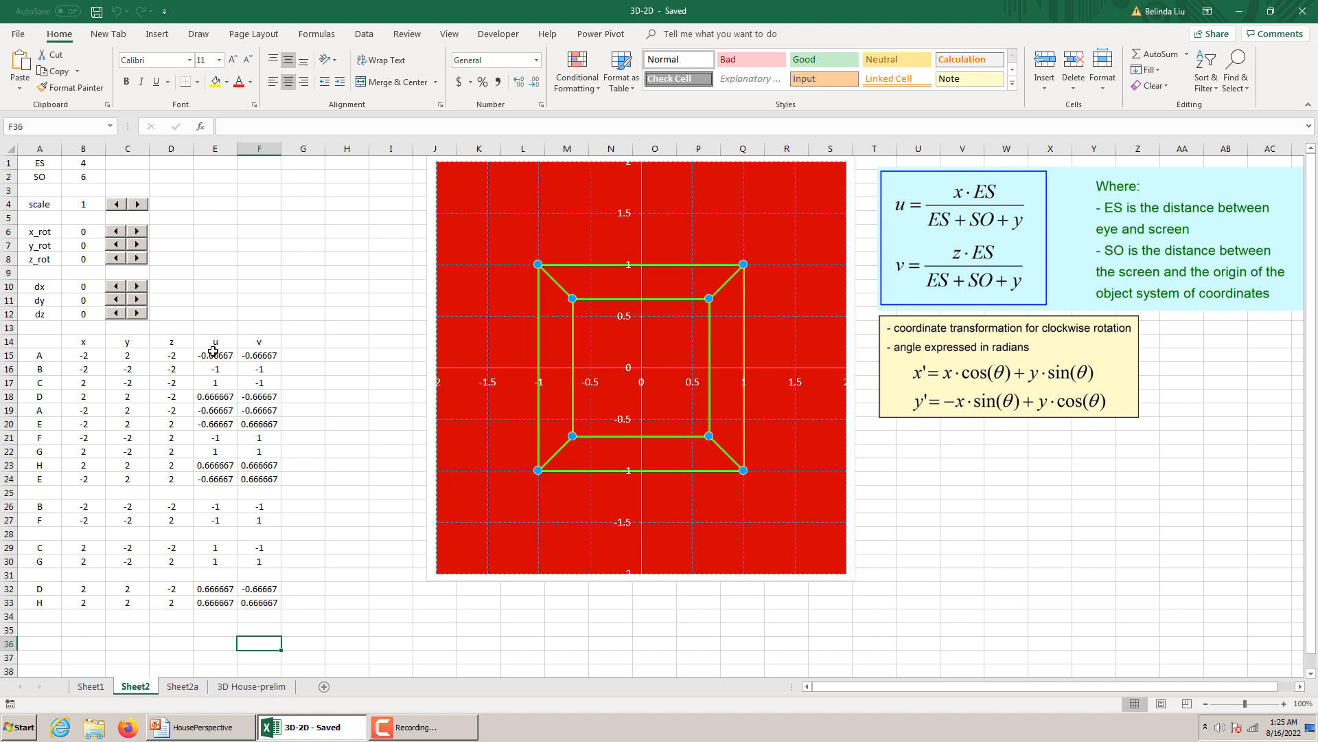
Inspect the u and v formulas of points A to C in rows 15 to 17 of Sheet2.
left_click(215, 355)
left_click(260, 355)
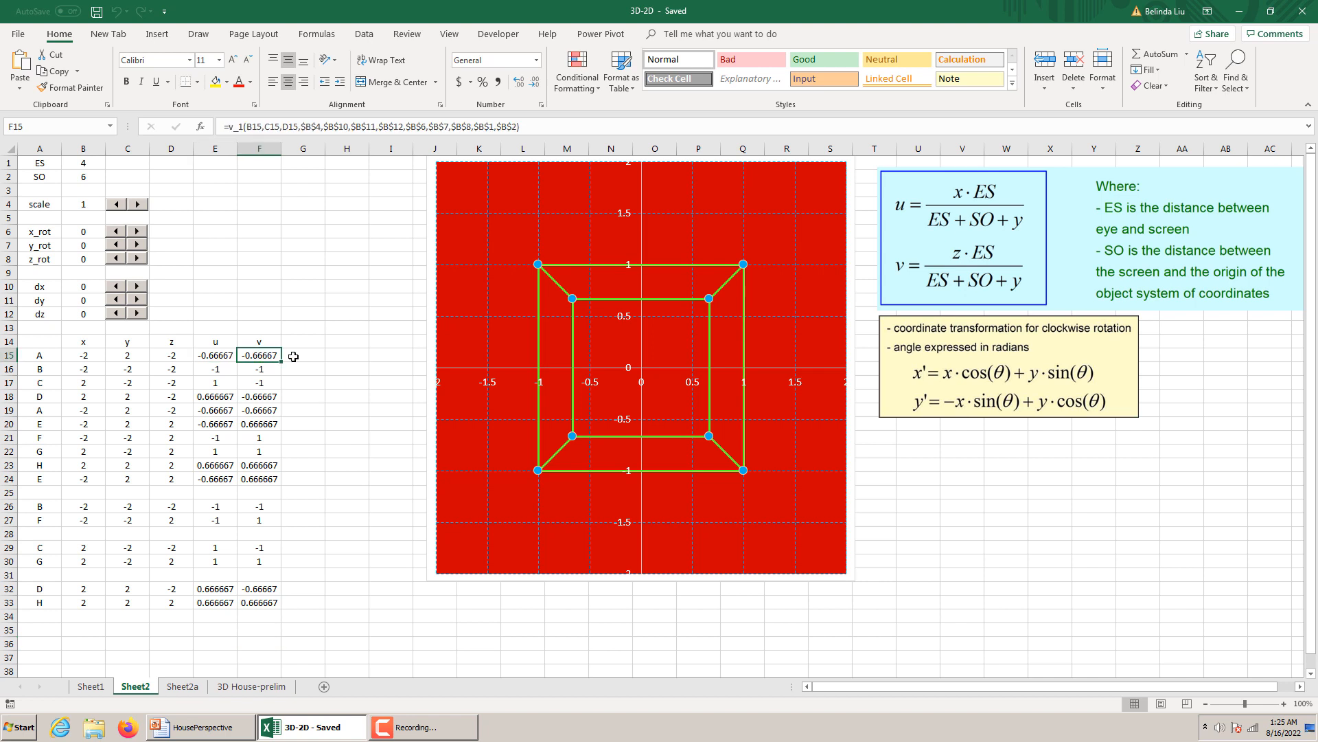
left_click(293, 357)
left_click(353, 355)
left_click(232, 353)
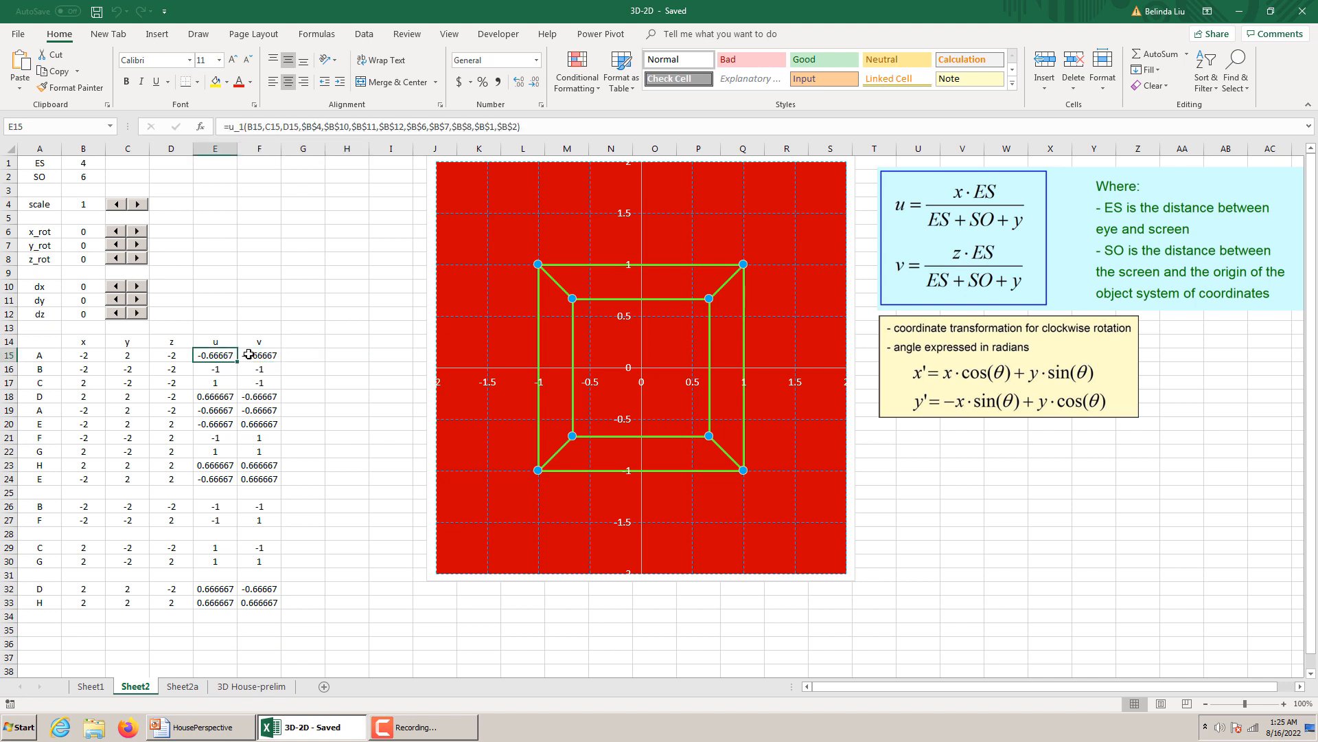
left_click(248, 355)
left_click(232, 355)
left_click(251, 355)
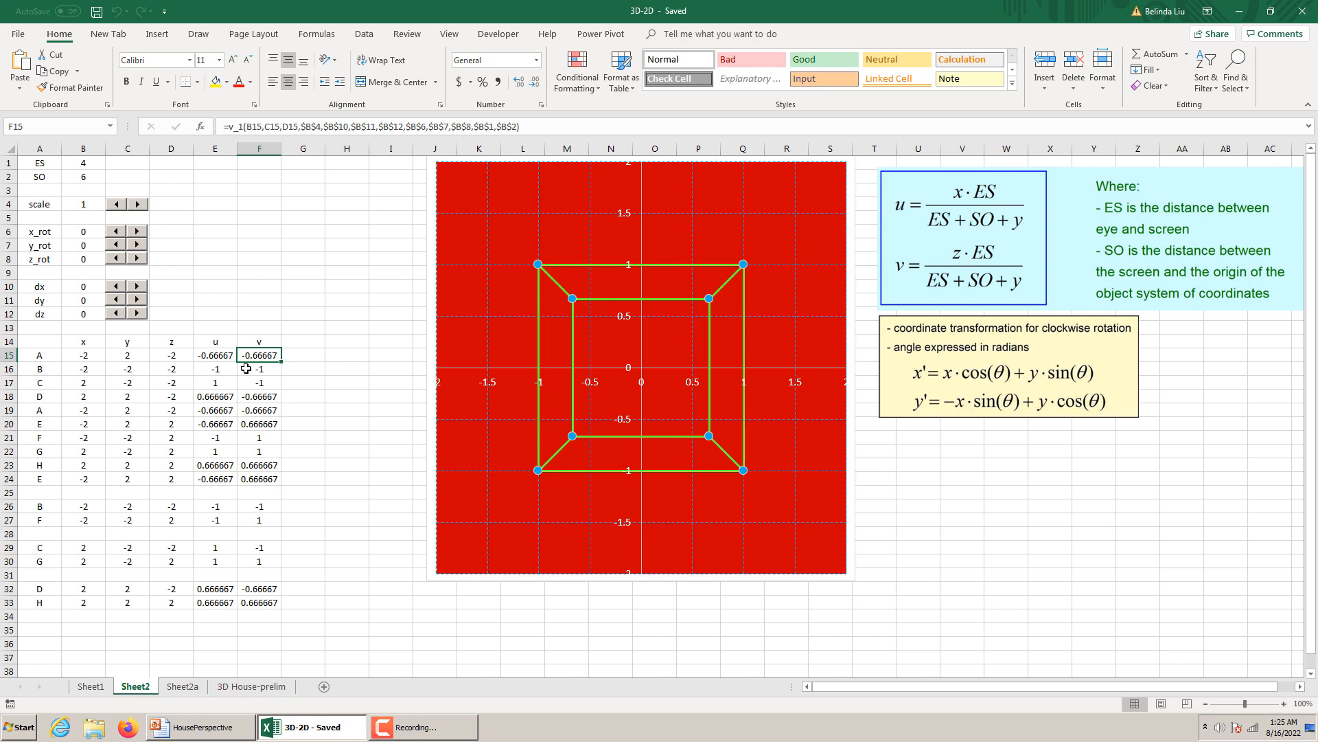
left_click(246, 369)
left_click(215, 369)
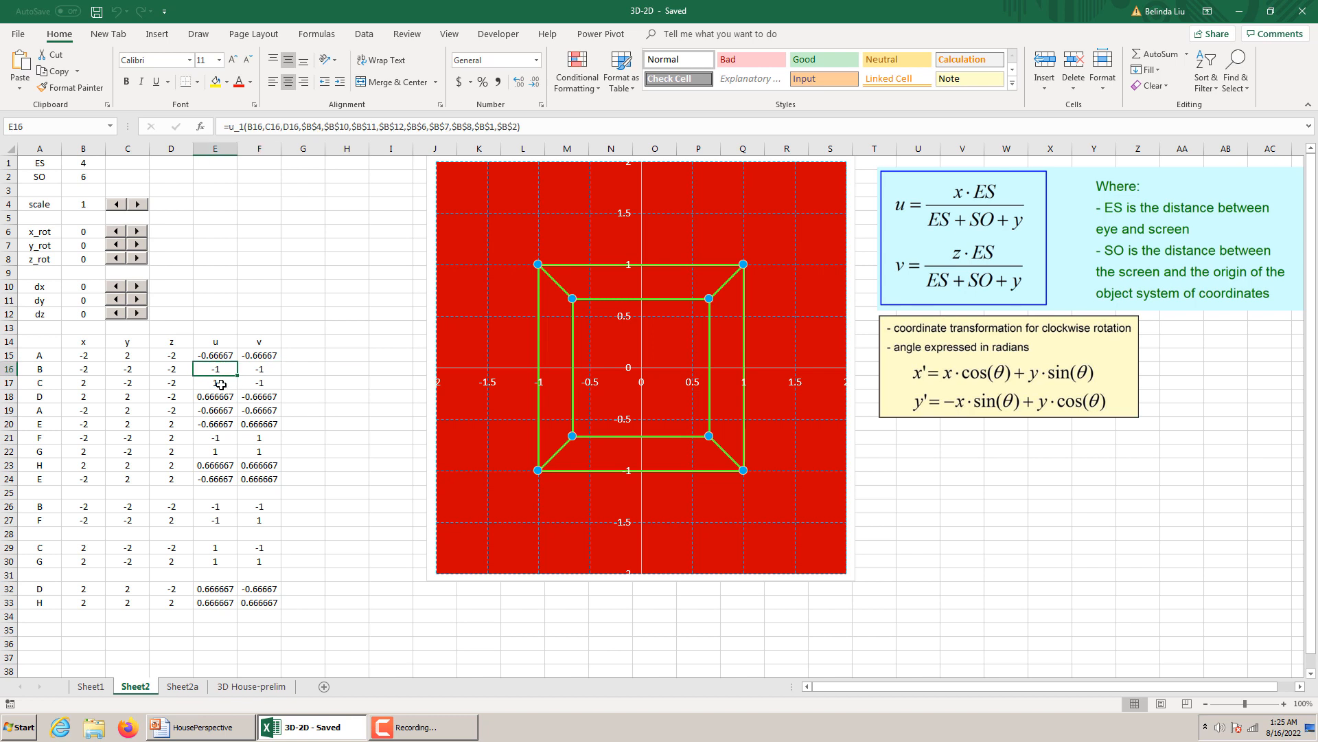
left_click(221, 384)
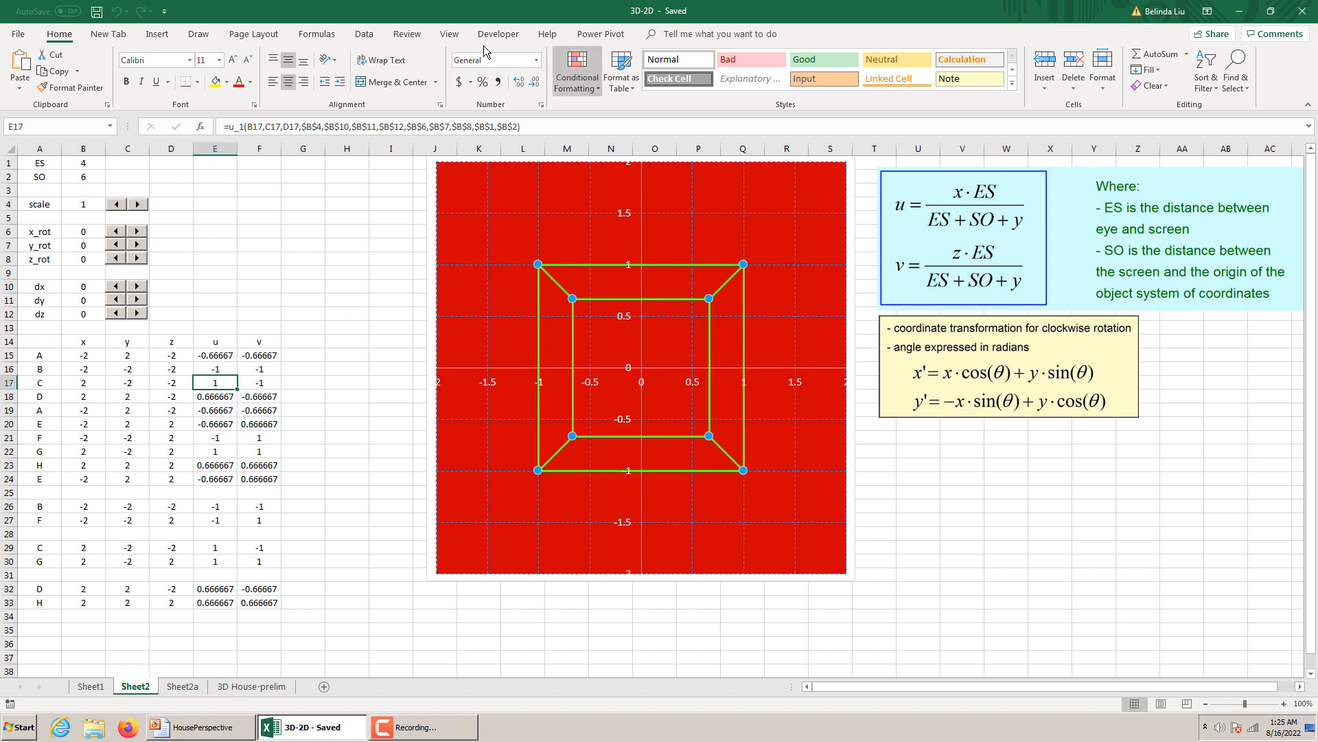
Open the Visual Basic editor and examine the scale, offset and degrees-to-radians sections of function u_1 in Module1.
left_click(497, 34)
left_click(19, 68)
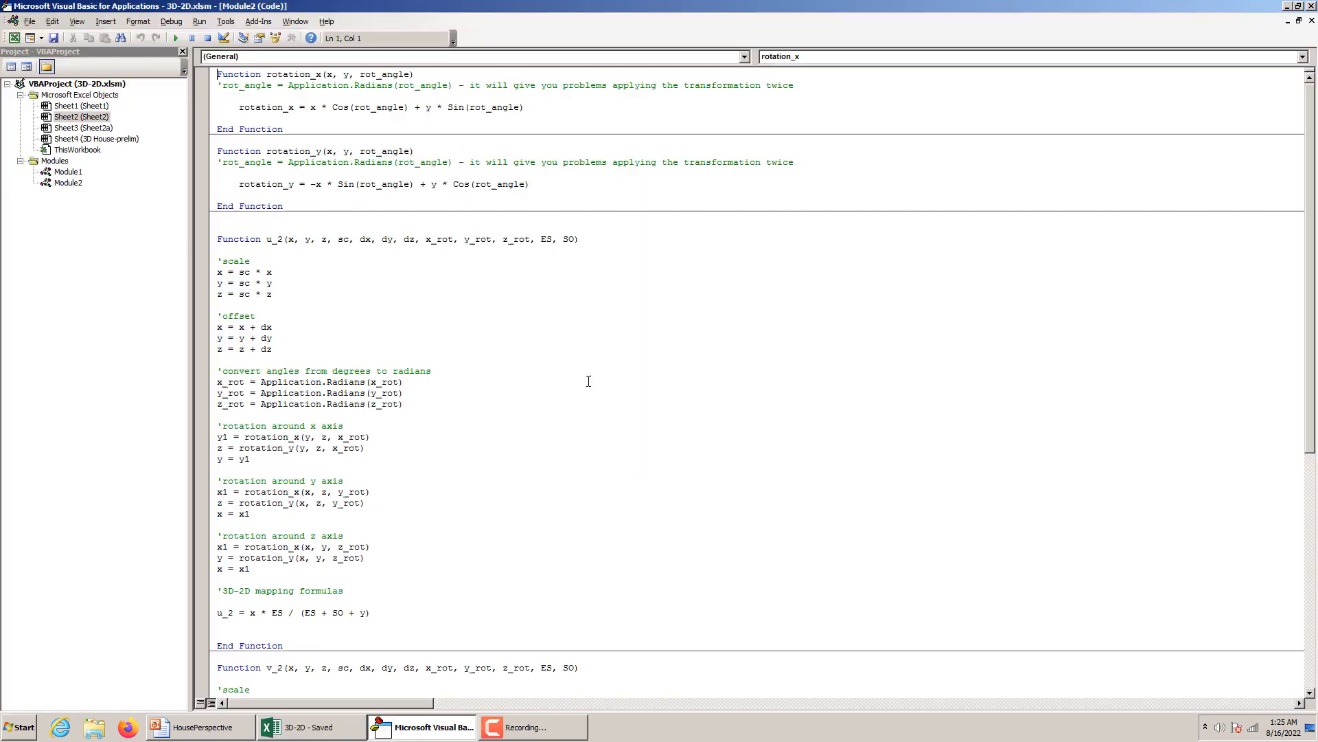
double_click(86, 118)
double_click(81, 174)
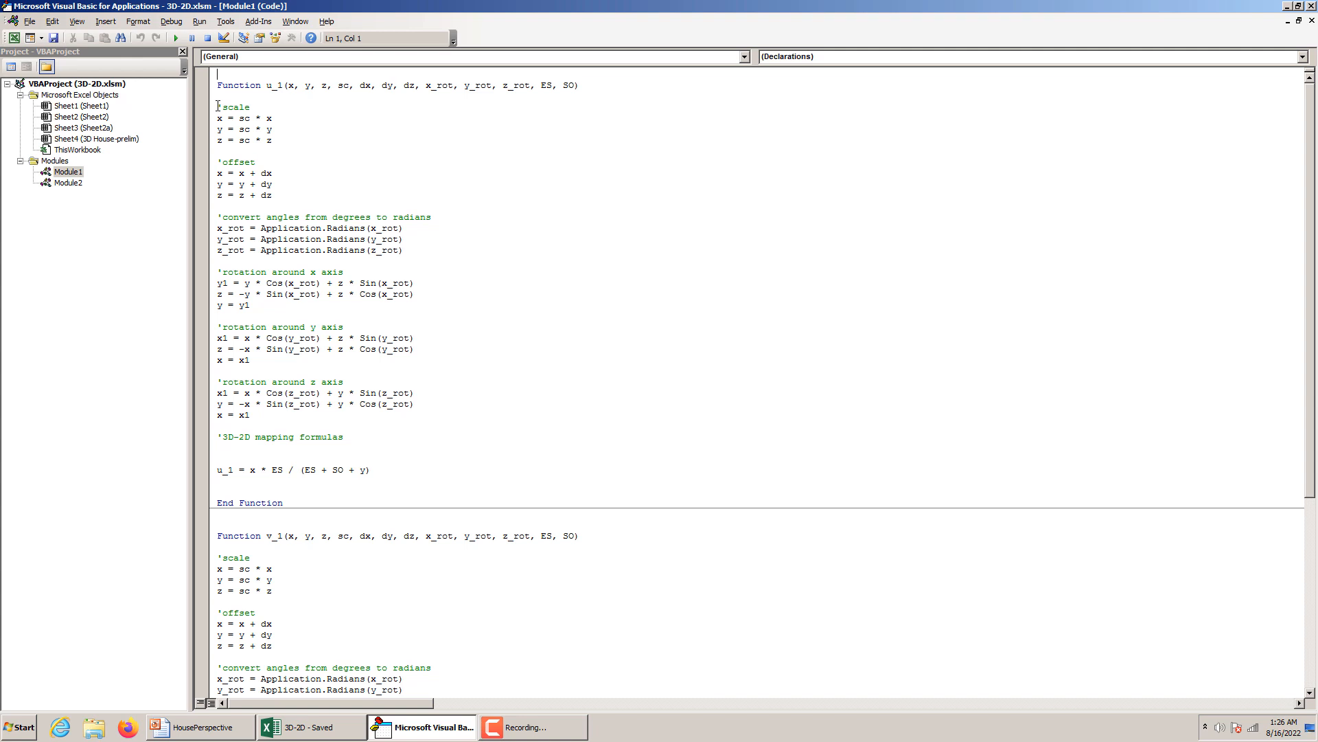
left_click_drag(218, 106, 252, 107)
left_click_drag(219, 162, 249, 163)
left_click_drag(218, 217, 449, 215)
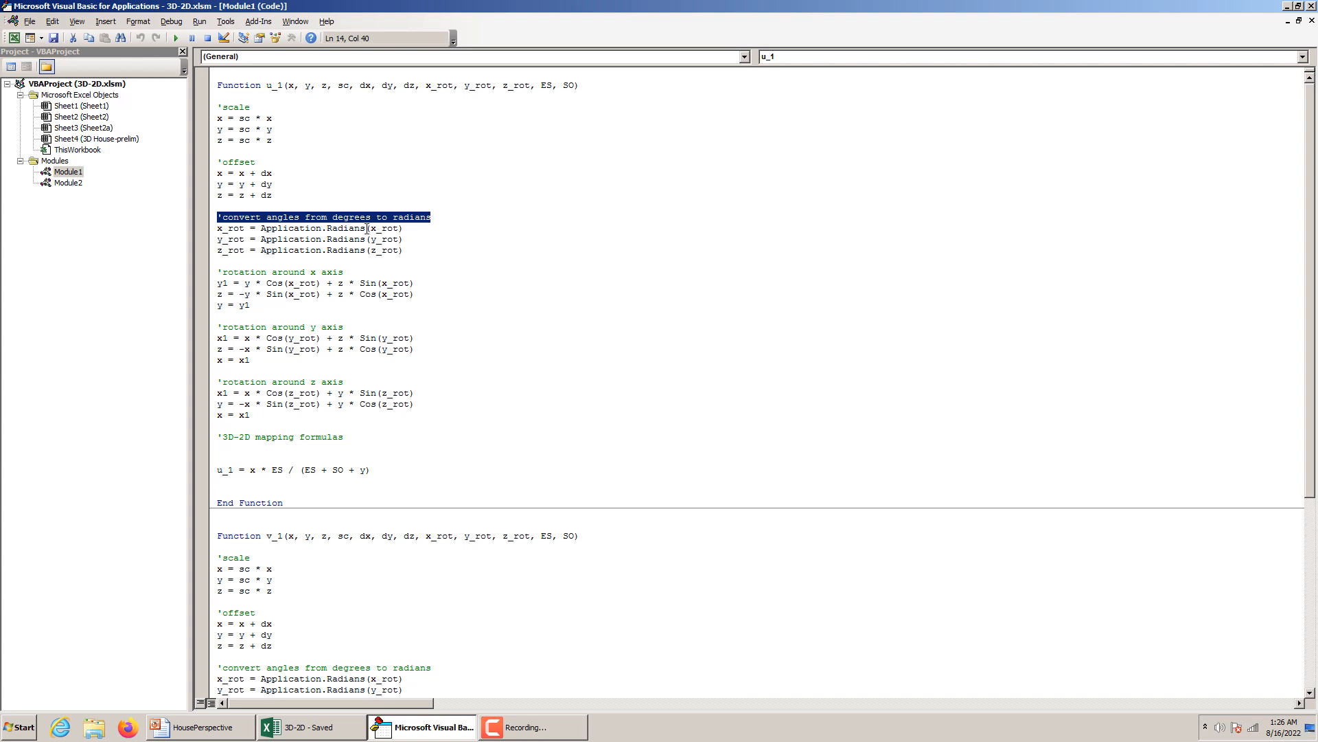
left_click_drag(367, 229, 329, 233)
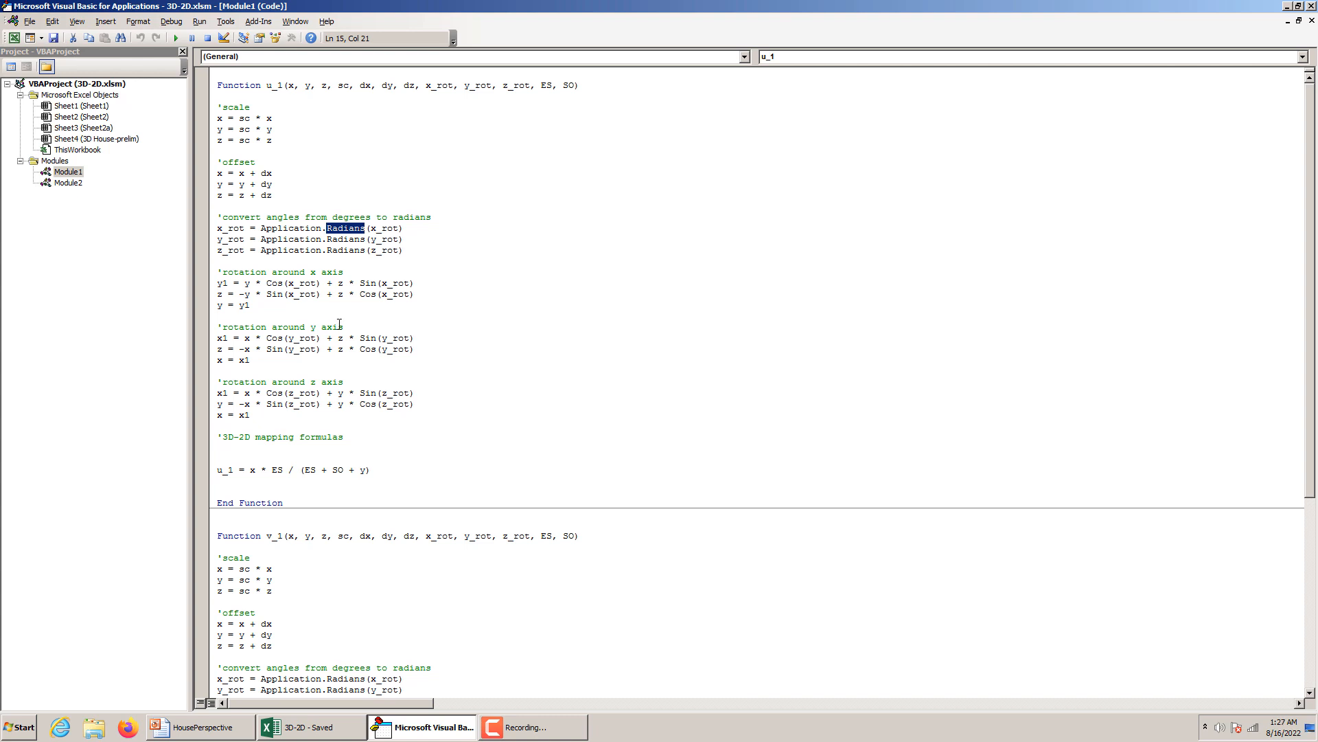
Show worksheet Sheet2a, then return to the Visual Basic editor and look through the functions in Module2.
left_click(340, 731)
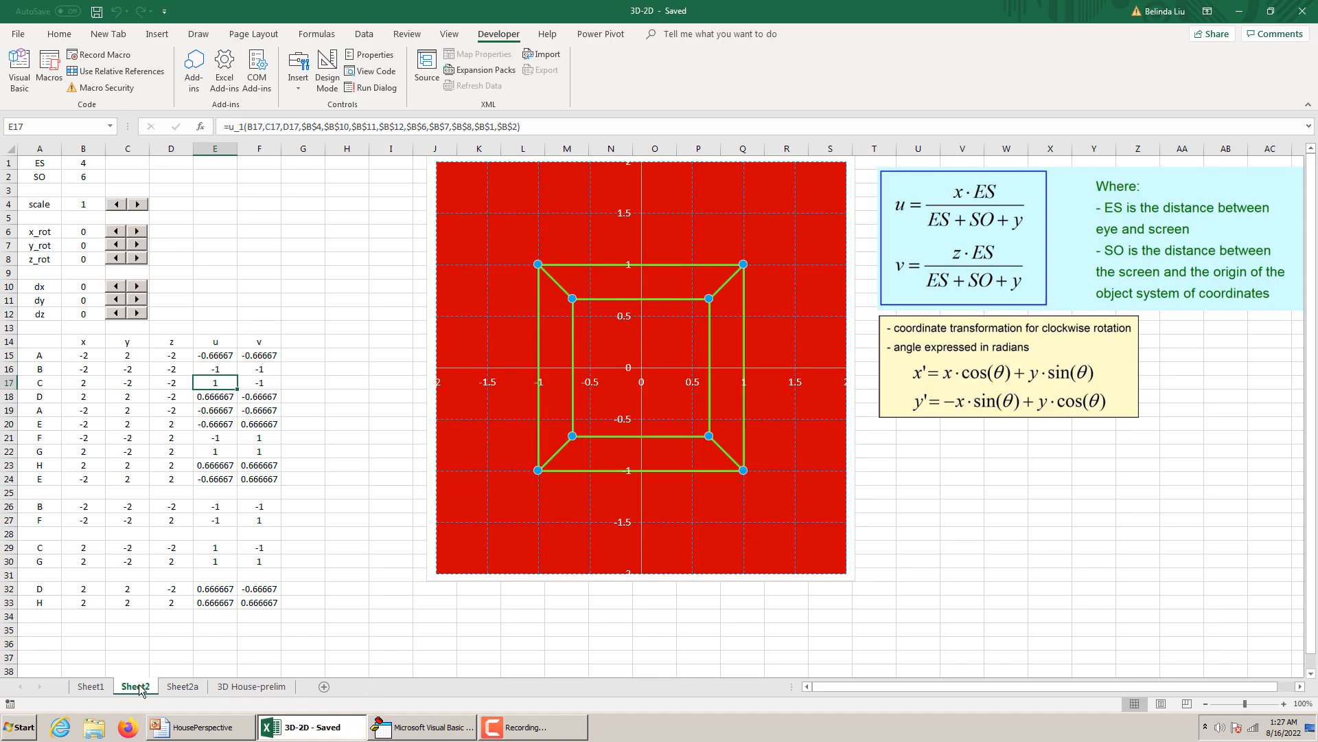
left_click(182, 687)
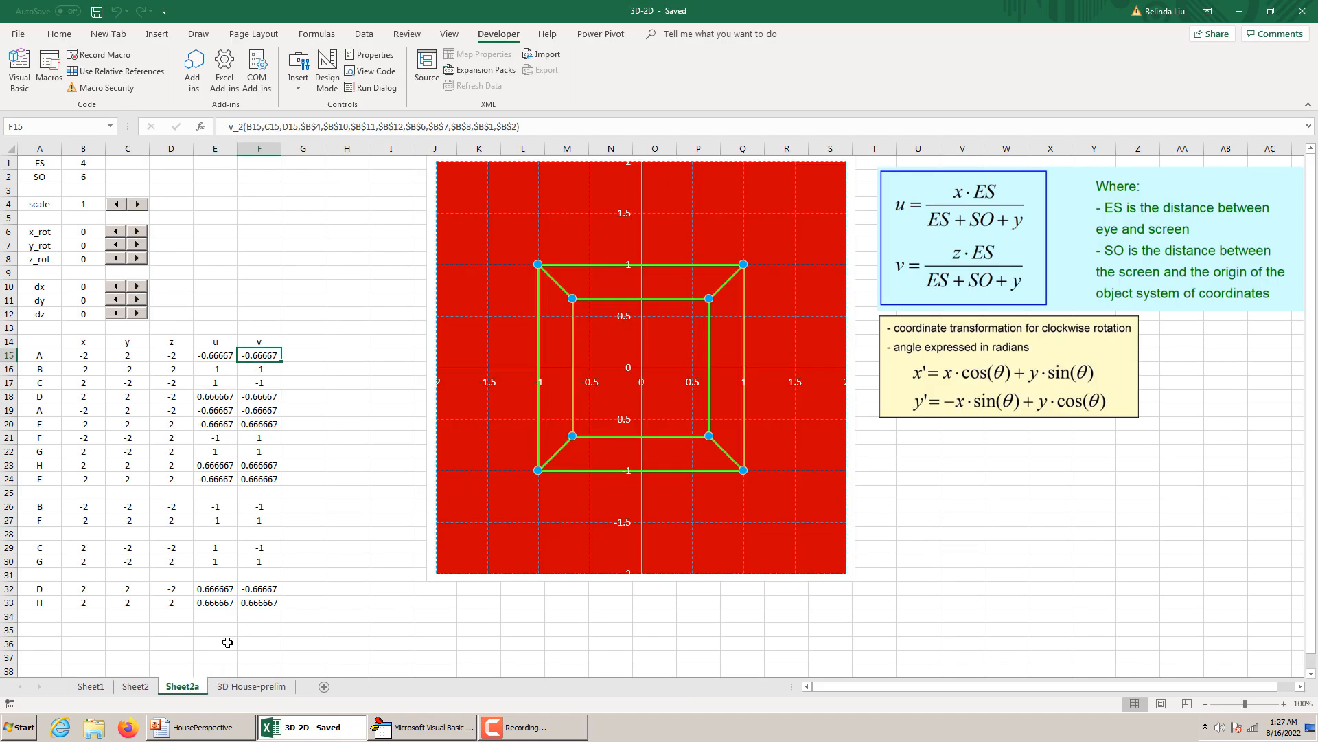
left_click(421, 724)
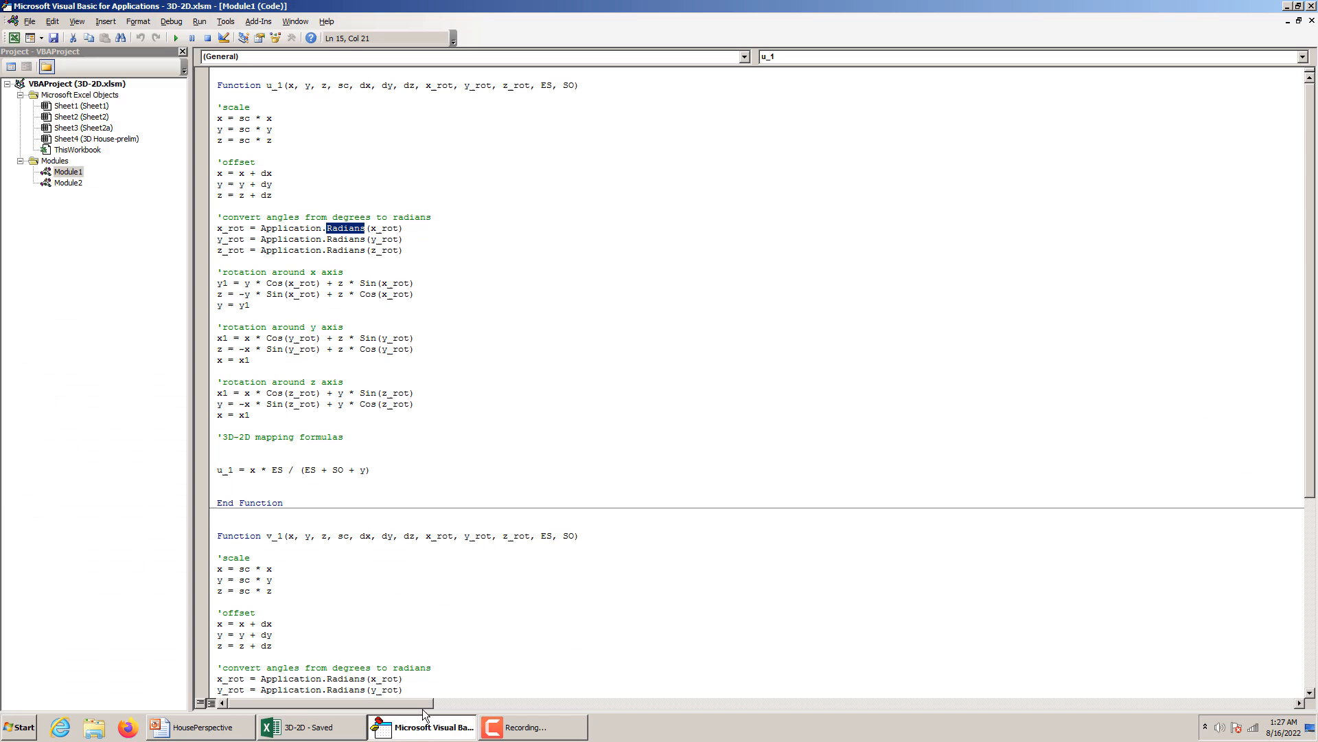
double_click(70, 184)
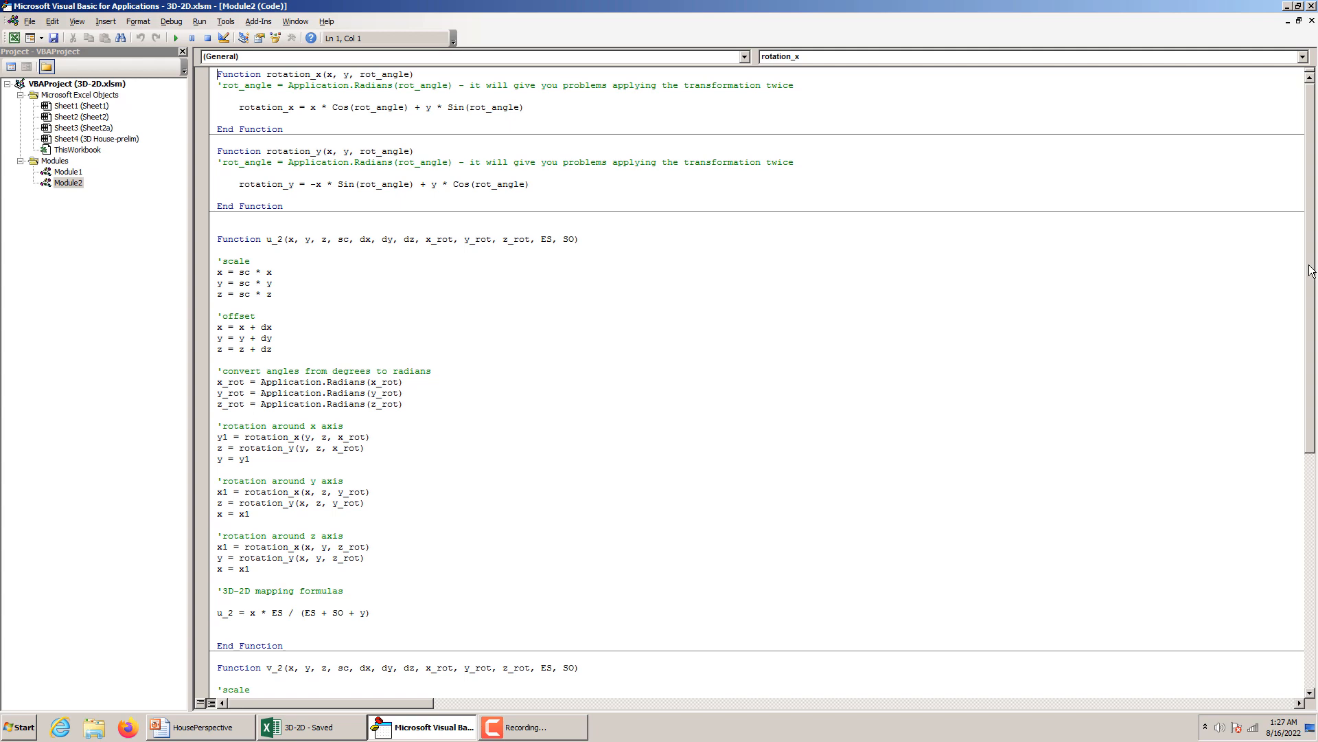
scroll(1287, 290, "down", 5)
scroll(1287, 289, "up", 4)
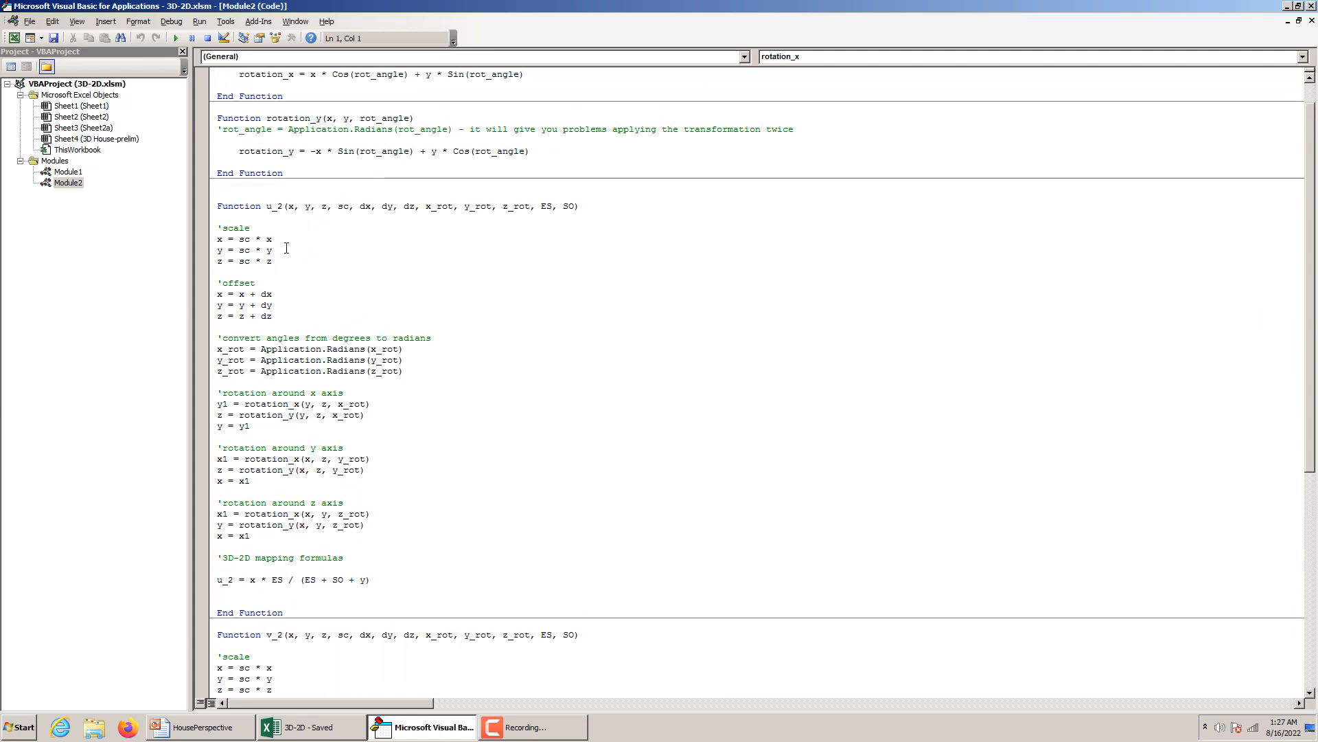
Locate function v_1 in Module1 and compare it with the functions at the beginning of Module2.
double_click(67, 172)
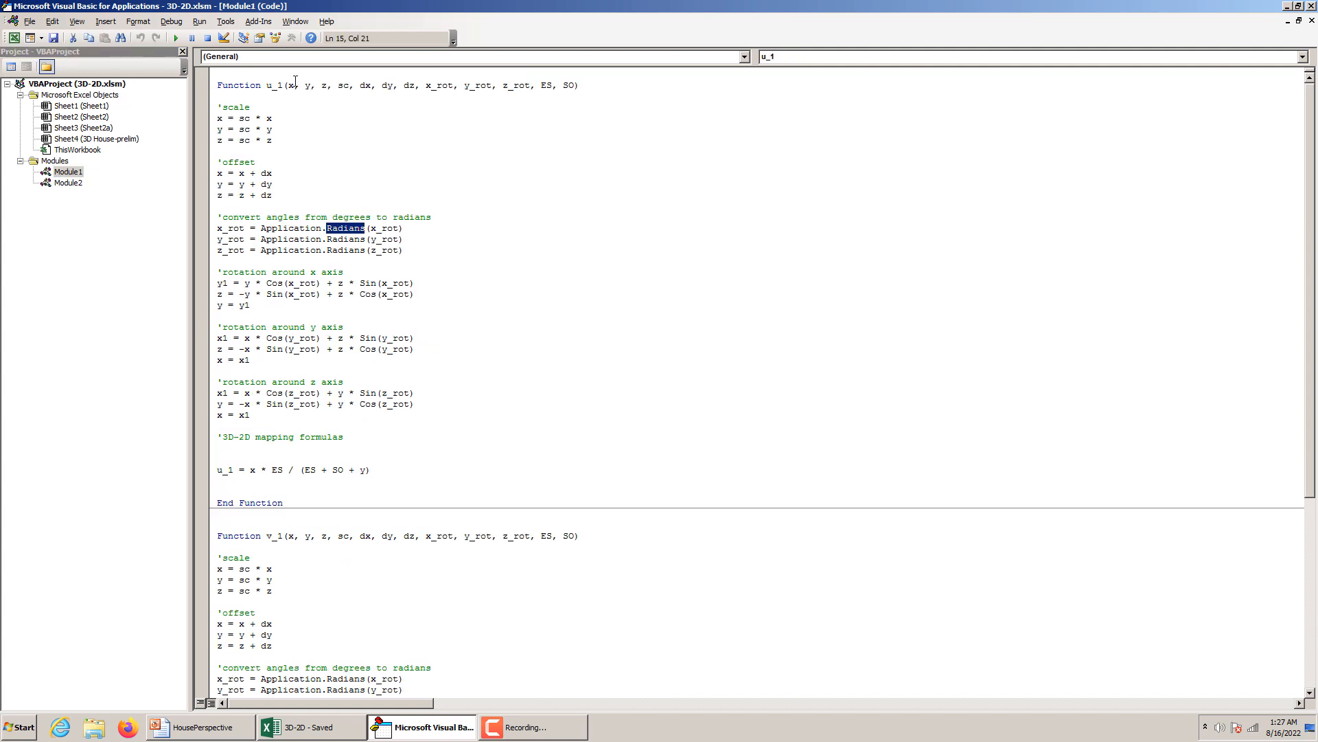
left_click_drag(283, 536, 266, 536)
double_click(67, 183)
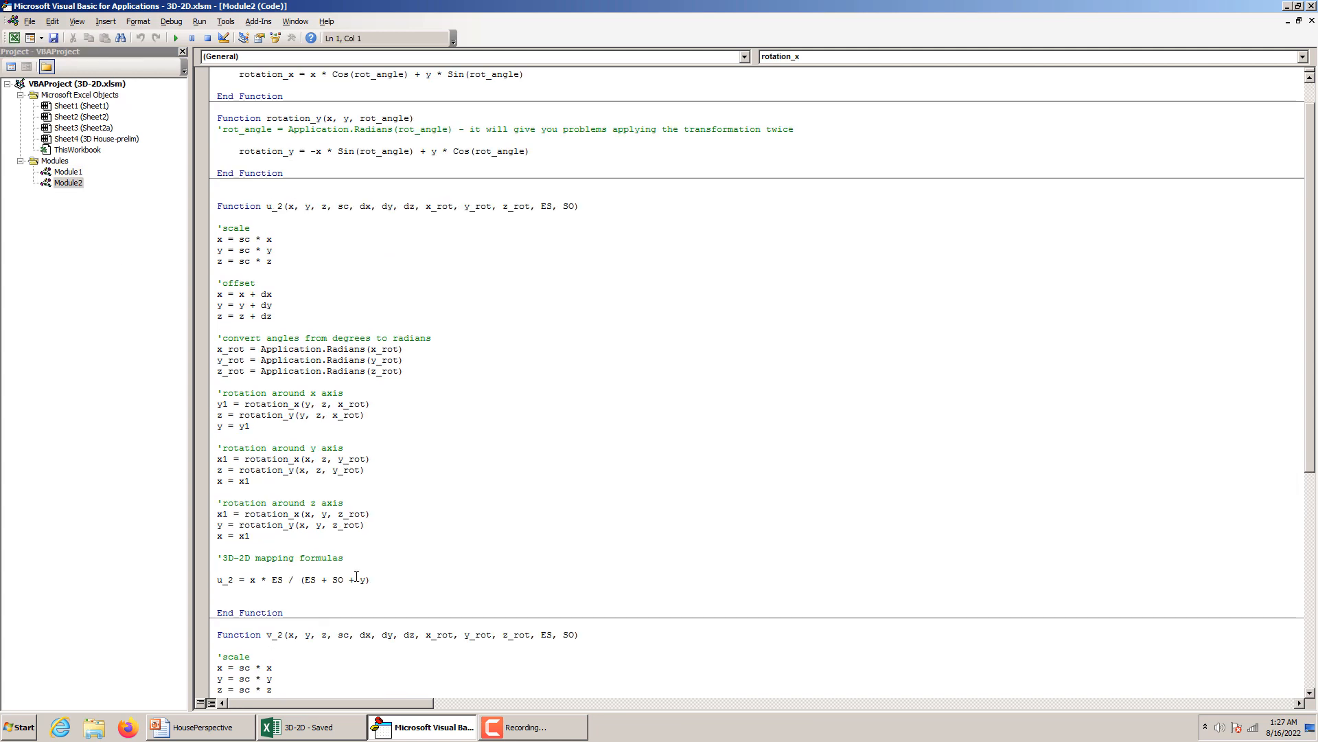
scroll(1311, 247, "up", 1)
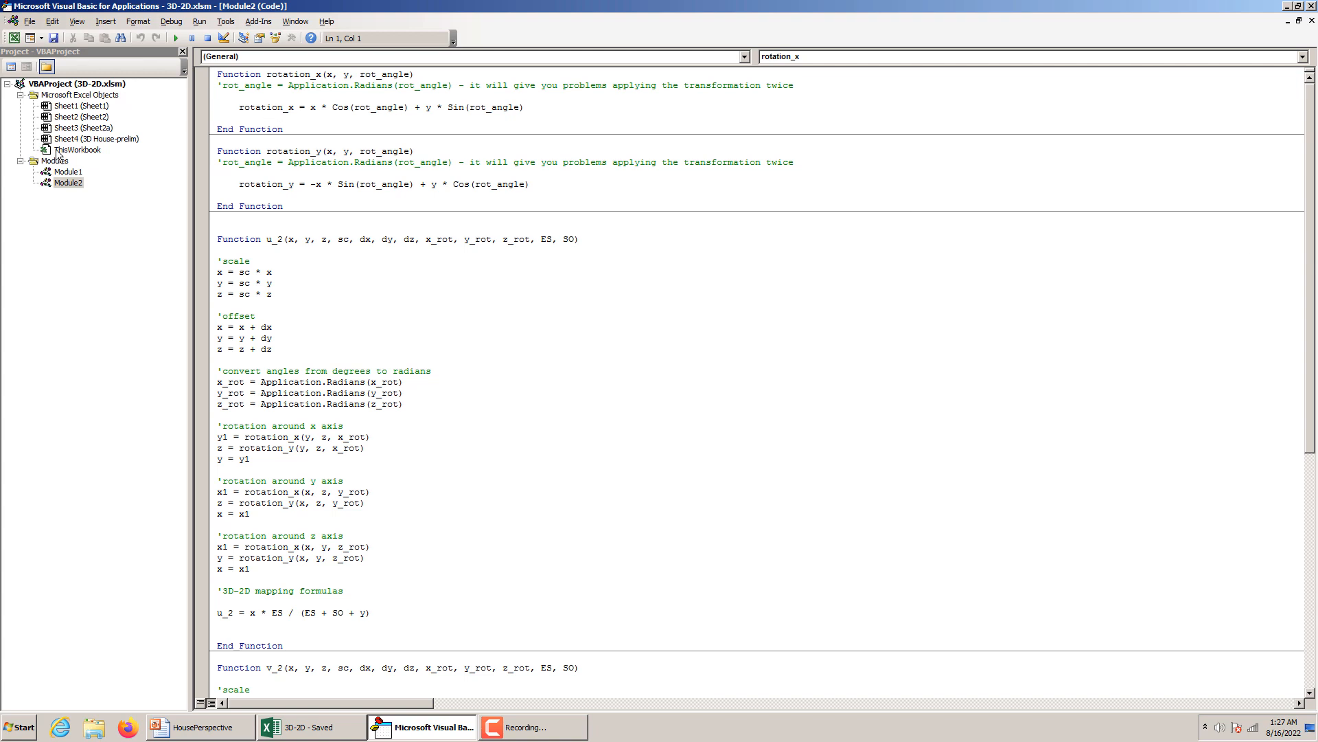
Examine the two x-axis rotation formulas of function u_1 in Module1 and compare them with the rotation equations on Sheet2a.
double_click(68, 171)
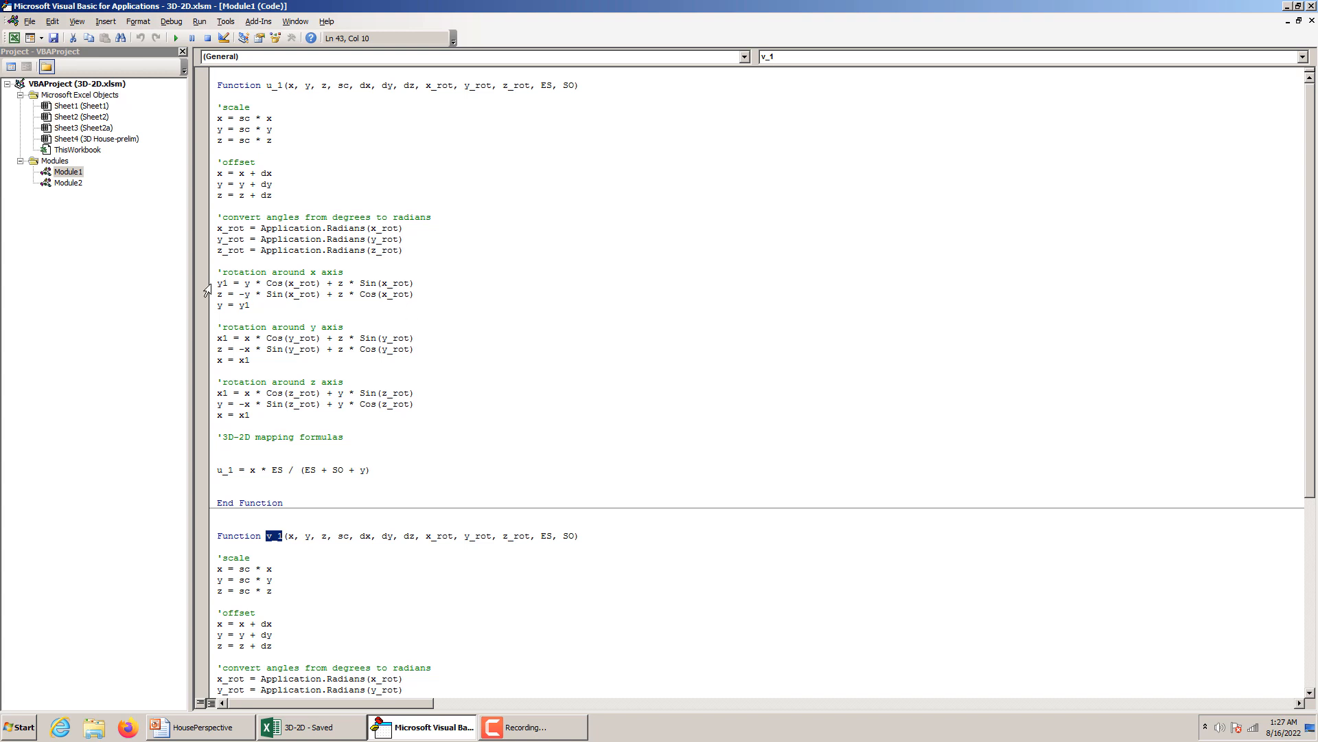
left_click_drag(217, 283, 424, 295)
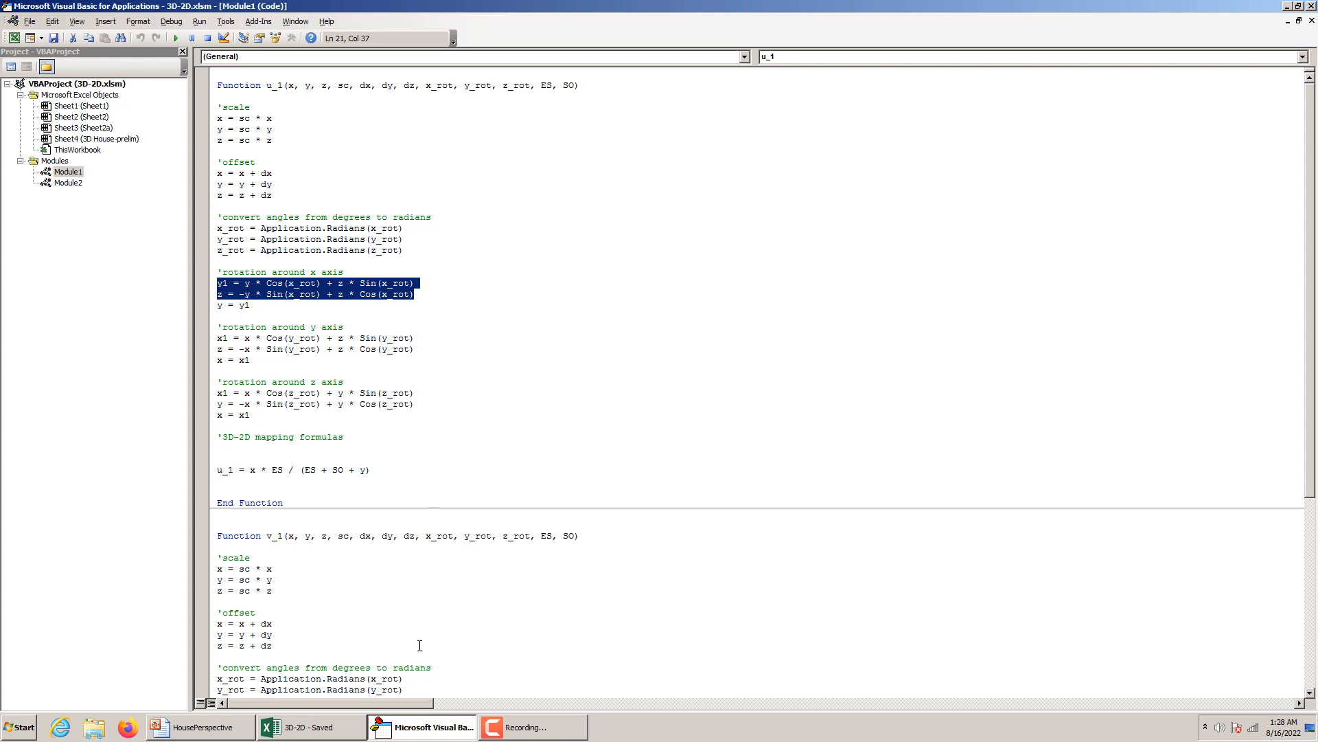
left_click(339, 728)
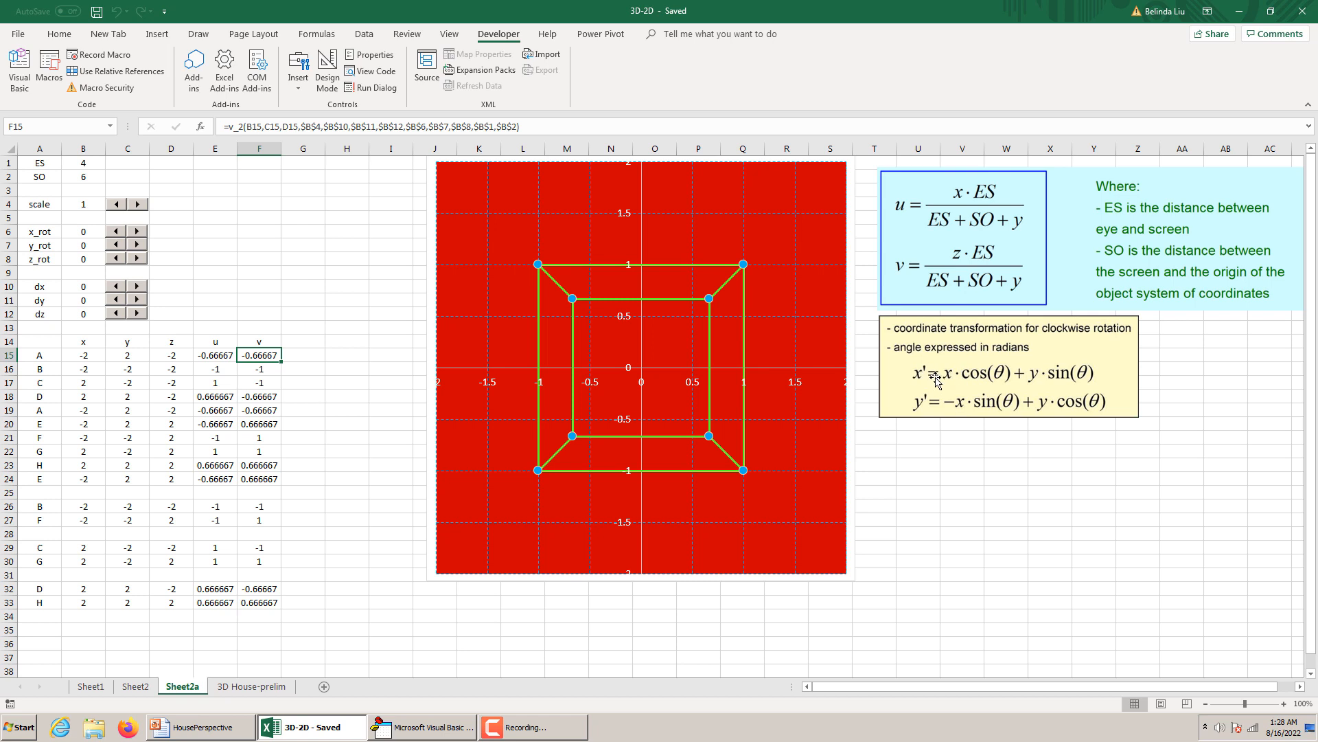
left_click(230, 727)
left_click(422, 726)
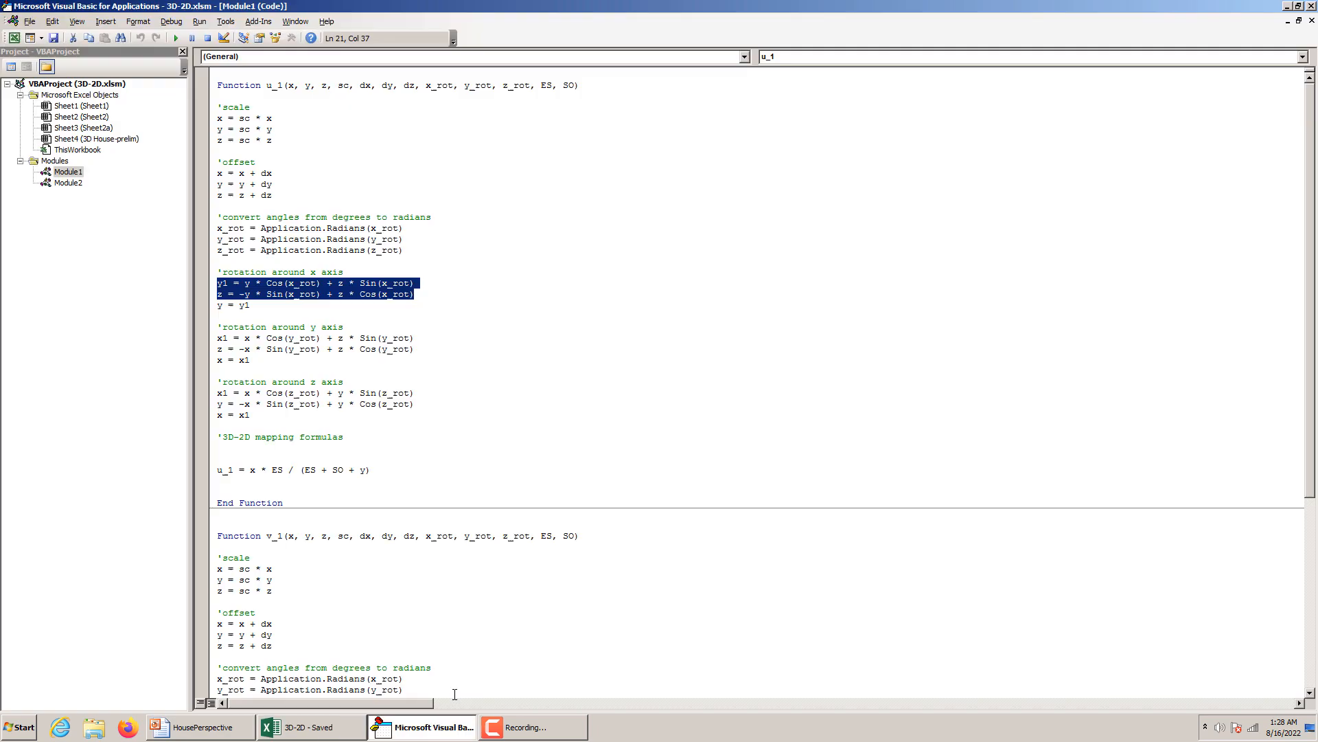
Highlight the name of function rotation_x in Module2 and check the rotation equations on worksheet Sheet2a.
double_click(62, 182)
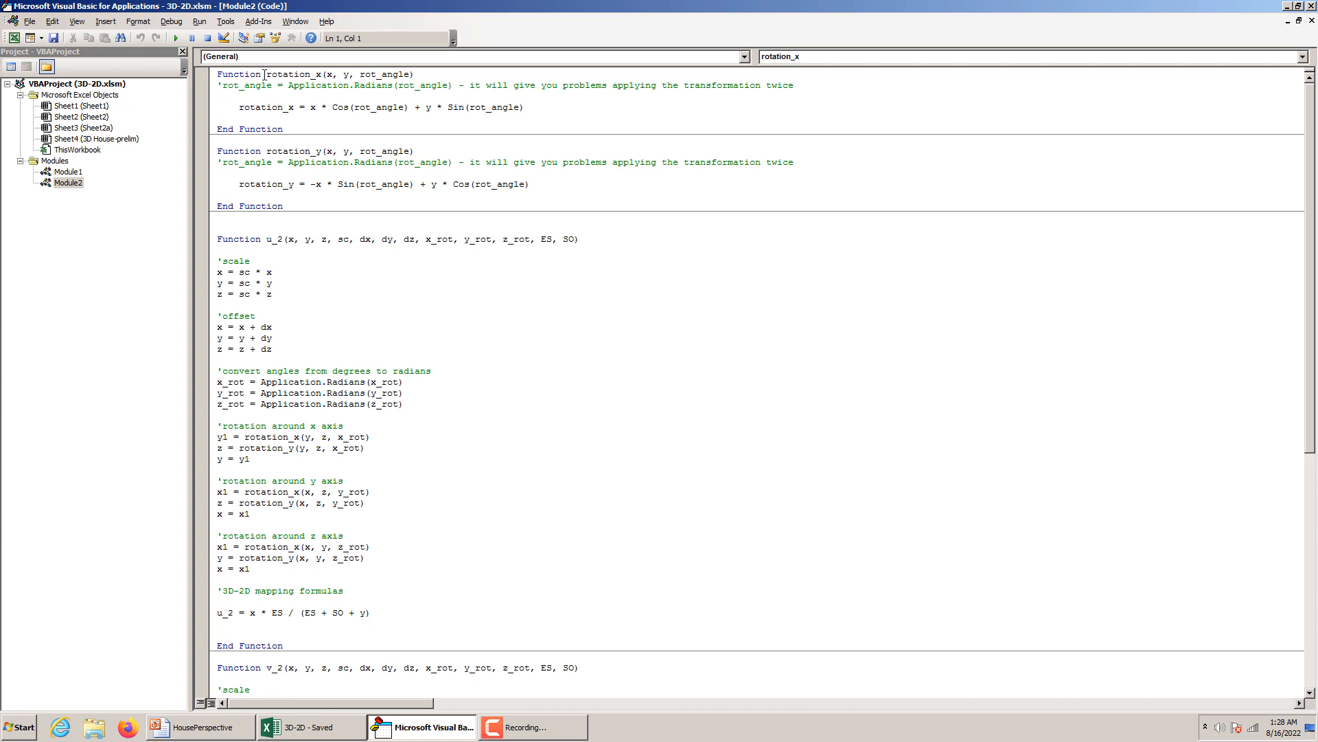
left_click_drag(265, 74, 323, 73)
left_click(308, 729)
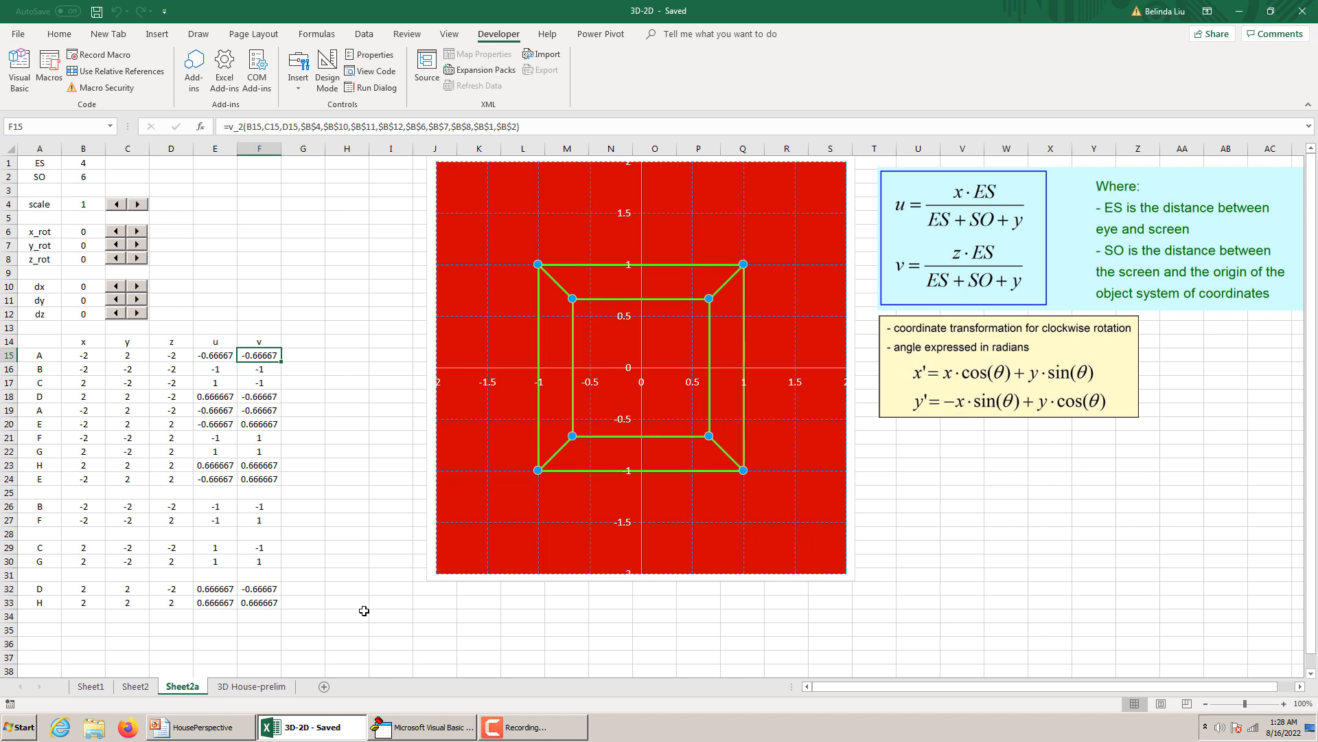
mouse_move(228, 735)
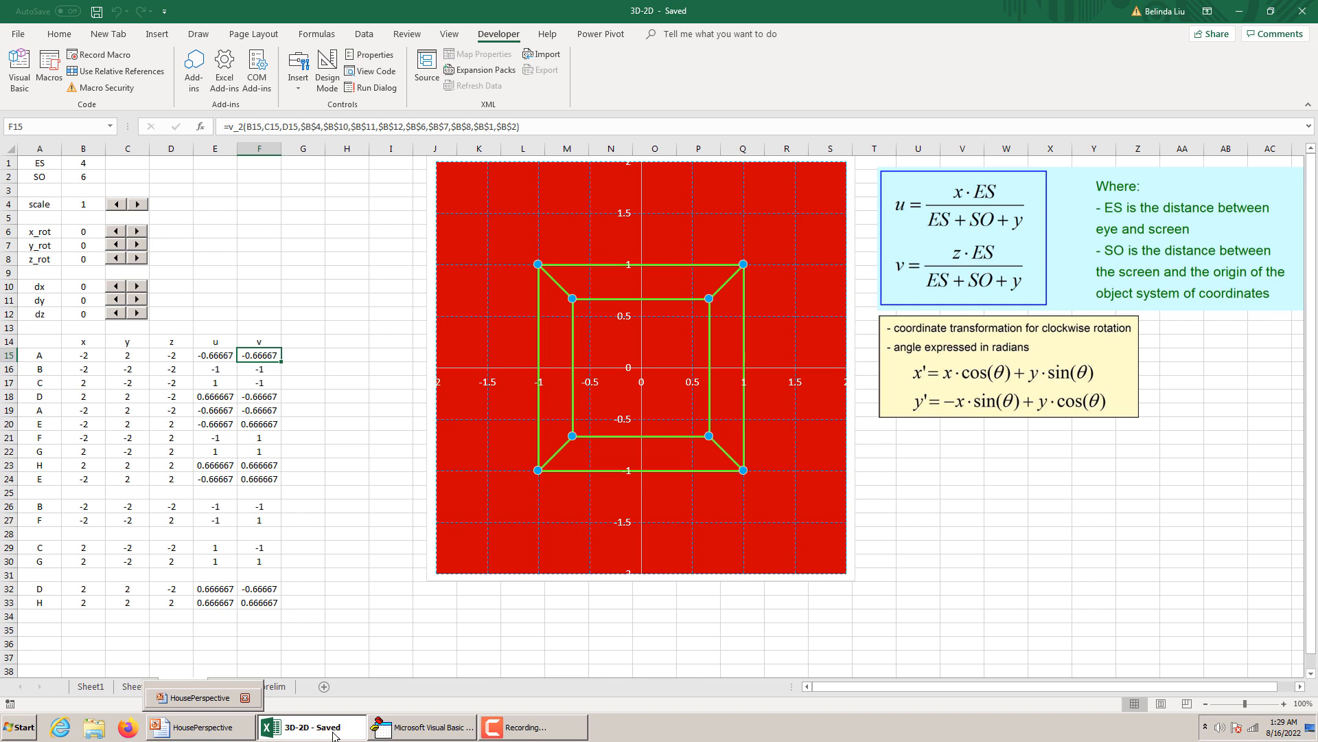
Return to the Visual Basic editor and examine the x, y and rot_angle arguments of function rotation_y.
left_click(420, 733)
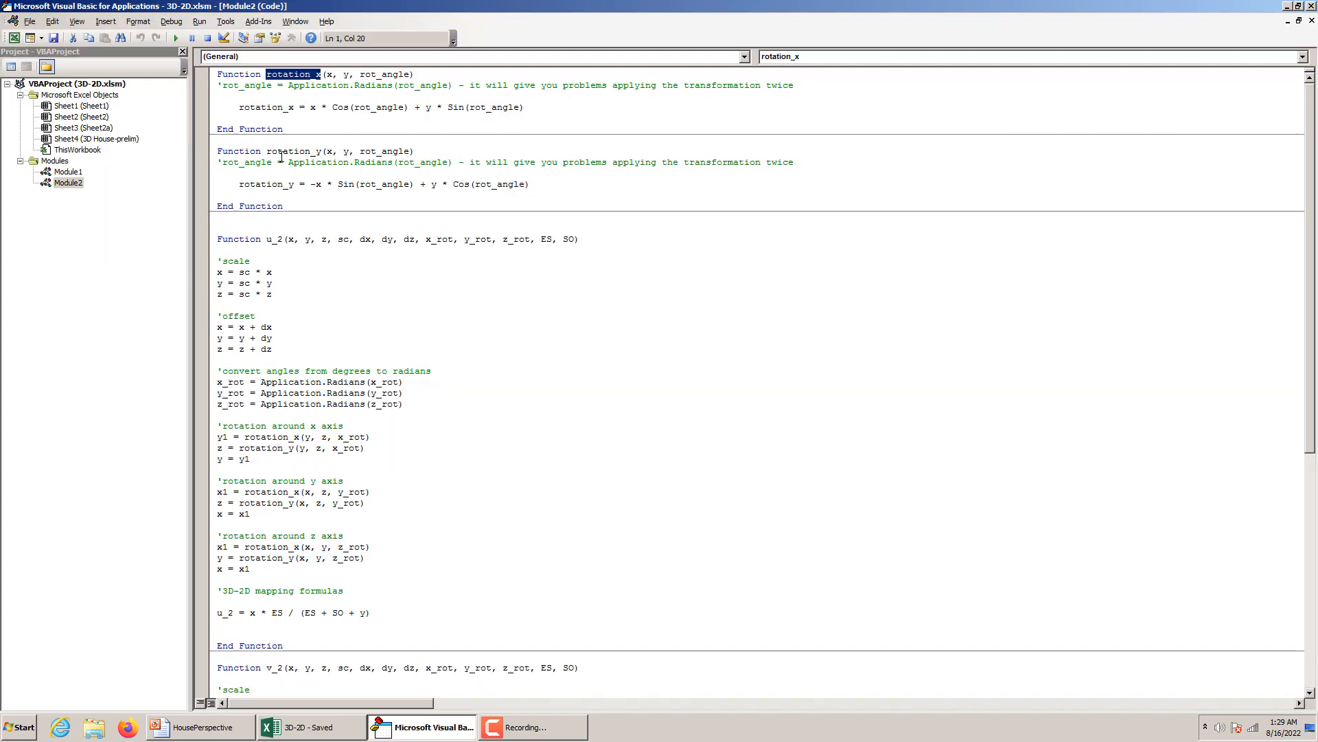
left_click(333, 153)
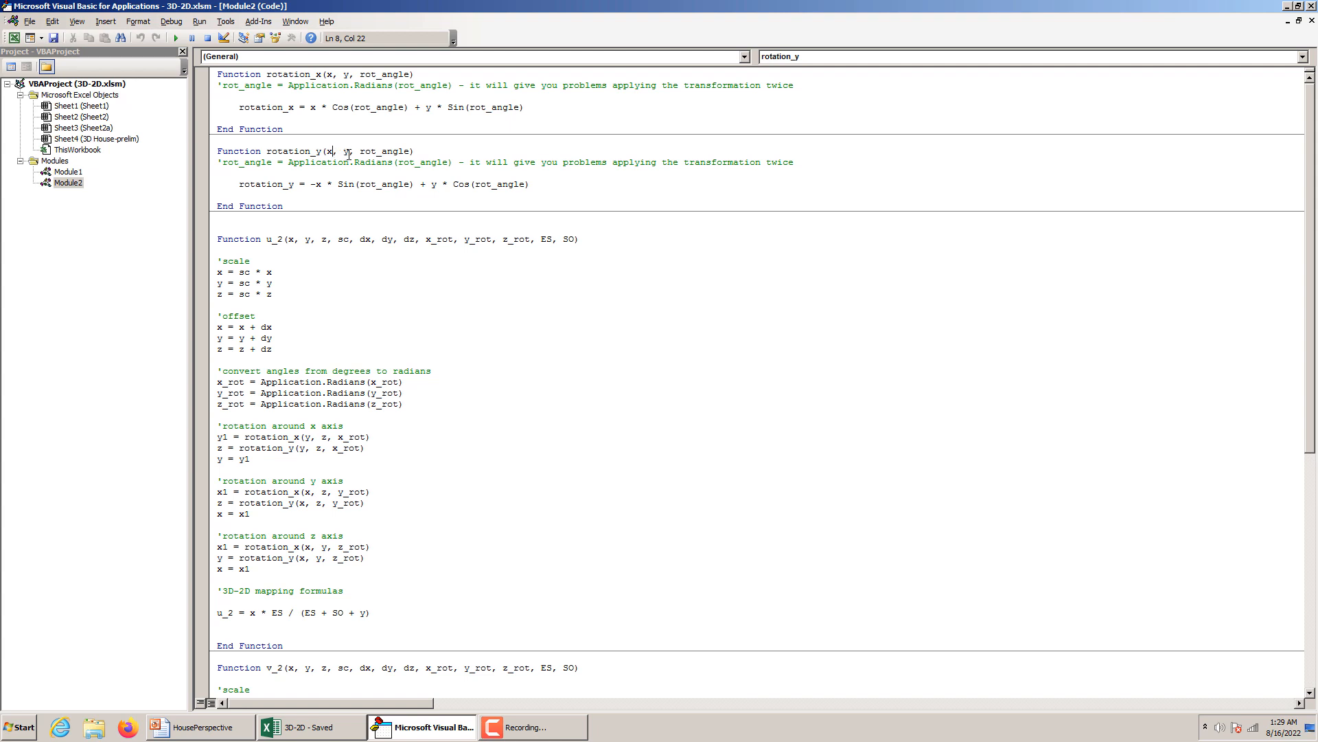
left_click_drag(348, 154, 326, 152)
left_click(333, 154)
double_click(347, 152)
left_click_drag(409, 151, 366, 154)
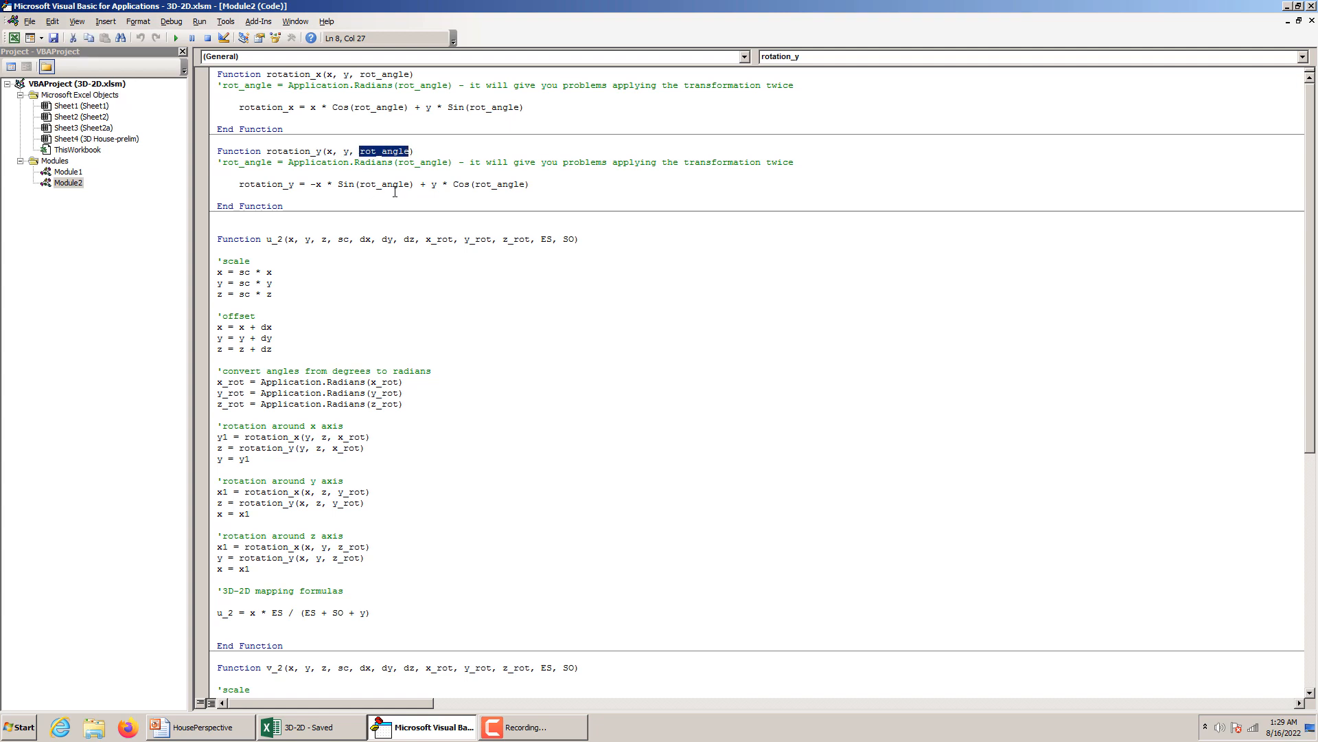
Skim the Module2 code, then highlight the full x-axis rotation block of function u_1 in Module1 for comparison.
scroll(303, 552, "down", 3)
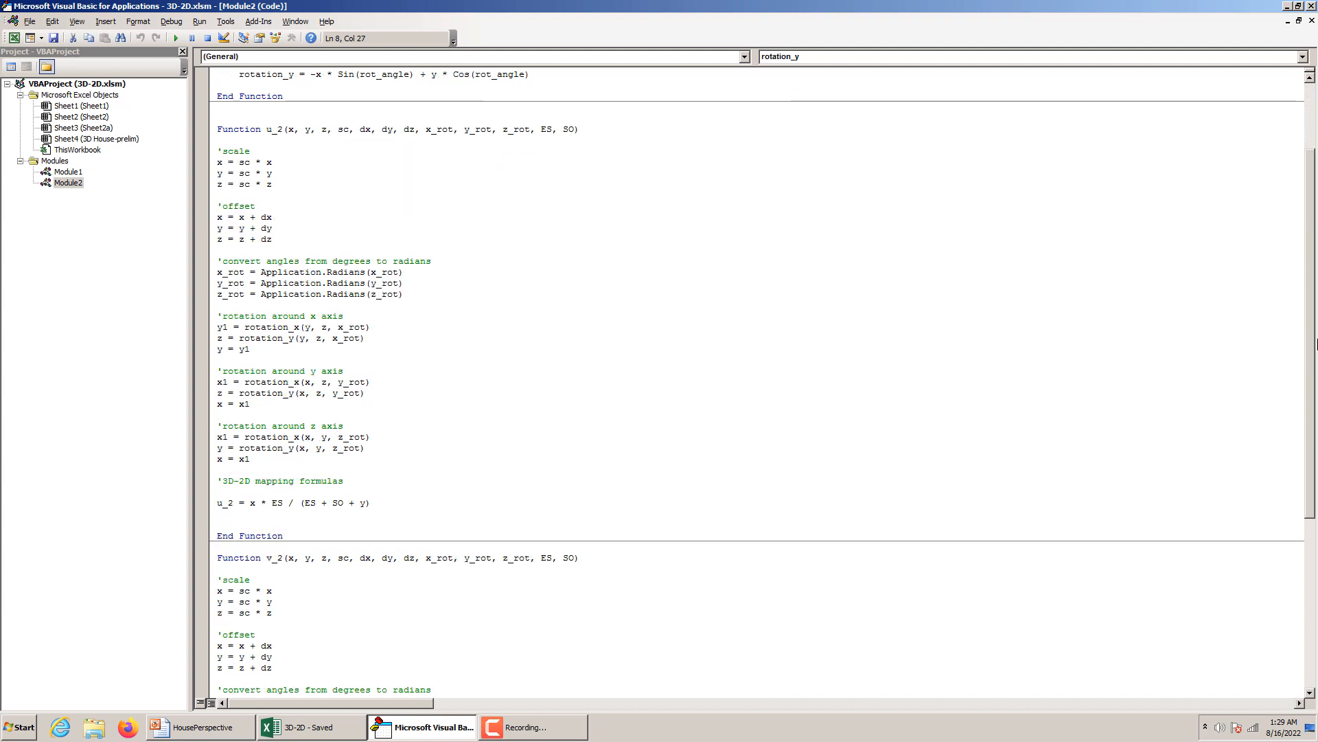
scroll(1312, 312, "up", 3)
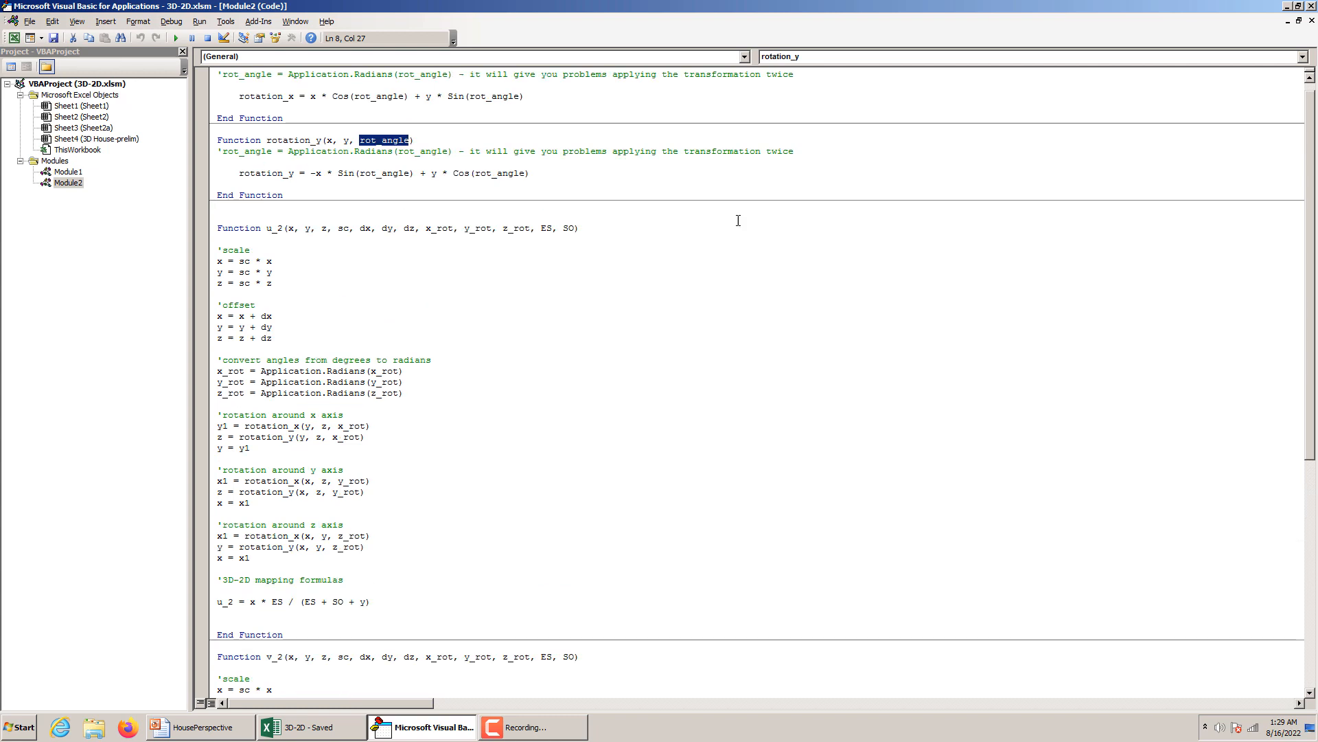
double_click(68, 172)
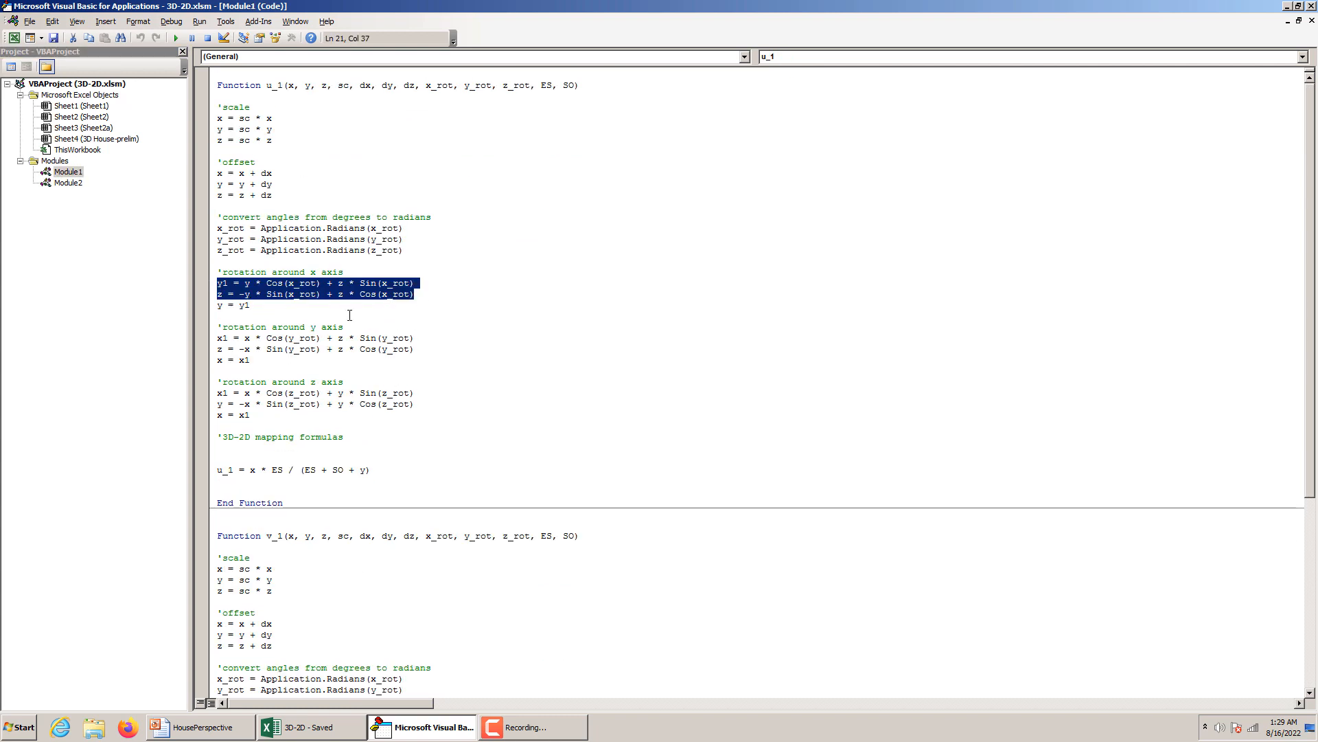
left_click_drag(257, 304, 200, 262)
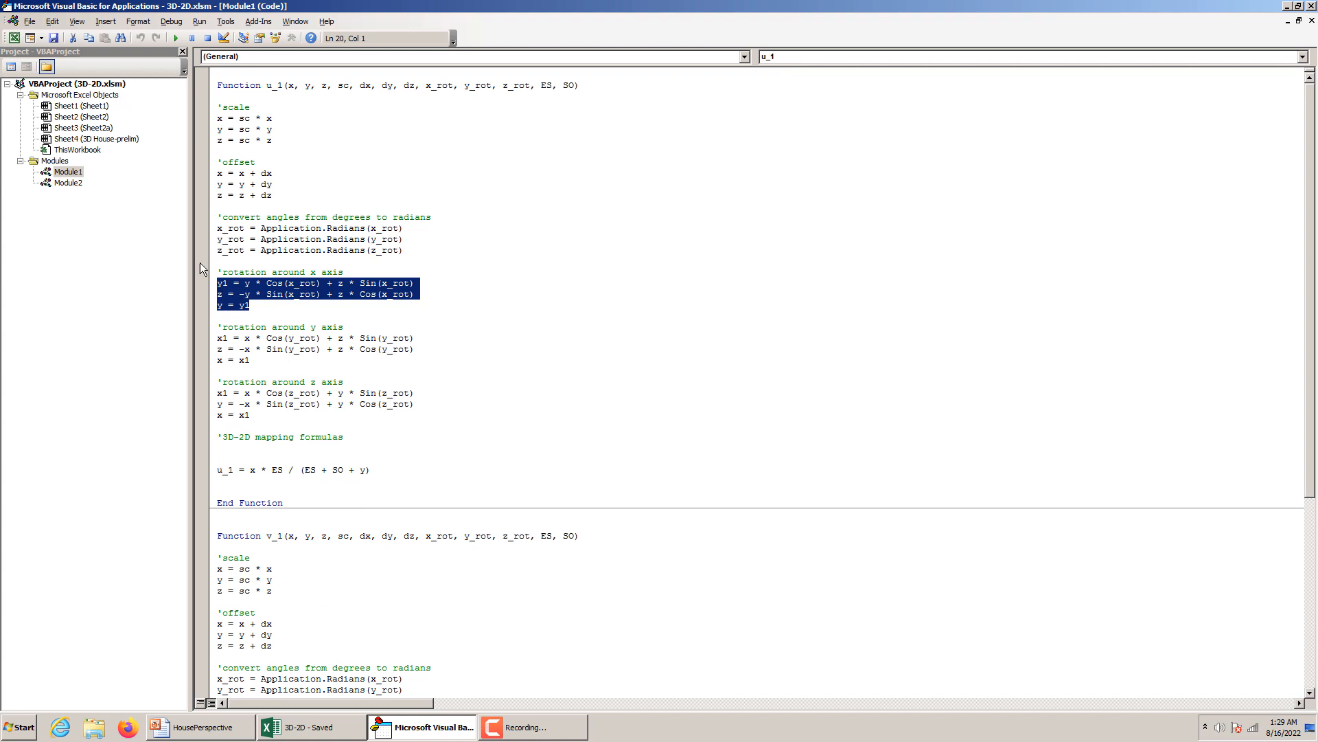
Examine the x, y and z rotation blocks that call rotation_x and rotation_y in functions u_2 and v_2 of Module2.
double_click(68, 183)
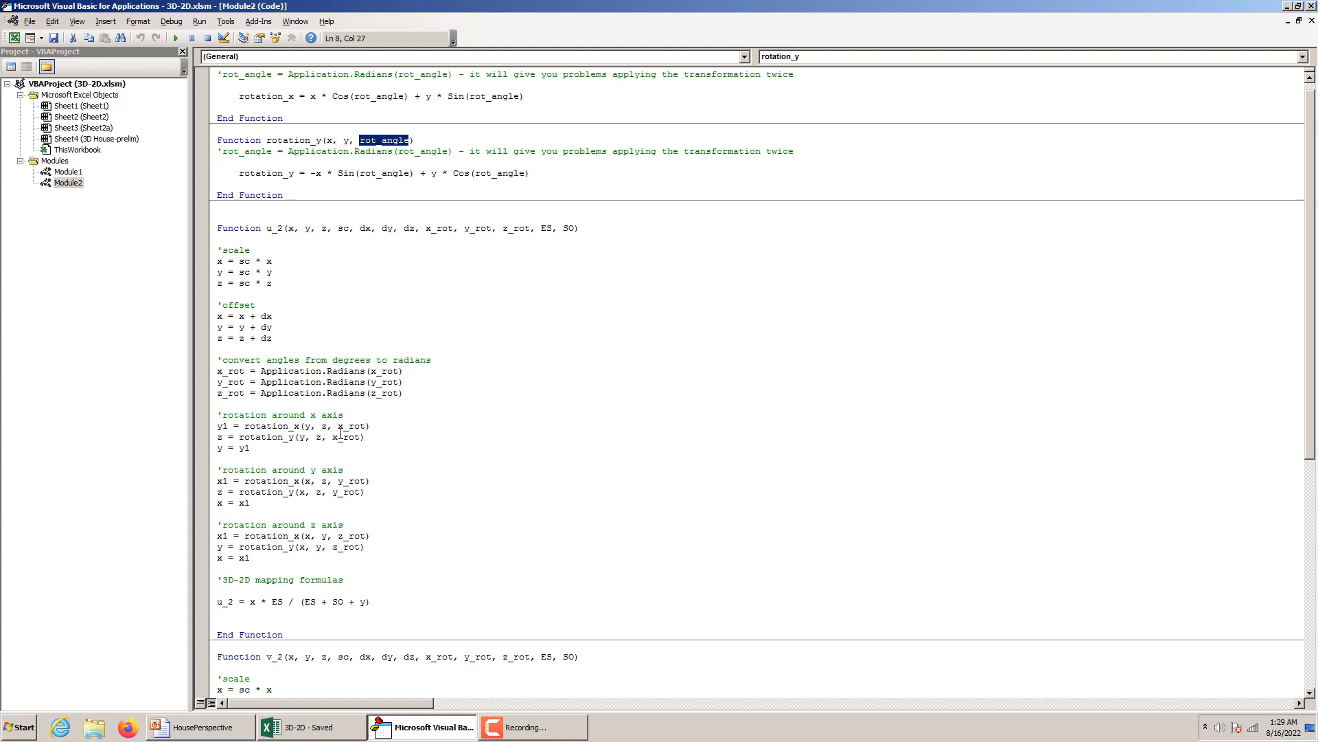
left_click_drag(218, 426, 250, 557)
scroll(605, 525, "down", 9)
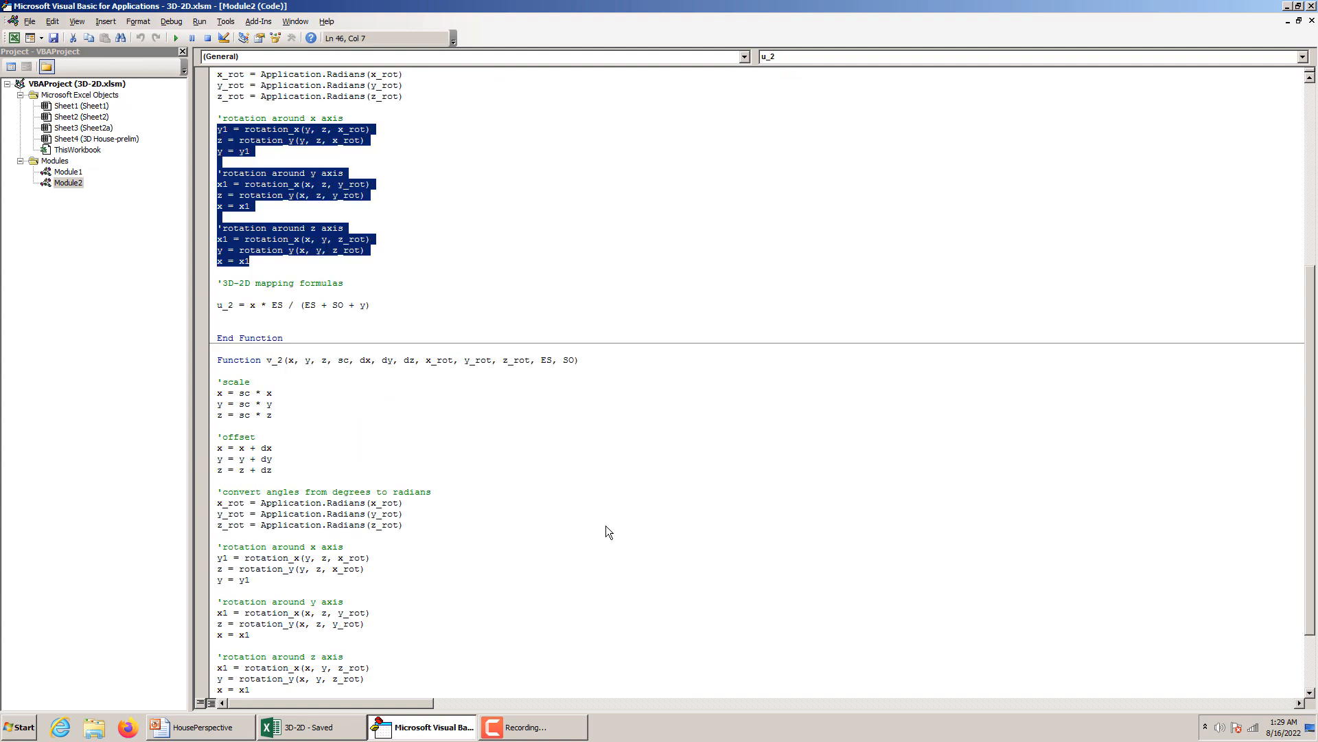
scroll(606, 525, "down", 3)
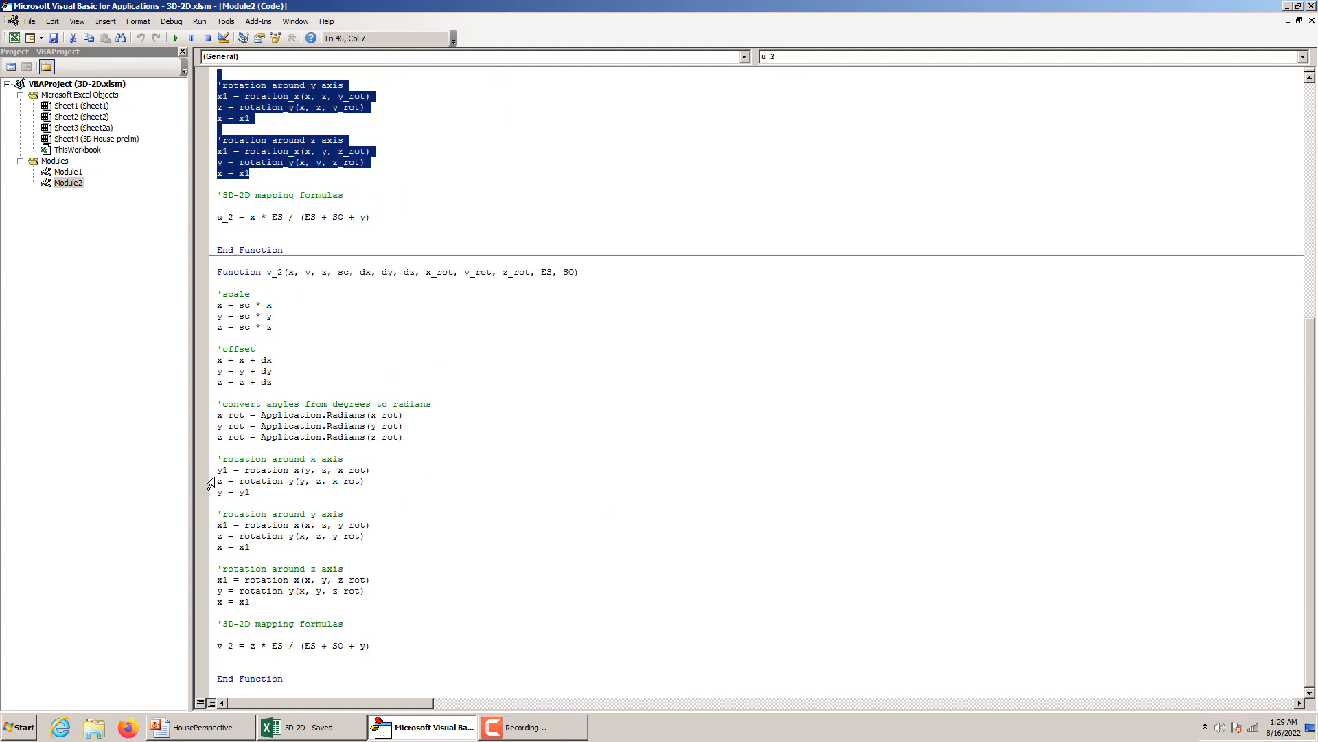
left_click_drag(218, 470, 261, 603)
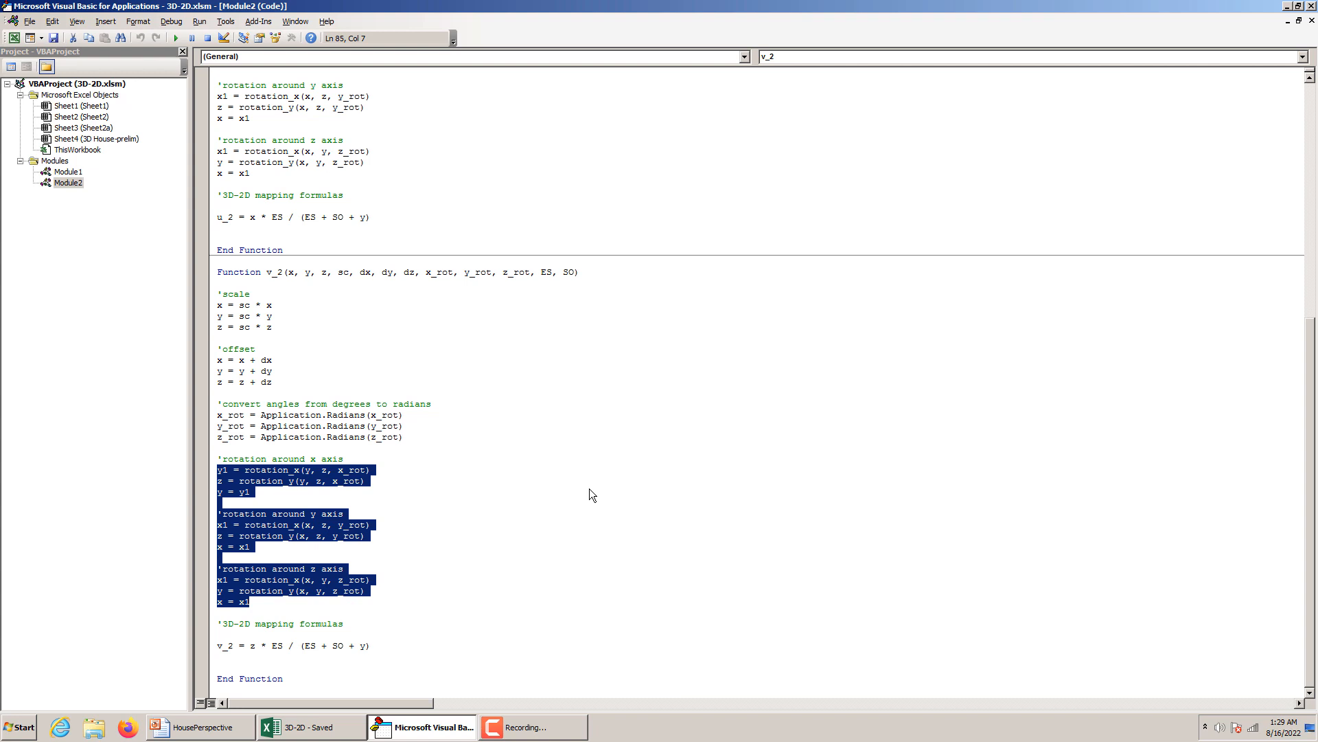
Highlight the two x-axis rotation lines in function u_2 of Module2, first the rotation_x call and after it the rotation_y call.
scroll(589, 494, "up", 12)
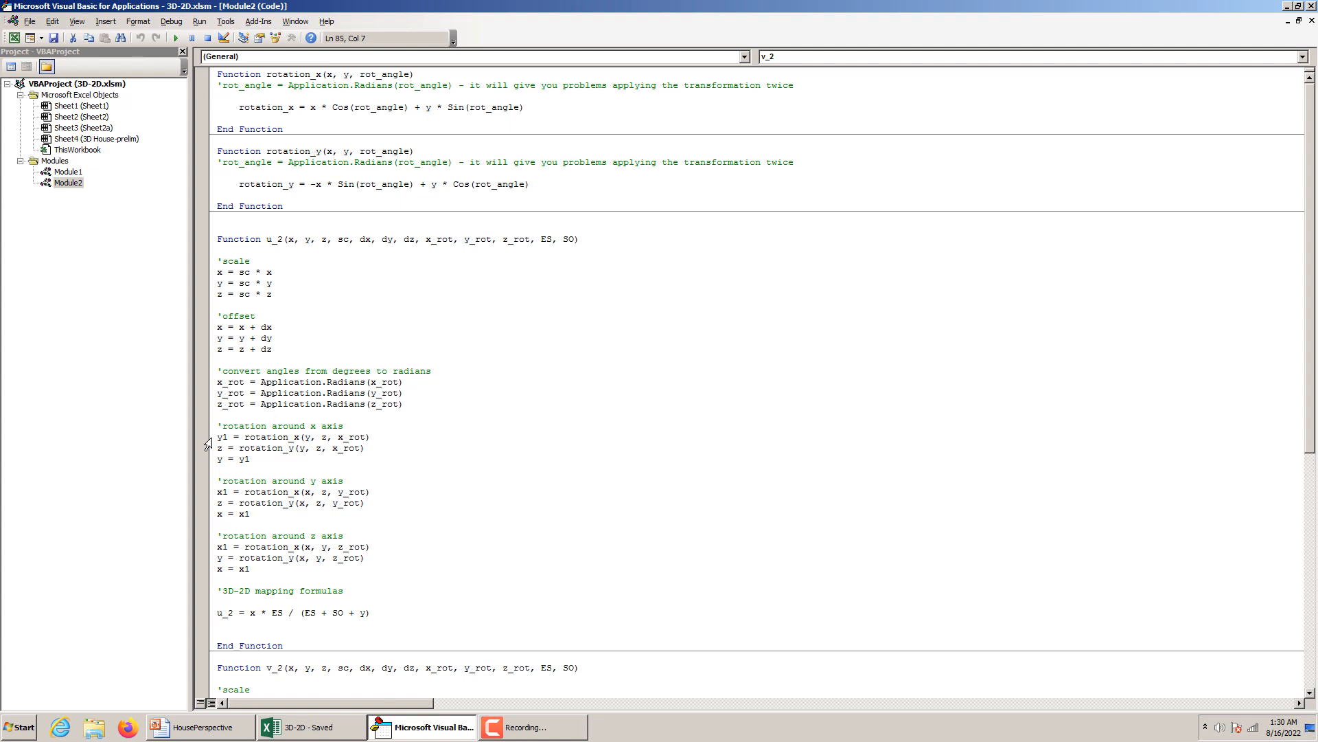
left_click_drag(220, 437, 371, 438)
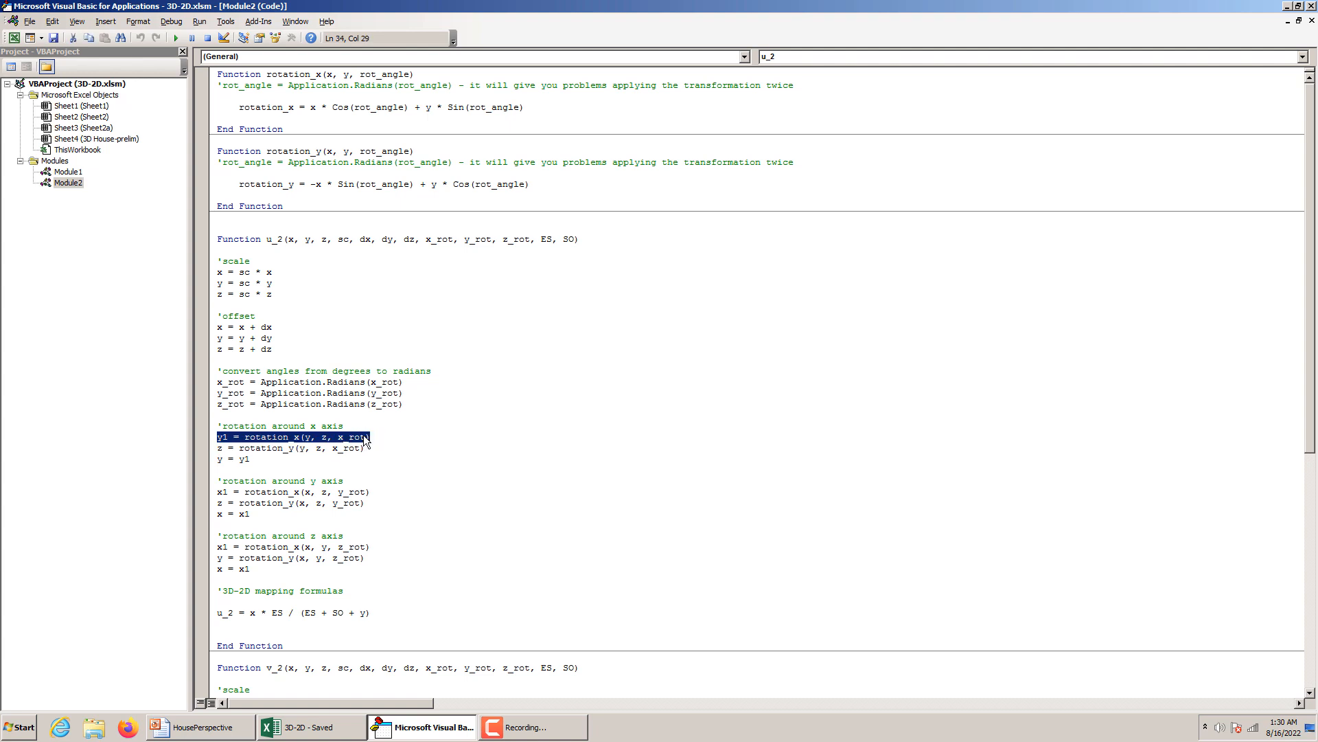
left_click(219, 448)
left_click_drag(218, 448, 366, 450)
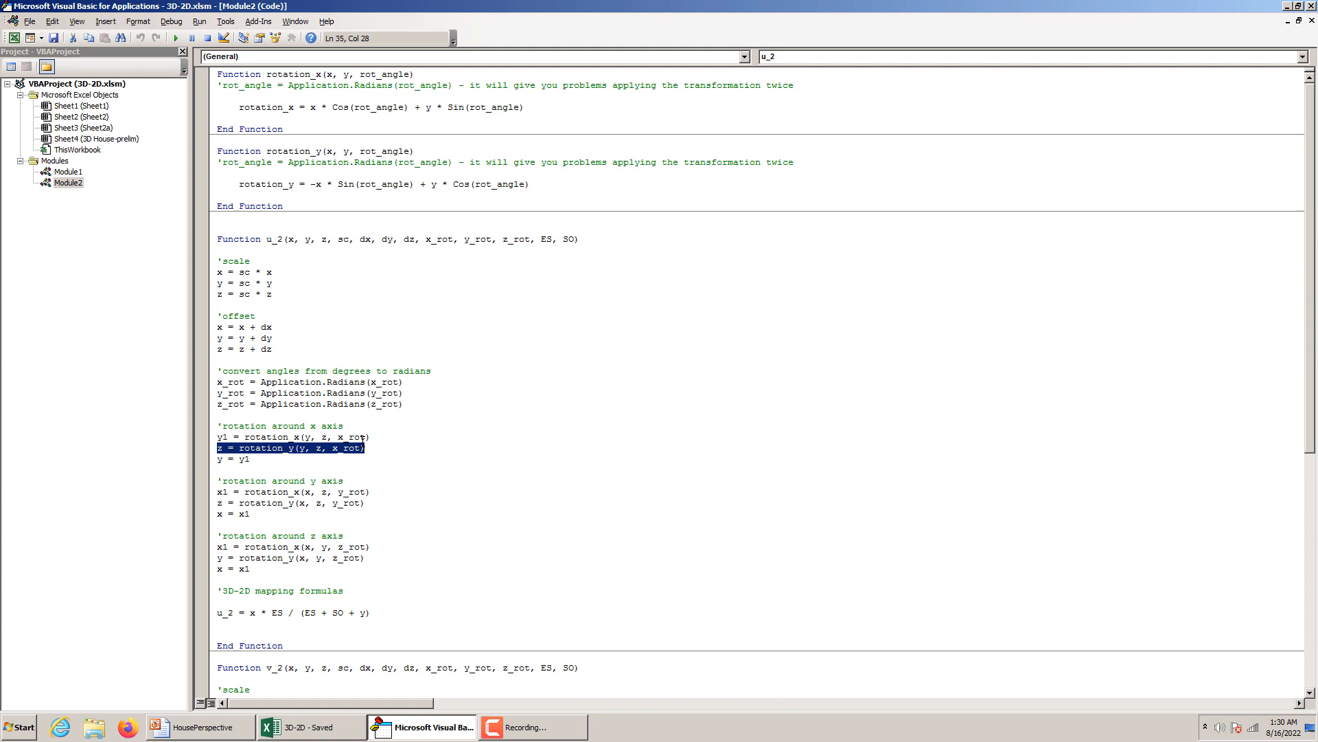
Switch to the 3D-2D workbook and look over the body, window and door tables on worksheet 3D House-prelim.
key("alt+F11")
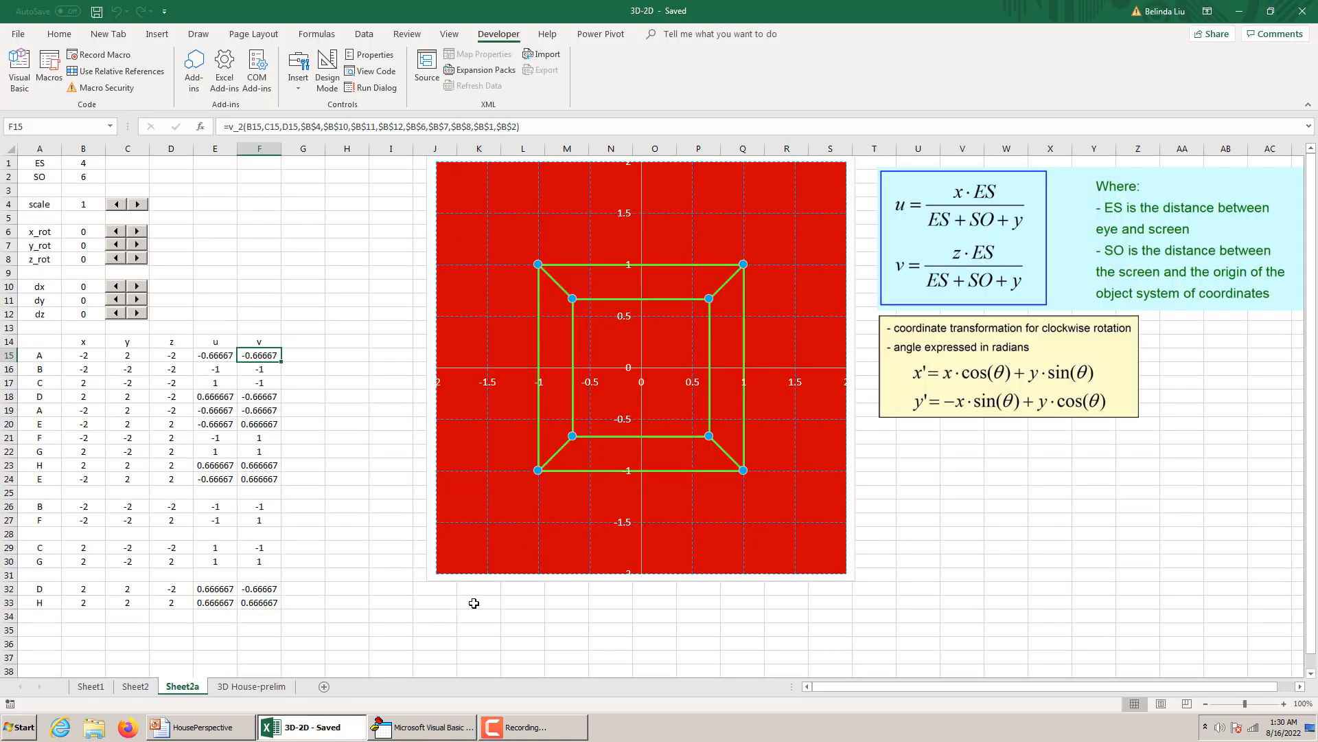
left_click(231, 687)
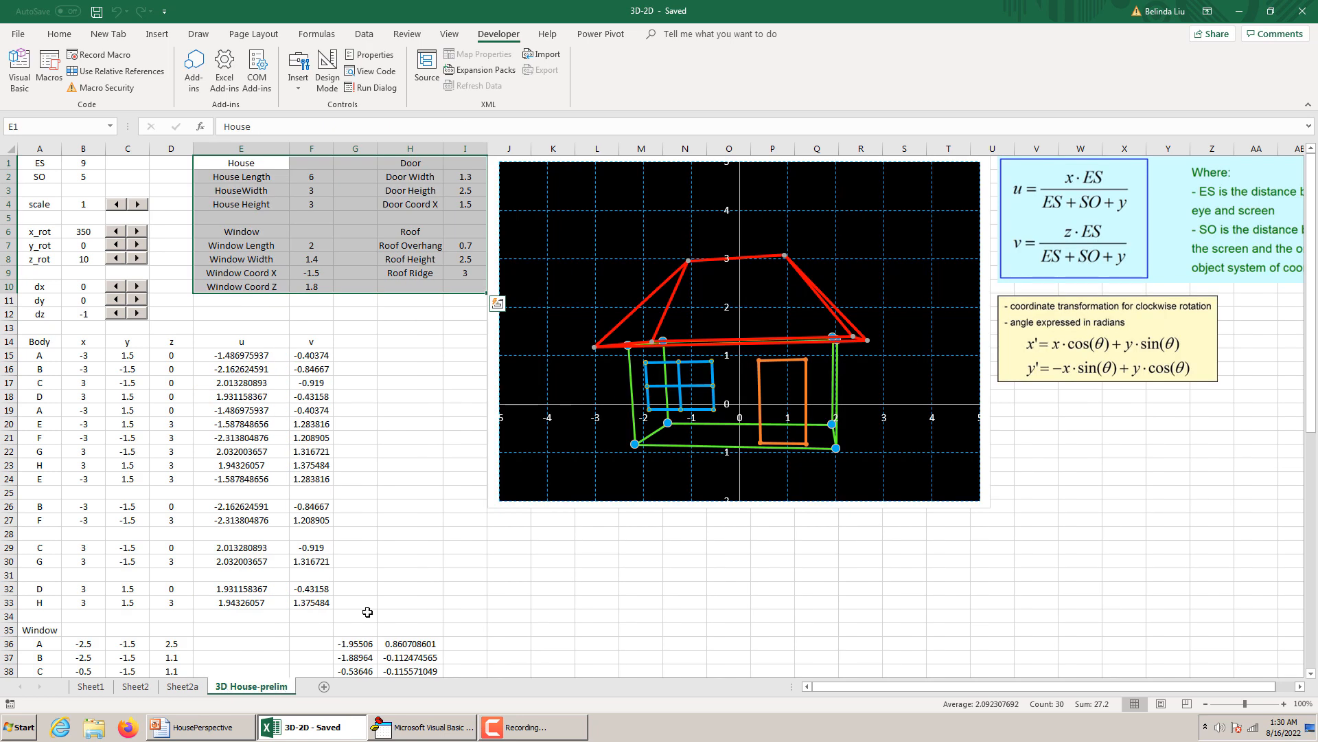
left_click(451, 408)
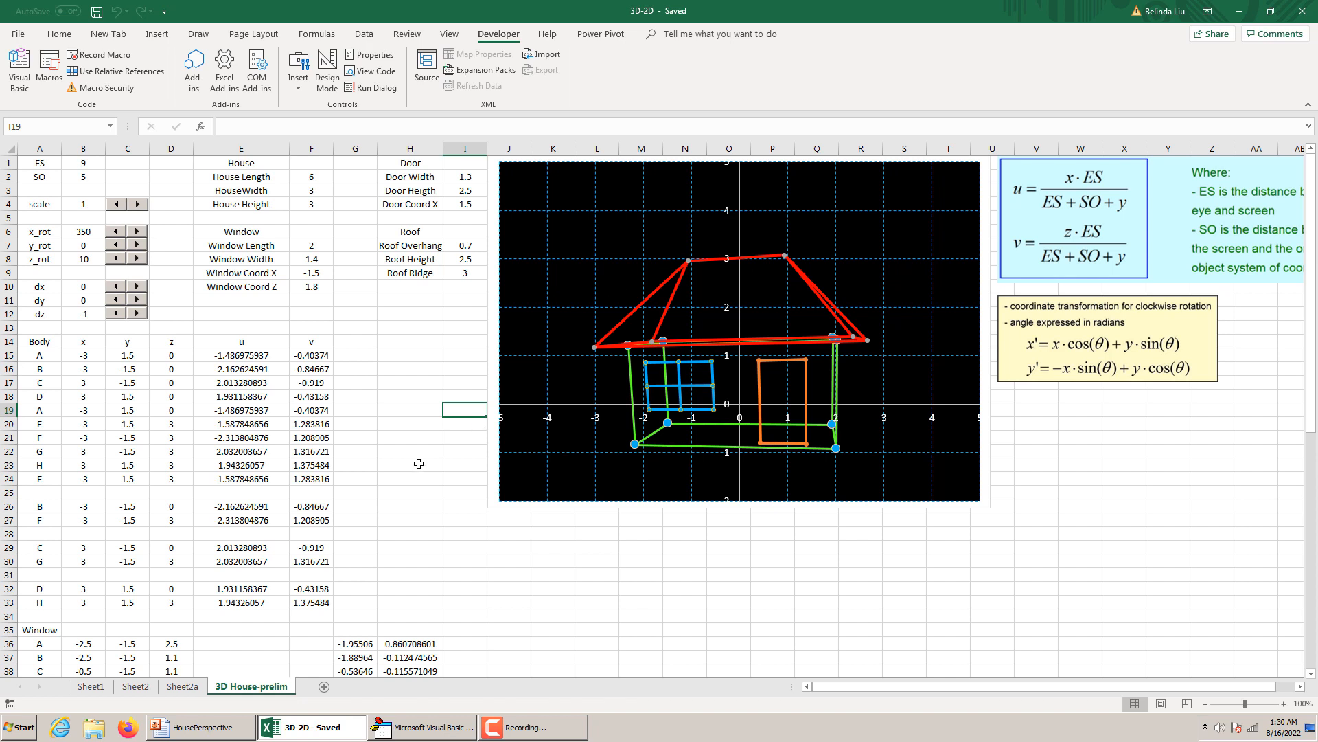
scroll(432, 477, "down", 6)
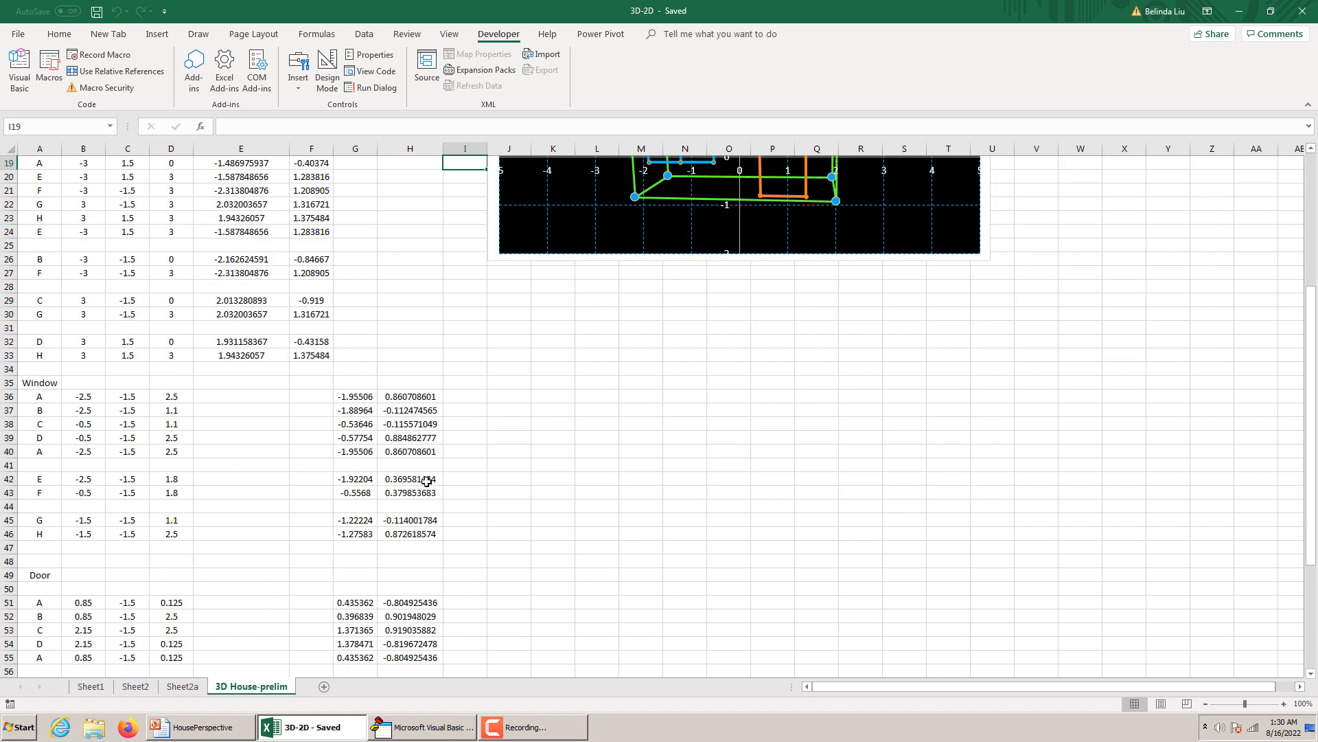
scroll(426, 480, "up", 5)
scroll(427, 482, "down", 7)
scroll(427, 481, "up", 8)
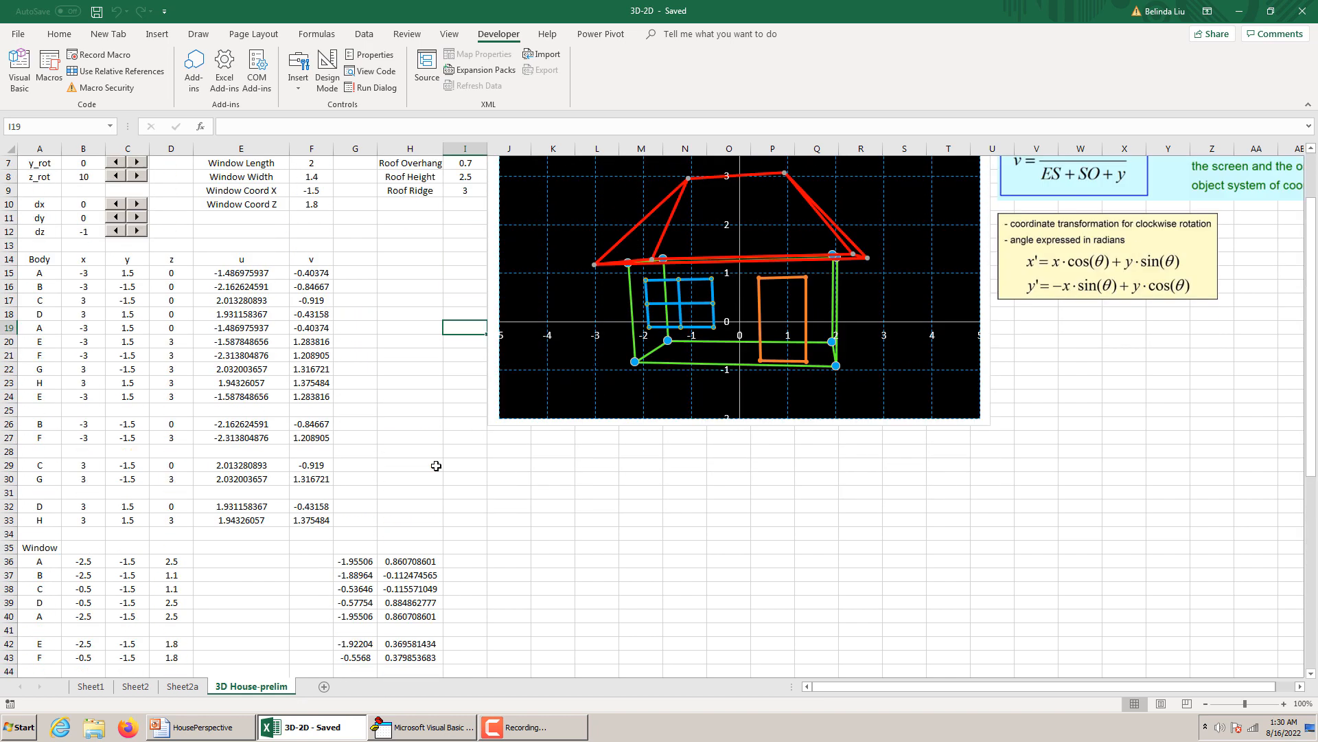
left_click(433, 410)
left_click(399, 353)
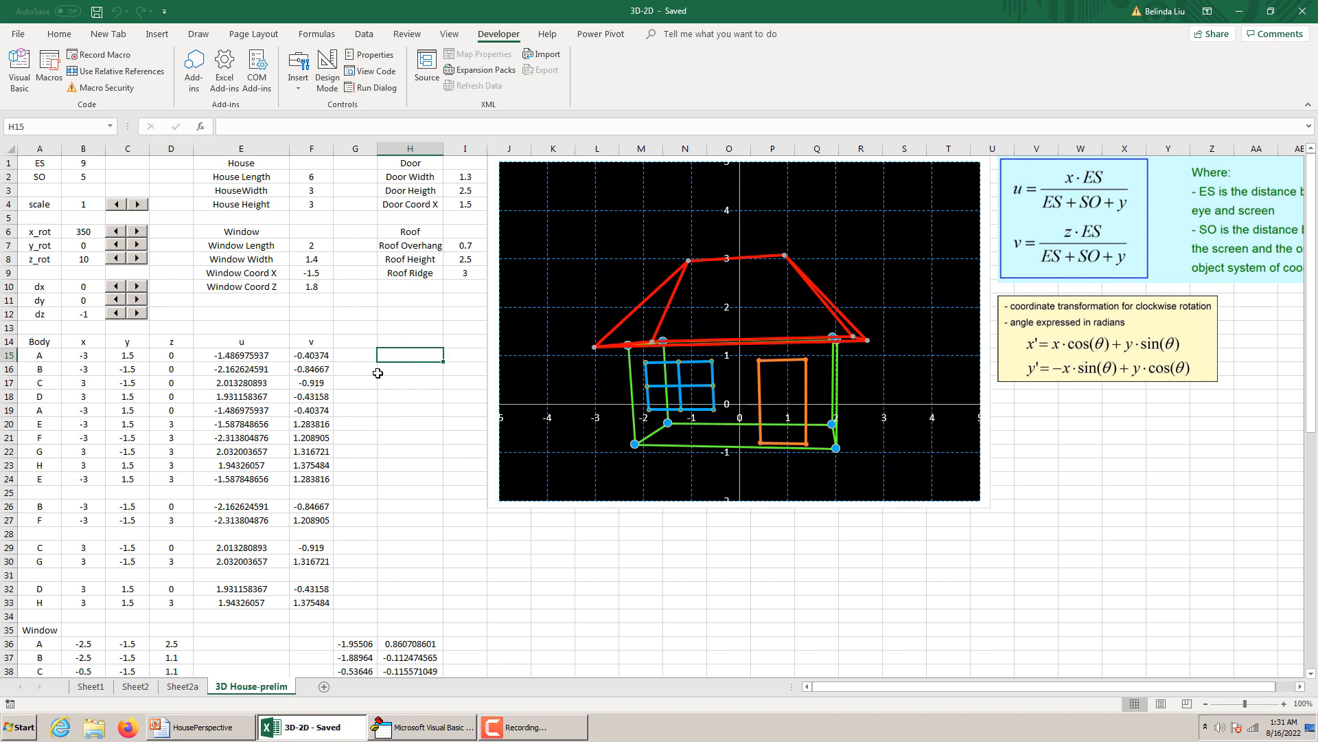
left_click(362, 357)
left_click(395, 357)
left_click(367, 357)
left_click(393, 354)
Check the formulas behind the x and y coordinates of several house body vertices in the Body table.
left_click(85, 357)
left_click(85, 395)
left_click(83, 451)
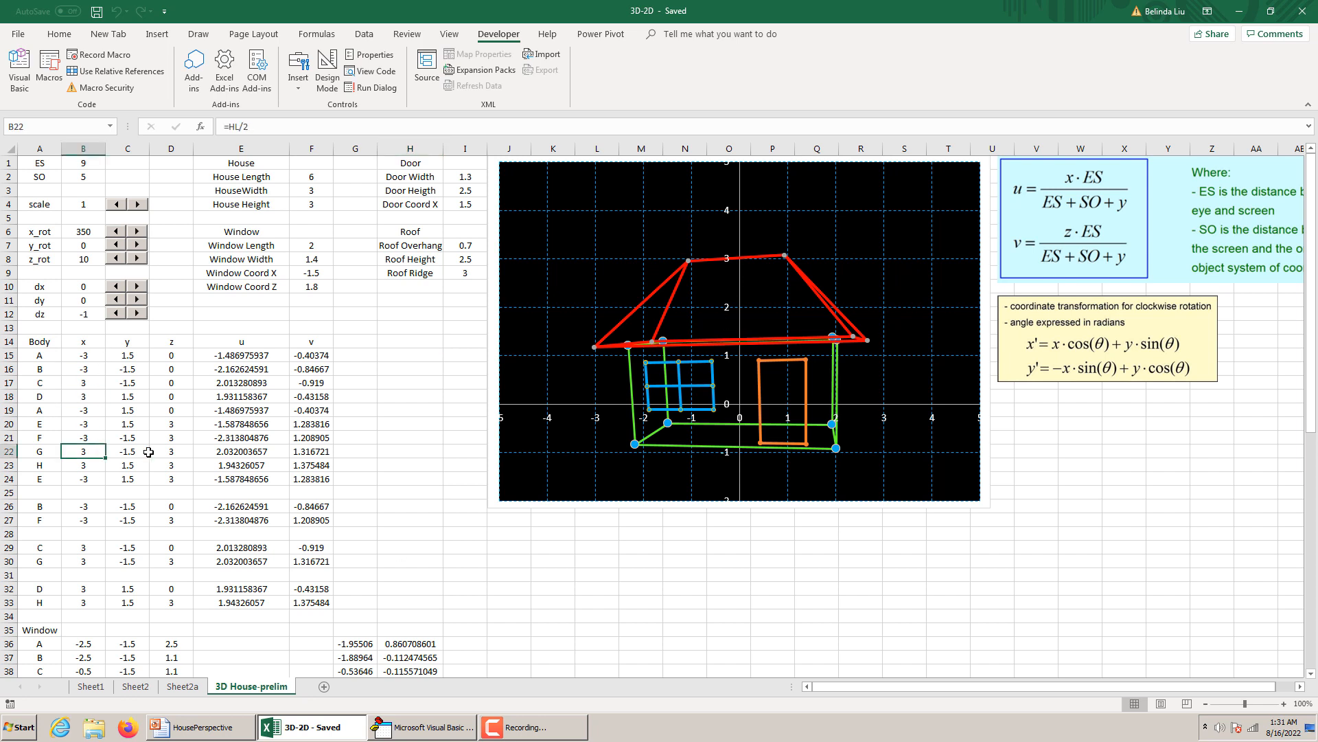
left_click(158, 371)
left_click(122, 362)
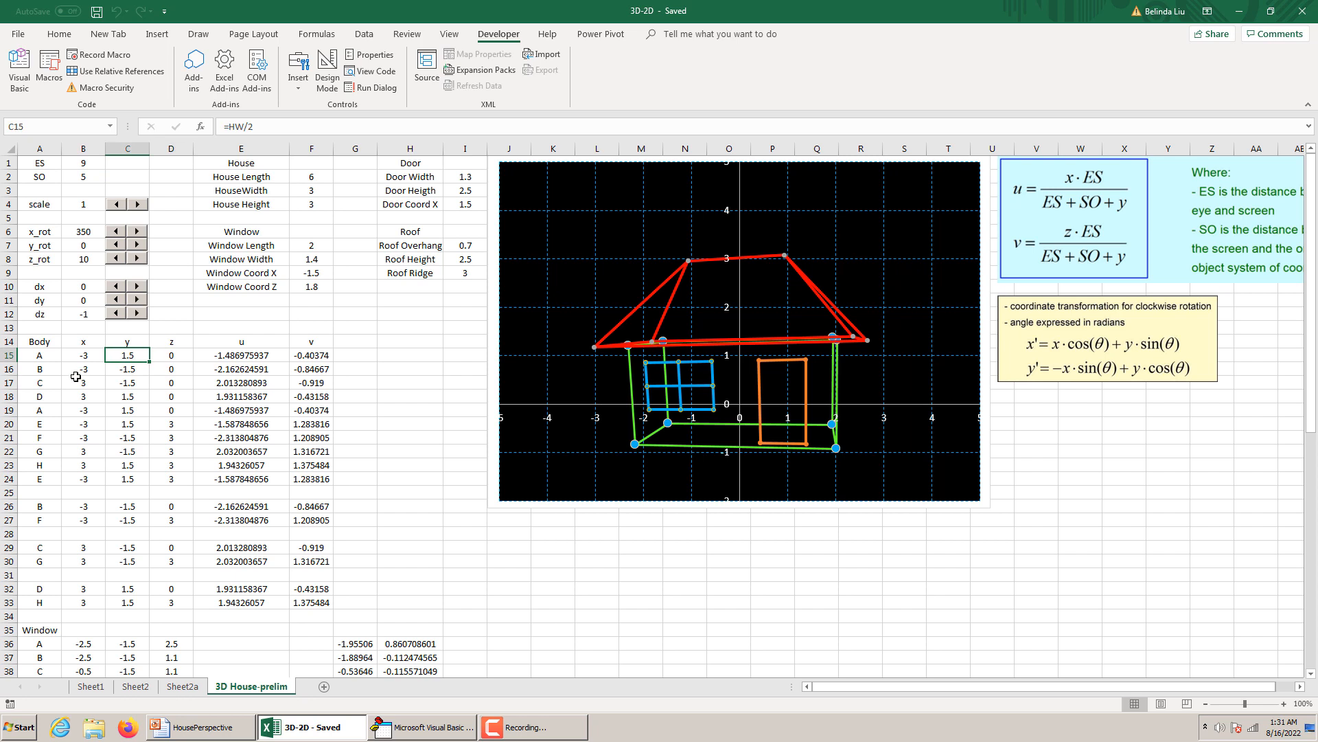
left_click(76, 380)
left_click(138, 431)
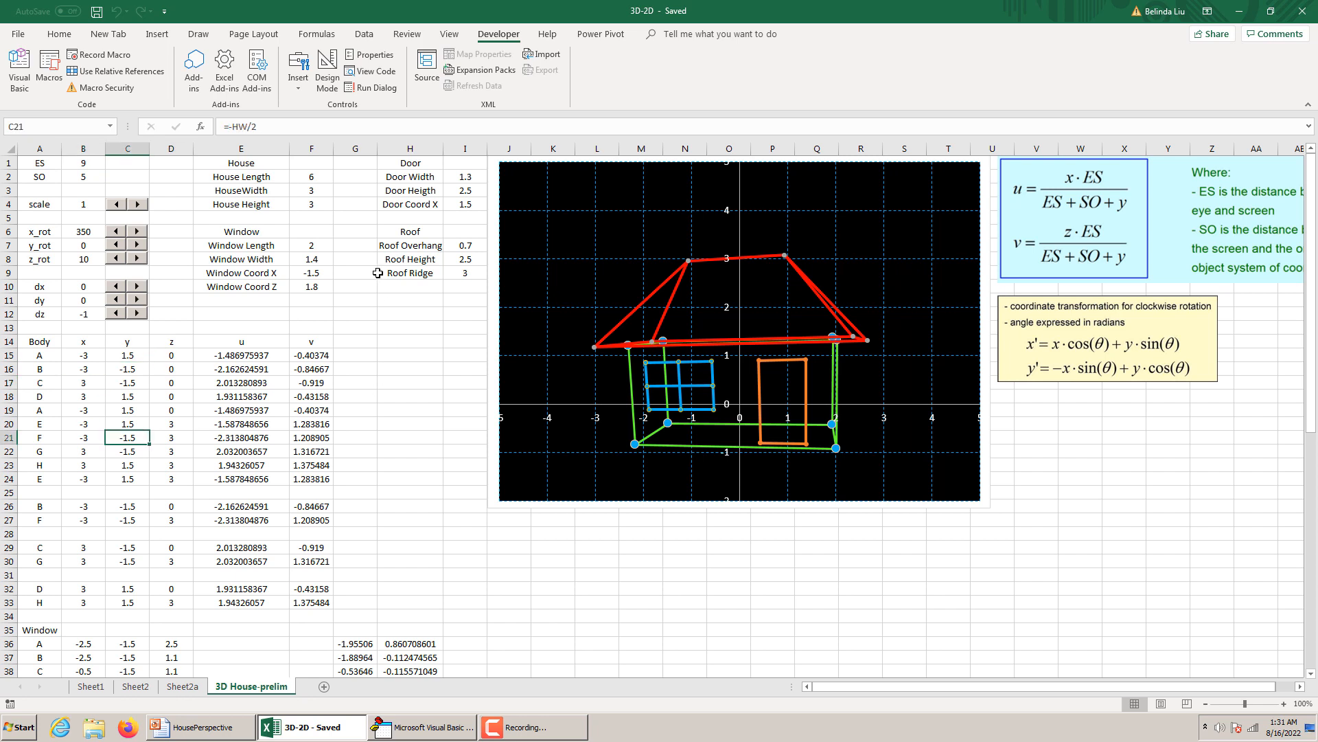
Check the cell names assigned to the House Length, HouseWidth, House Height and Window Length values.
left_click(313, 180)
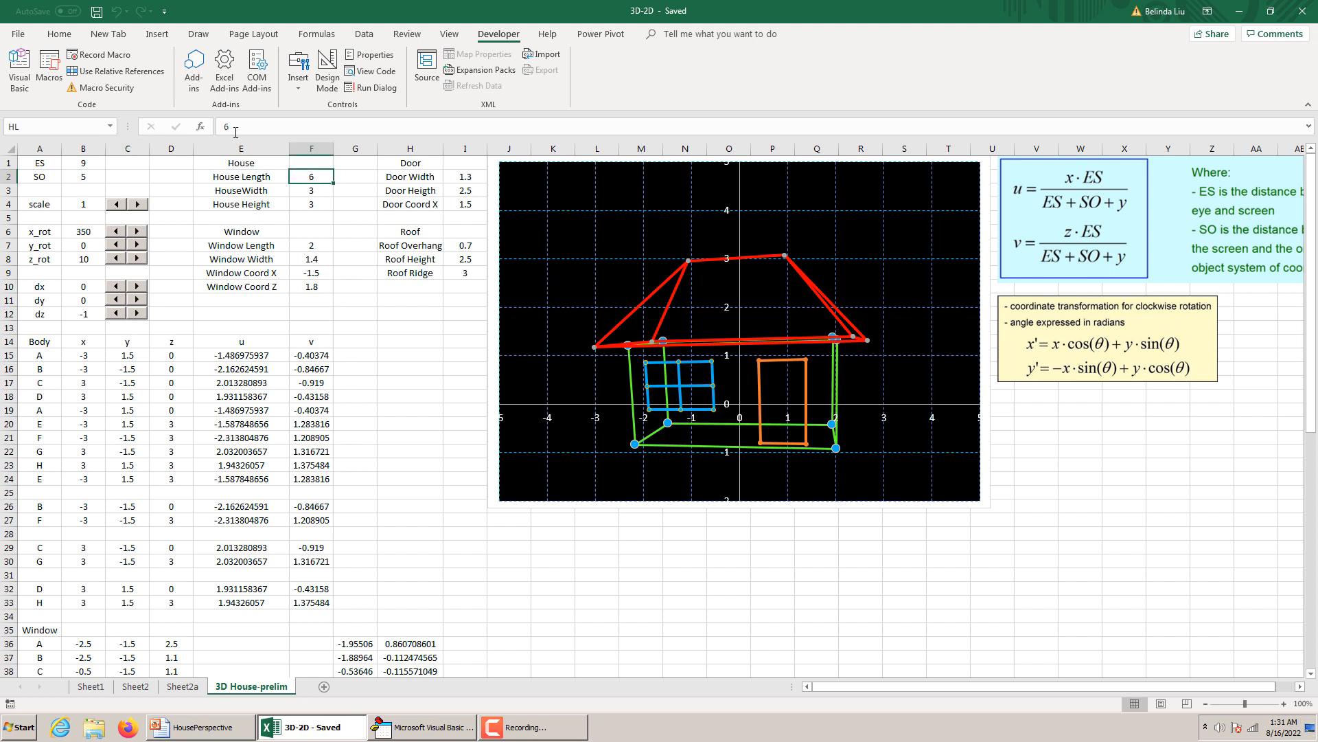
left_click(325, 193)
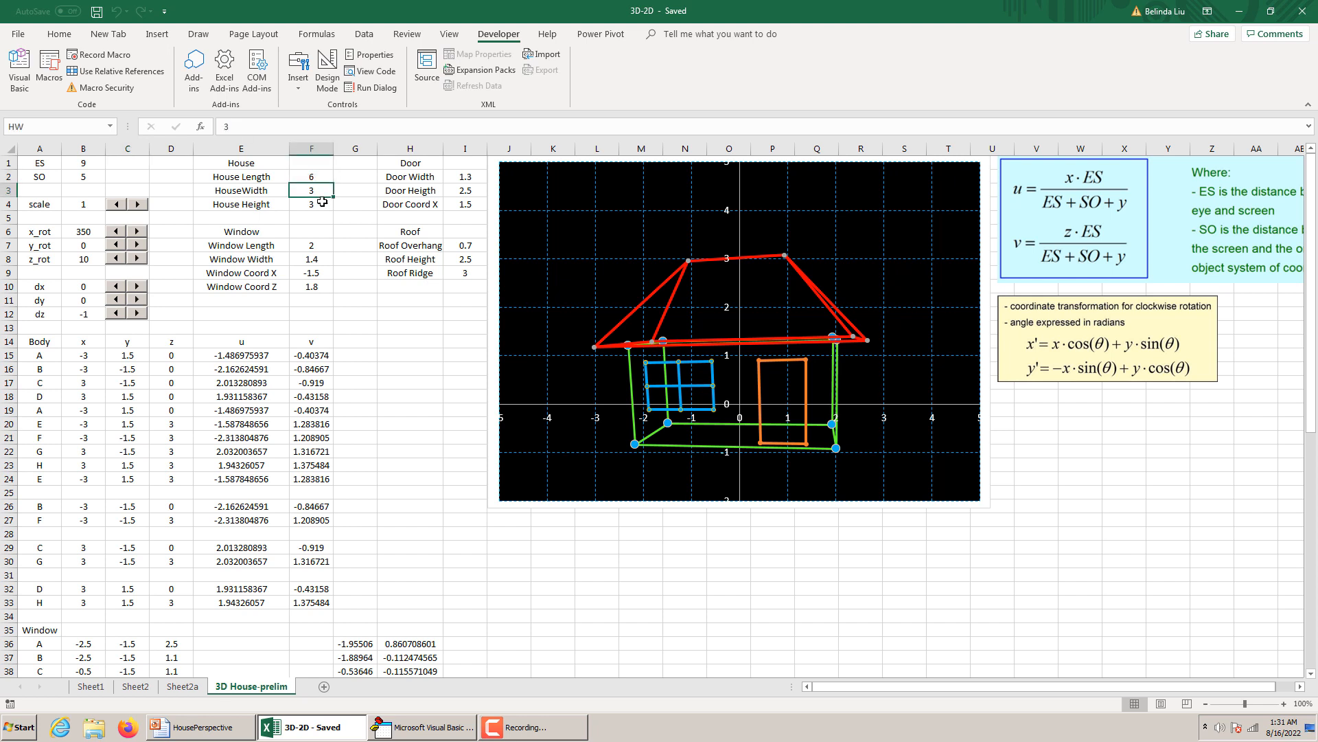
left_click(324, 204)
left_click(320, 245)
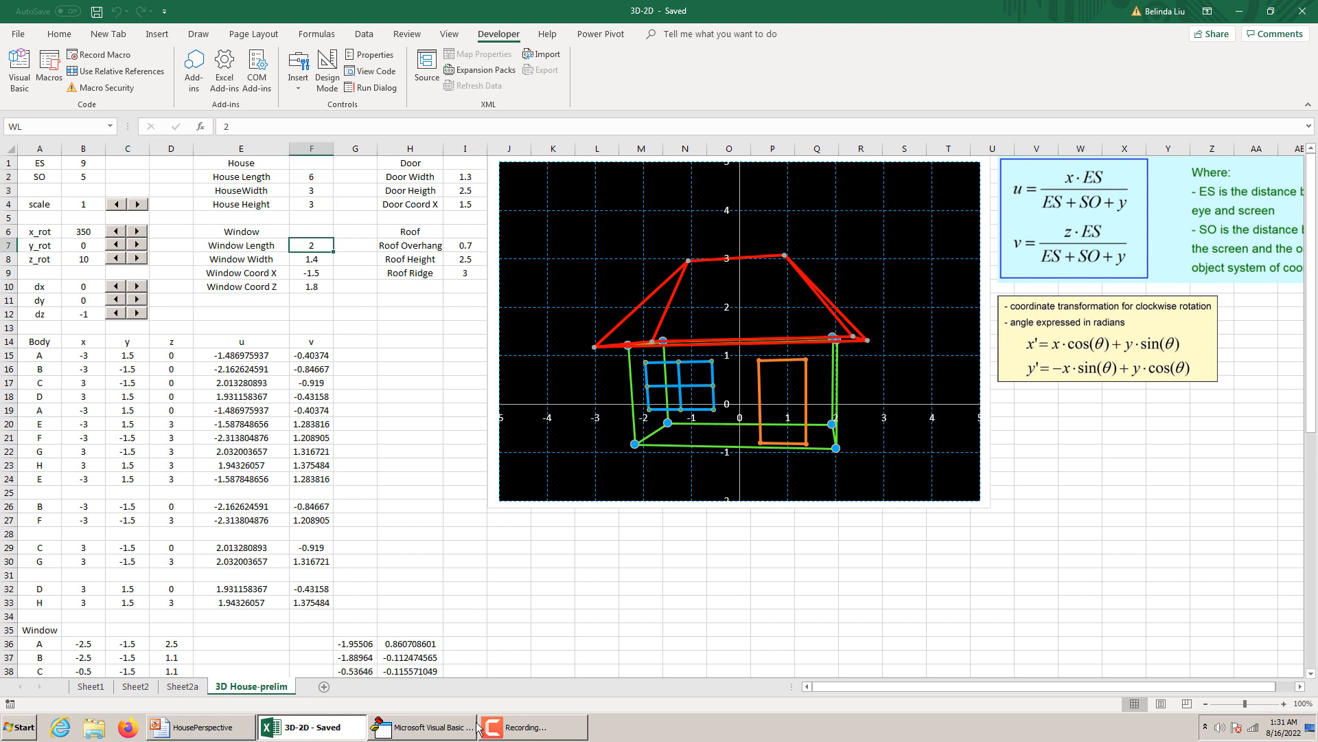
View slide 1 of the HousePerspective presentation, return to the 3D-2D workbook and set z_rot to 0.
left_click(219, 727)
left_click(108, 169)
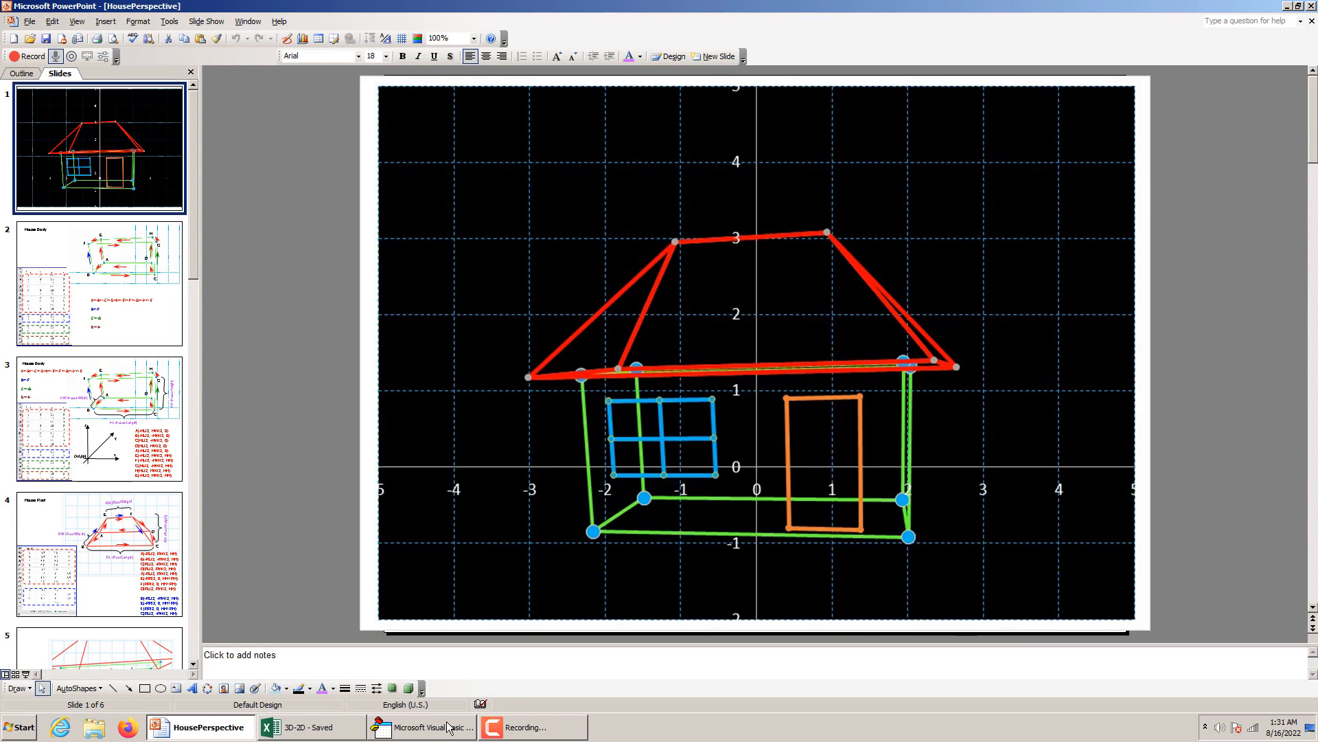
left_click(359, 732)
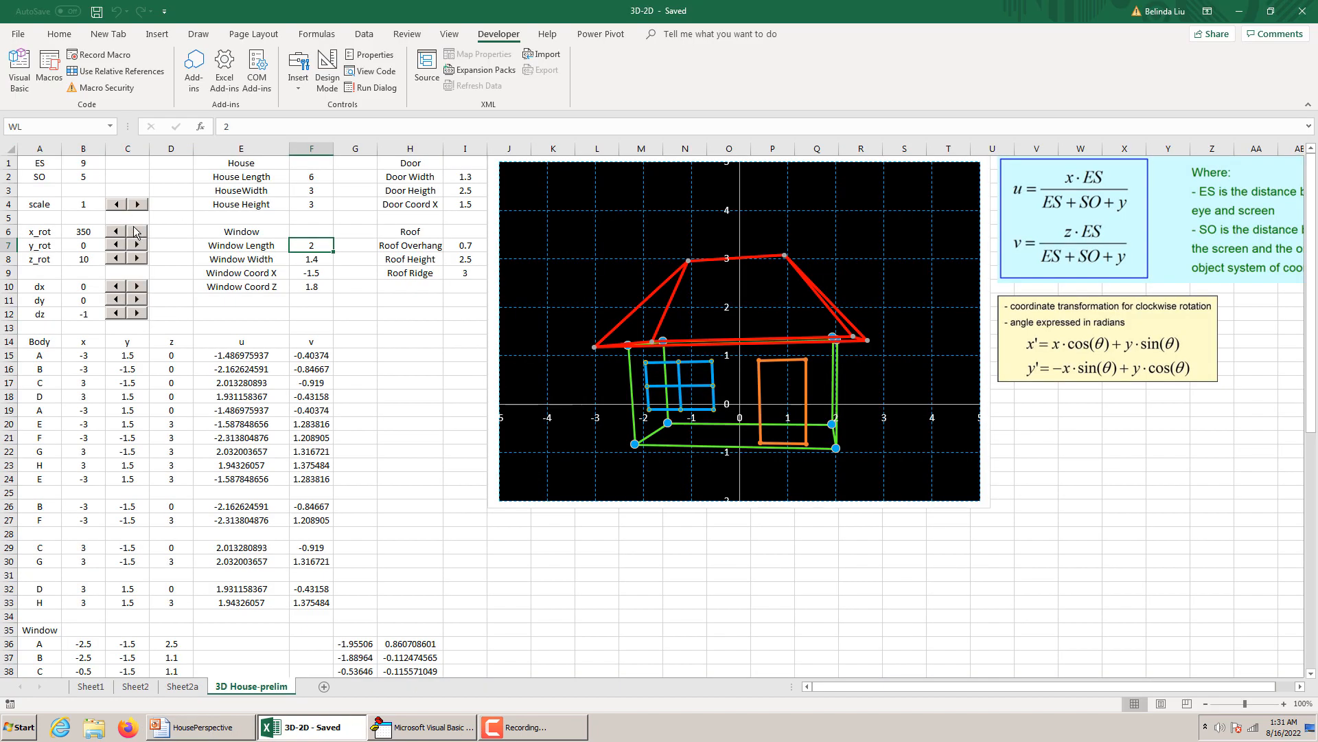
left_click_drag(137, 259, 137, 258)
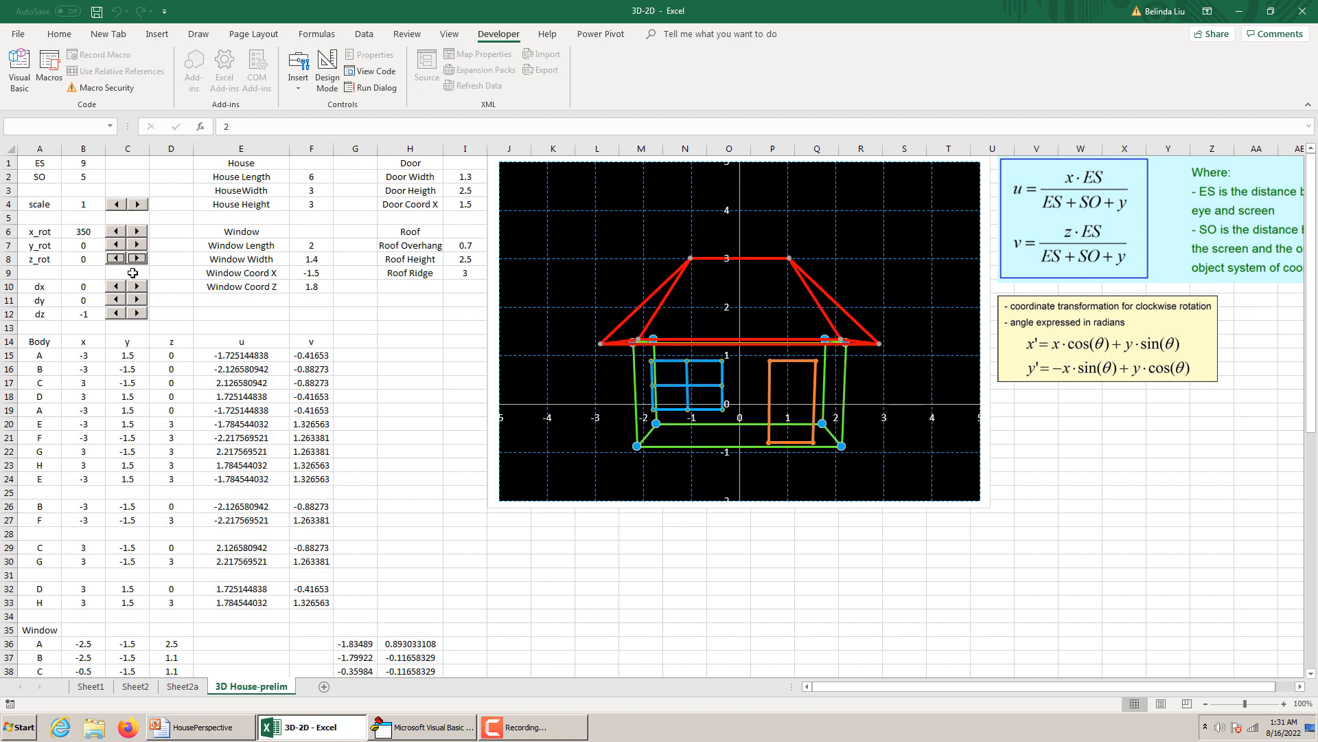
Shift the house sideways by raising dx to 2 and return dx to 0.
left_click(139, 286)
left_click(139, 286)
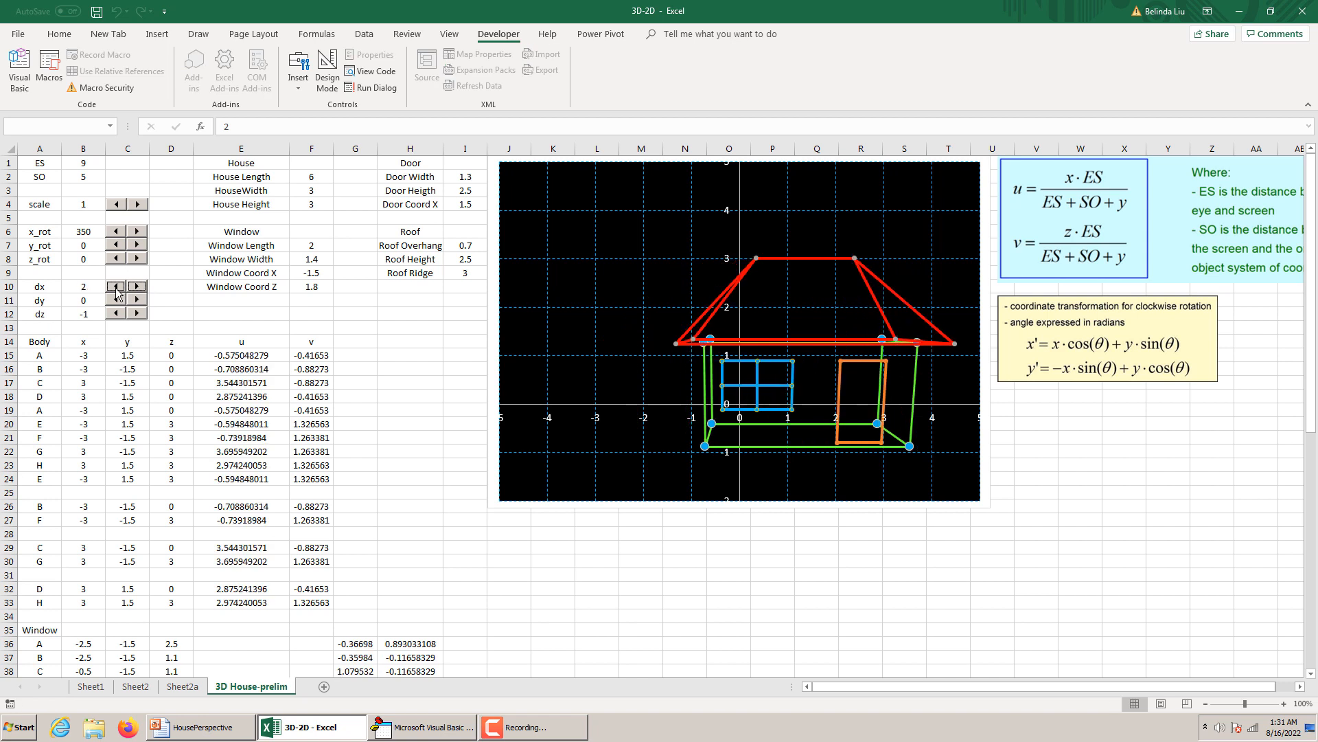
left_click(116, 287)
left_click(116, 287)
left_click(116, 287)
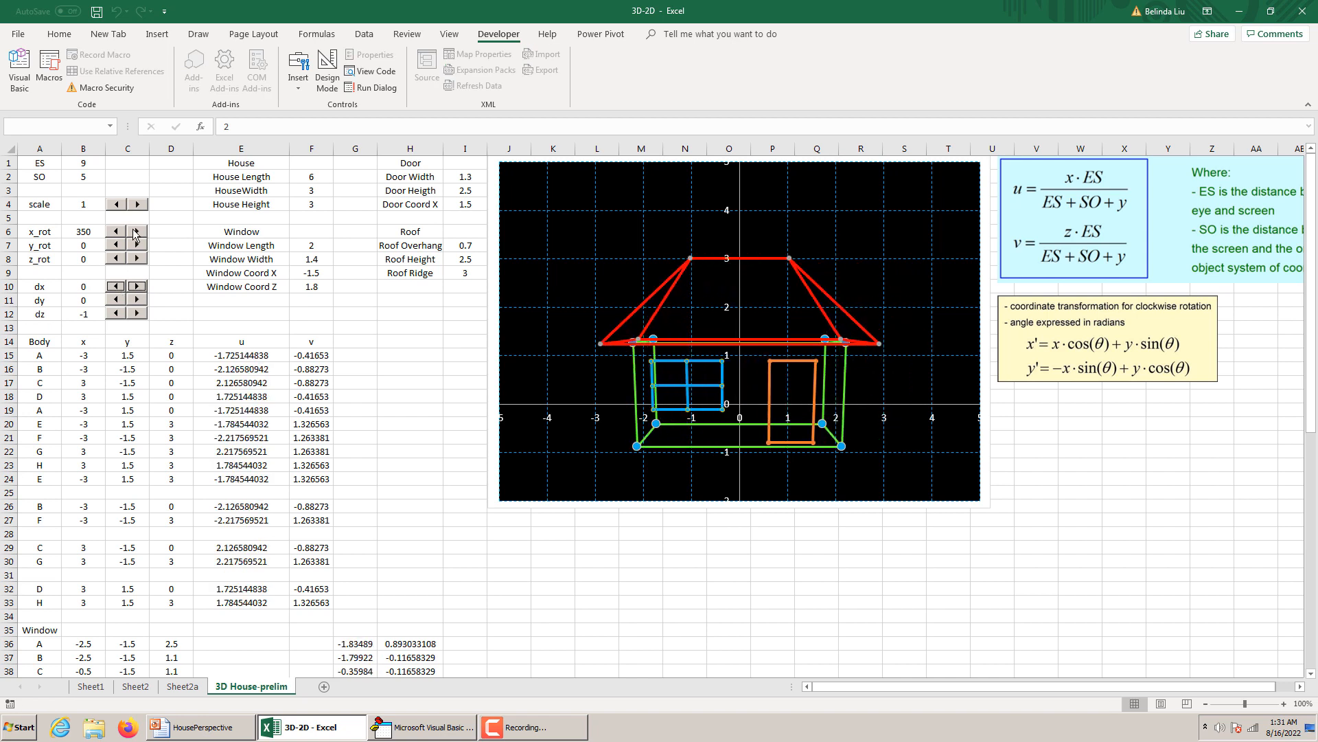
Try the scale control, raise the dz offset to 0 and set dz back to -1.
left_click(138, 204)
mouse_move(139, 207)
left_mouse_down()
mouse_move(115, 205)
mouse_move(138, 203)
left_mouse_up()
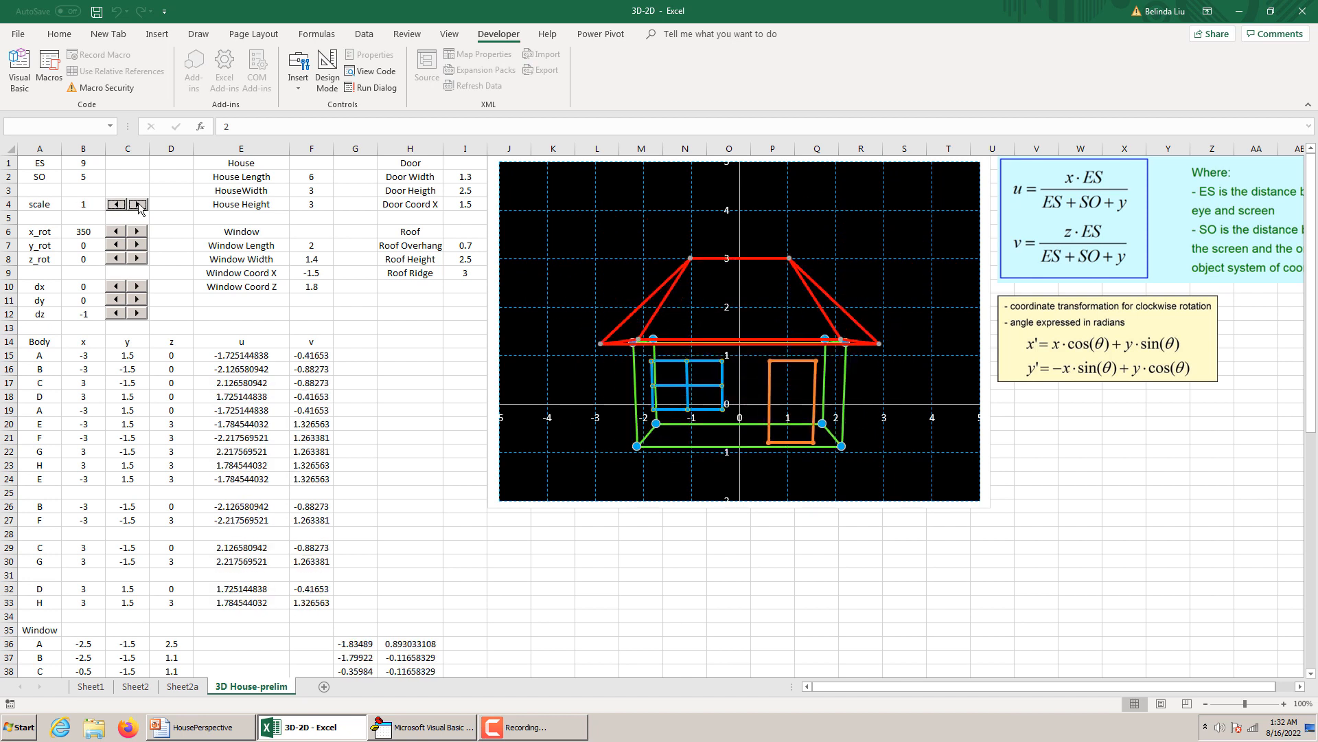
left_click(138, 313)
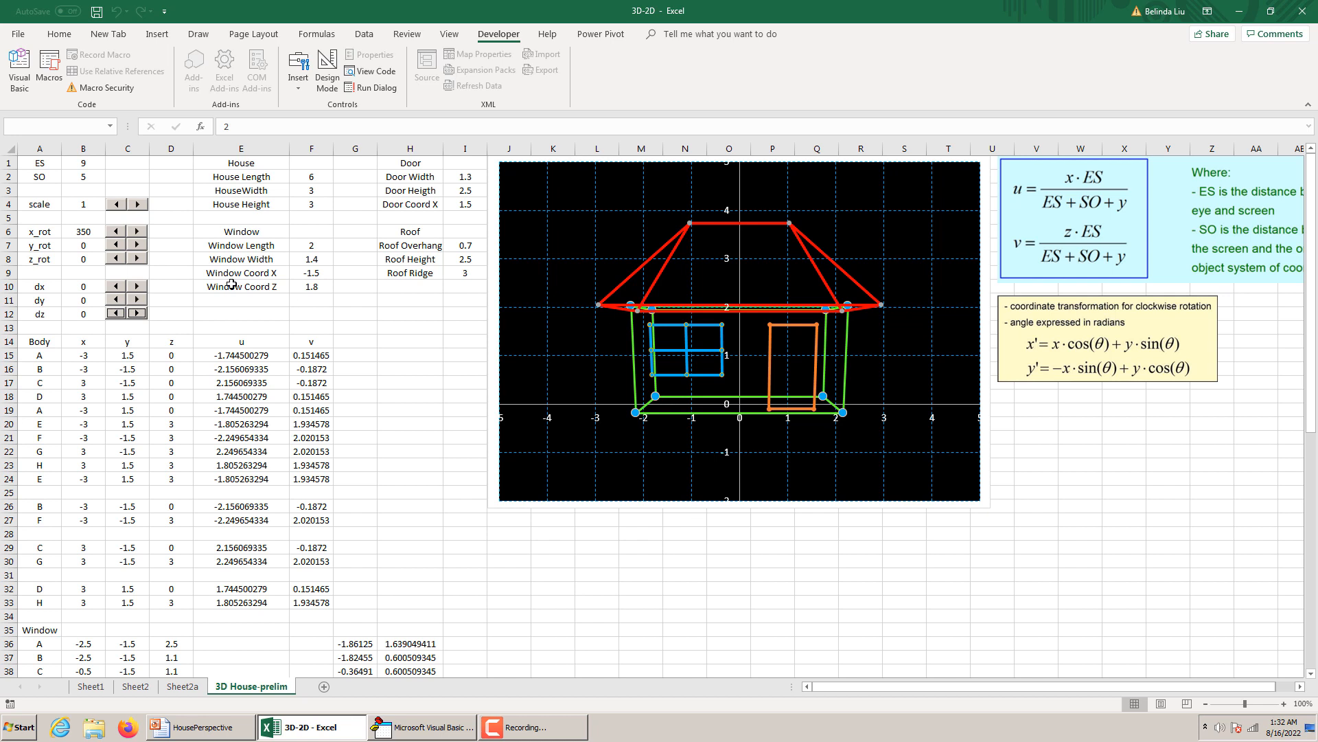
left_click(115, 313)
left_click(115, 314)
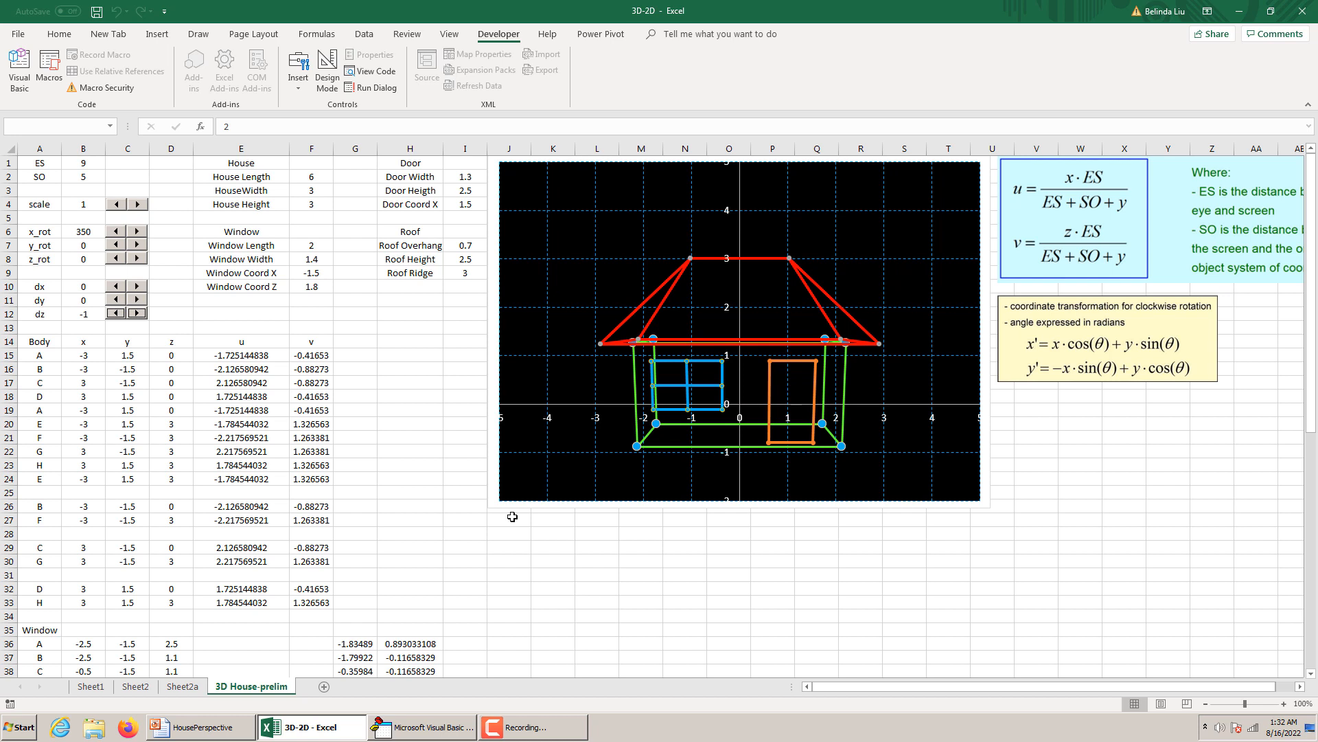
On slide 2 of HousePerspective, correct the vertex path text to read A=>B=>C=>D=>A=>E=>F=>G=>H=>E.
left_click(199, 726)
left_click(149, 269)
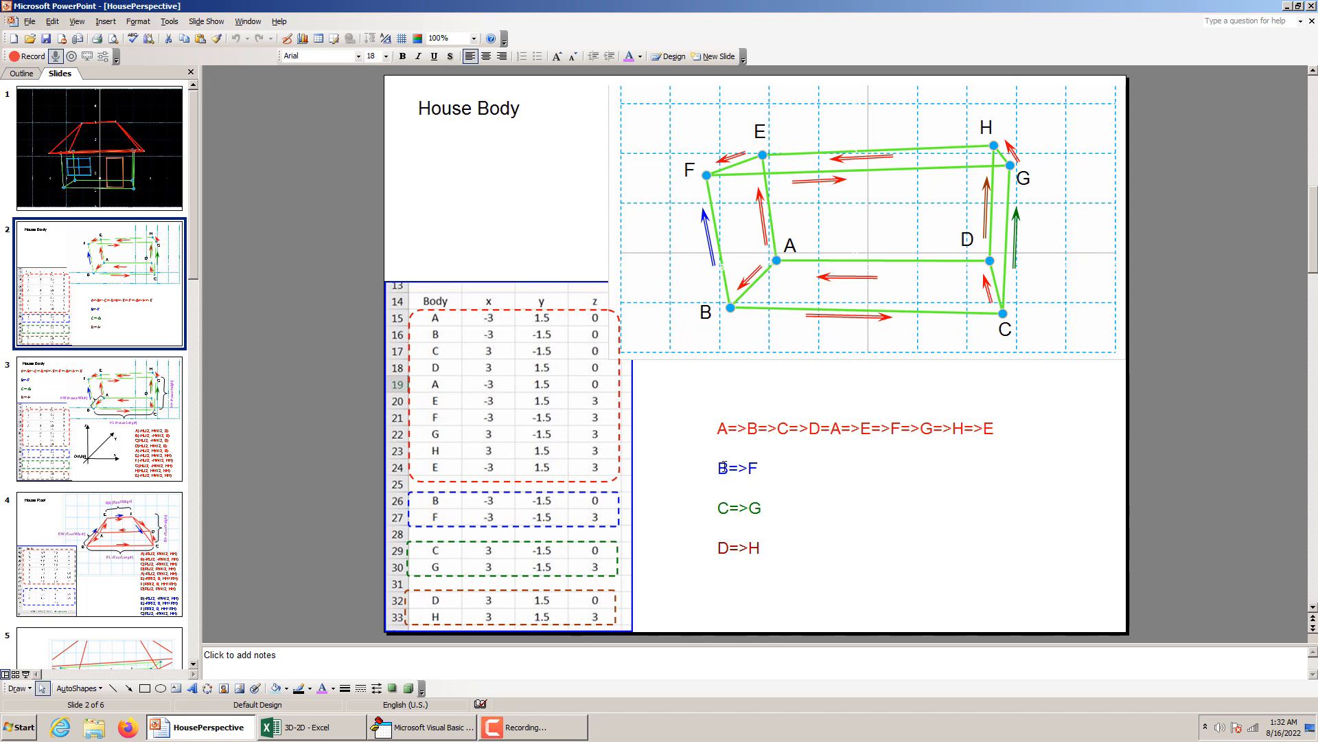
left_click(834, 431)
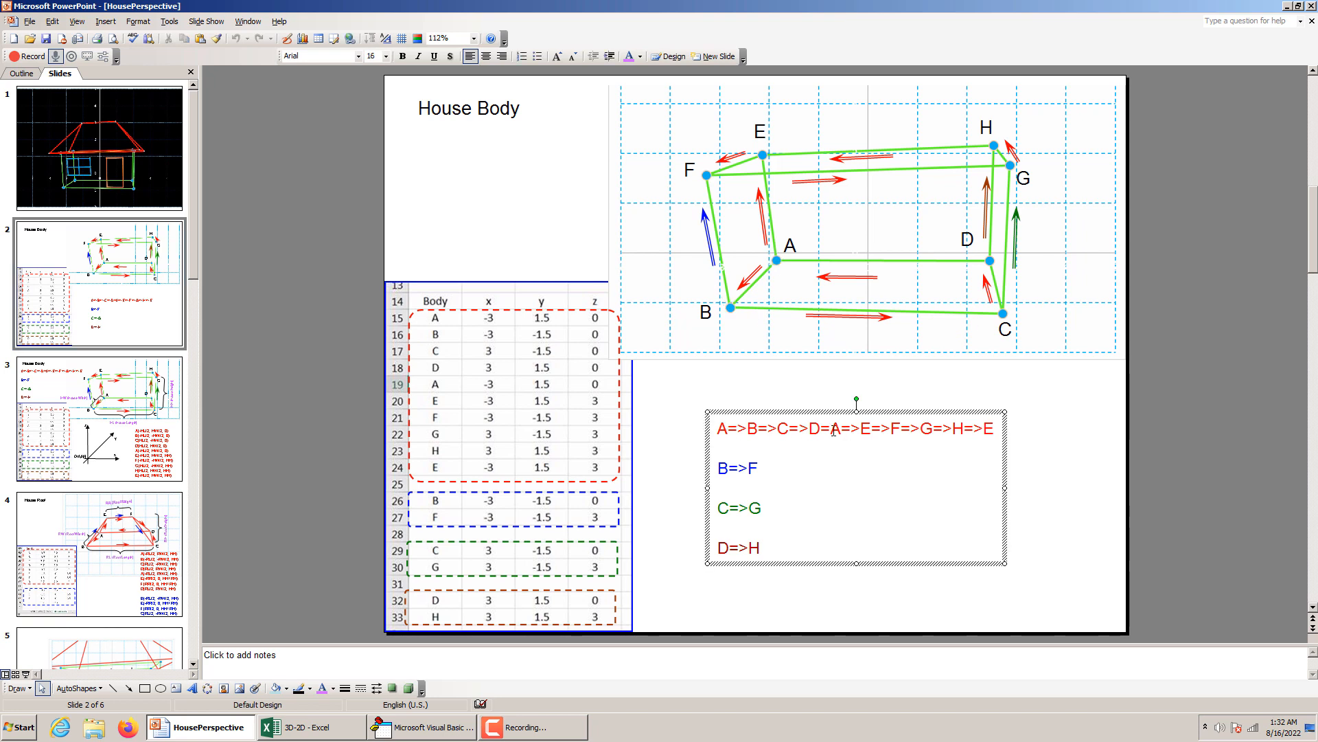
key("ctrl+a")
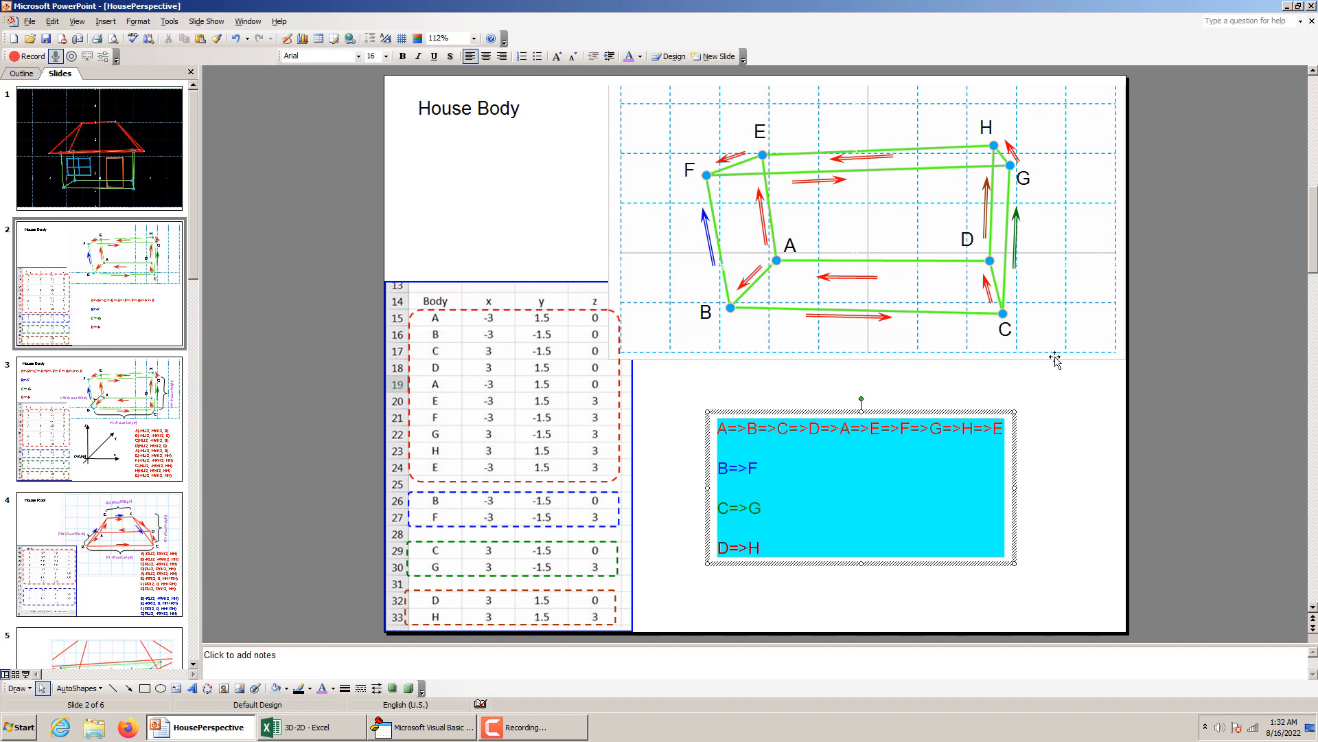
left_click(1033, 401)
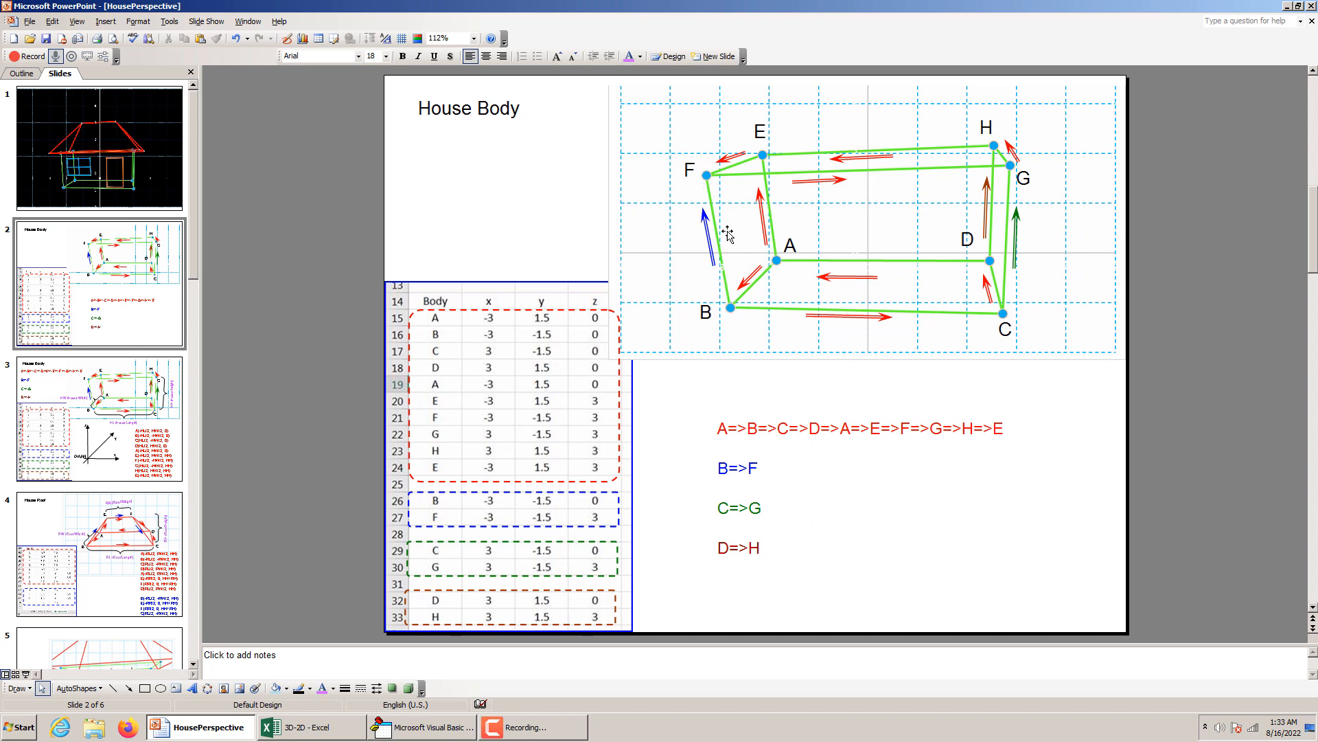
Review the B=>F edge path on slide 2 and the house dimension labels and coordinate axes on slide 3.
left_click(742, 467)
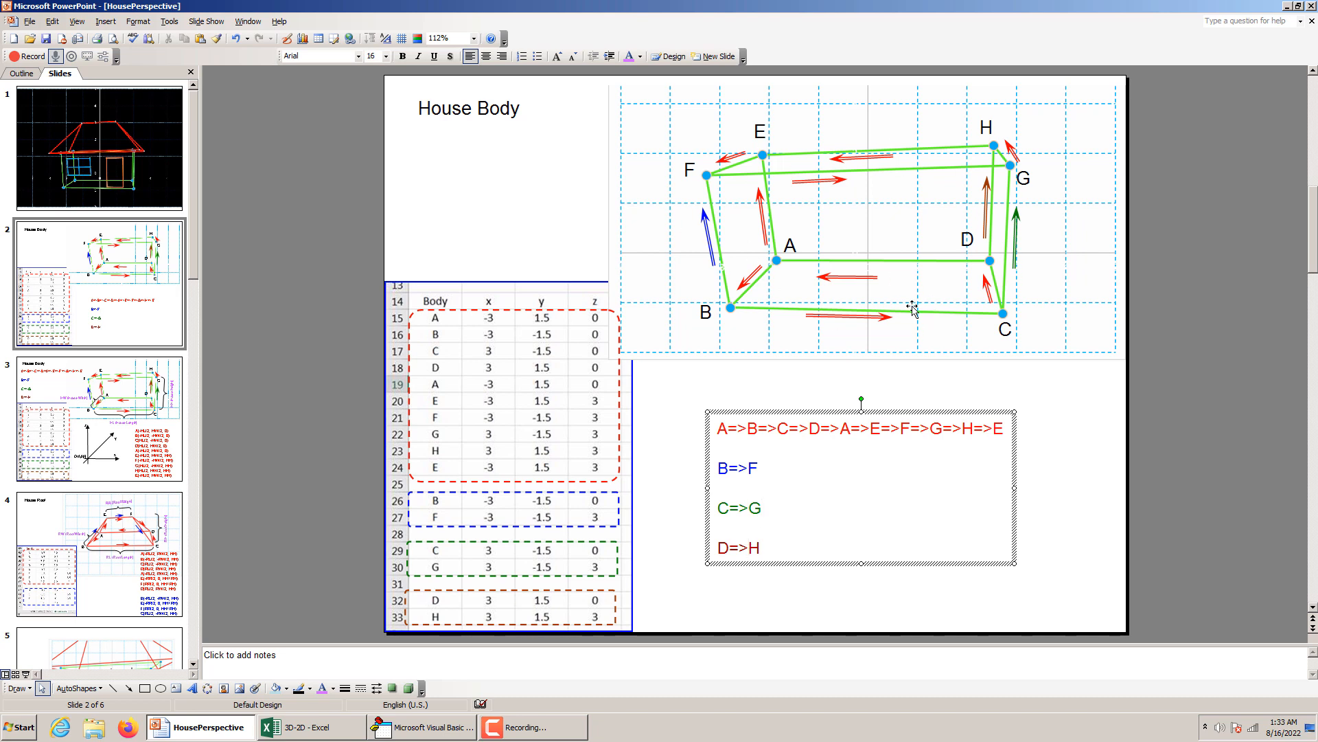
left_click(87, 443)
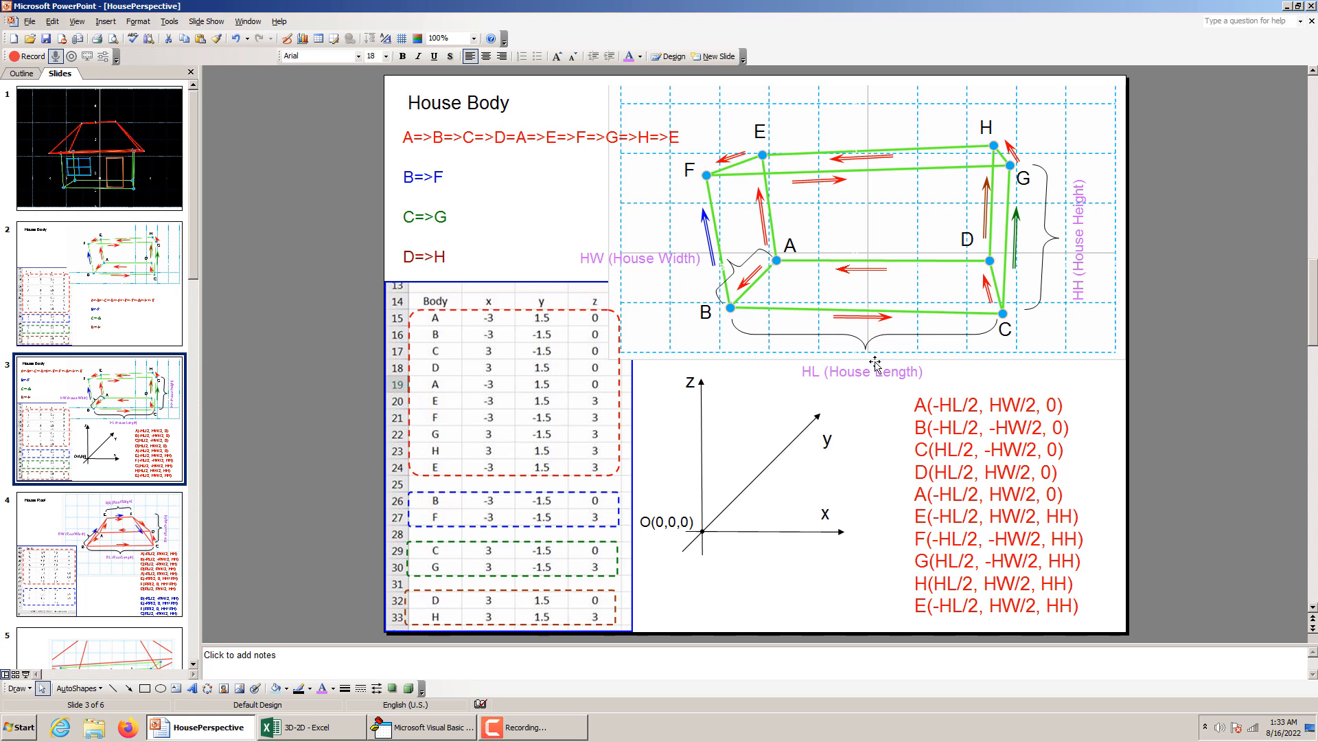
left_click(818, 416)
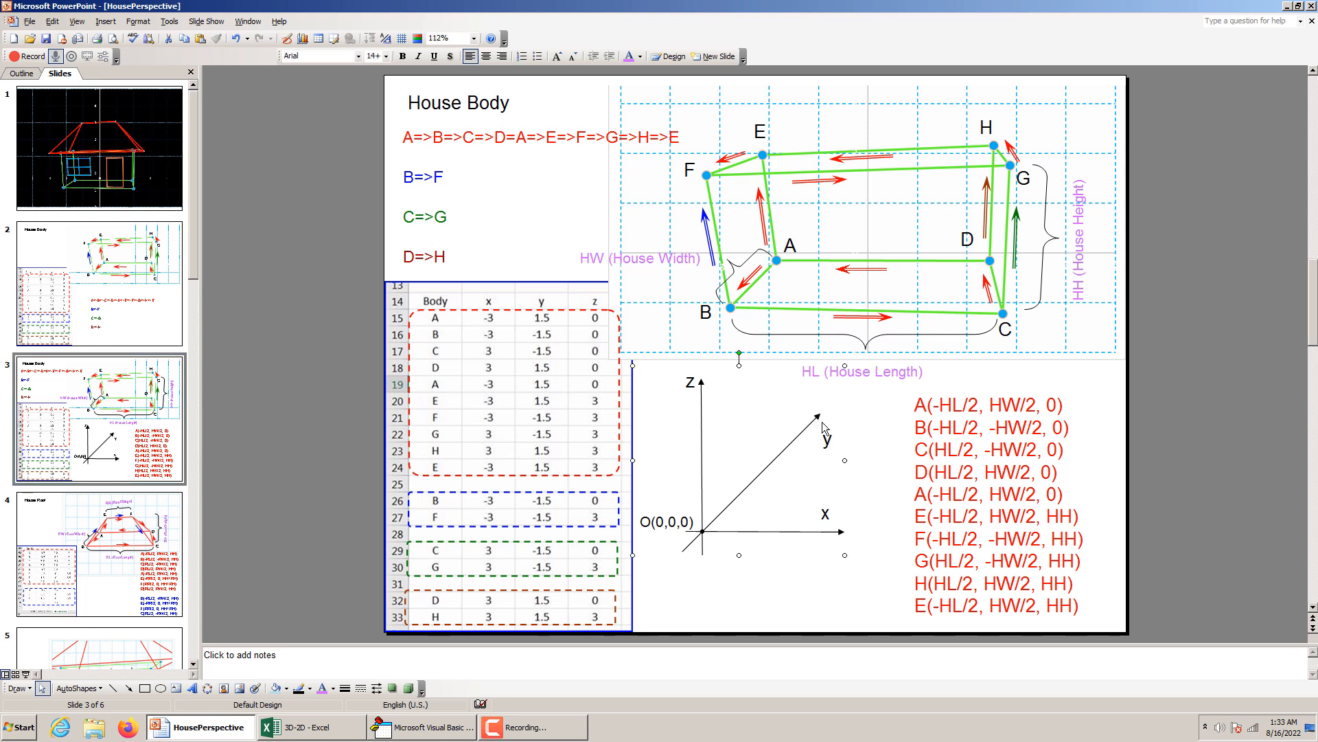
left_click(1214, 480)
Check the defined name of the House Length cell in the 3D-2D workbook and return to the HousePerspective presentation.
left_click(316, 728)
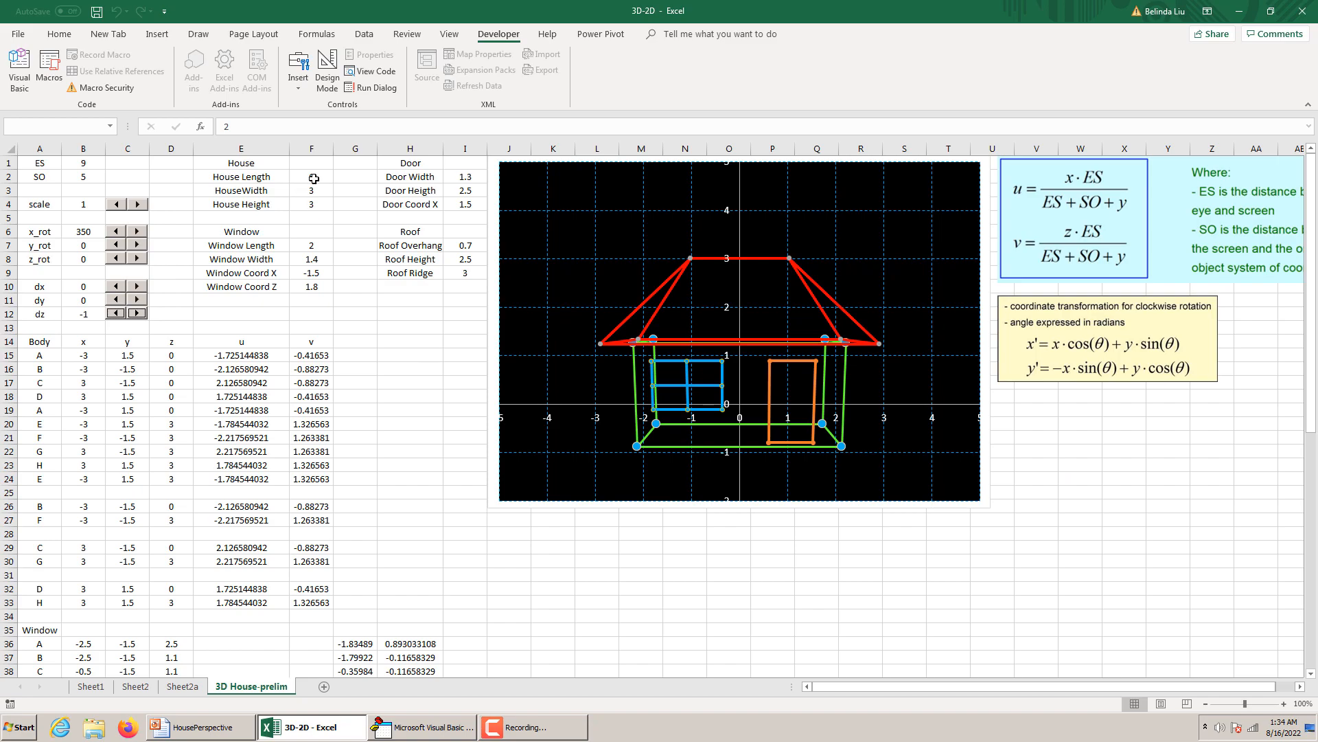
left_click(314, 178)
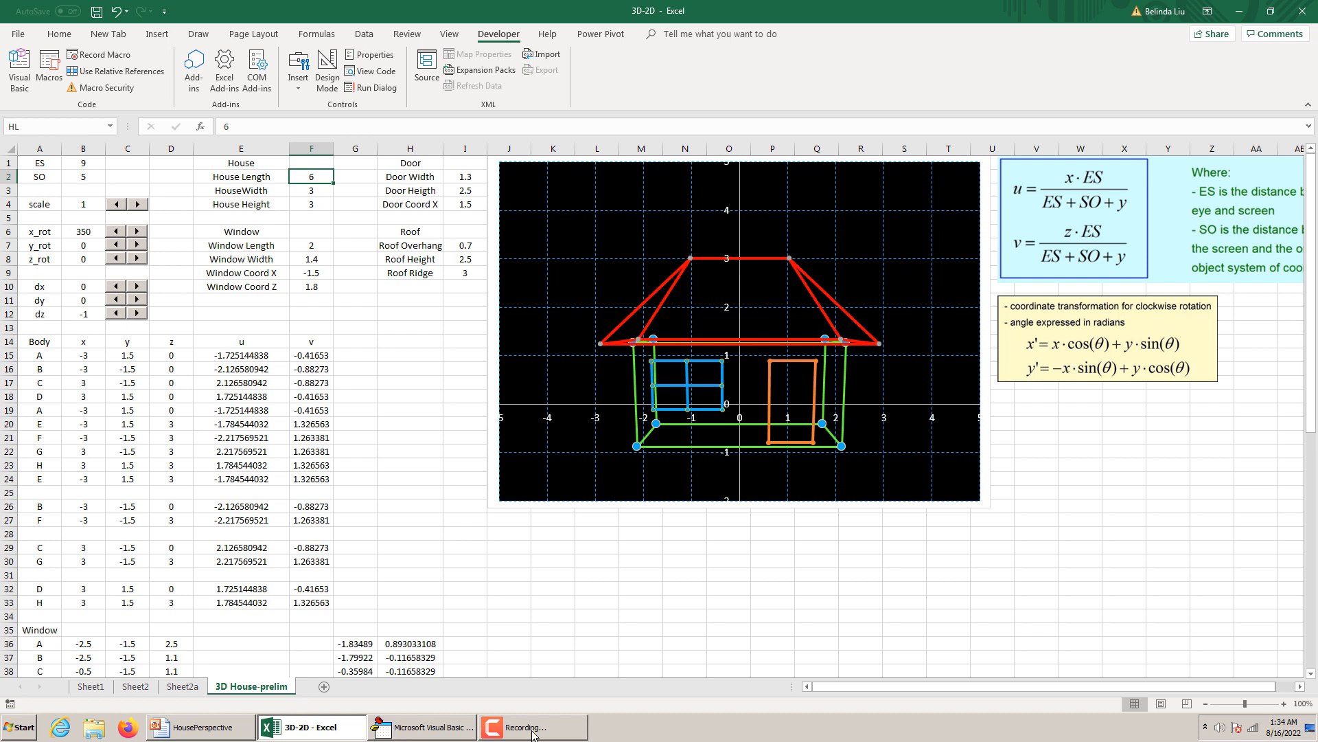
left_click(247, 732)
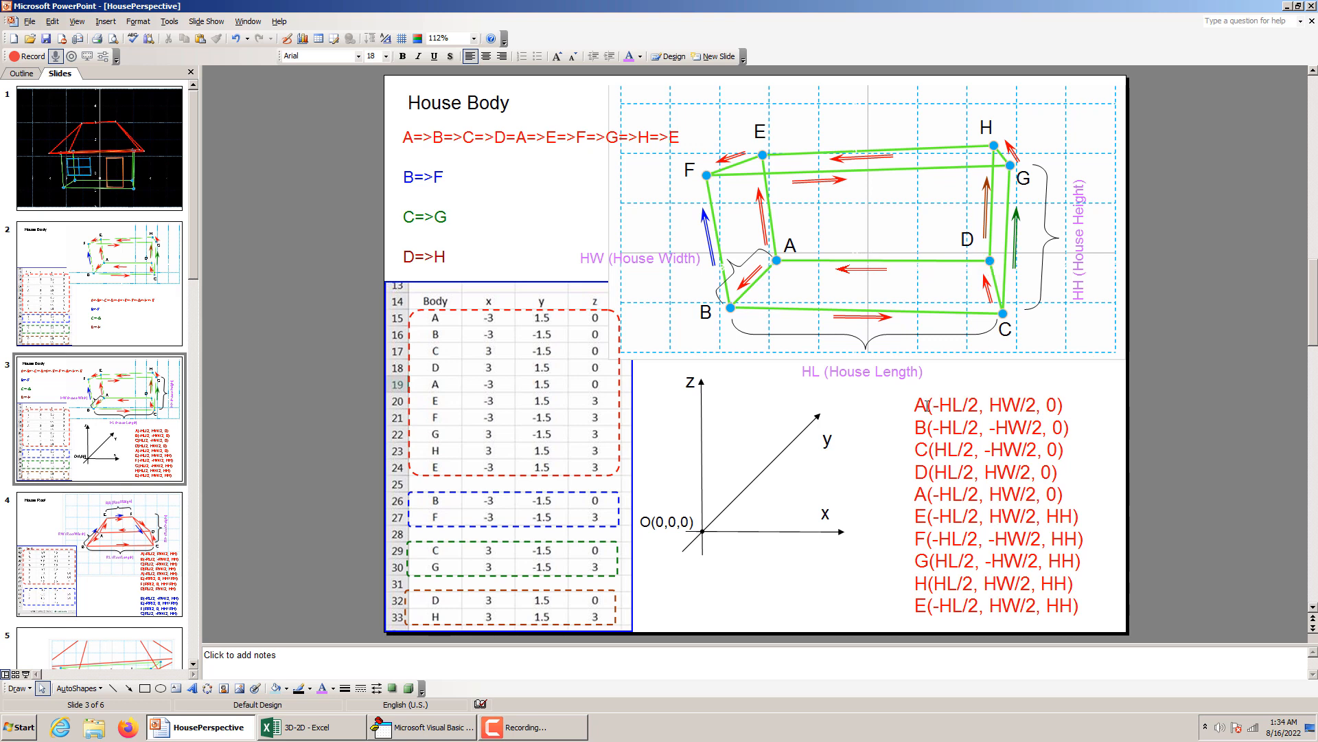
Highlight the list of vertex coordinates expressed with HL, HW and HH on slide 3, starting at vertex A.
left_click_drag(927, 405, 915, 404)
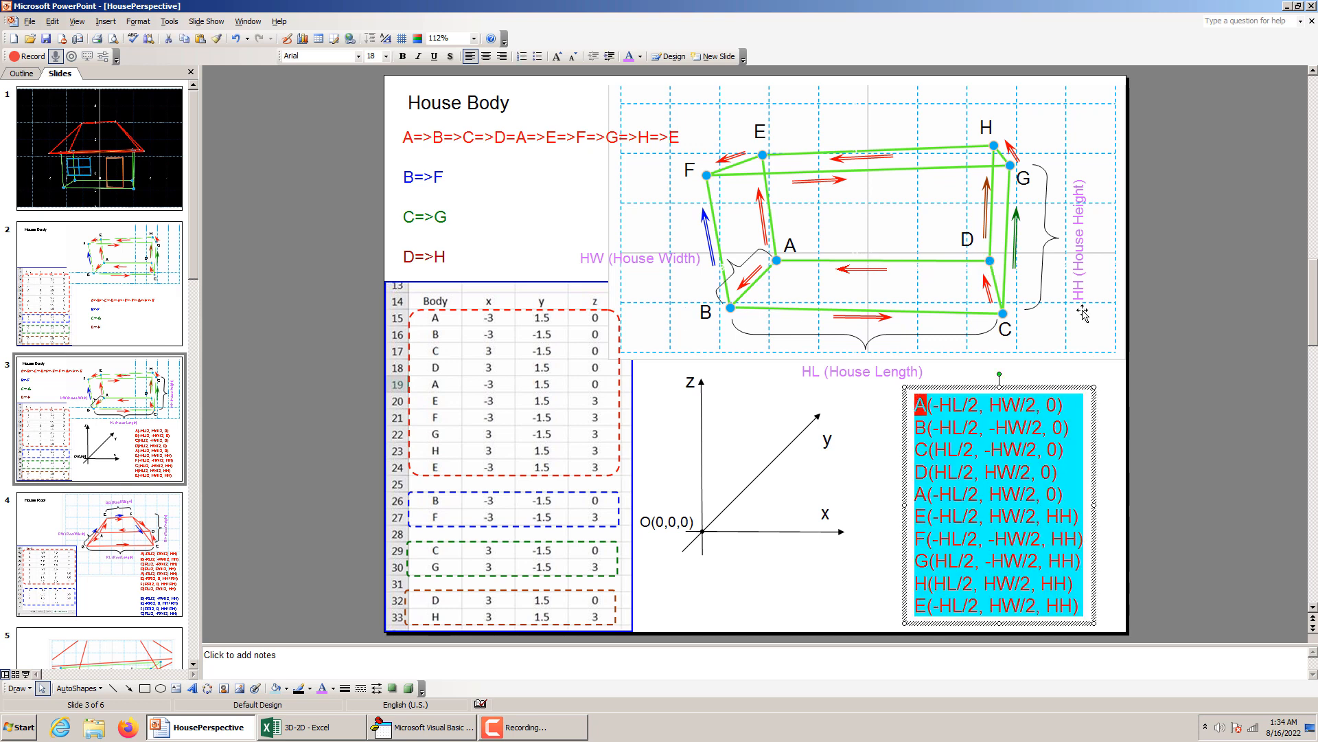
left_click(1115, 304)
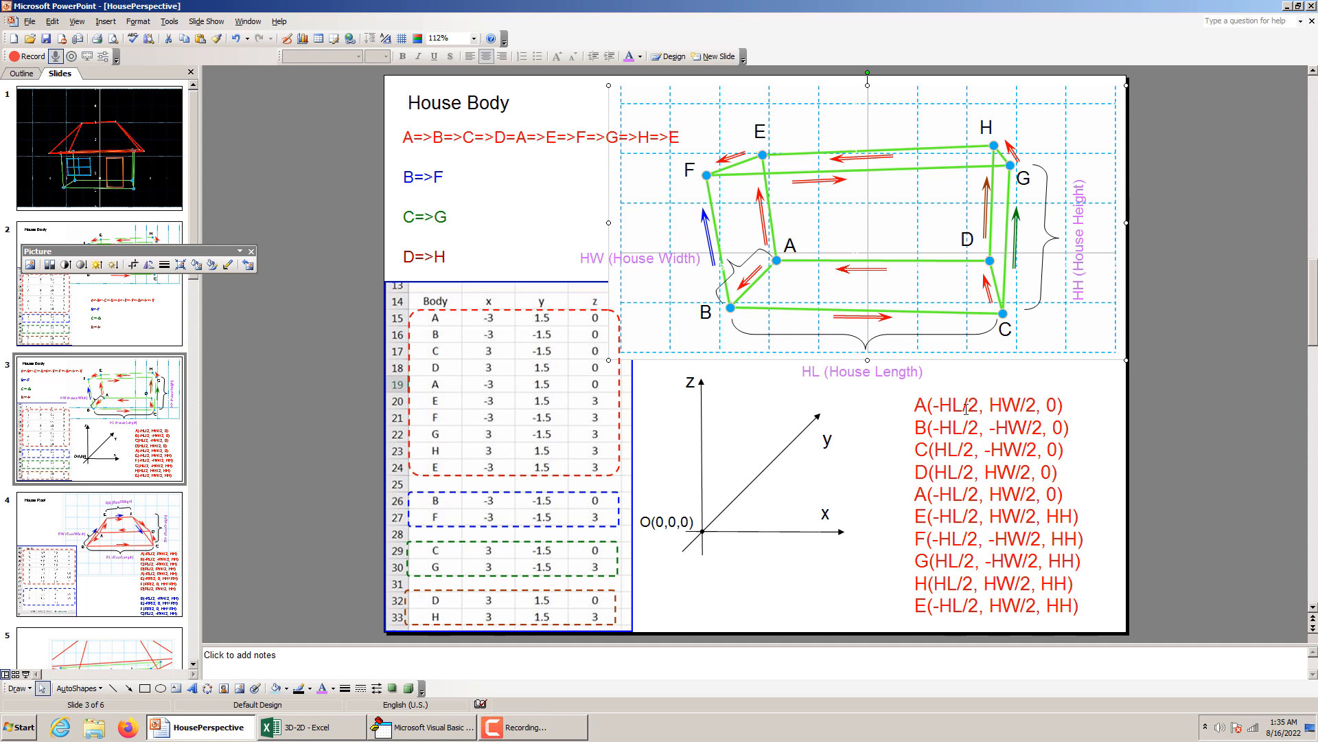
left_click(926, 404)
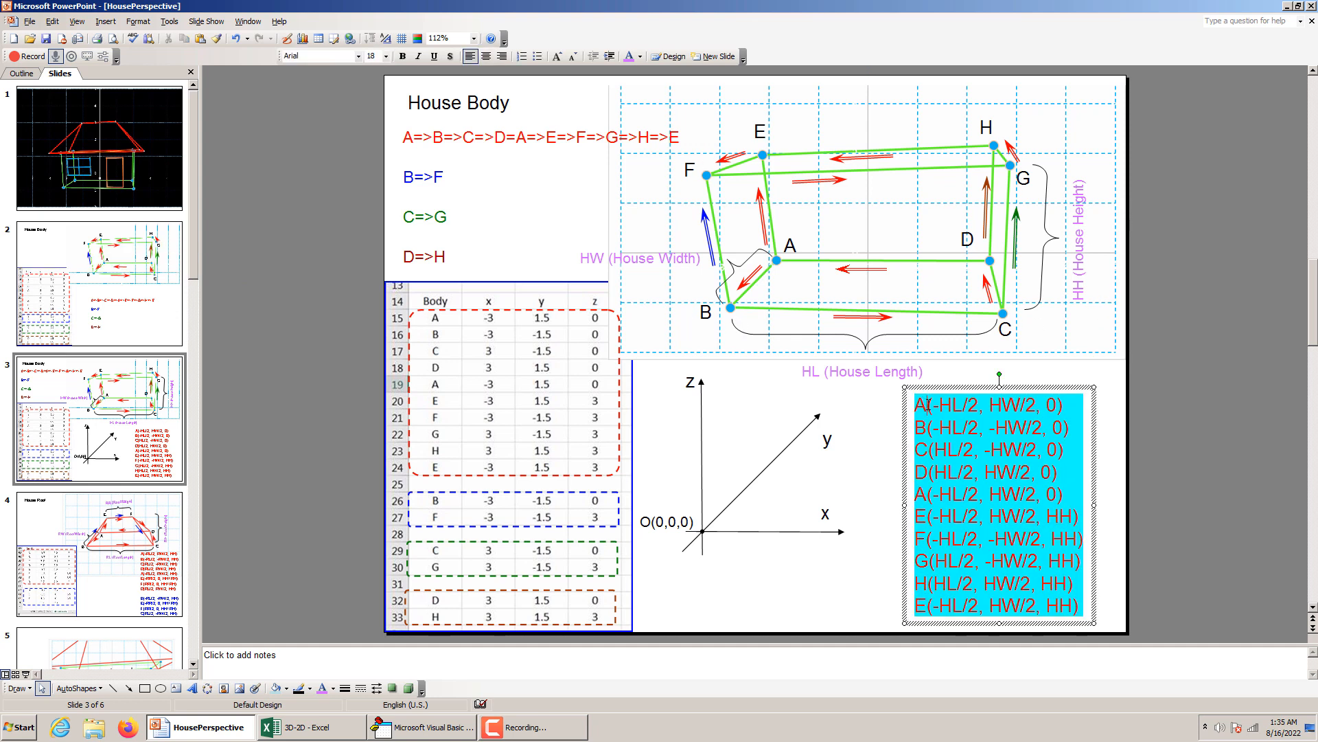
Highlight the -HL/2 and HW/2 terms of vertex A's coordinates on slide 3 and relate them to the house drawing.
left_click(896, 431)
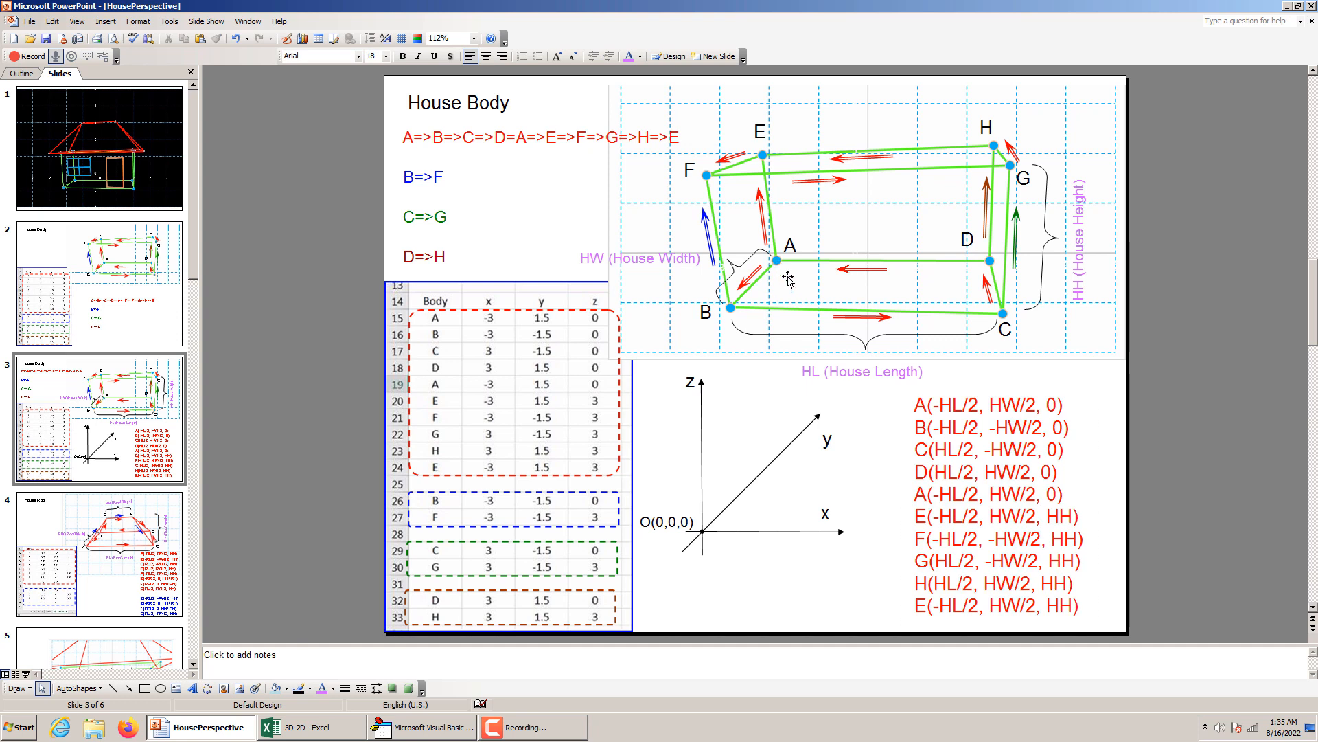
left_click_drag(977, 404, 928, 405)
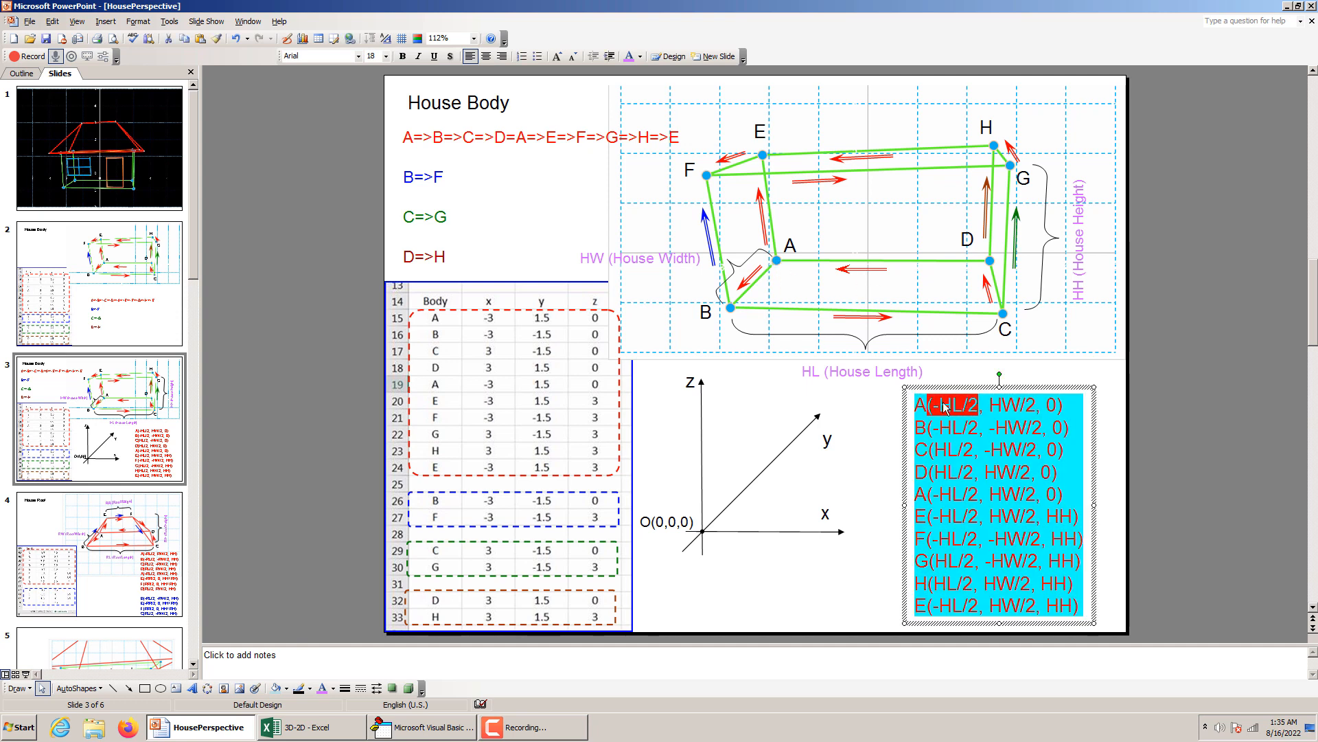
left_click(942, 405)
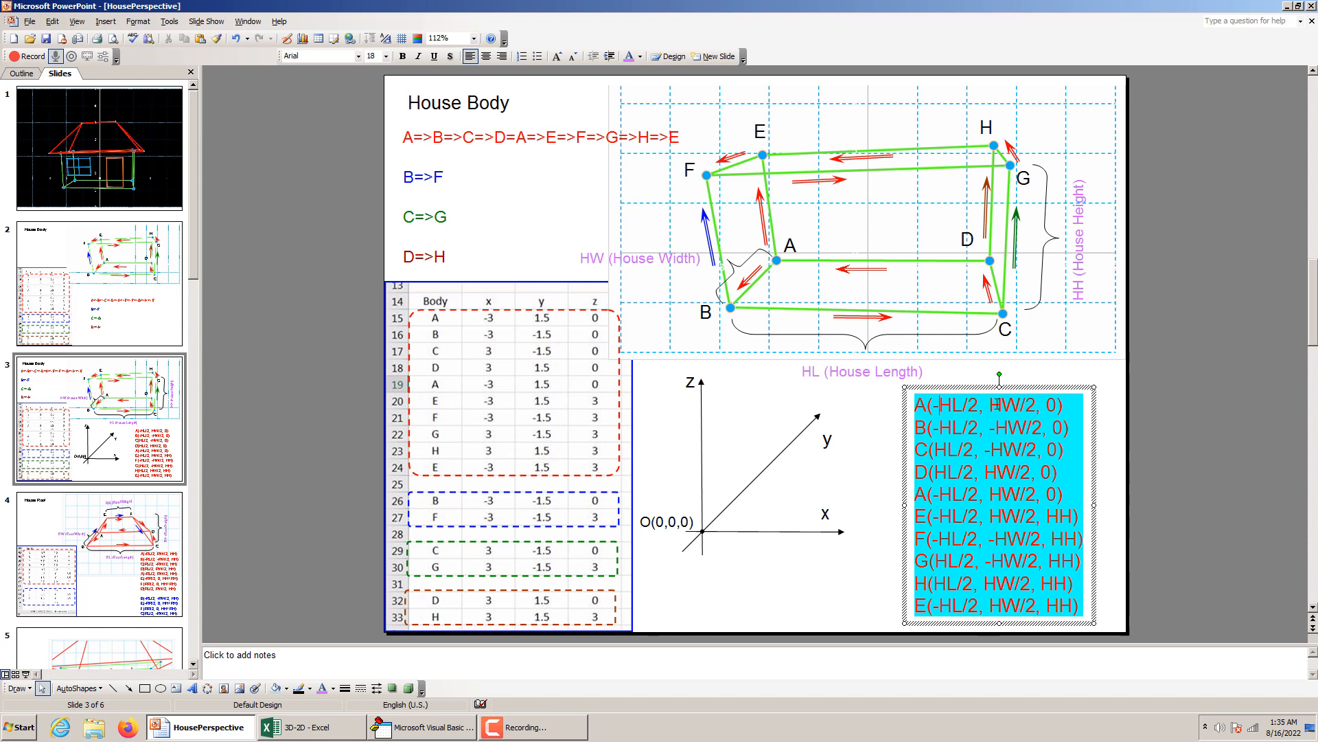
left_click_drag(990, 405, 1030, 404)
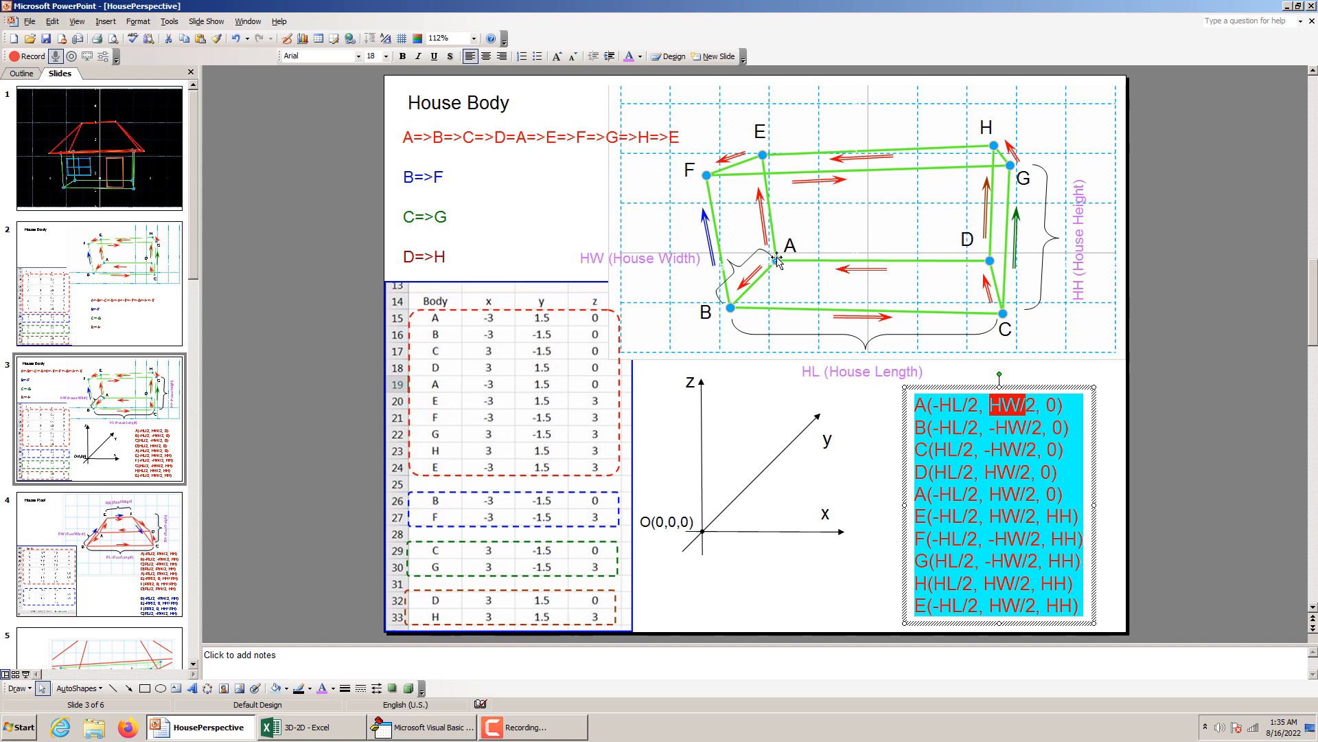
left_click(734, 311)
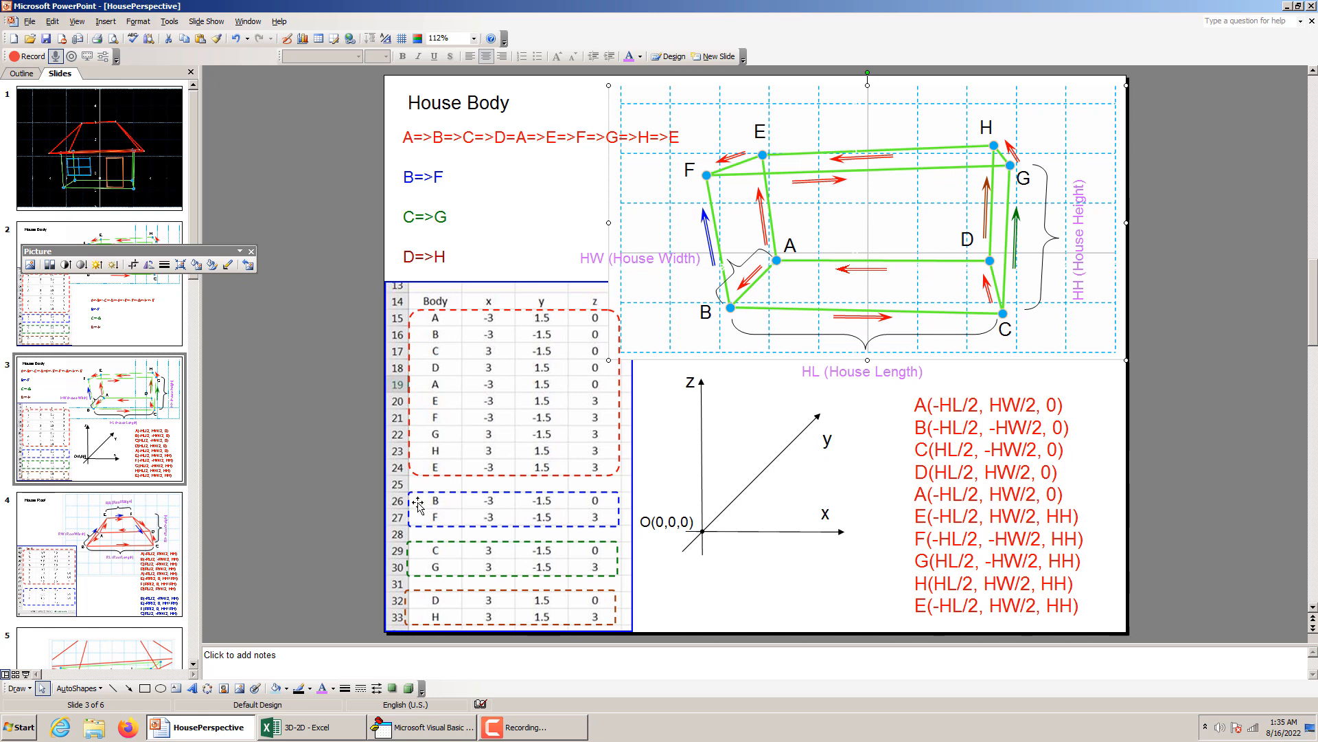
Review the House Roof dimensions and vertex coordinates on slide 4, comparing them with the House Body on slide 3.
left_click(123, 535)
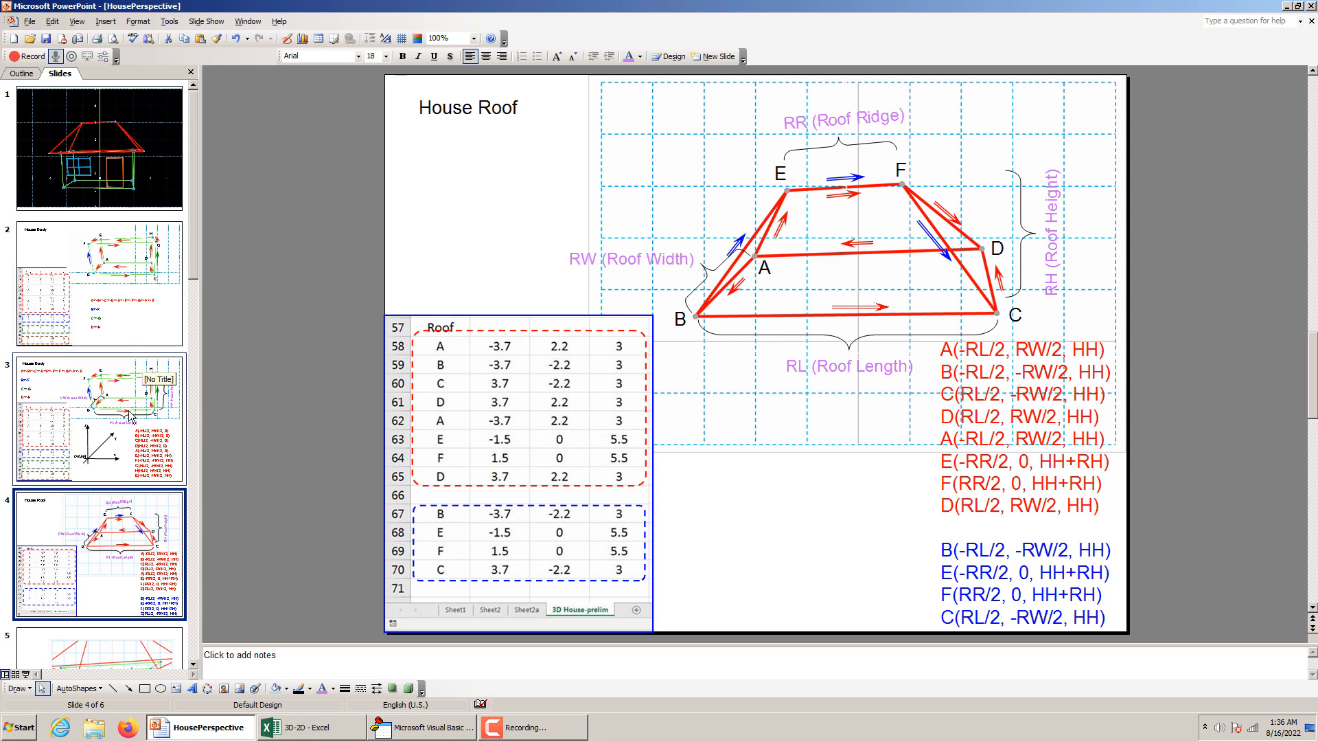
left_click(147, 382)
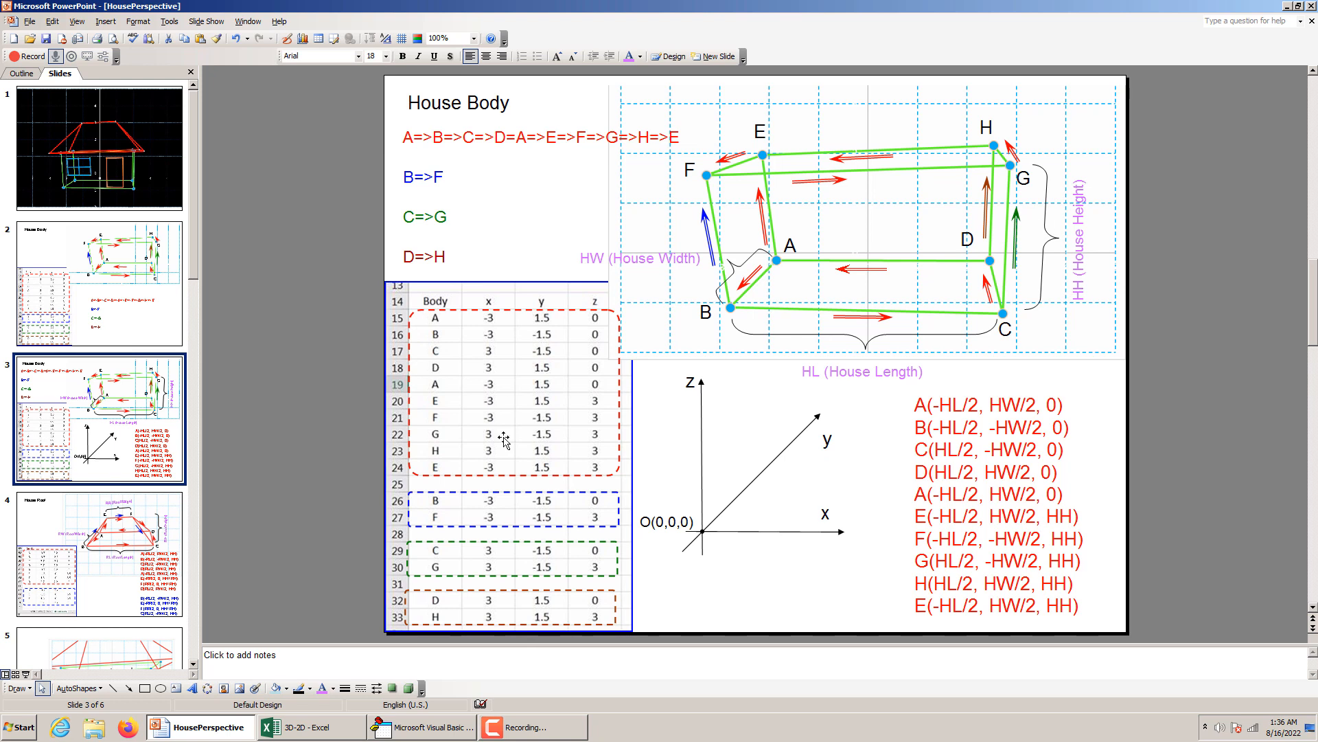
left_click(167, 516)
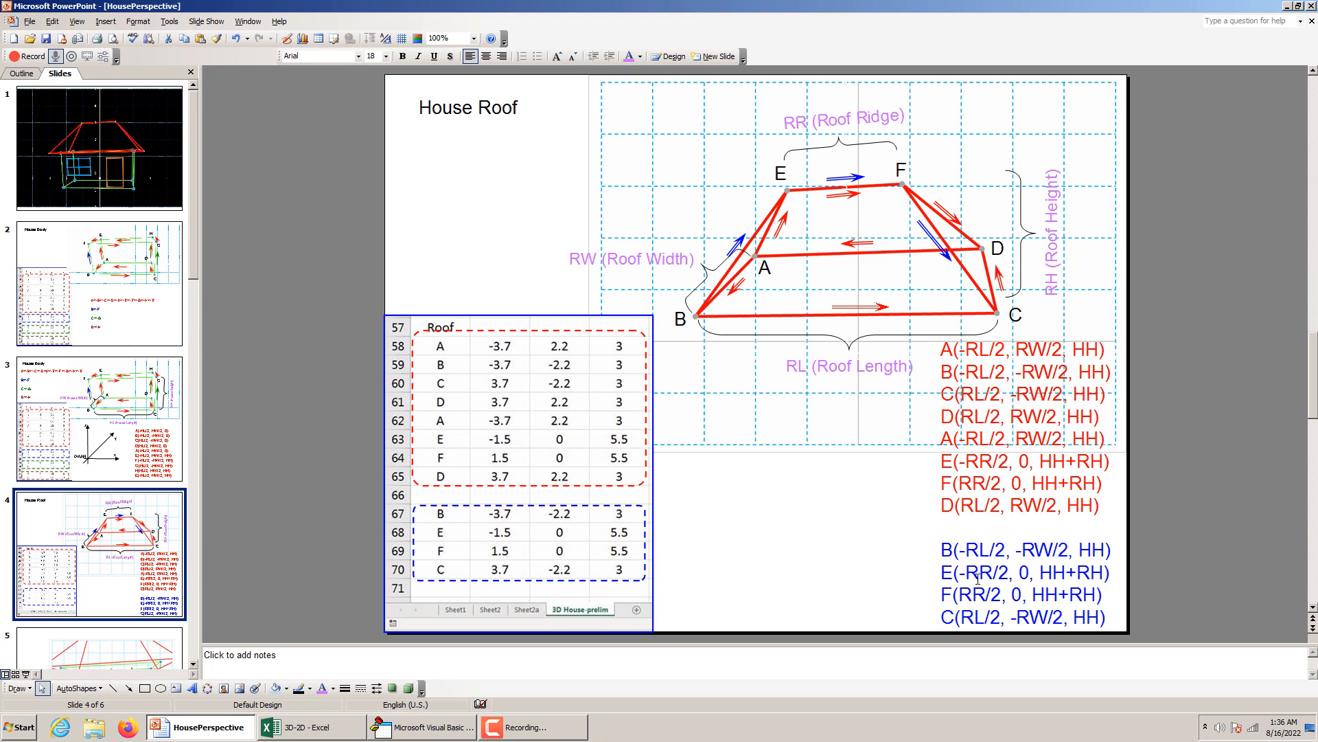
On slide 5, correct the window's vertical position label to read WCZ (Window Coordinate Z).
scroll(114, 556, "down", 1)
left_click(114, 556)
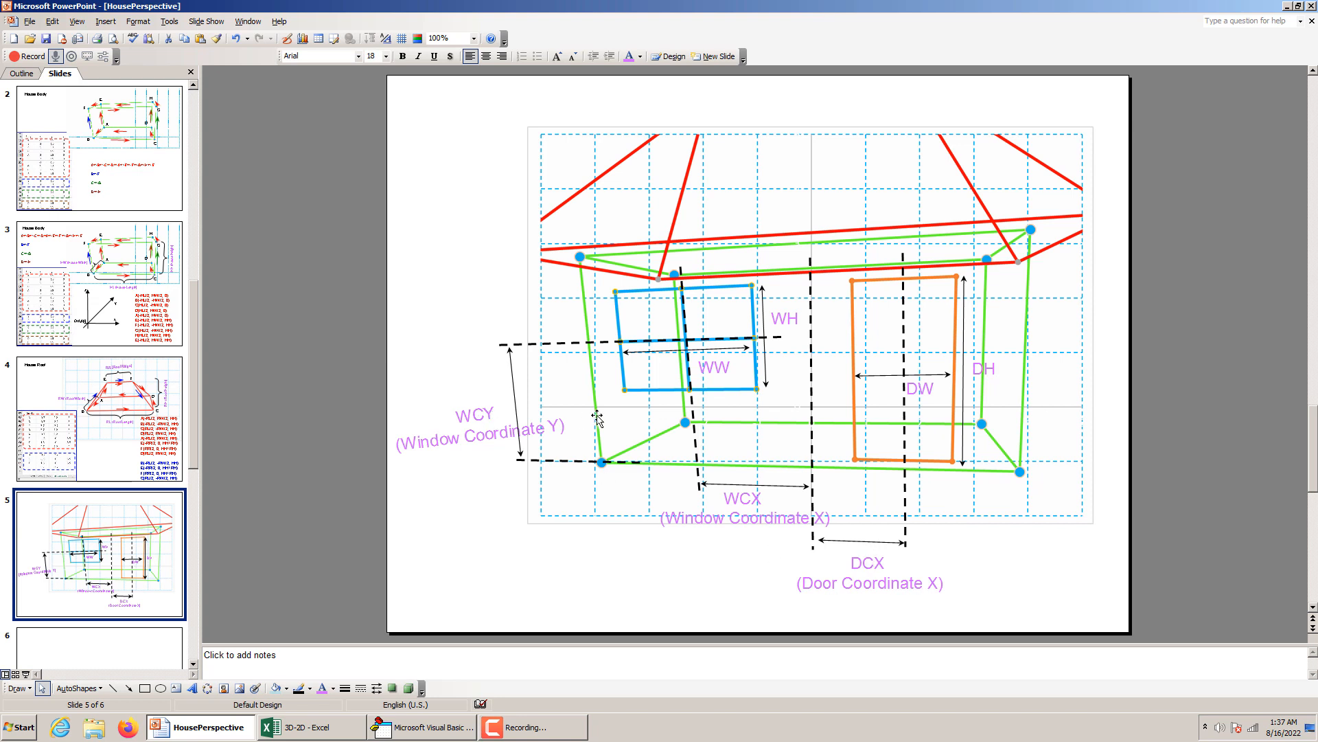
triple_click(560, 421)
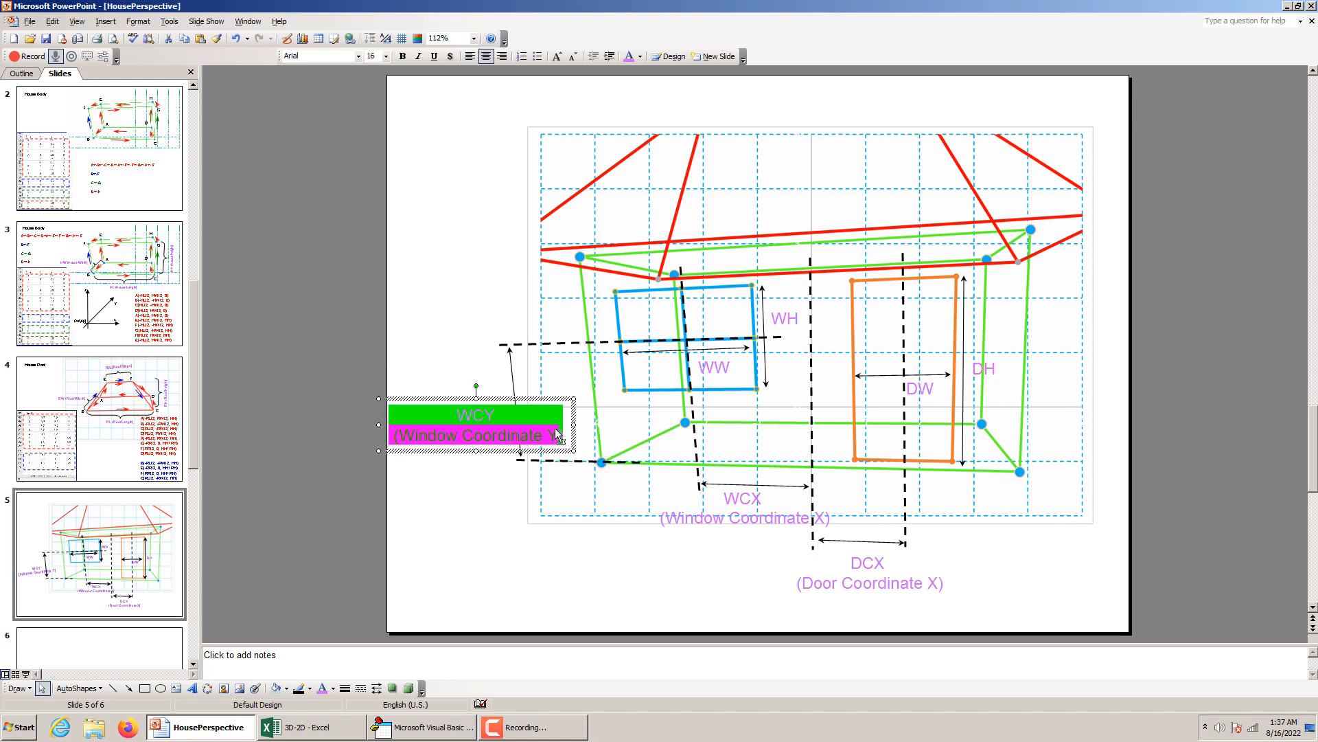
left_click(556, 430)
key("BackSpace")
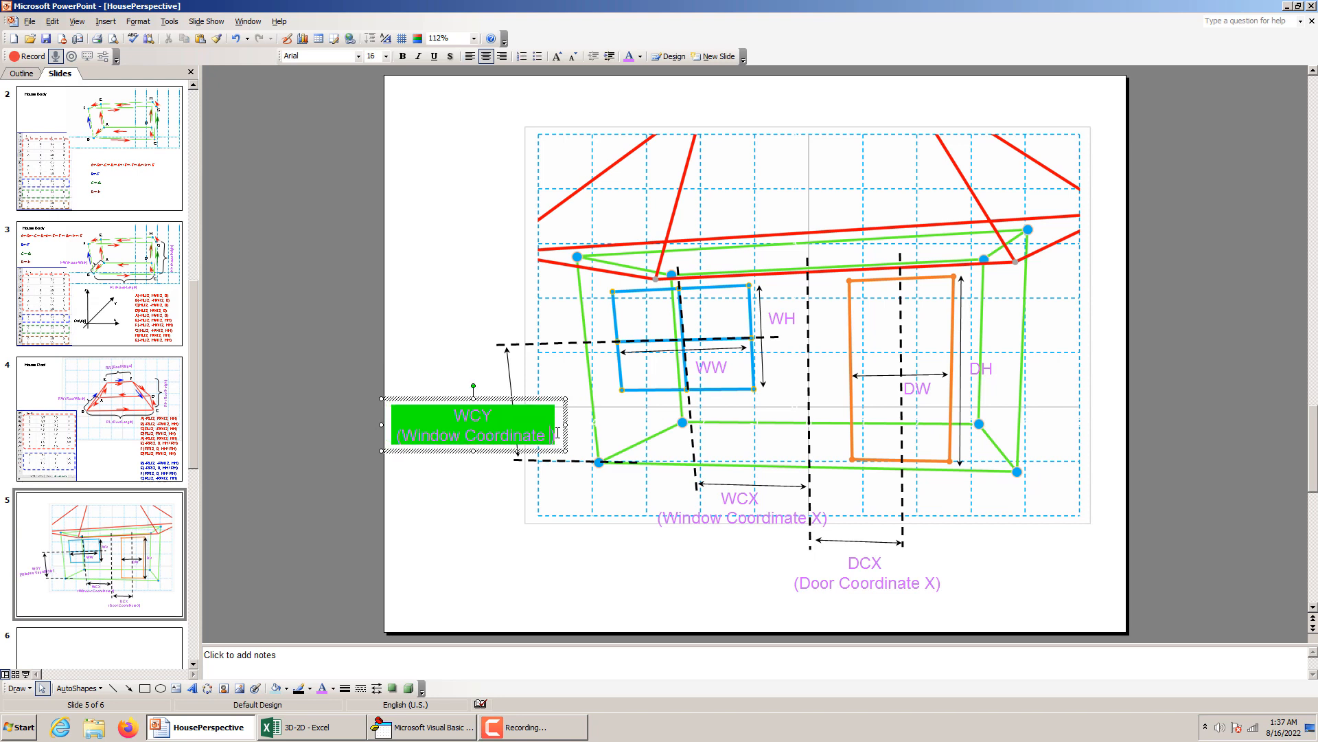
type("Z")
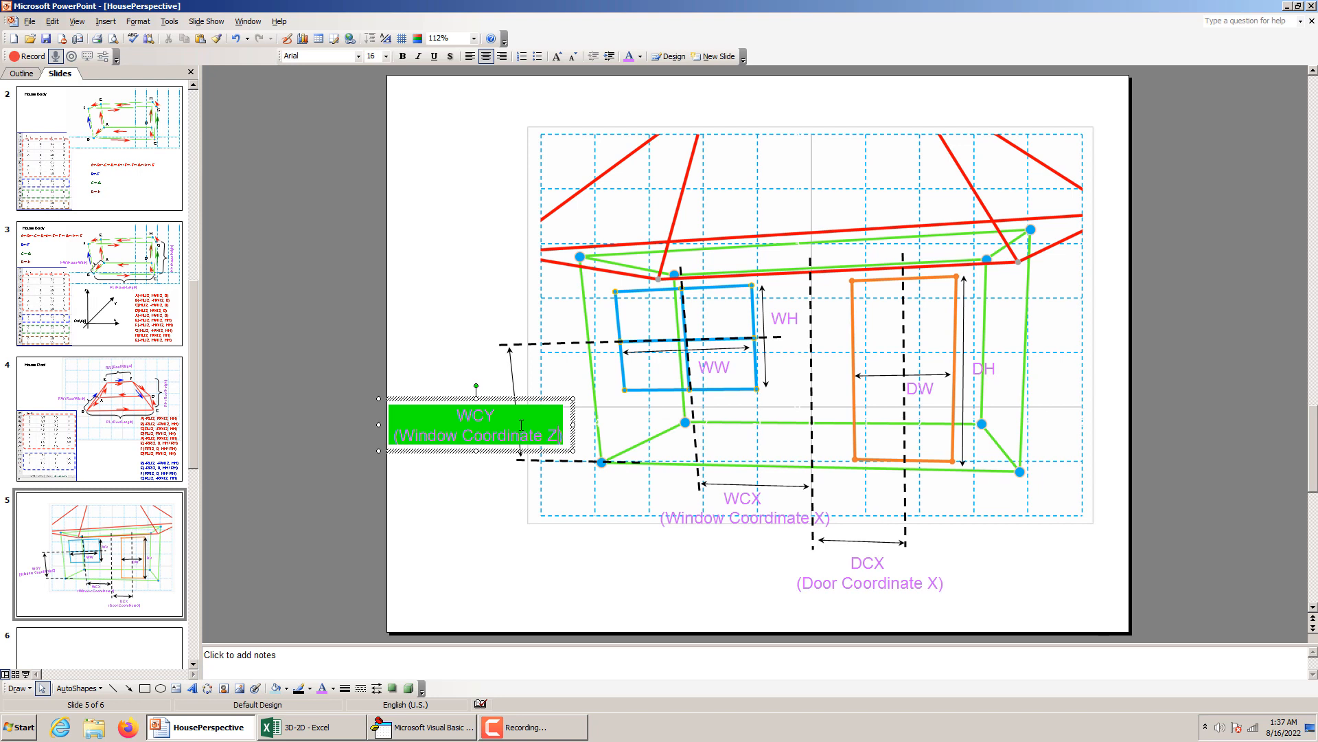
left_click(496, 414)
left_click(461, 519)
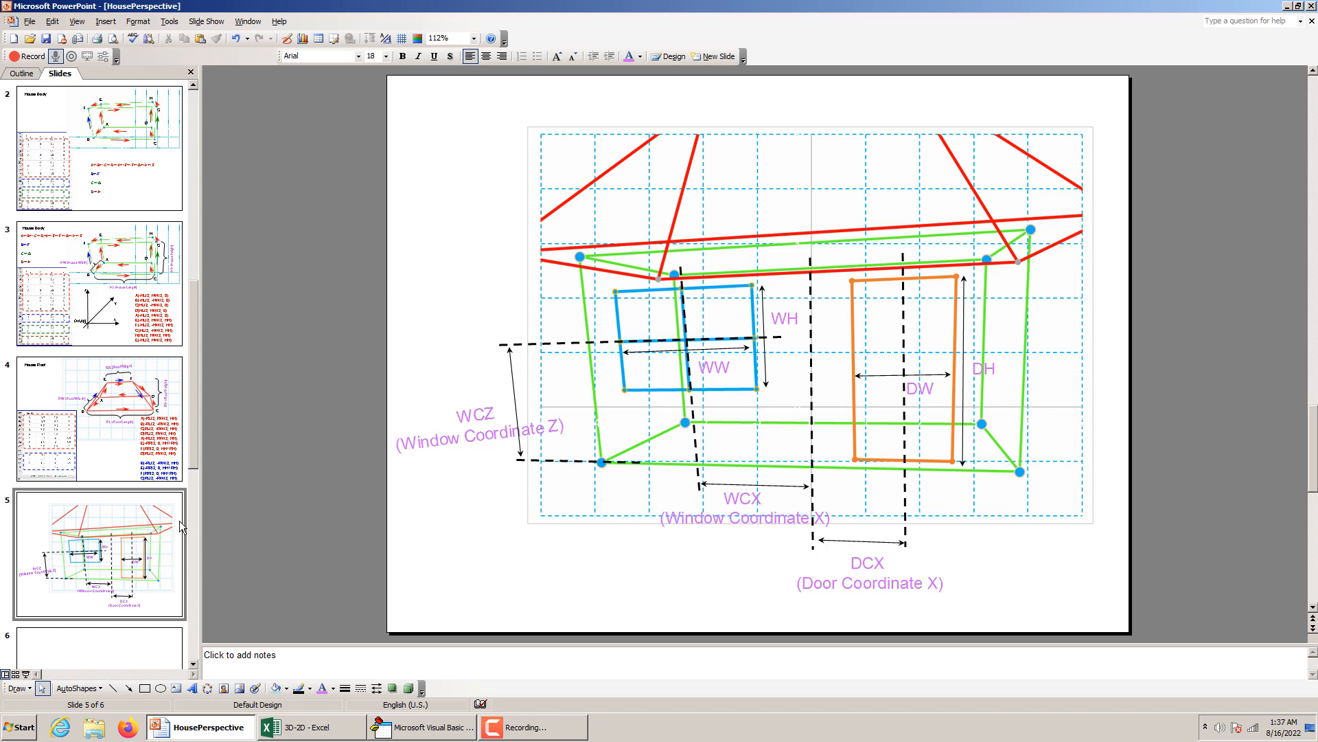
left_click(175, 529)
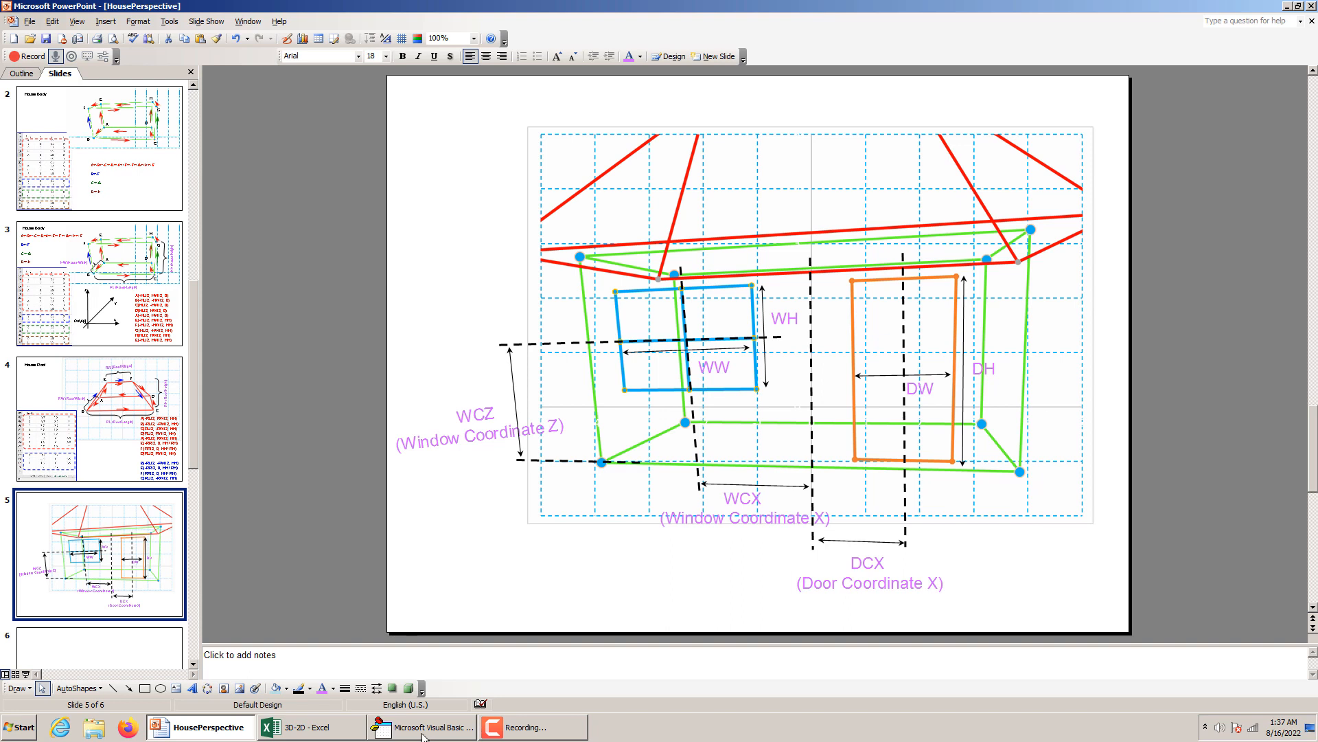
Switch to the 3D-2D workbook in Excel and create a copy of Sheet2 at the end of the workbook.
left_click(336, 730)
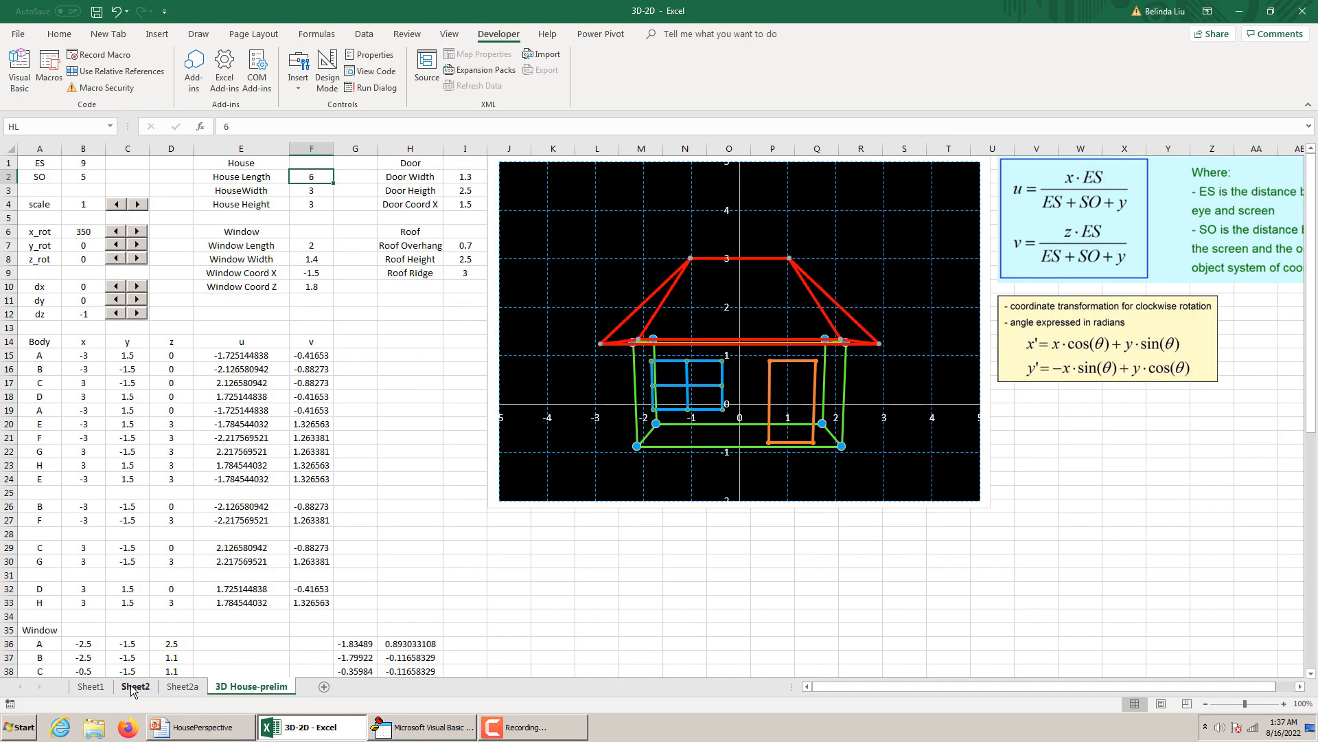
left_click(133, 687)
right_click(133, 688)
left_click(169, 571)
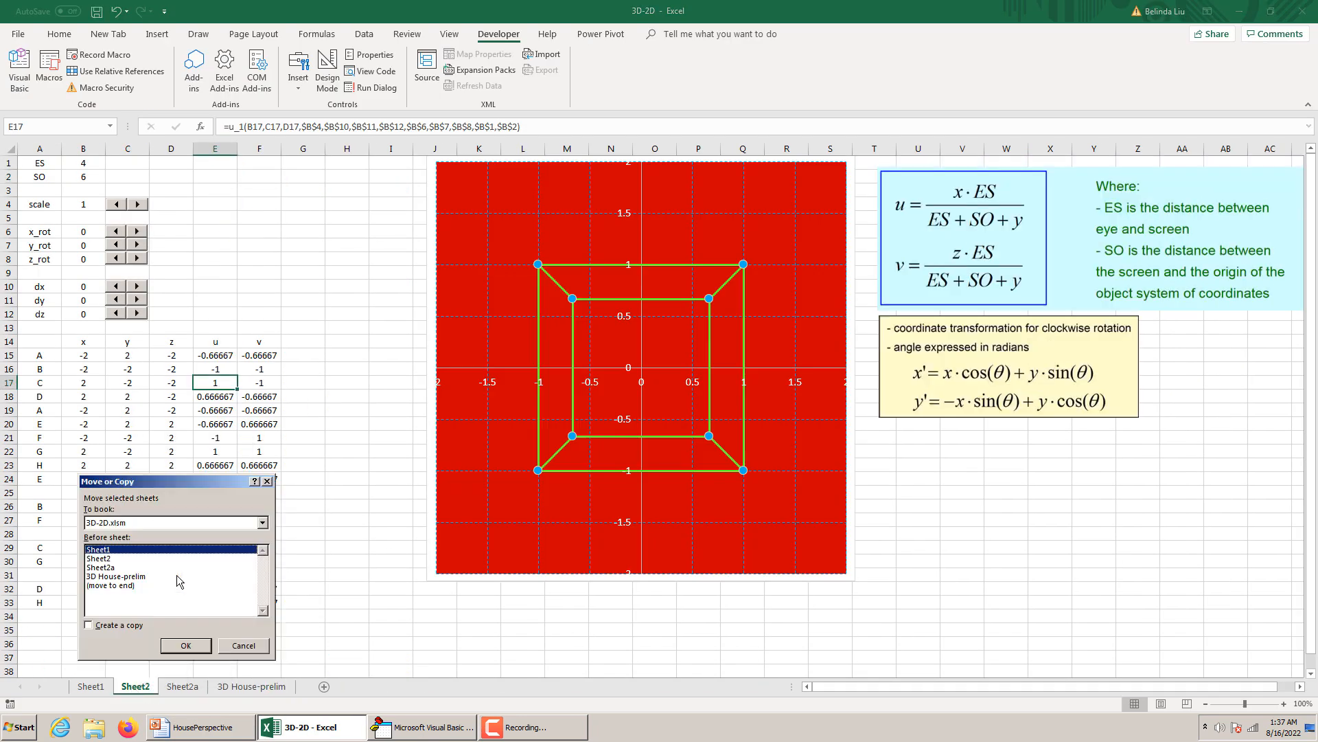
left_click(110, 585)
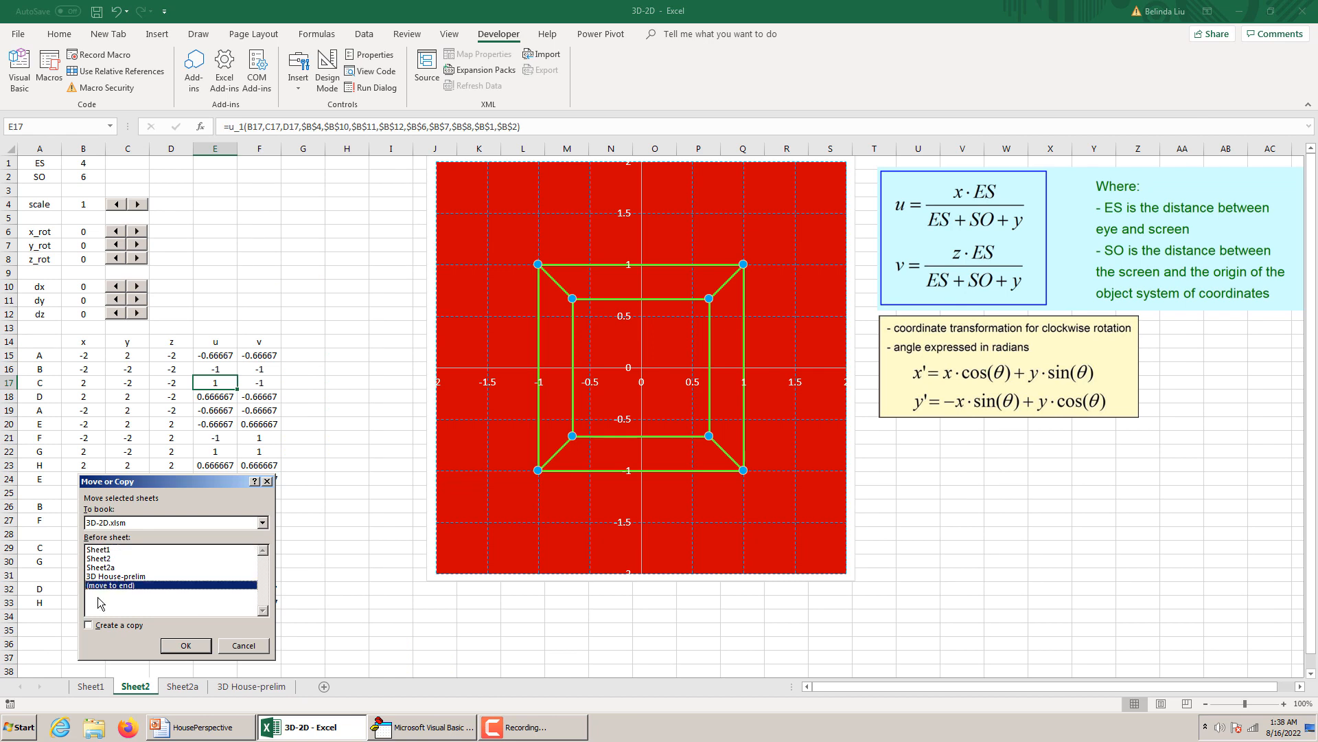
left_click(89, 625)
left_click(184, 645)
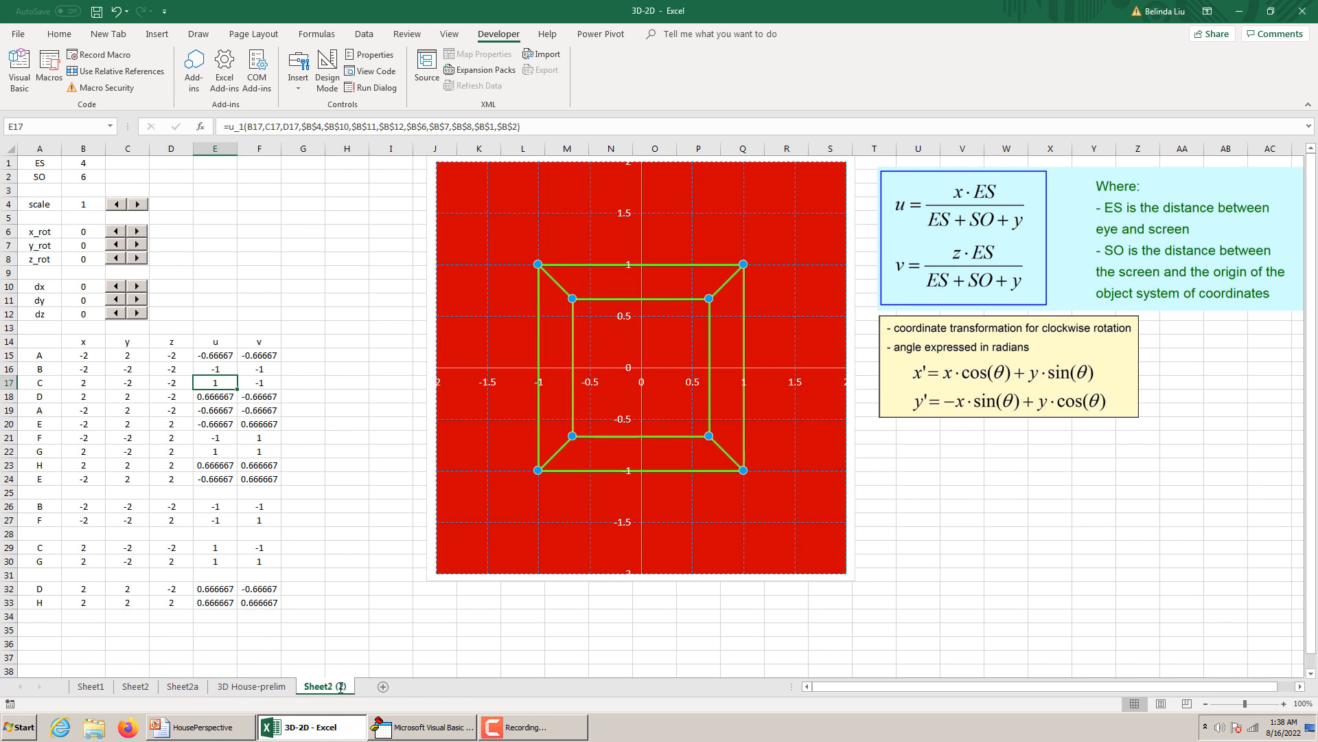
Rename the copied sheet to 3D House.
double_click(341, 687)
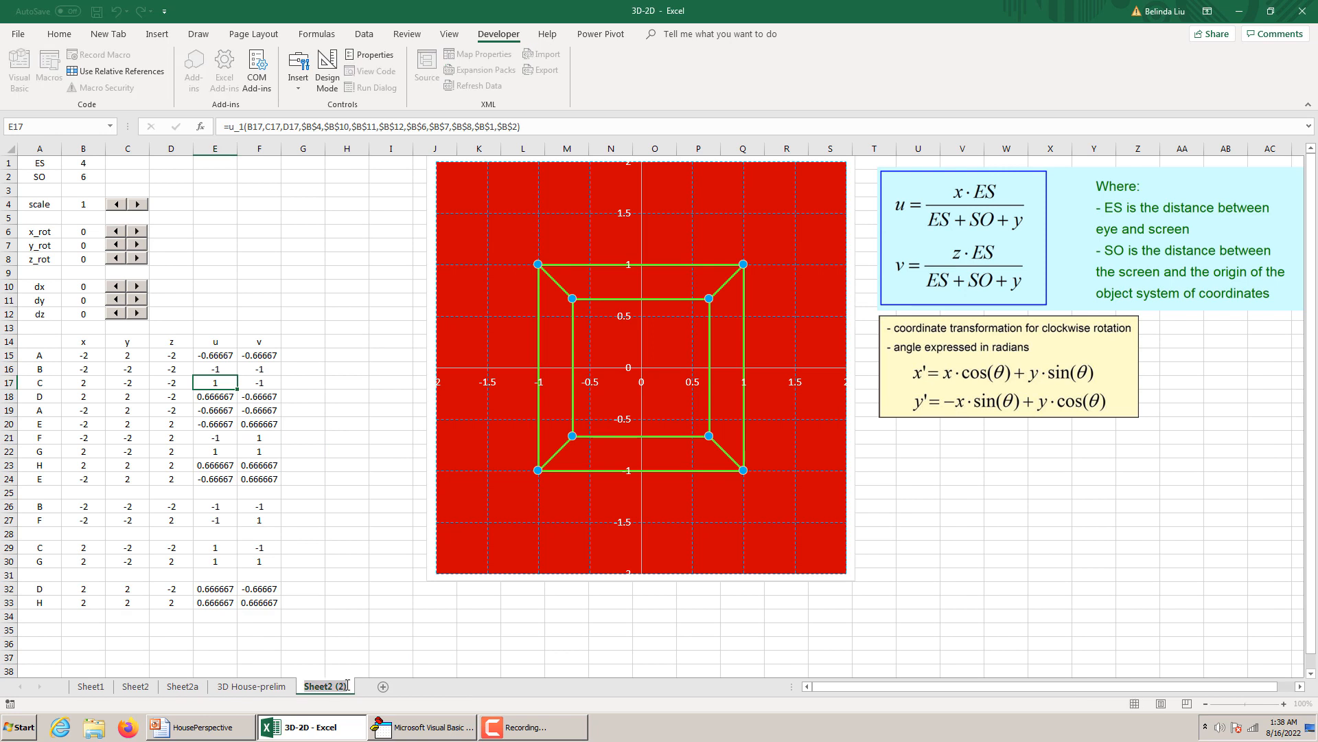
type("3D")
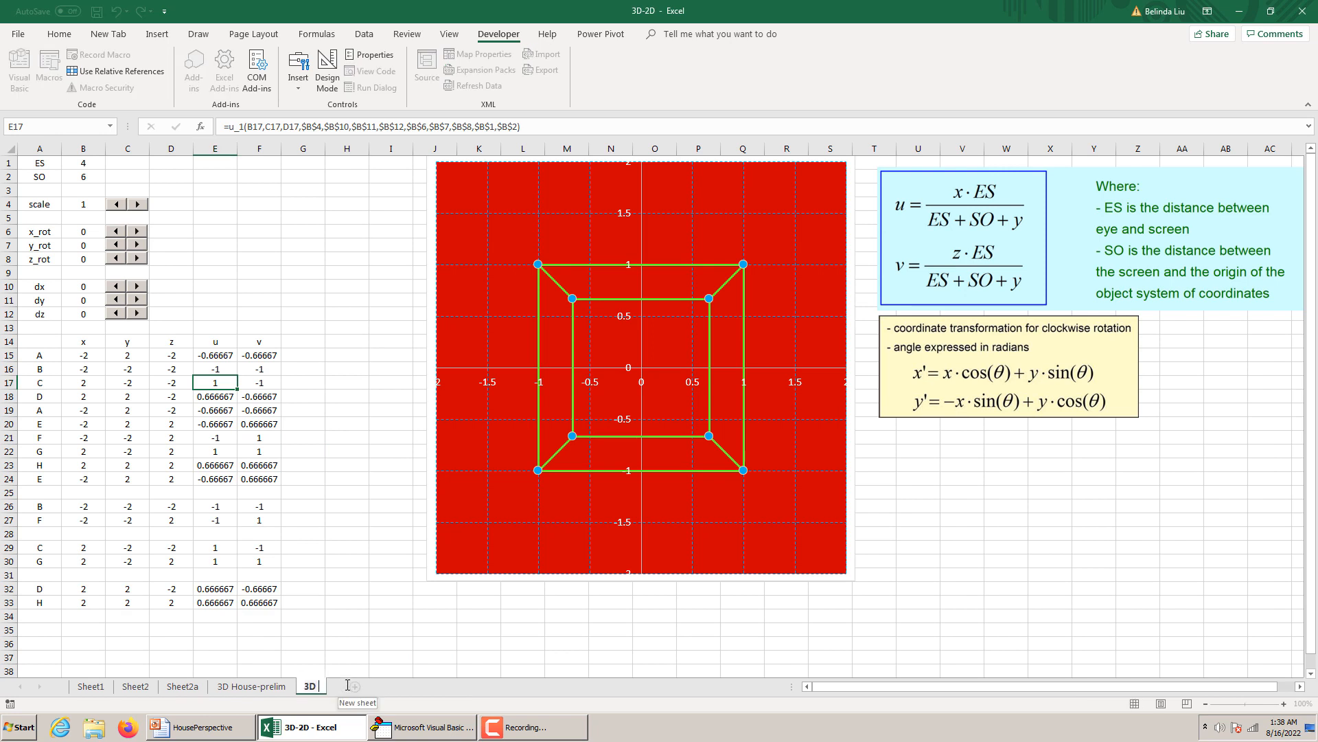
type(" House")
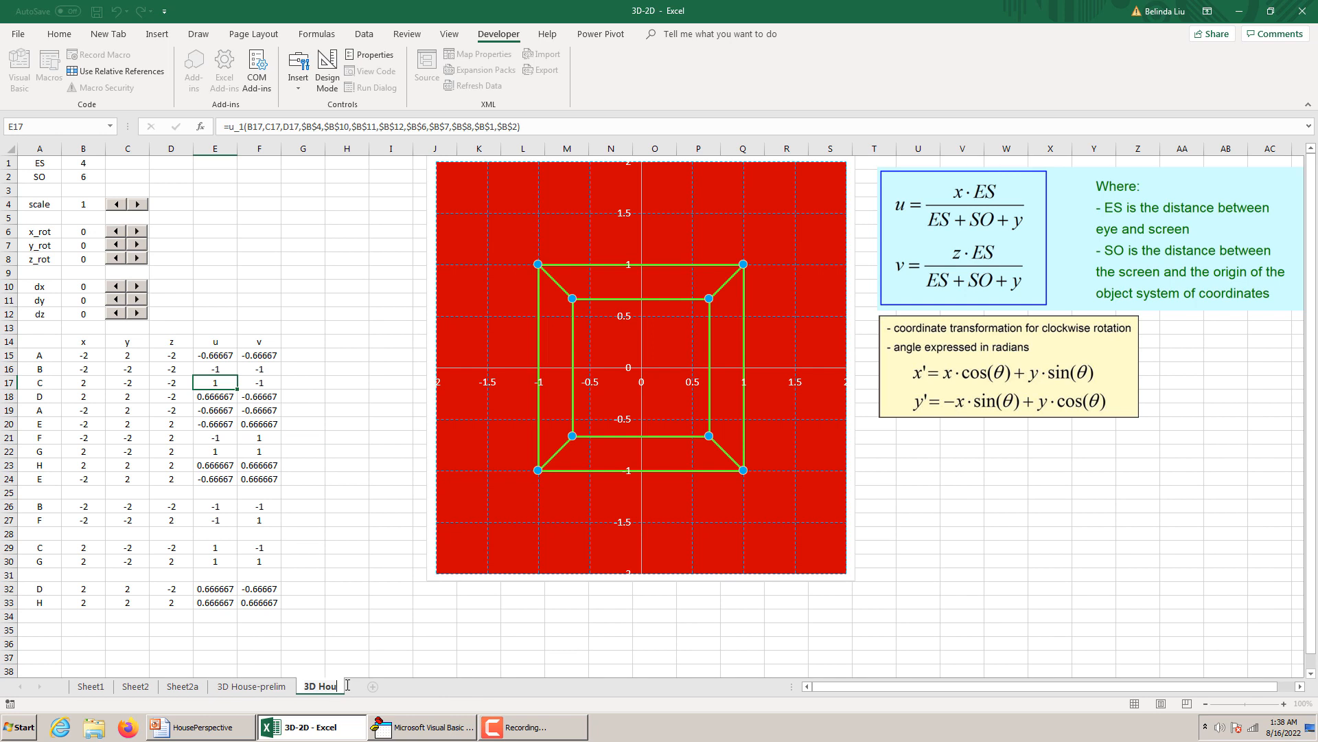
left_click(382, 645)
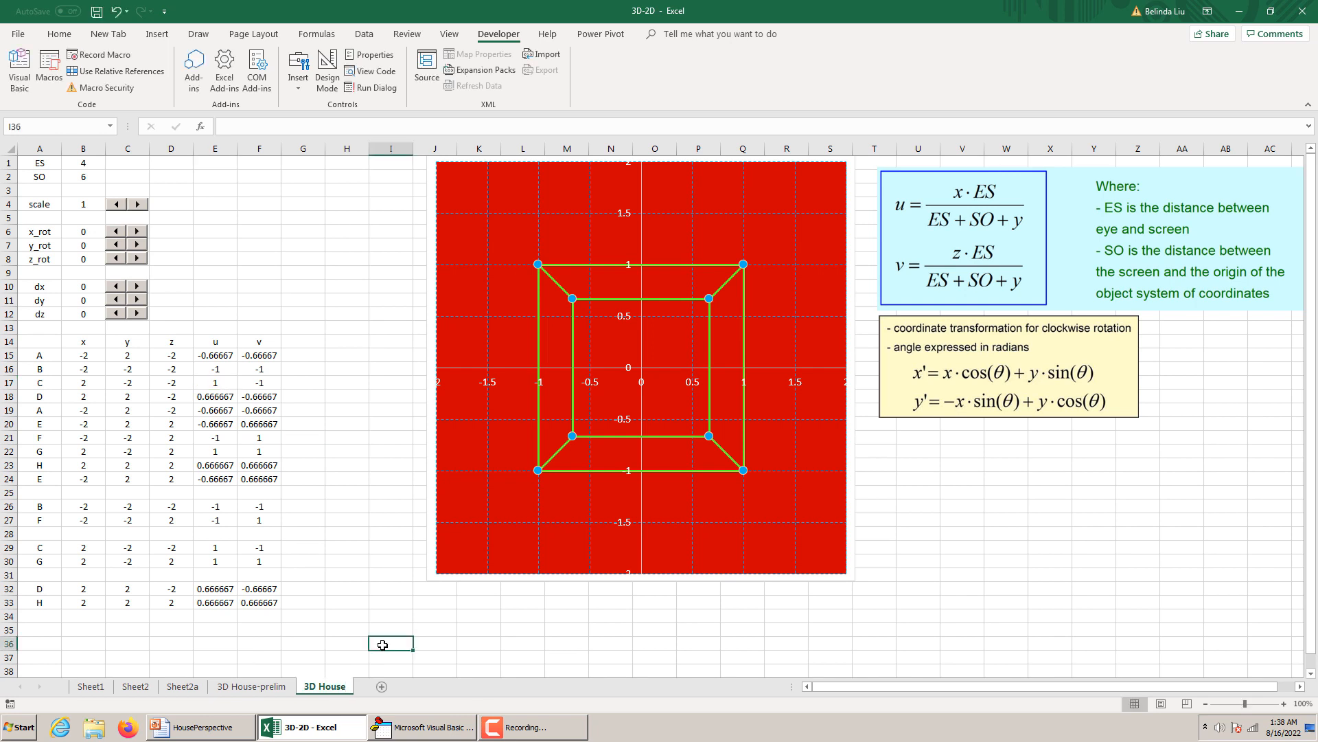
Try the scale control on the 3D House sheet in both directions and leave the scale at 1.2.
left_click(133, 195)
left_click(140, 205)
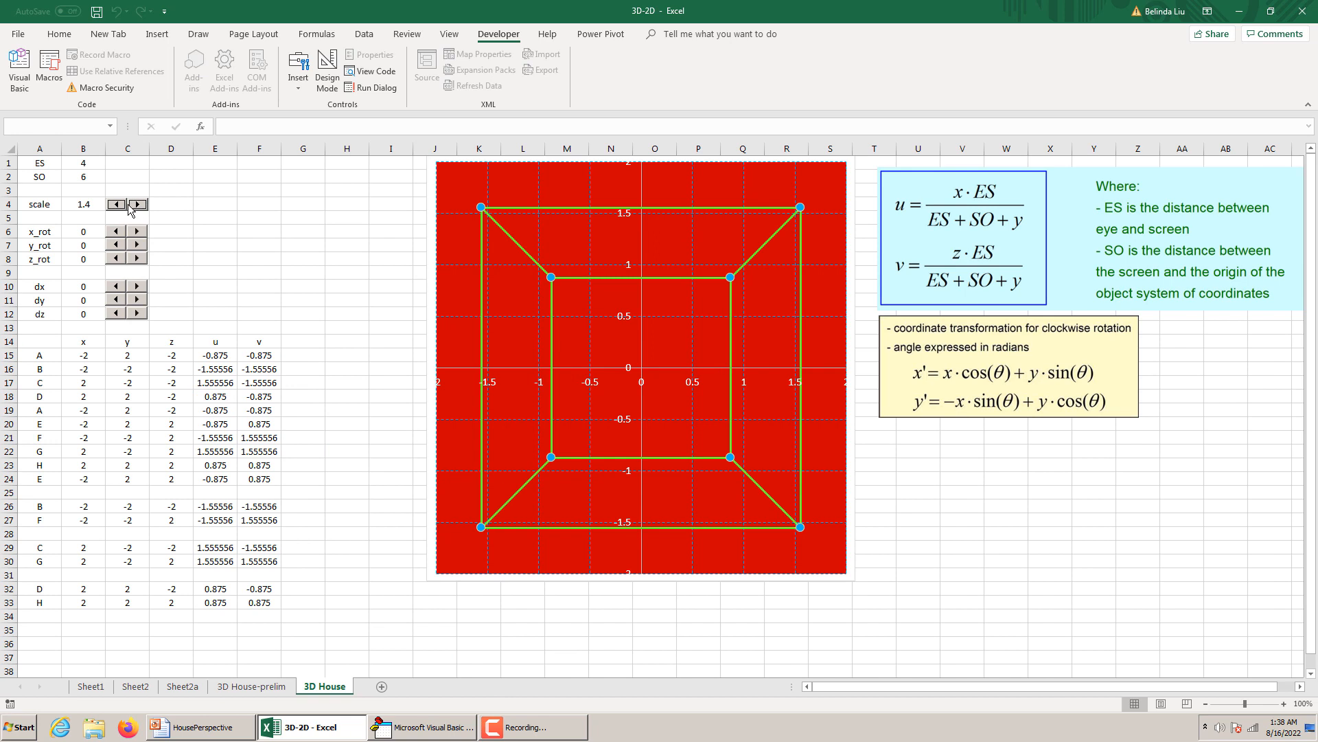
left_click(117, 203)
left_click(137, 204)
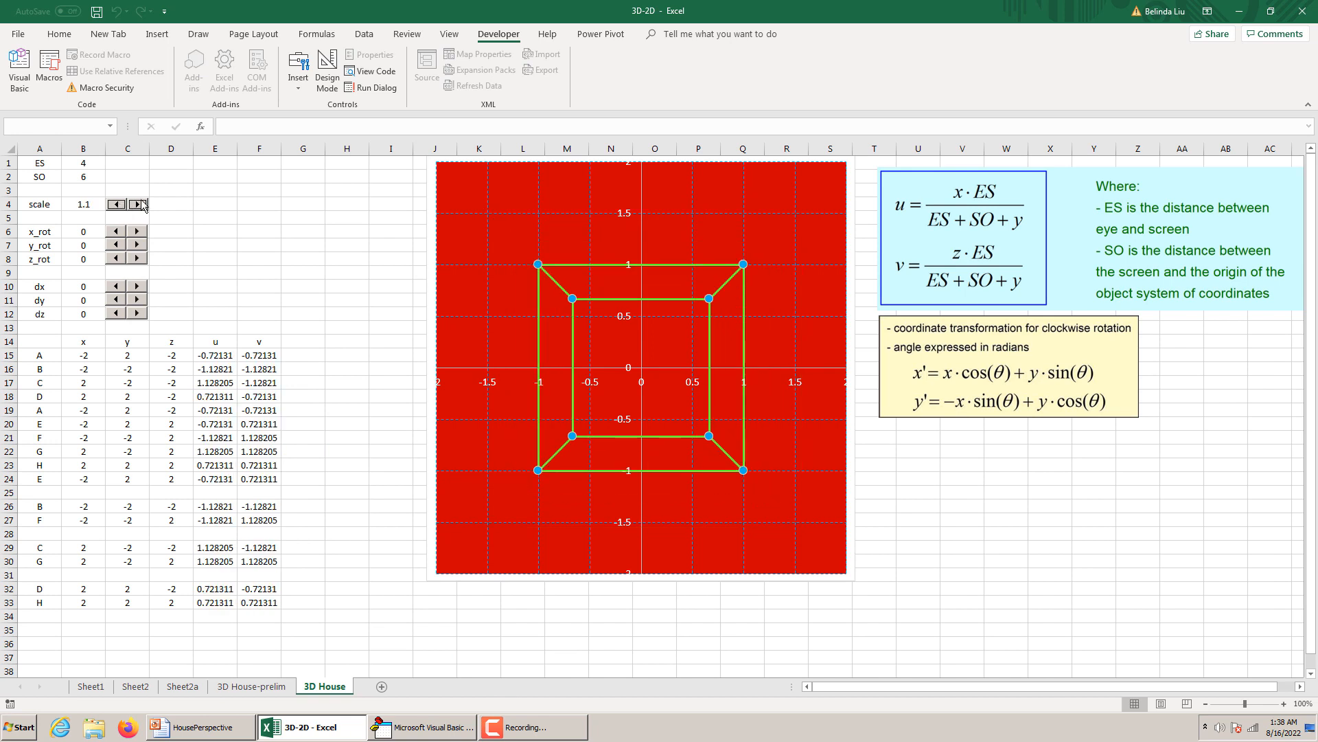
Test the x_rot and dx controls on the cube chart and return both values to 0.
left_click(138, 231)
left_click(141, 234)
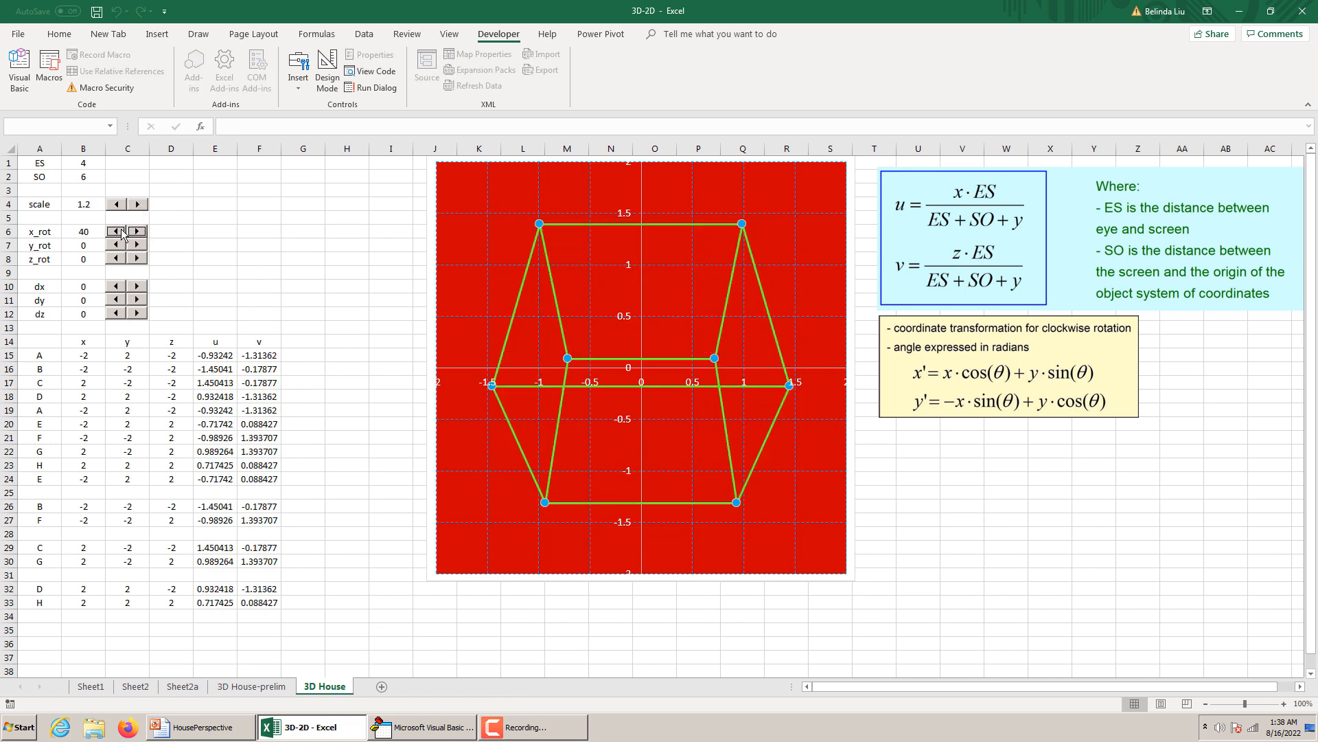
left_click(118, 231)
left_click(118, 232)
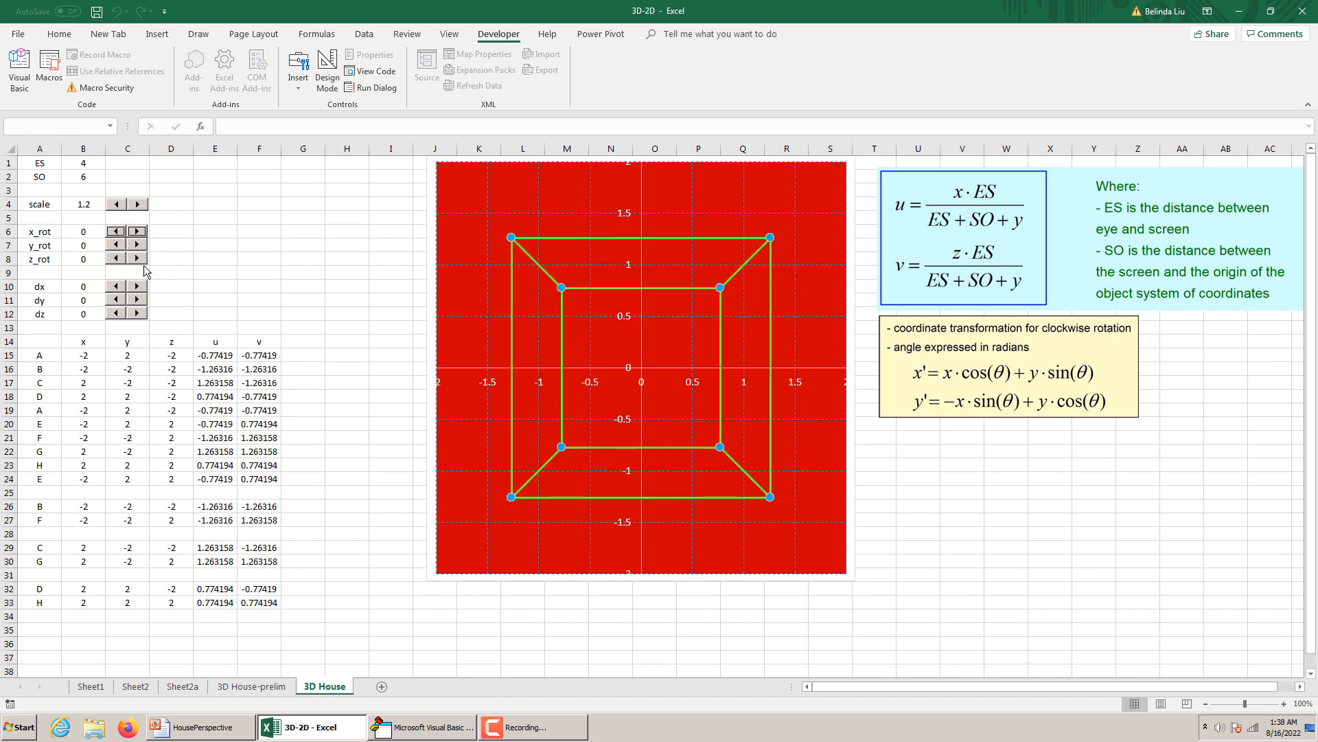
left_click(137, 288)
left_click(117, 286)
Enter the heading Body in cell A14 above the vertex labels.
left_click(34, 345)
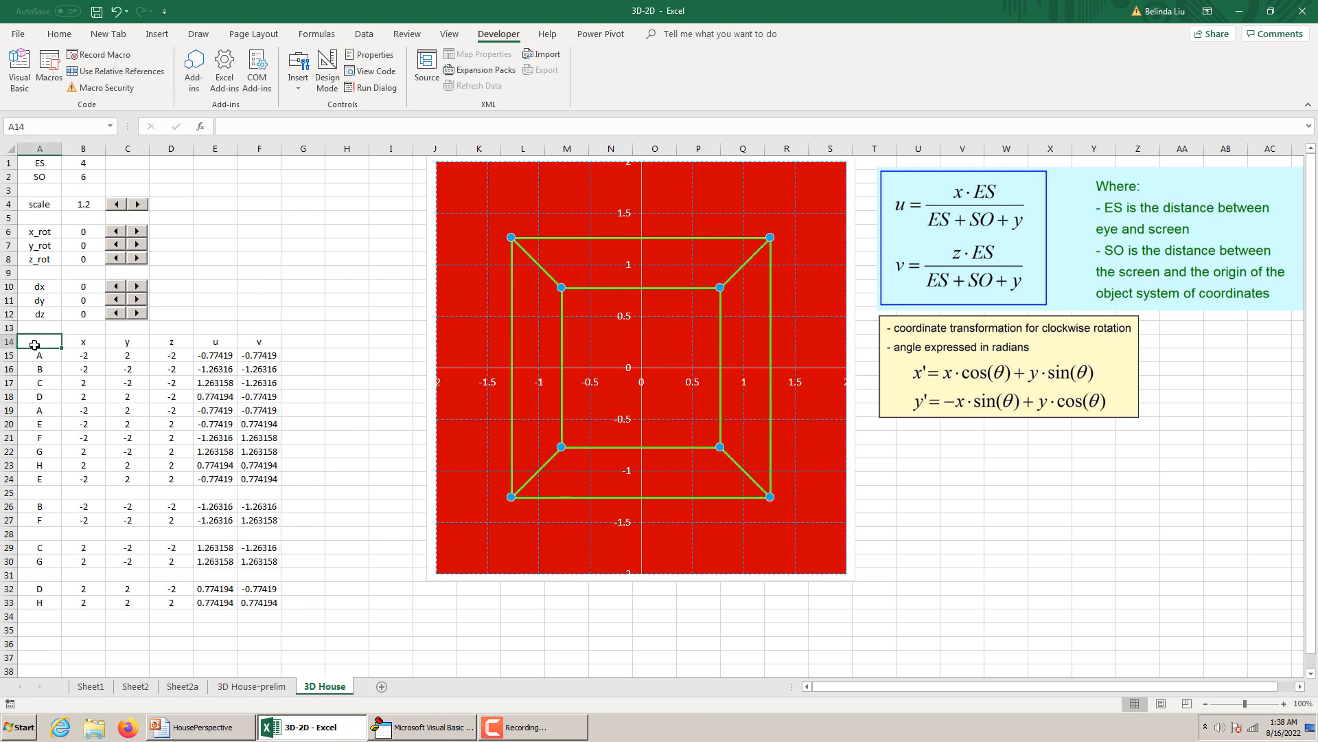
type("Bod")
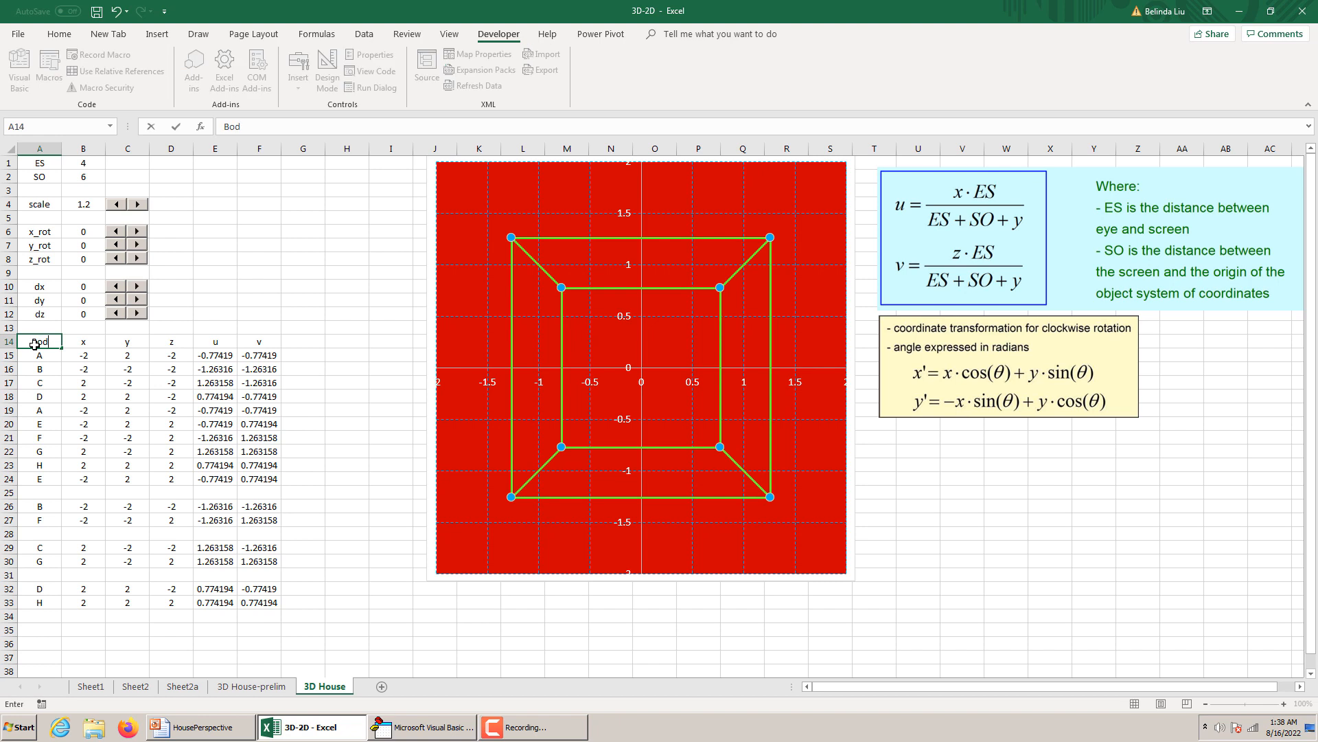
type("y")
left_click(347, 397)
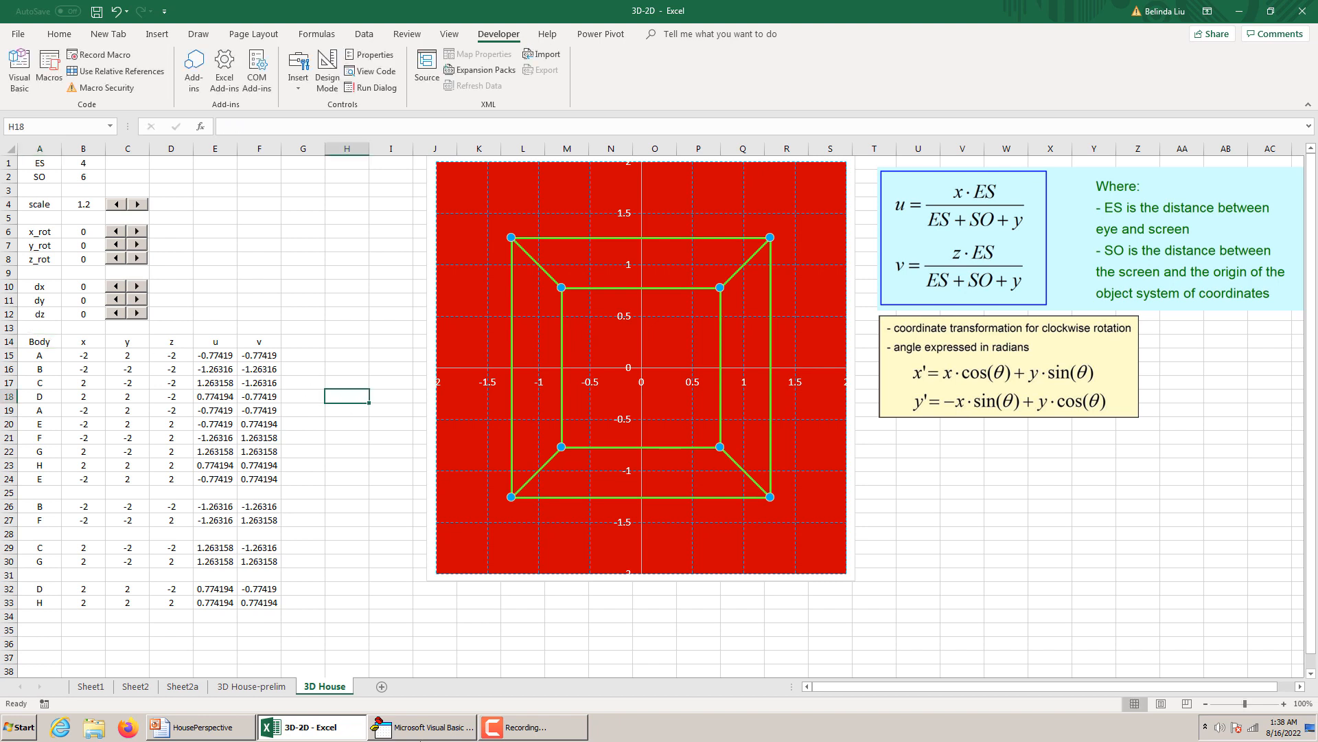
Copy the house and window dimension labels in E1:E10 of 3D House-prelim to cell E1 of the 3D House sheet.
left_click(252, 686)
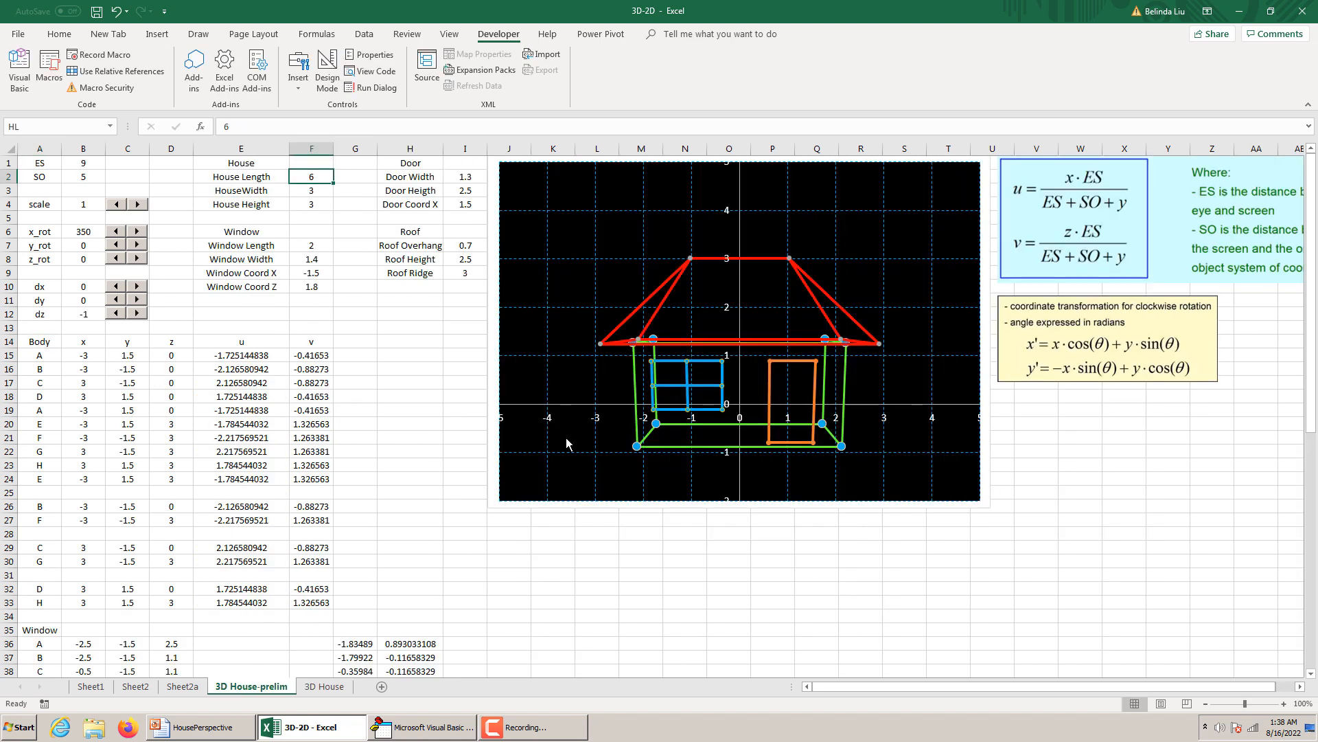
left_click_drag(263, 162, 255, 289)
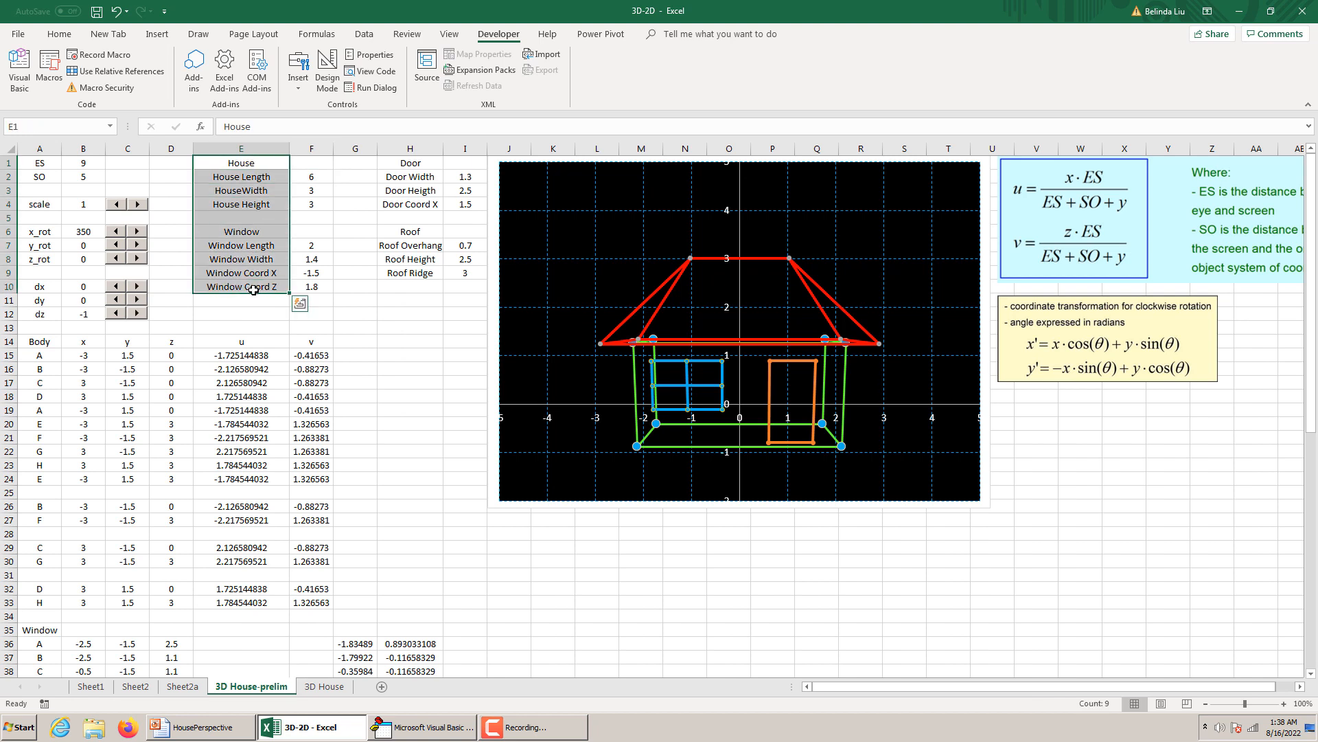
key("ctrl+c")
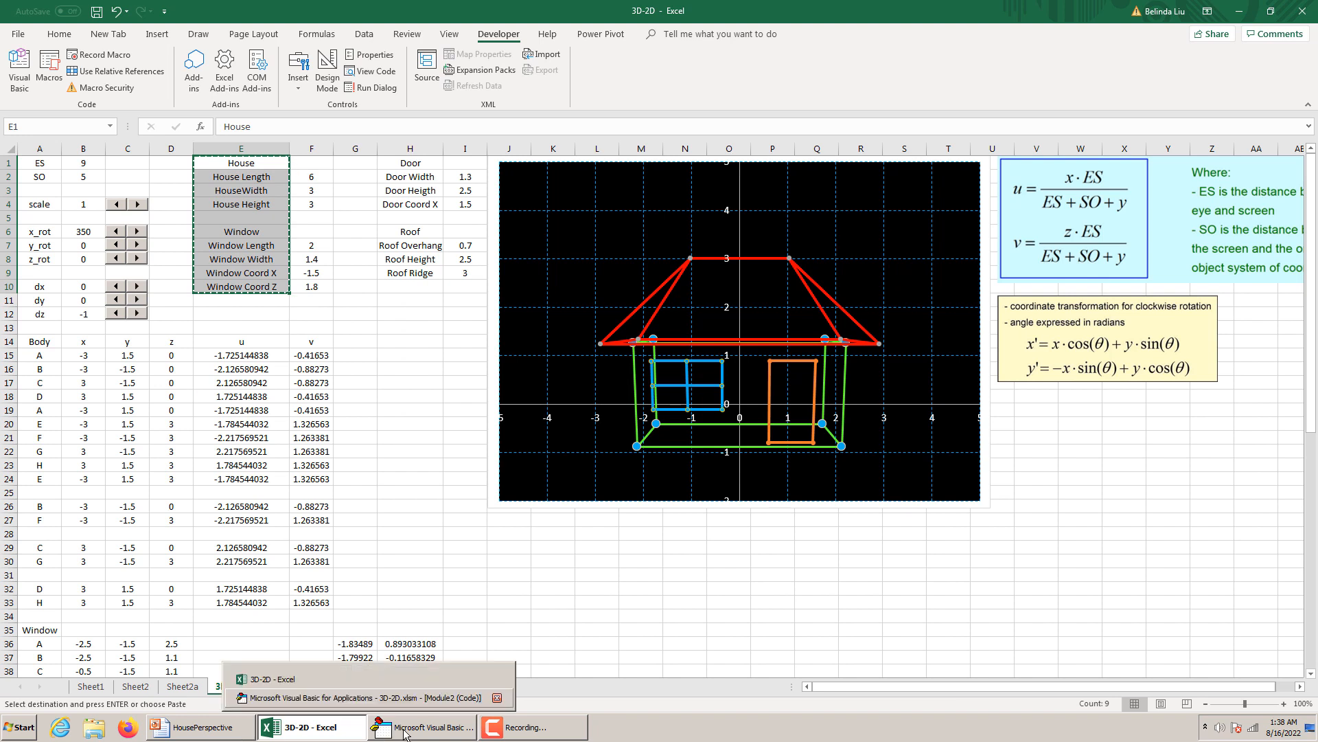
mouse_move(517, 727)
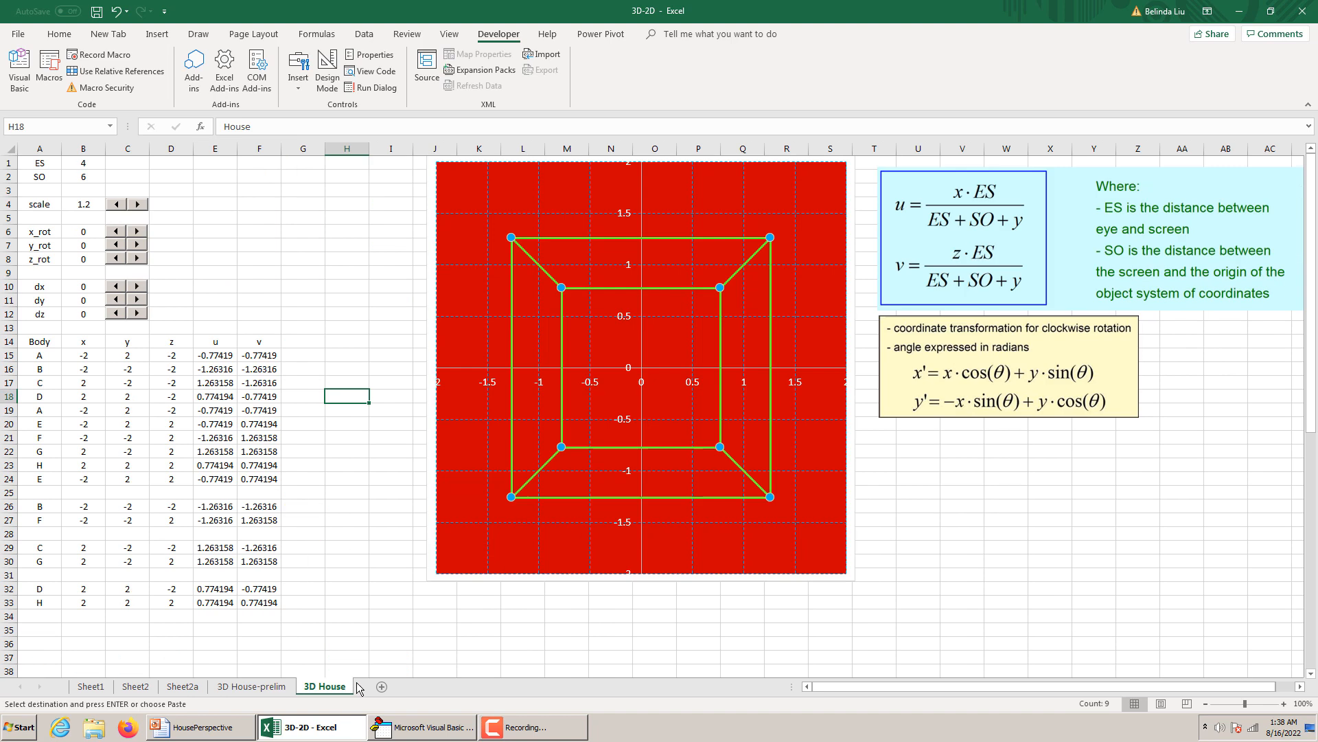
left_click(324, 686)
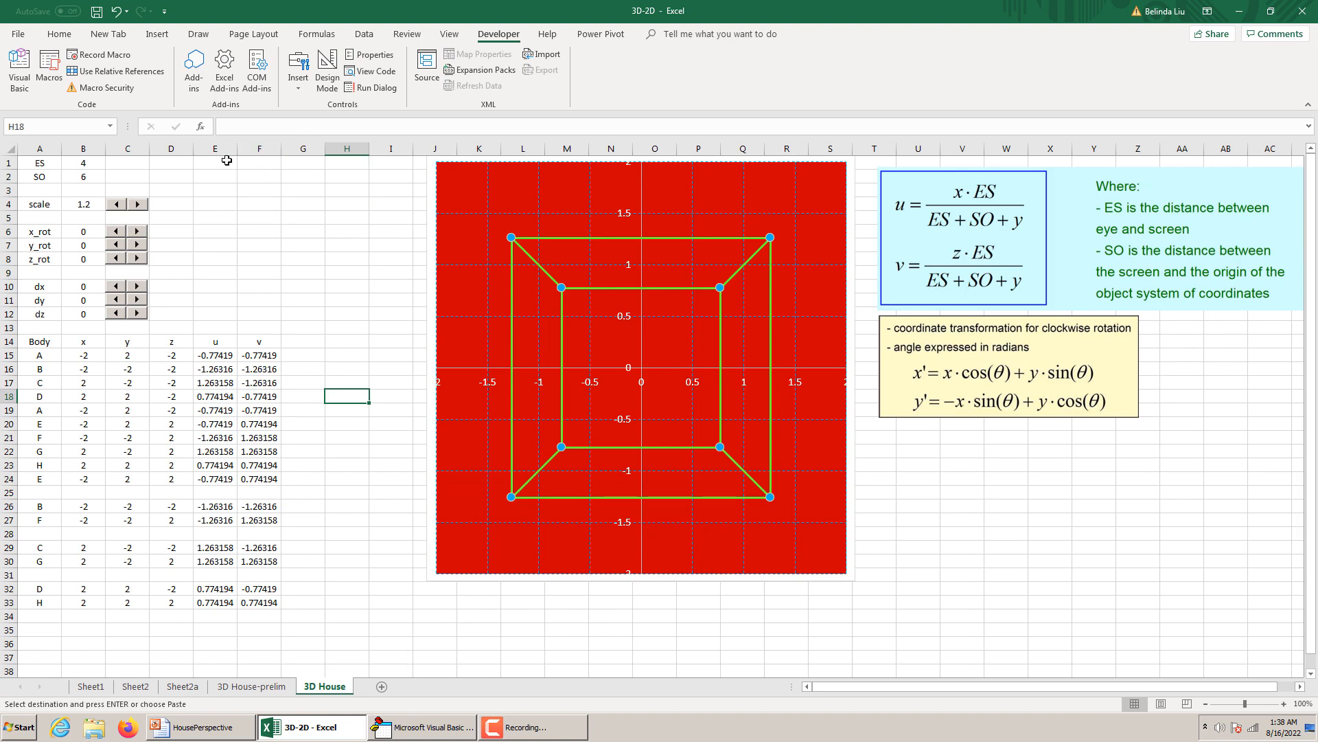
left_click(227, 160)
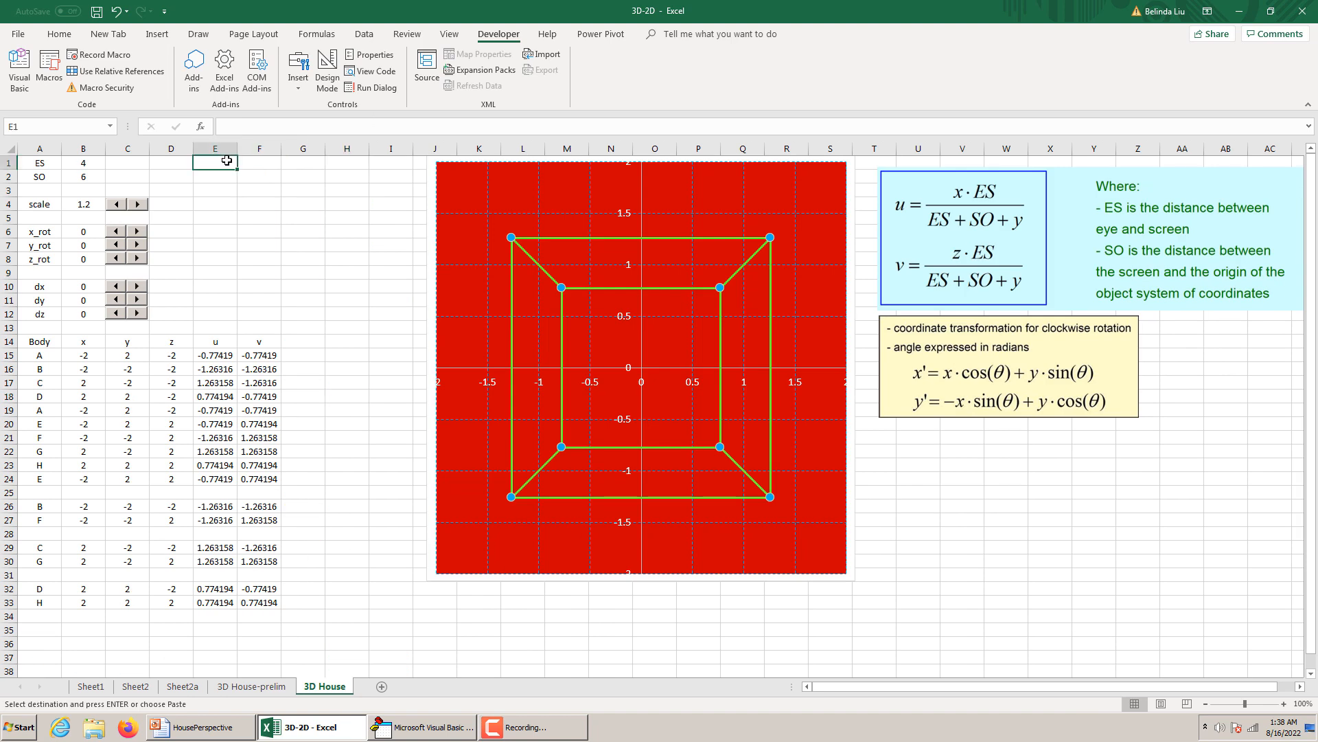
key("ctrl+v")
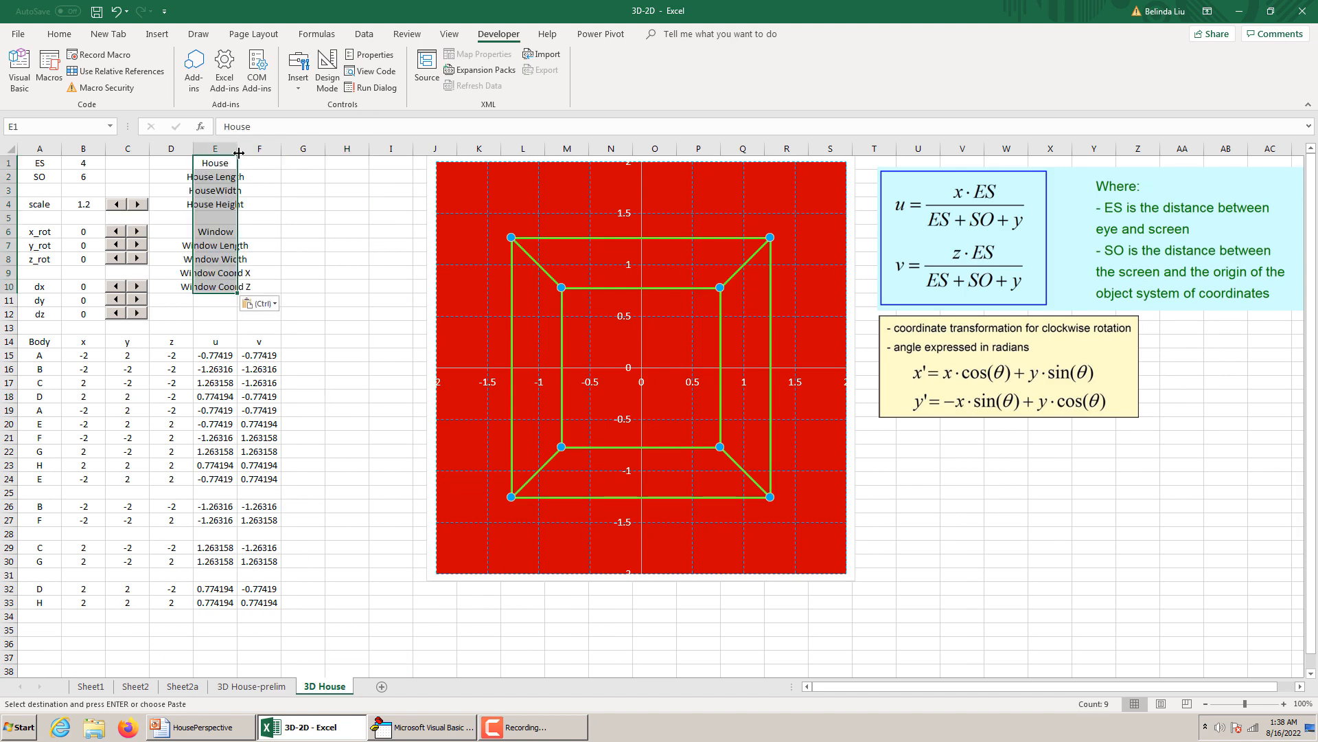
Widen column E to fit its labels and copy the door and roof labels in H1:H10 of 3D House-prelim to cell G1 of 3D House.
left_click_drag(248, 149, 277, 149)
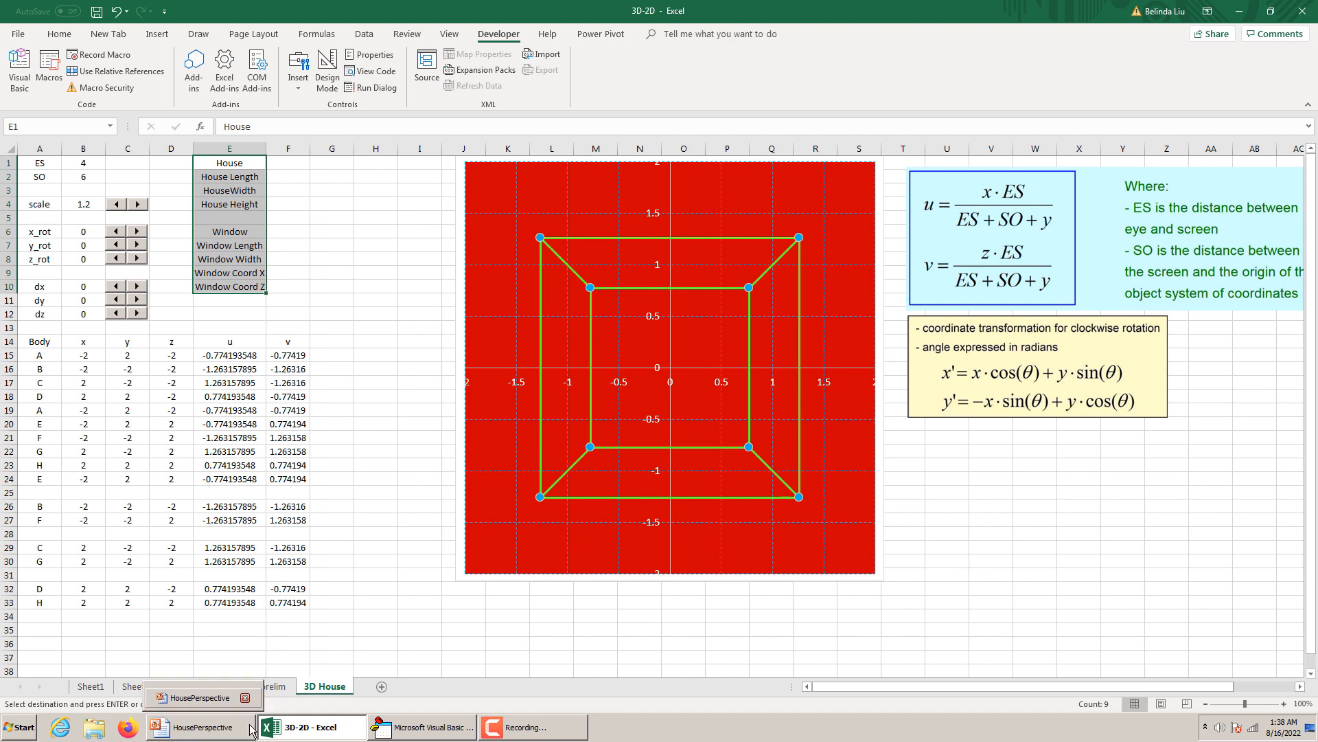
left_click(239, 686)
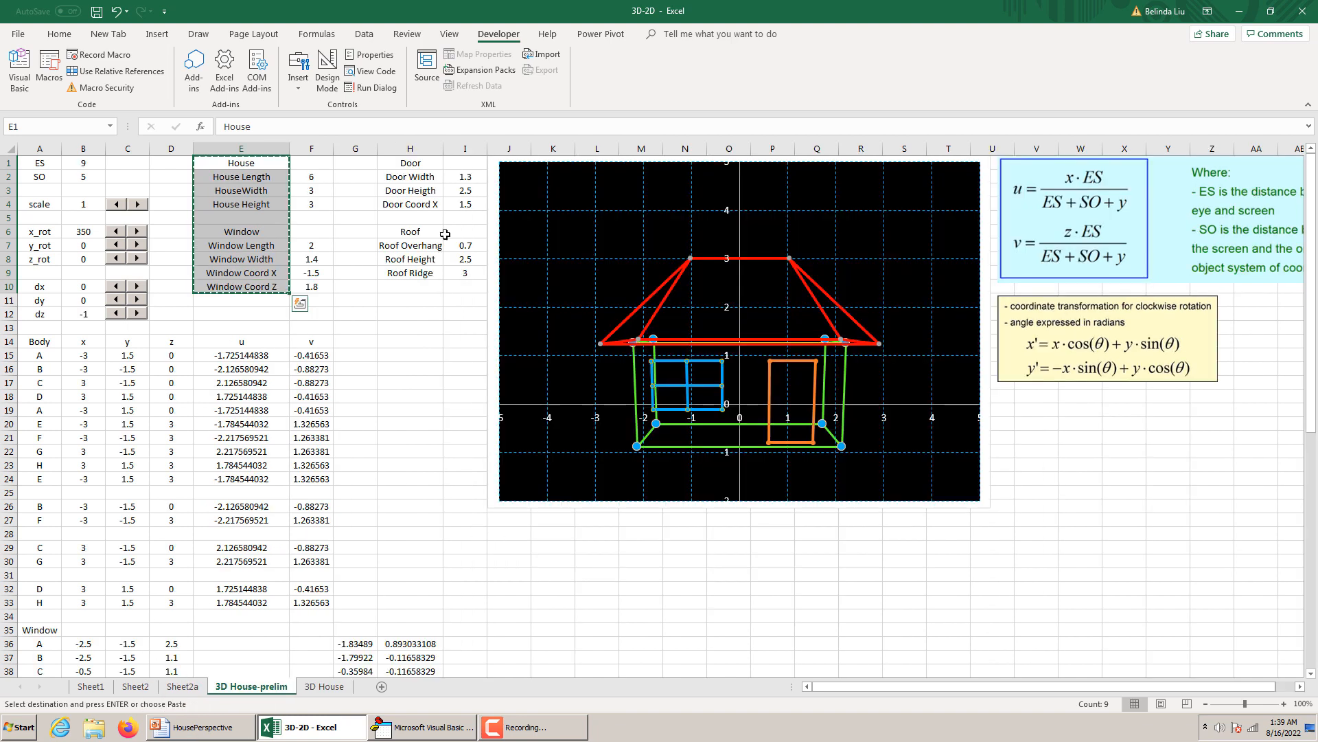
left_click(418, 161)
left_click_drag(418, 161, 418, 288)
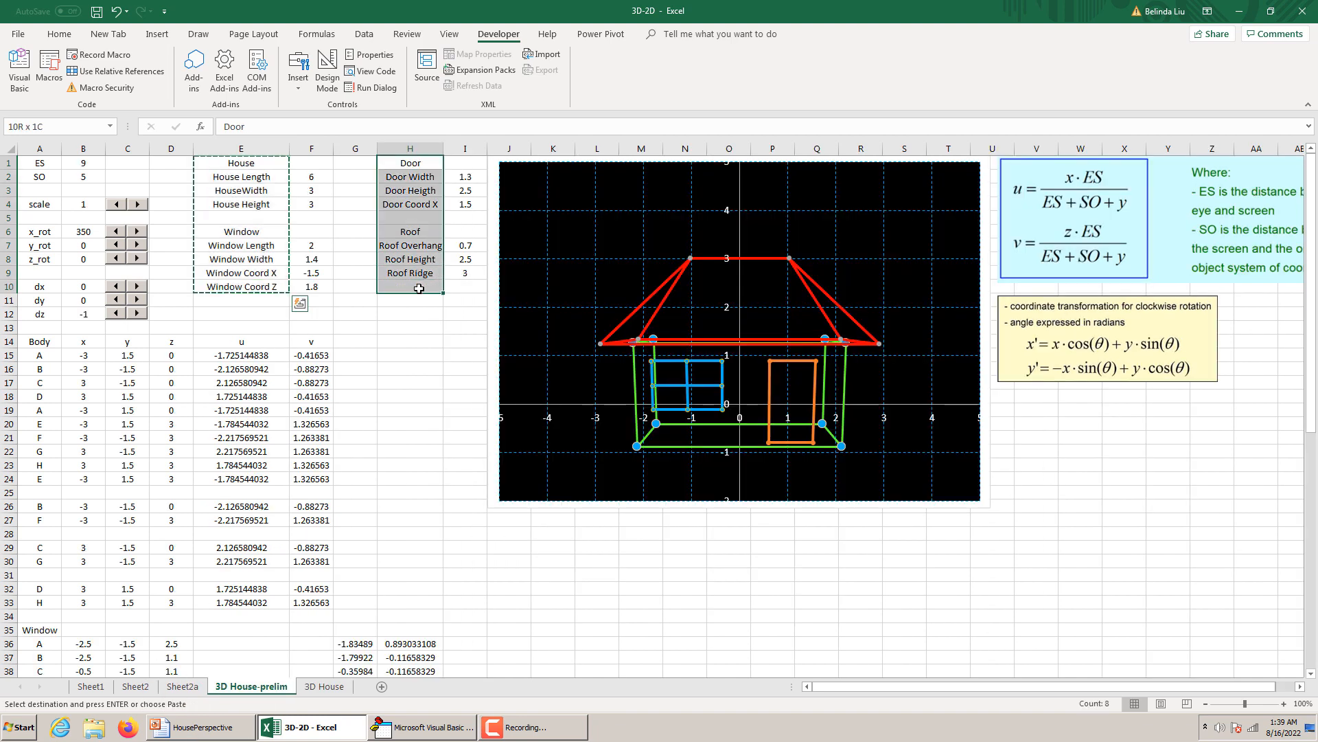
key("ctrl+c")
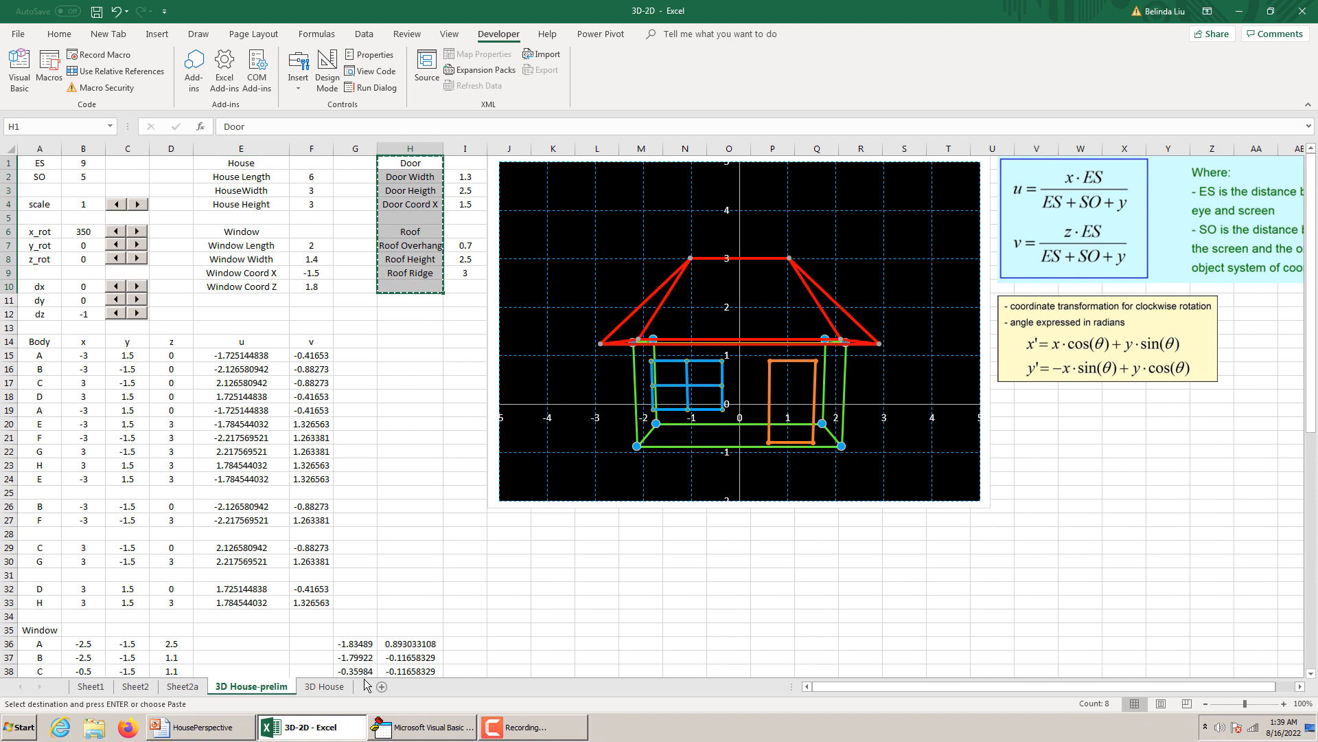
left_click(323, 687)
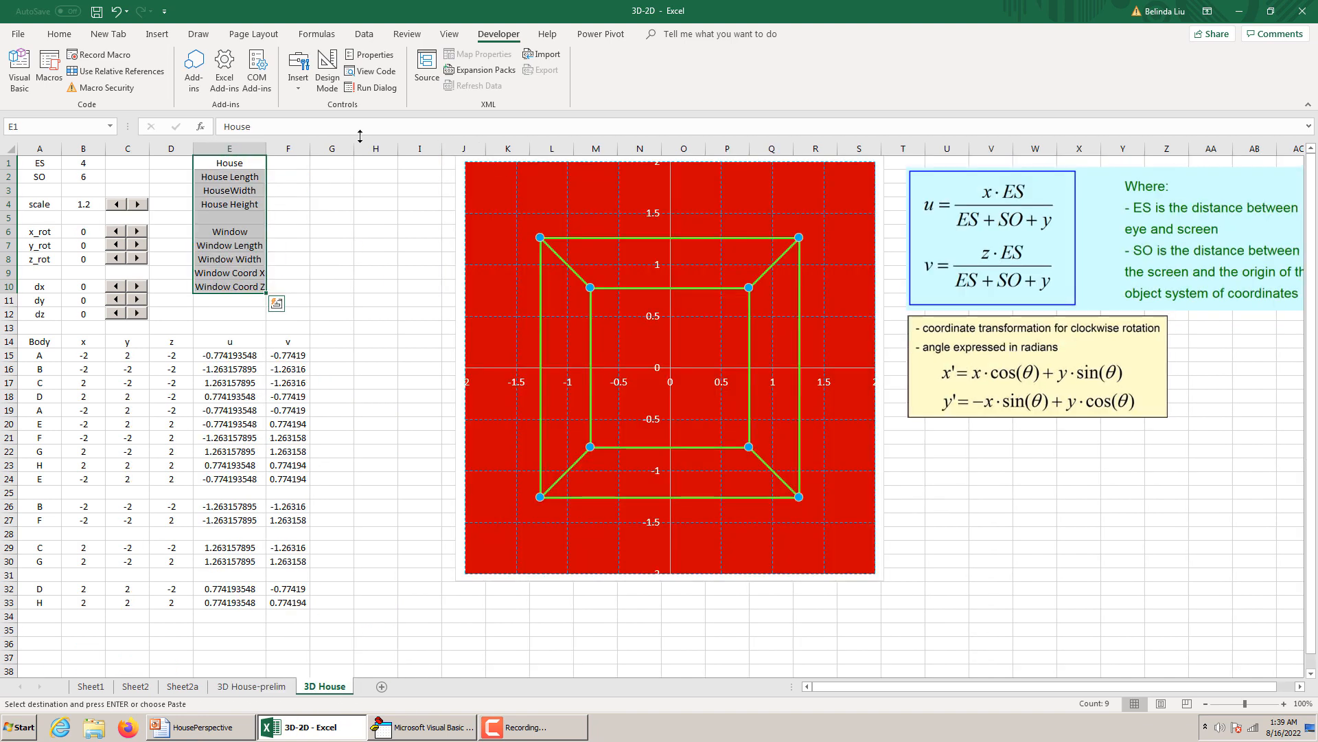
left_click(362, 159)
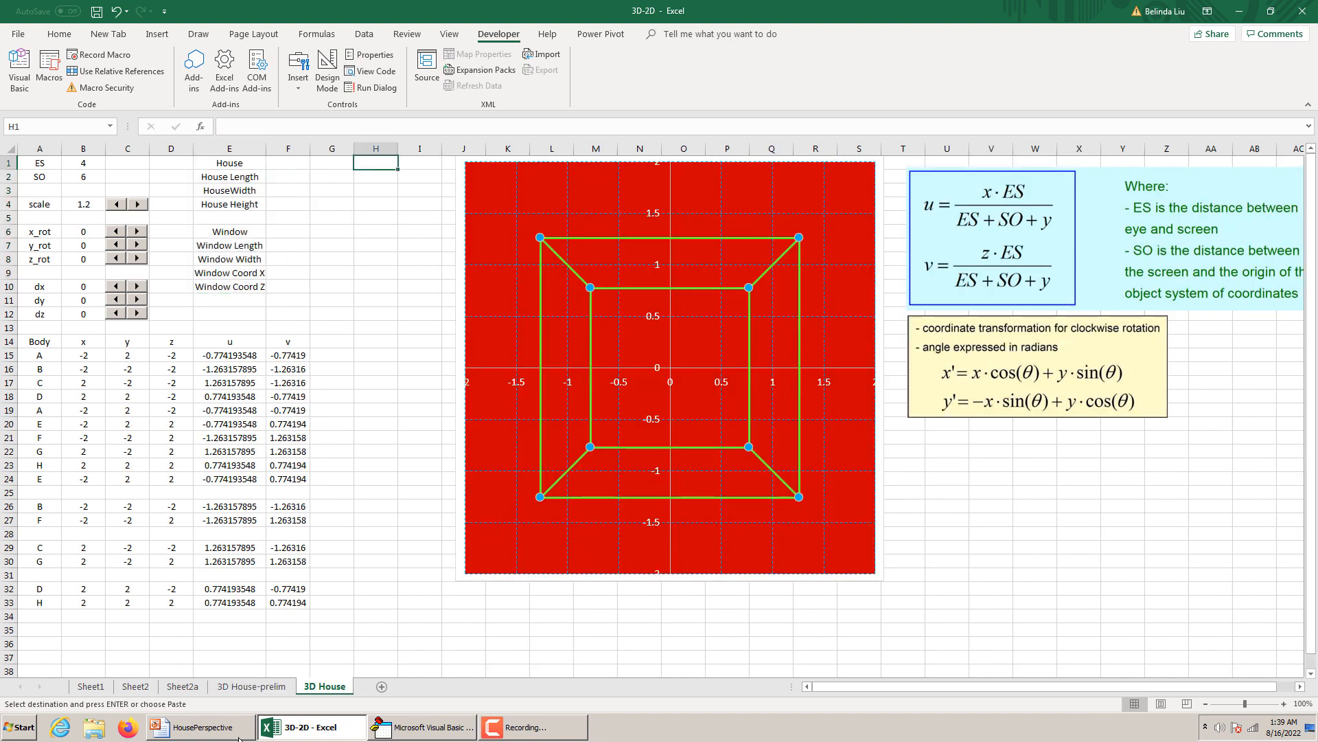
left_click(251, 686)
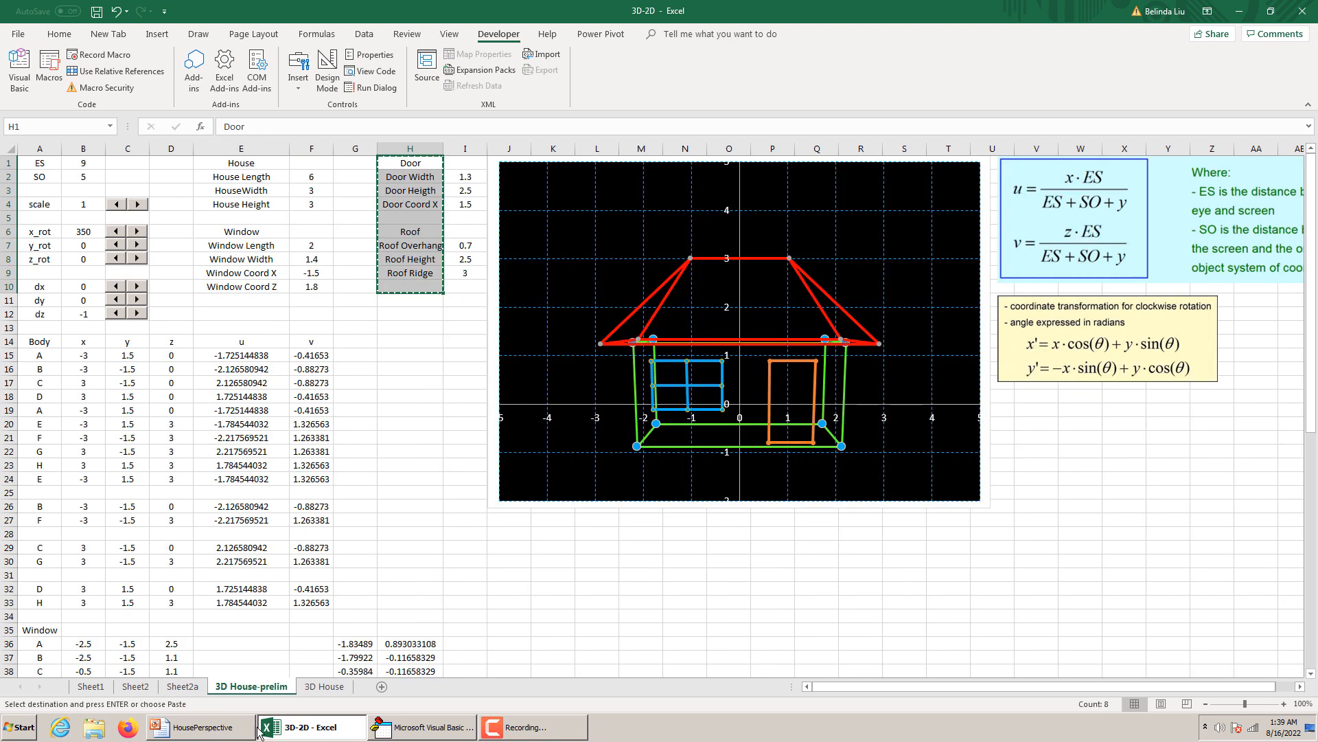
mouse_move(415, 726)
left_click(337, 682)
left_click(338, 159)
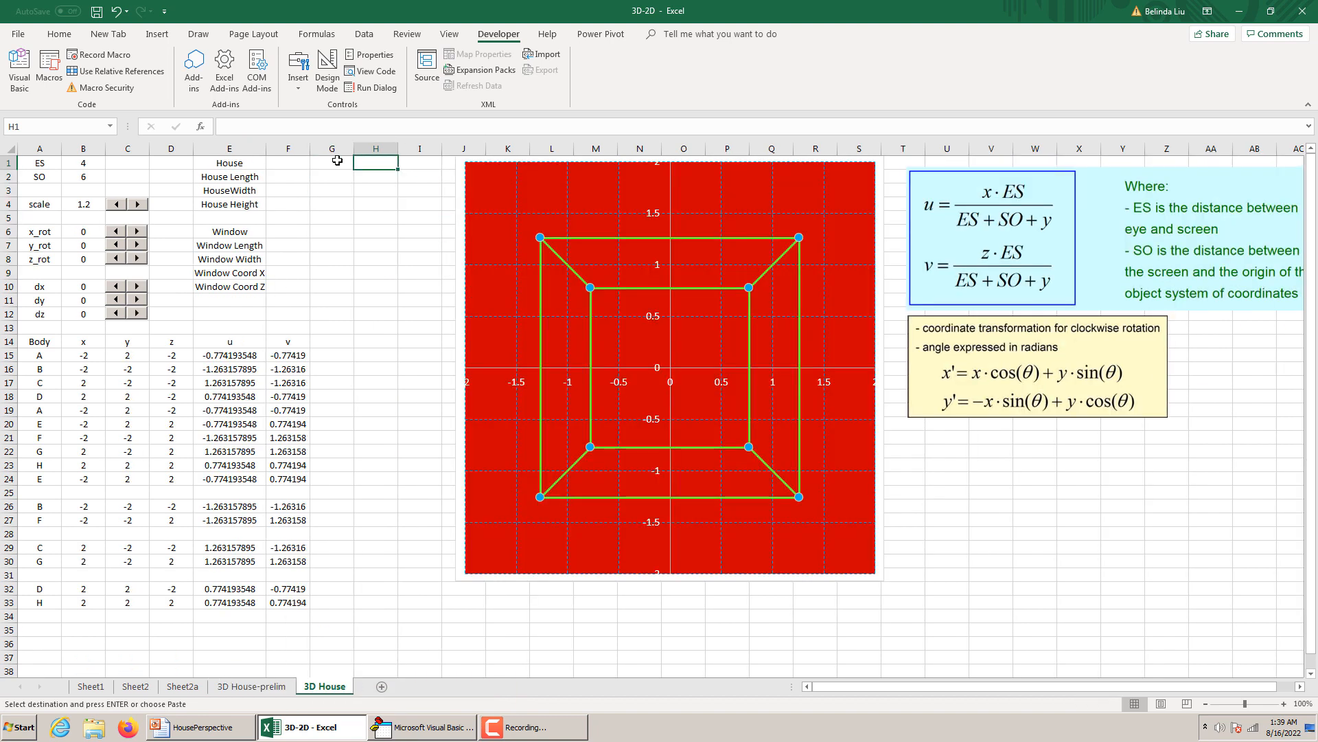
key("ctrl+v")
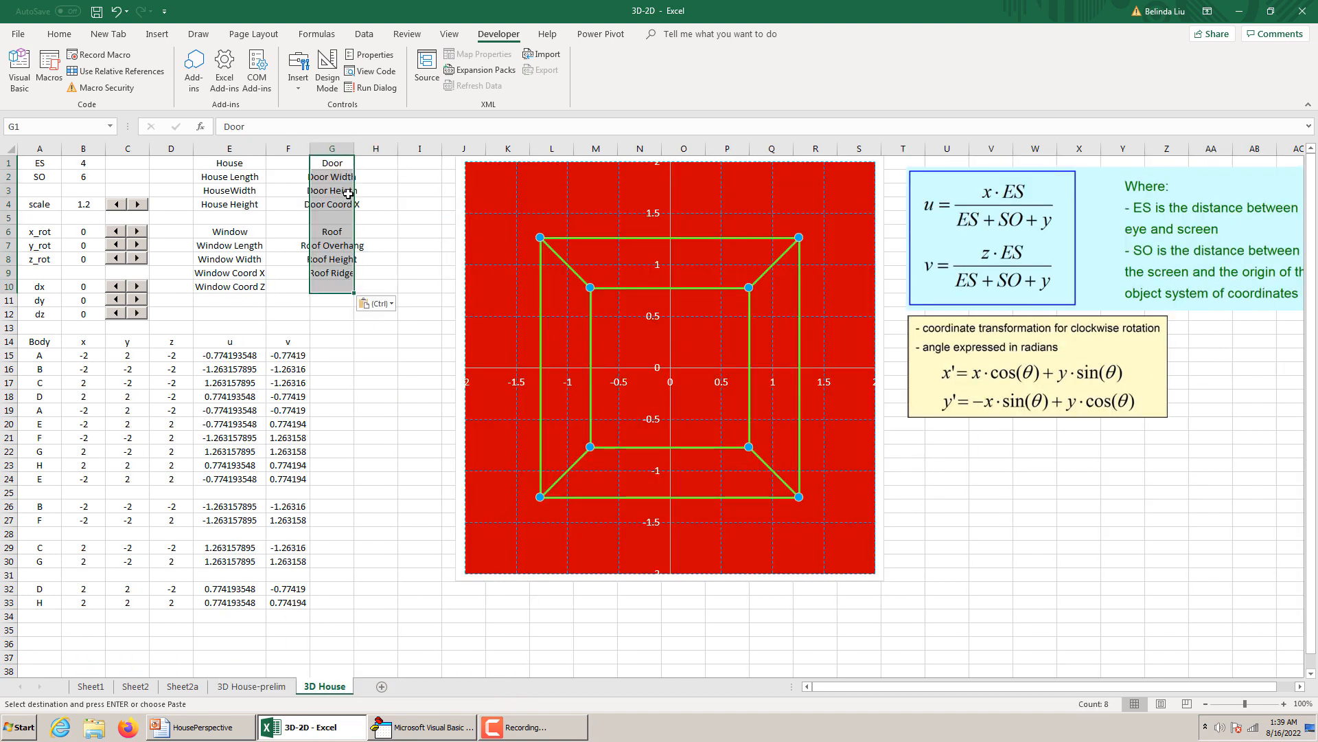
Widen columns E and G of the 3D House sheet to fit the dimension labels.
left_click(348, 194)
left_click_drag(265, 149, 291, 149)
left_click_drag(382, 153, 404, 151)
left_click(385, 147)
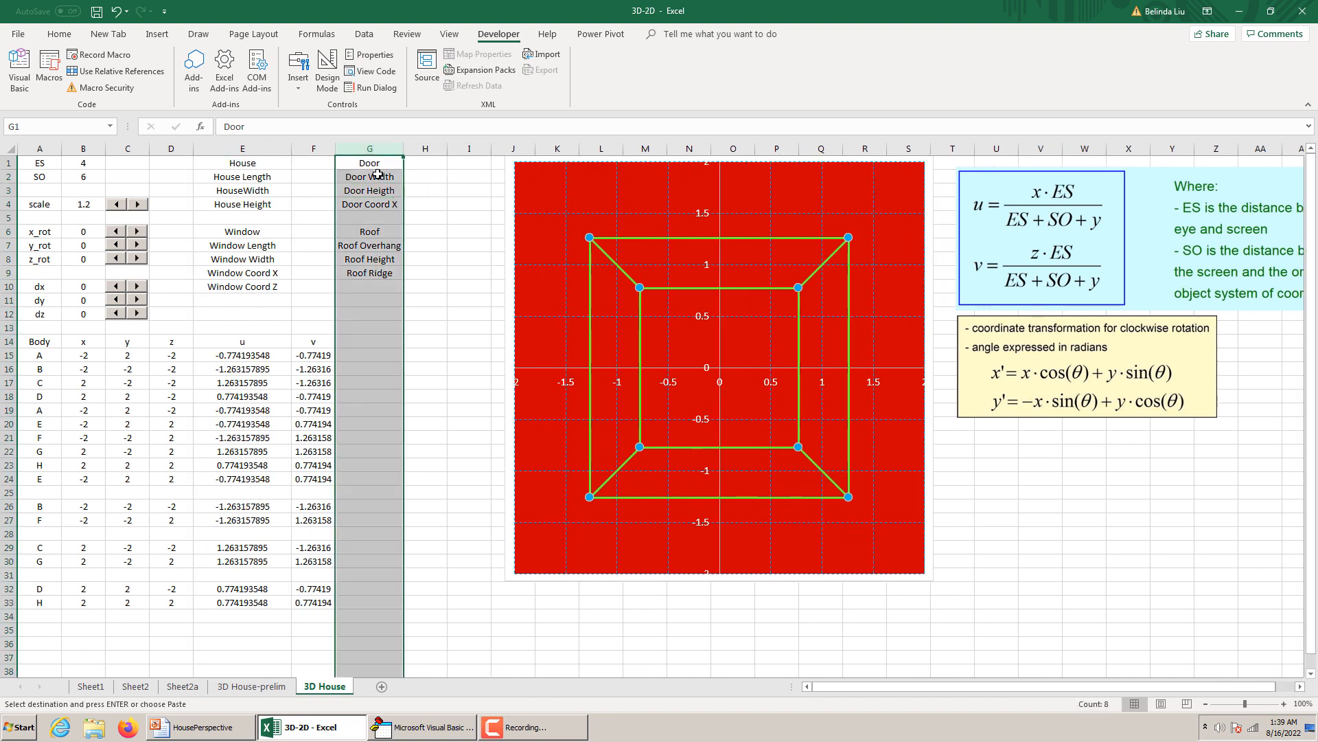
left_click(312, 178)
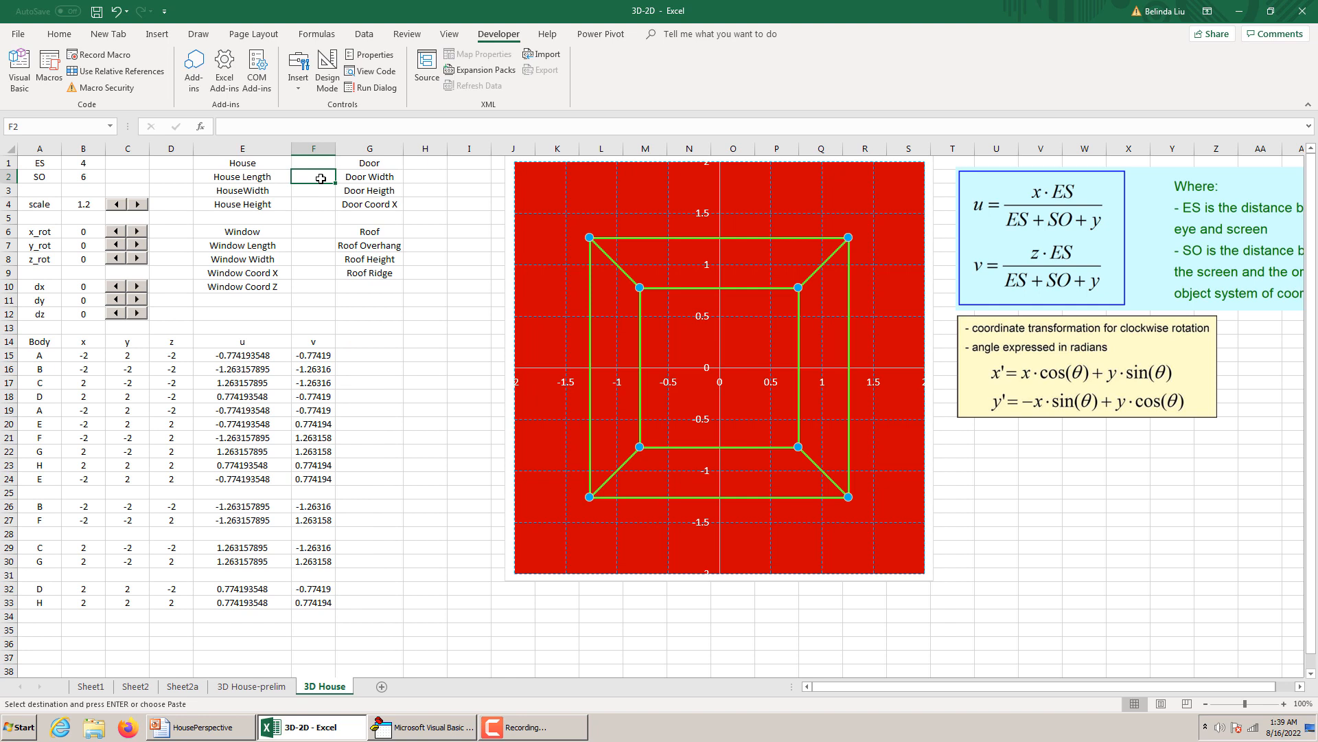
left_click_drag(391, 329, 443, 381)
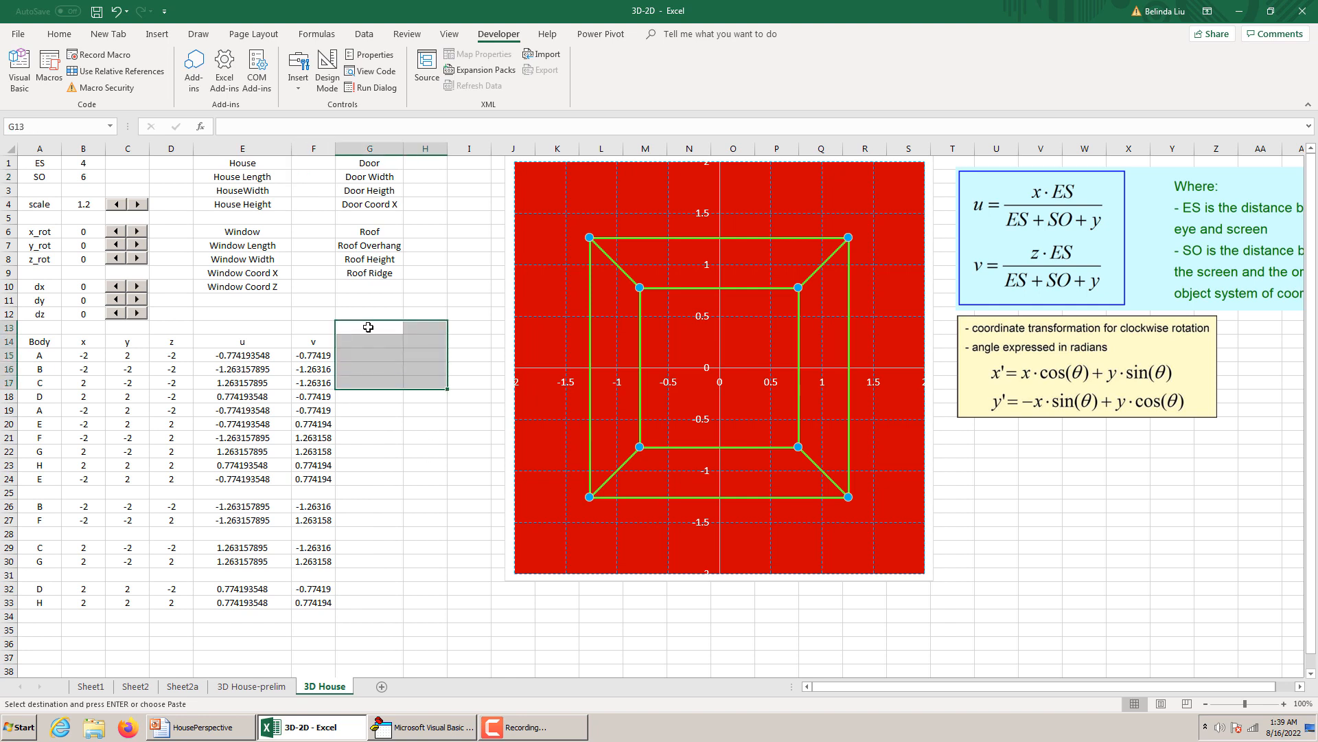
left_click(331, 288)
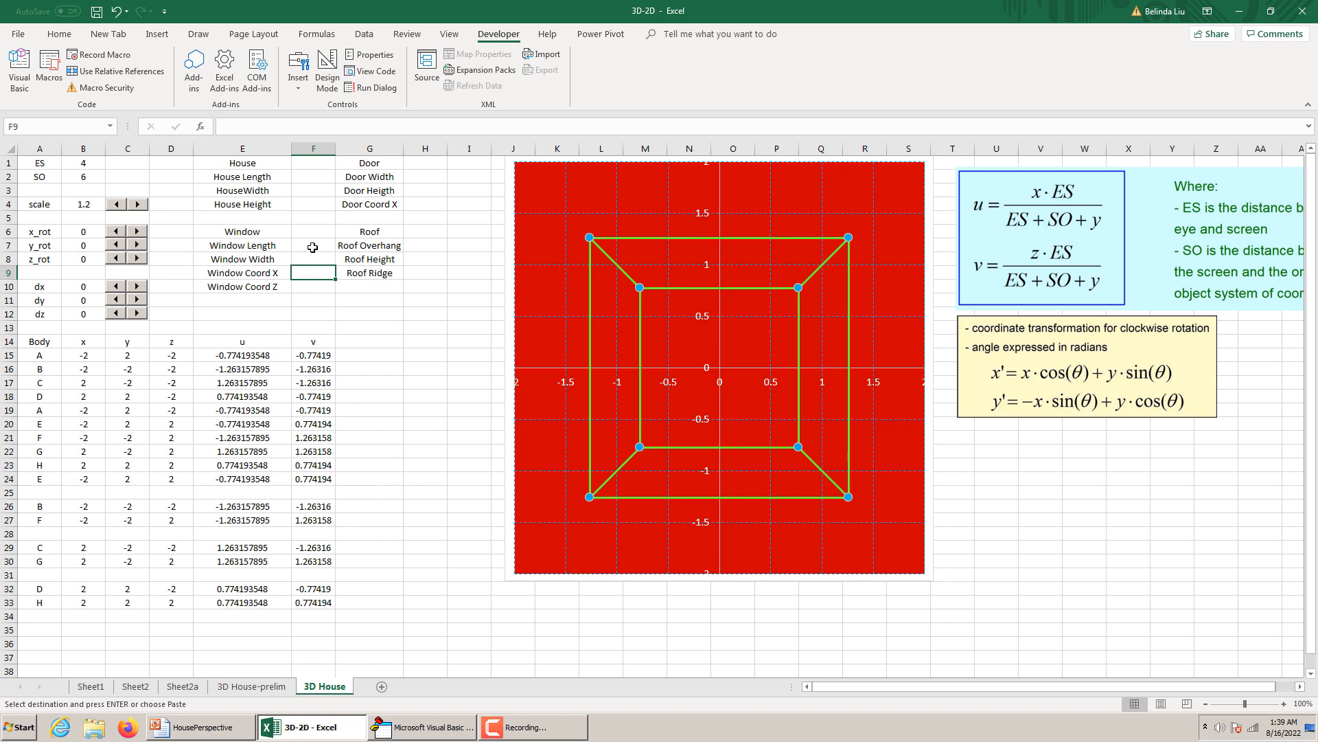
left_click(304, 177)
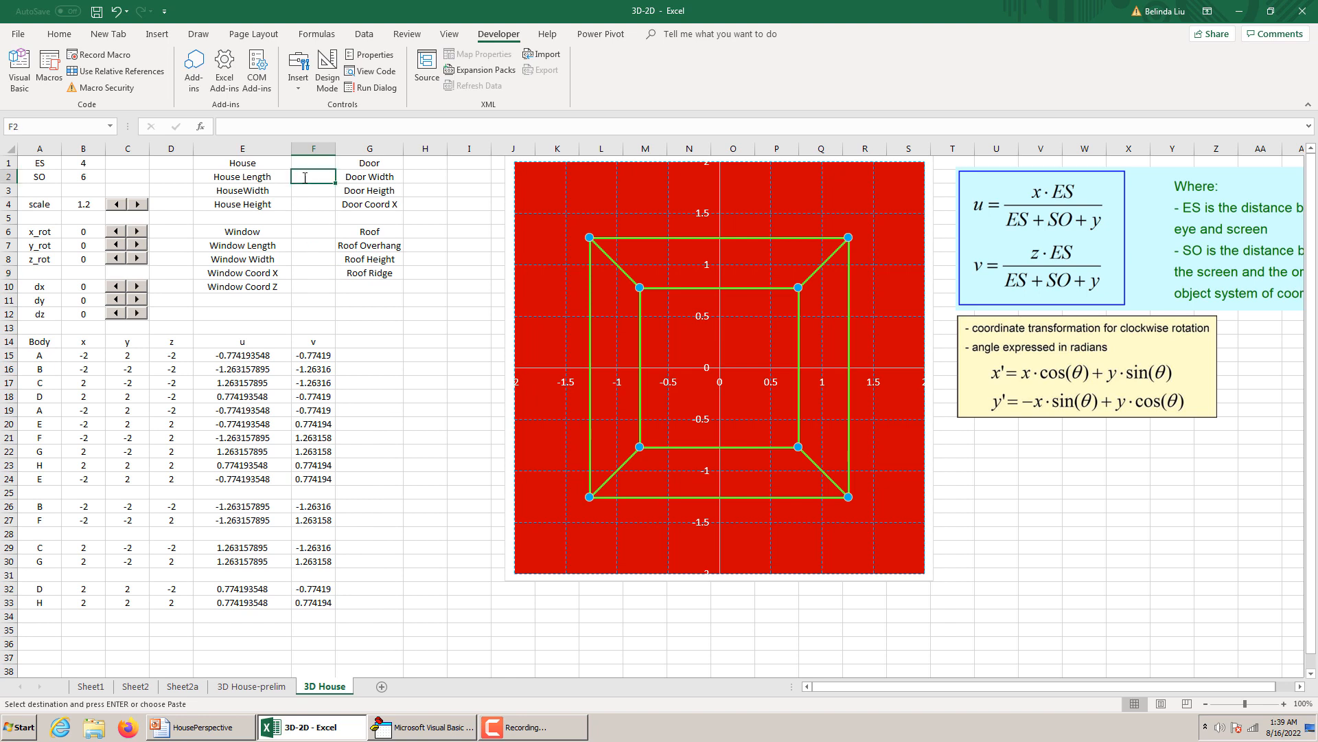
double_click(306, 178)
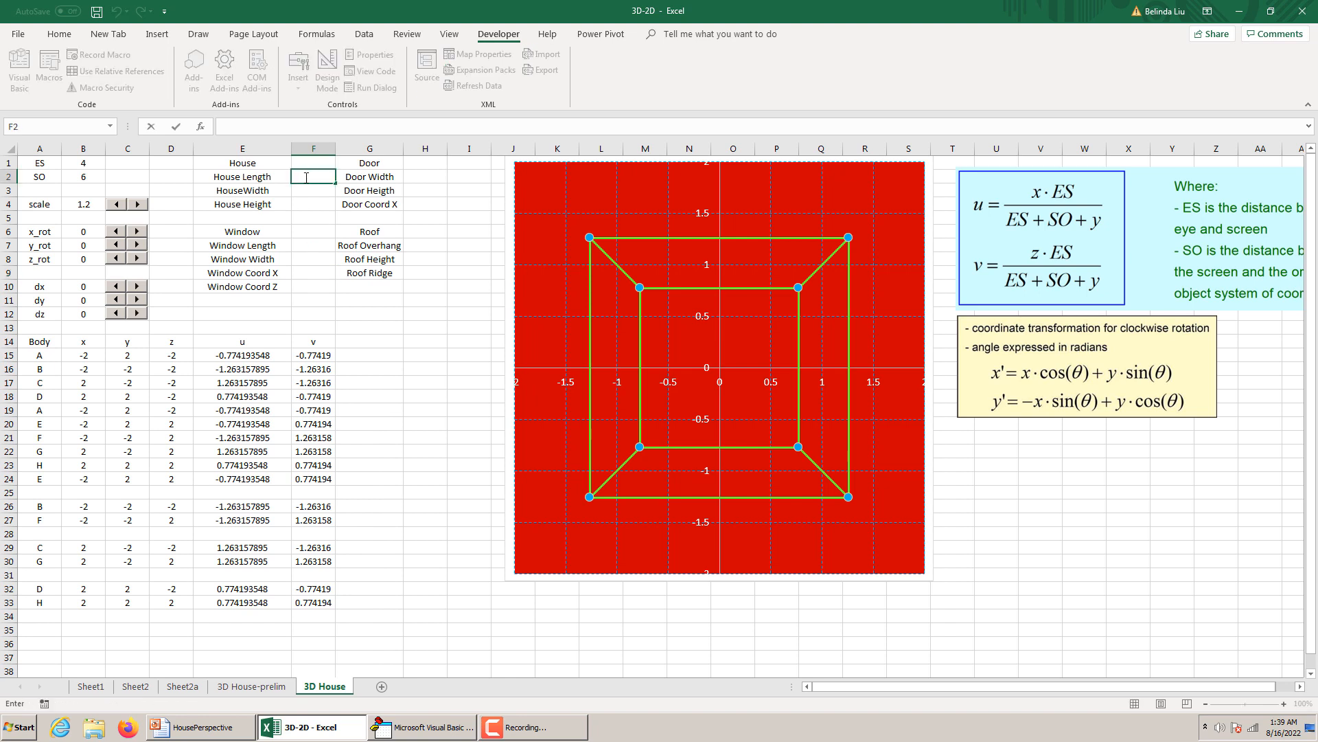
type("HL")
key("BackSpace")
key("BackSpace")
key("Escape")
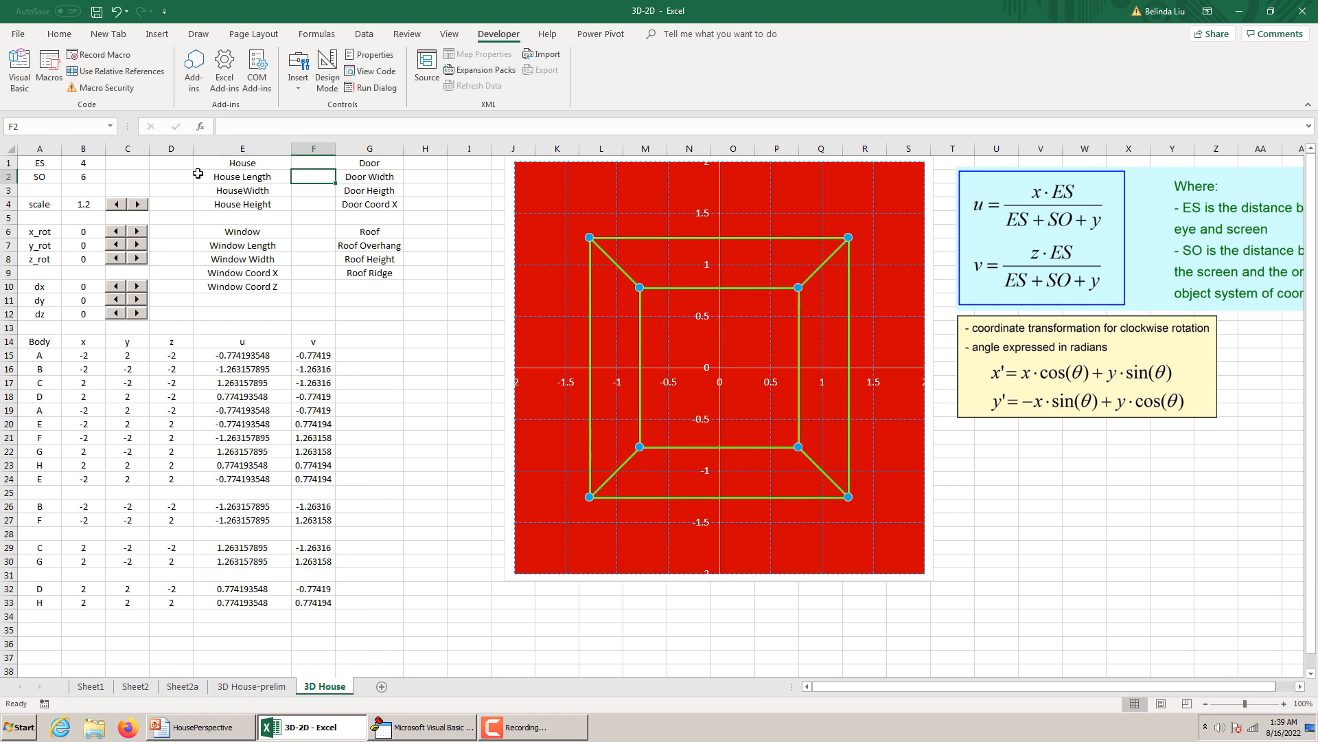
Try to assign the name HL to cell F2 beside House Length on the 3D House sheet.
left_click(55, 129)
type("HL")
key("Return")
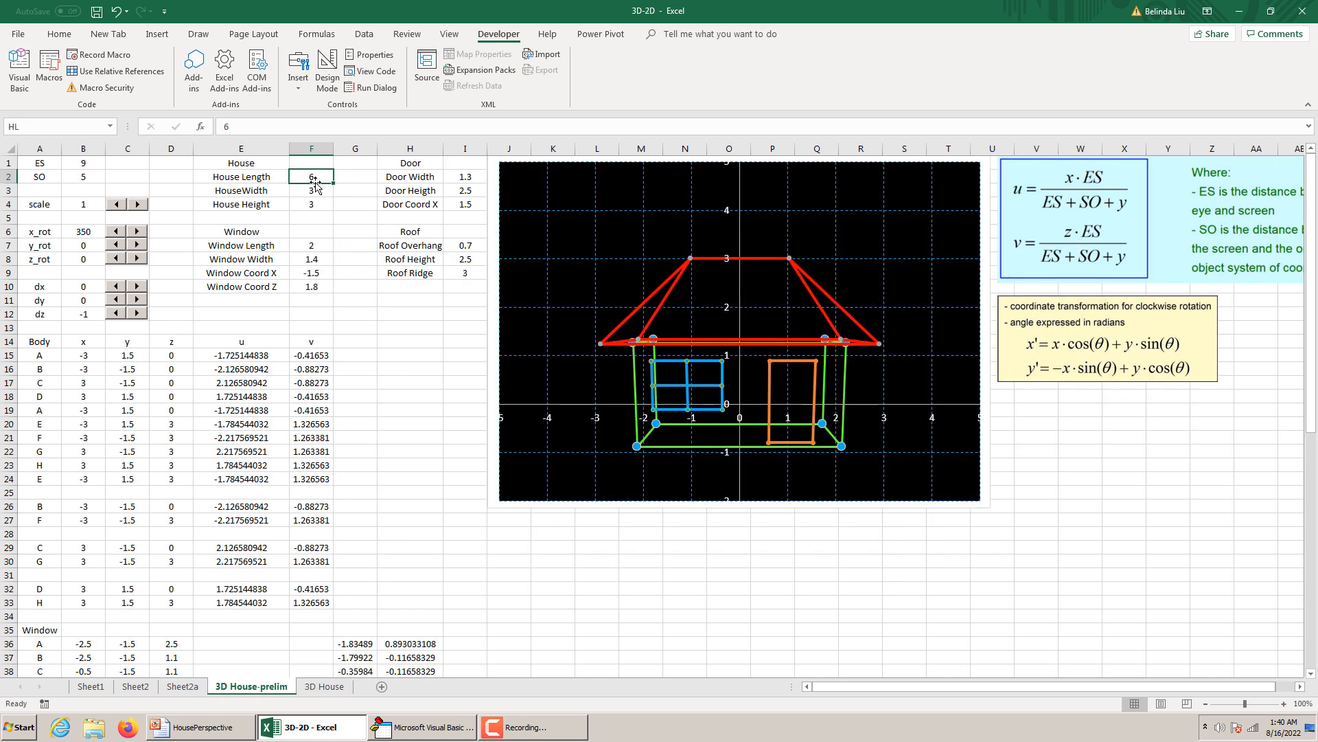
left_click(324, 686)
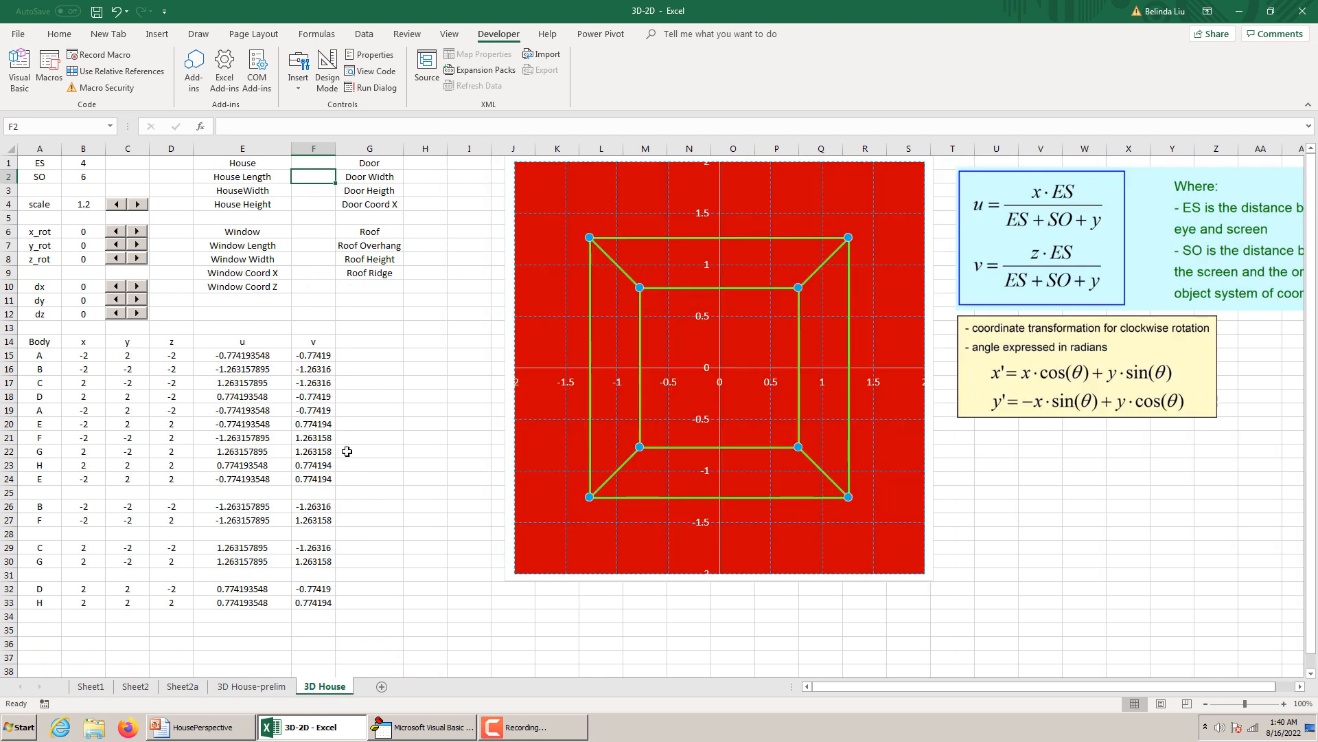
left_click(274, 691)
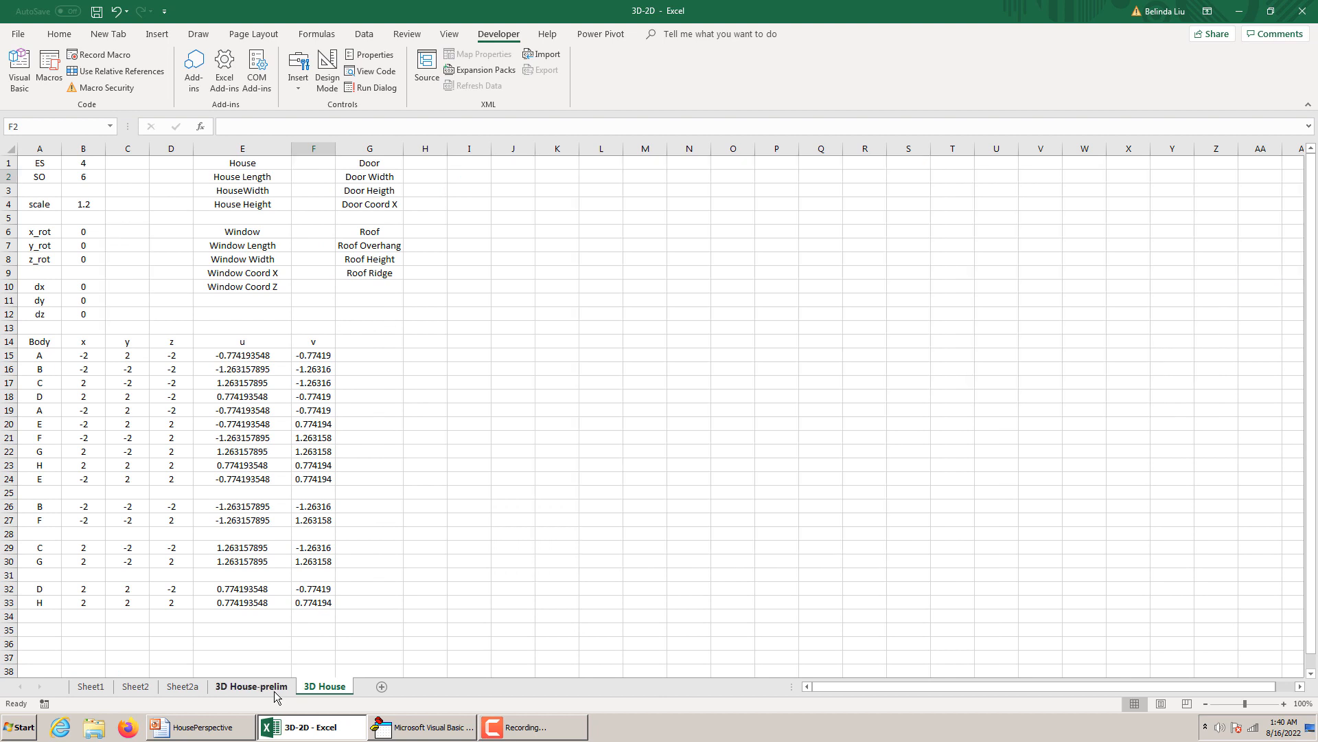
left_click(333, 689)
left_click(276, 687)
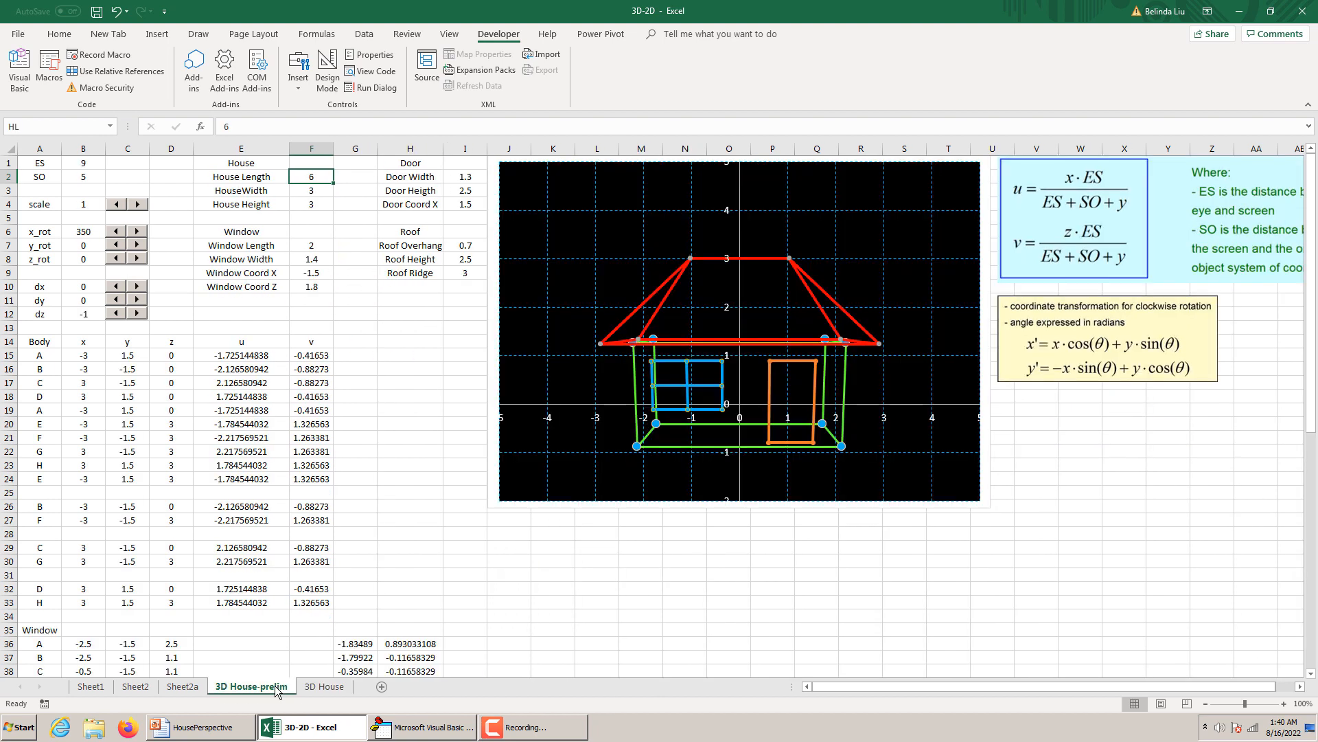
right_click(277, 690)
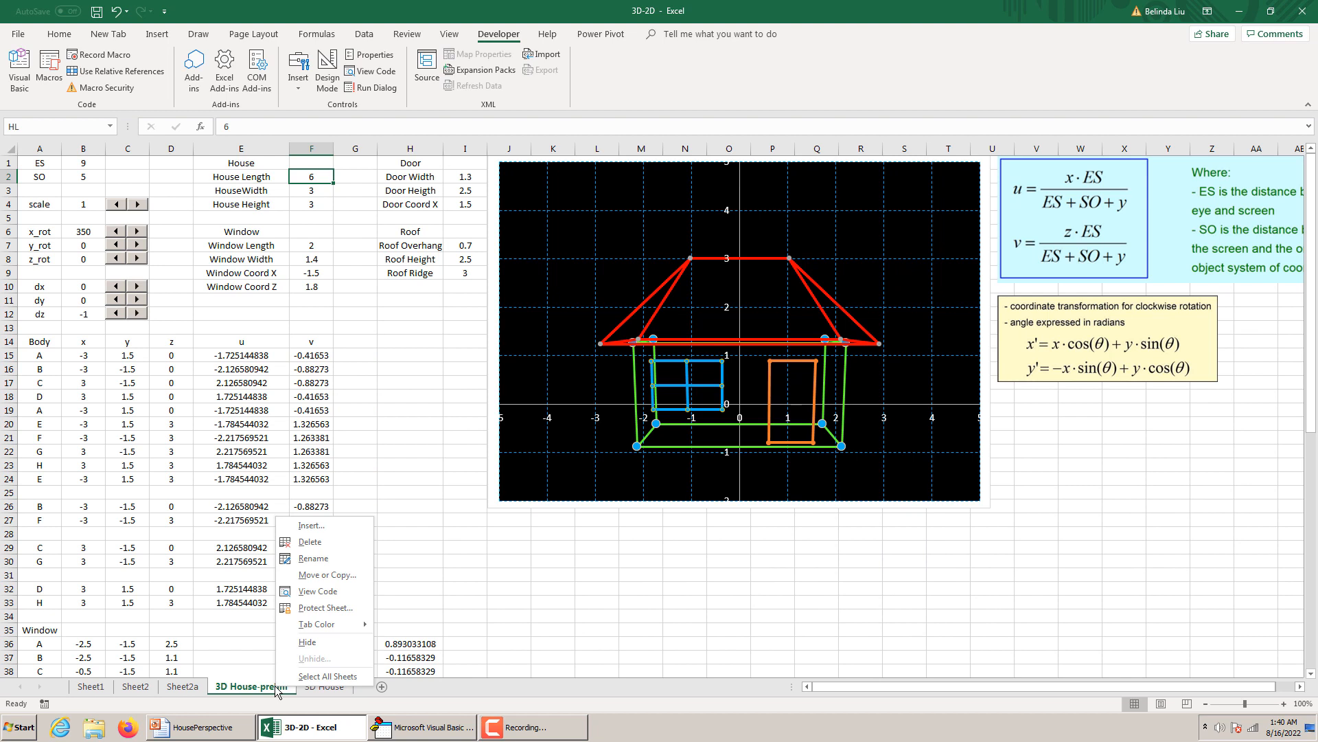
left_click(490, 470)
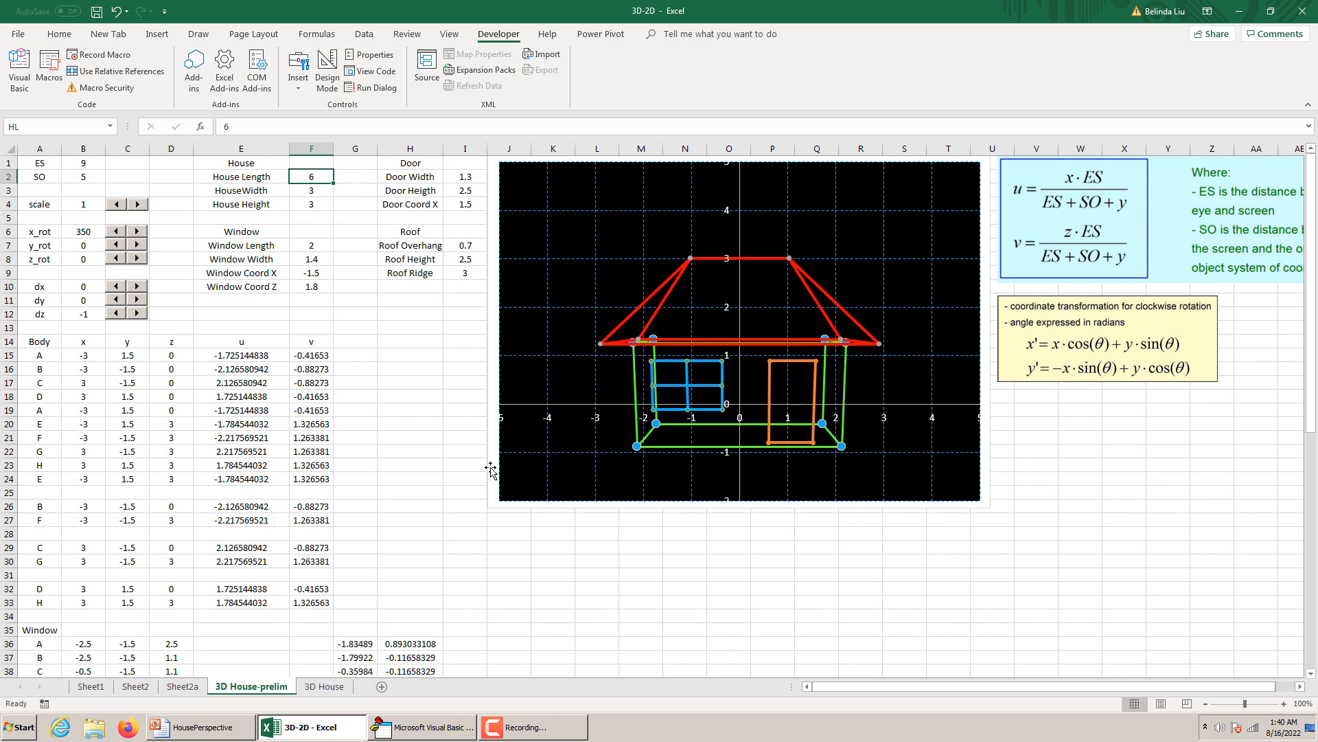
Replace the cube chart on the 3D House sheet with a copy of the house chart from 3D House-prelim, pasted at cell J1.
left_click(490, 469)
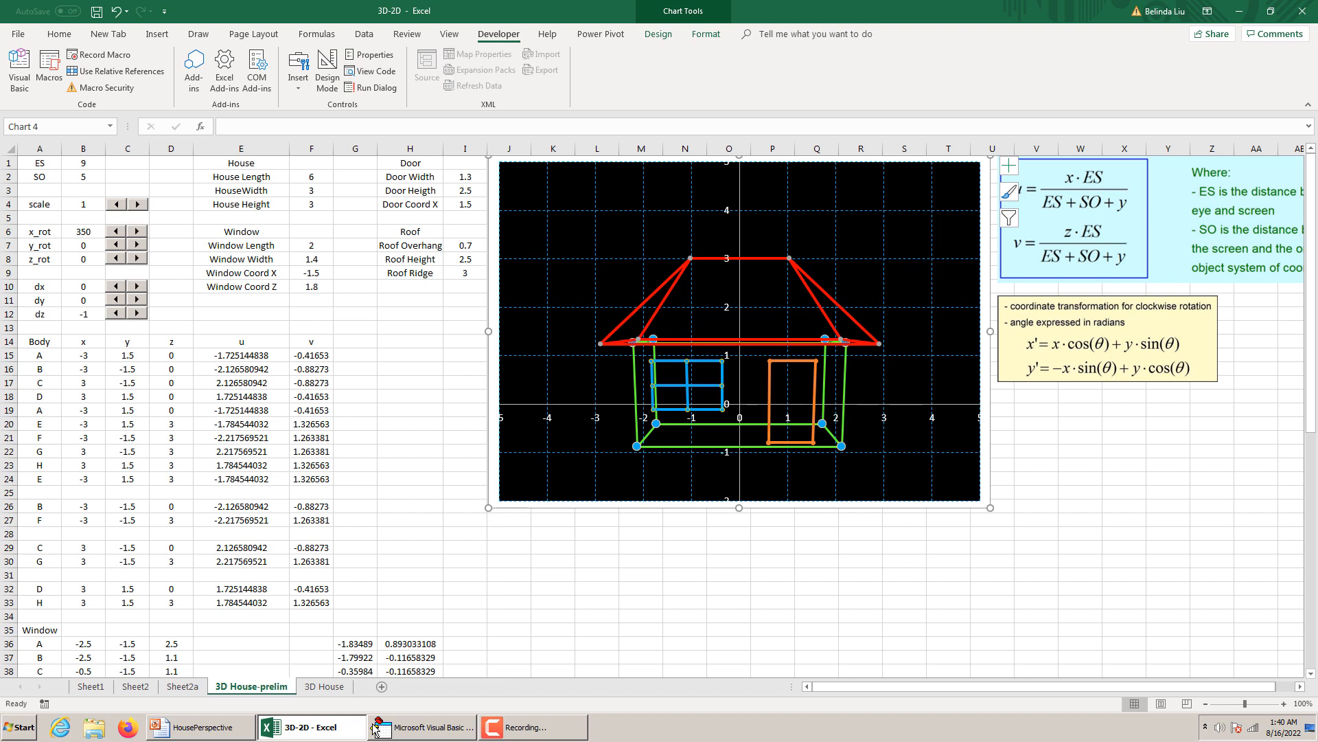
mouse_move(415, 733)
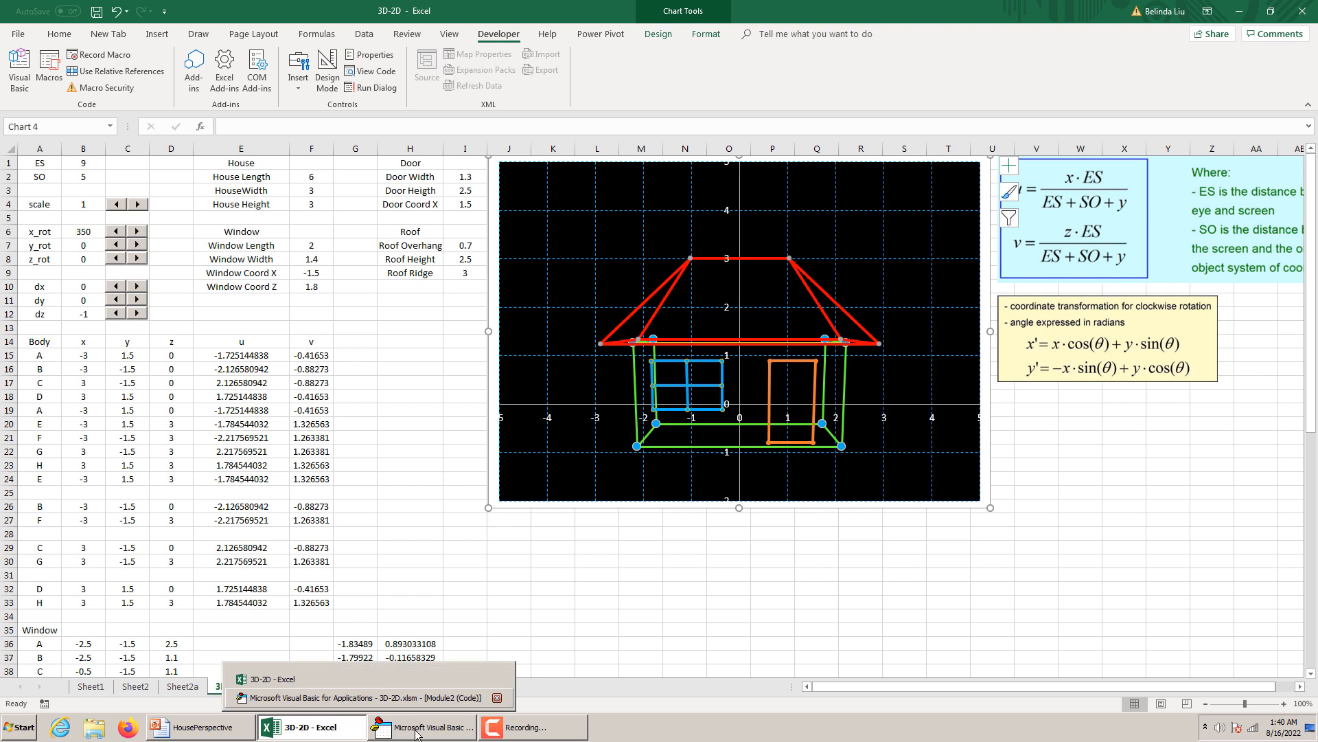
left_click(328, 687)
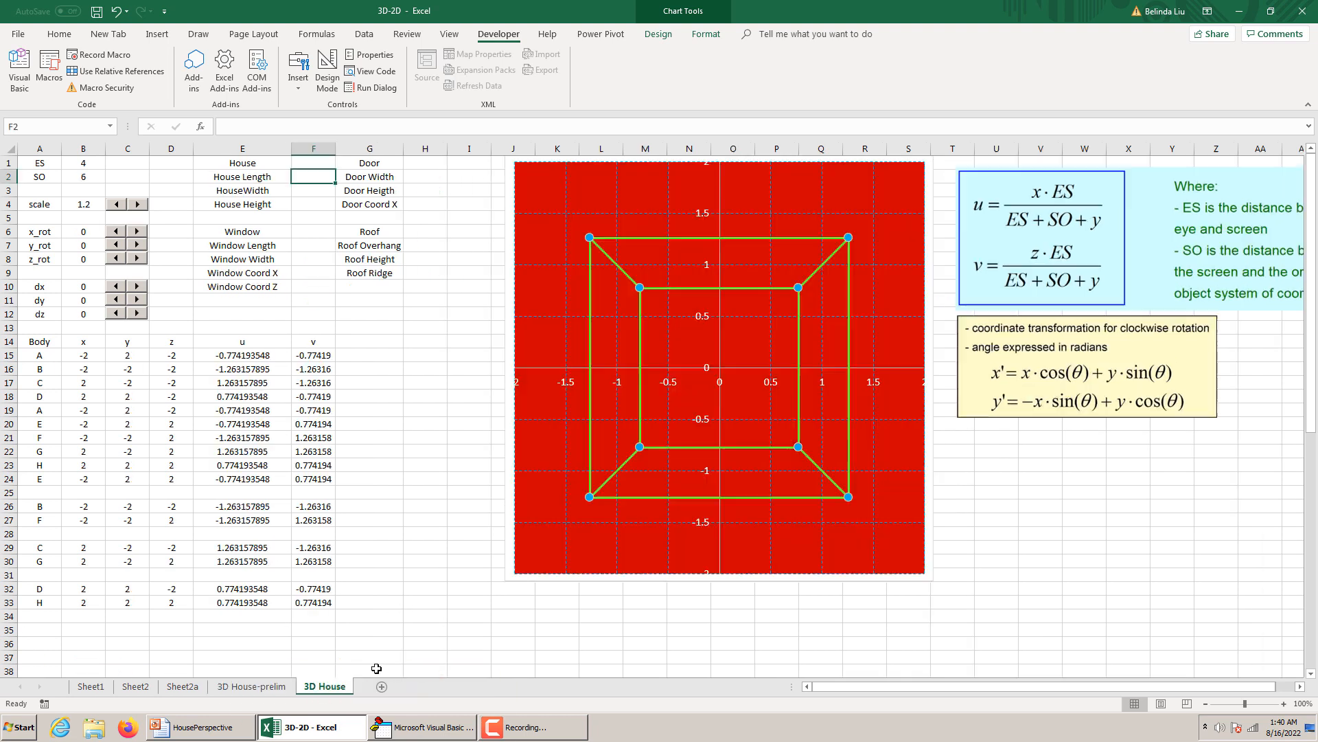
left_click(532, 189)
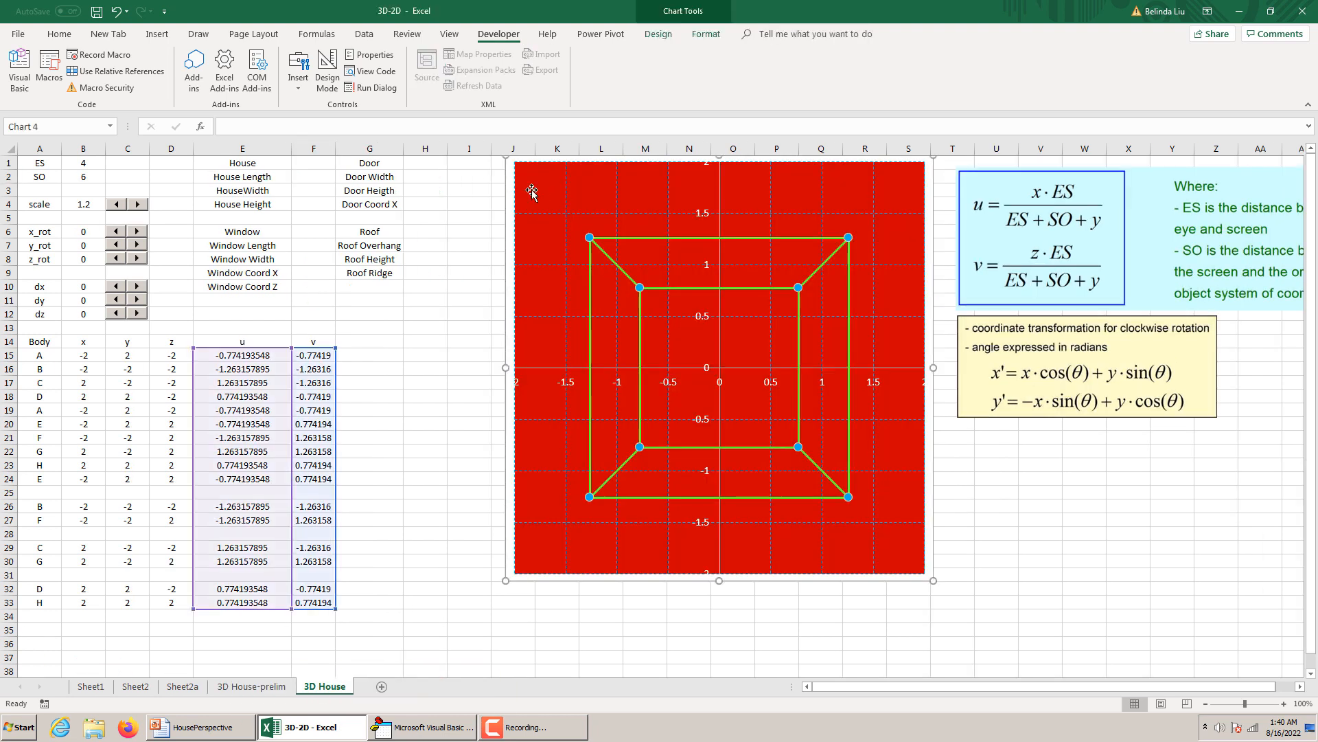
key("Delete")
left_click(605, 194)
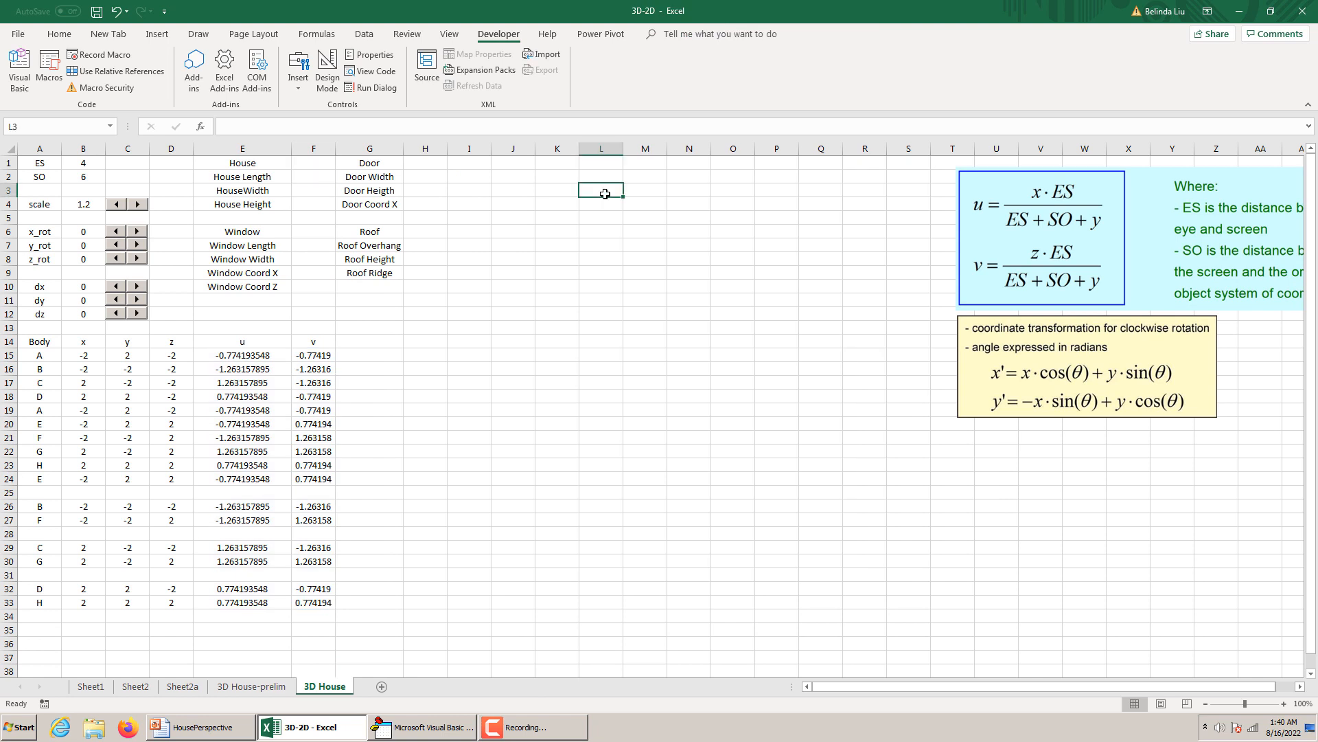
left_click(515, 162)
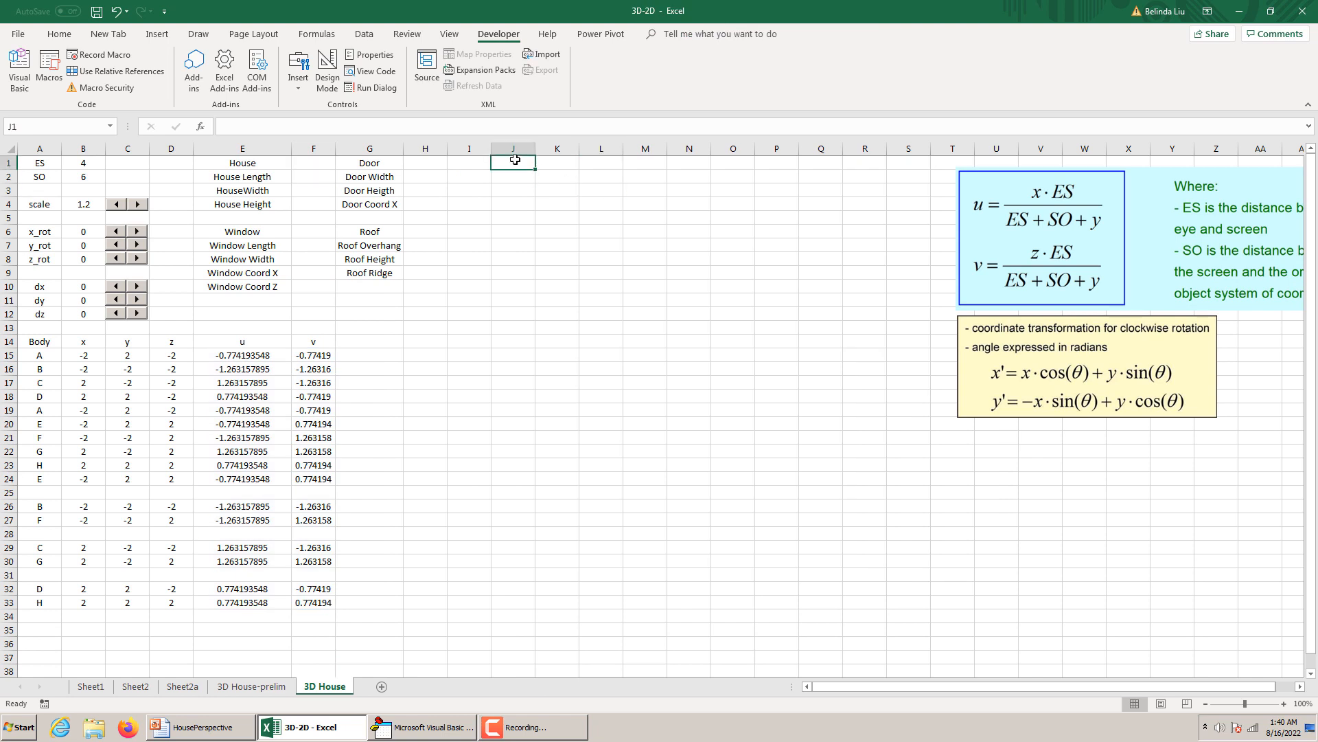
key("ctrl+v")
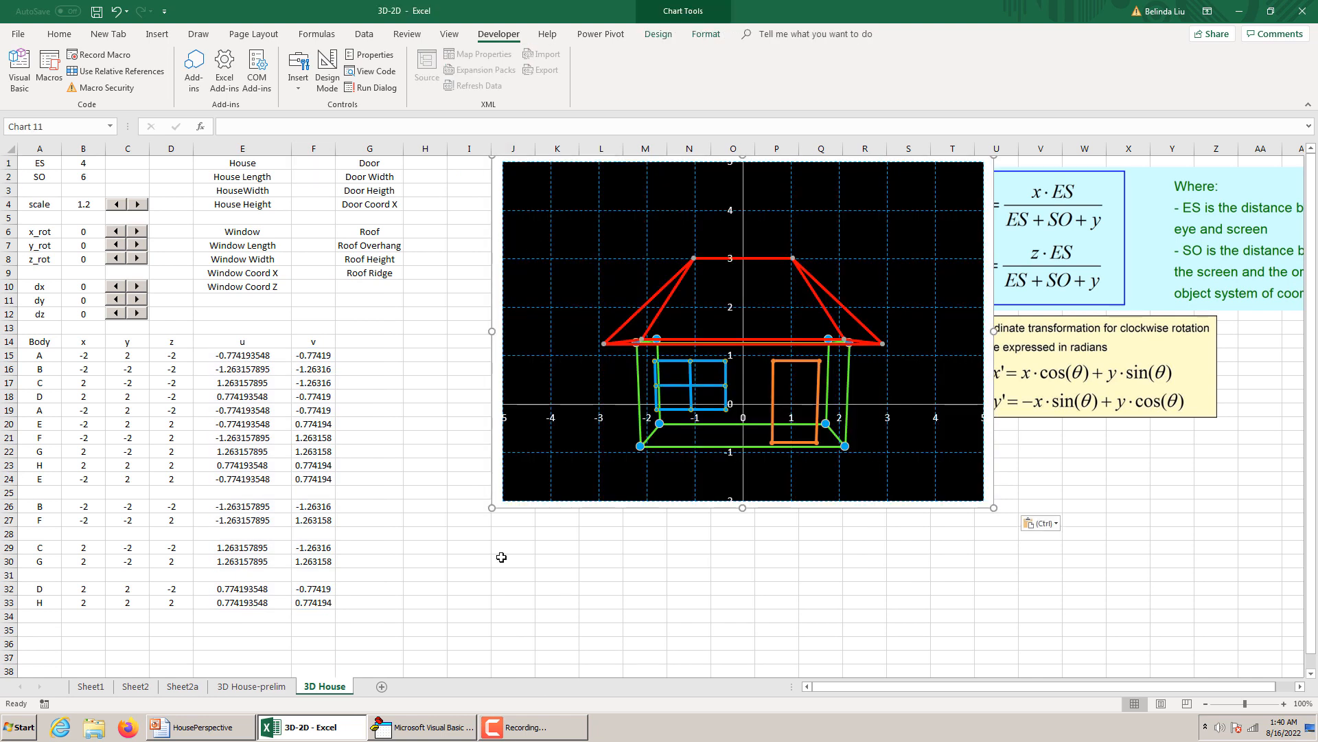
Delete the 3D House-prelim sheet permanently and dismiss the formula reference warning.
left_click(261, 687)
right_click(262, 690)
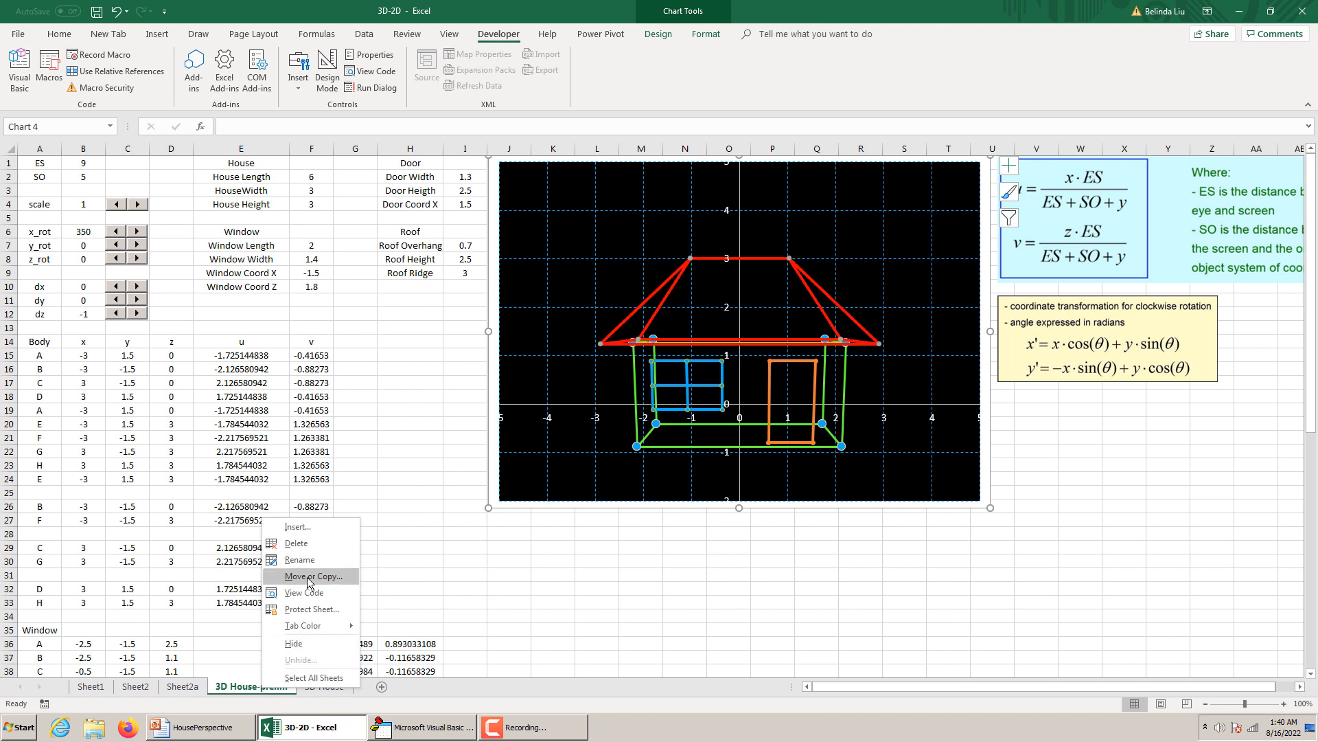
left_click(296, 543)
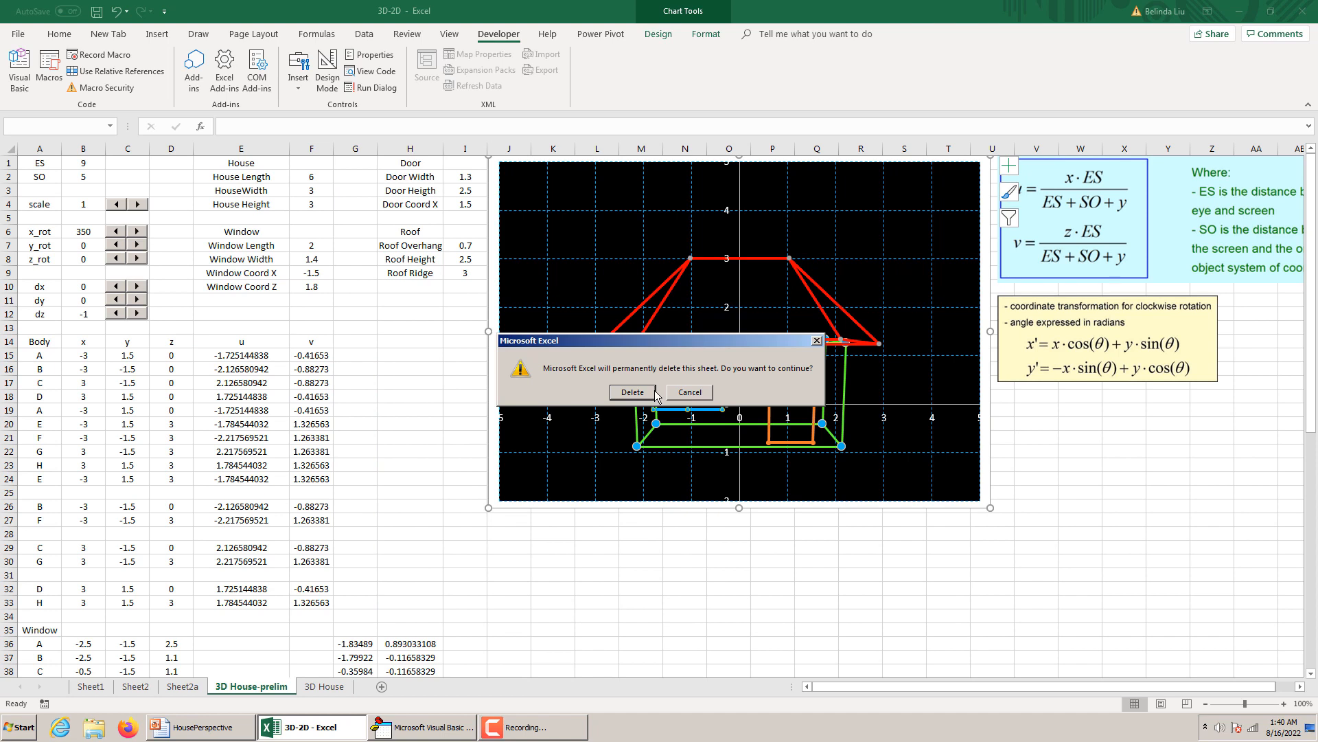
left_click(632, 392)
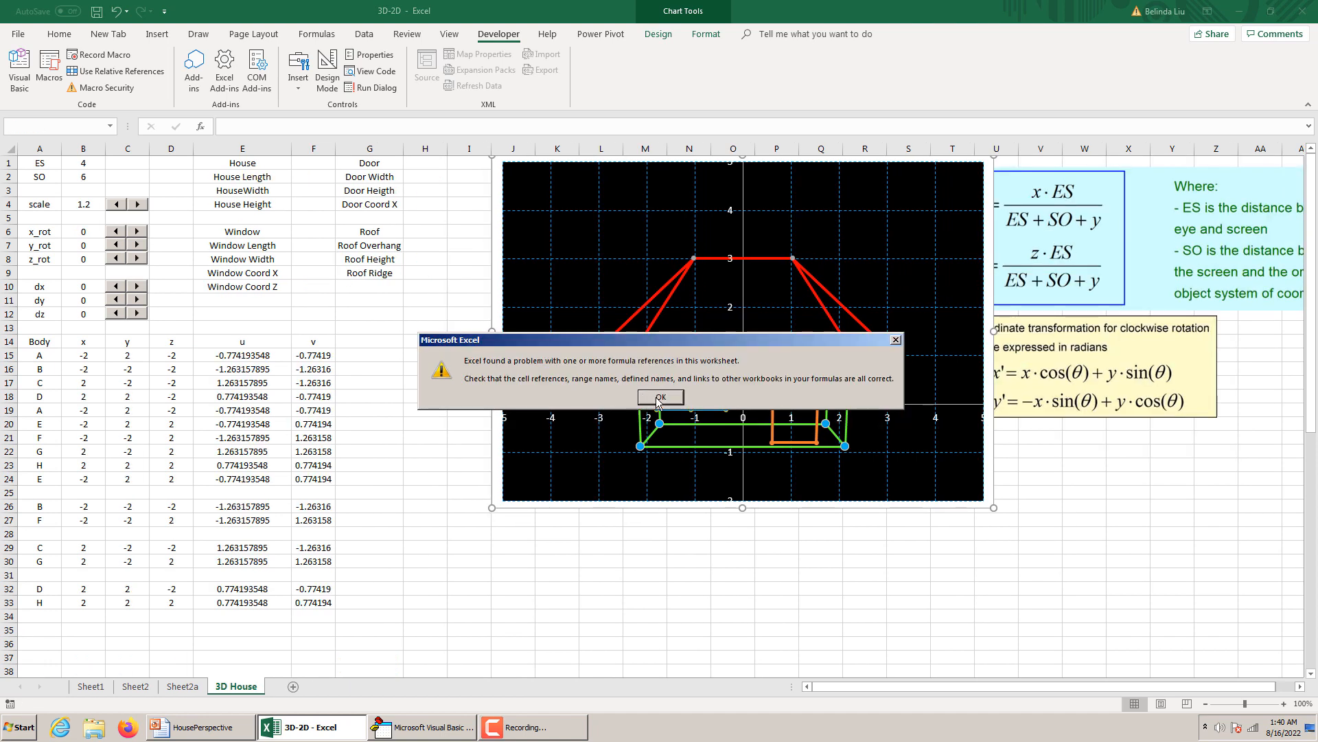
left_click(659, 397)
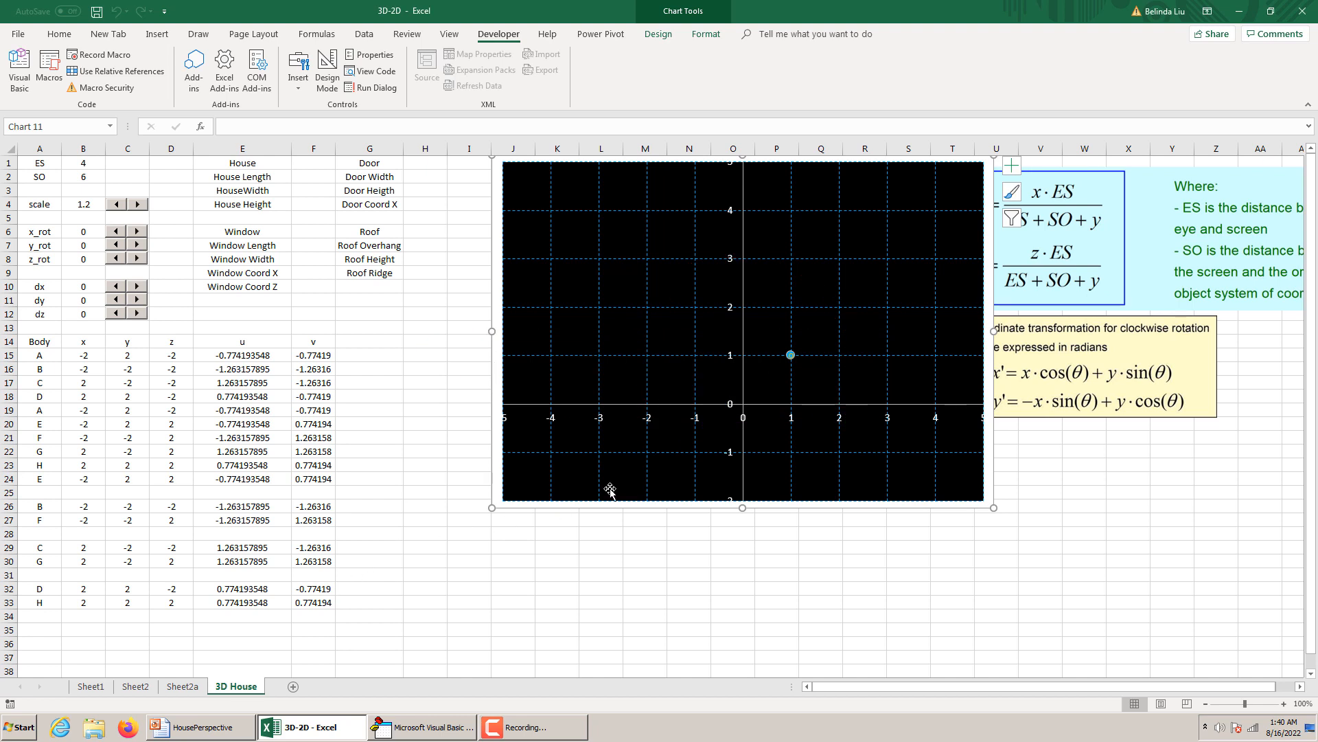
Assign the name HL to cell F2 beside House Length.
left_click(309, 177)
left_click(41, 127)
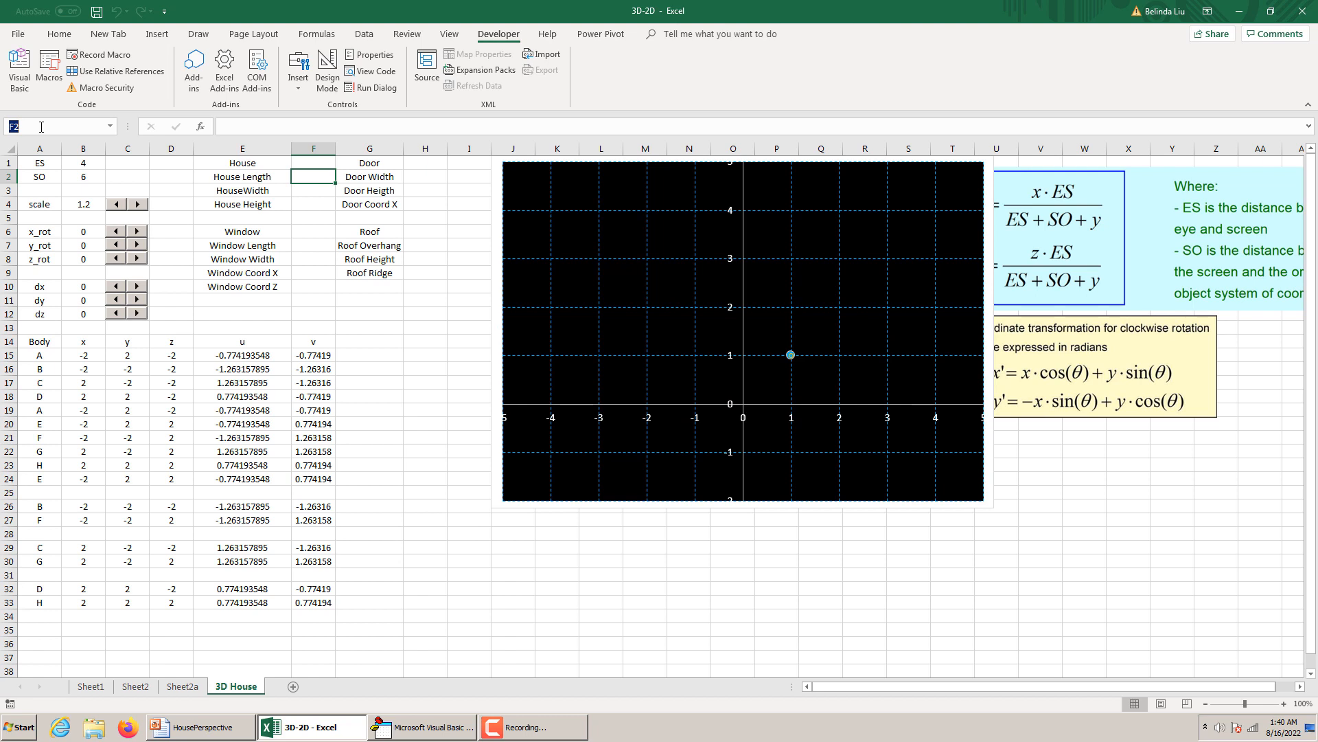
type("HL")
key("Return")
Clear the x, y and z coordinate values of the Body table in cells B15:D34.
left_click(36, 126)
left_click_drag(92, 355, 179, 611)
key("Delete")
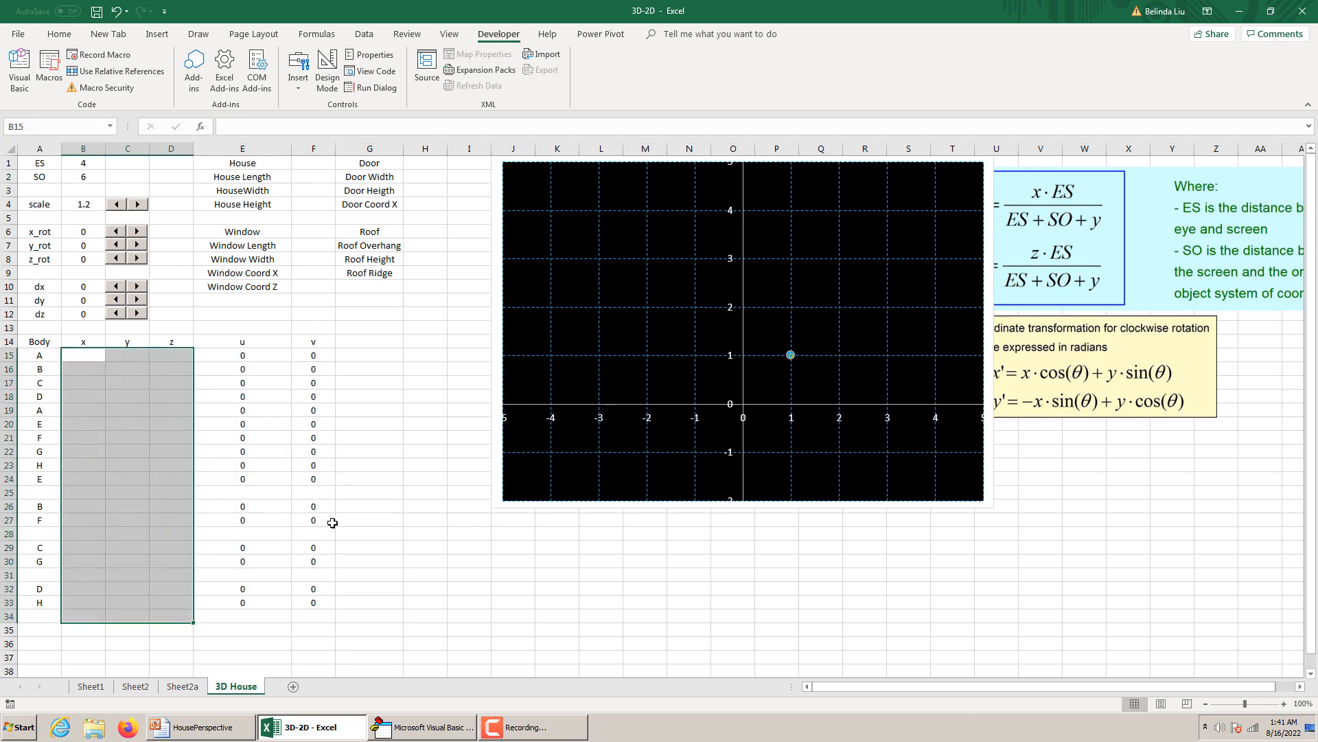
left_click(307, 177)
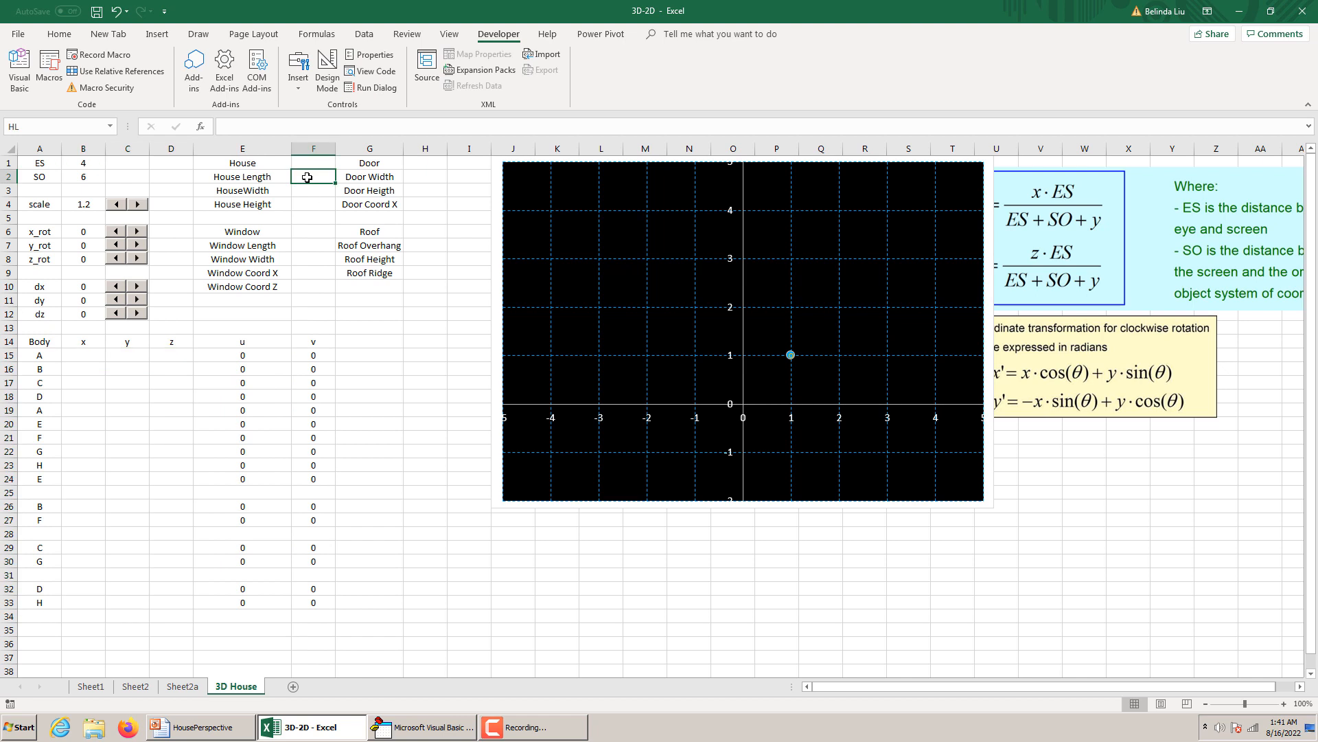
left_click(302, 191)
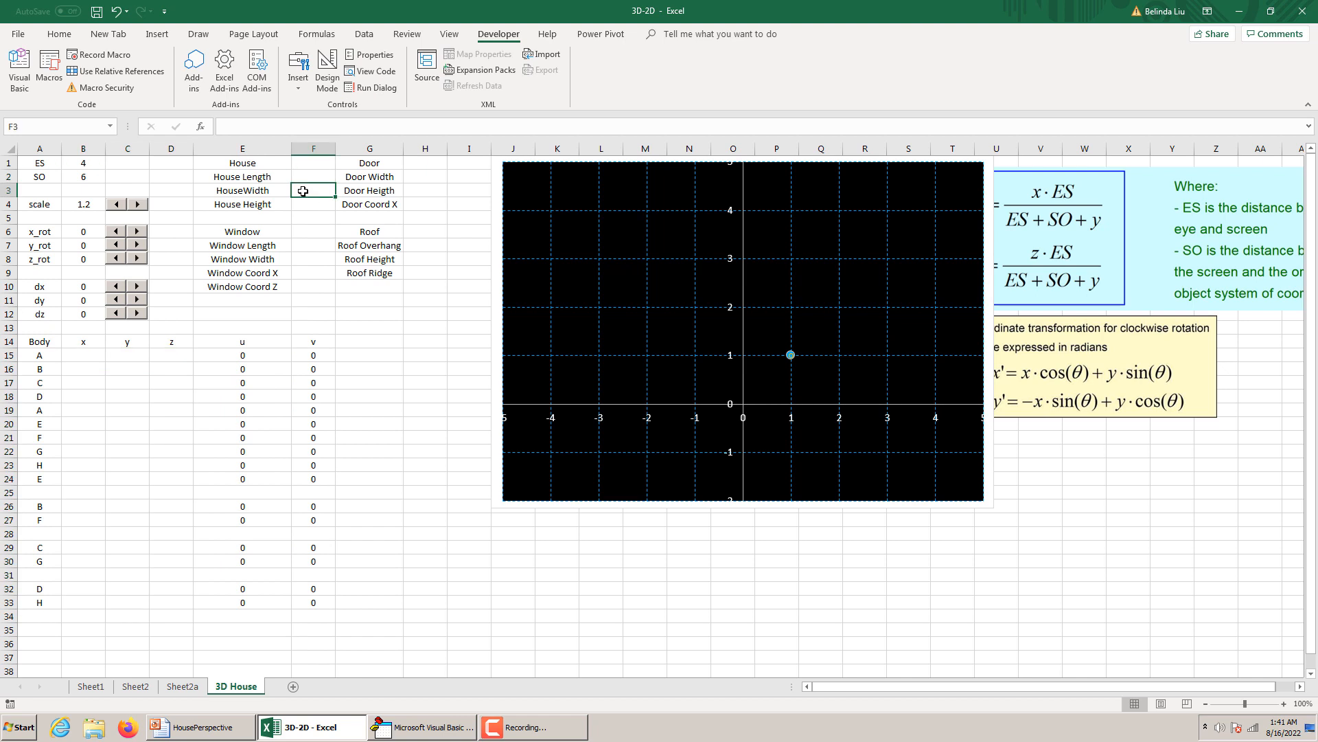
type("HW")
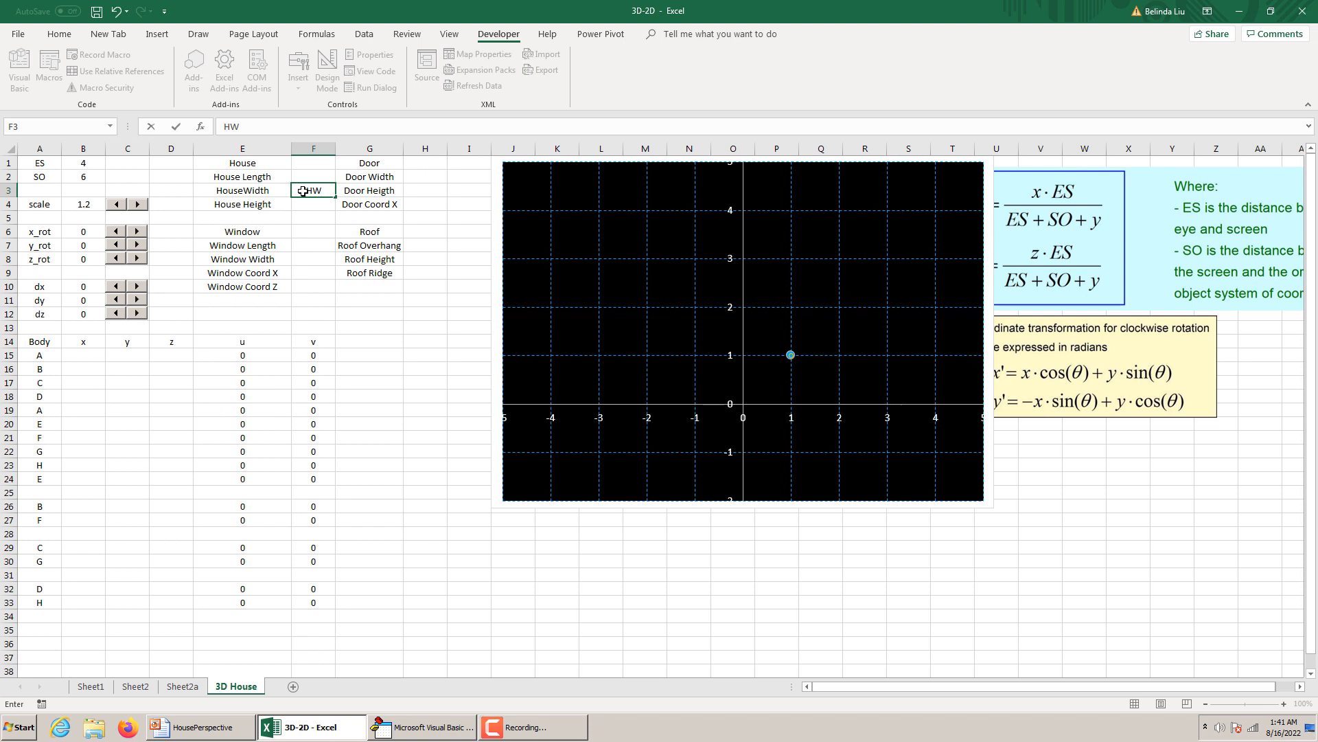
key("BackSpace")
key("BackSpace")
key("Escape")
left_click(314, 177)
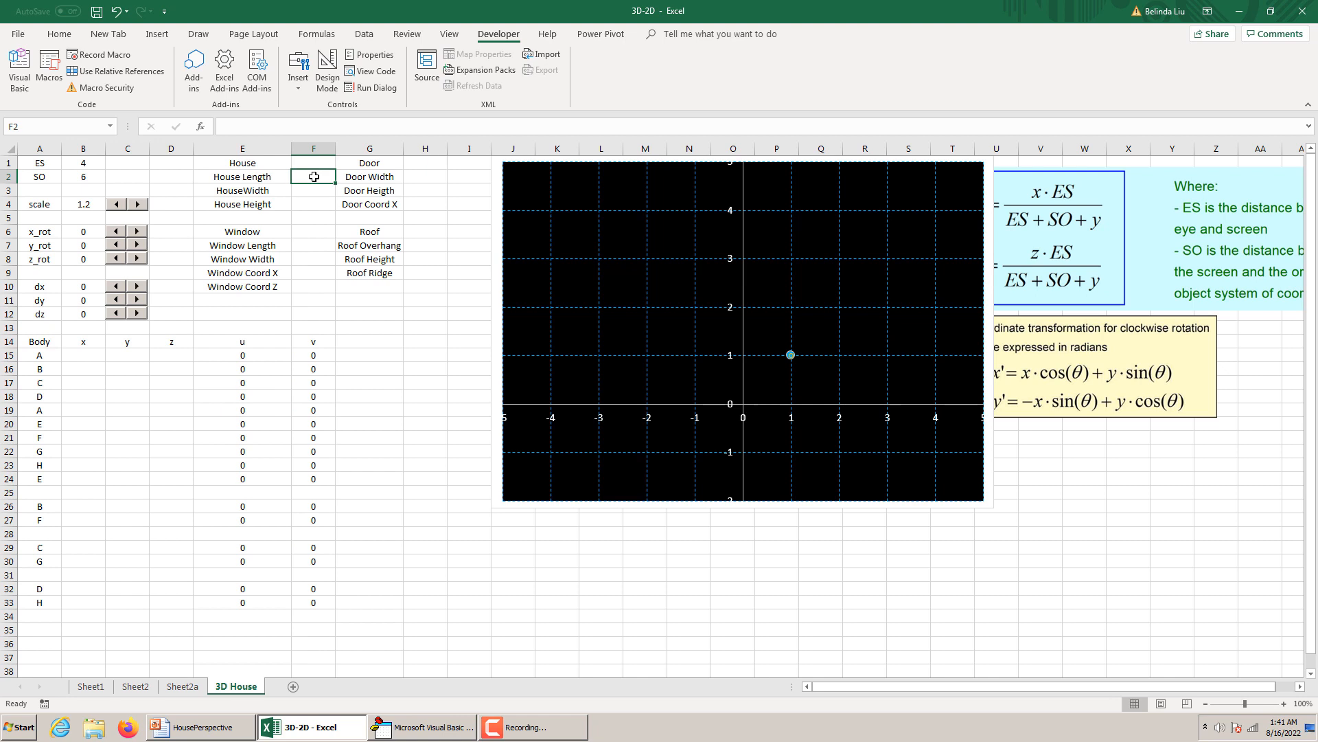
Assign the name HW to cell F3 beside HouseWidth and check the names of the house dimension cells.
left_click(315, 191)
left_click(41, 127)
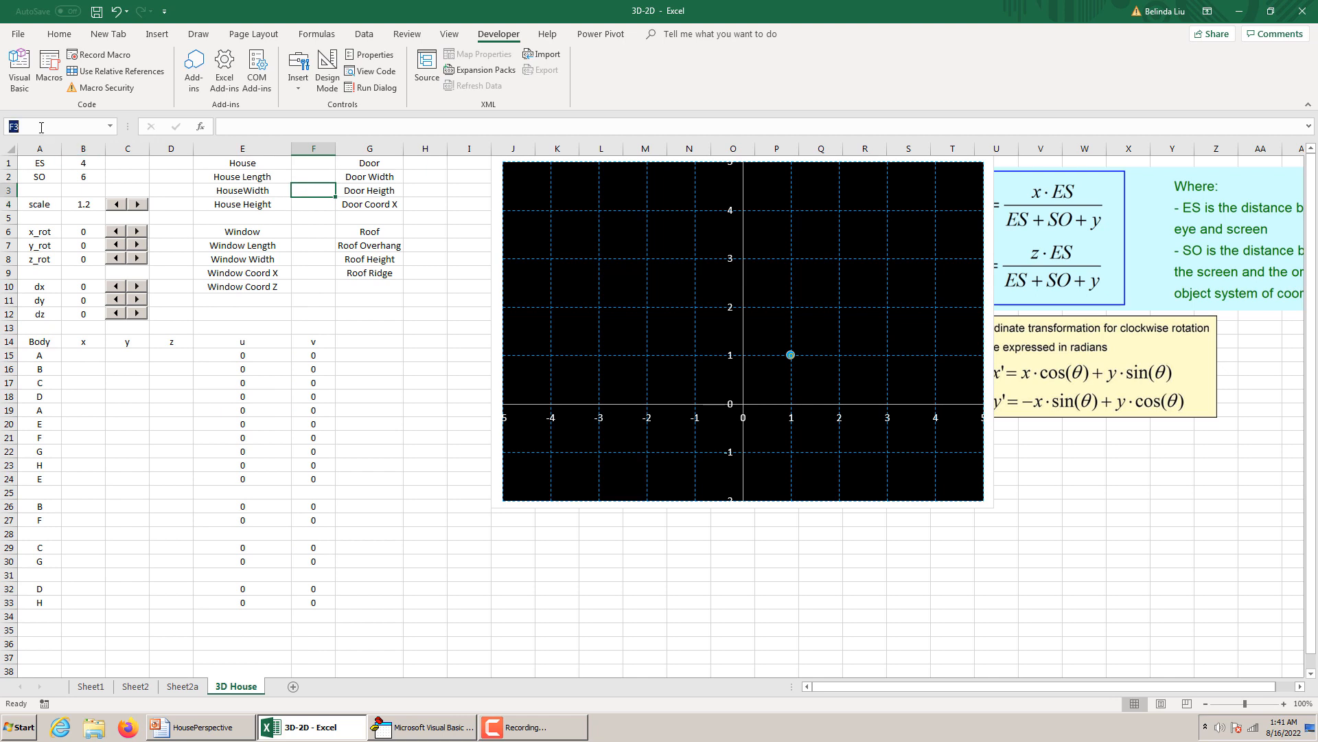
type("HW")
key("Return")
left_click(314, 204)
left_click(303, 190)
left_click(314, 178)
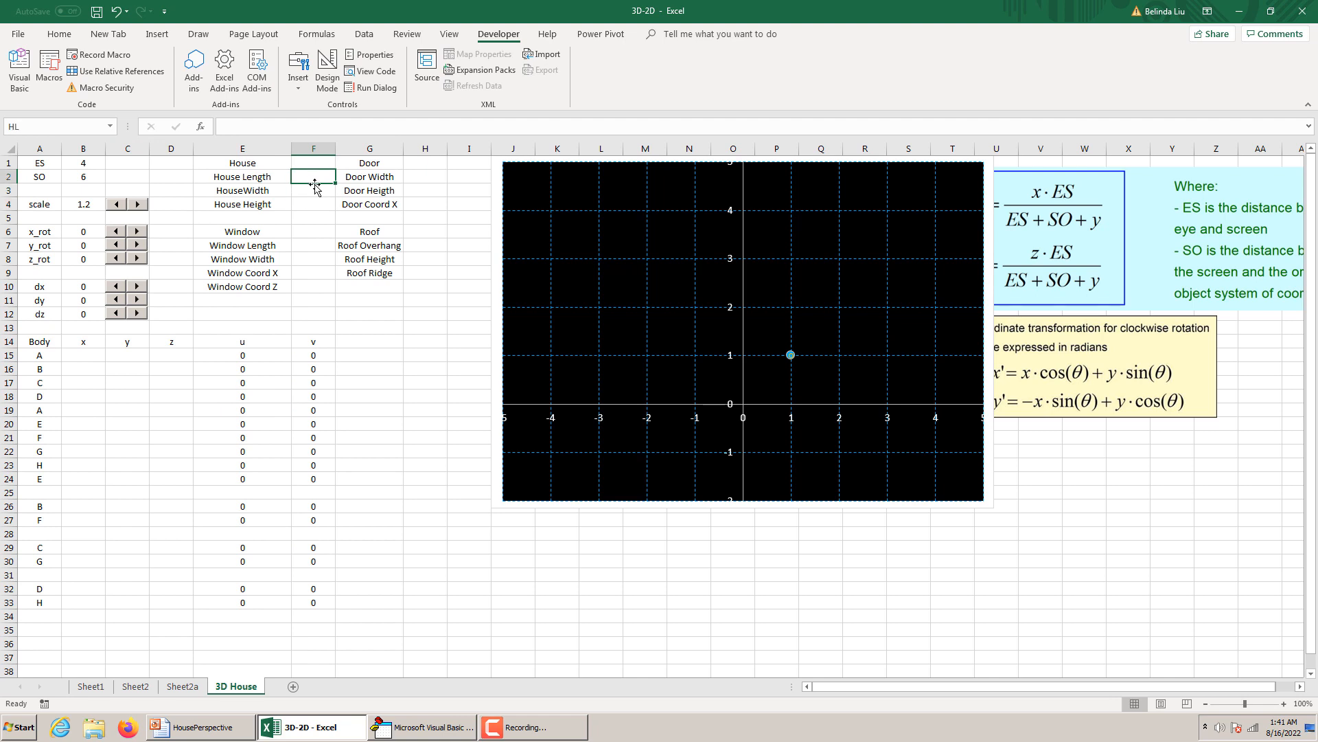
left_click(315, 192)
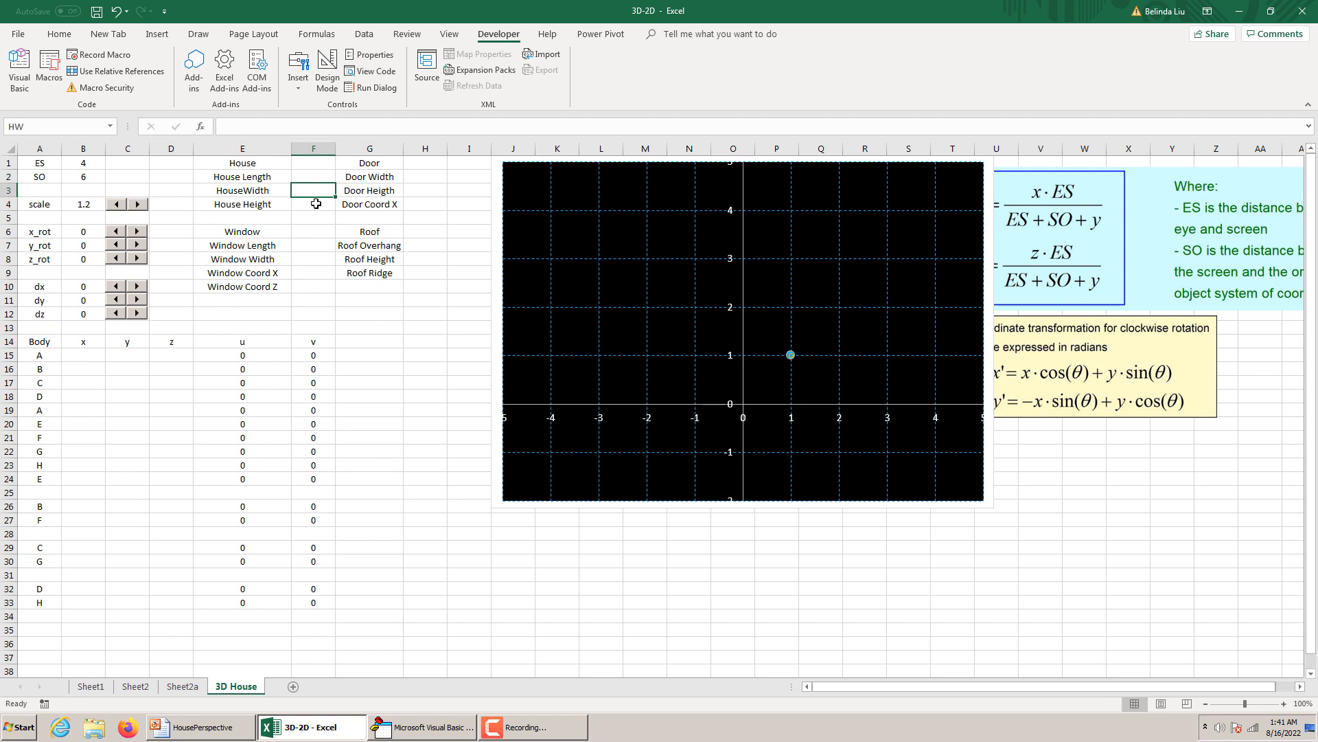
Assign the name HH to cell F4 beside House Height.
left_click(314, 204)
left_click(27, 129)
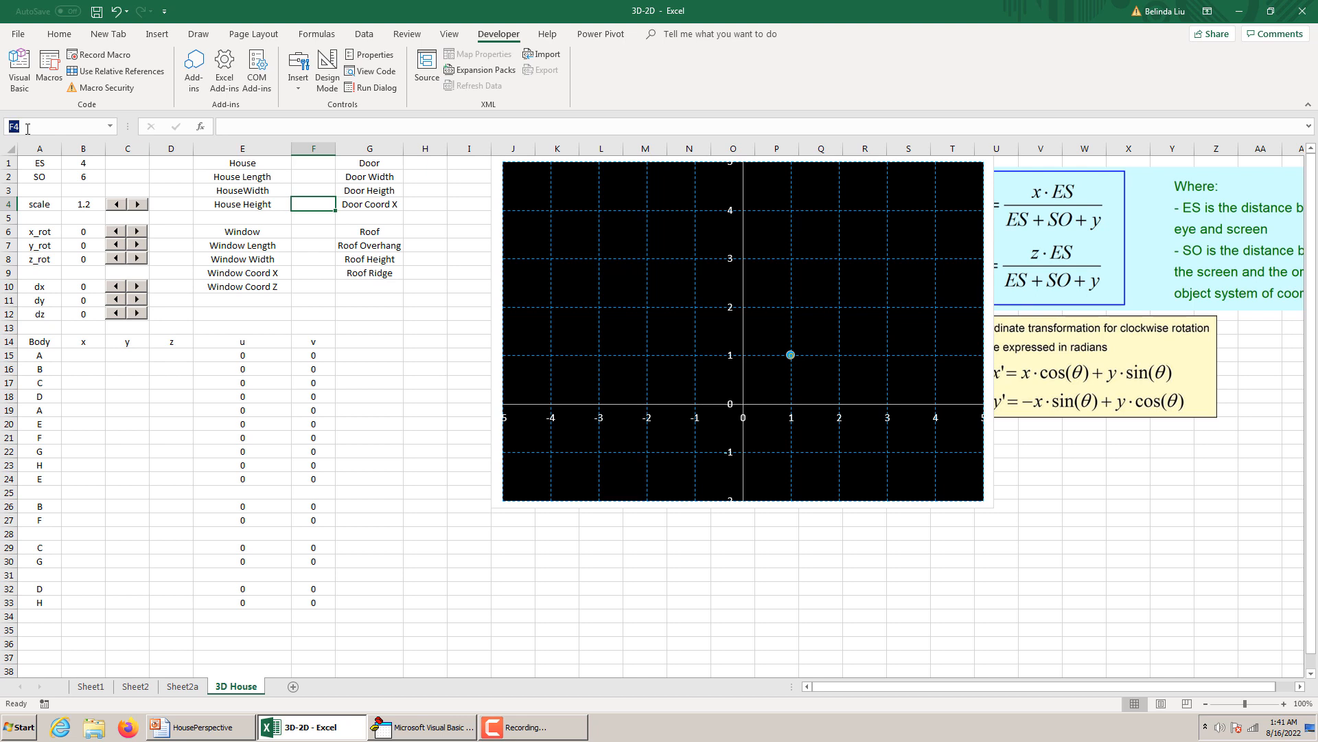
type("HH")
Change the label in cell E7 to Window Height.
left_click(324, 247)
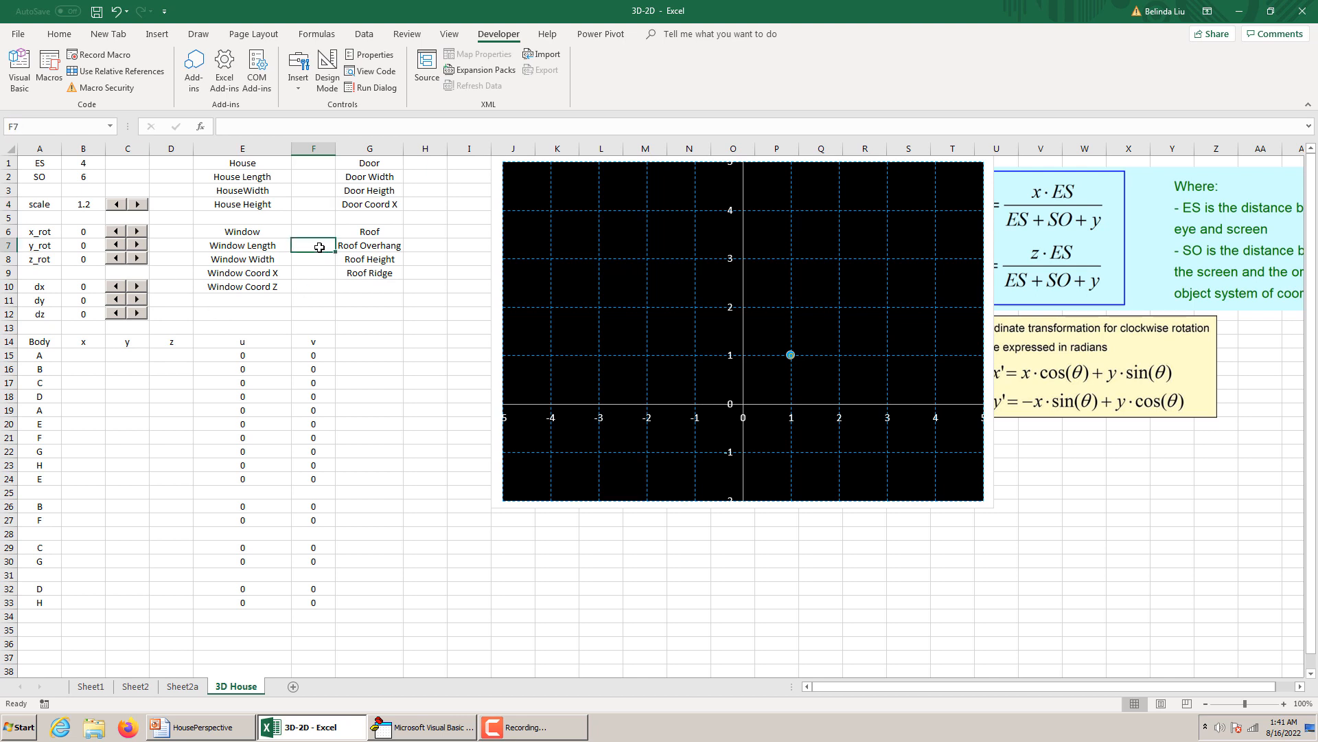
left_click(268, 250)
double_click(274, 245)
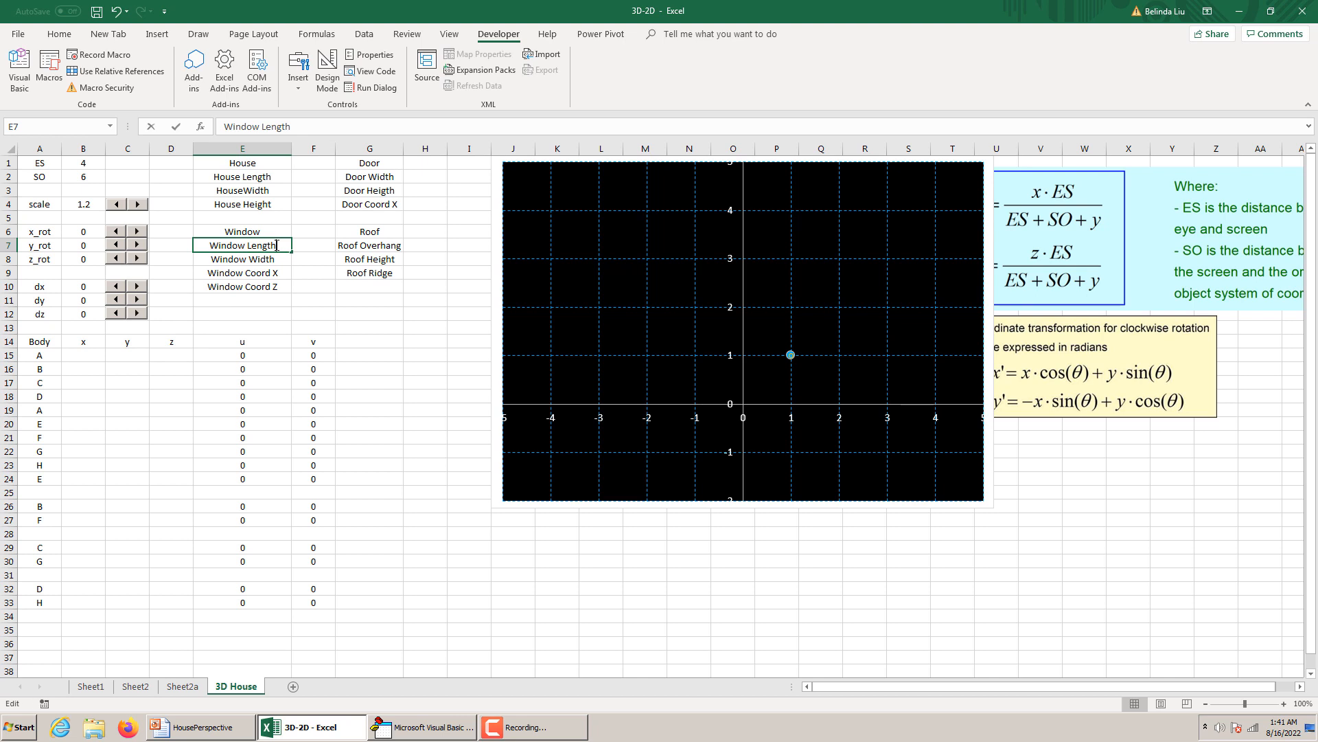
left_click_drag(276, 245, 248, 250)
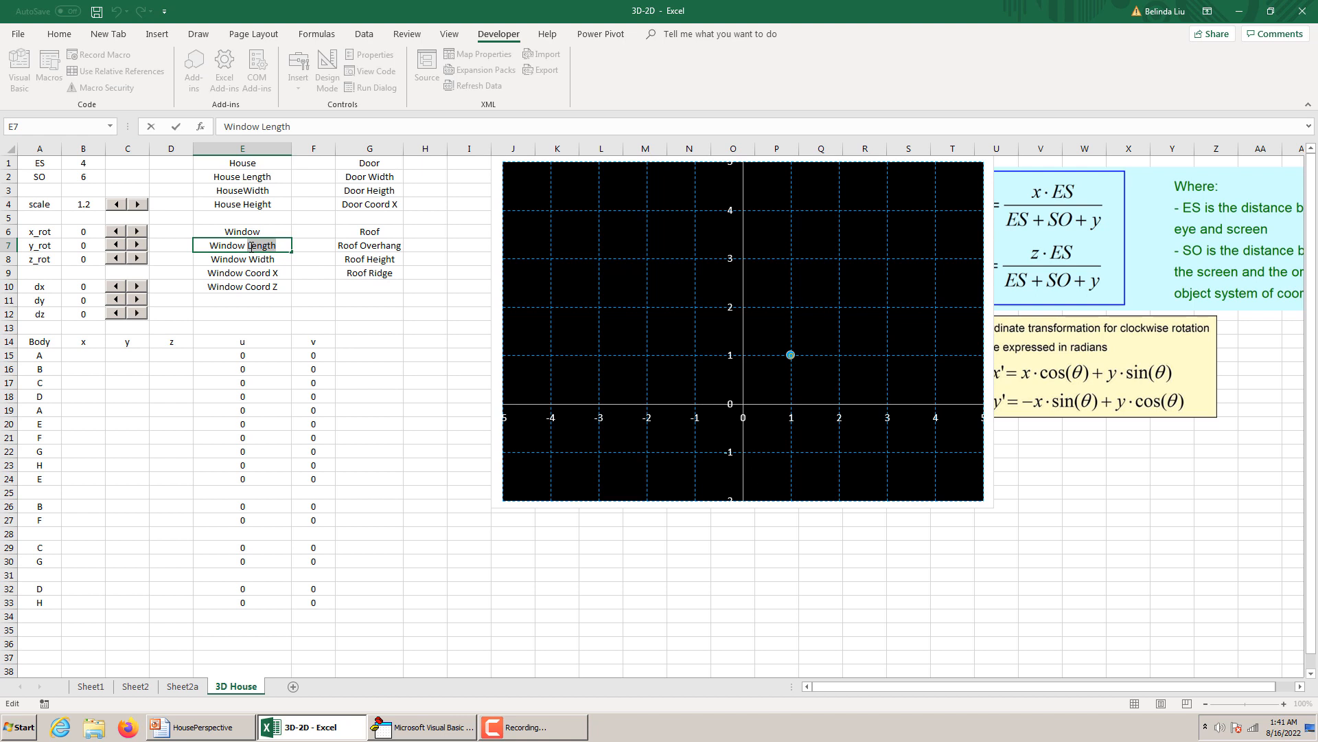
type("Height")
Check the window and door labels against the dimension diagram in the HousePerspective presentation in PowerPoint, returning to the Excel sheet.
double_click(280, 259)
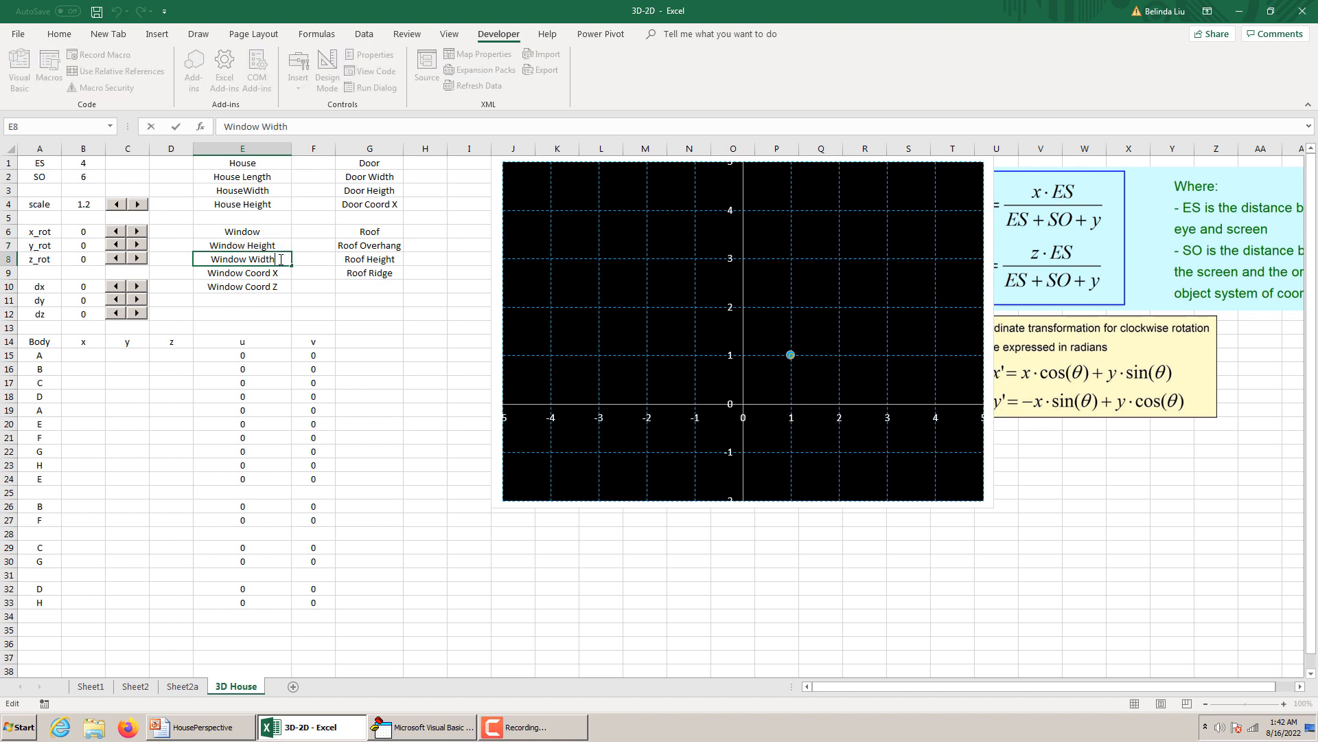
left_click(270, 272)
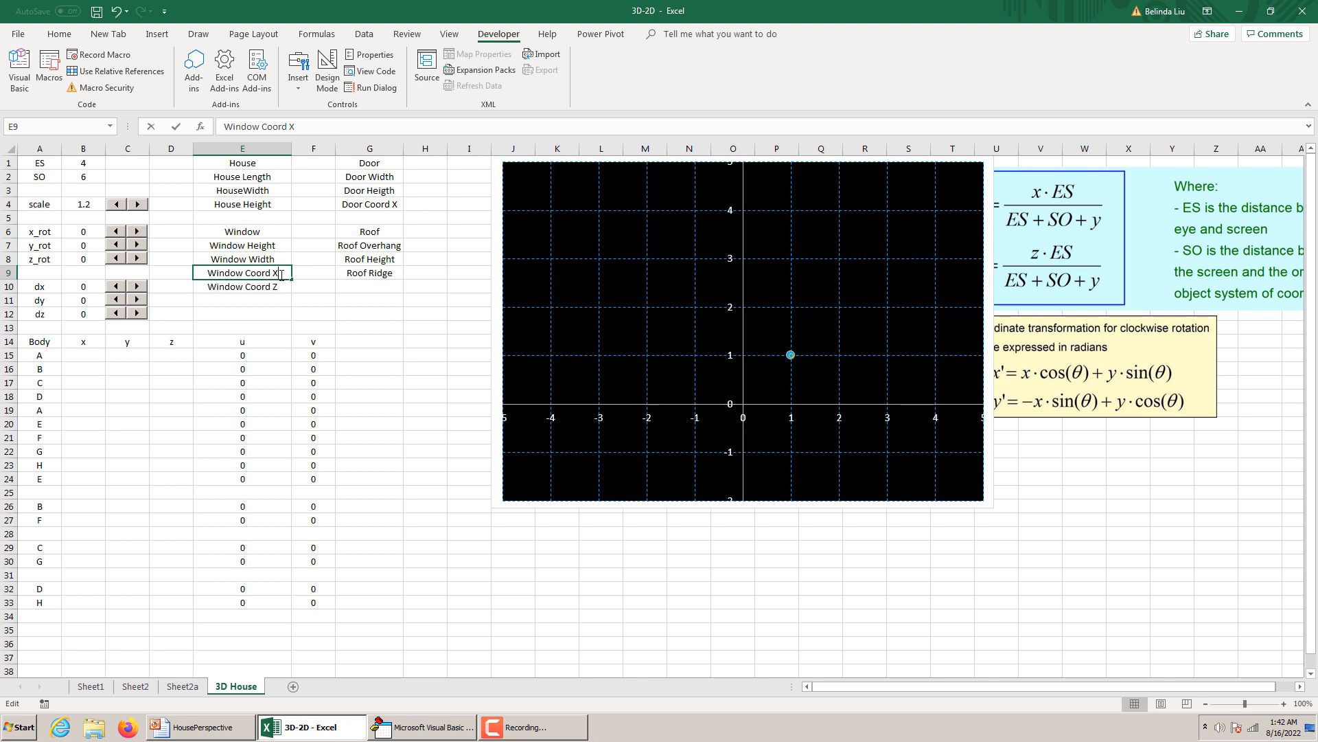
double_click(269, 273)
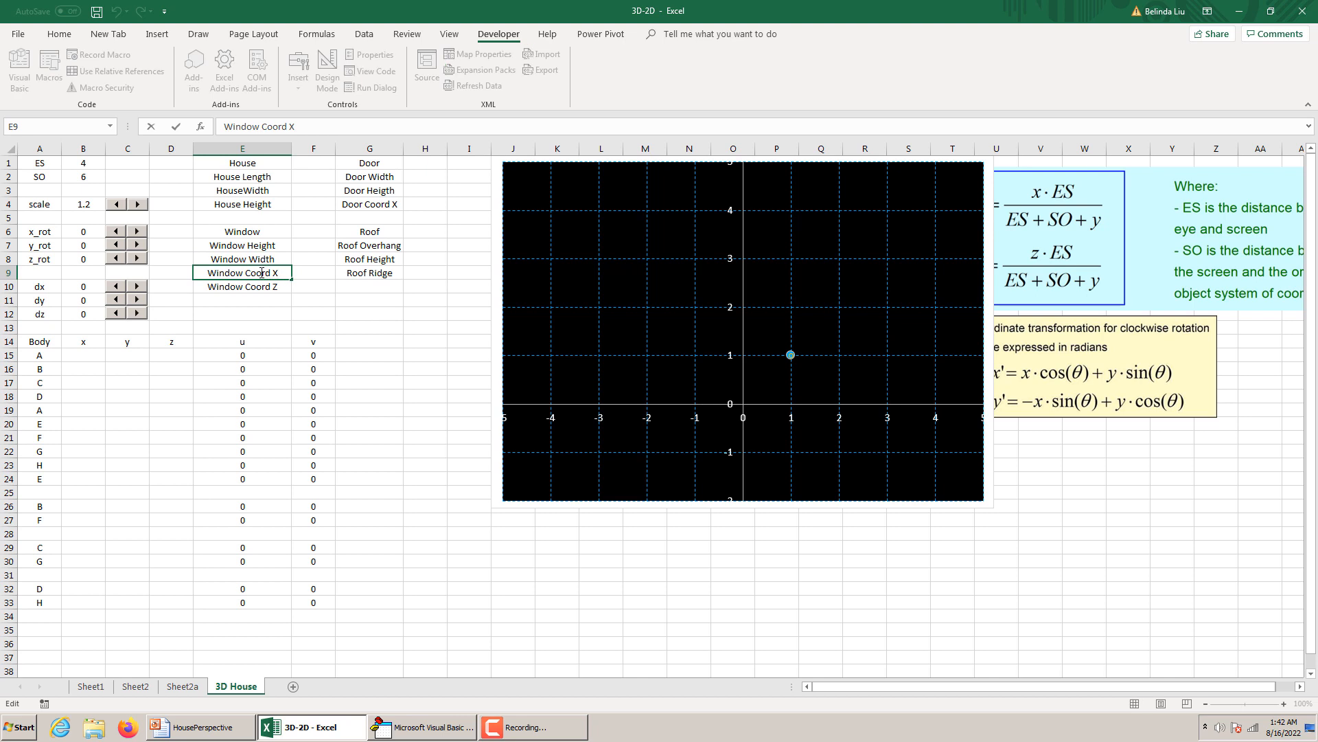
left_click_drag(270, 273, 251, 272)
left_click(185, 729)
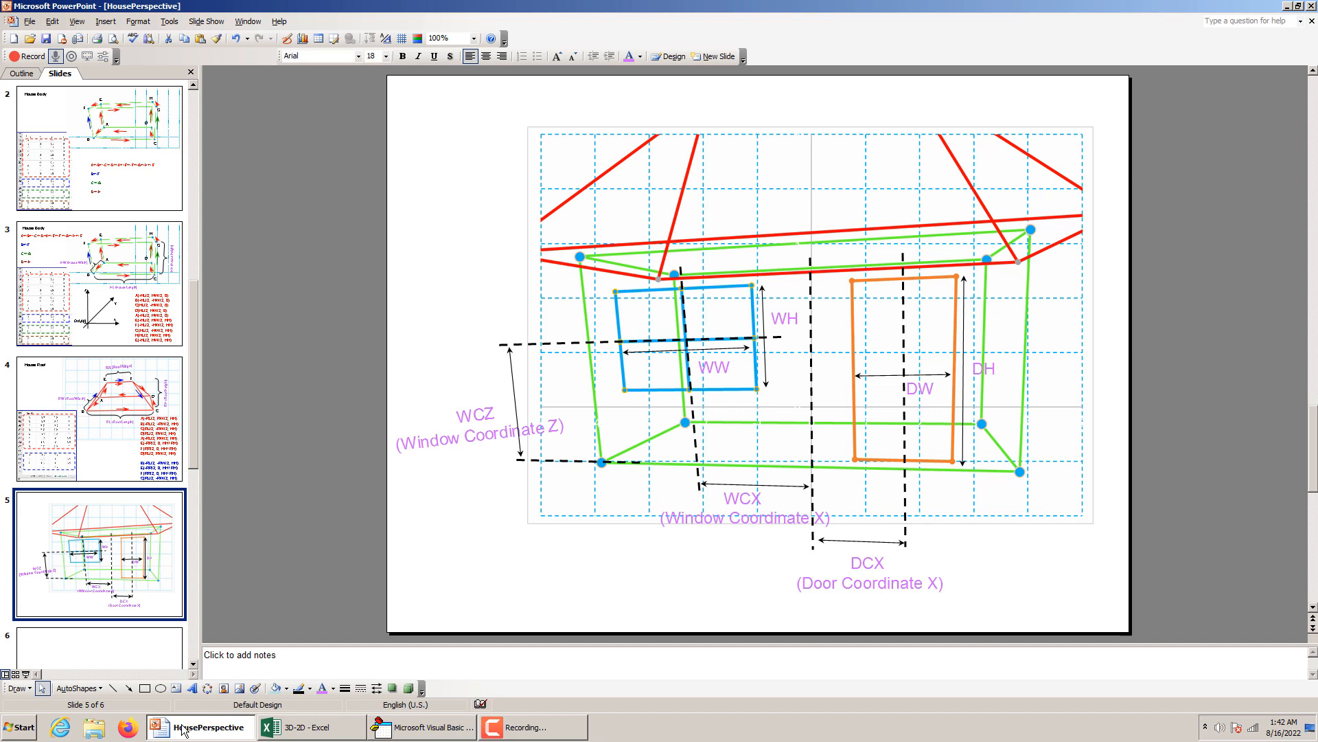
left_click(184, 730)
left_click(279, 289)
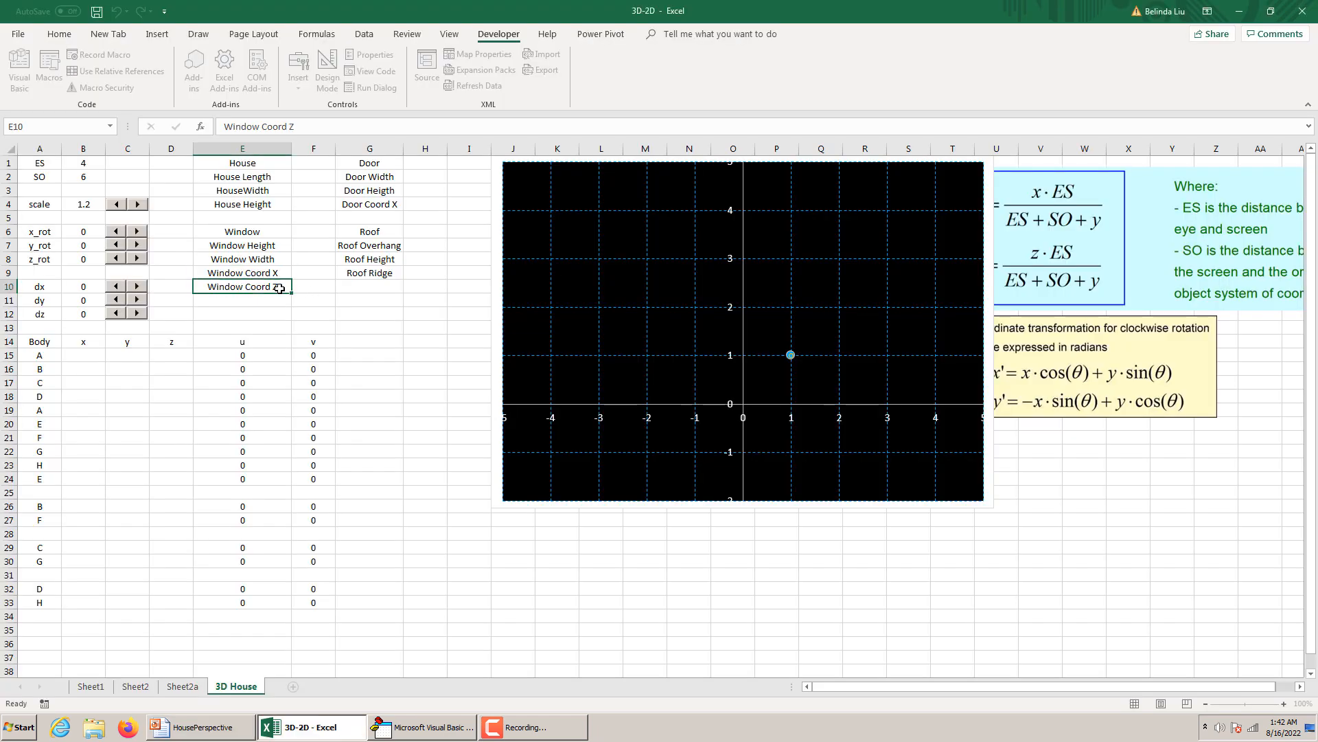
left_click(391, 176)
left_click(392, 190)
left_click(397, 204)
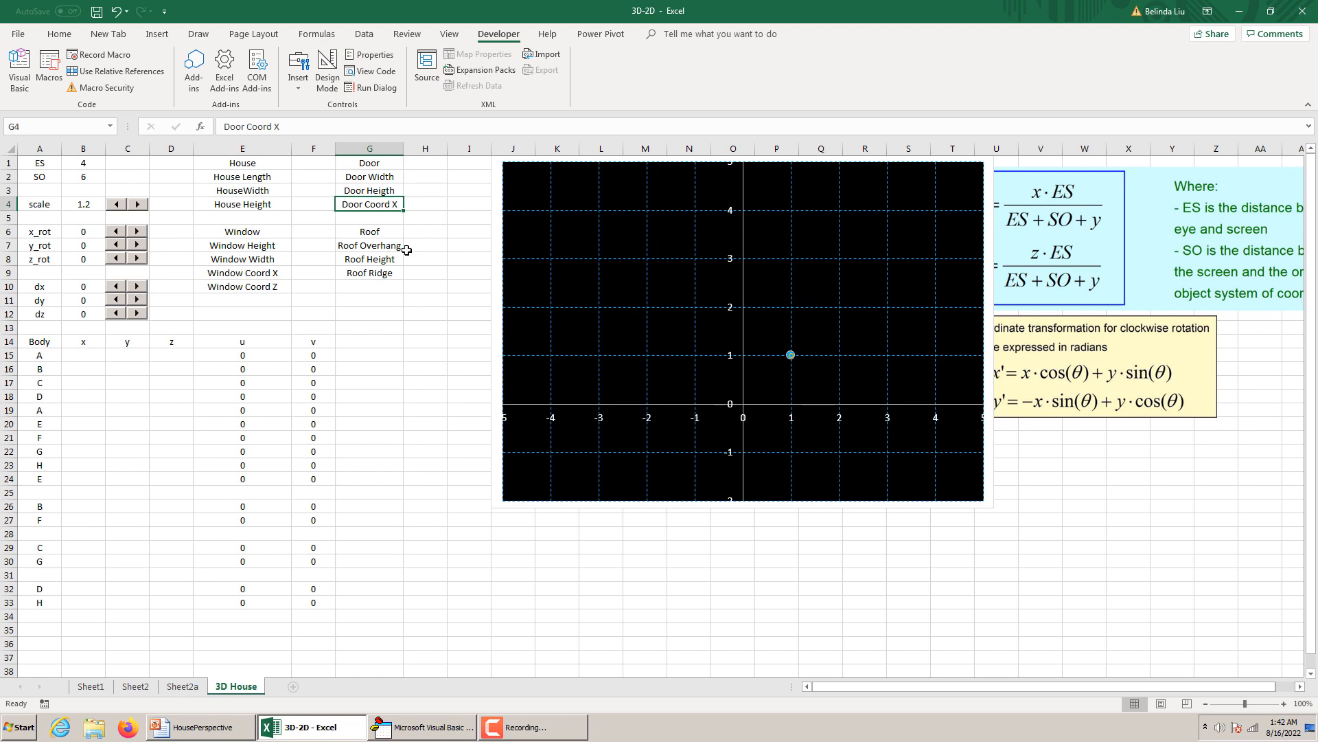
Change the label in cell G7 under Roof to Roof Width.
left_click(395, 246)
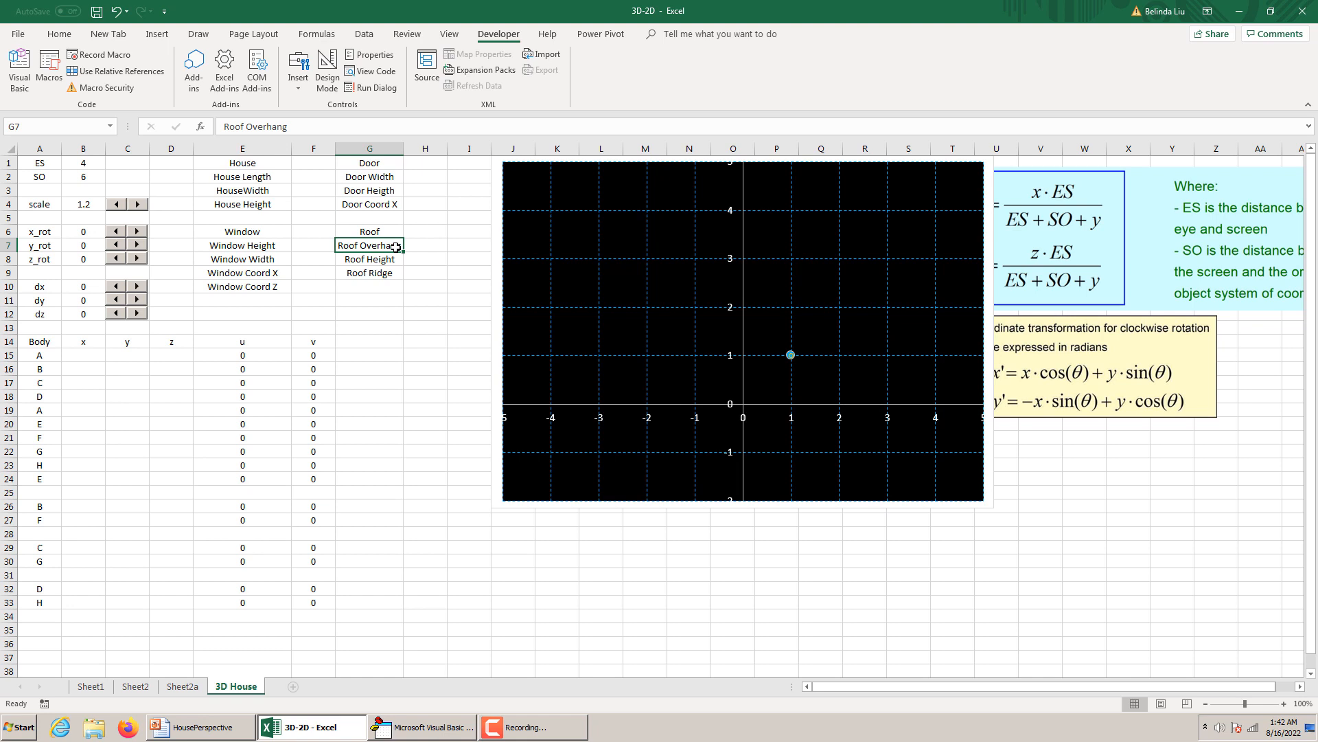
type("Ro")
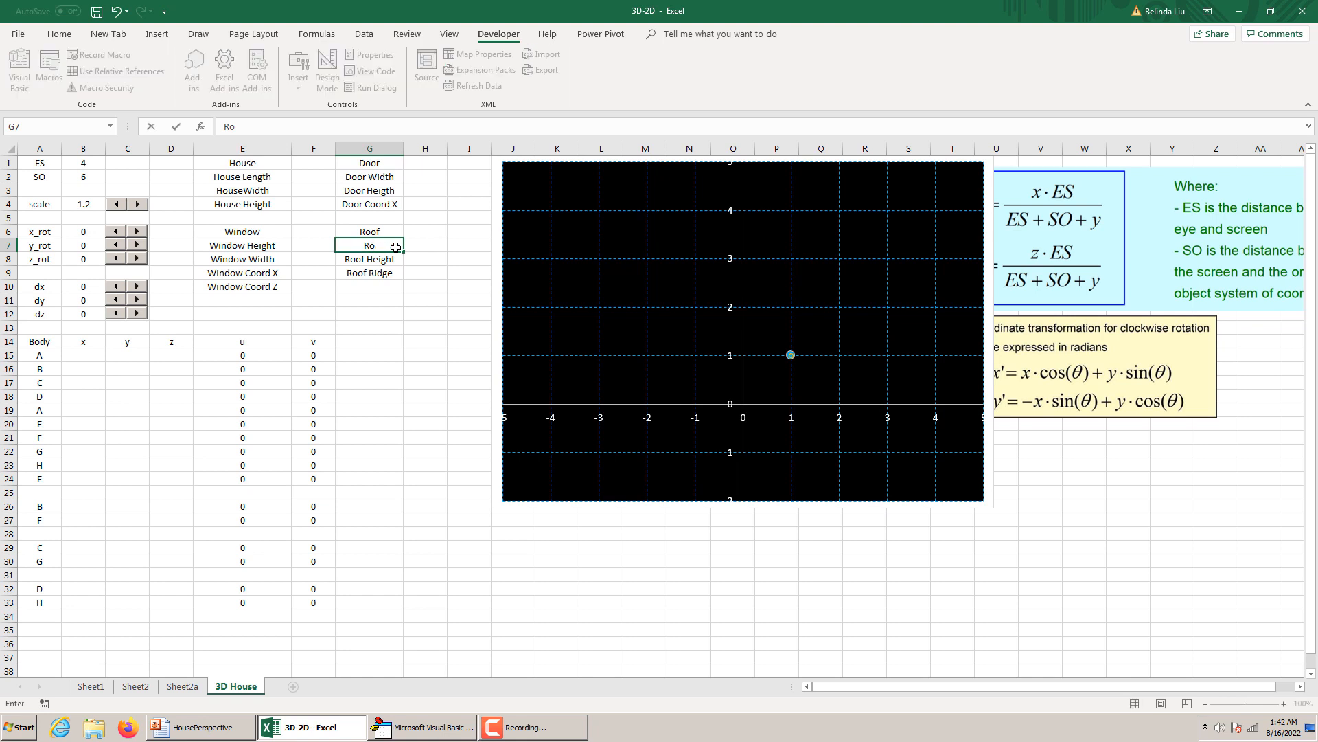
type("of Width")
left_click(395, 258)
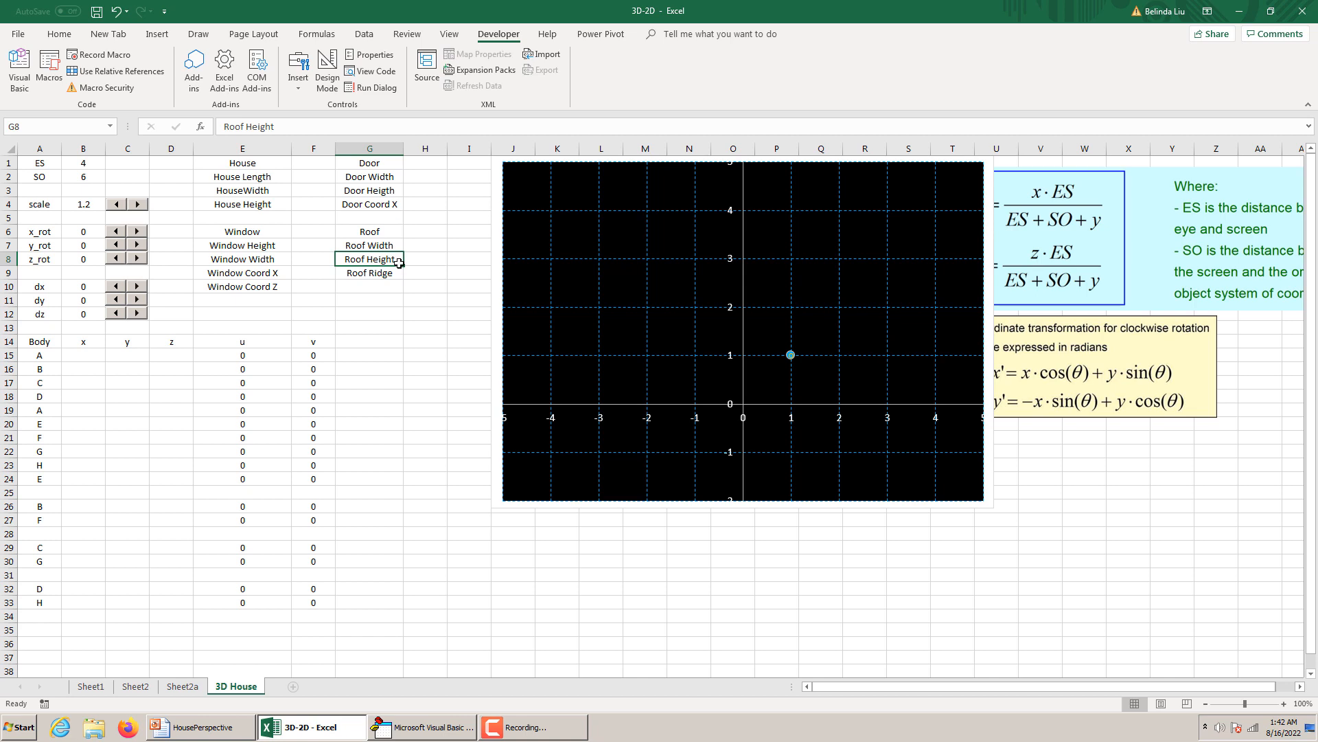
left_click(397, 273)
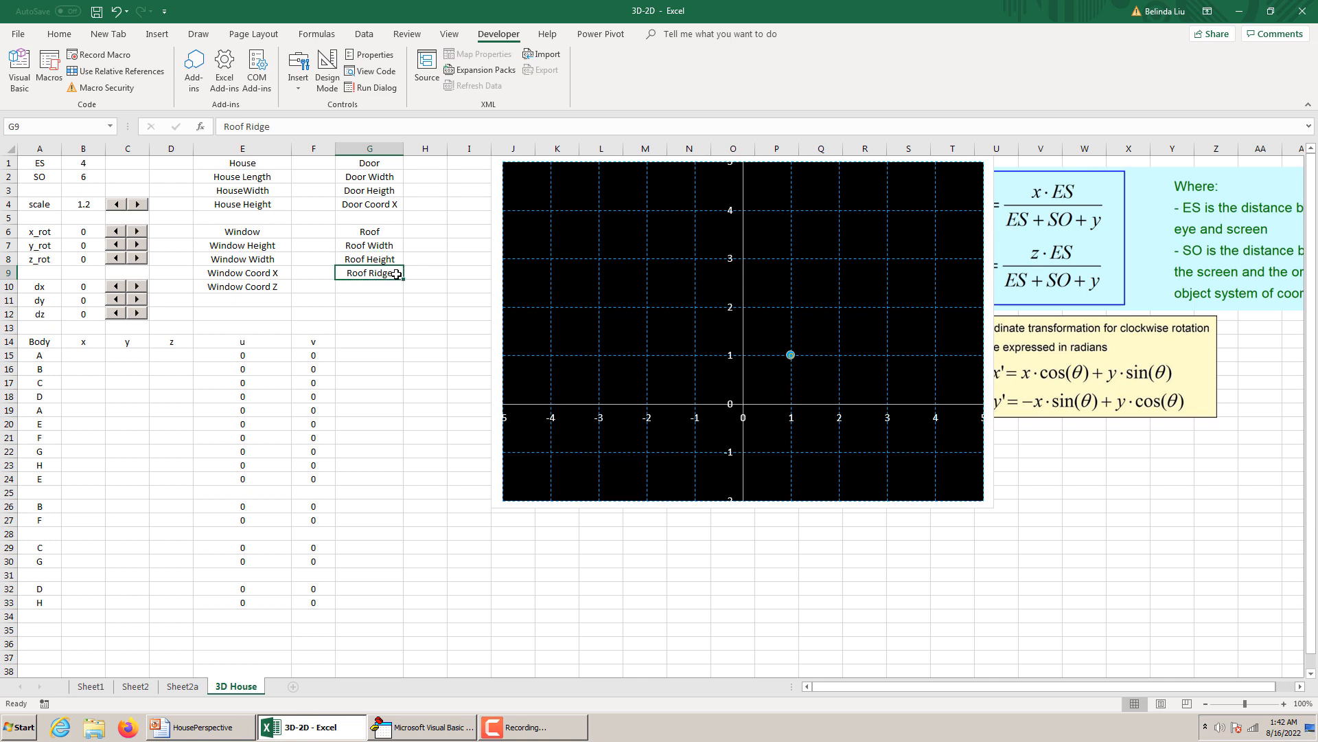
left_click(319, 177)
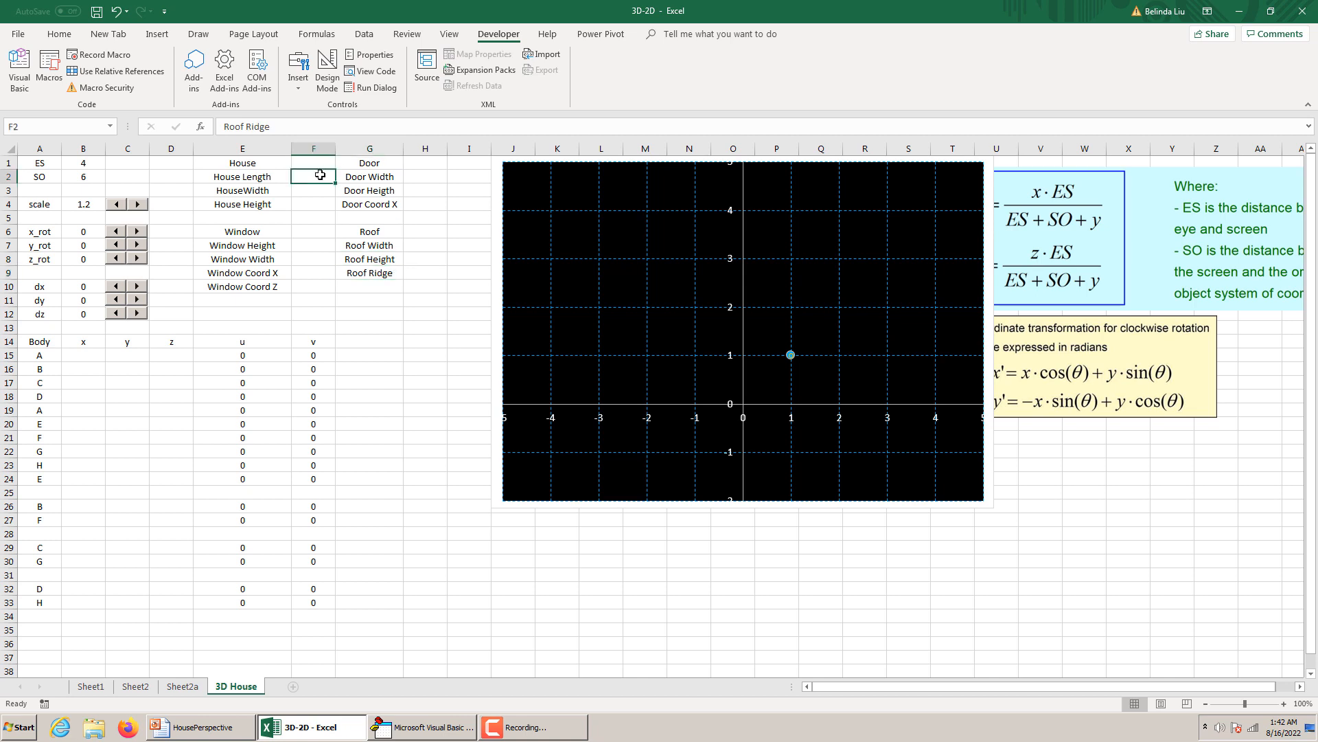
left_click(317, 190)
left_click(313, 204)
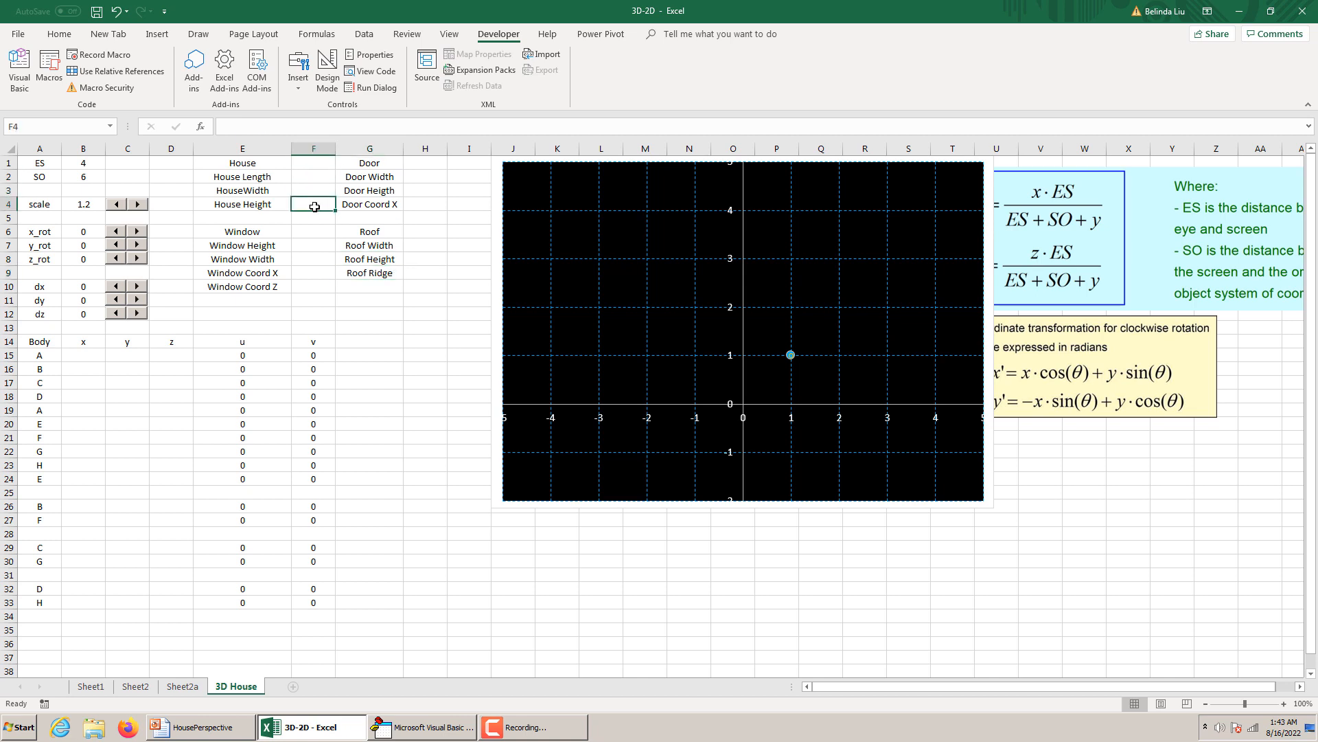
left_click(302, 246)
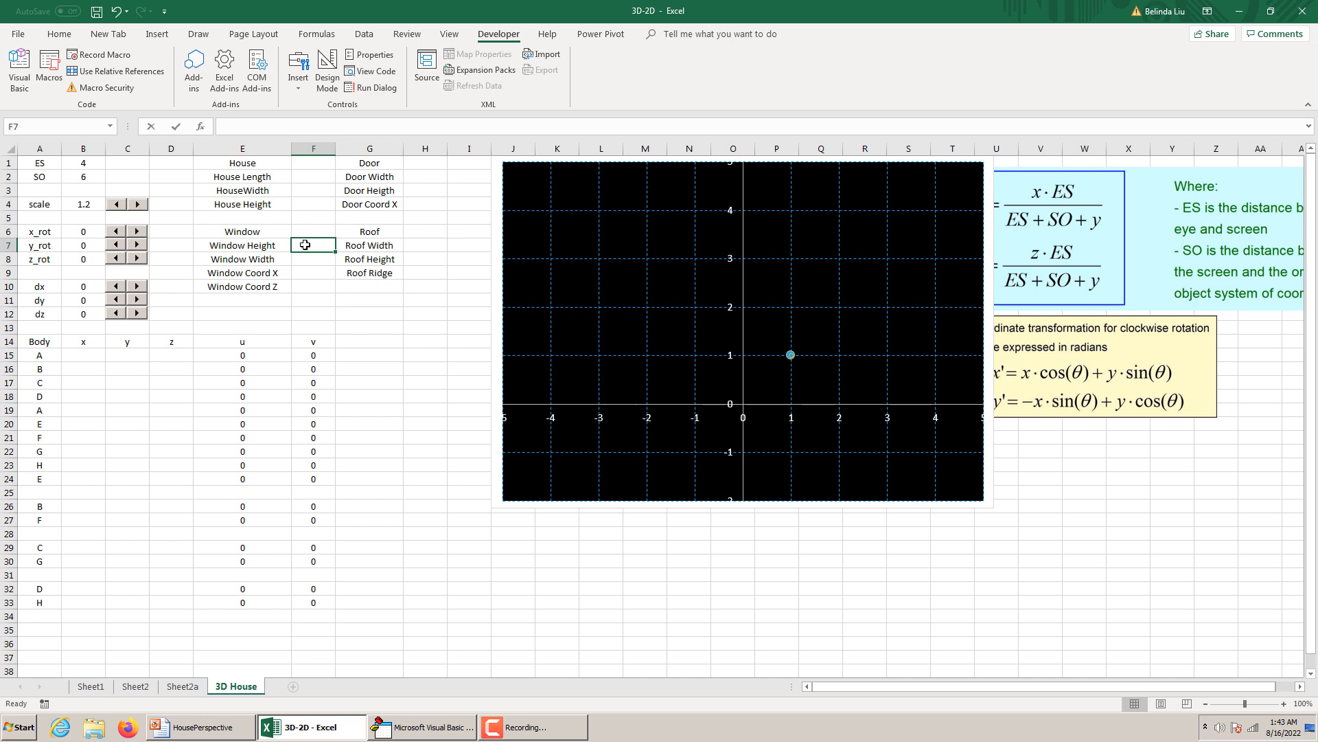
type("WH")
key("BackSpace")
key("BackSpace")
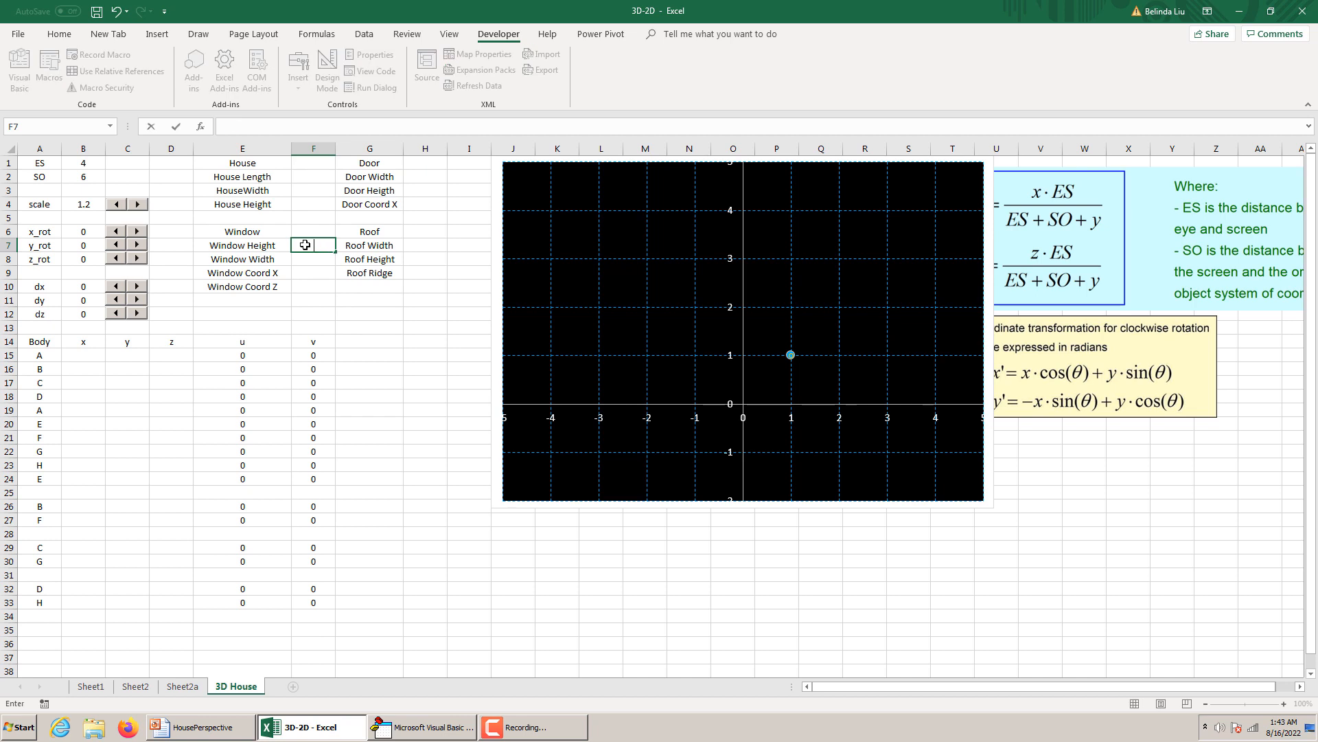
key("Escape")
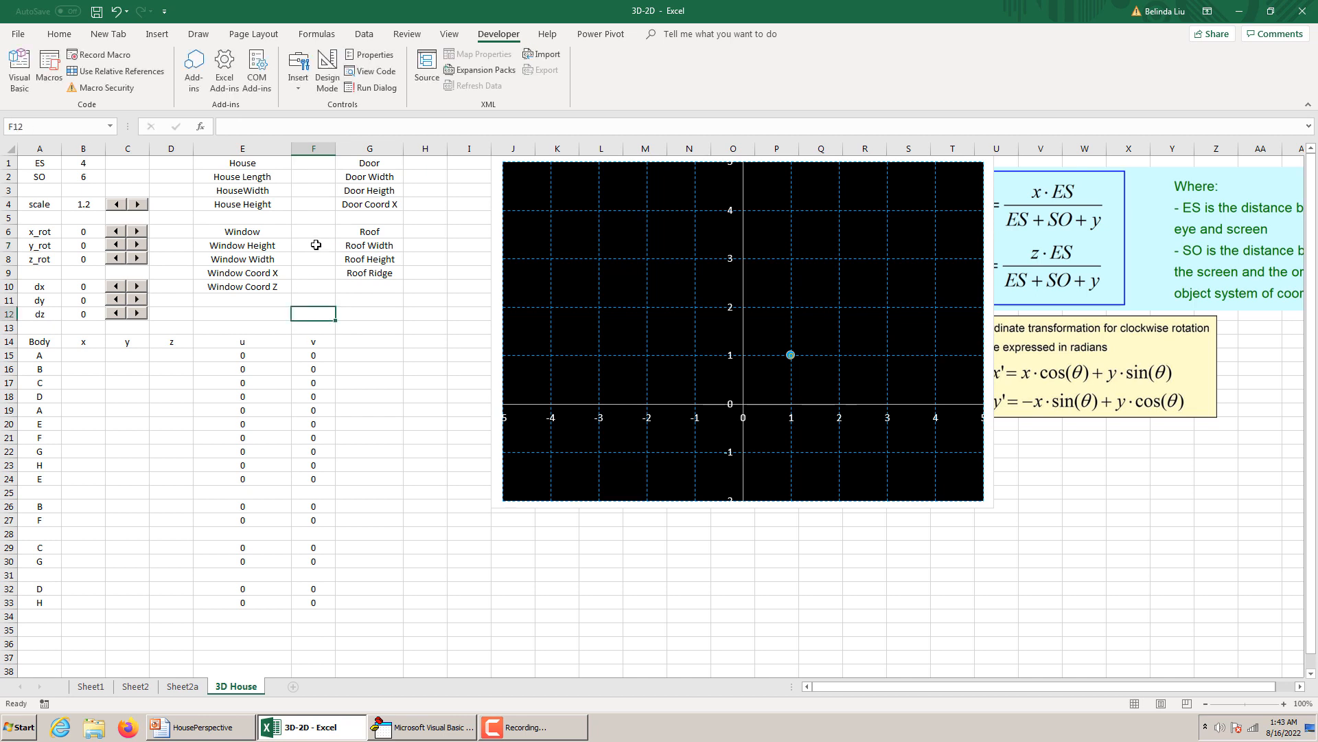
Assign the name WH to cell F7 beside Window Height and WW to cell F8 beside Window Width.
left_click(46, 127)
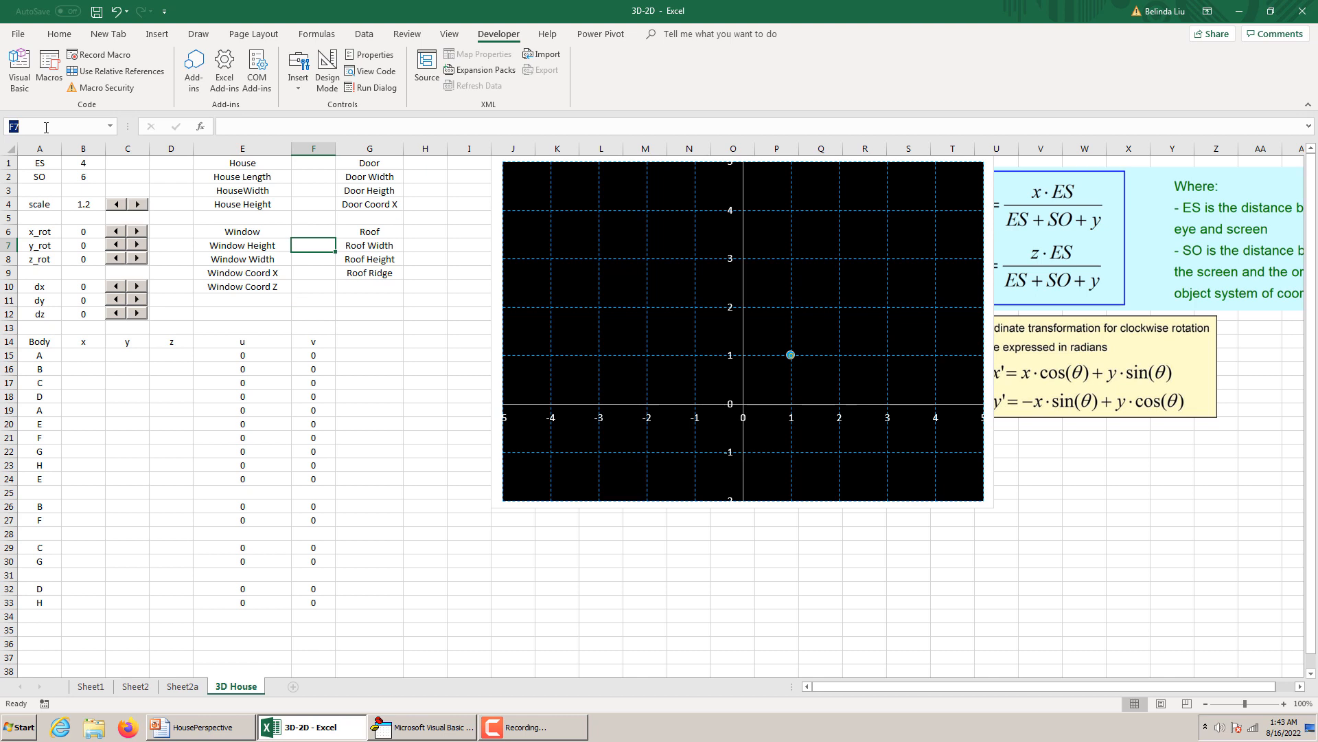
type("W")
key("BackSpace")
key("BackSpace")
left_click(318, 258)
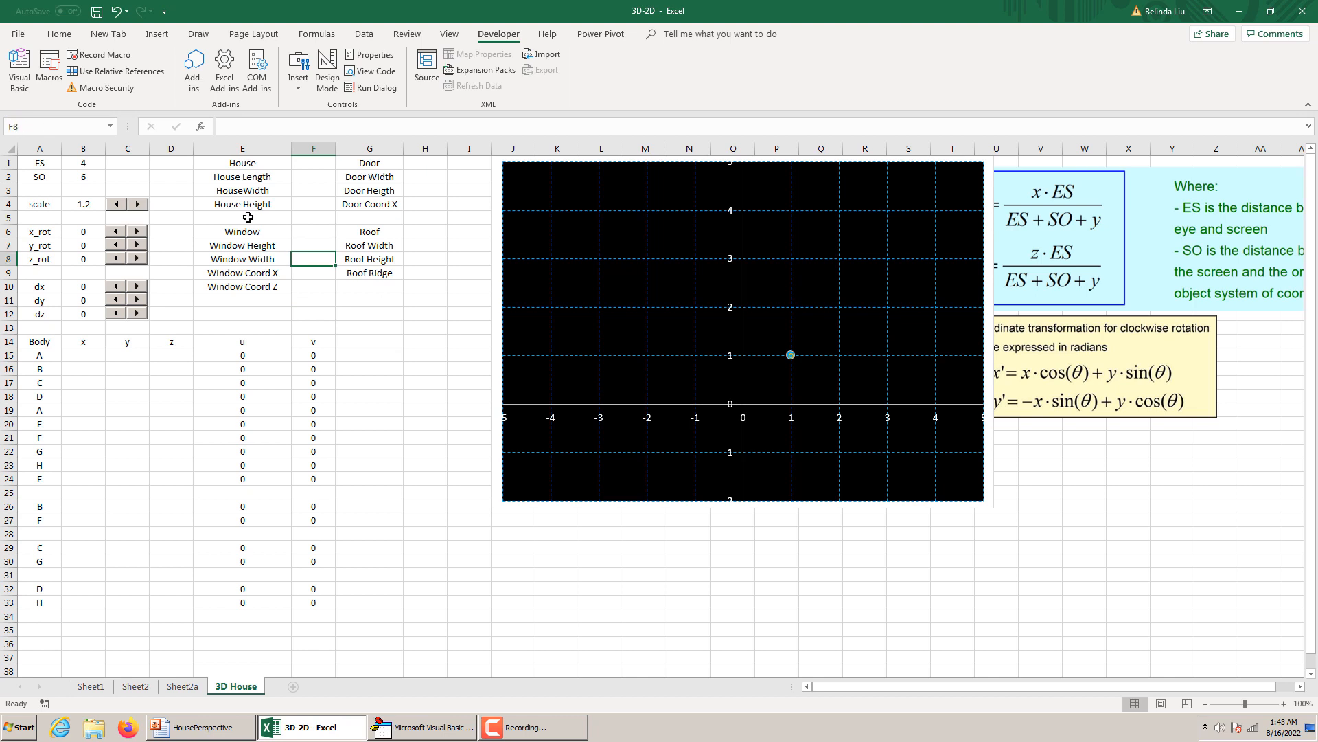
left_click(63, 125)
type("WW")
Assign the name WCX to cell F9 beside Window Coord X.
left_click(302, 274)
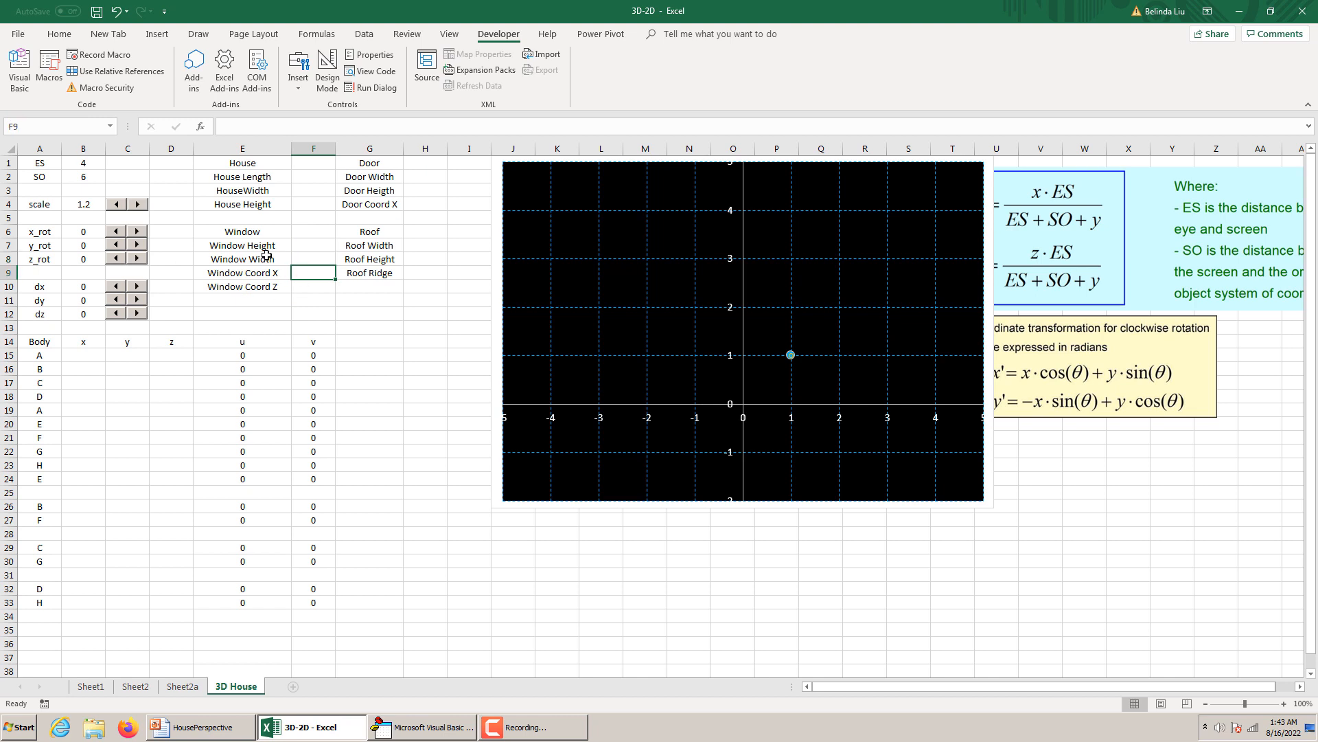
left_click(44, 126)
type("WCX")
key("Return")
Assign the name WCZ to cell F10 beside Window Coord Z.
left_click(317, 284)
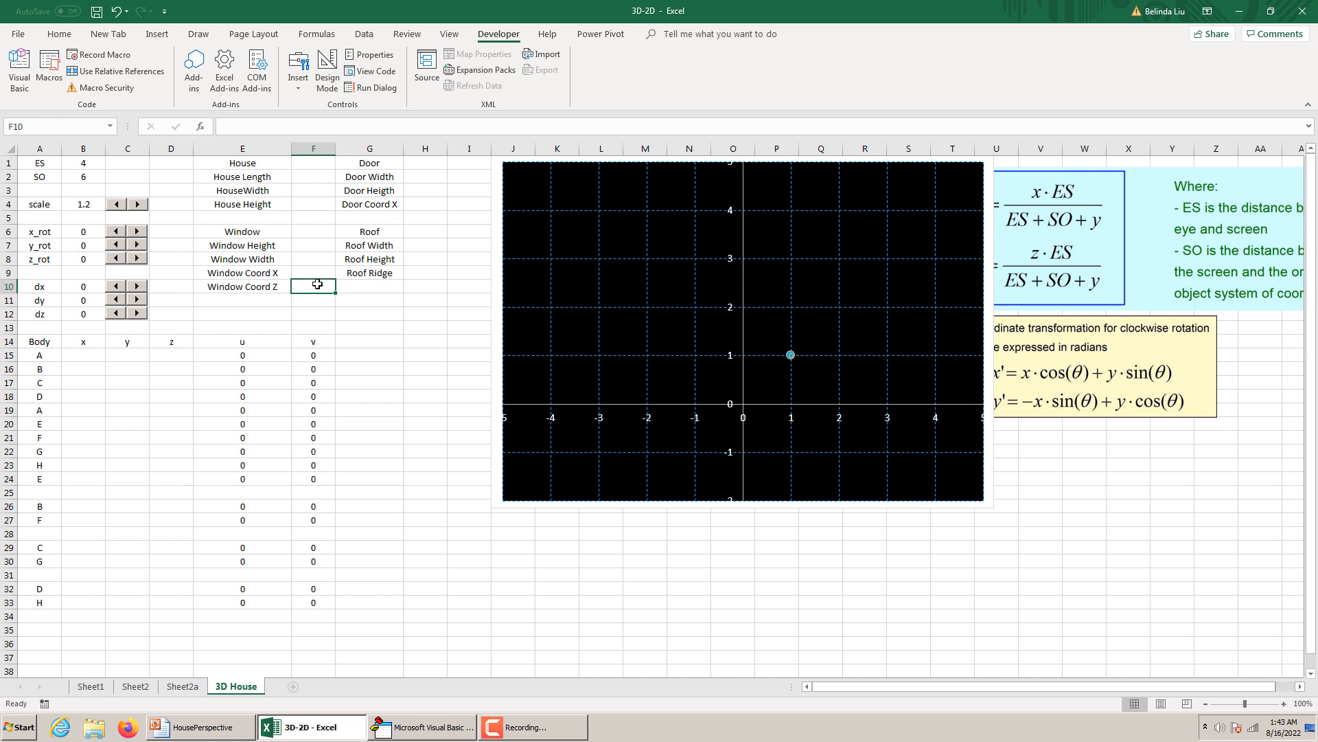
type("W")
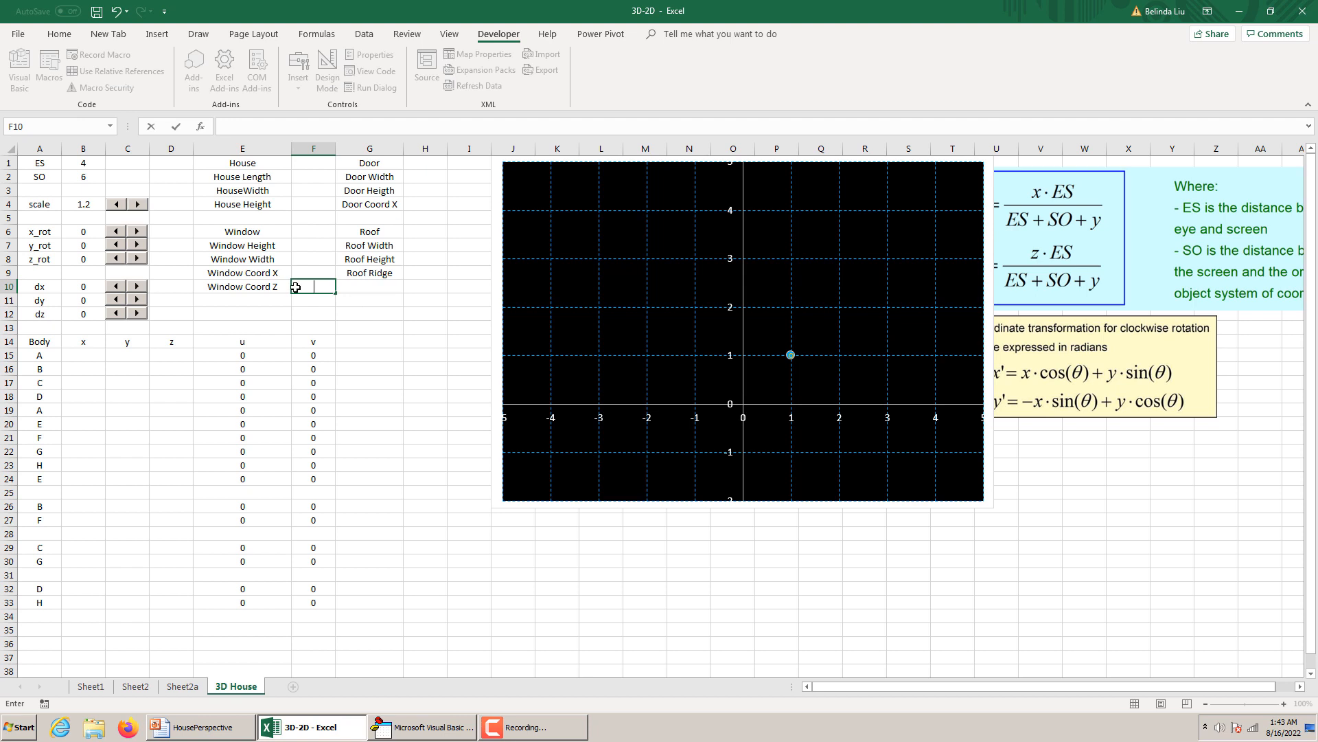
key("Escape")
left_click(48, 127)
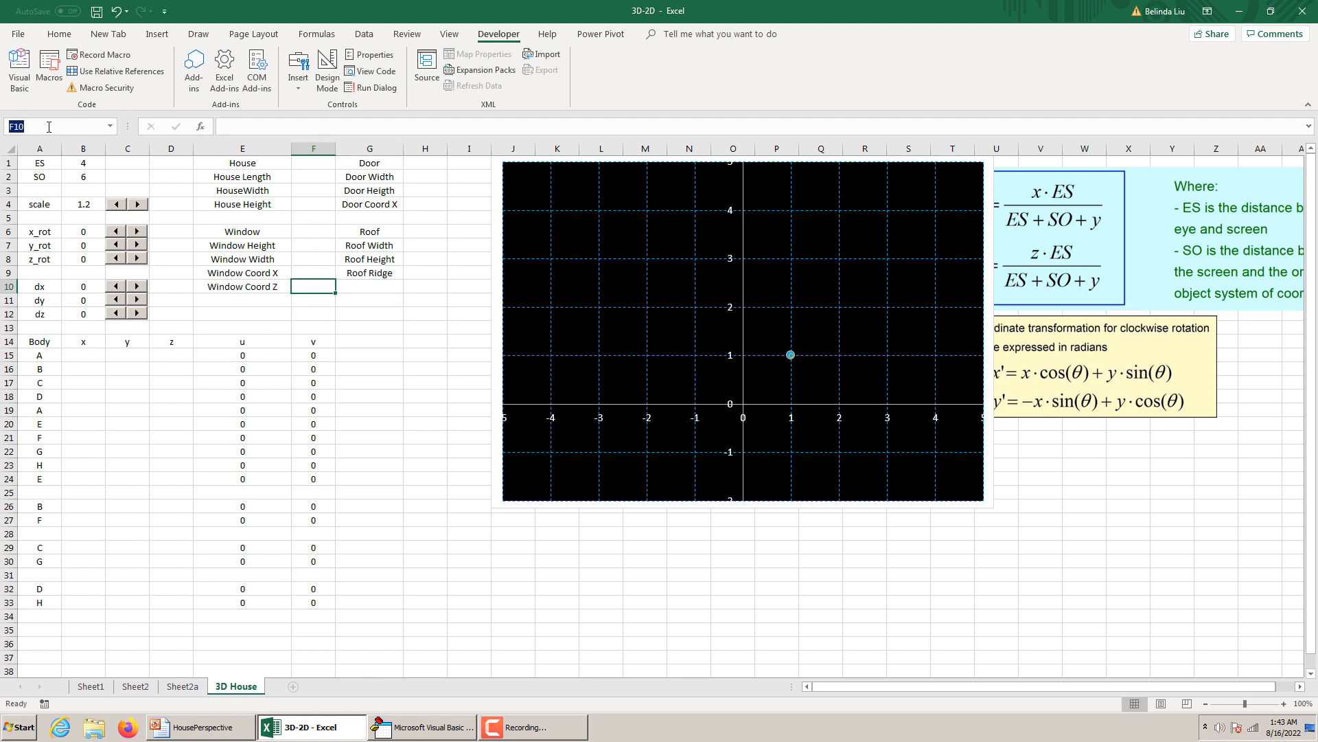
type("WCZ")
key("Return")
Assign the name DW to cell H2 beside Door Width.
left_click(426, 177)
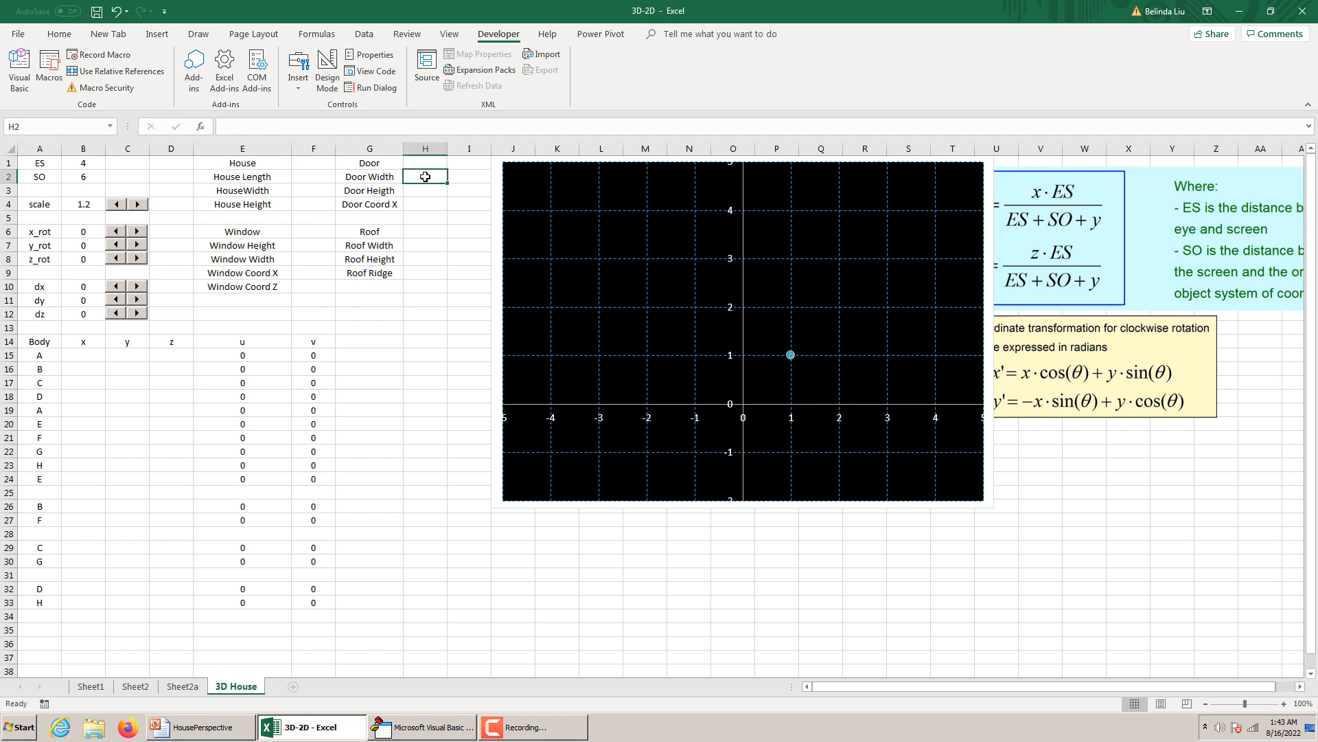
type("DW")
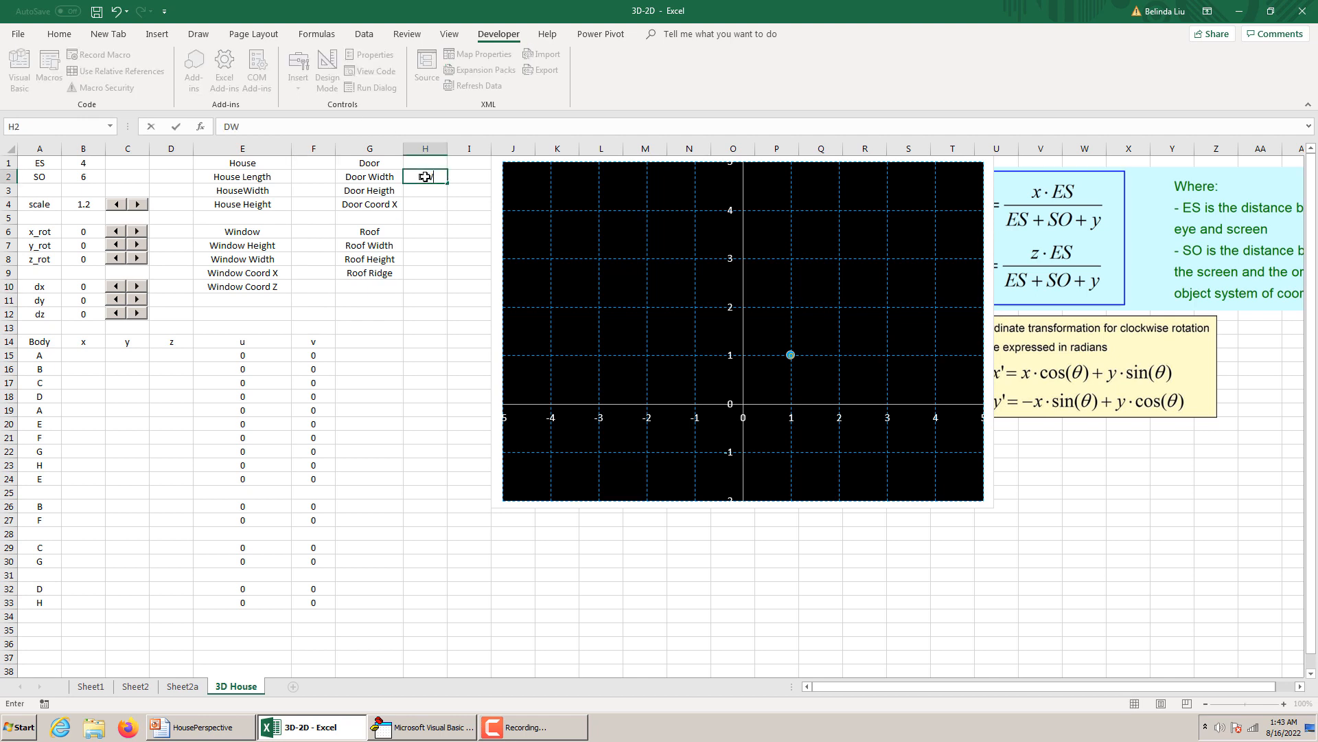
key("Escape")
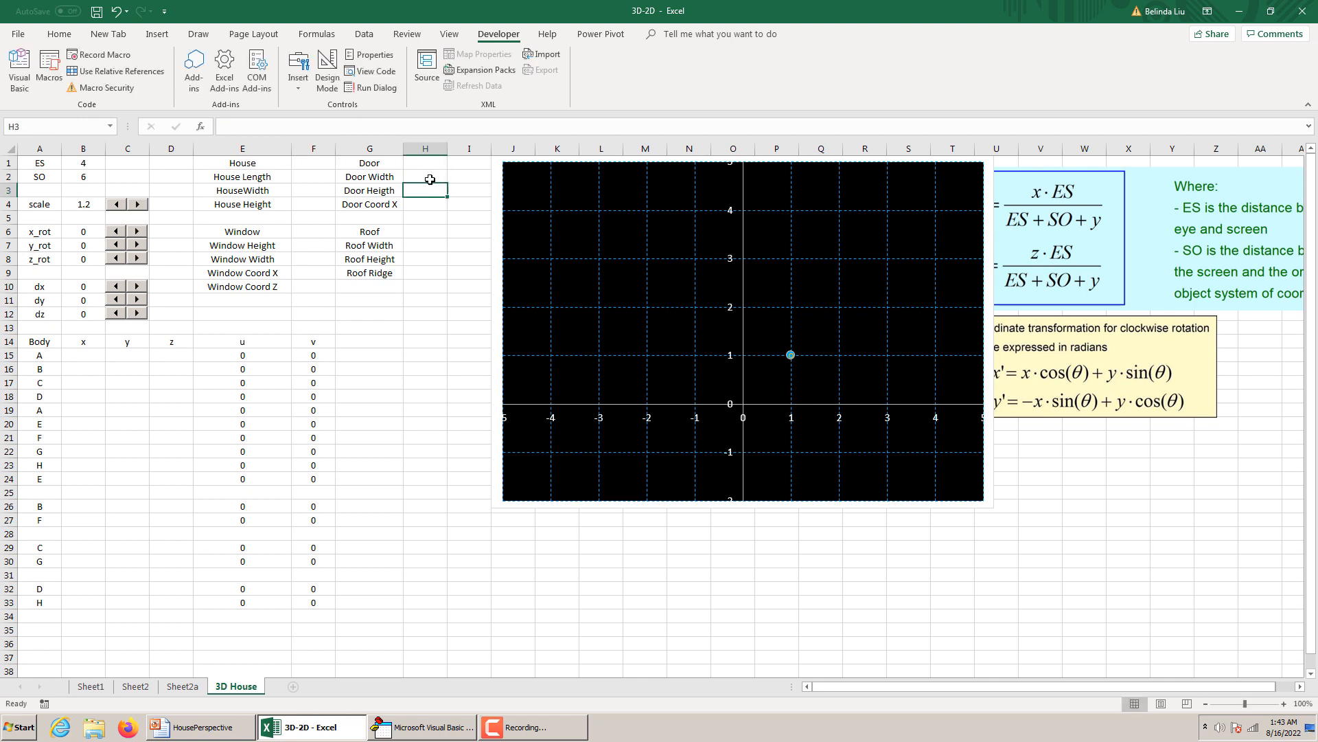
left_click(28, 128)
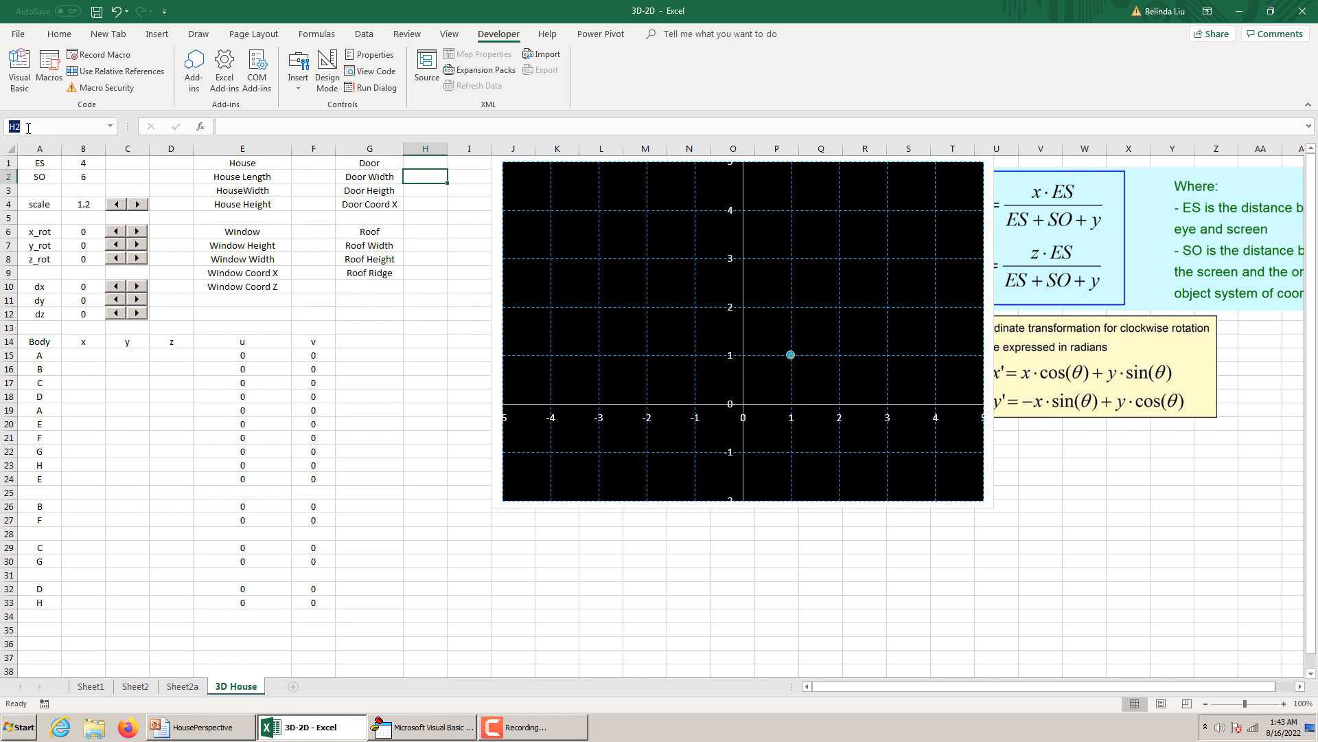
type("DW")
left_click(427, 188)
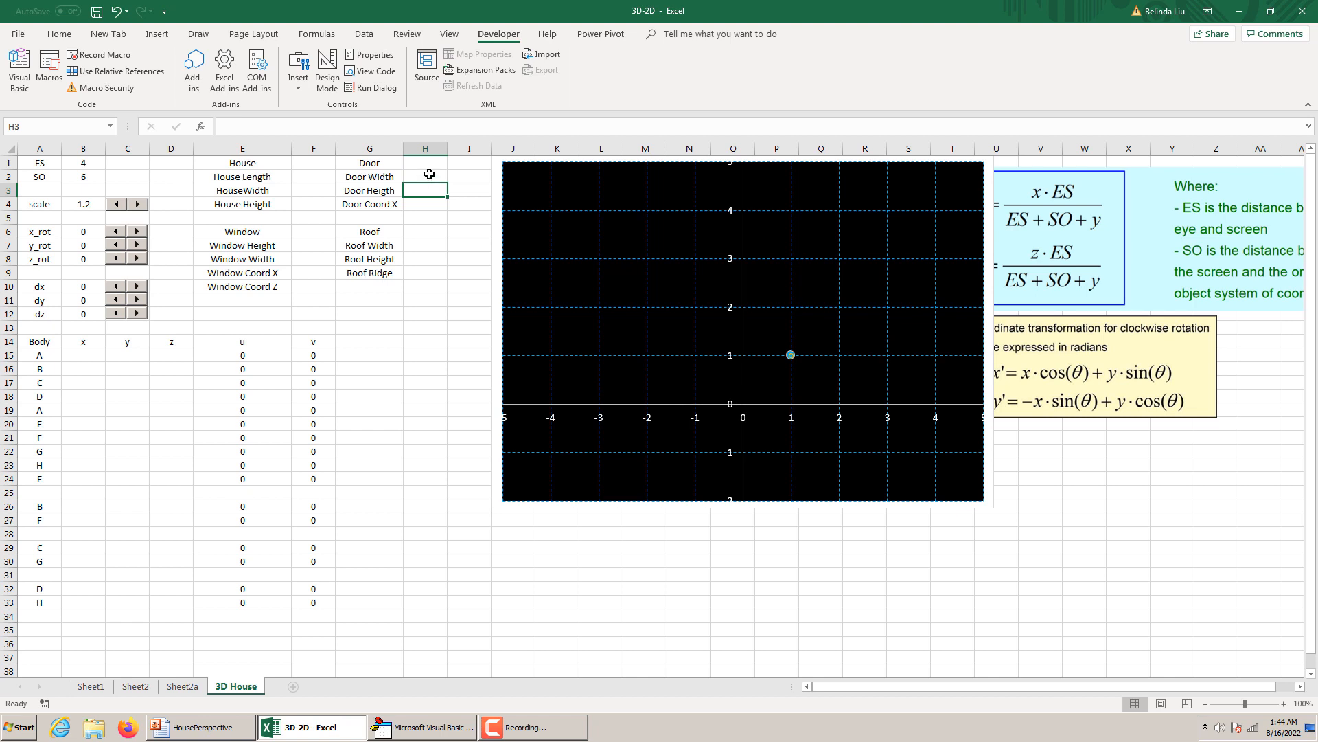
left_click(429, 174)
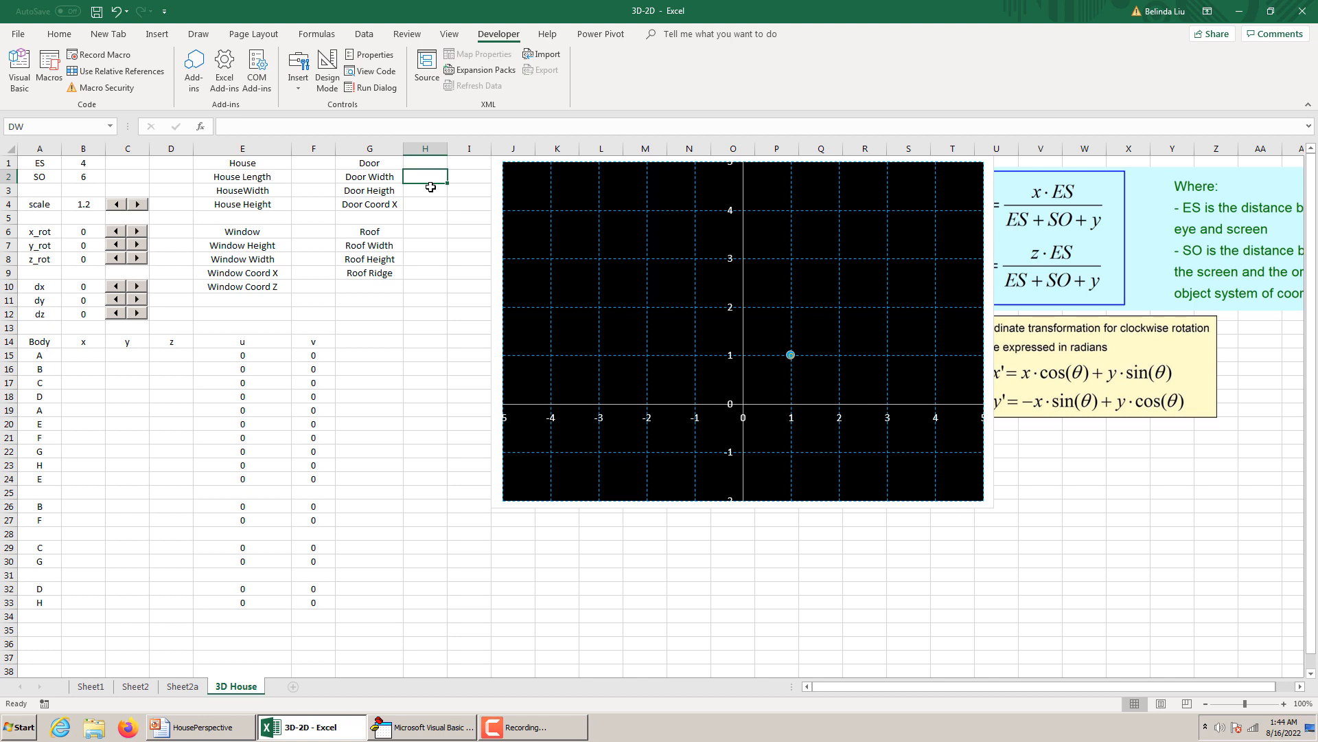
Assign the name DH to cell H3 beside Door Heigth and DCX to cell H4 beside Door Coord X.
left_click(430, 187)
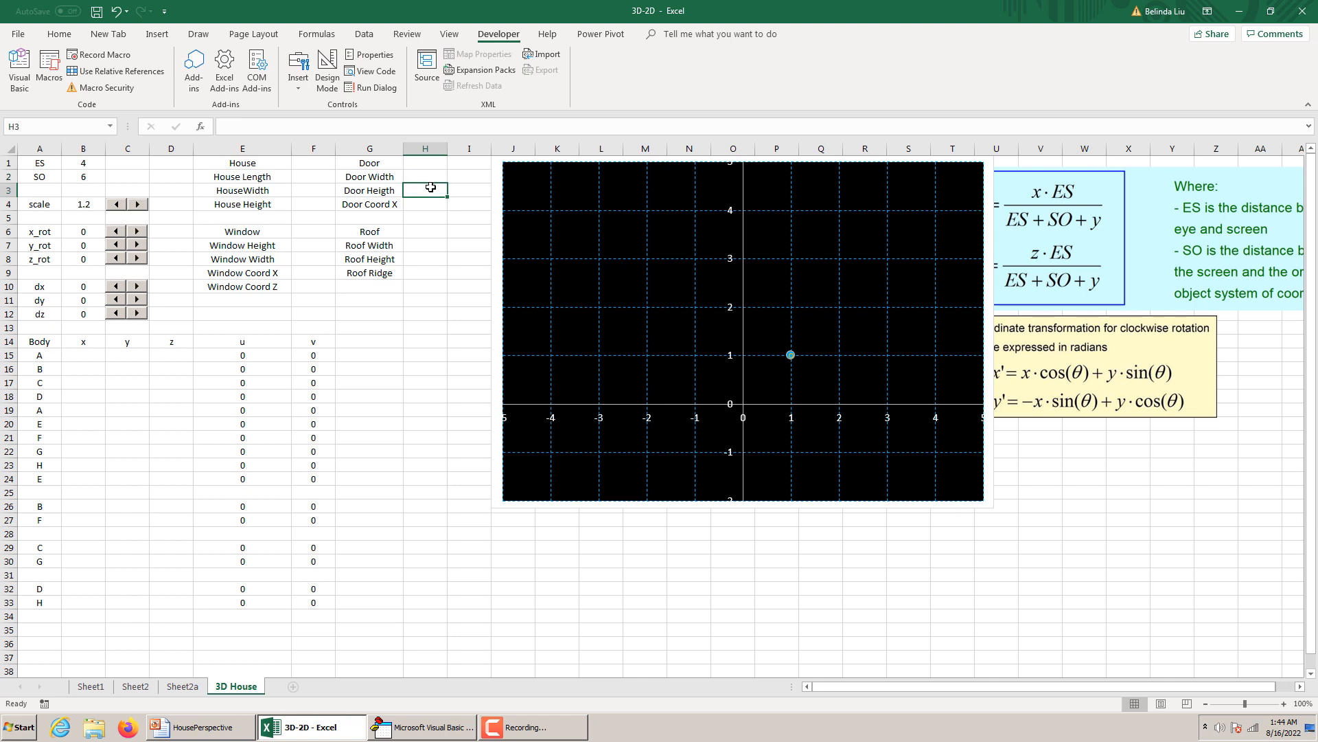
left_click(41, 129)
type("D")
key("Return")
left_click(443, 209)
left_click(62, 126)
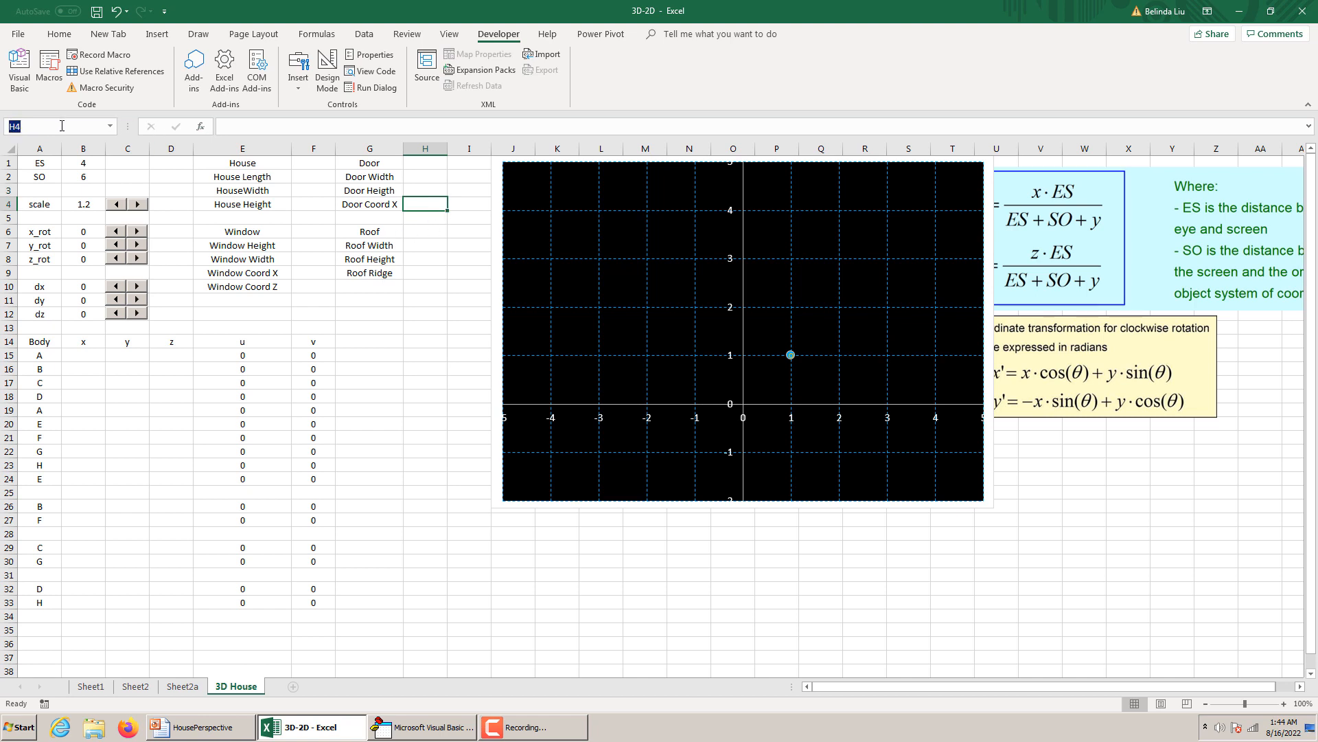
type("D")
key("Return")
Assign the name RW to cell H7 beside Roof Width.
left_click(421, 245)
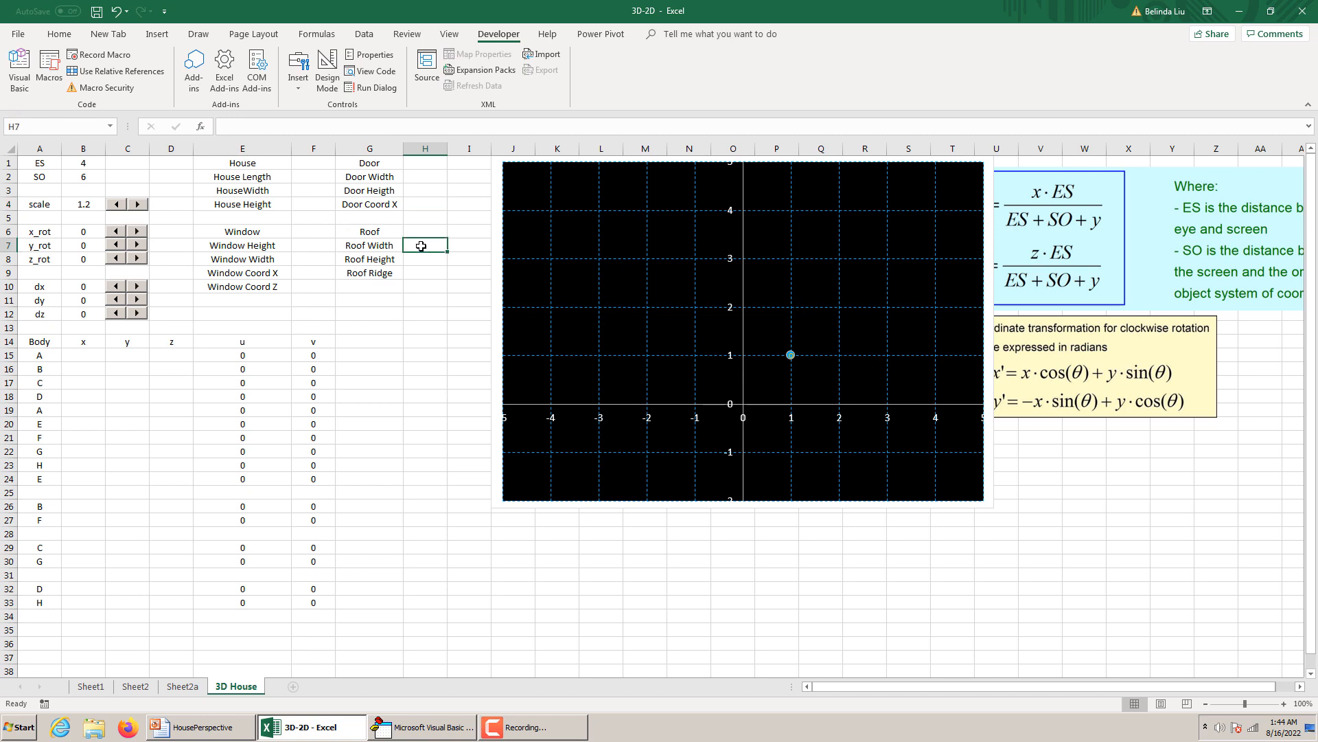
type("RW")
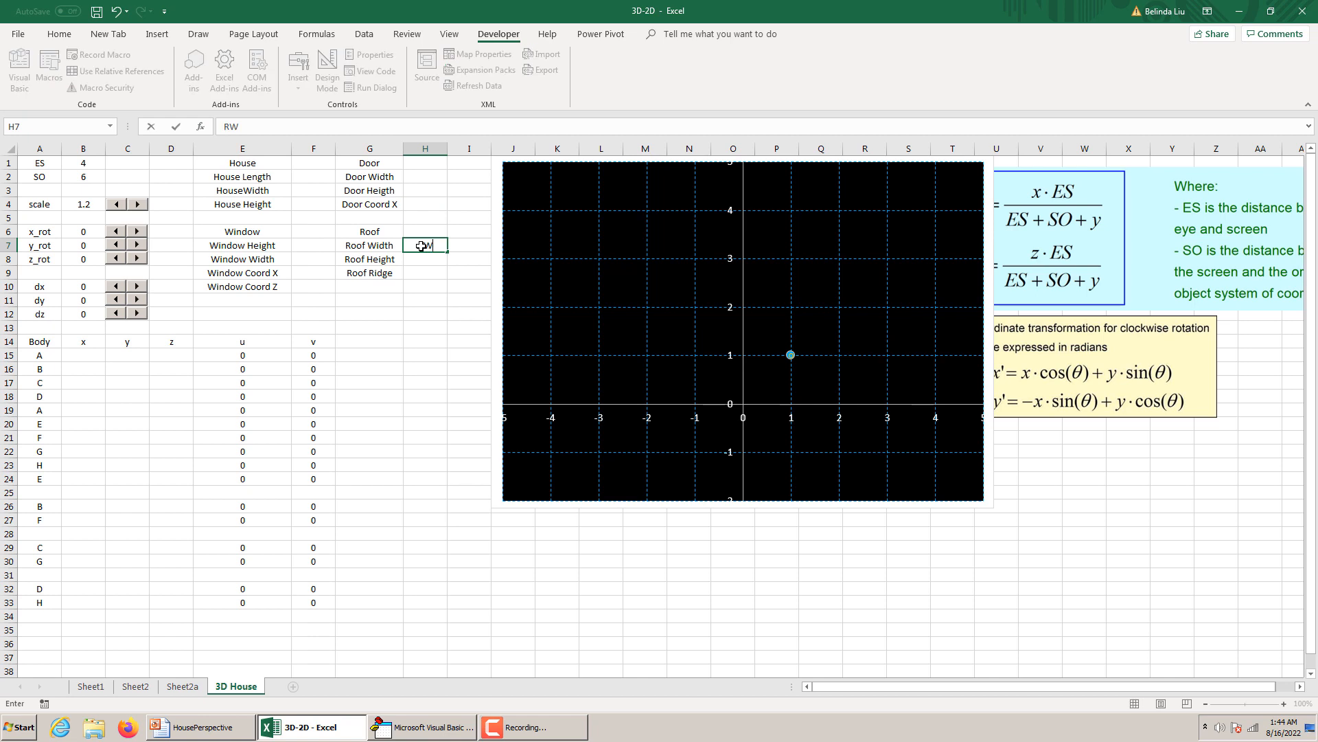
key("BackSpace")
key("BackSpace")
key("Escape")
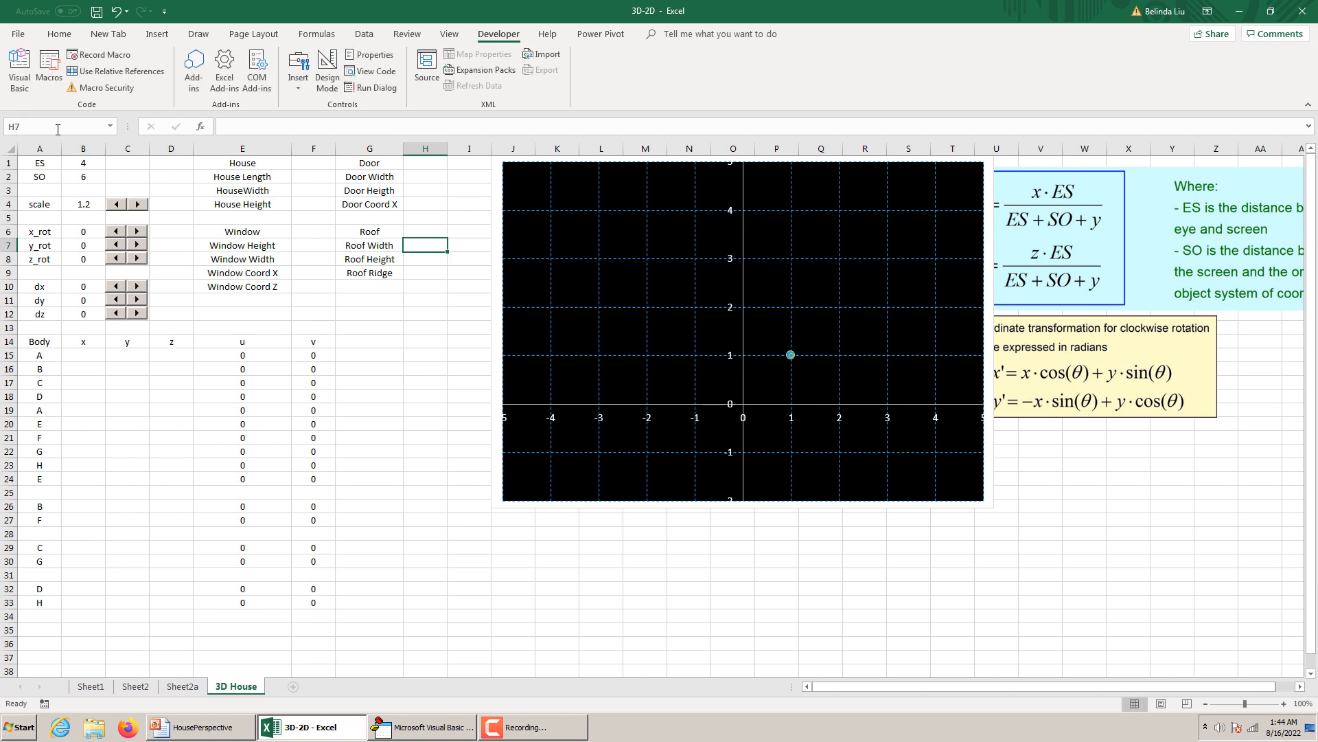
left_click(58, 130)
type("RW")
key("Return")
Assign the name RH to cell H8 beside Roof Height and RR to cell H9 beside Roof Ridge.
key("Return")
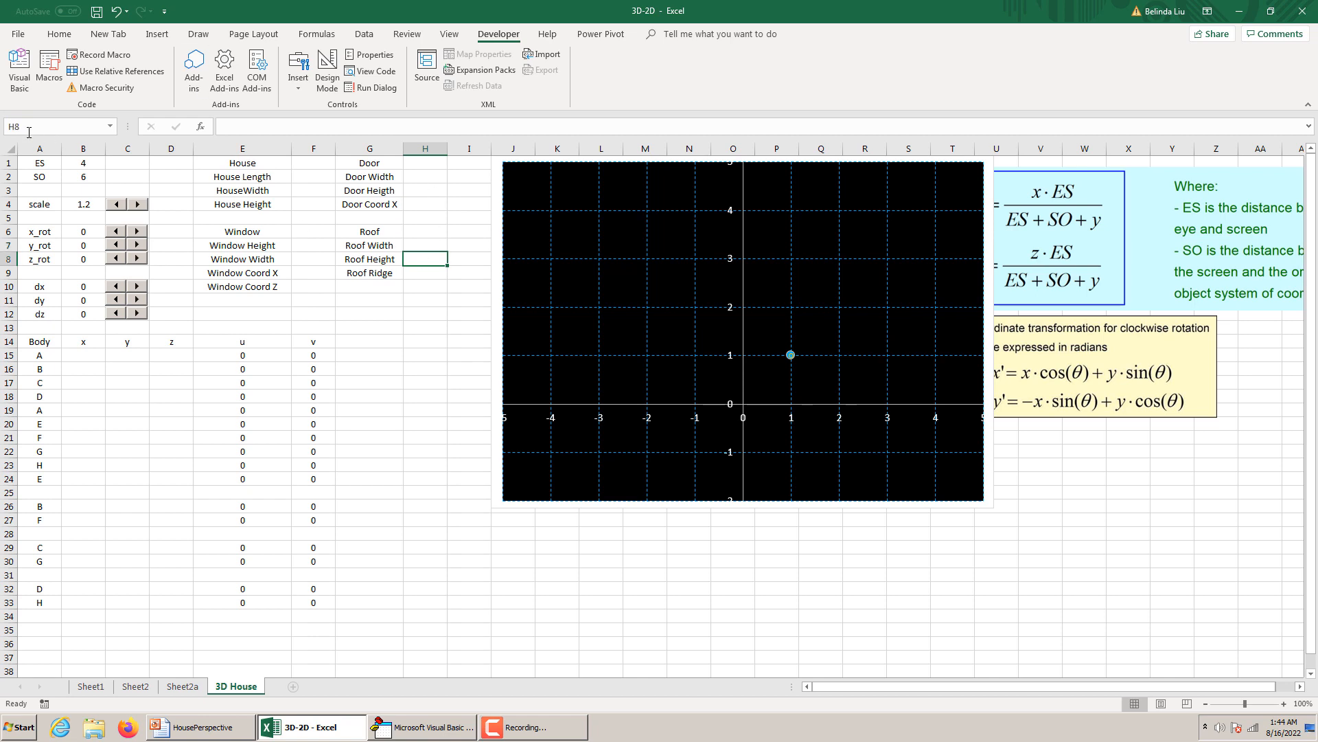
left_click(21, 126)
type("RH")
key("Return")
key("Return")
left_click(41, 130)
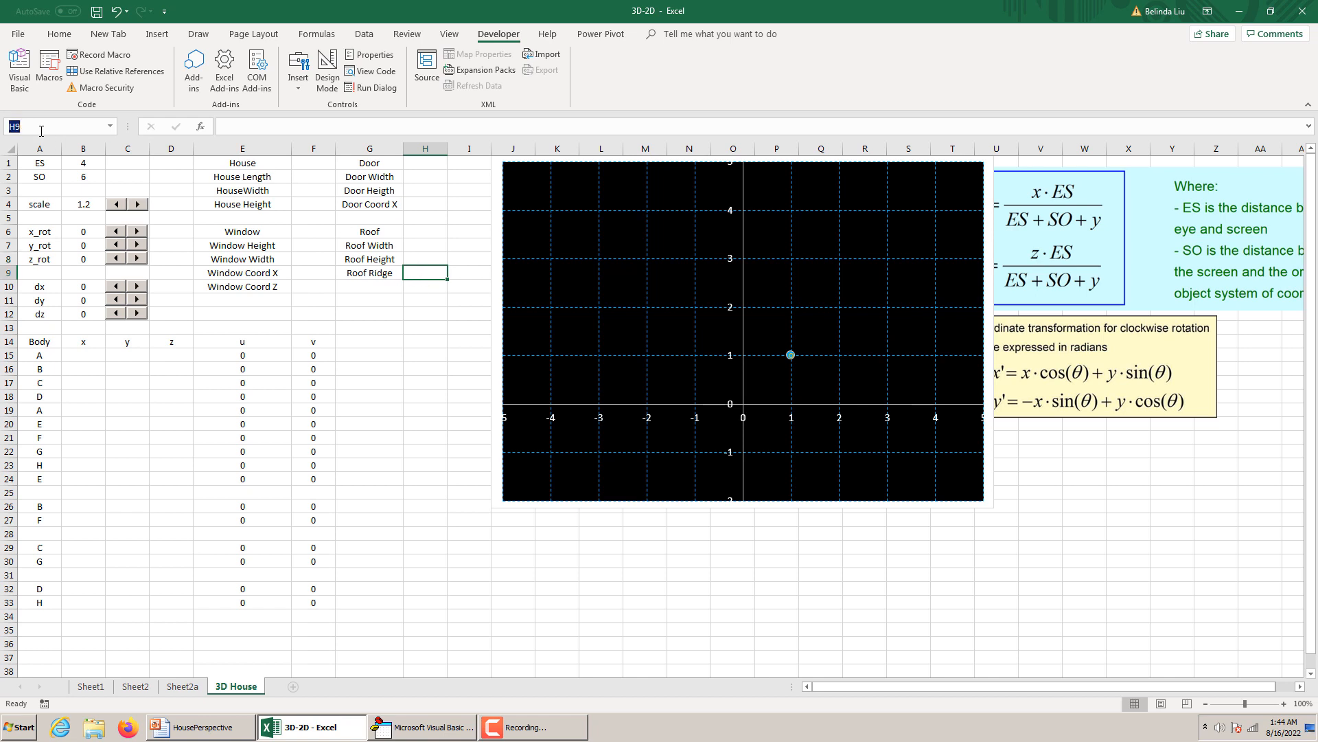
type("Roof ")
type("RR")
left_click(427, 332)
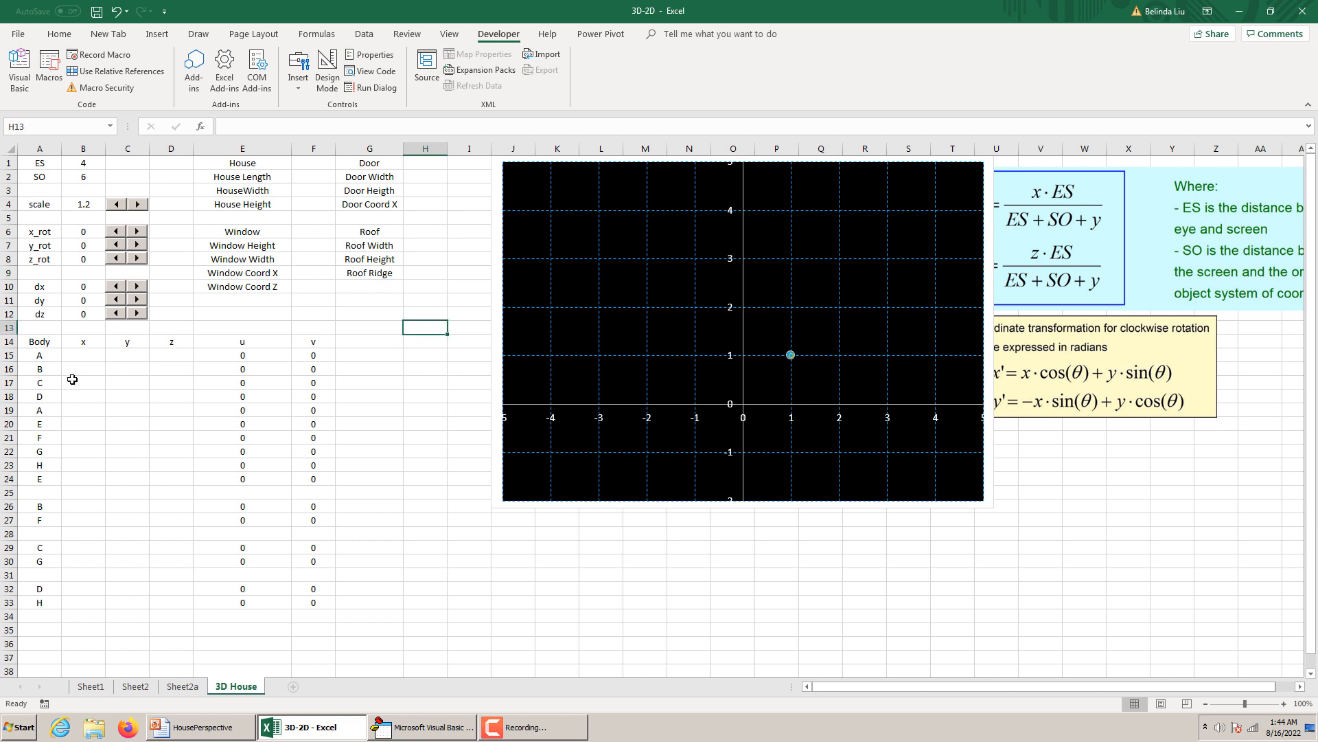
Switch to the HousePerspective presentation in PowerPoint and show the House Body slide that lists the corner coordinates in terms of HL, HW and HH.
left_click(76, 357)
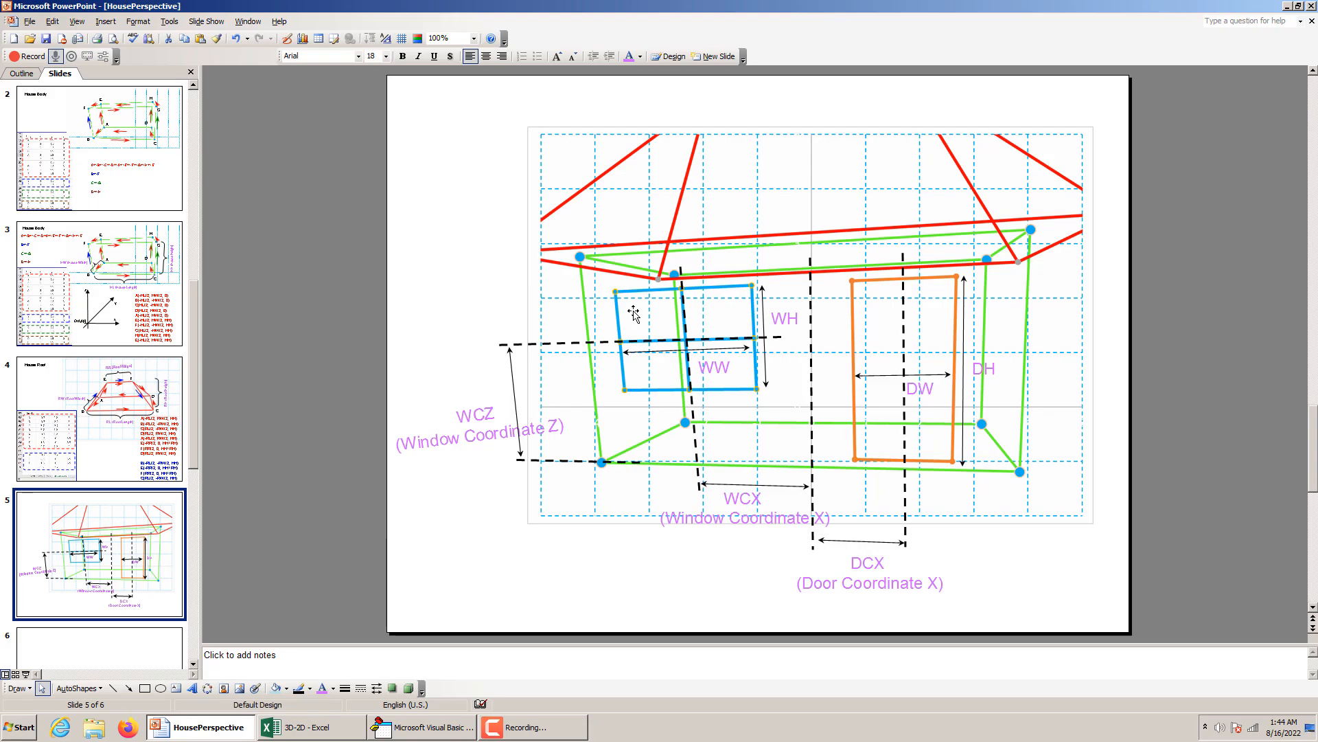
left_click(221, 728)
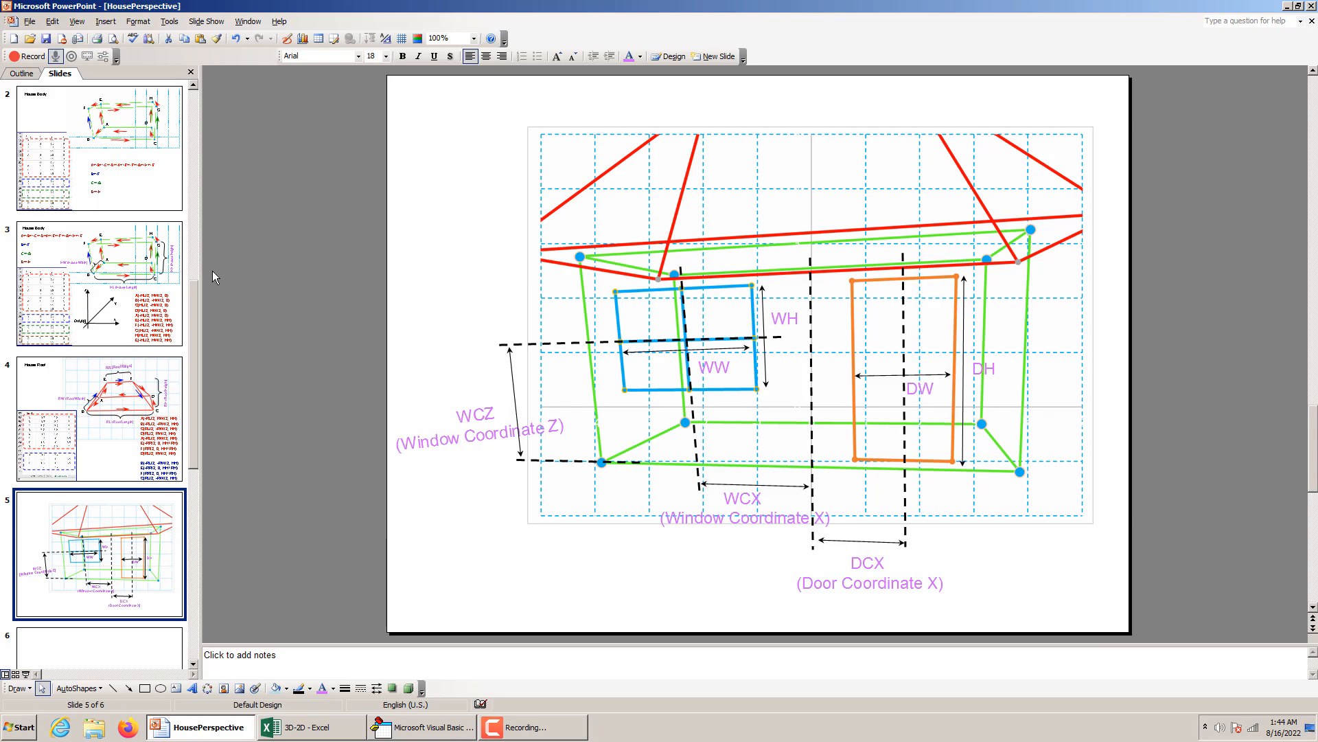
left_click(139, 160)
left_click(107, 387)
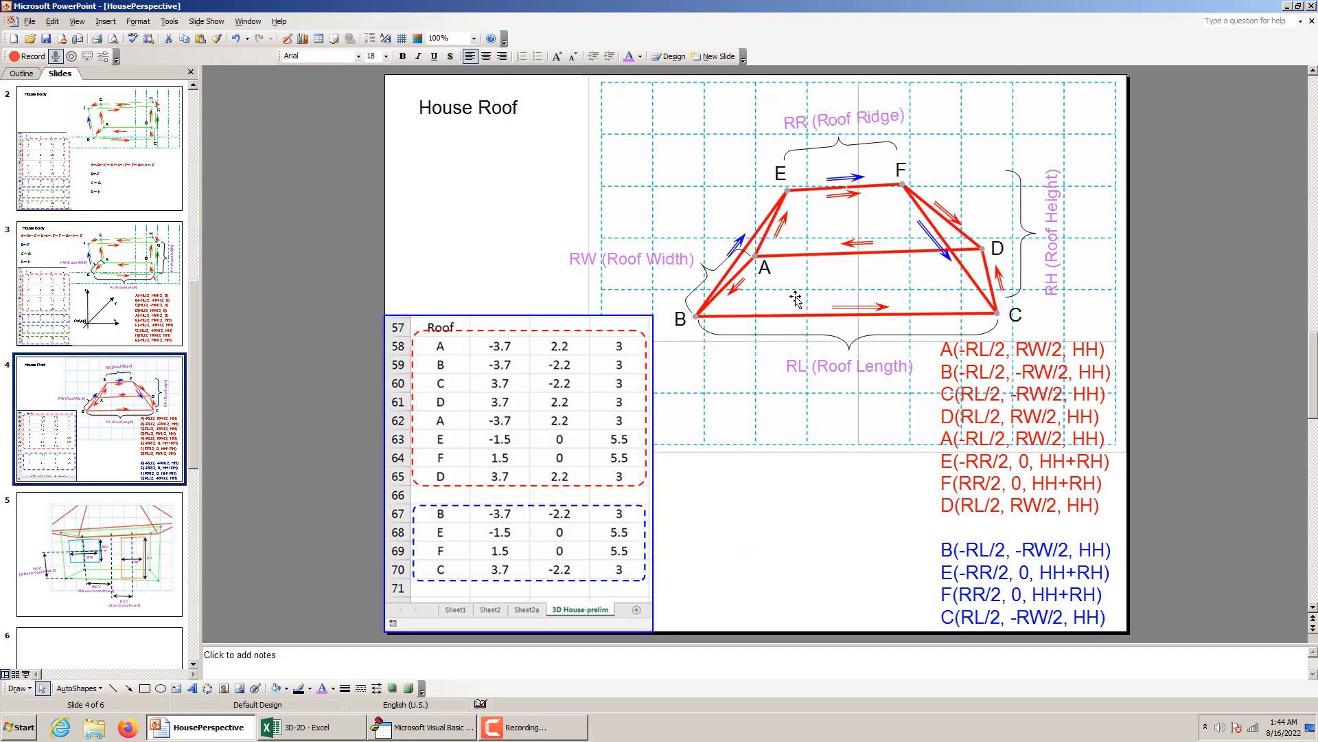
left_click(118, 137)
scroll(120, 144, "up", 1)
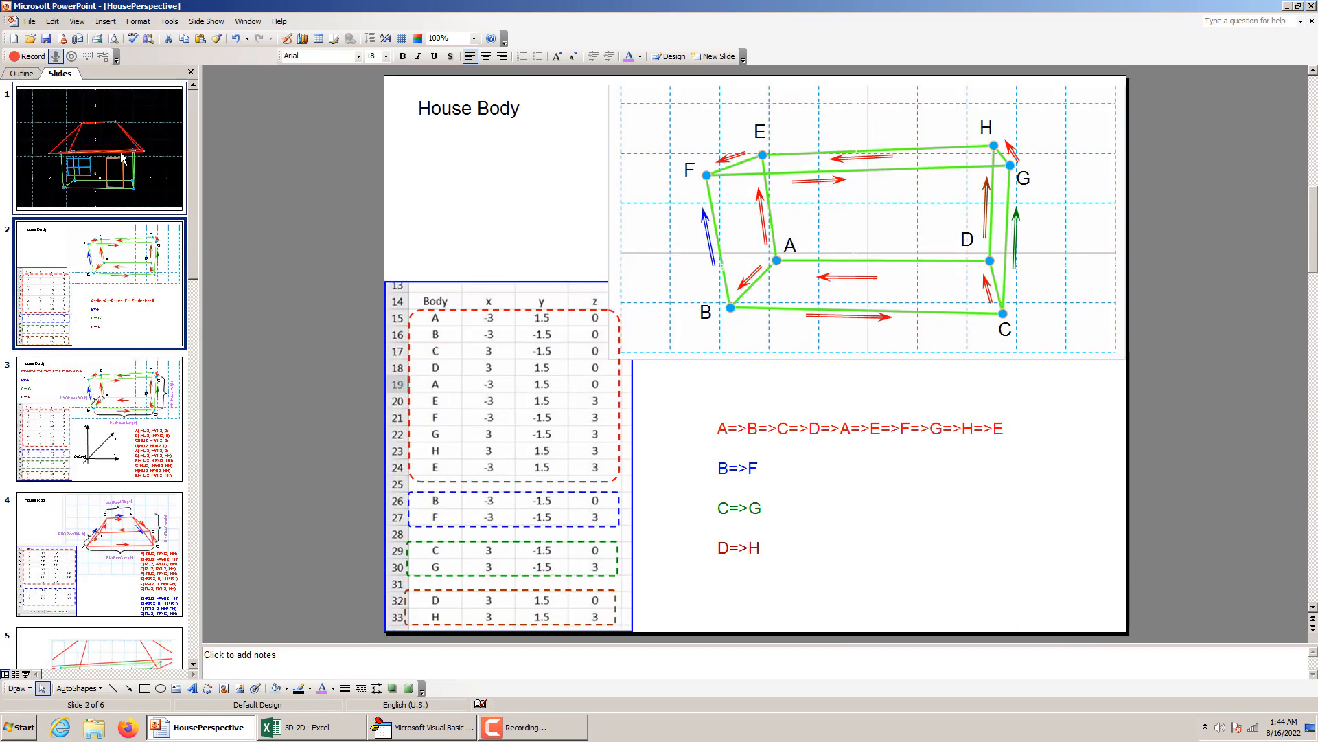
left_click(114, 412)
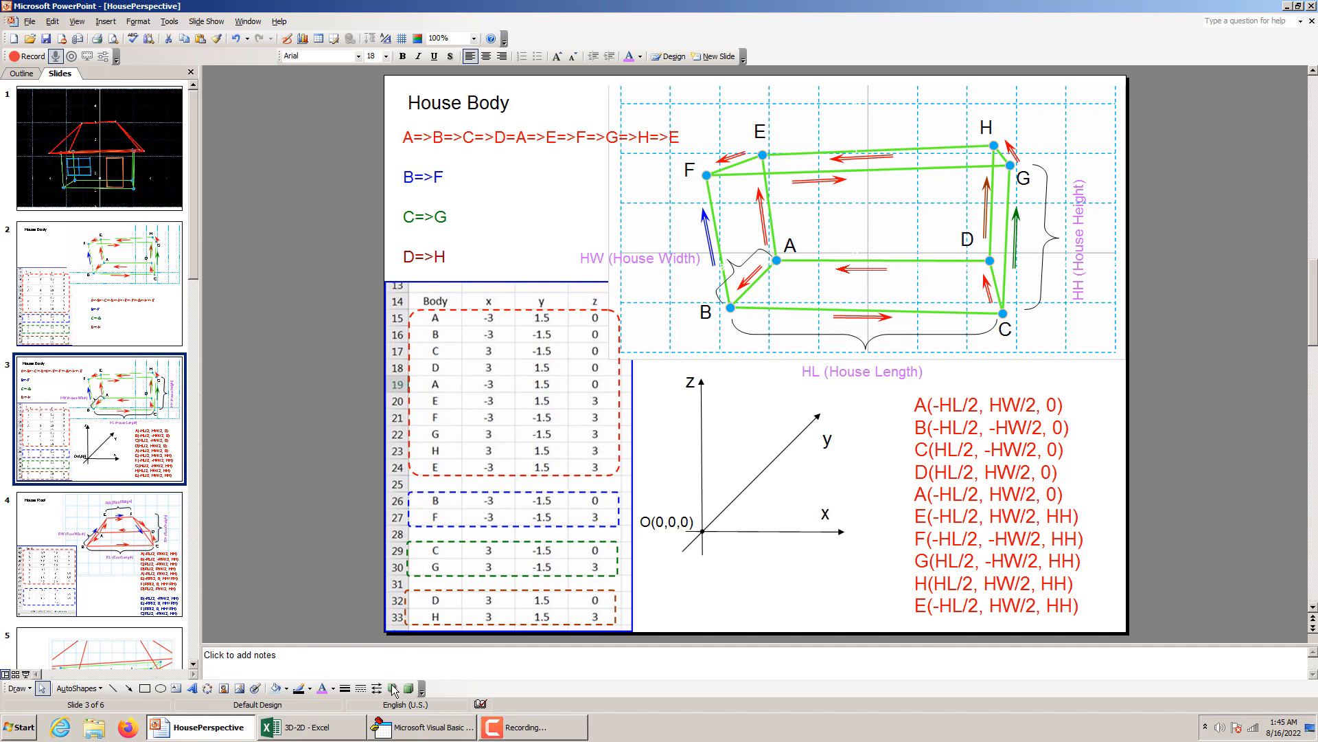
Capture the screen with the House Body slide and paste the image into the 3D House sheet in Excel at cell H12.
left_click(309, 732)
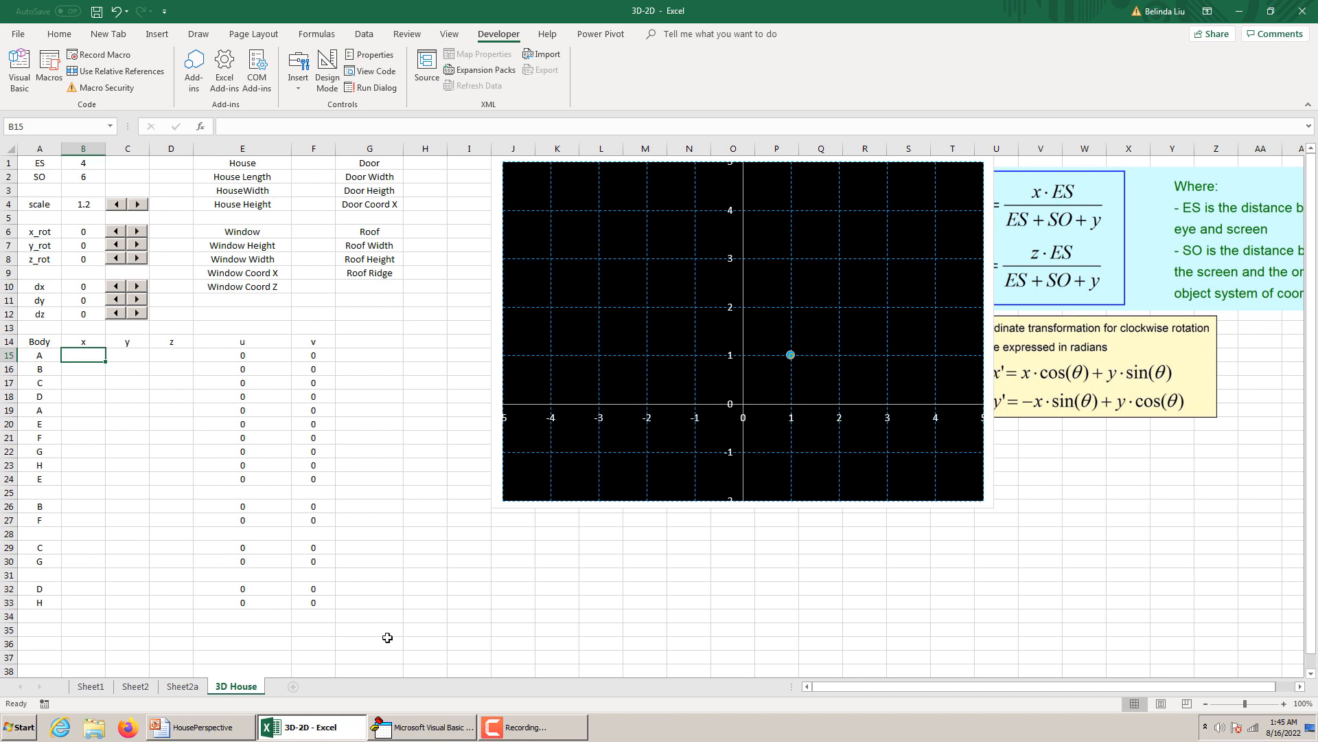
left_click(213, 727)
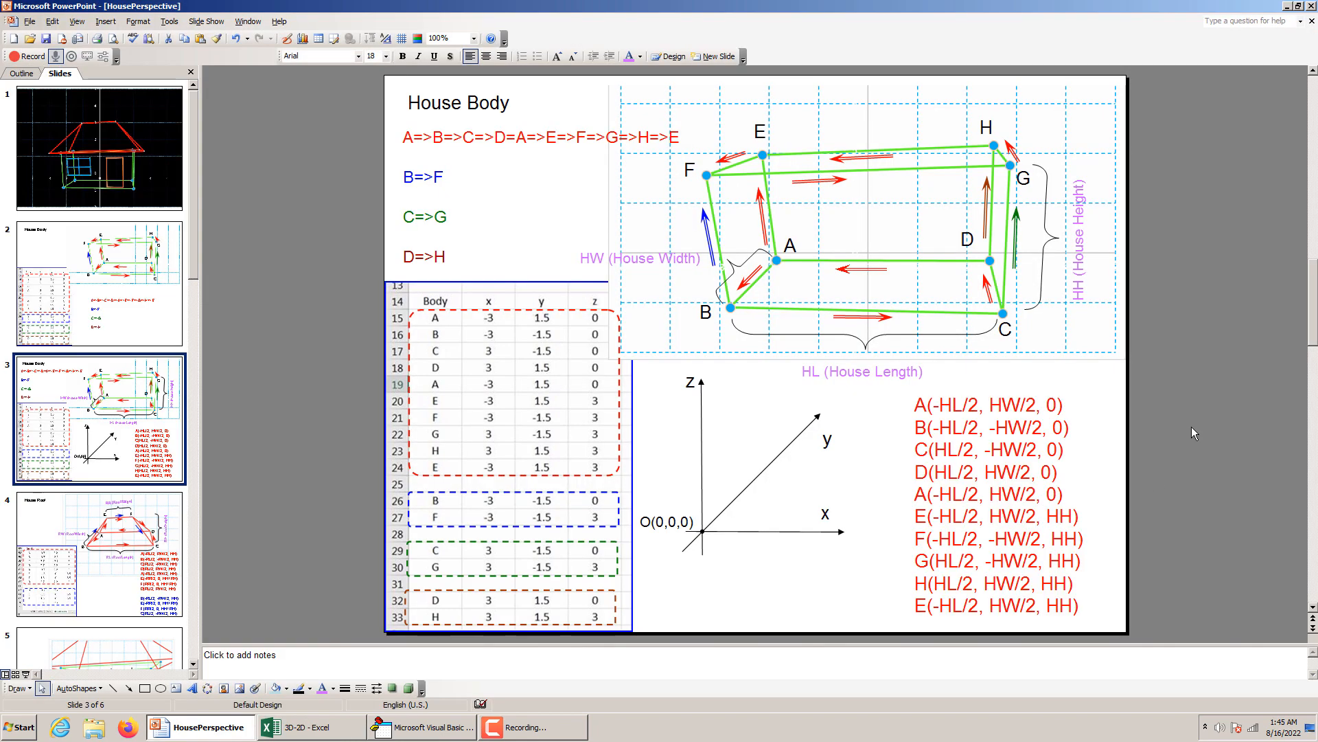
left_click(1208, 405)
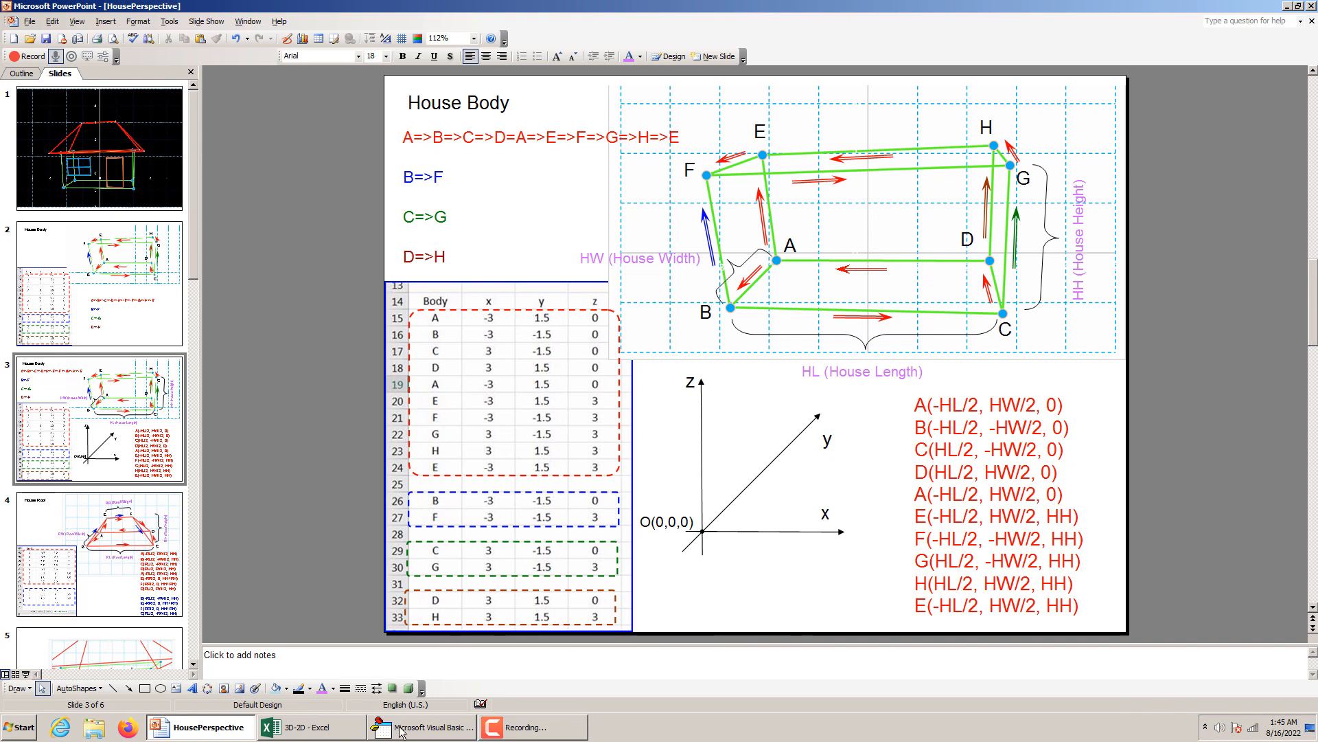
left_click(328, 728)
right_click(406, 313)
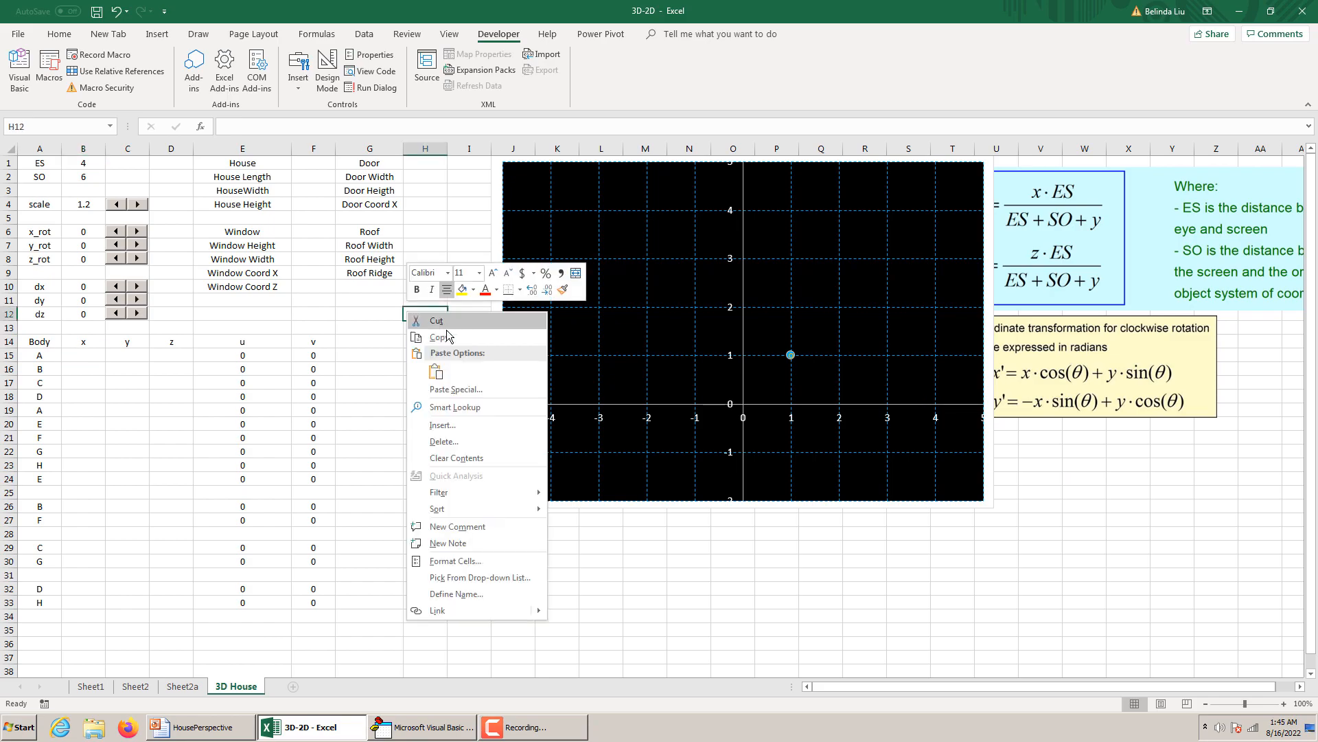
left_click(437, 373)
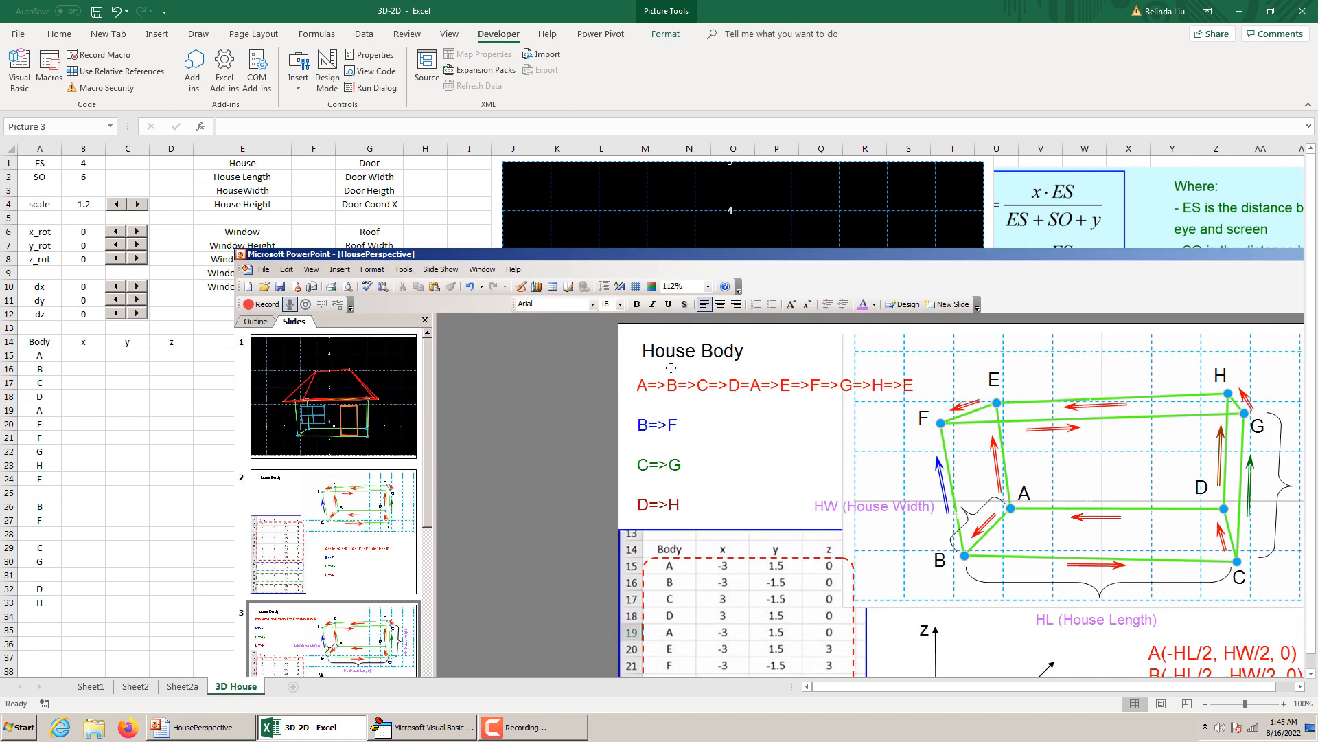
Crop the pasted screenshot down to the labelled house body diagram and cut it from the sheet.
right_click(431, 311)
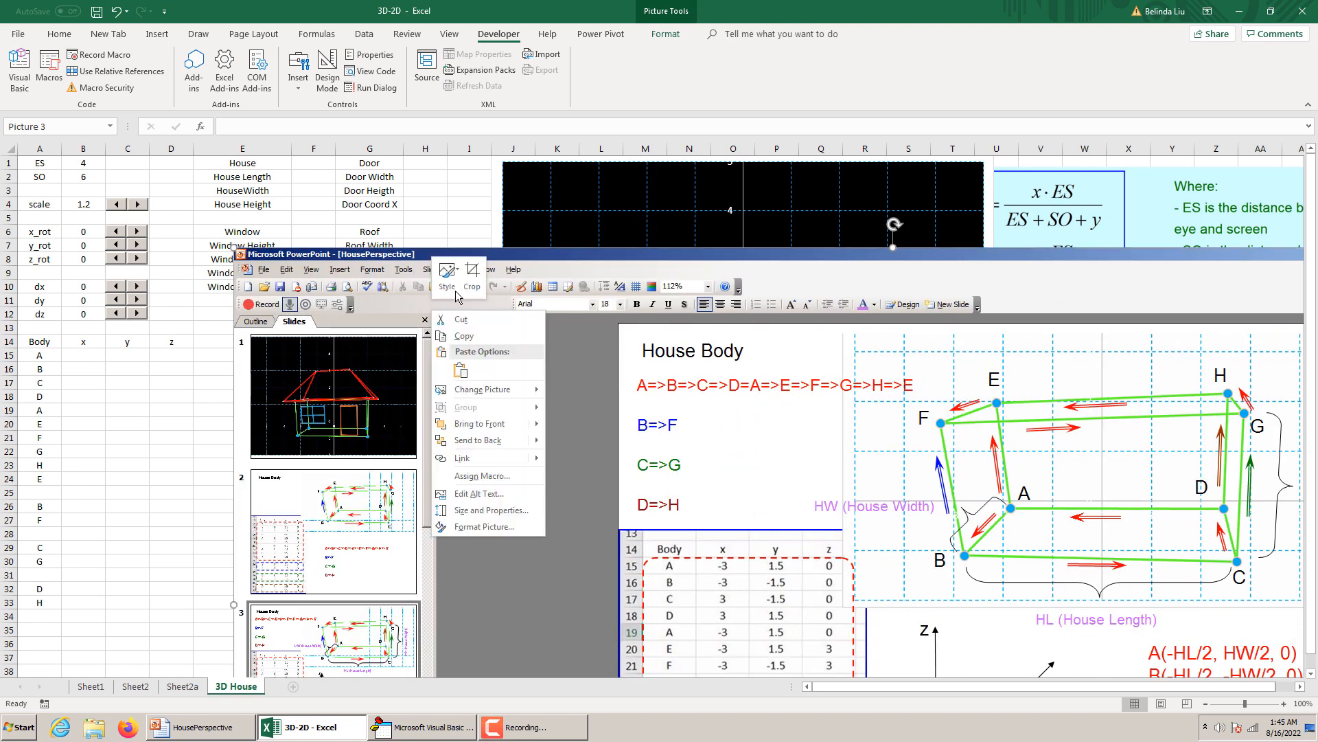
left_click(473, 275)
left_click_drag(235, 249, 875, 356)
right_click(841, 450)
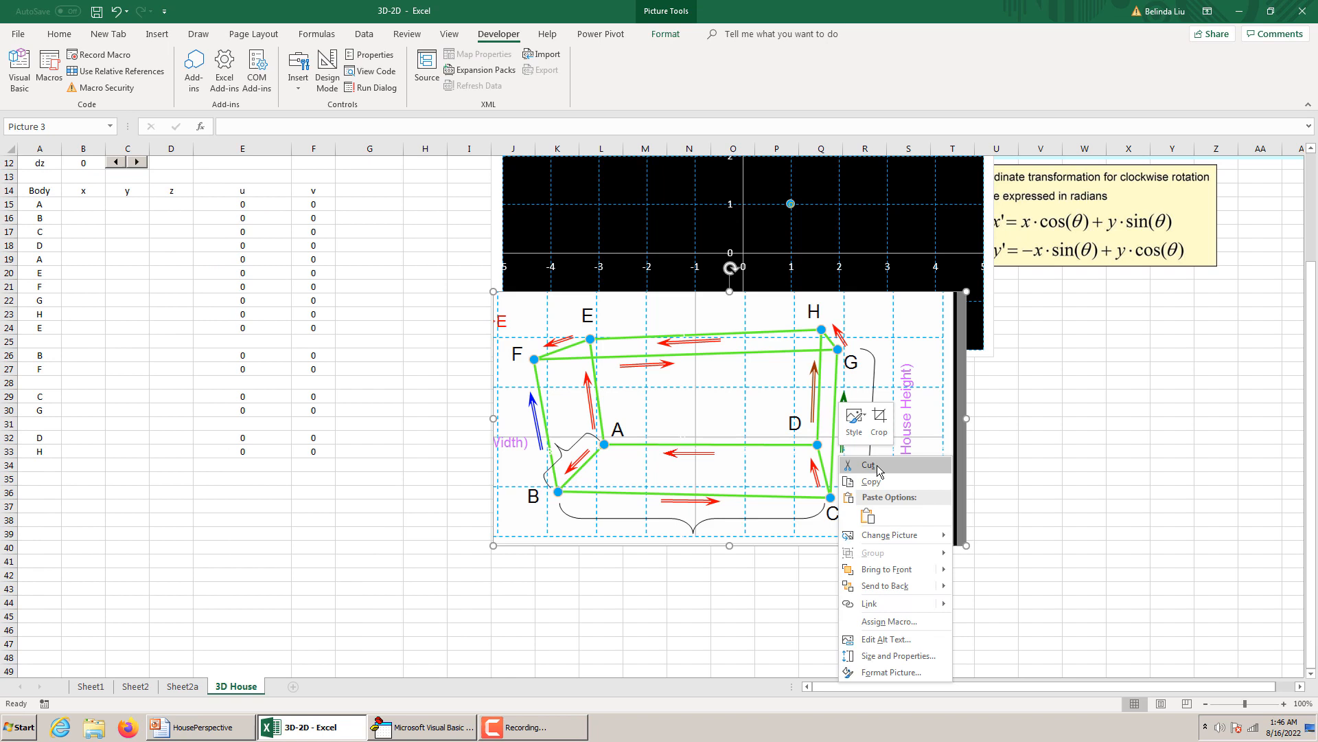
left_click(879, 464)
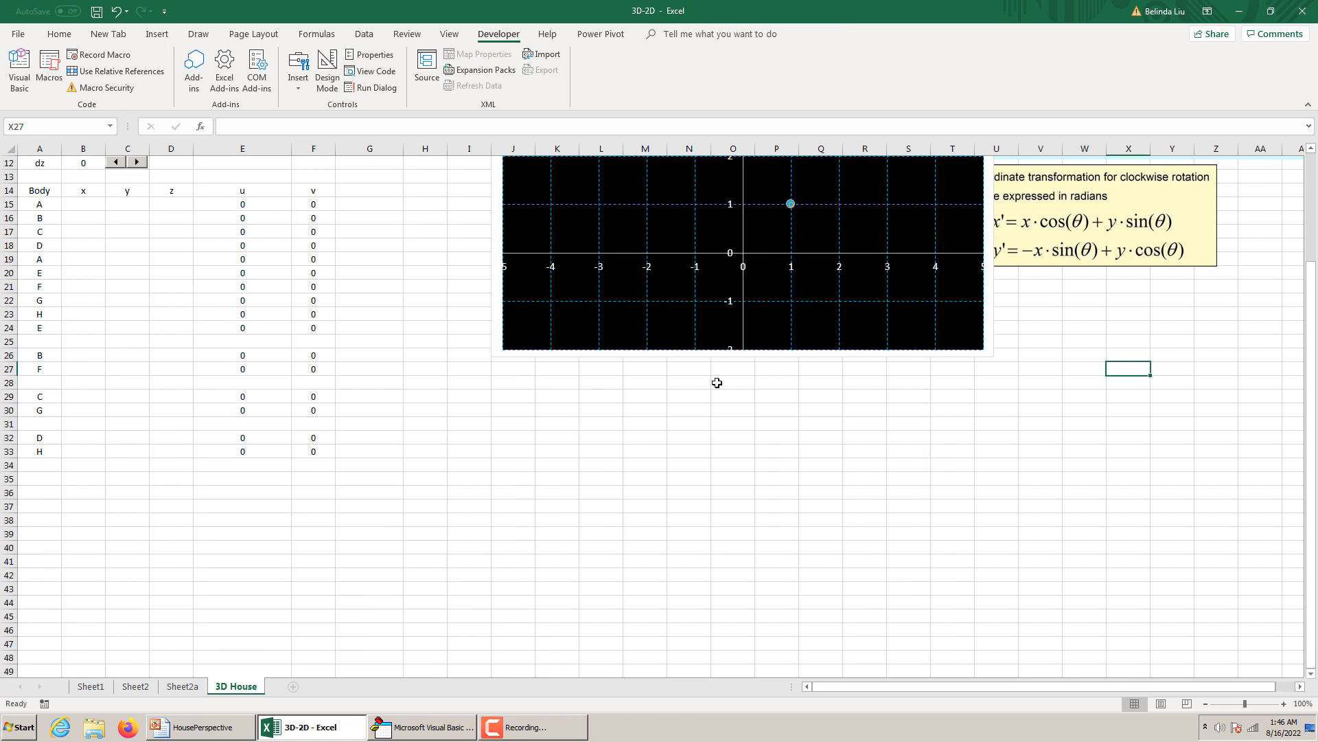
Paste the cropped house body diagram back as a picture in the area below the rotation formulas.
left_click(773, 411)
scroll(962, 421, "up", 4)
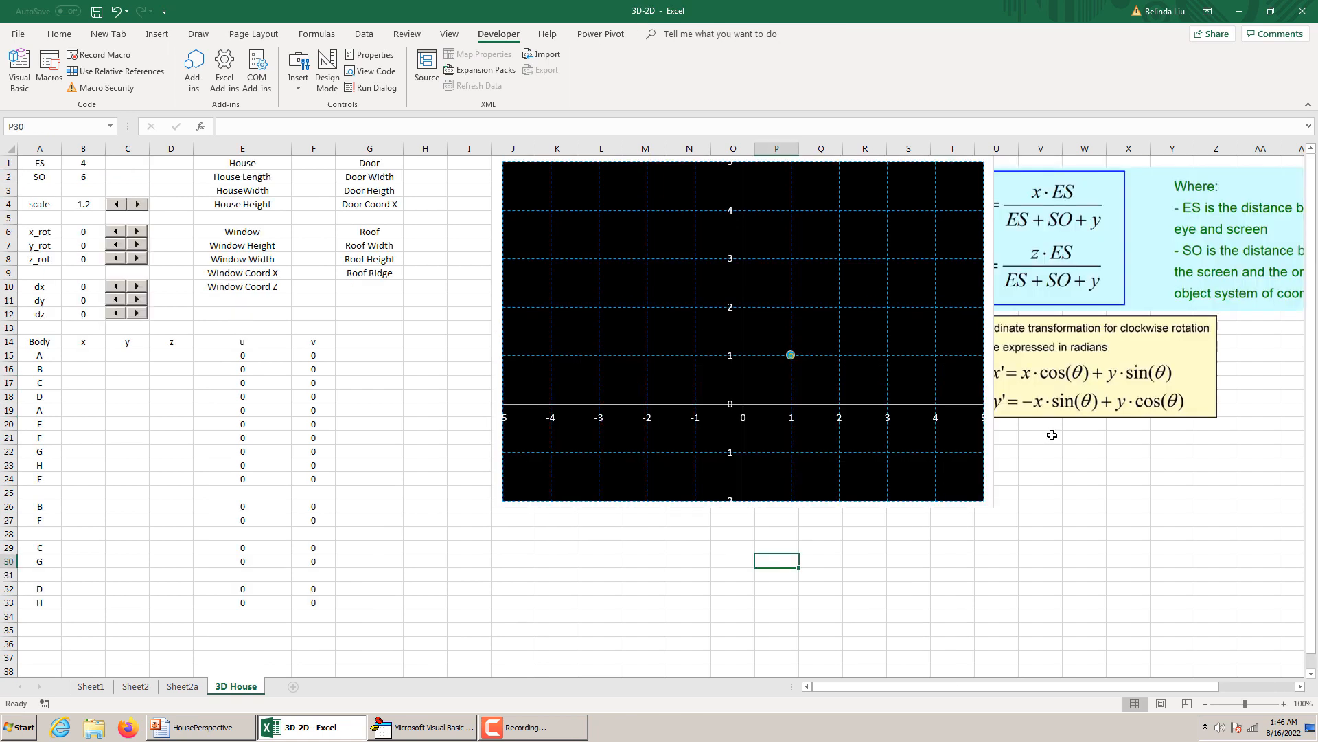
left_click(1043, 436)
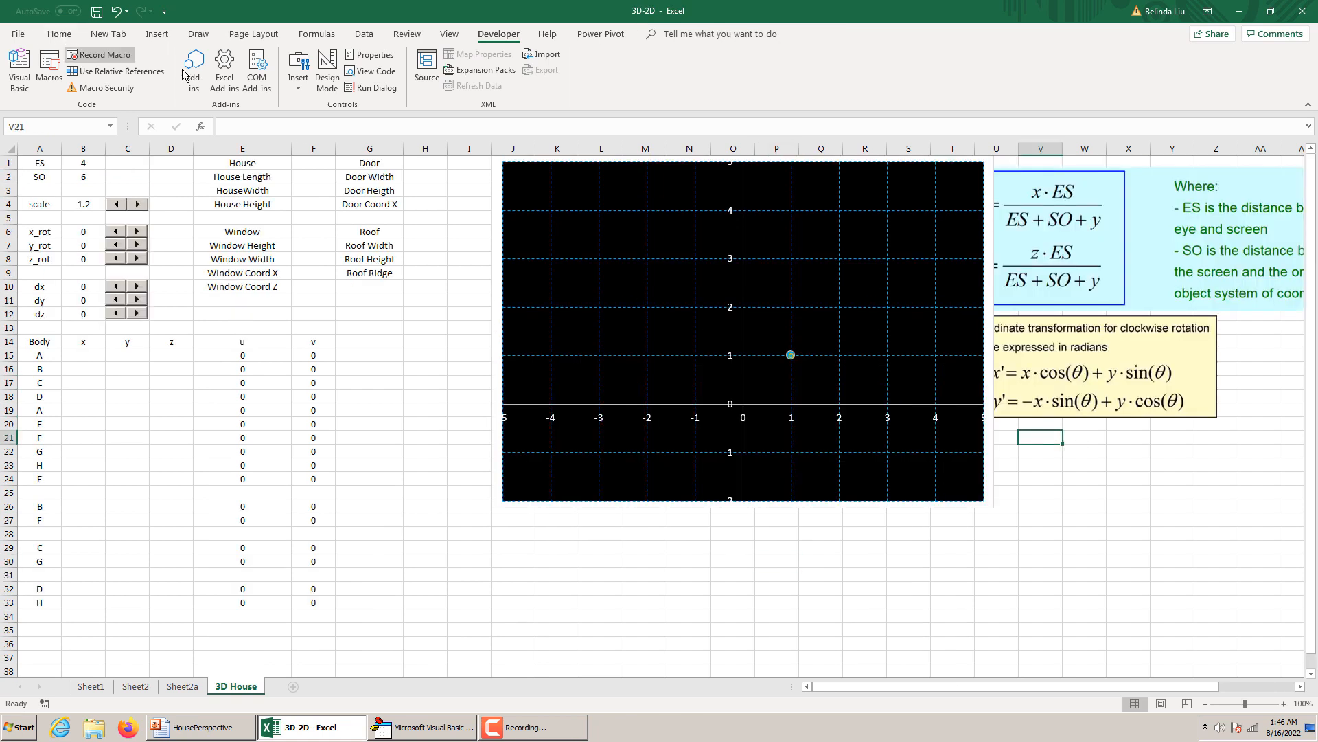
right_click(1092, 506)
left_click(1144, 256)
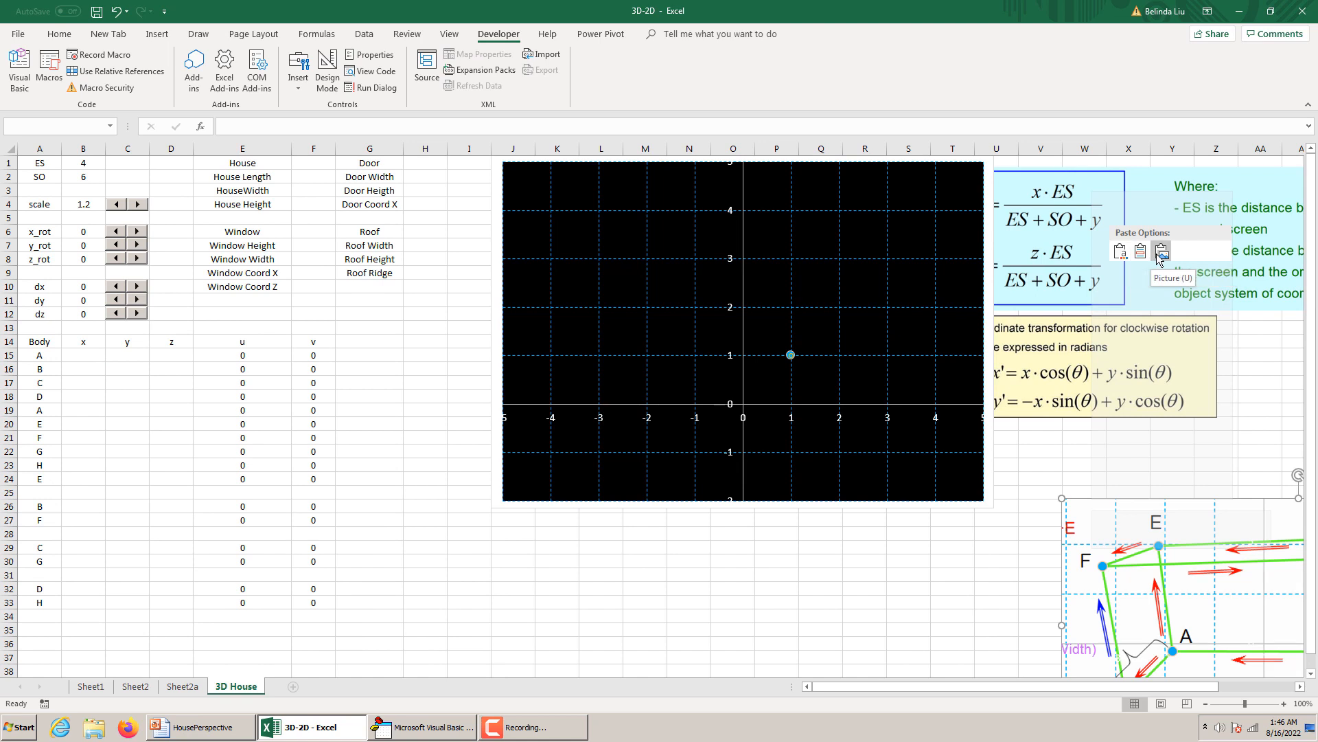
left_click(1160, 255)
Crop the dark strip off the diagram's right edge and place the picture beneath the rotation formulas, clear of the coordinate table.
left_click_drag(1156, 522, 447, 399)
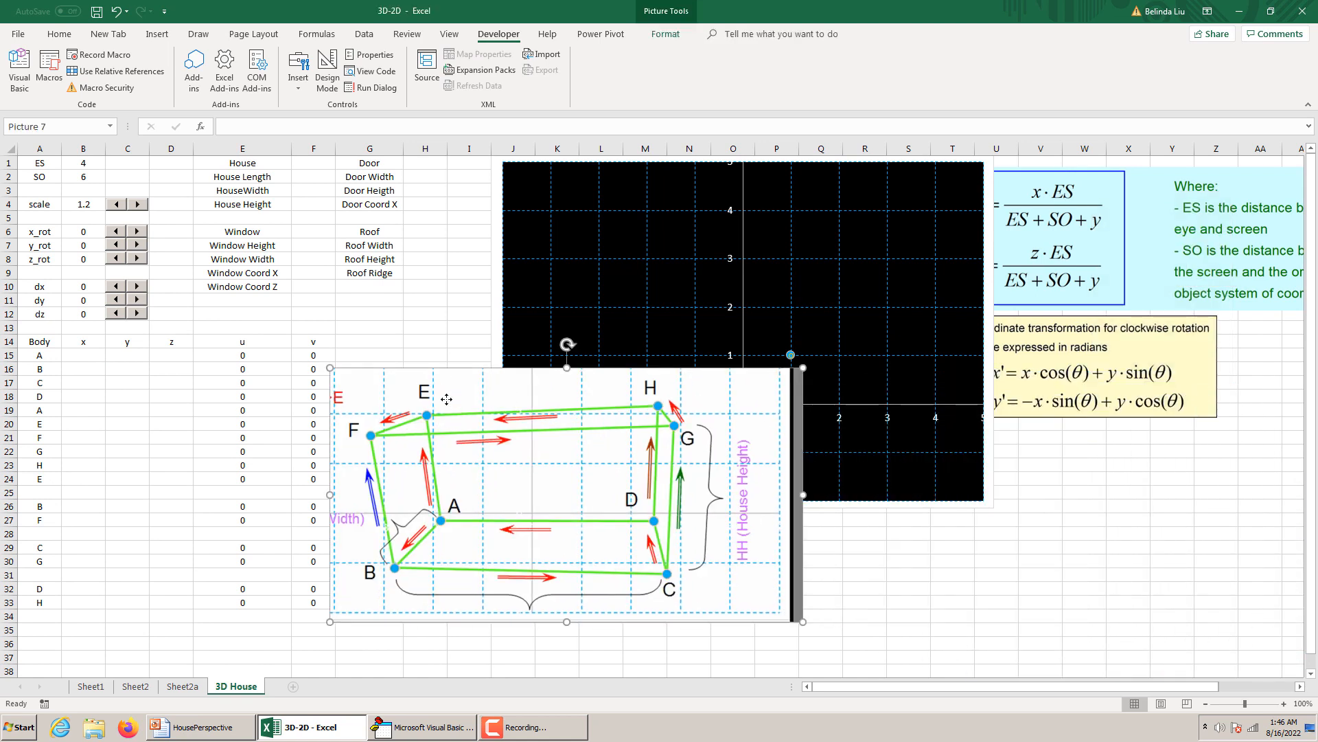
right_click(447, 399)
left_click(488, 364)
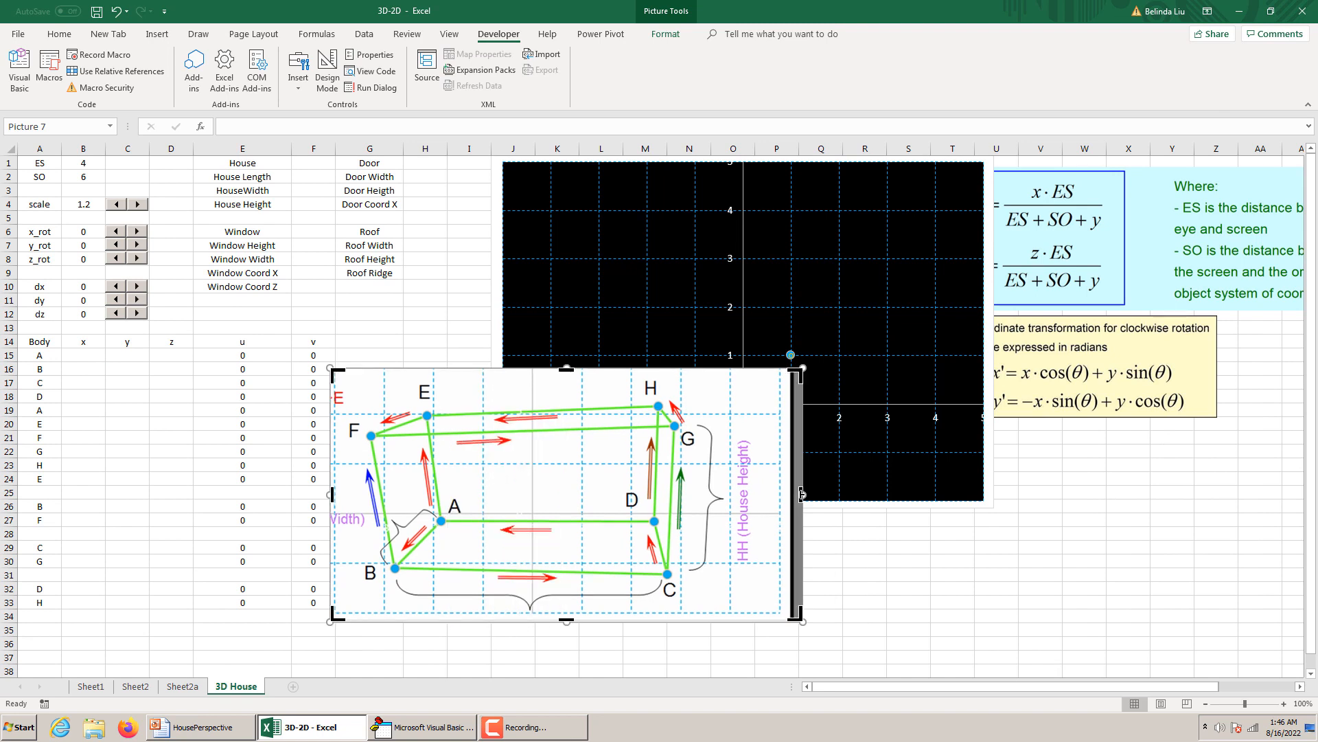
left_click_drag(801, 494, 775, 501)
left_click(908, 561)
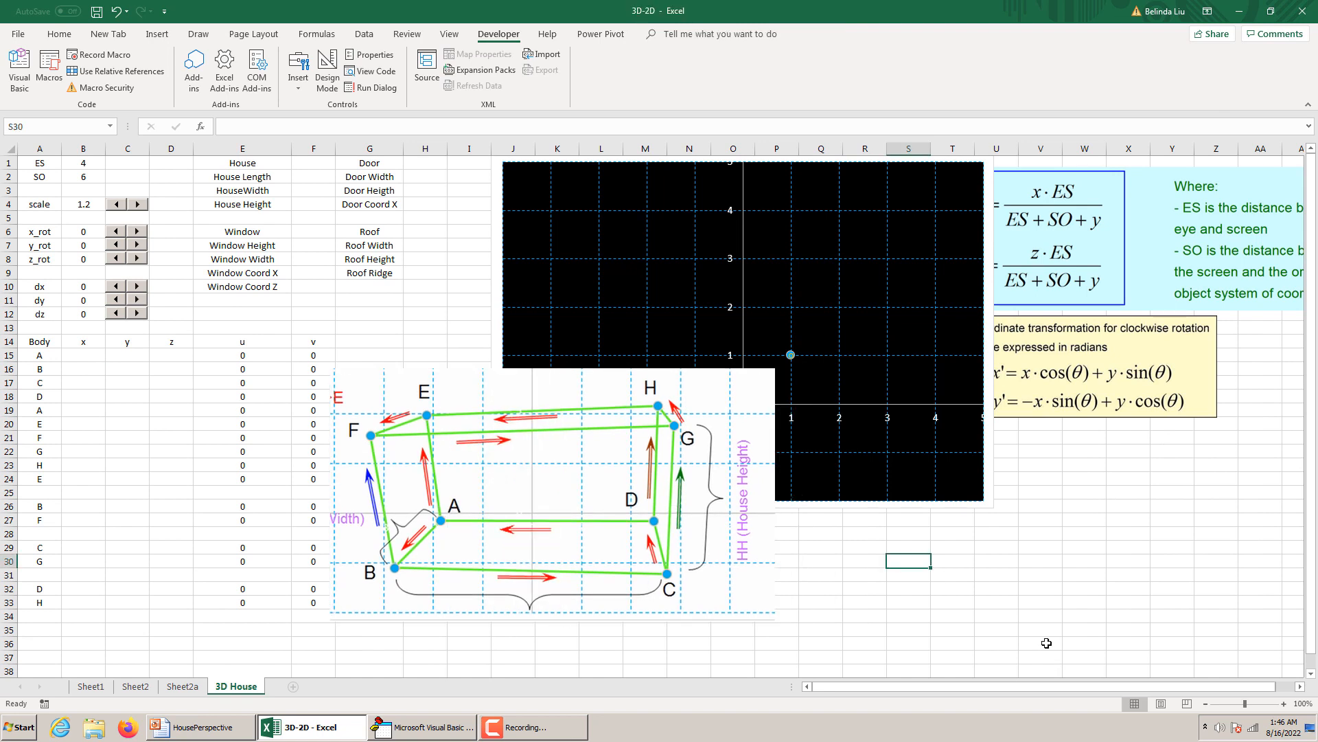
left_click_drag(603, 512, 1144, 563)
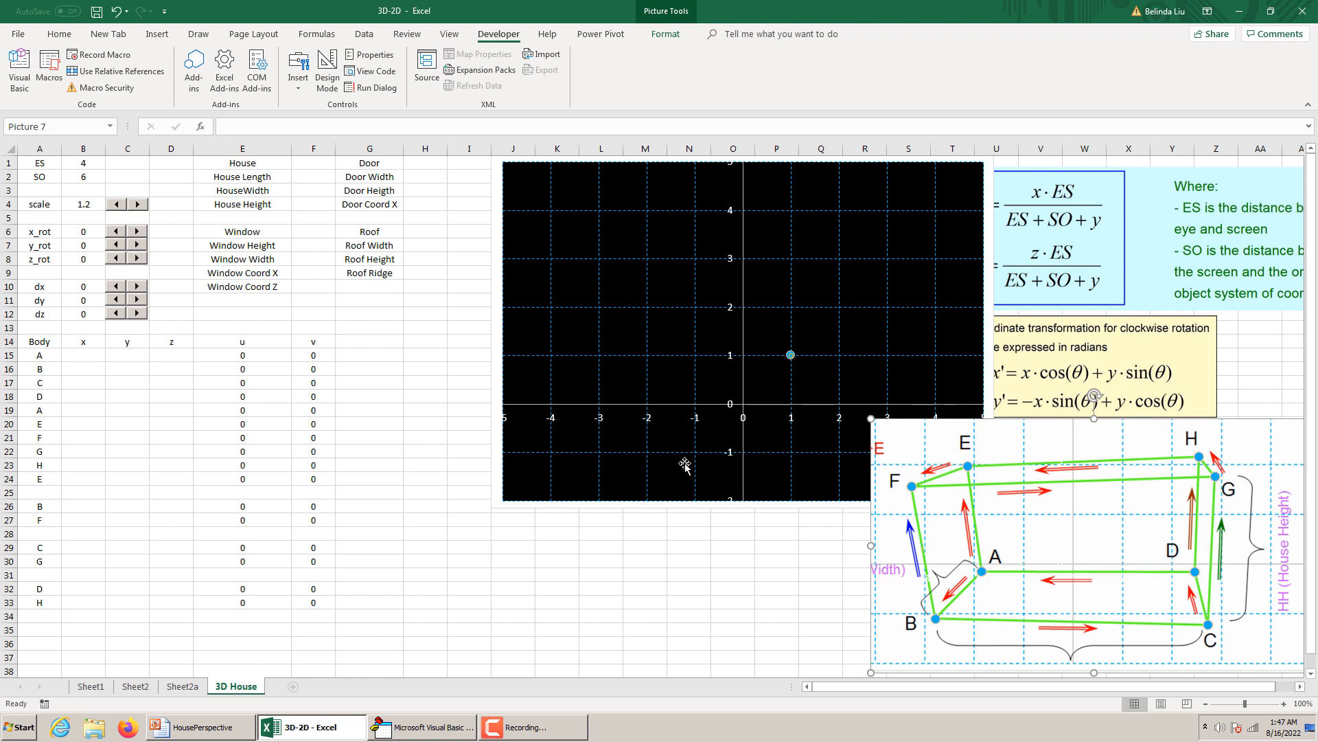
Enter the formula =-HL/2 as the x coordinate of body point A in B15.
left_click(83, 356)
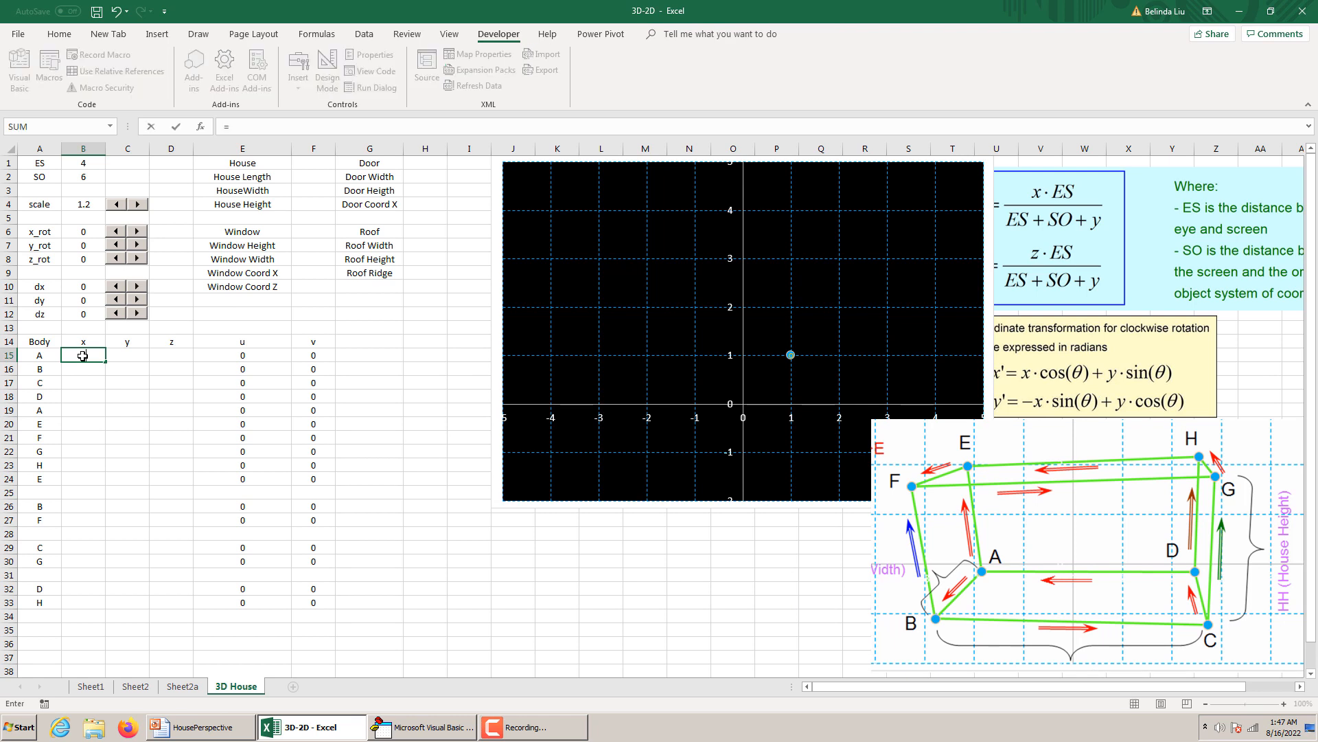
type("=-HL/2")
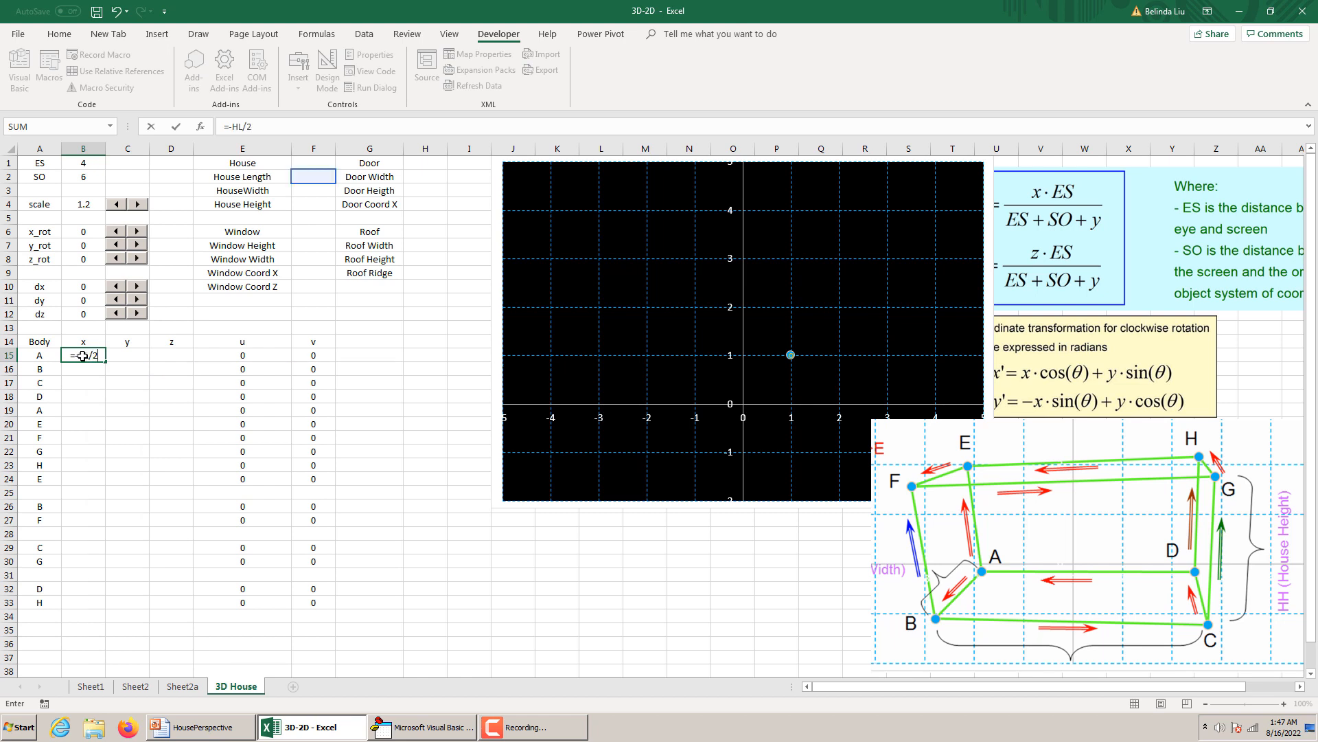
key("Return")
left_click(93, 359)
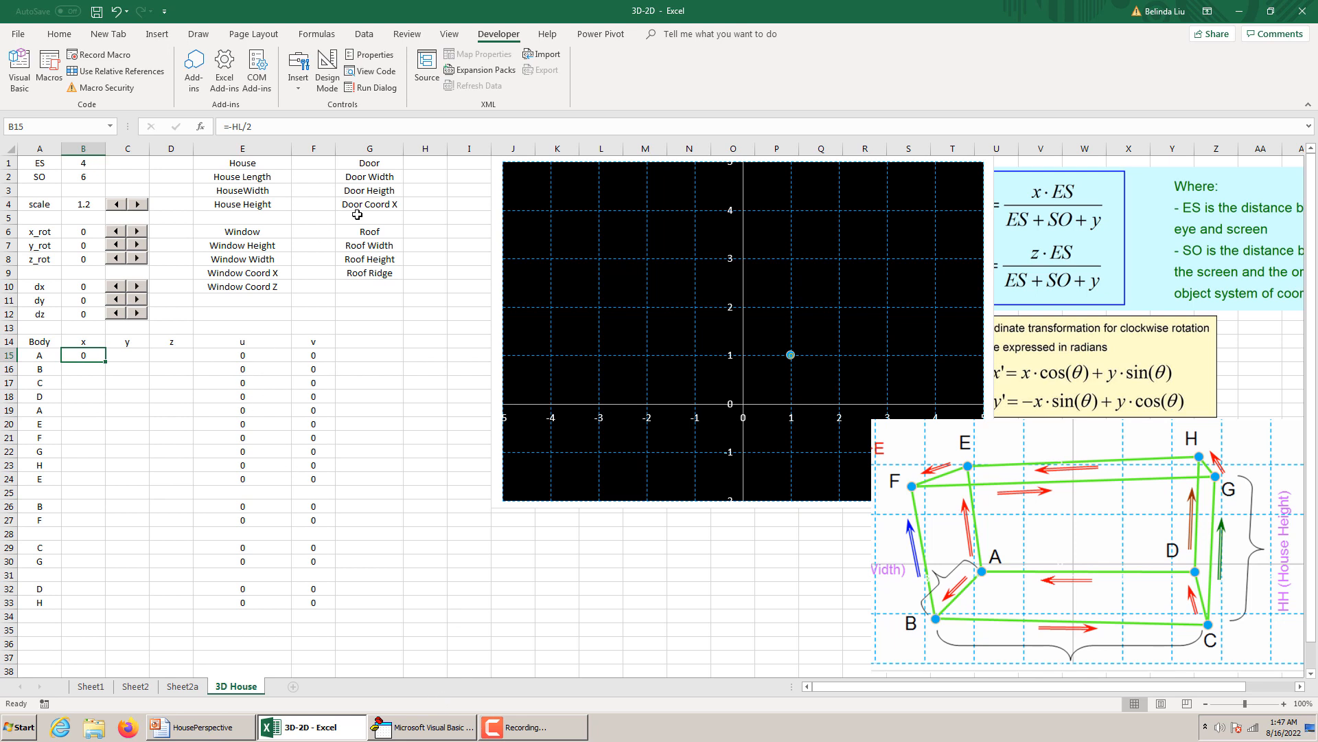
Set the House Length to 4 in F2 on the 3D House sheet.
left_click(193, 687)
left_click(236, 685)
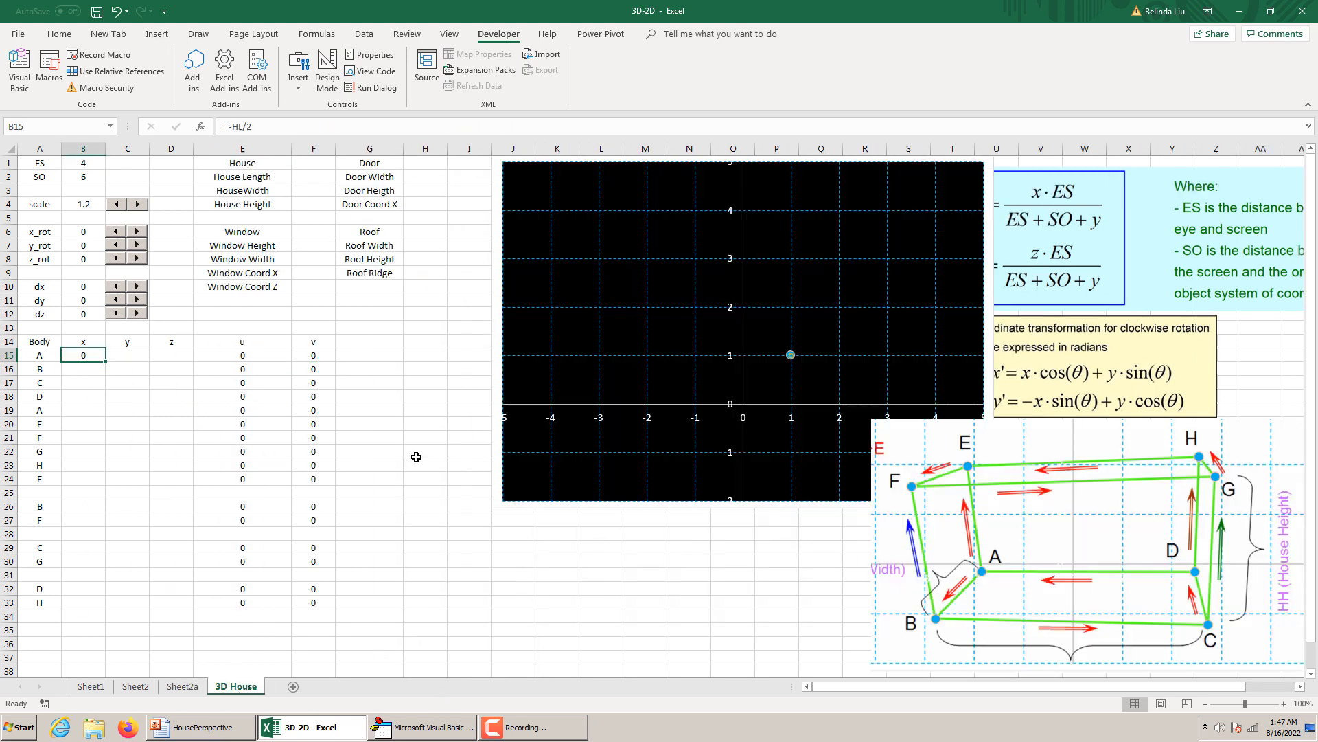
left_click(314, 177)
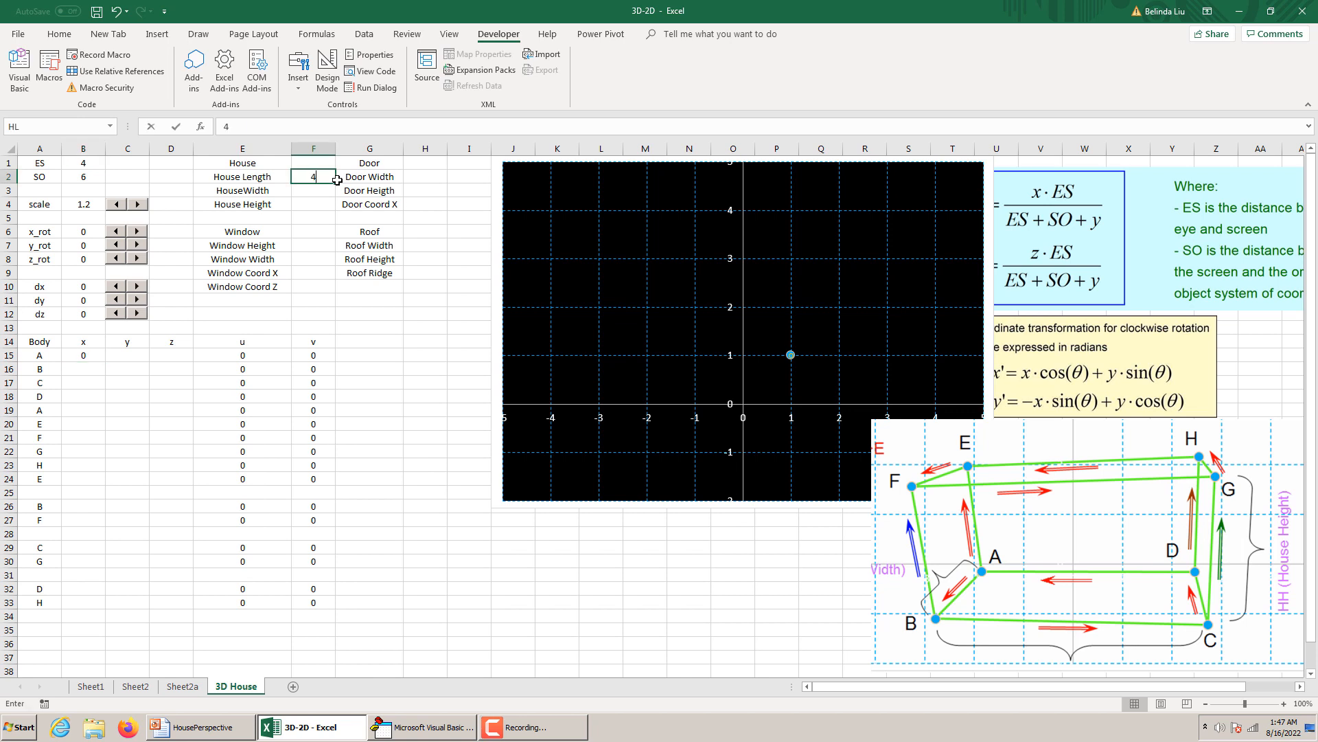
left_click(354, 204)
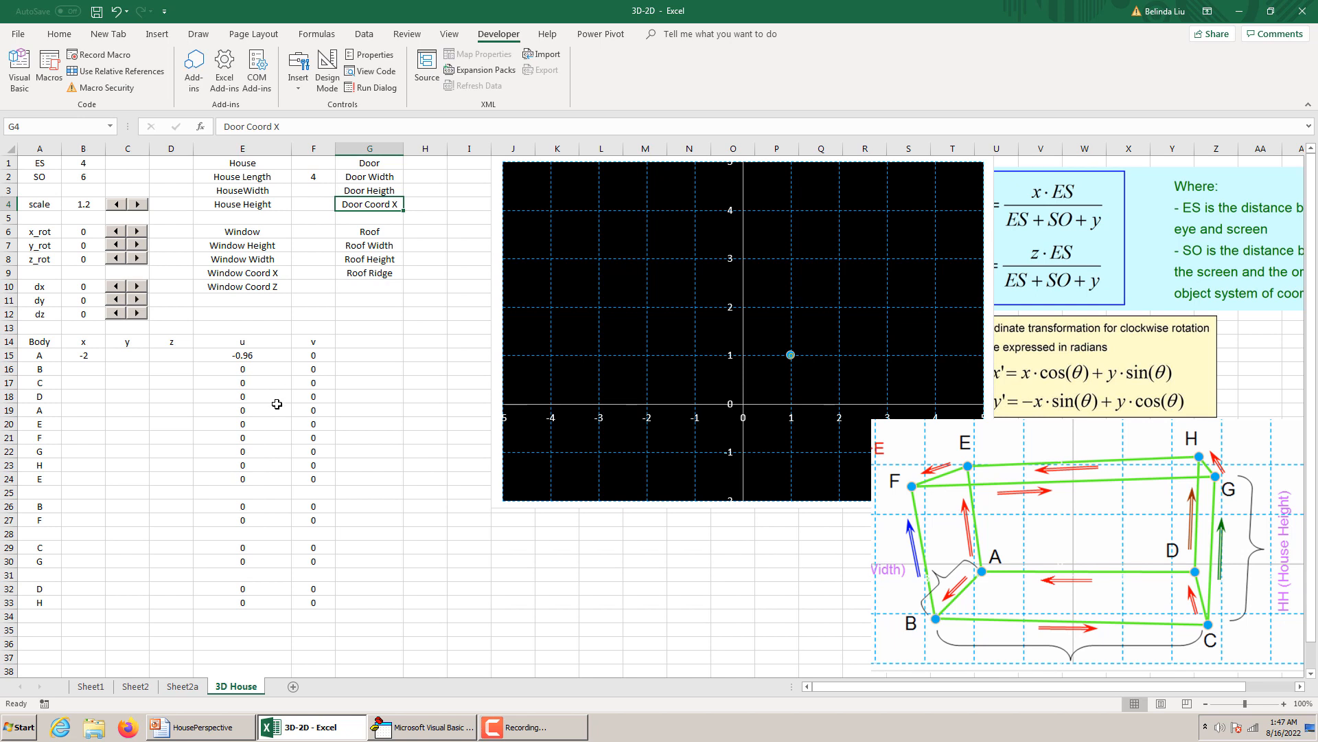
Copy point A's x formula from B15 to points B, E and F in B16, B20 and B21.
left_click(87, 355)
key("ctrl+c")
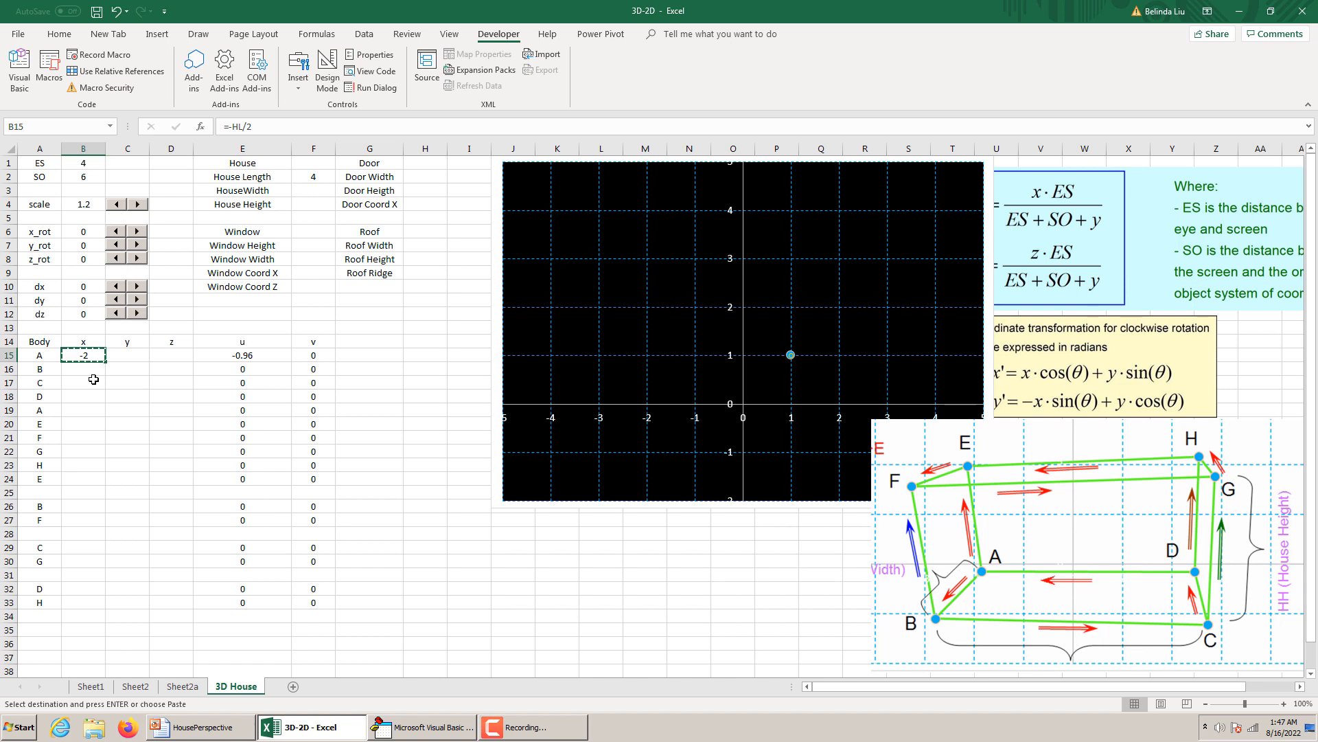
left_click(90, 370)
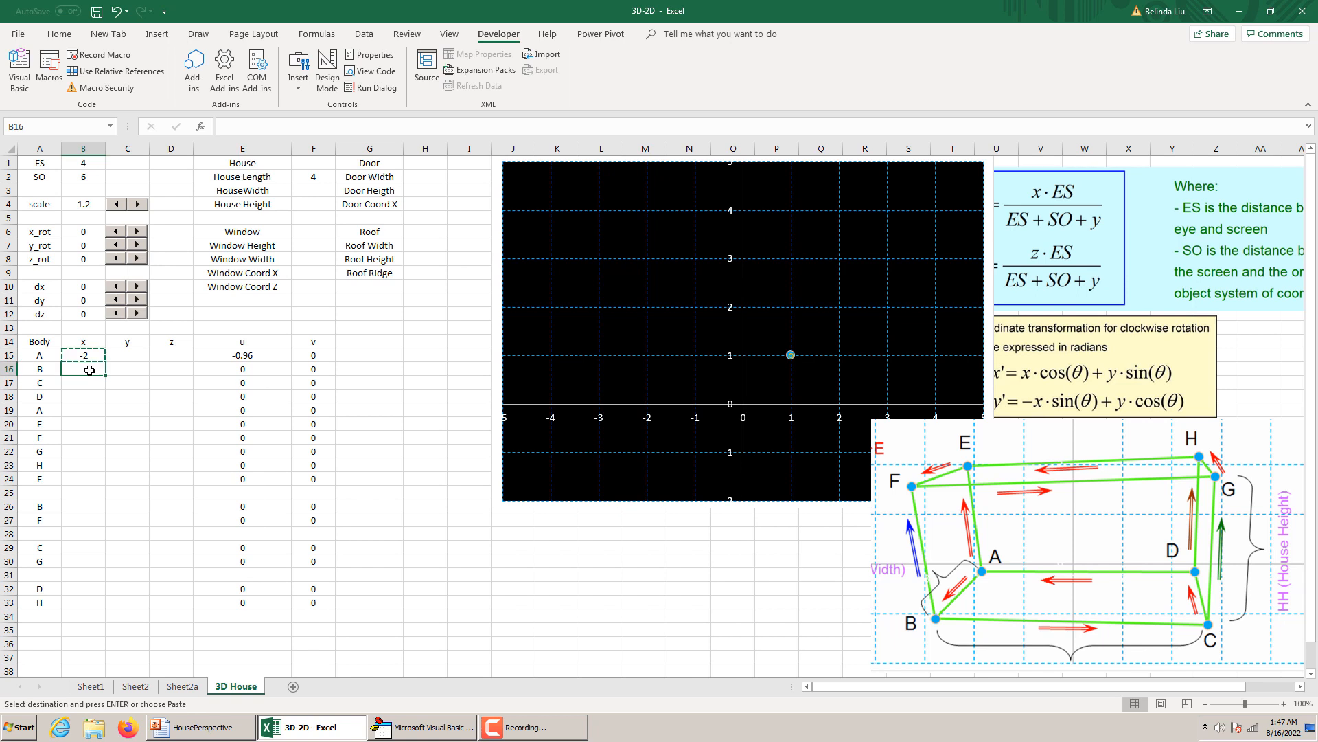
key("ctrl+v")
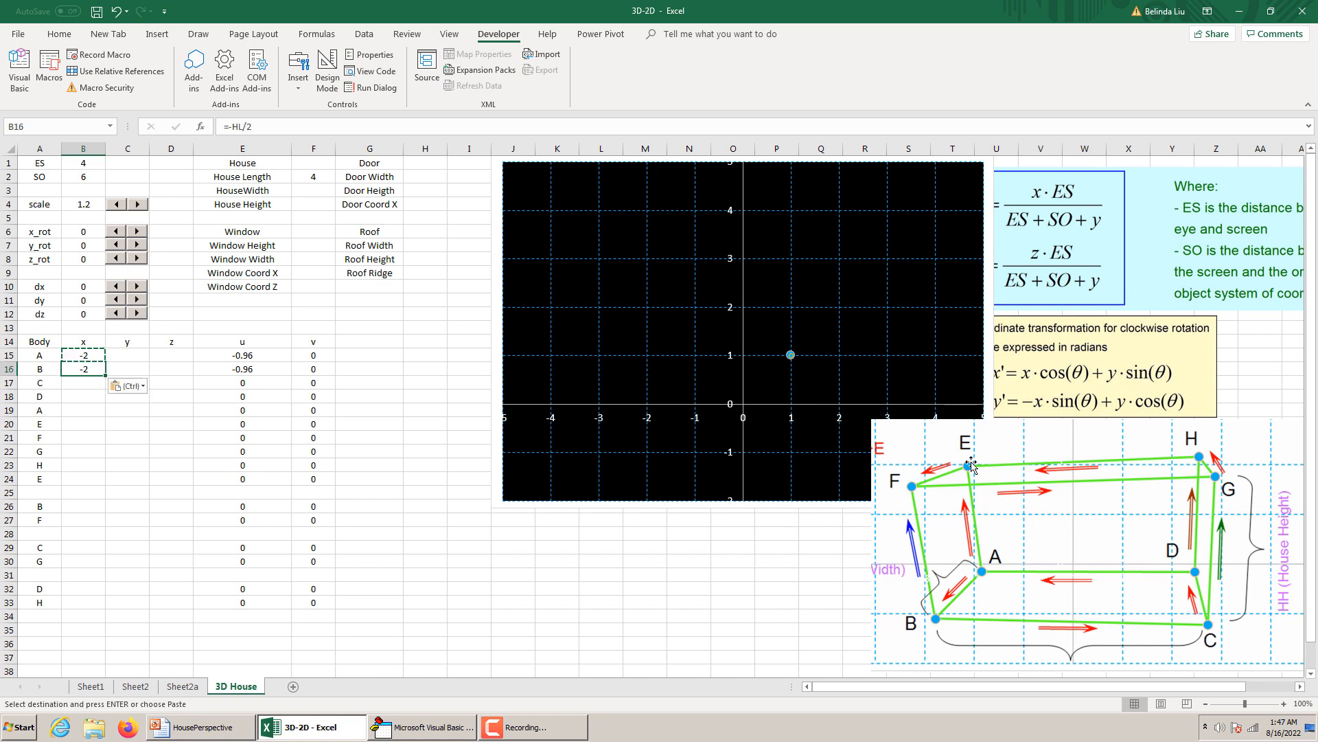
left_click(77, 418)
key("ctrl+v")
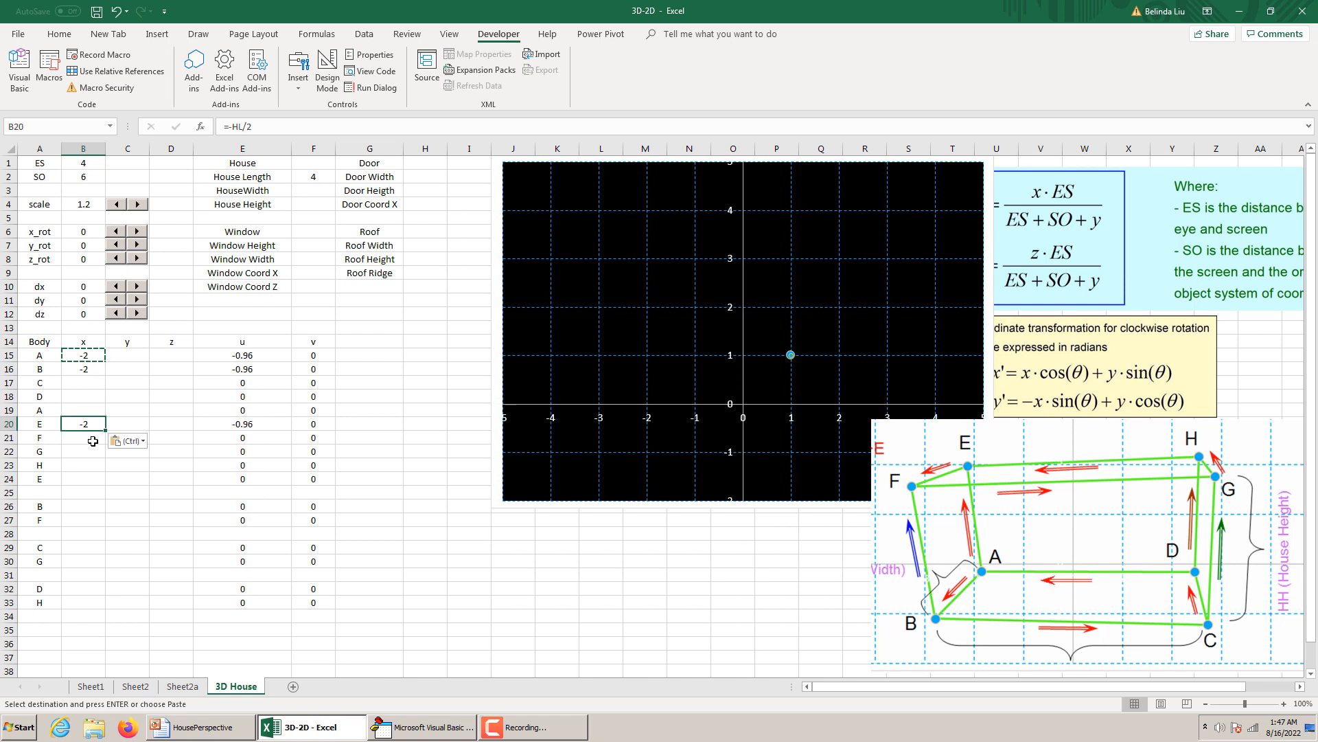
key("Down")
key("ctrl+v")
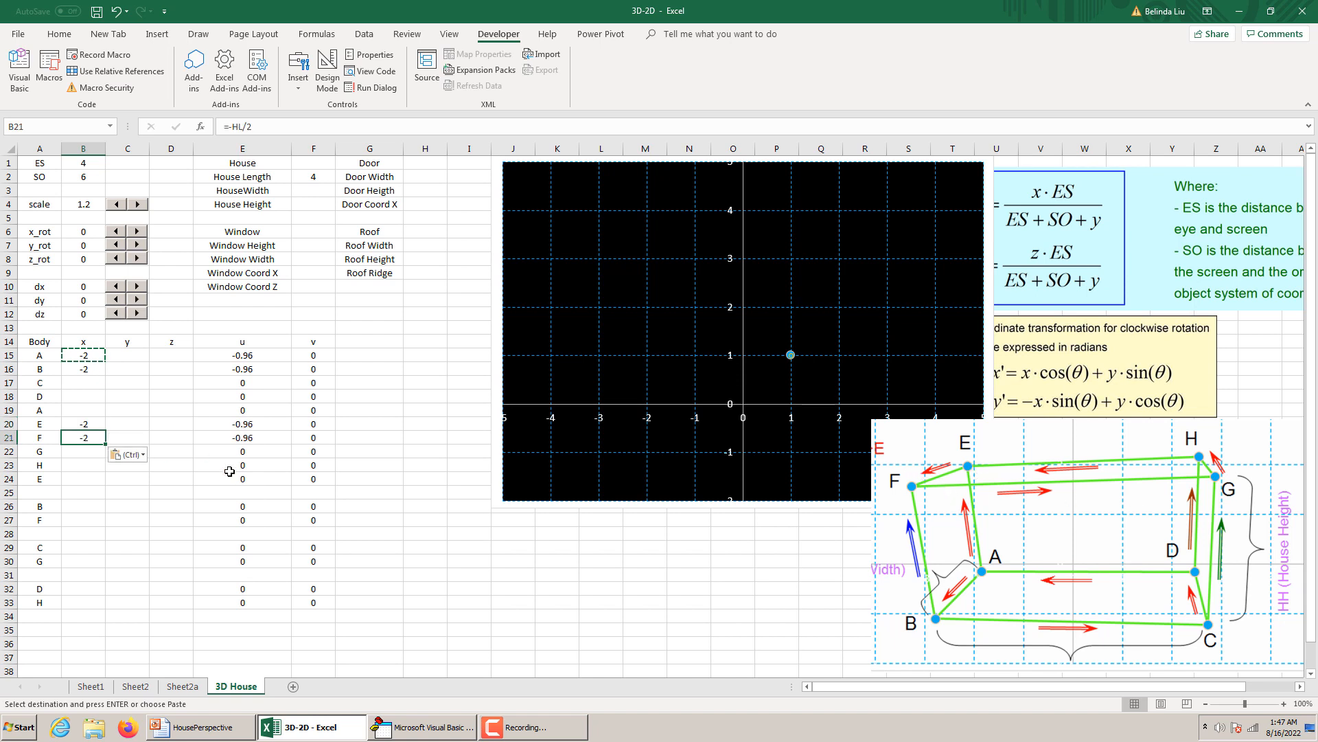
Fill point C's x coordinate in B17 with A's formula and remove the minus sign to make it =HL/2.
left_click(91, 382)
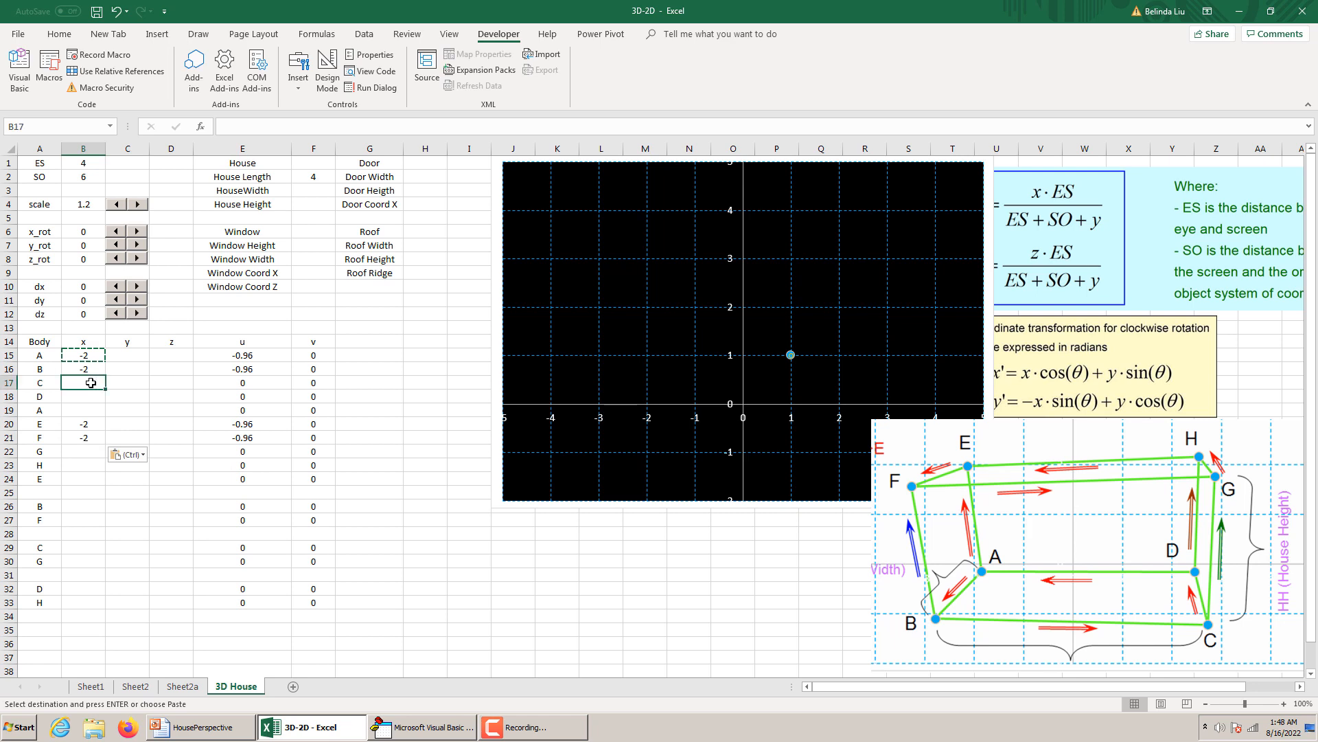
key("ctrl+v")
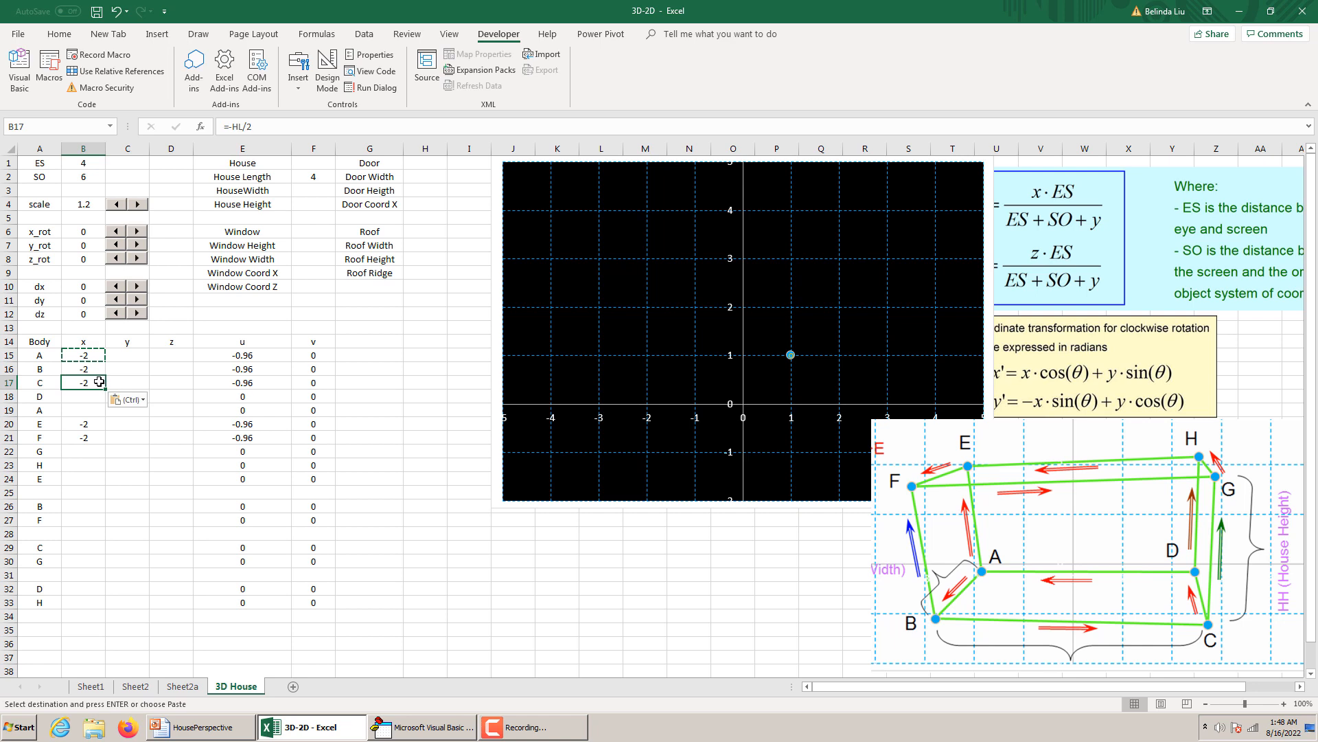
left_click(233, 126)
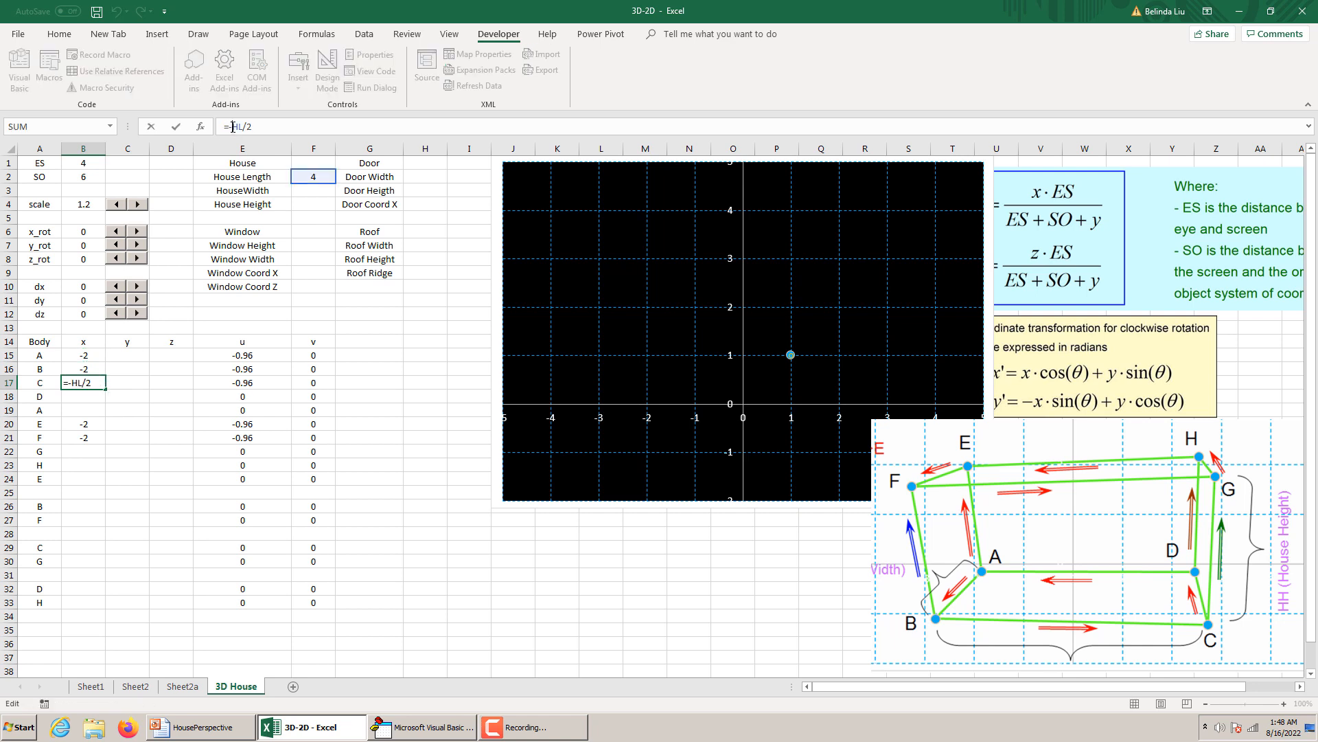
key("BackSpace")
key("Return")
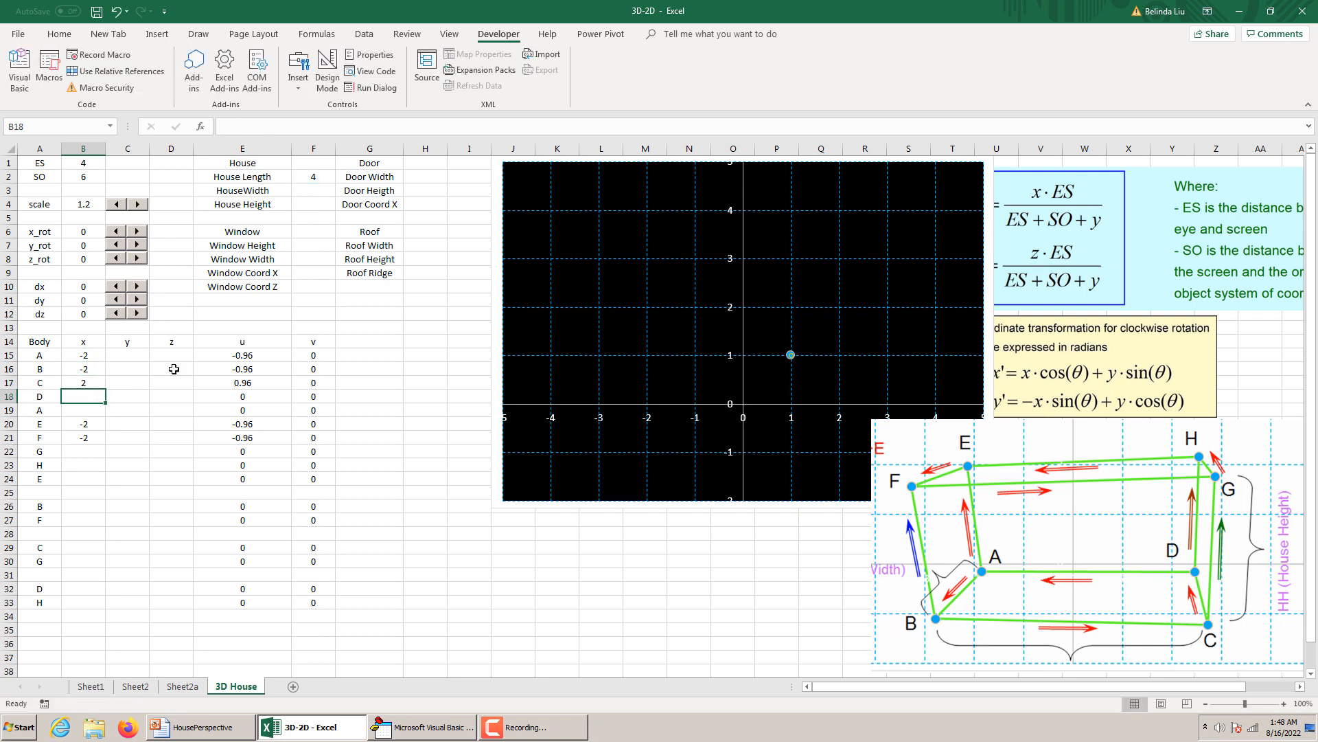
Copy point C's x formula from B17 to points D, G and H in B18, B22 and B23.
left_click(101, 381)
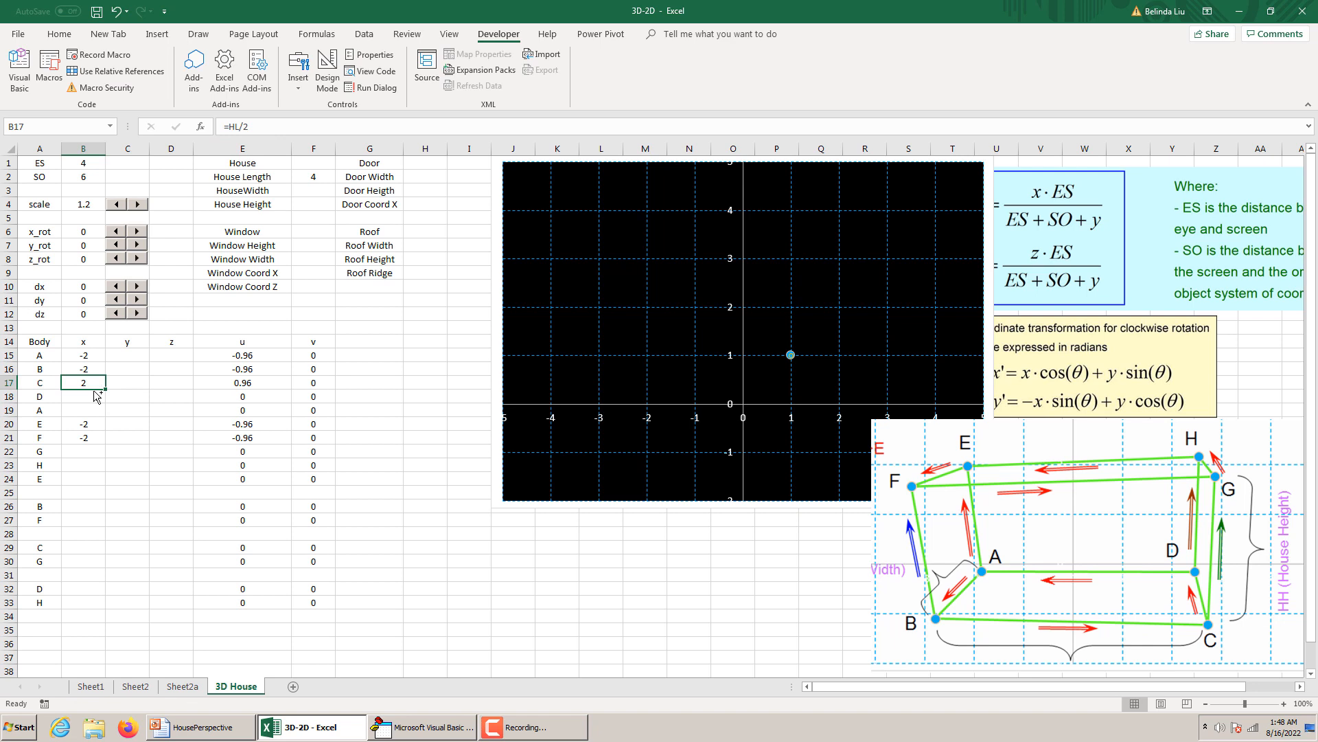
key("ctrl+c")
left_click(88, 397)
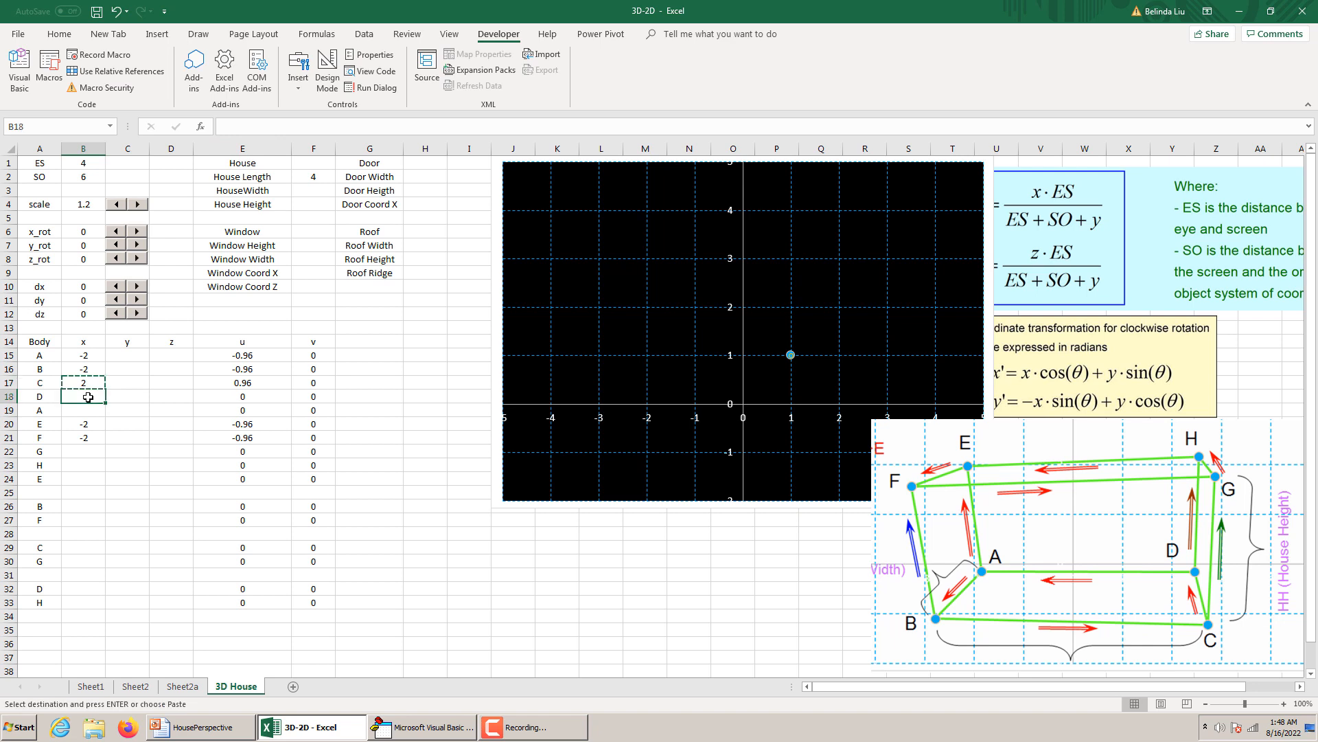
key("ctrl+v")
left_click(83, 453)
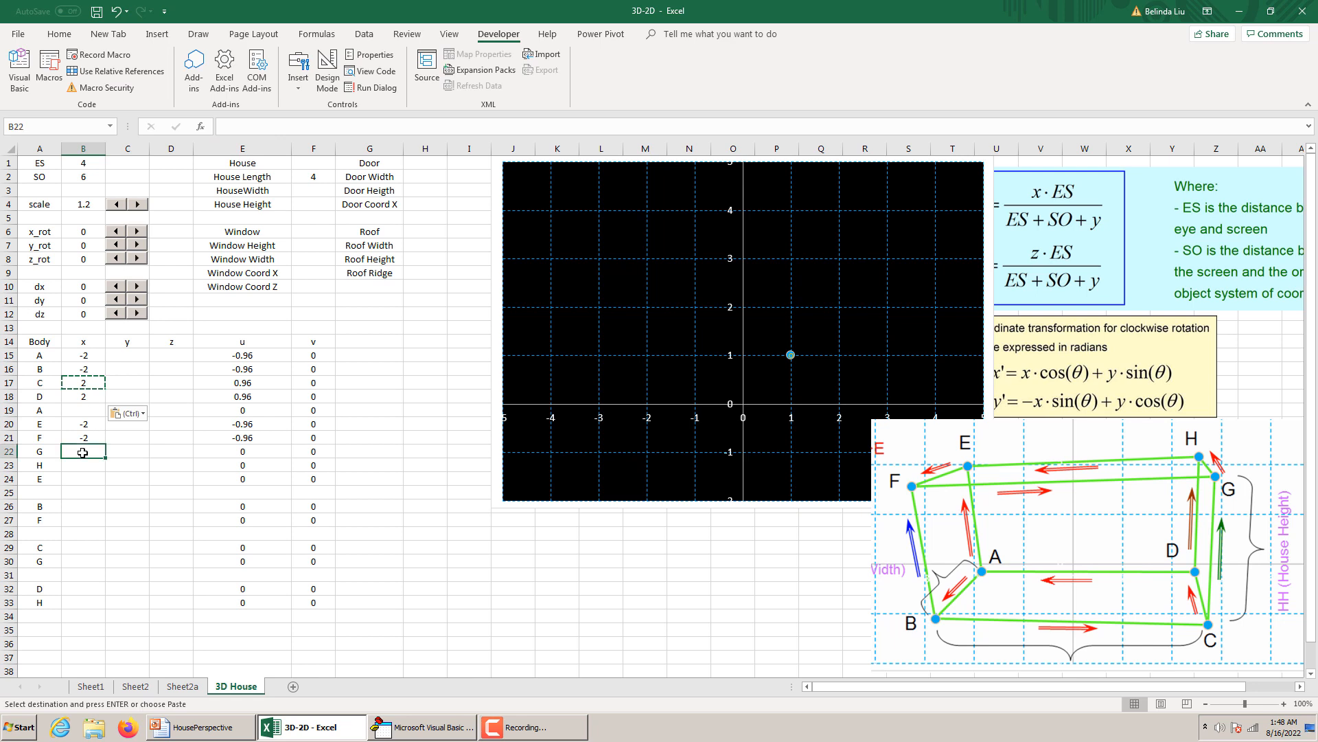
key("ctrl+v")
left_click(82, 466)
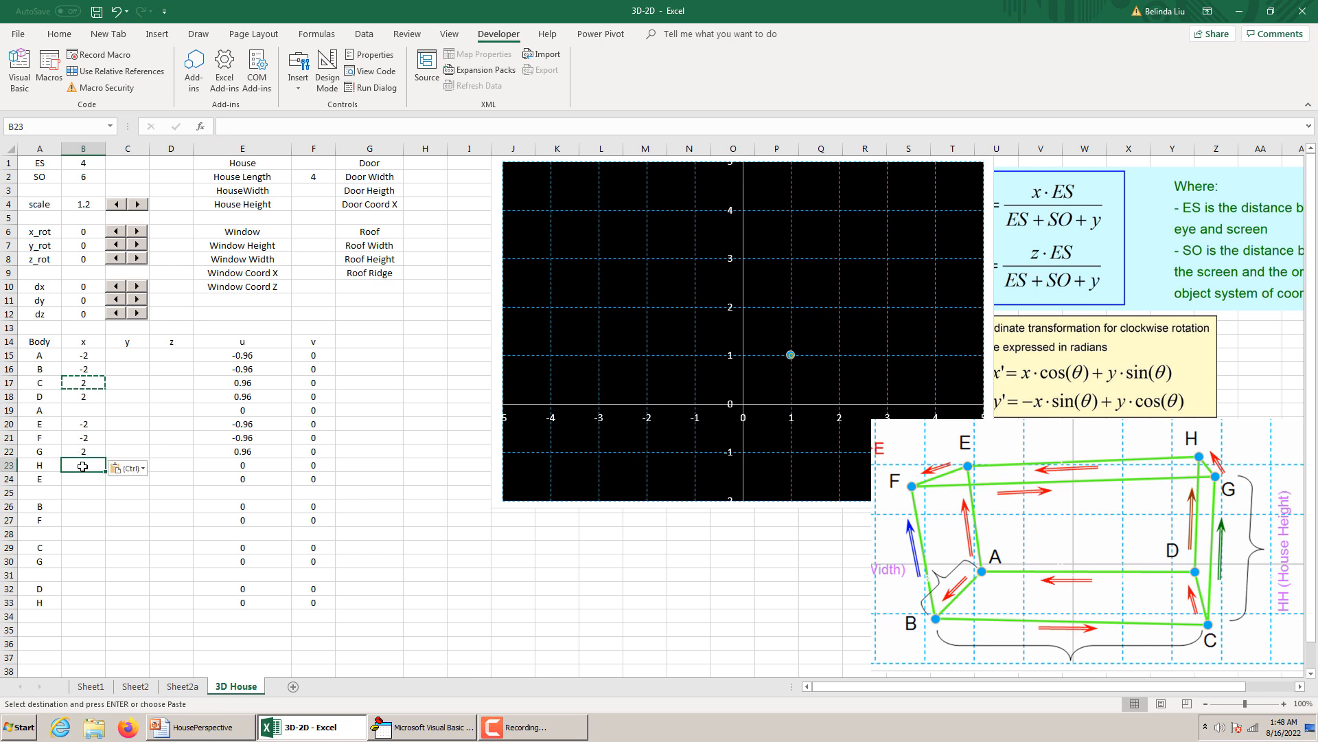
key("ctrl+v")
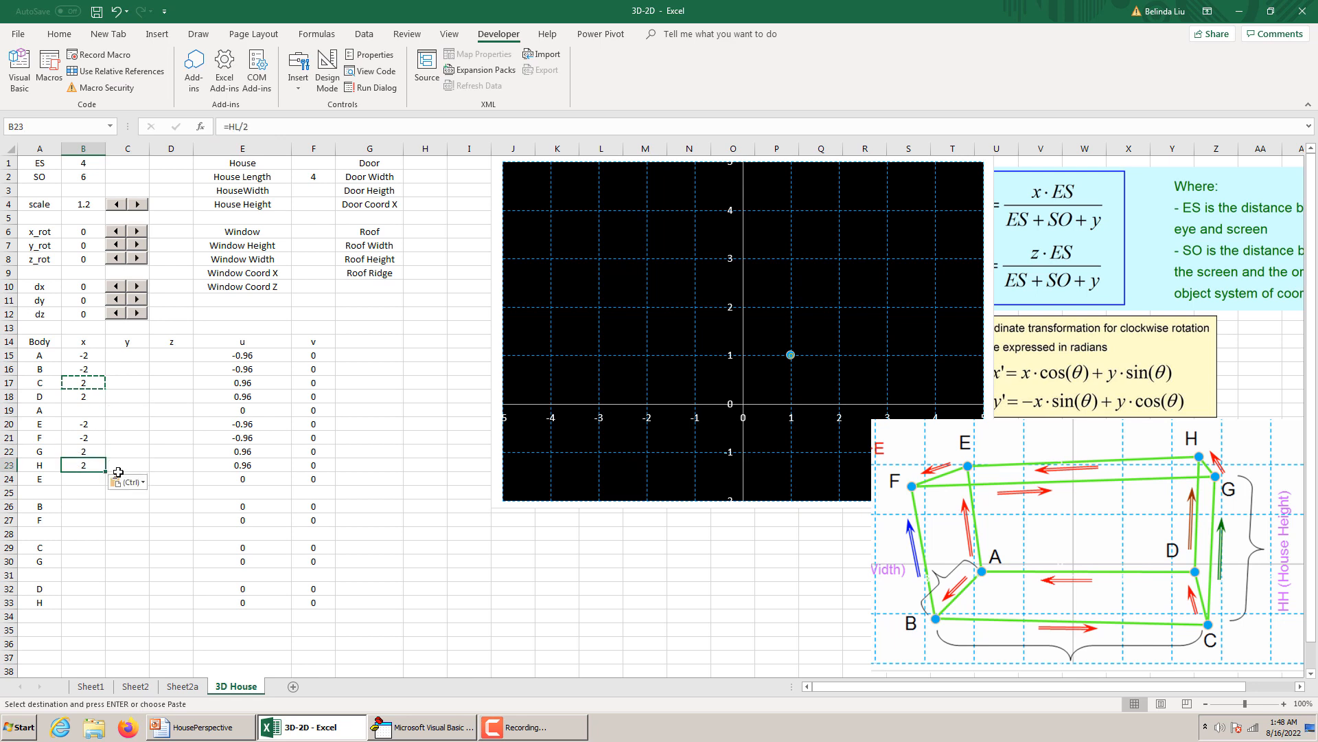
Copy the =-HL/2 x formula to the repeated point A in B19 and the repeated point E in B24.
left_click(90, 354)
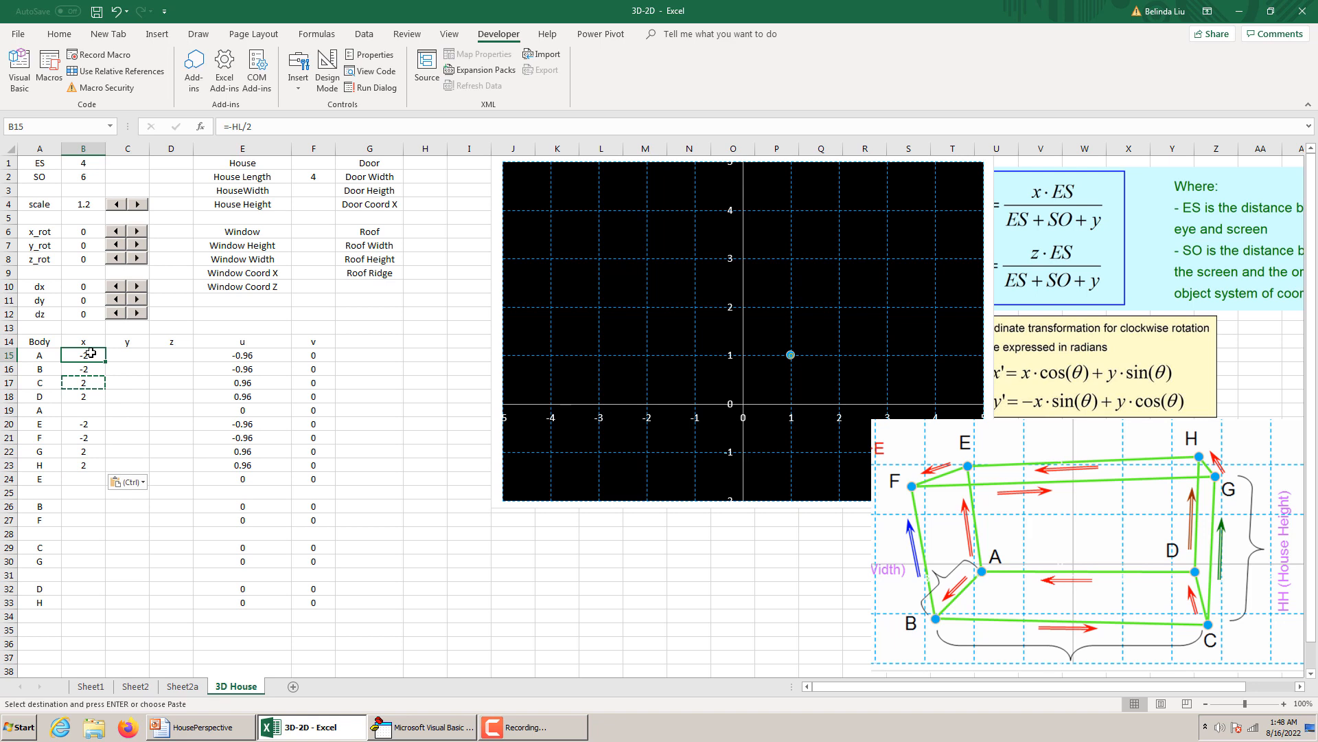
key("ctrl+c")
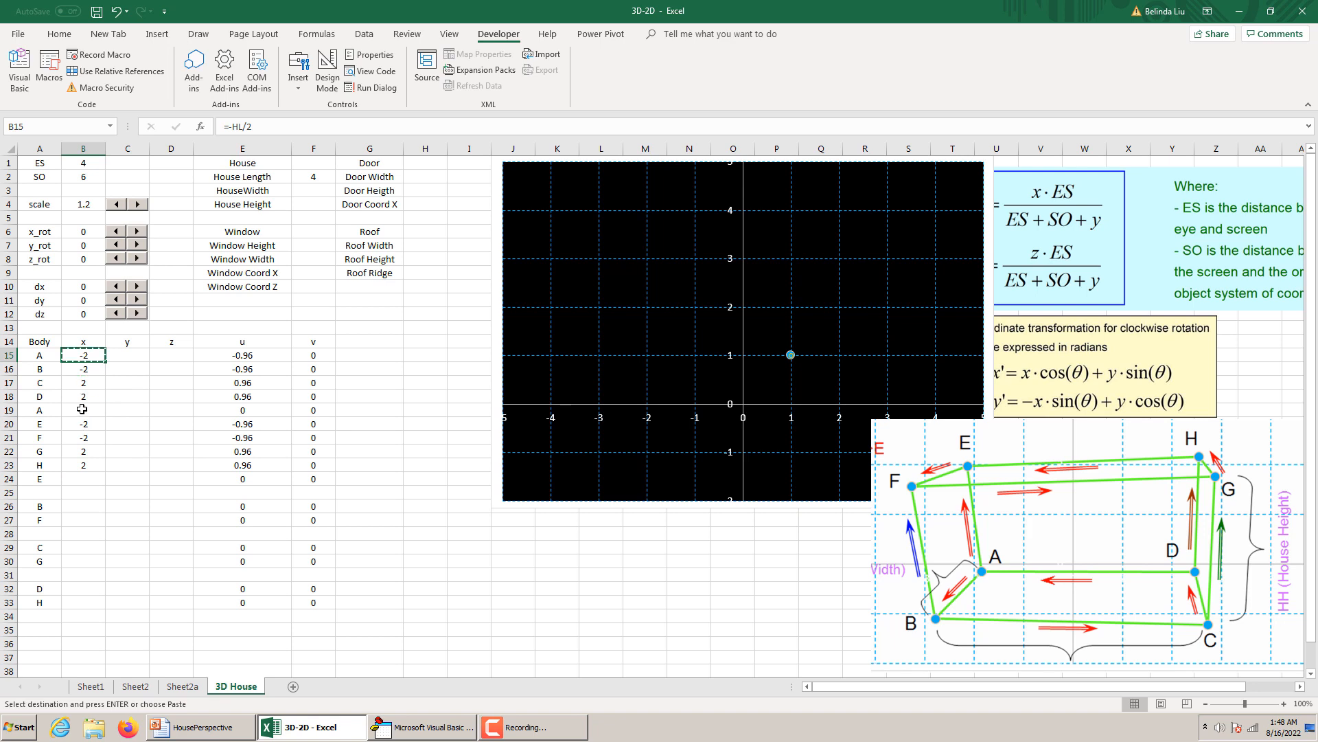
left_click(82, 409)
key("ctrl+v")
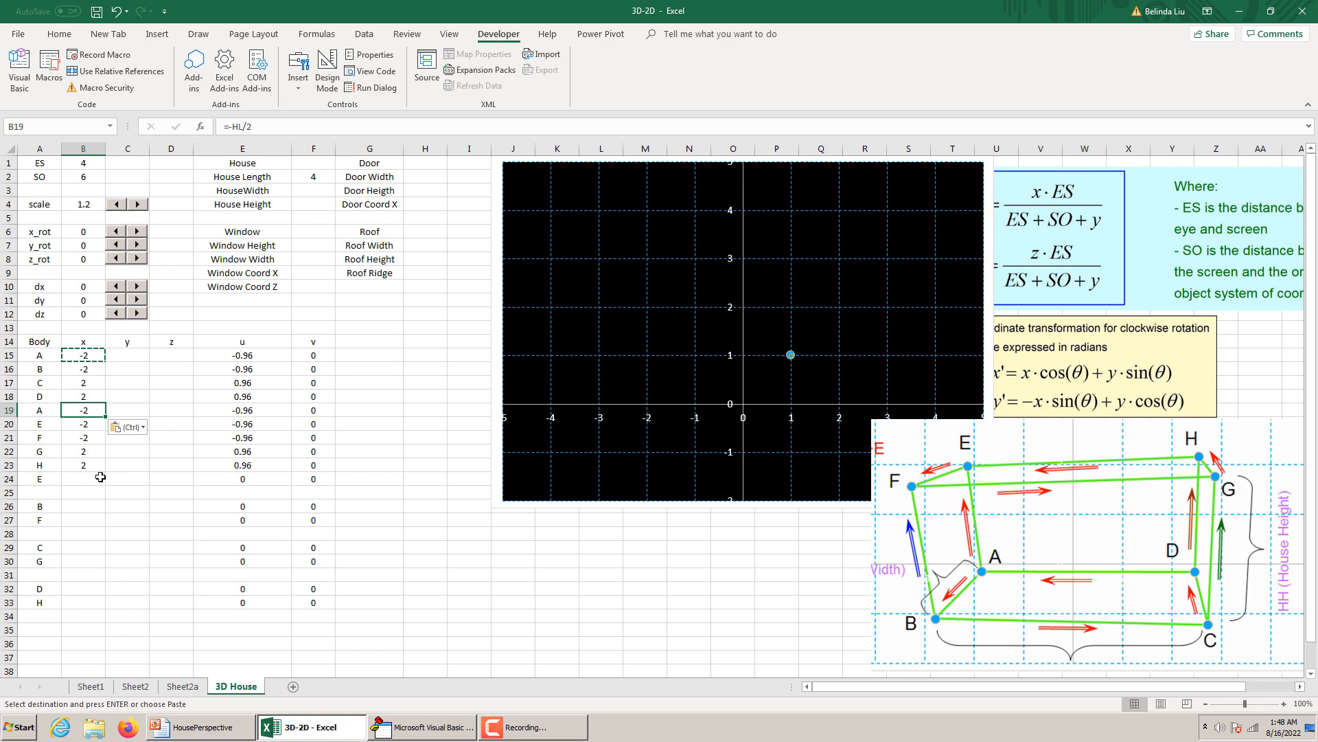
left_click(86, 423)
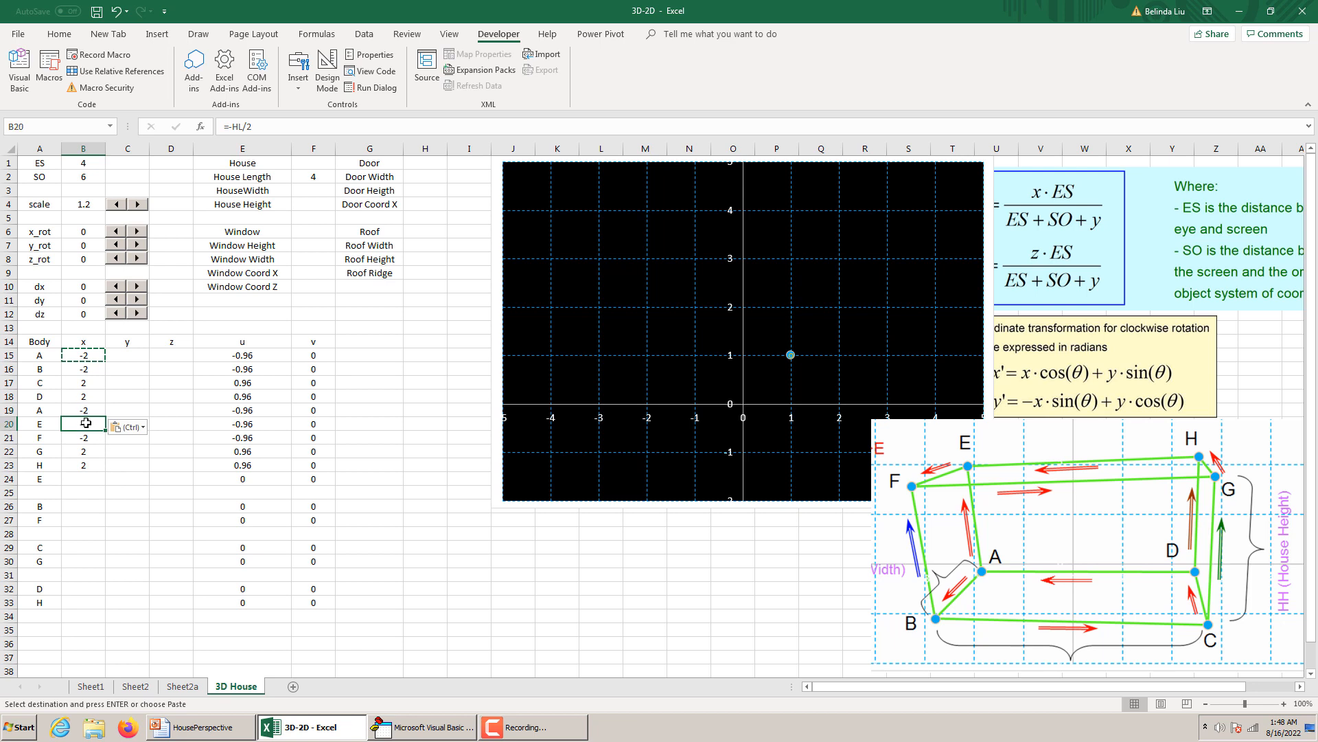
key("ctrl+c")
left_click(86, 479)
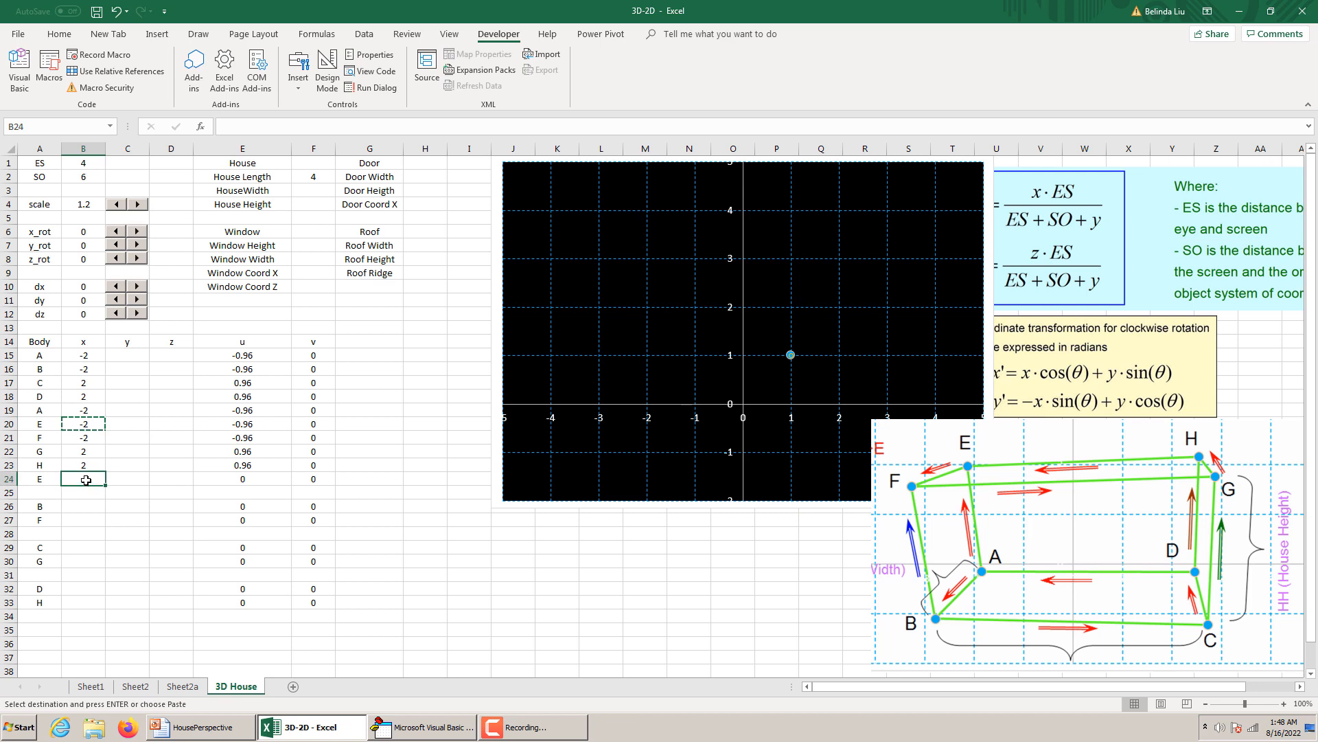
key("ctrl+v")
left_click(199, 493)
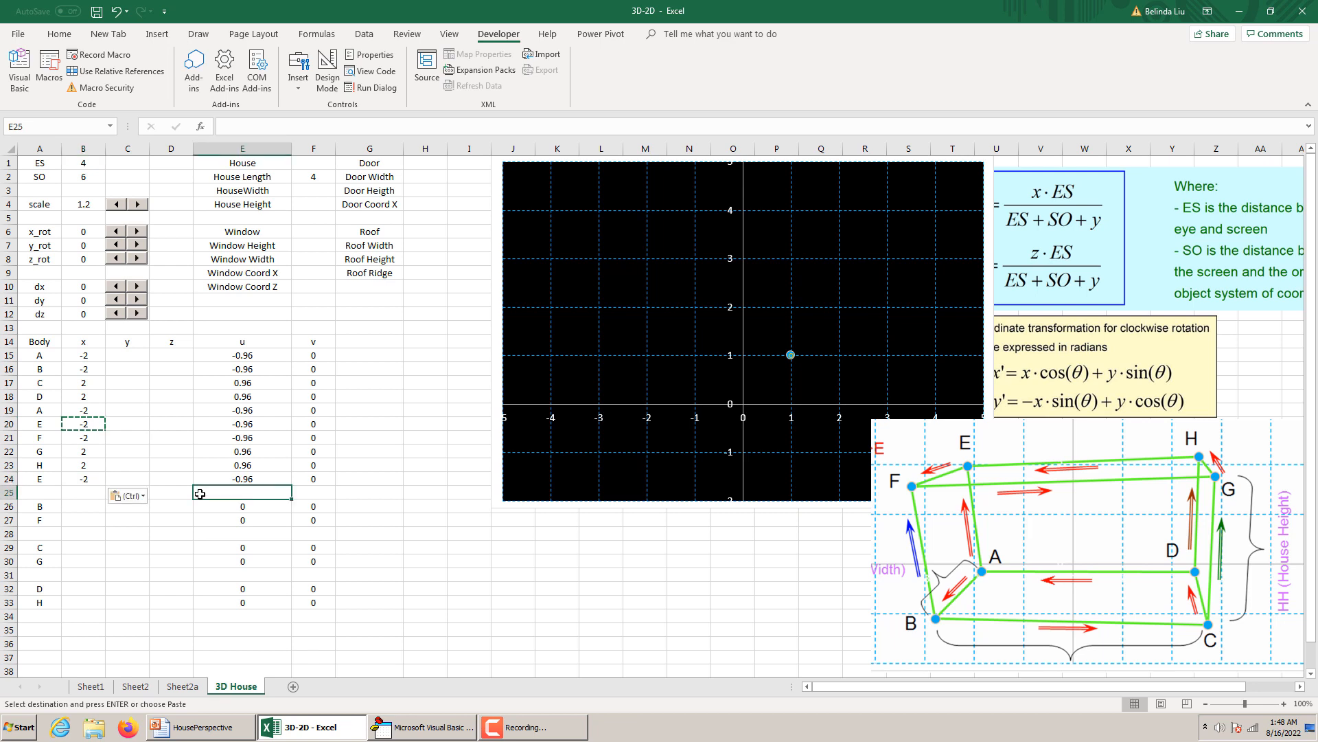
Enter z coordinates of 0 for points A, B, C, D and the repeated A in D15:D19, and =HH for point E in D20.
left_click(175, 357)
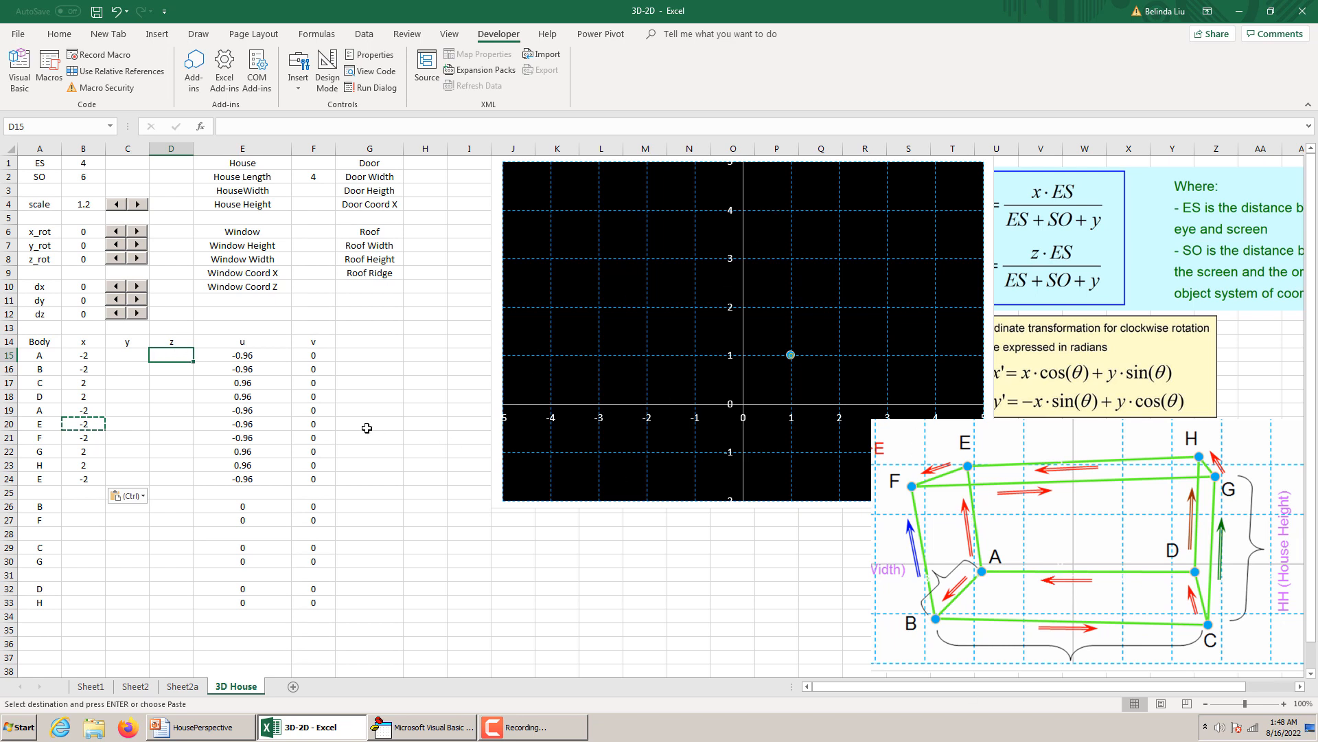
type("0")
key("Return")
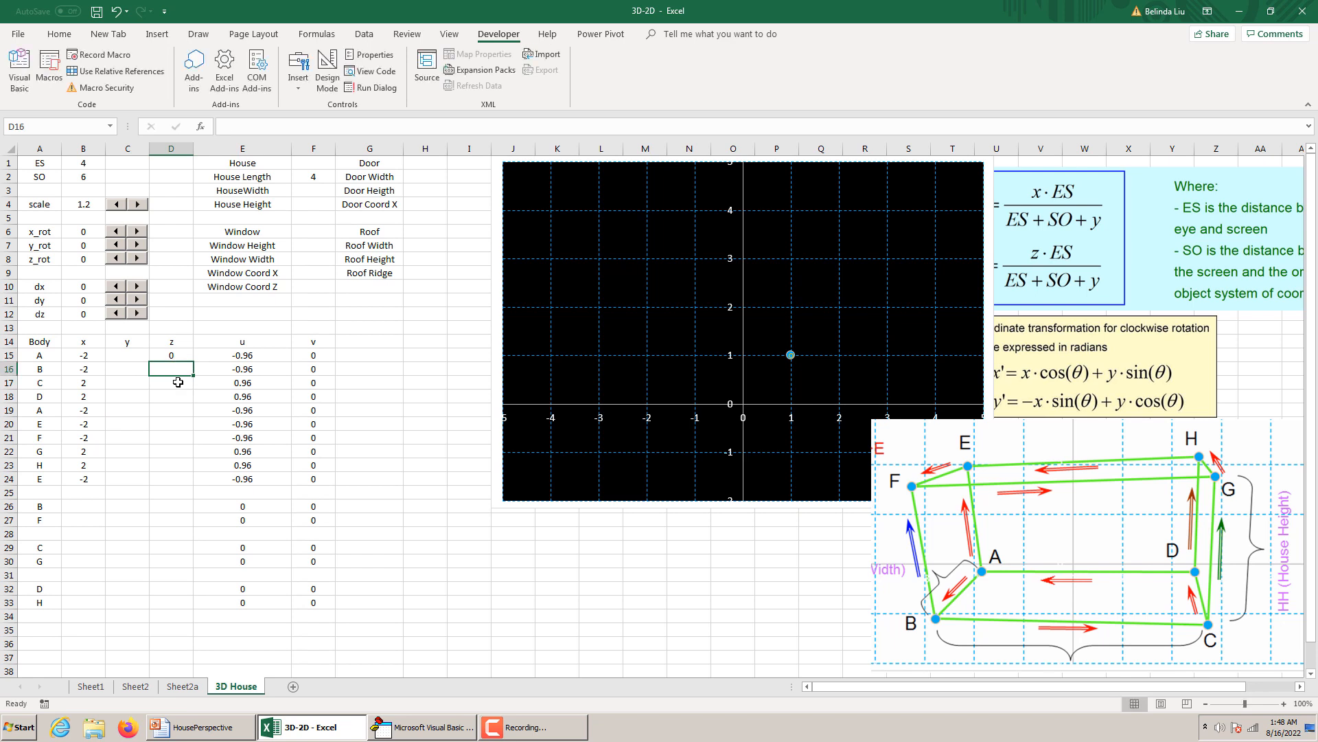
type("0")
key("Return")
type("0")
key("Return")
type("0")
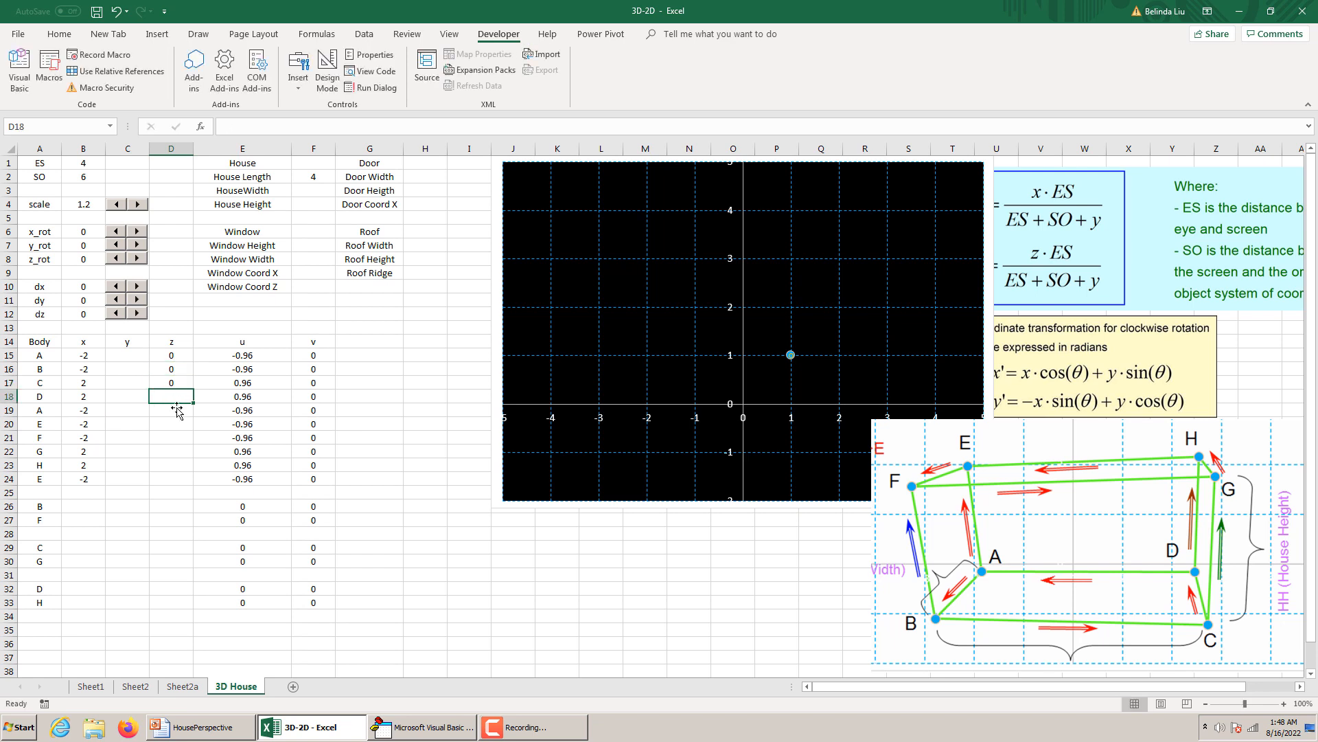
key("Return")
type("0")
key("Return")
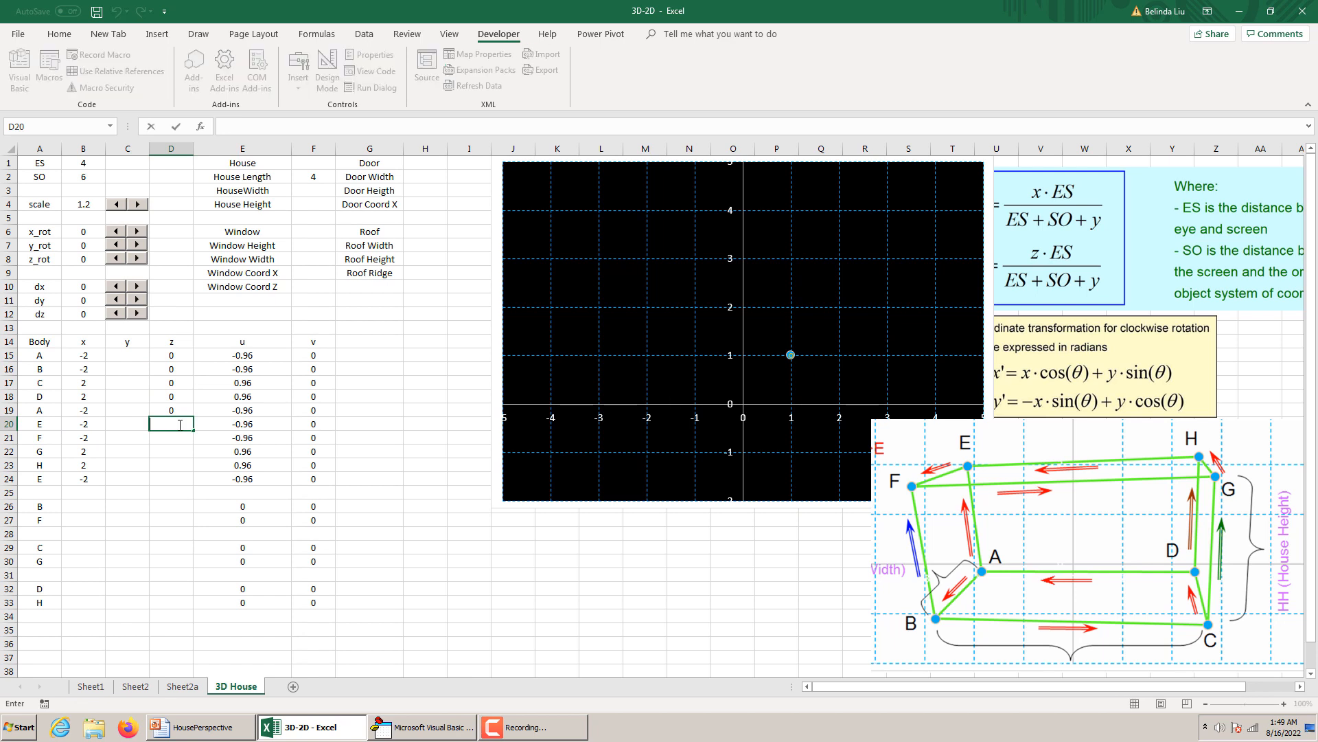
type("=HH")
key("Return")
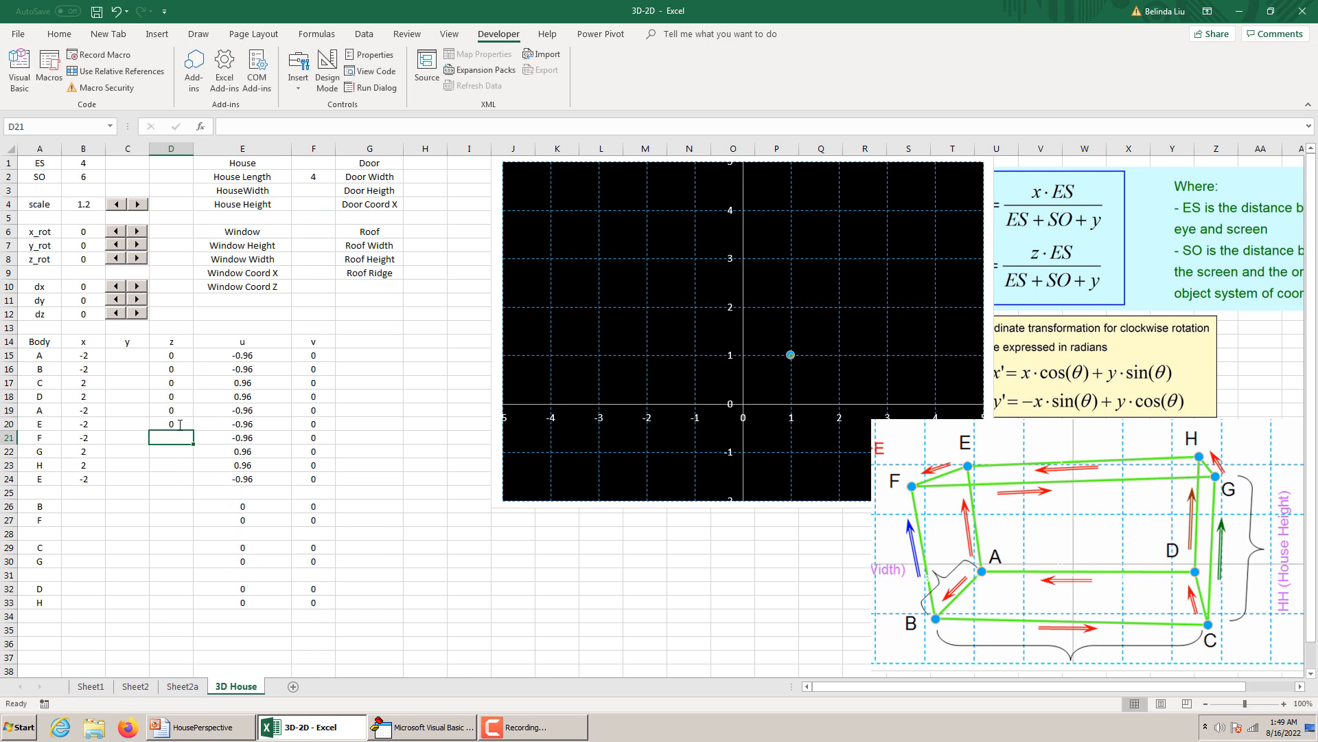
Set the House Width in F3 and the House Height in F4 to 2 each.
left_click(321, 195)
type("2")
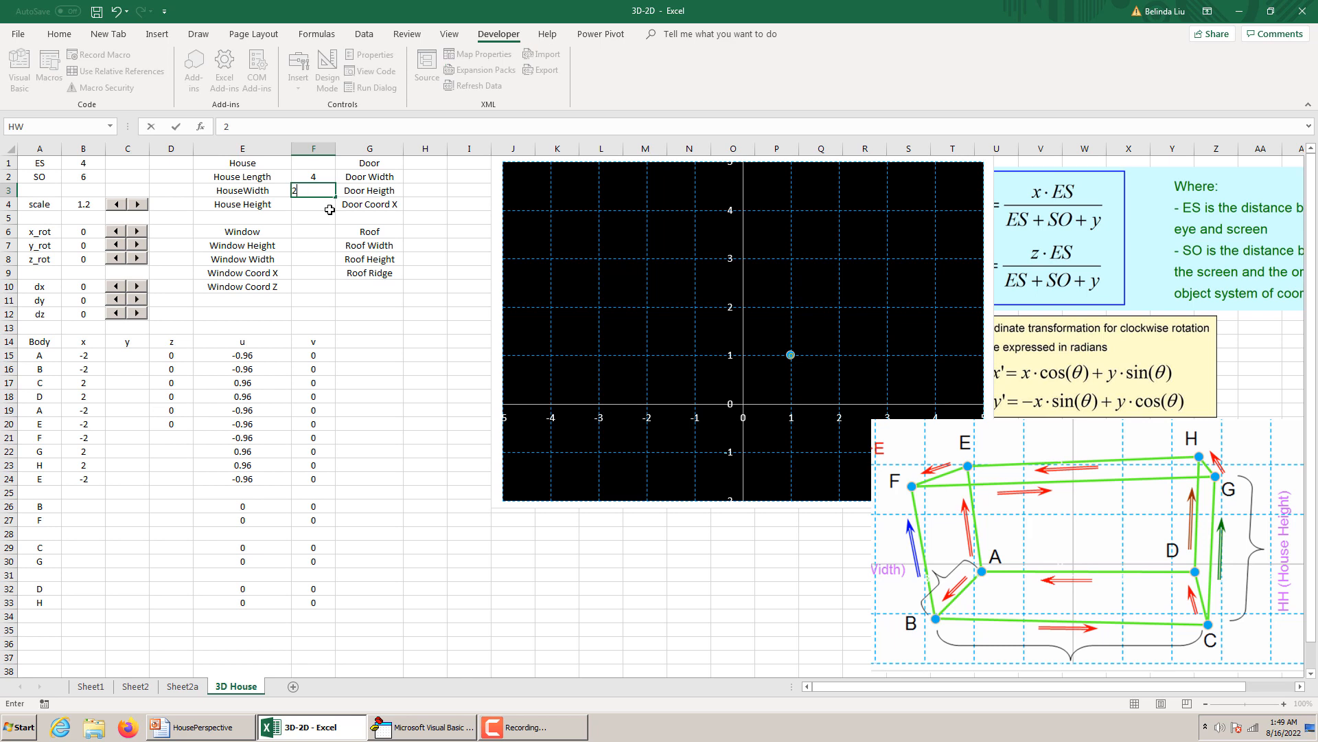
key("Return")
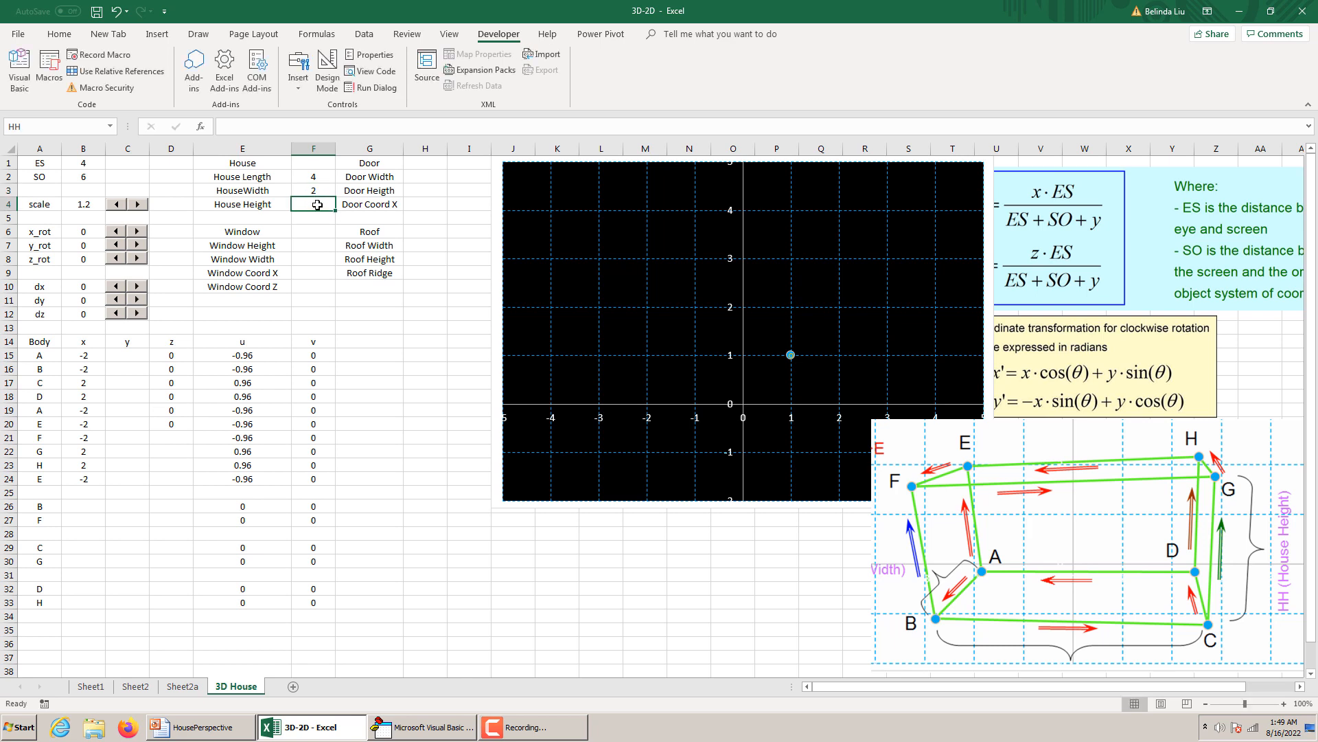
type("2")
left_click(329, 244)
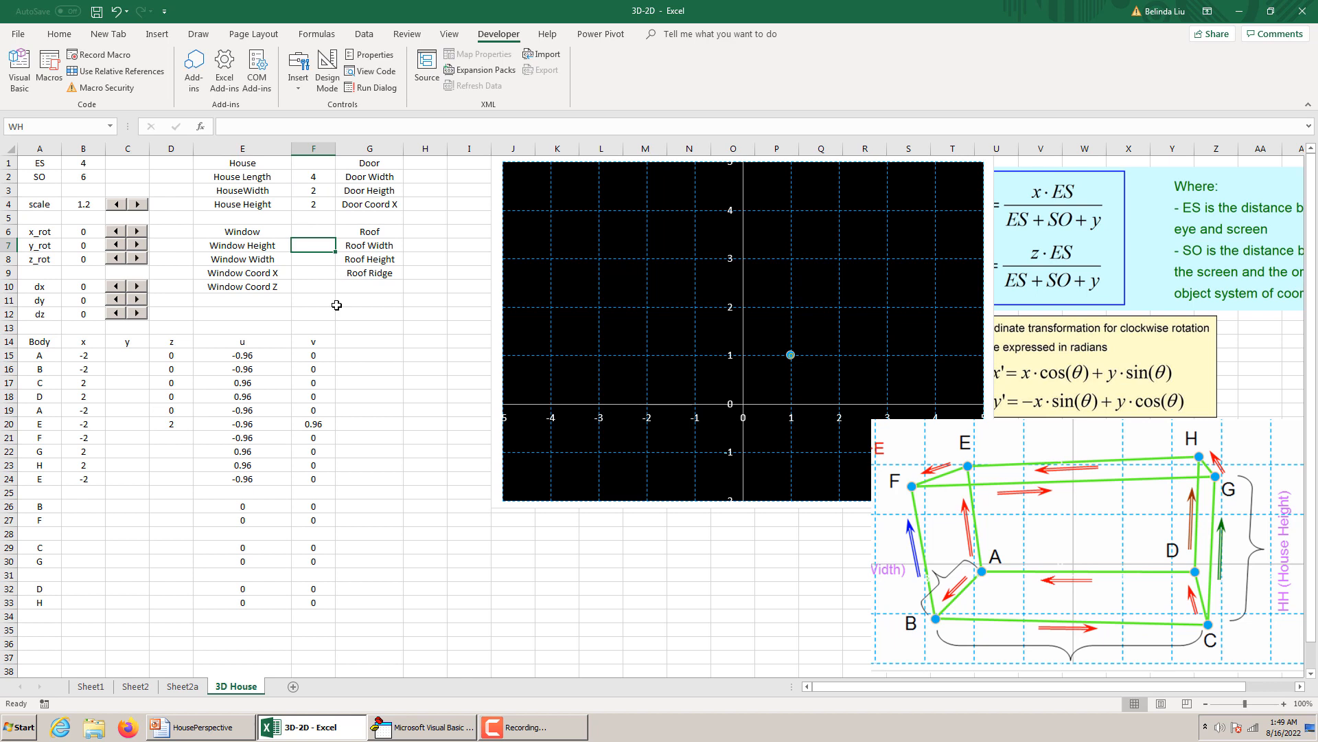
Copy point E's z formula from D20 to points F, G, H and the repeated E in D21:D24.
left_click(178, 423)
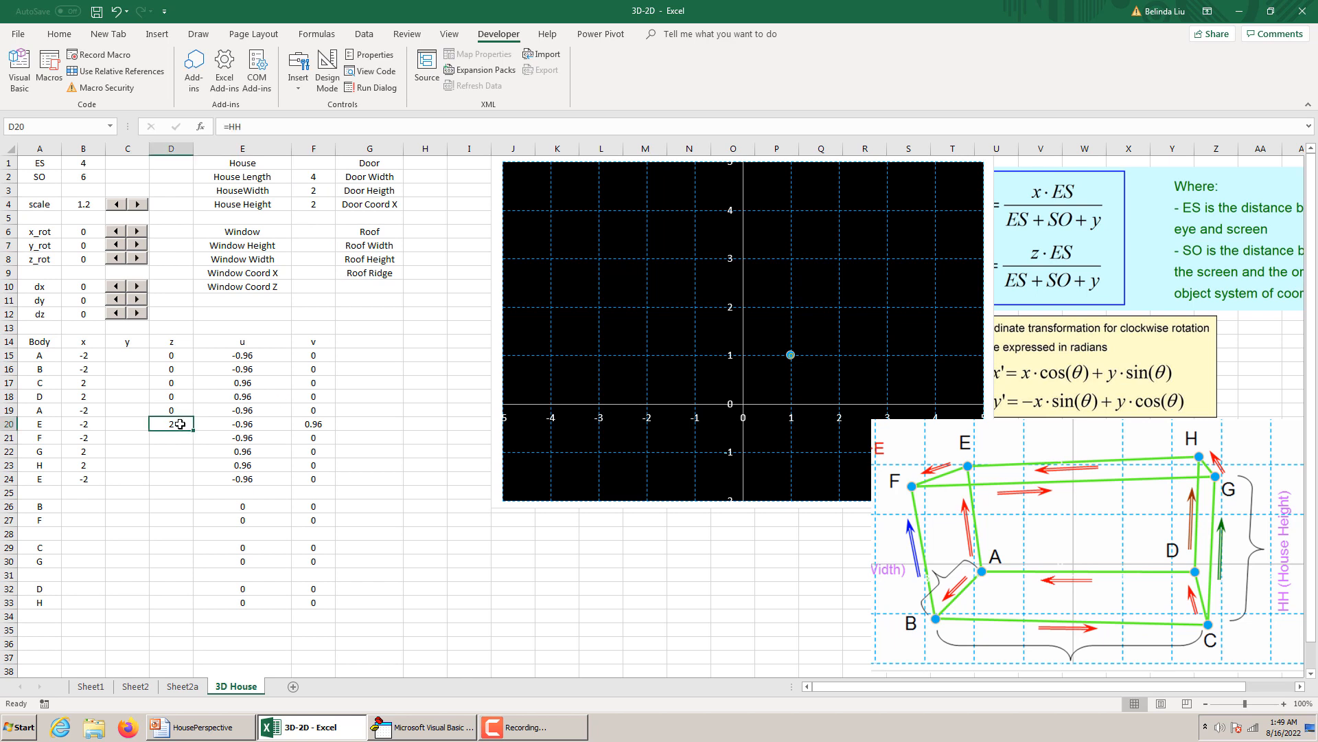
key("ctrl+c")
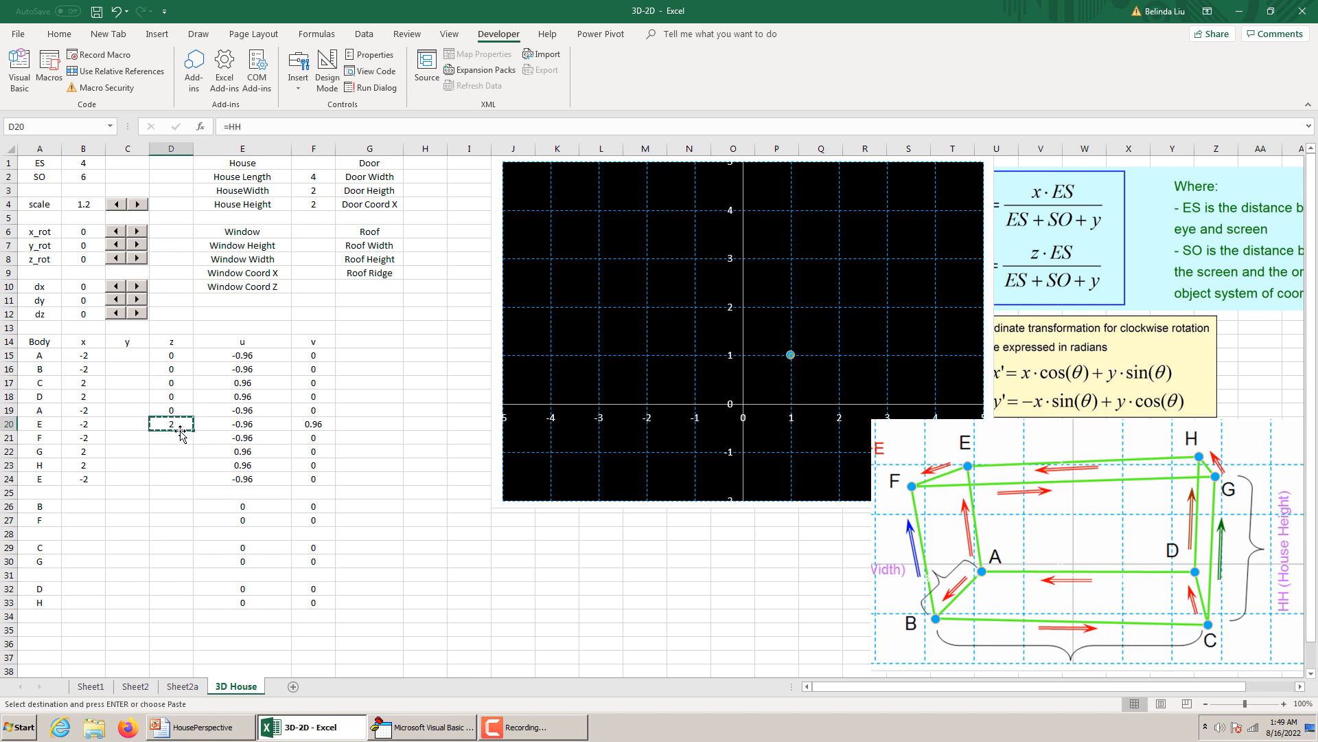
left_click(181, 438)
left_click_drag(183, 467, 183, 479)
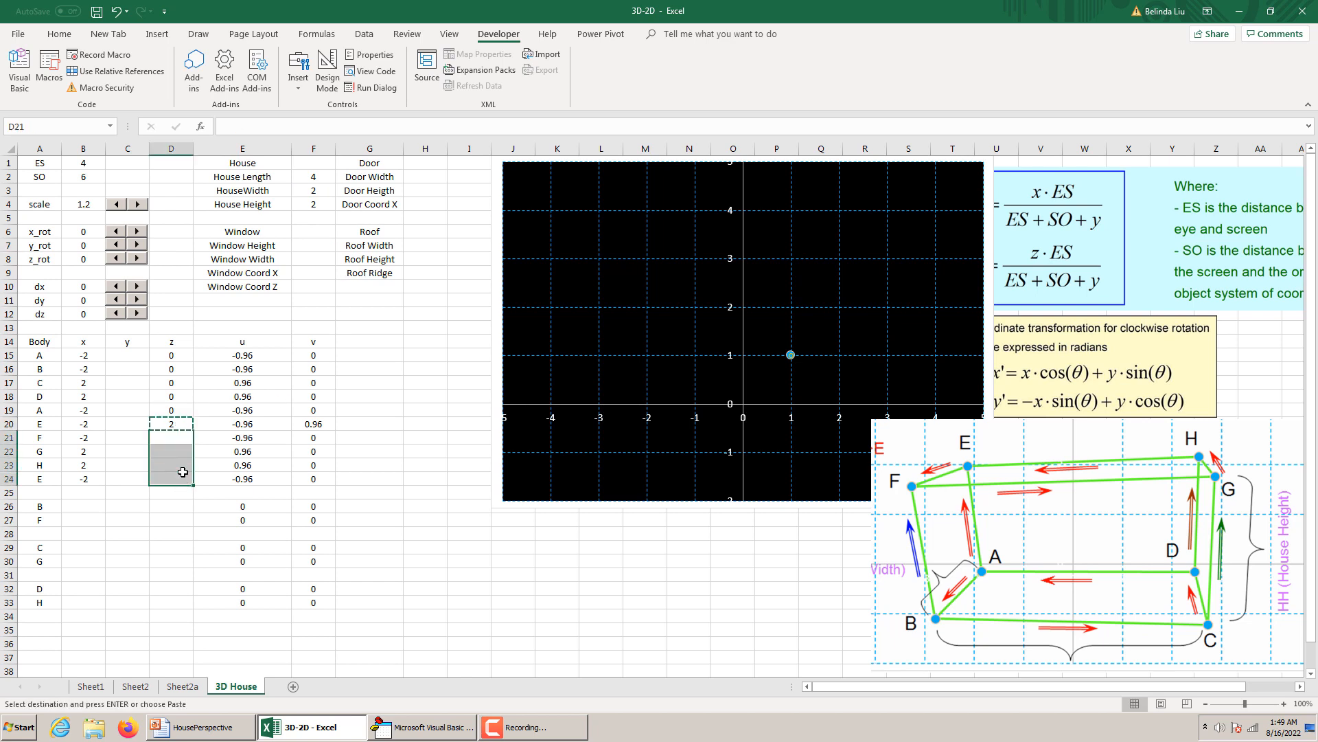
key("ctrl+v")
left_click(205, 516)
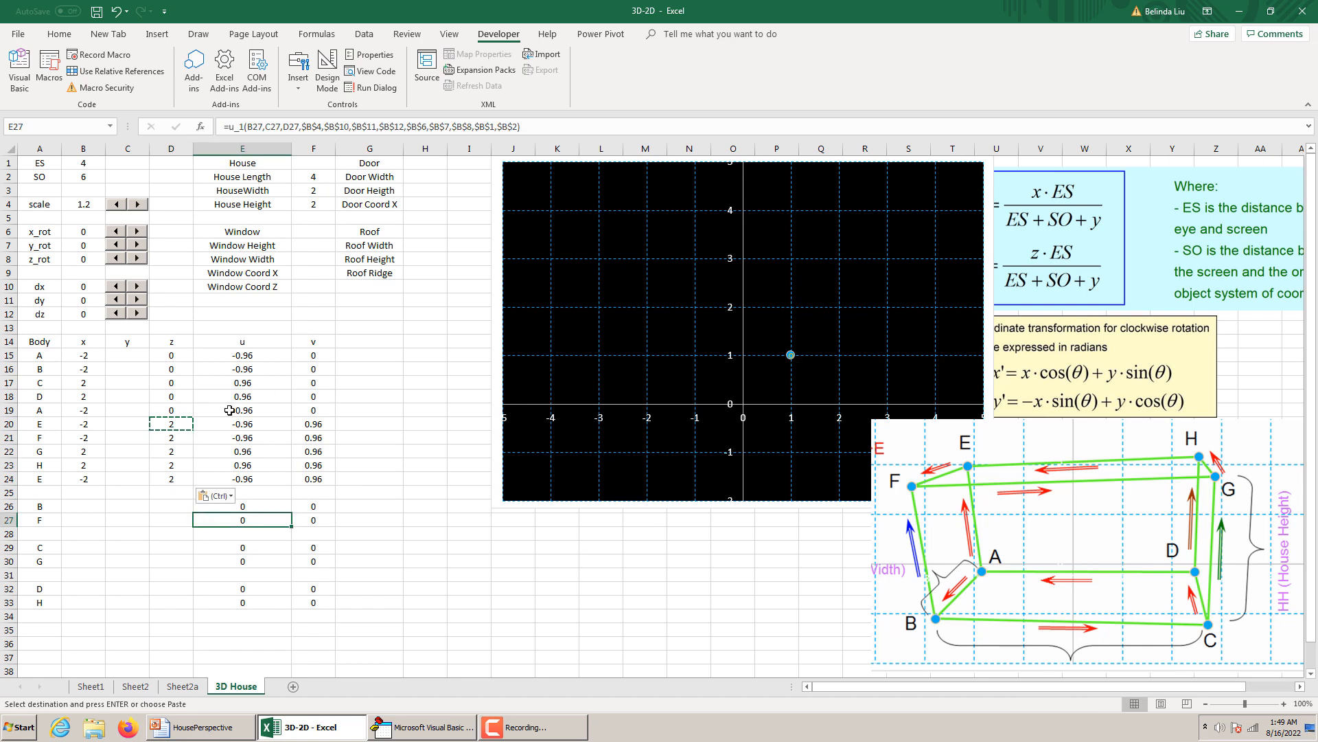
Enter =HW/2 as the y coordinate of point A in C15.
left_click(132, 354)
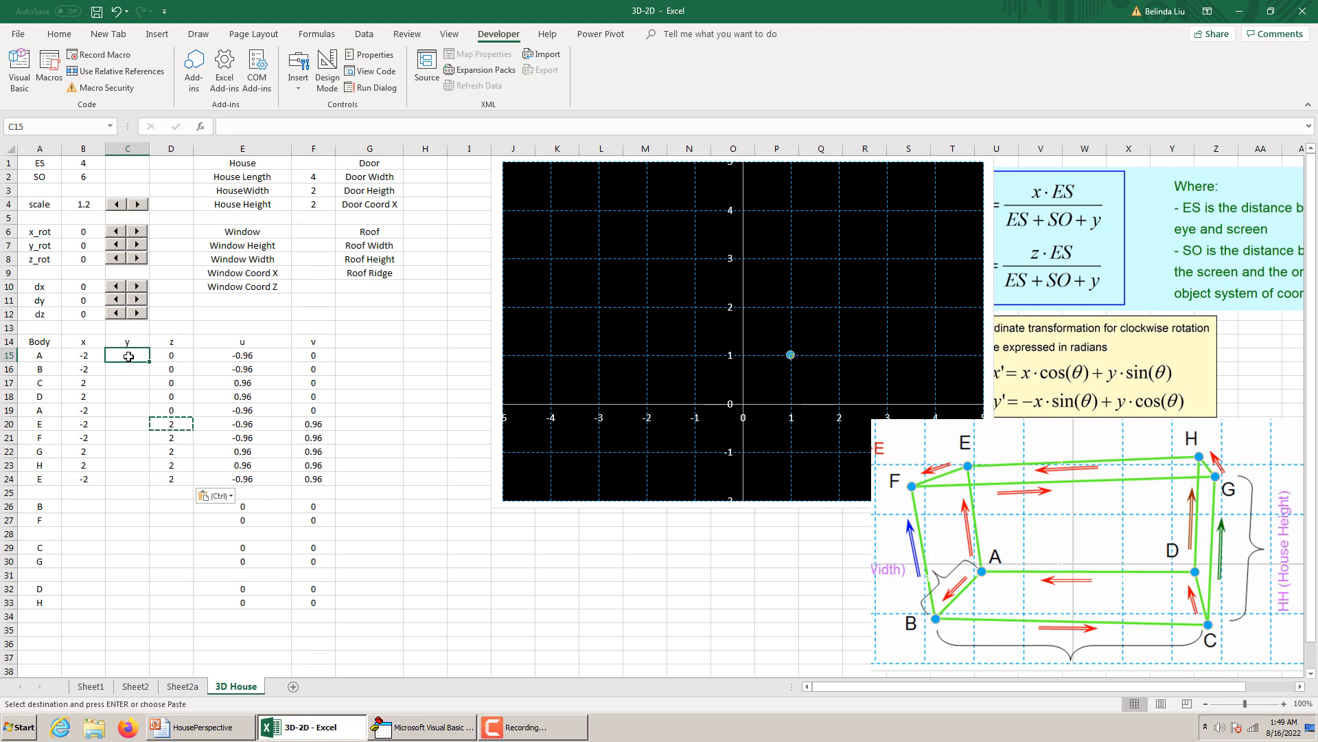
type("=")
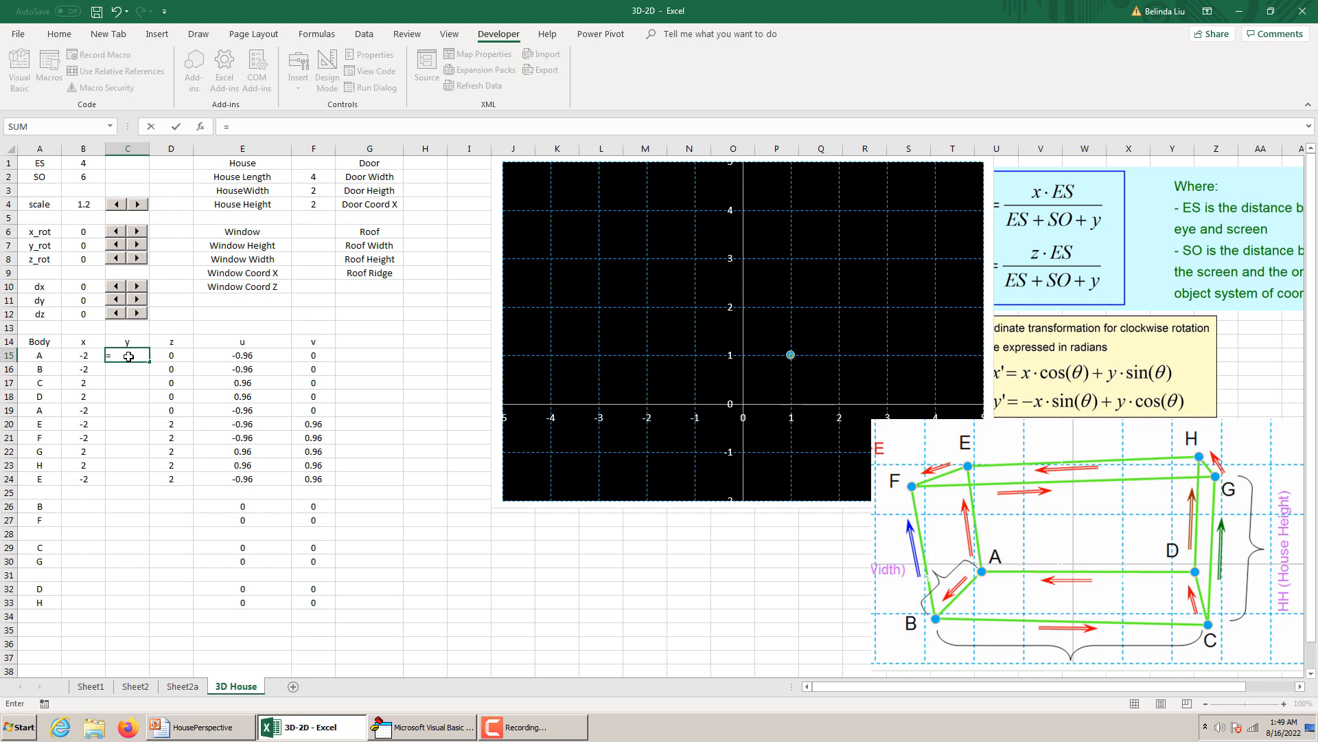
type("H")
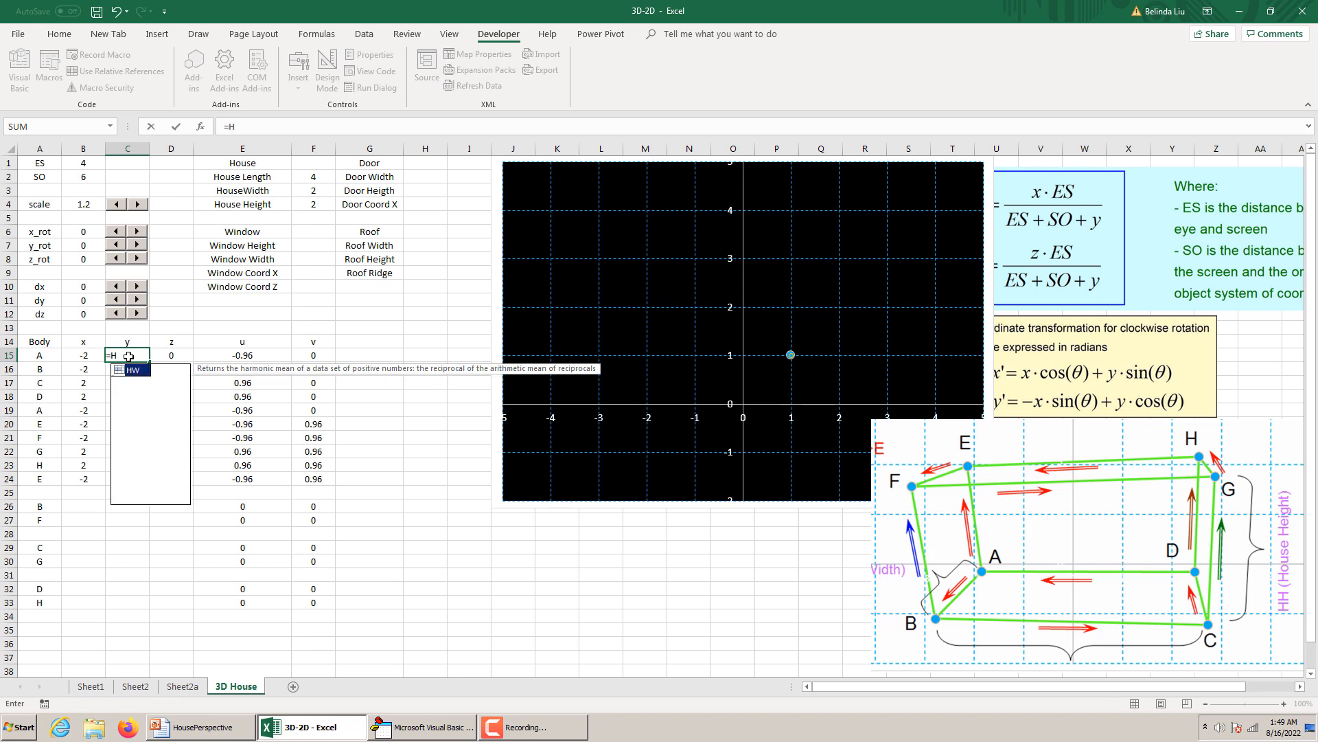
type("W/2")
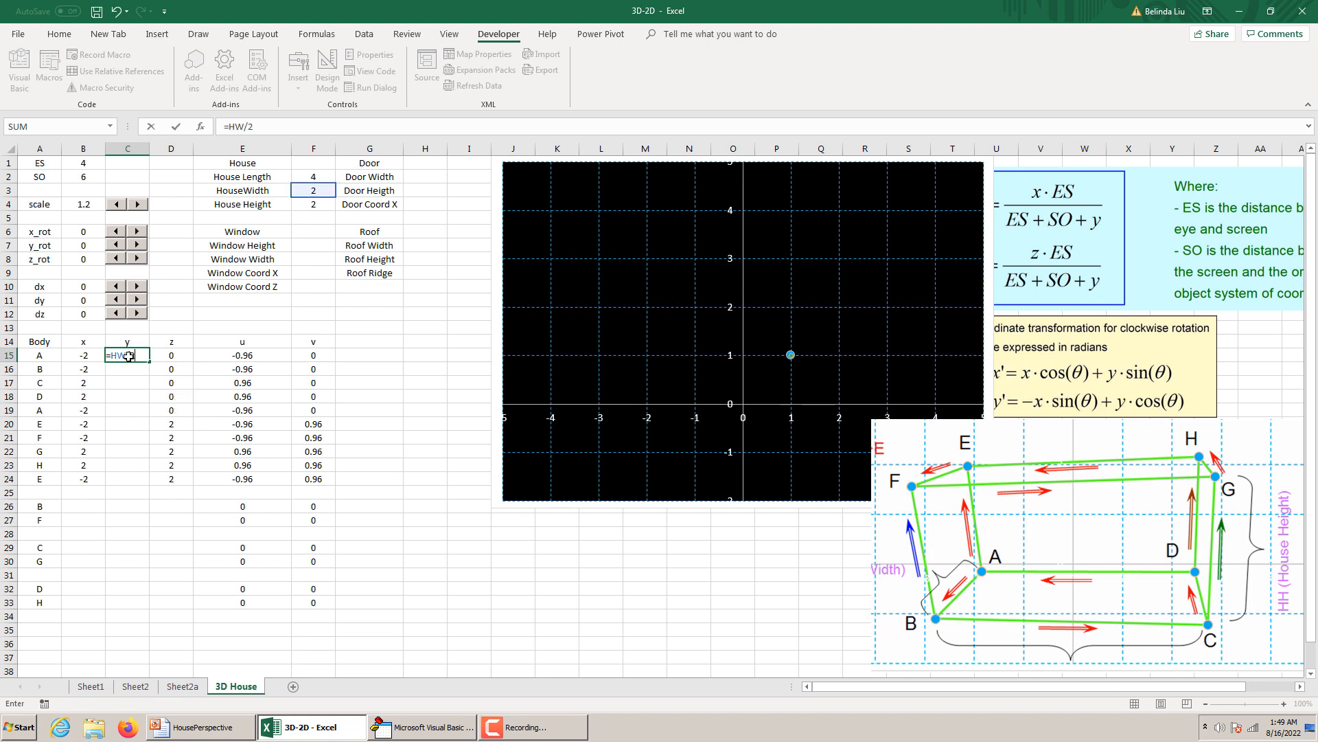
key("Return")
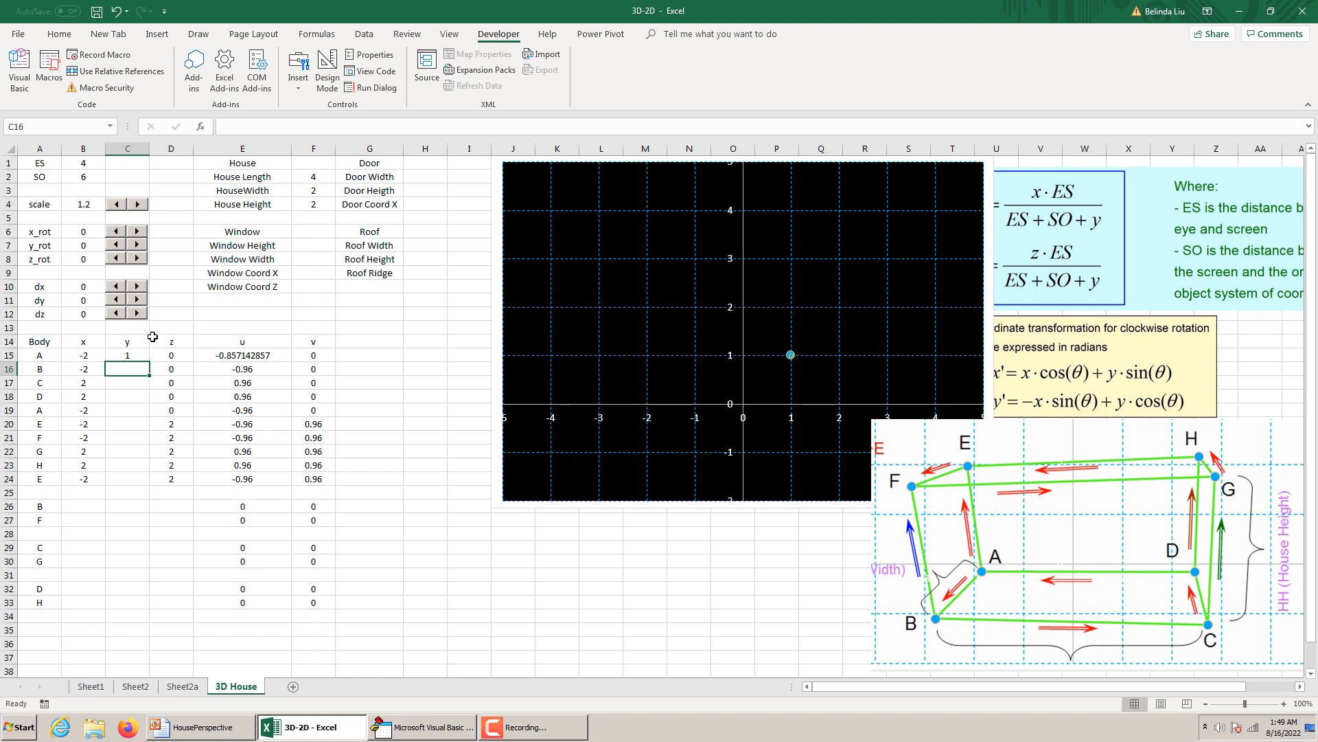
left_click(136, 354)
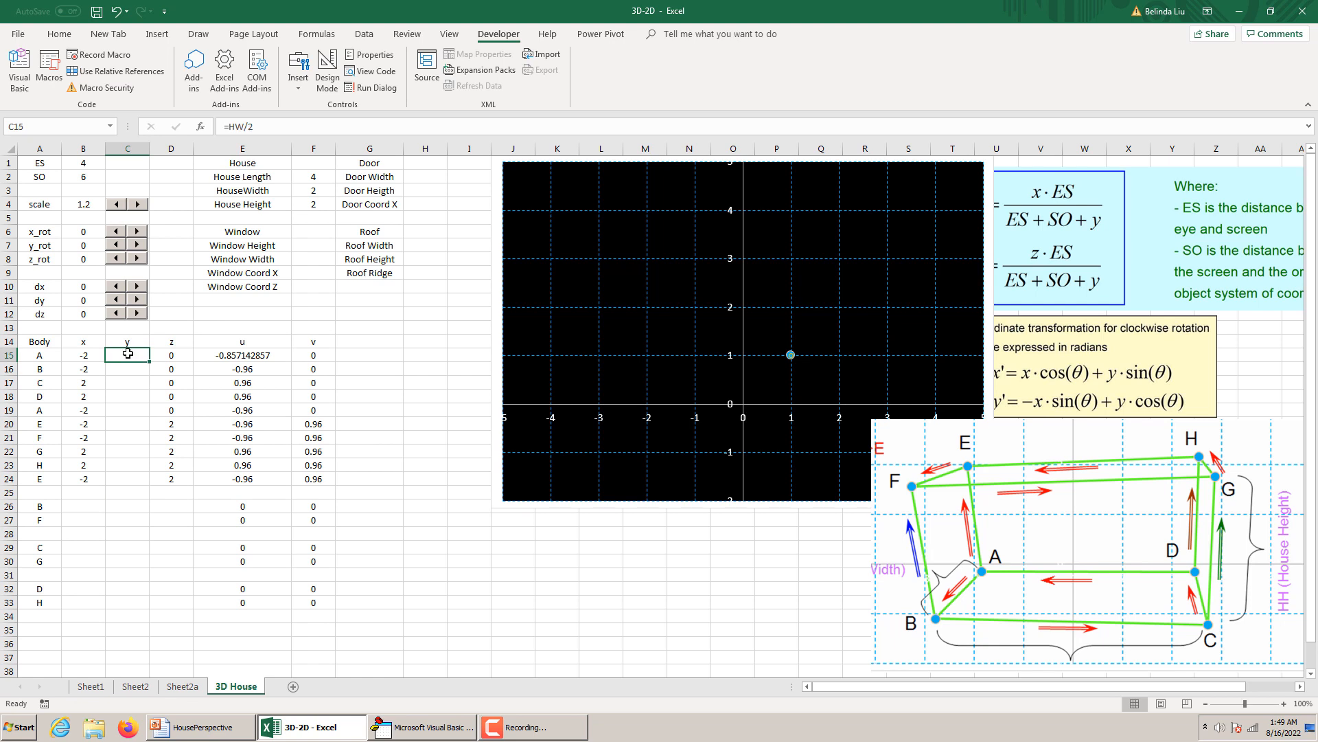
key("ctrl+c")
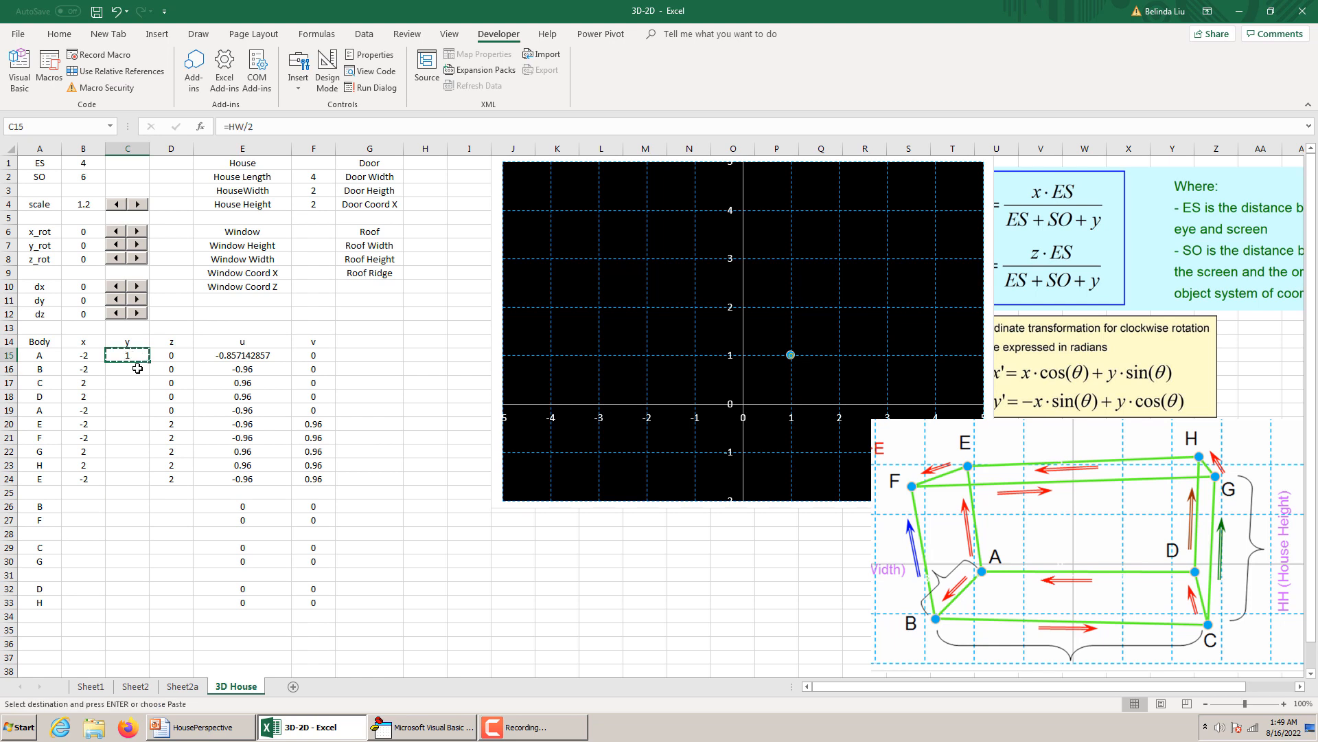
left_click_drag(137, 368, 137, 407)
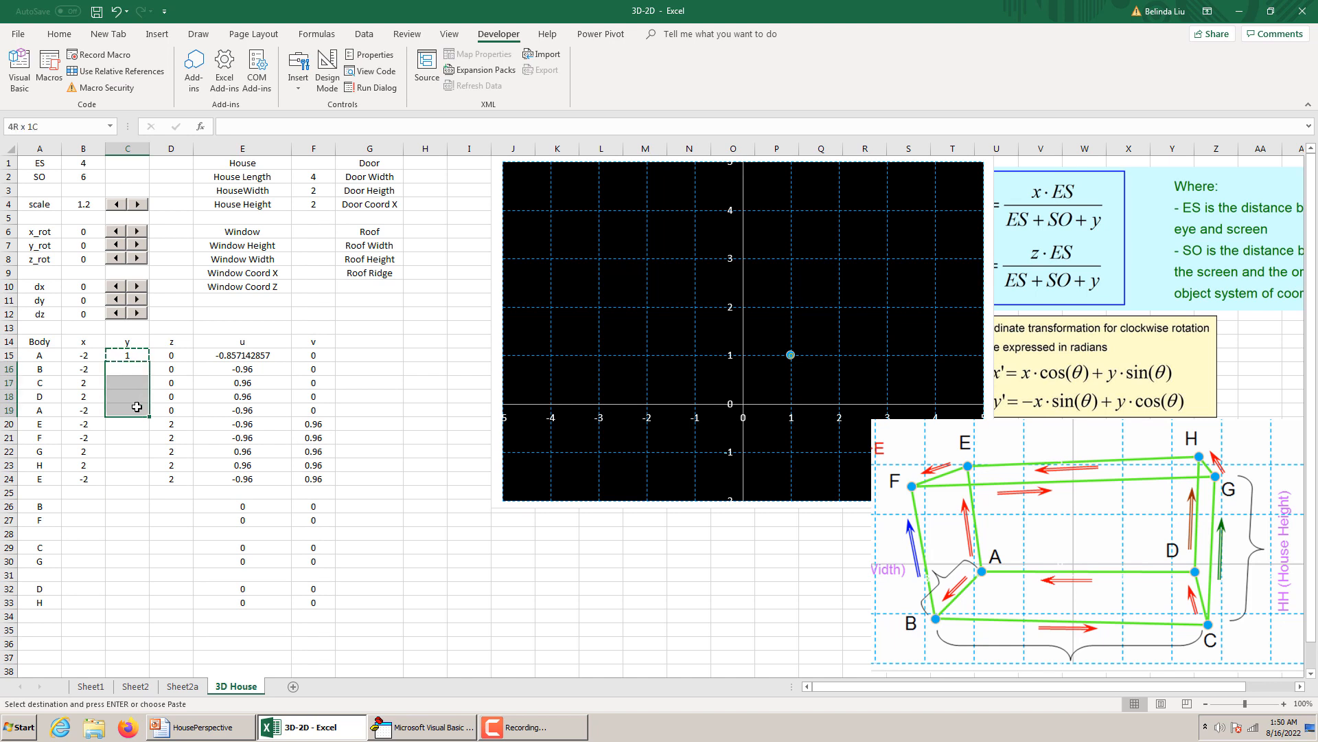
key("Escape")
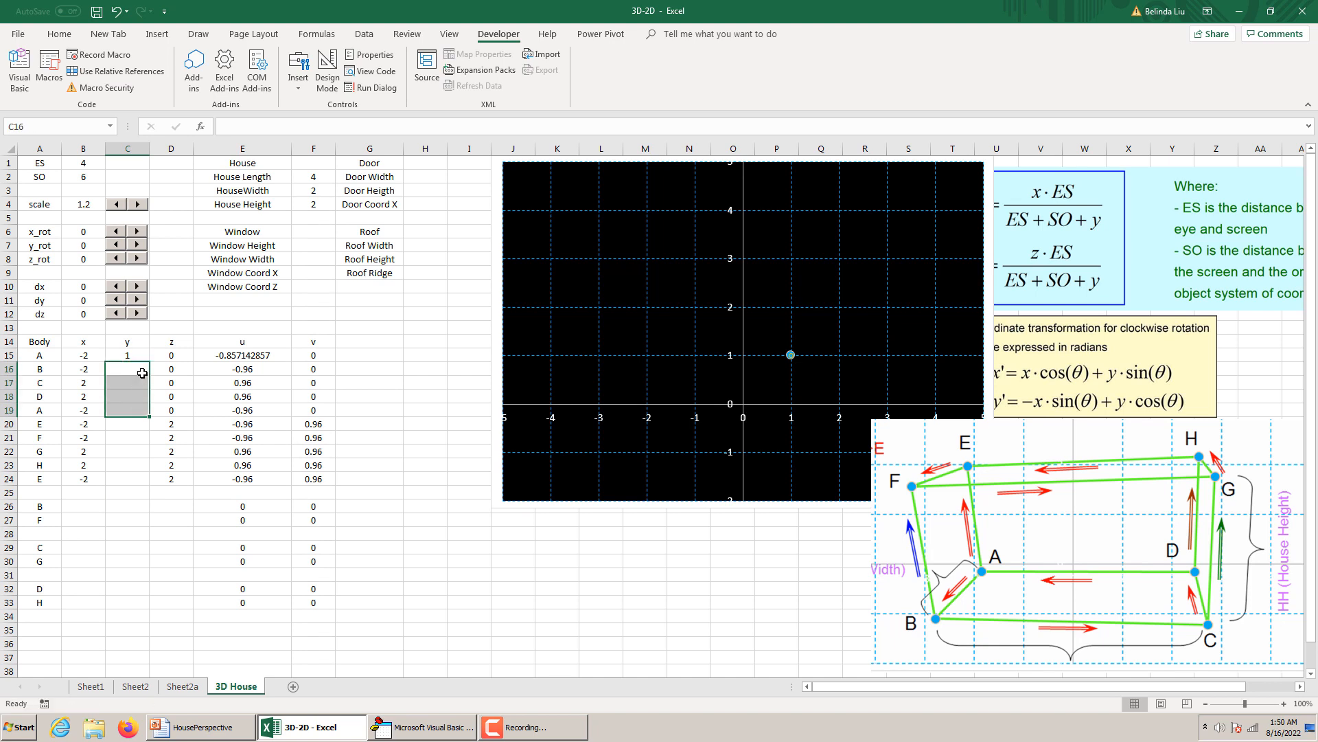
left_click(141, 371)
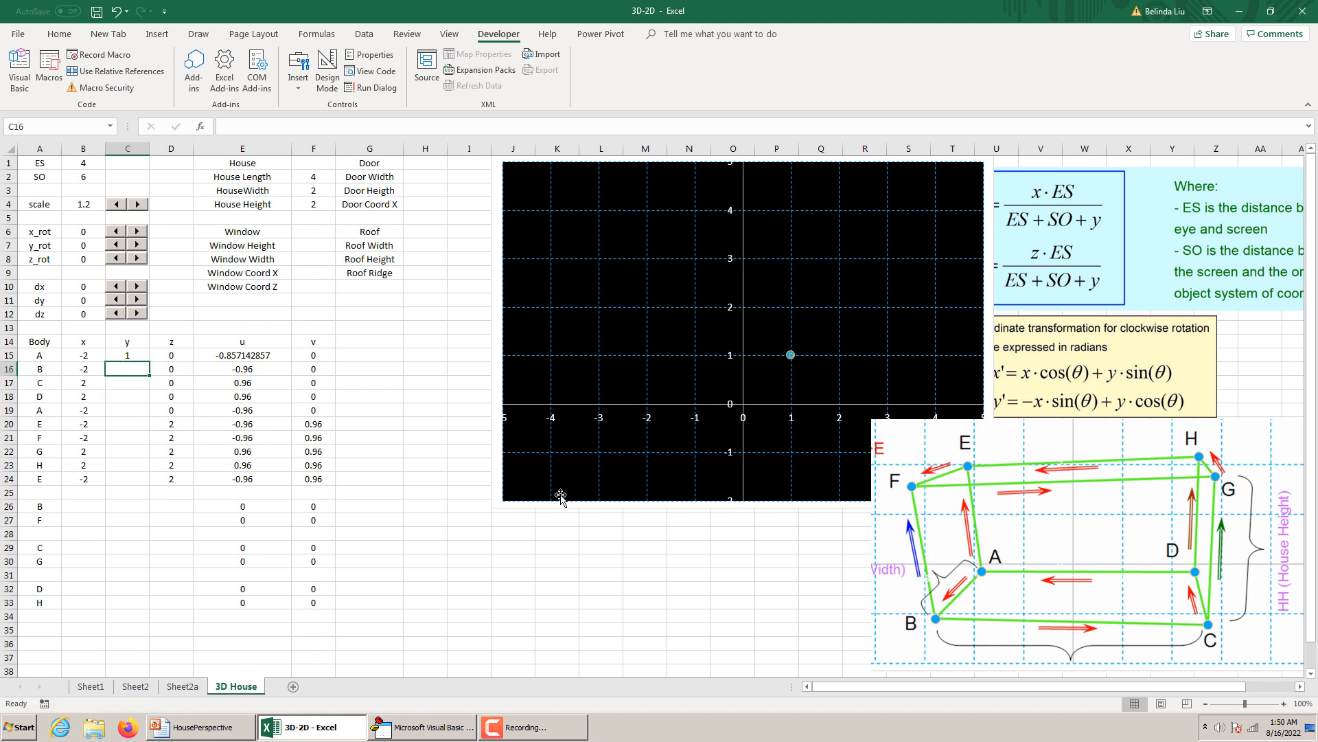
left_click(112, 398)
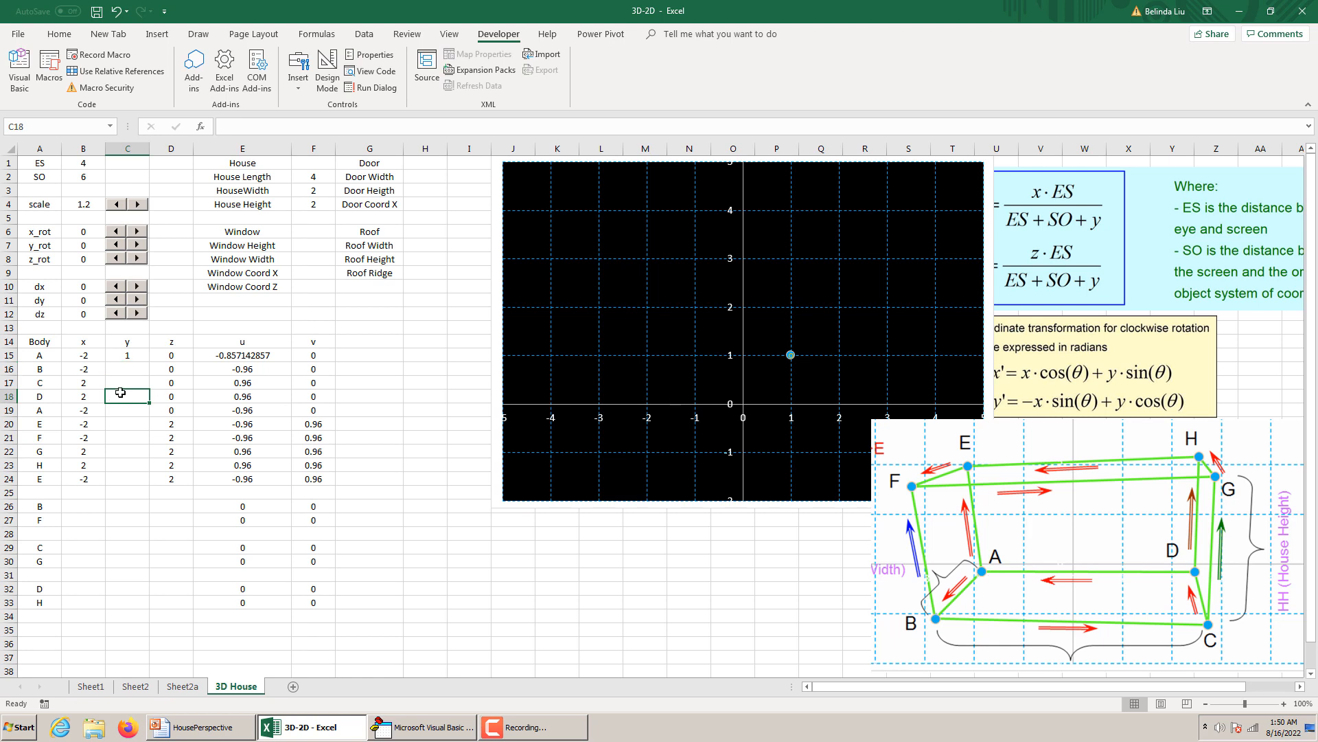
Copy point A's y formula from C15 to points D, H, the repeated E and the repeated A in C18, C23, C24 and C19.
left_click(129, 355)
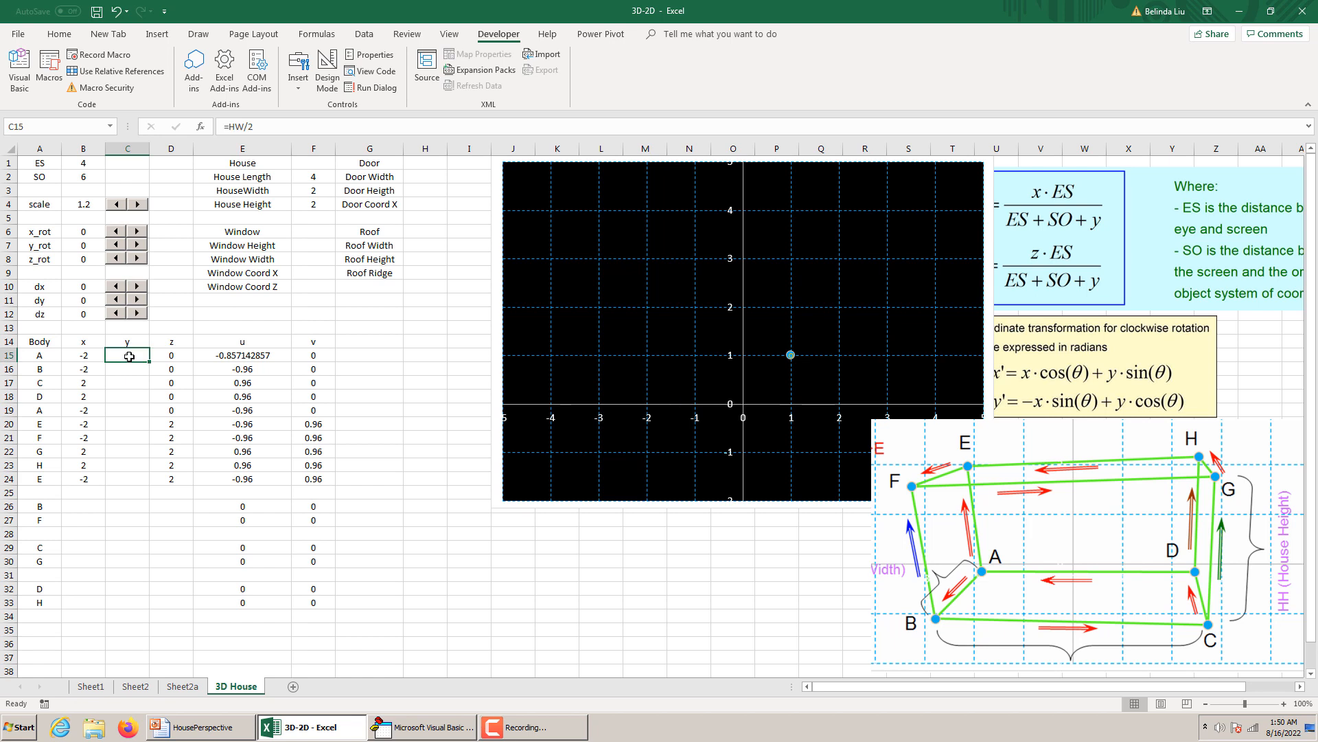
key("ctrl+c")
left_click(135, 390)
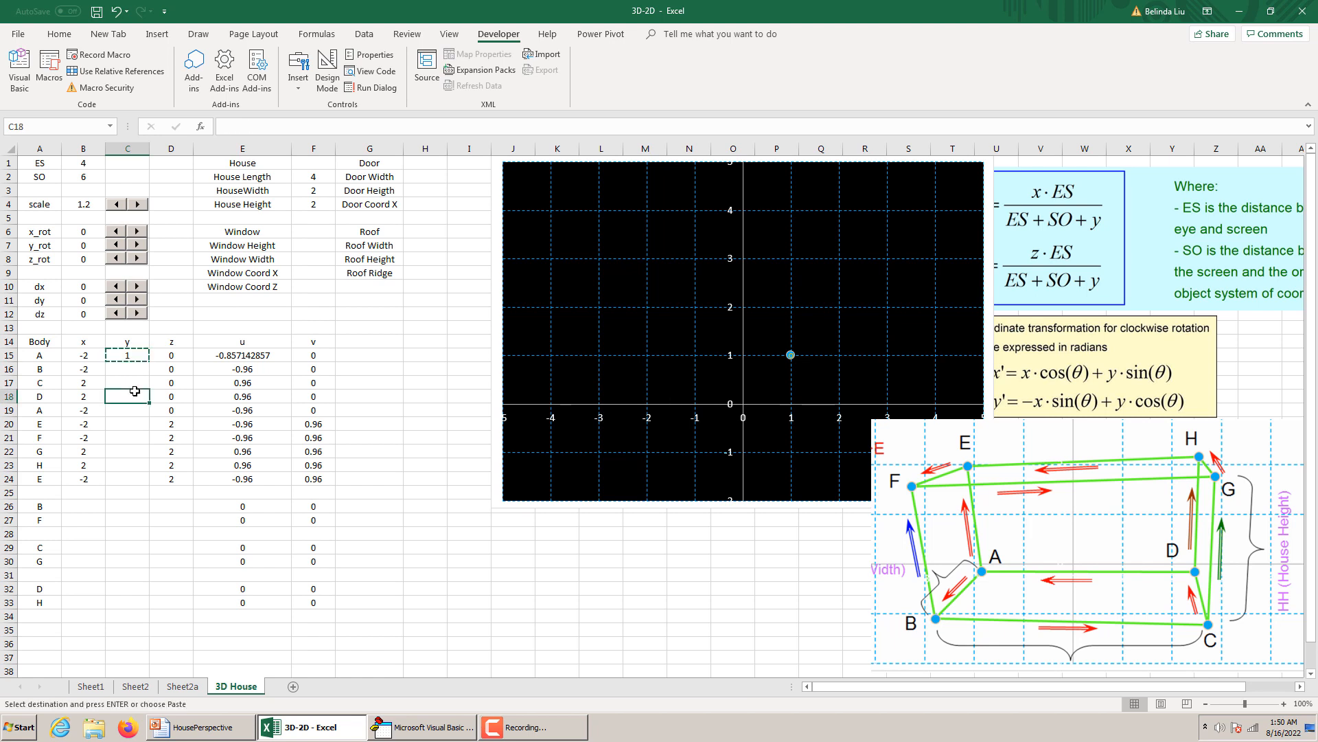
key("ctrl+v")
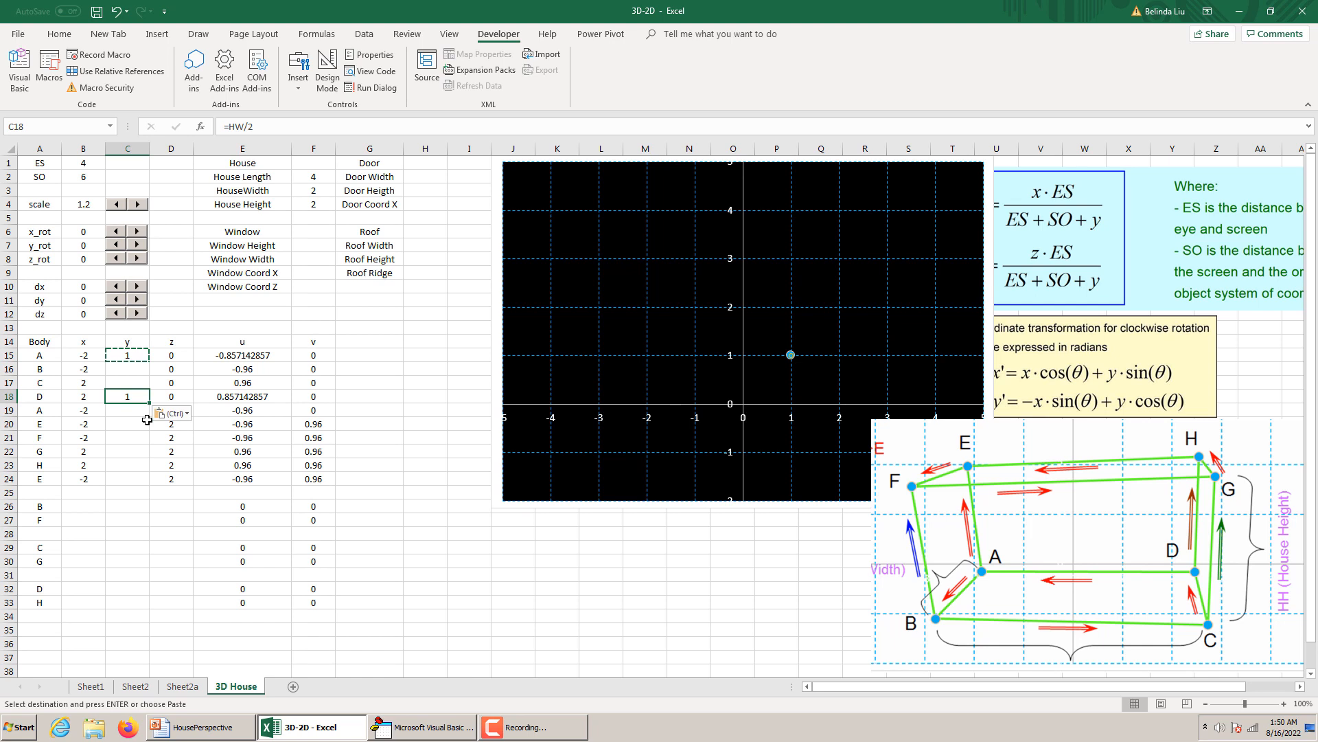
left_click(130, 467)
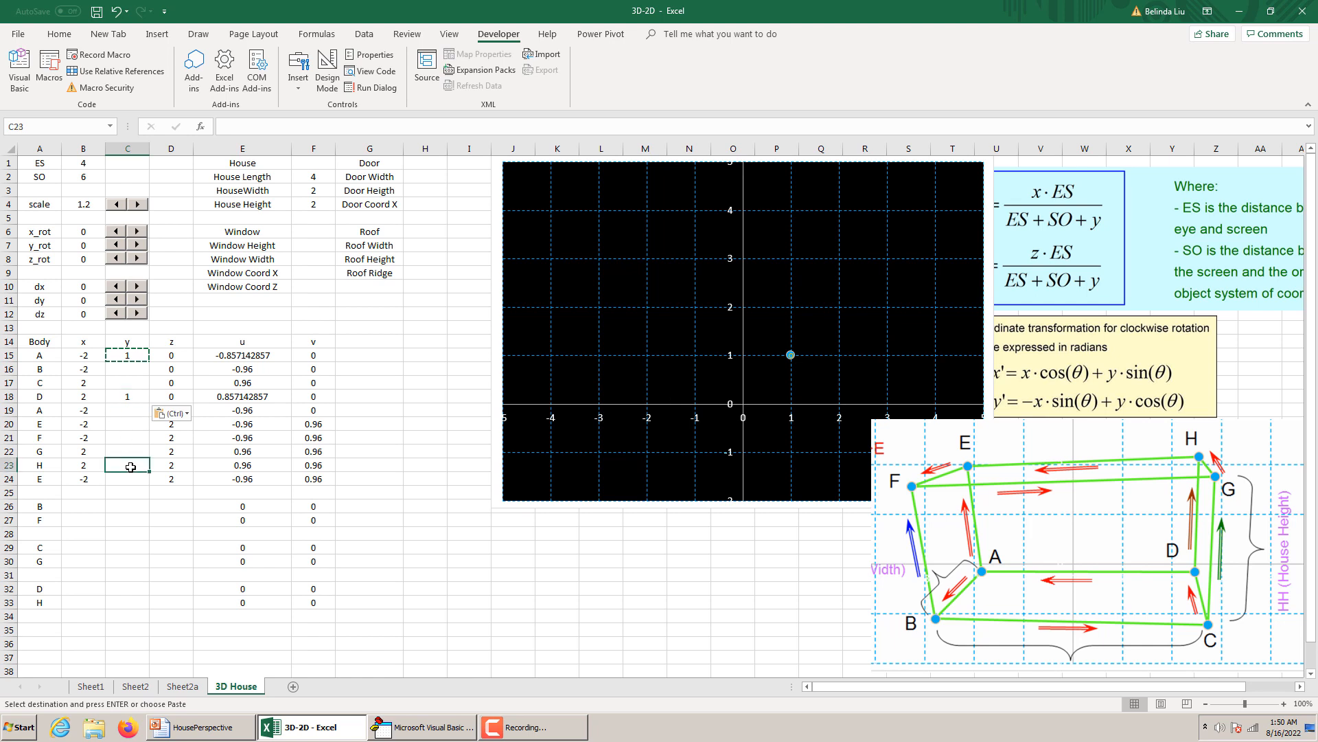
key("ctrl+v")
left_click(133, 475)
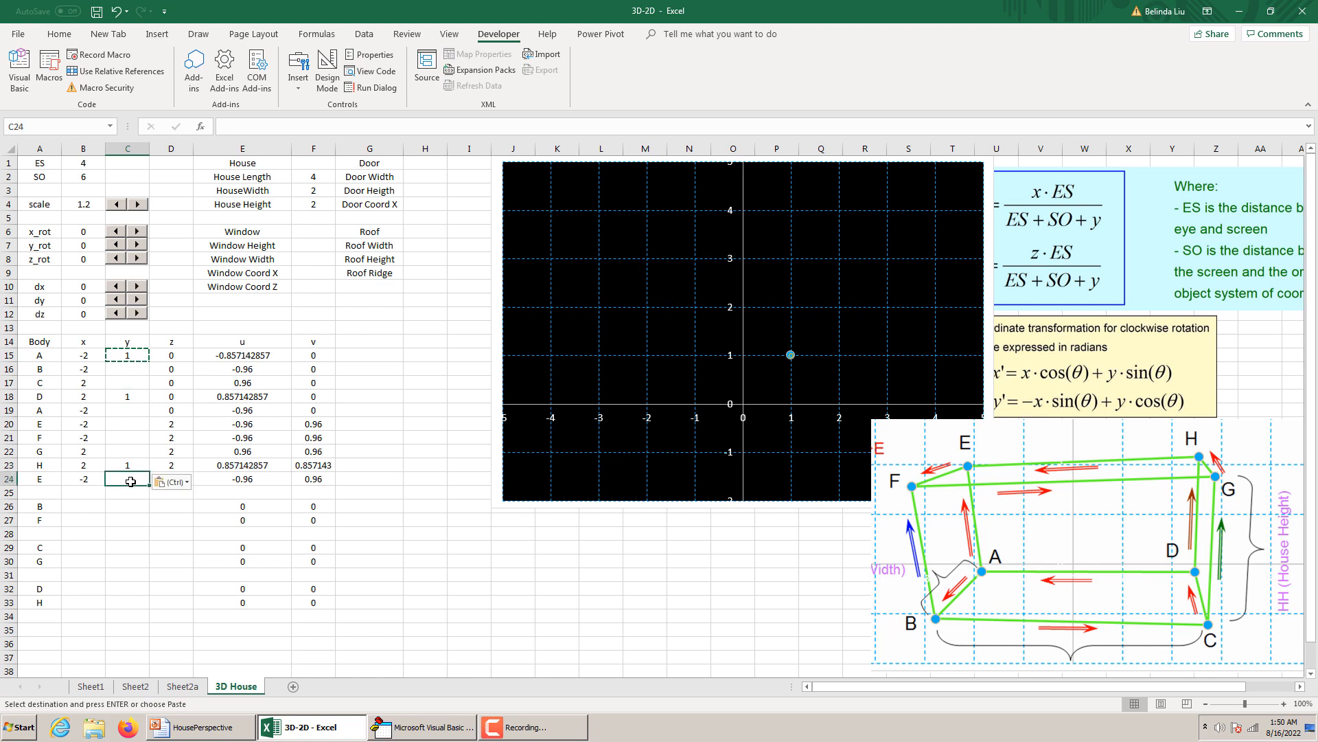
key("ctrl+v")
left_click(125, 410)
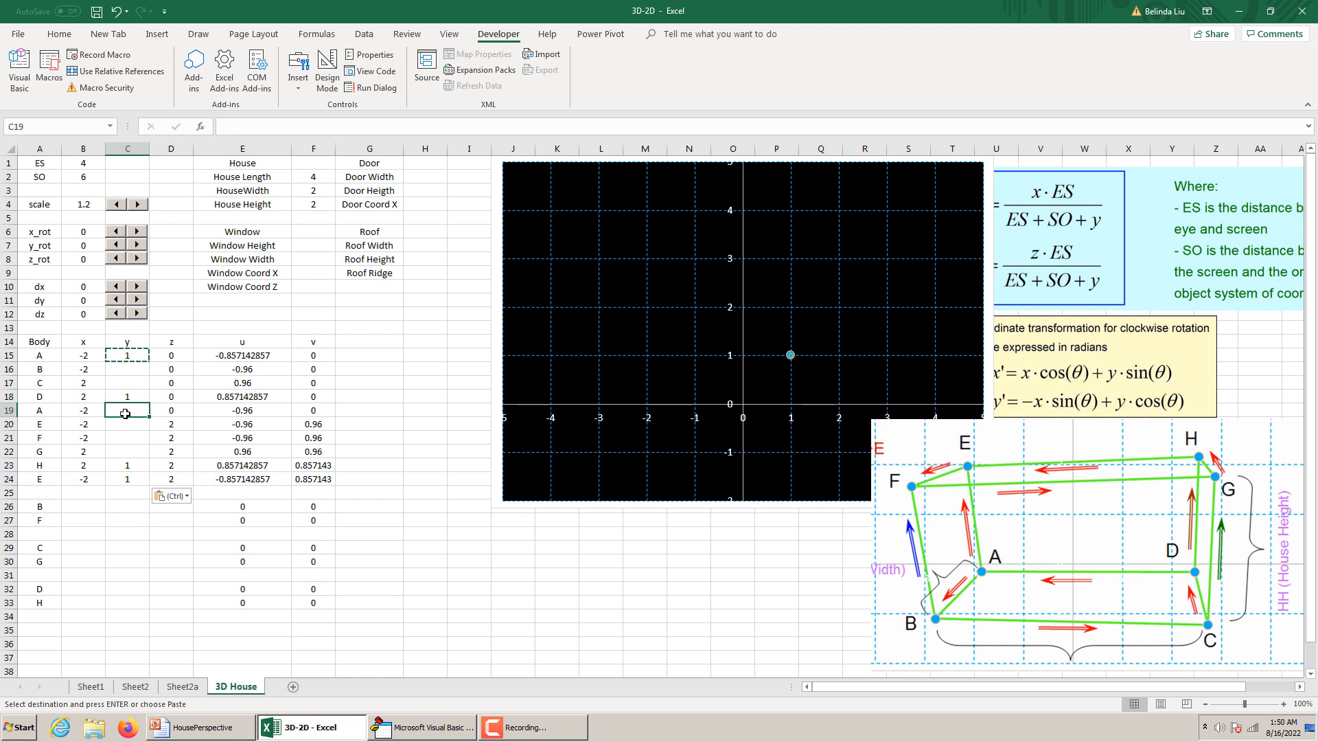
key("ctrl+v")
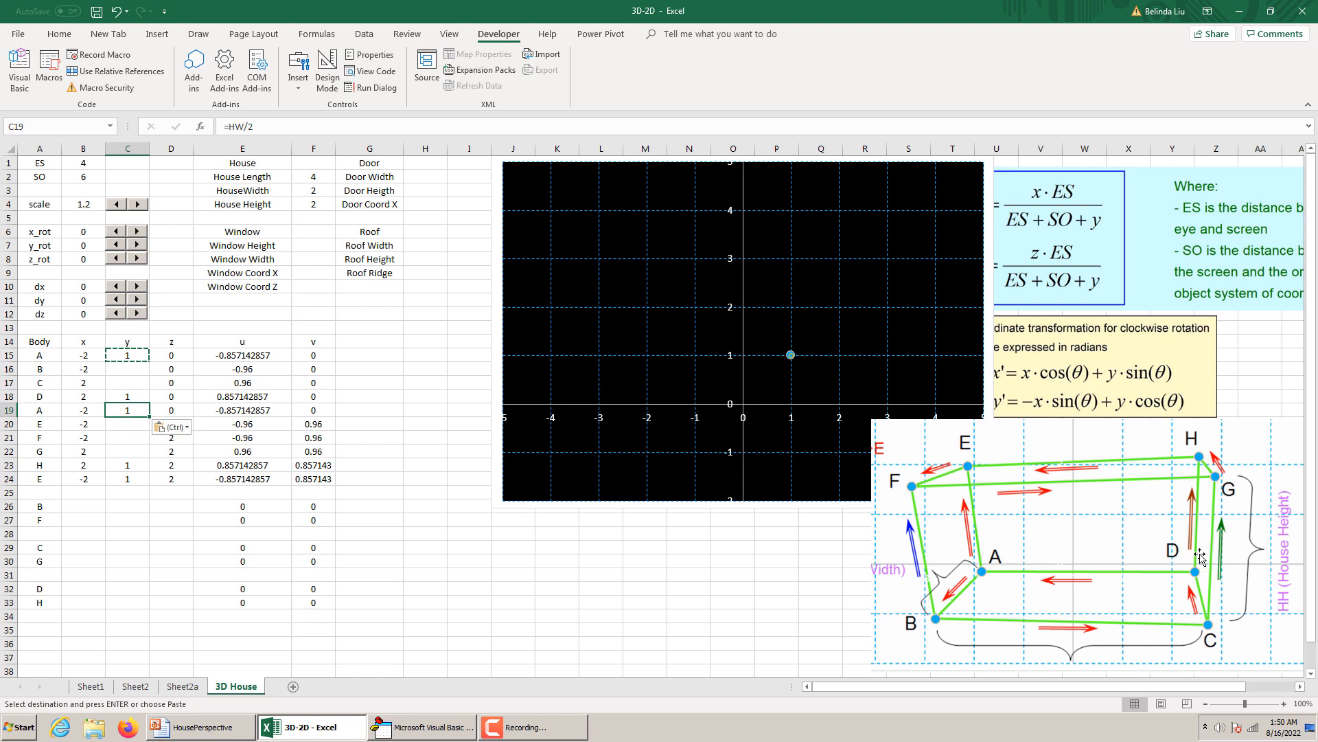
Enter =-HW/2 as the y coordinate of point B in C16, based on point A's y formula.
left_click(132, 369)
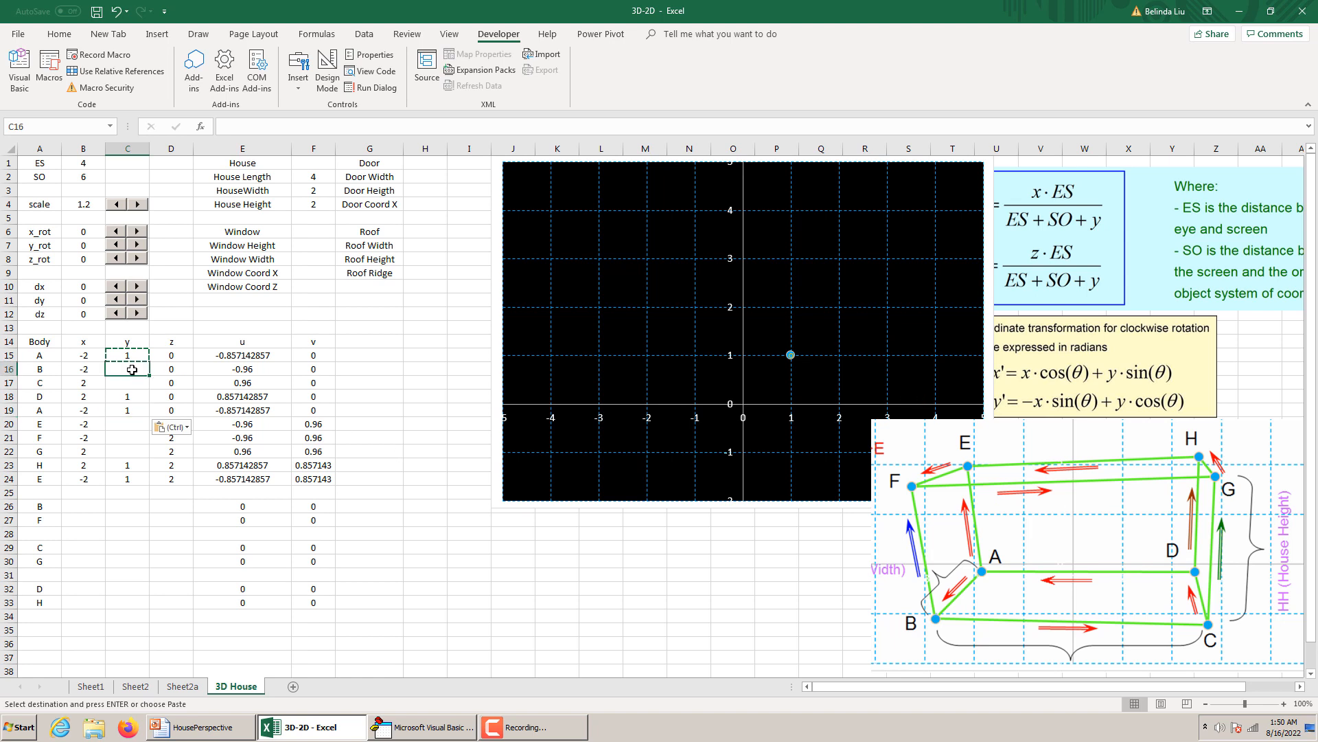
key("ctrl+v")
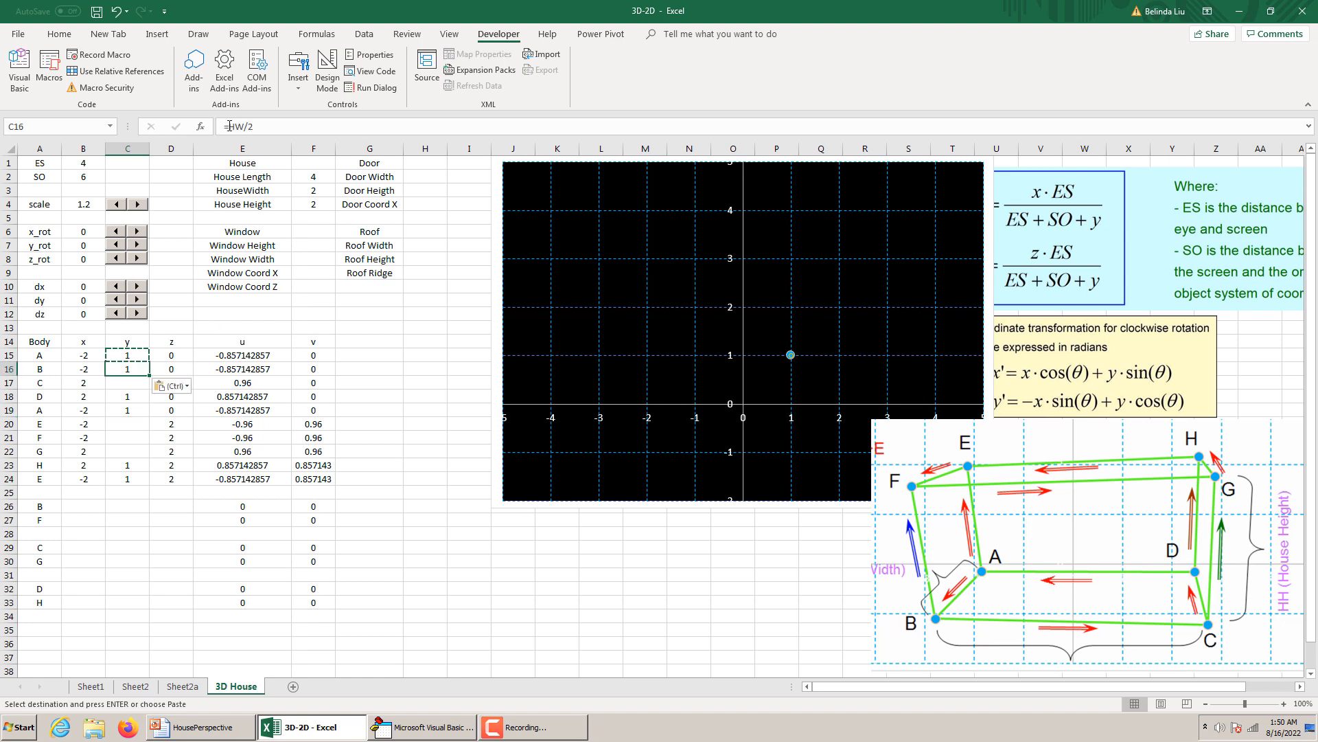
left_click(230, 127)
type("-")
key("Return")
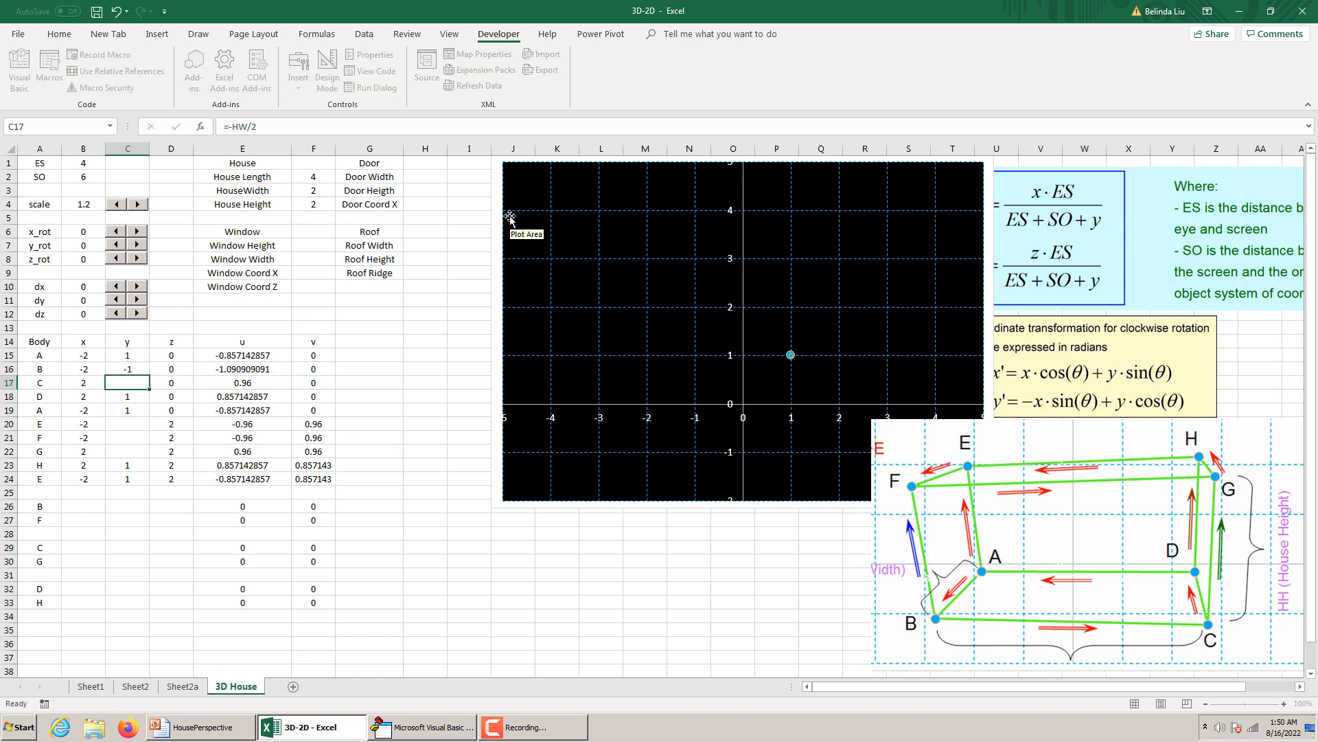
Check the House Body coordinates in the HousePerspective PowerPoint file, return to Excel and copy point B's y formula from C16 to C17.
left_click(140, 369)
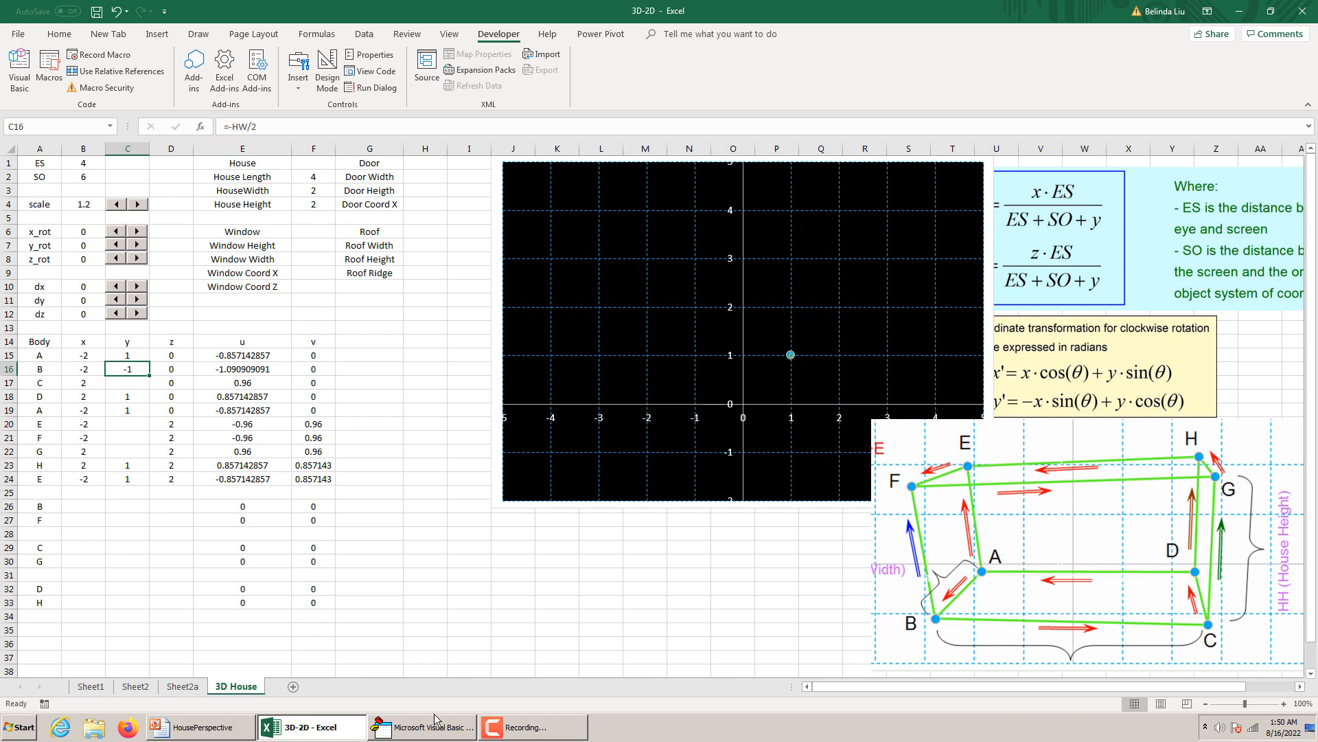
left_click(194, 727)
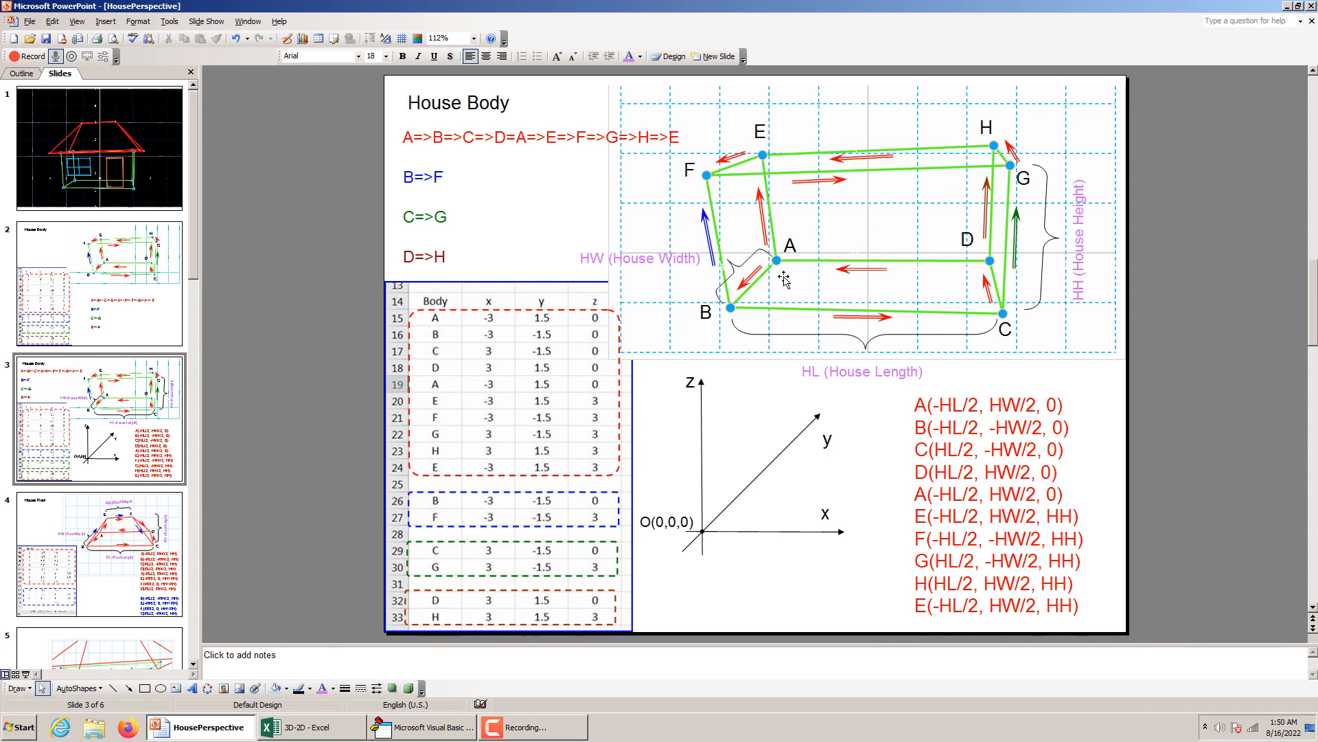
left_click(271, 726)
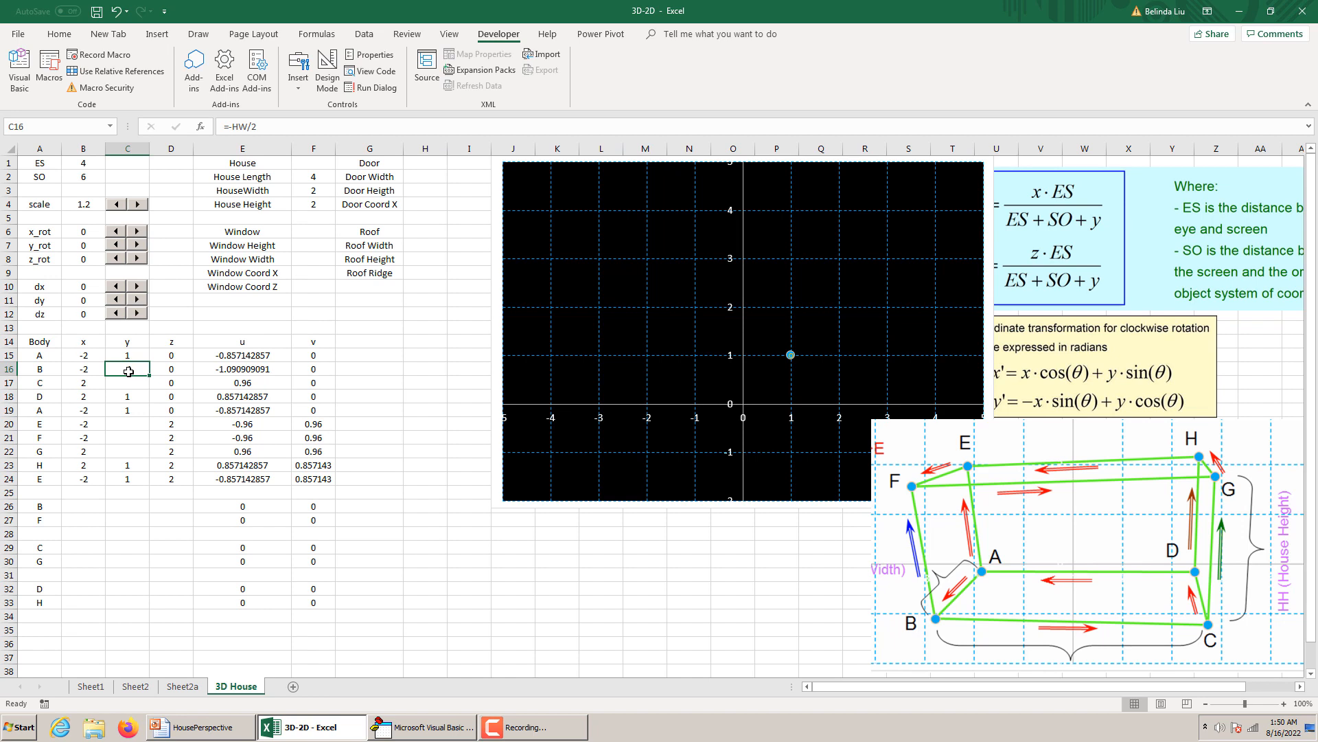
key("ctrl+c")
left_click(134, 379)
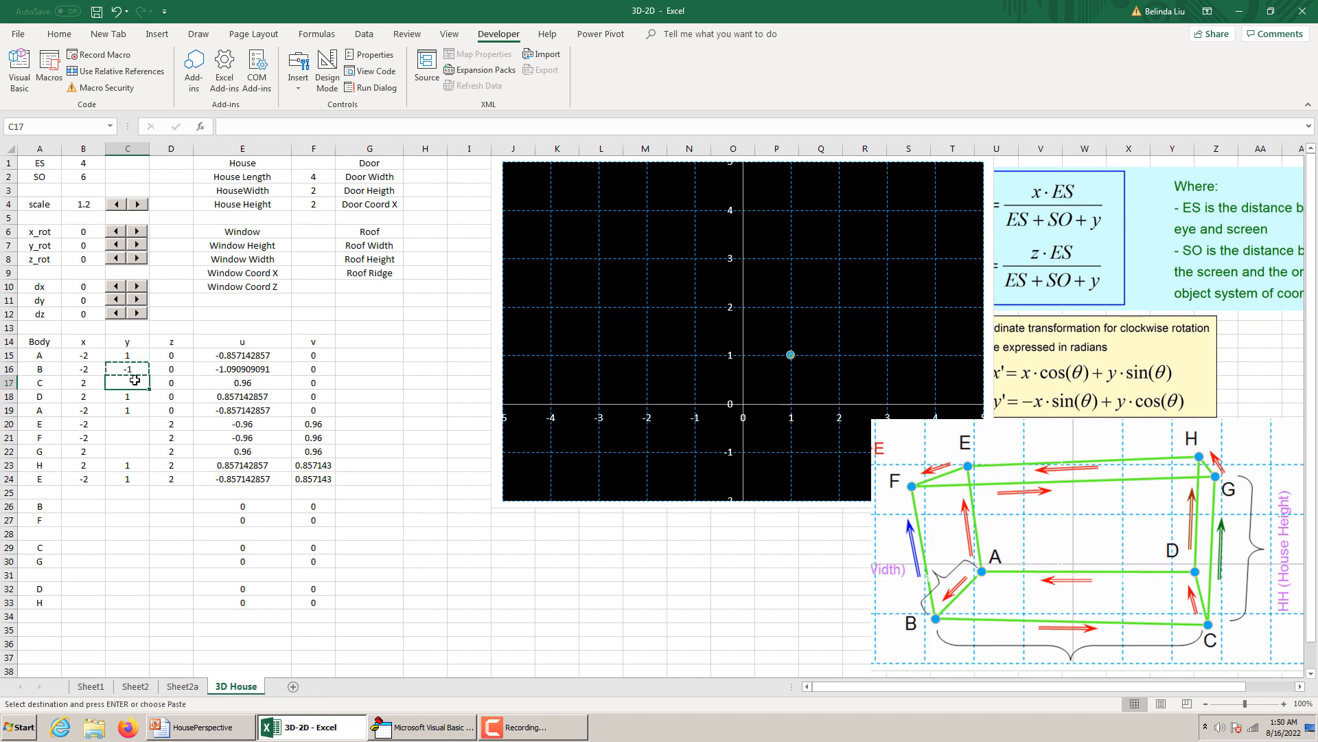
key("ctrl+v")
Enter =HW/2 as the y coordinate of point E in C20 and compare it with the formulas in C18 and C15.
left_click(138, 424)
key("ctrl+v")
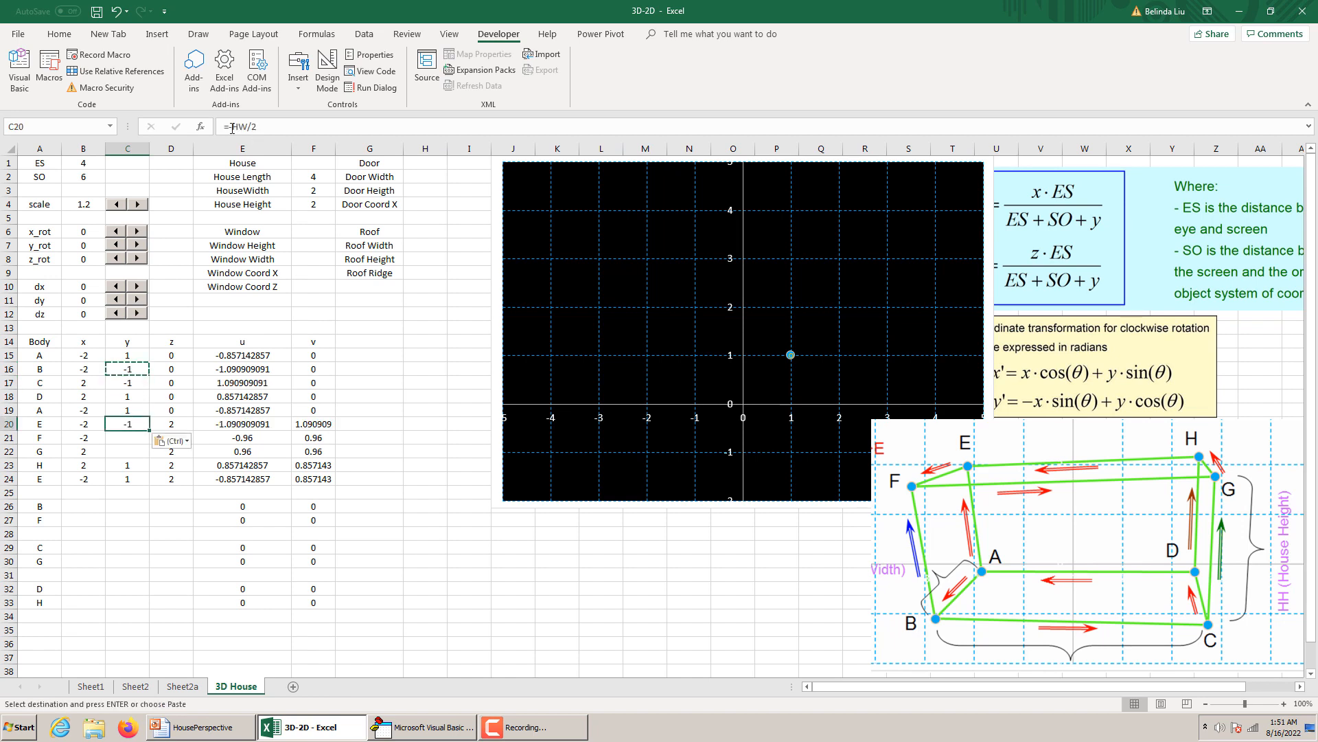
key("Escape")
type("1")
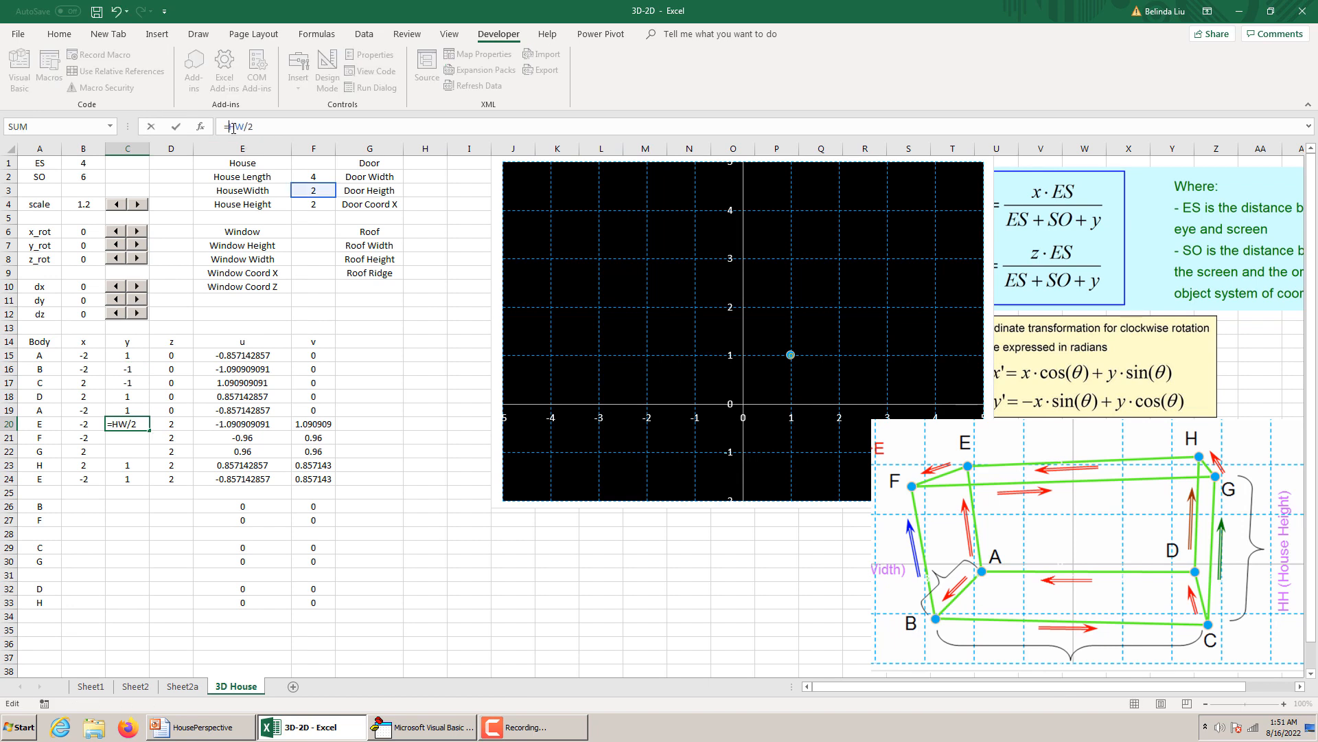
key("Return")
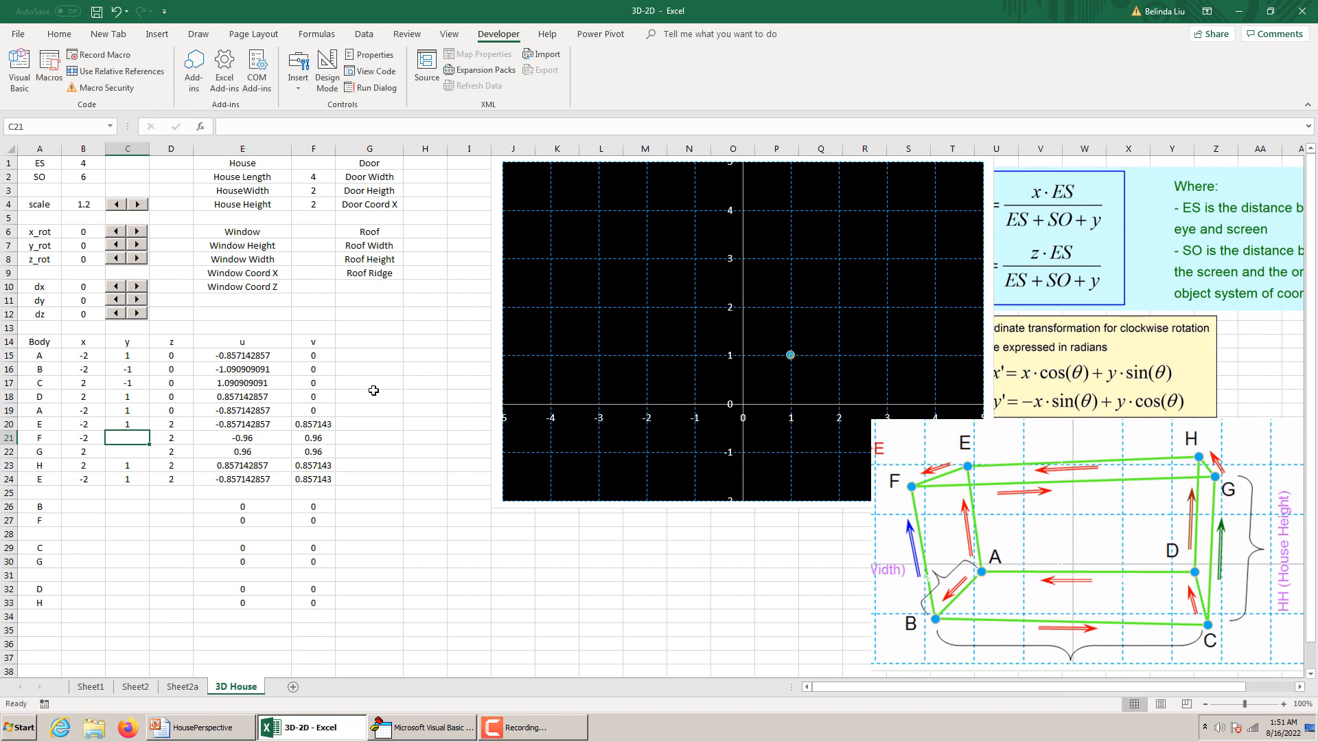
left_click(137, 396)
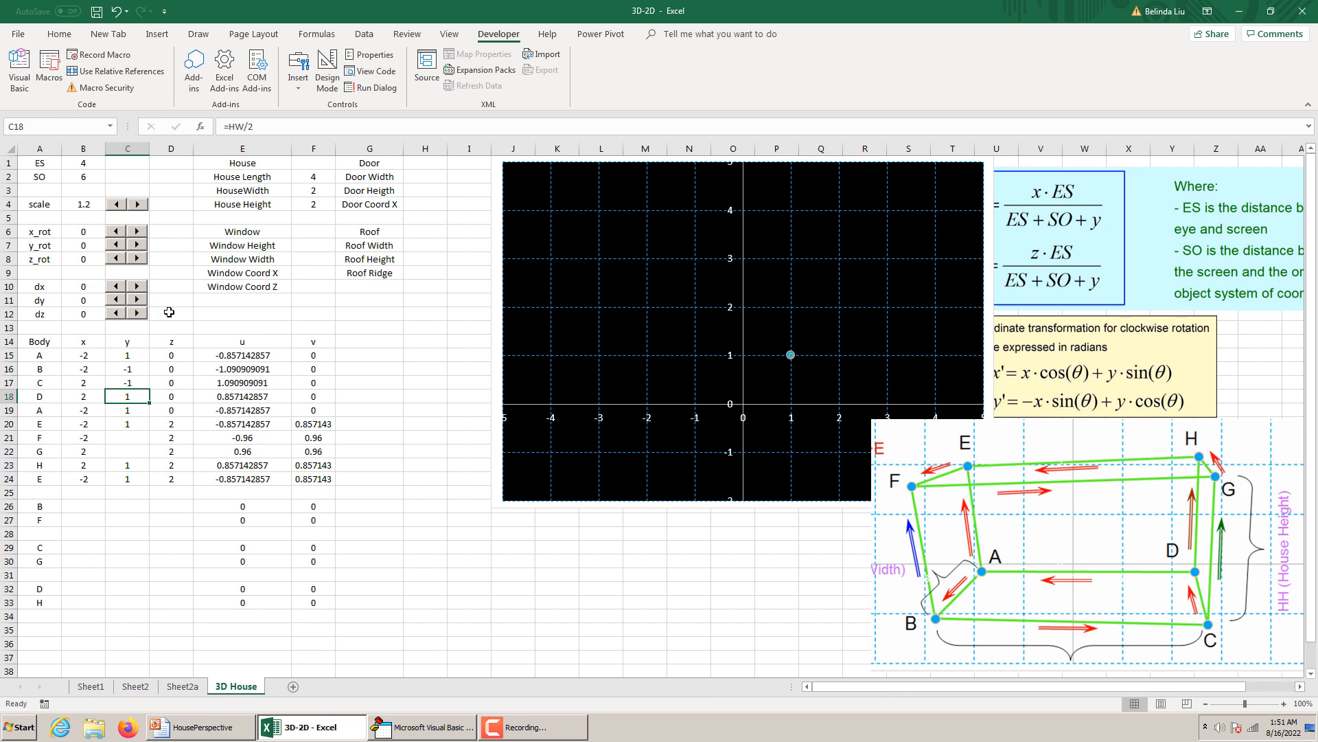
left_click(130, 355)
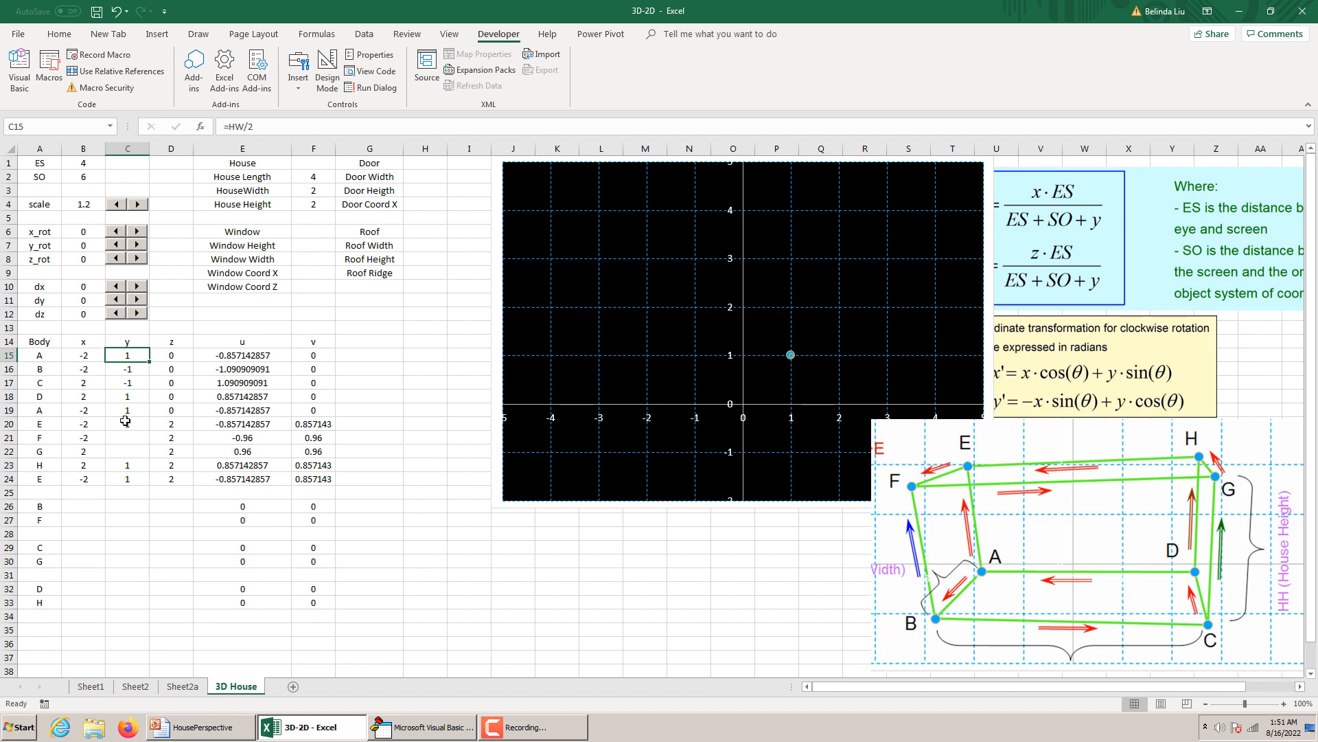
left_click(131, 422)
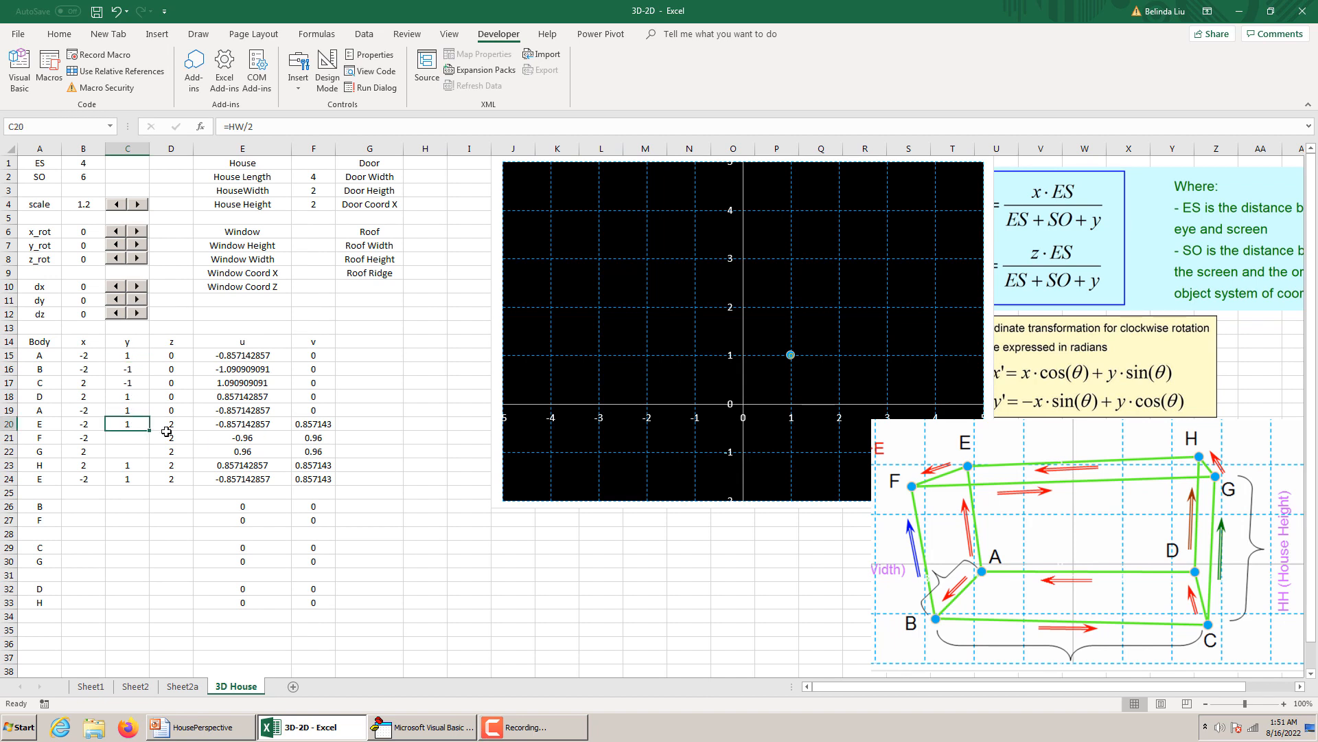
Check the y formulas of the repeated A and H, and copy point C's formula from C17 to points F and G in C21 and C22.
left_click(131, 410)
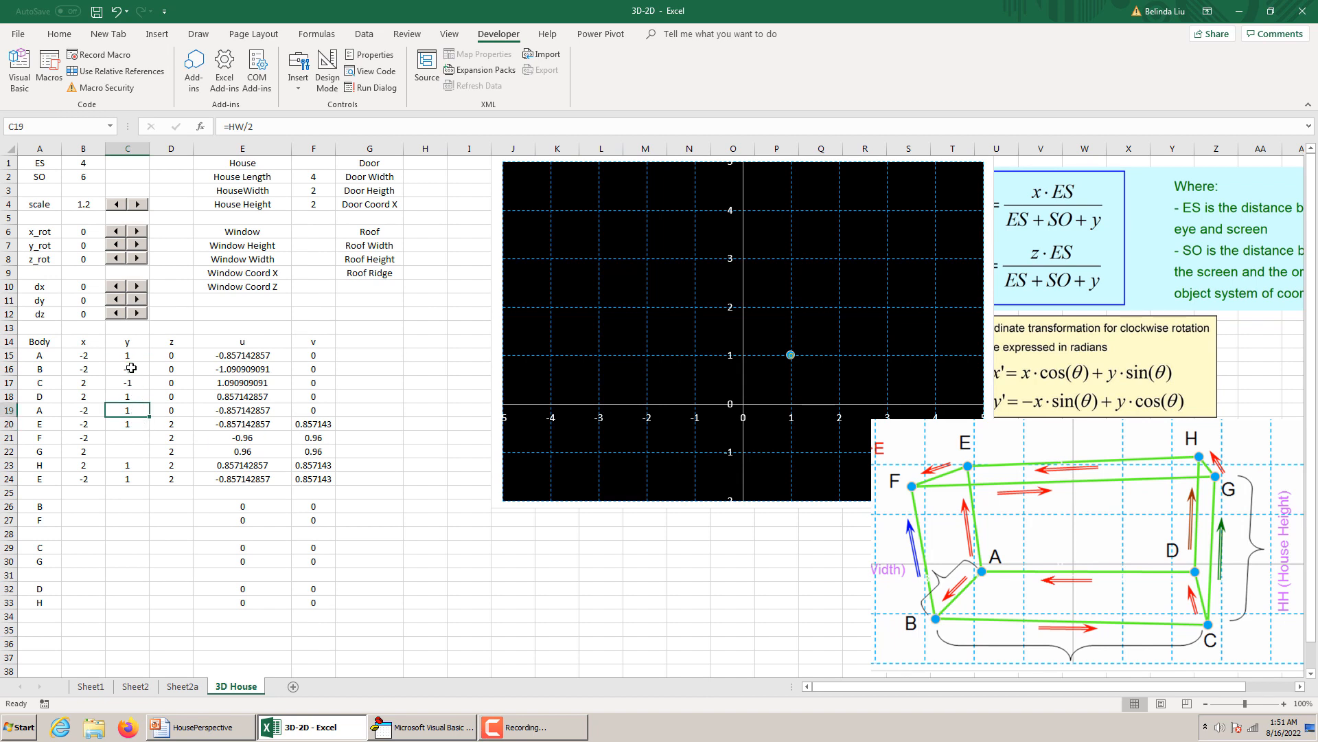
left_click(131, 465)
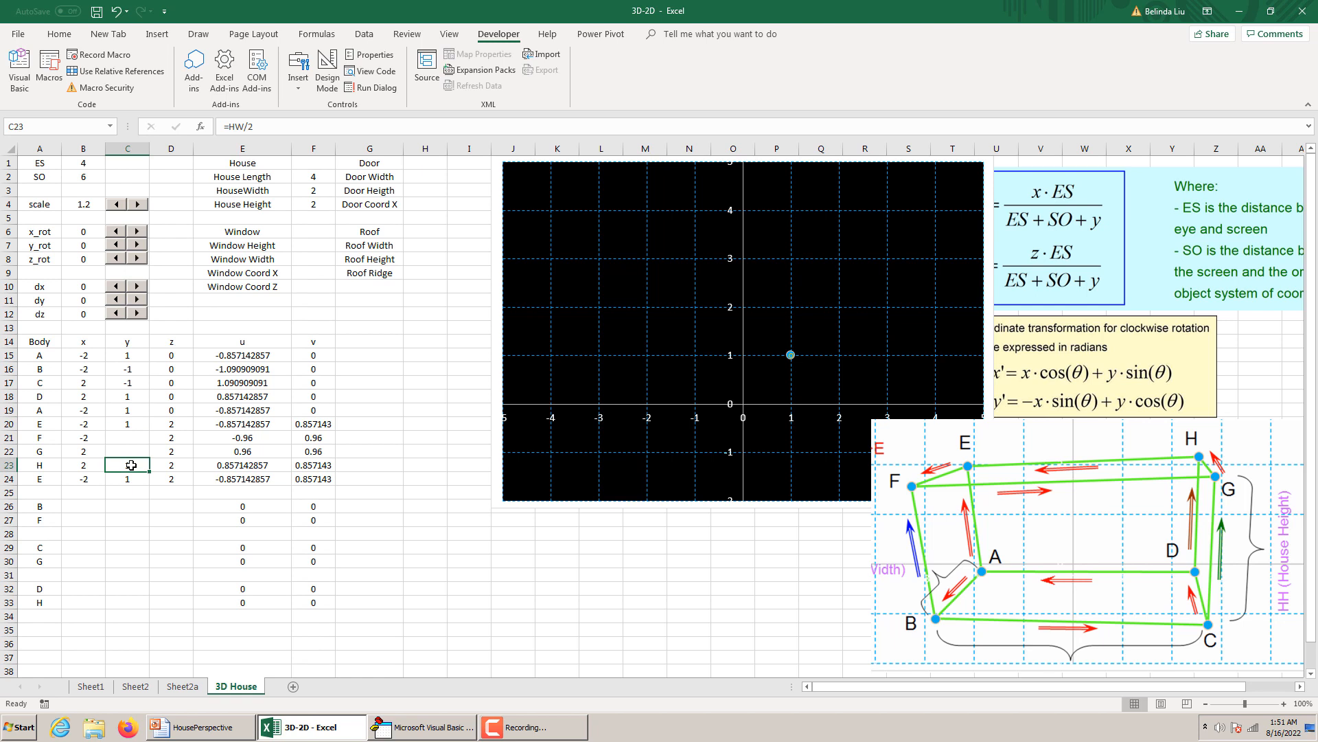
left_click(133, 408)
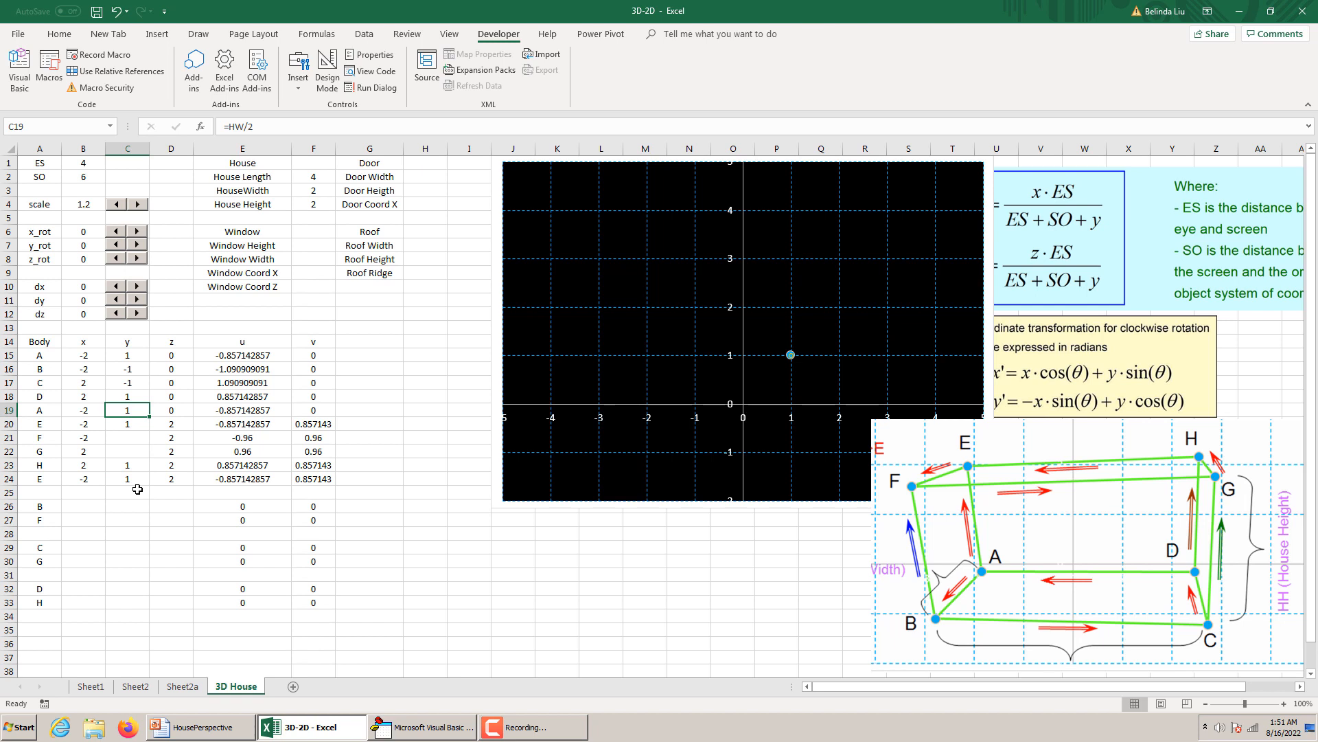
left_click(129, 469)
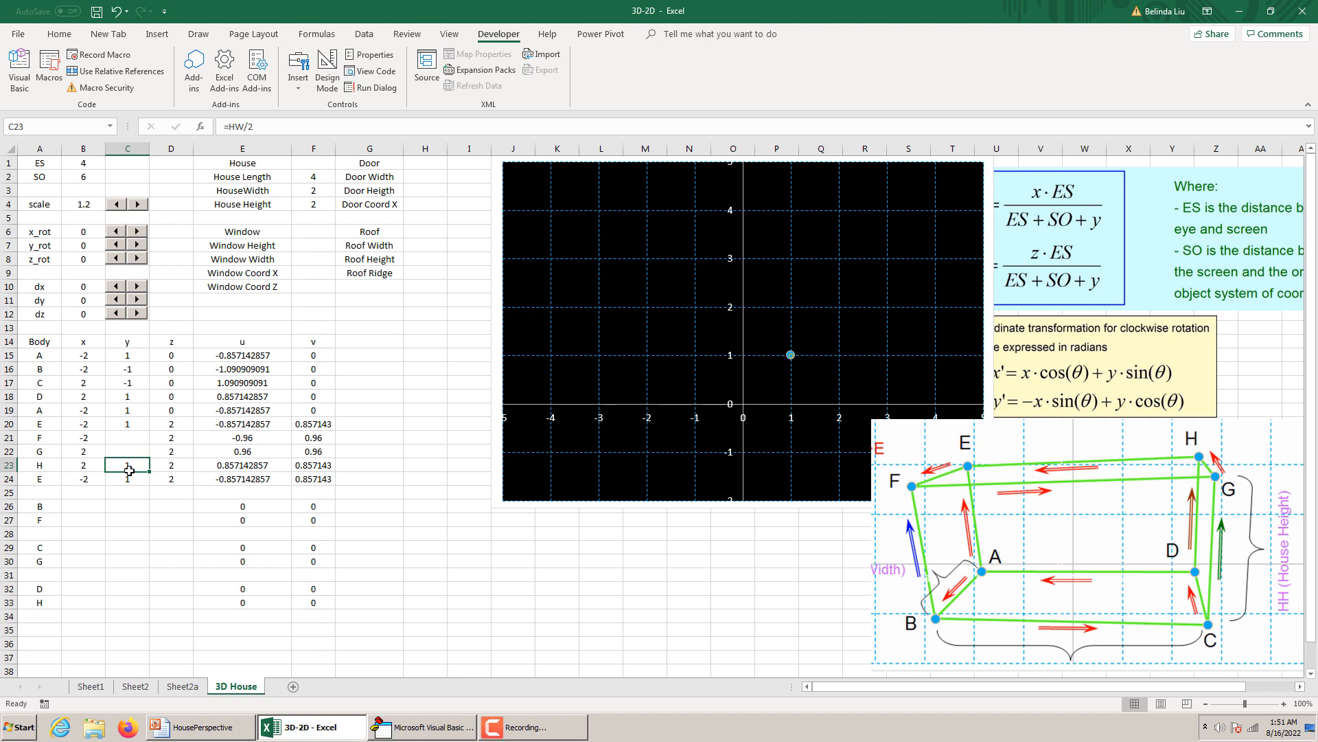
left_click(130, 383)
key("ctrl+c")
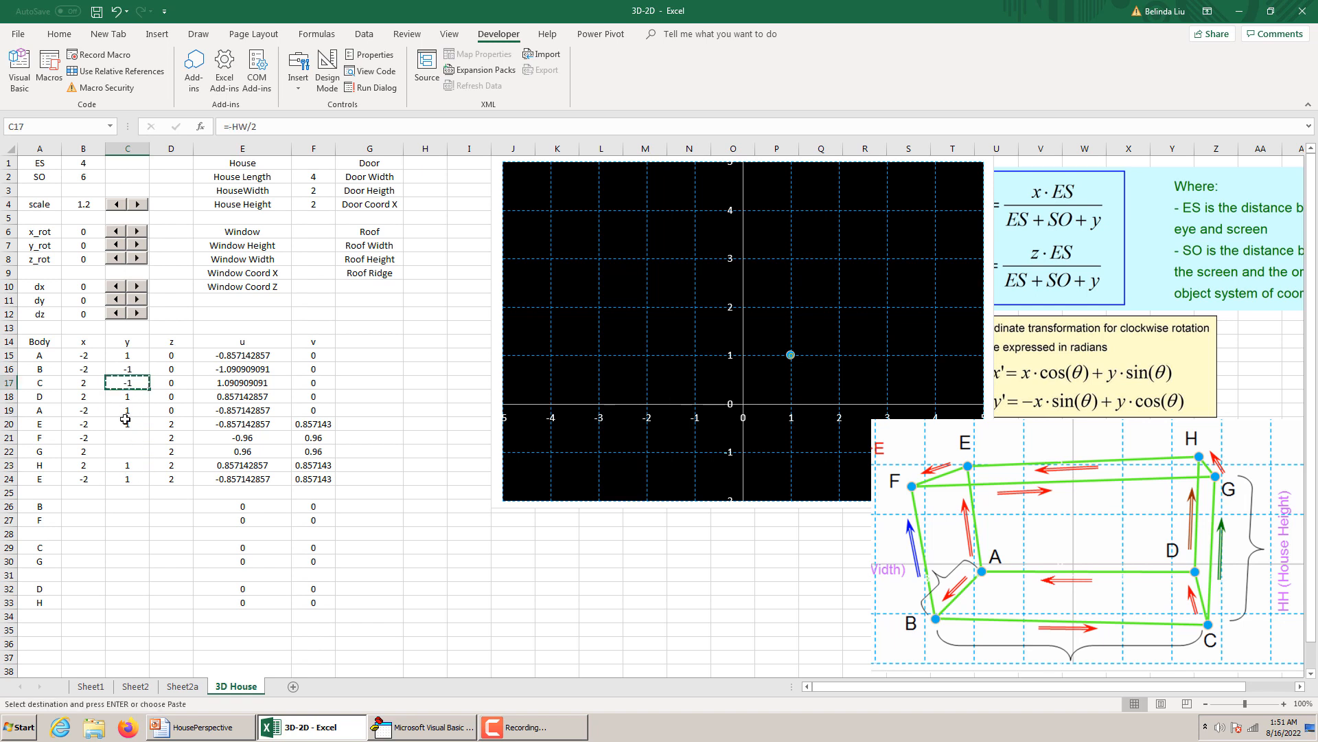
left_click(124, 436)
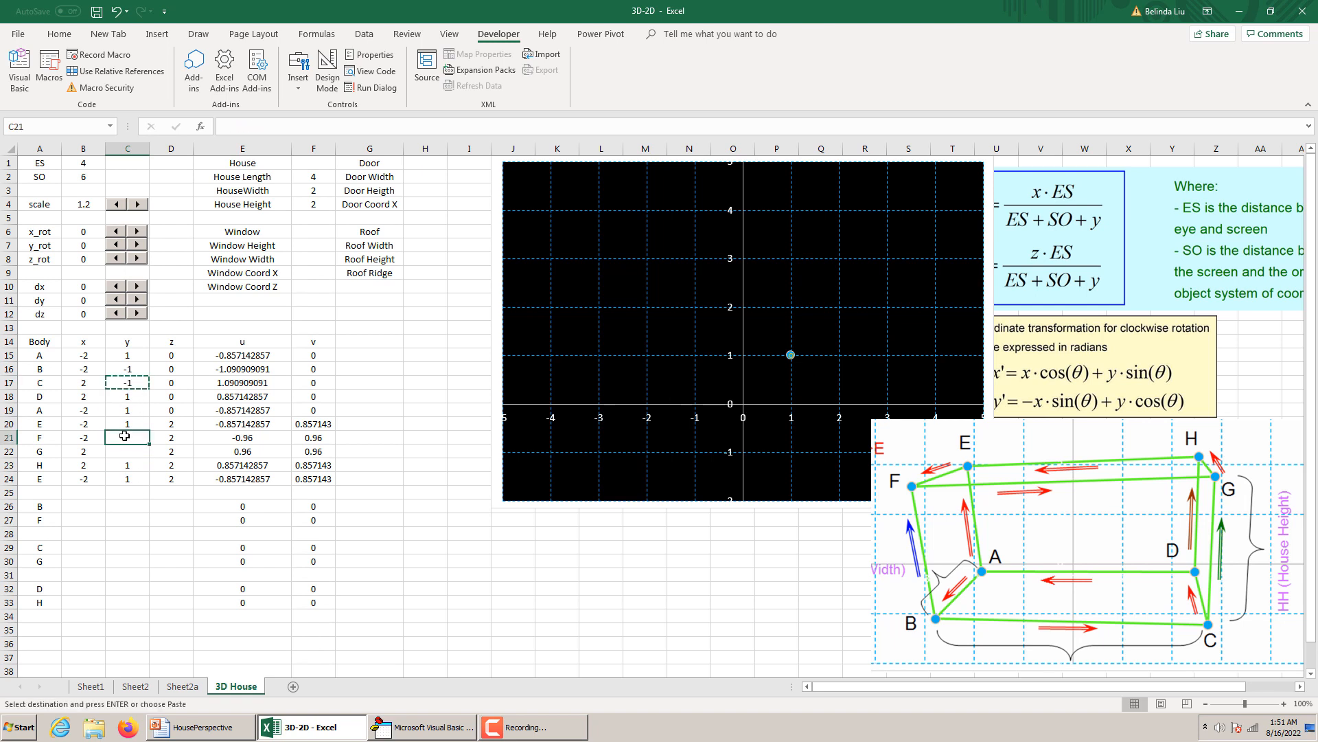
key("ctrl+v")
left_click(127, 451)
key("ctrl+v")
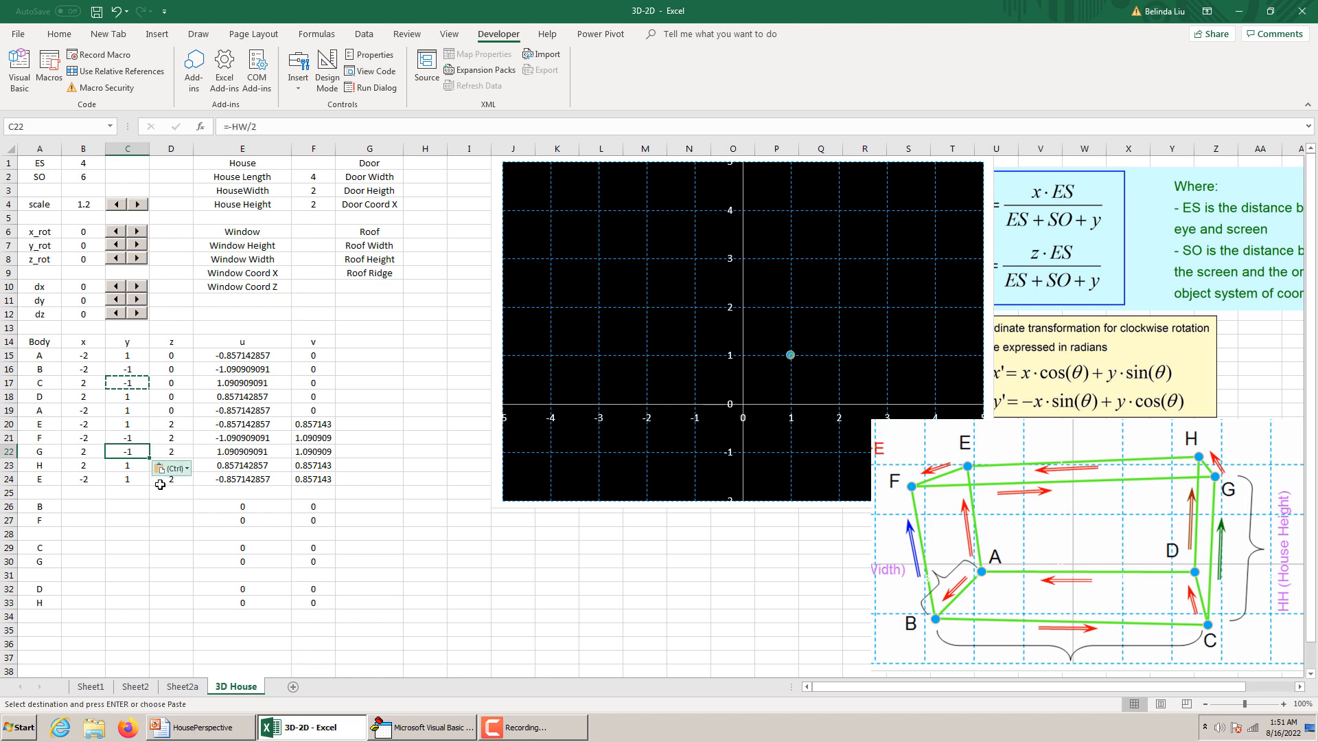
Remove all existing series, Series1, Series2, Roof and Window, from the chart's data source.
right_click(493, 248)
left_click(544, 393)
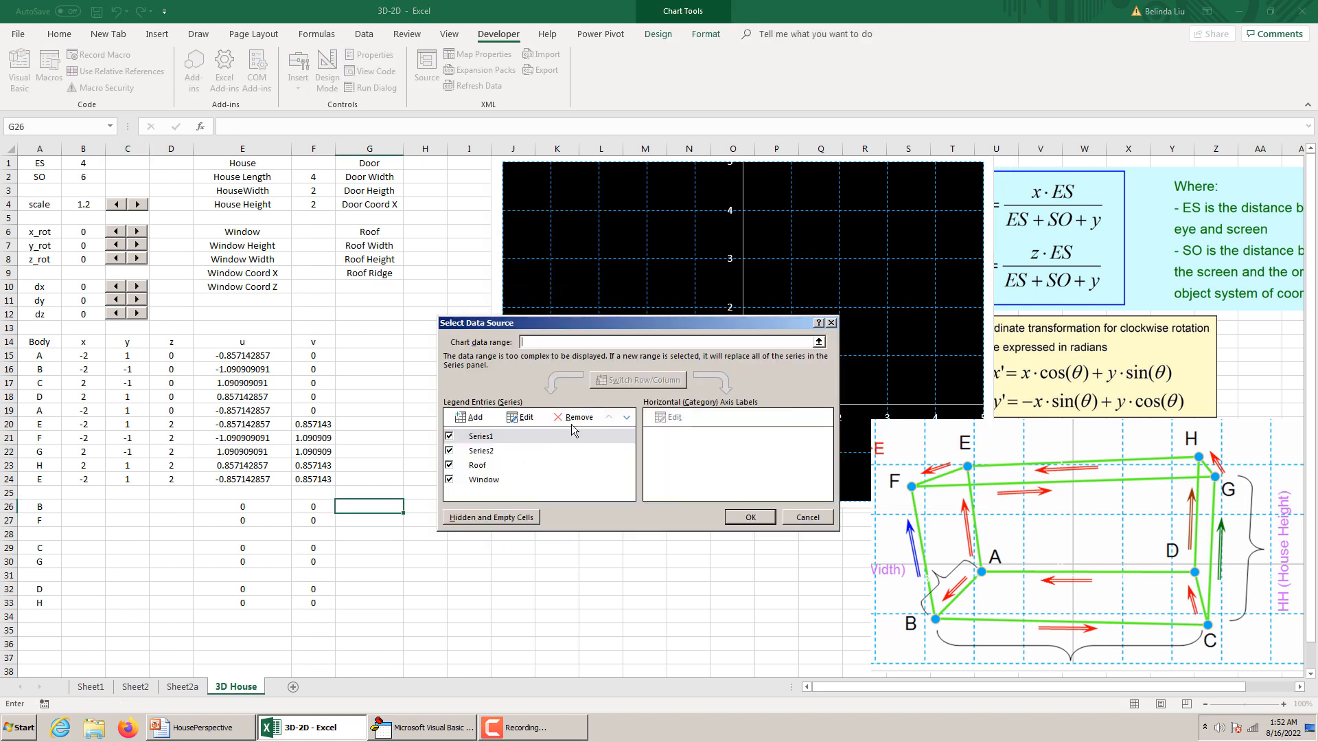
left_click(574, 419)
left_click(574, 419)
left_click(574, 419)
left_click(574, 419)
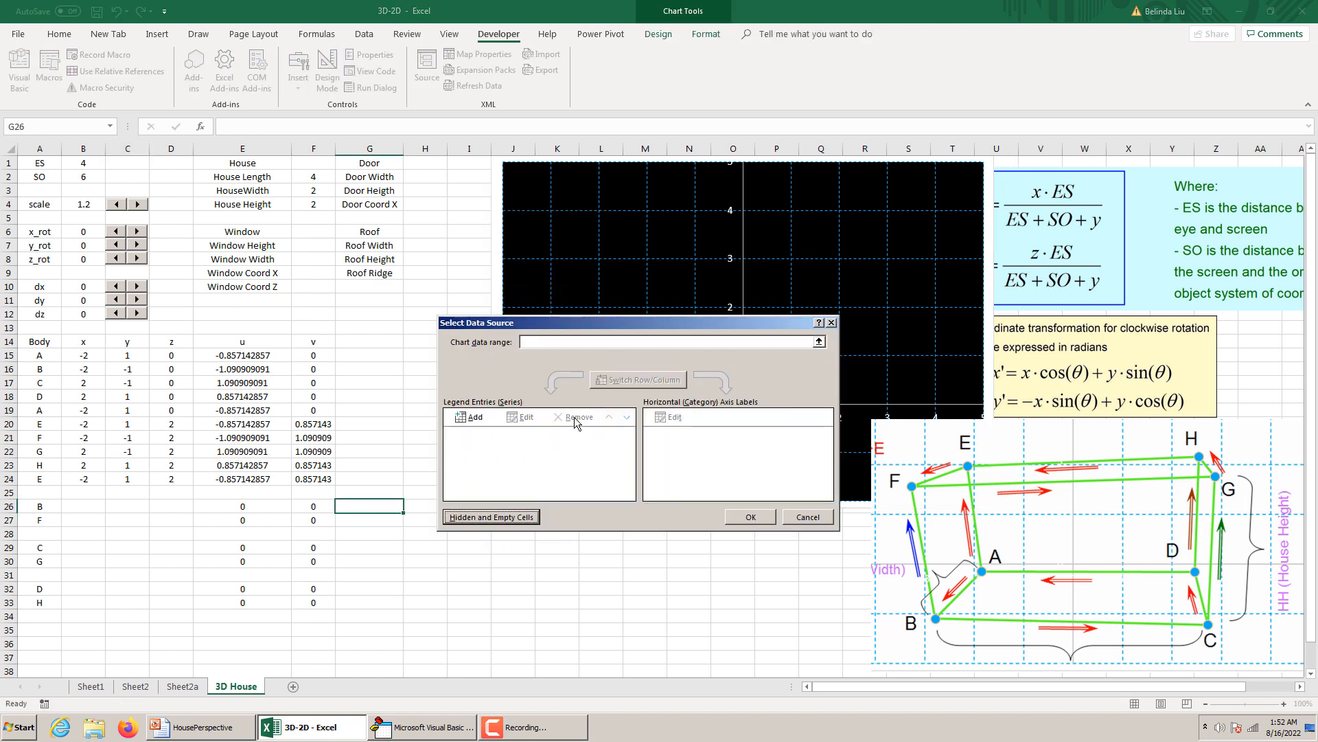
Add a chart series named House Body with X values E15:E24 and Y values F15:F24 from the 3D House sheet.
left_click(472, 417)
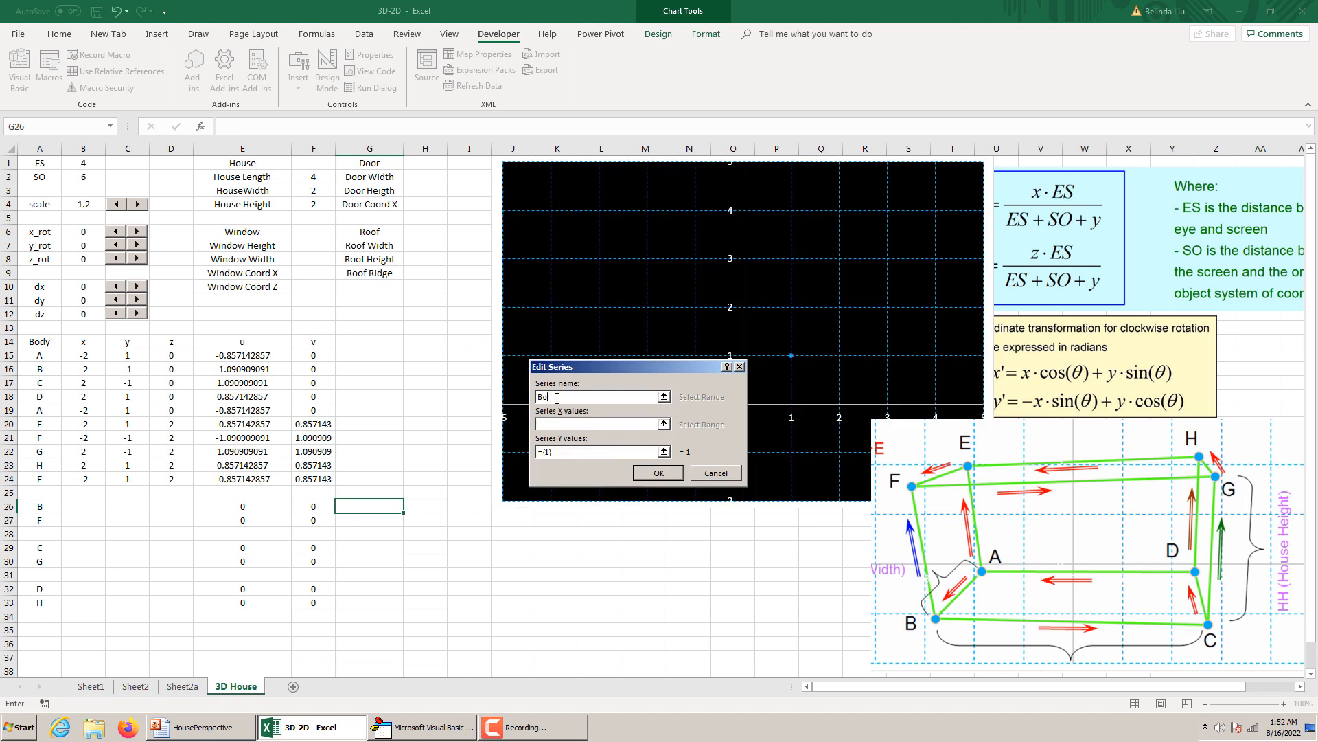
key("BackSpace")
left_click_drag(260, 351, 251, 479)
left_click(573, 451)
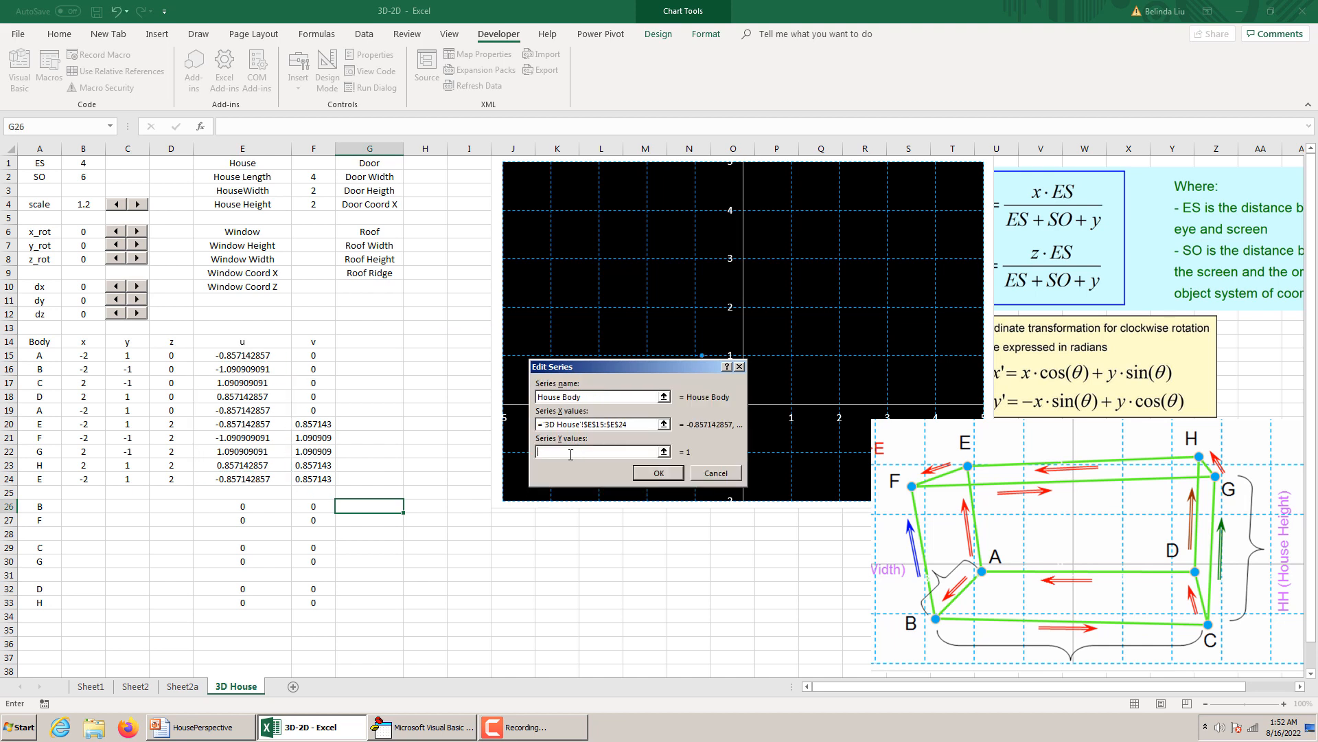
left_click_drag(317, 355, 324, 475)
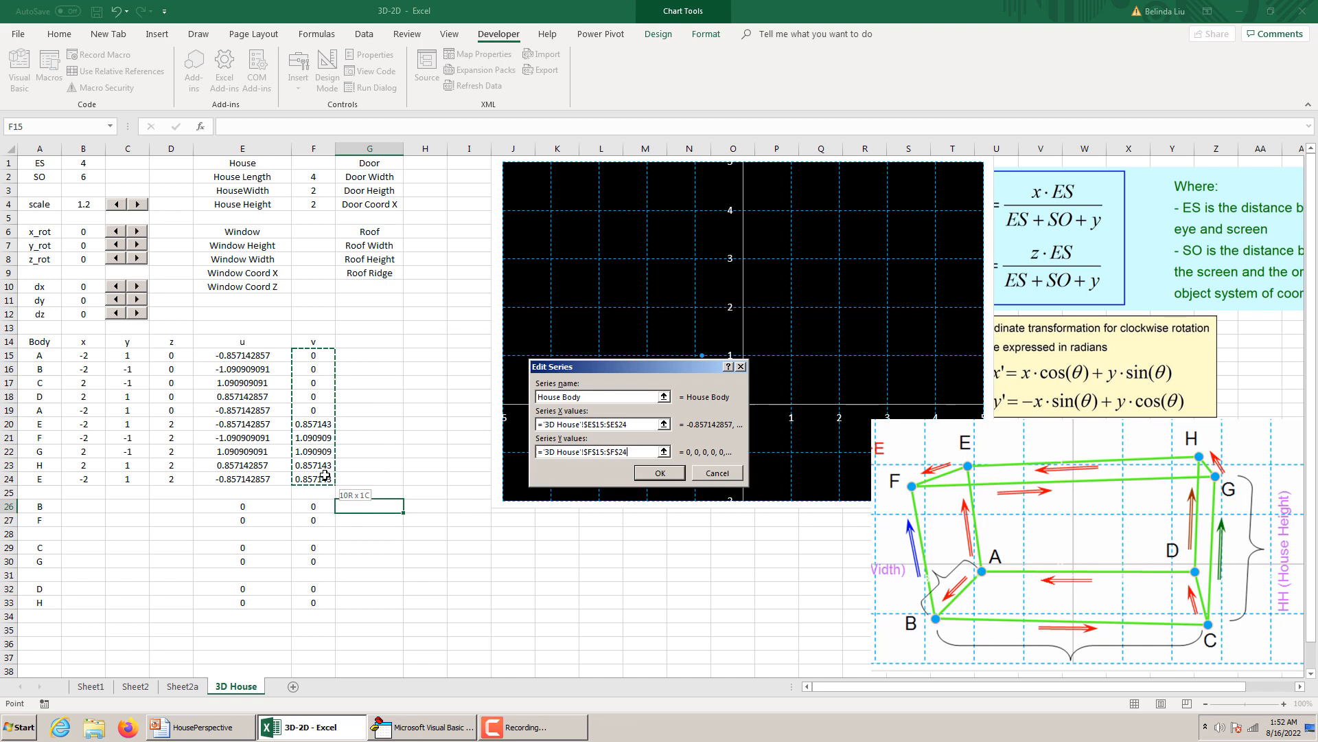
left_click(660, 474)
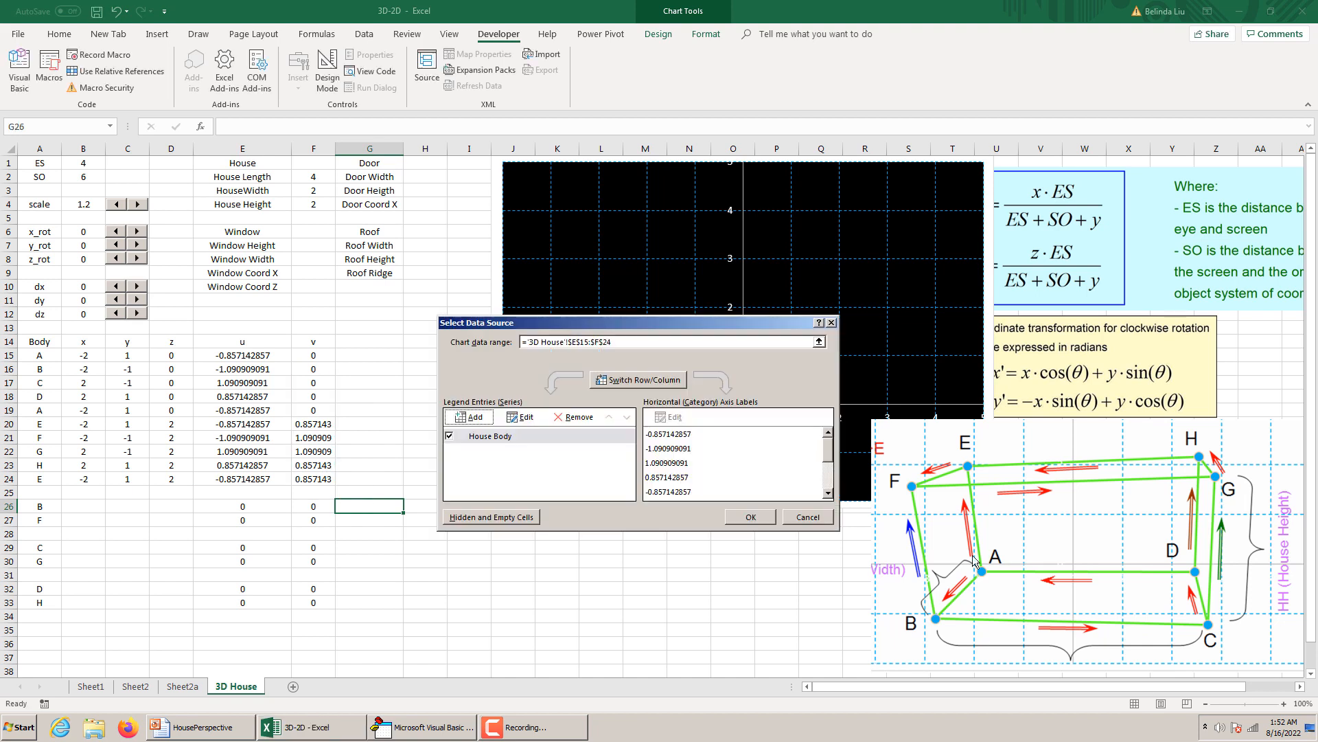
left_click(790, 516)
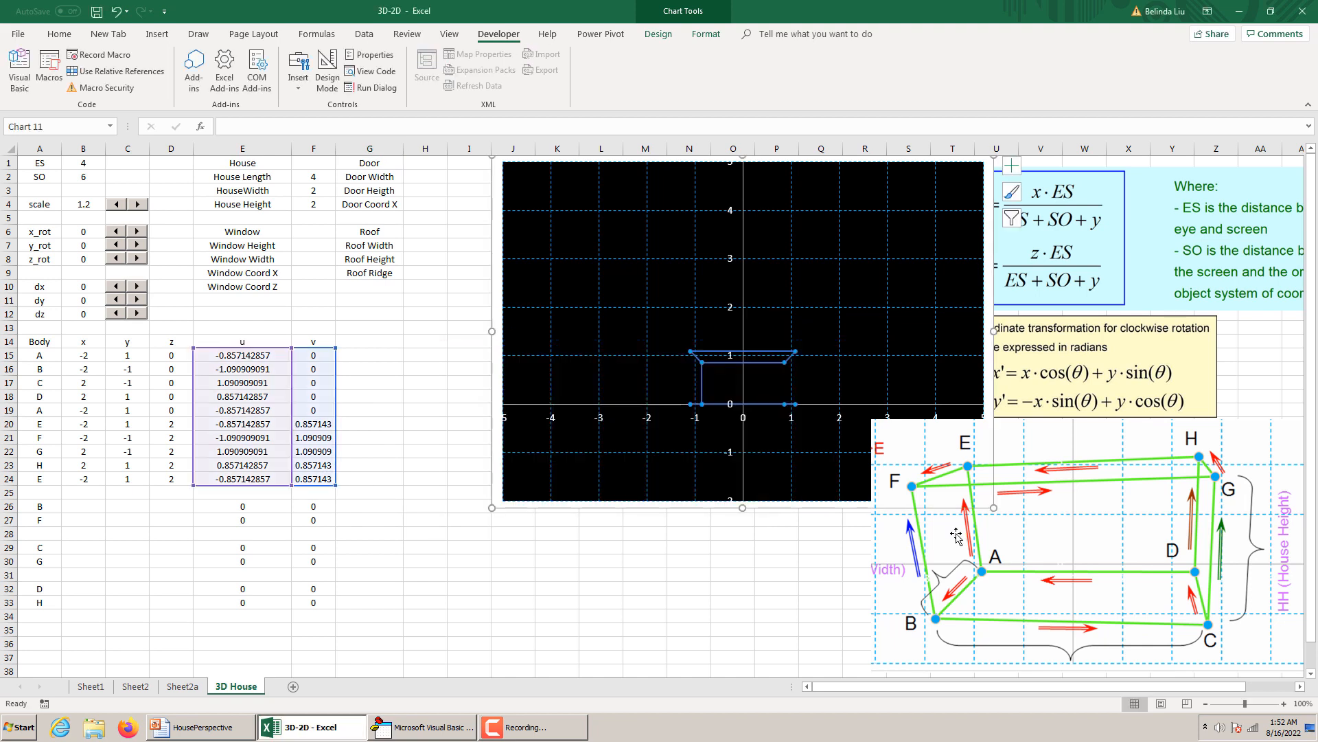
Rotate the house about the x axis in both directions, leaving x_rot at 350.
left_click(138, 231)
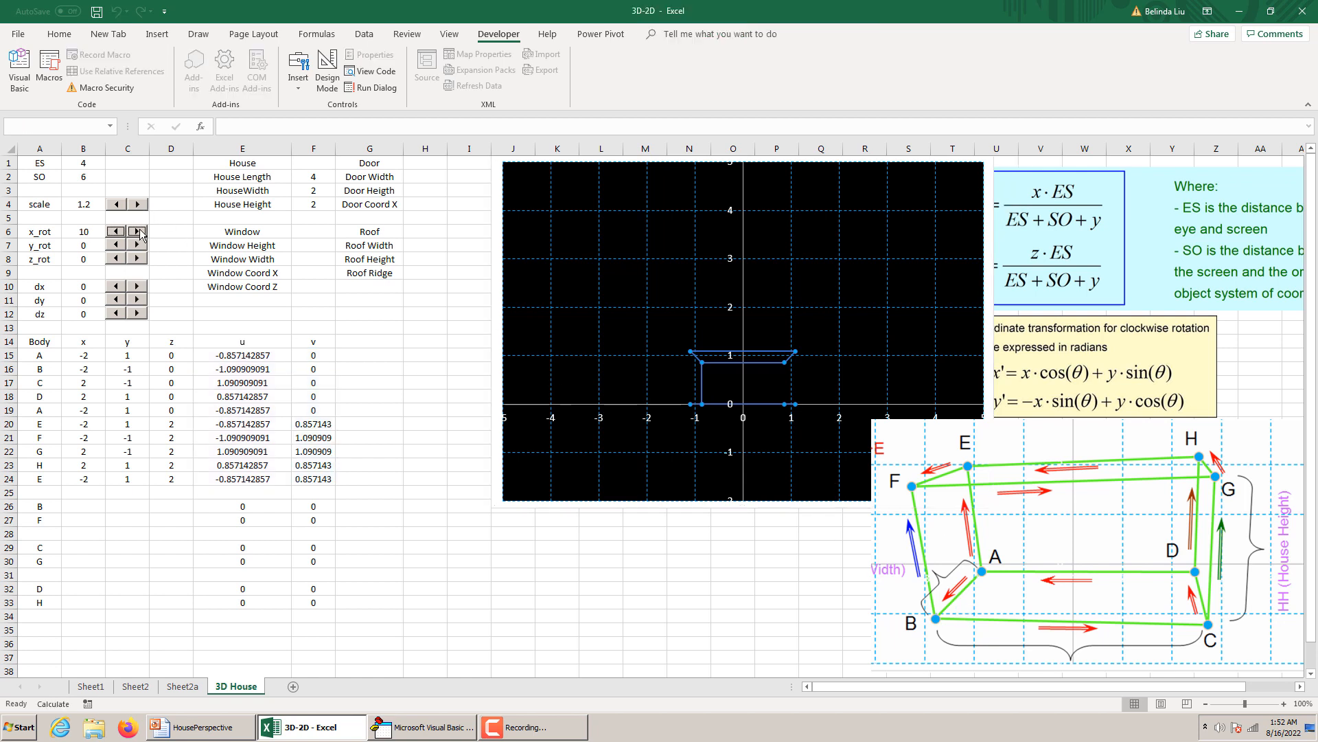
left_click(121, 235)
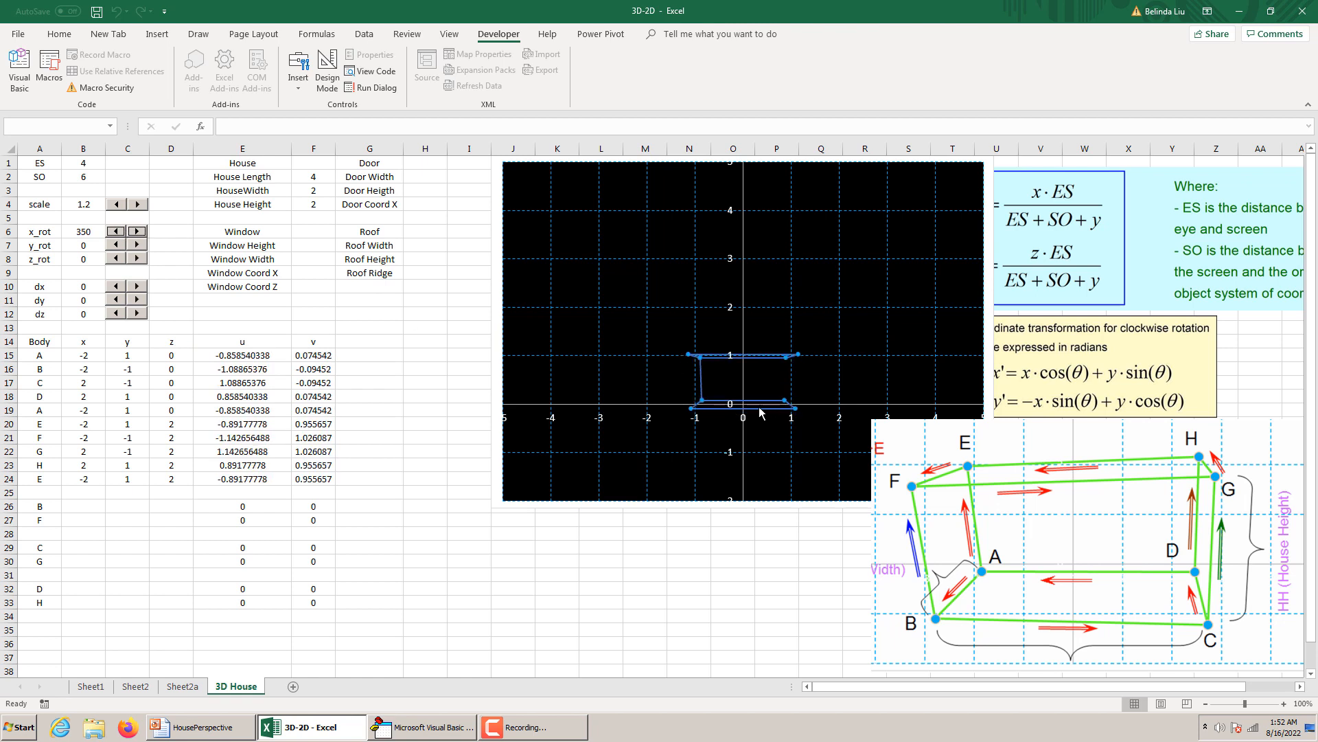
mouse_move(758, 410)
Try an ES value of 9 in B1 and raise it to 12.
left_click(89, 163)
key("Return")
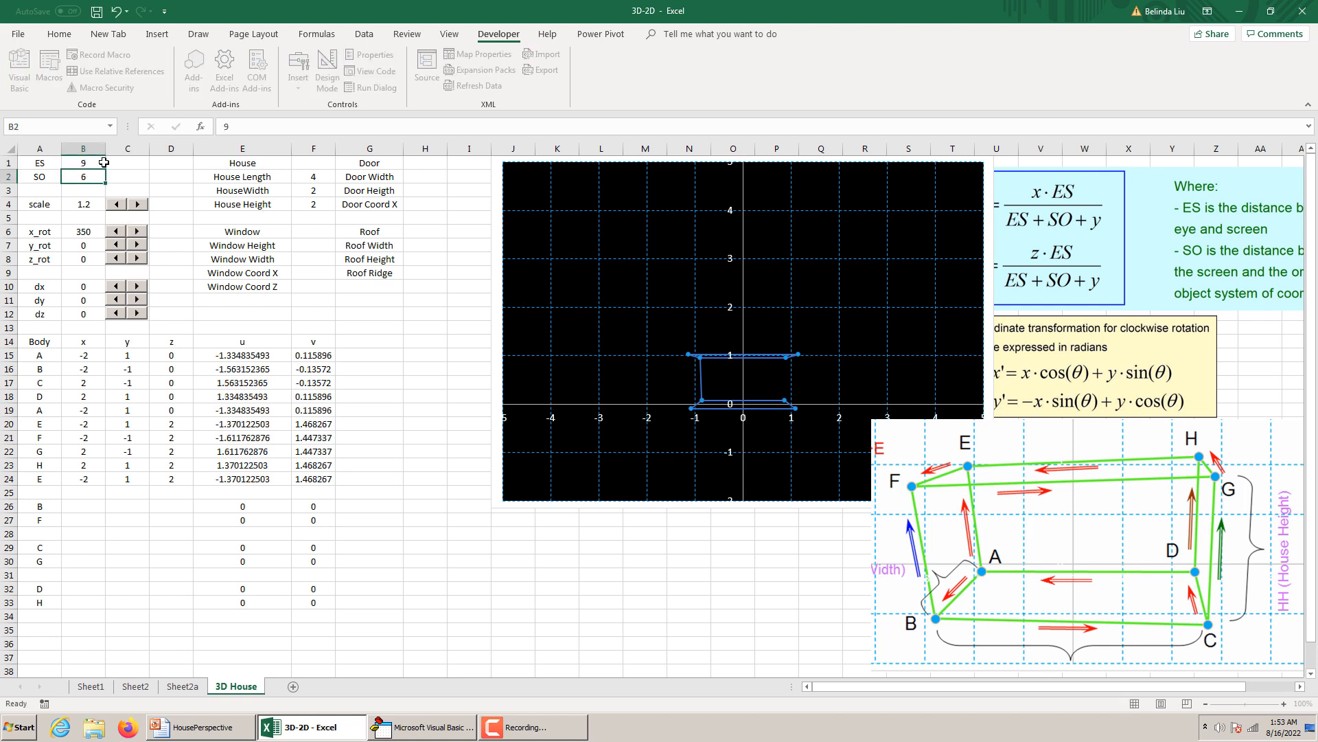
left_click(93, 164)
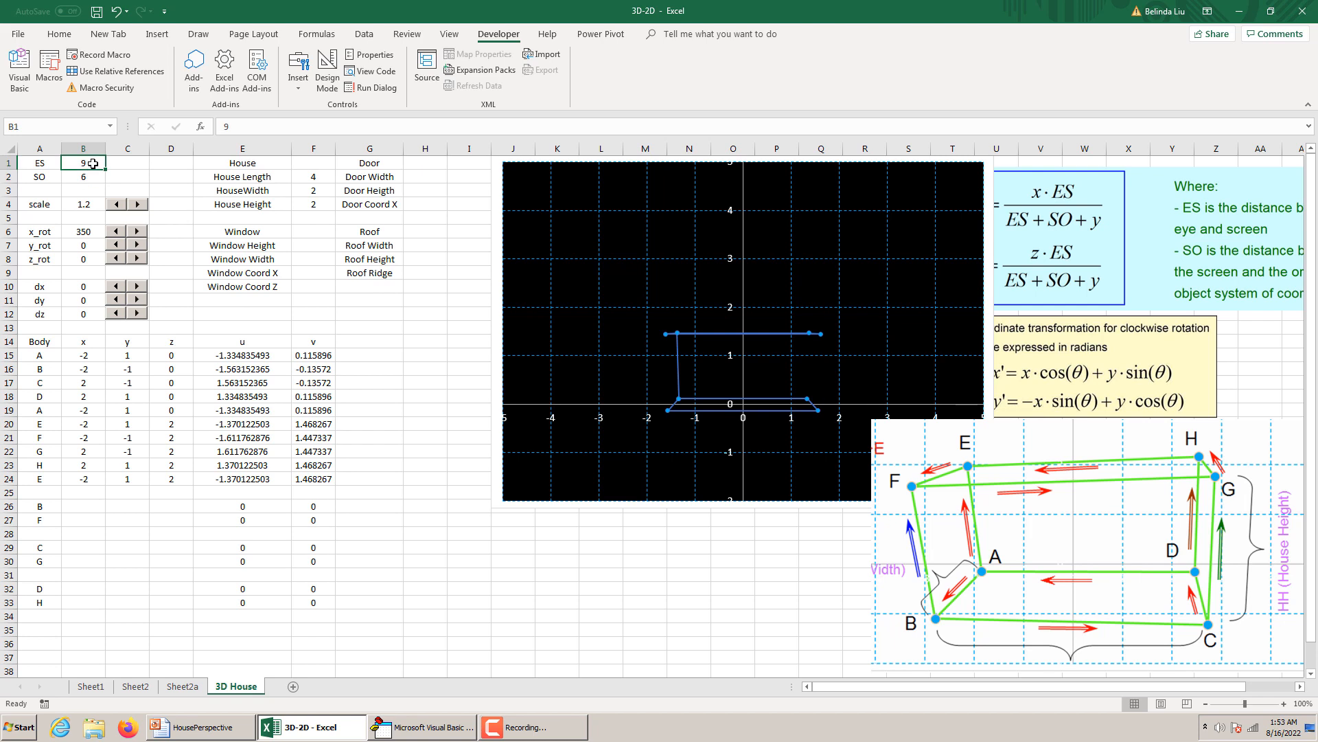
type("12")
key("Return")
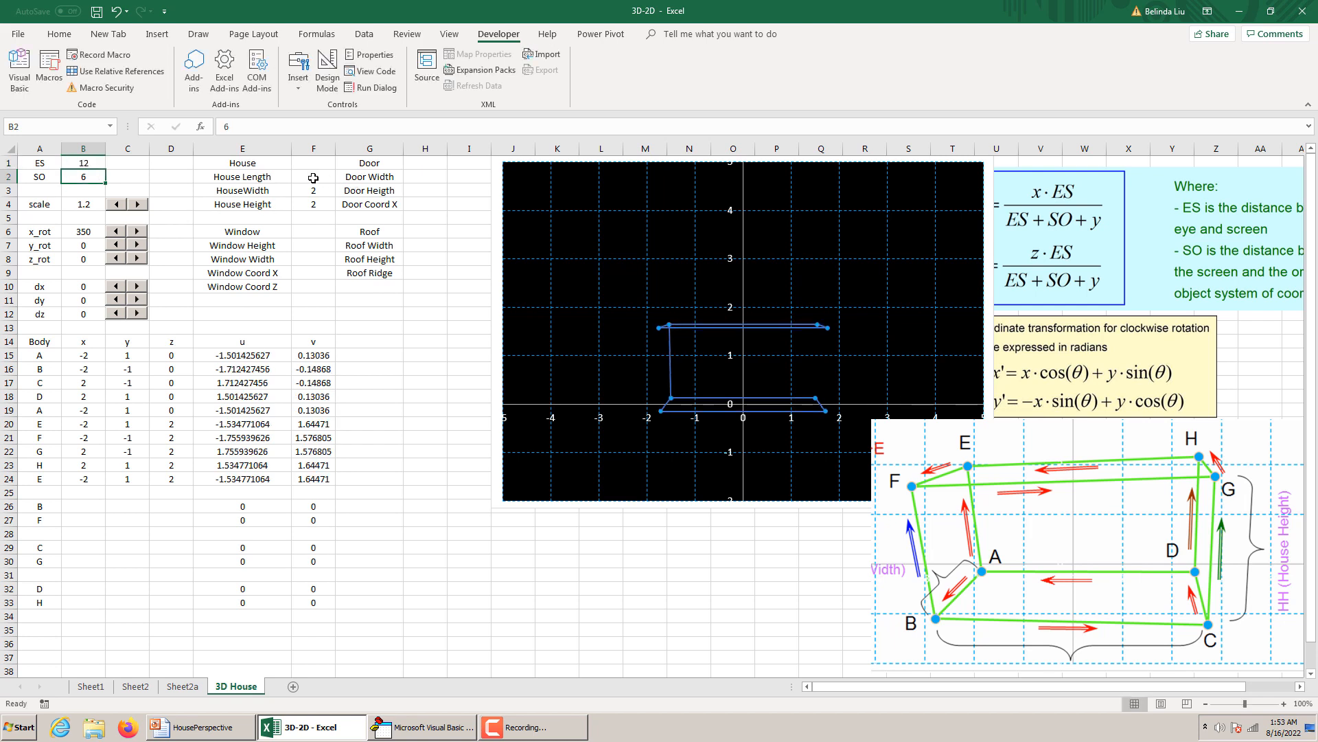
Move the labeled house diagram down the sheet, clear of the chart and the formula pictures.
right_click(869, 408)
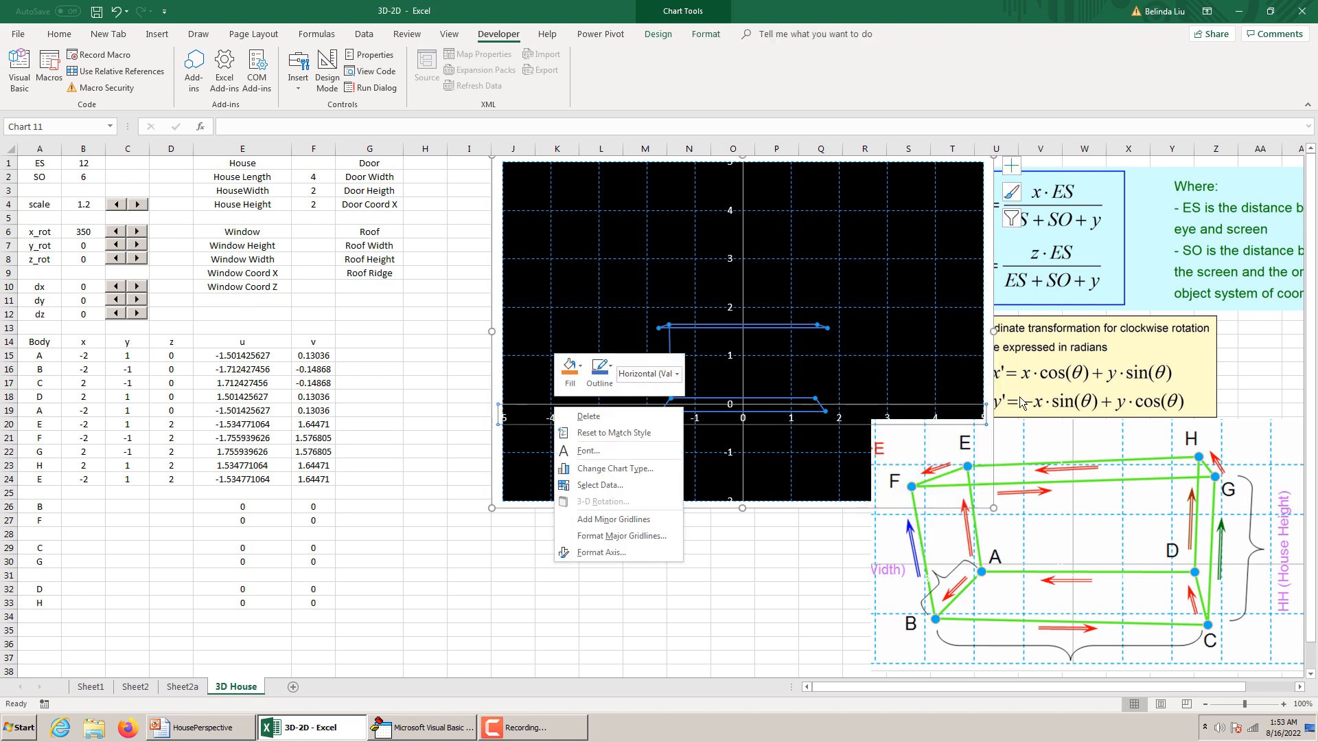
key("Escape")
left_click_drag(1243, 433, 996, 621)
scroll(996, 620, "down", 3)
left_click_drag(940, 559, 895, 641)
left_click(1126, 388)
scroll(1126, 389, "up", 4)
left_click(1240, 369)
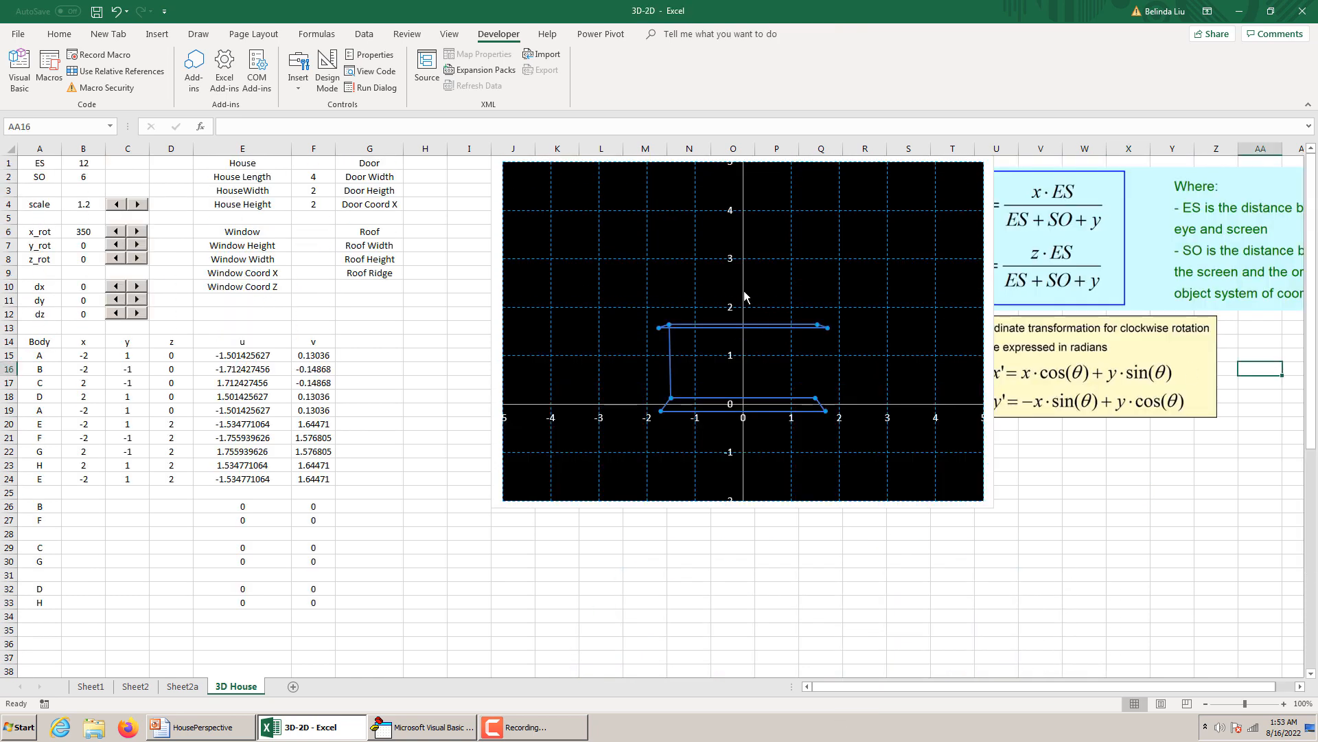
Set the chart's horizontal axis bounds to a minimum of -3 and a maximum of 3.
right_click(584, 407)
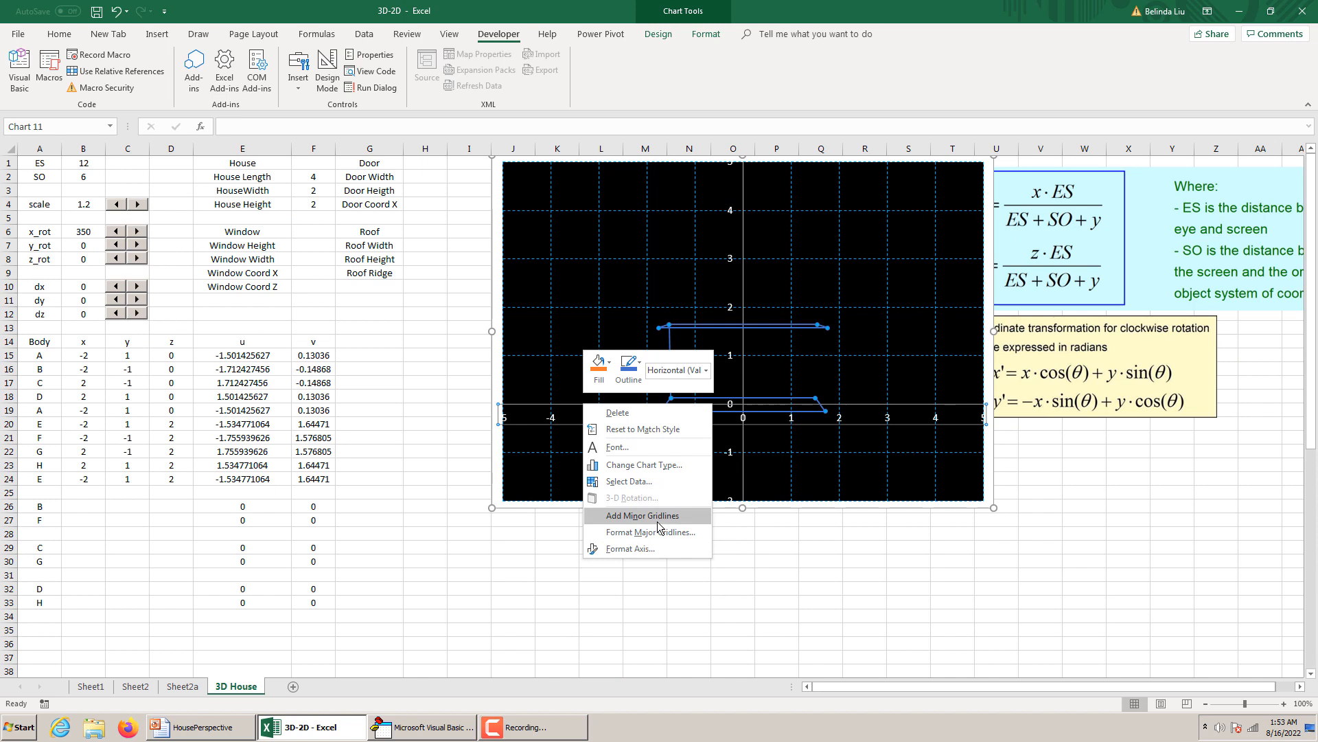
left_click(661, 554)
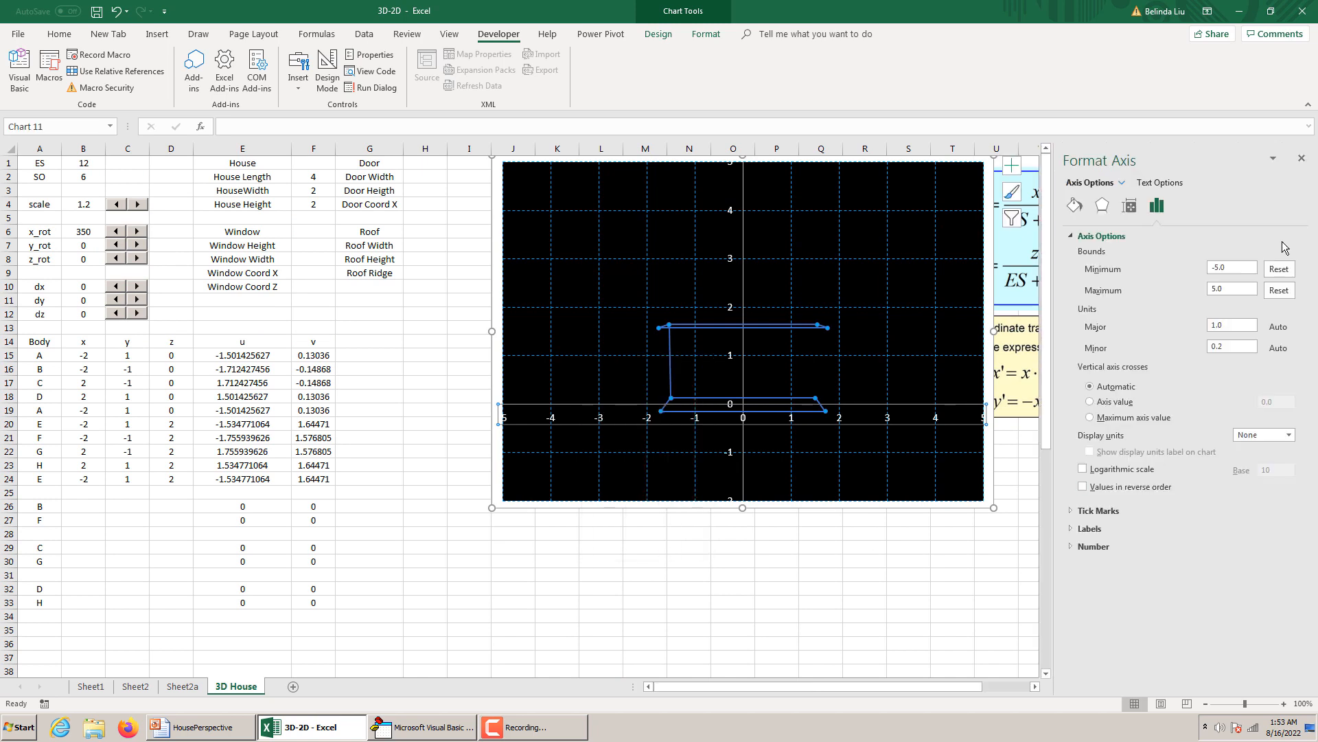
left_click(1229, 269)
left_click_drag(1229, 269, 1215, 272)
type("3")
left_click(1231, 290)
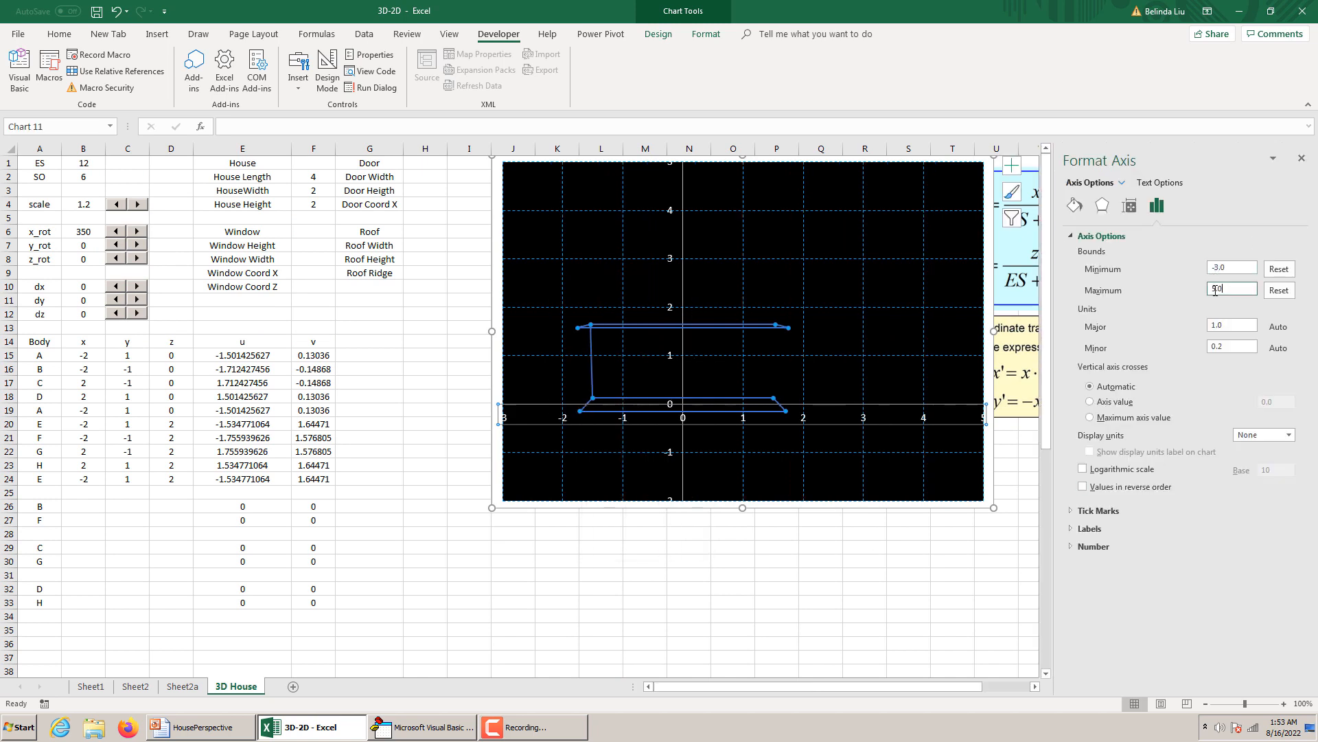
type("3")
left_click(1226, 323)
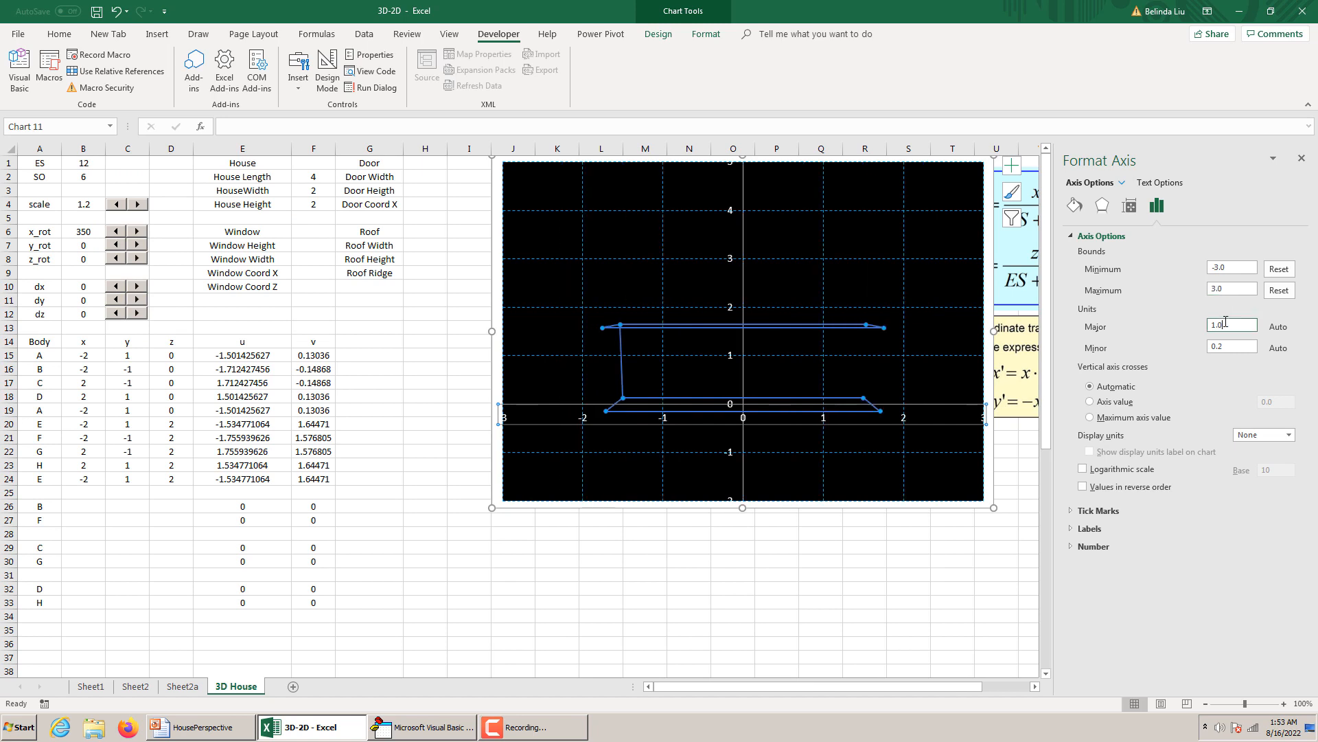
Set the chart's vertical axis bounds to -1 and 3 with a major unit of 0.5.
left_click(744, 273)
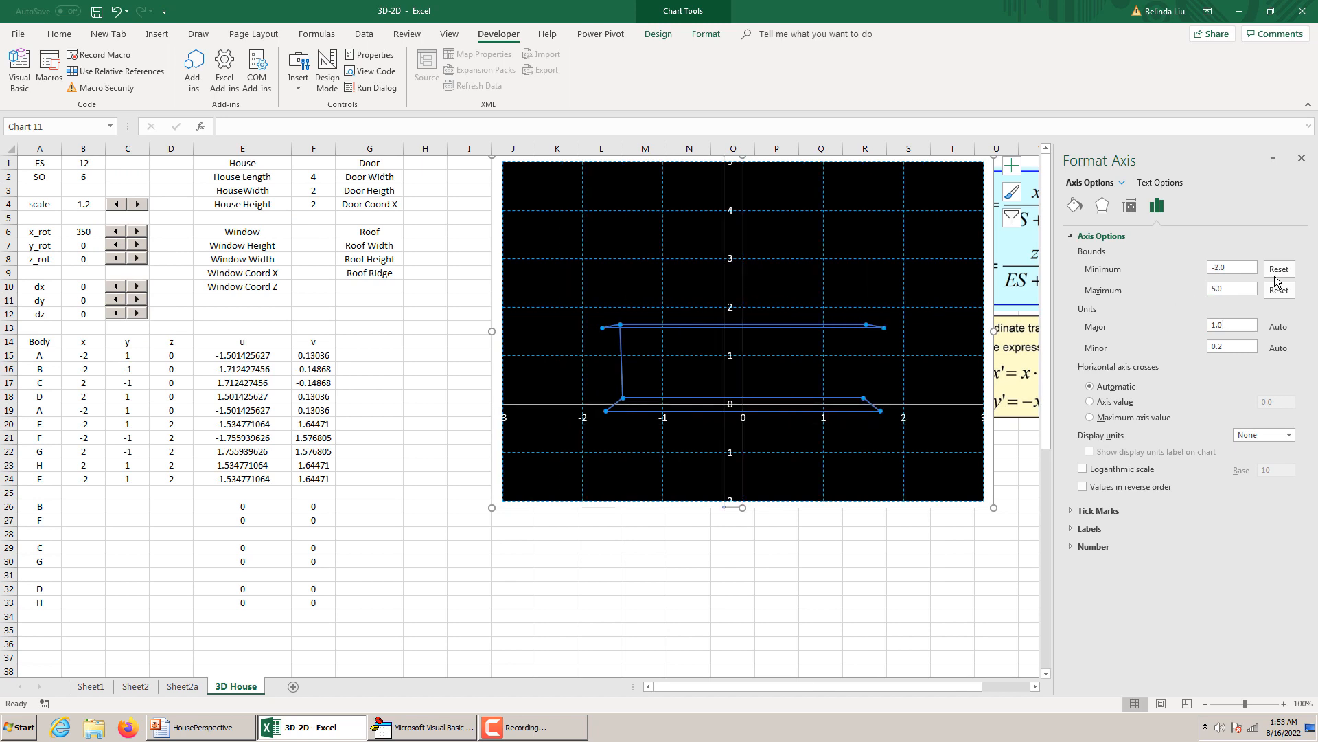
left_click_drag(1237, 270, 1212, 288)
type("-1")
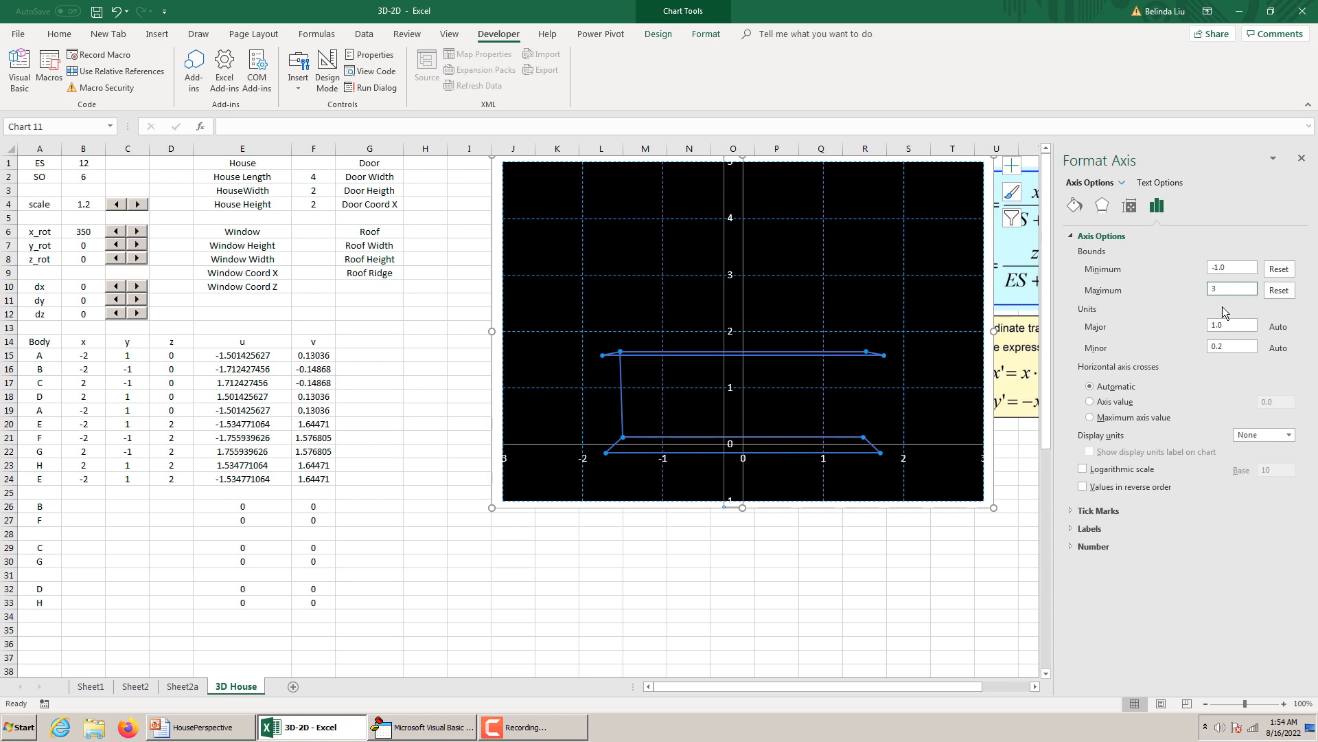
double_click(1234, 326)
type("0.5")
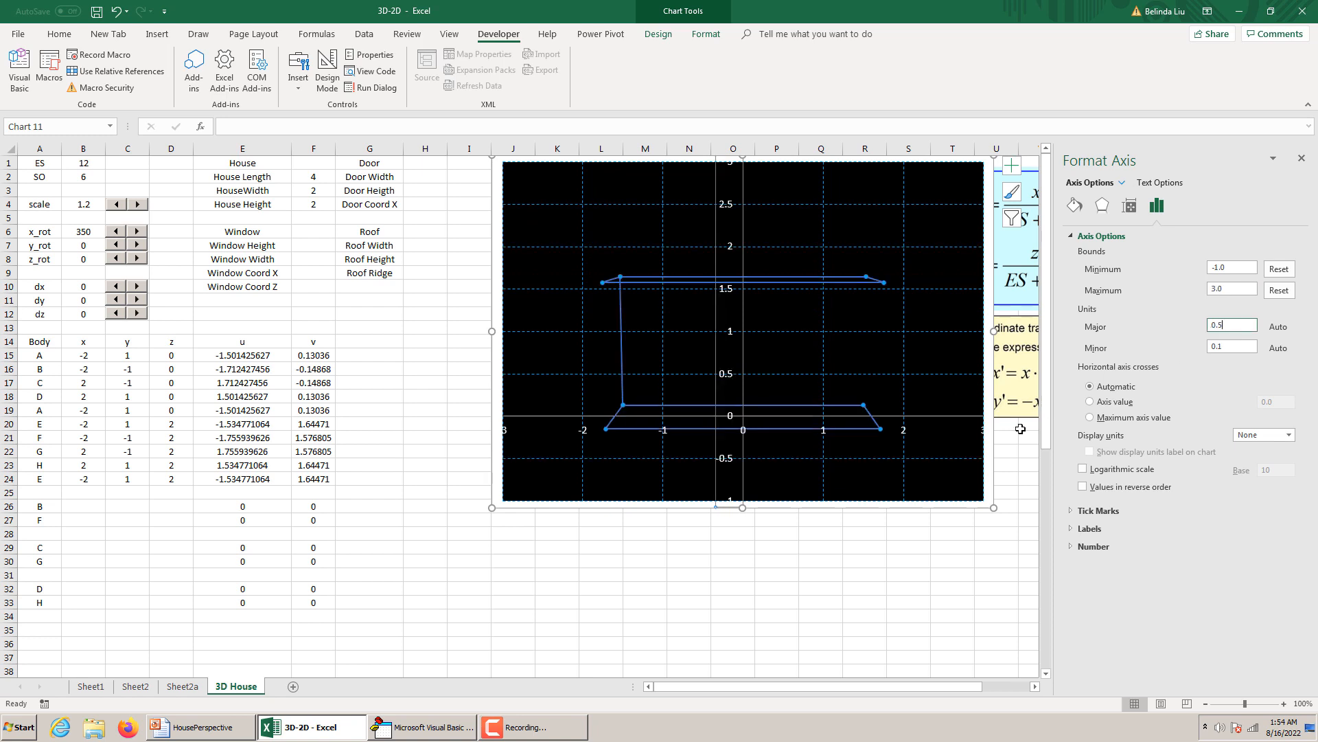
Format the House Body series line as bright green with a 3 pt width, and enlarge the chart from its lower-left corner.
left_click(991, 495)
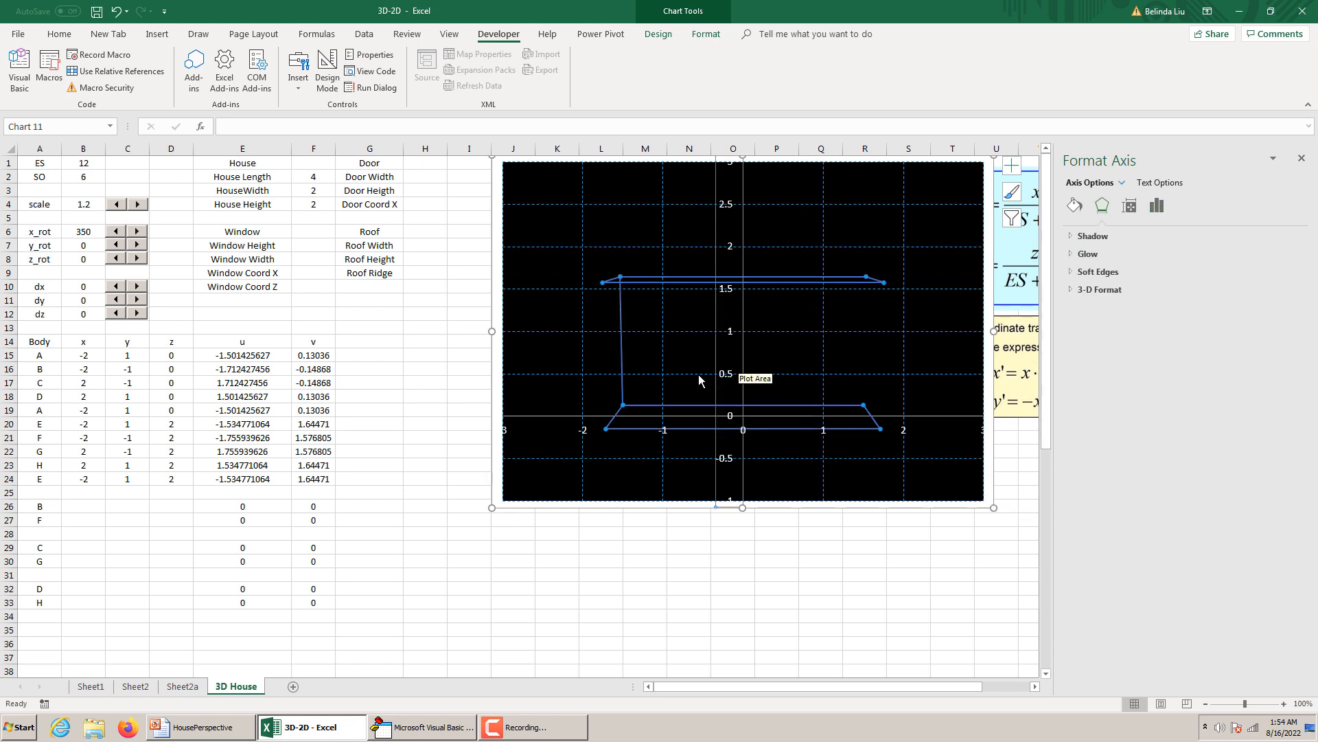
left_click(798, 282)
left_click(1281, 345)
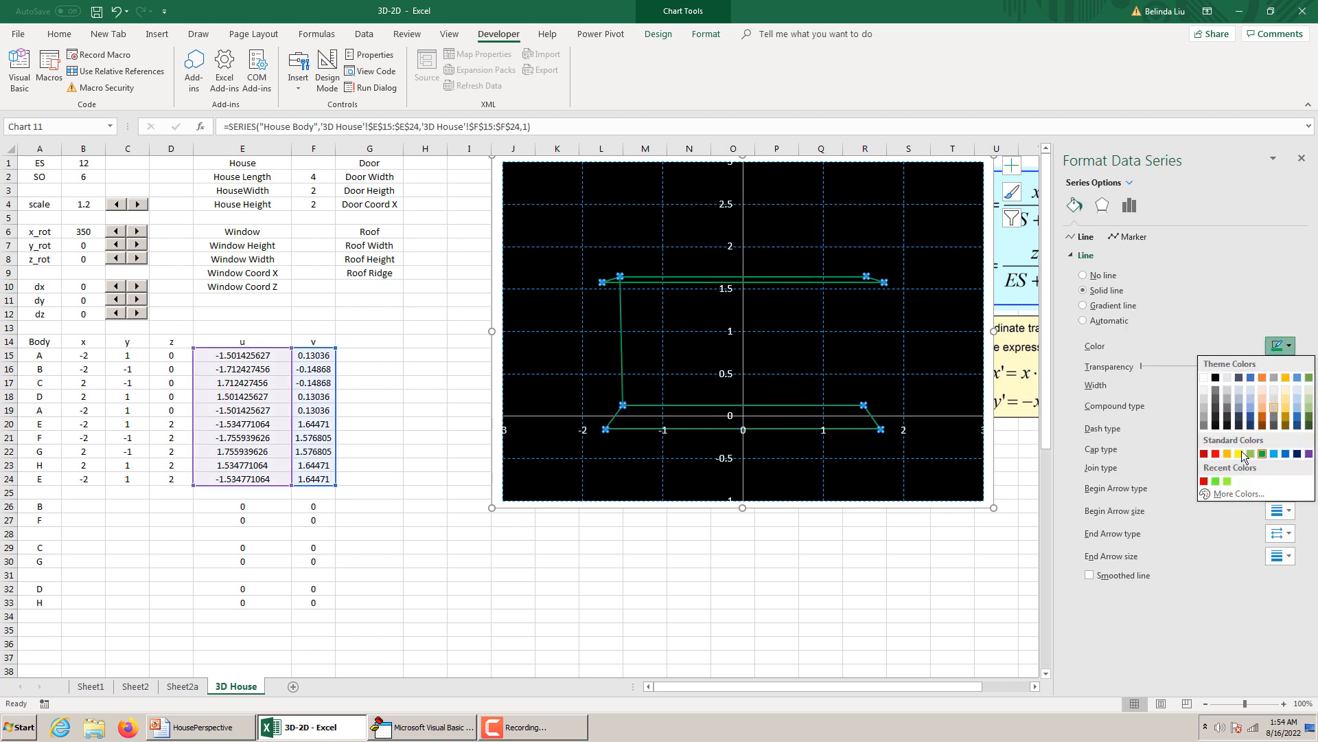
left_click(1227, 481)
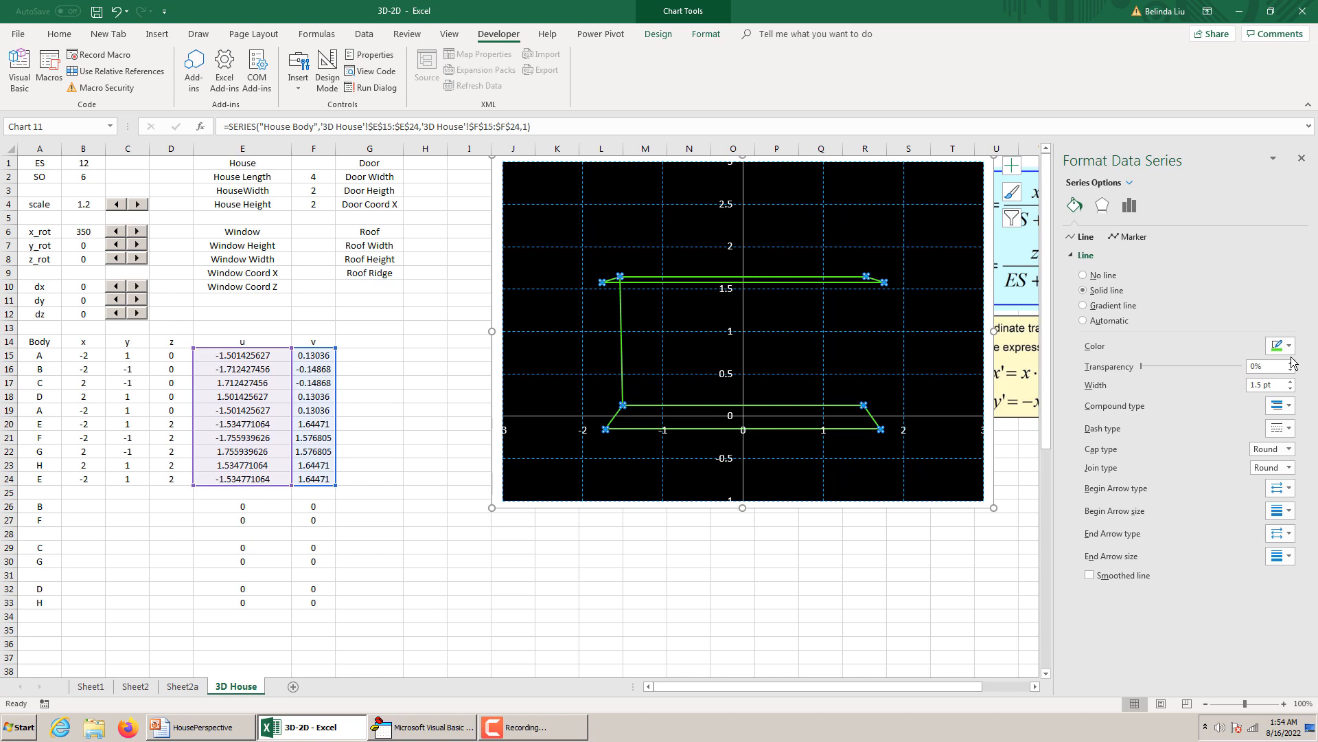
left_click(1290, 382)
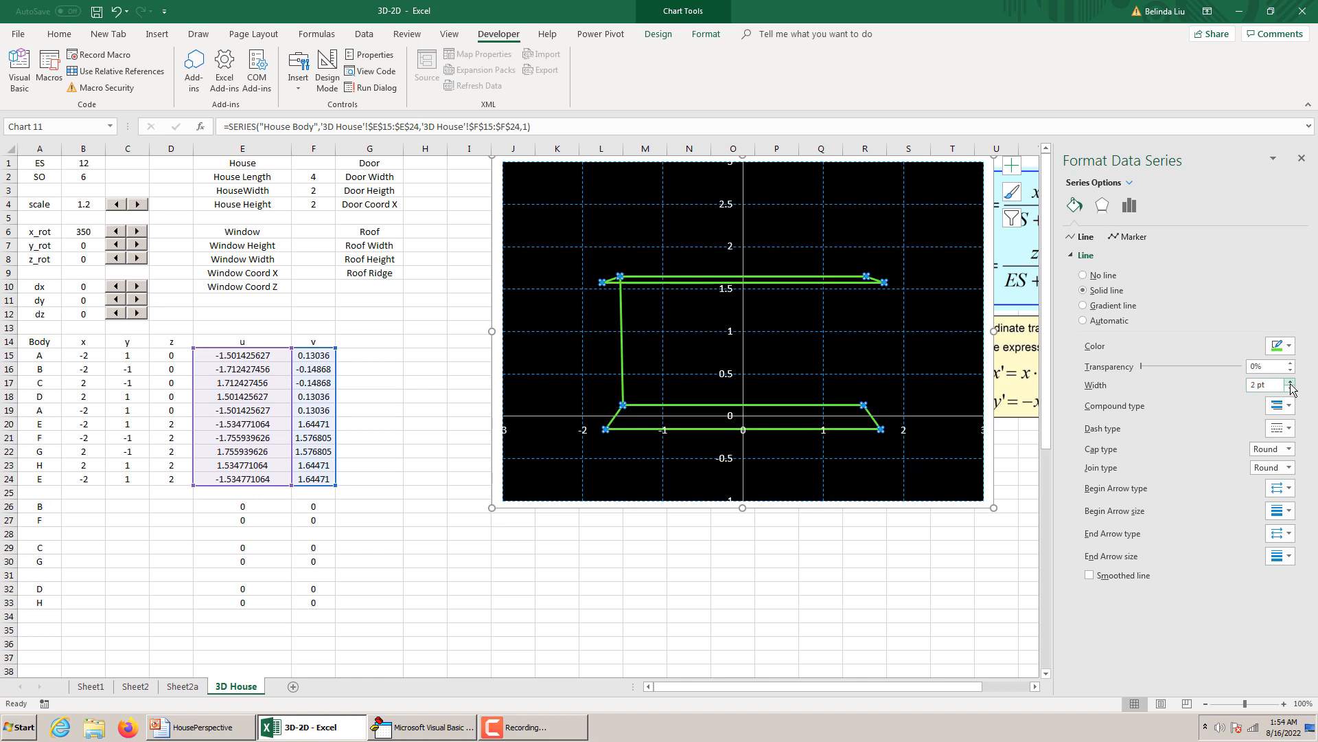
left_click(1291, 382)
left_click(1290, 382)
left_click(1291, 383)
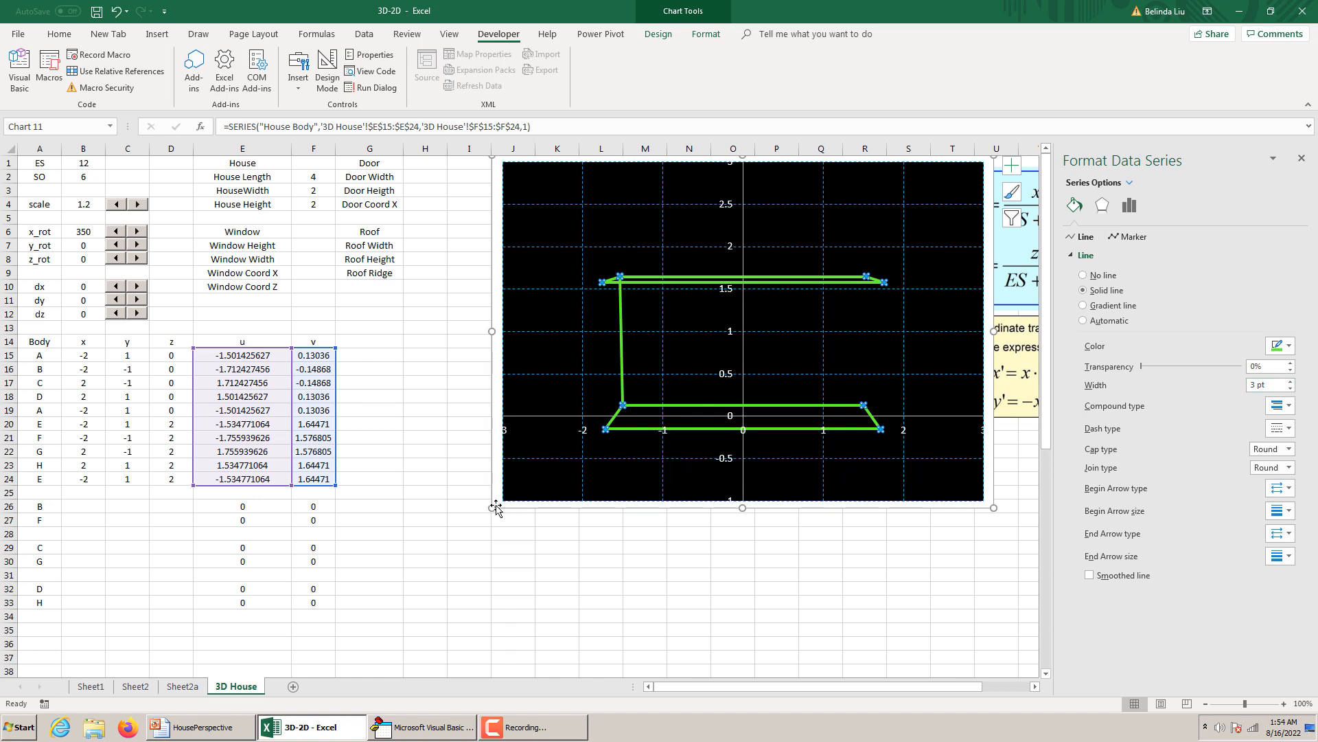
left_click_drag(491, 508, 445, 554)
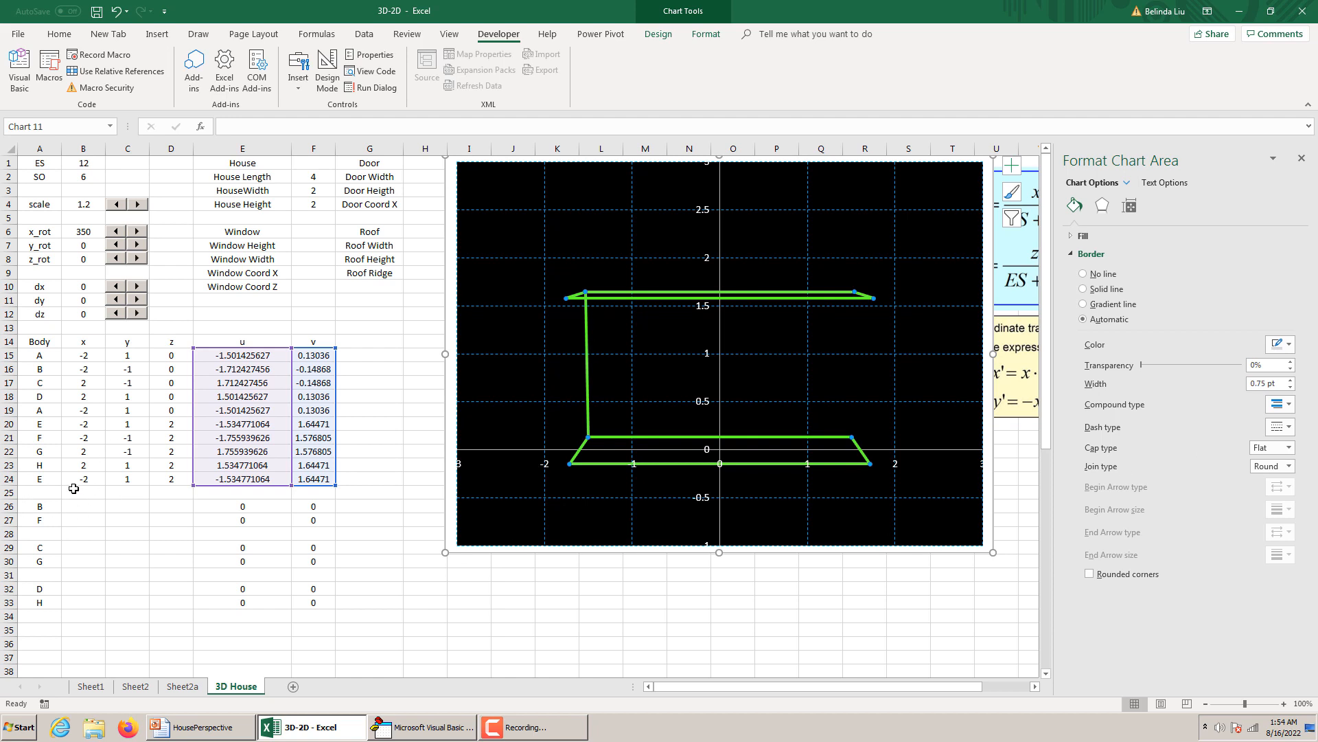
Copy point B's x formula from B16 into B26 and fill it across through D26.
left_click(88, 366)
key("ctrl+c")
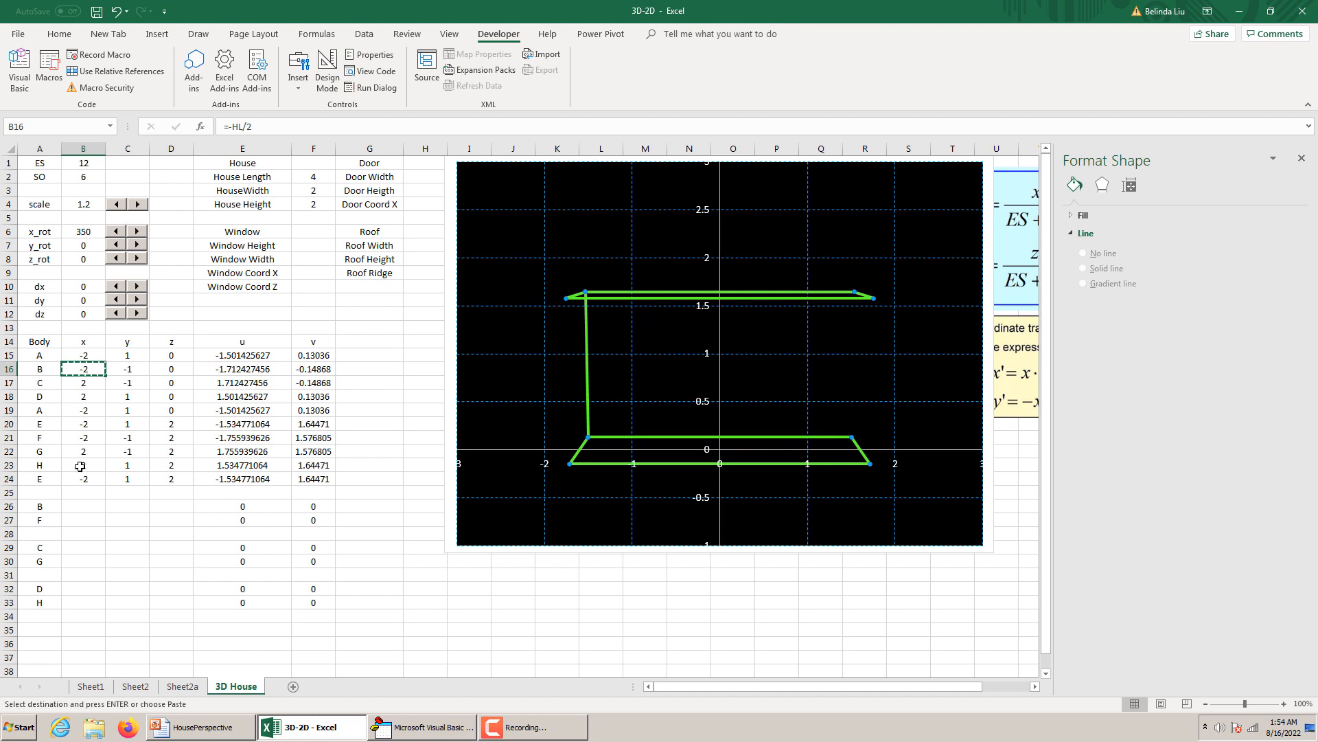
left_click(81, 505)
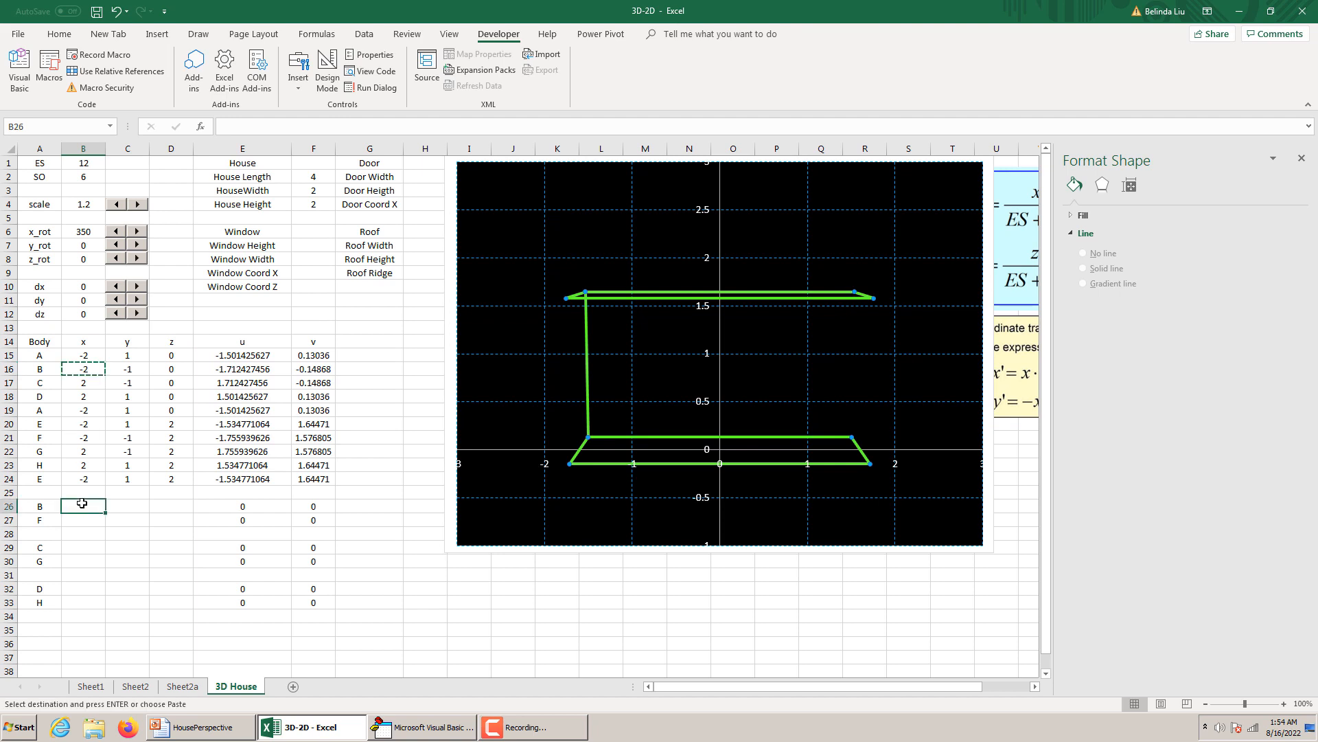
key("ctrl+v")
left_click_drag(172, 509, 180, 508)
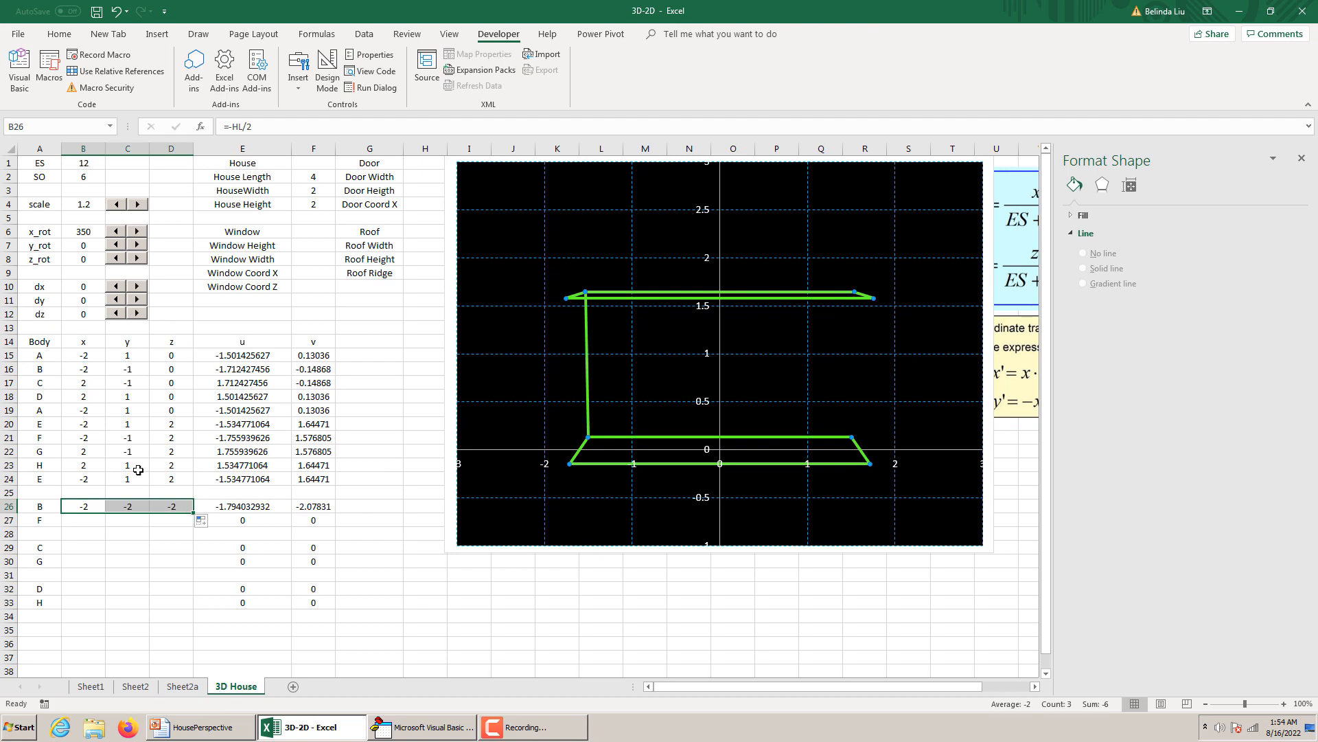
Copy point F's x, y and z coordinates from B21:D21 into the F row at B27:D27.
left_click(74, 438)
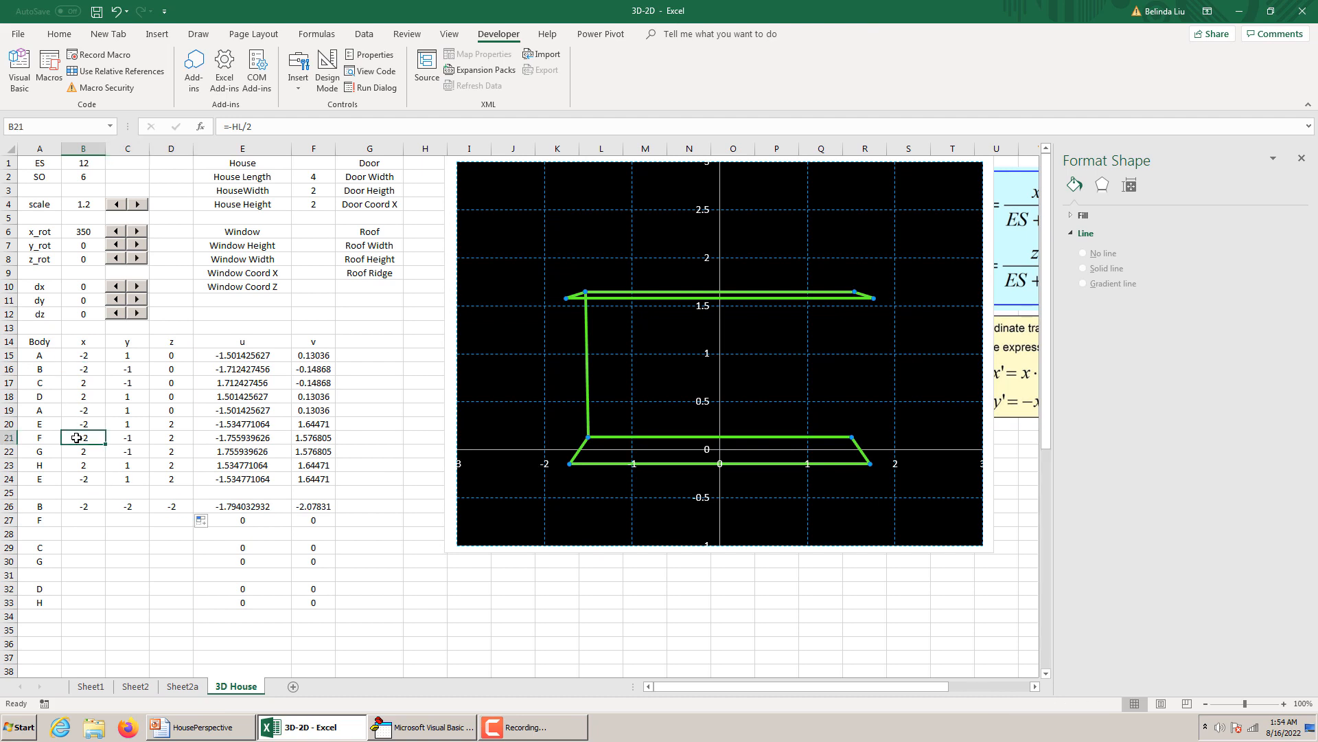
key("ctrl+c")
left_click_drag(76, 437, 161, 440)
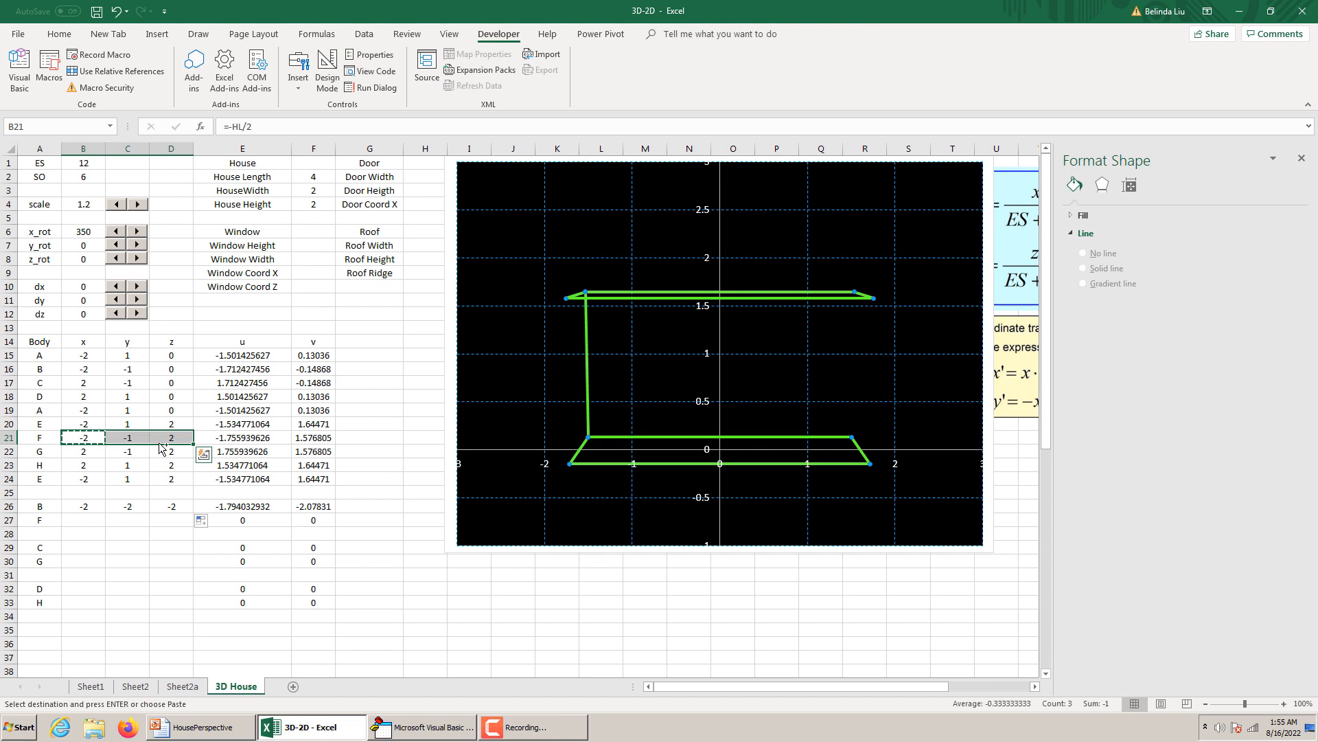
key("ctrl+c")
left_click(85, 519)
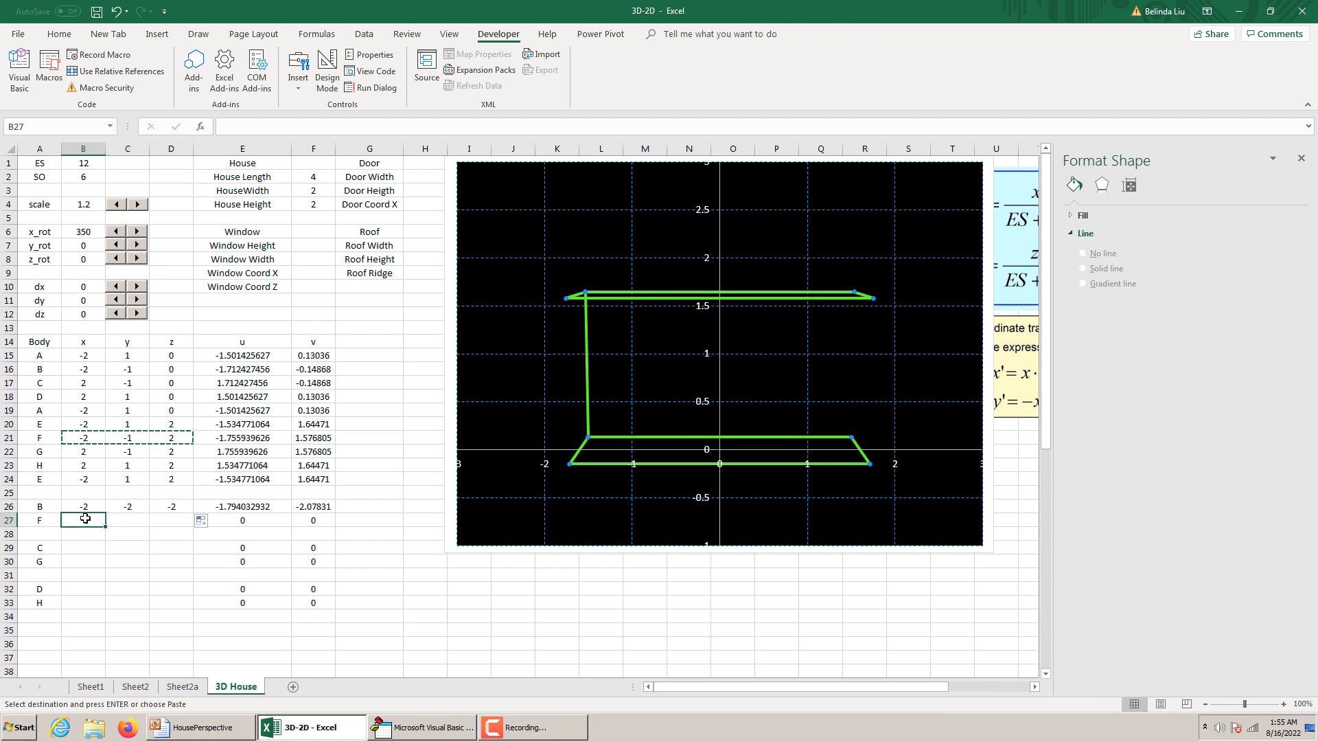
key("ctrl+v")
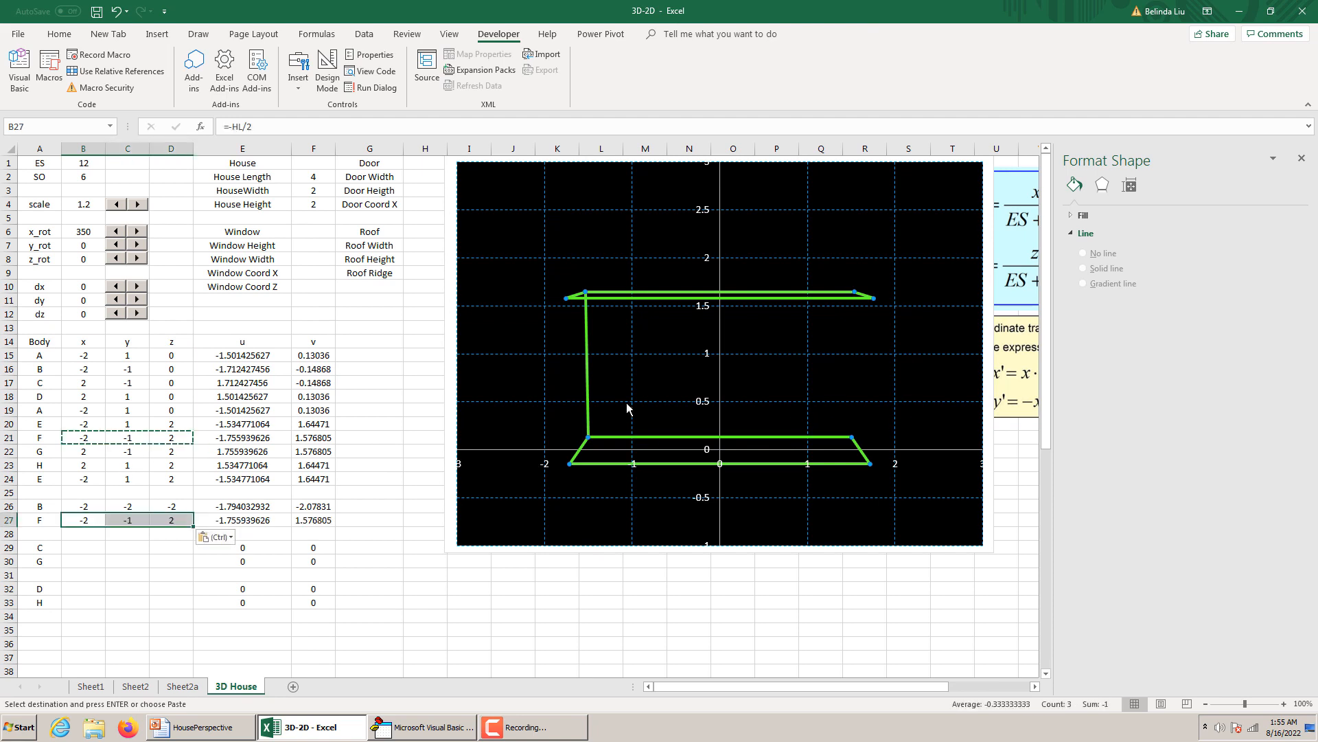
Extend the House Body series to plot u values from E15:E33 and v values from F15:F33.
left_click(674, 298)
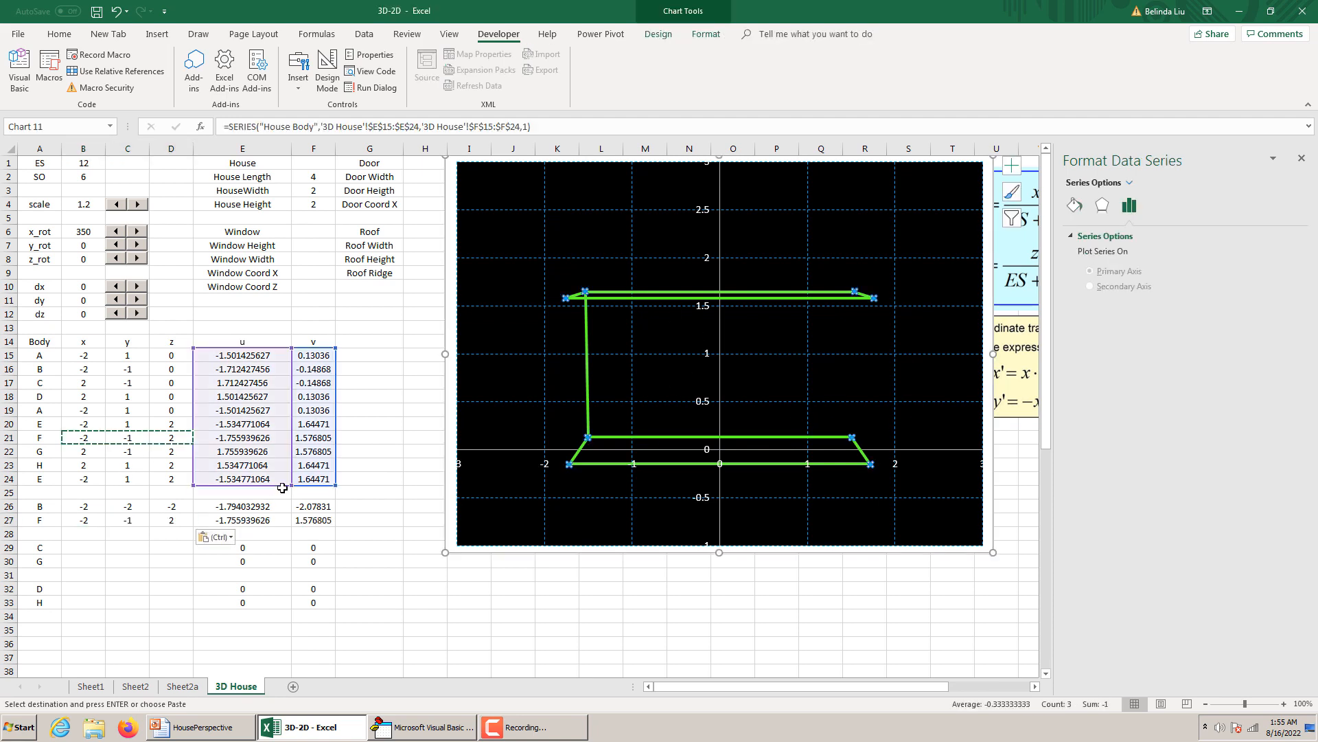
left_click_drag(290, 488, 283, 554)
left_click_drag(293, 486, 363, 606)
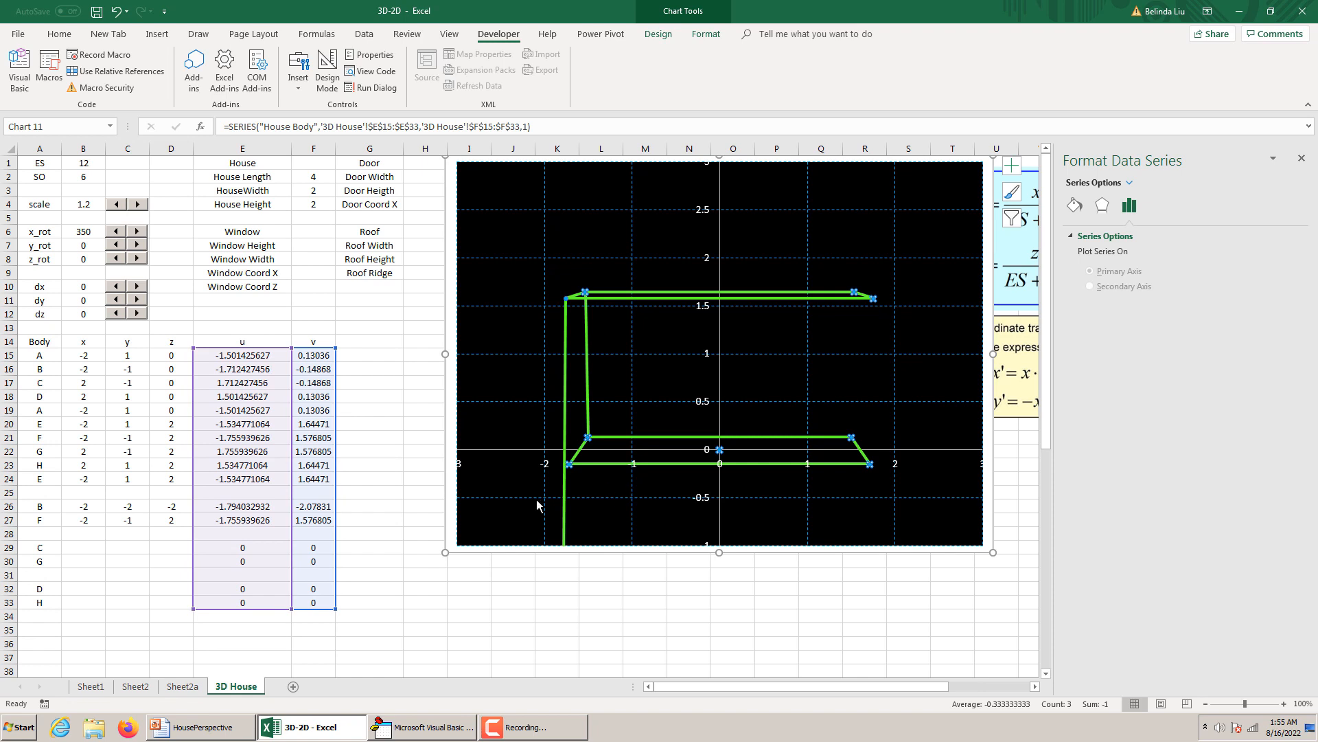
Recopy the x, y and z coordinates of points B and F from rows 16 and 21 into rows 26 and 27.
left_click(317, 517)
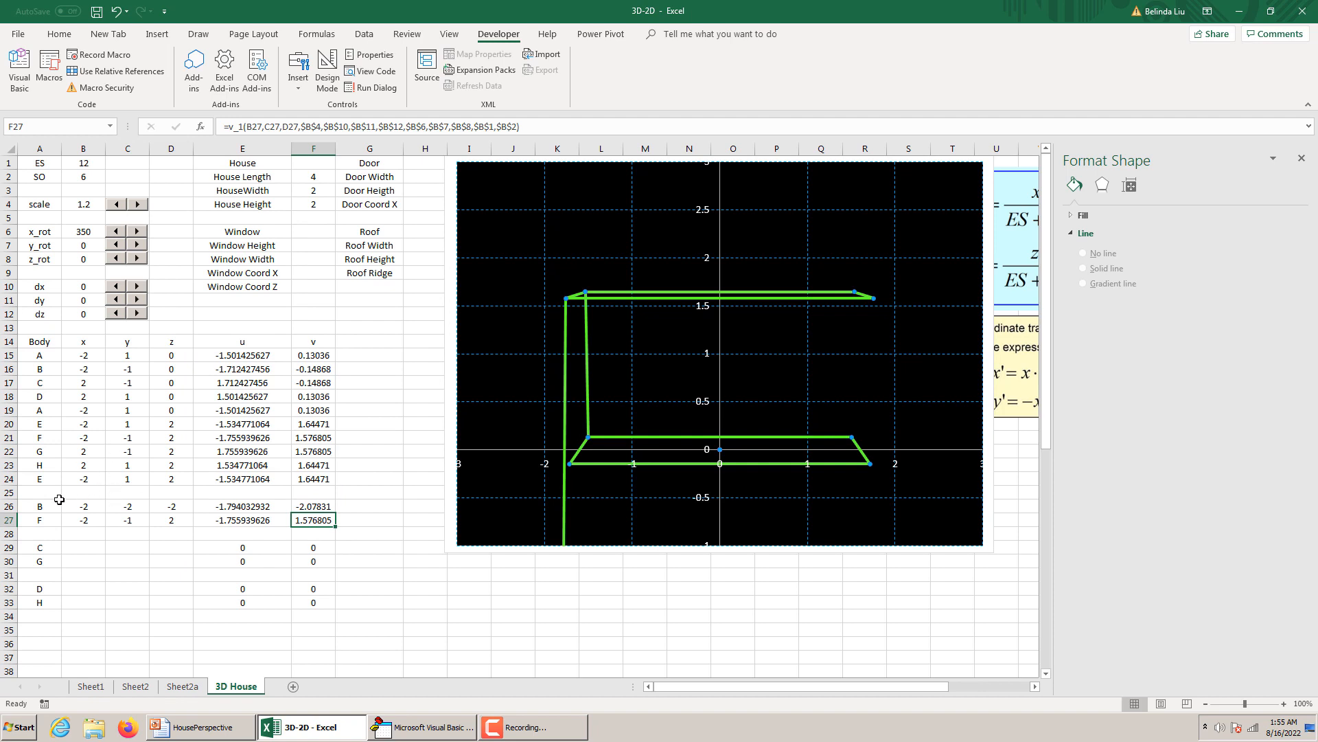
left_click(158, 370)
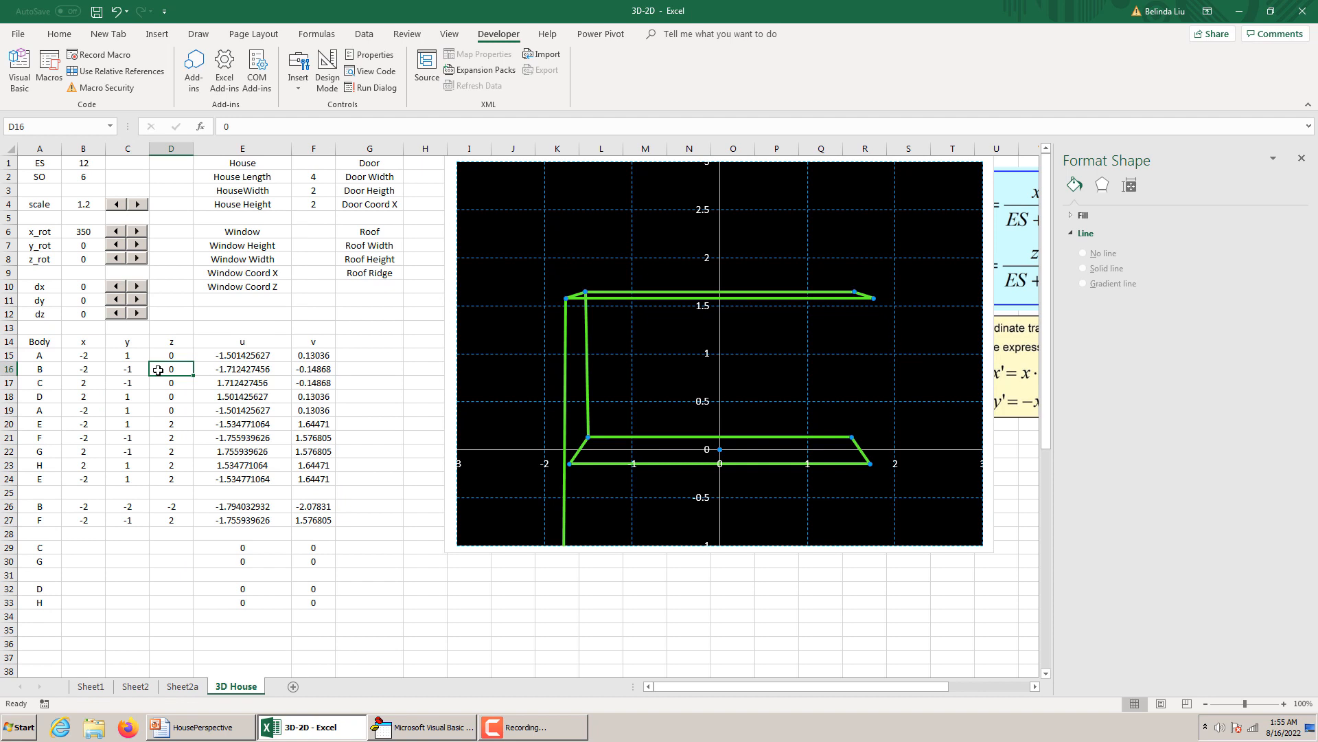
left_click(174, 508)
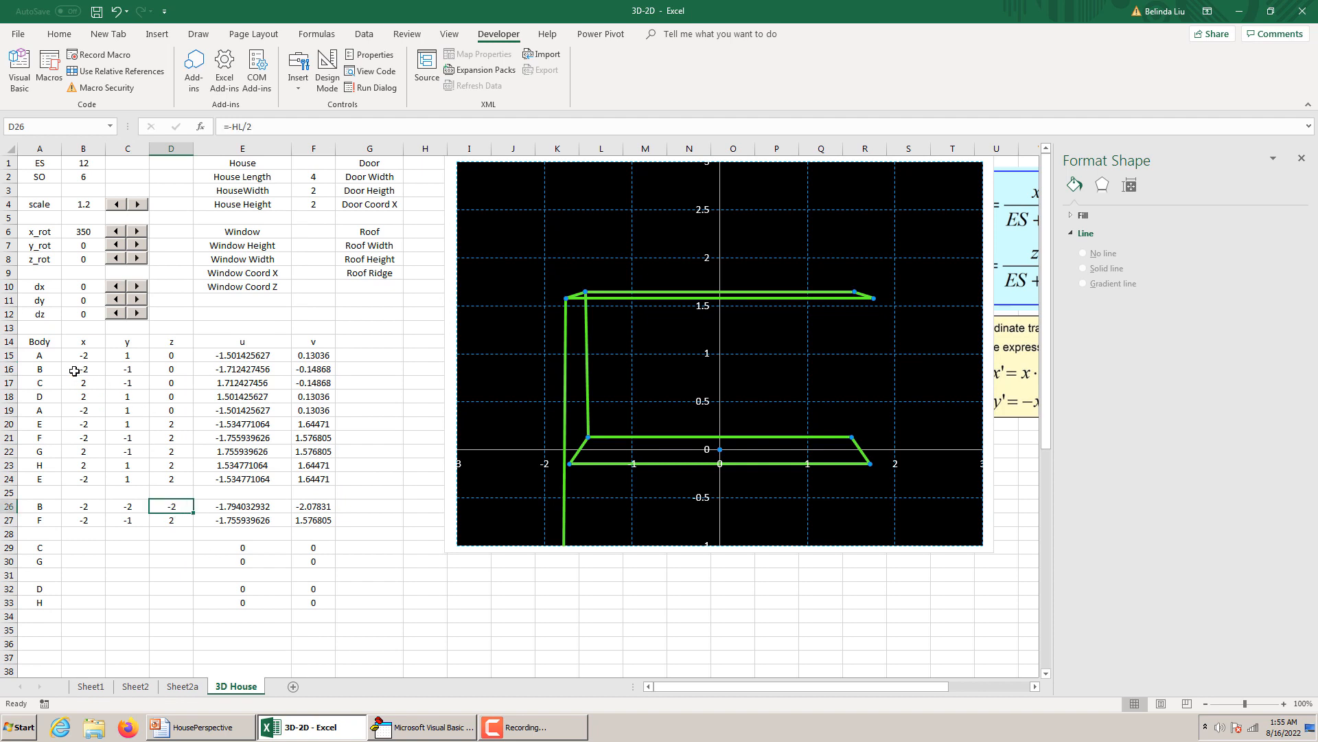
left_click_drag(91, 371, 163, 374)
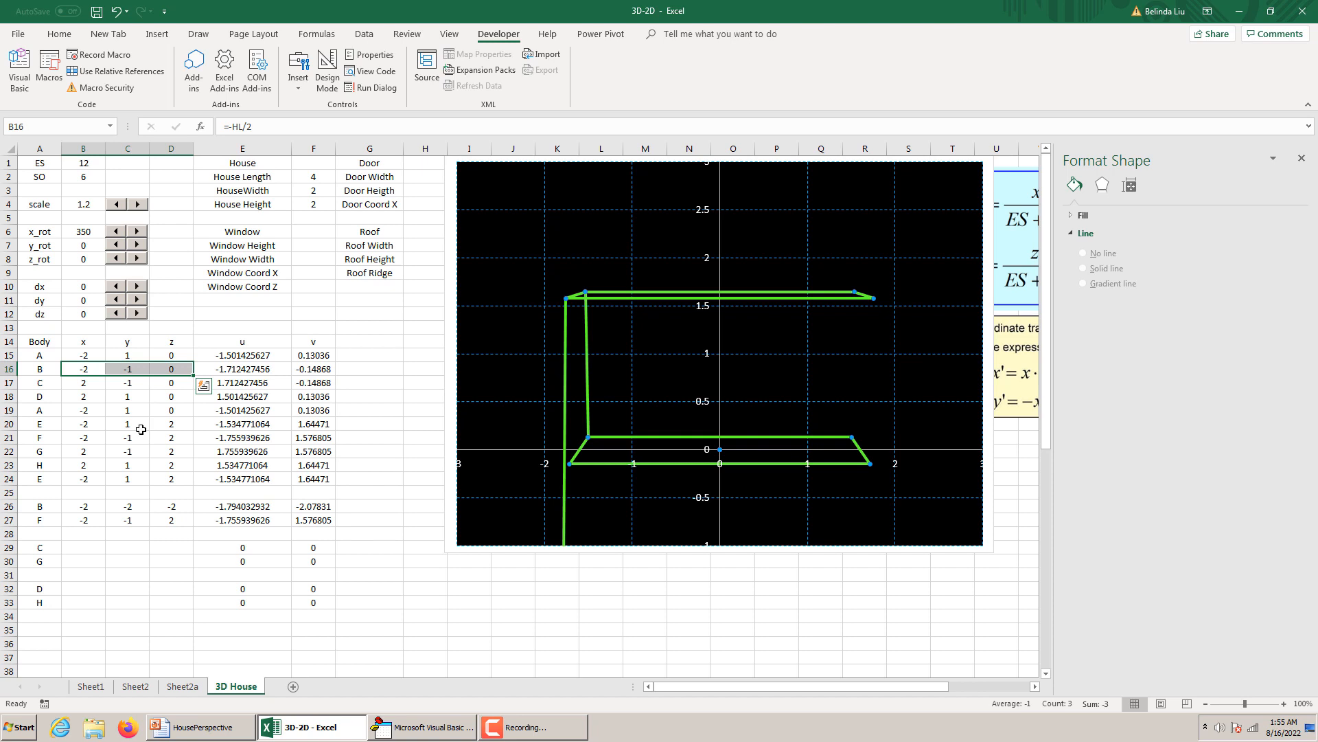
key("ctrl+c")
left_click(77, 508)
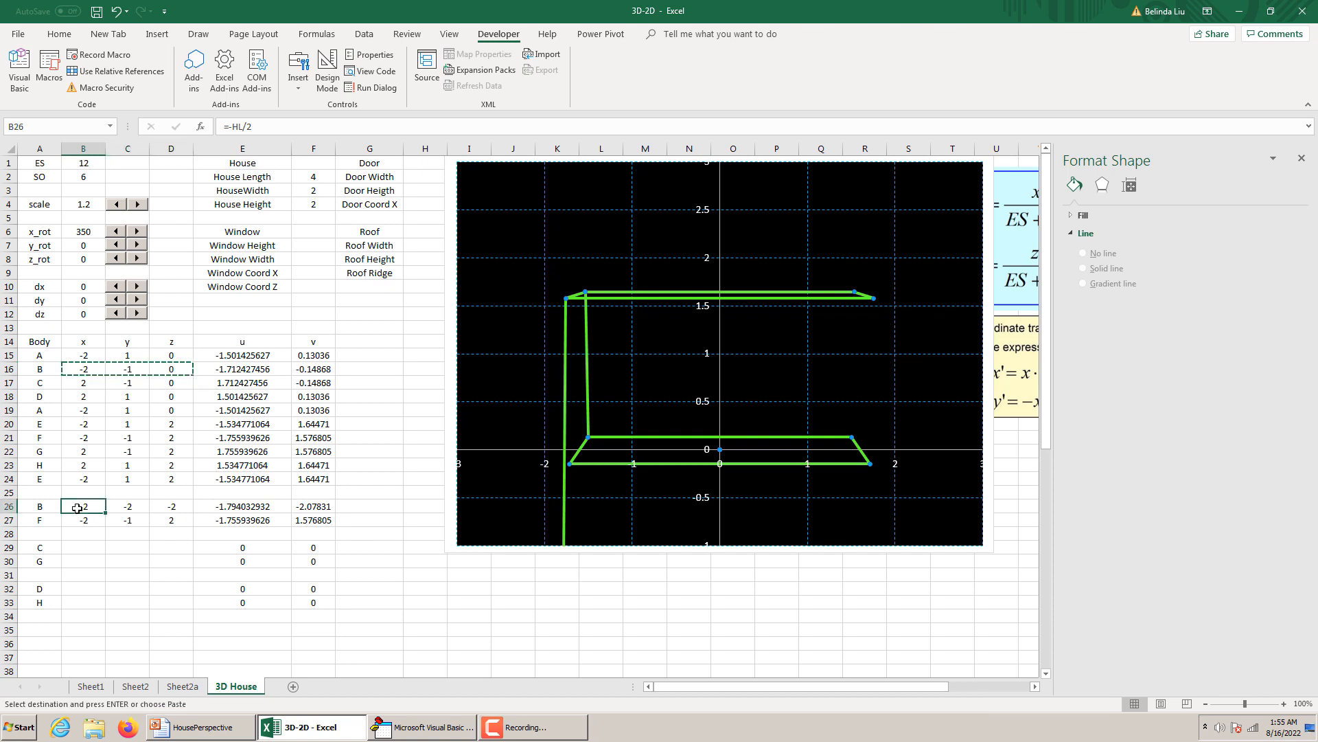
left_click_drag(82, 508, 155, 511)
key("ctrl+v")
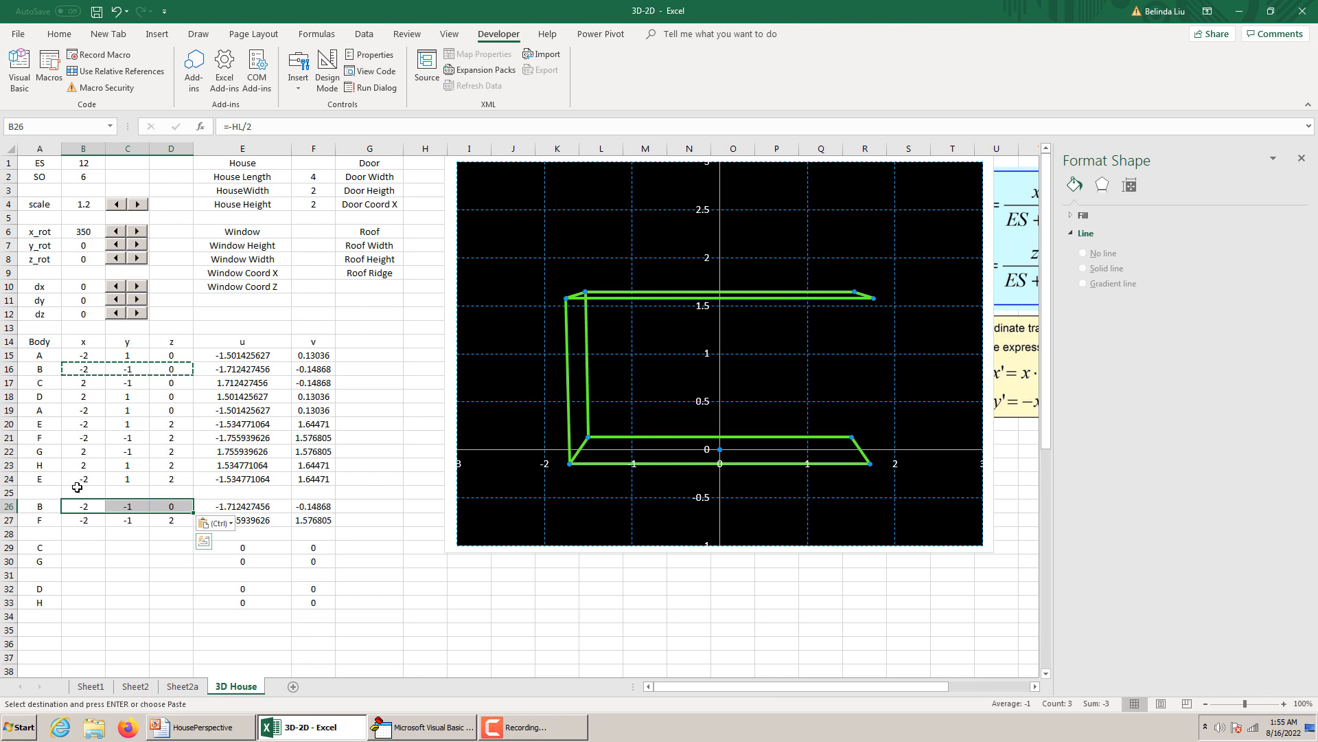
left_click_drag(74, 438, 173, 443)
key("ctrl+c")
left_click_drag(82, 519, 176, 516)
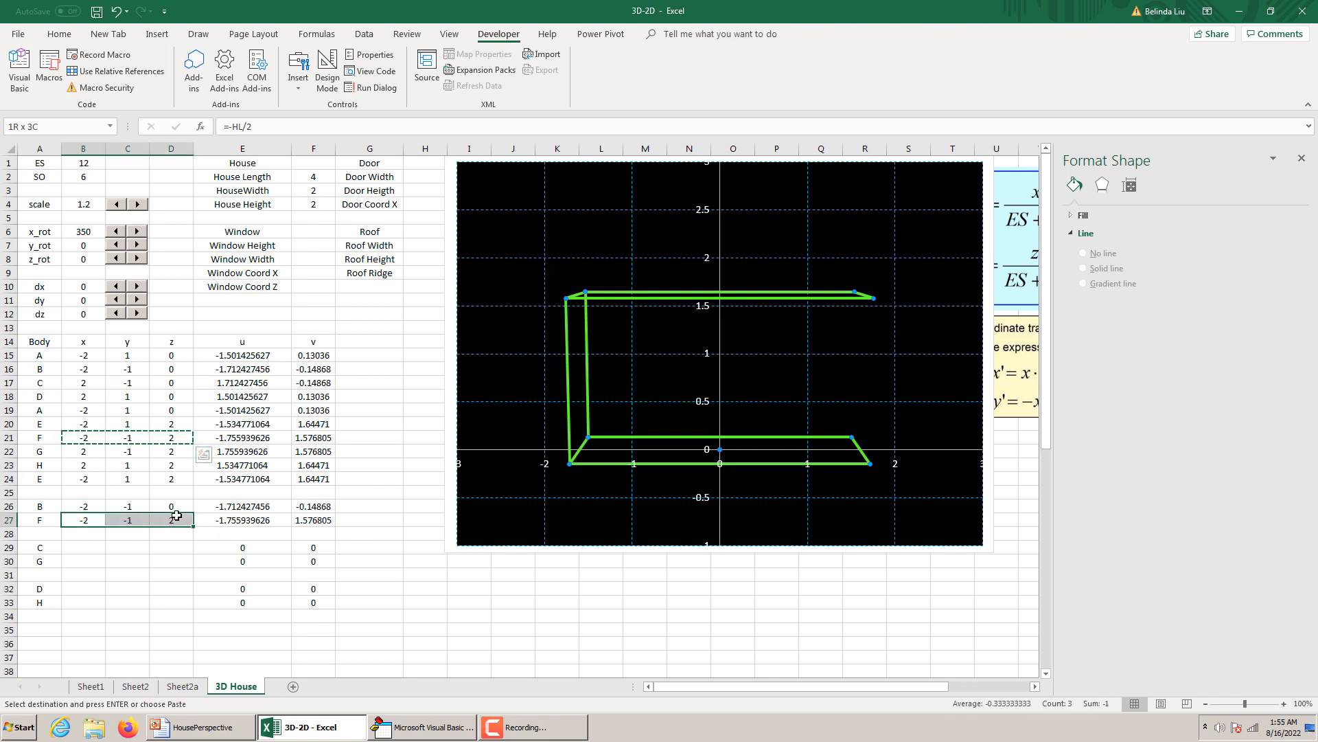
key("ctrl+v")
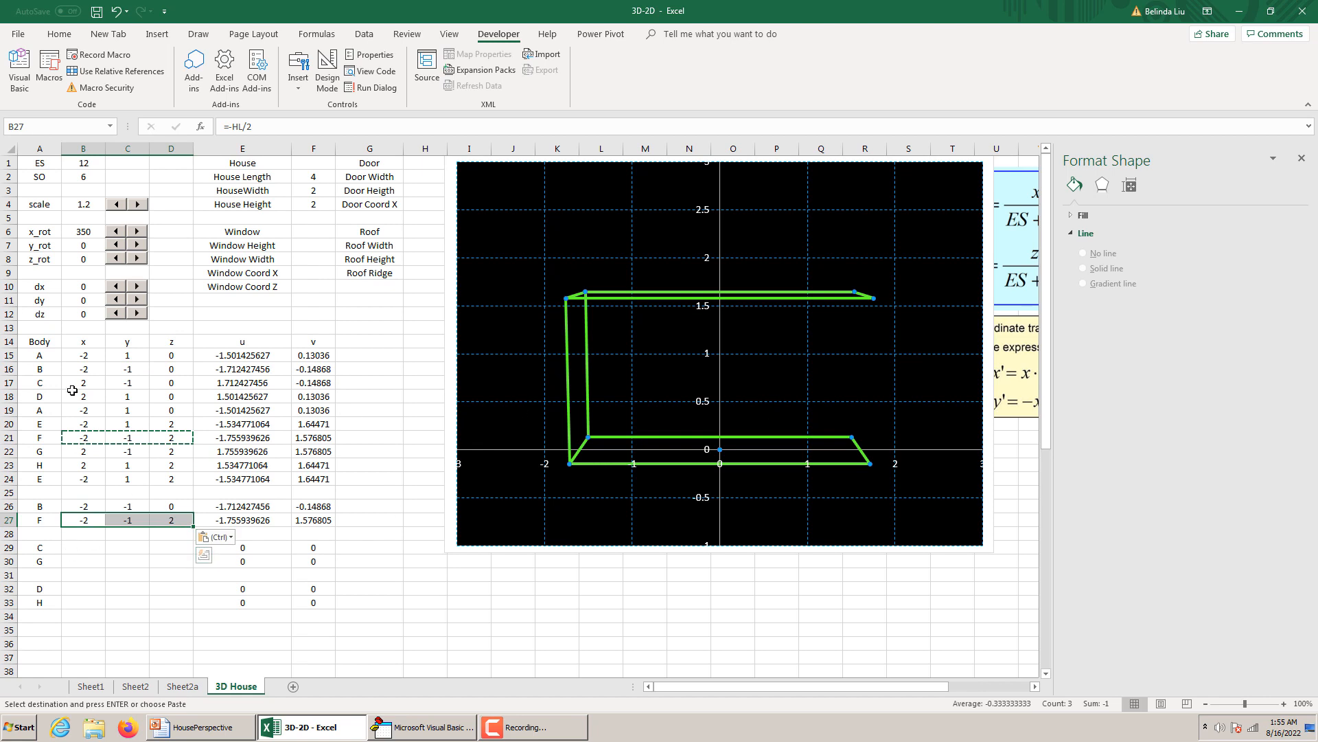
Copy the coordinates of points C and G from B17:D17 and B22:D22 into rows 29 and 30.
left_click_drag(72, 383, 168, 382)
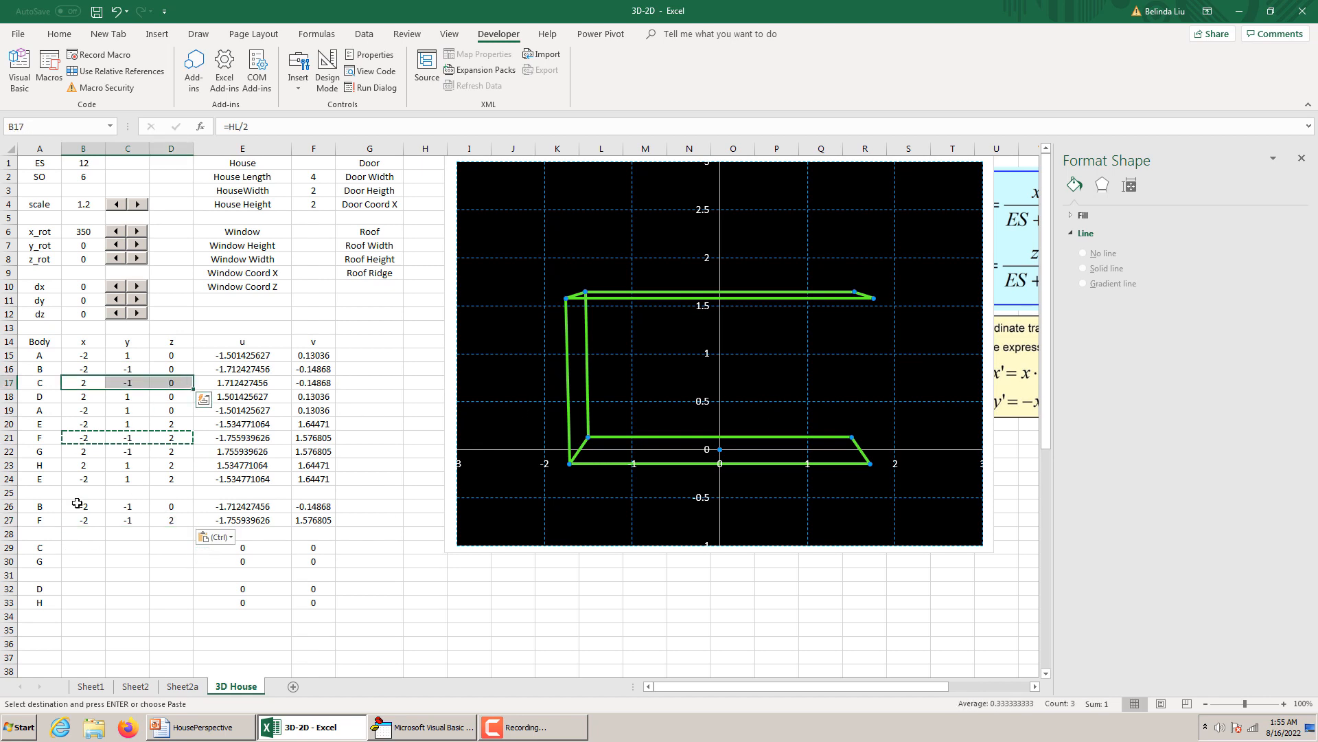
key("ctrl+c")
left_click(69, 545)
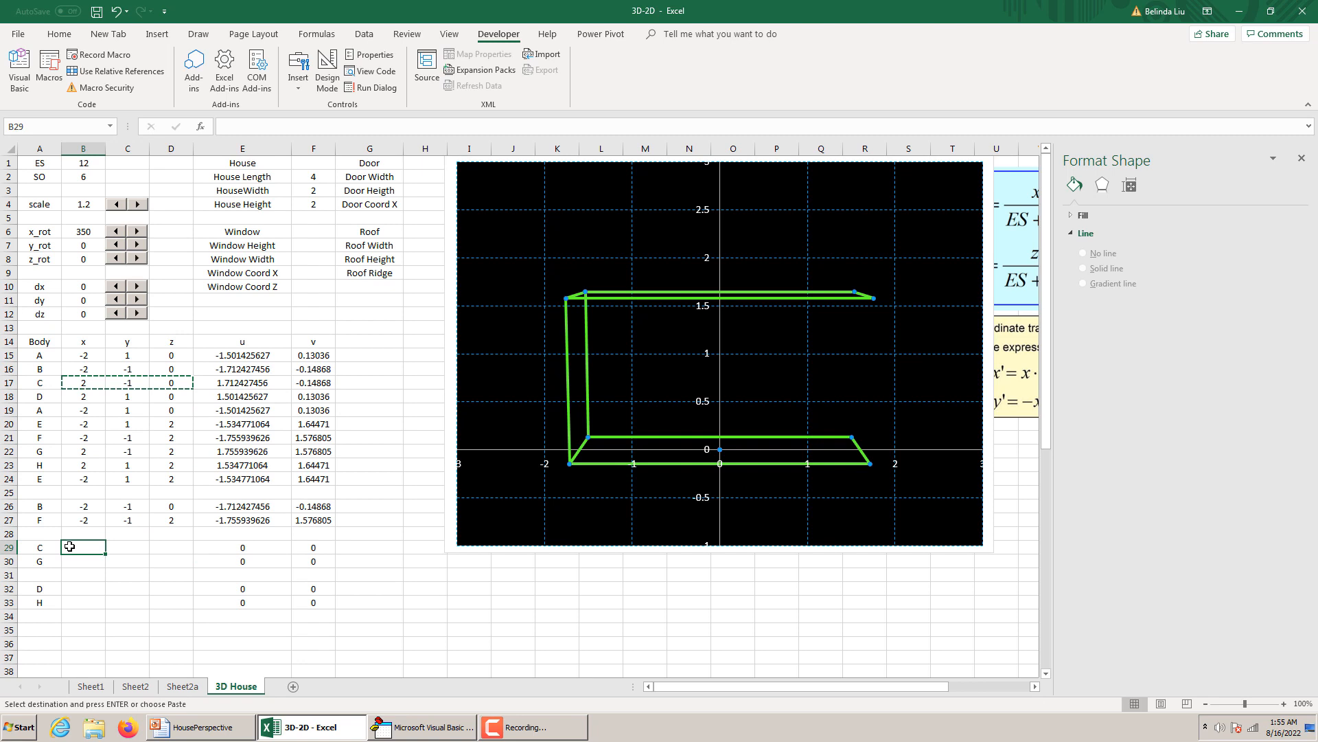
key("ctrl+v")
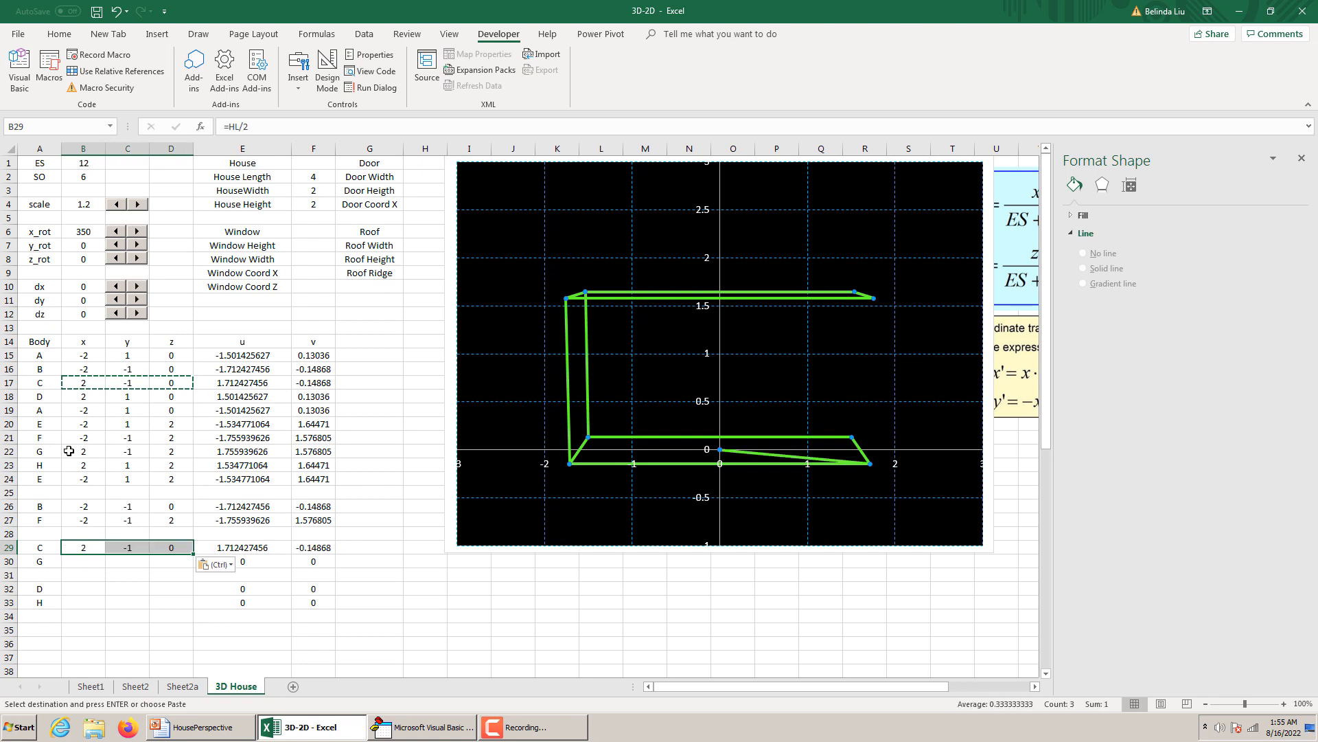
left_click_drag(71, 451, 167, 450)
key("ctrl+c")
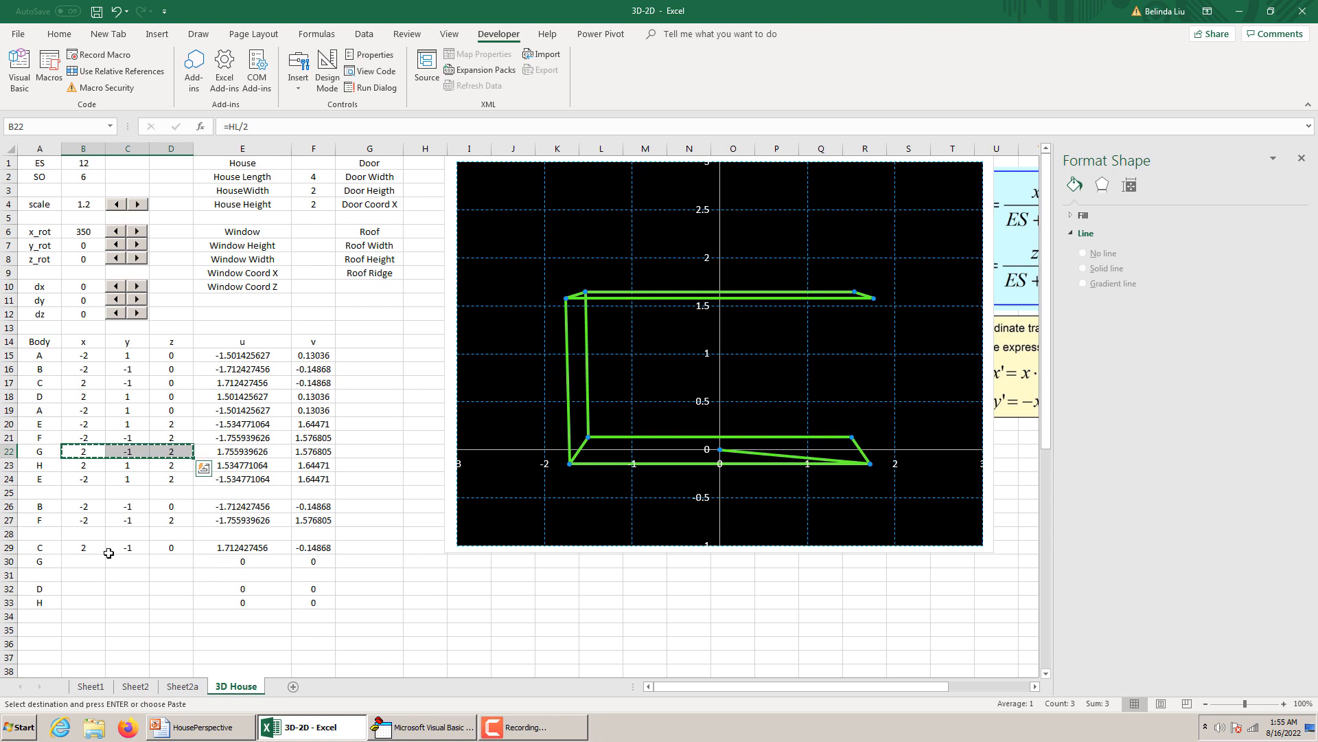
left_click(83, 561)
key("ctrl+v")
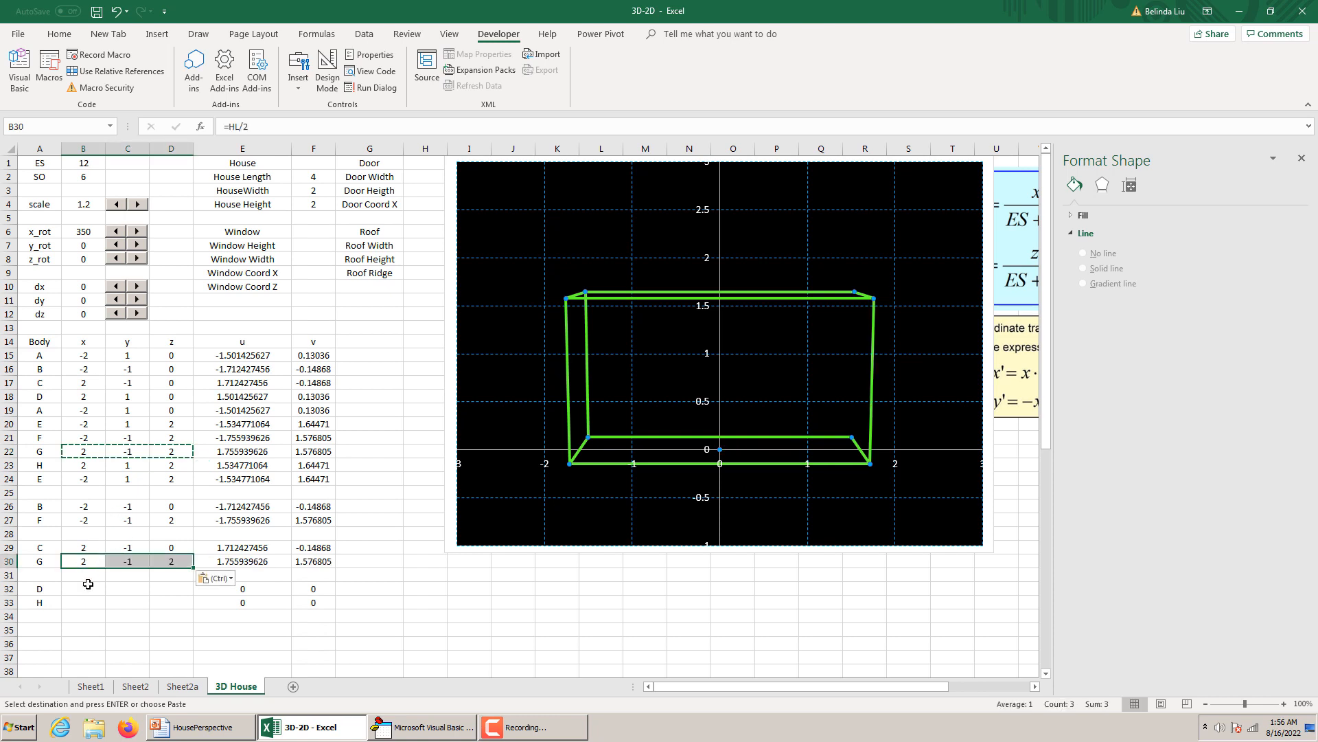
Copy the coordinates of points D and H from B18:D18 and B23:D23 into rows 32 and 33.
left_click_drag(77, 396, 188, 394)
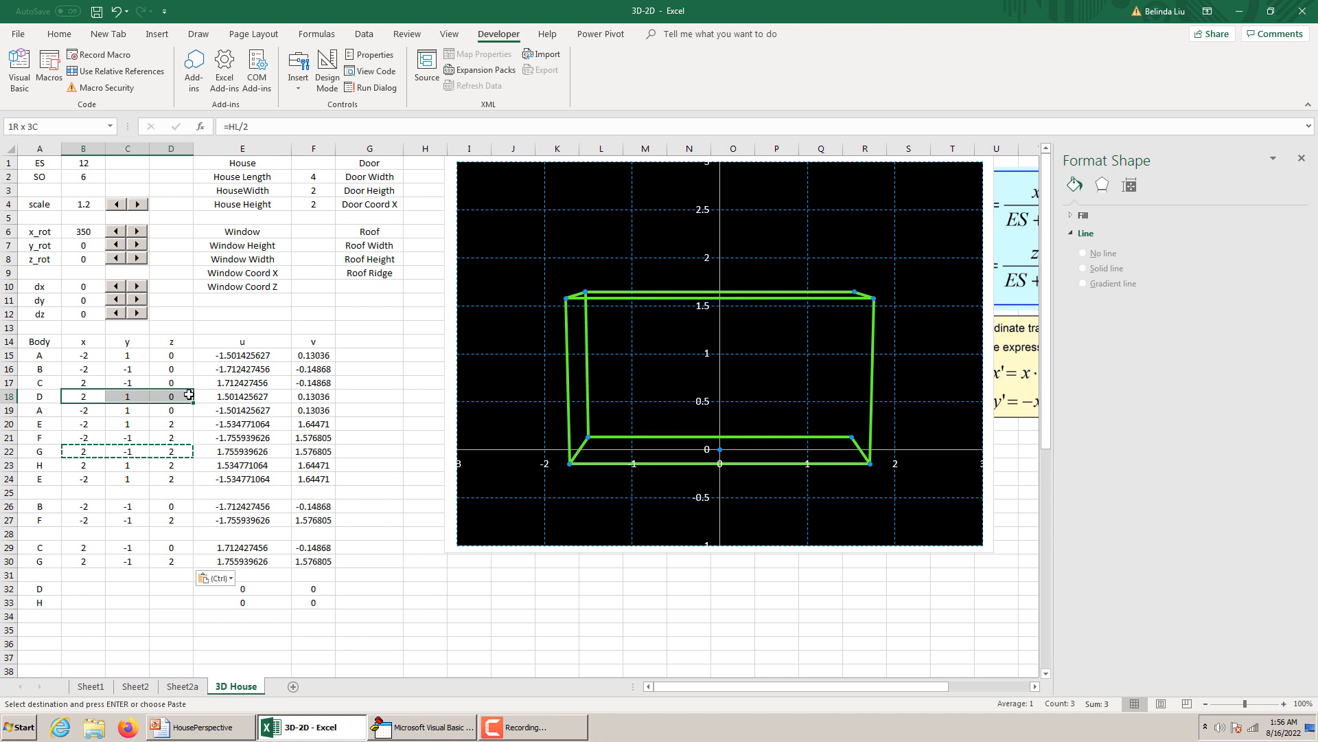
key("ctrl+c")
left_click(70, 589)
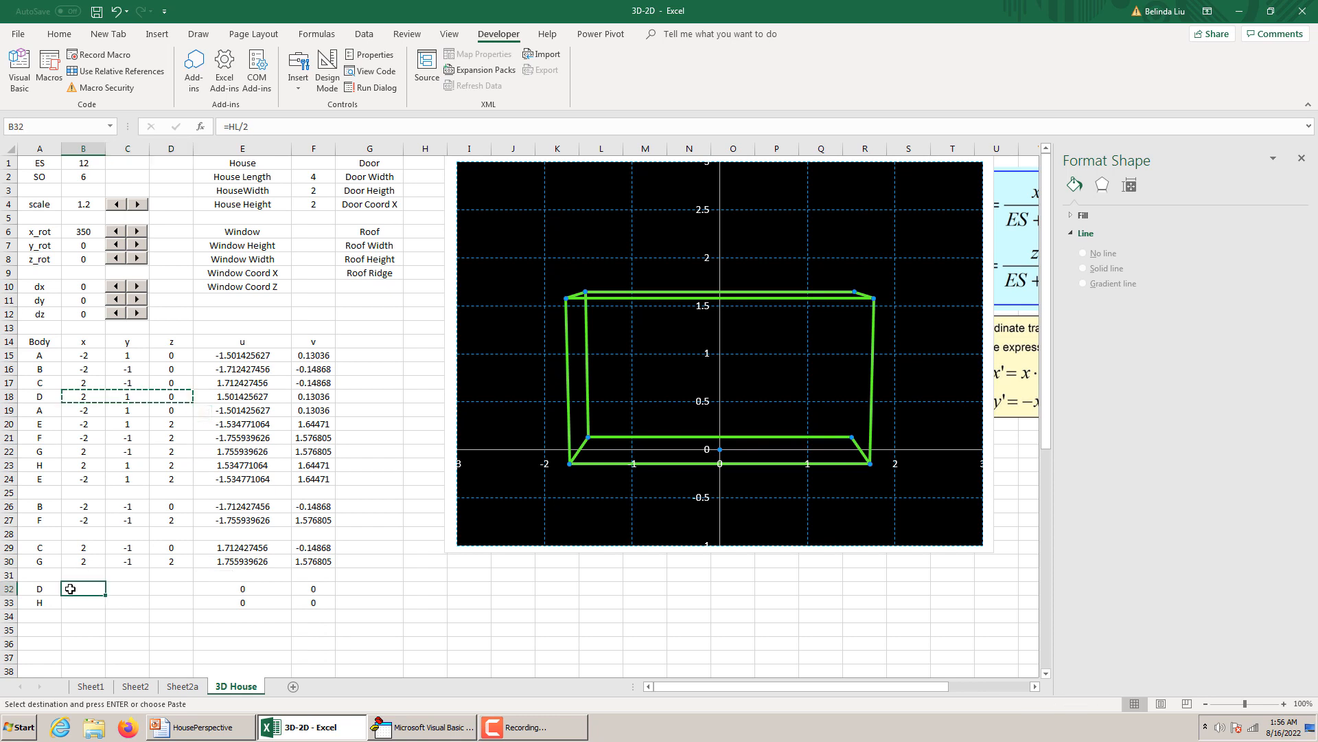
key("ctrl+v")
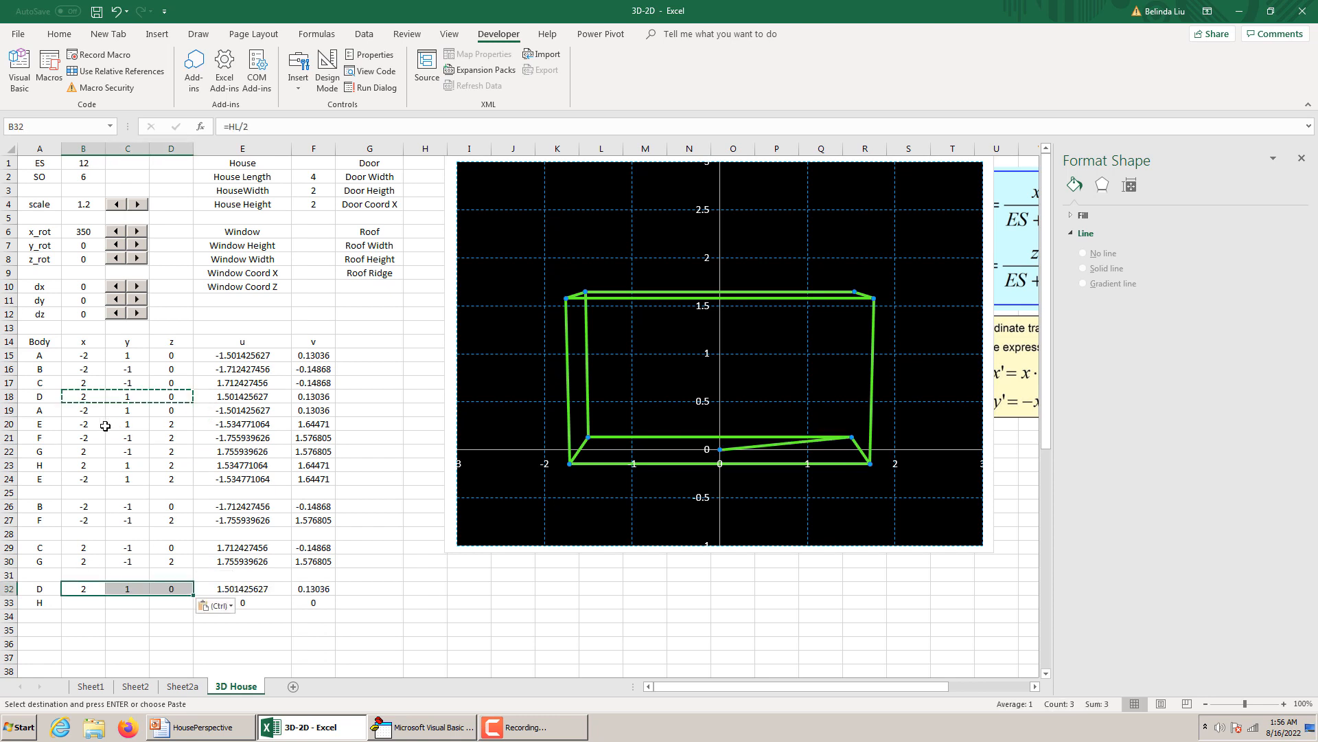
left_click_drag(76, 464, 158, 466)
key("ctrl+c")
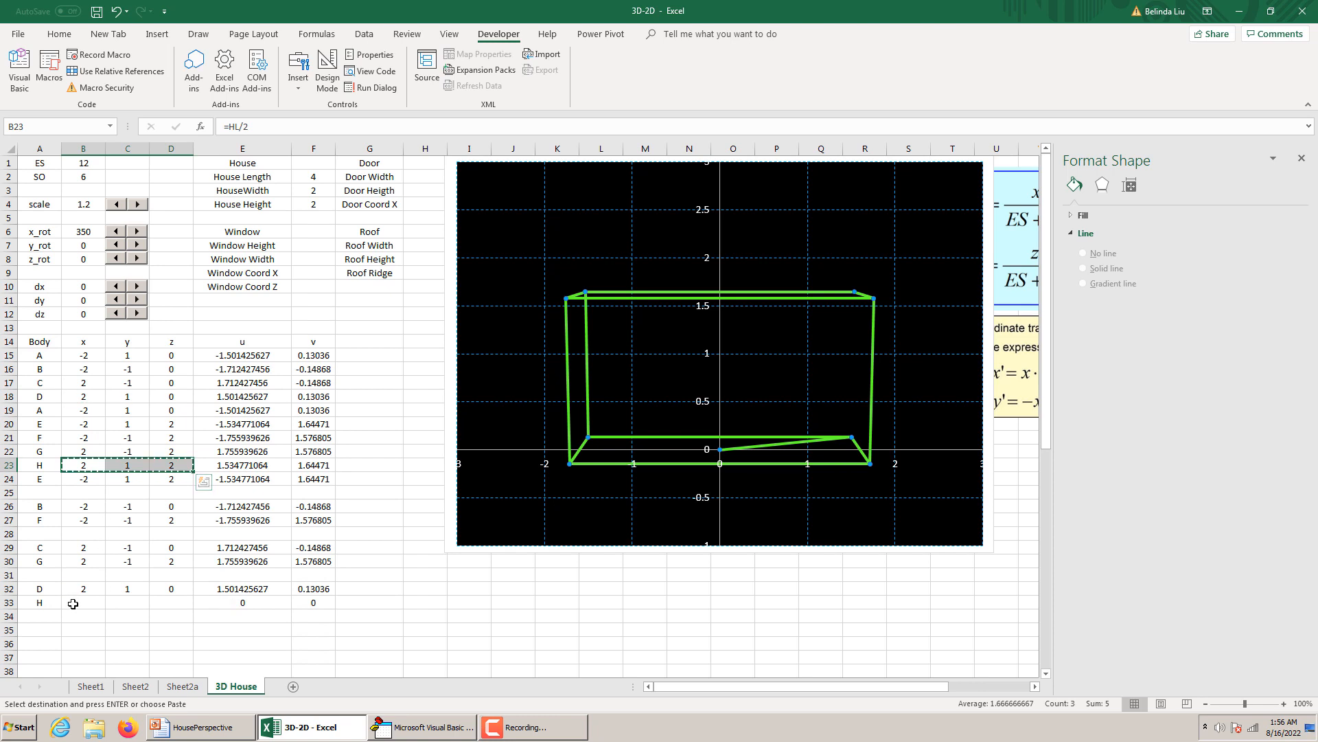
left_click_drag(69, 602, 171, 603)
key("ctrl+v")
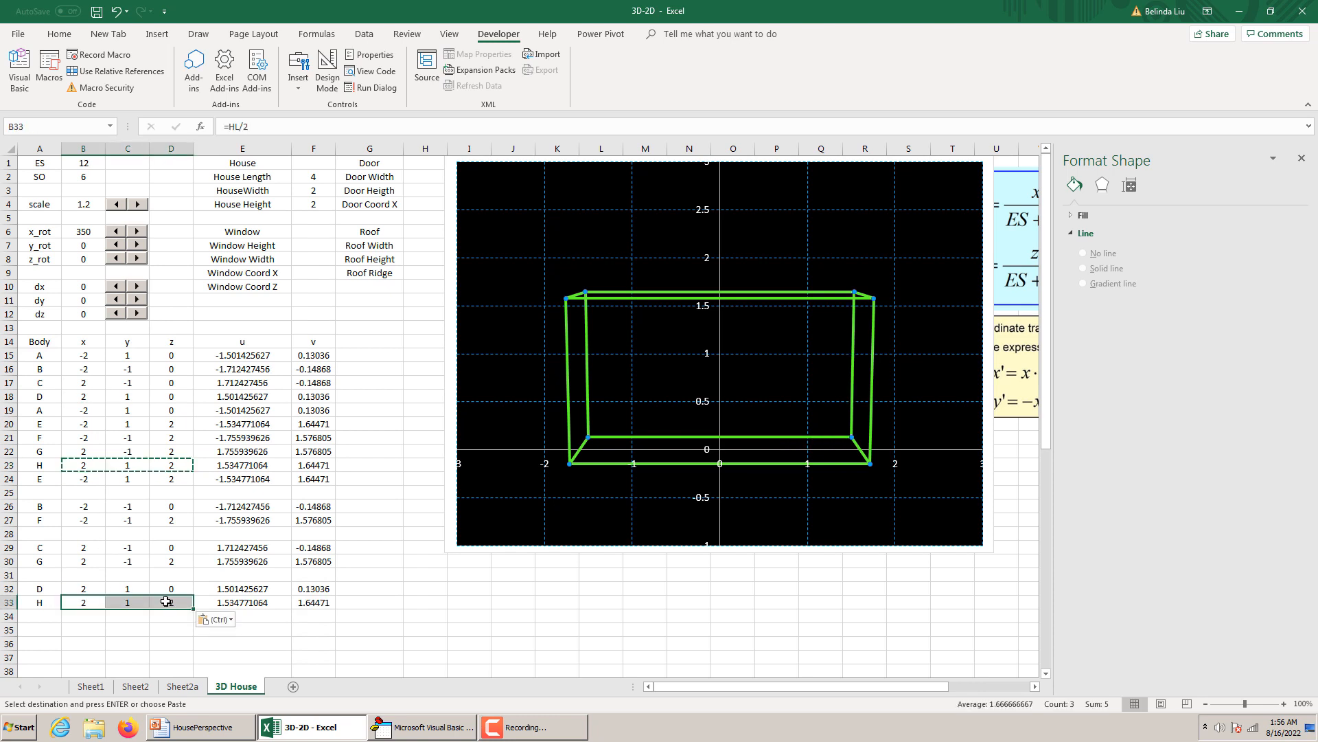
Enter the section label "Roof" in cell A35 below the body coordinates.
left_click(365, 560)
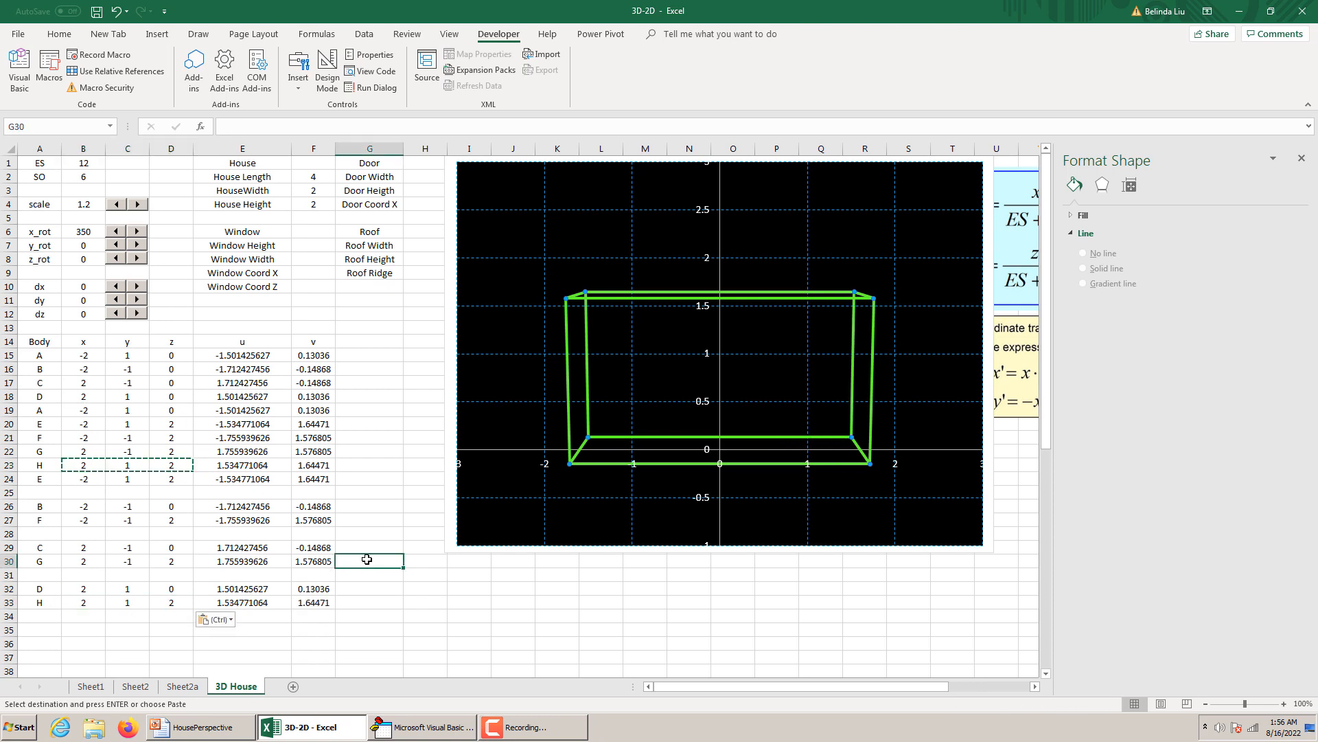
scroll(367, 559, "down", 2)
scroll(367, 559, "up", 1)
scroll(367, 558, "down", 3)
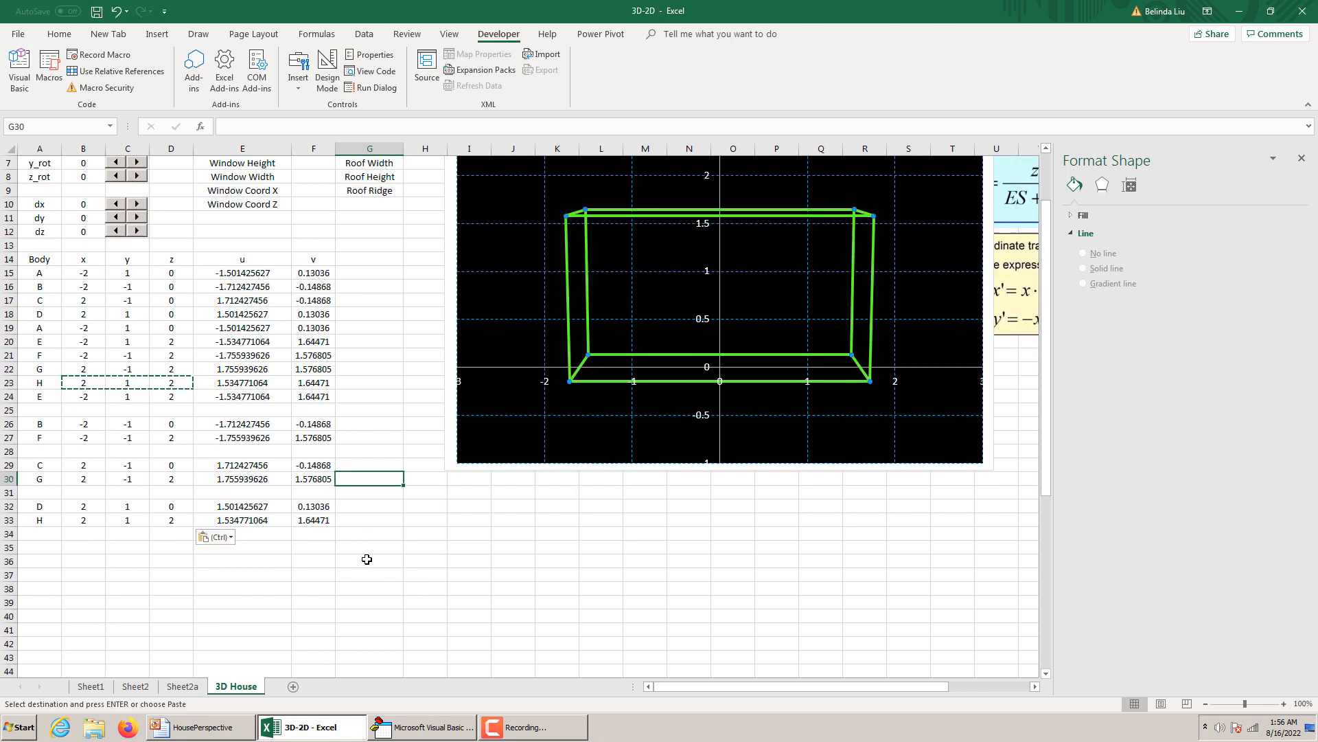
scroll(367, 559, "up", 4)
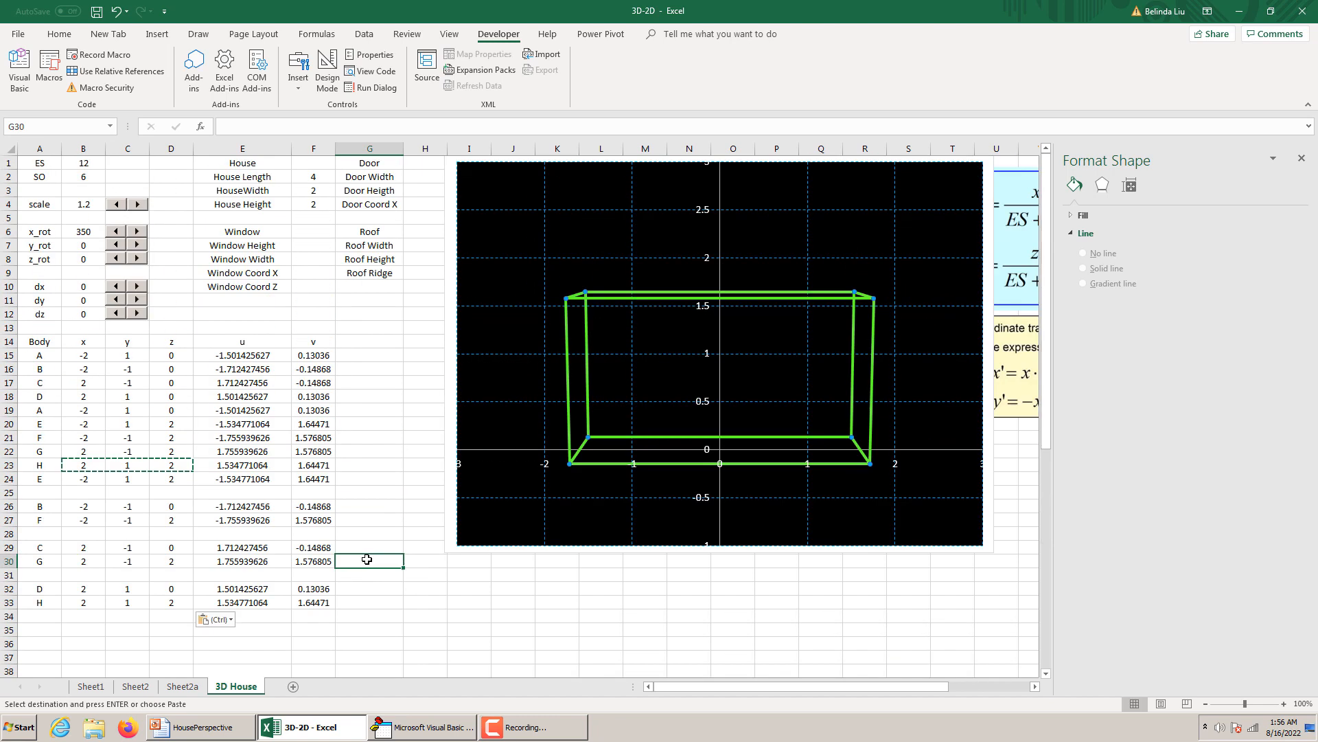
scroll(364, 553, "down", 3)
left_click(32, 518)
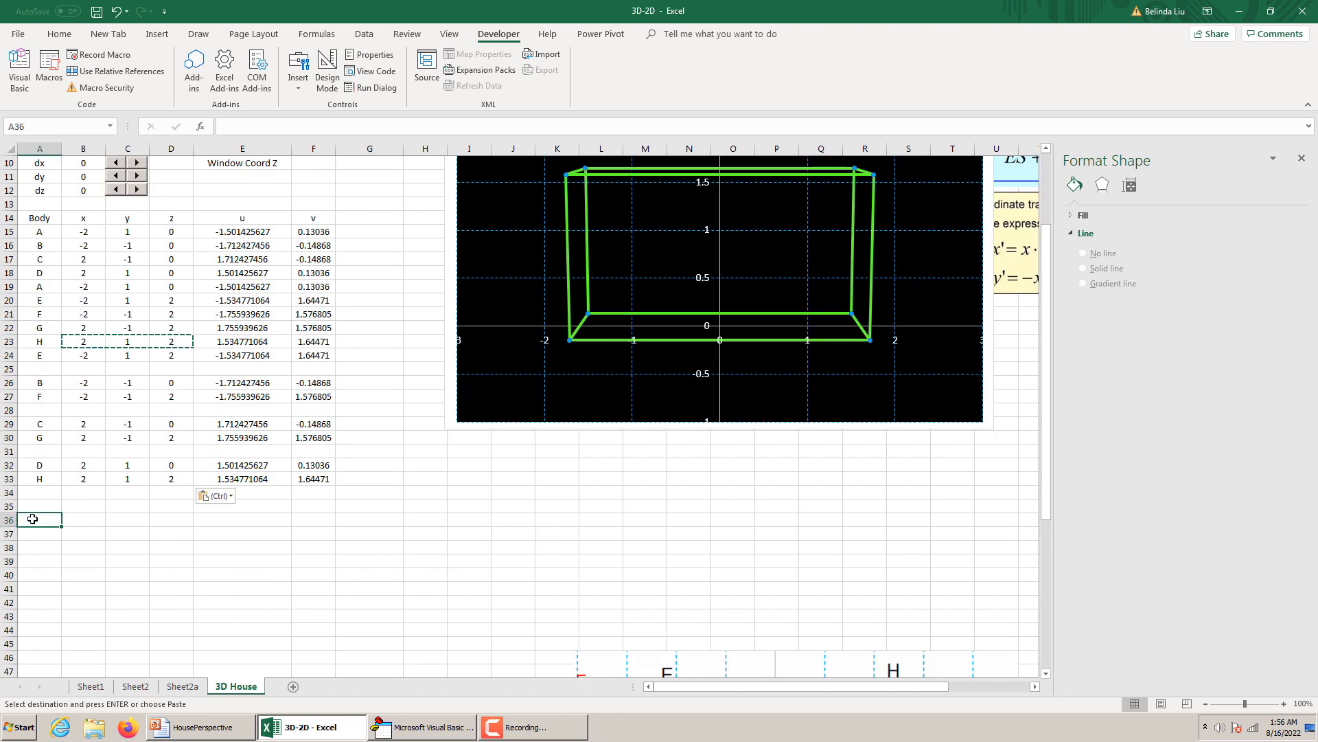
left_click(38, 510)
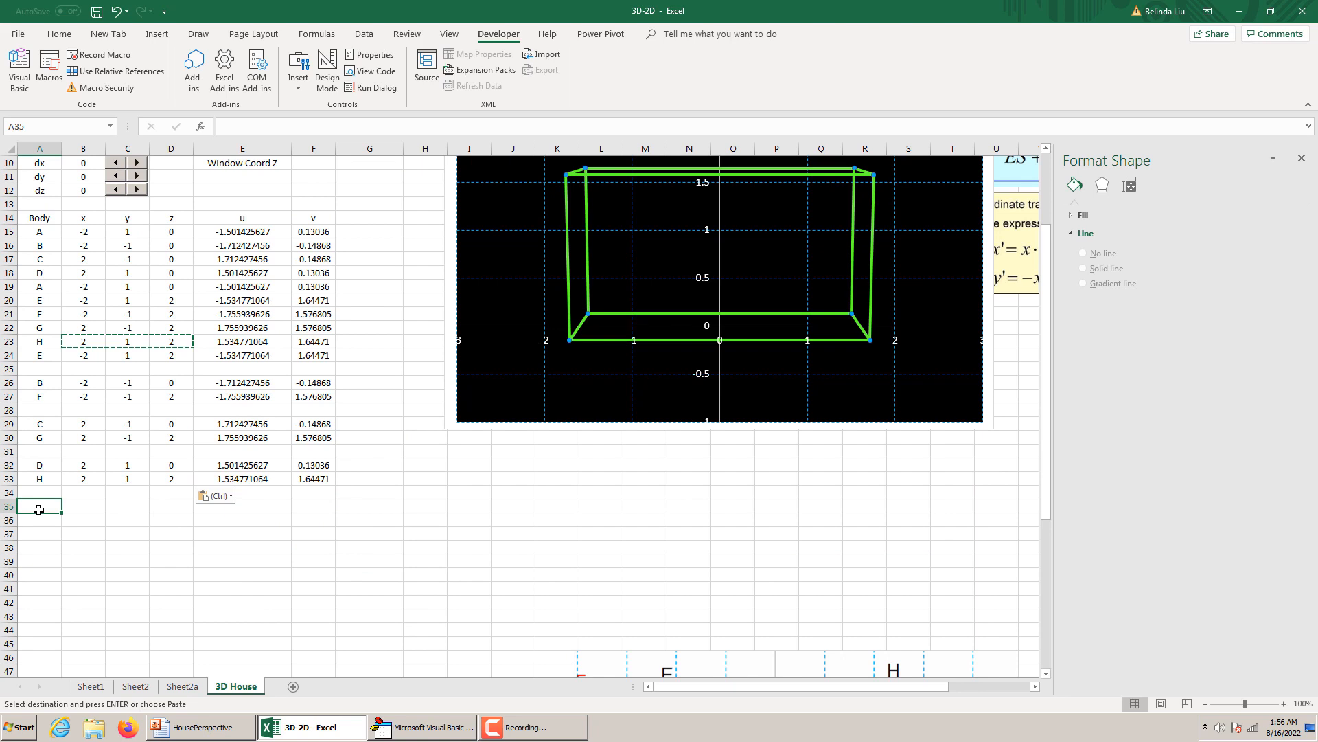
type("R")
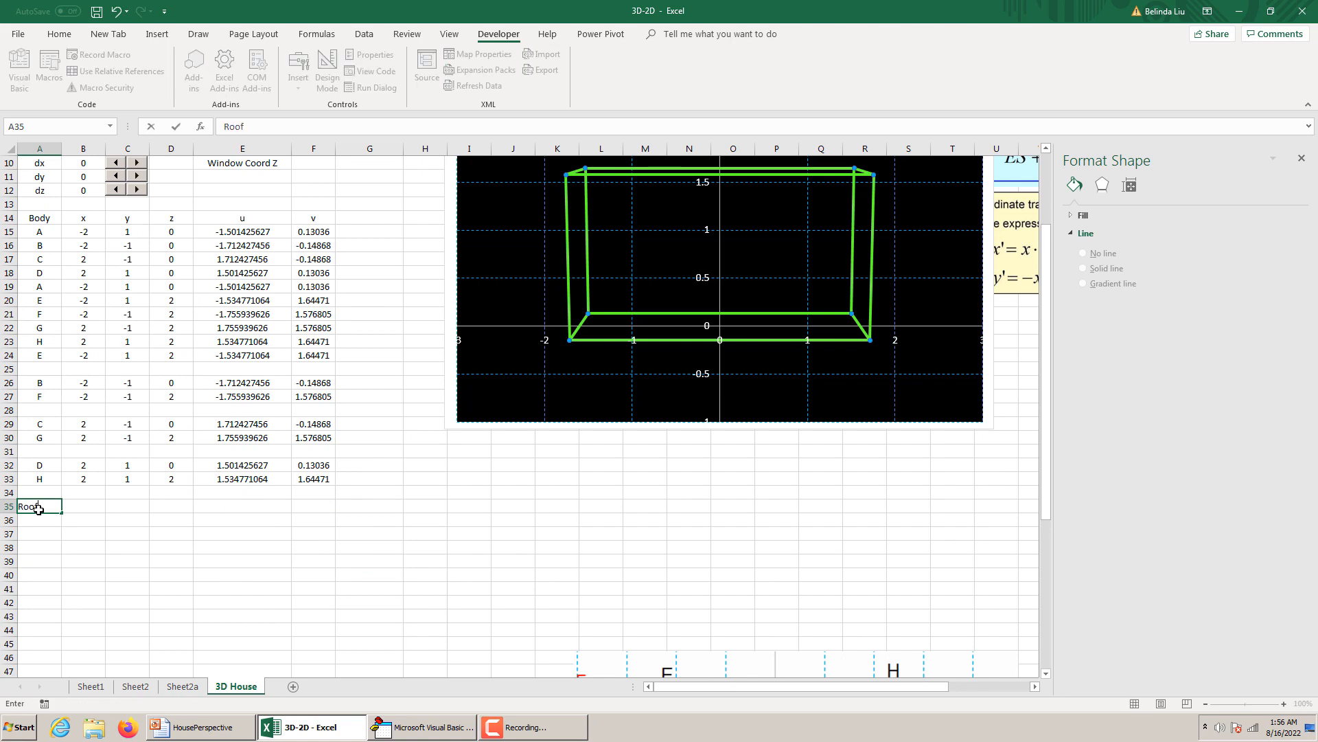
type("oof")
scroll(40, 512, "up", 1)
left_click(73, 550)
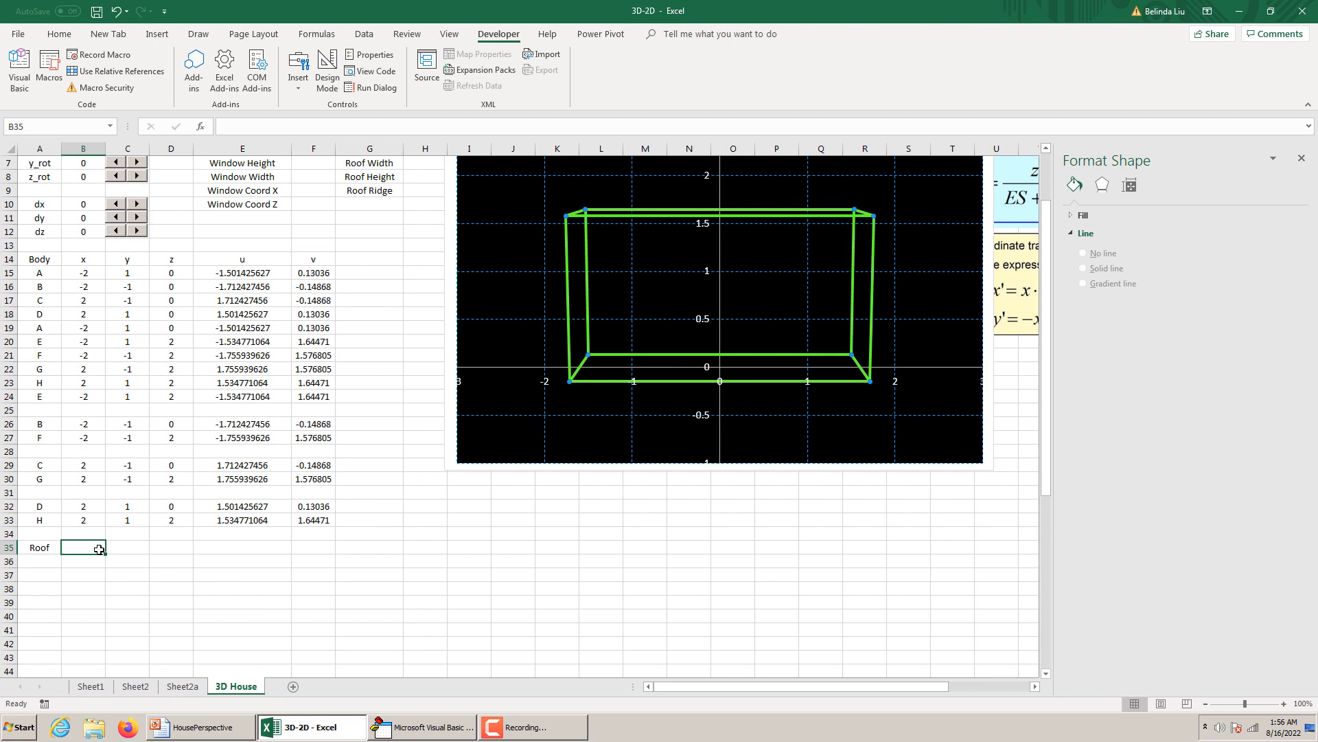
type("x")
double_click(78, 548)
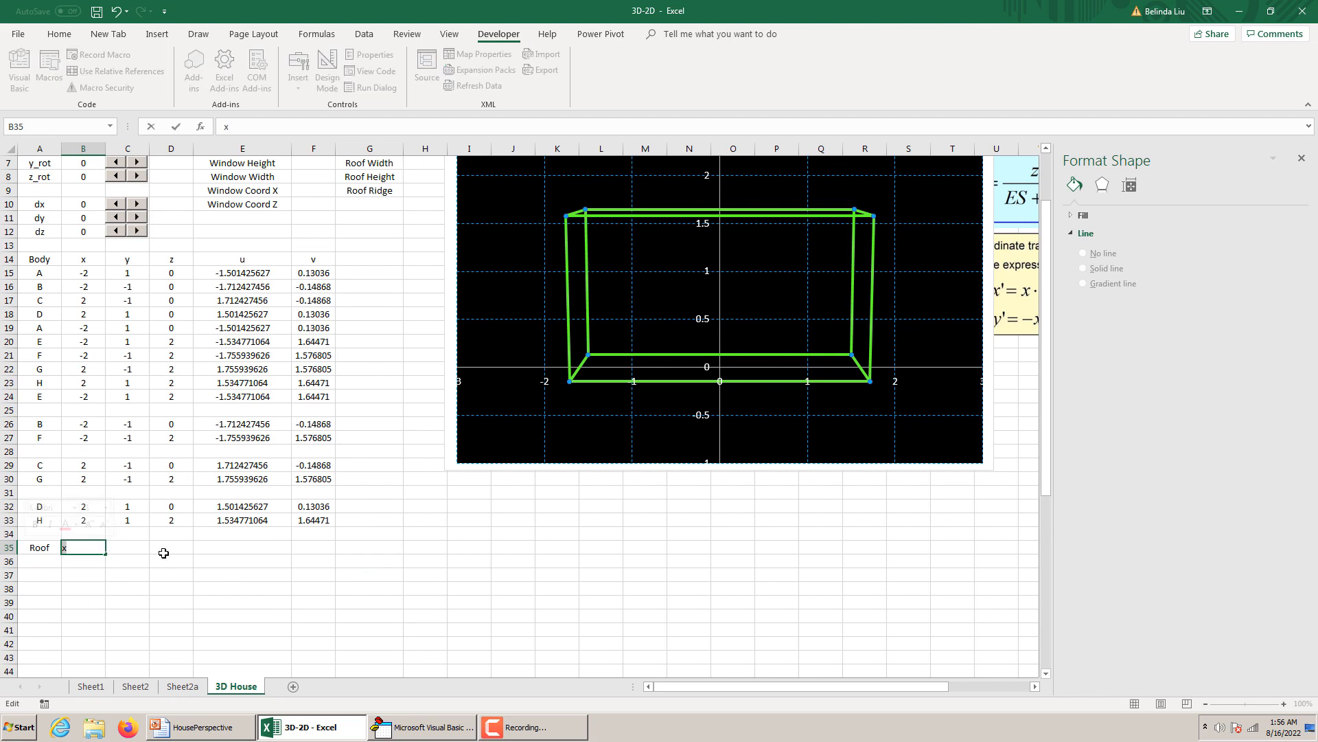
left_click(43, 556)
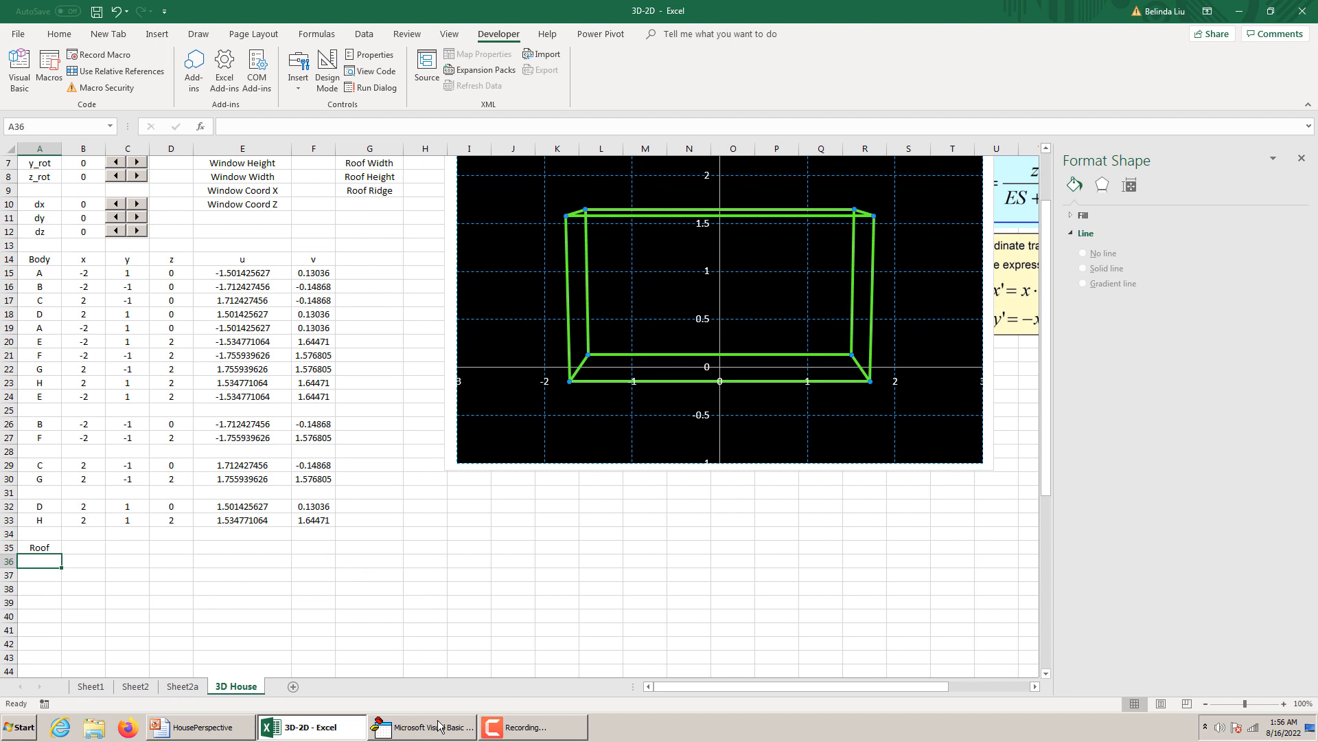
Switch to the HousePerspective presentation, examine the point order and coordinates on the House Roof slide, and return to the 3D-2D workbook.
mouse_move(522, 729)
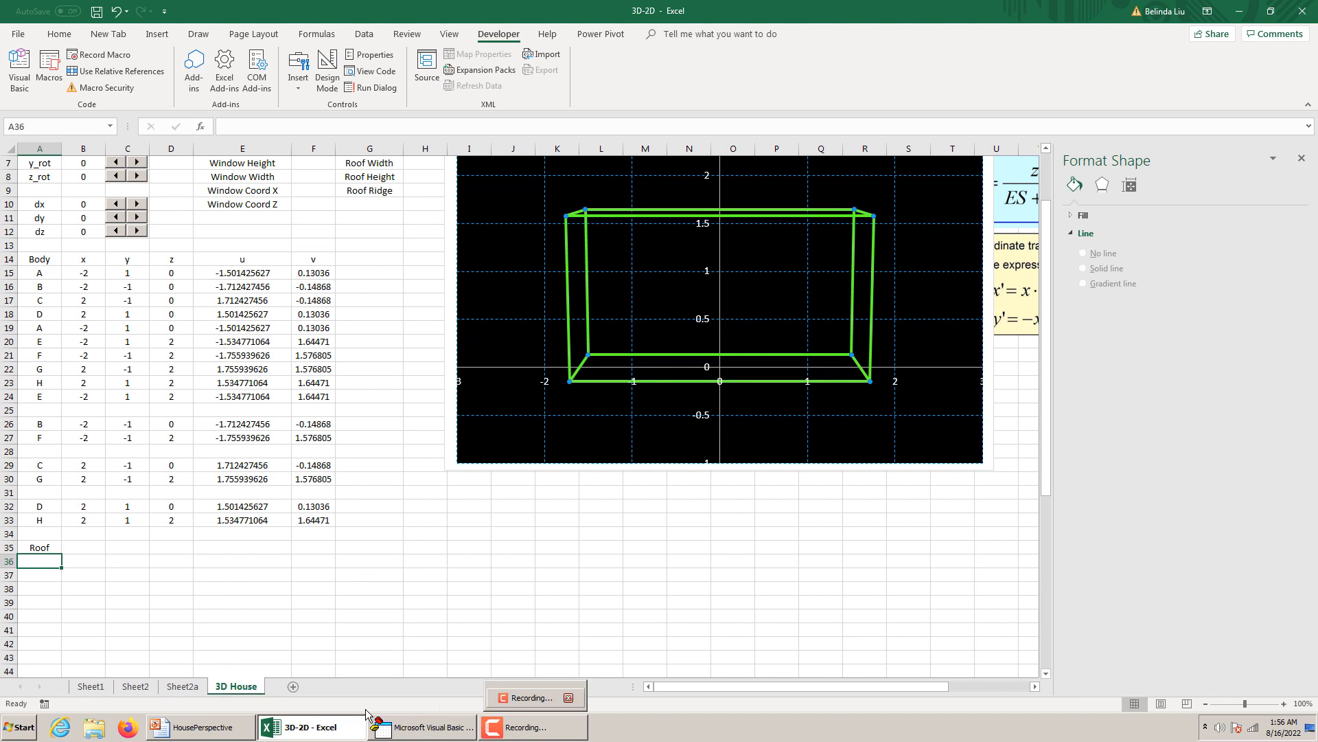
left_click(198, 726)
left_click(134, 523)
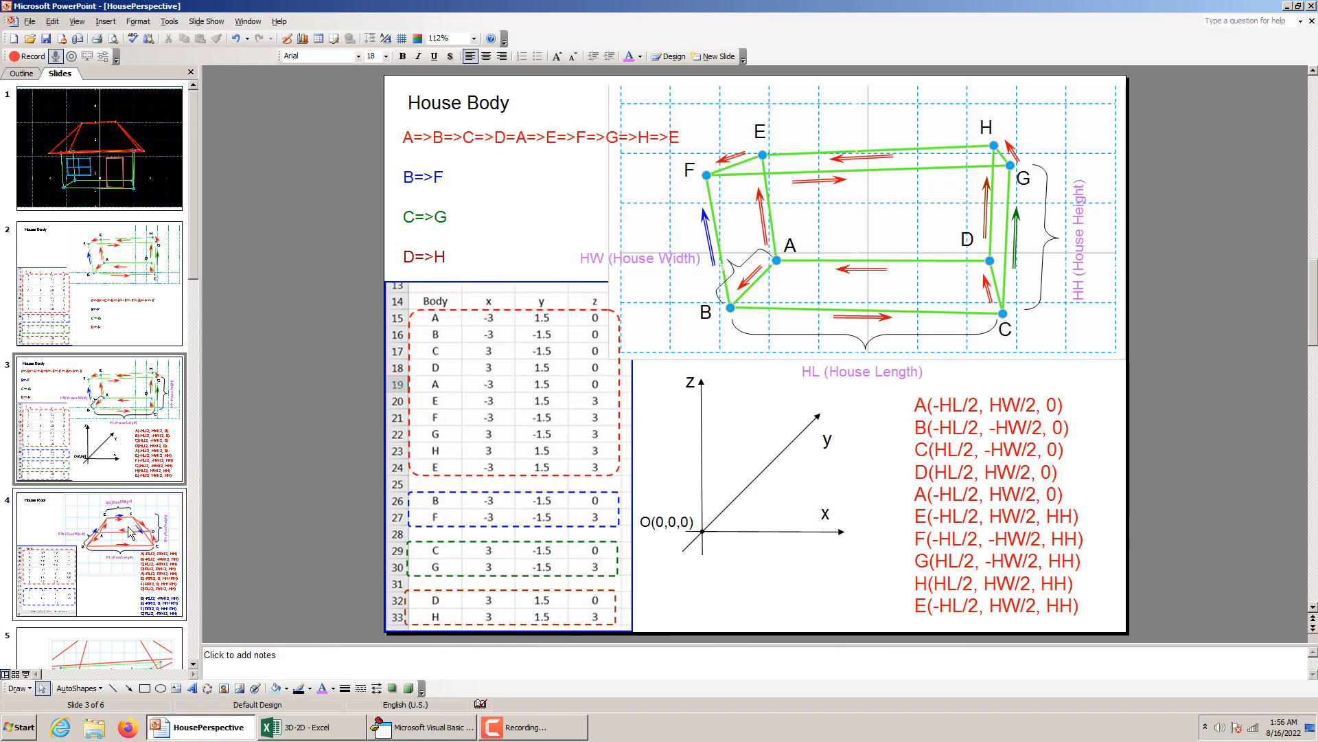
left_click(861, 413)
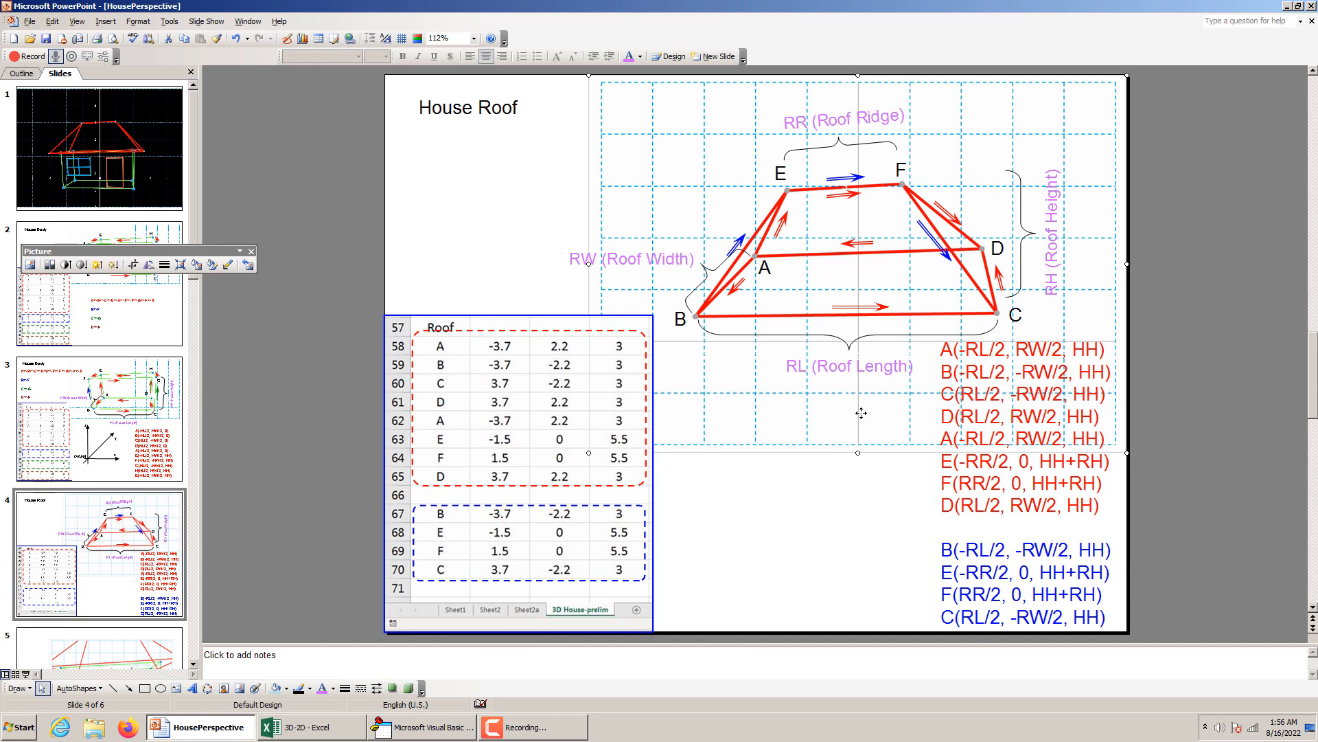
left_click(841, 484)
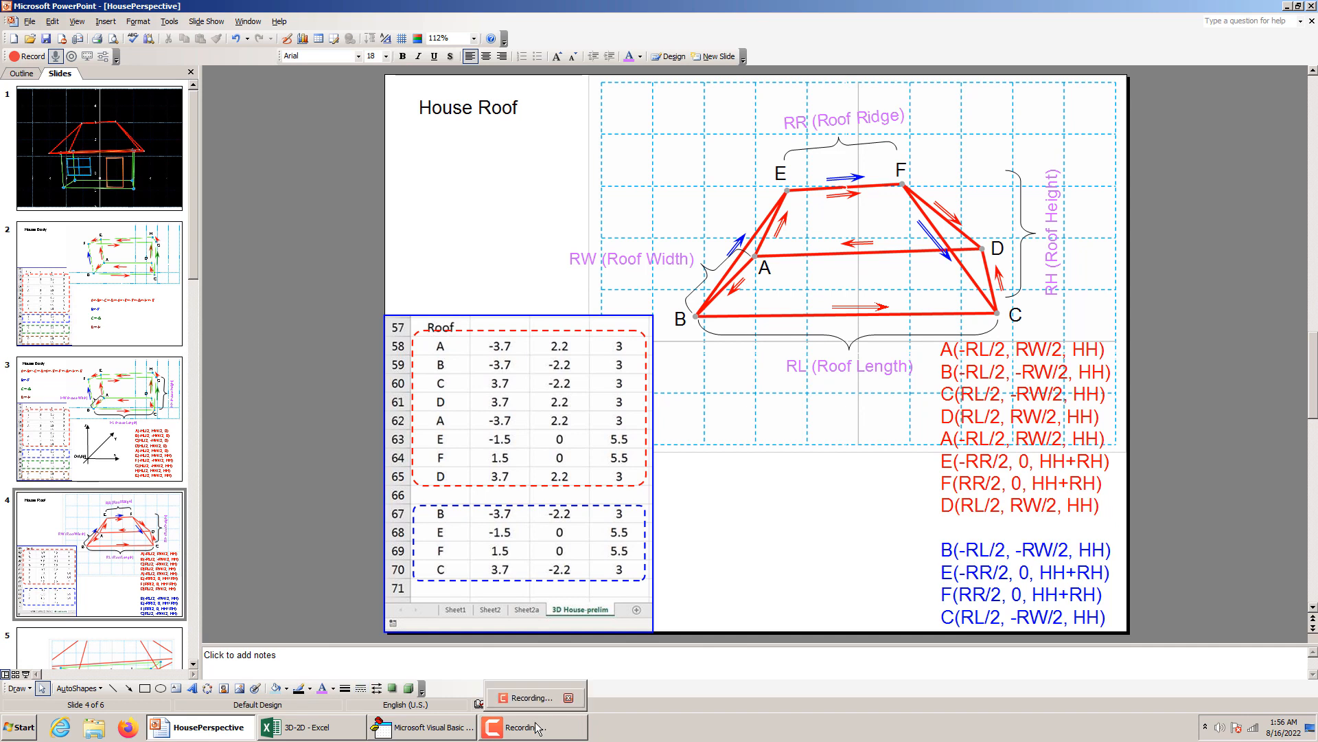
mouse_move(403, 733)
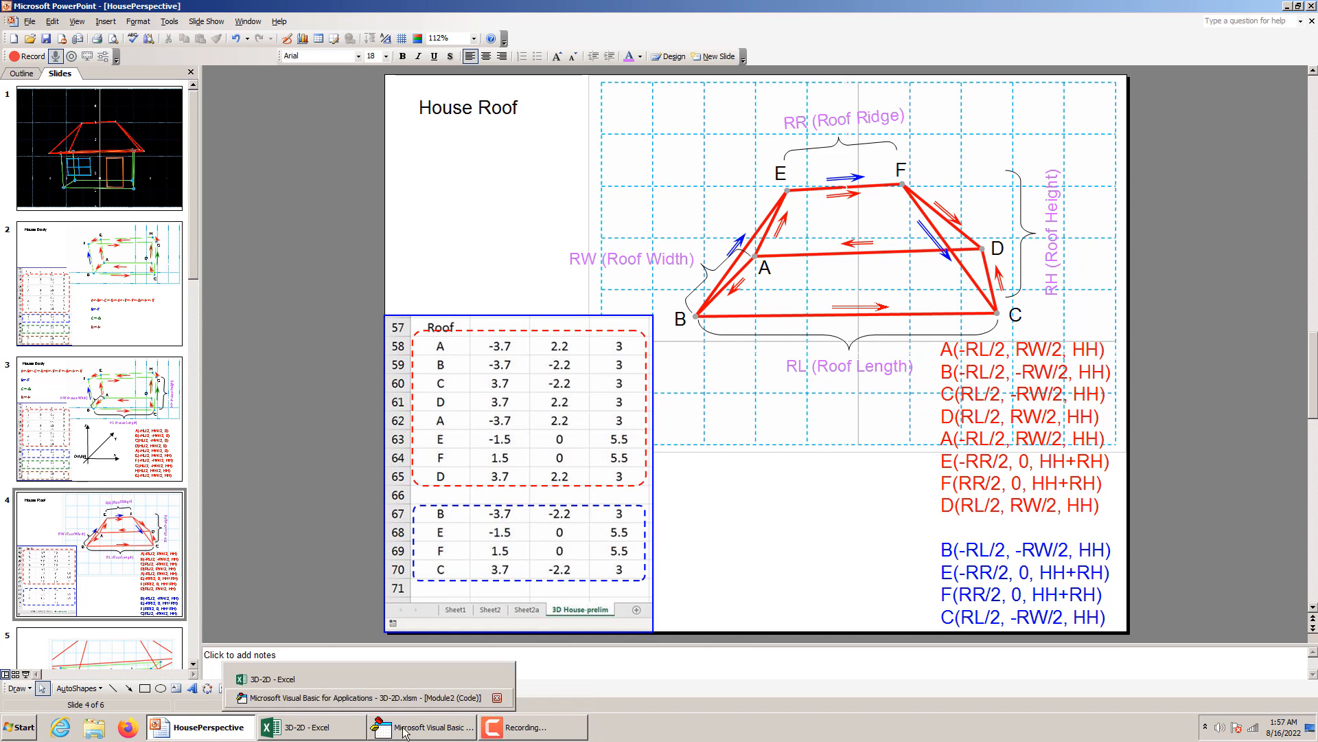
left_click(335, 733)
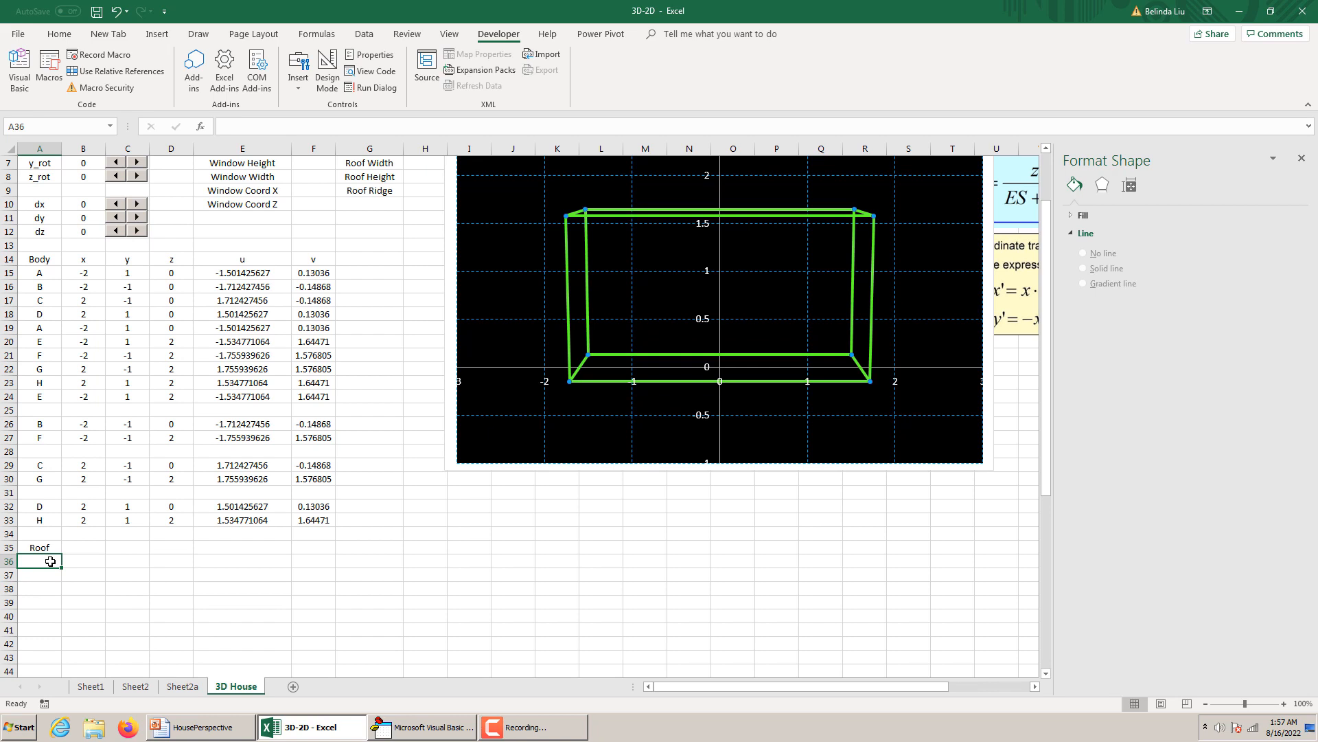
Enter the roof point labels A, B, C, D and A in cells A36 to A40.
left_click(50, 561)
type("A")
key("Return")
type("B")
key("Return")
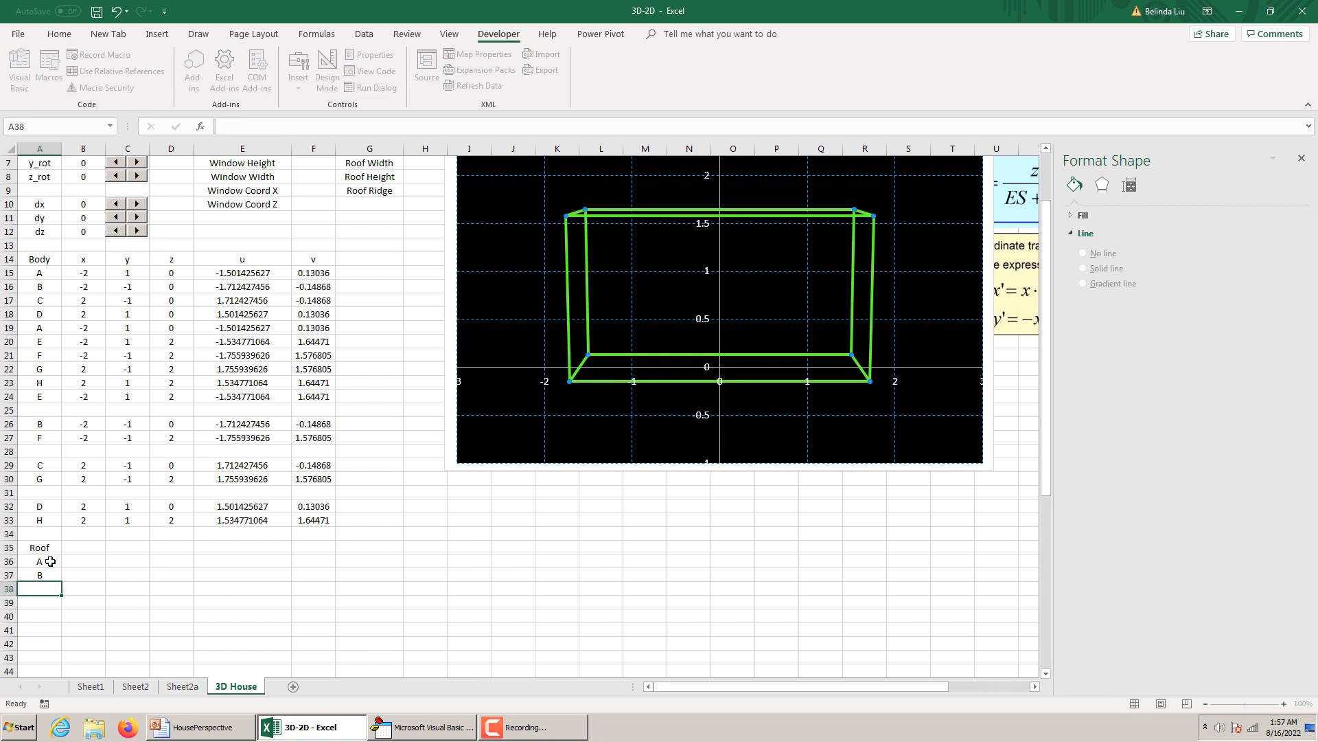
type("C")
key("Return")
type("D")
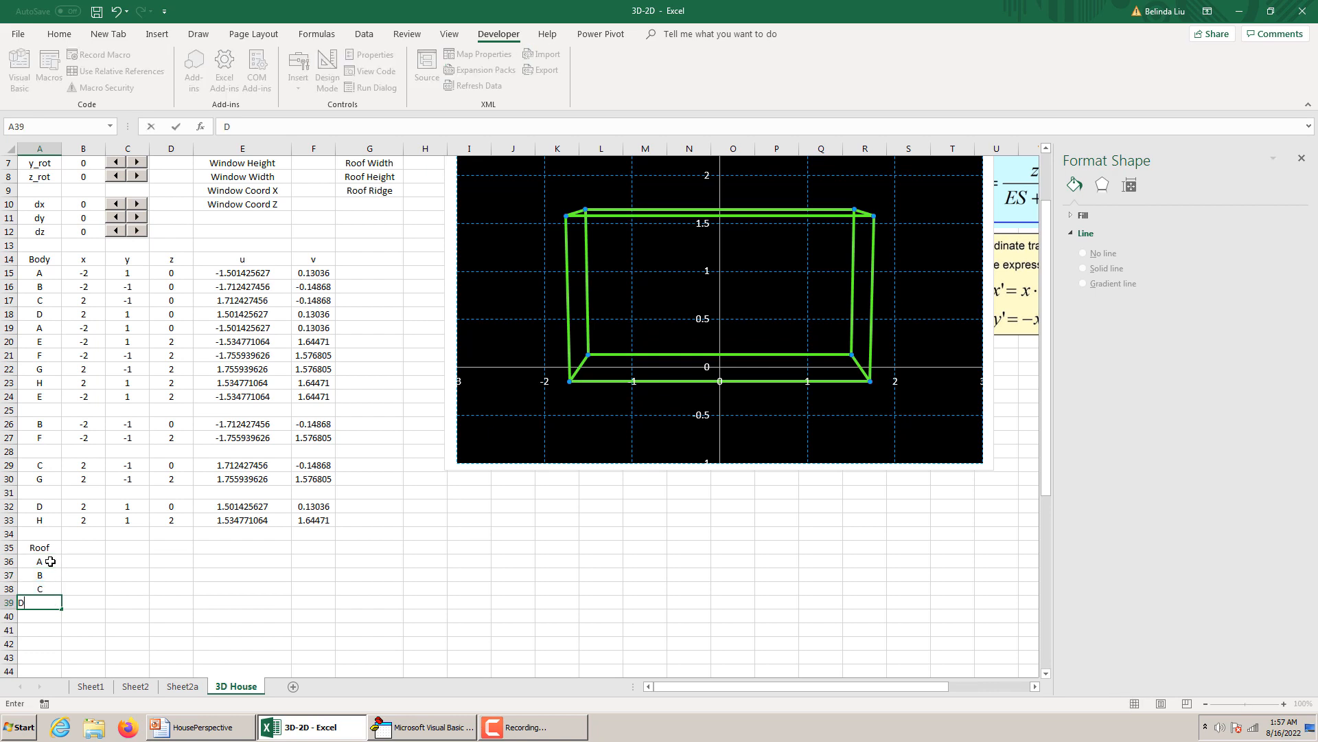
key("Return")
type("A")
key("Return")
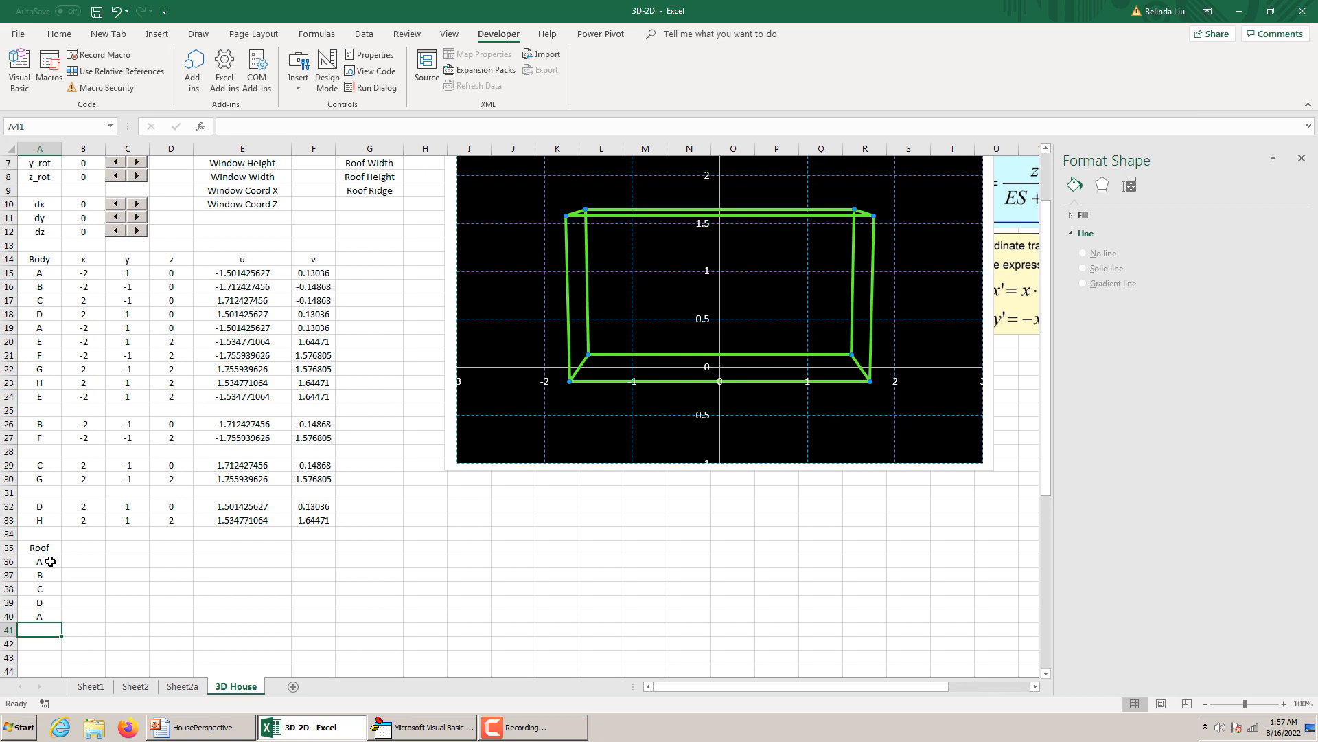
Consult the House Roof slide and continue the roof path in the workbook with labels E, F and D in cells A41 to A43.
left_click(396, 725)
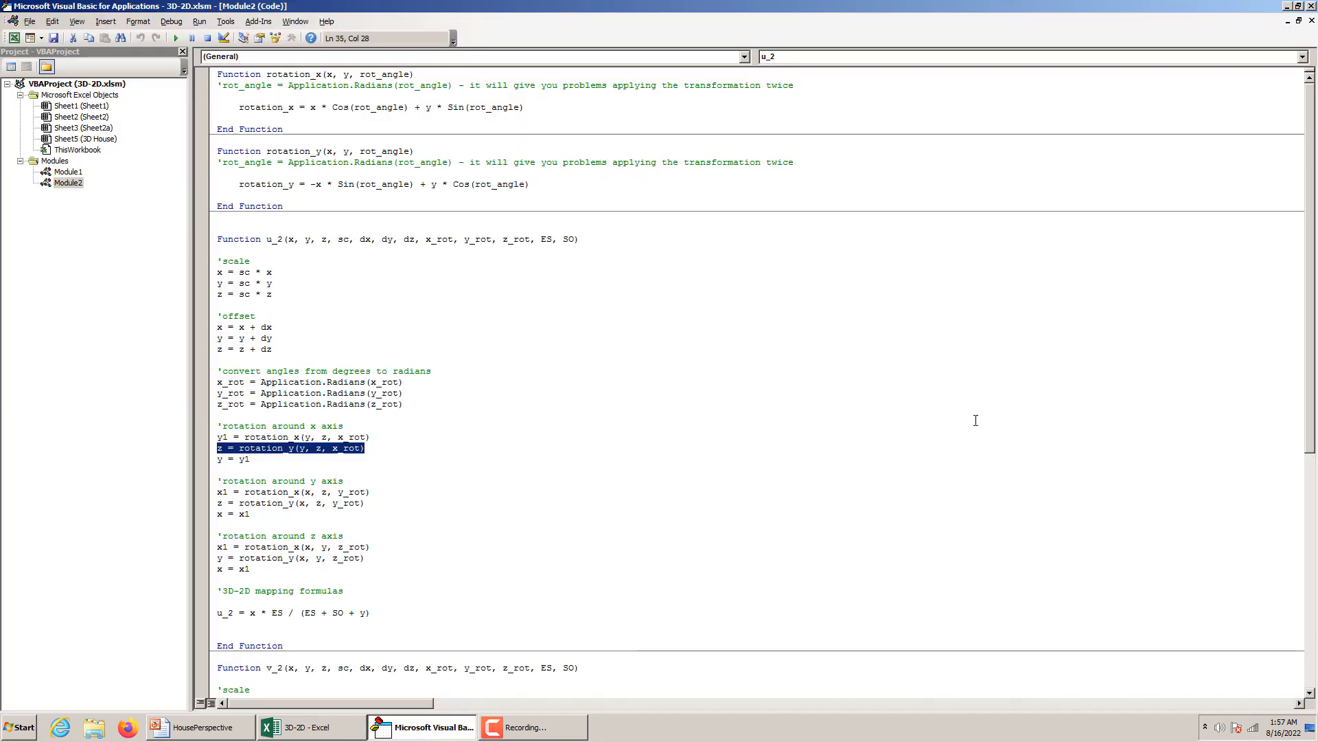
left_click(296, 727)
left_click(206, 726)
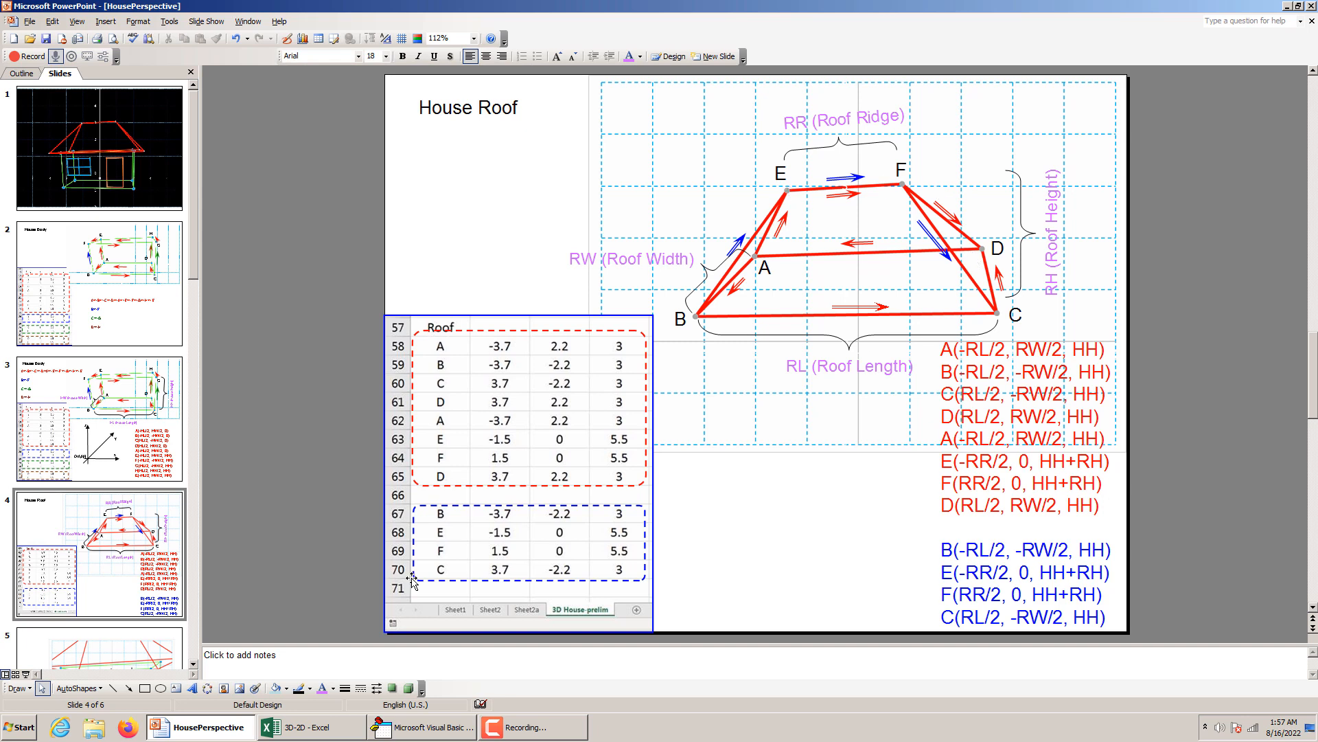
left_click(309, 727)
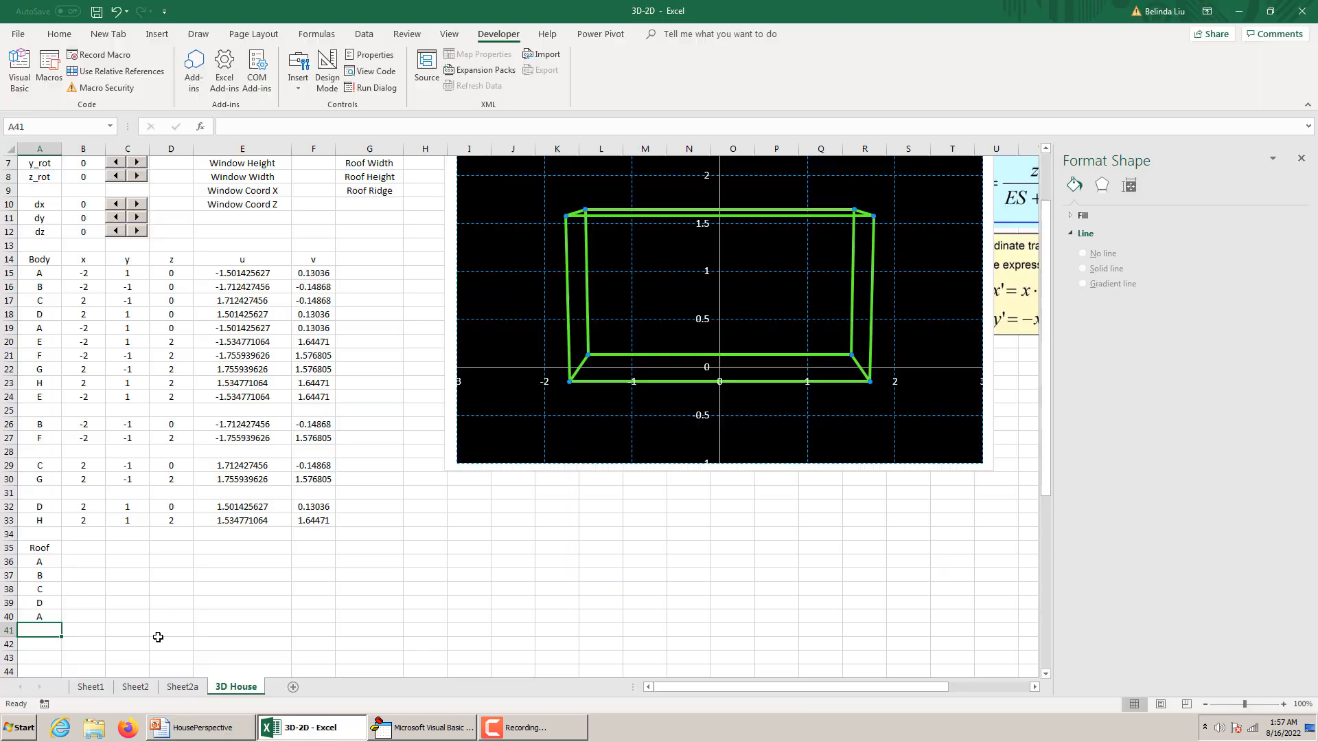
type("E")
key("Return")
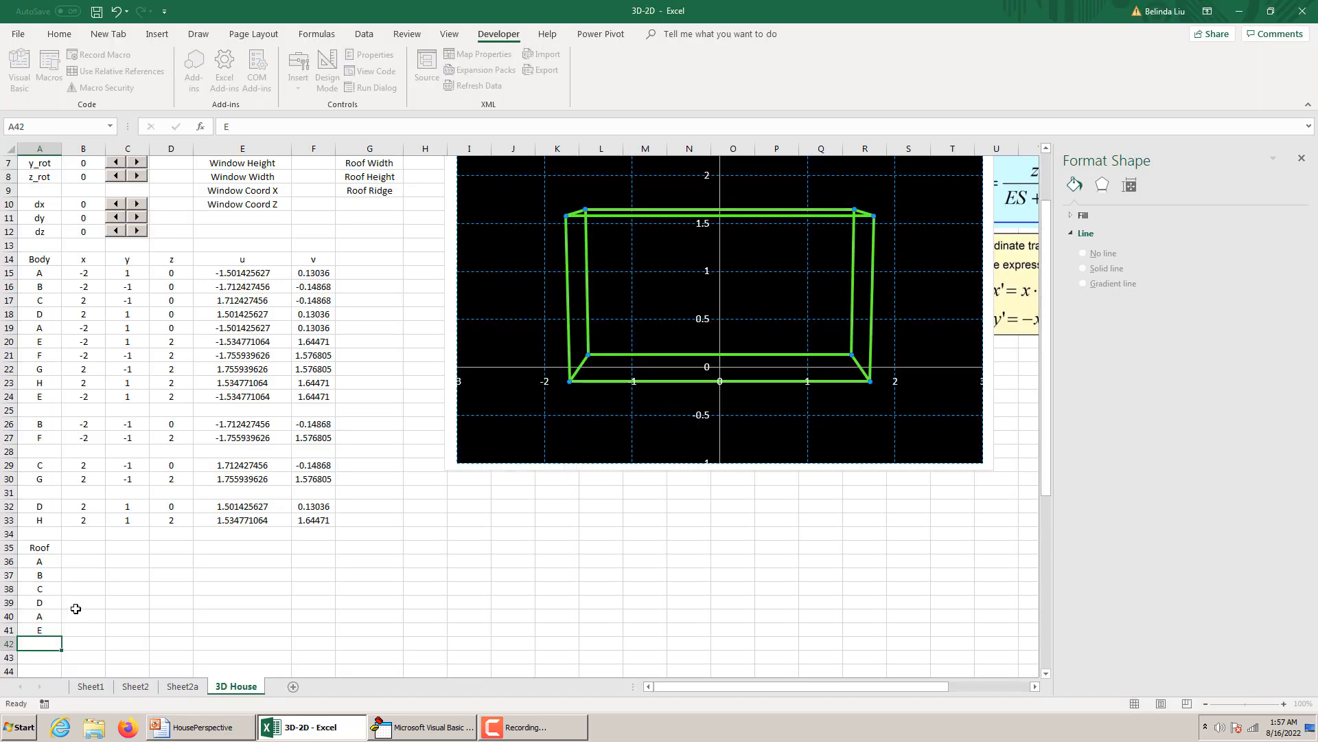
type("F")
key("Return")
type("D")
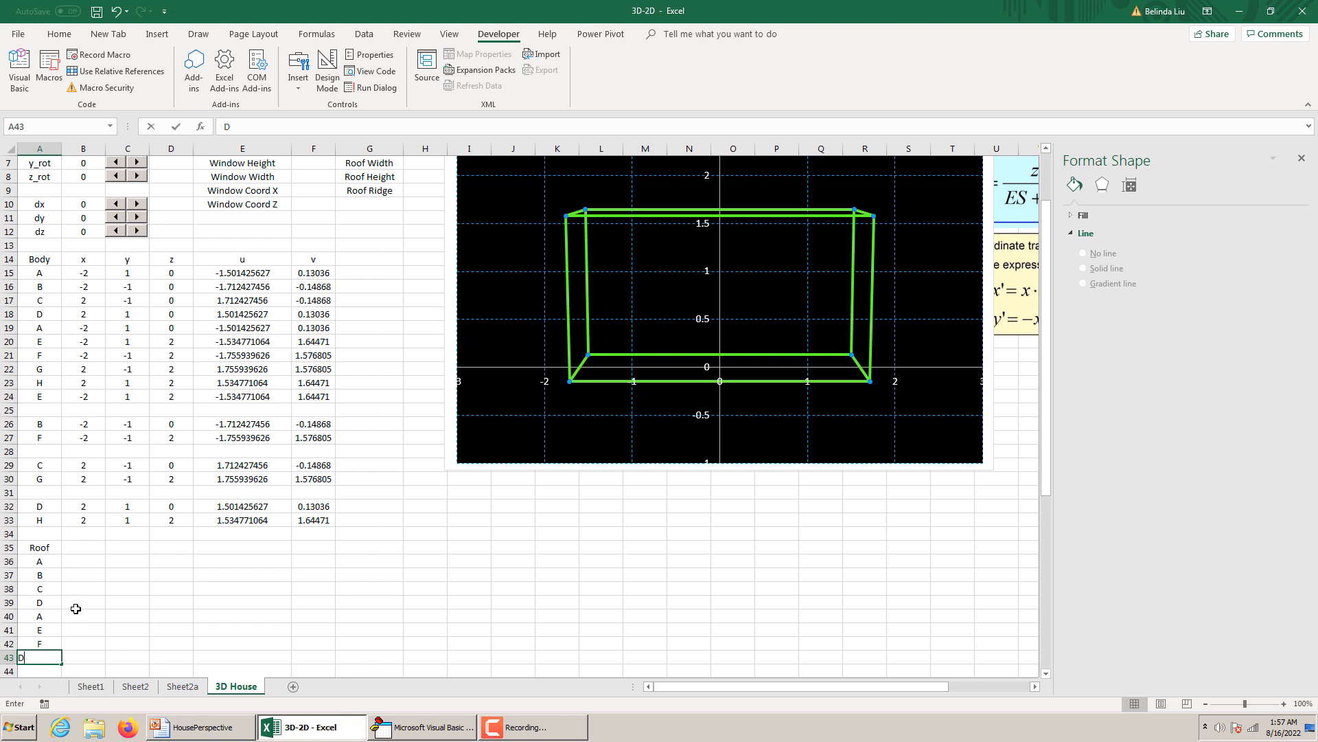
left_click(134, 645)
Check the second roof path on the House Roof slide and enter its labels B, E, F and C in cells A45 to A48.
scroll(136, 652, "down", 1)
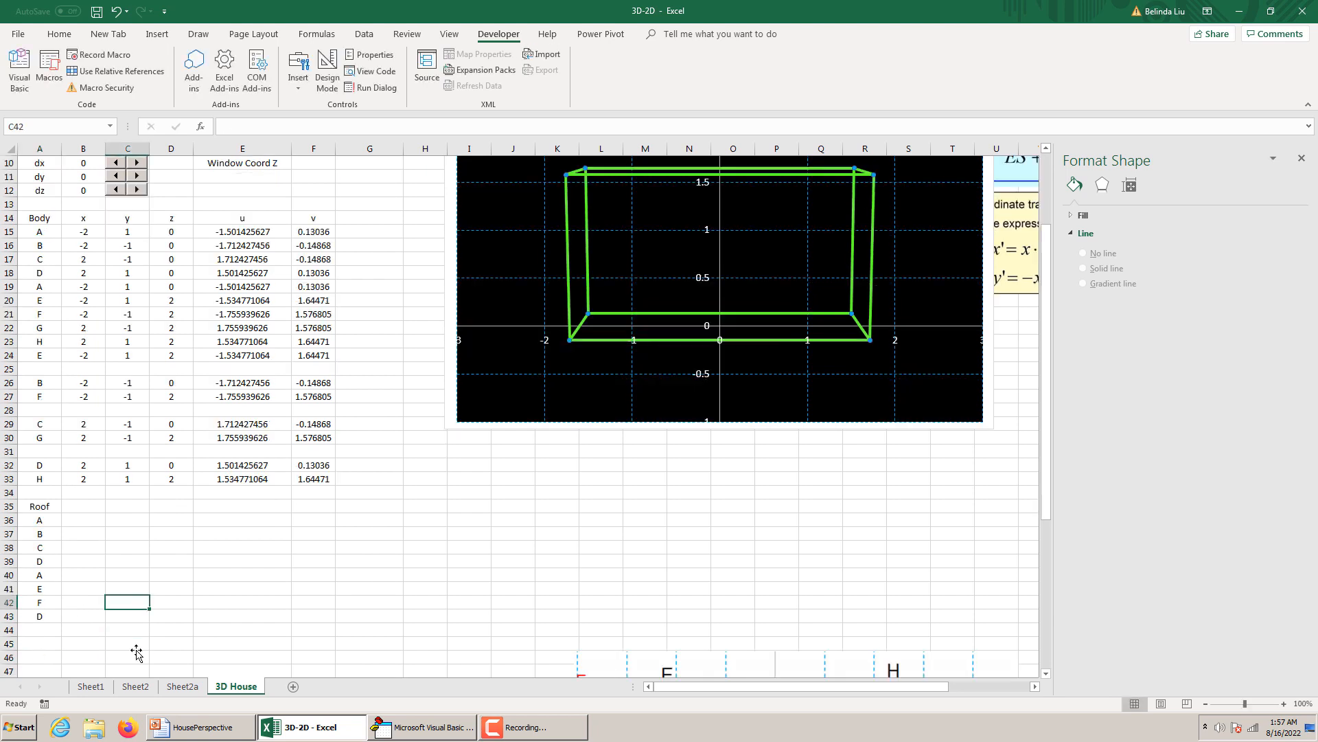
left_click(52, 641)
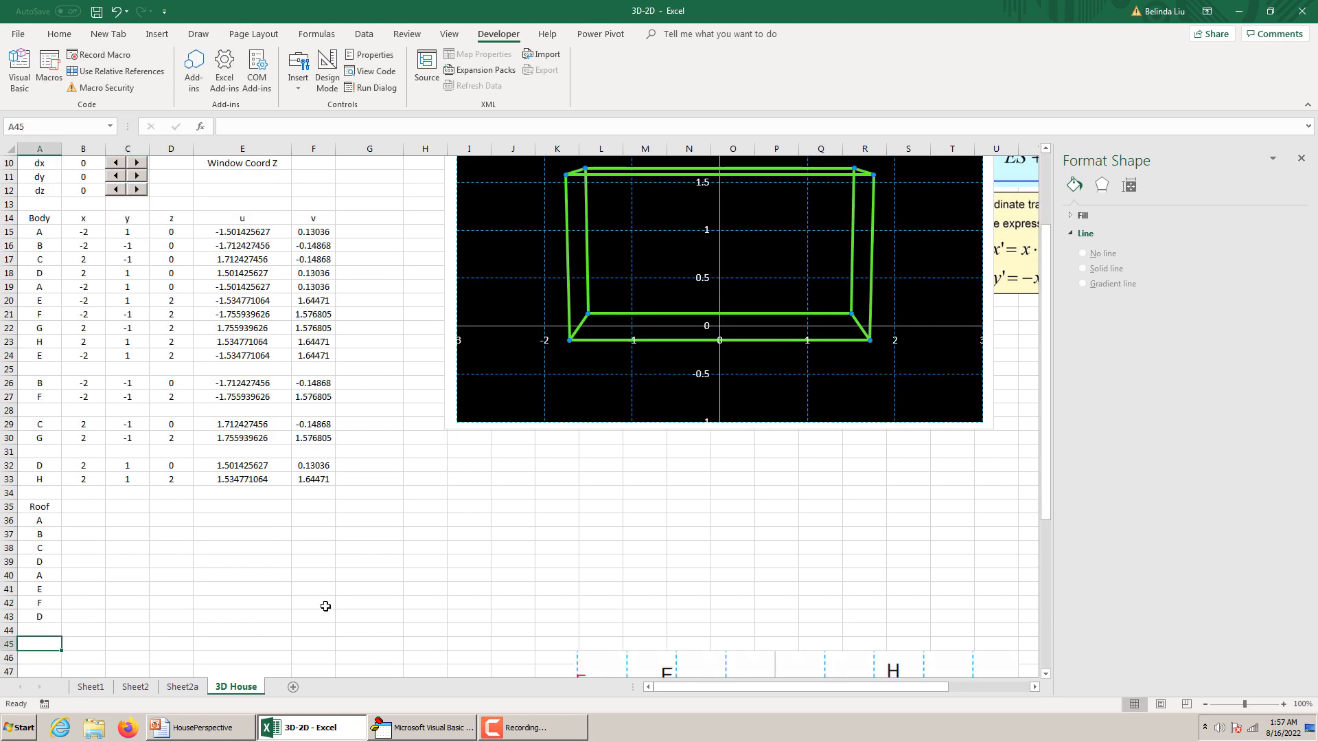
mouse_move(431, 730)
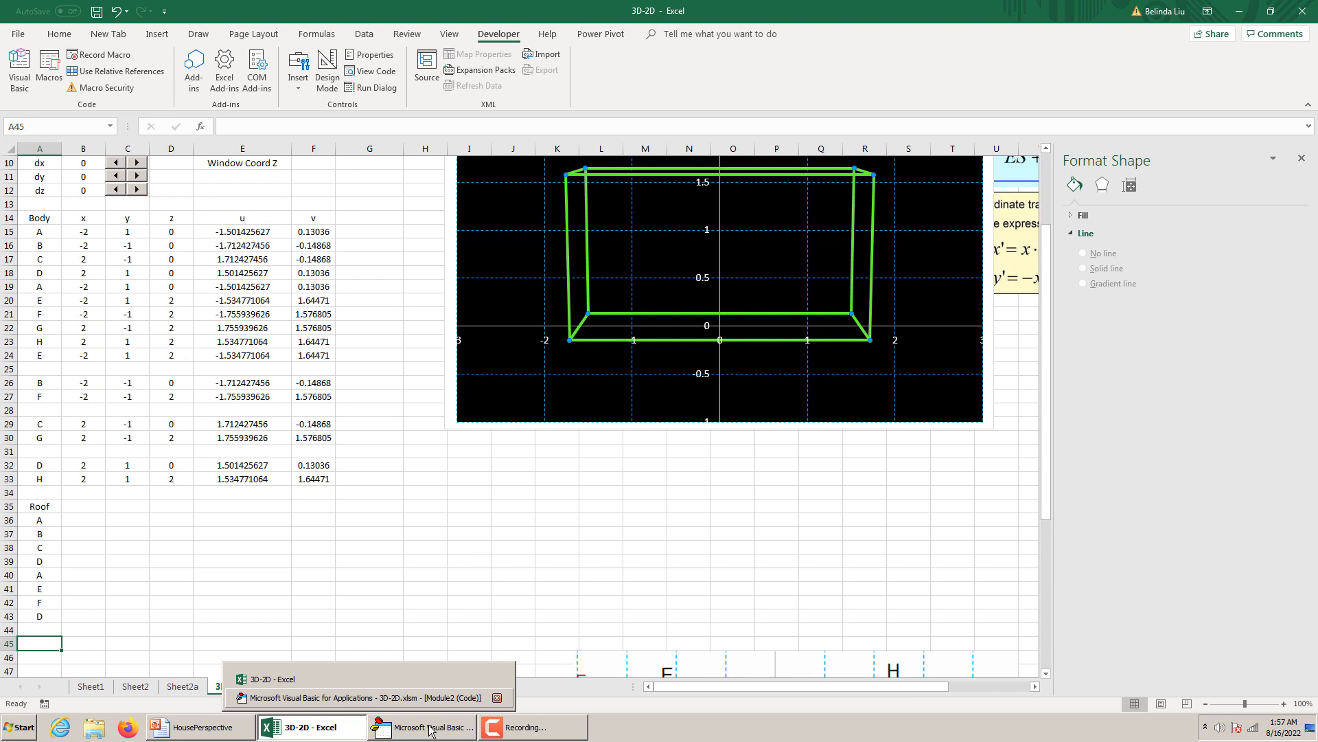
left_click(197, 730)
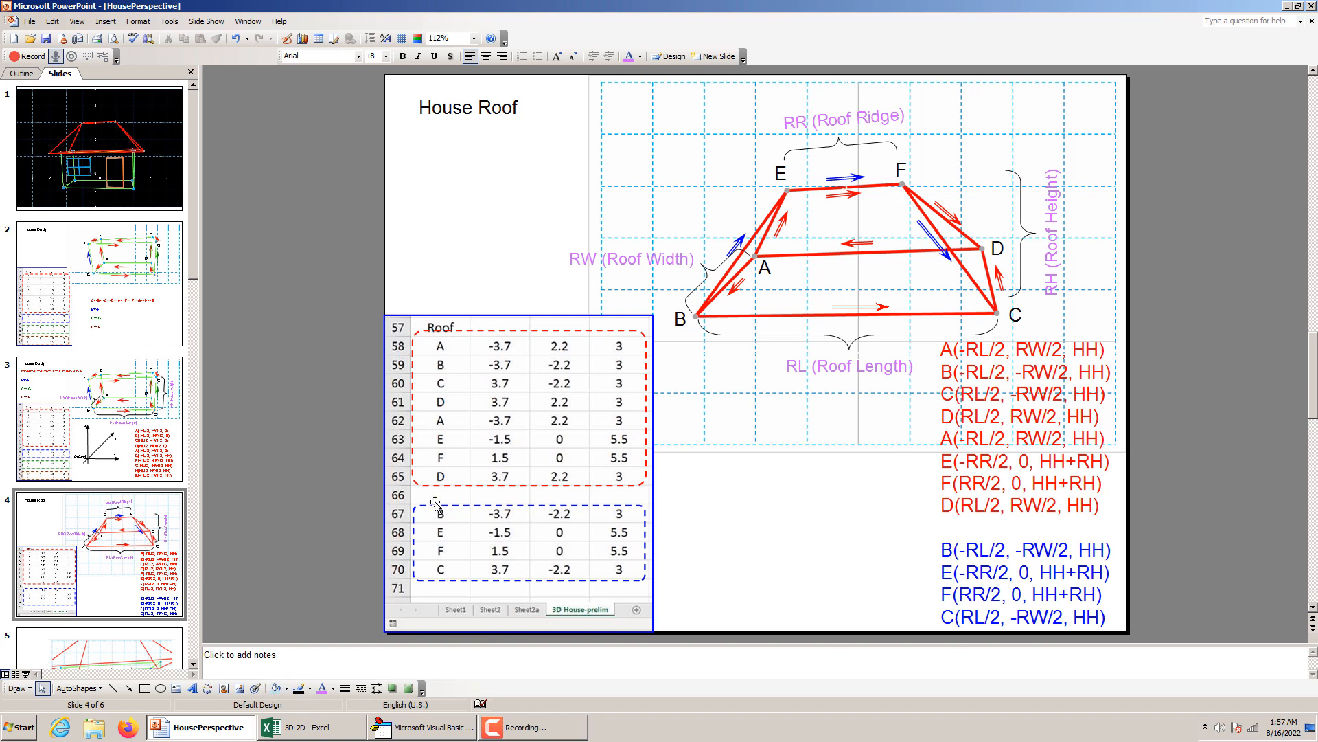
left_click(337, 733)
left_click(52, 638)
type("B")
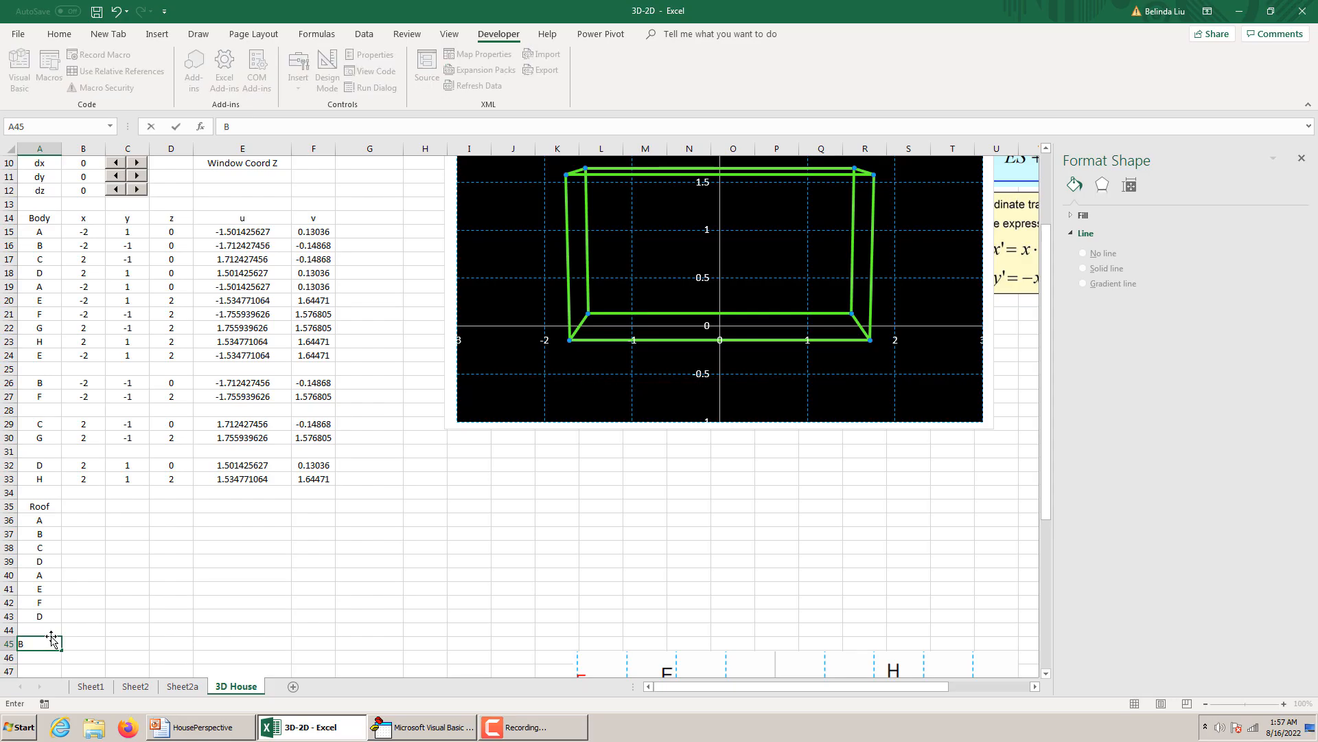
key("Return")
type("E")
key("Return")
type("F")
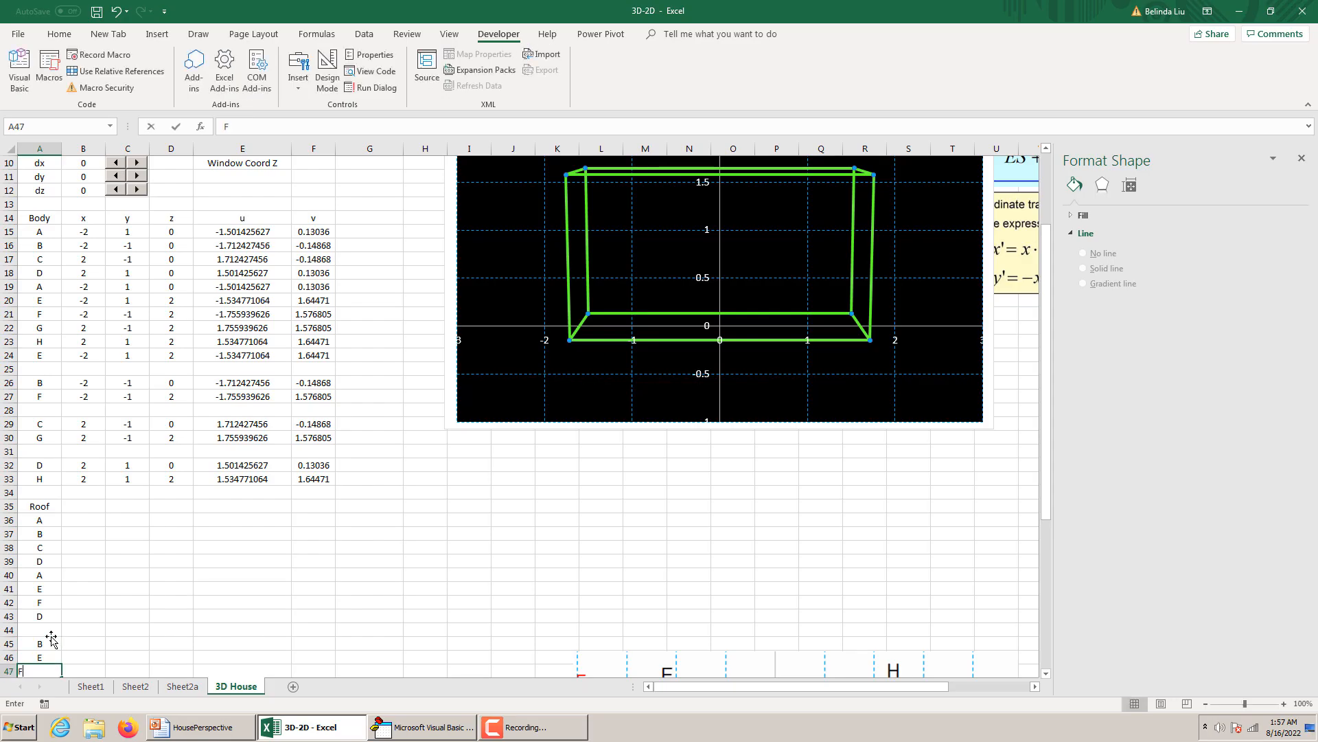
key("Return")
type("C")
left_click(83, 506)
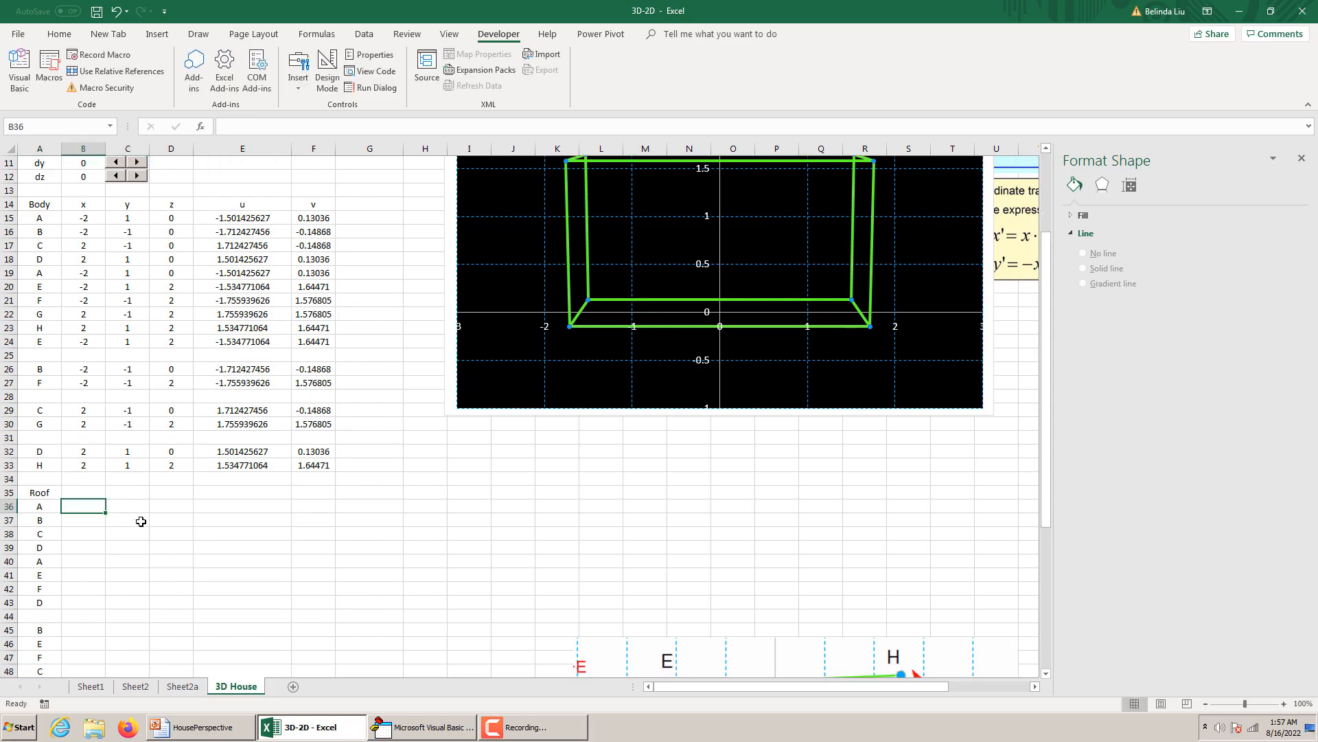
Copy the body coordinates of points A, B, C, D and A from B15:D19 into the roof rows B36:D40.
left_click_drag(85, 219, 173, 273)
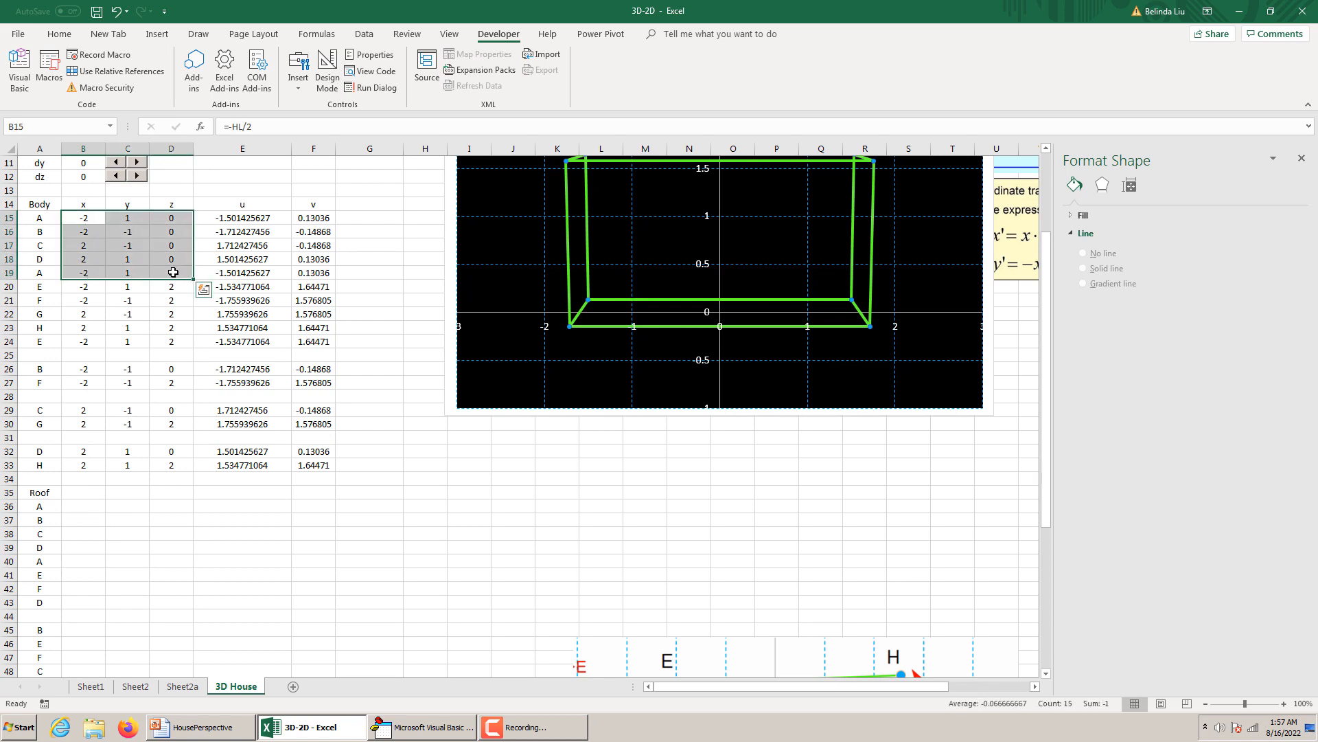
key("ctrl+c")
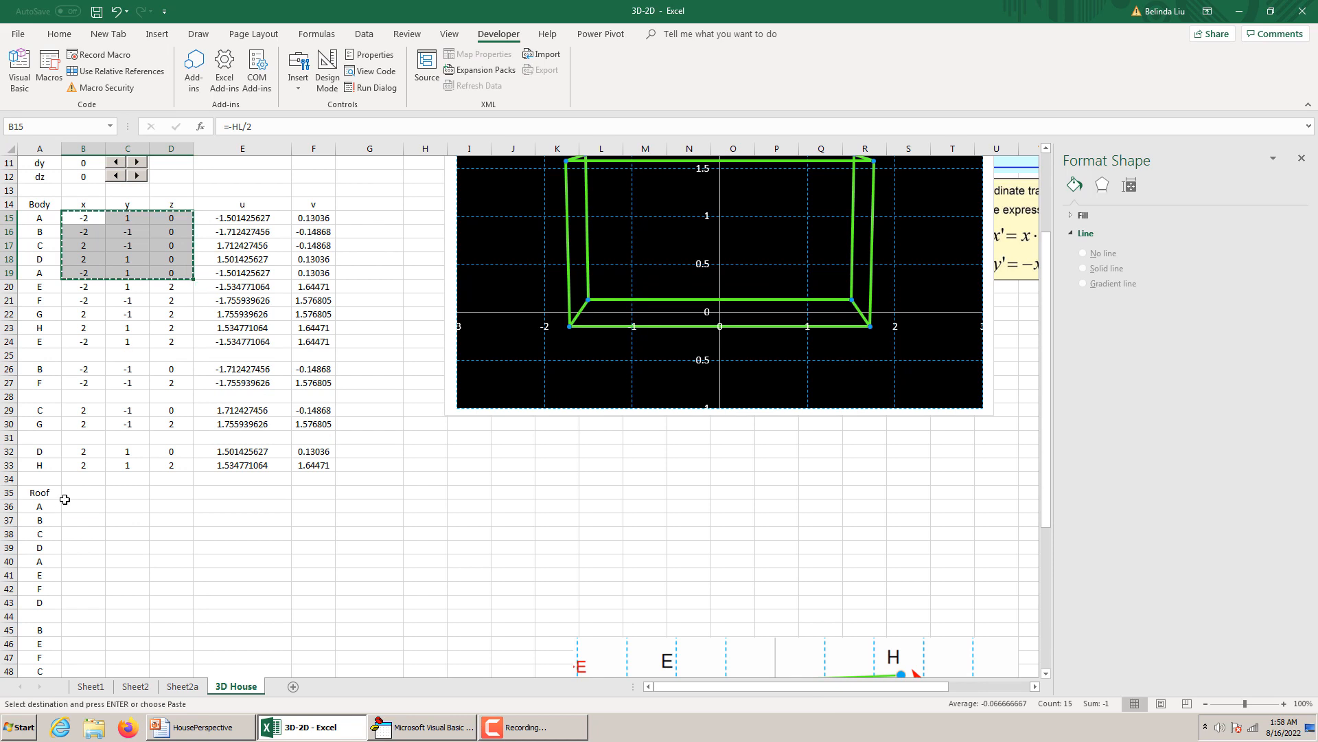
left_click(70, 504)
key("ctrl+v")
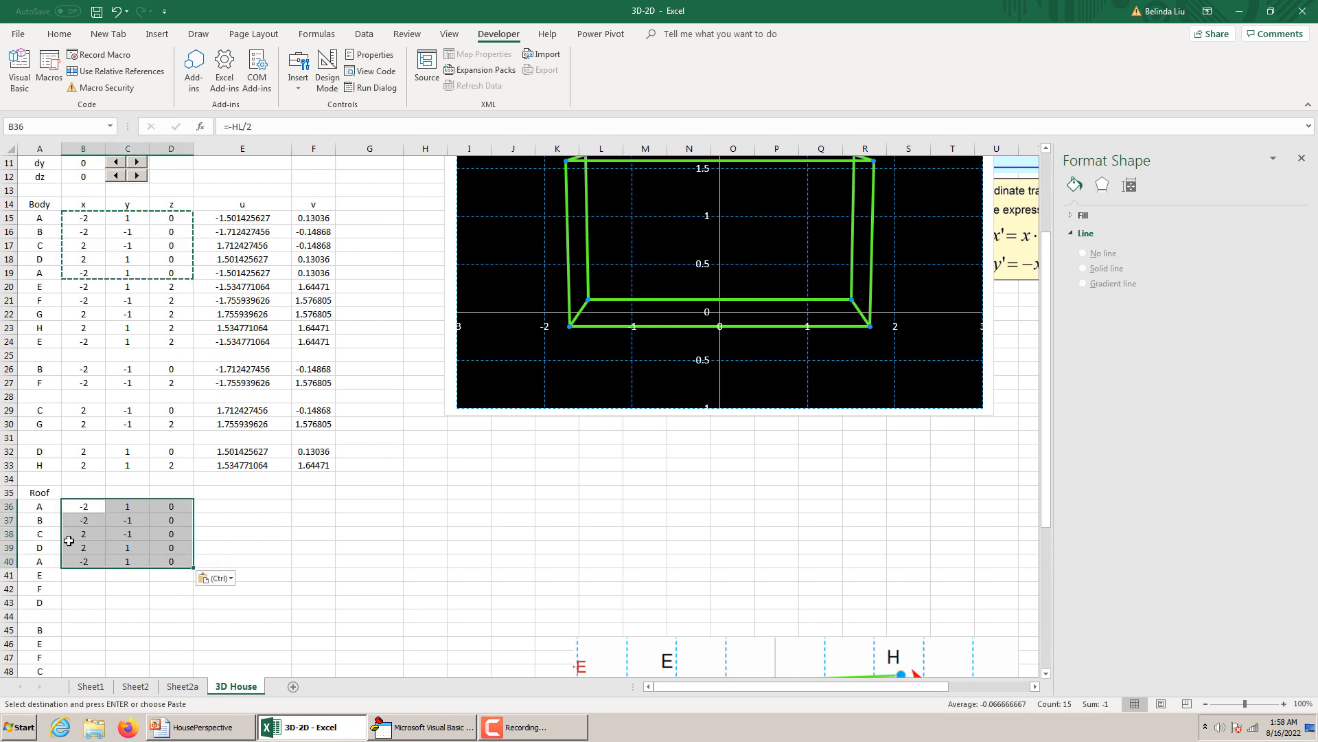
Change the x-coordinate formula of roof point A in B36 to =-RL/2.
left_click(83, 506)
left_click(262, 128)
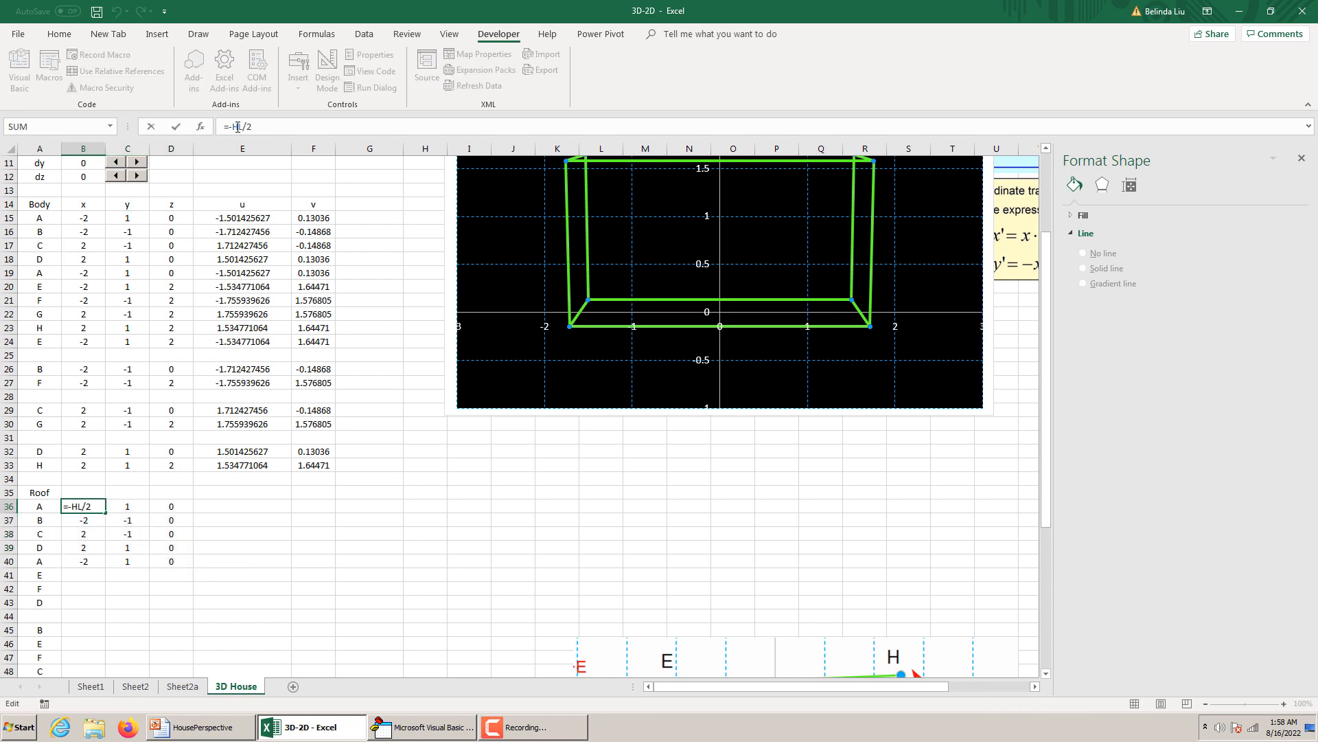
type("R")
key("Return")
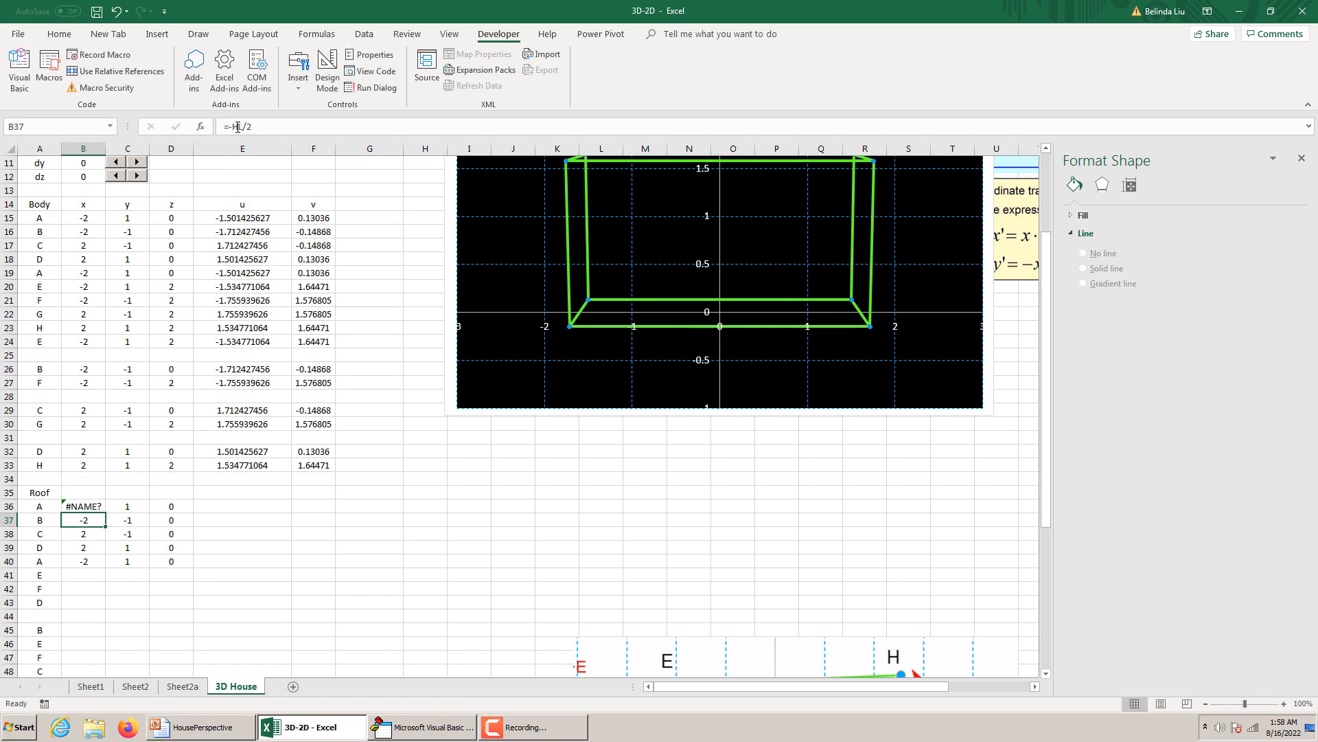
Review the roof parameter labels in cells G7 to G9 to see which roof dimensions are defined.
scroll(315, 410, "up", 3)
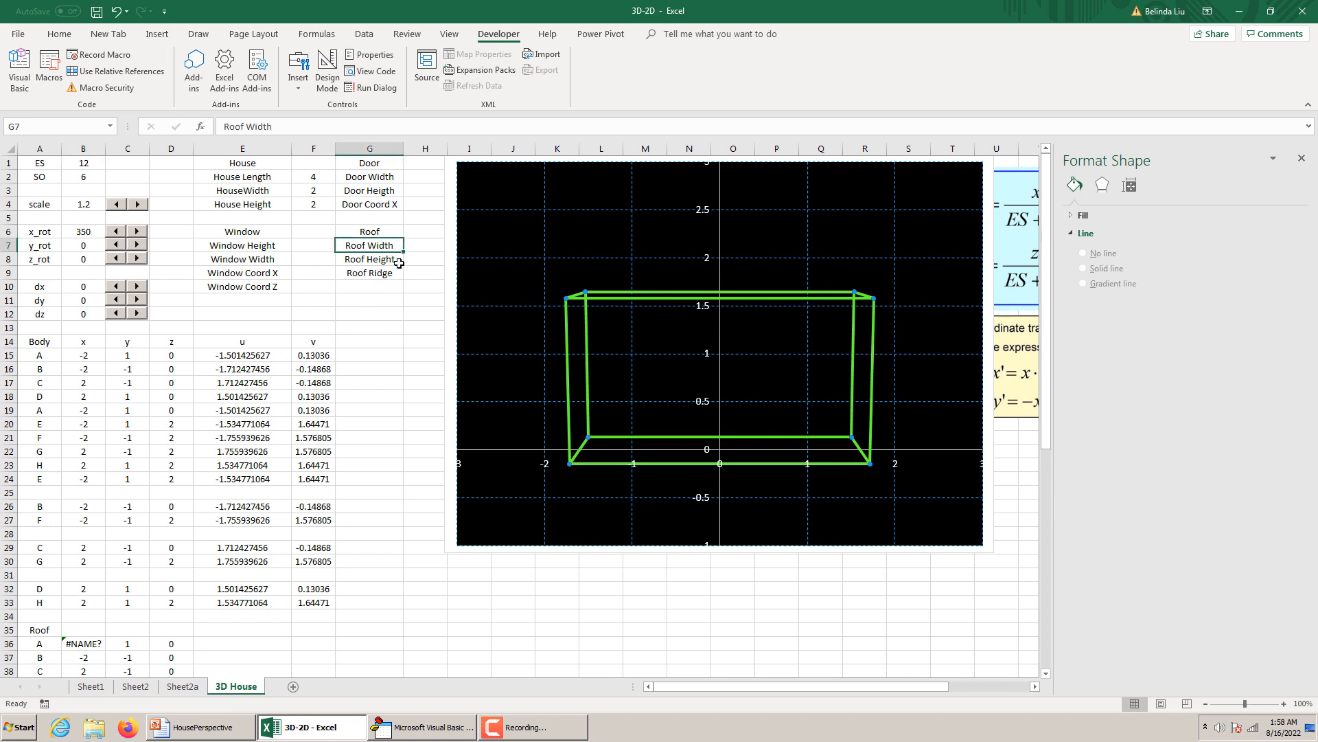
left_click(399, 263)
left_click(395, 275)
left_click(391, 259)
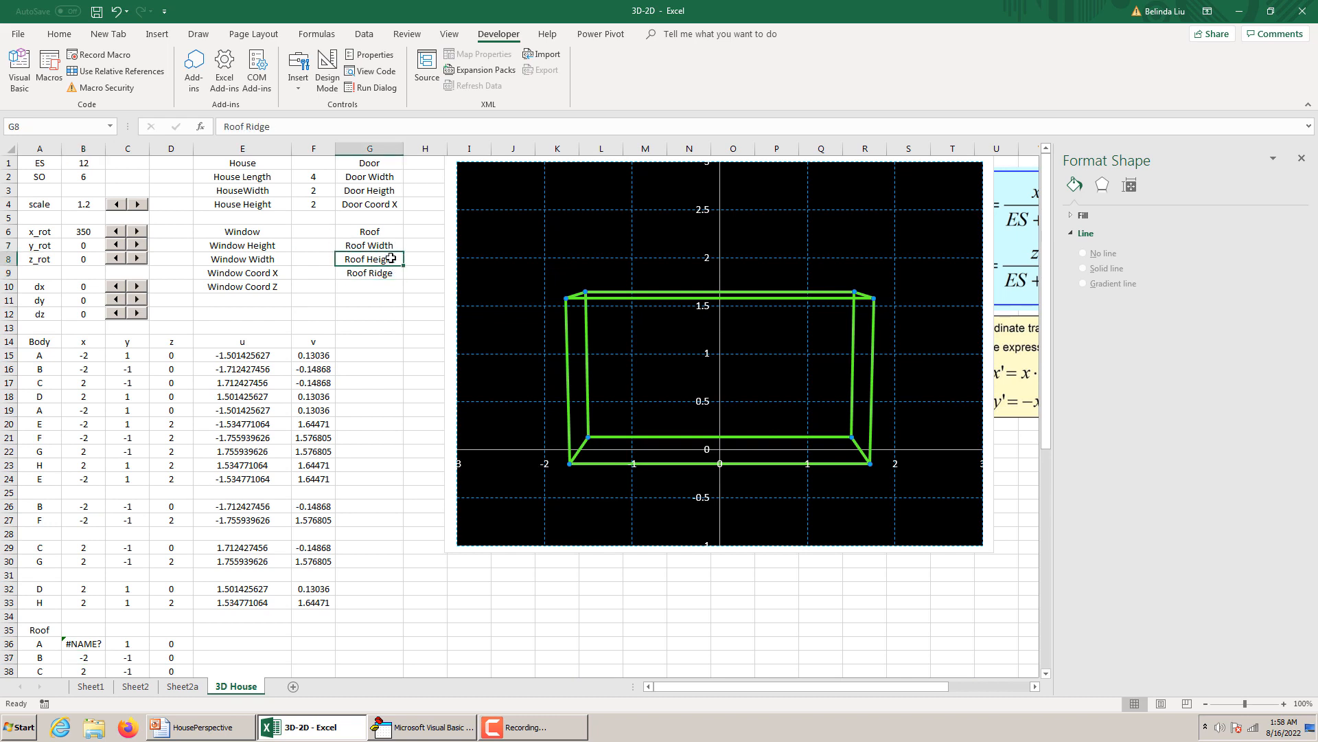
left_click(392, 244)
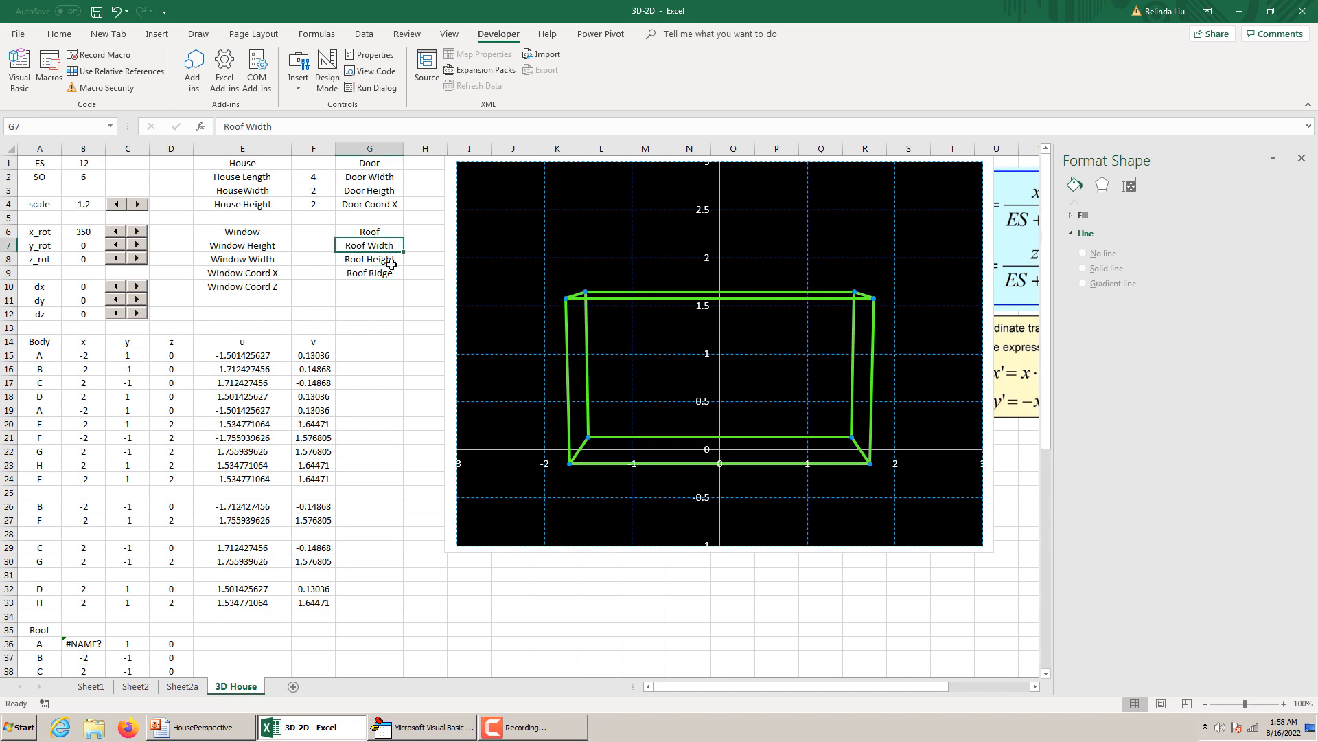
scroll(392, 265, "down", 3)
scroll(392, 265, "up", 3)
scroll(123, 554, "down", 2)
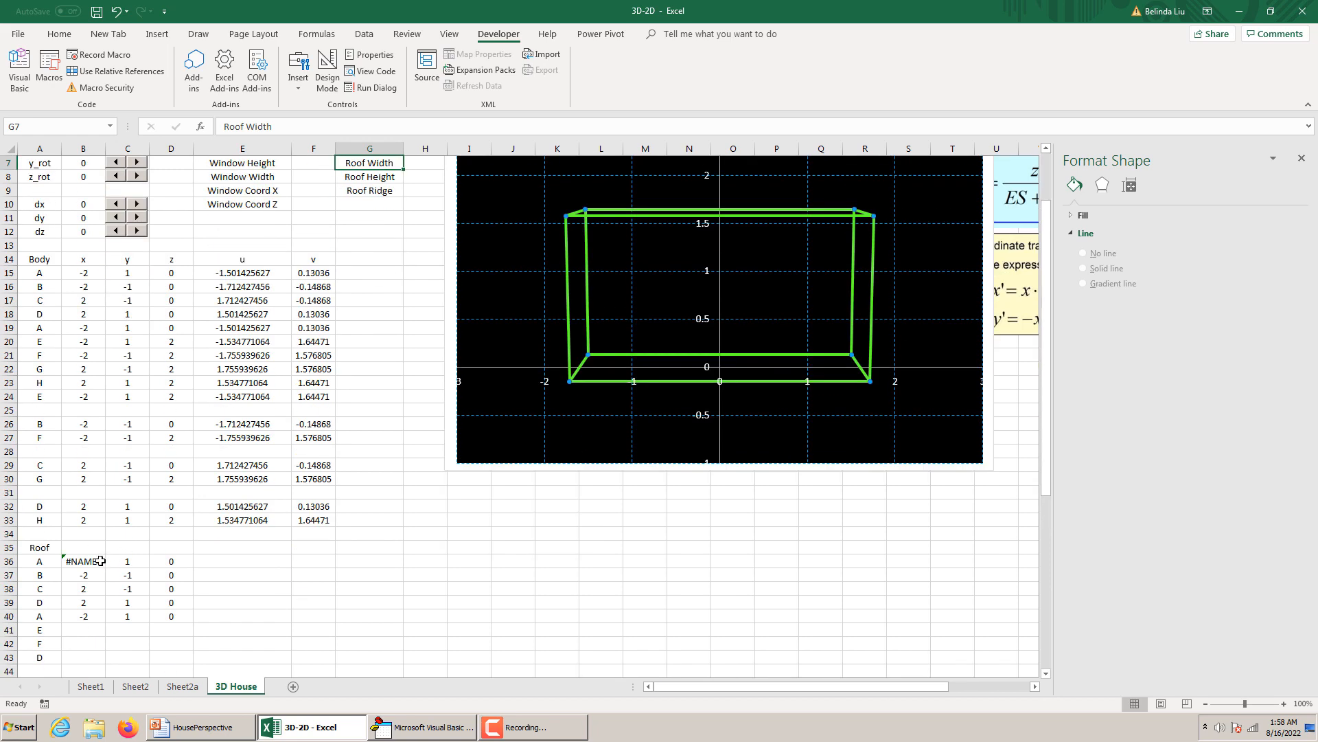
Change the x-coordinate formula of roof point A in B36 to =-RW/2.
left_click(100, 561)
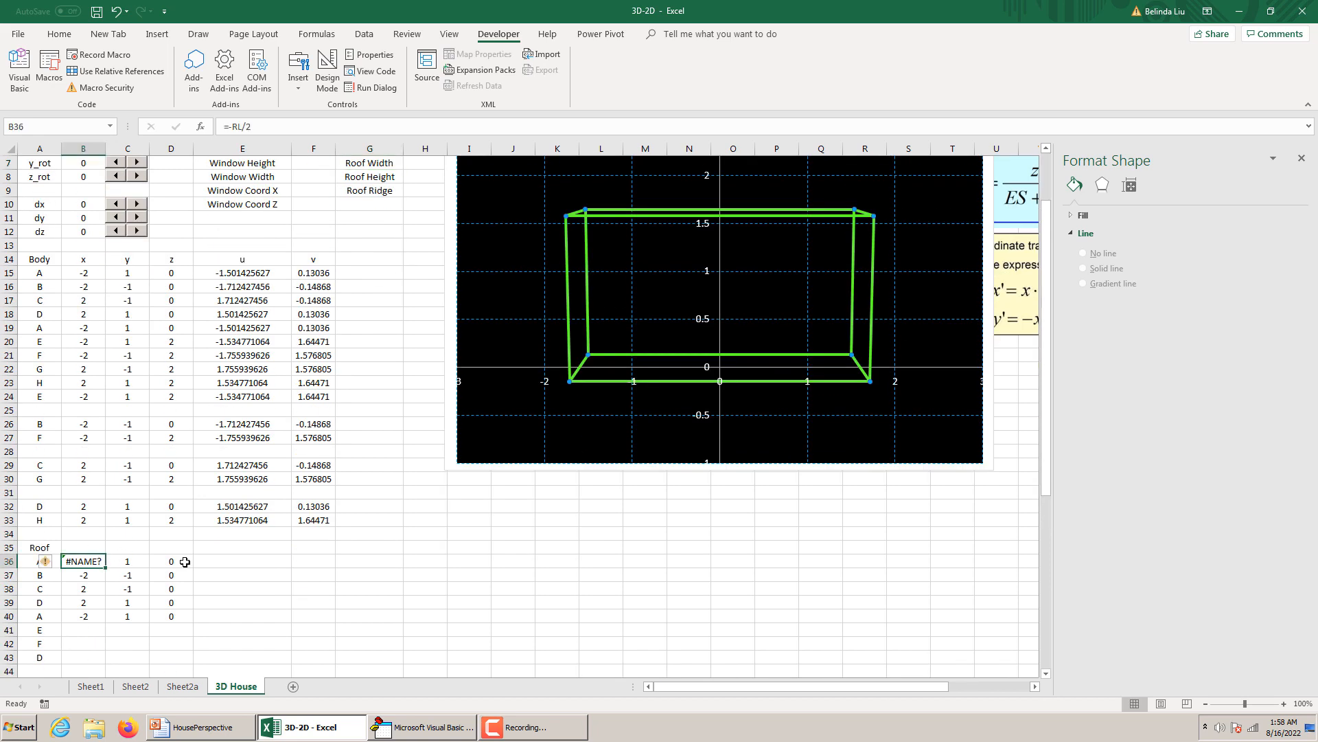
left_click(242, 128)
key("BackSpace")
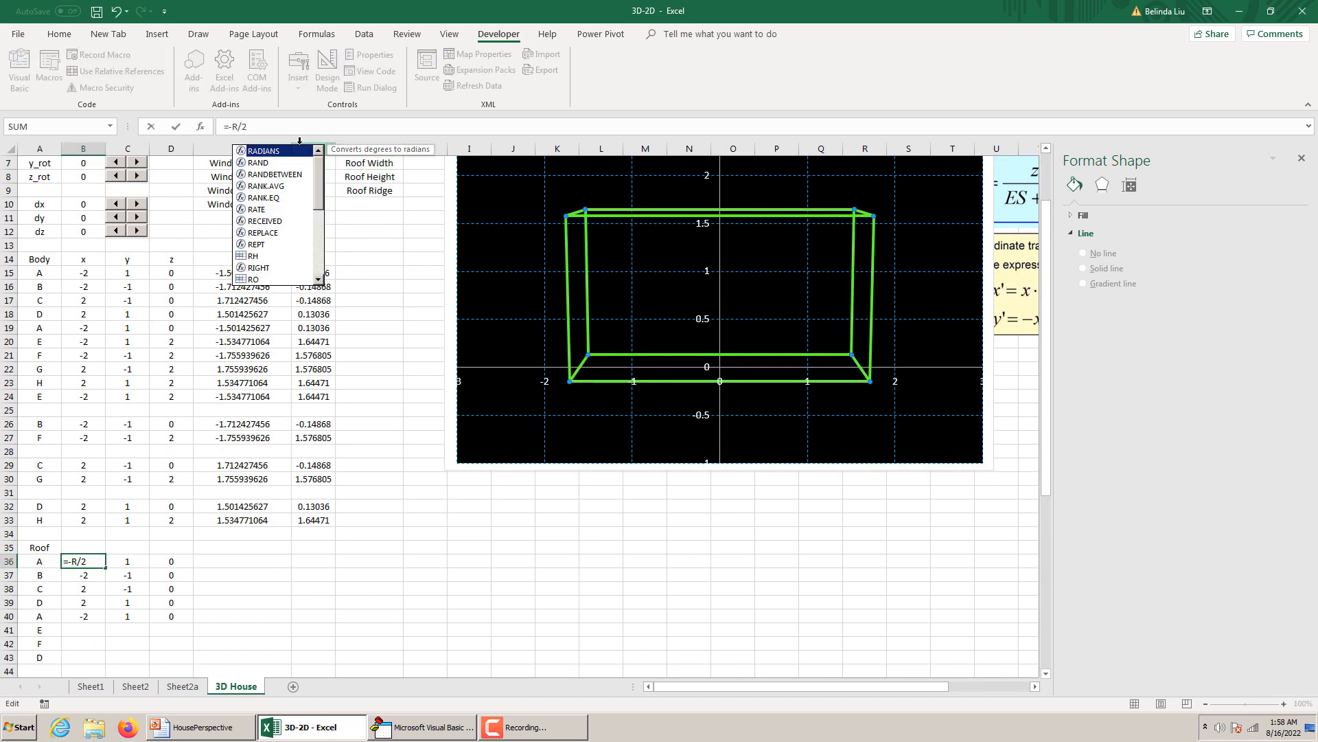
type("W")
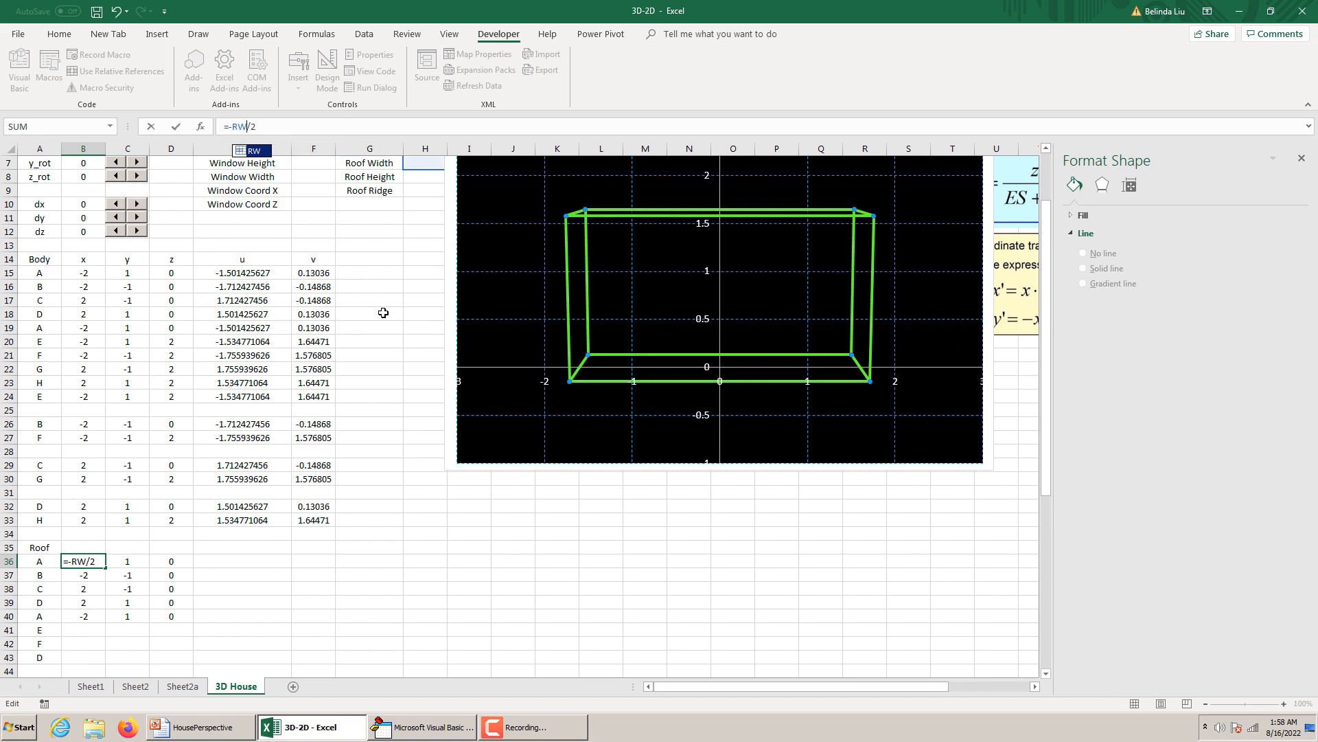
left_click(414, 246)
Move the Roof Width, Roof Height and Roof Ridge labels with their named value cells down one row, into G8:H10.
scroll(408, 244, "up", 2)
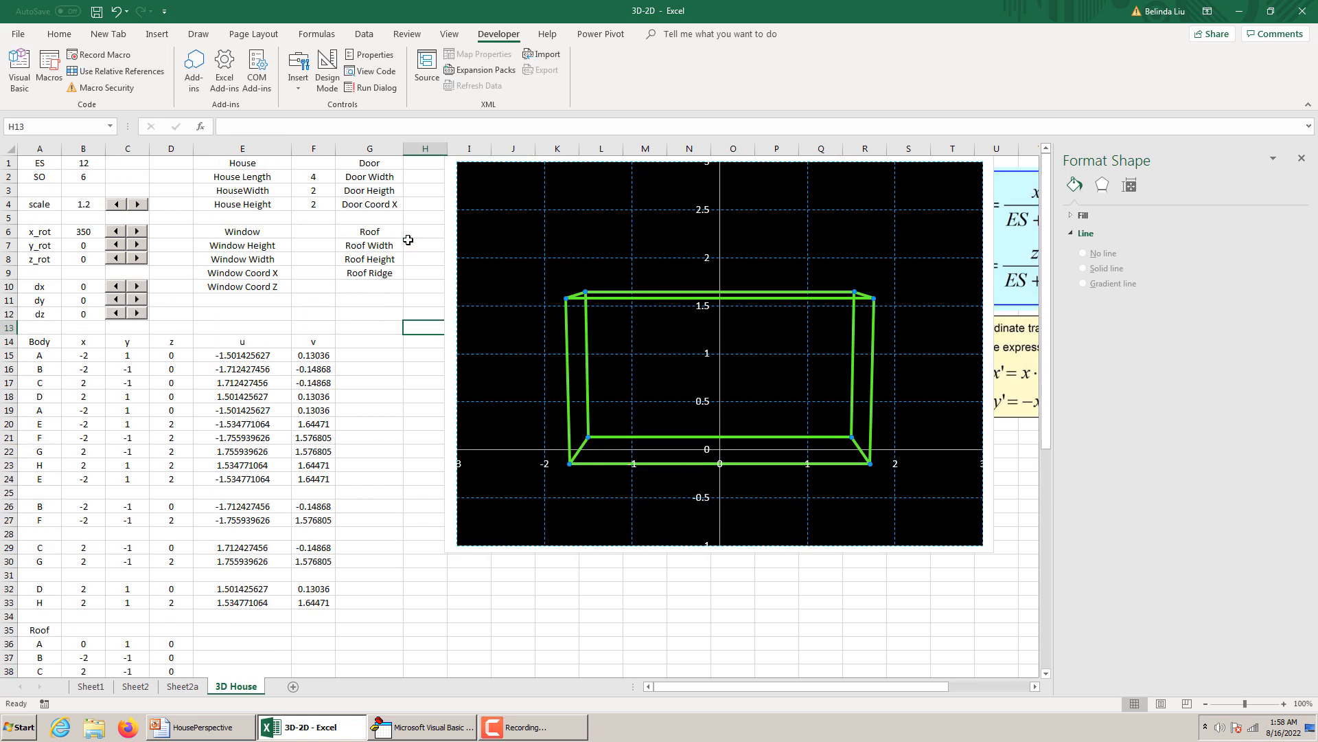
left_click_drag(390, 244, 424, 288)
left_click(425, 264)
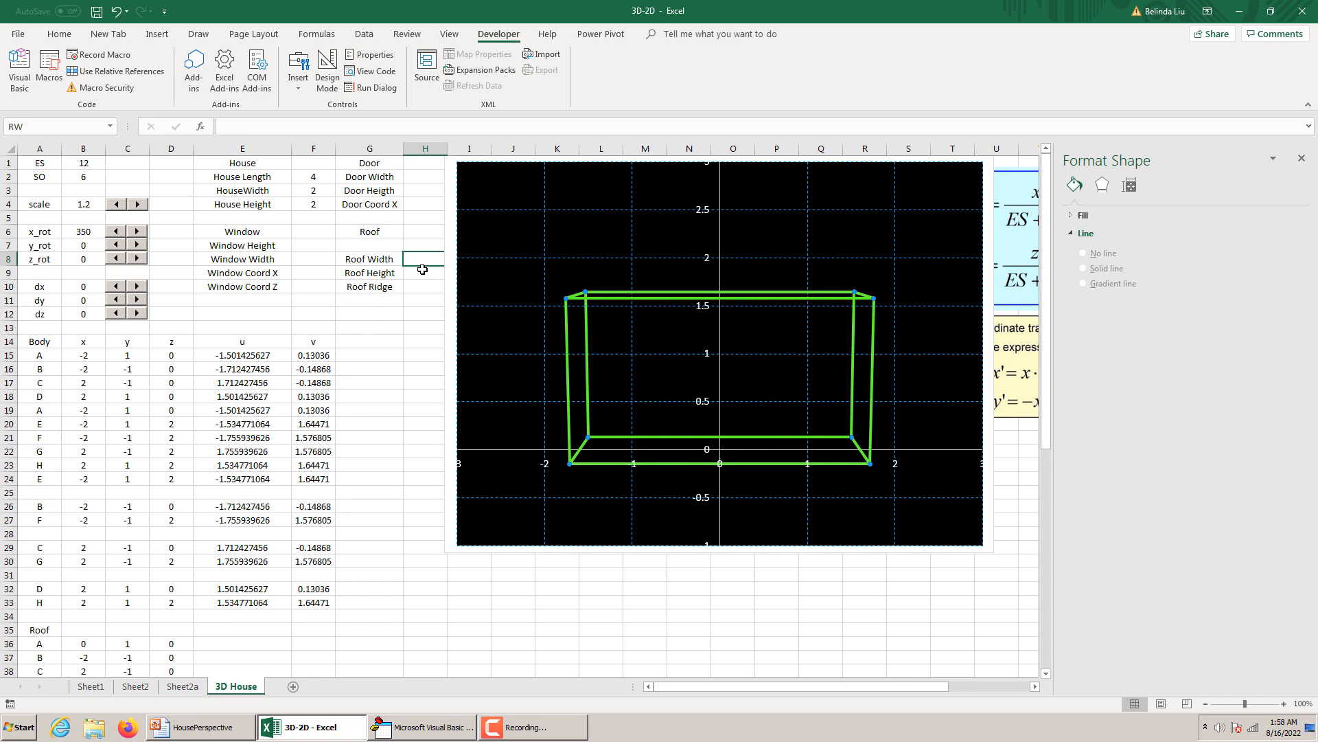
left_click(423, 274)
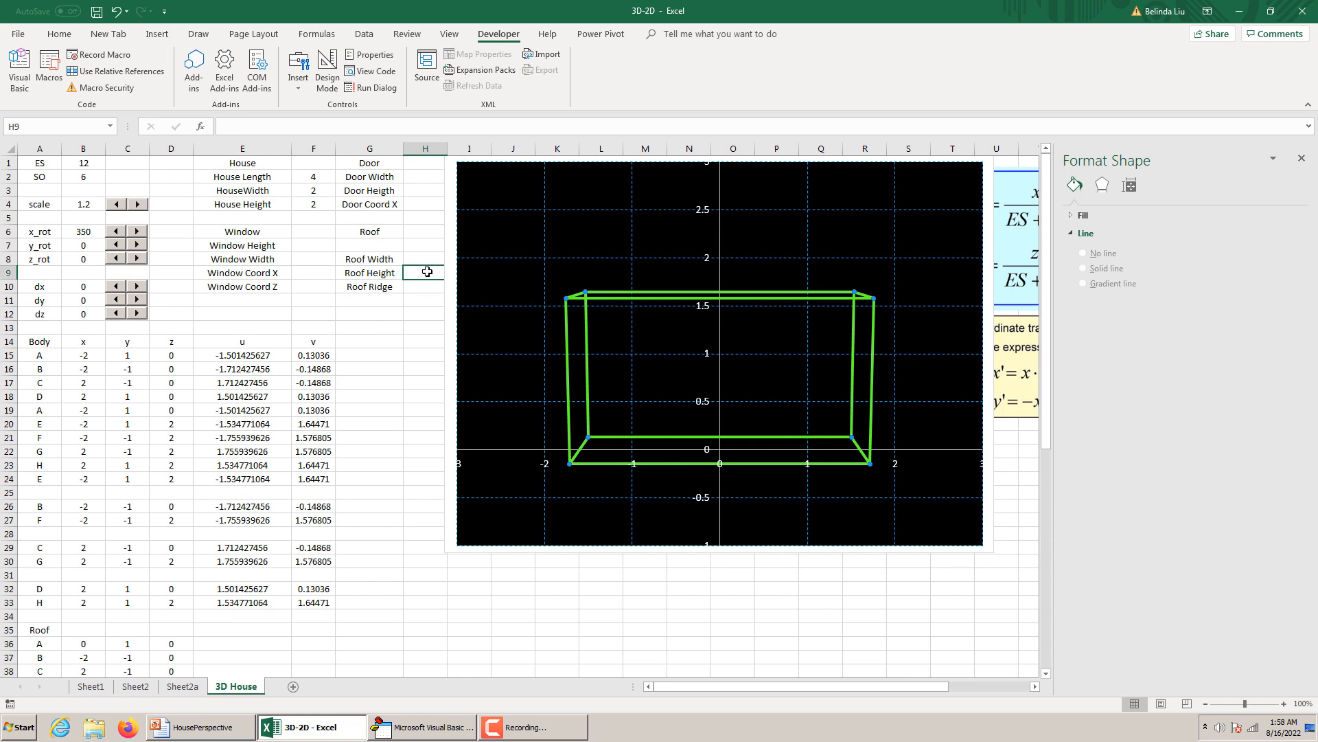
left_click(421, 259)
Enter the label Roof Length in the empty cell G7.
left_click(392, 248)
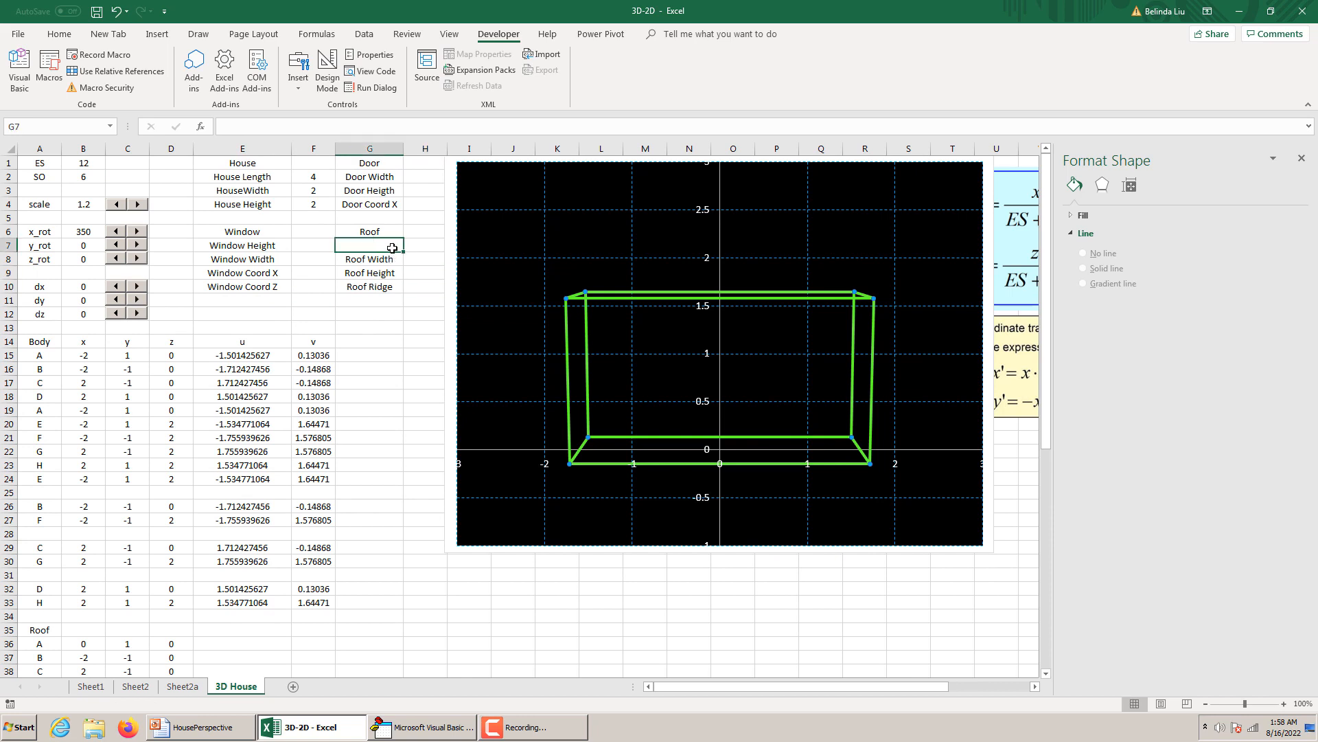
type("R")
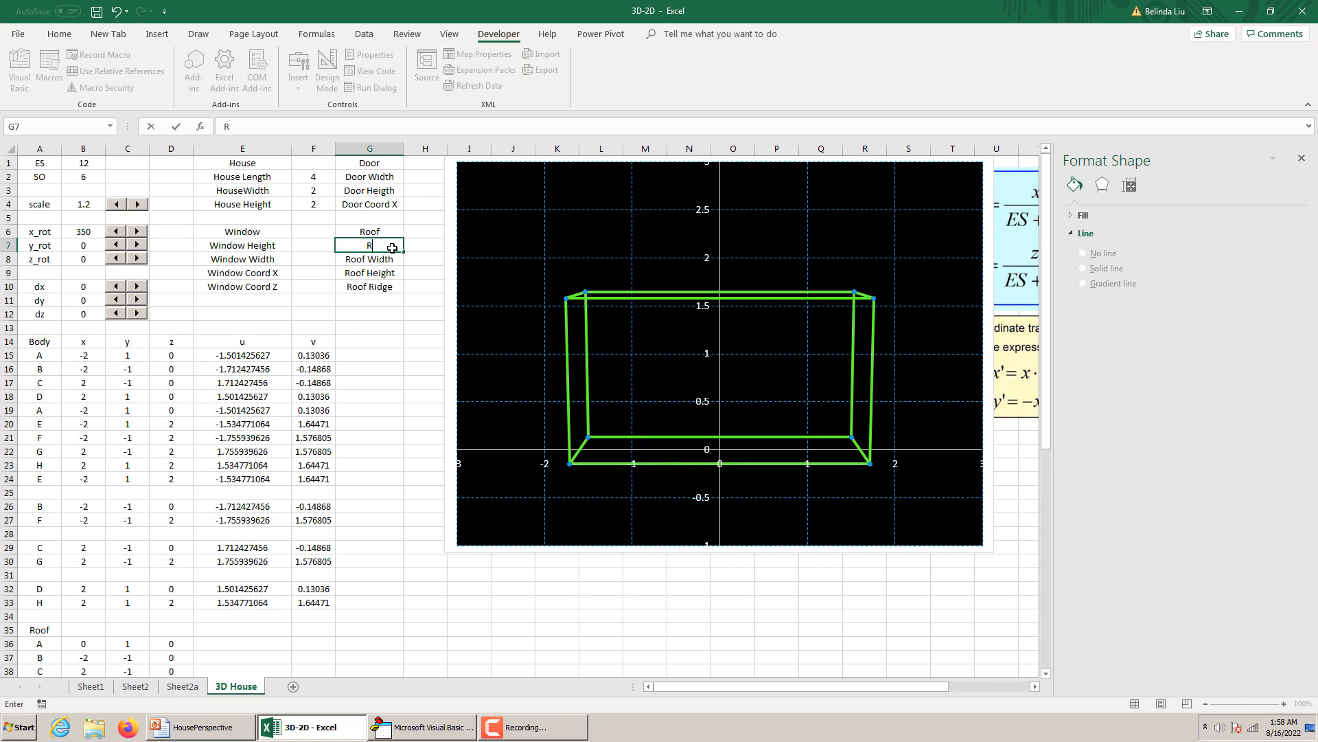
type("oof Length")
left_click(410, 261)
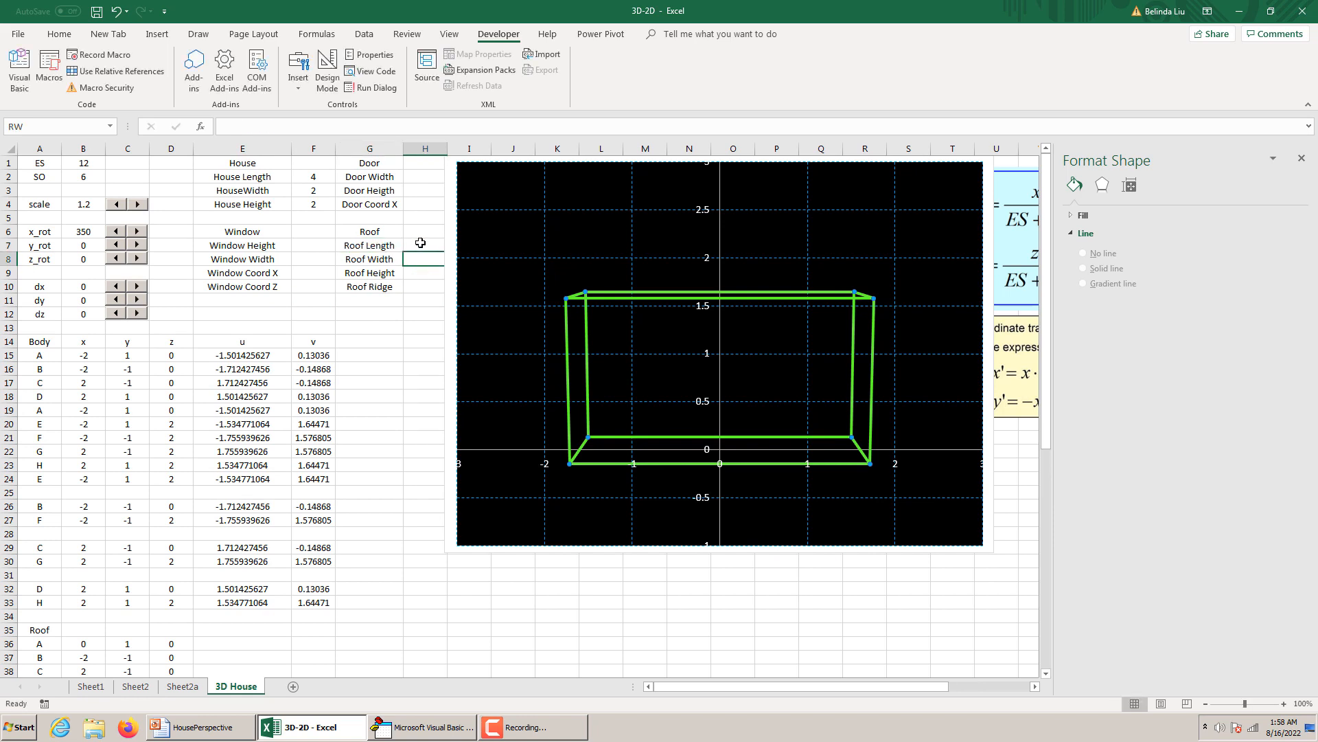
Name the Roof Length value cell H7 as RL.
left_click(420, 243)
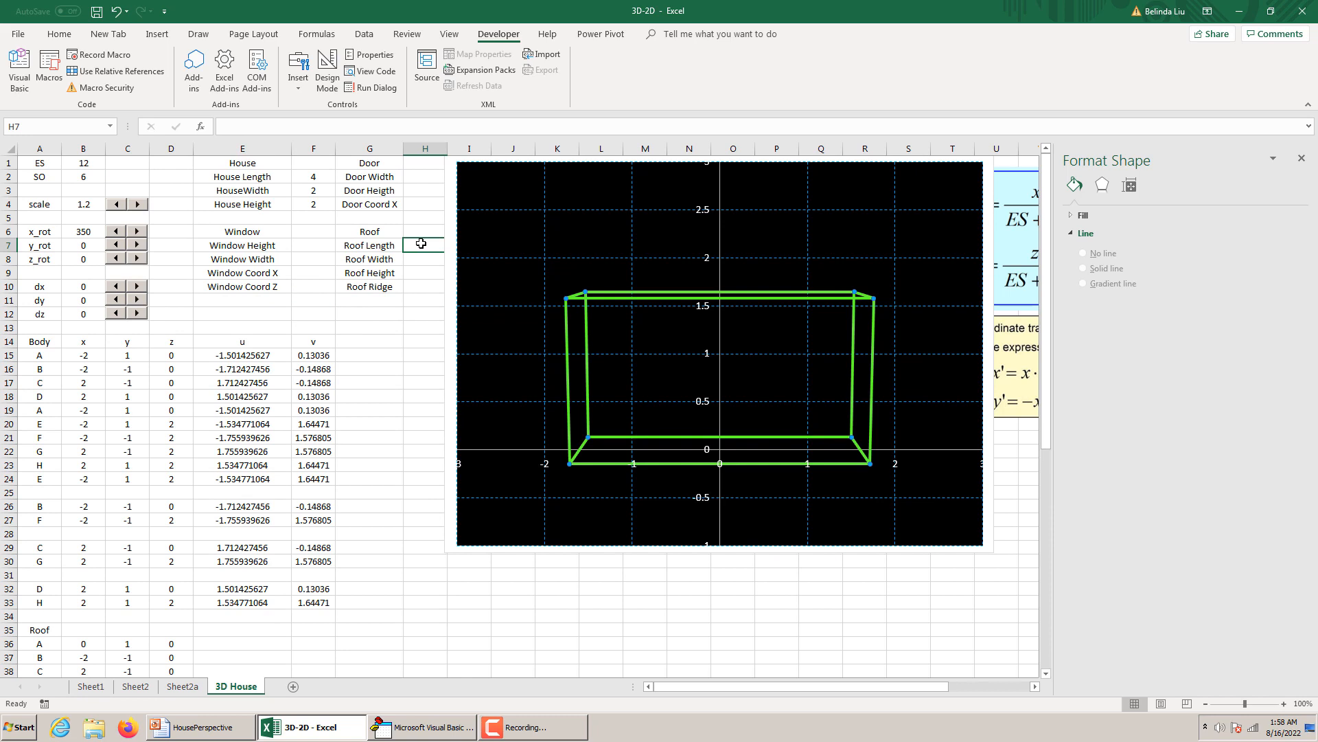
left_click(33, 128)
type("RL")
key("Return")
Check the formula of roof point A in B36 and enter 5 for Roof Length and 3 for Roof Width in H7:H8.
scroll(226, 590, "down", 3)
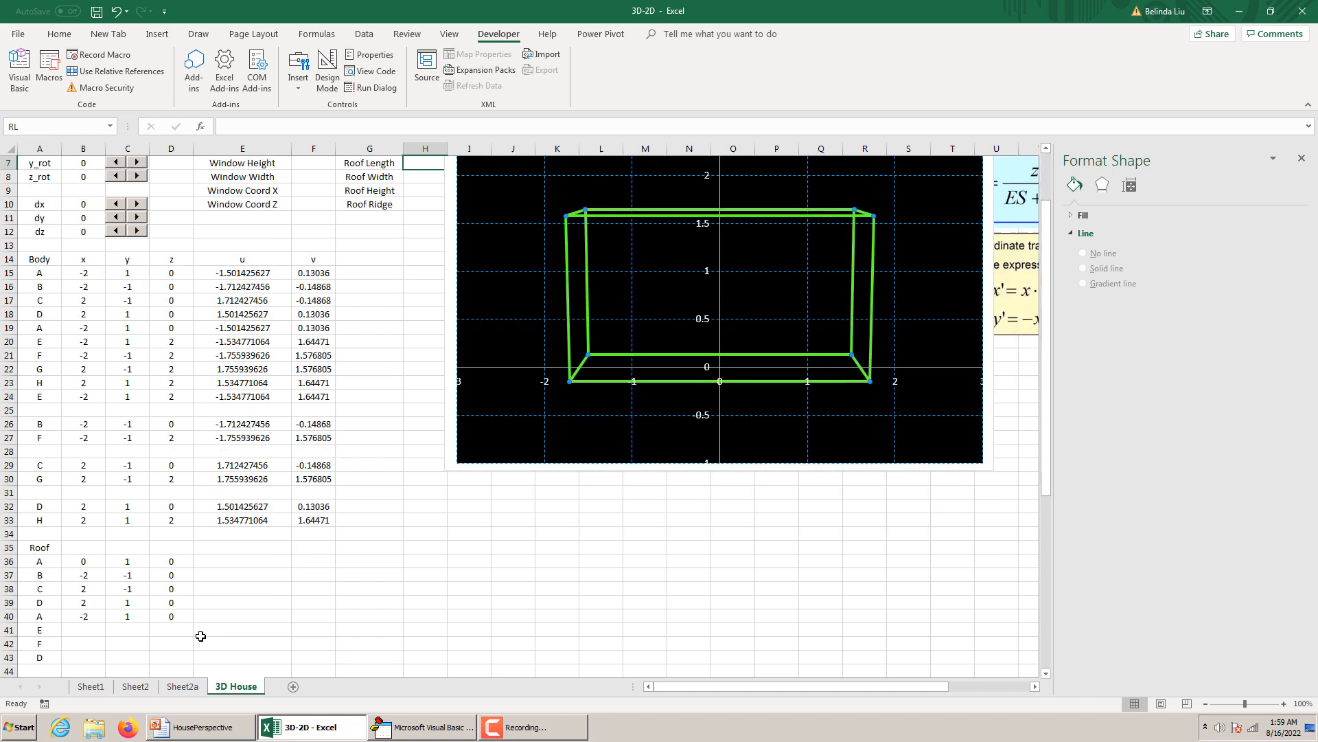
left_click(97, 519)
scroll(96, 519, "up", 3)
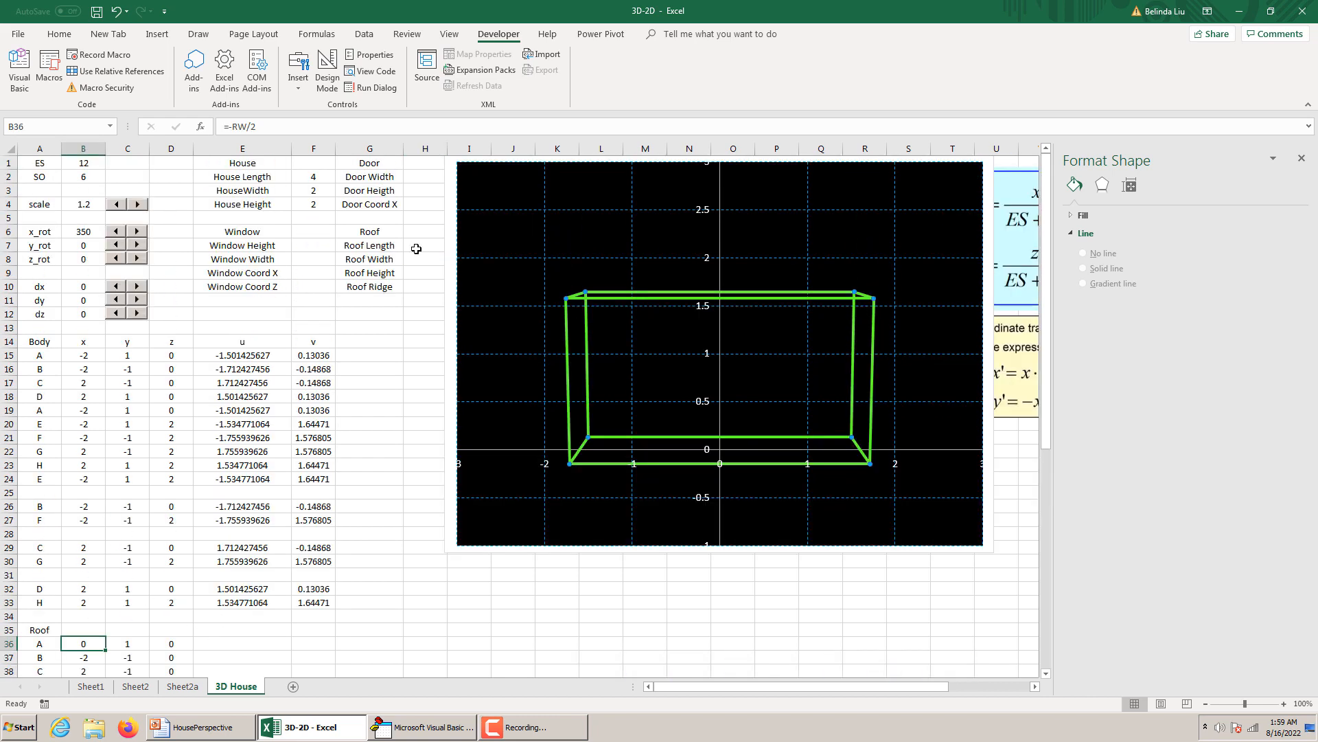
left_click(417, 249)
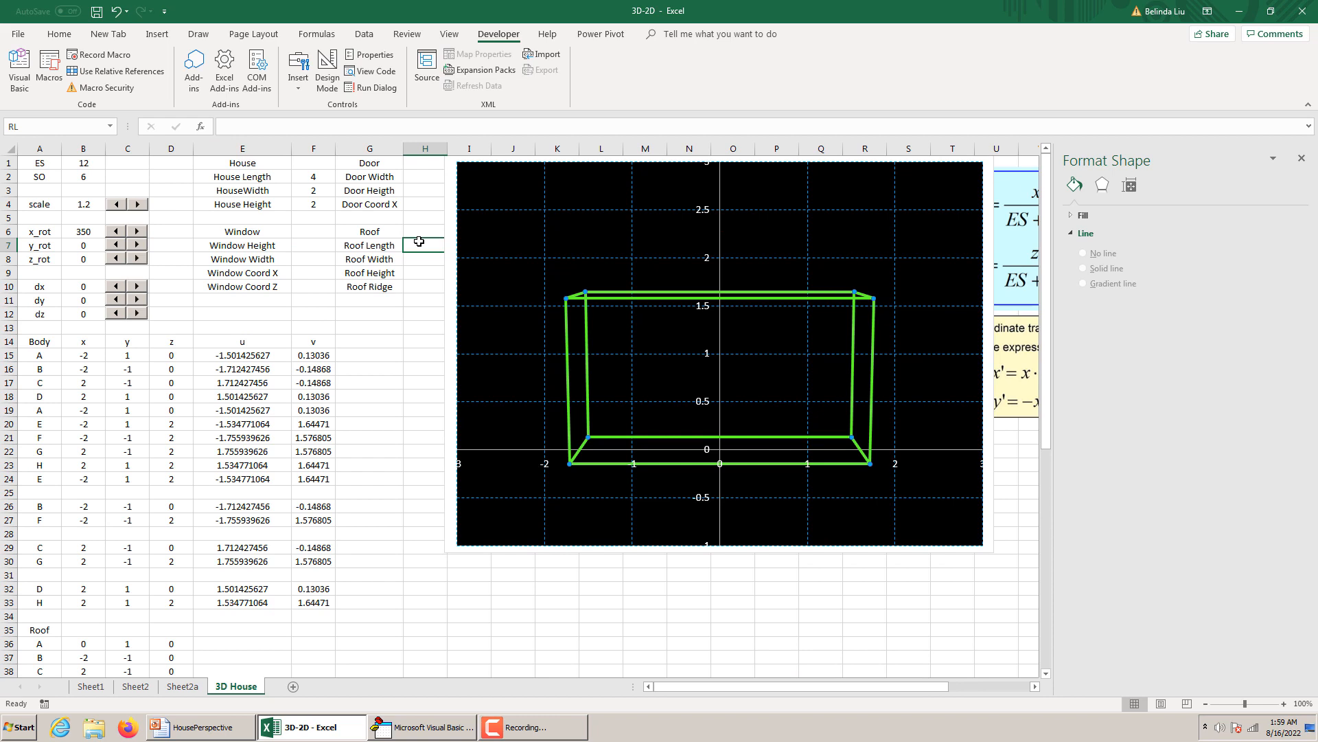
type("5")
key("Return")
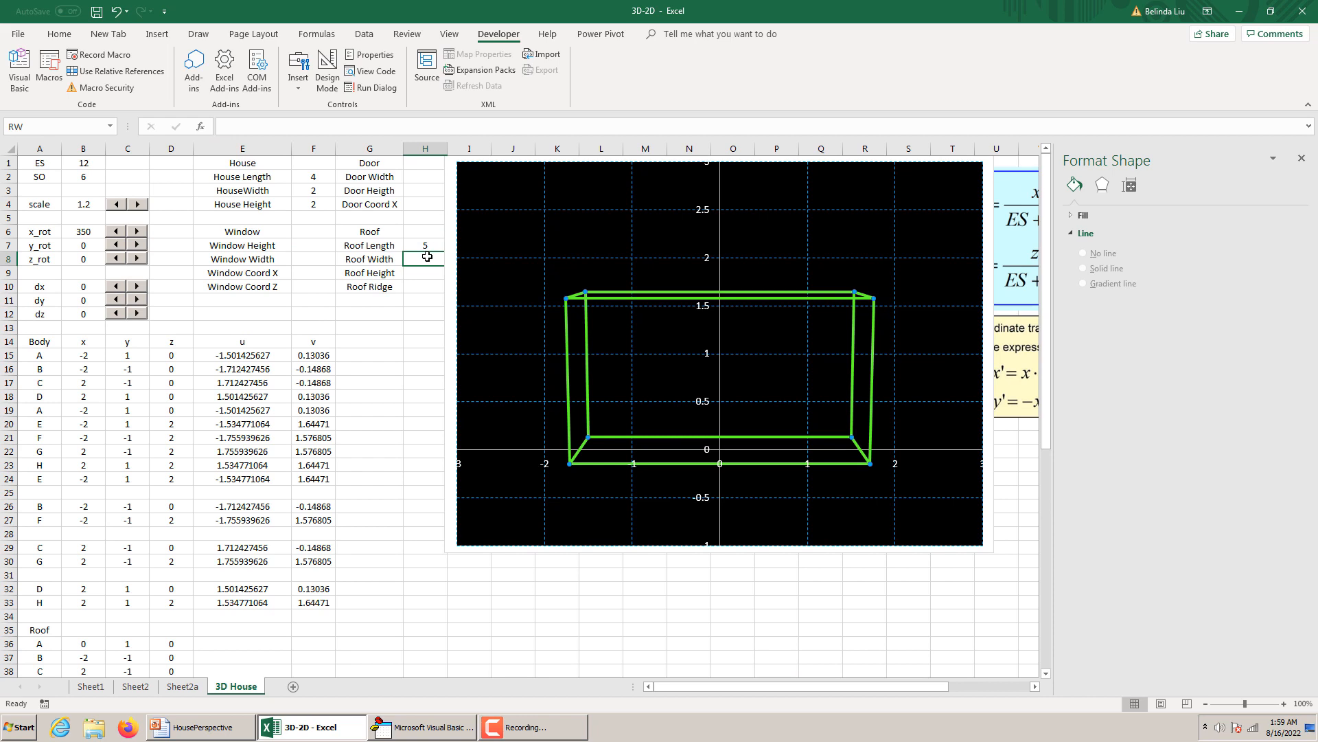
type("3")
key("Return")
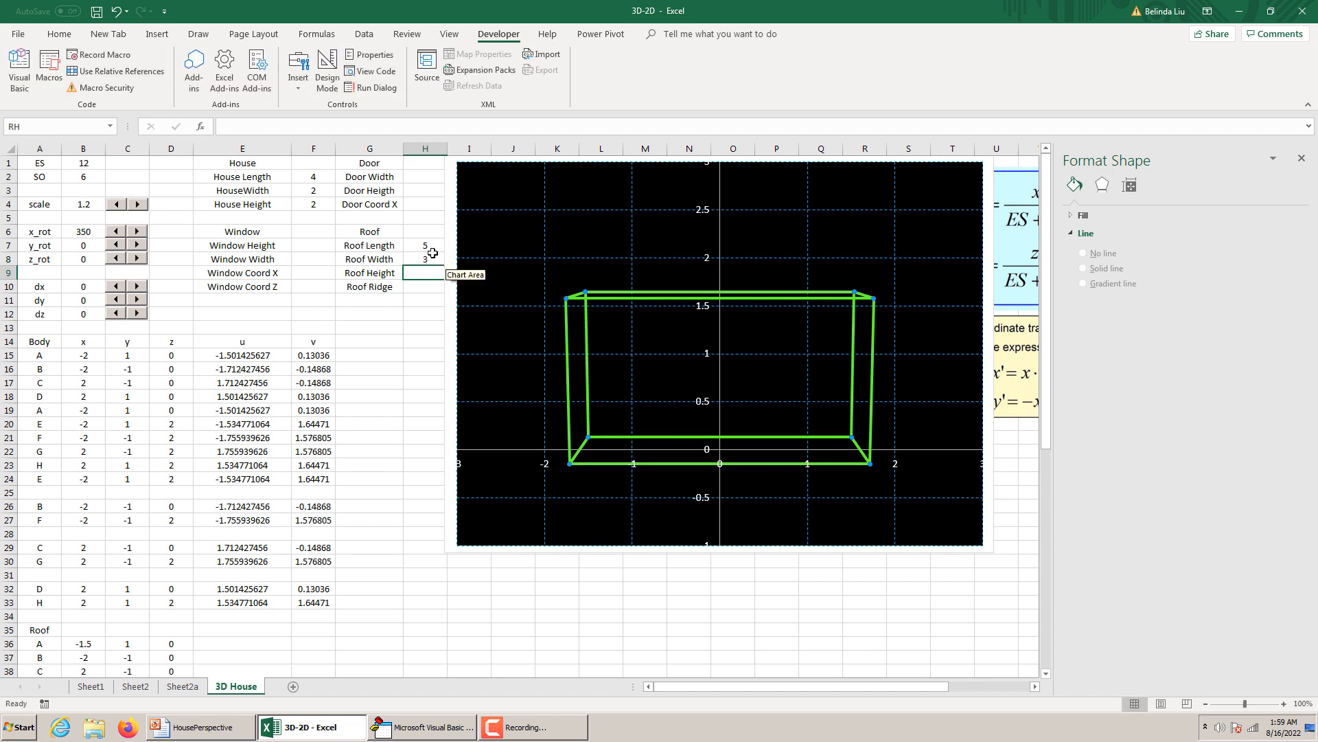
Replace the Roof Length value in H7 with the formula =1.2*HL.
left_click(435, 245)
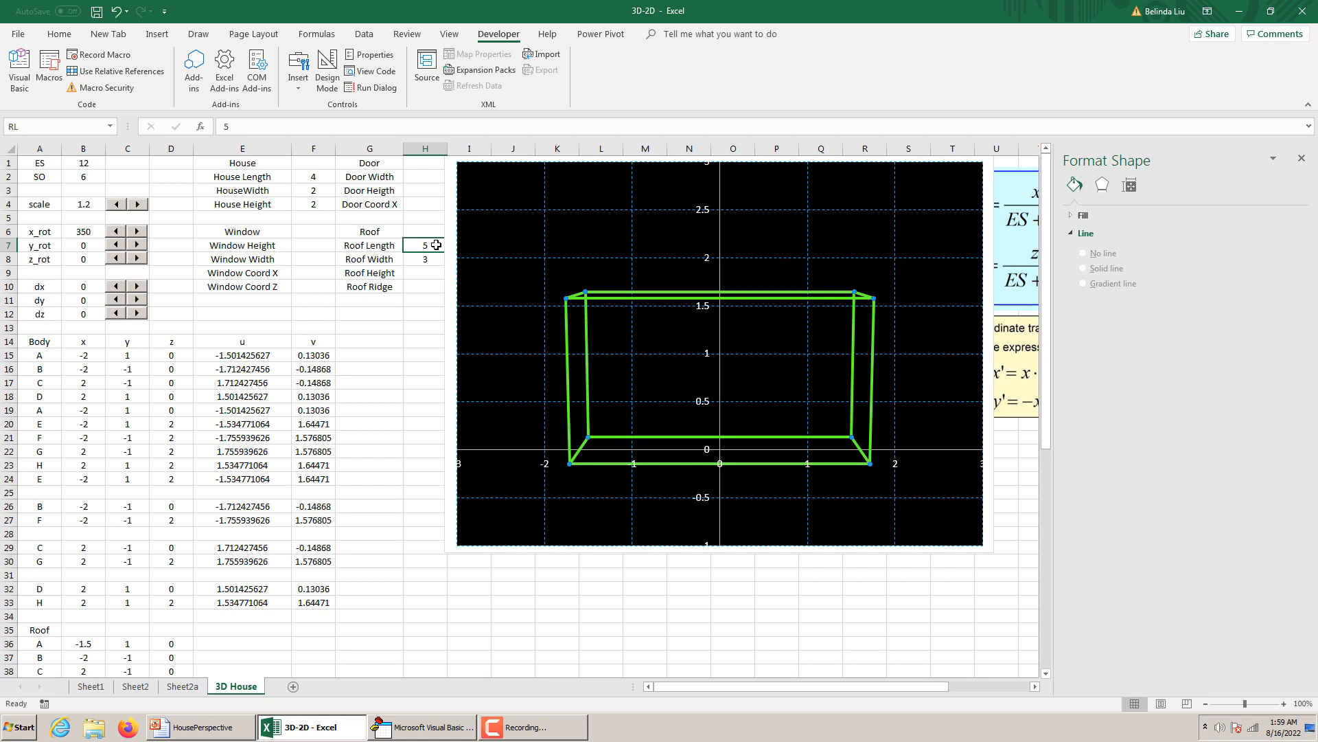
type("=")
left_click(336, 176)
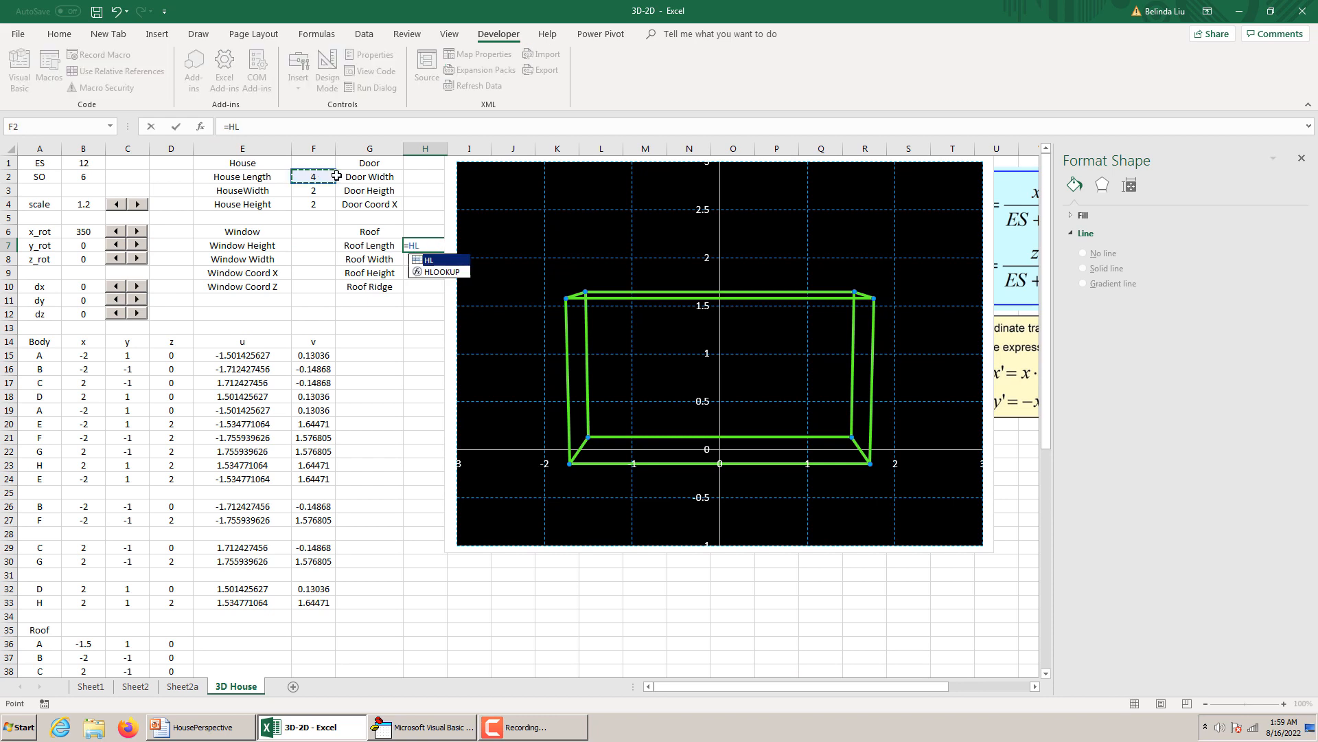
type("+")
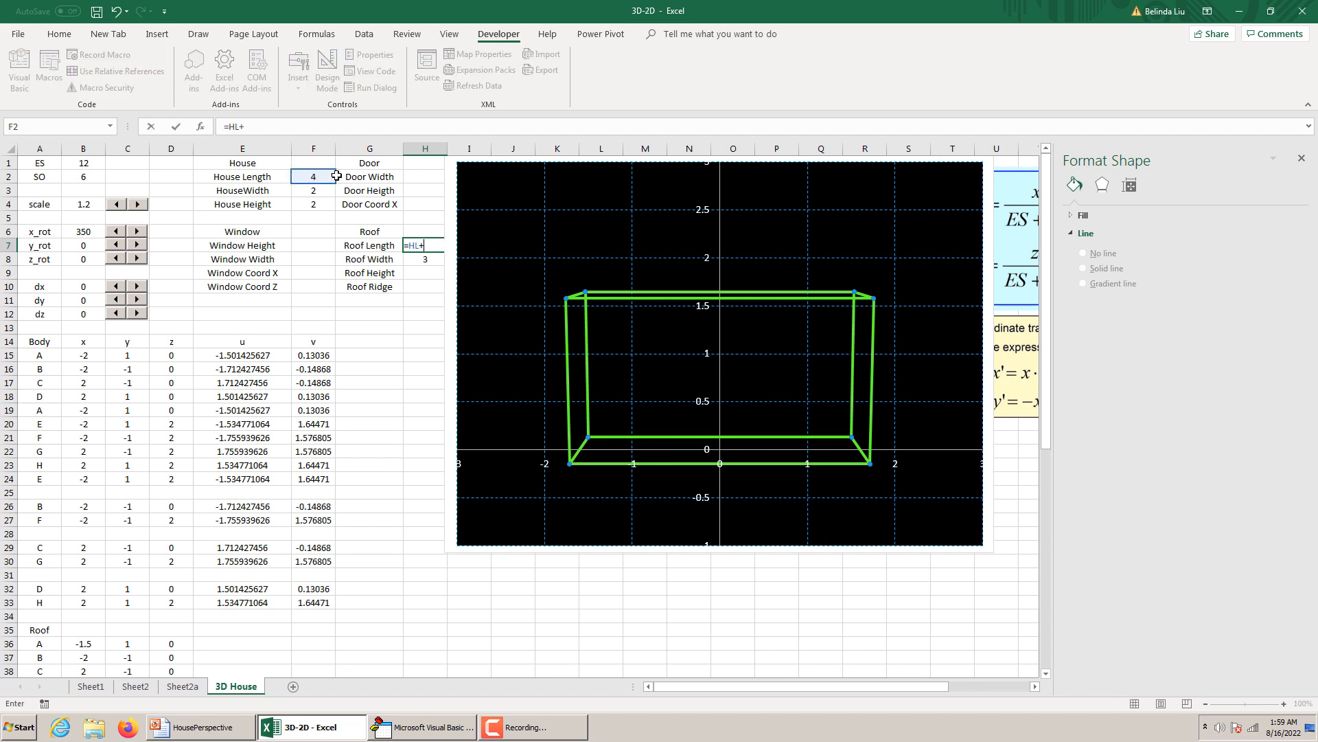
key("BackSpace")
key("BackSpace")
key("BackSpace")
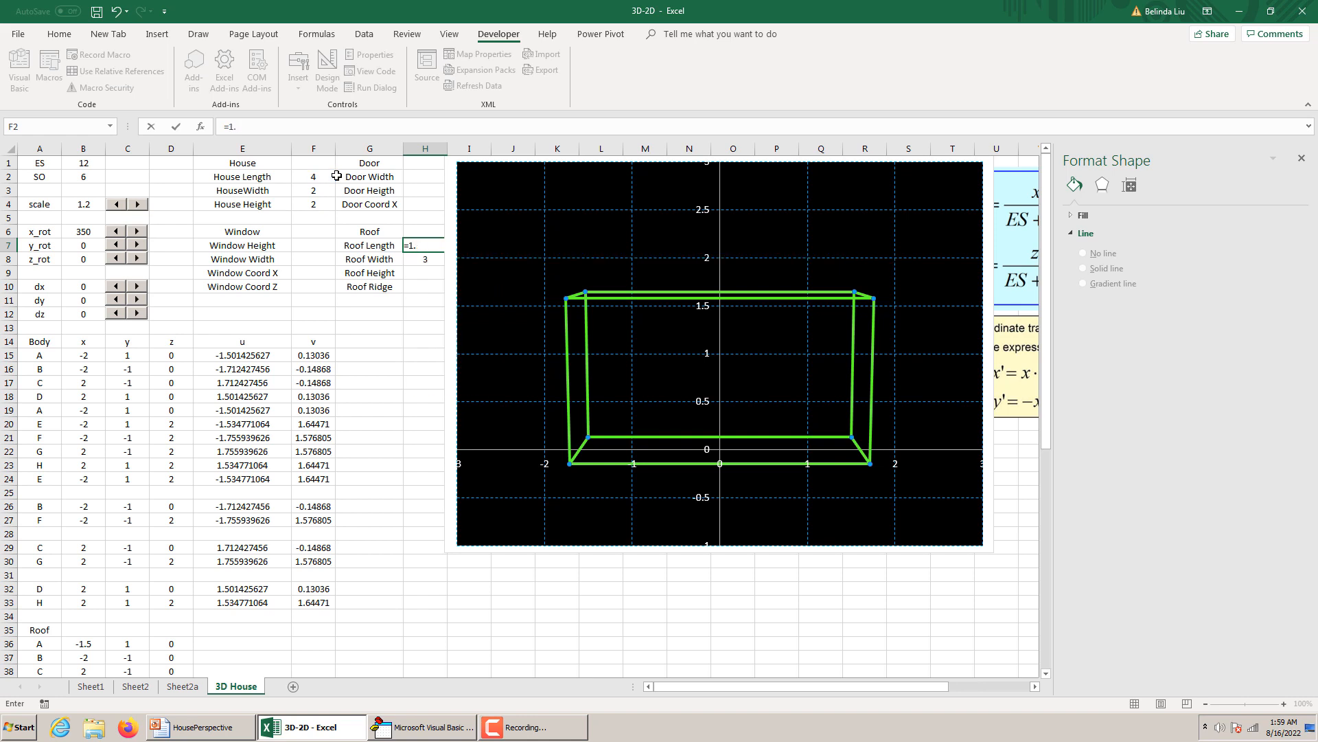
type("1.2*H")
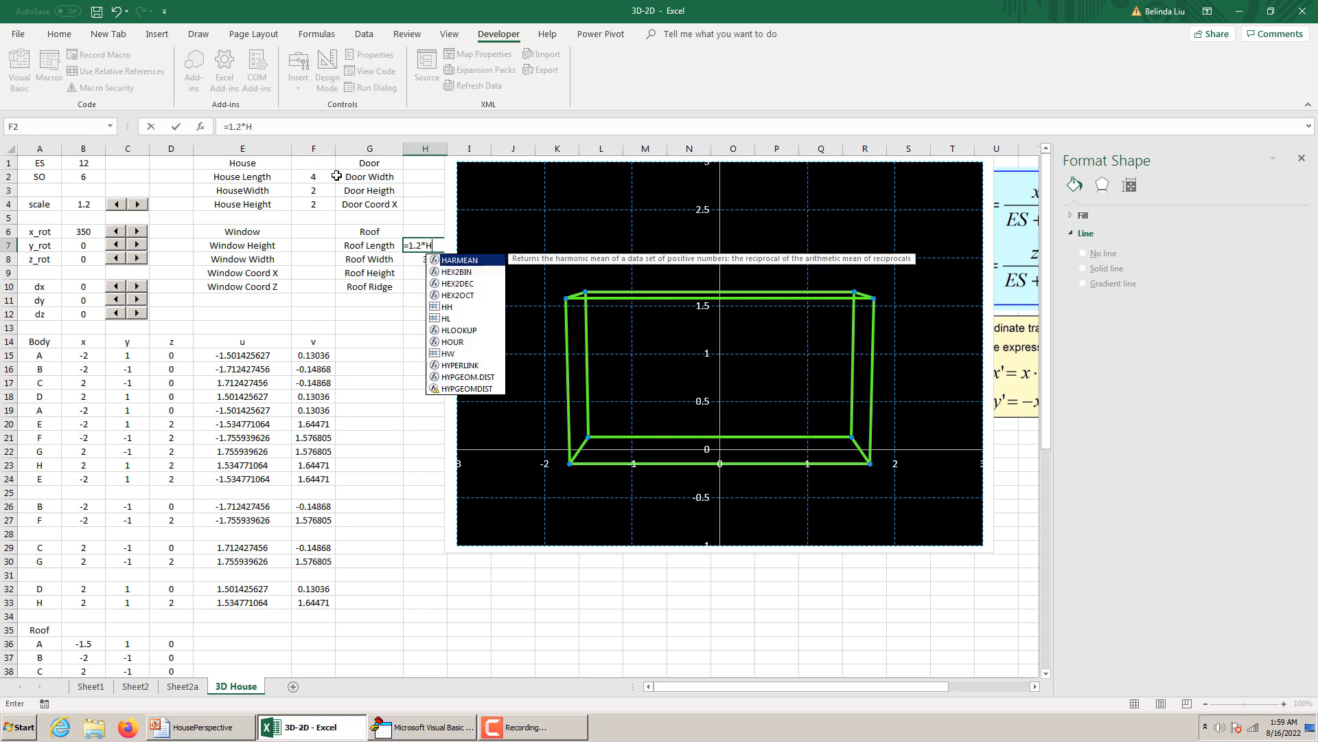
type("L")
key("Return")
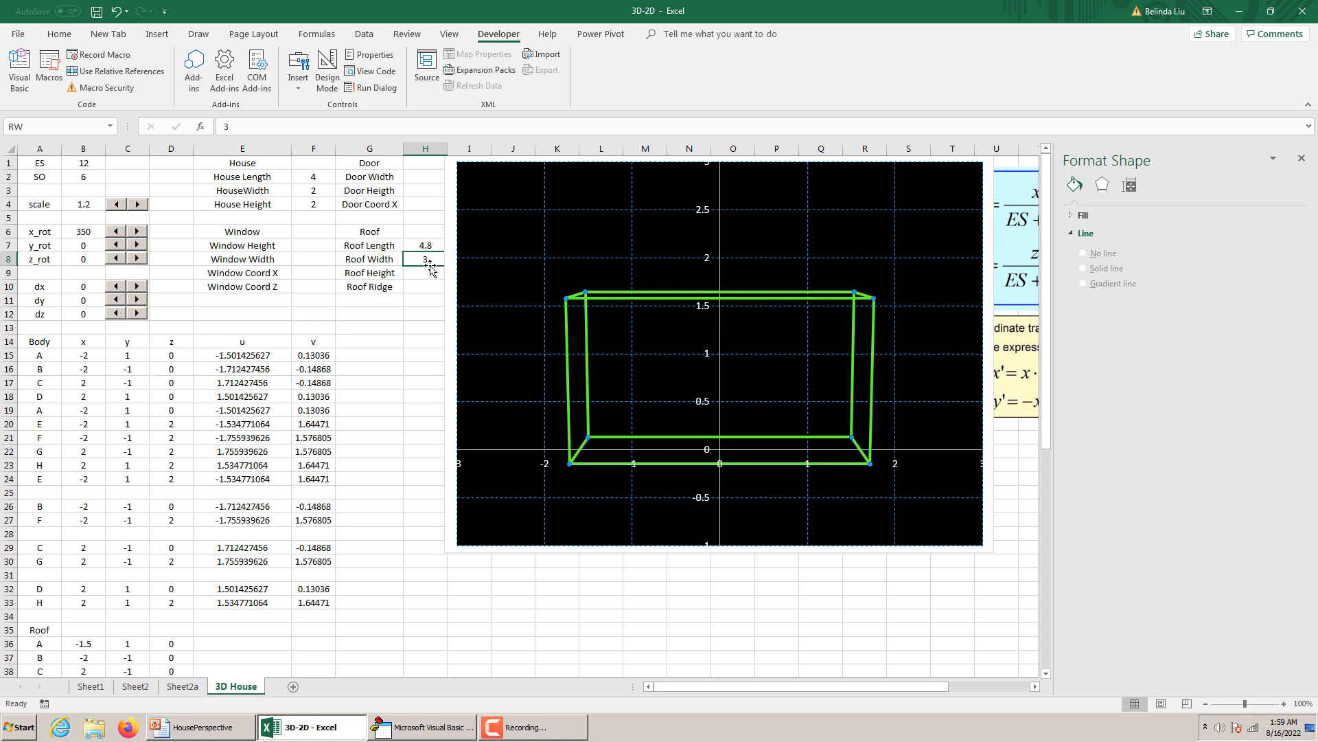
Change the Roof Length formula in H7 to =HL+1.
left_click(433, 246)
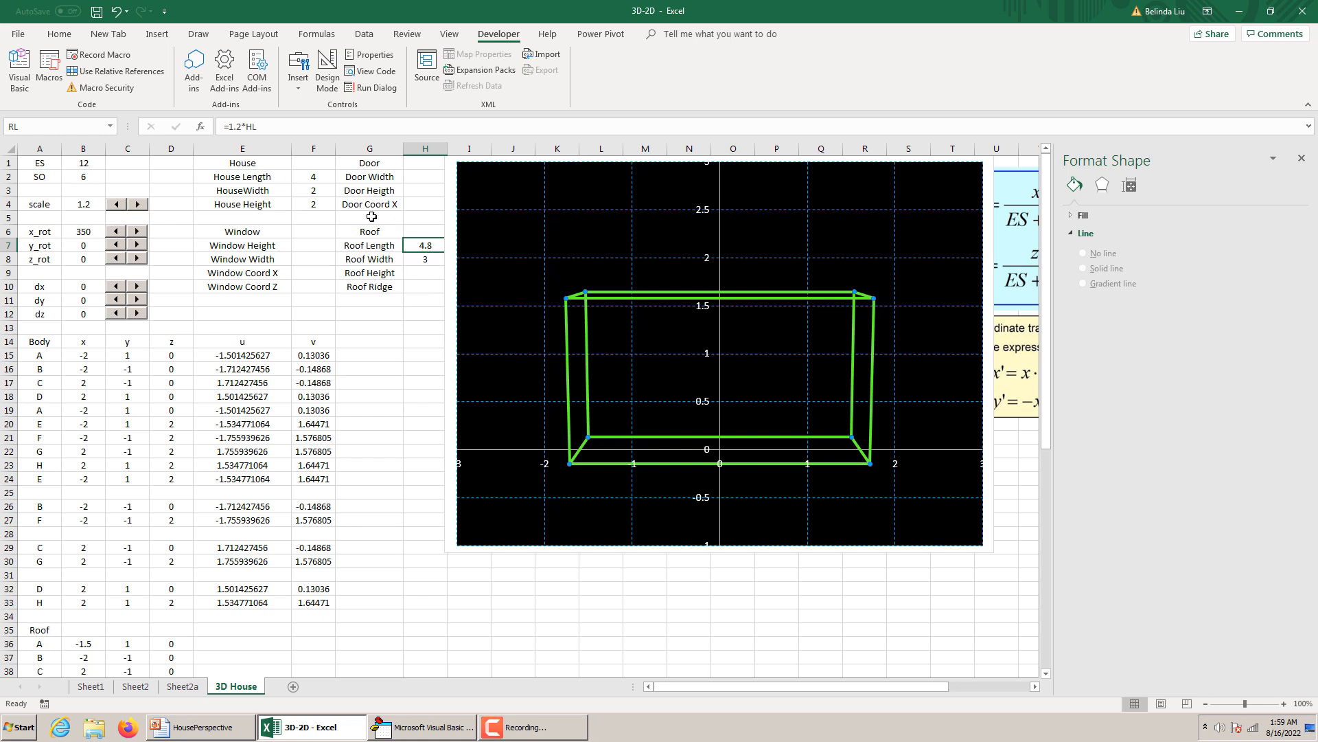
left_click(245, 128)
key("BackSpace")
key("BackSpace")
key("BackSpace")
key("BackSpace")
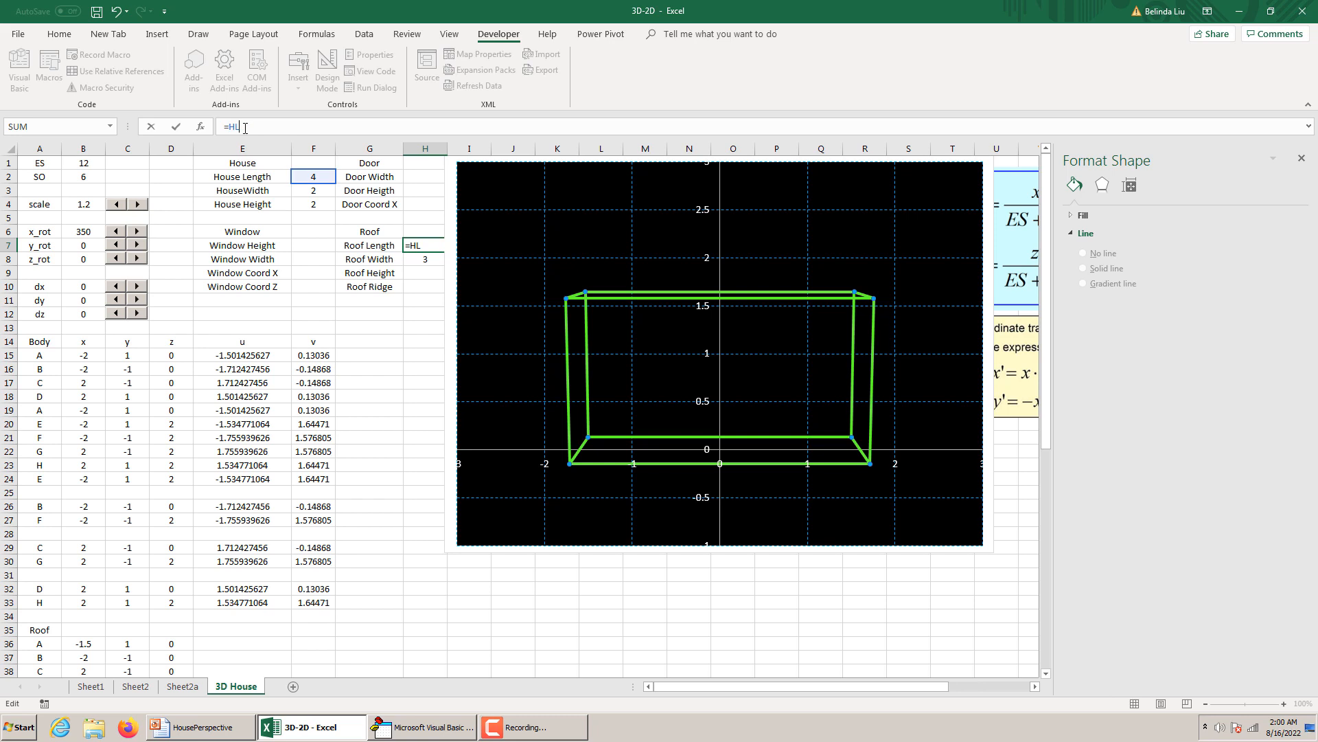
type("+1")
key("Return")
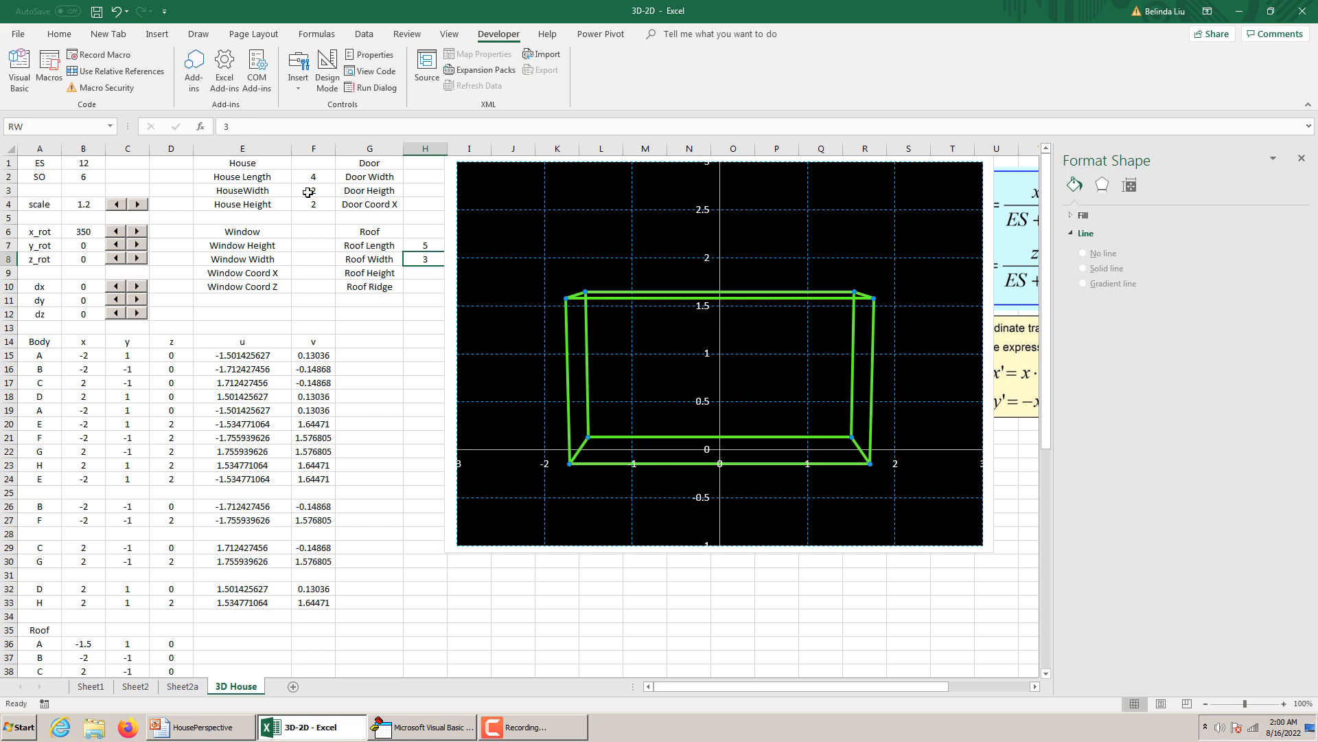
Replace the Roof Width value in H8 with the formula =HW+1.
double_click(219, 127)
type("=")
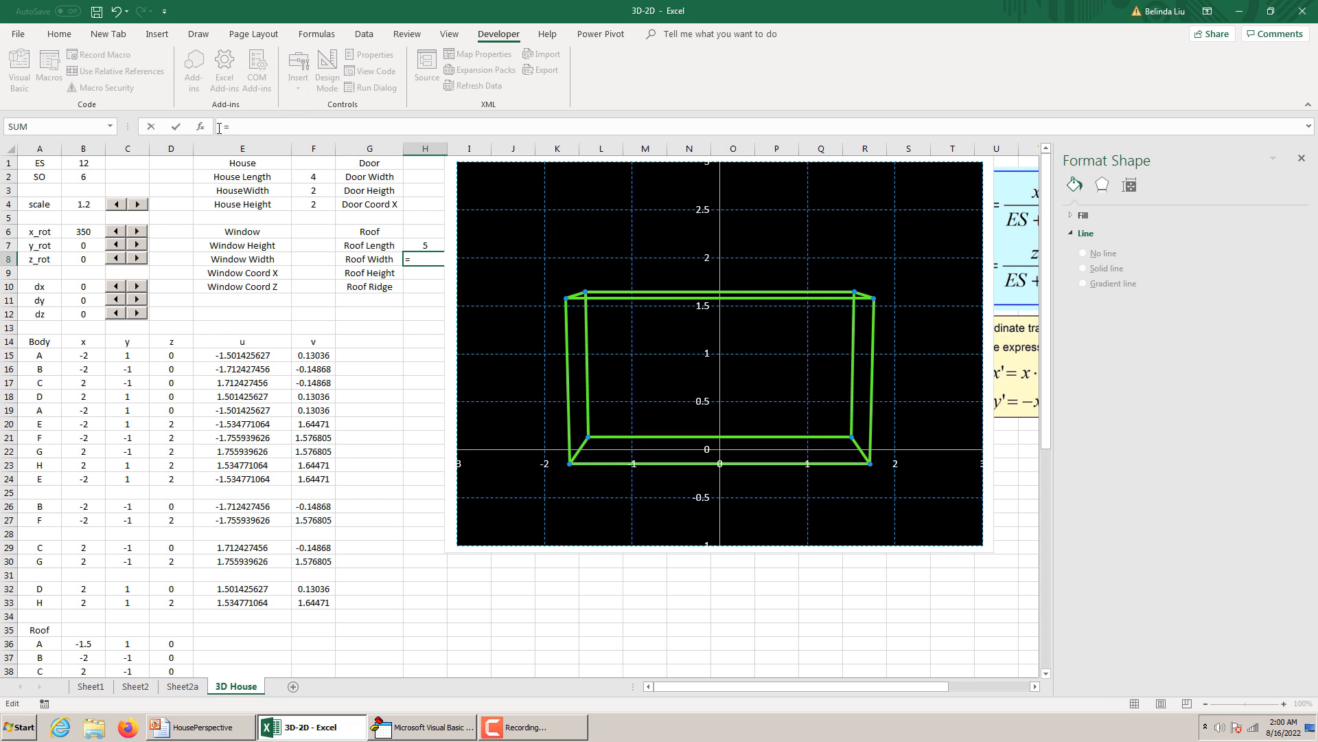
type("HW+")
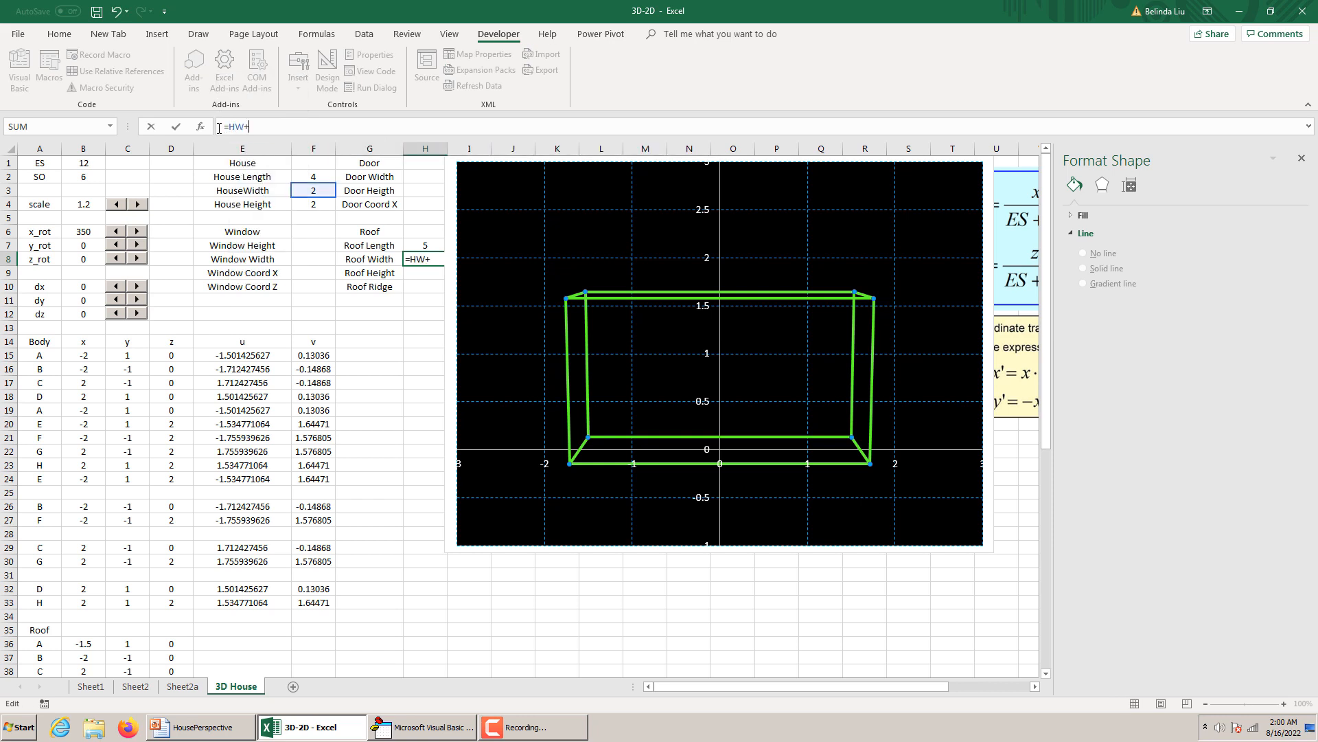
type("1")
key("Return")
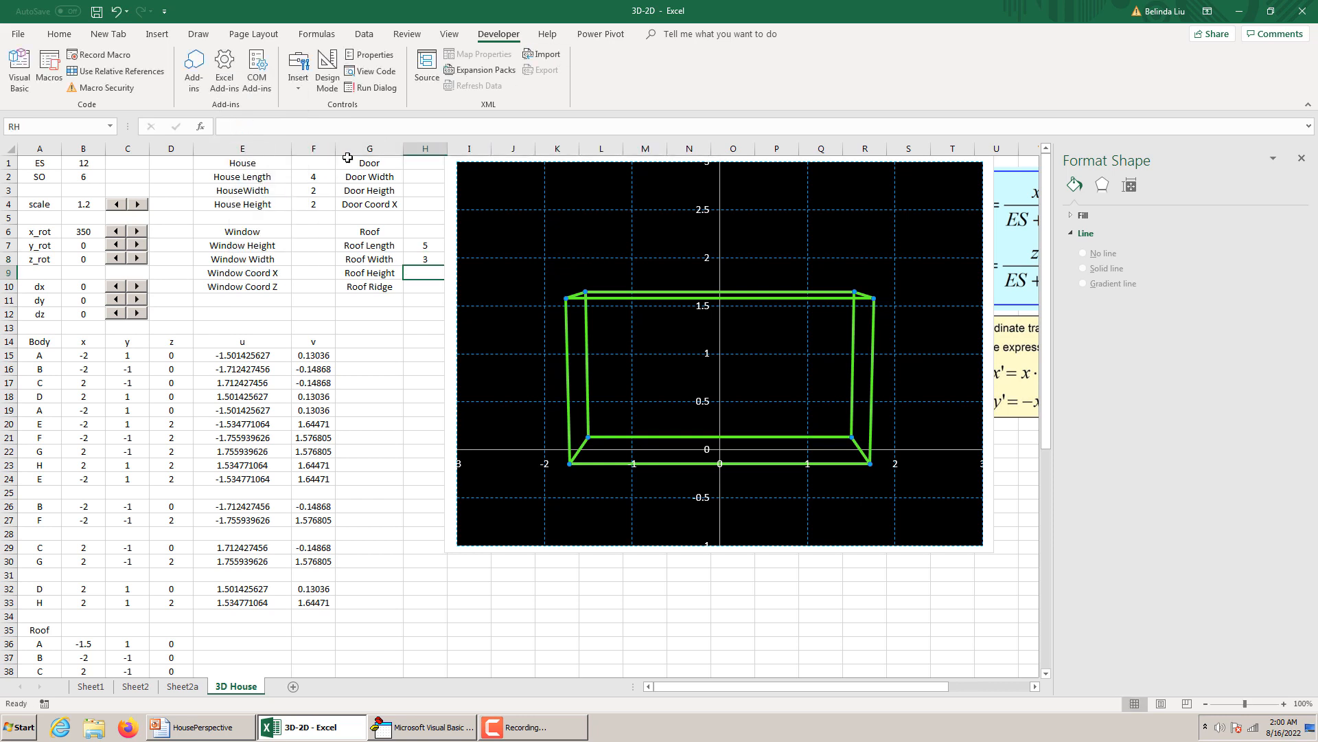
Set the house width in F3 to 3 and check the dependent Roof Width in H8.
left_click(324, 191)
type("3")
key("Return")
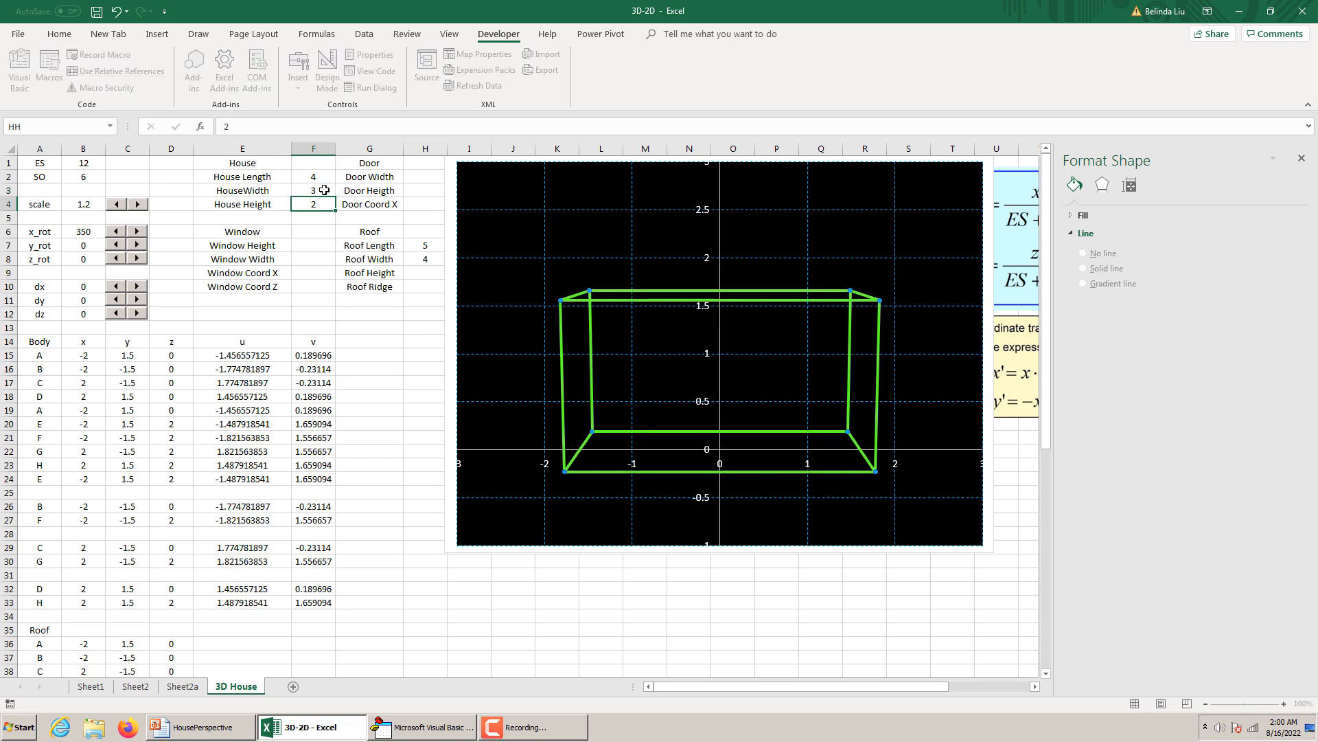
left_click(429, 259)
Enter 2 for Roof Height in H9 and 2 for Roof Ridge in H10.
left_click(423, 274)
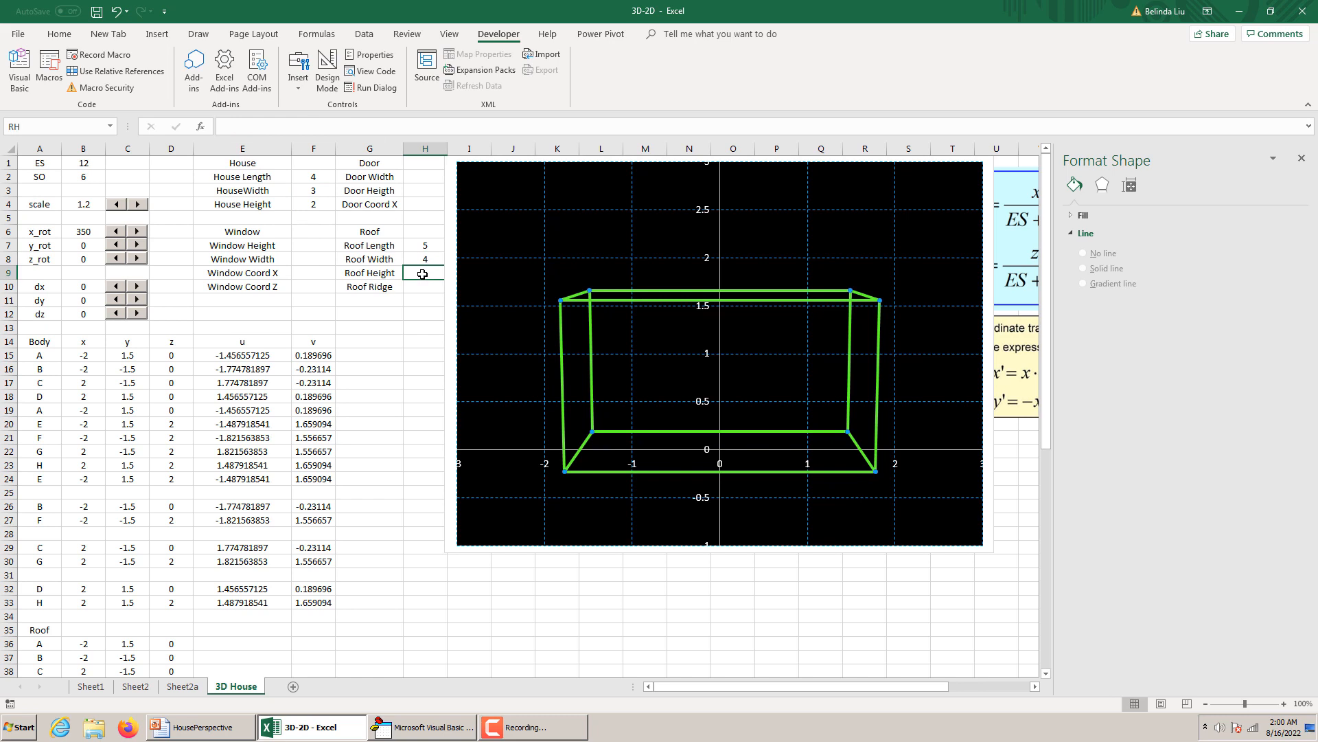
type("2")
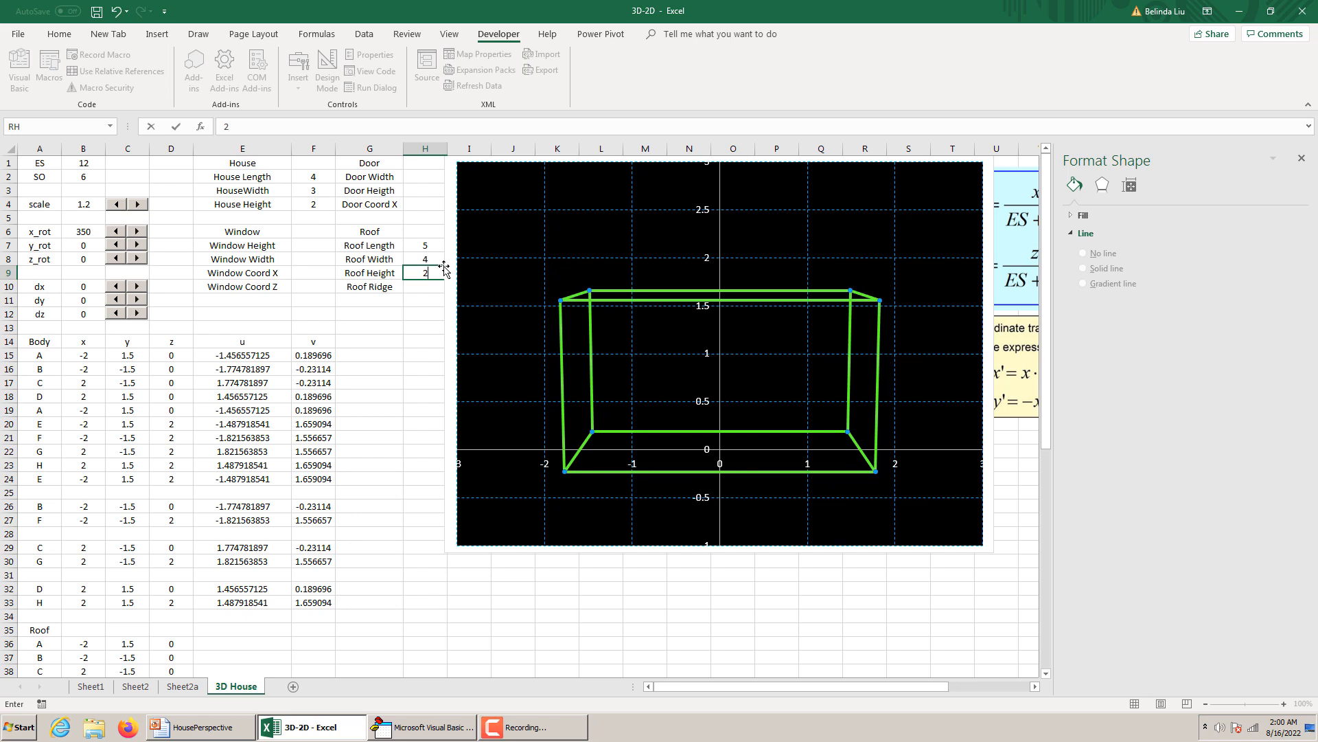
key("Return")
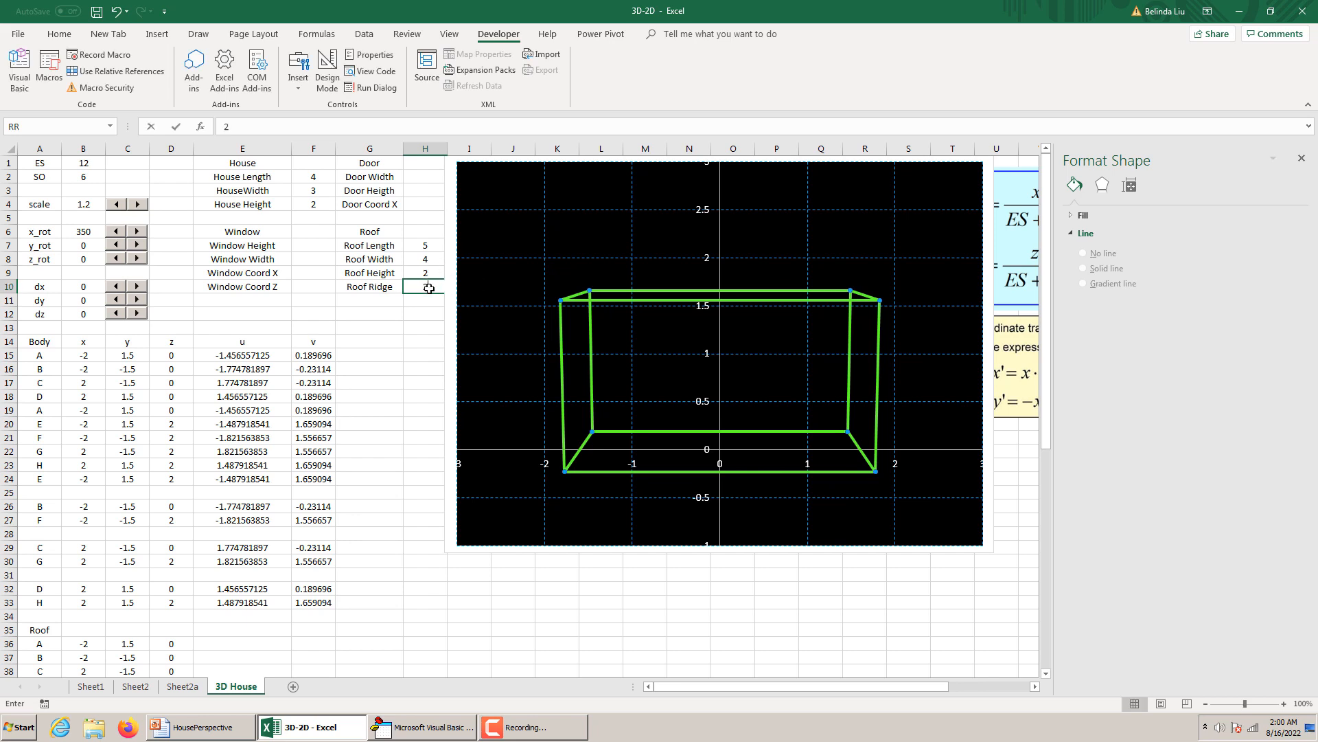
type("2")
key("Return")
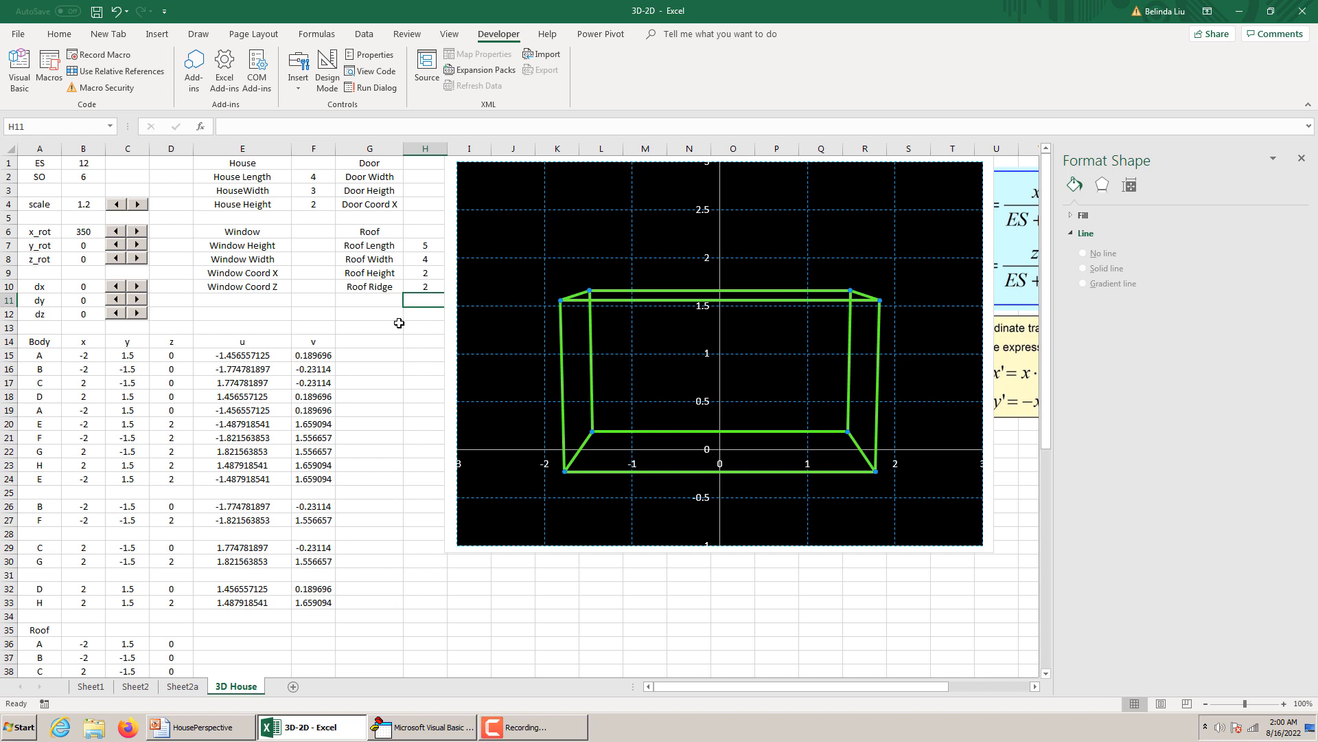
Change the x formula of roof point B in B37 to =-RL/2.
scroll(487, 265, "down", 2)
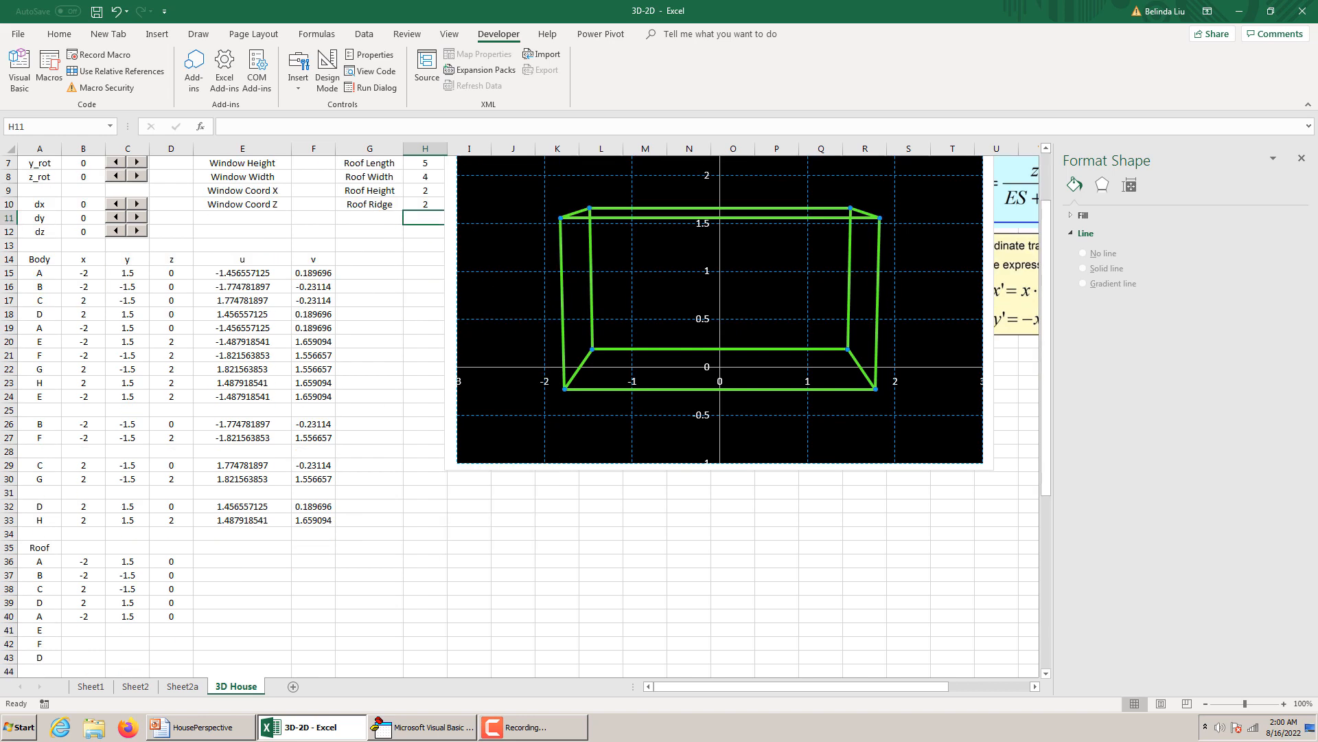
left_click(82, 563)
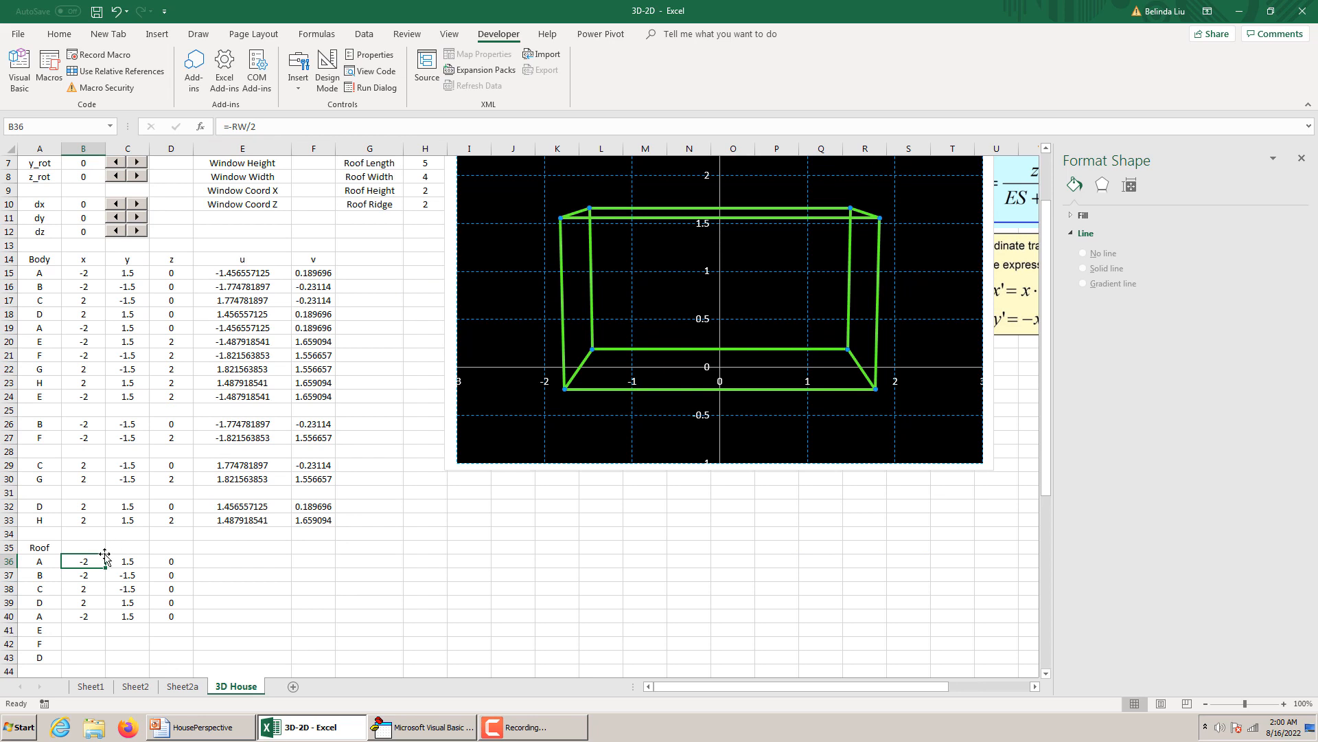
left_click(86, 574)
type("=-HL/2")
key("BackSpace")
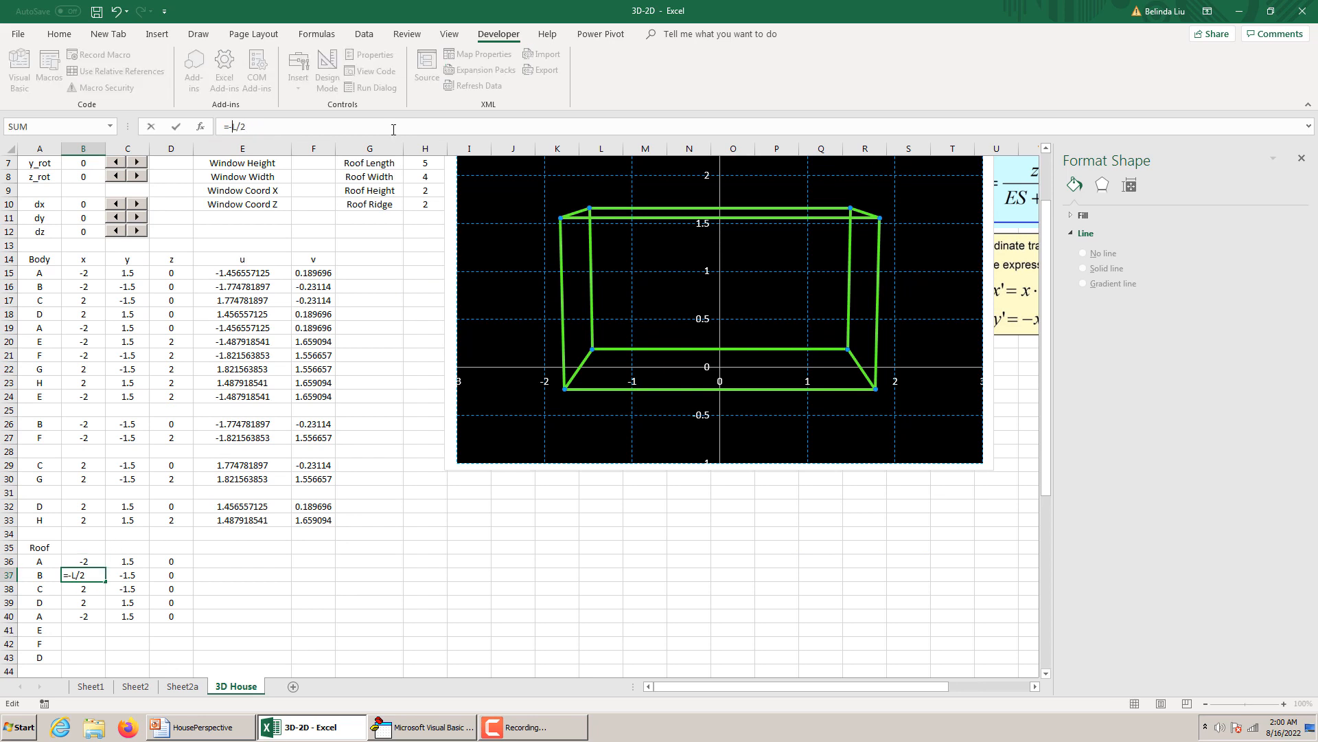
type("R")
key("ctrl+Return")
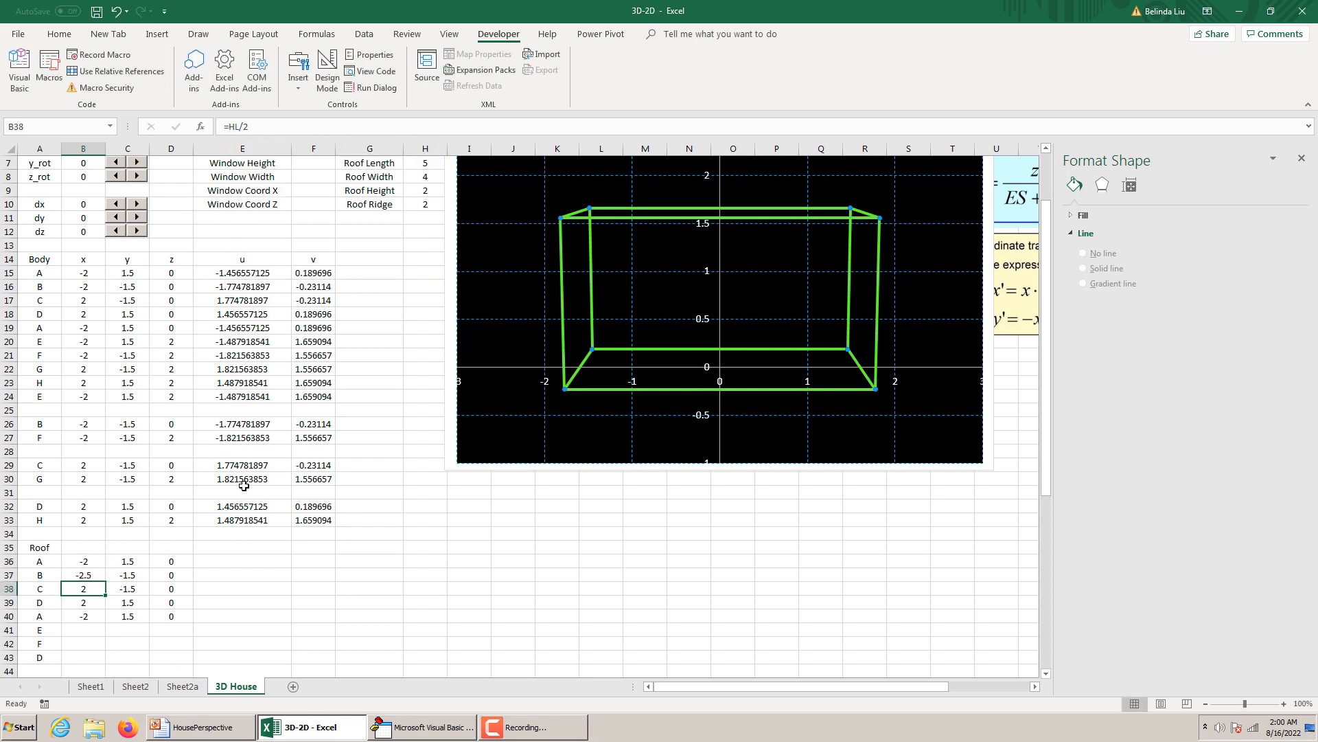
Check roof point A's x formula in B36 and change roof point C's x formula in B38 to =RL/2.
left_click(98, 565)
type("=-RW/2")
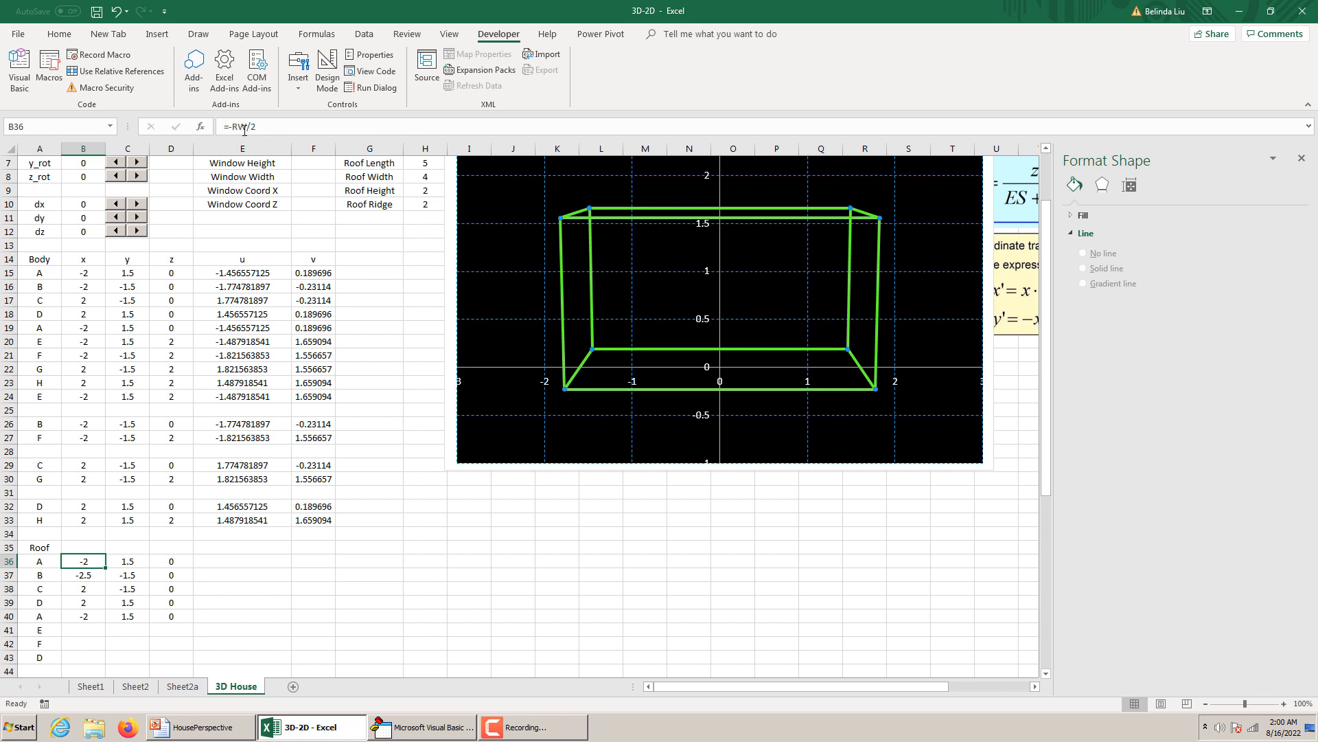
key("ctrl+Return")
left_click(99, 588)
type("=RL/2")
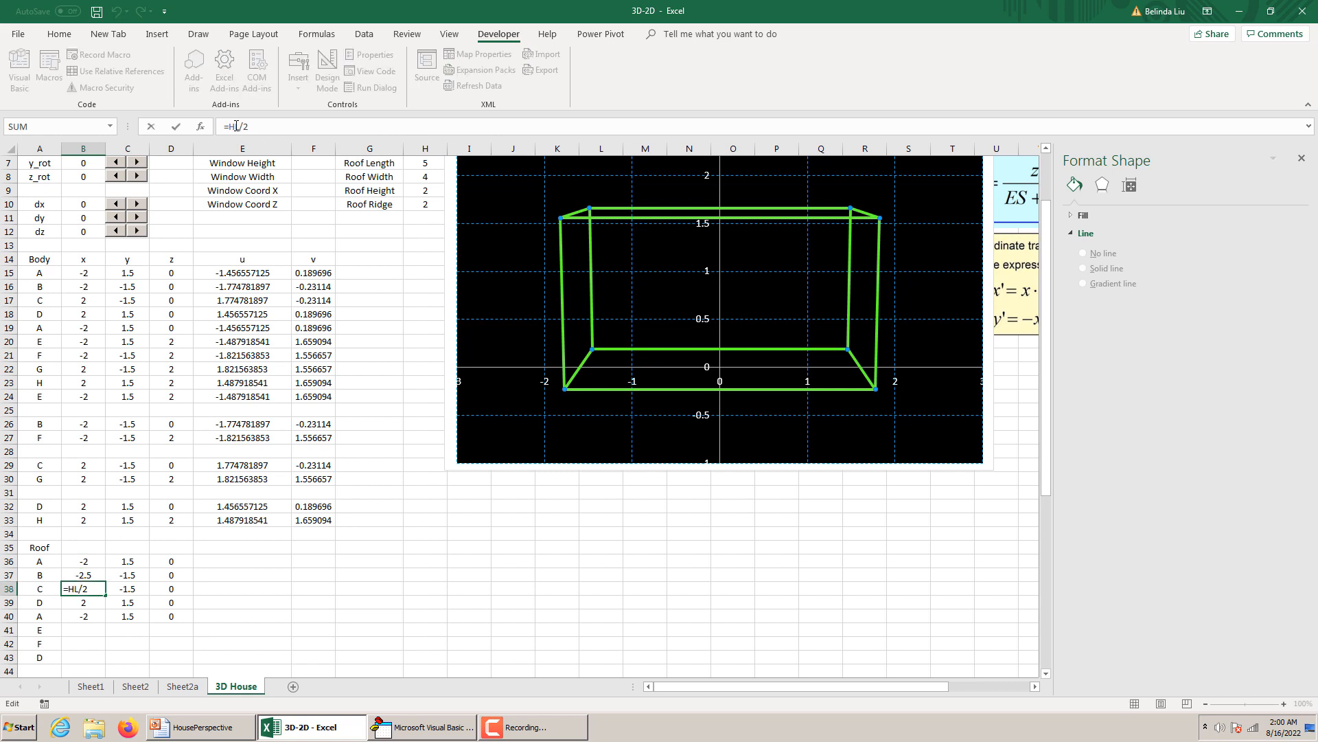
key("Return")
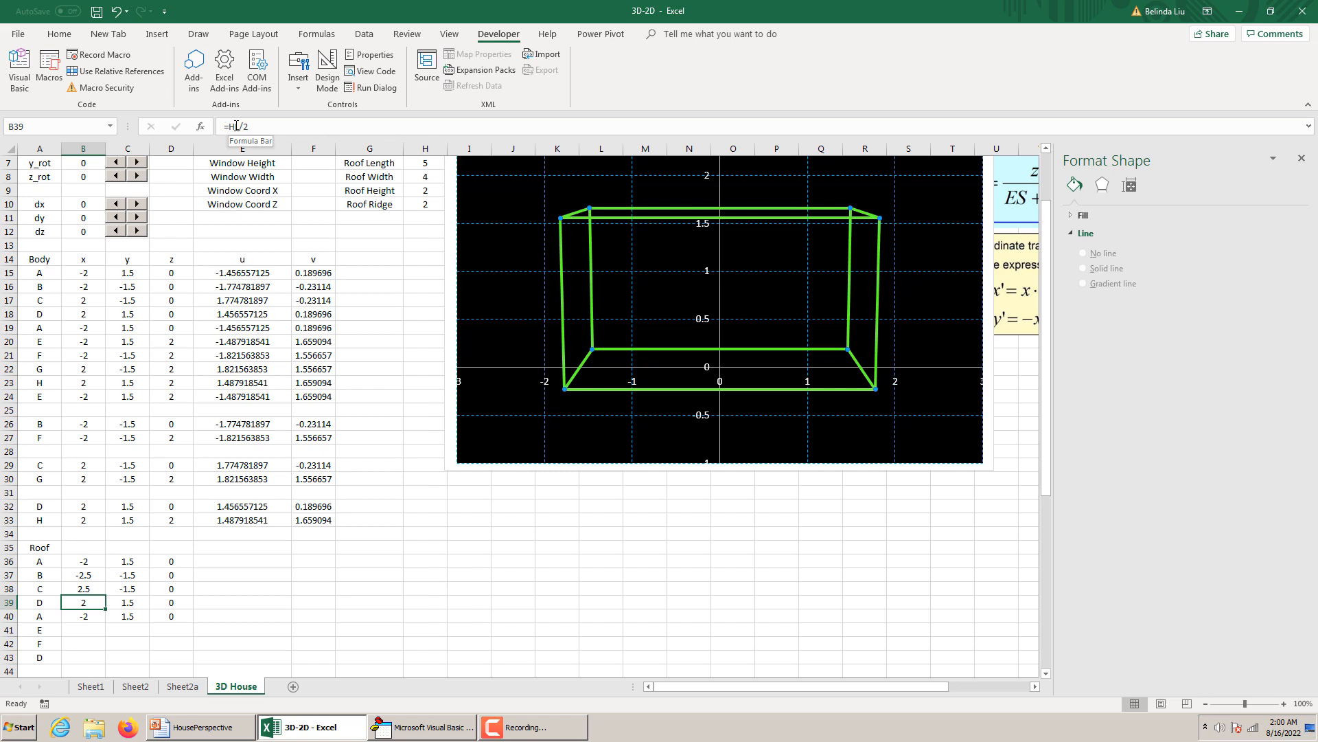
Change the x formula of roof point D in B39 to =RL/2 and of the closing point A in B40 to =-RL/2.
left_click(235, 126)
key("BackSpace")
type("H")
key("BackSpace")
type("R")
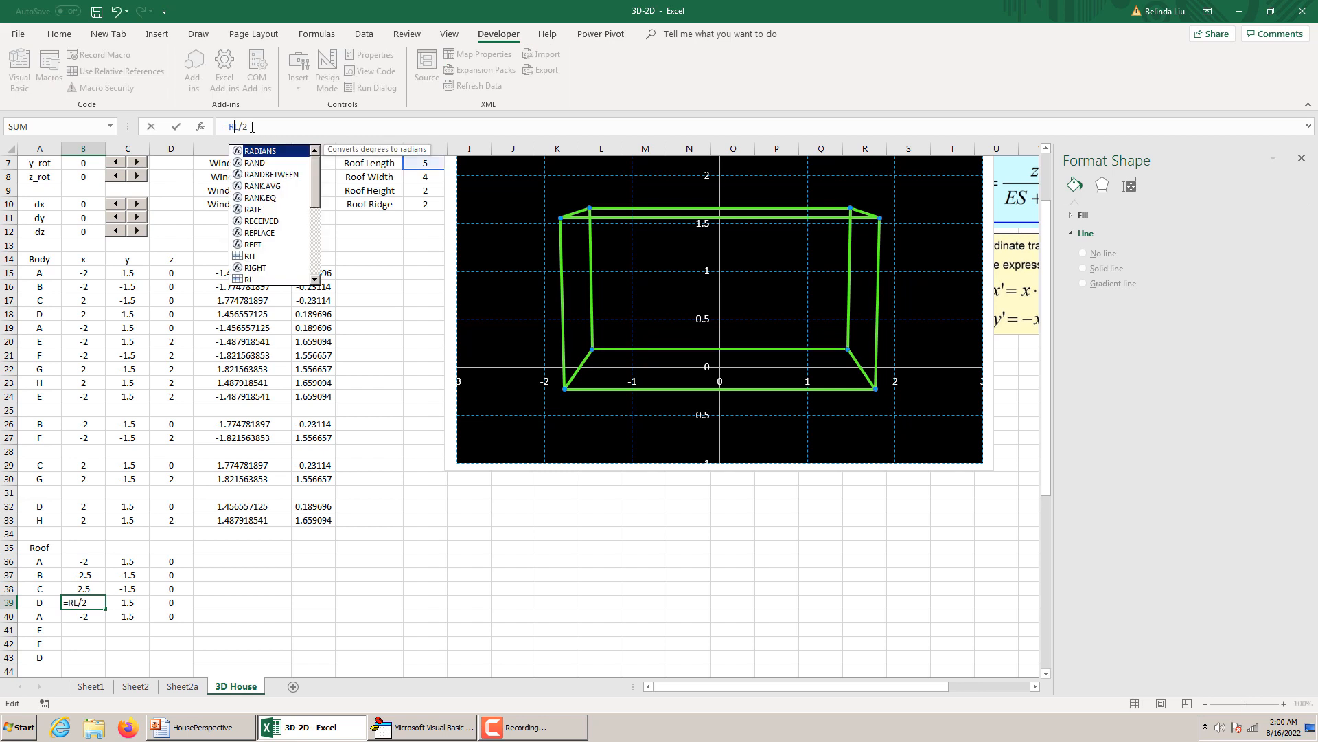
key("Return")
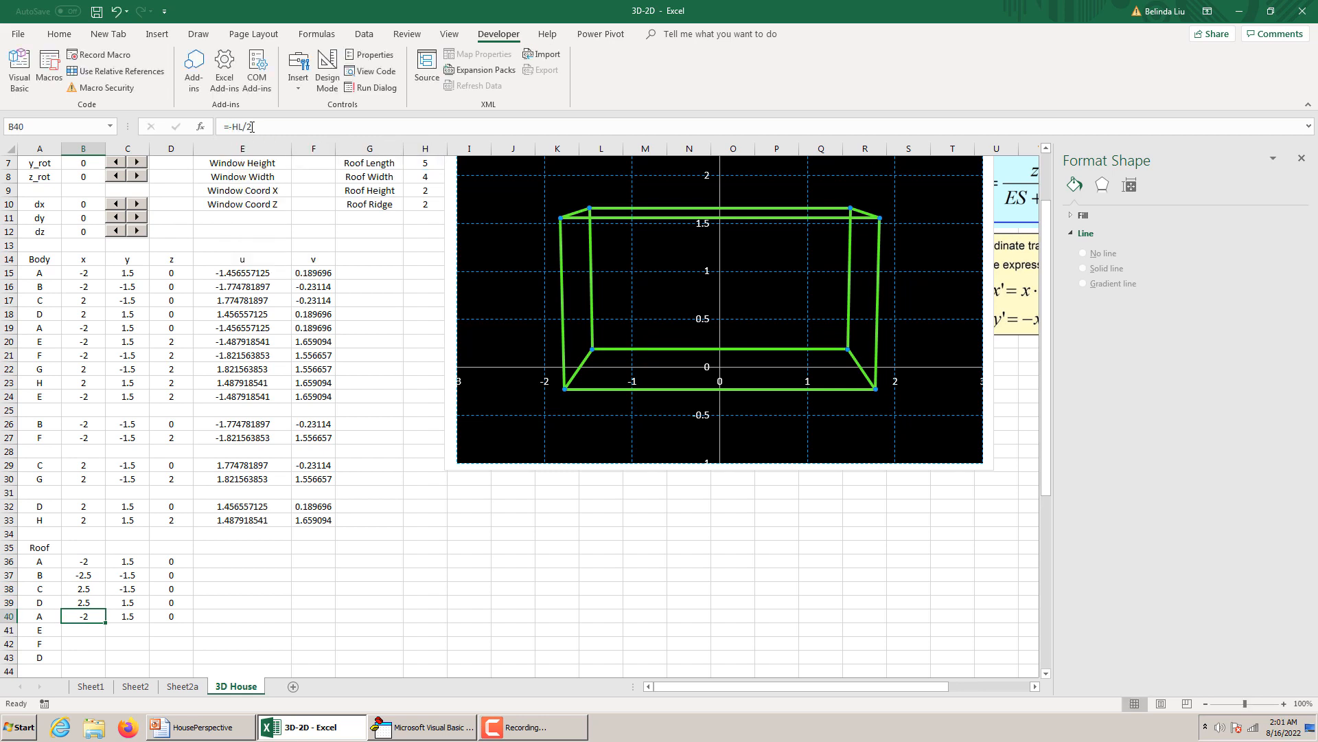
left_click(237, 127)
key("BackSpace")
type("R")
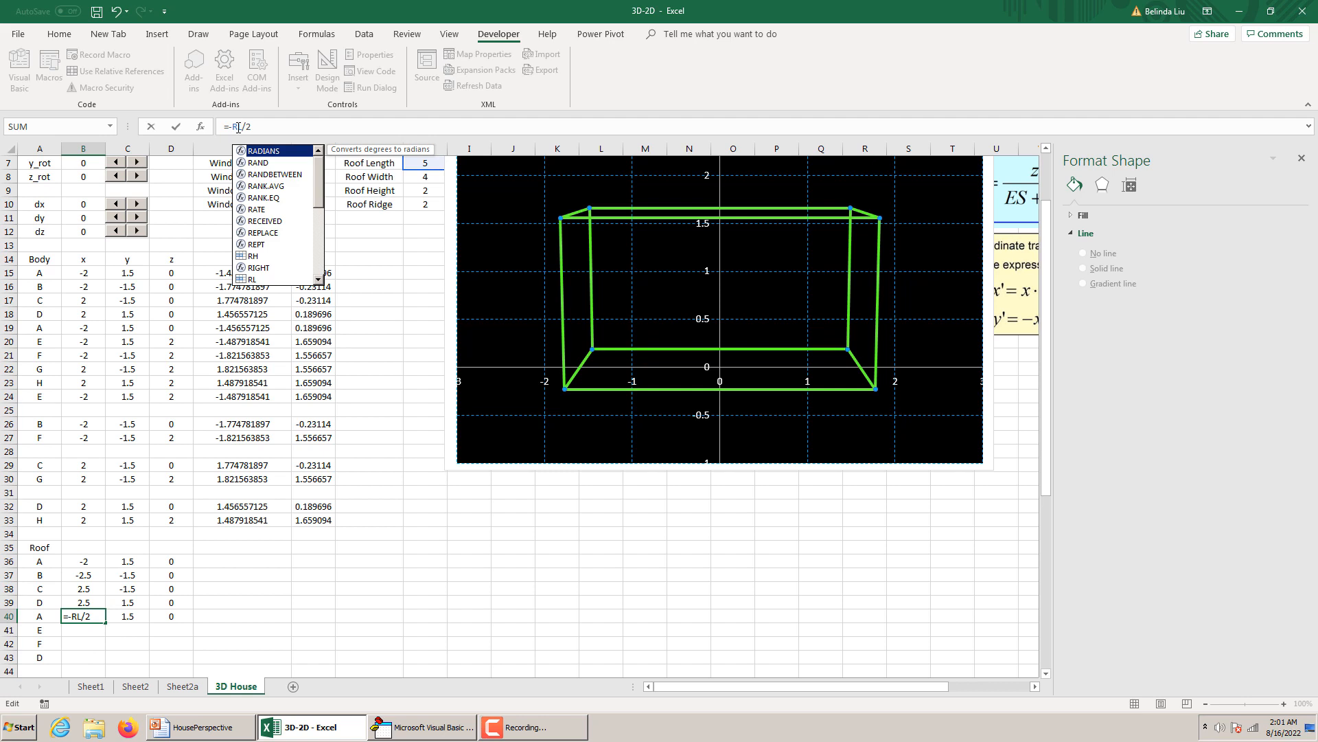
key("Return")
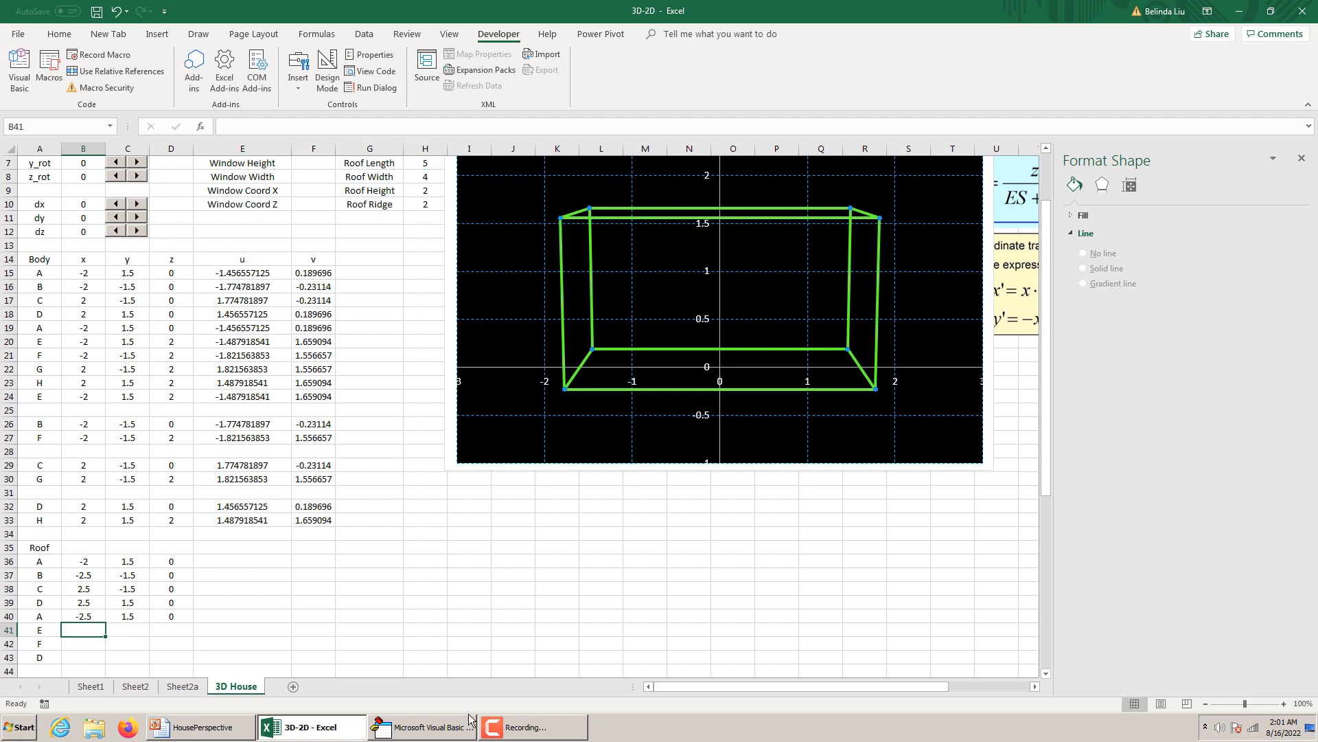
Consult the House Roof slide in PowerPoint, return to Excel, and change roof point A's y formula in C36 to =RW/2.
left_click(206, 727)
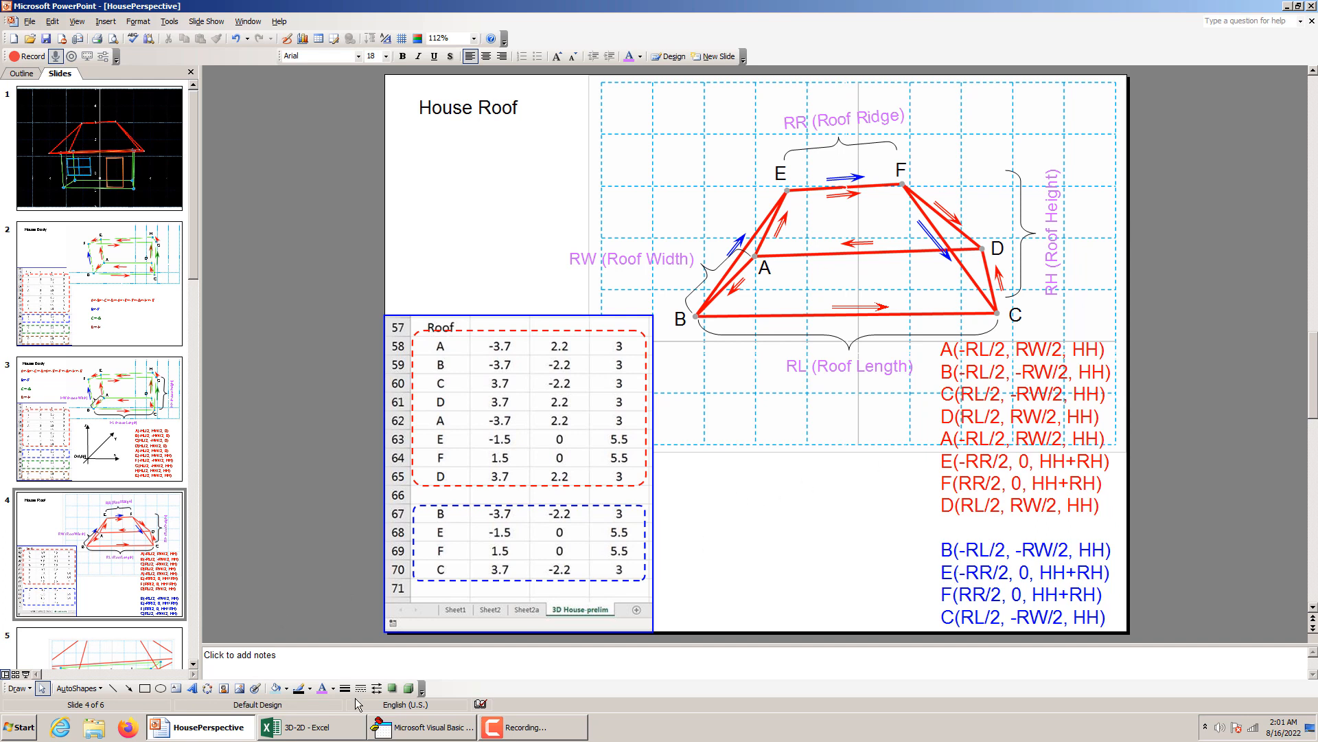
mouse_move(316, 729)
left_click(316, 730)
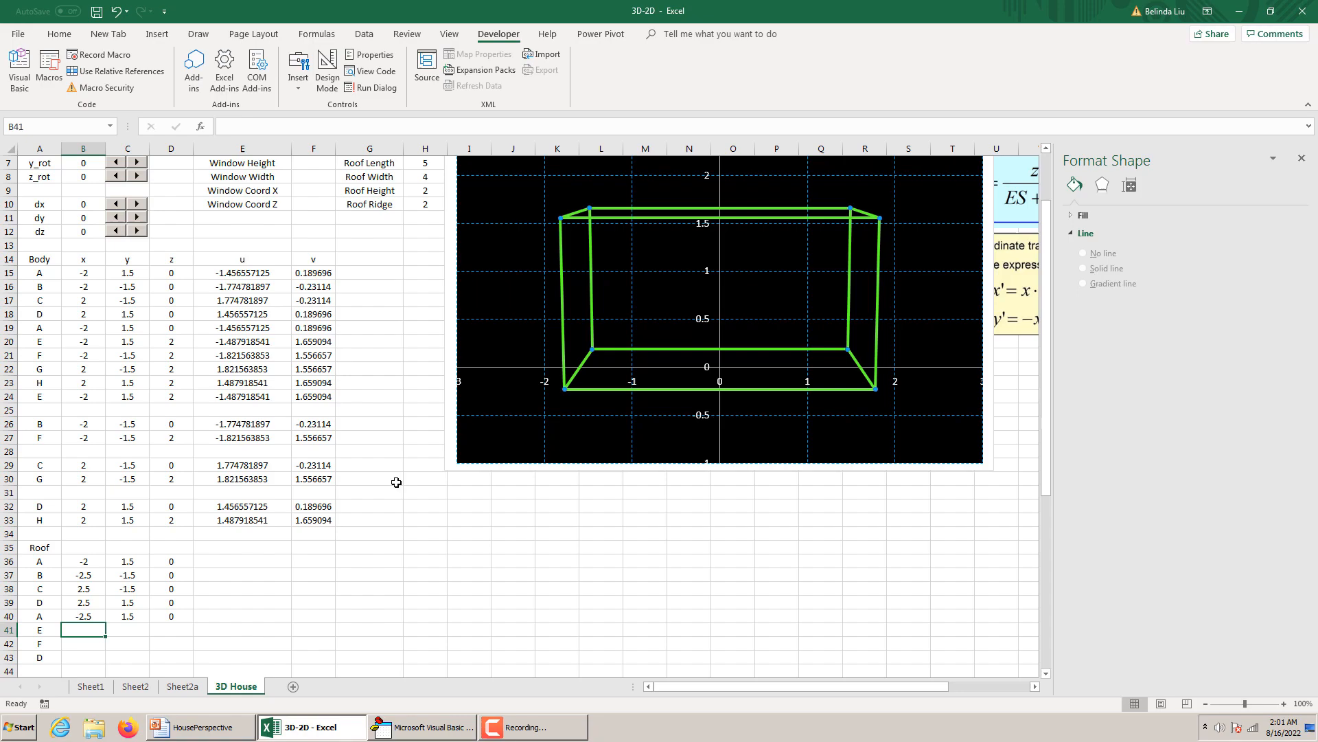
left_click(128, 560)
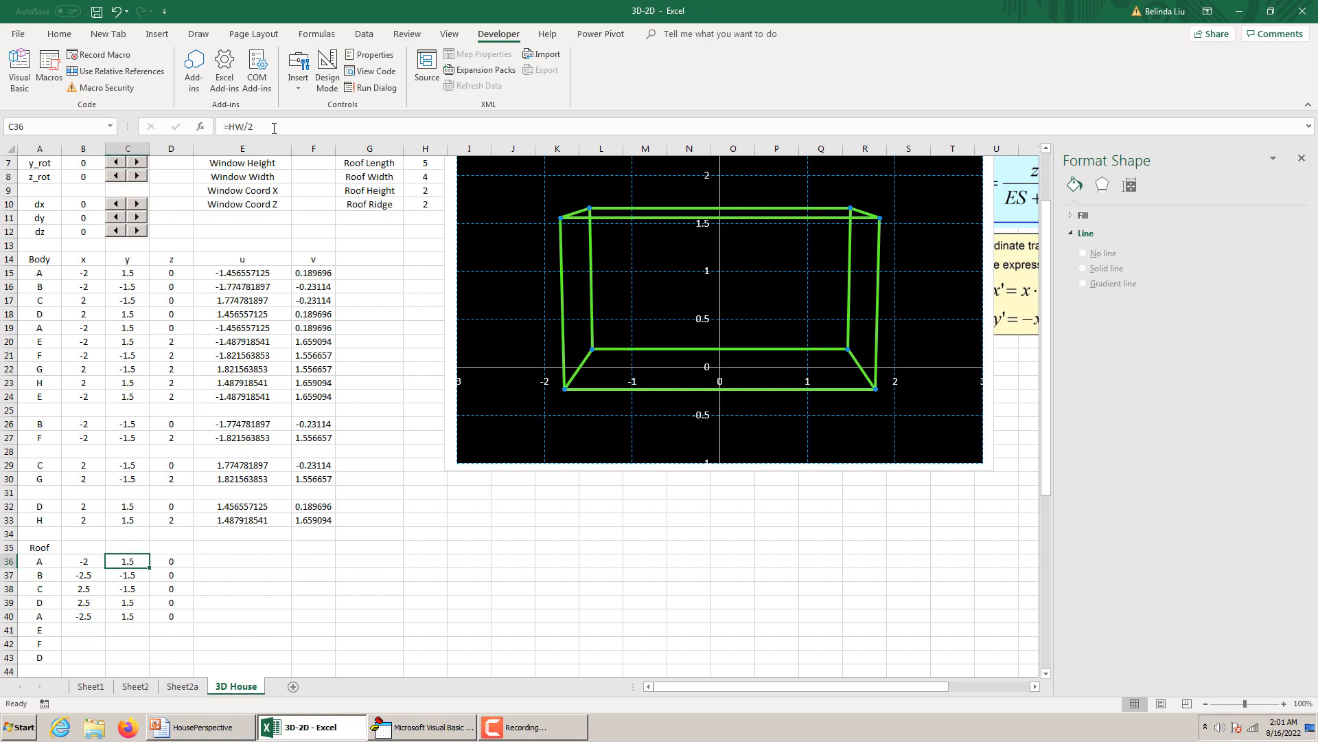
left_click(234, 127)
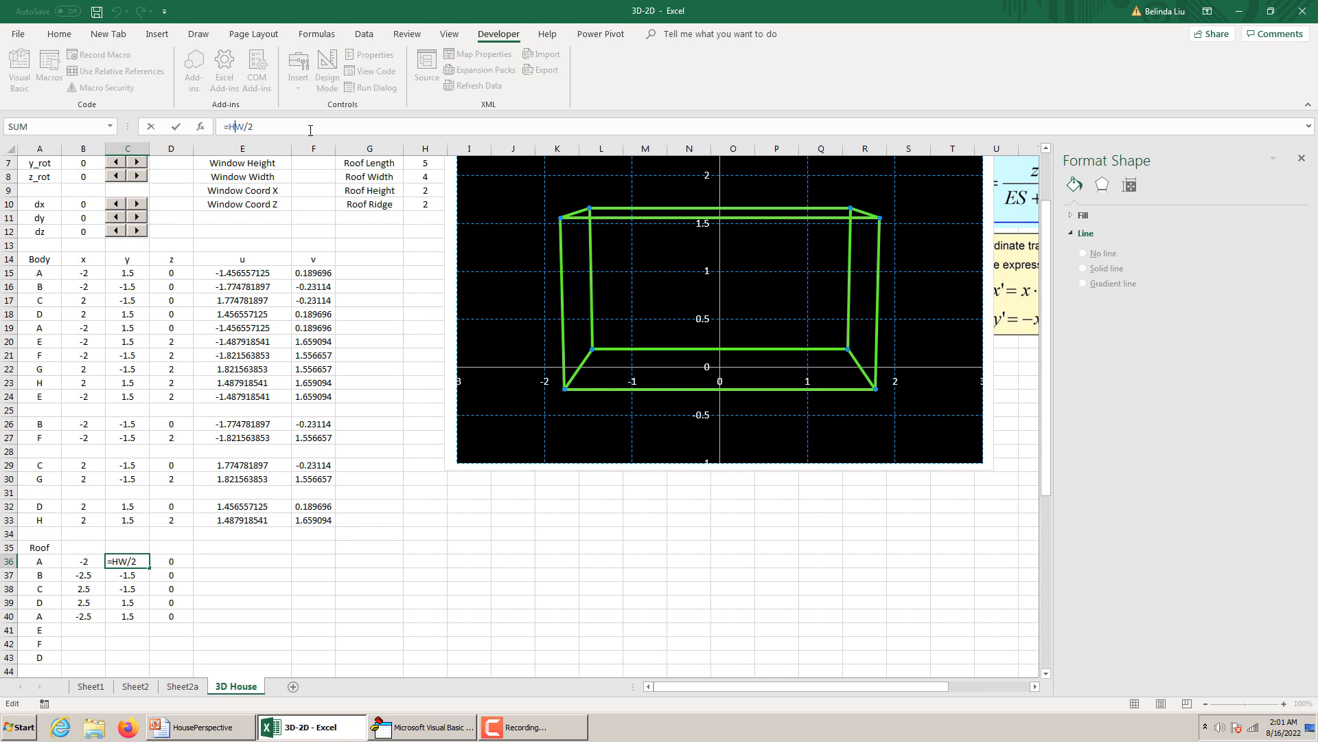
key("Return")
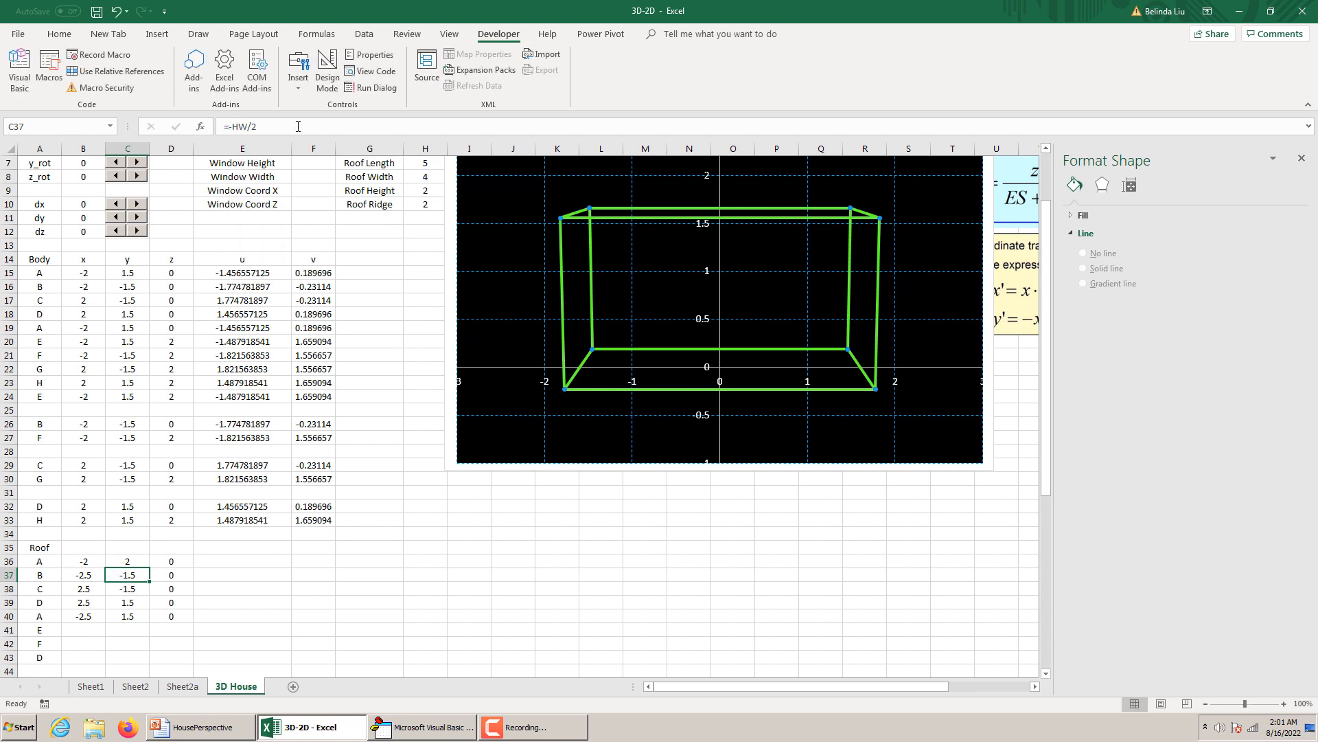
Change the y formulas of roof points B and C in C37 and C38 to =-RW/2.
left_click(238, 124)
key("BackSpace")
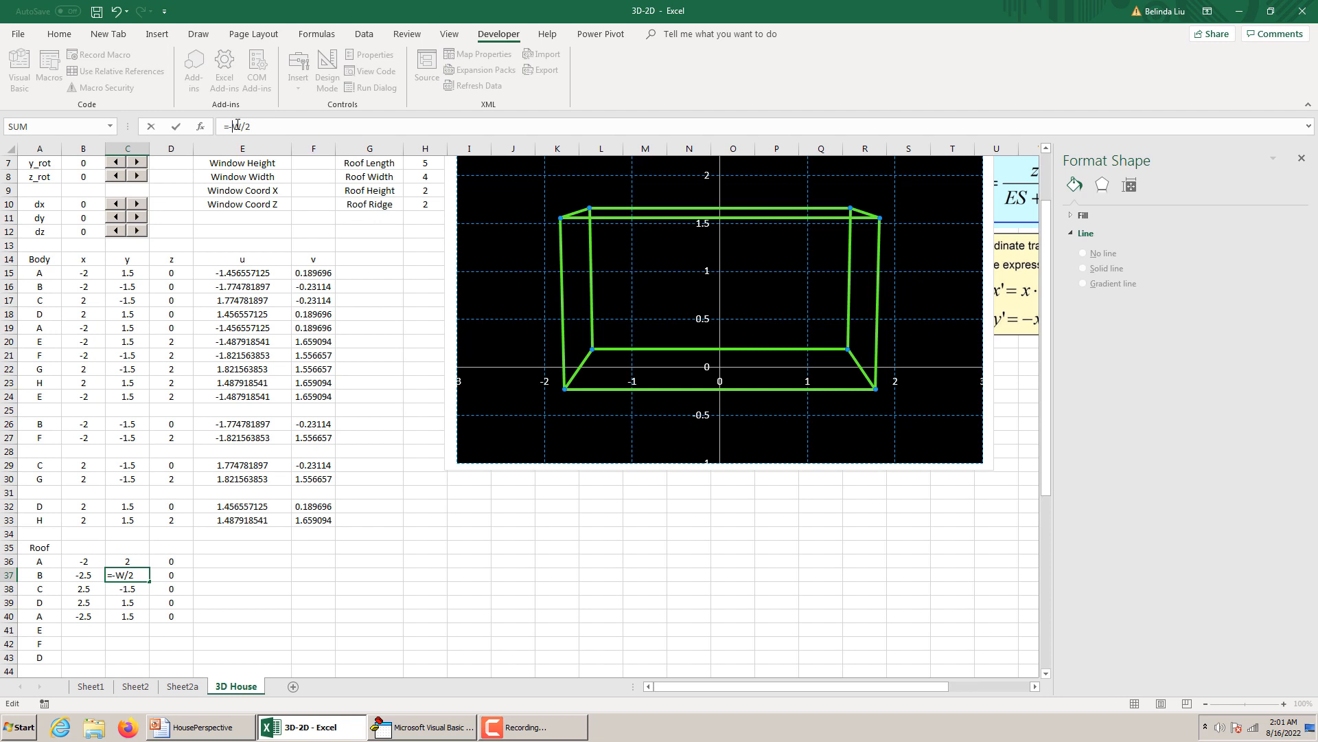
type("R")
key("Return")
left_click(238, 124)
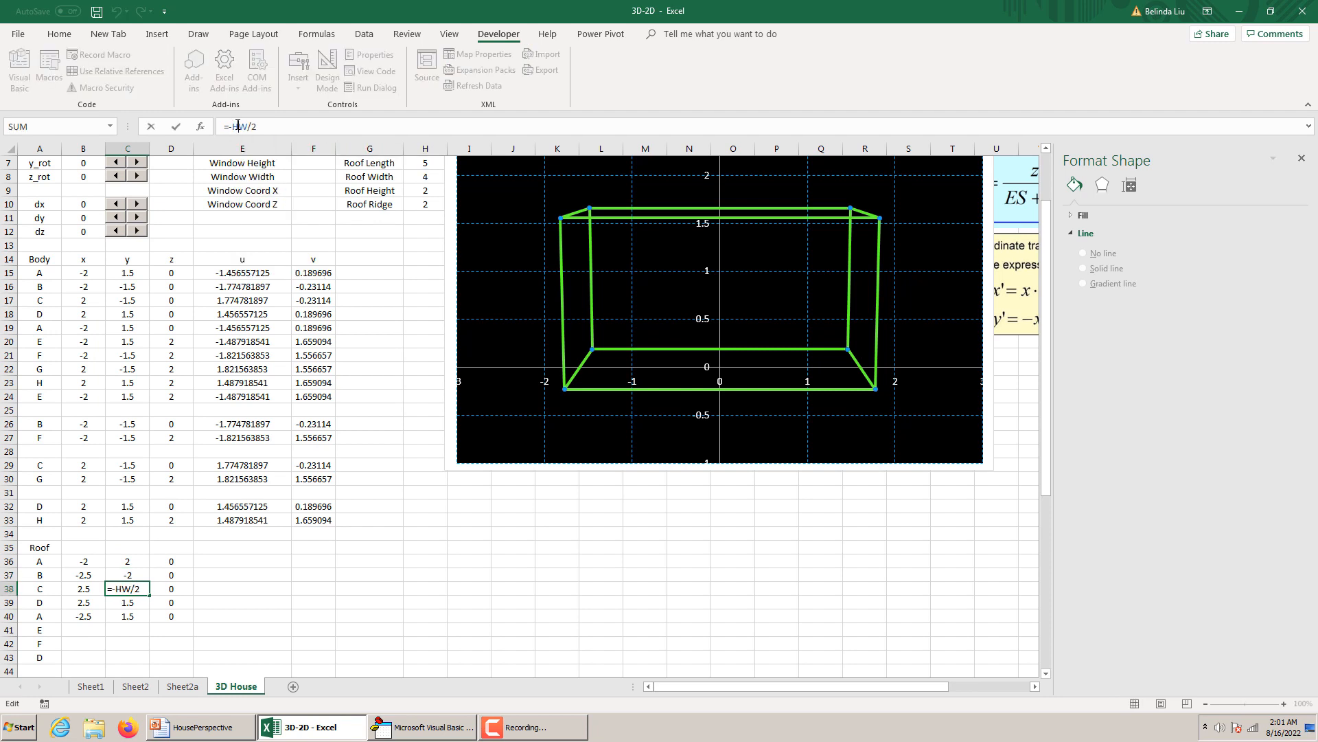
key("BackSpace")
type("R")
key("Return")
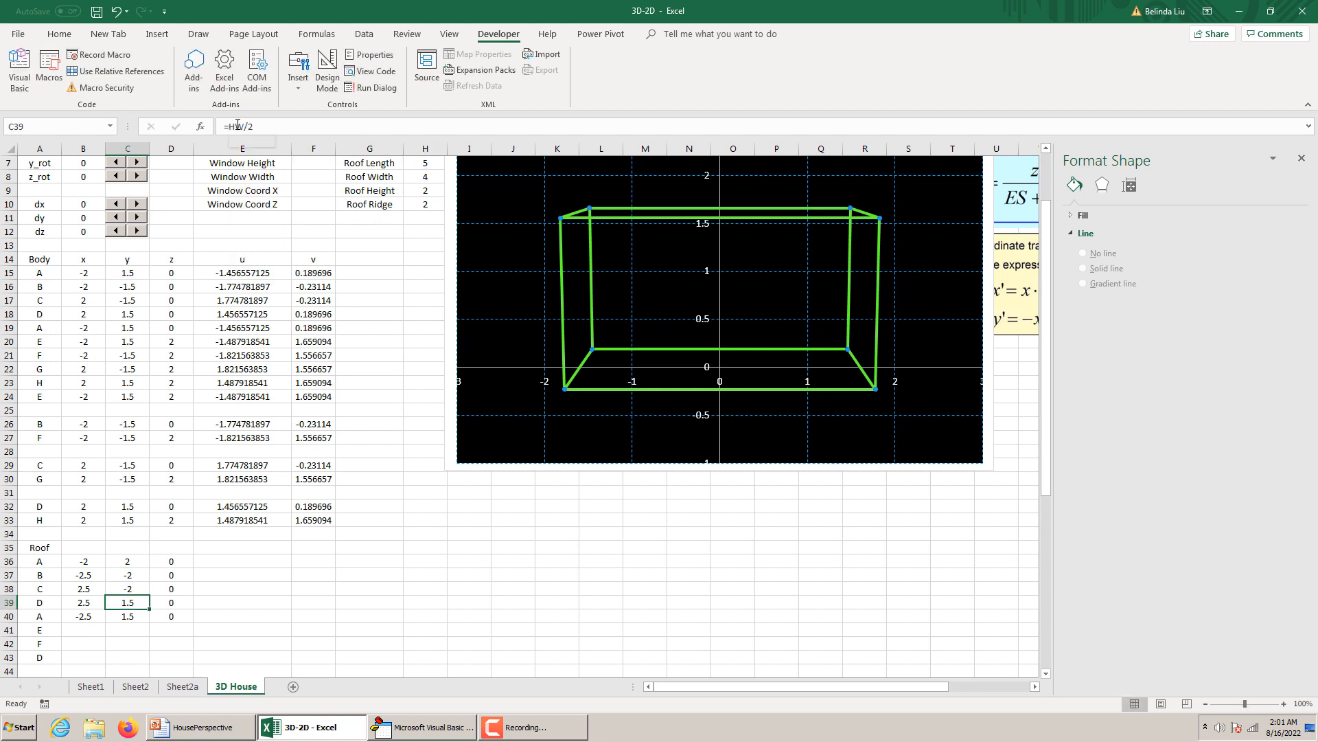
Change the y formulas of roof point D in C39 and the closing point A in C40 to =RW/2.
left_click(237, 124)
key("BackSpace")
type("R")
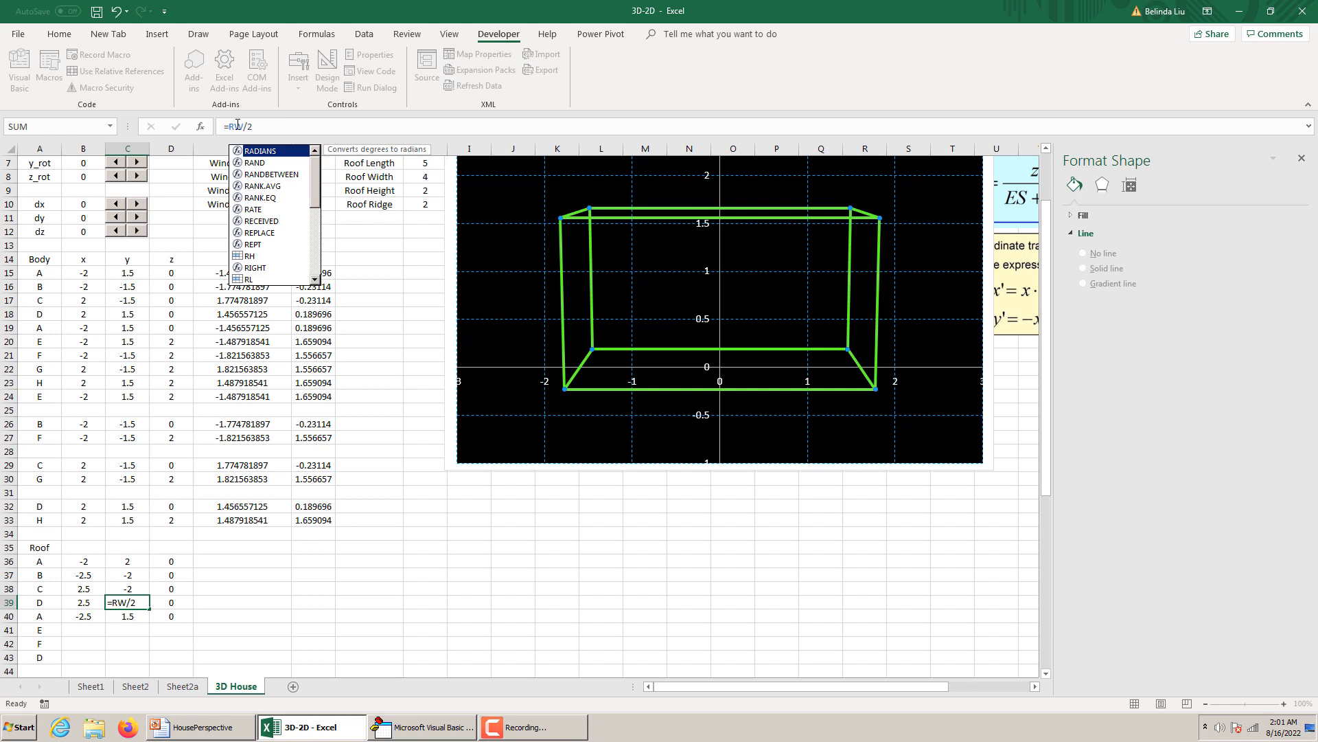
key("Return")
left_click(238, 124)
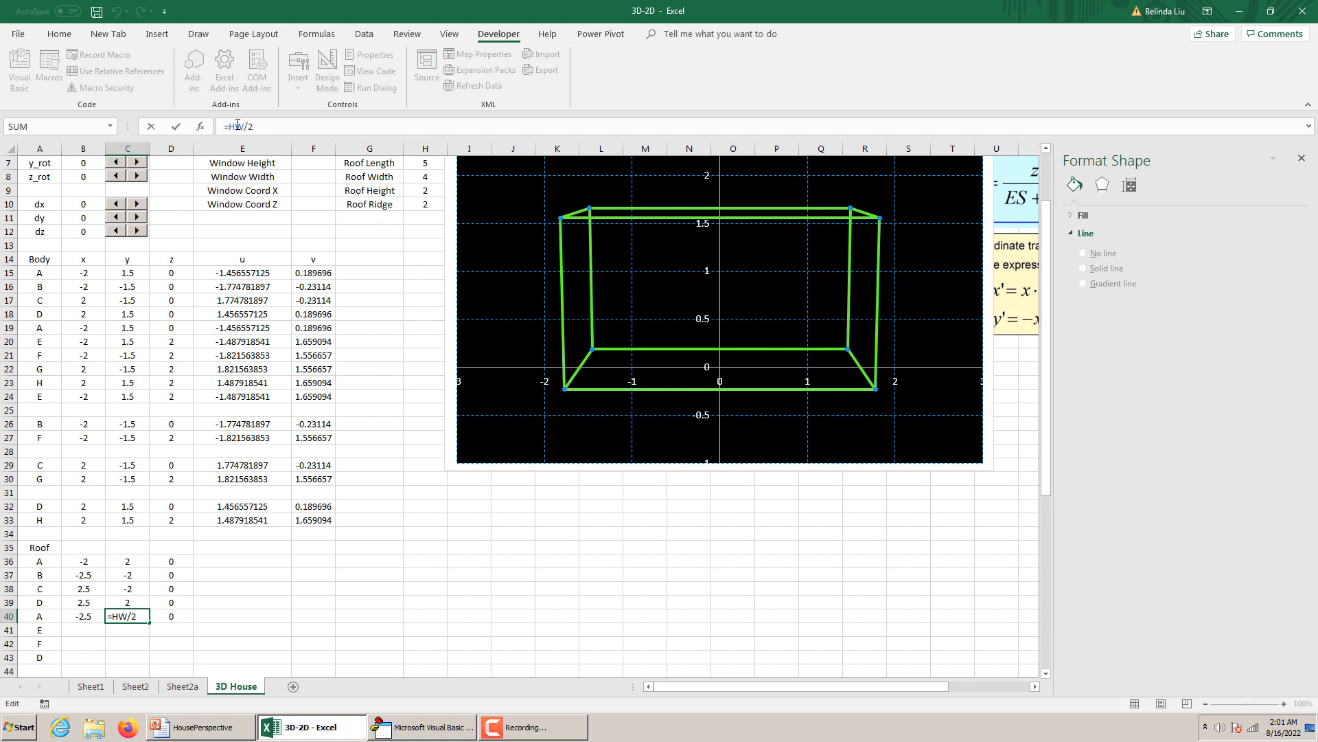
key("BackSpace")
type("R")
key("Return")
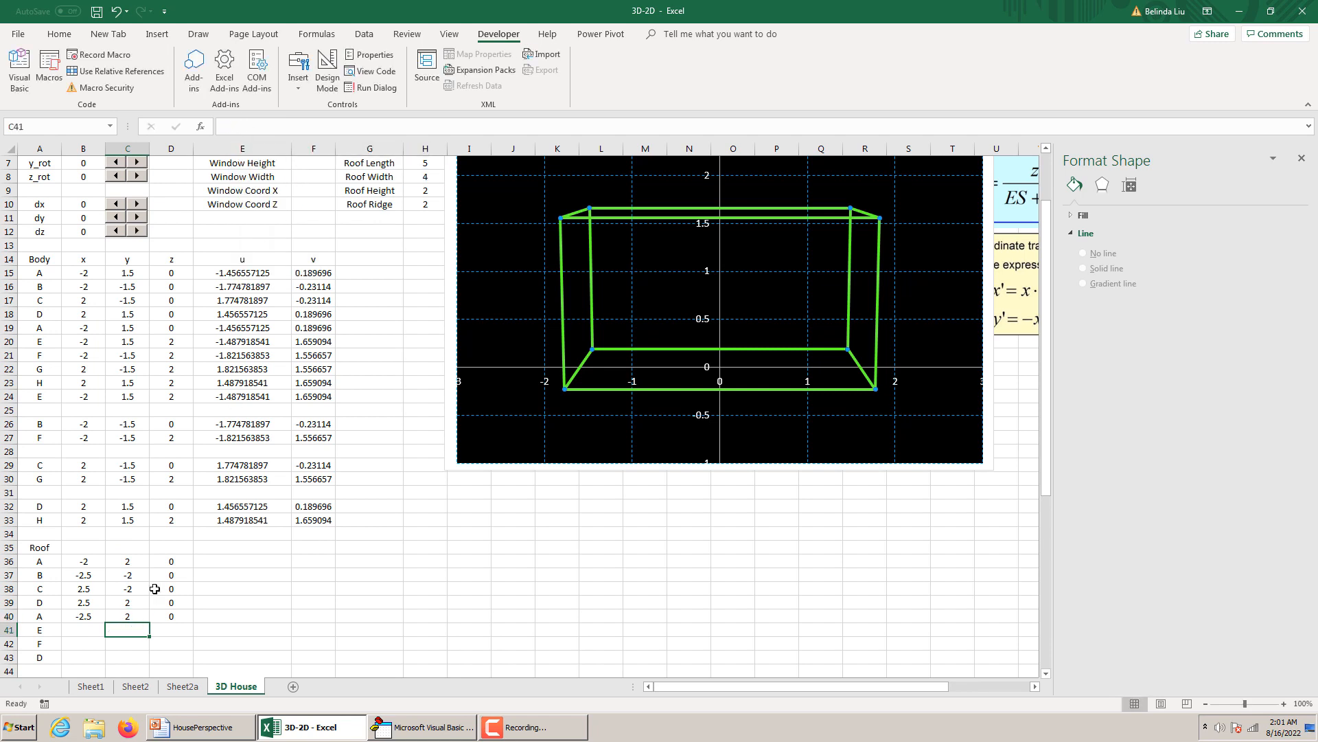
Select the z value of roof point A in D36 for editing.
left_click(168, 558)
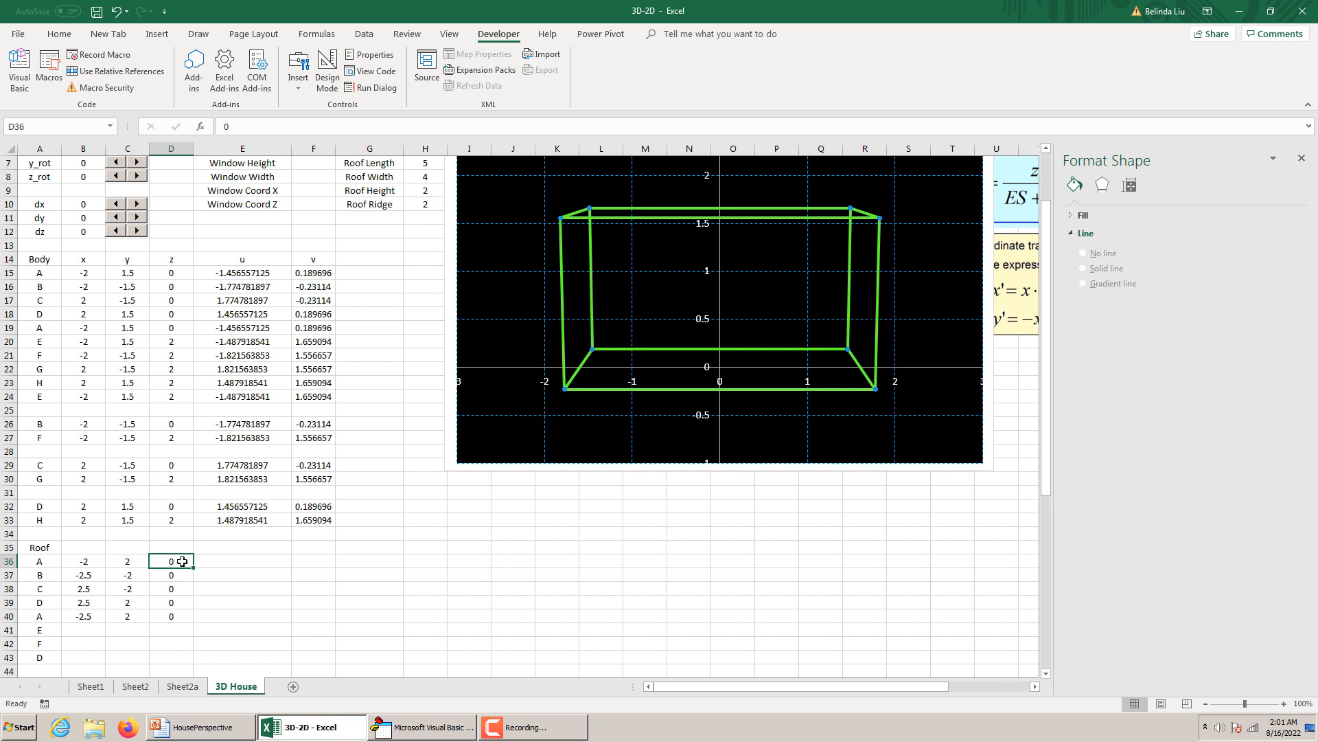
Set roof point A's z formula in D36 to =HH and fill it down through D40 for the remaining base points.
double_click(227, 125)
type("=")
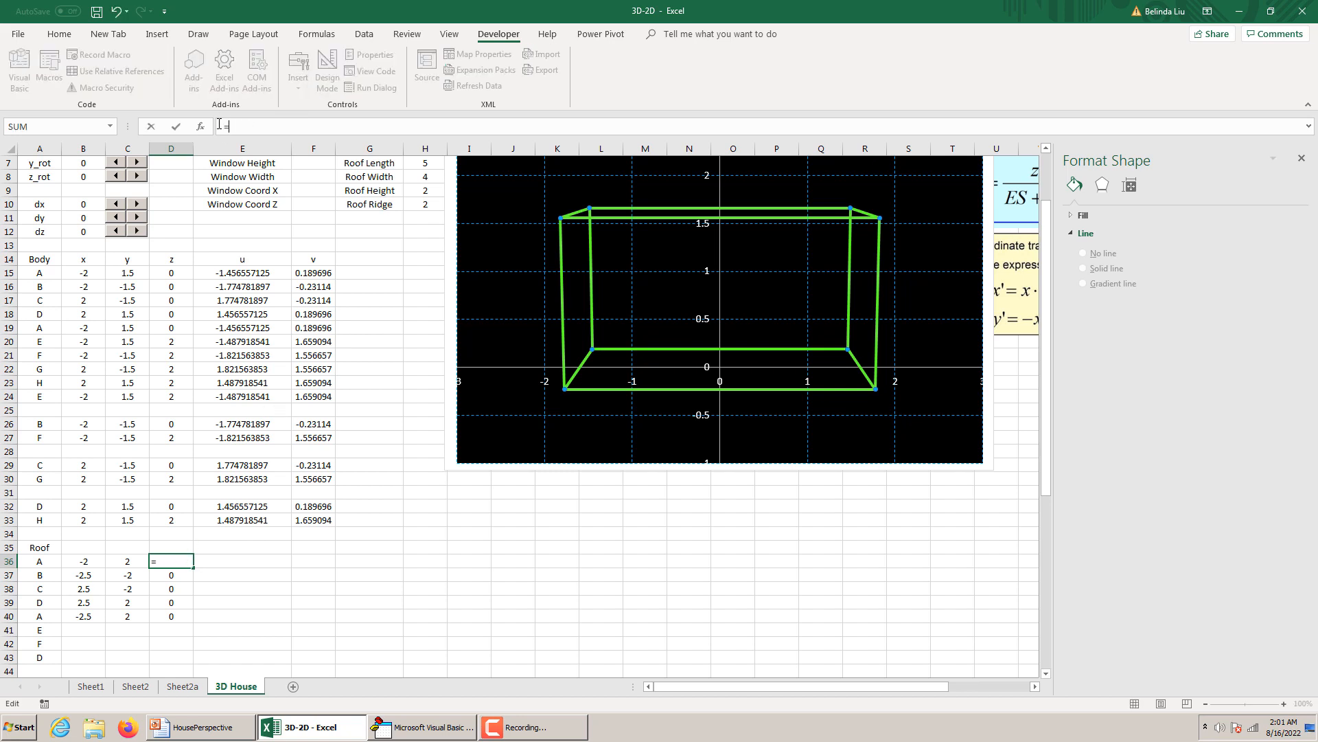
type("c36")
key("Return")
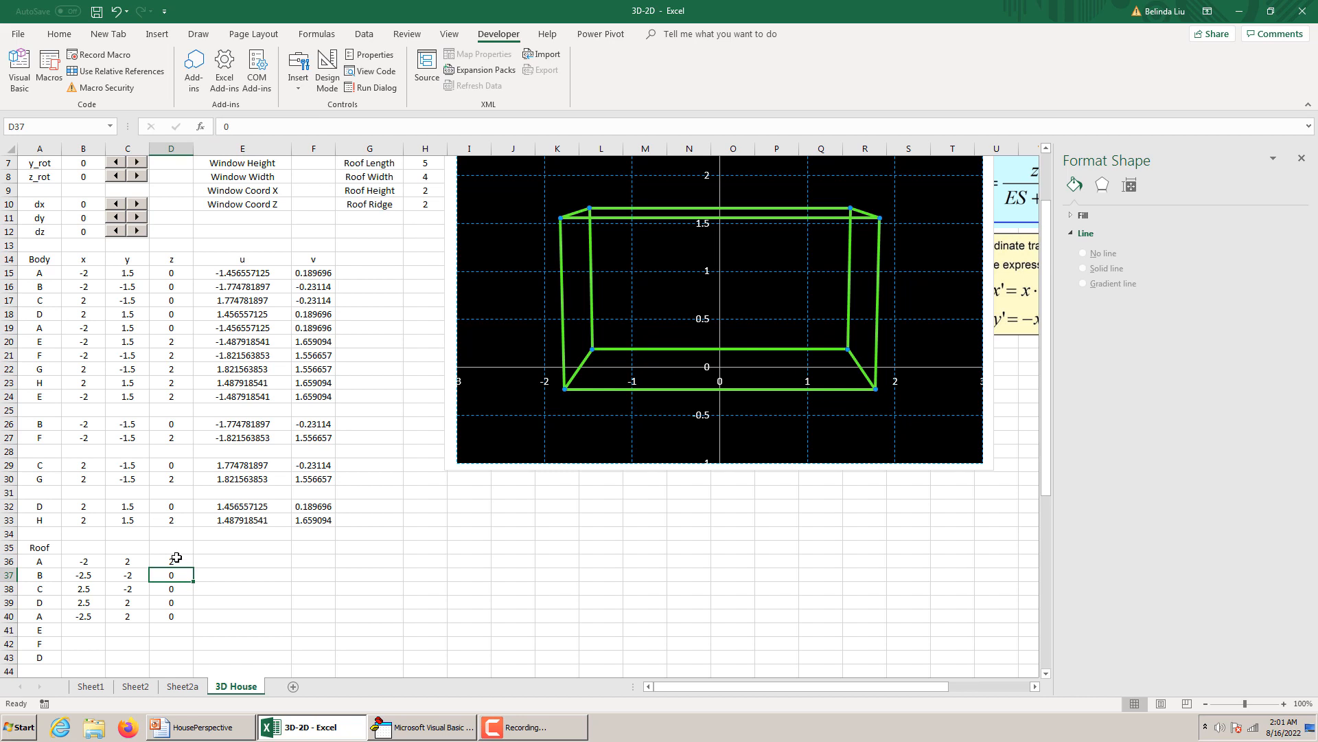
left_click(177, 556)
left_click_drag(194, 567, 190, 616)
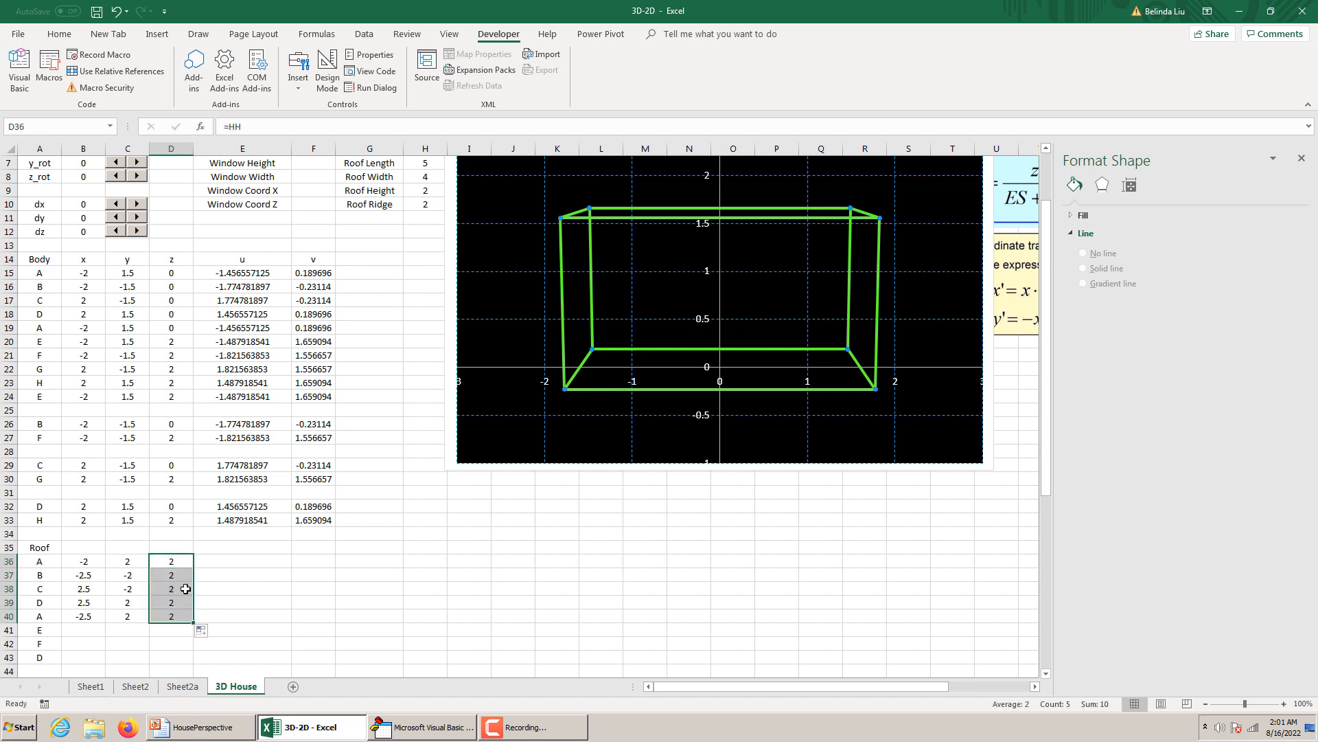
left_click(179, 587)
key("Down")
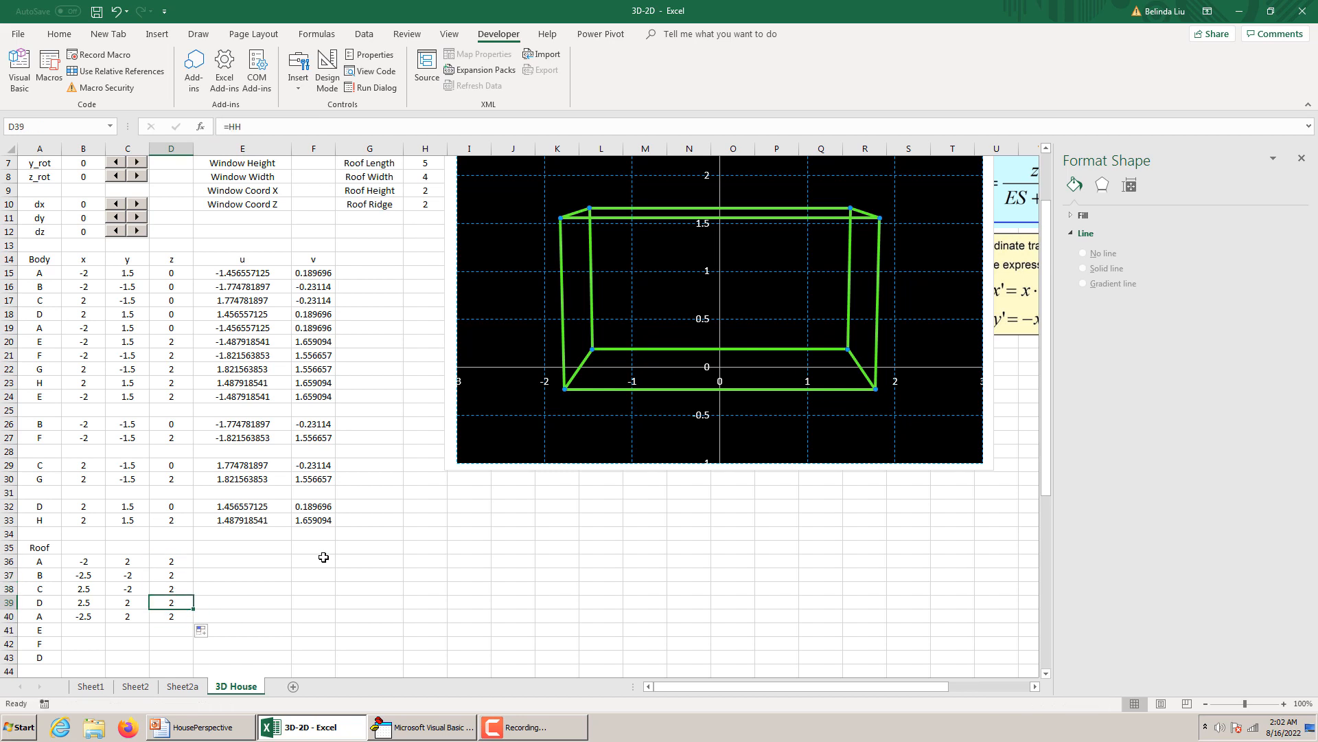
Copy the u and v formulas of body point H in E33:F33 into the roof rows E36:F48.
left_click_drag(232, 519, 314, 520)
scroll(409, 521, "down", 2)
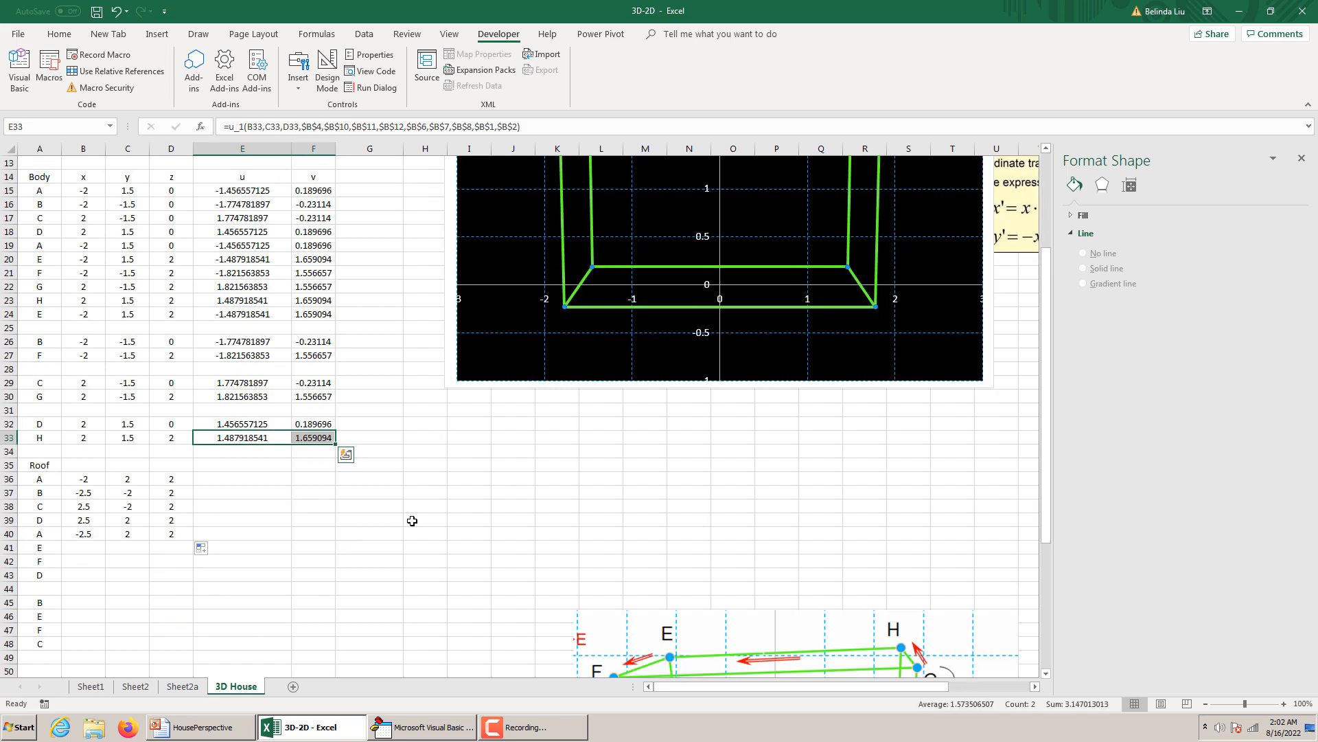
key("ctrl+c")
left_click_drag(227, 478, 328, 644)
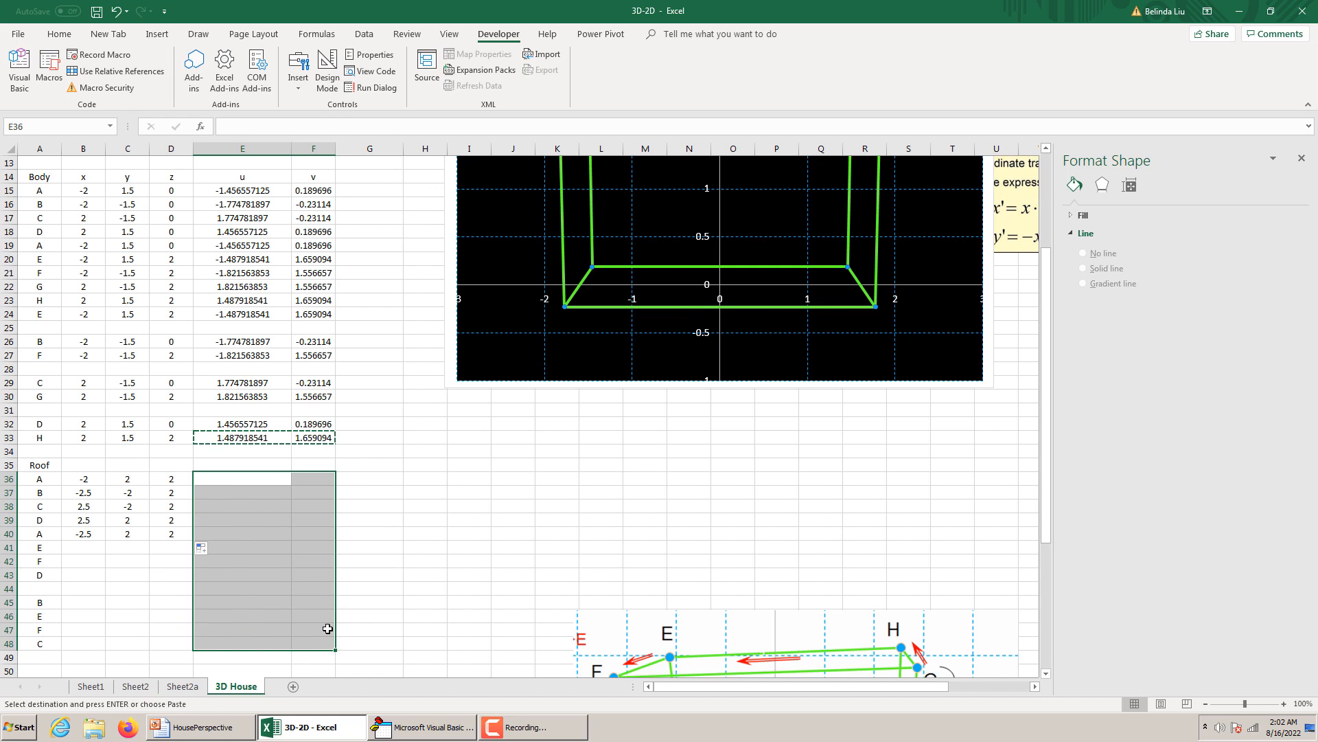
key("ctrl+v")
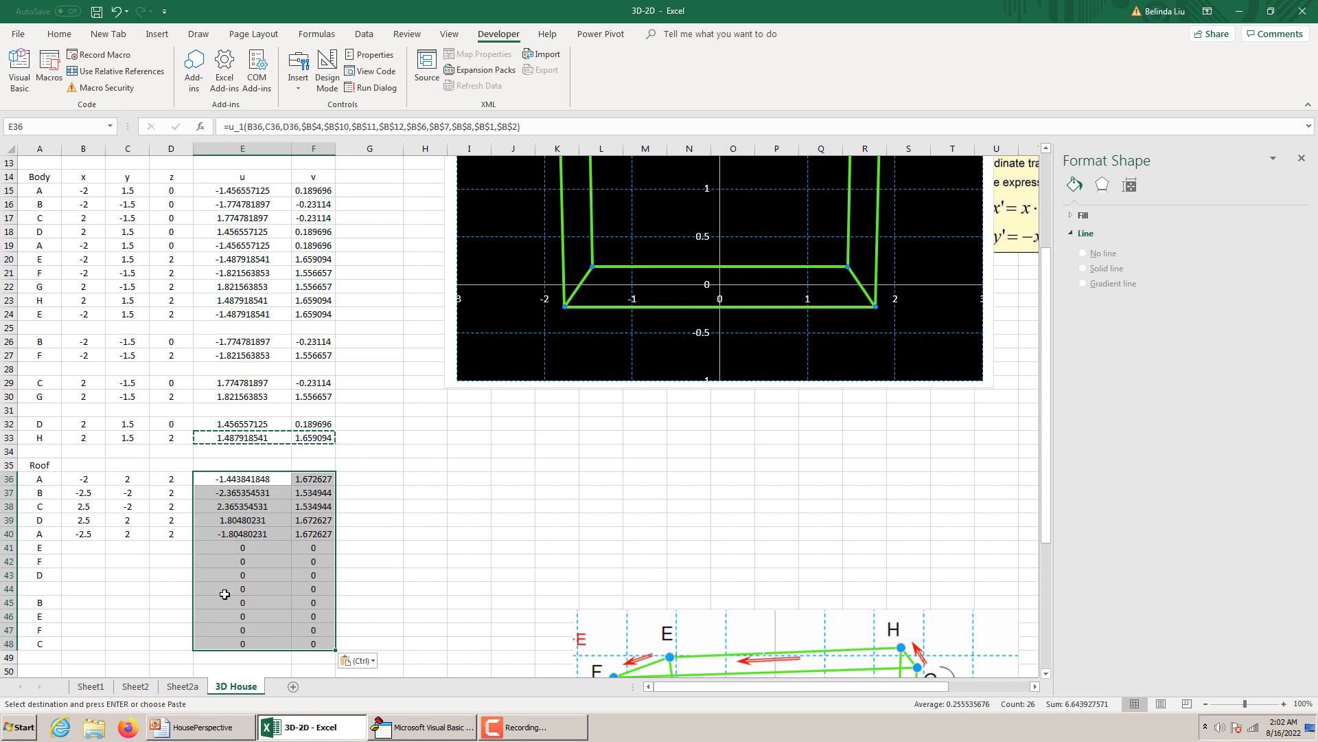
Clear the u and v formulas from E44:F48, below the first roof path.
left_click_drag(197, 590, 313, 639)
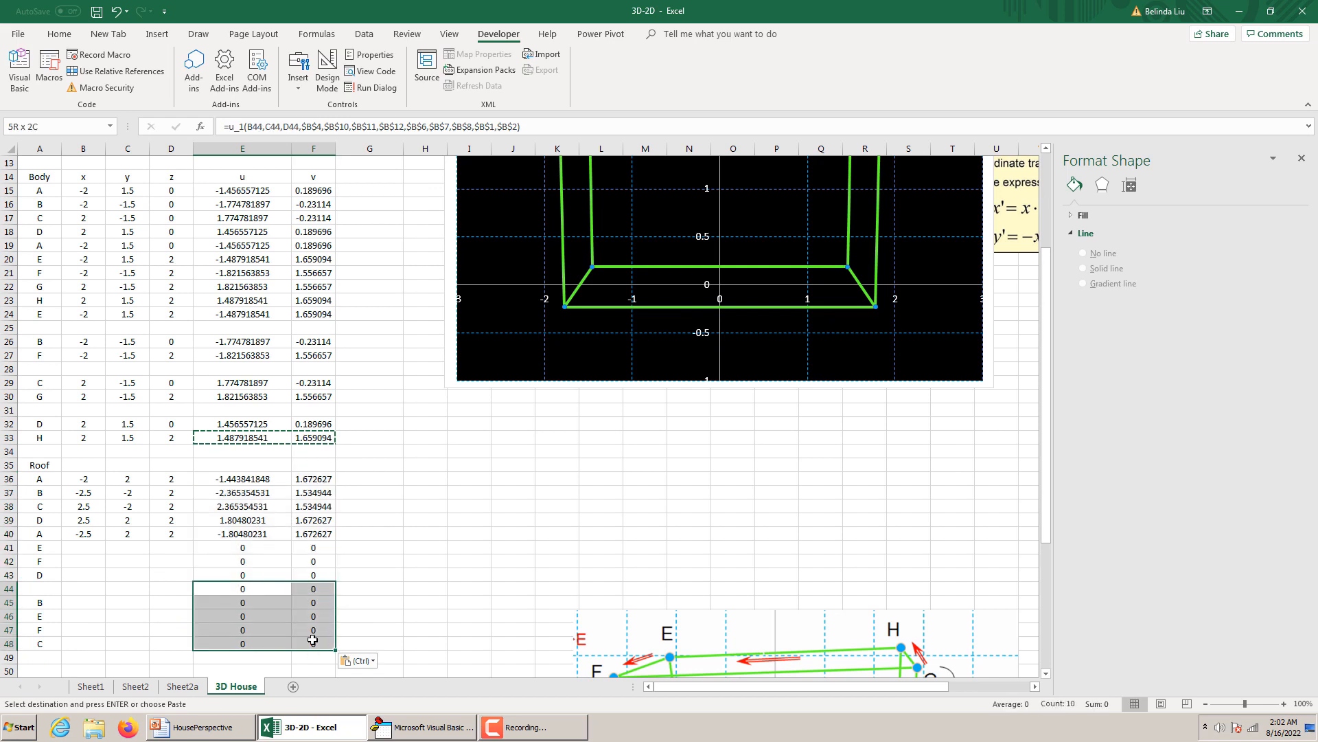
key("Delete")
scroll(442, 521, "up", 4)
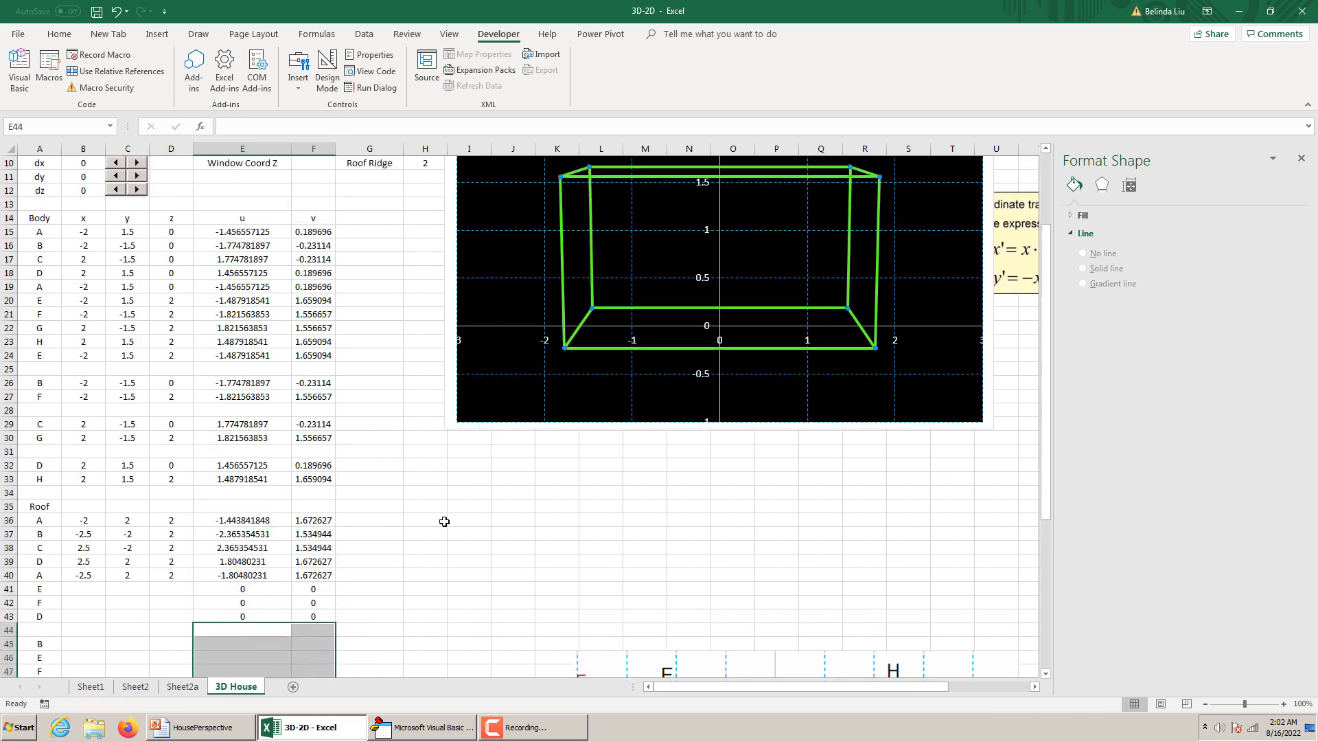
Review the roof point coordinate expressions on the House Roof slide in PowerPoint, and return to the Roof table in Excel.
left_click(430, 728)
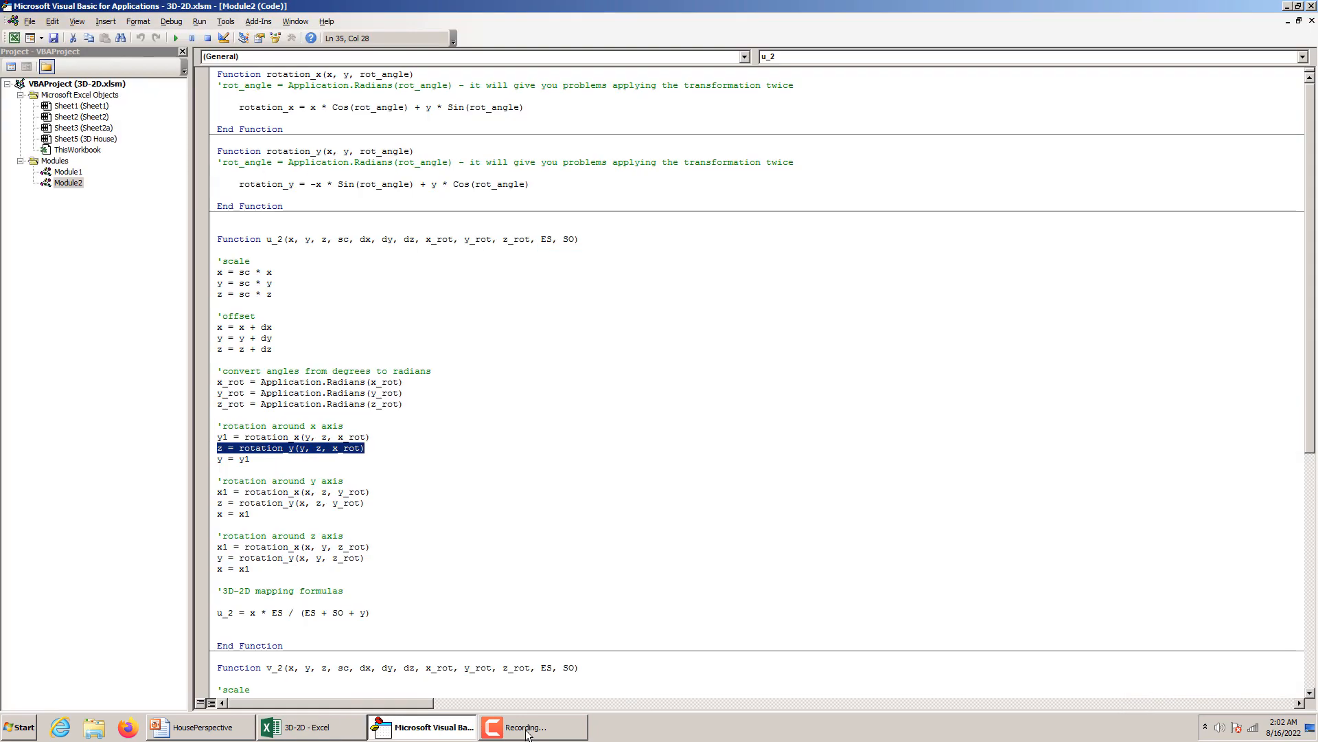
left_click(208, 727)
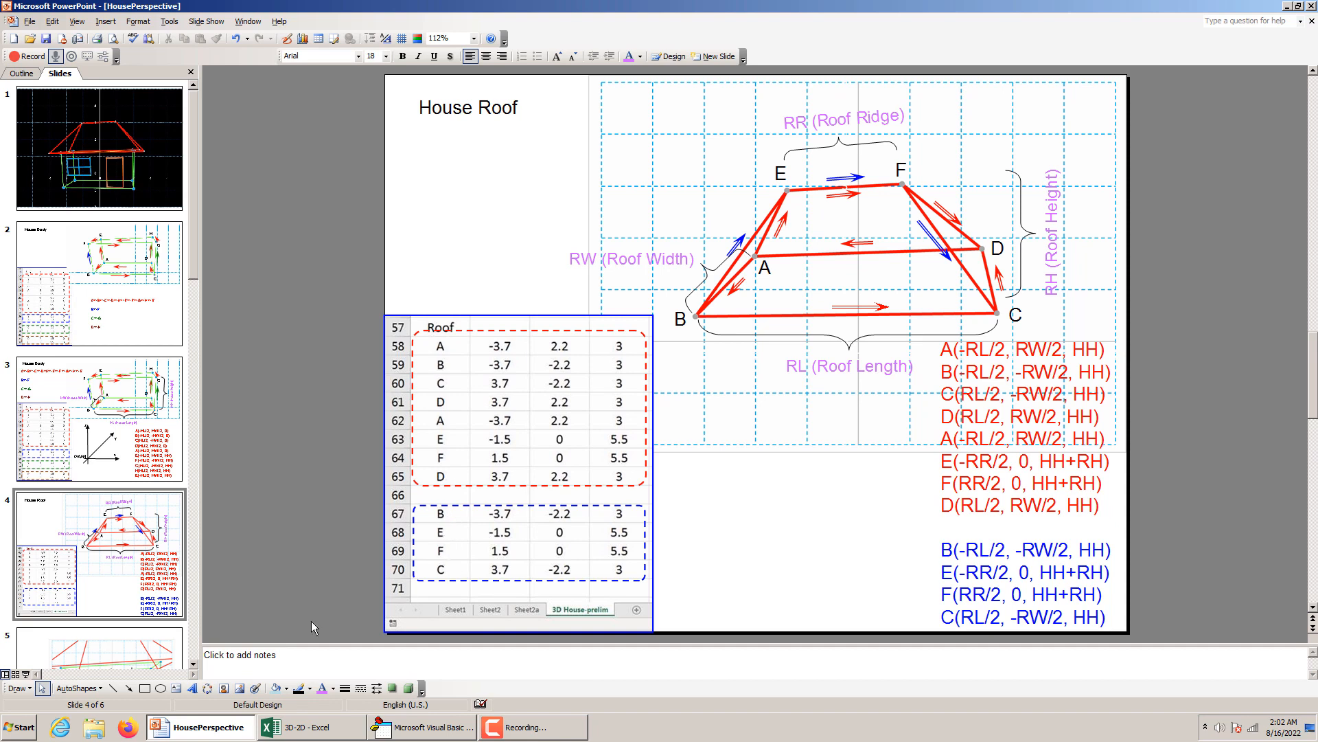
left_click(314, 729)
scroll(210, 582, "down", 2)
scroll(211, 582, "up", 2)
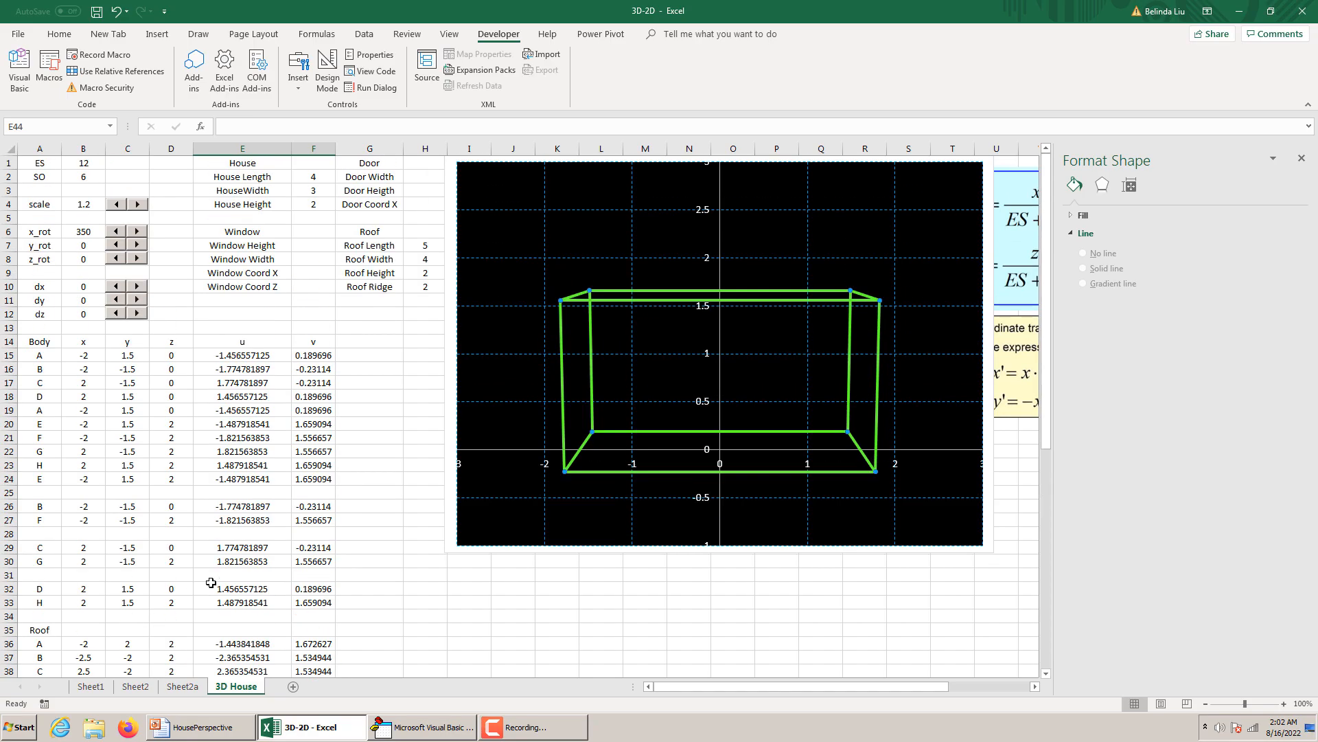
scroll(211, 582, "down", 4)
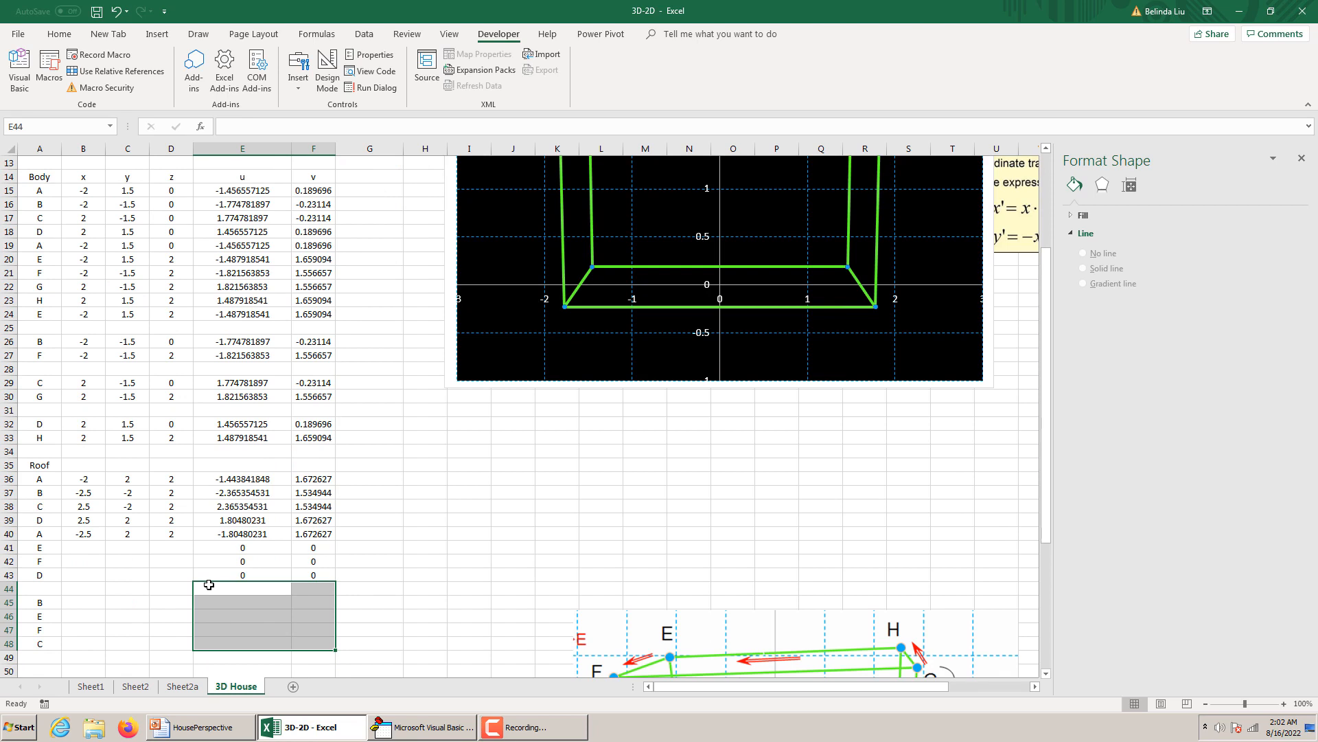
scroll(208, 584, "down", 1)
scroll(209, 584, "up", 4)
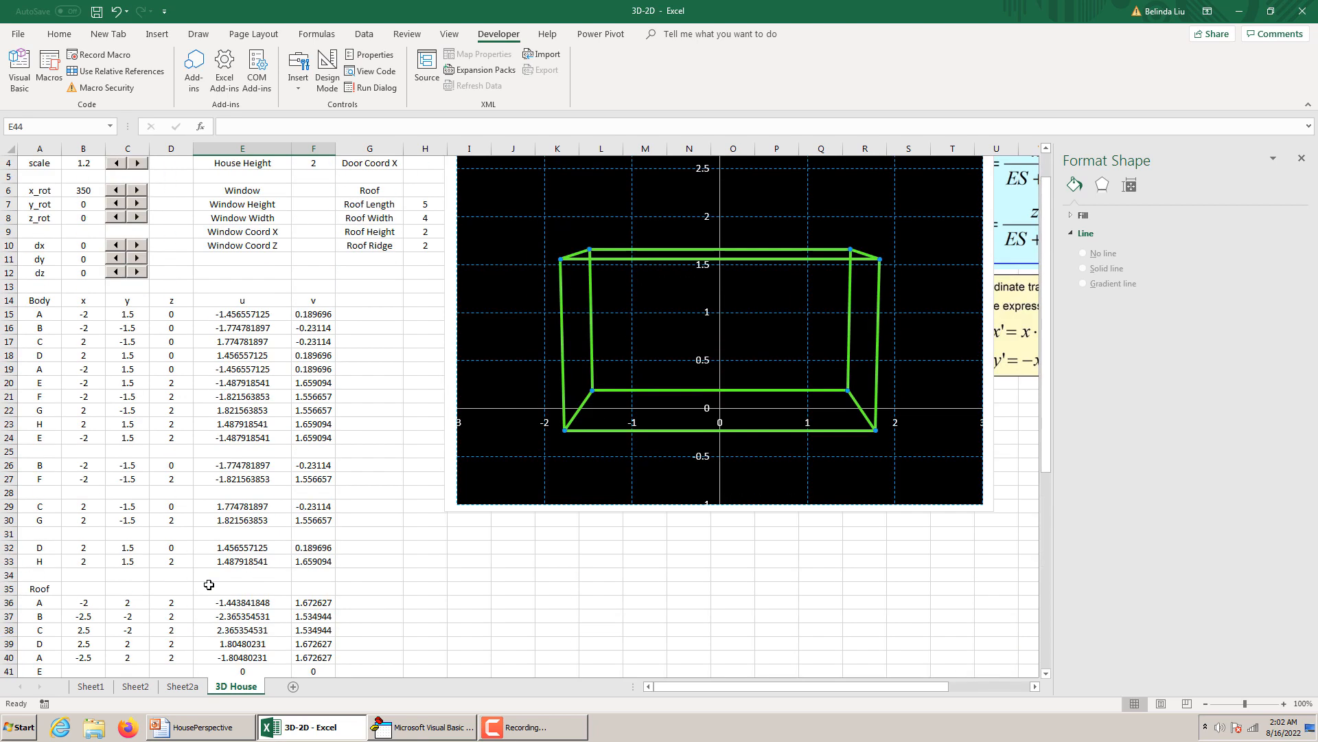
scroll(209, 585, "down", 2)
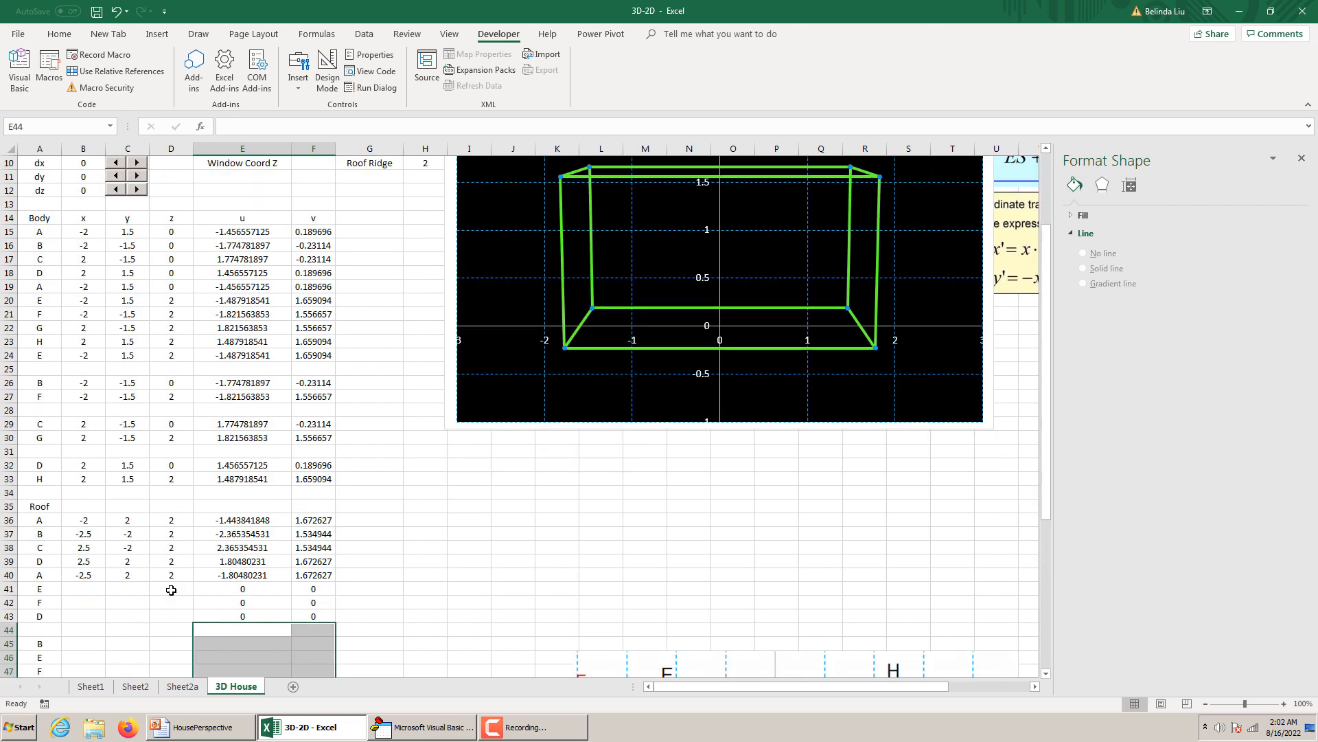
Enter =-RR/2 as the x formula of roof point E in B41, consulting the House Roof slide in PowerPoint.
left_click(97, 590)
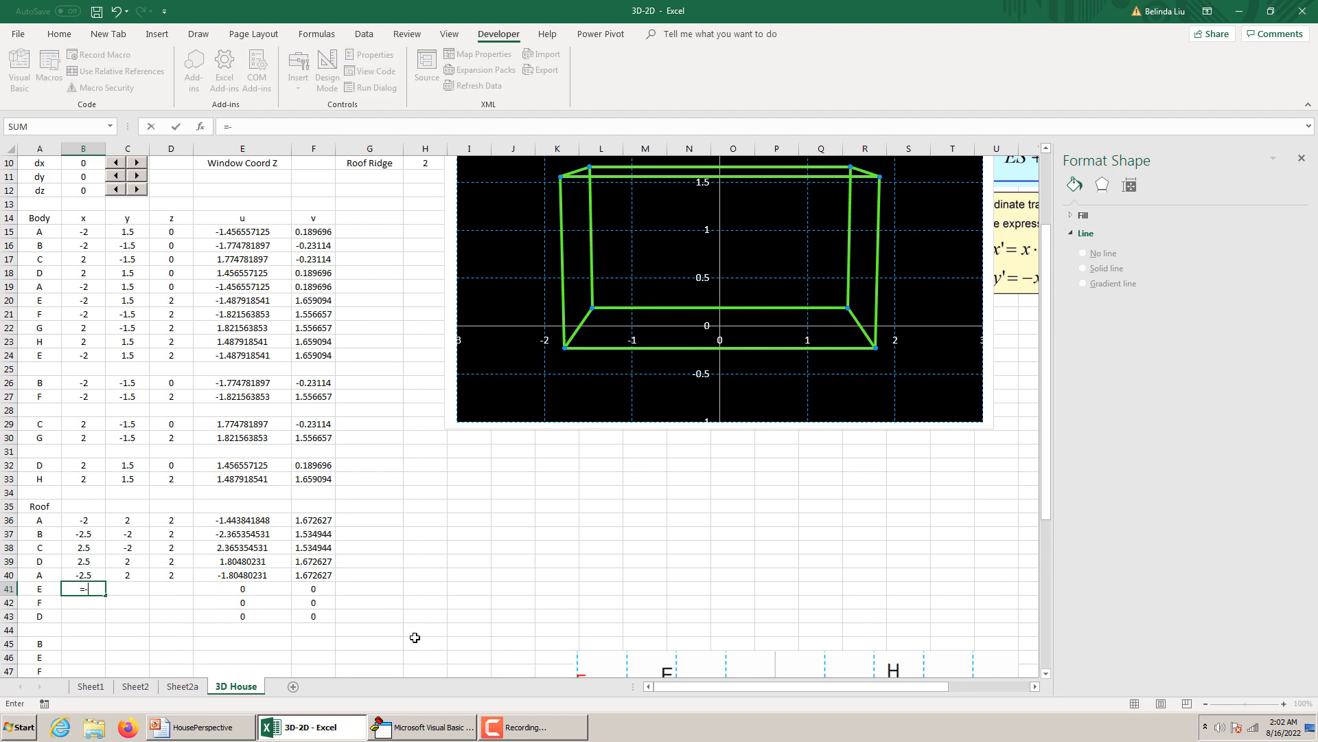
left_click(219, 732)
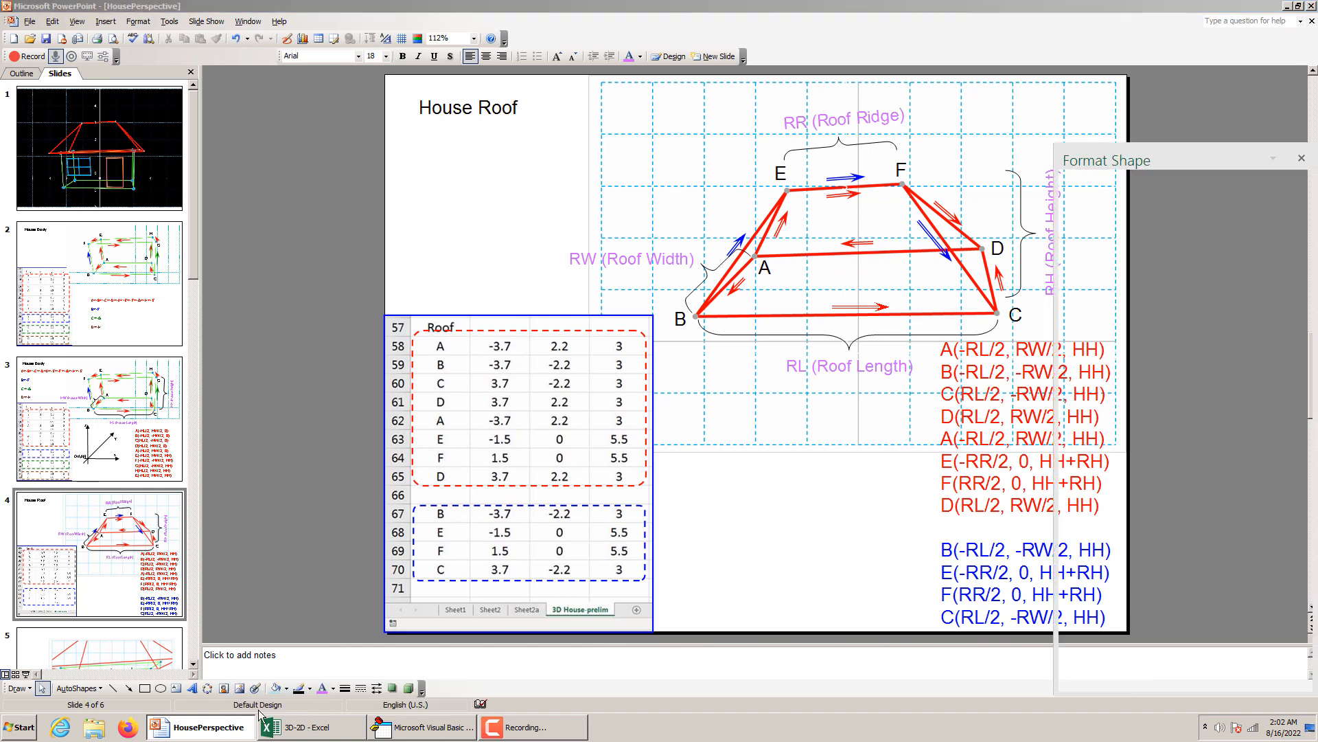
left_click(307, 732)
type("=-RR")
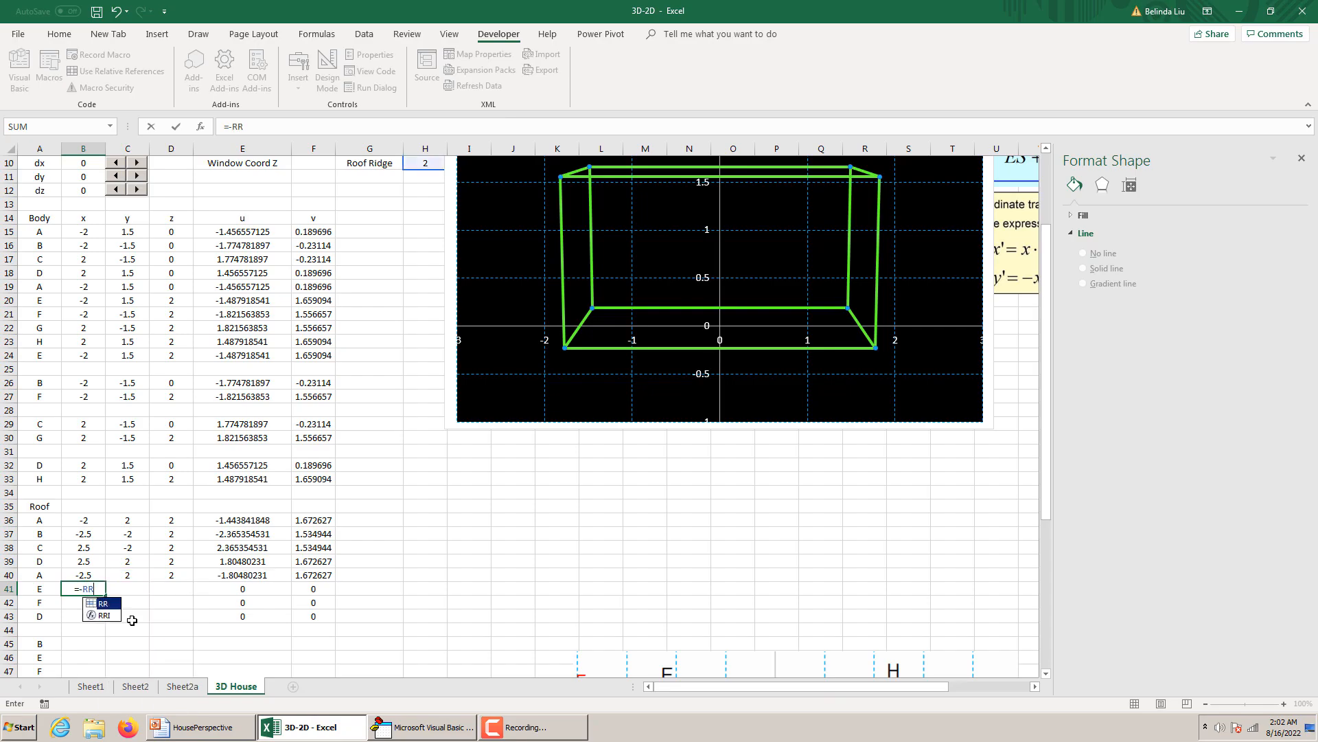
type("/")
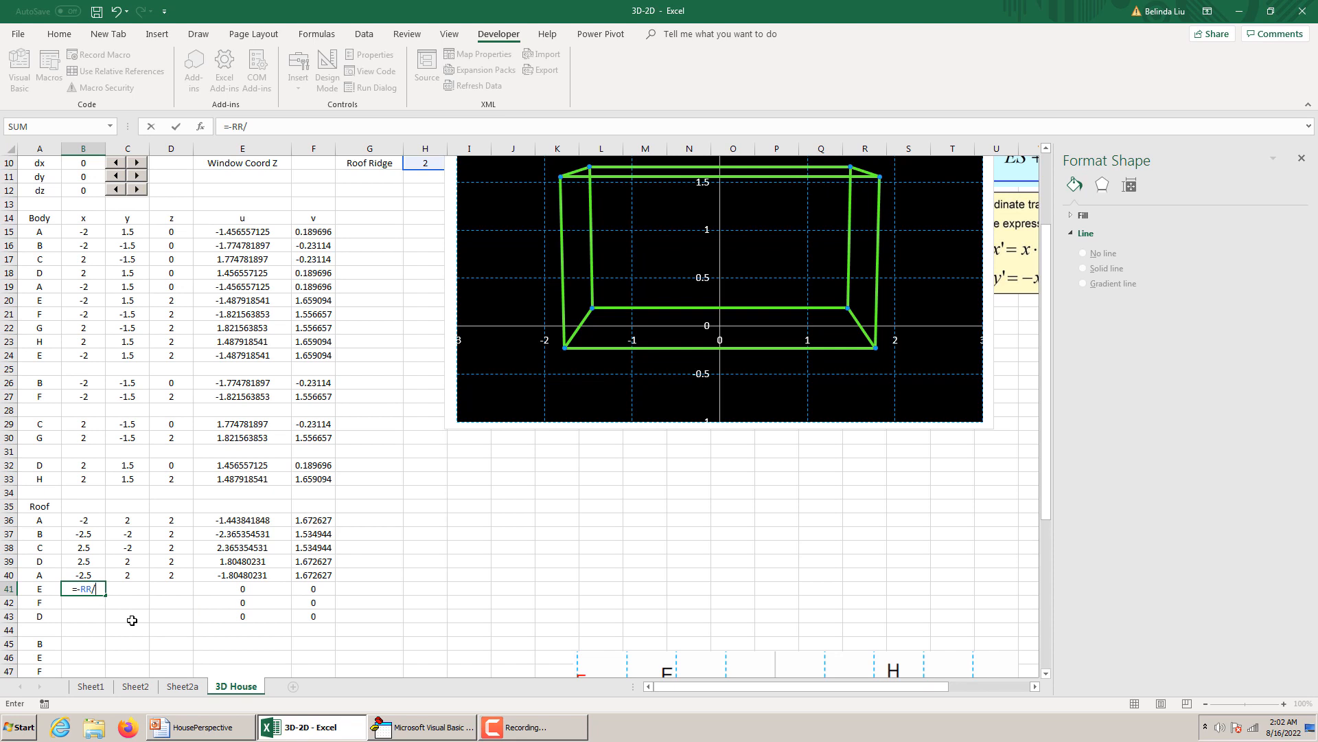
type("2")
key("Return")
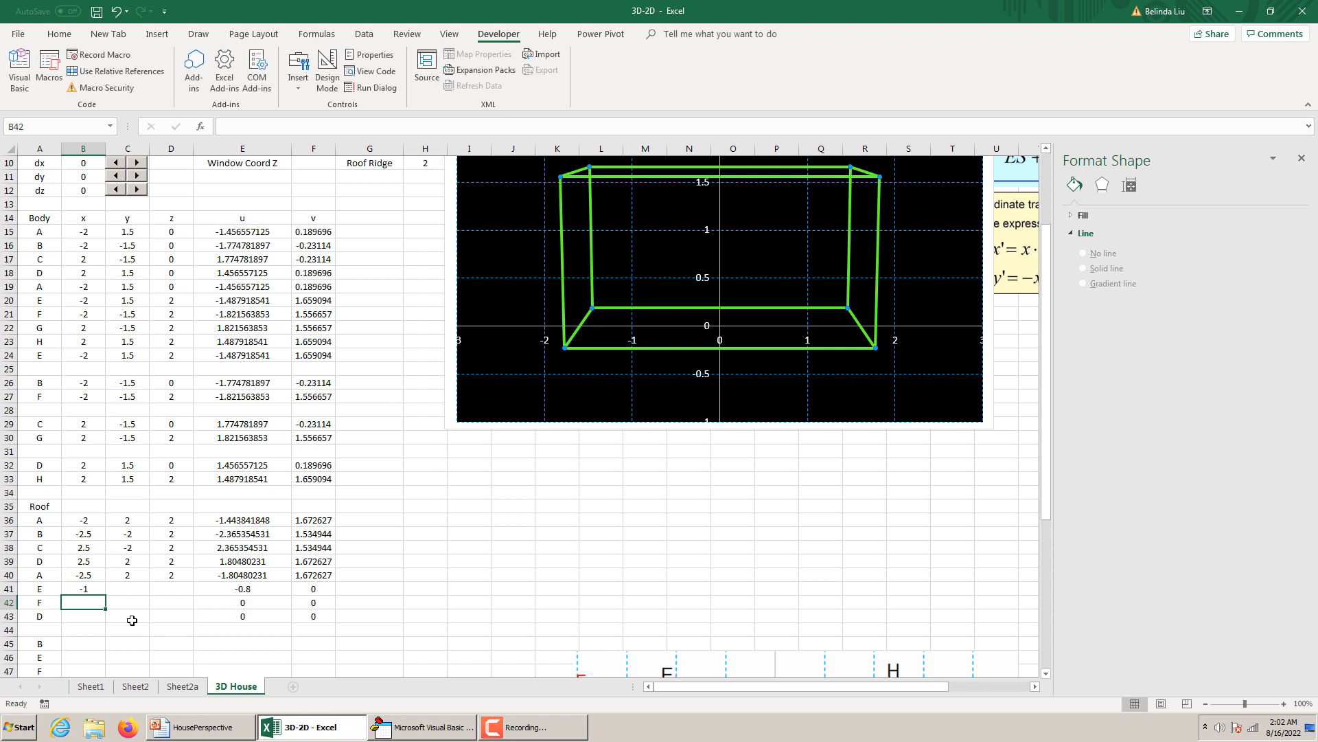
Set roof point E's y value in C41 to 0 and its z formula in D41 to =HH+RH.
left_click(132, 591)
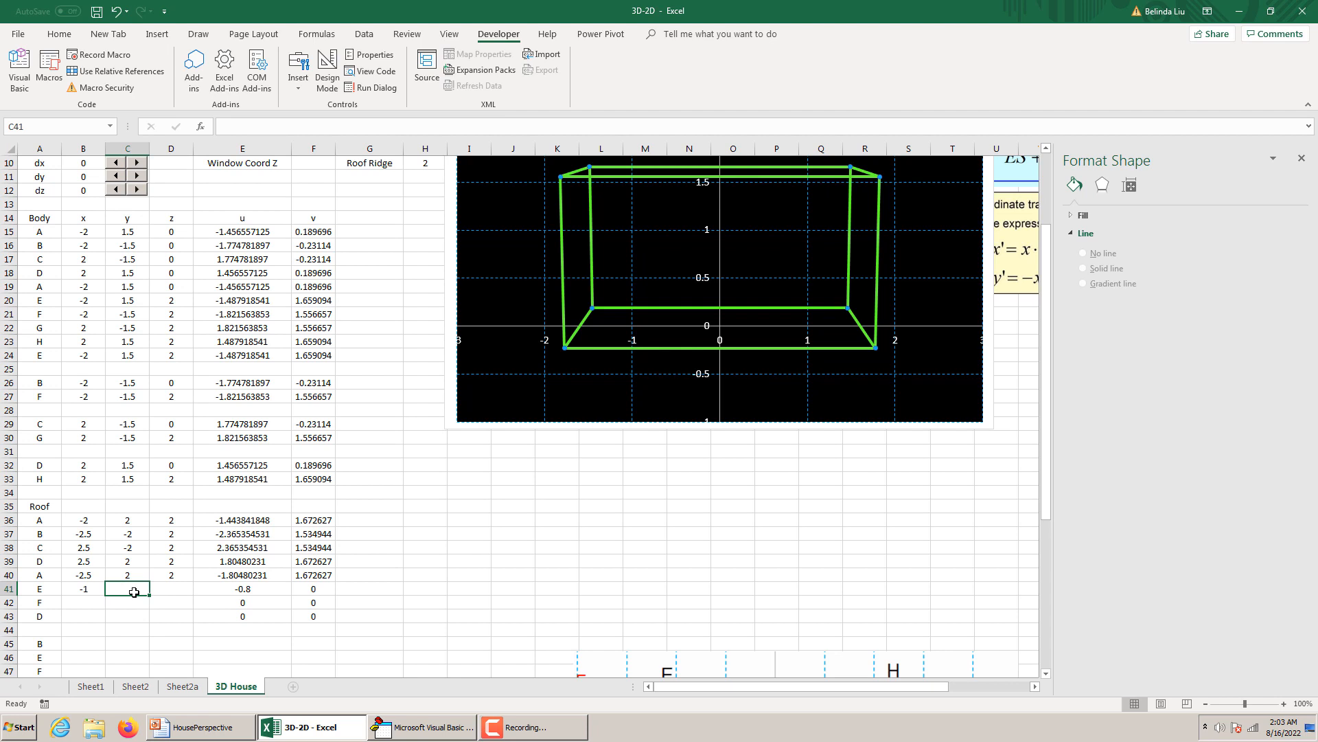
type("0")
left_click(171, 595)
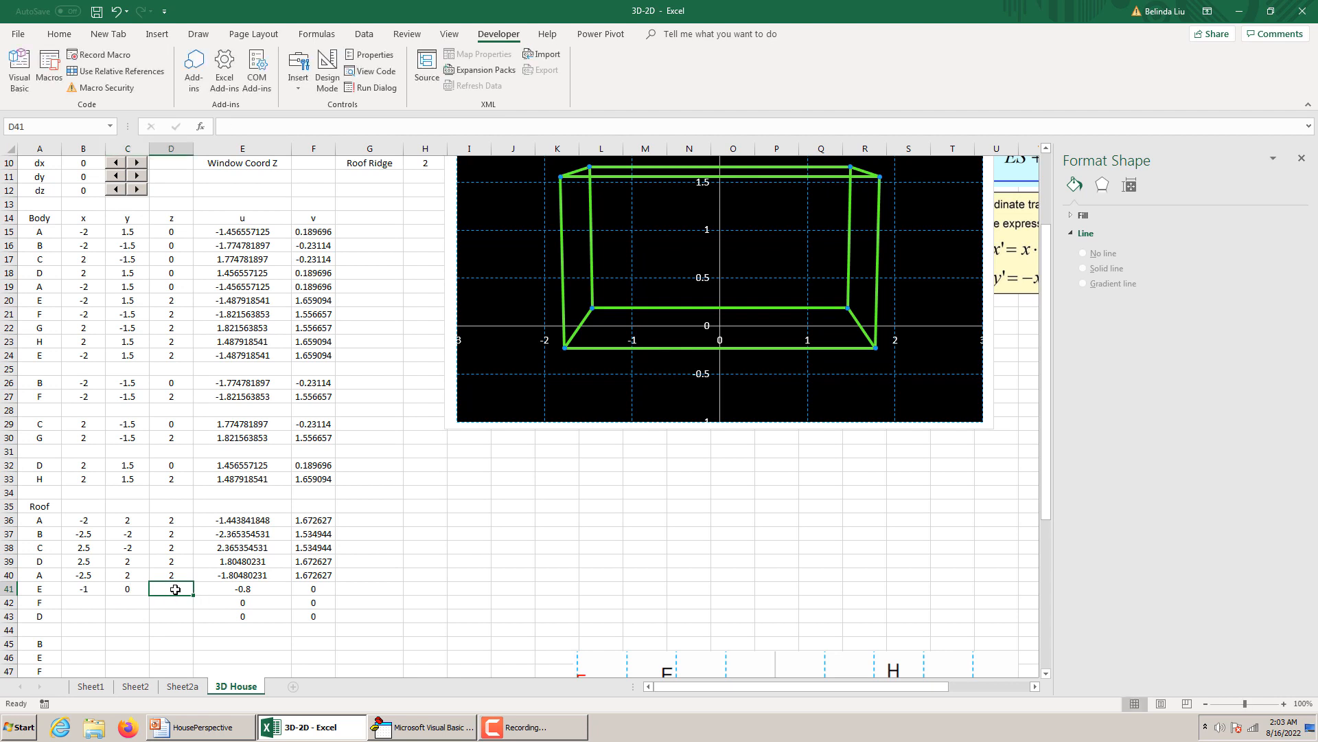
type("=")
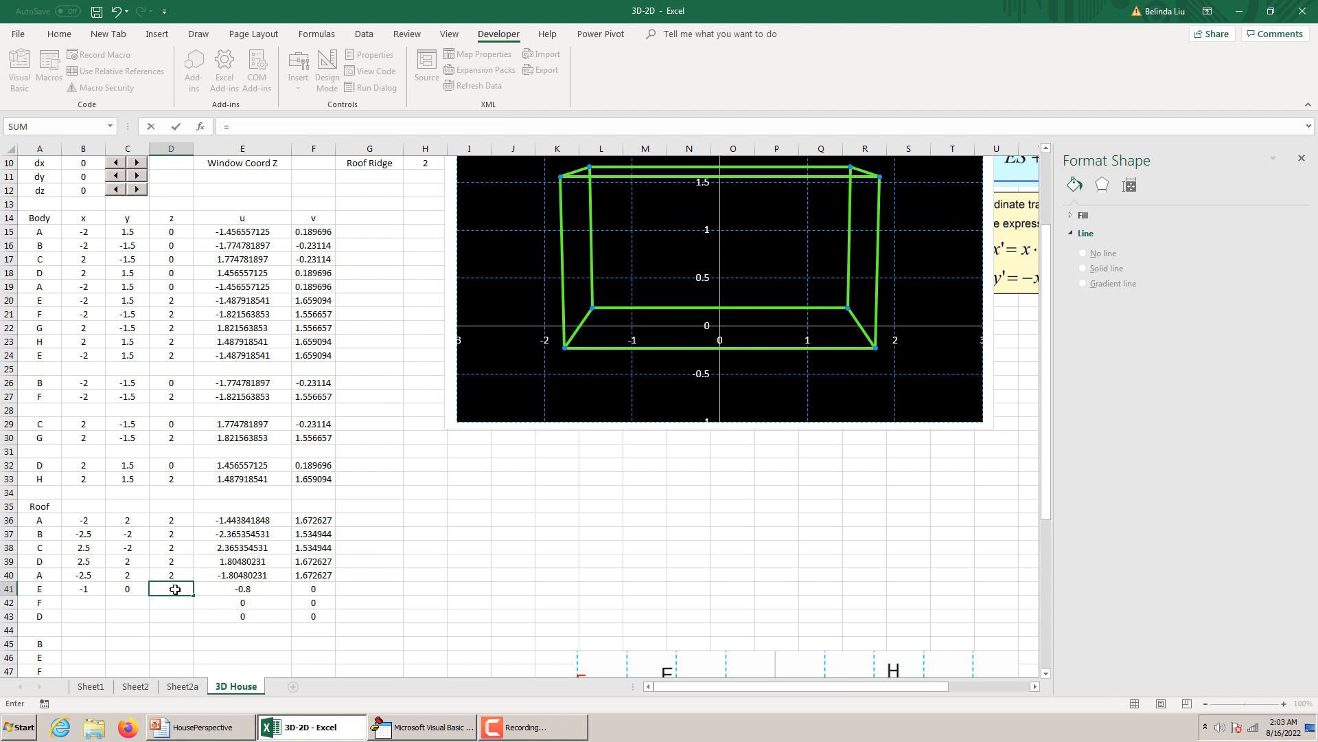
type("HH+RH")
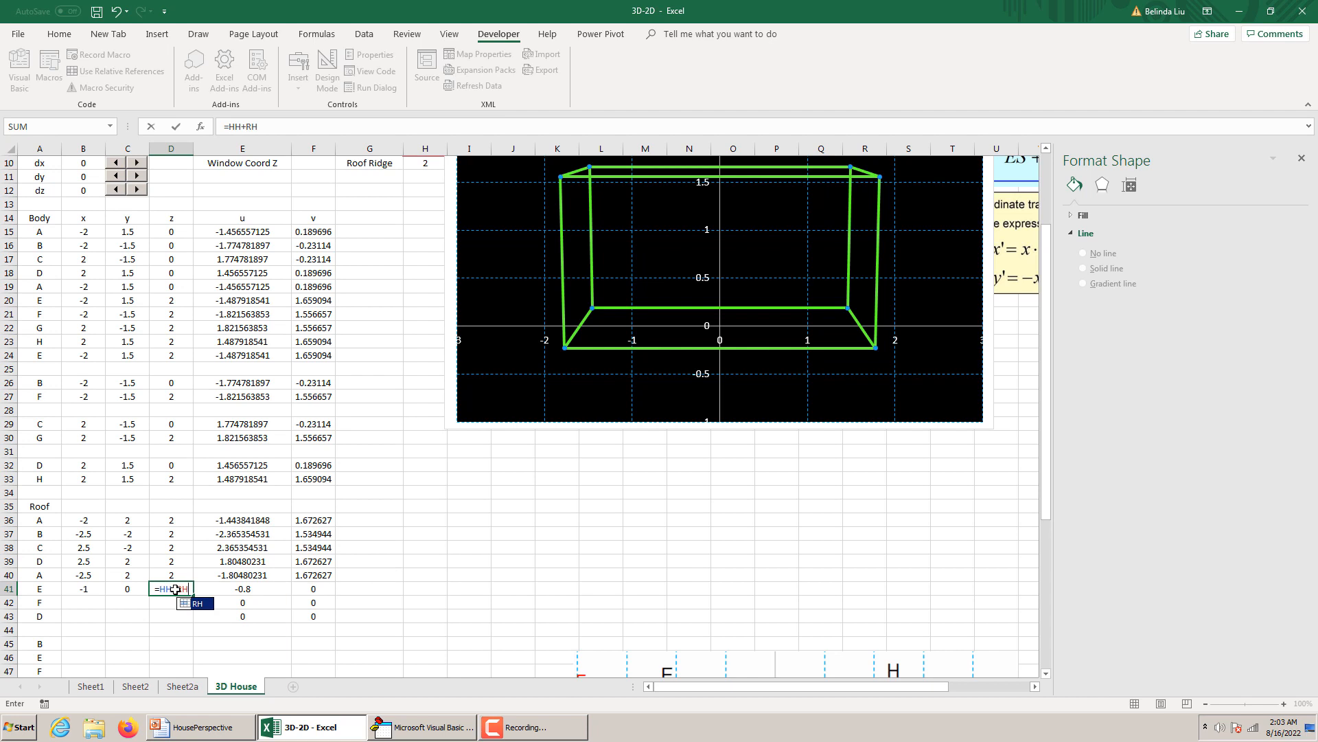
key("Return")
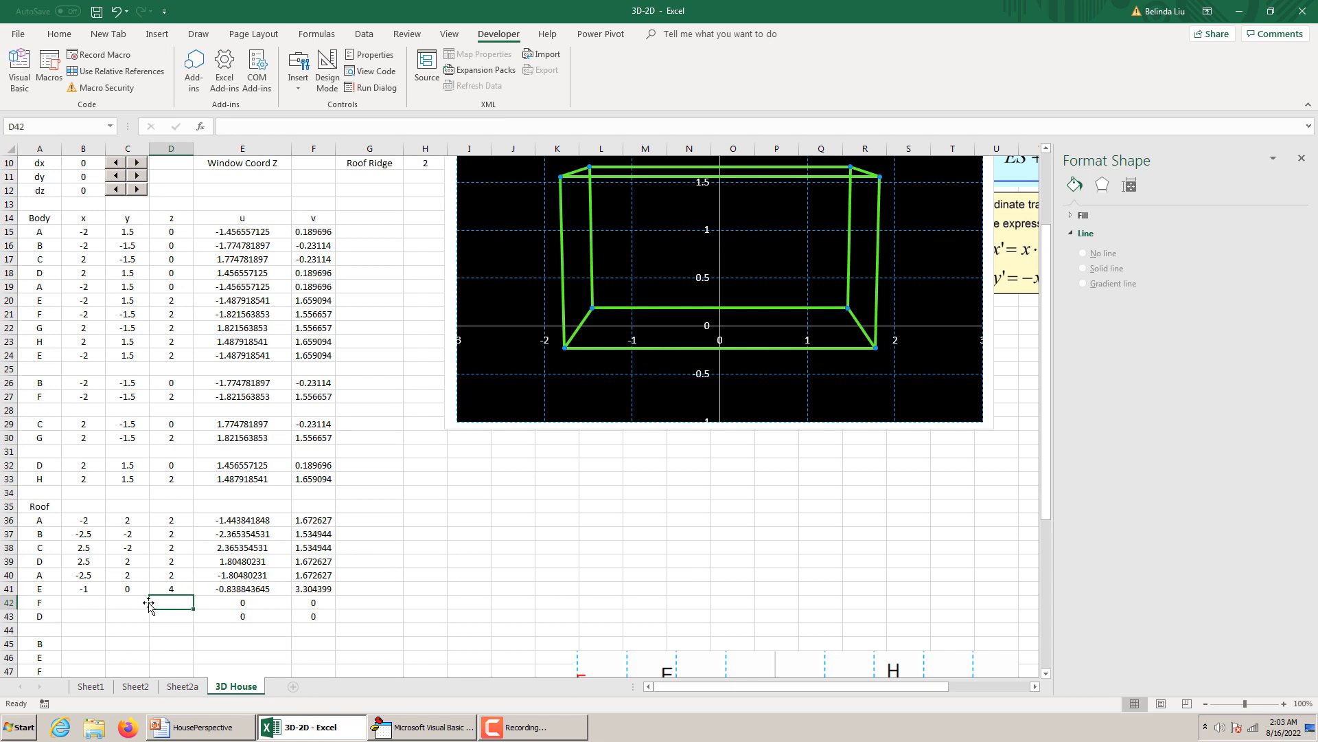
Fill roof point E's coordinates down to point F in row 42 and change F's x formula in B42 to =RR/2.
left_click(86, 602)
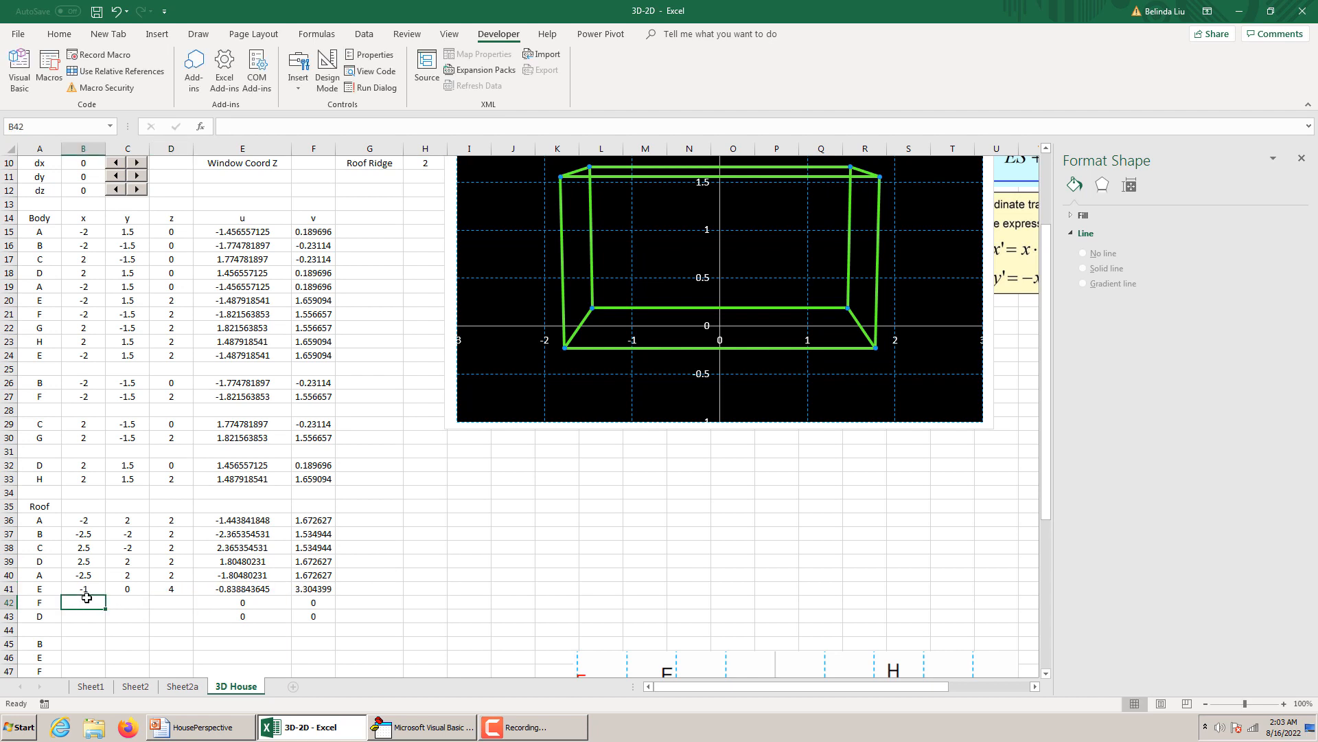
left_click_drag(86, 589, 192, 611)
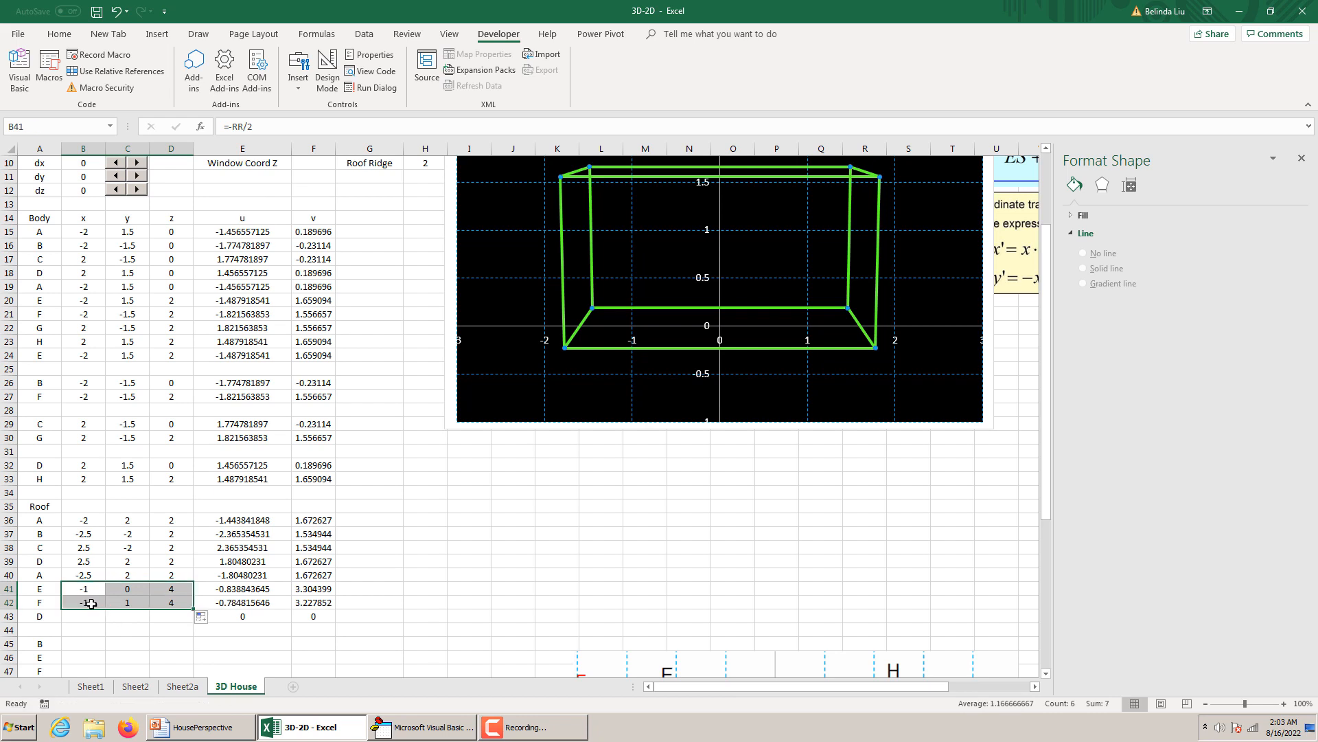
left_click(91, 604)
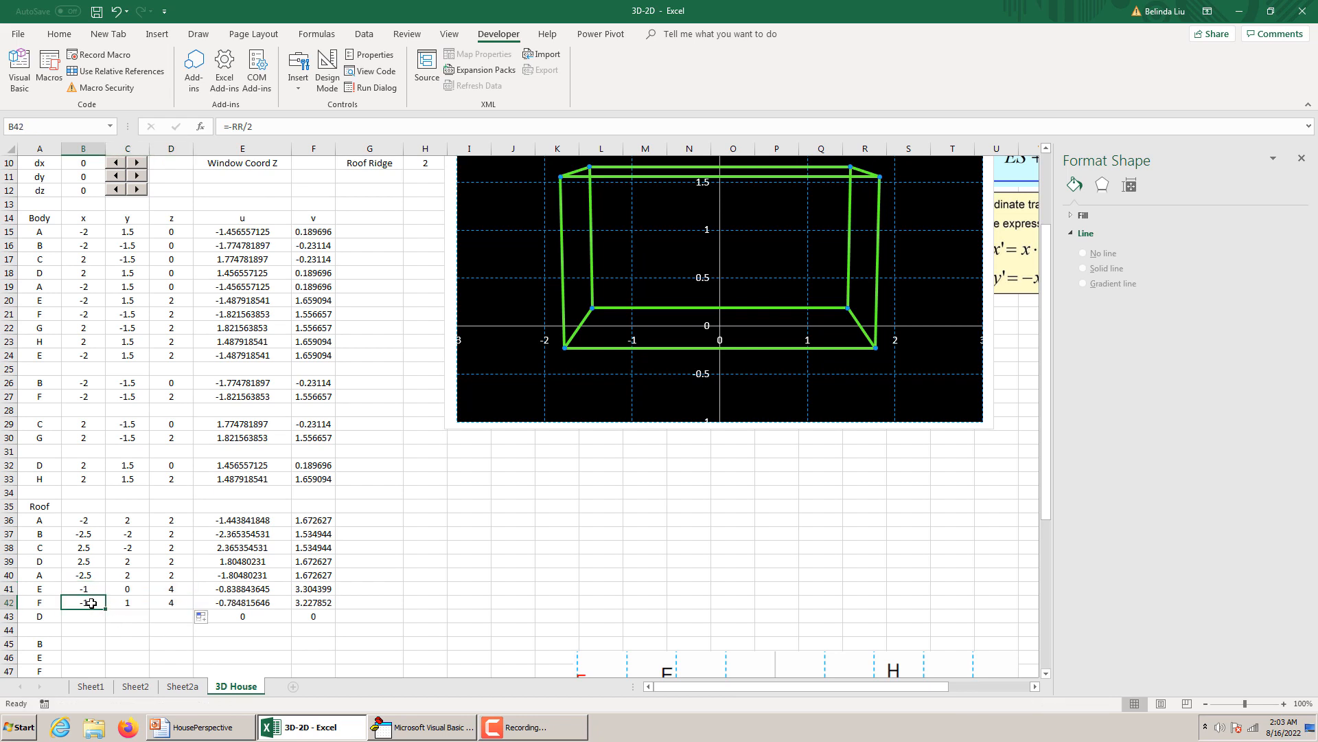
left_click(232, 126)
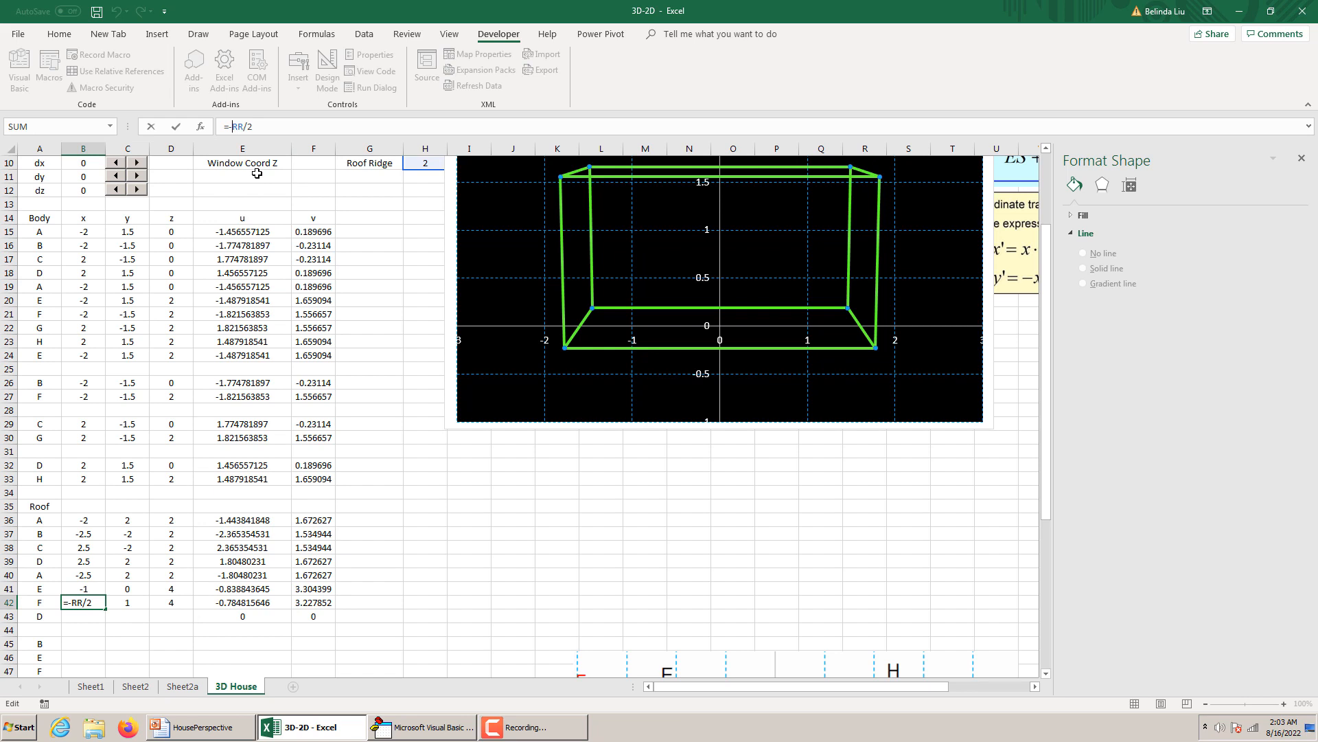
key("BackSpace")
key("Return")
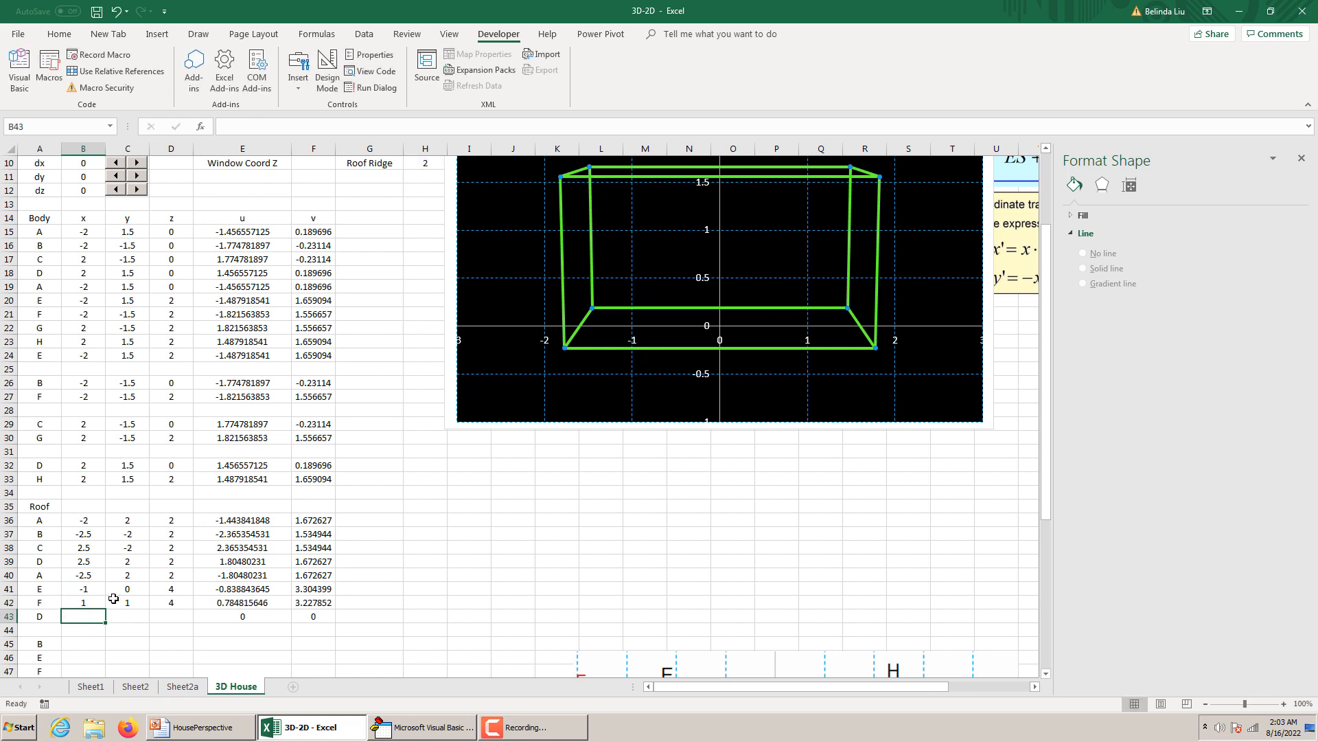
Copy roof point D's x, y and z formulas from B39:D39 into the closing point D at B43:D43.
left_click(91, 562)
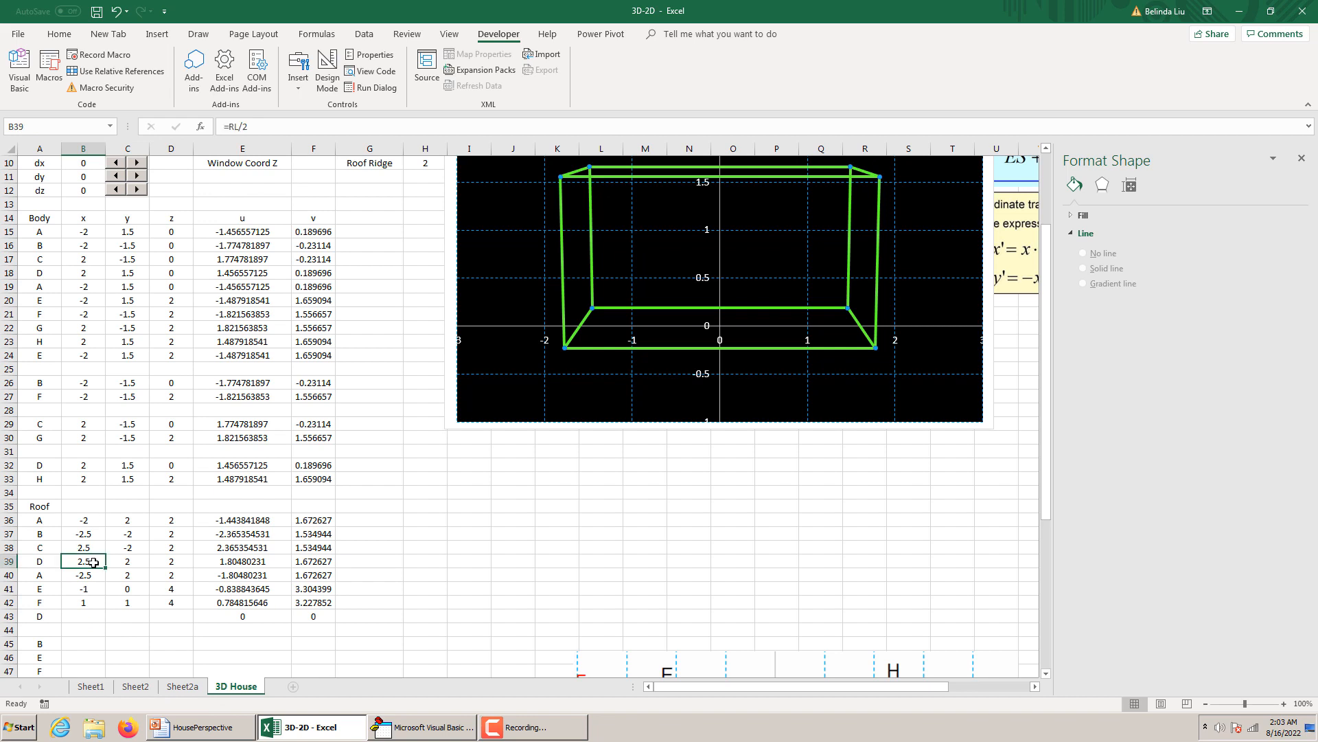
key("ctrl+c")
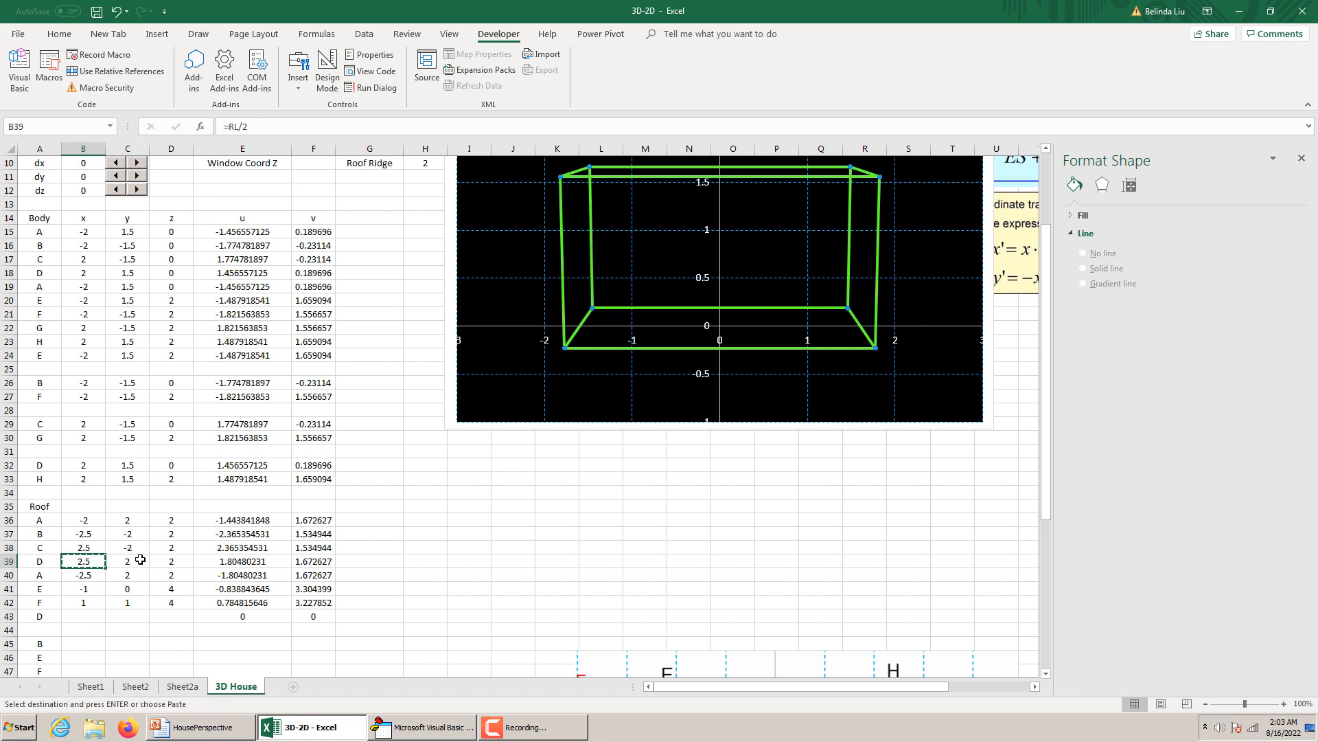
key("shift+Right")
key("shift+Right")
key("ctrl+c")
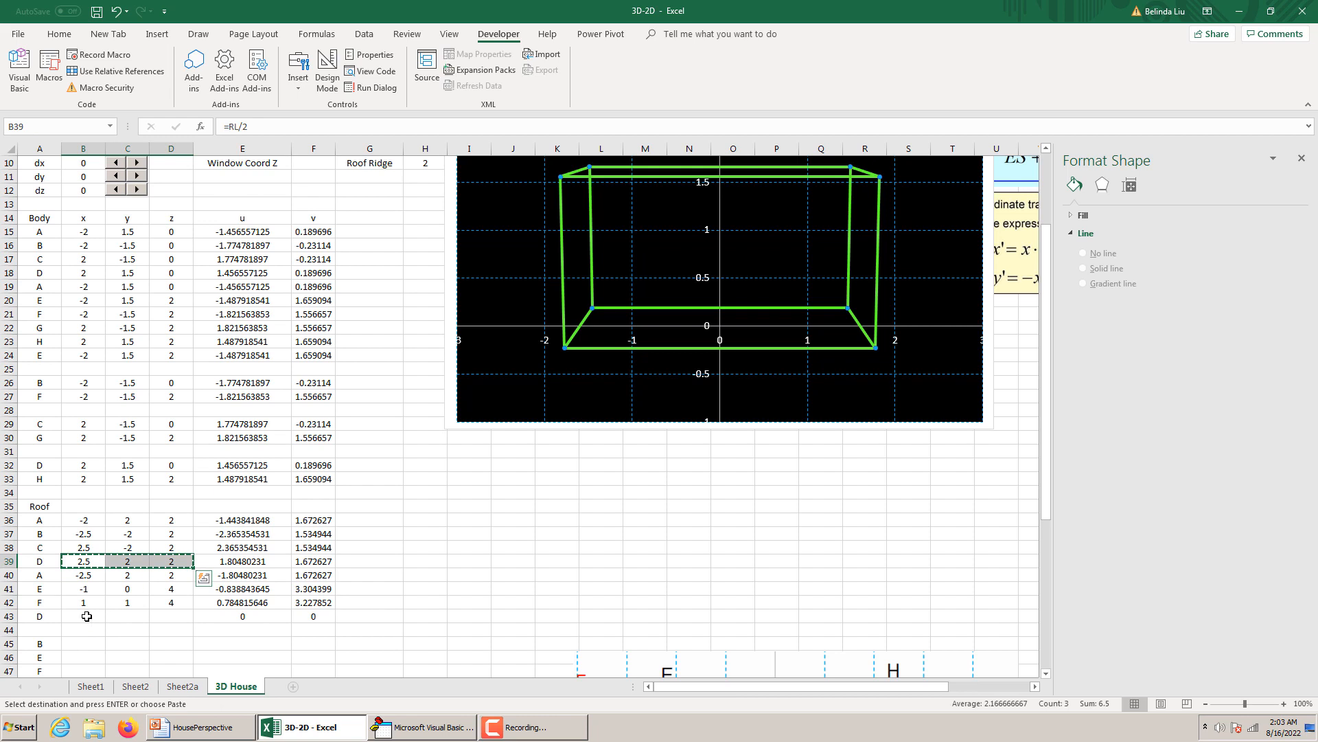
left_click(87, 616)
key("ctrl+v")
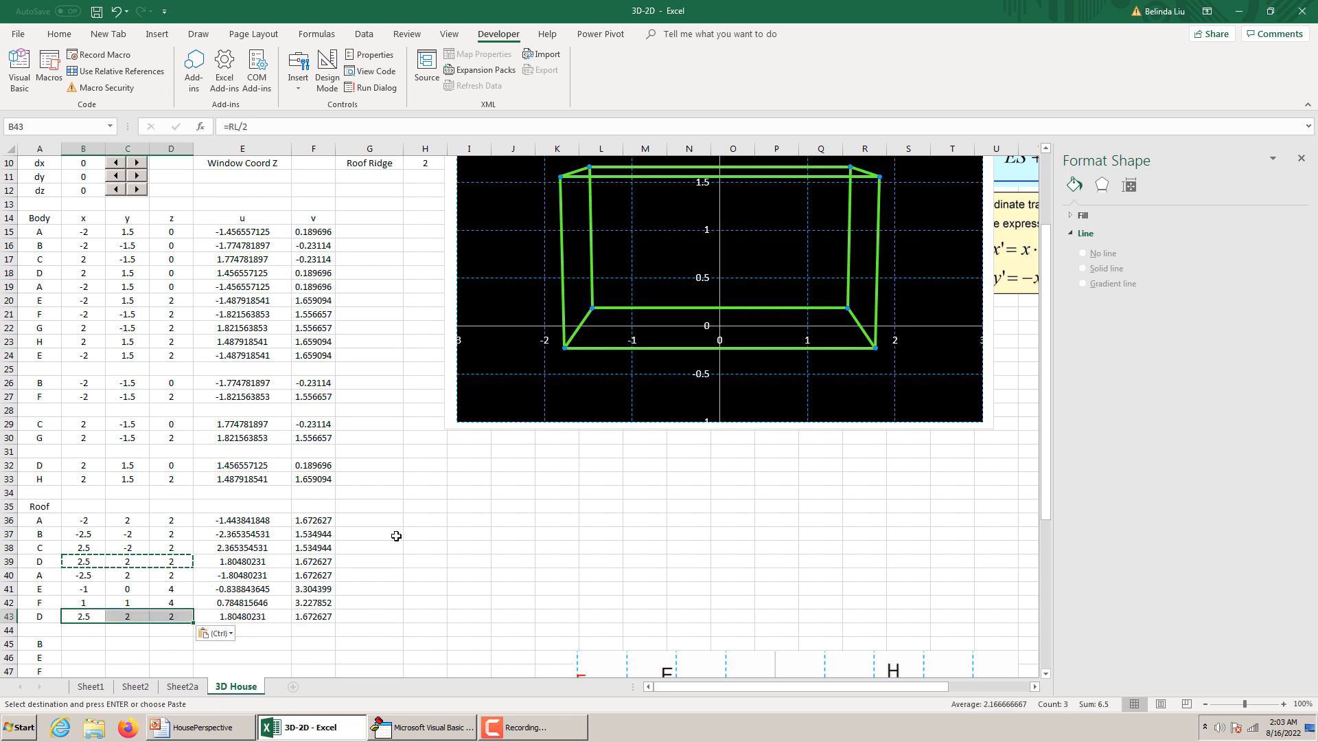
Add a series named Roof to the house chart with X values E36:E43 and Y values F36:F43.
right_click(453, 376)
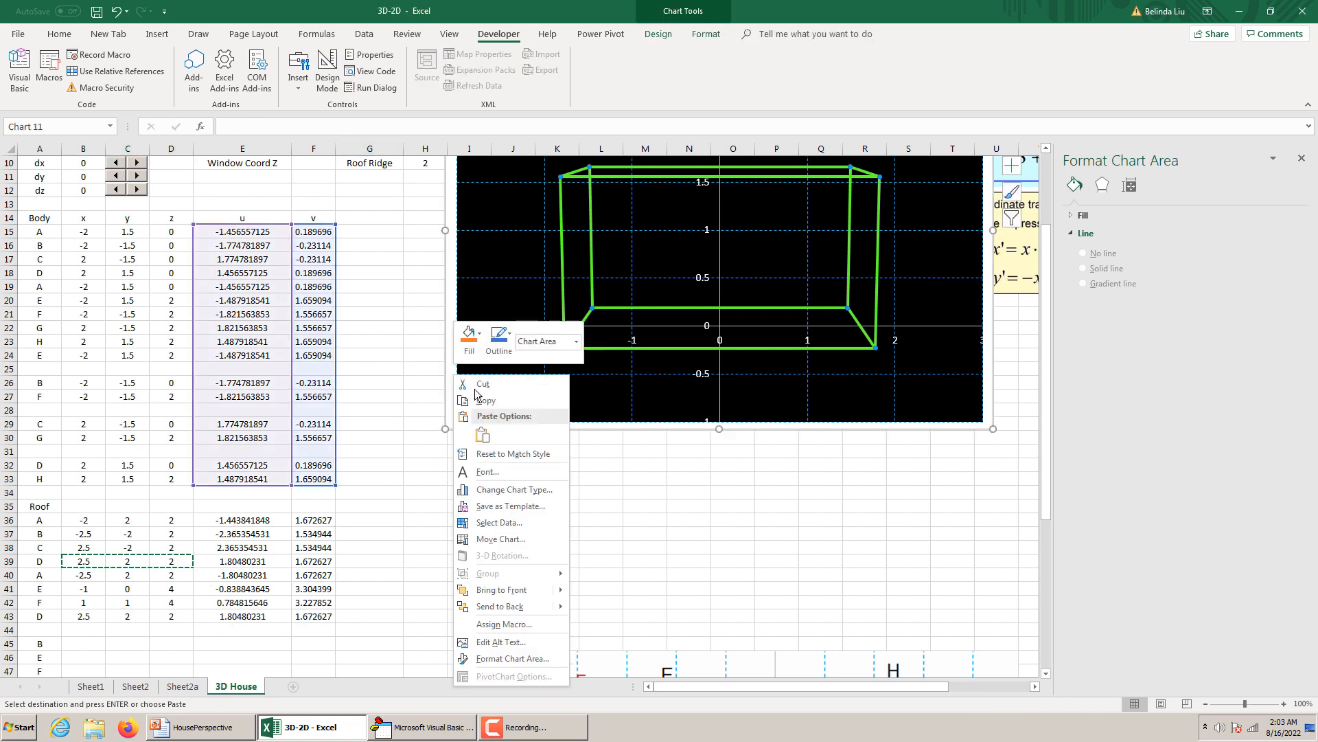
left_click(509, 525)
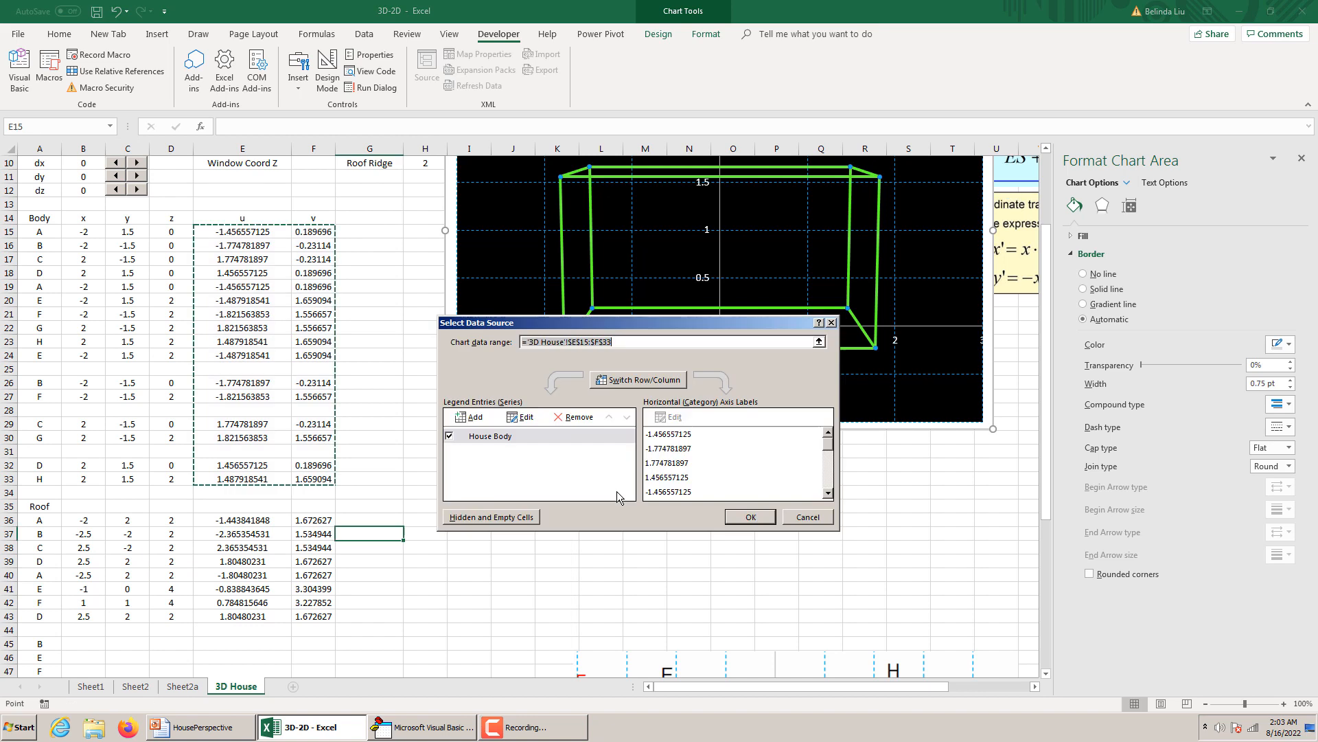
left_click(485, 417)
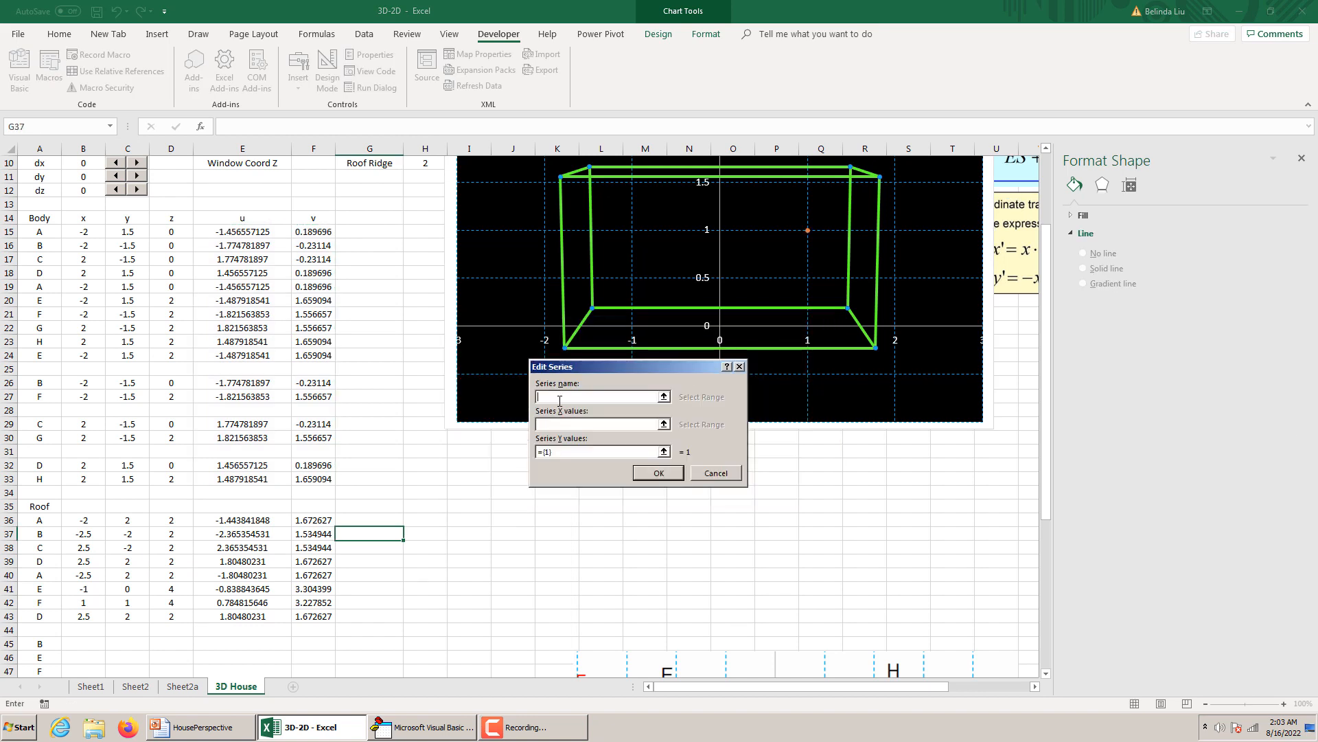
type("Roof")
left_click(552, 423)
left_click_drag(236, 517, 265, 617)
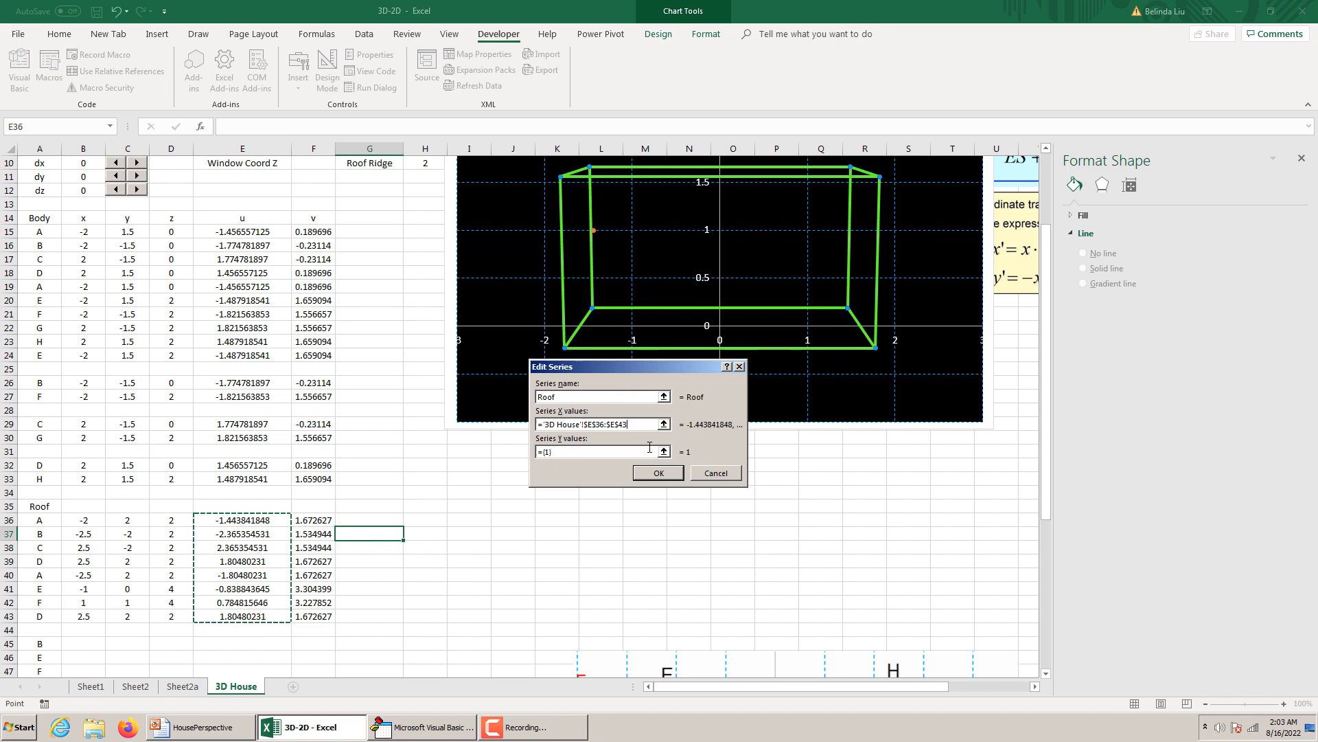
left_click(566, 452)
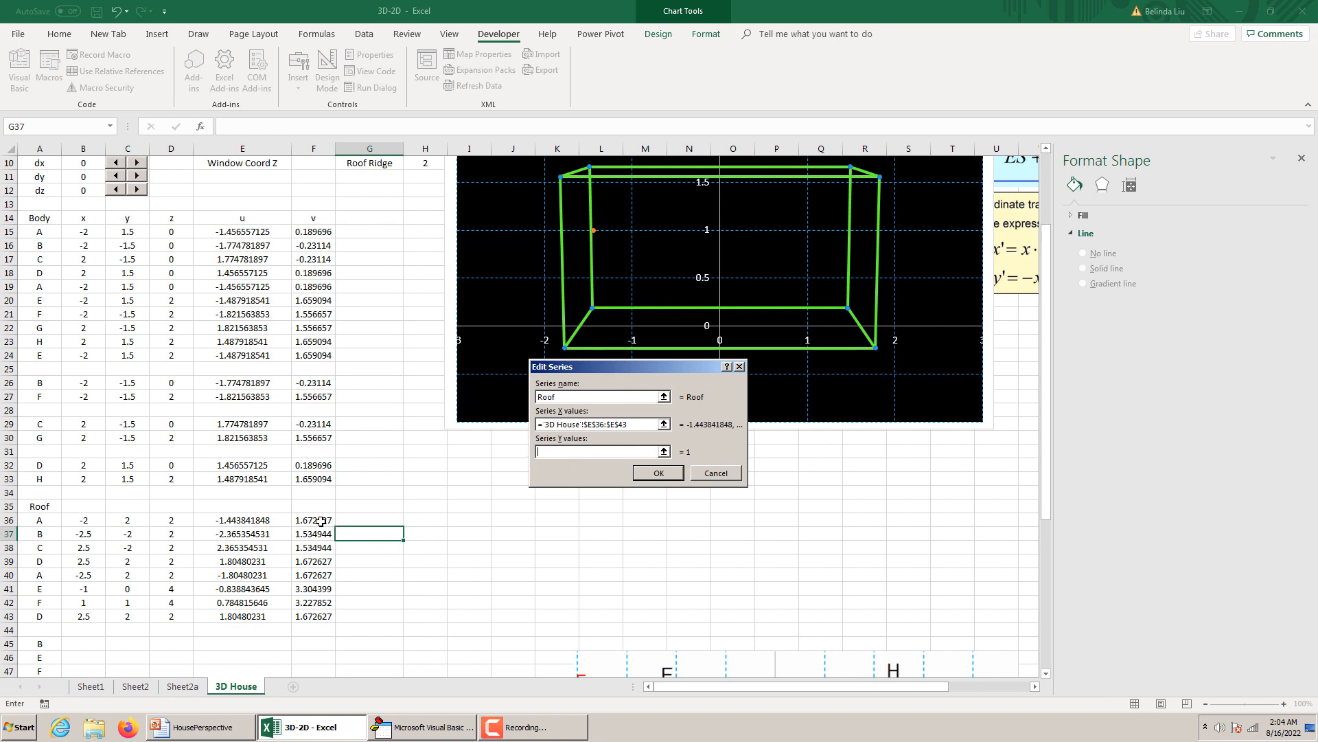
left_click_drag(323, 520, 328, 615)
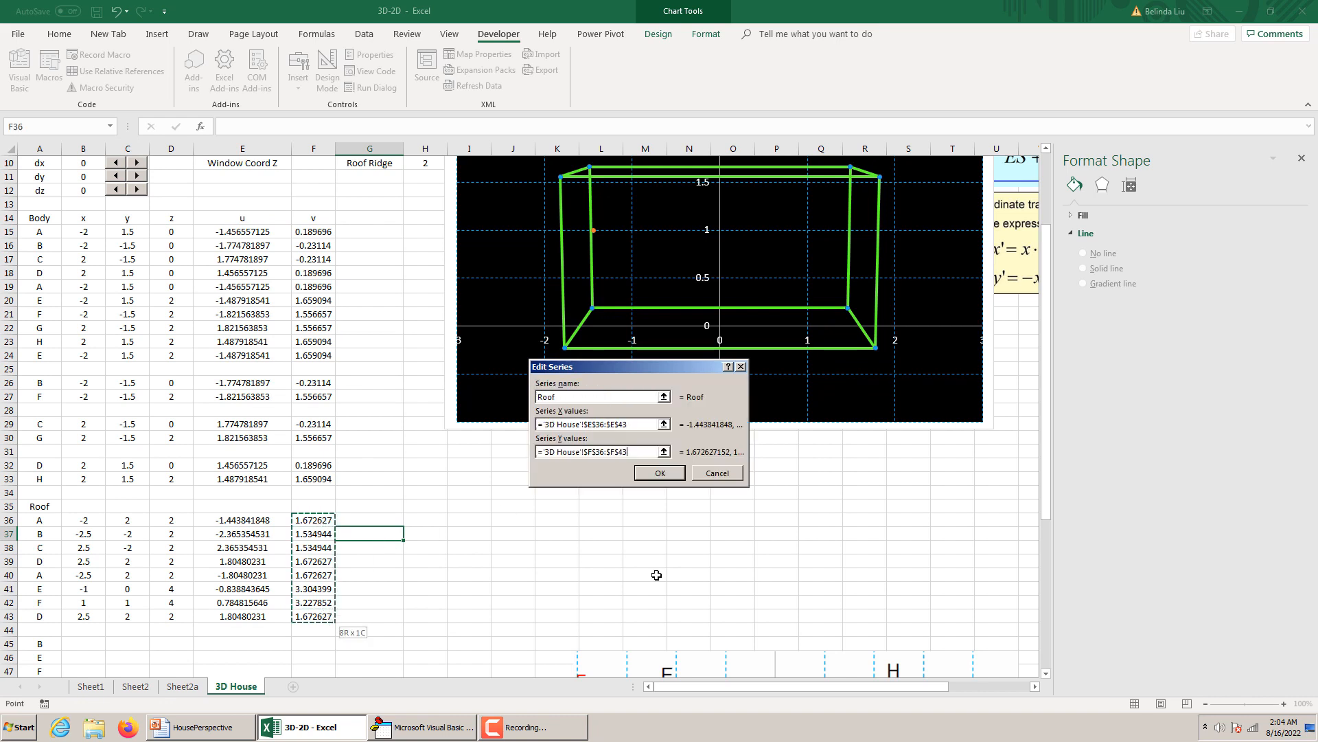
left_click(657, 472)
left_click(748, 516)
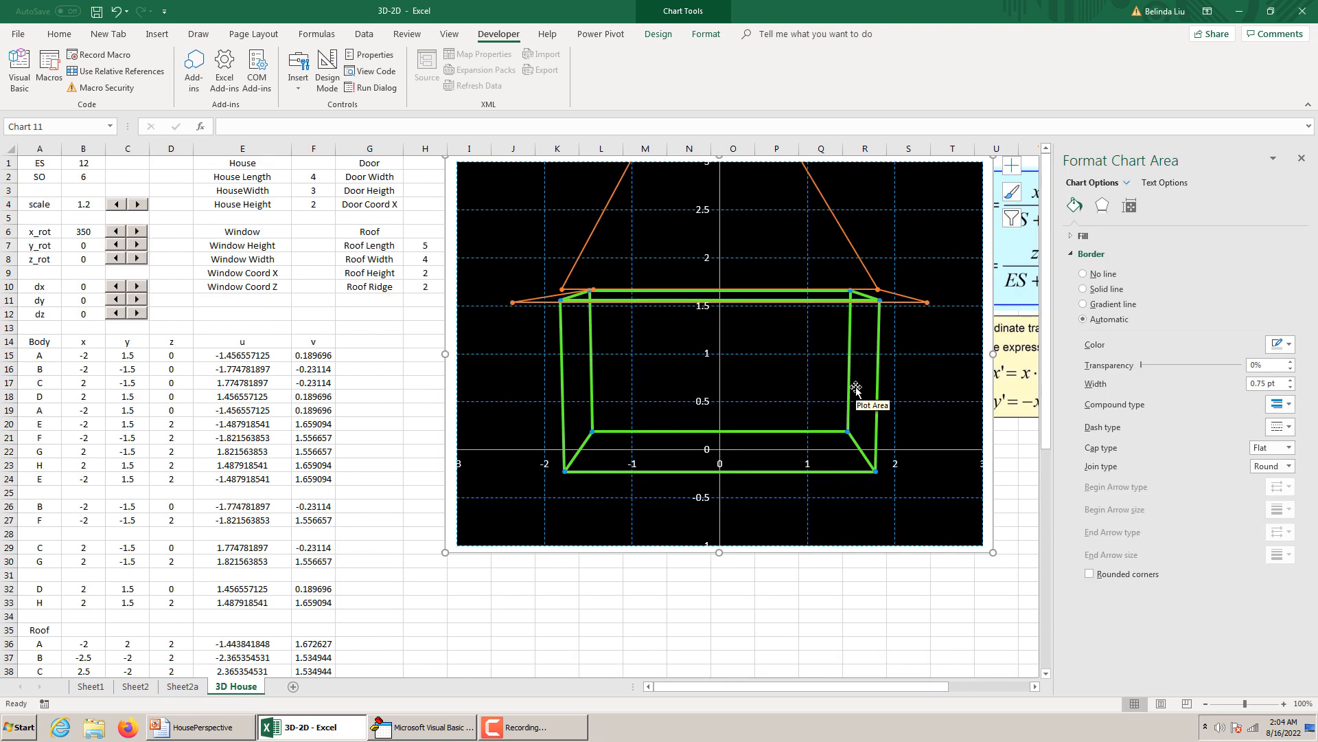
Set the maximum bound of the house chart's vertical axis to 4 and extend the chart's lower edge to about row 31.
scroll(856, 388, "down", 5)
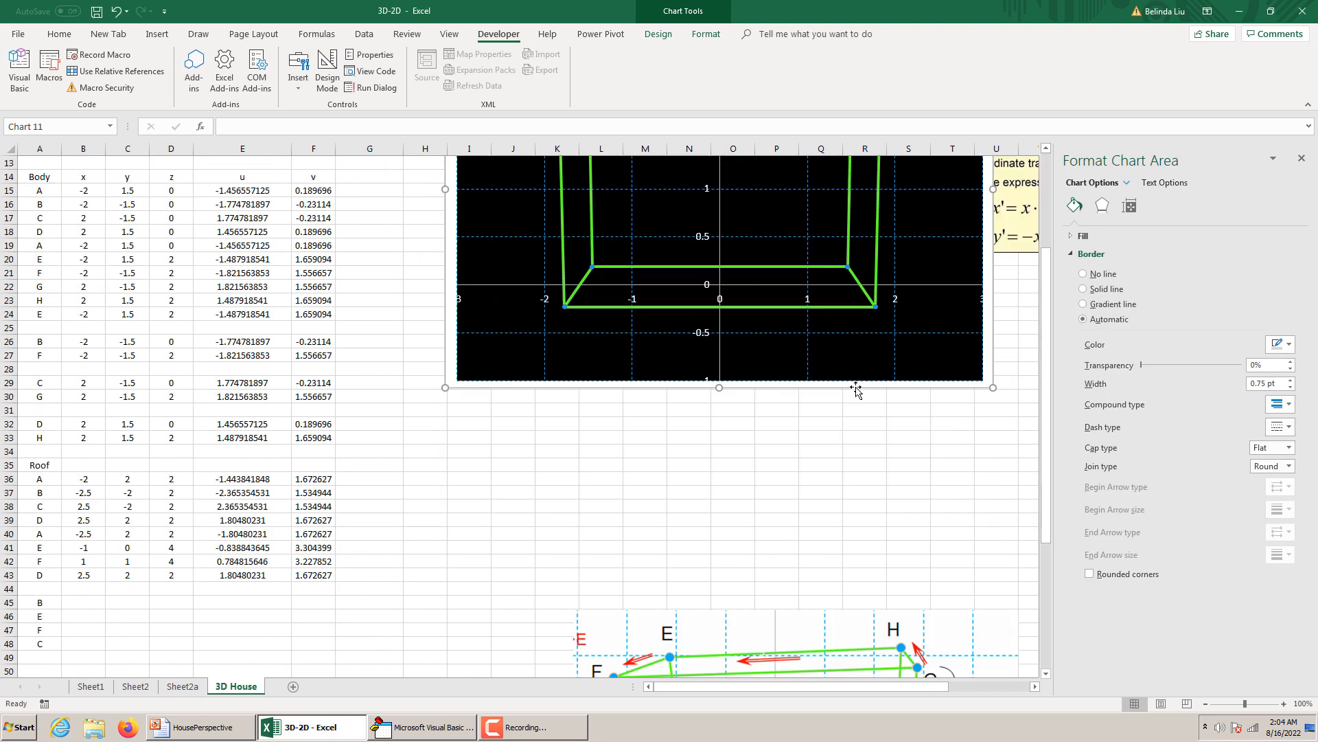
scroll(856, 388, "up", 2)
scroll(856, 388, "down", 1)
scroll(856, 388, "up", 4)
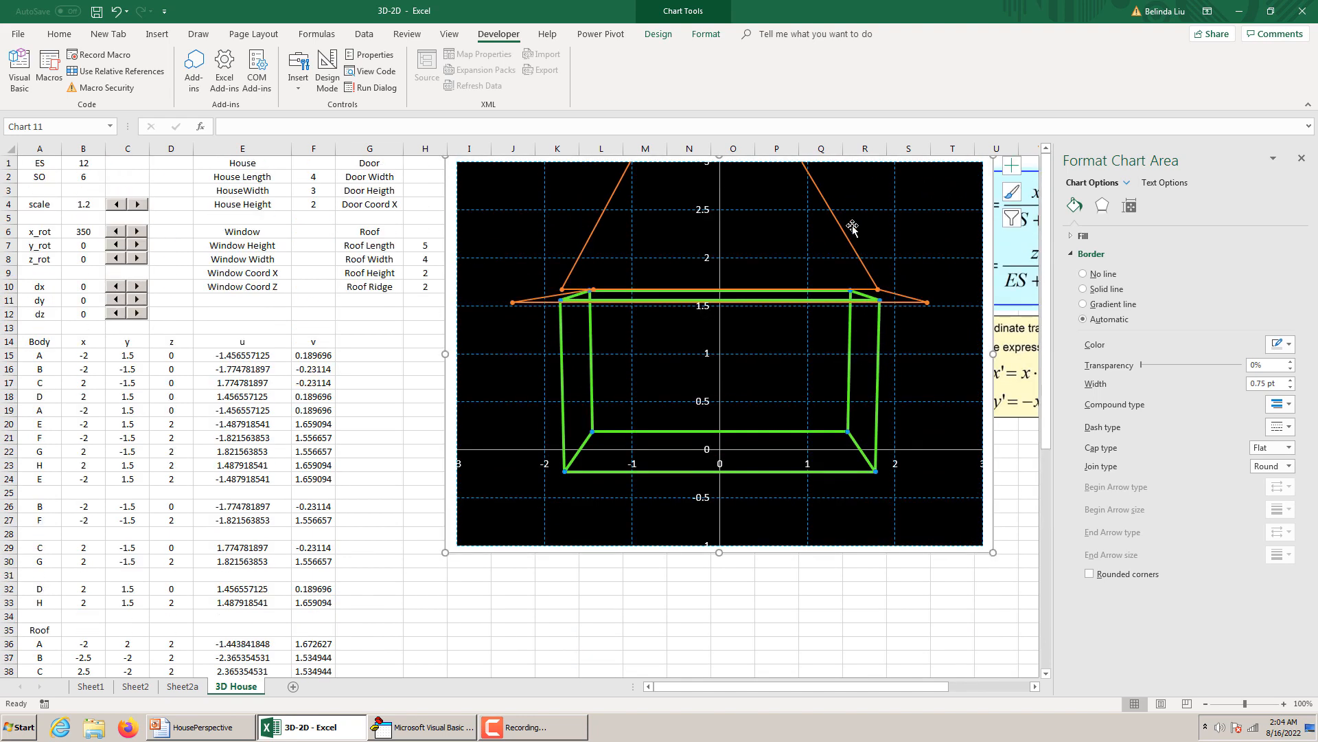
right_click(720, 218)
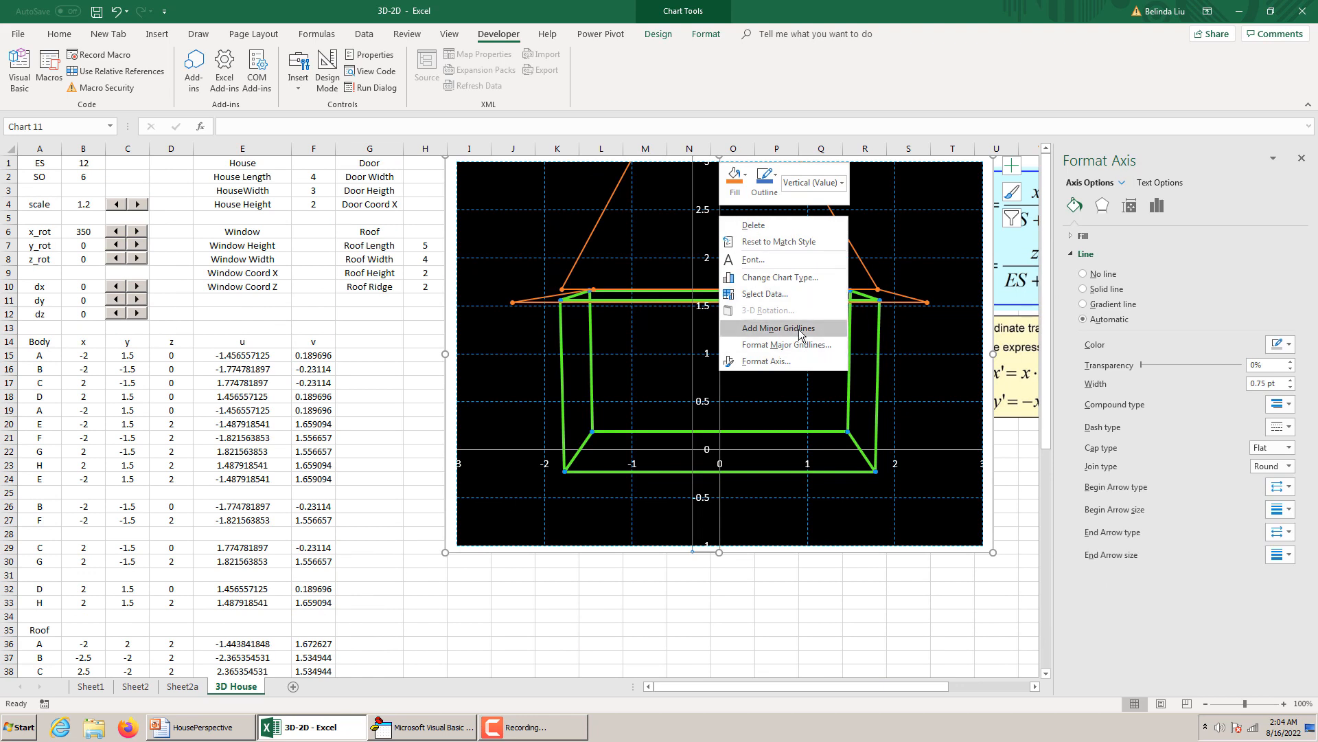
left_click(777, 362)
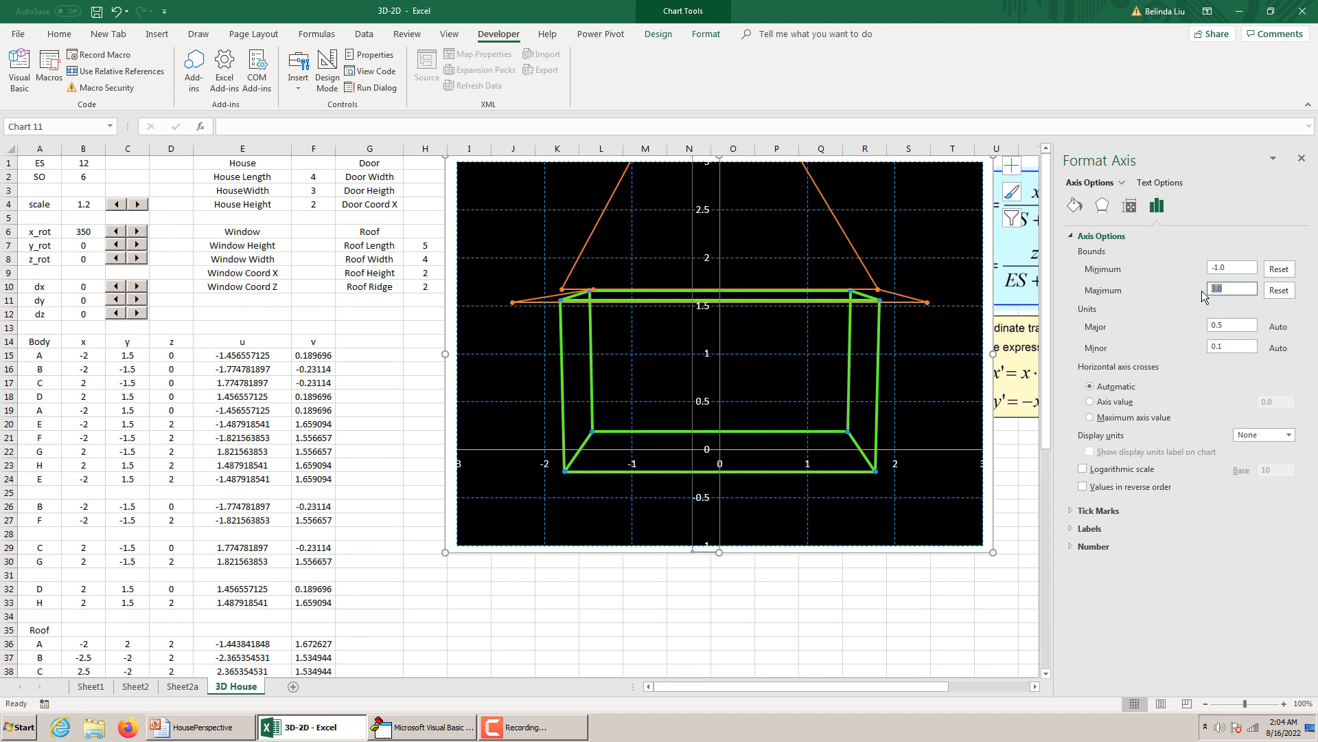
type("4")
key("Return")
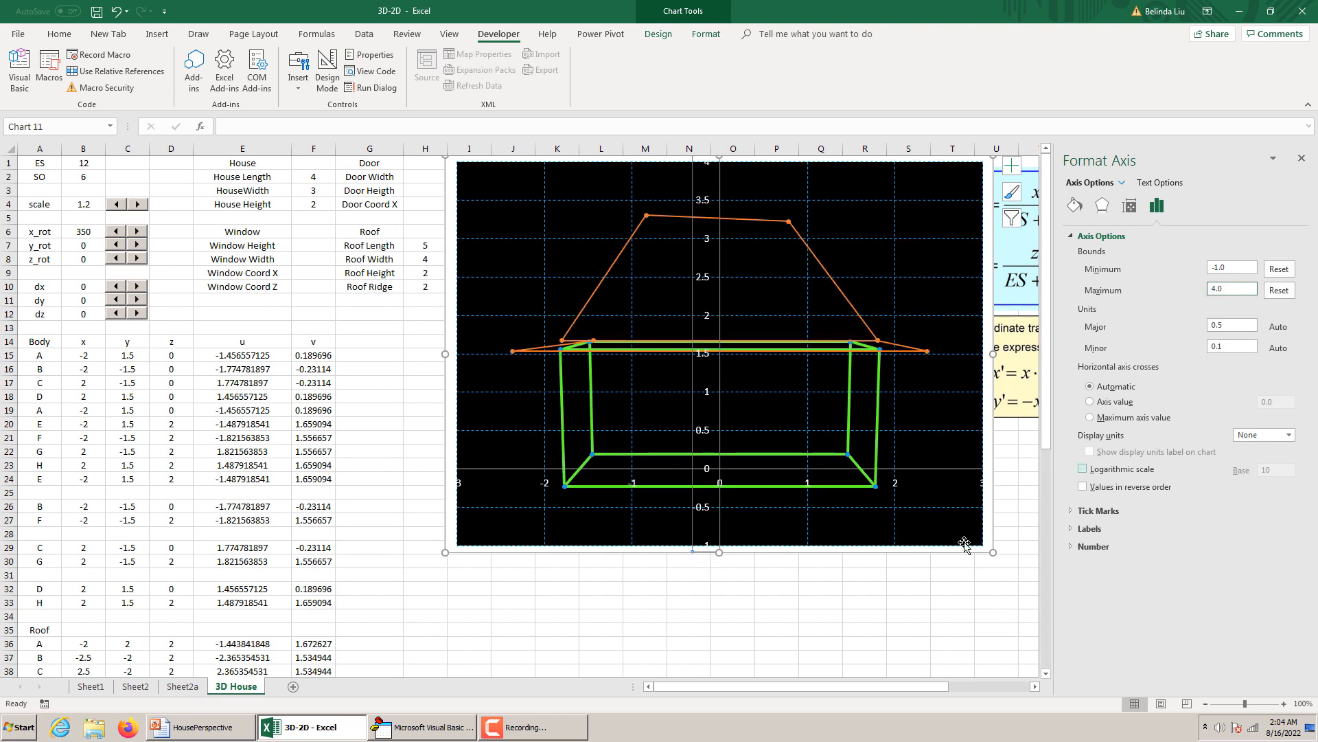
left_click_drag(721, 551, 718, 583)
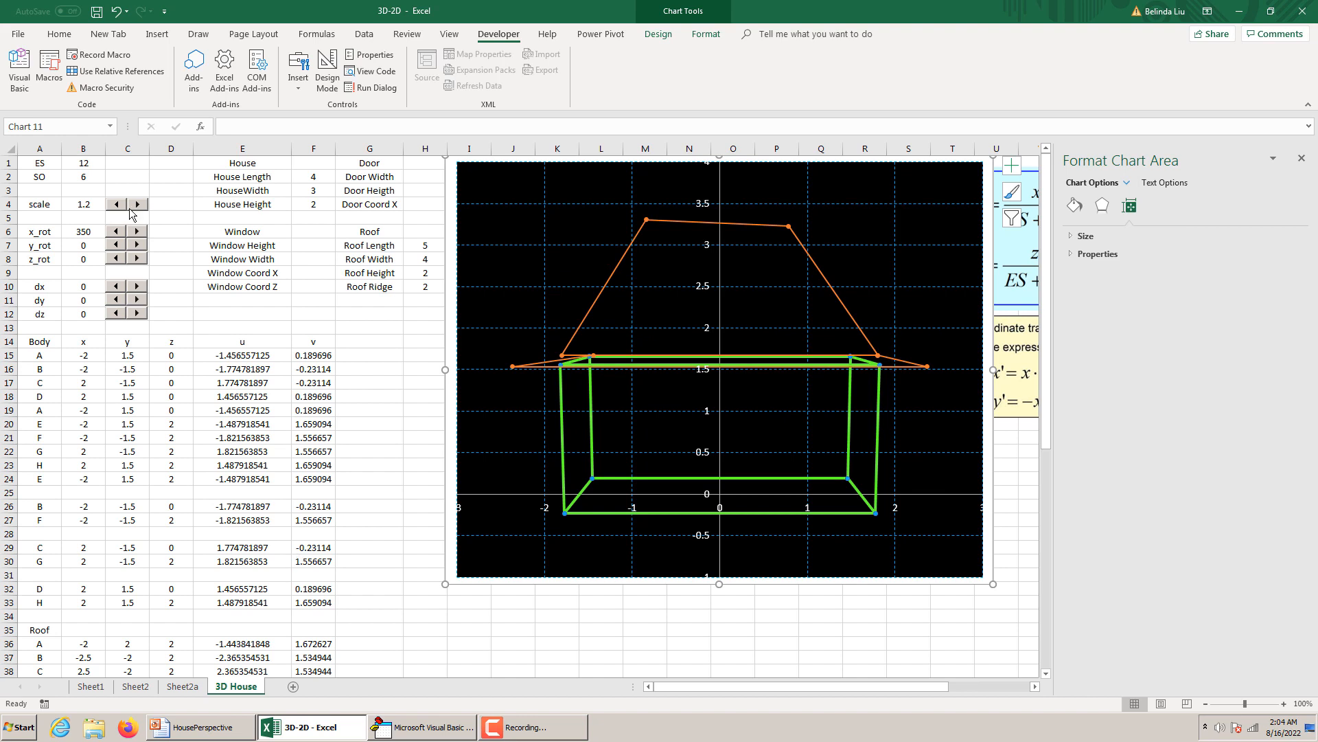
Correct the x formula of roof point A in B36 to =-RL/2.
scroll(237, 379, "down", 4)
left_click(92, 478)
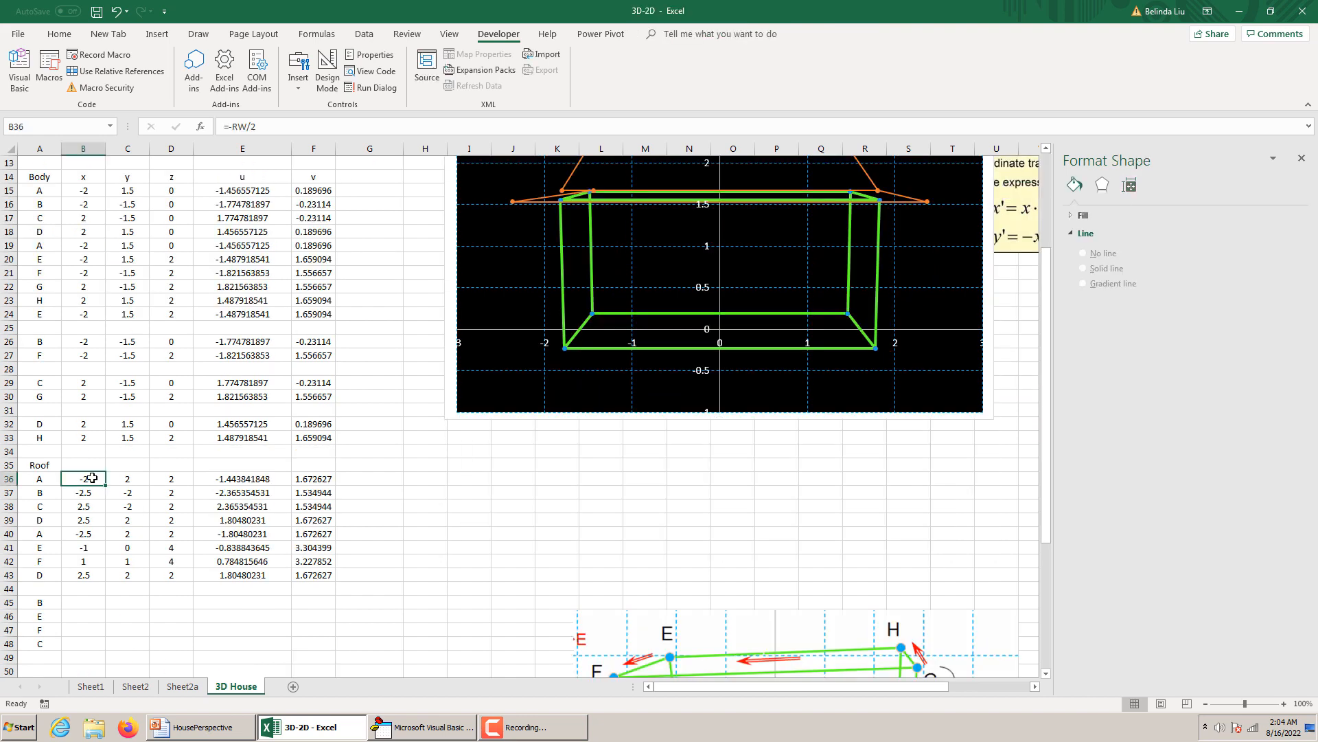
left_click(249, 127)
key("BackSpace")
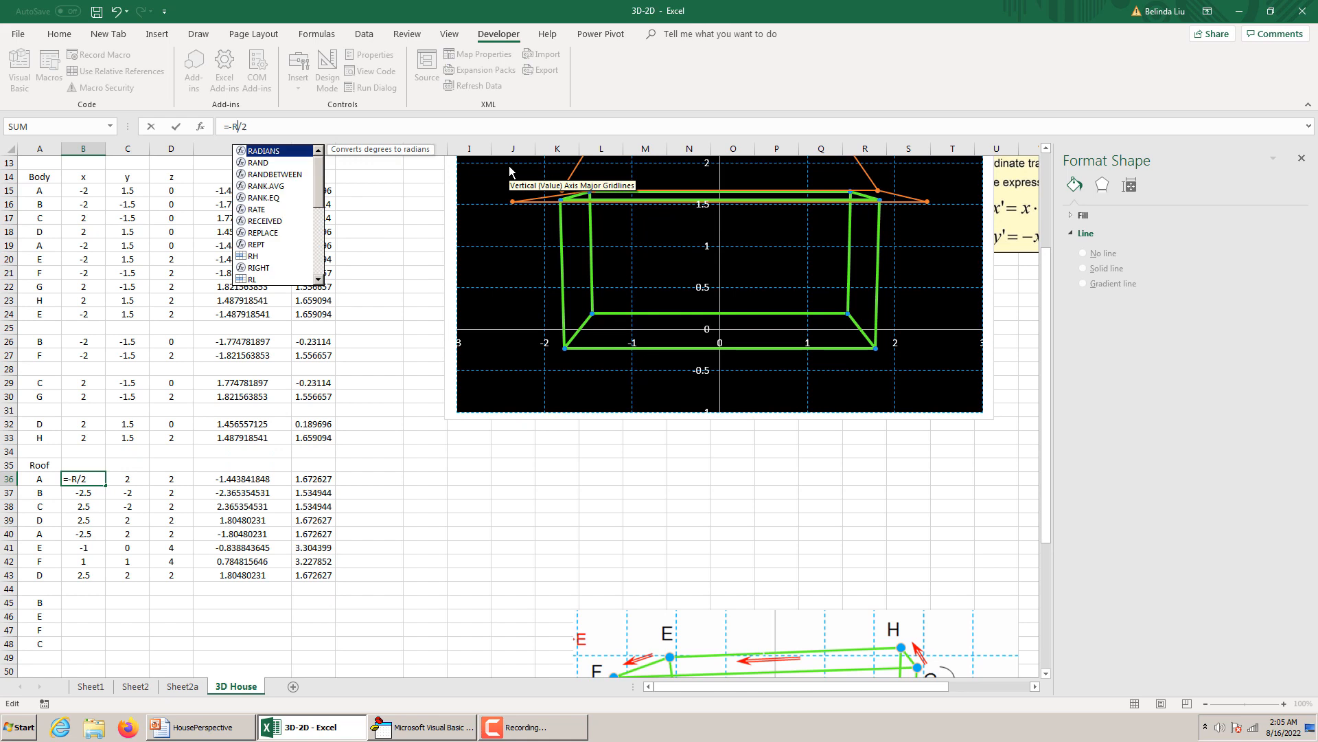
type("L")
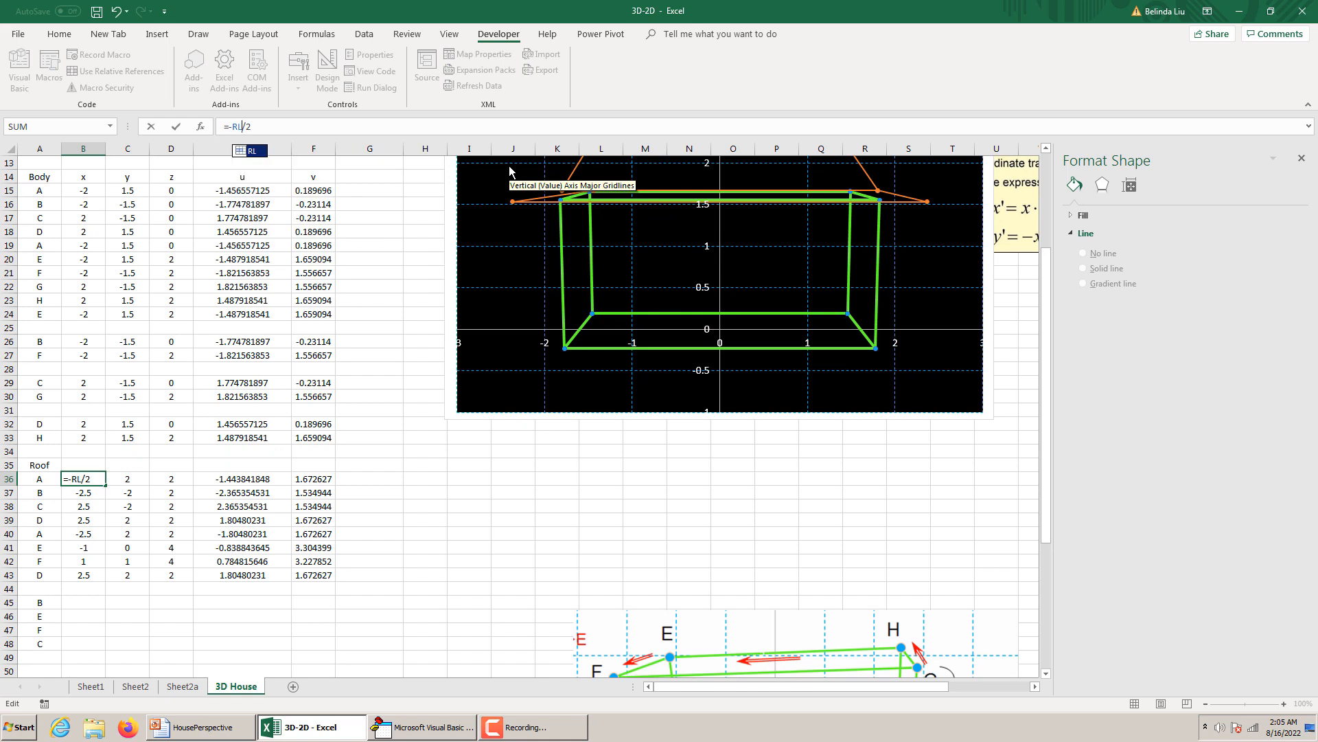
key("Return")
Check the x and y formulas of roof points A to E in rows 36 to 41 against the roof outline in the chart.
scroll(672, 397, "up", 4)
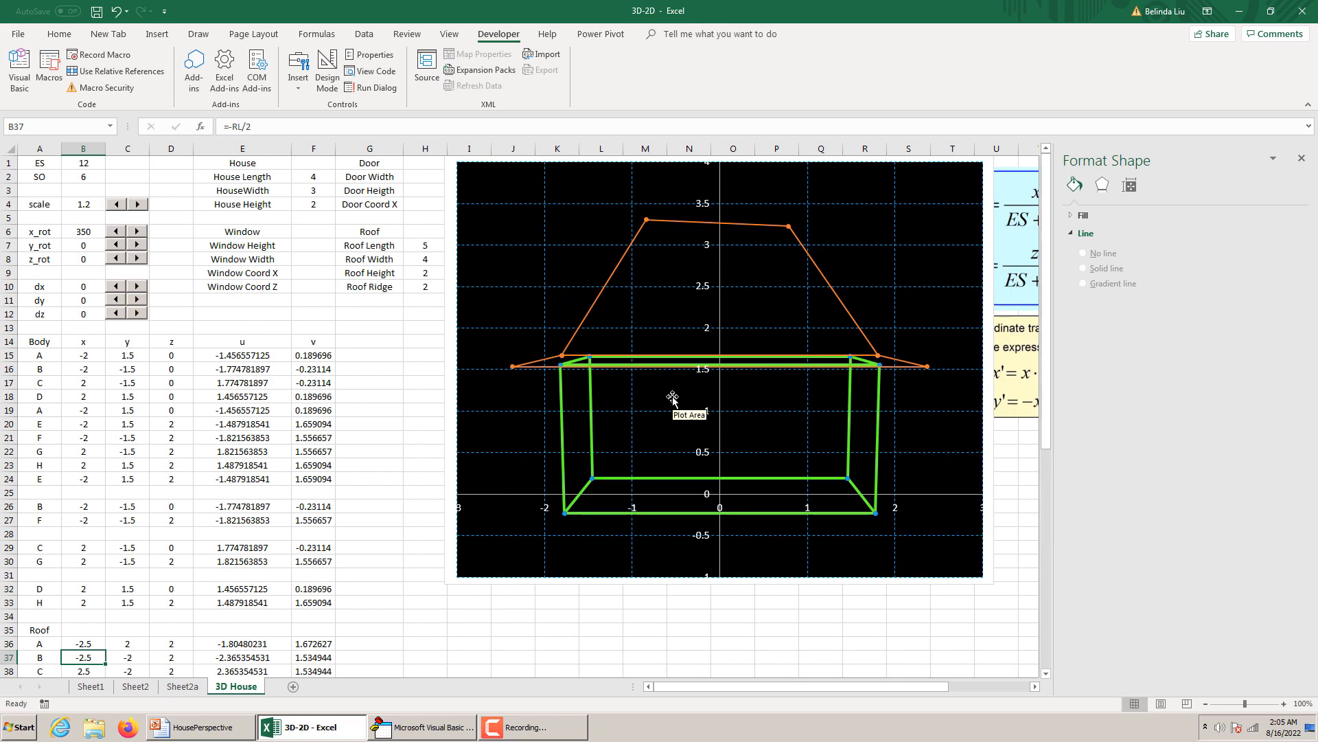
scroll(672, 397, "down", 3)
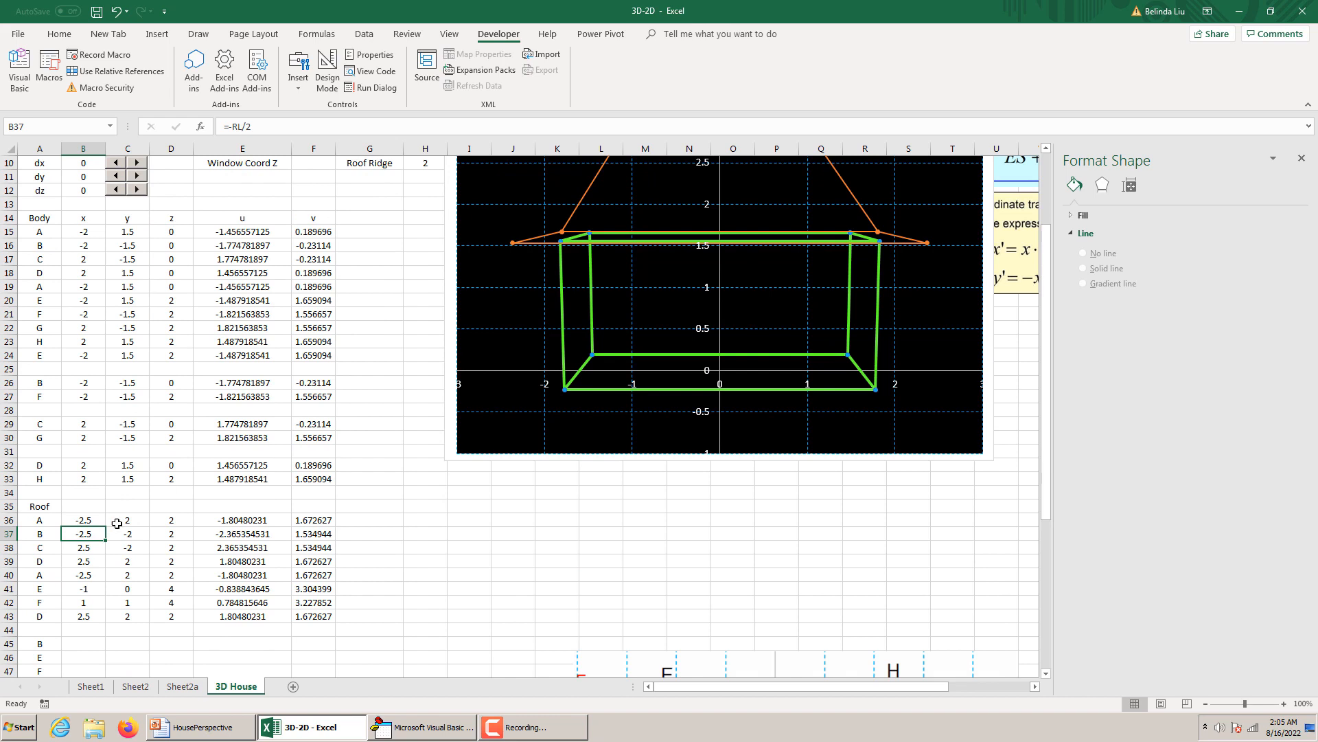
left_click(97, 548)
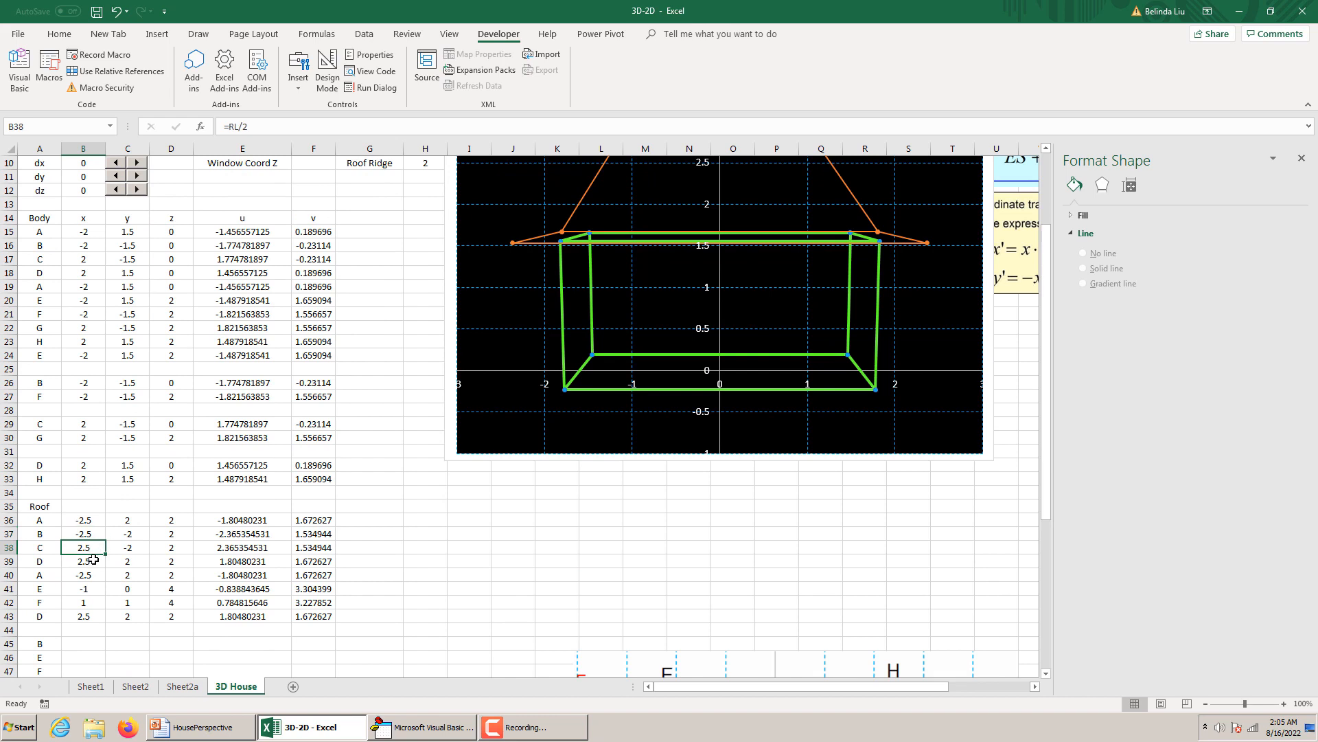
left_click(94, 560)
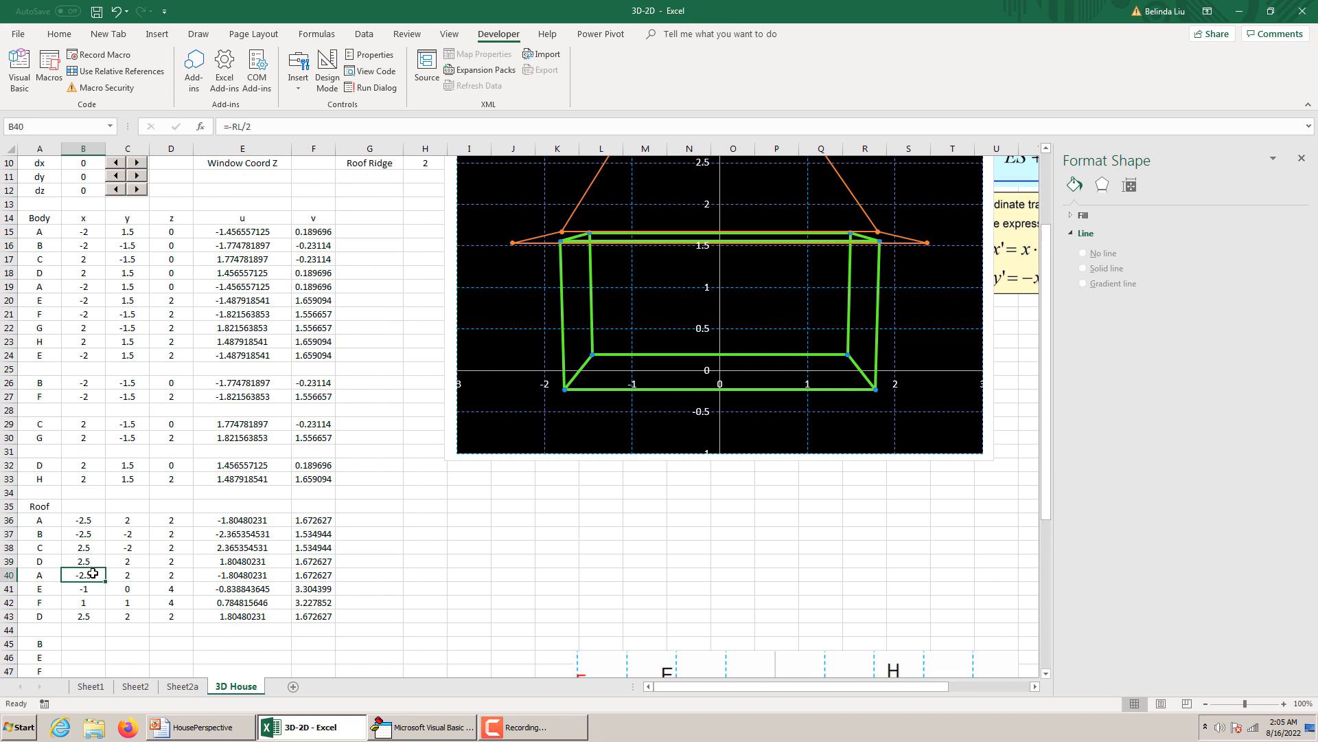
left_click(138, 519)
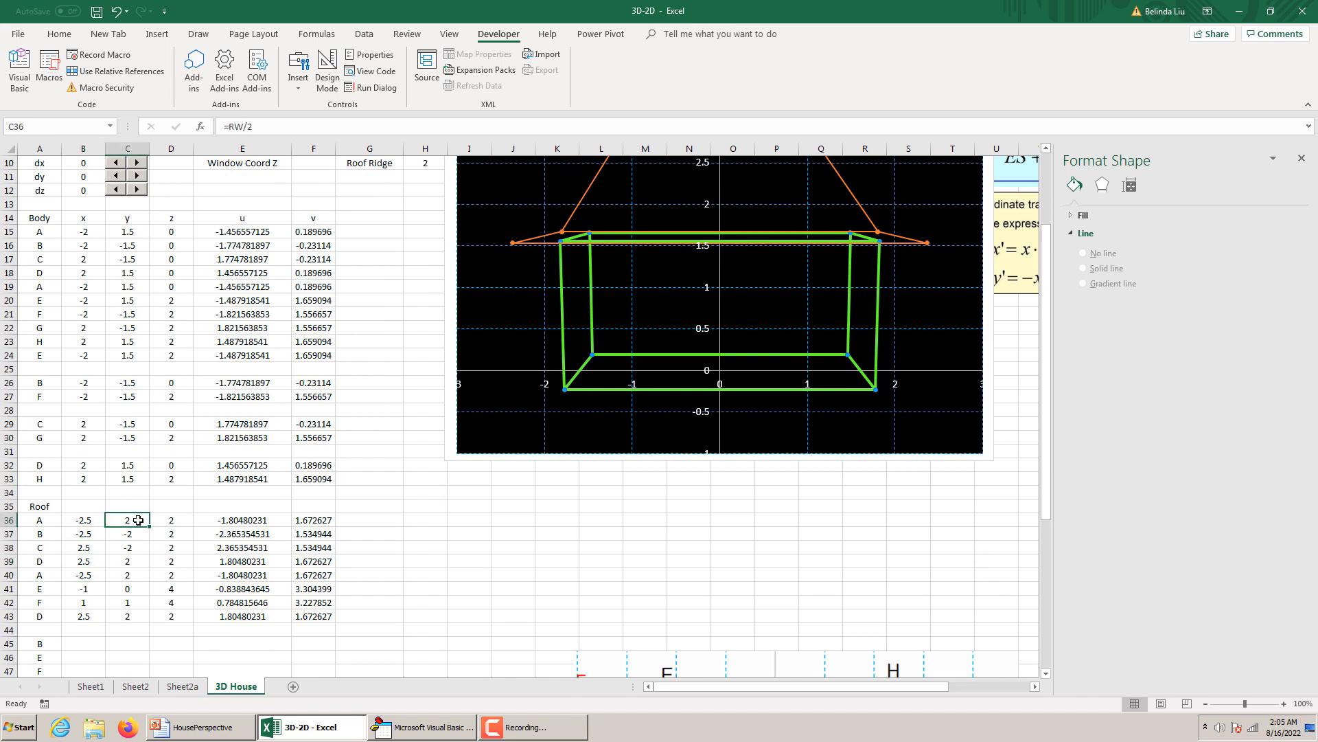
left_click(138, 533)
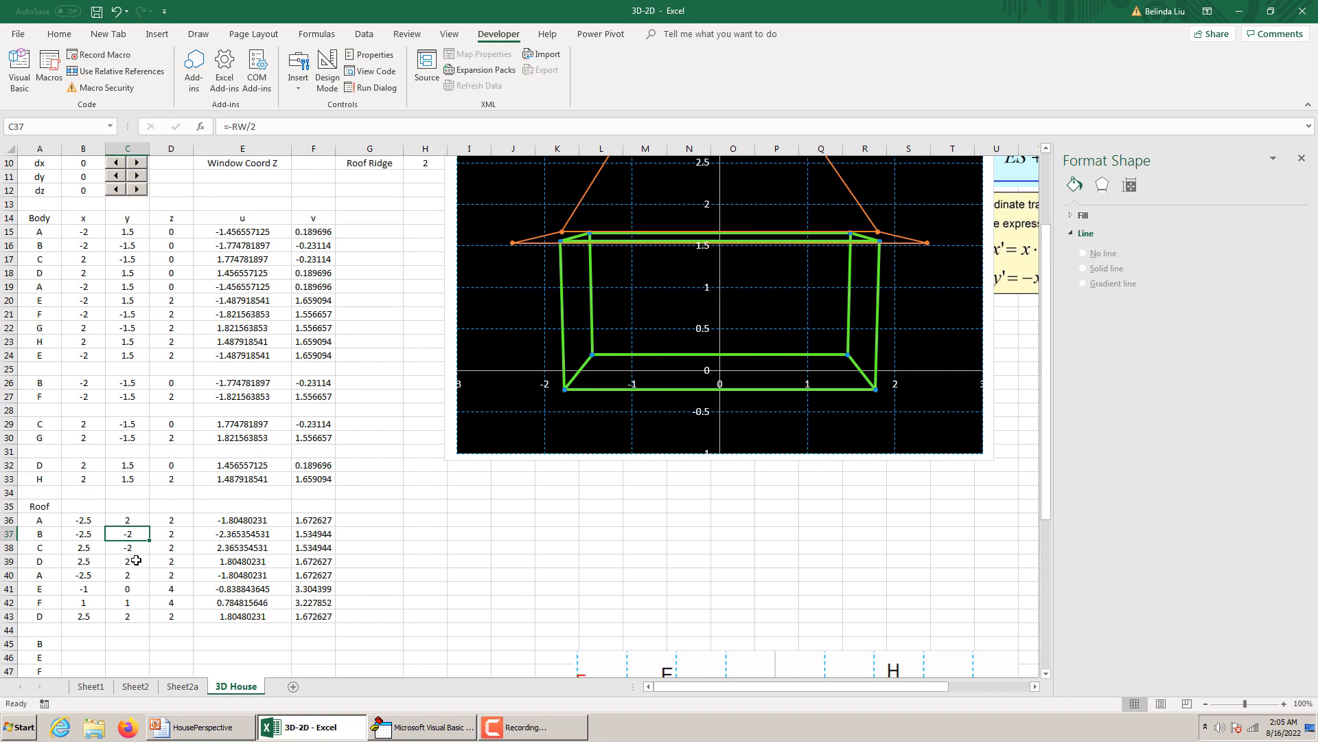
left_click(137, 561)
left_click(136, 576)
left_click(94, 573)
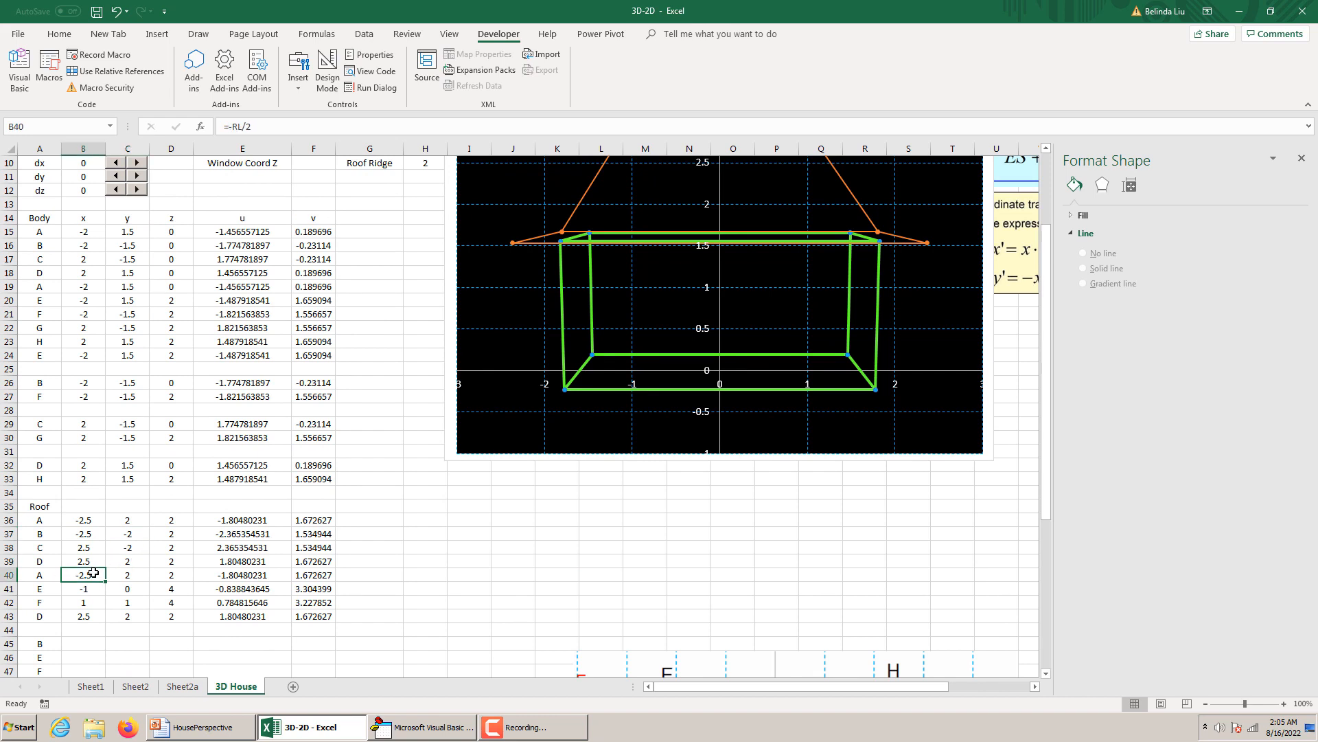
left_click(86, 588)
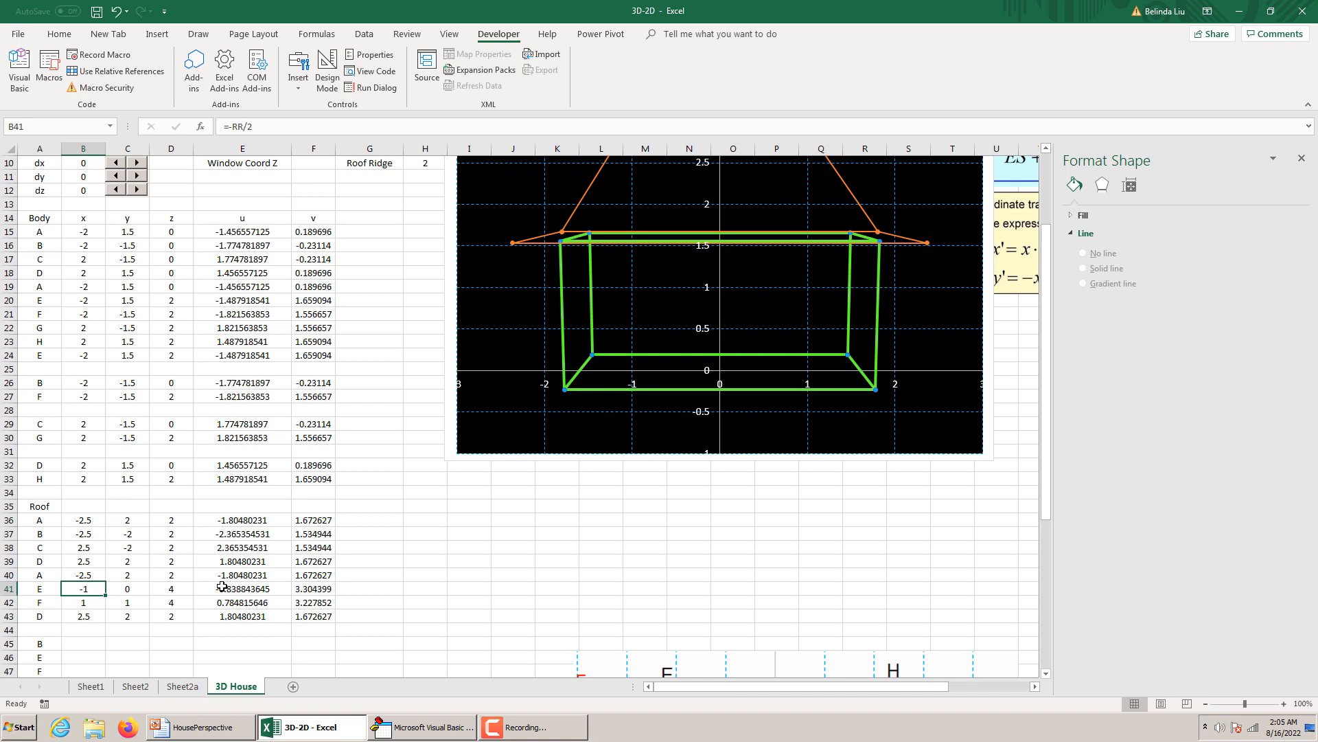
scroll(573, 529, "up", 3)
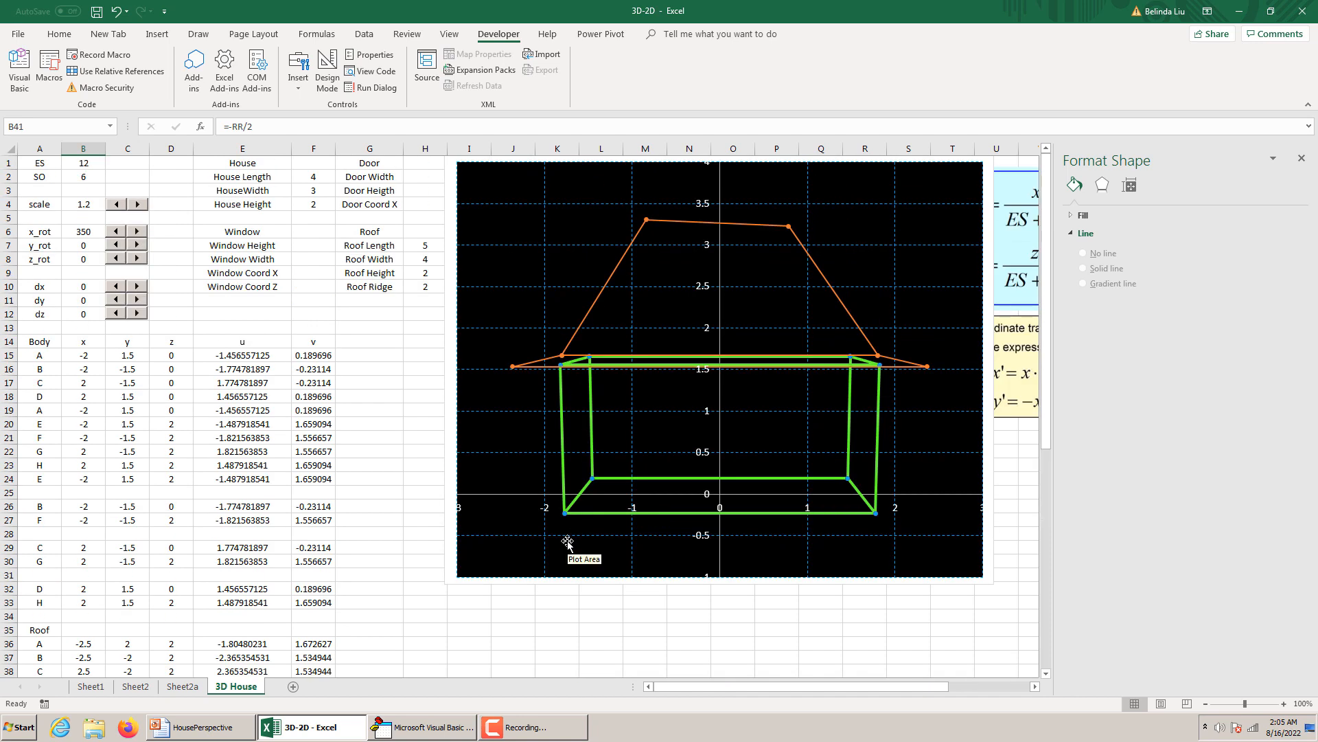
scroll(567, 542, "down", 3)
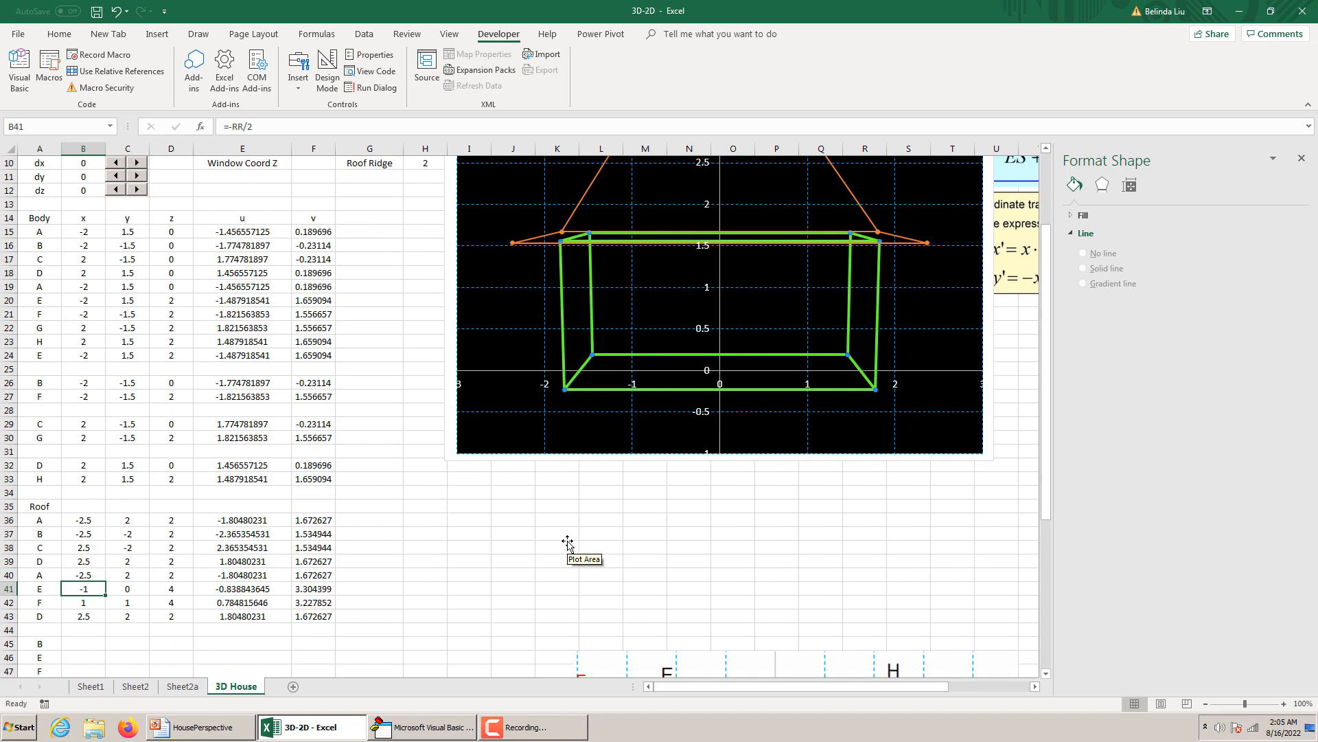
scroll(567, 542, "down", 1)
scroll(567, 542, "down", 1)
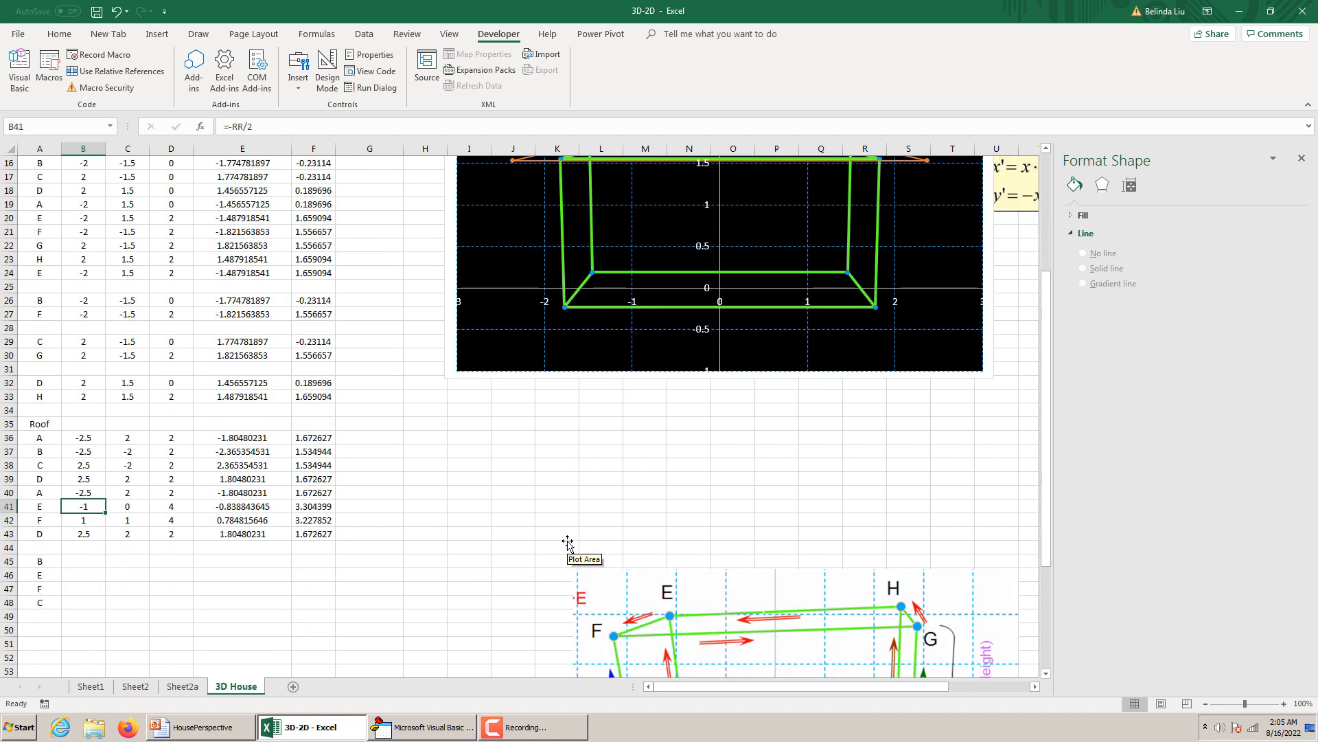
scroll(567, 542, "up", 2)
scroll(567, 542, "down", 1)
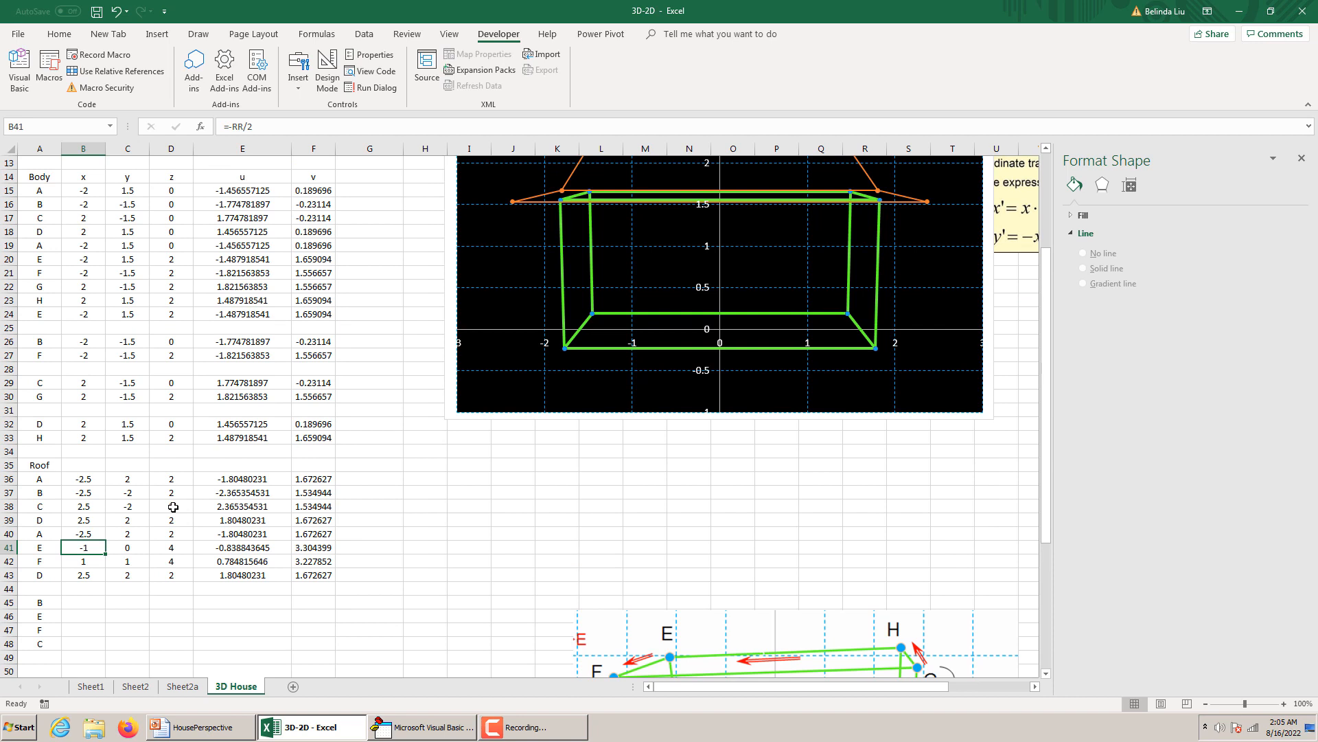
Check roof point E's y and z entries and set roof point F's y value in C42 to 0.
left_click(117, 546)
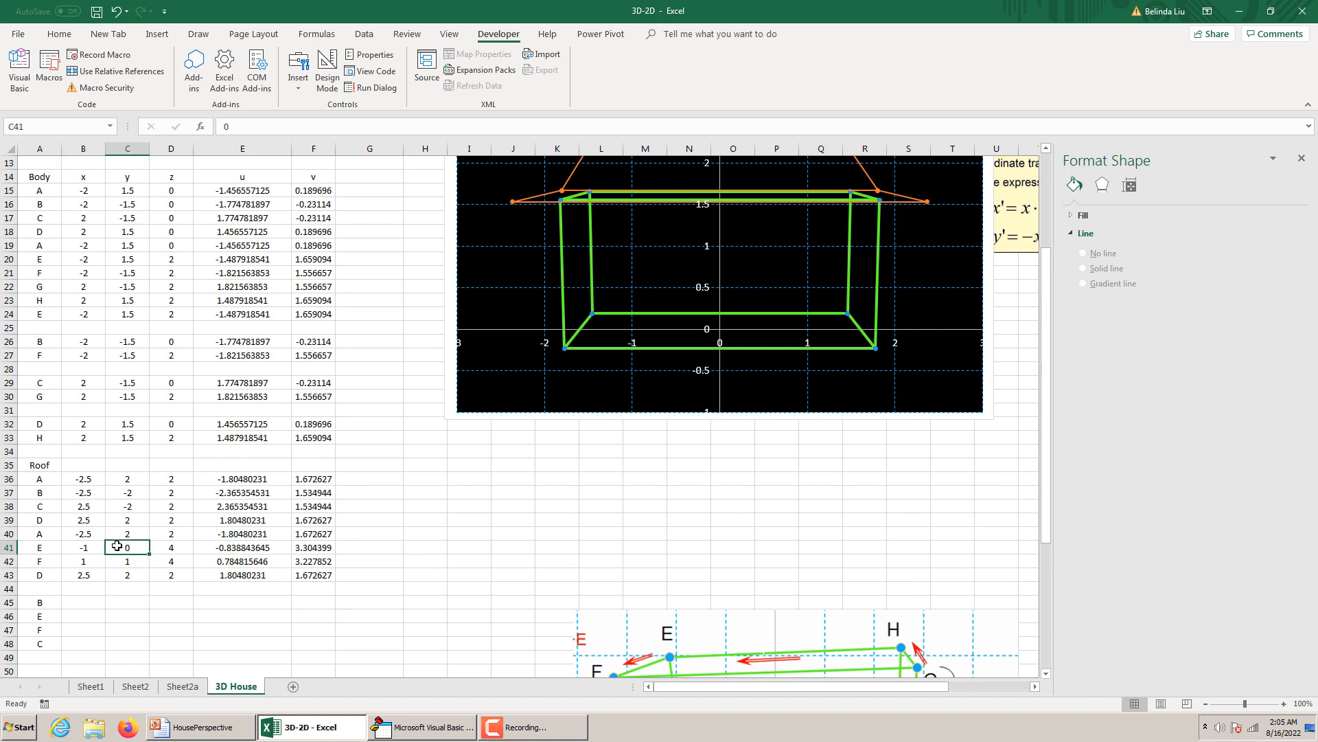
left_click(171, 549)
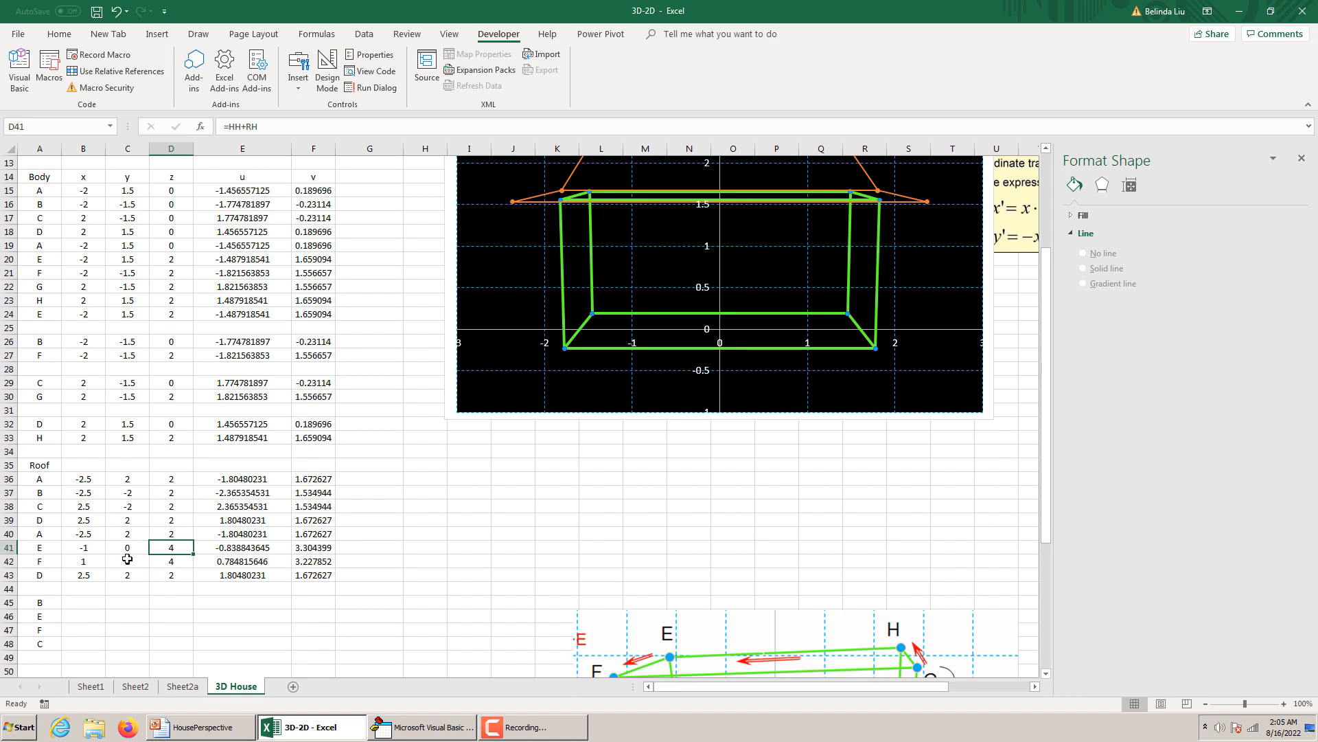
left_click(128, 560)
type("0")
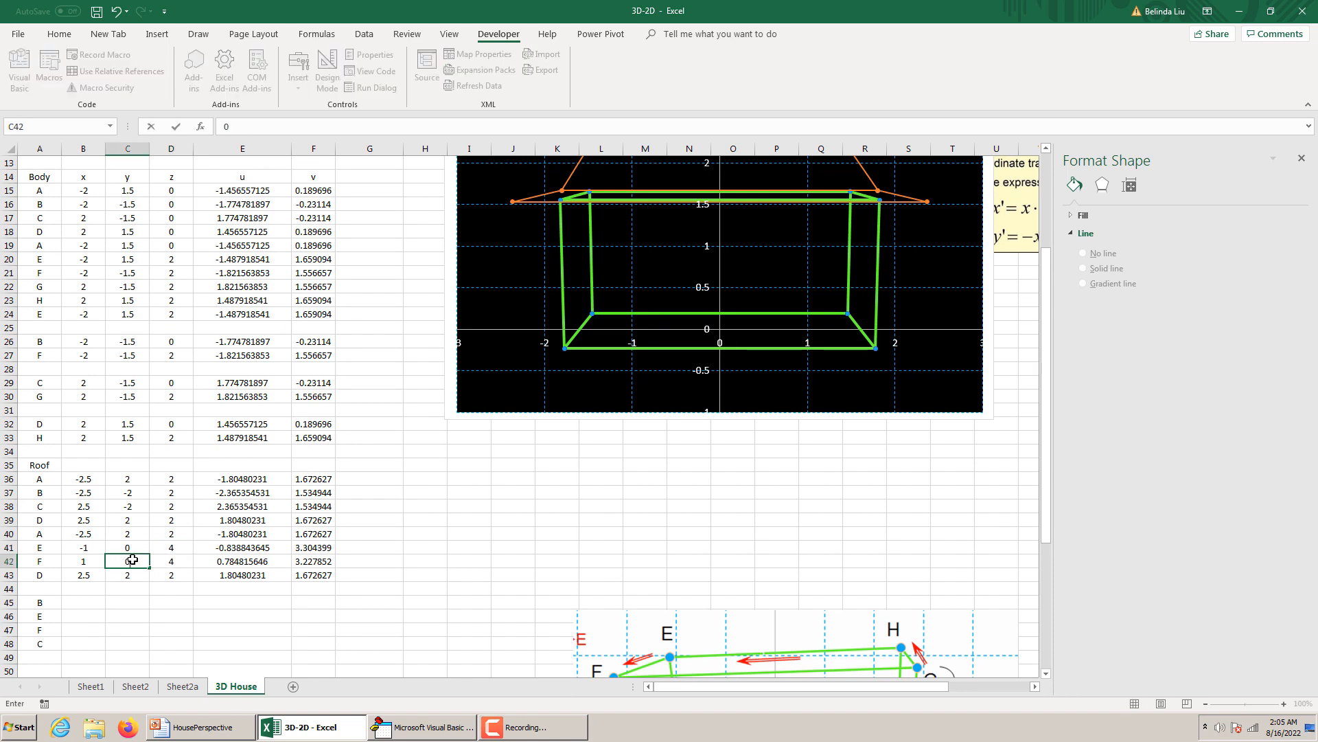
key("Return")
scroll(786, 412, "up", 4)
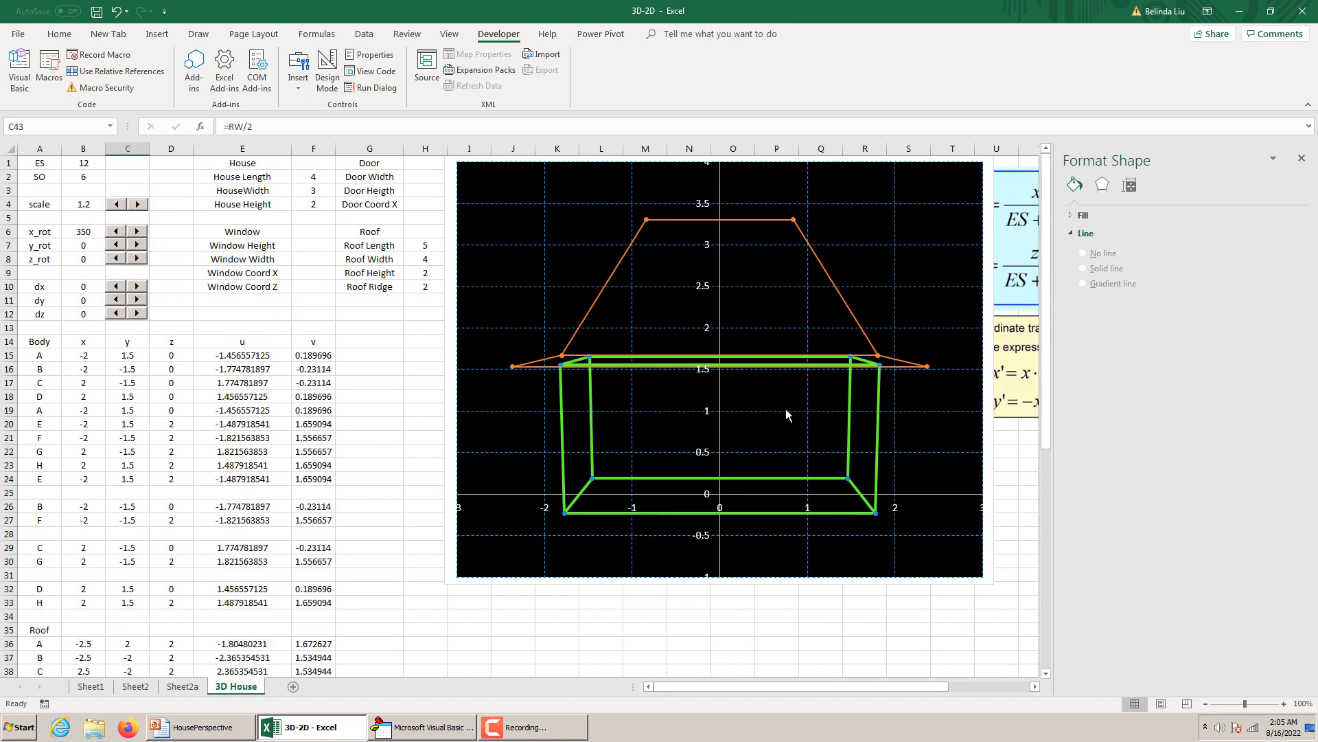
scroll(786, 412, "down", 4)
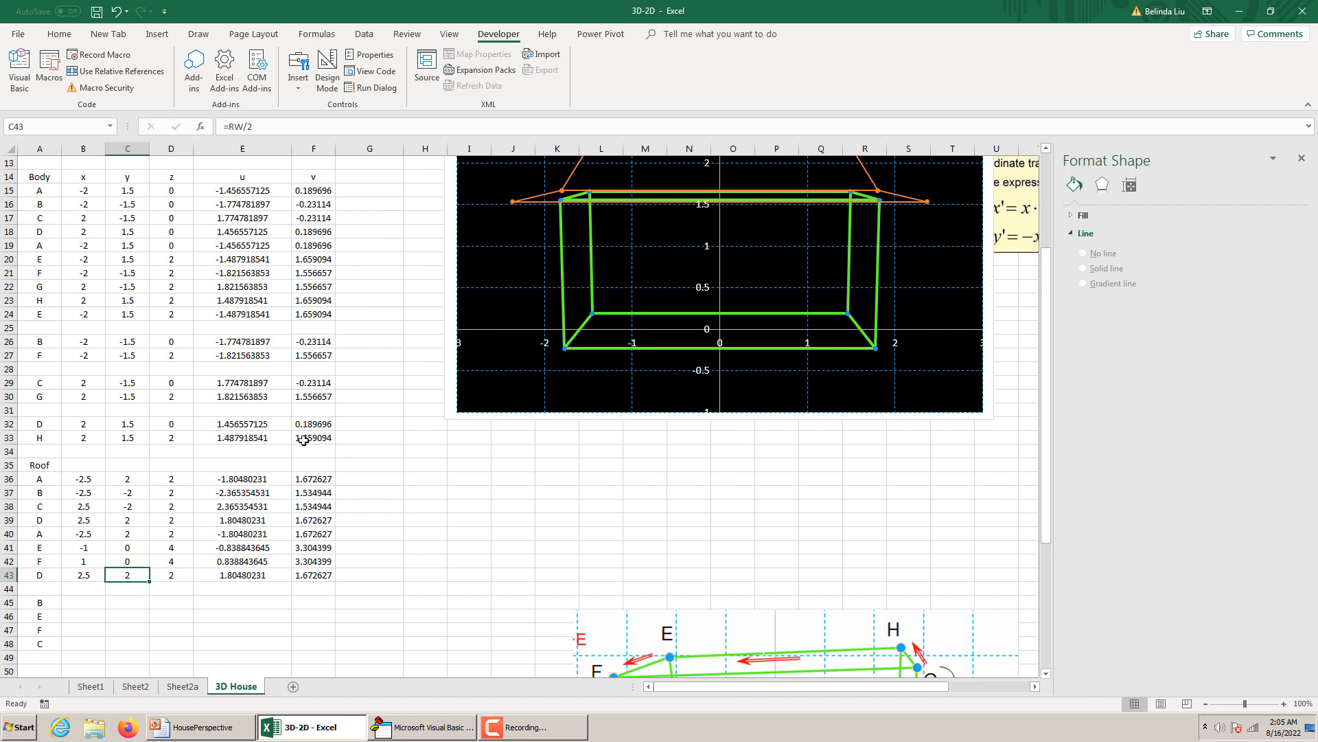
Format the Roof series in the house chart with a red solid line 3 pt wide.
scroll(725, 251, "up", 4)
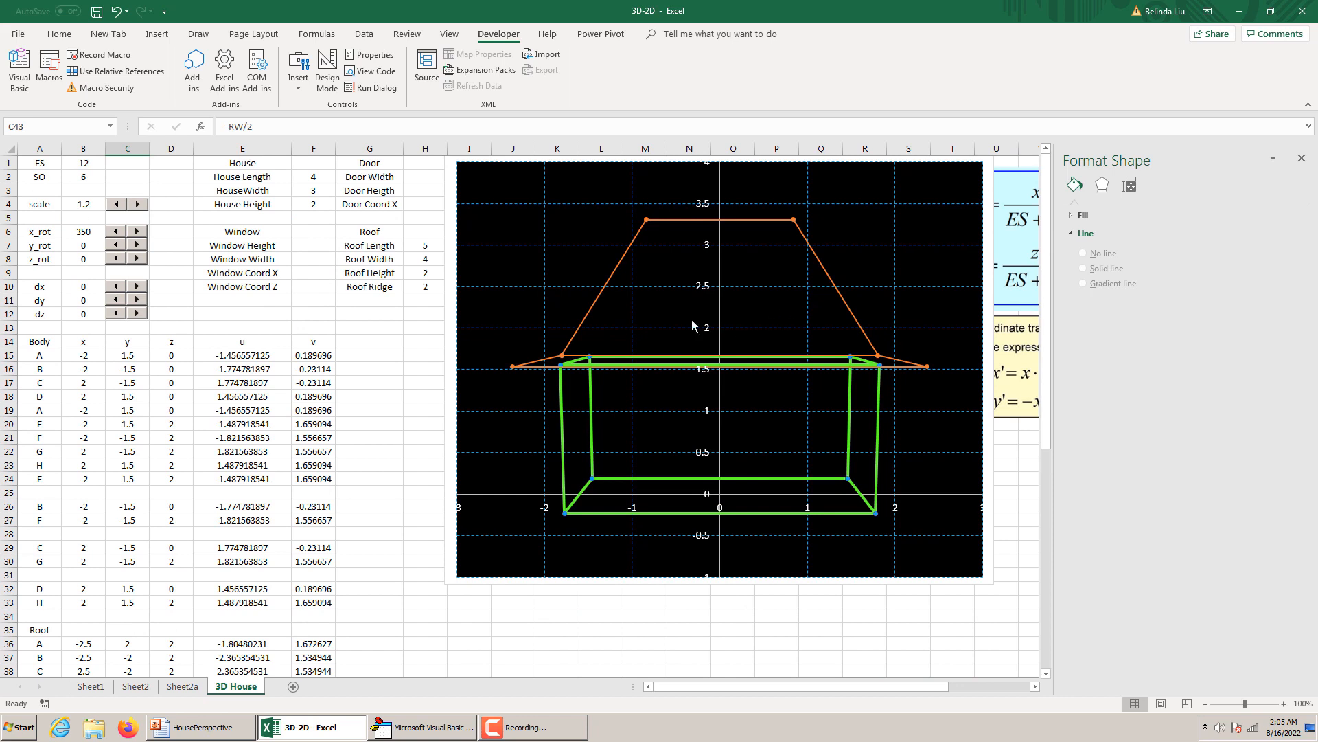
left_click(599, 305)
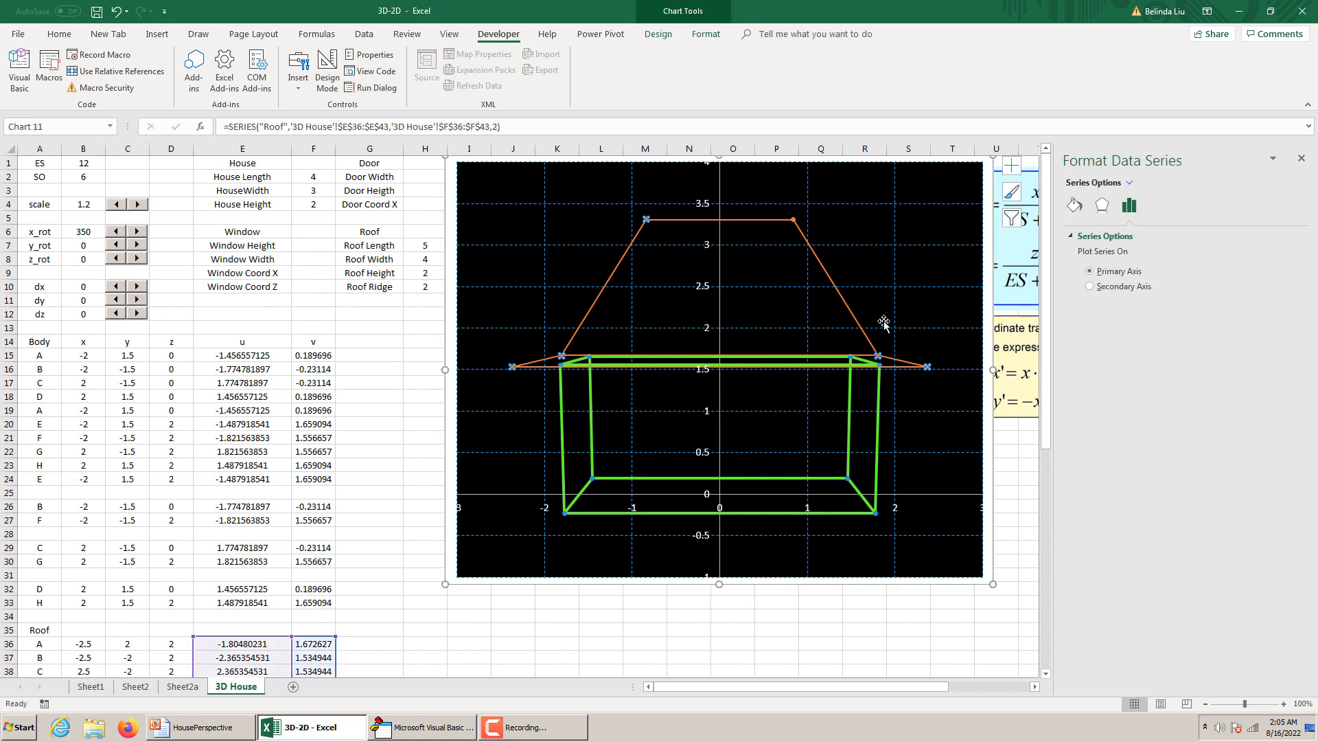
left_click(1076, 205)
left_click(1280, 346)
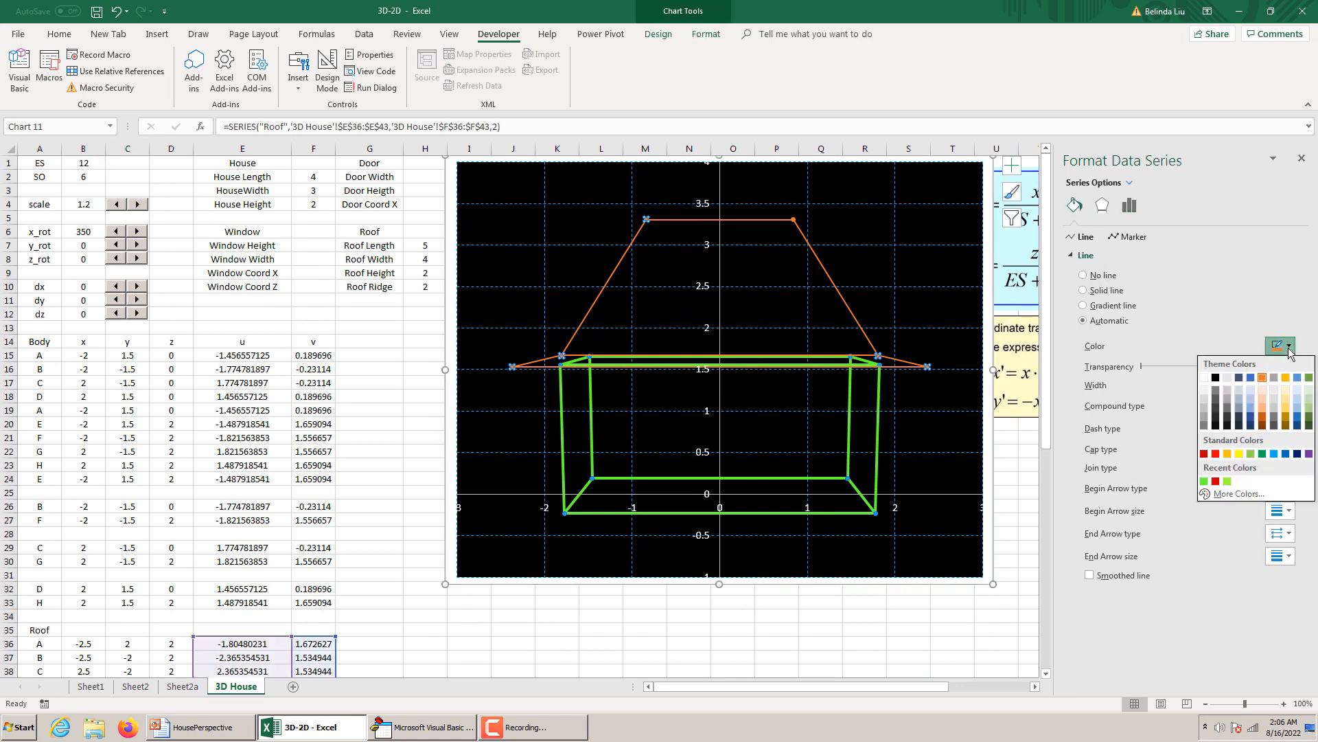
left_click(1216, 454)
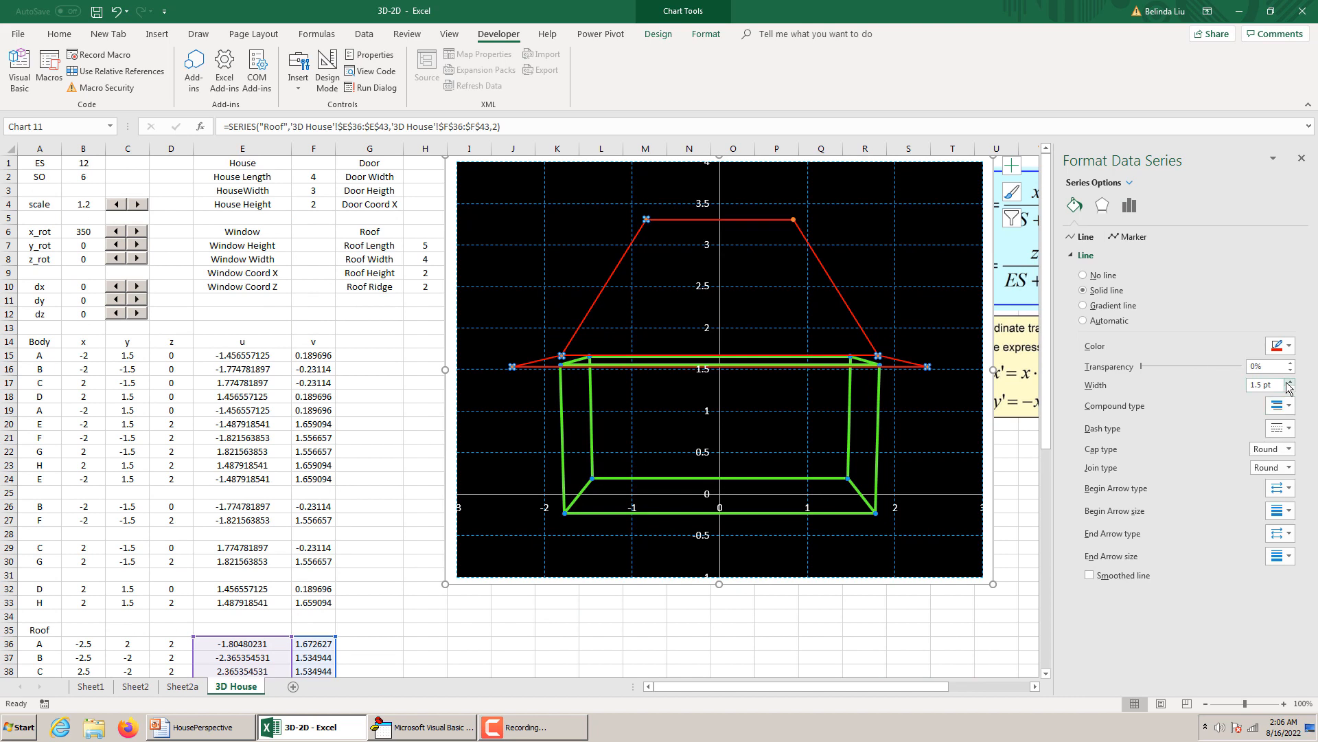
left_click(1290, 381)
left_click(1290, 382)
left_click(1289, 381)
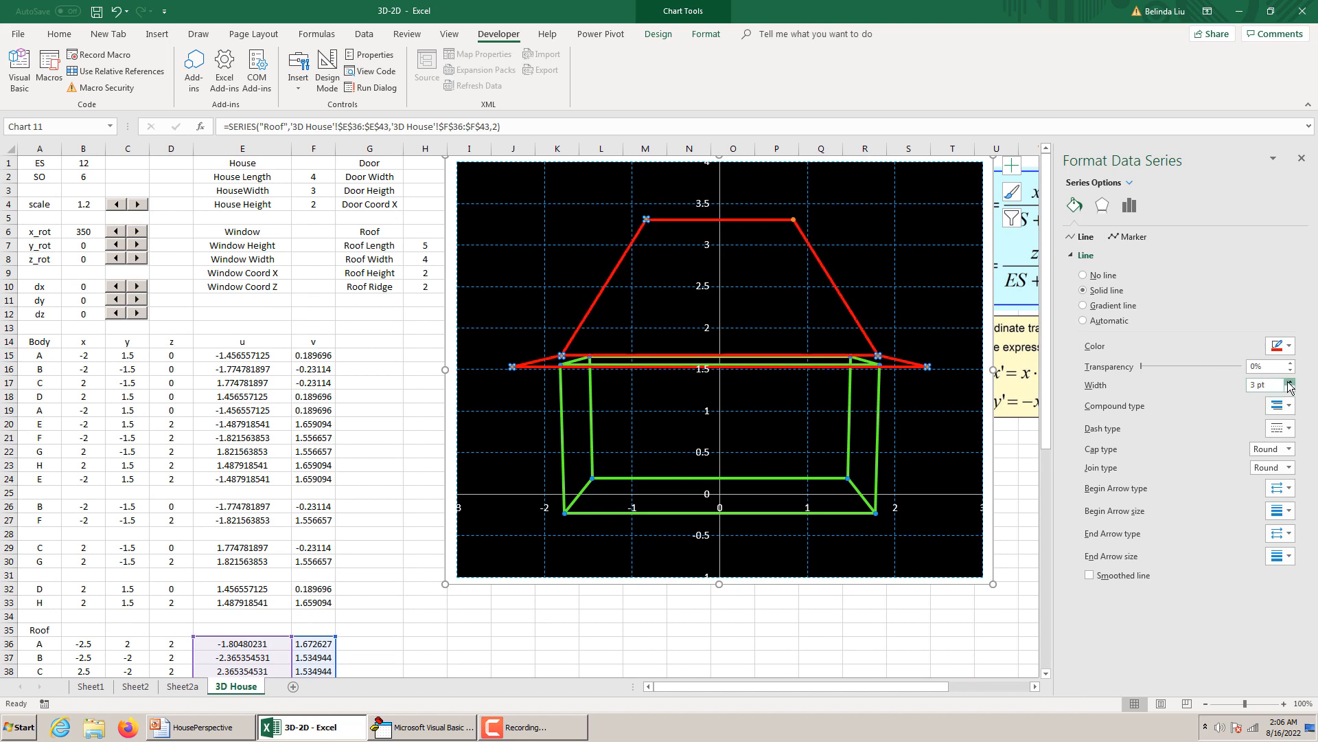
left_click(789, 603)
Copy the x, y and z formulas of roof points B and E from rows 37 and 41 into rows 45 and 46.
scroll(420, 491, "down", 7)
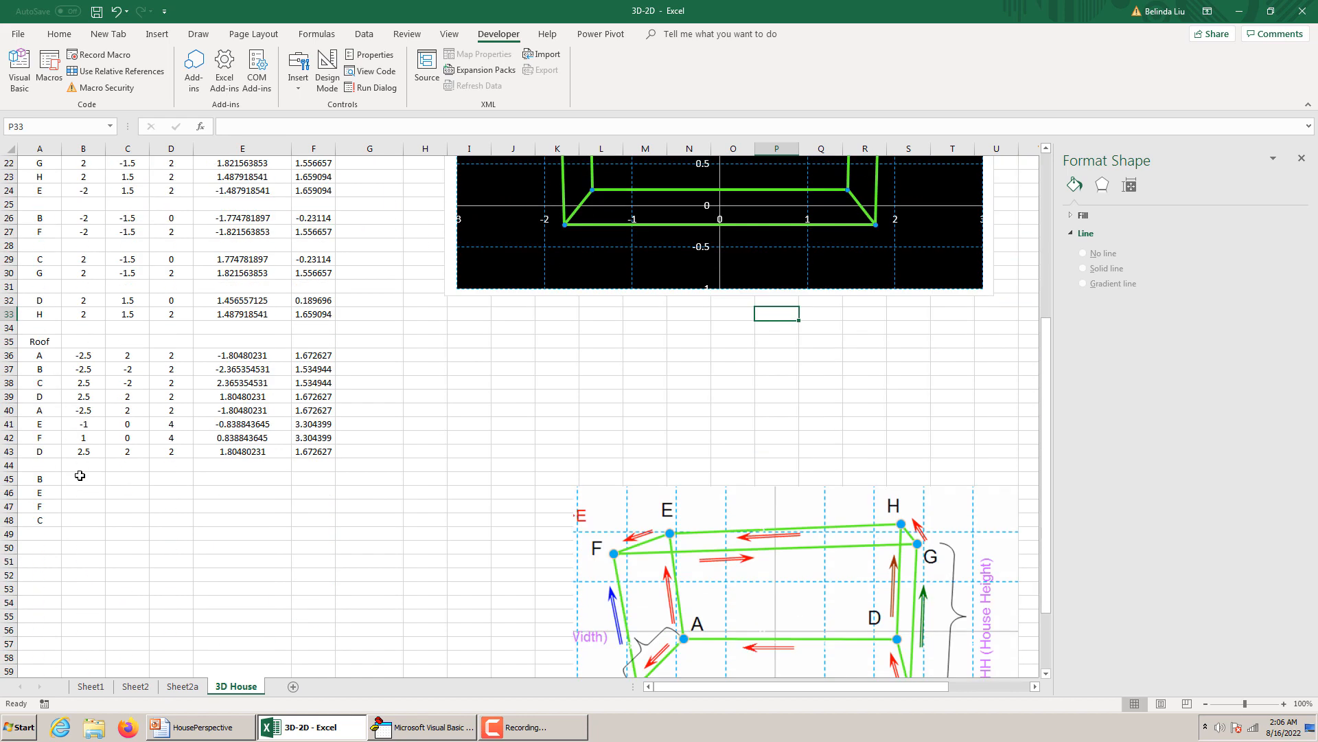
left_click_drag(79, 371, 178, 369)
key("ctrl+c")
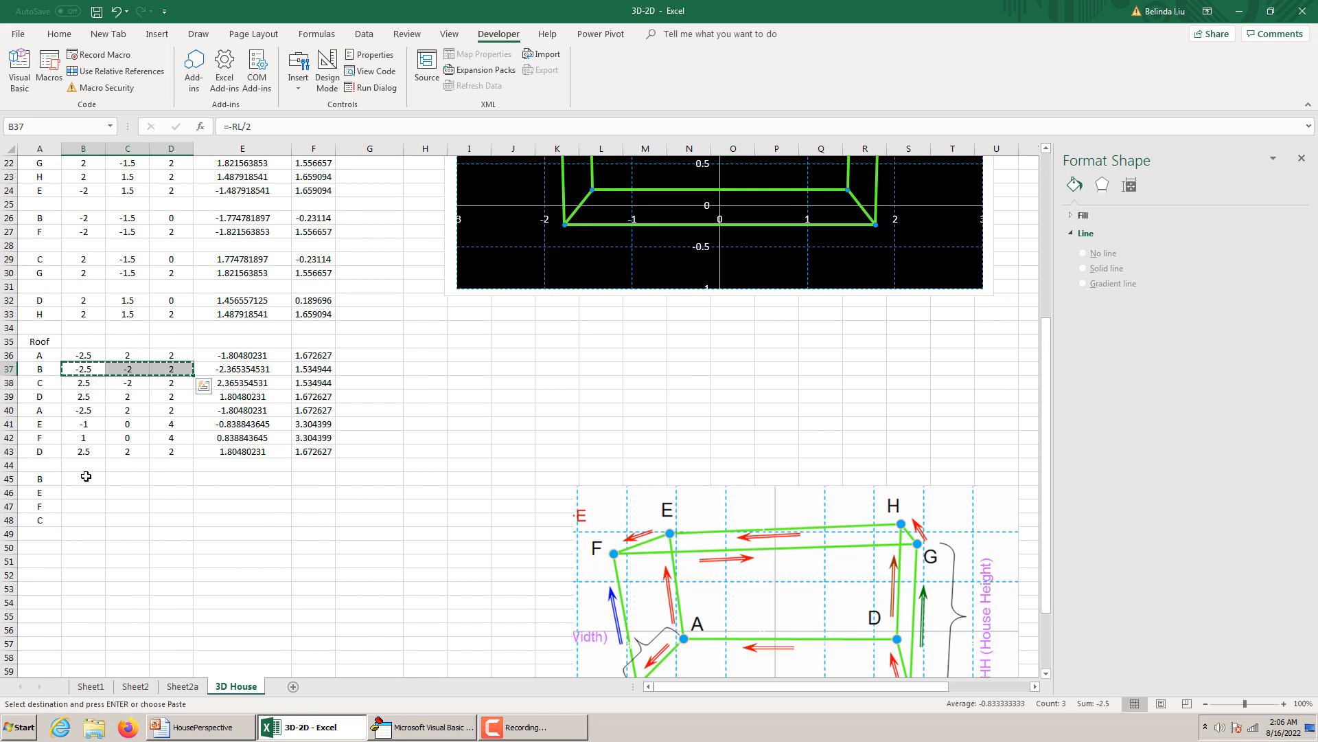
left_click(86, 476)
key("ctrl+v")
key("ctrl")
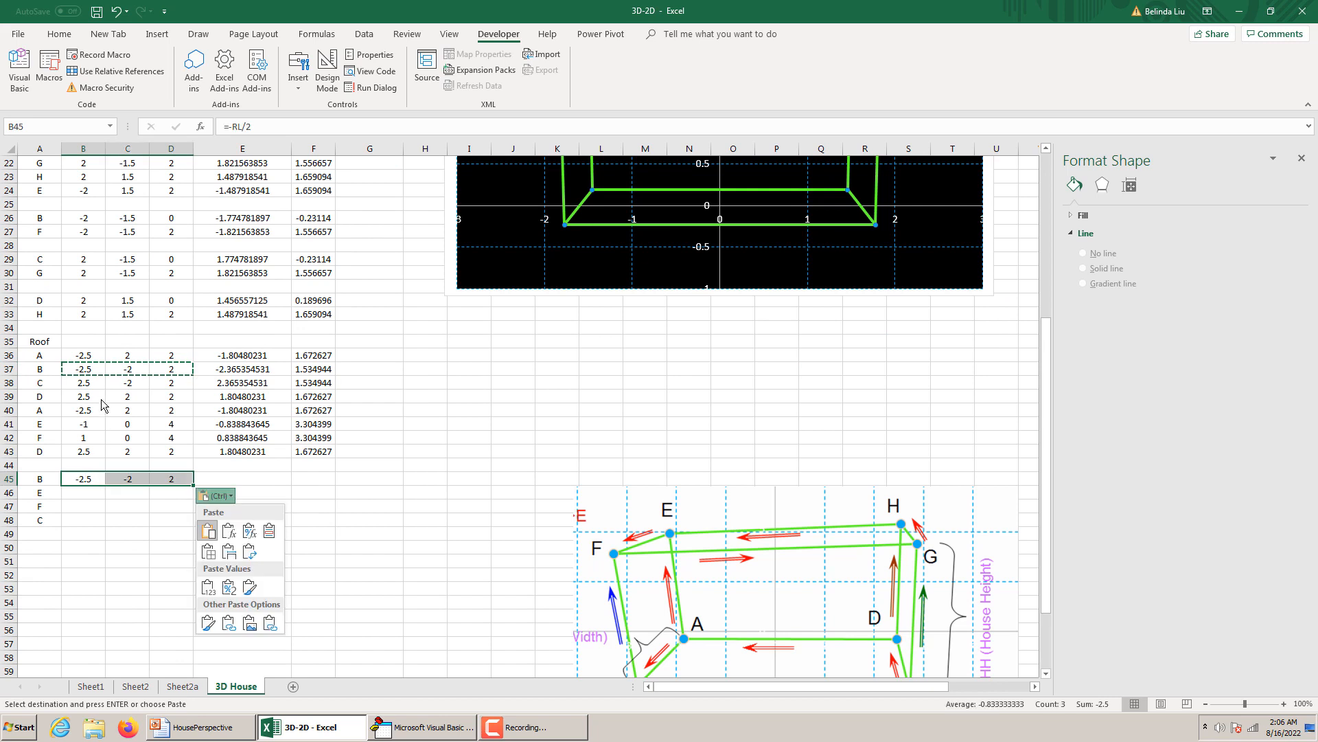
left_click(75, 423)
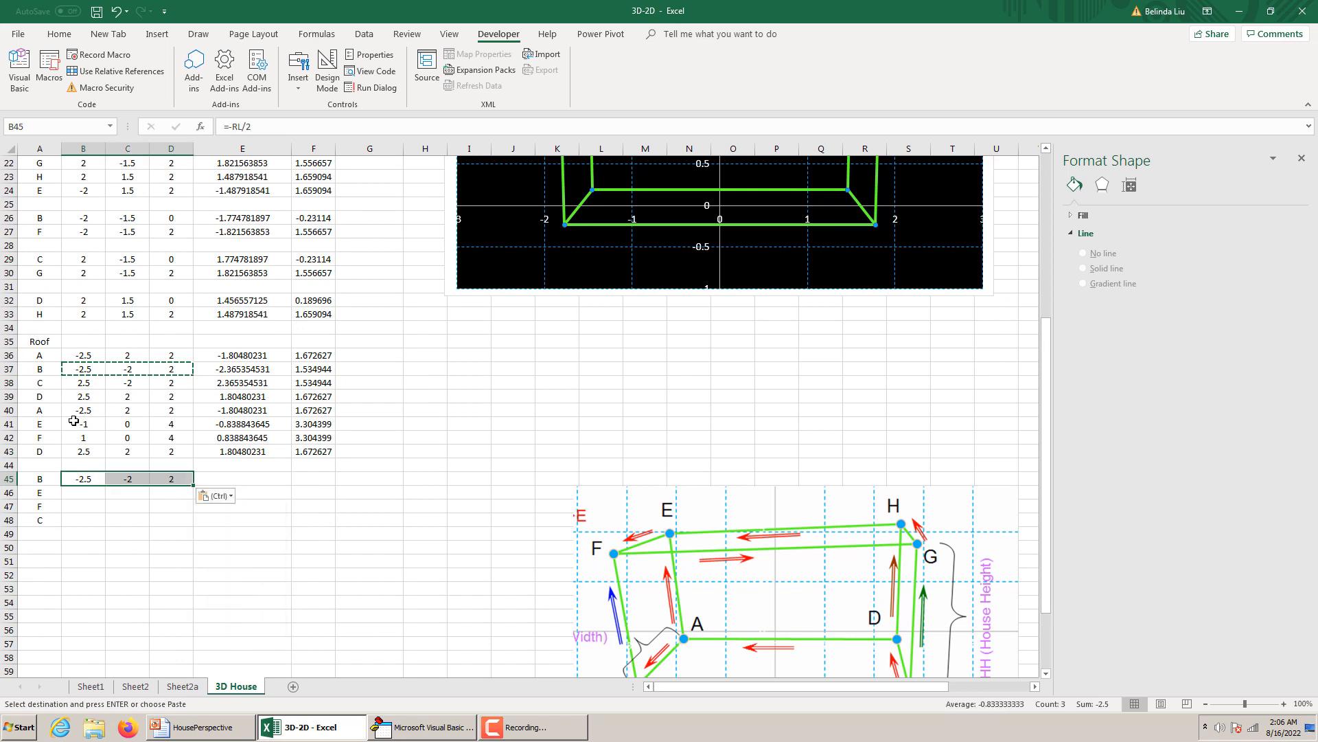
left_click_drag(75, 423, 165, 421)
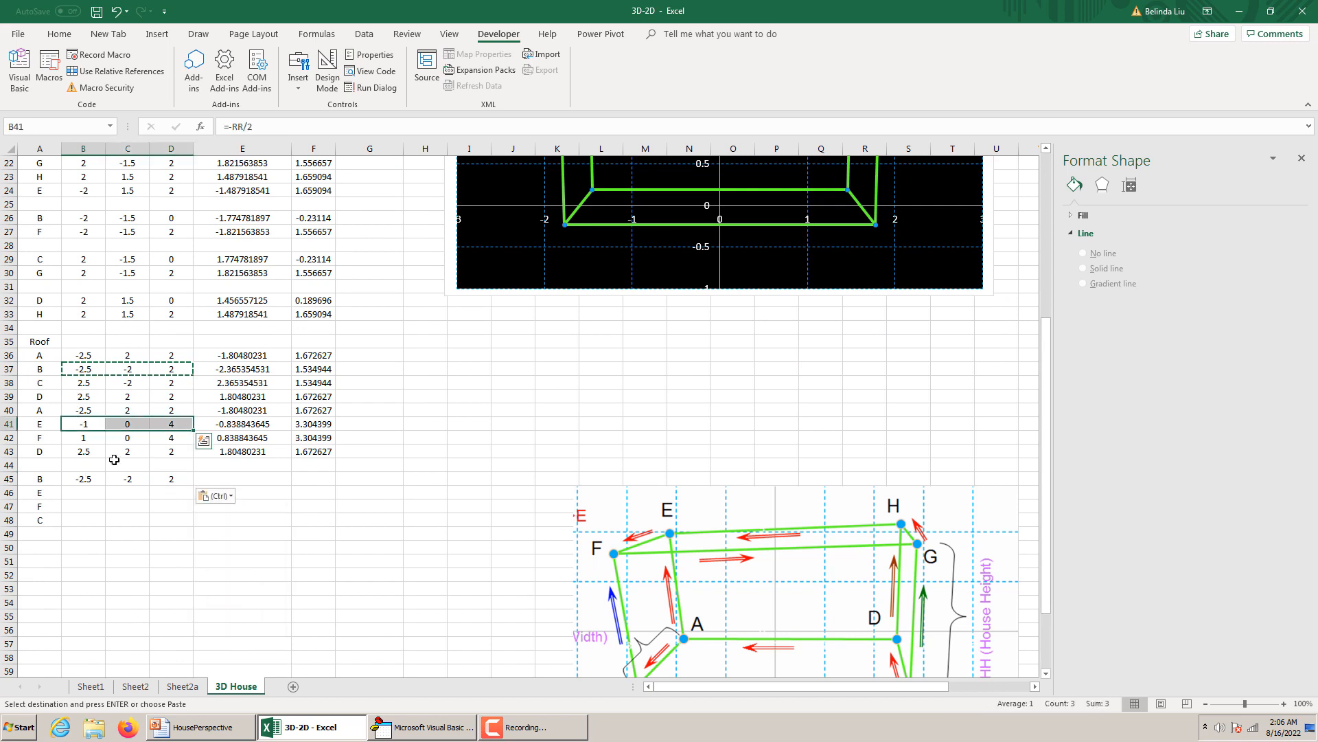
key("ctrl+c")
left_click(91, 492)
key("ctrl+v")
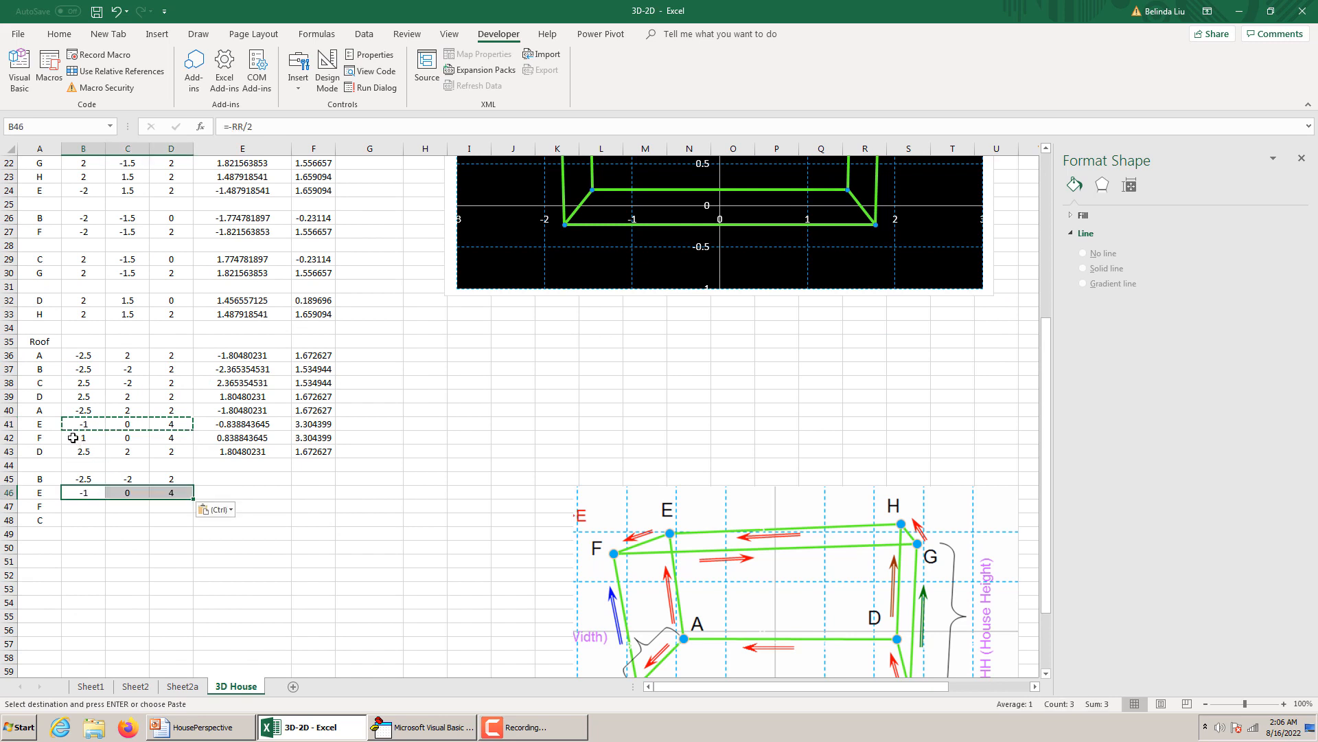
Copy the x, y and z formulas of roof point F from row 42 into row 47.
left_click_drag(73, 437, 169, 439)
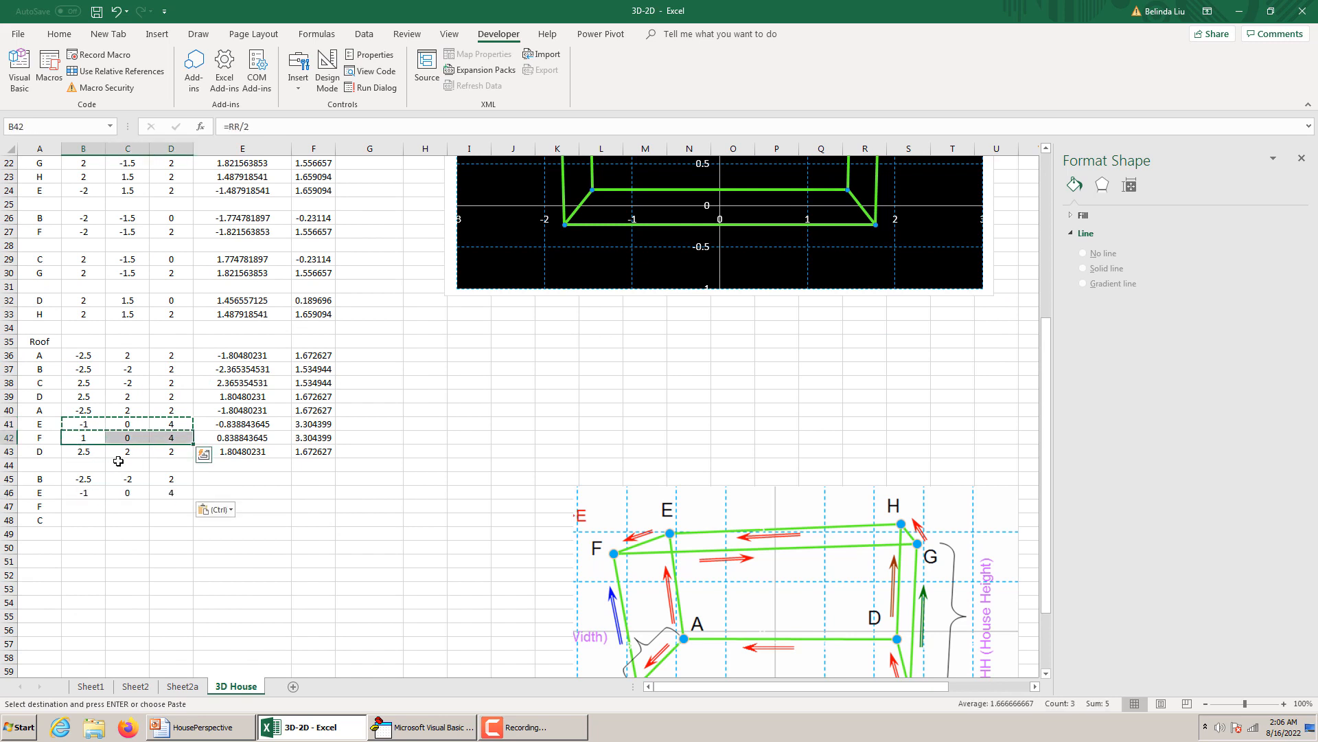
key("ctrl+c")
left_click(84, 505)
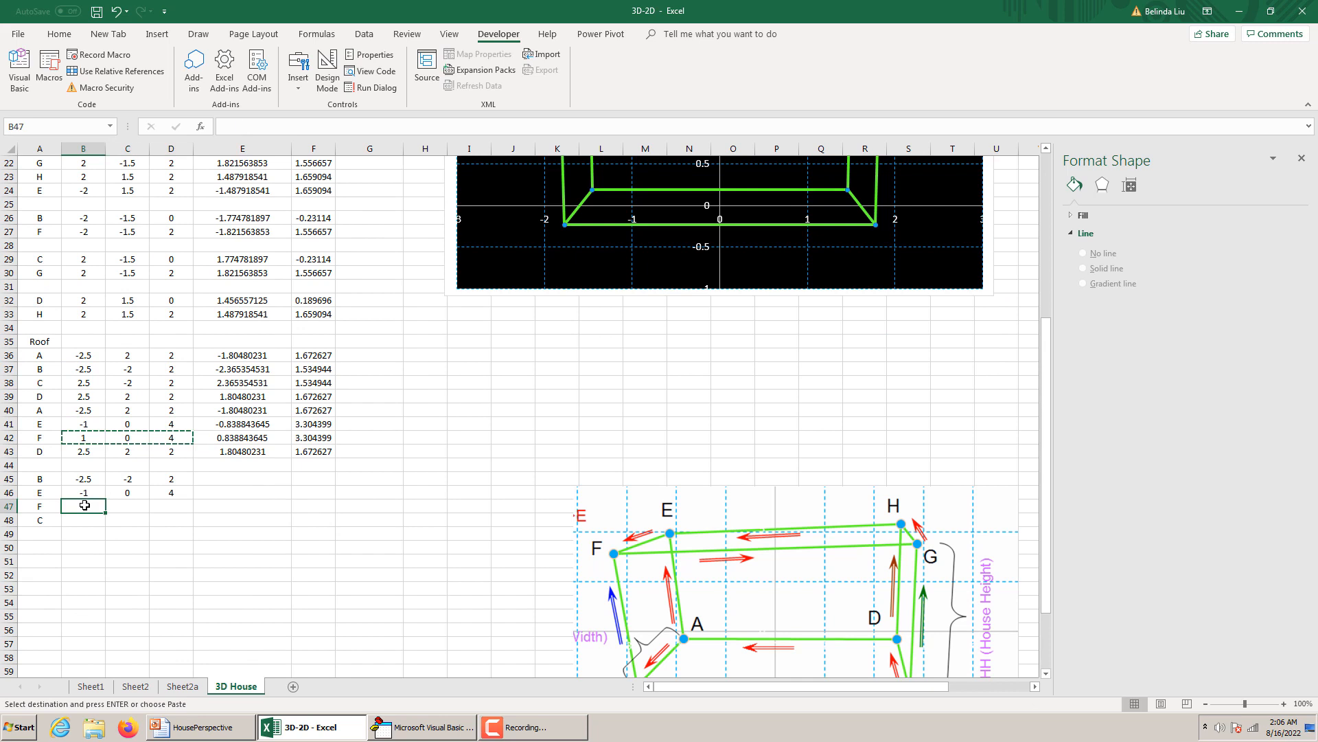
key("ctrl+v")
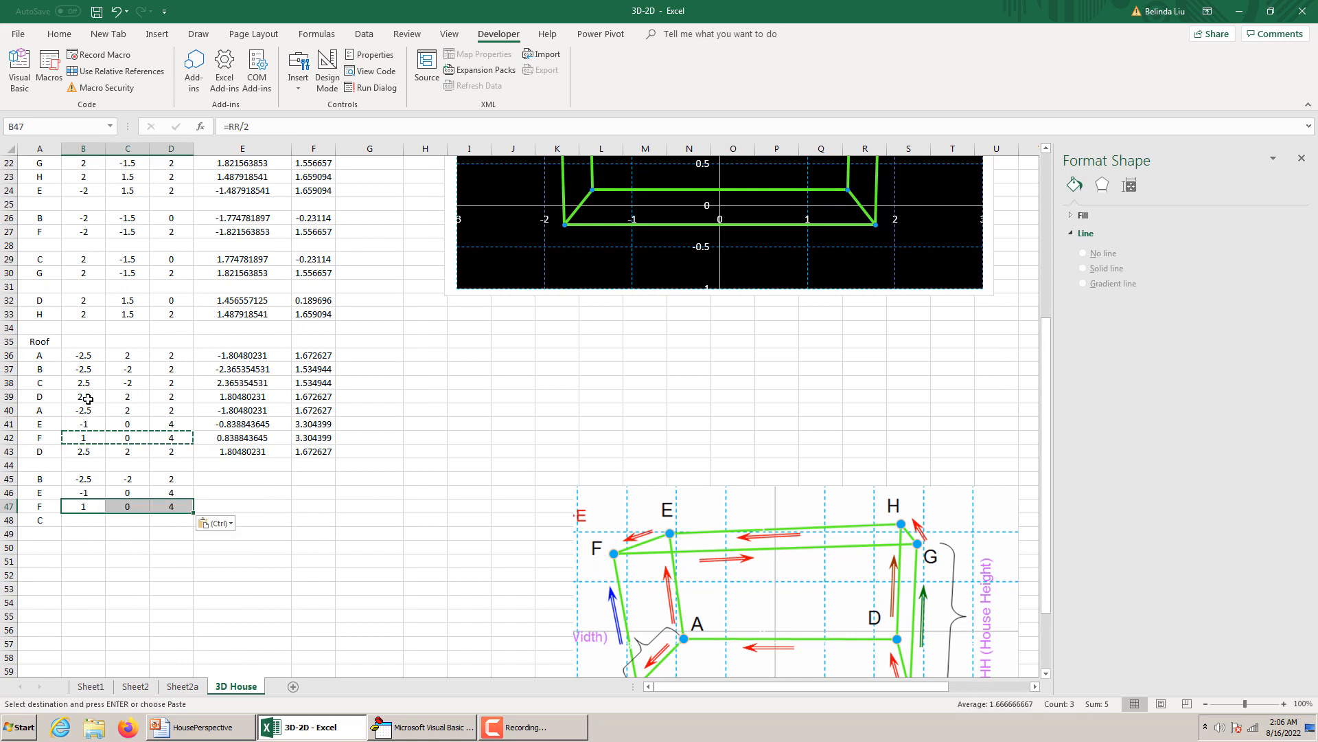
Copy the x, y and z formulas in B39:D39 into point C's row 48.
left_click_drag(87, 398, 171, 400)
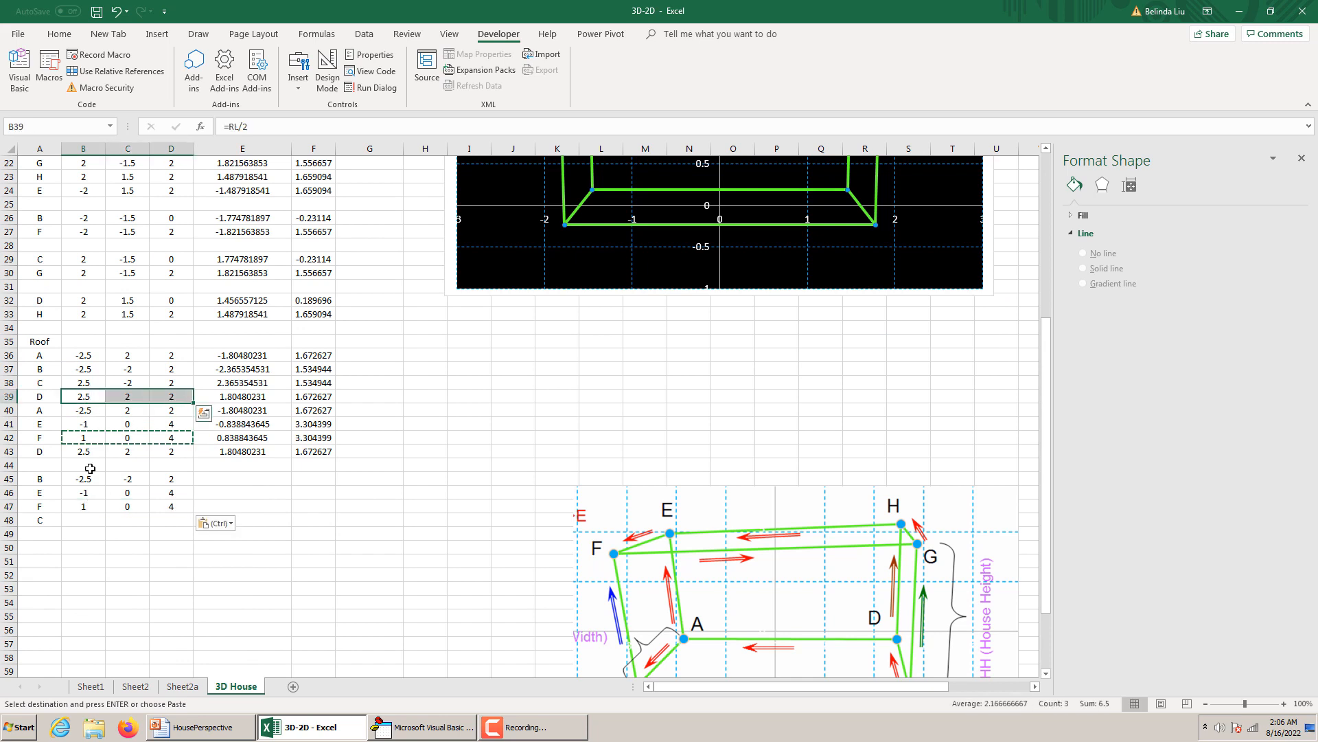
key("ctrl+c")
left_click(78, 521)
key("ctrl+v")
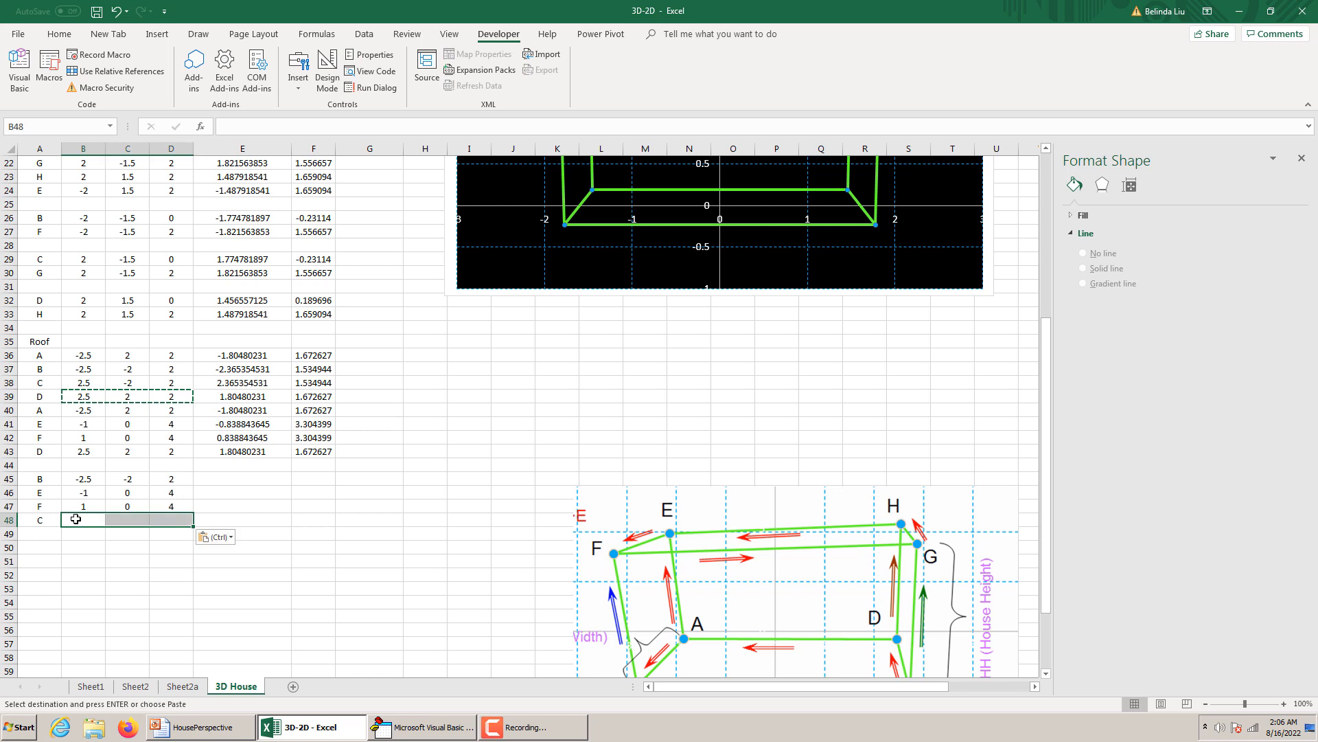
Copy the u and v formulas from E43:F43 into E45:F48 for the second group of roof points.
left_click_drag(245, 451, 323, 514)
key("ctrl+c")
key("ctrl+v")
Extend the Roof series' X and Y ranges in the house chart to E36:E48 and F36:F48.
scroll(442, 398, "up", 7)
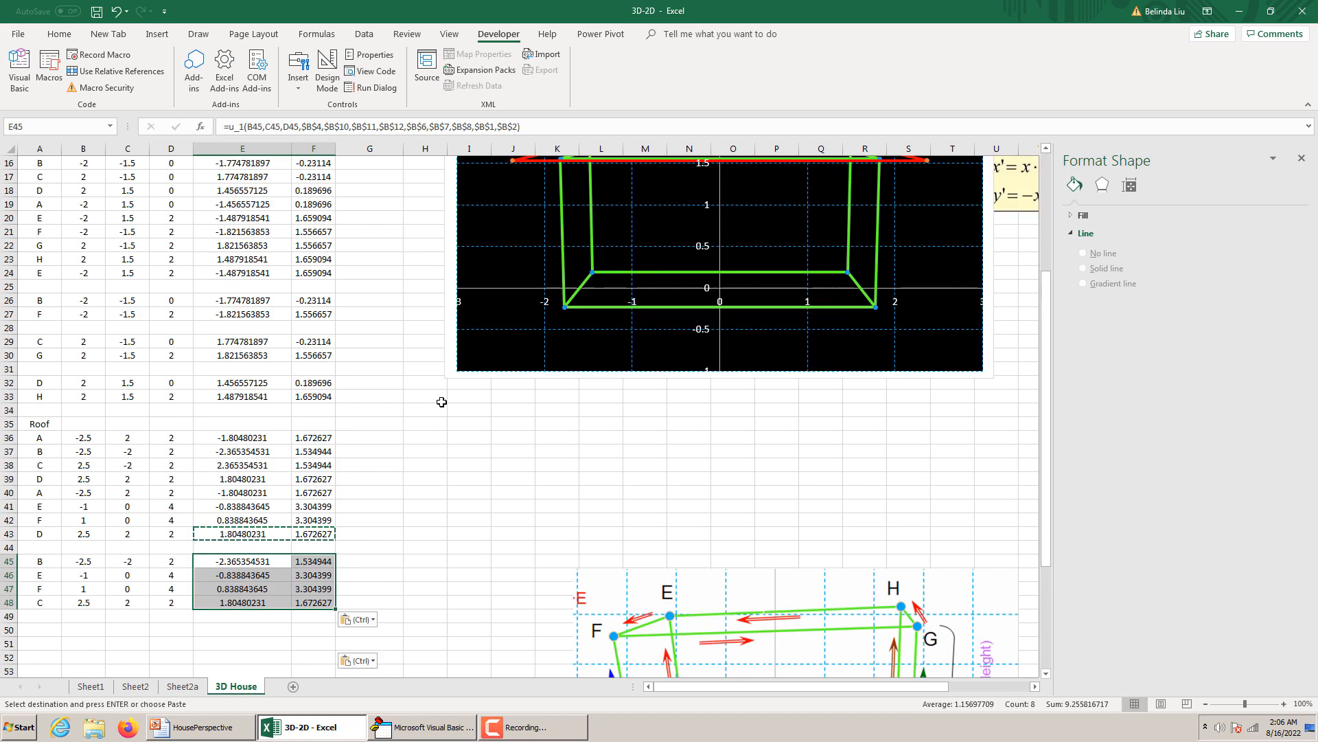
left_click(617, 270)
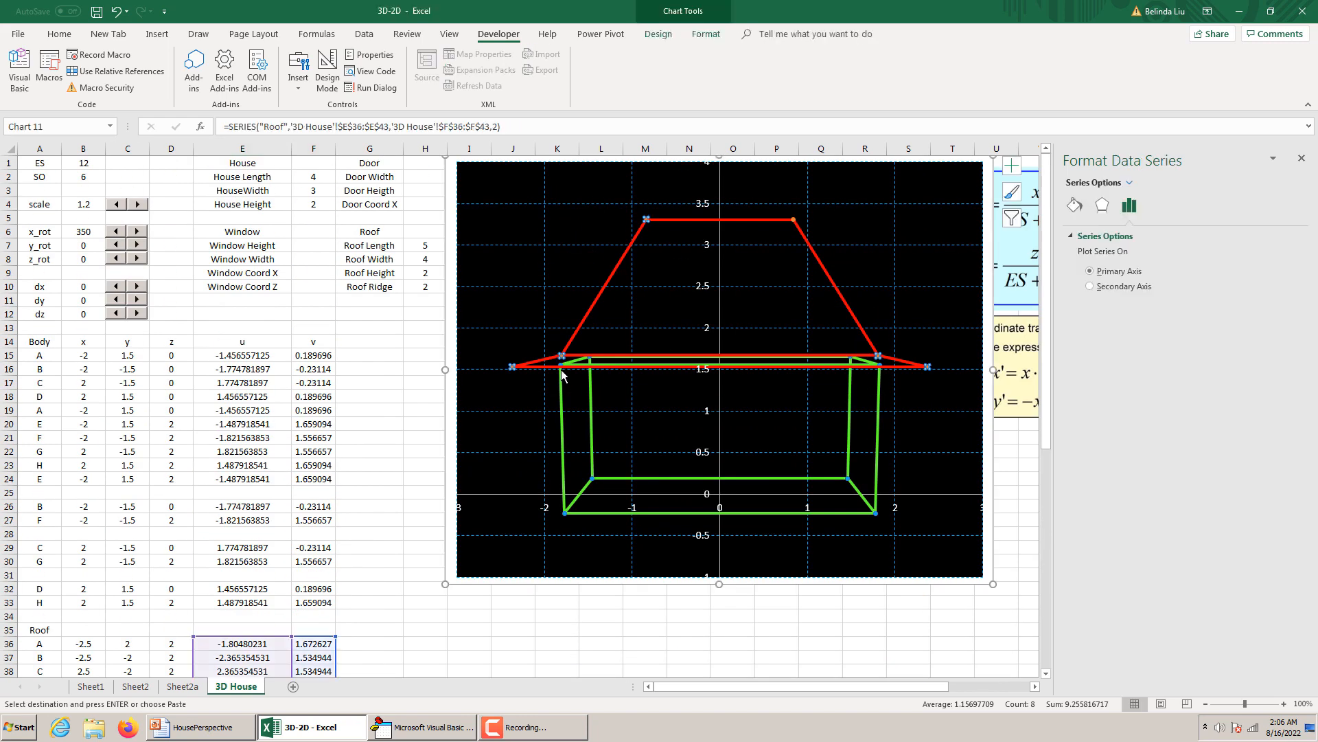
scroll(548, 374, "down", 10)
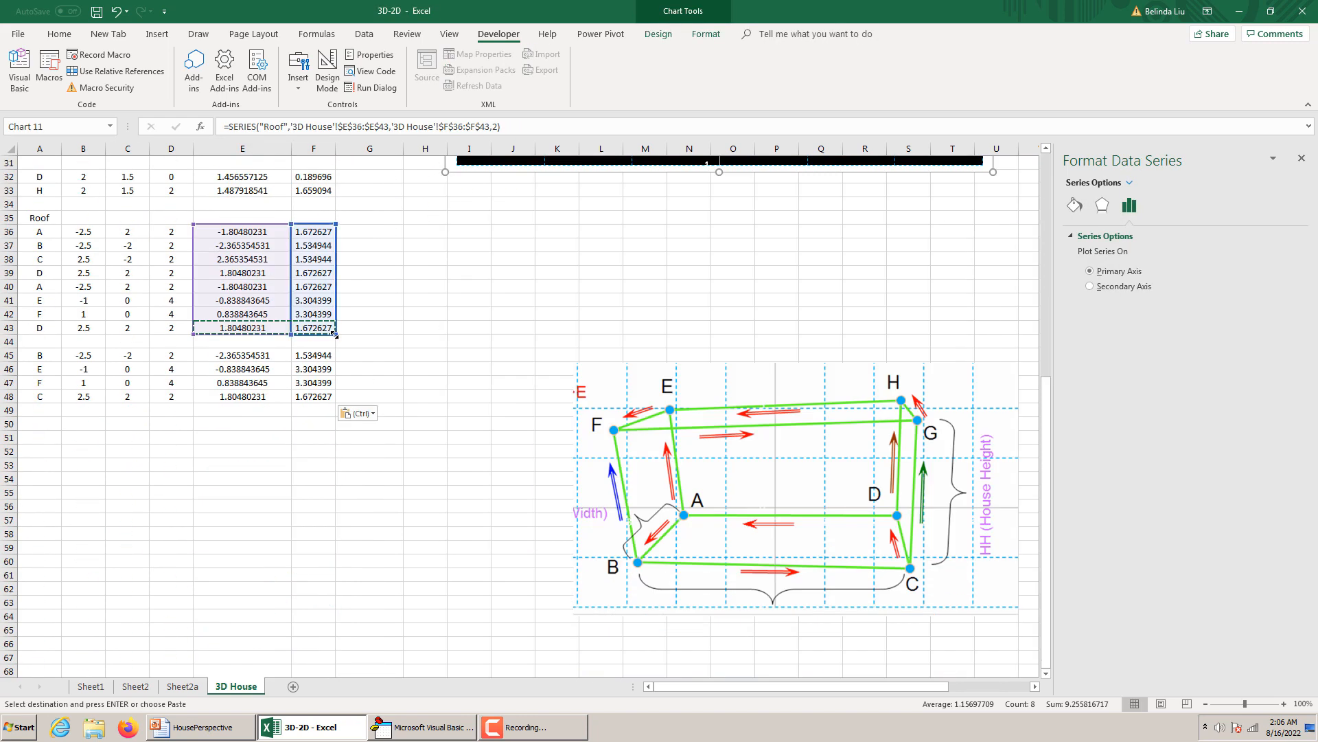
left_click_drag(335, 335, 334, 404)
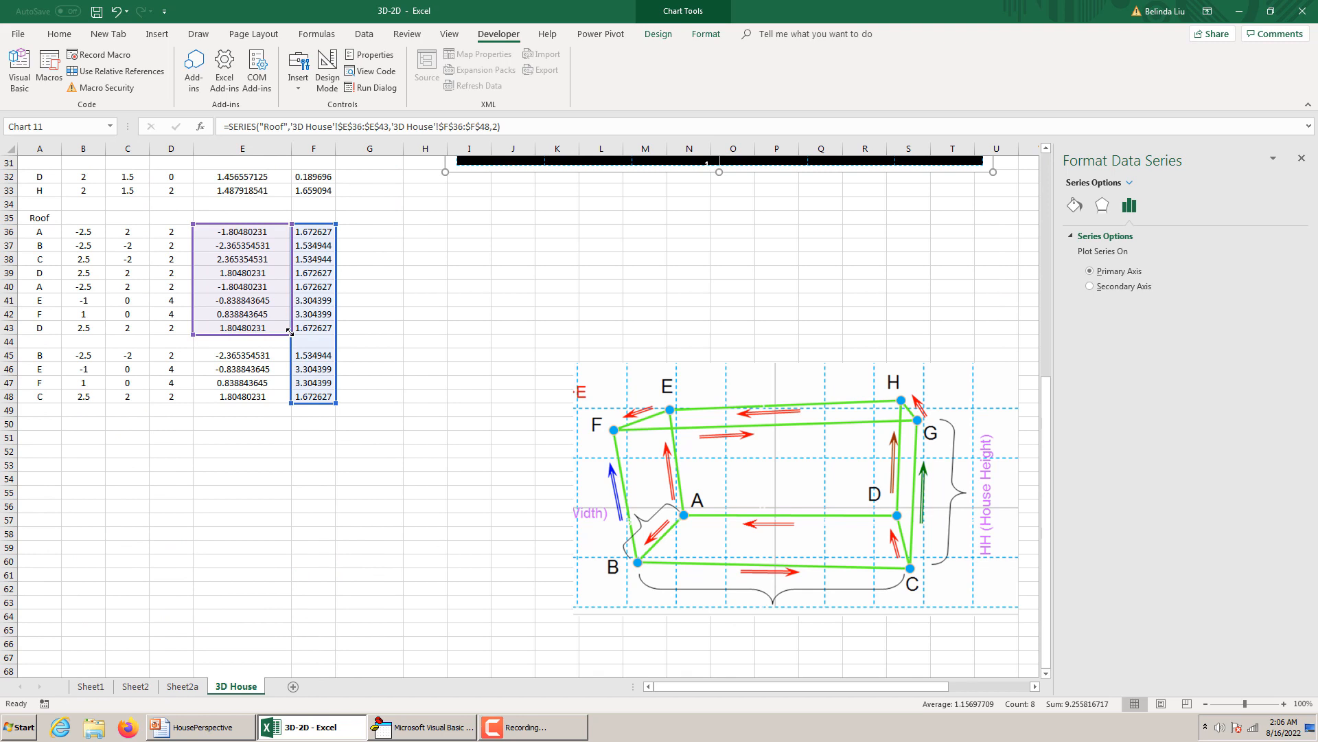
left_click_drag(291, 334, 288, 403)
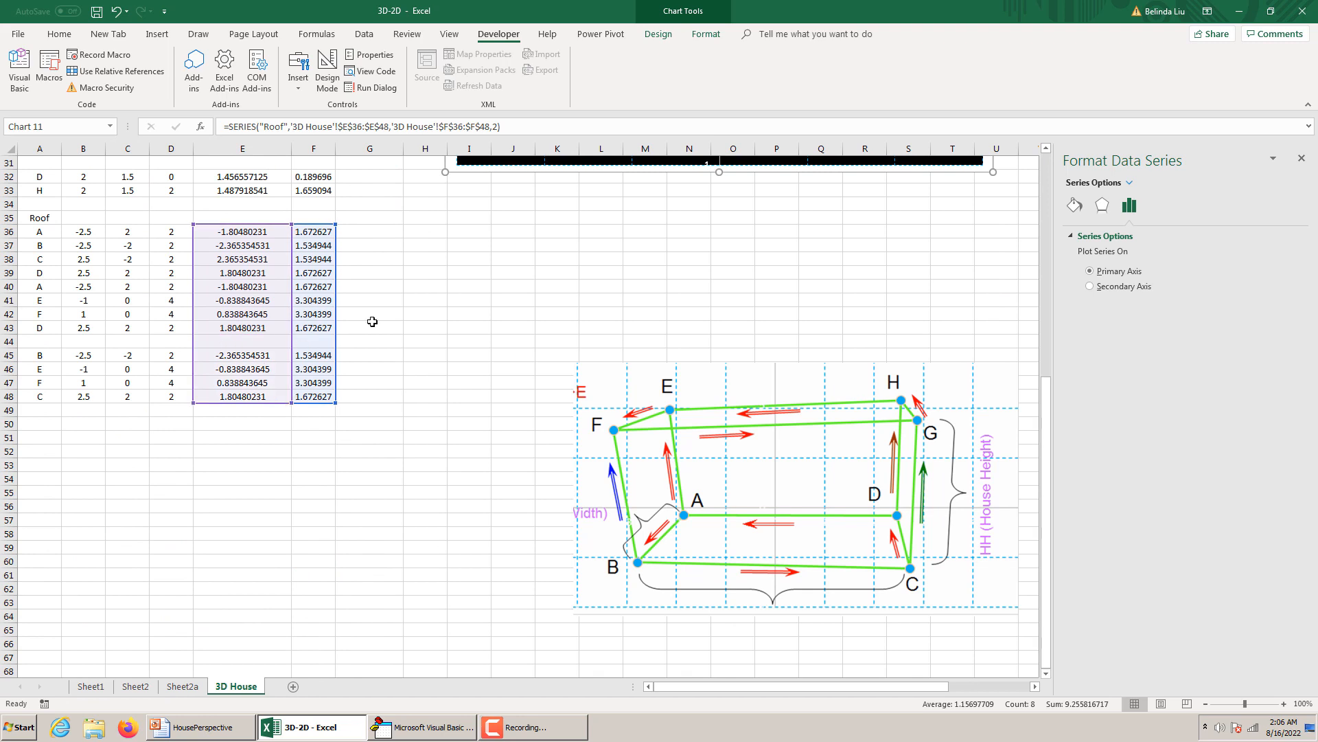
scroll(462, 396, "up", 3)
scroll(462, 396, "up", 7)
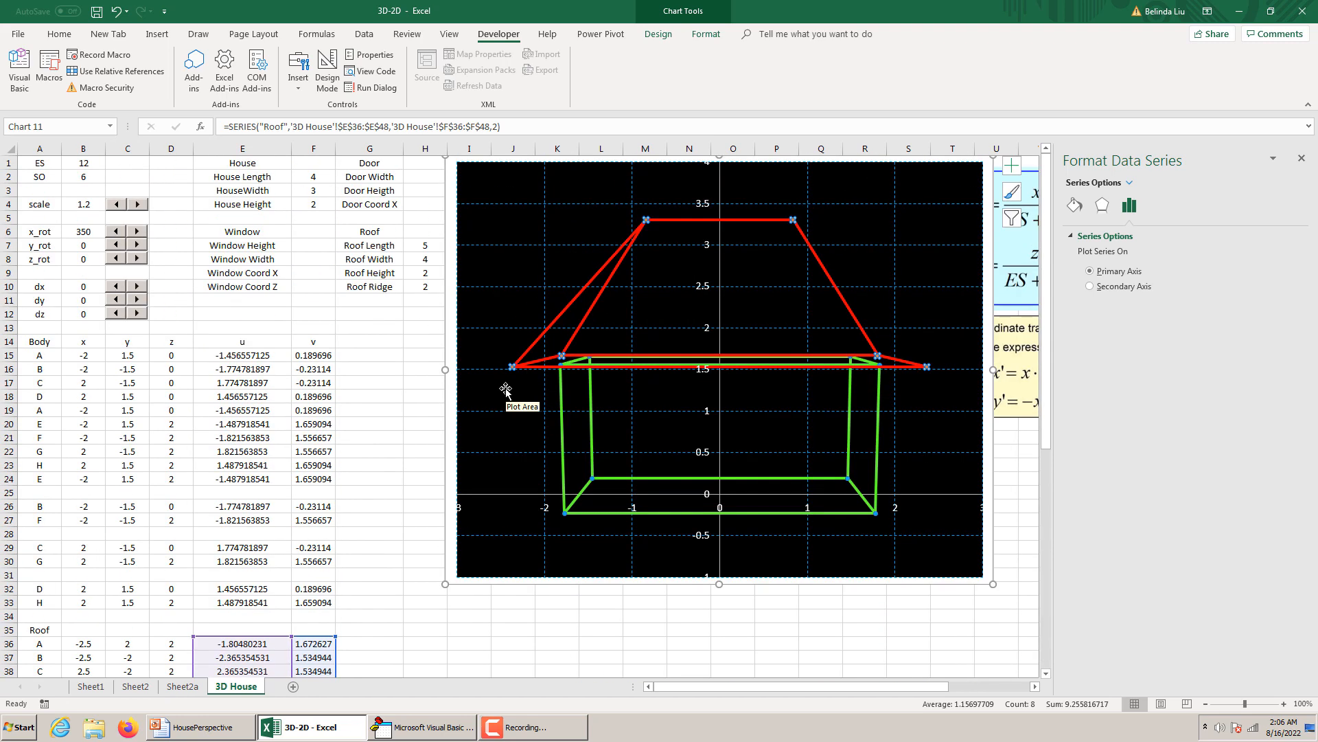
left_click(335, 489)
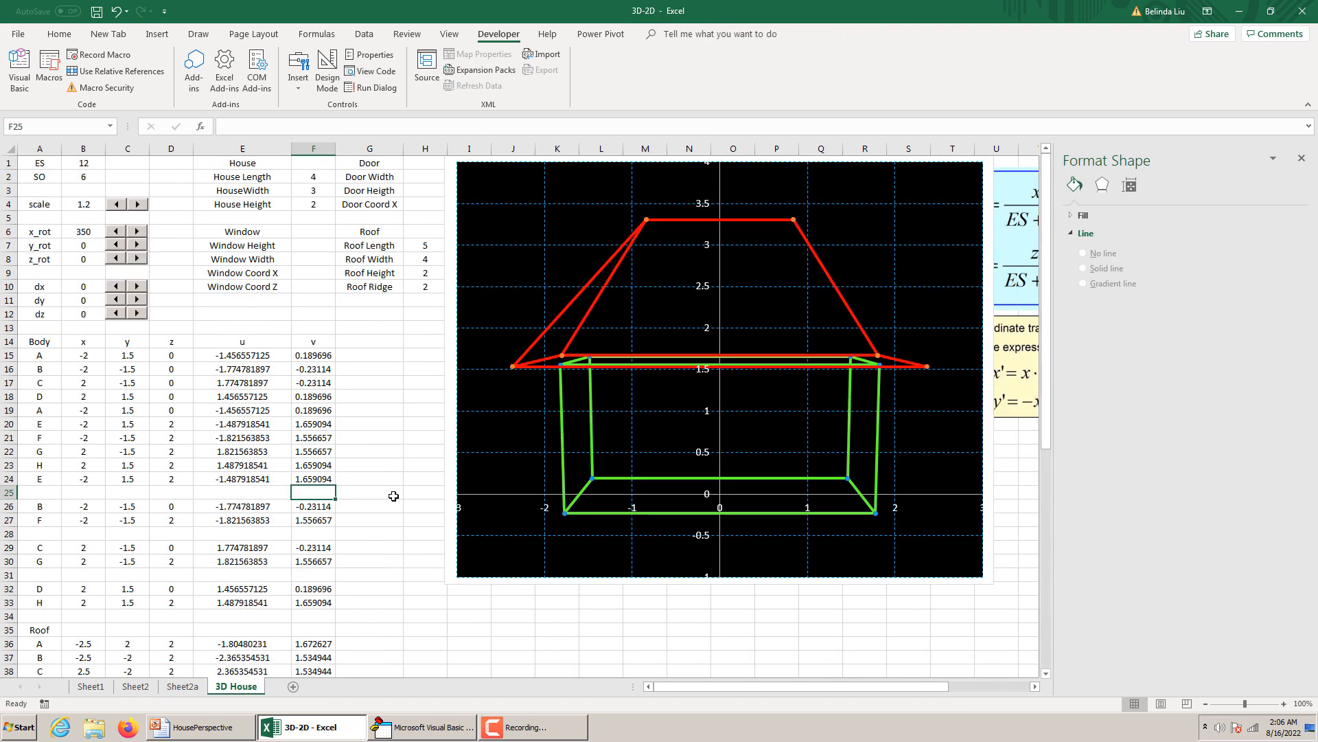
Compare the roof outline with its coordinate rows and replace point C's coordinates in row 48 with a copy of B38:D38.
scroll(393, 495, "down", 5)
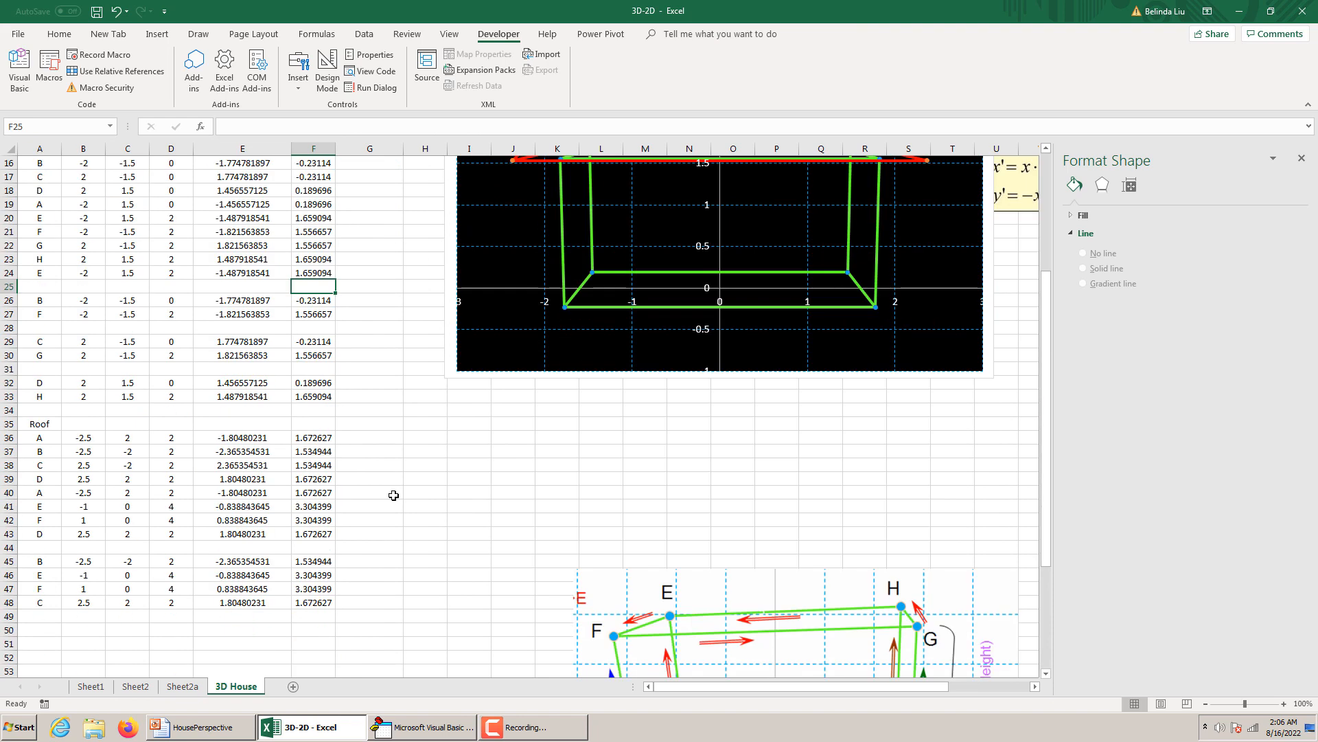
scroll(394, 495, "up", 5)
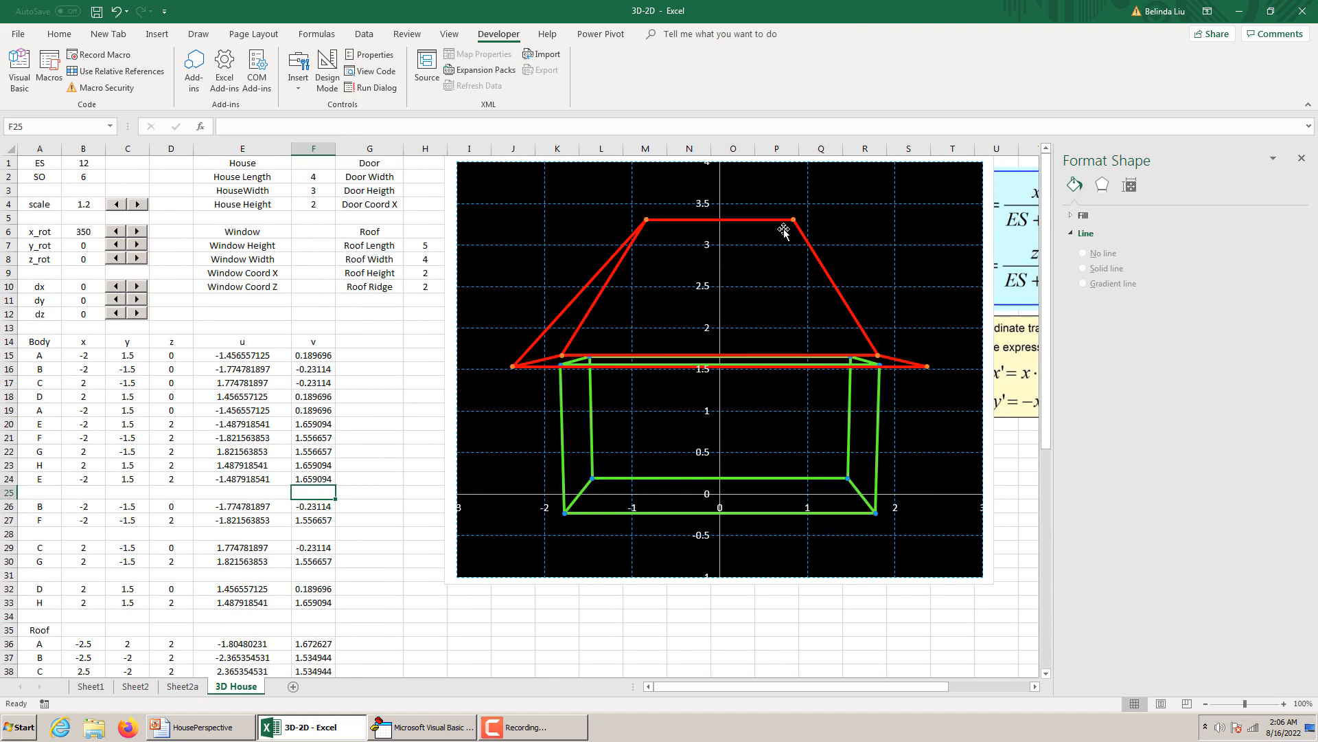
scroll(898, 381, "down", 9)
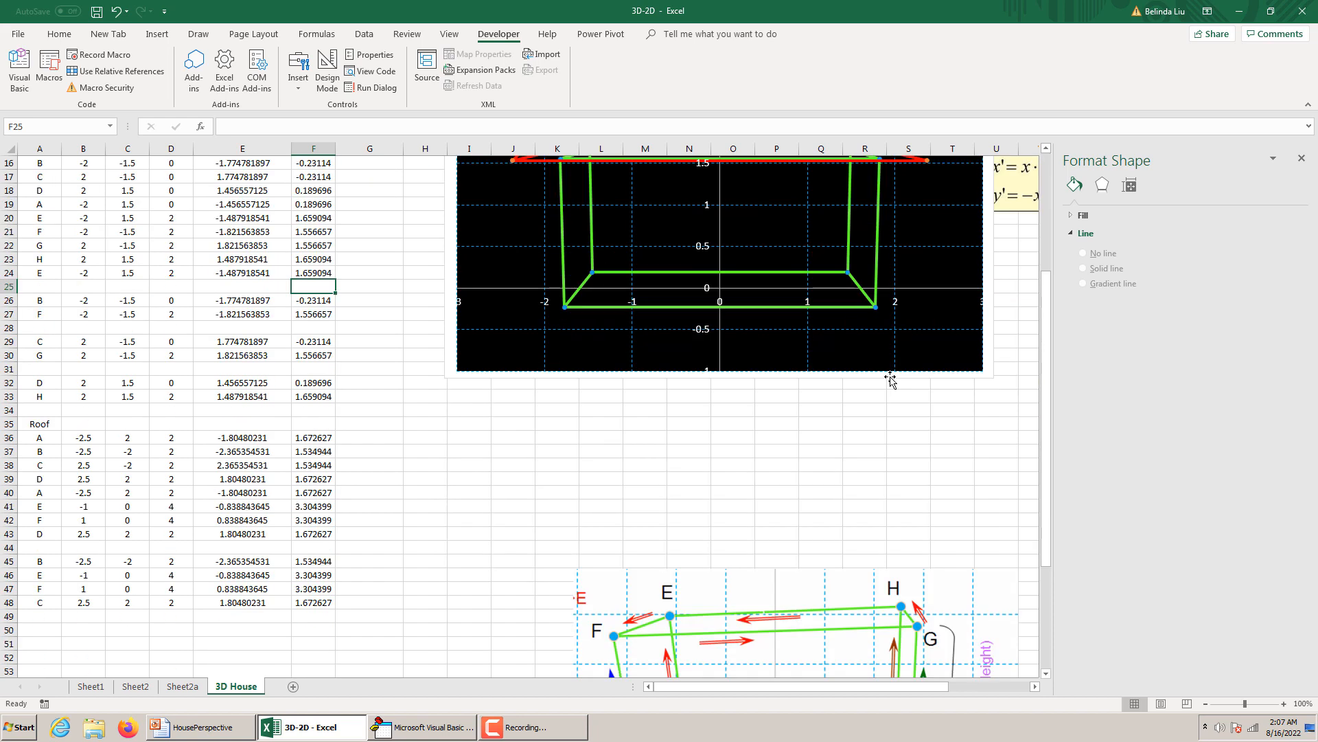
scroll(890, 378, "up", 2)
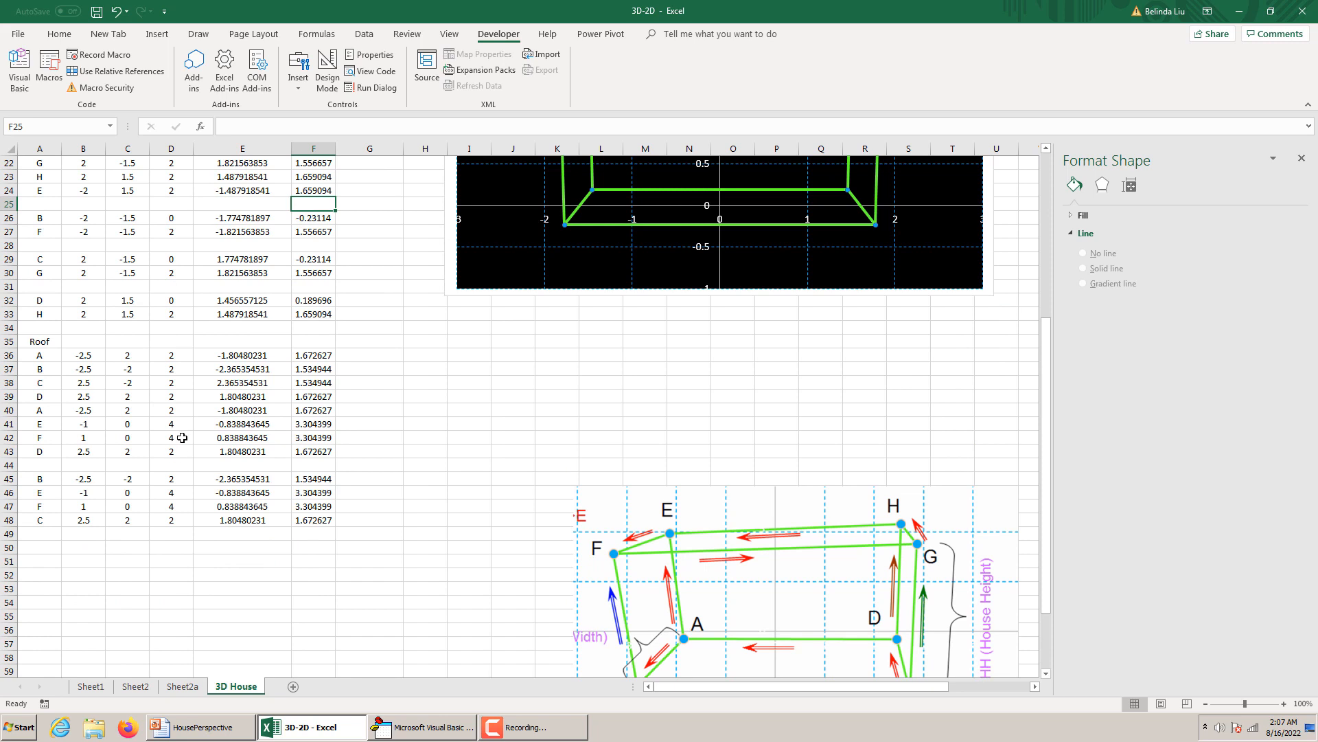
scroll(182, 437, "down", 1)
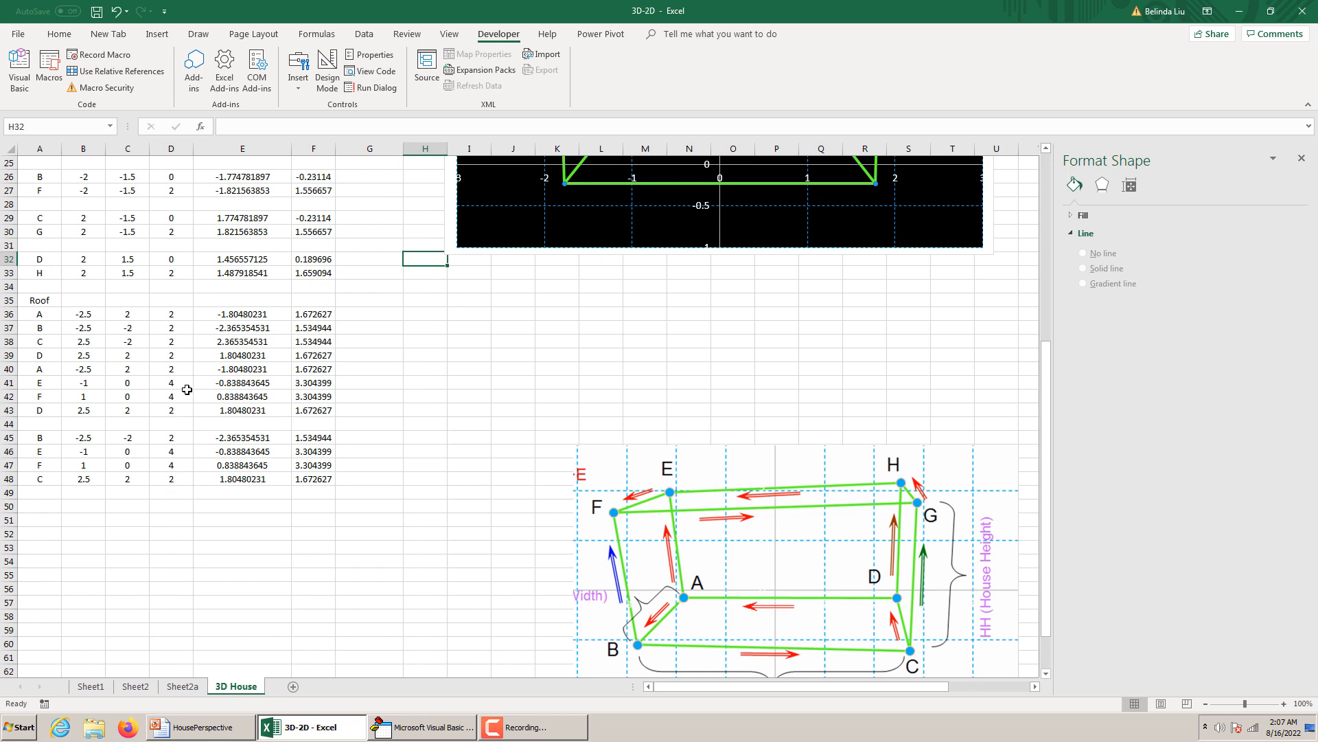
scroll(813, 346, "up", 8)
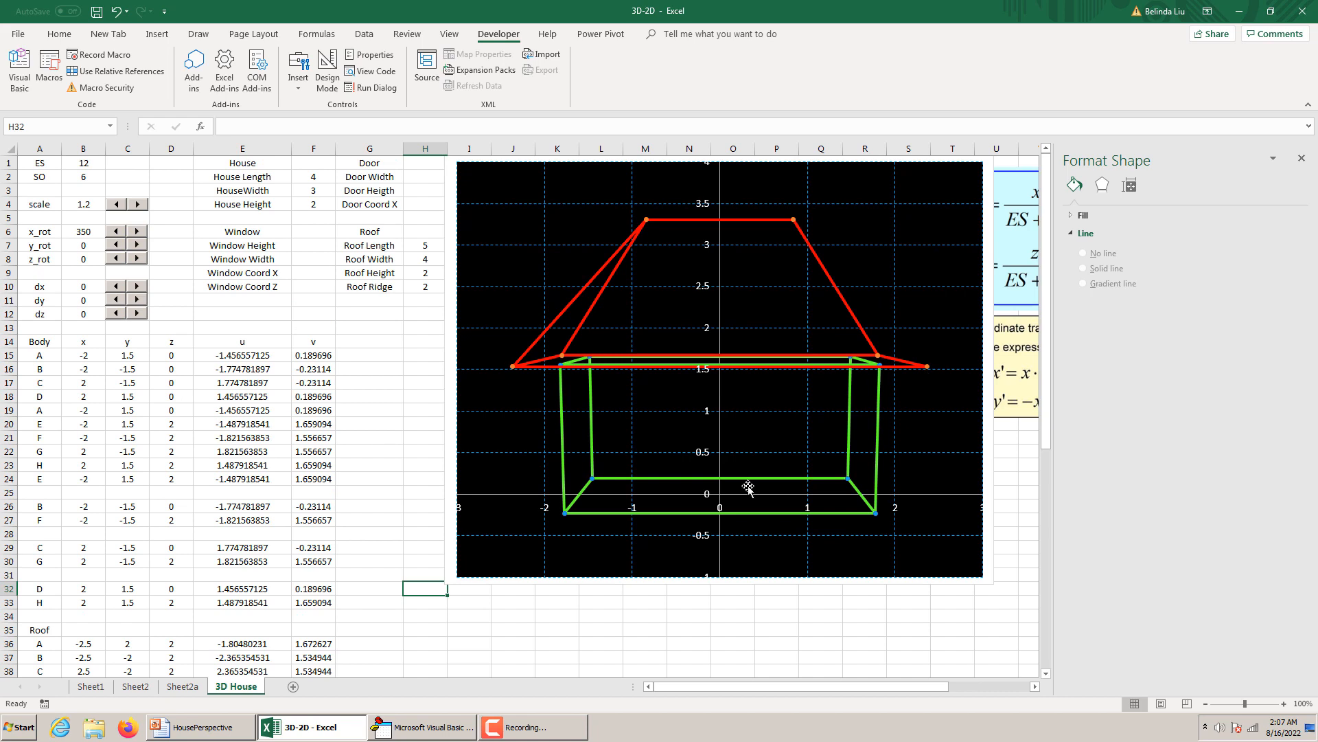
scroll(441, 480, "down", 5)
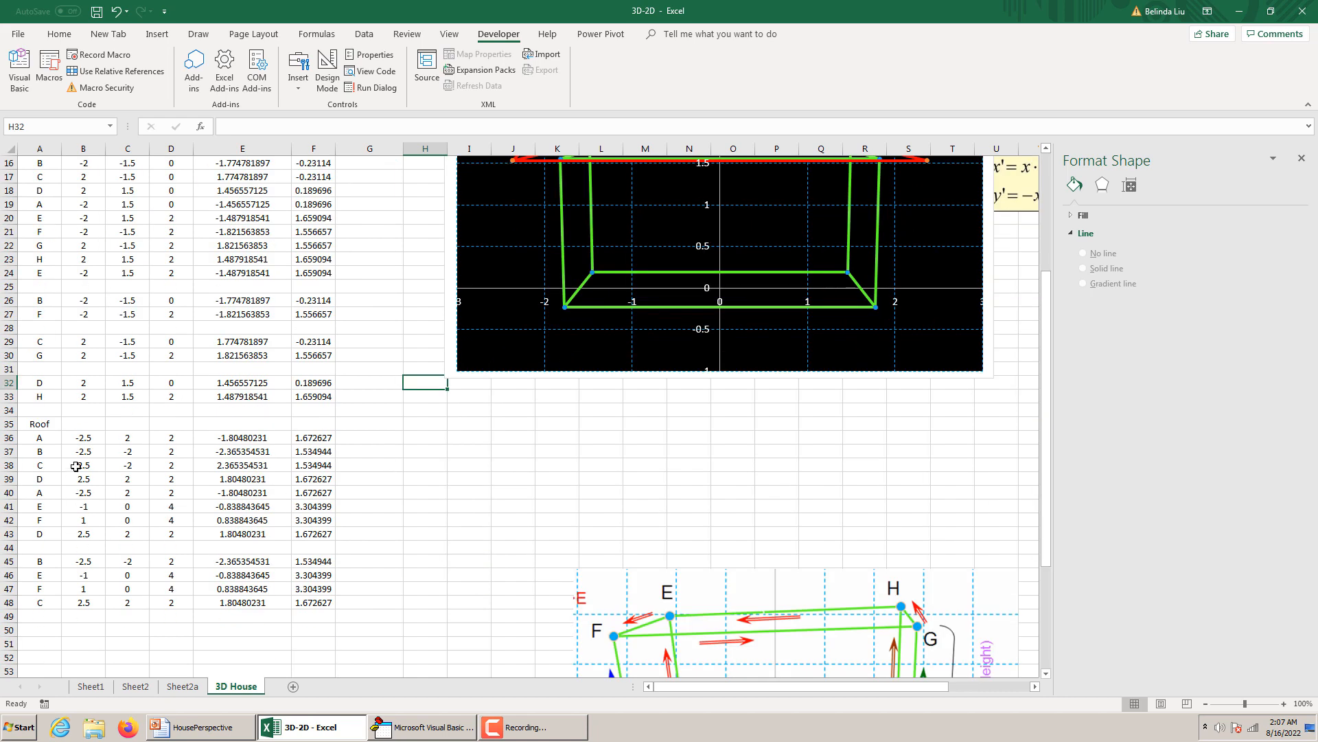
left_click_drag(76, 466, 175, 466)
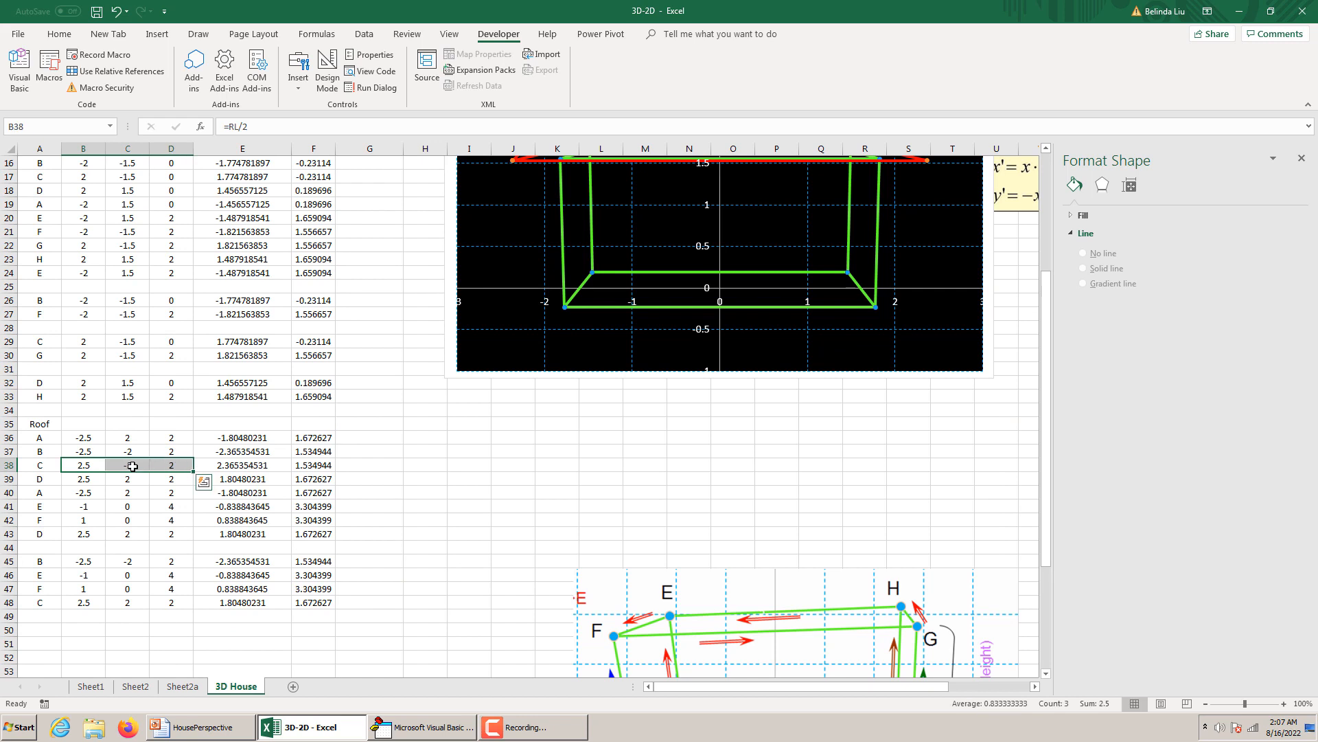
key("ctrl+c")
left_click(68, 602)
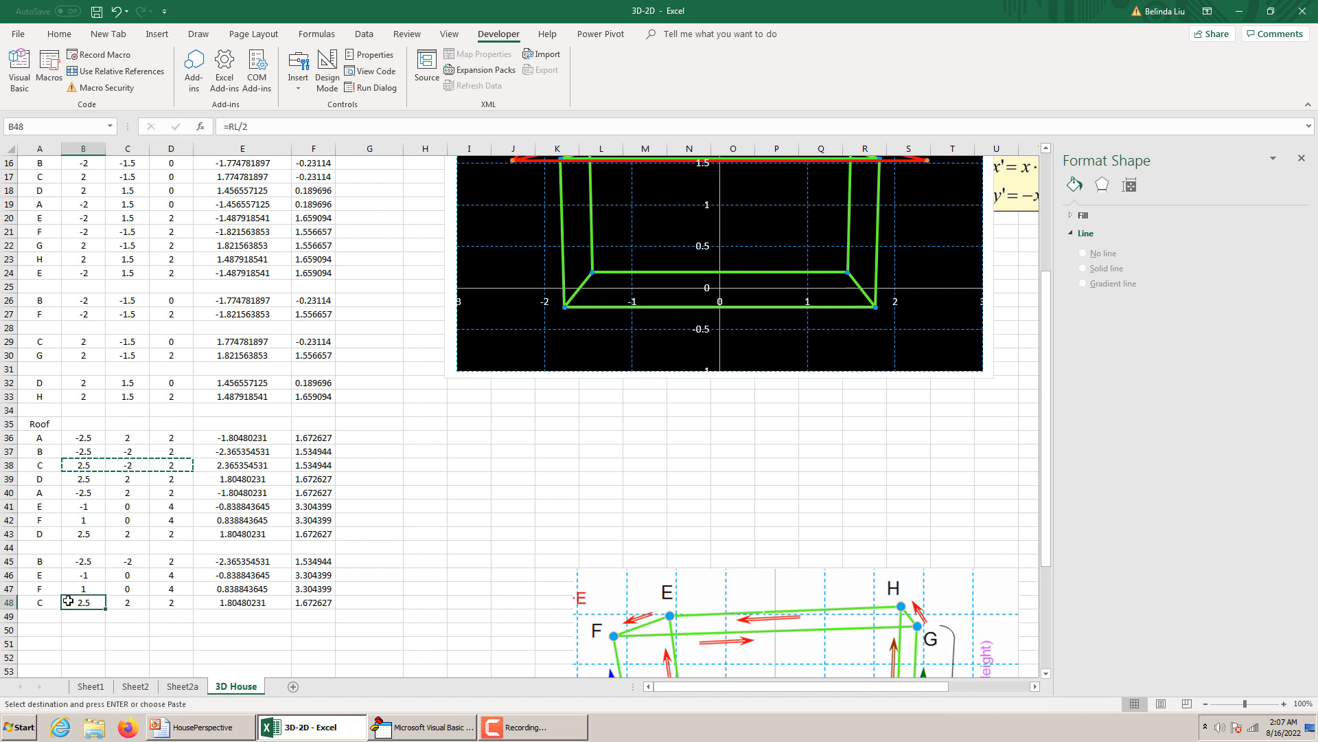
key("ctrl+v")
scroll(501, 456, "up", 5)
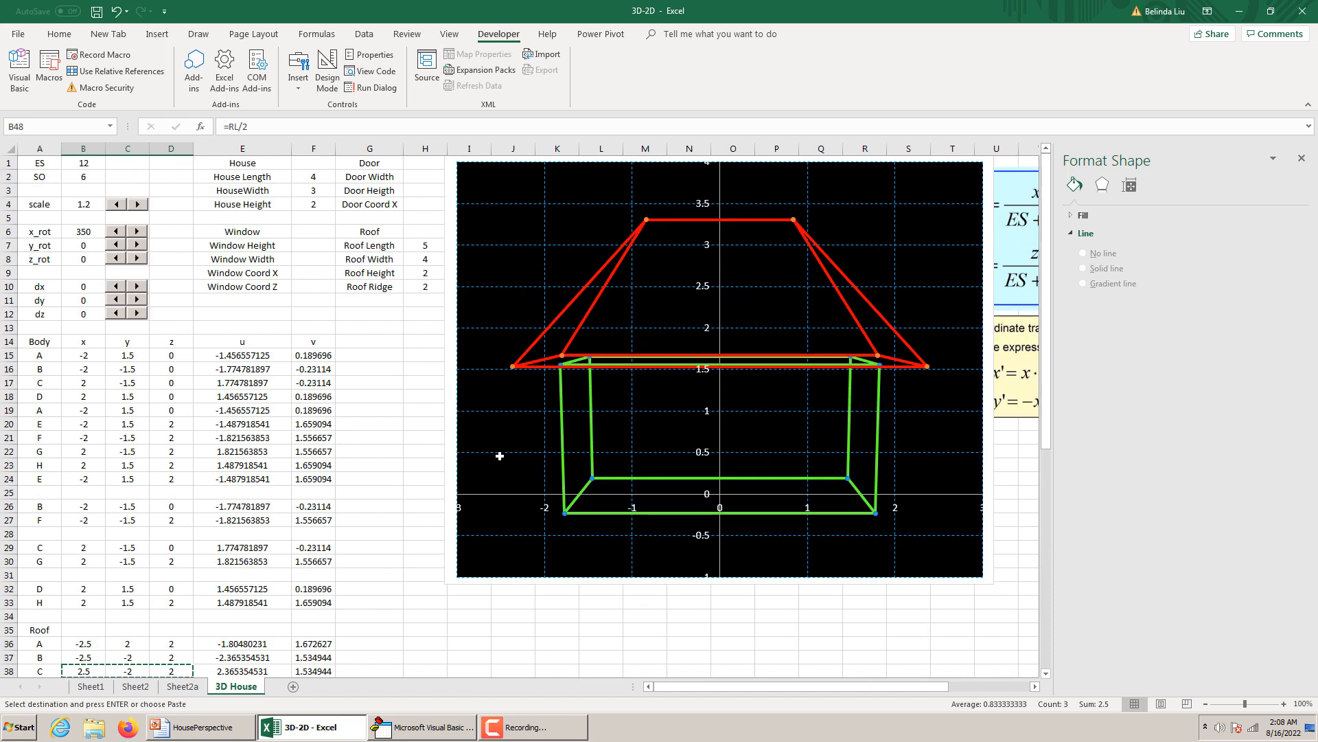
scroll(664, 419, "down", 6)
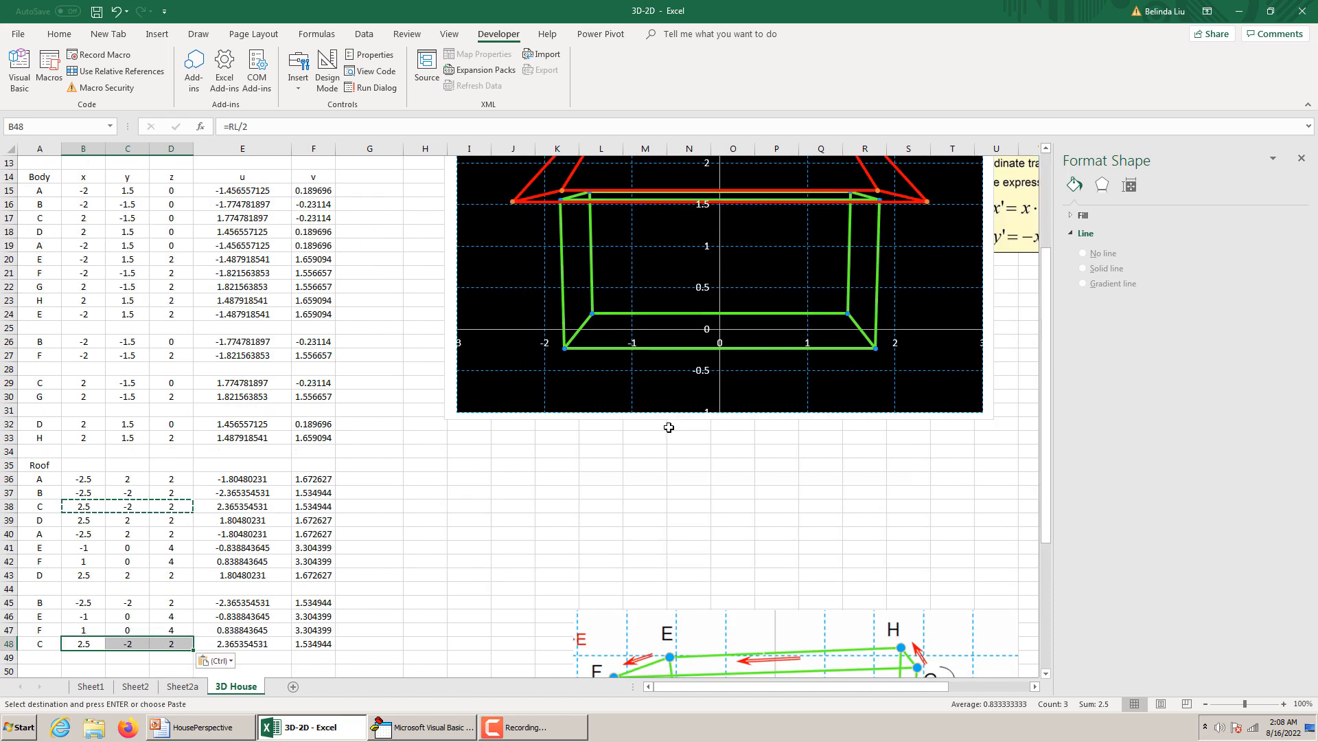
scroll(650, 382, "down", 1)
scroll(649, 382, "up", 7)
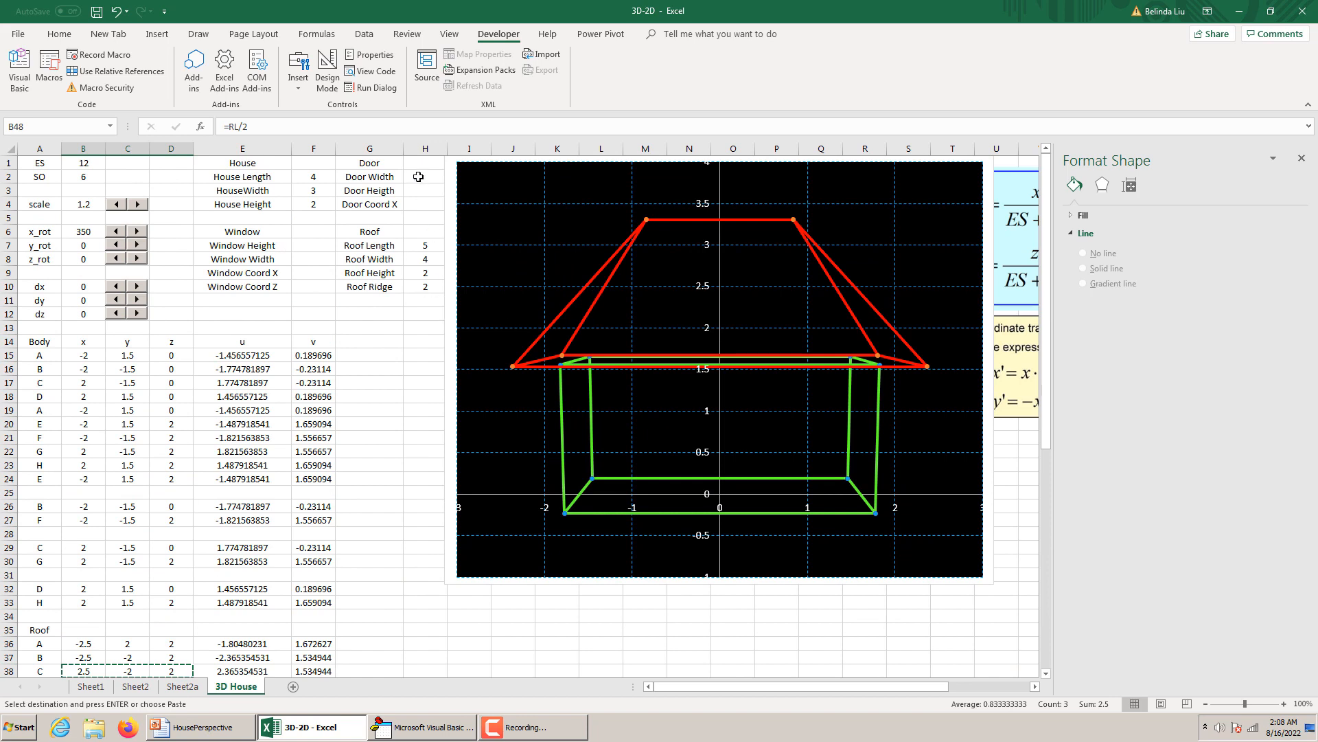
Set the Door Width to 0.7, the Door Heigth to 1.5 and the Door Coord X to =HL/4.
left_click(418, 176)
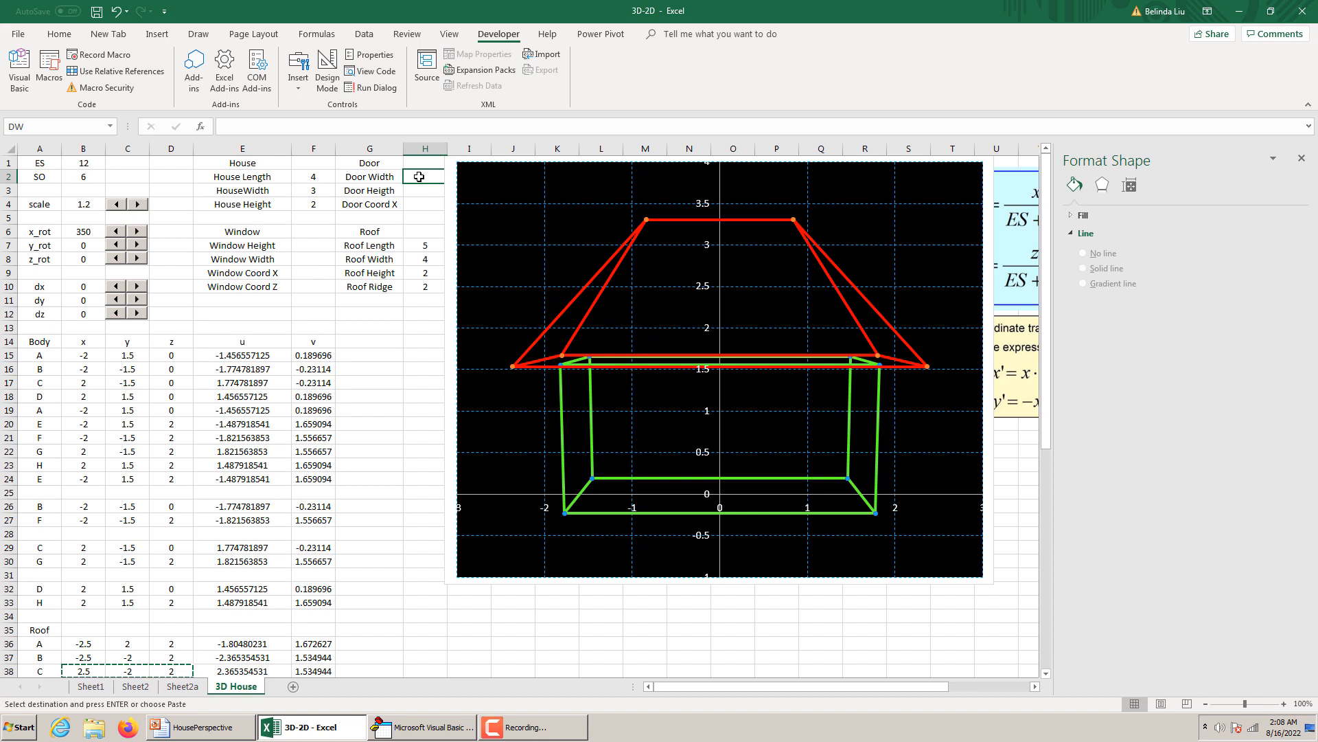
type(".7")
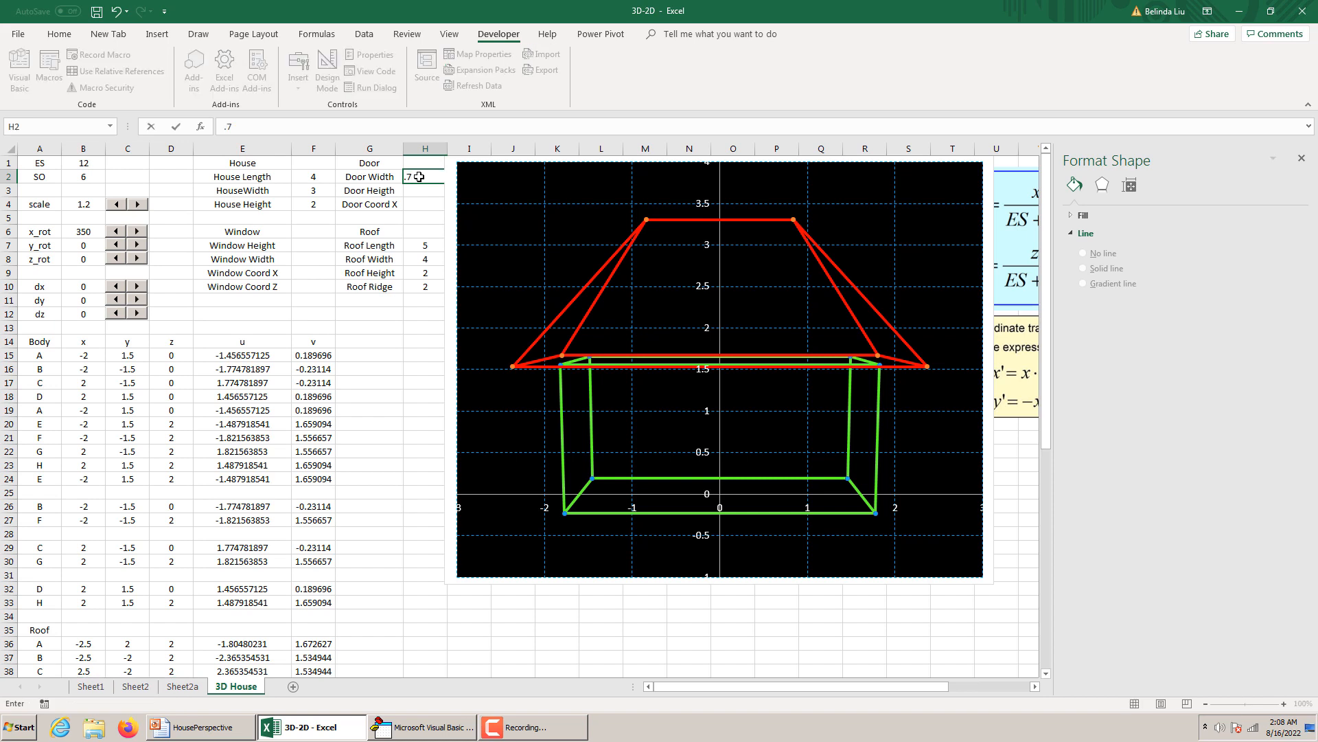
key("Return")
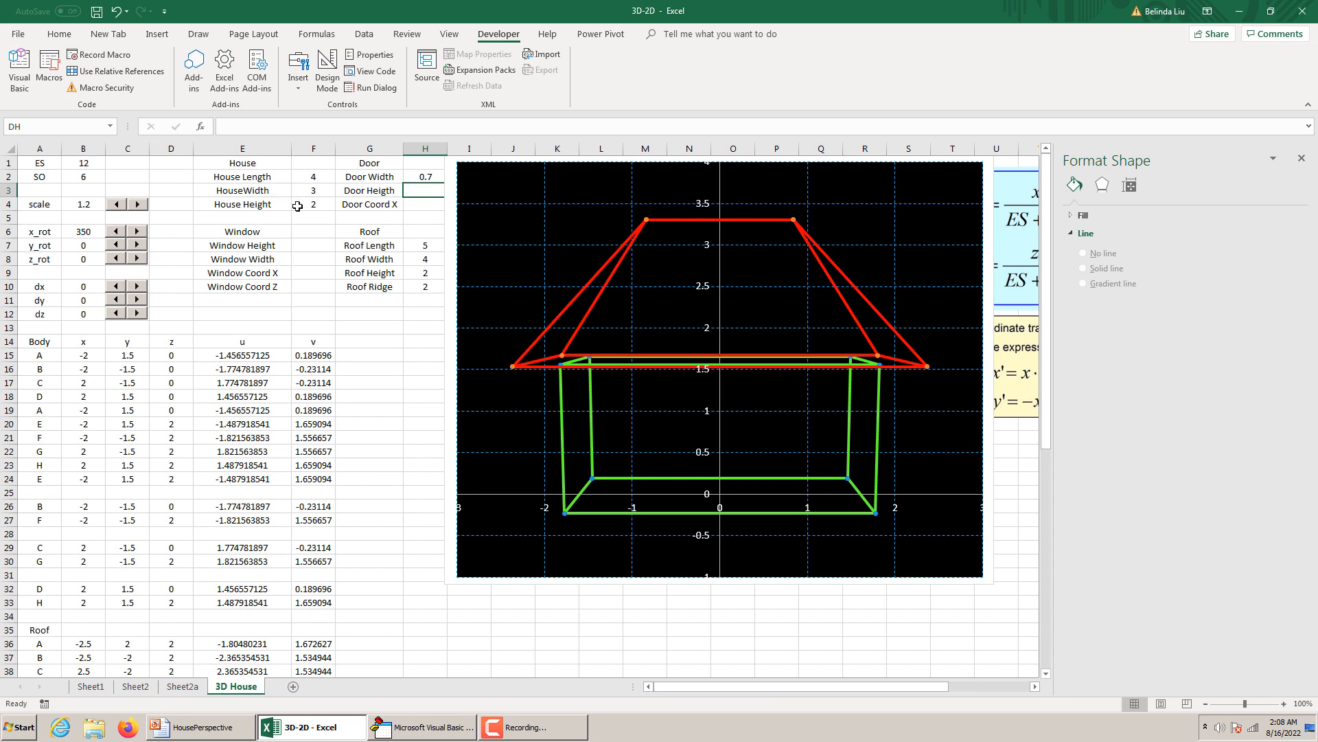
type("1.5")
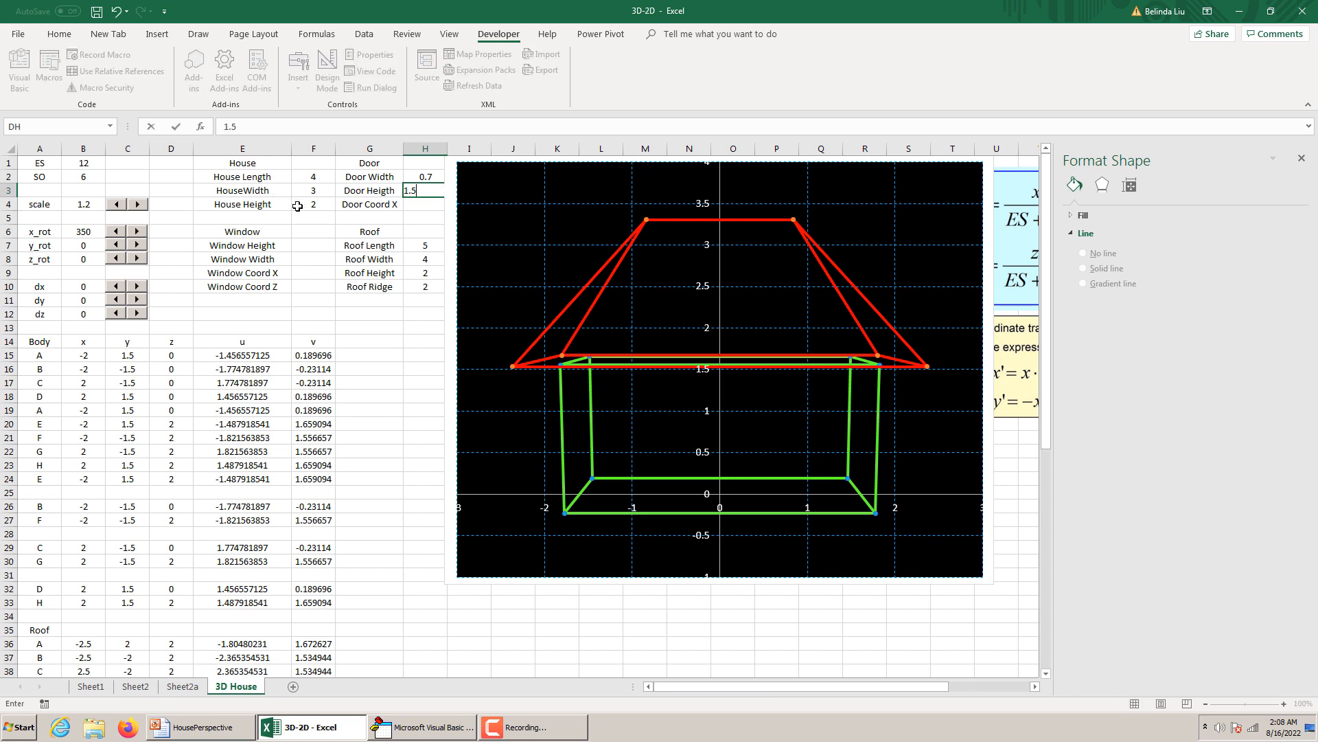
key("Return")
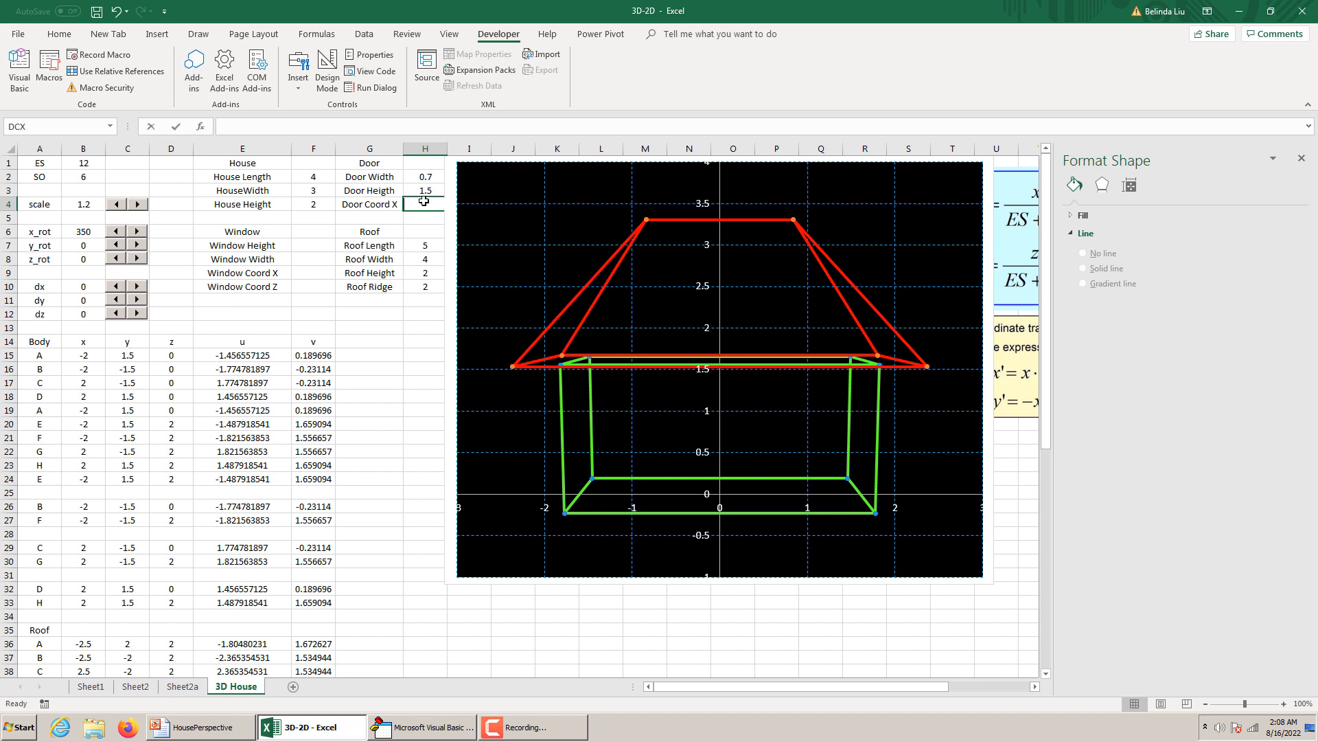
type("=HL/4")
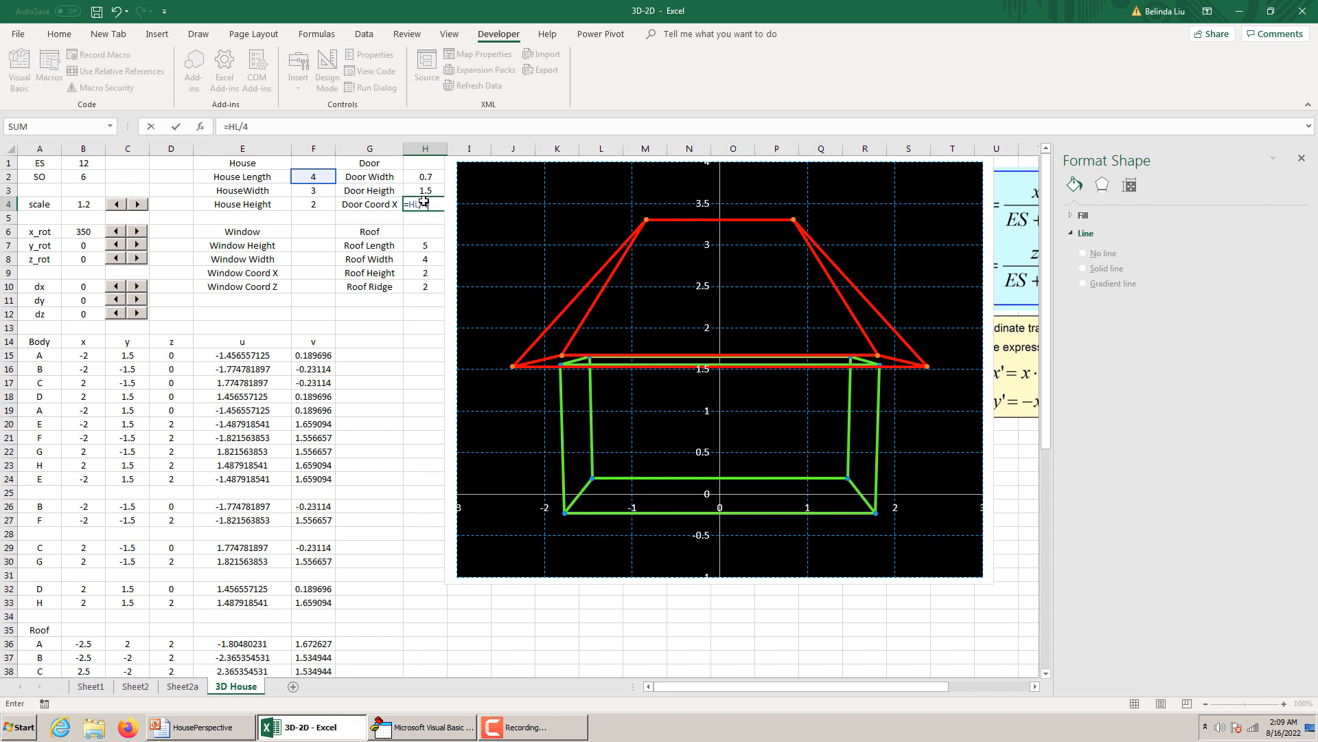
key("Return")
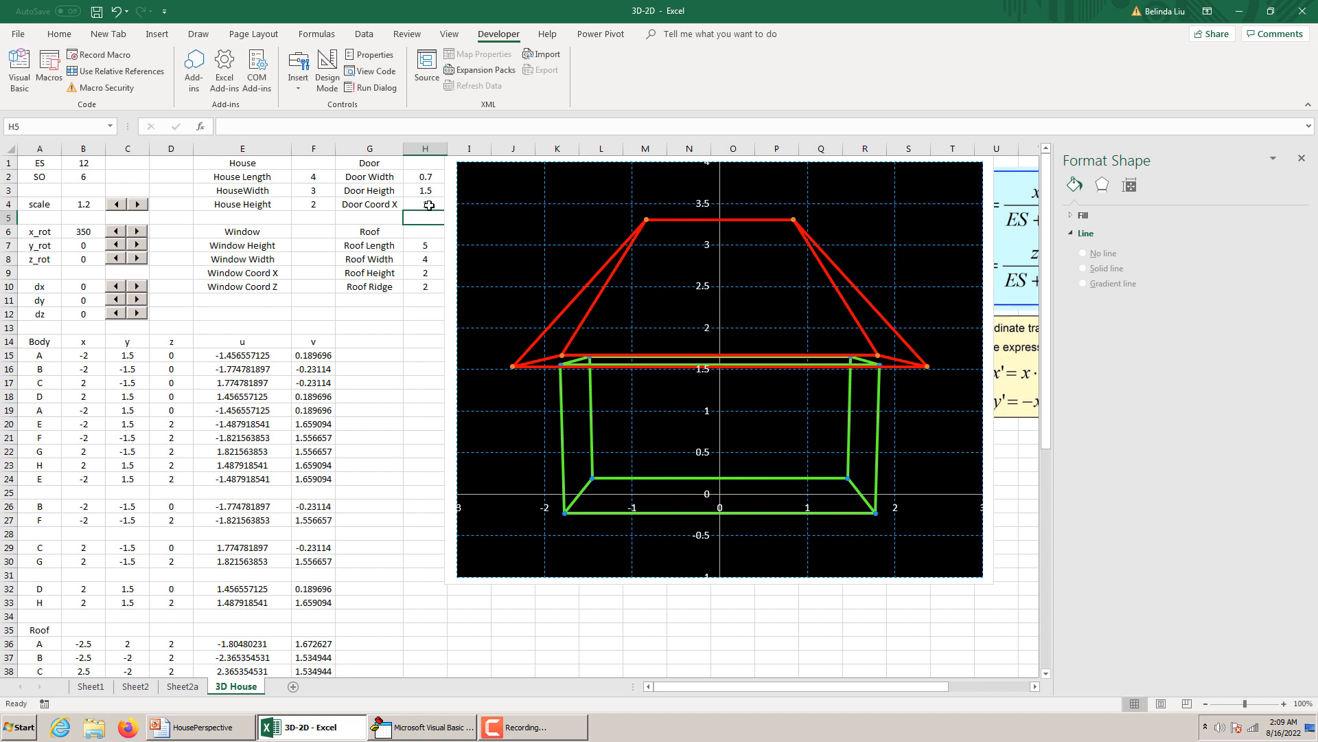
Switch to the HousePerspective presentation, examine the door and window dimensions on slide 5, and return to the 3D House sheet.
scroll(430, 249, "down", 7)
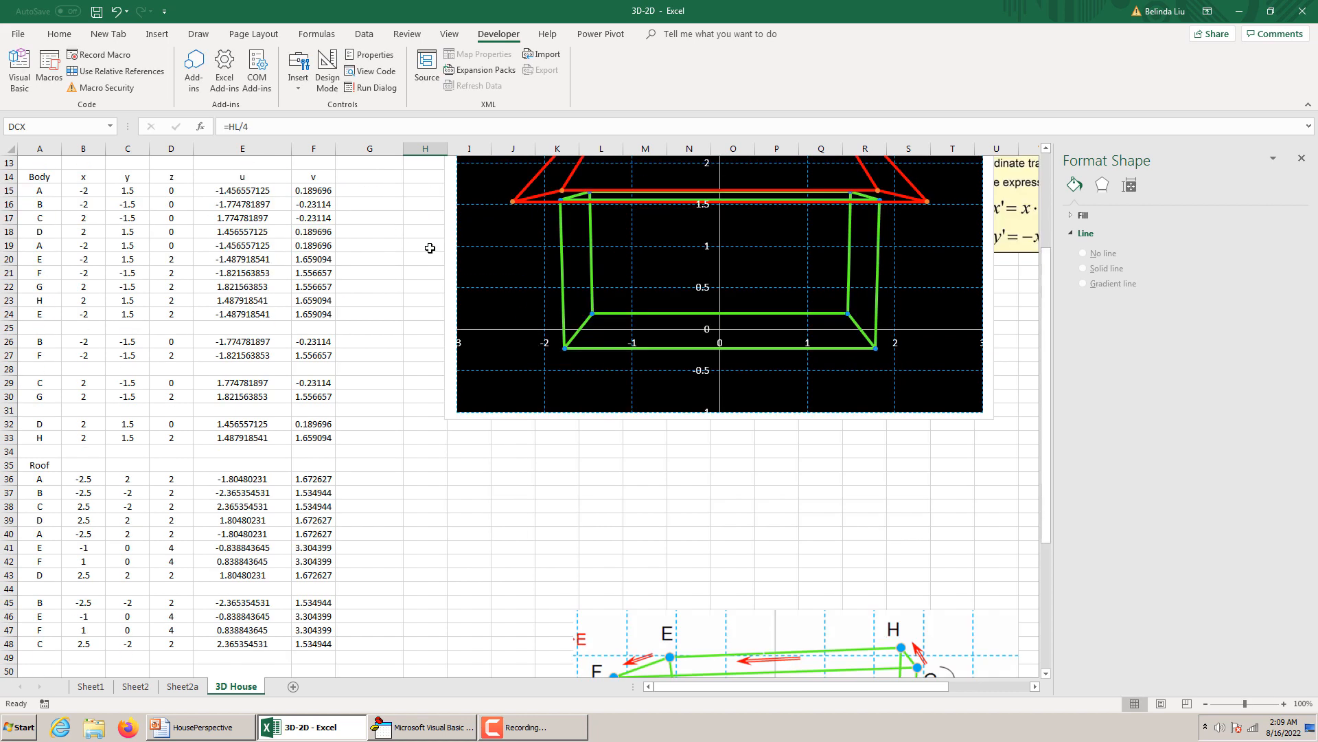
scroll(429, 250, "up", 4)
scroll(430, 250, "up", 2)
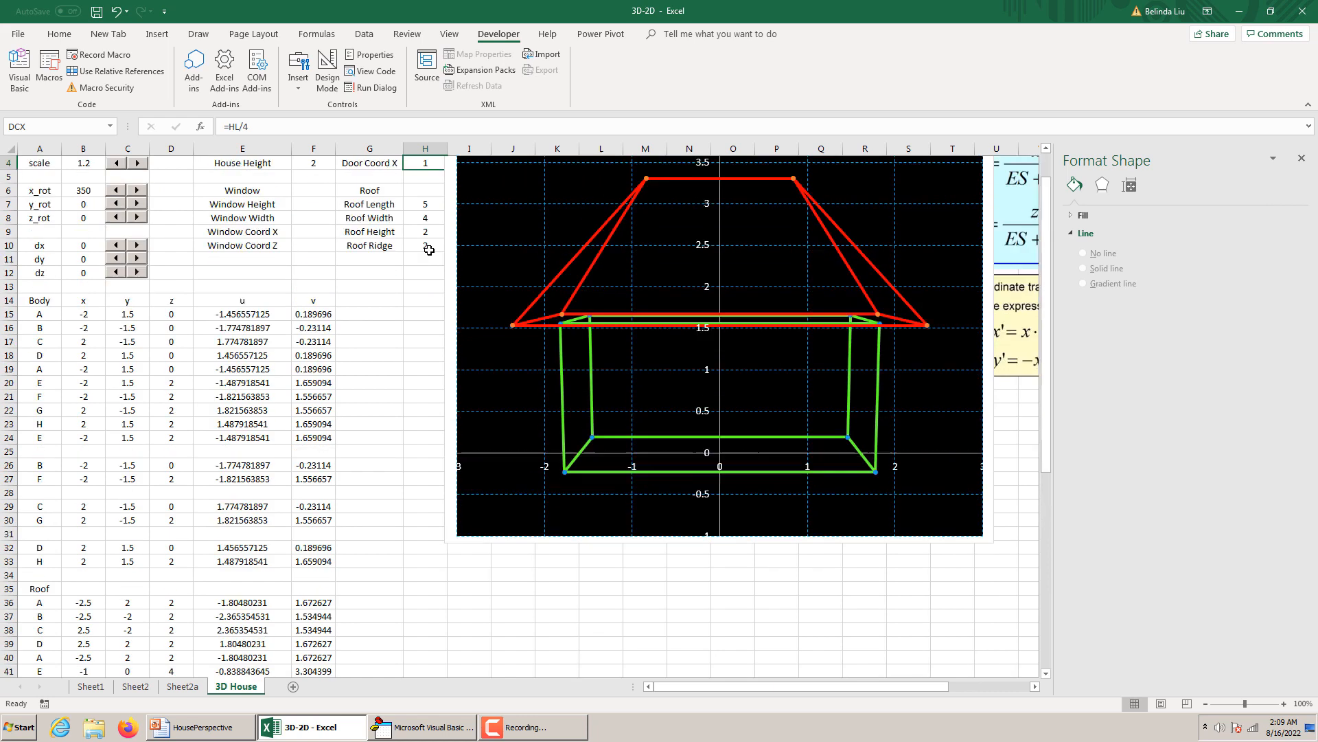
scroll(430, 250, "down", 5)
scroll(430, 250, "down", 1)
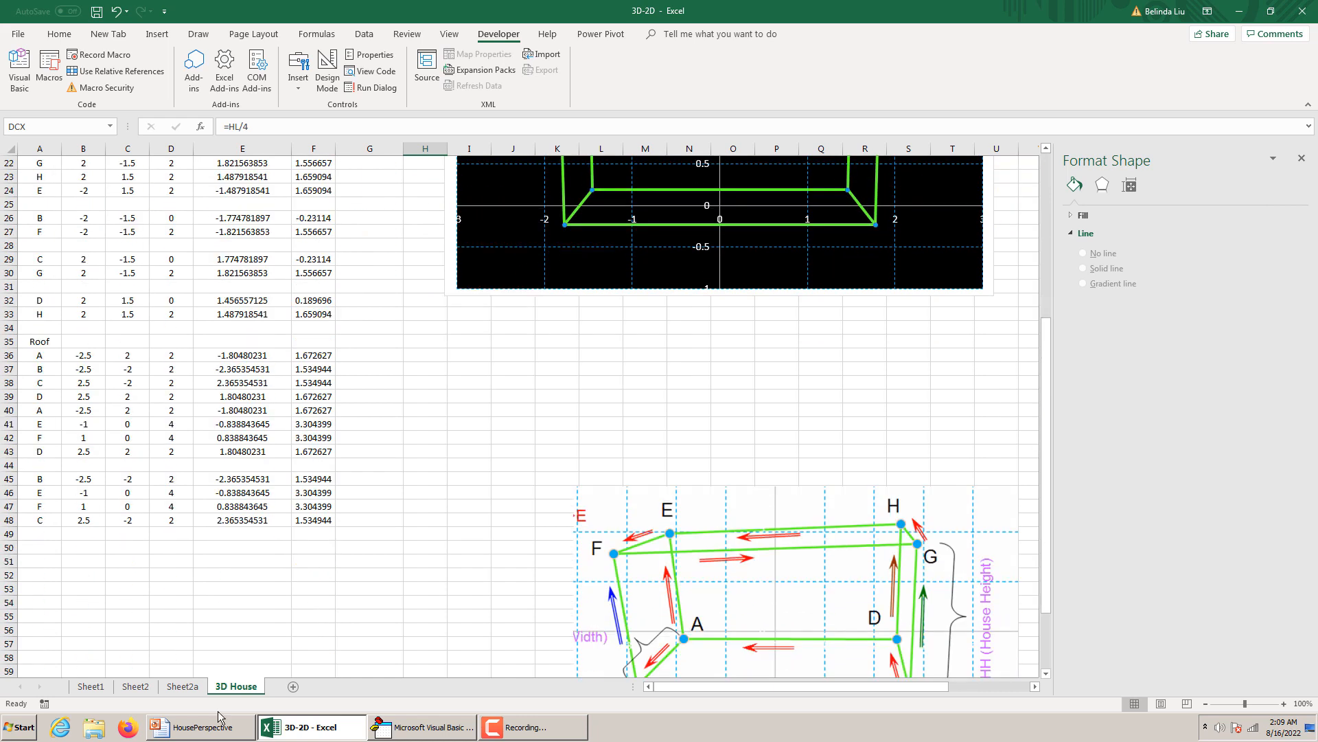
left_click(206, 728)
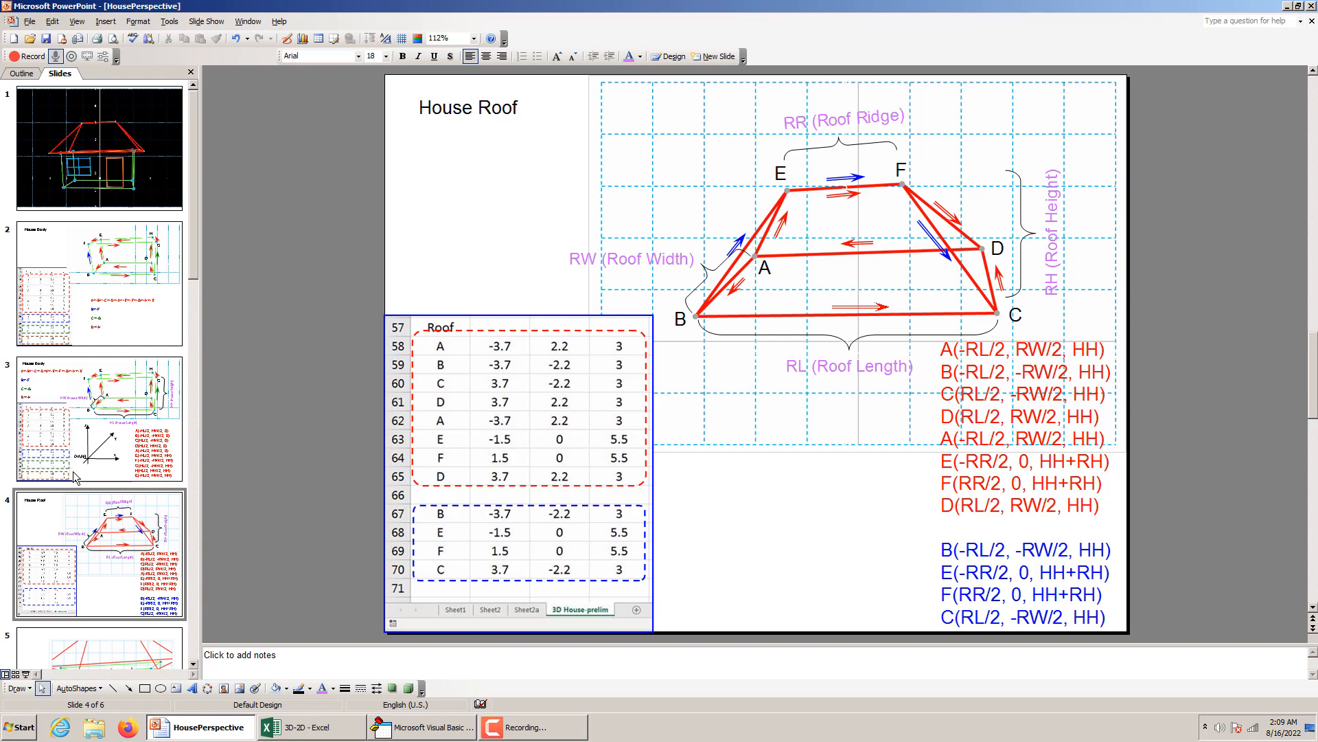
left_click(99, 546)
left_click(122, 448)
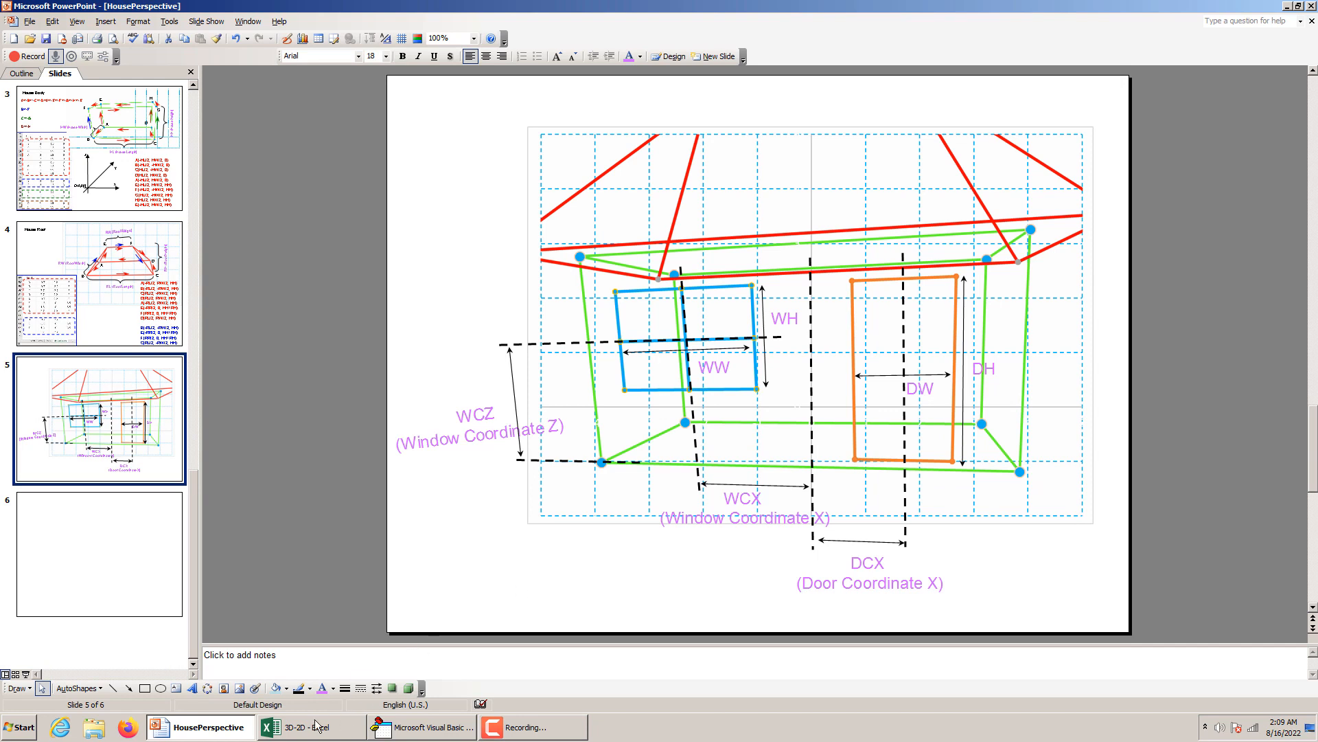
mouse_move(306, 731)
left_click(275, 678)
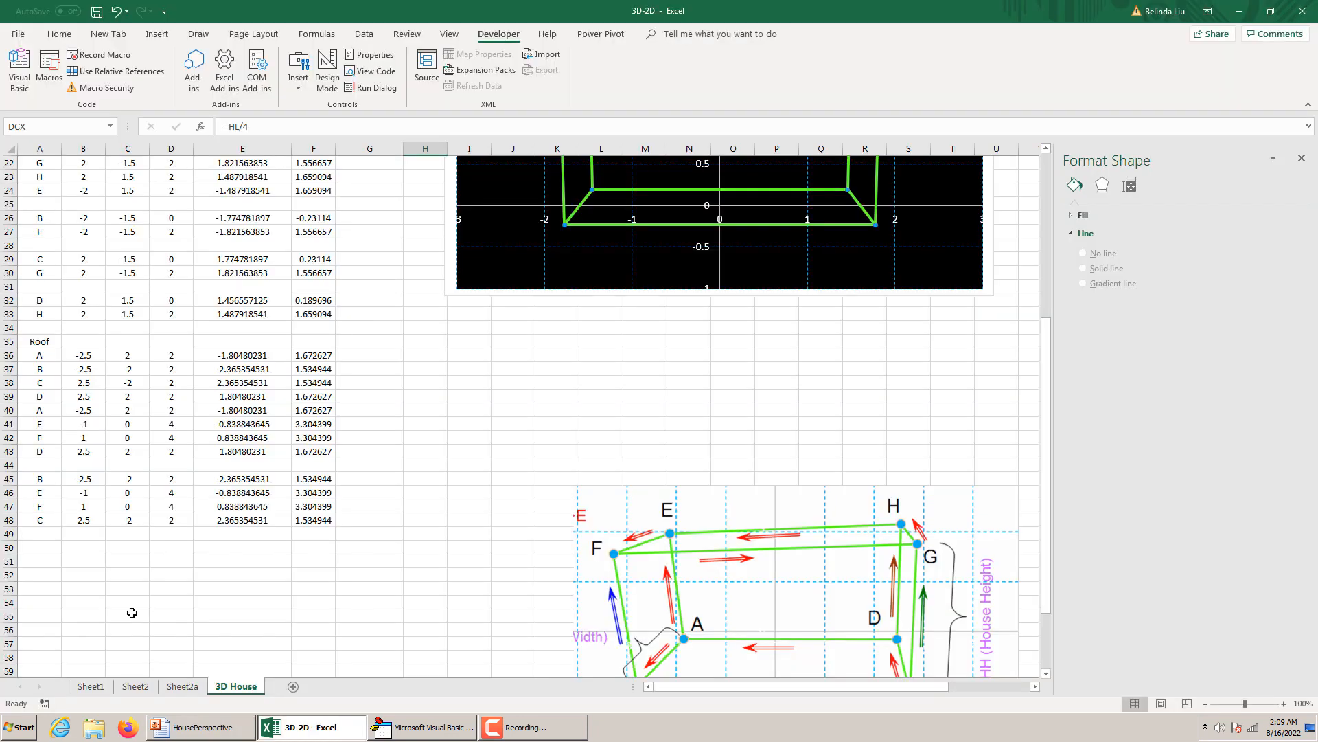
Enter the heading Door in A50 and list door points below it, with A, B and C in A51:A53 and A in A55.
left_click(46, 550)
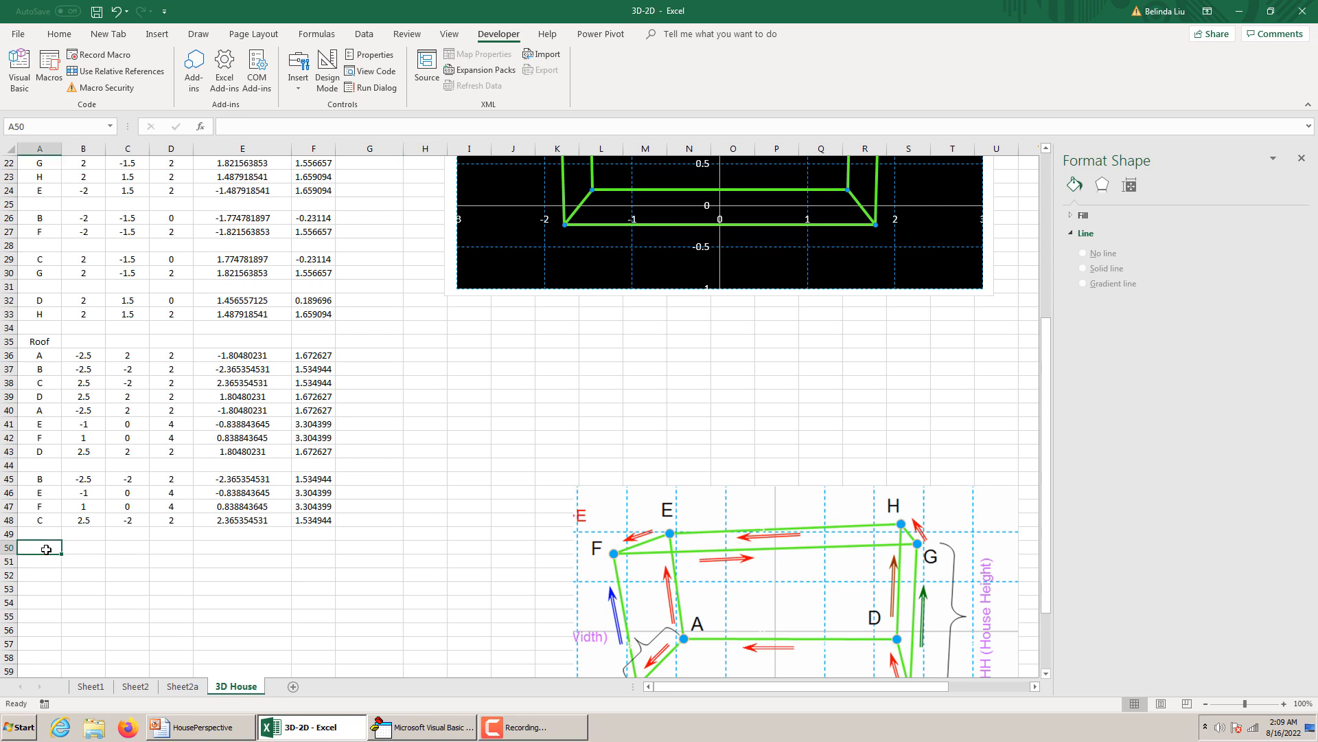
type("Doo")
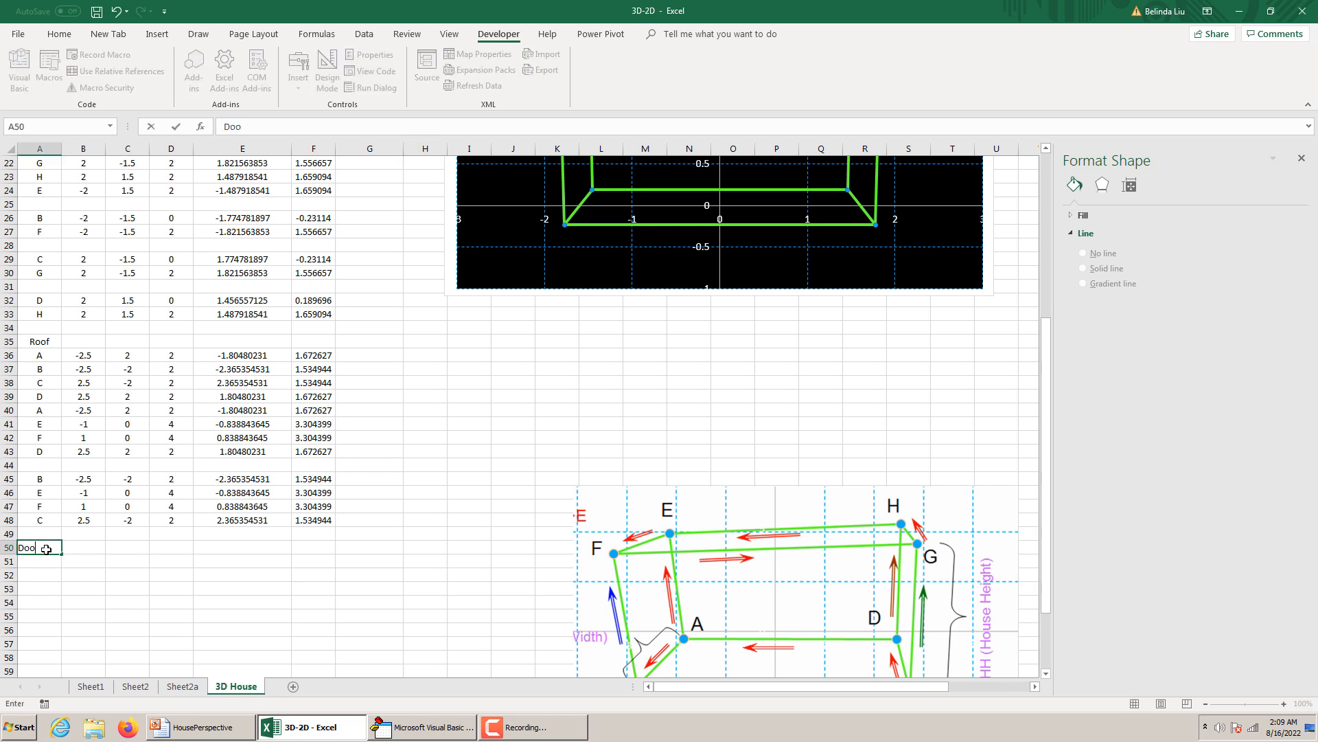
type("r")
key("Return")
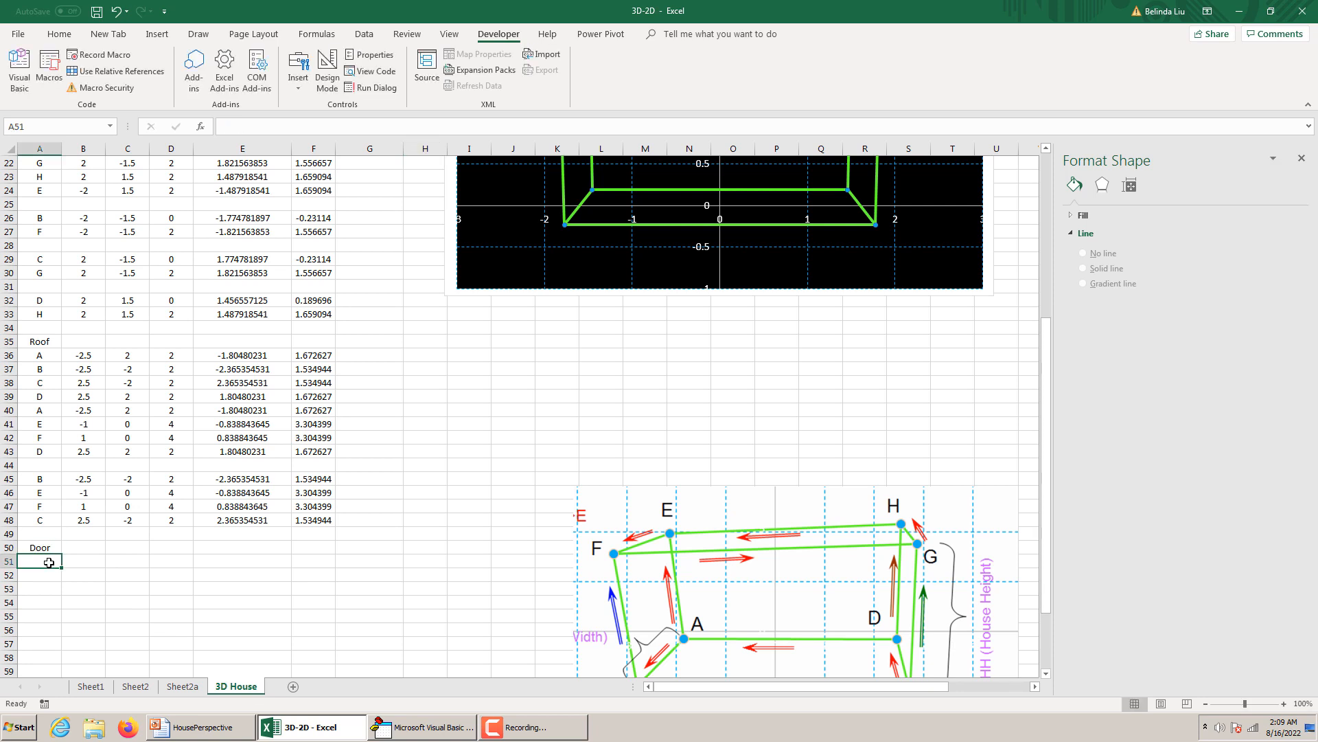
type("A")
key("Return")
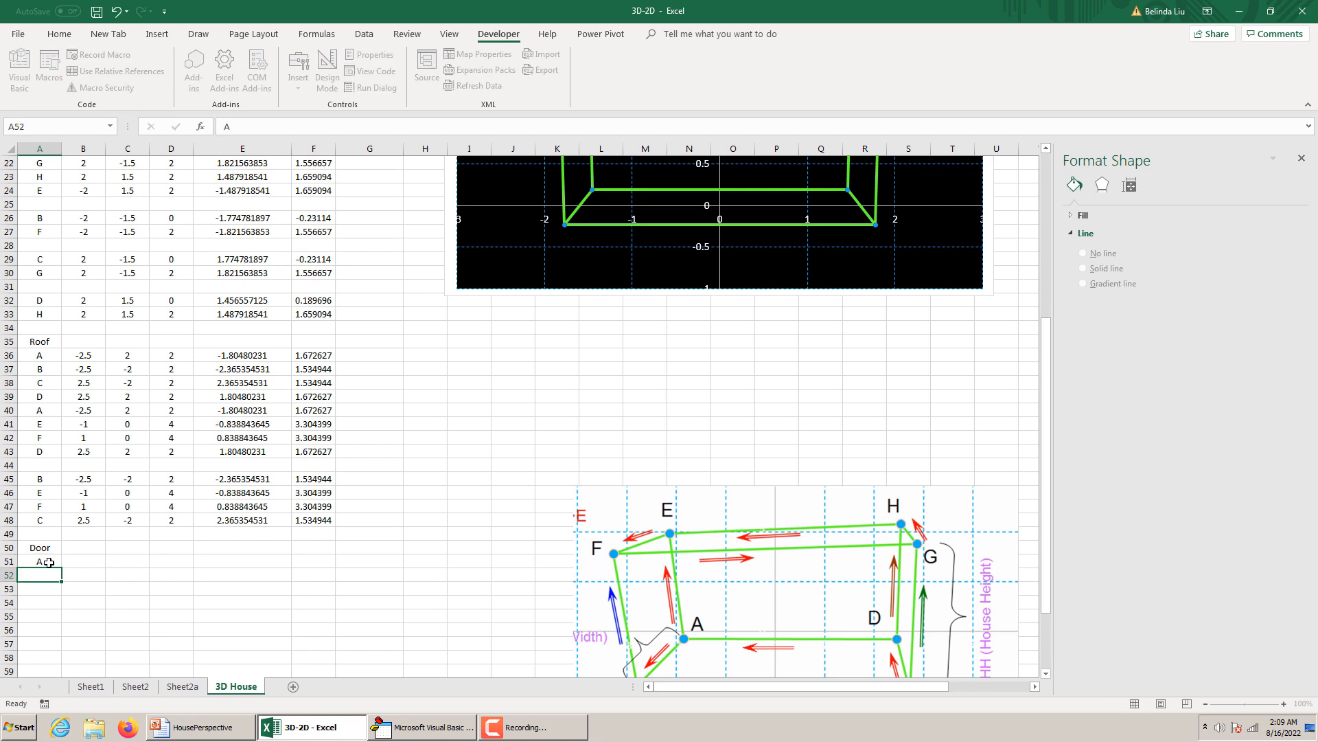
type("B")
key("Return")
type("C")
key("Return")
type("Door")
key("Return")
type("A")
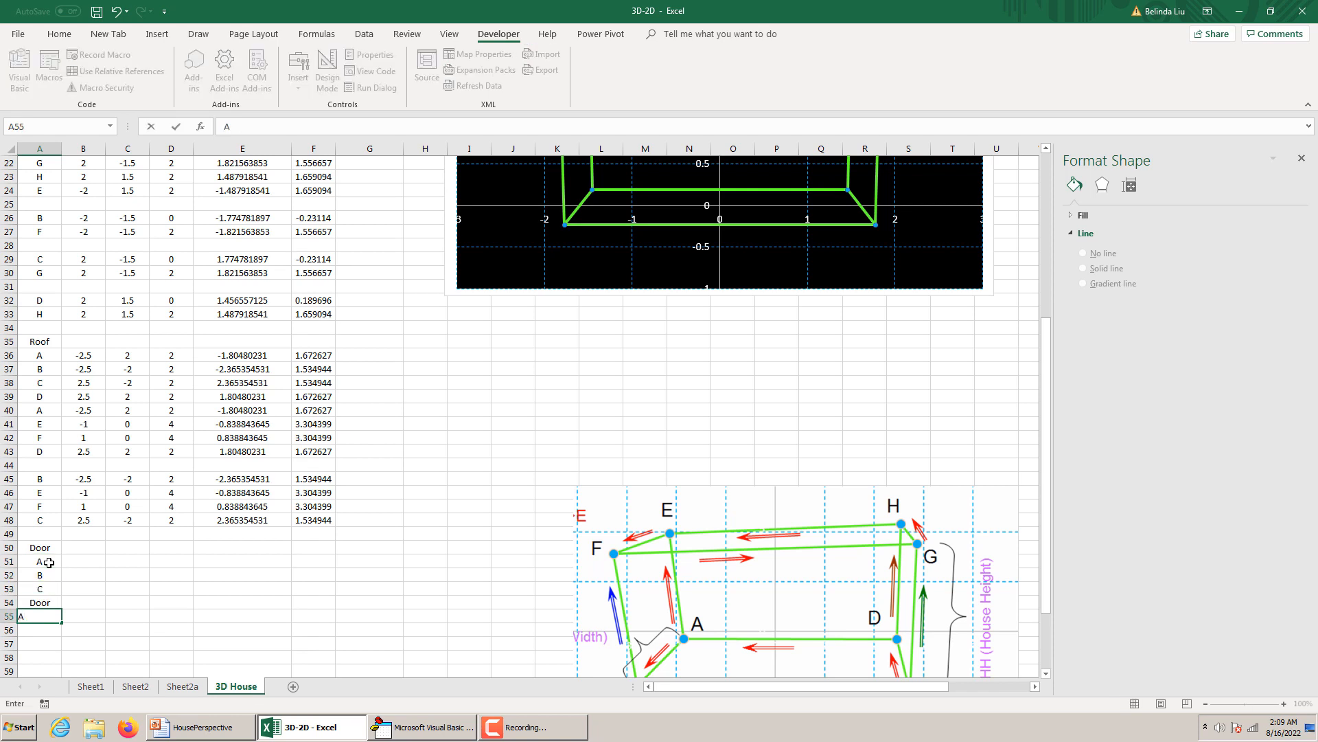
Correct the door point label in A54 to D.
left_click(88, 590)
left_click(54, 603)
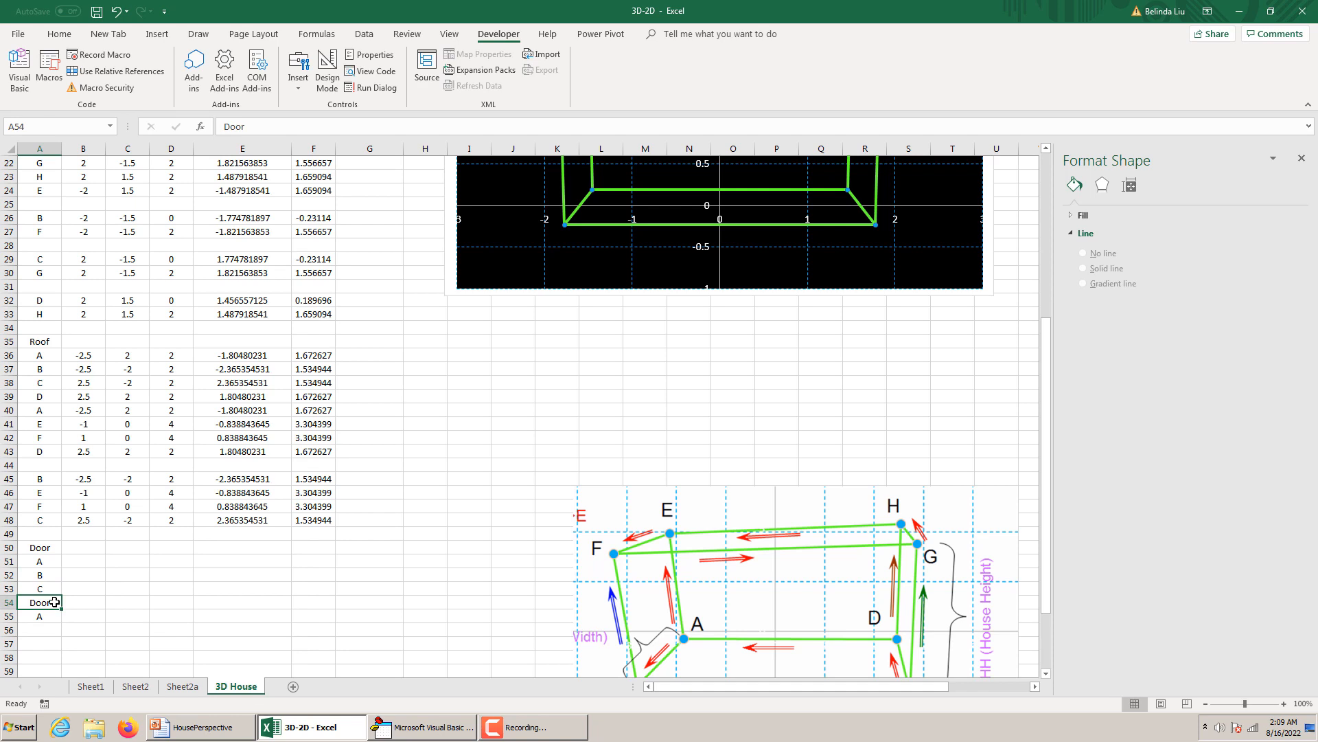
key("Down")
left_click(55, 602)
double_click(55, 603)
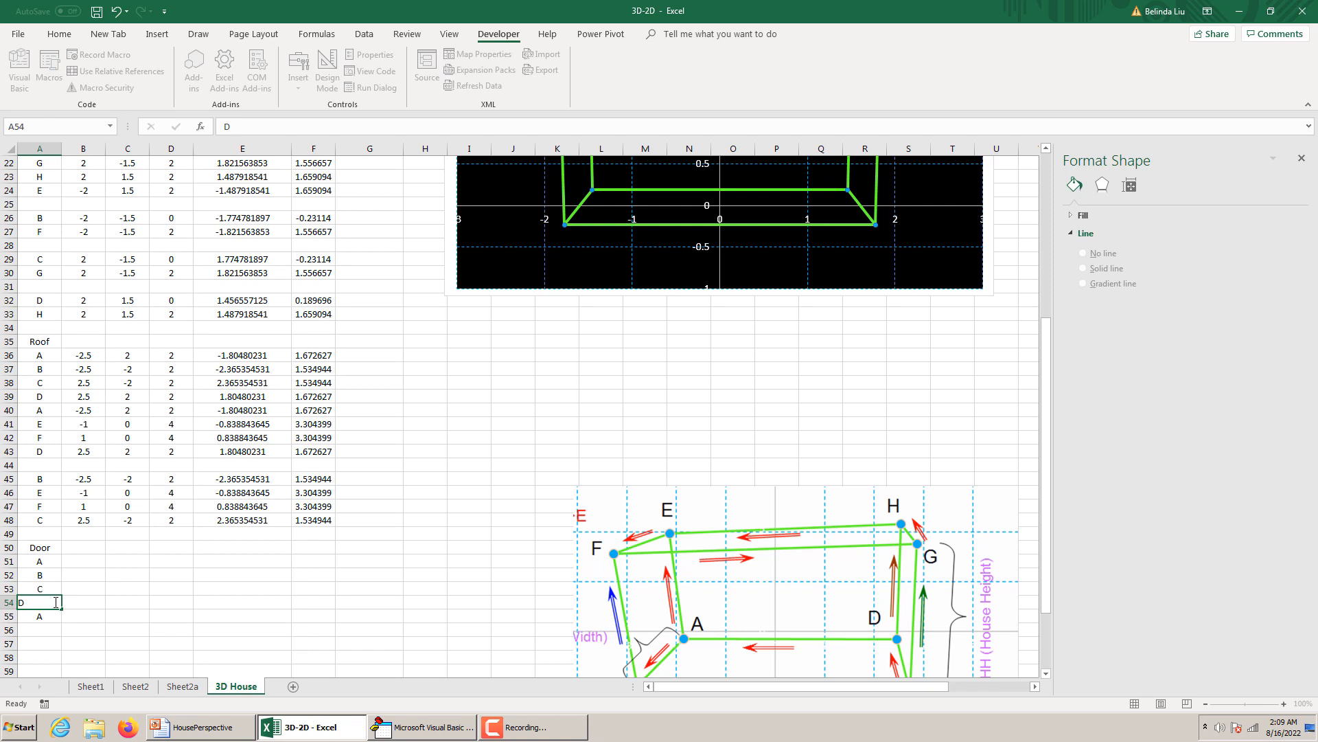
key("Return")
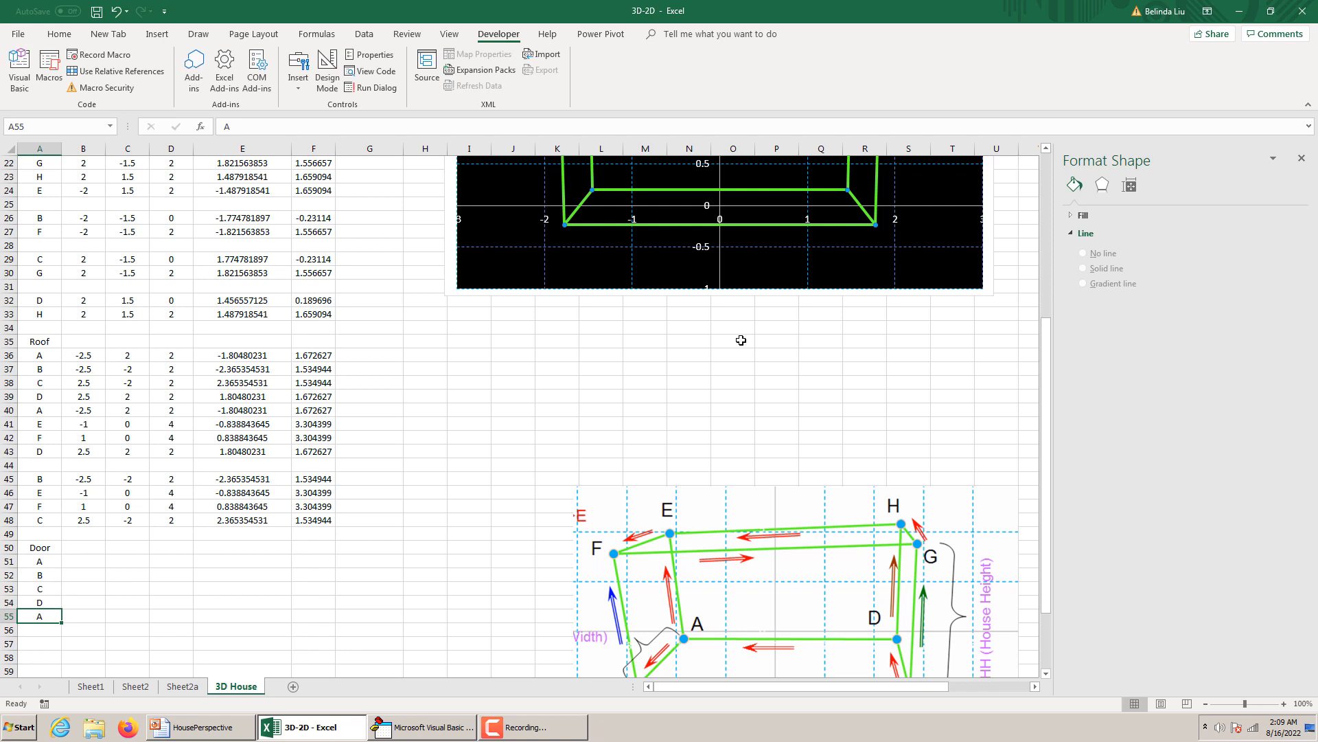
Review the door's DCX, DW and DH dimensions on the HousePerspective slide and return to door point A's x cell, B51.
left_click(230, 729)
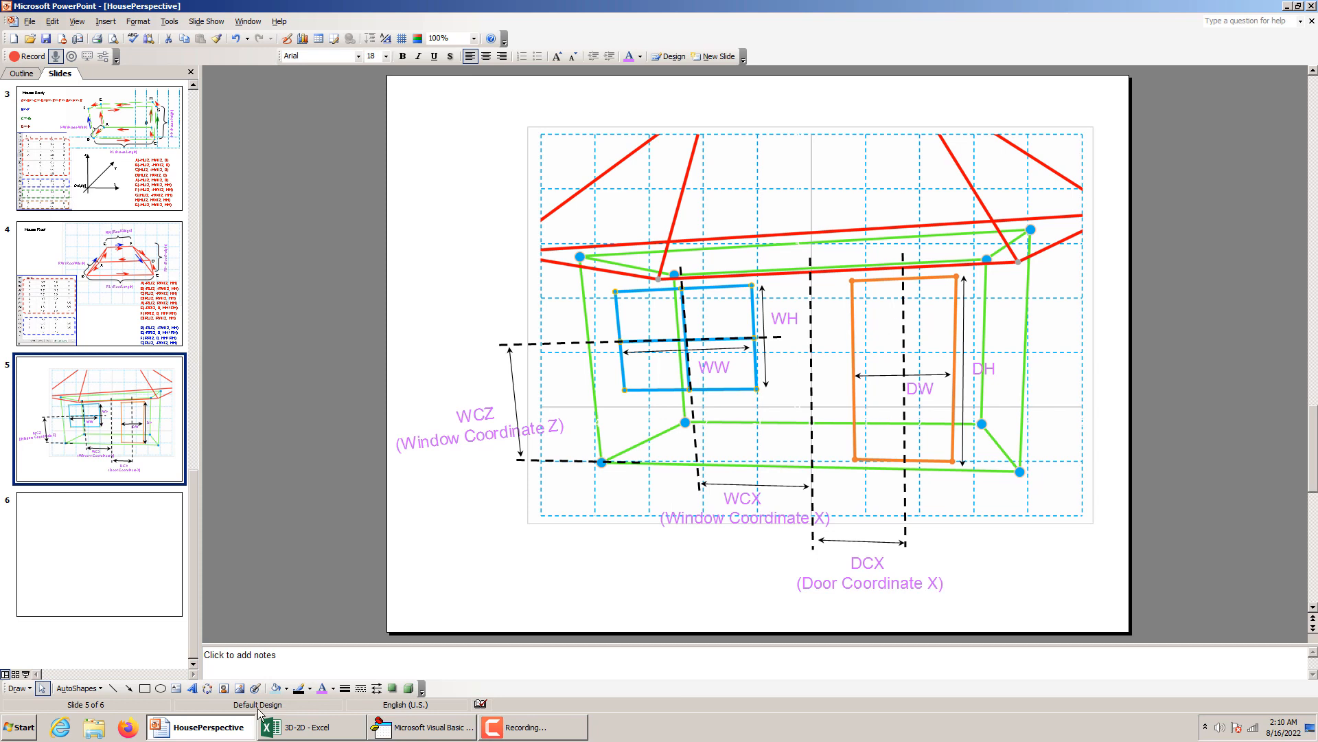
left_click(300, 724)
left_click(85, 564)
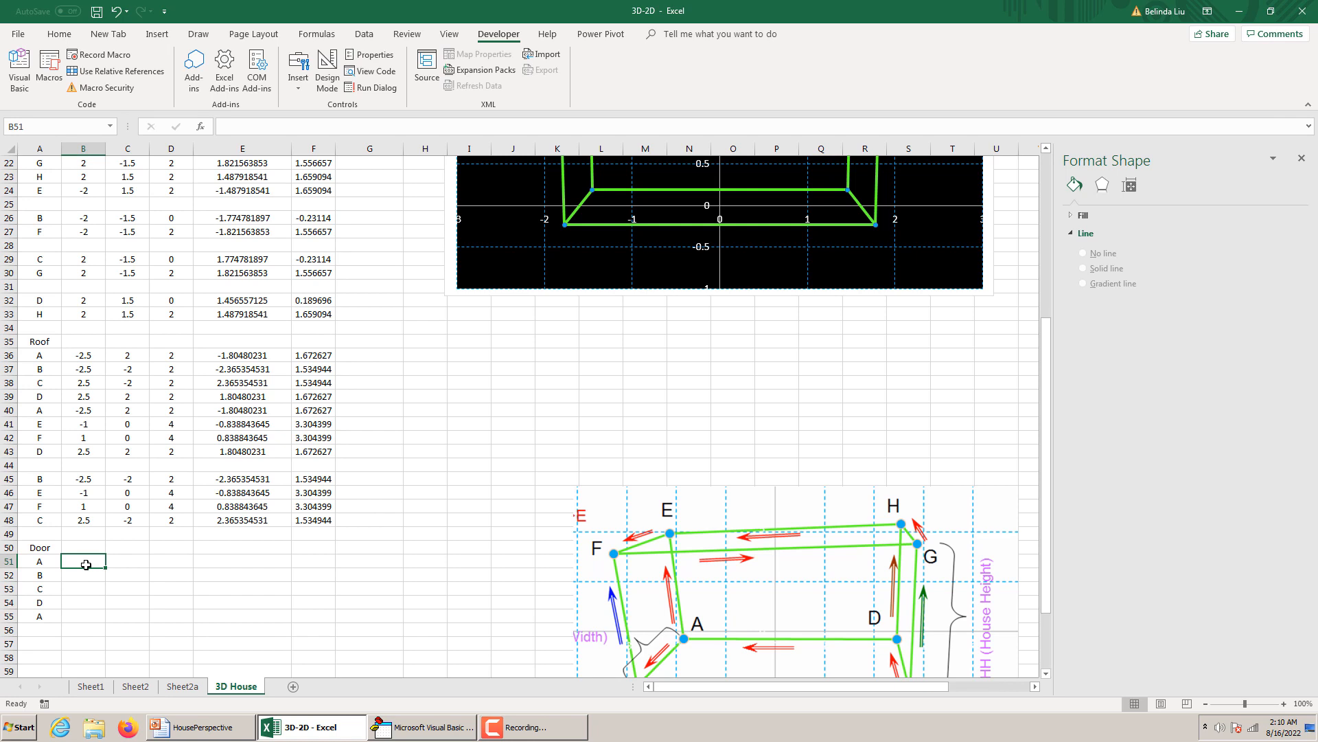
type("=")
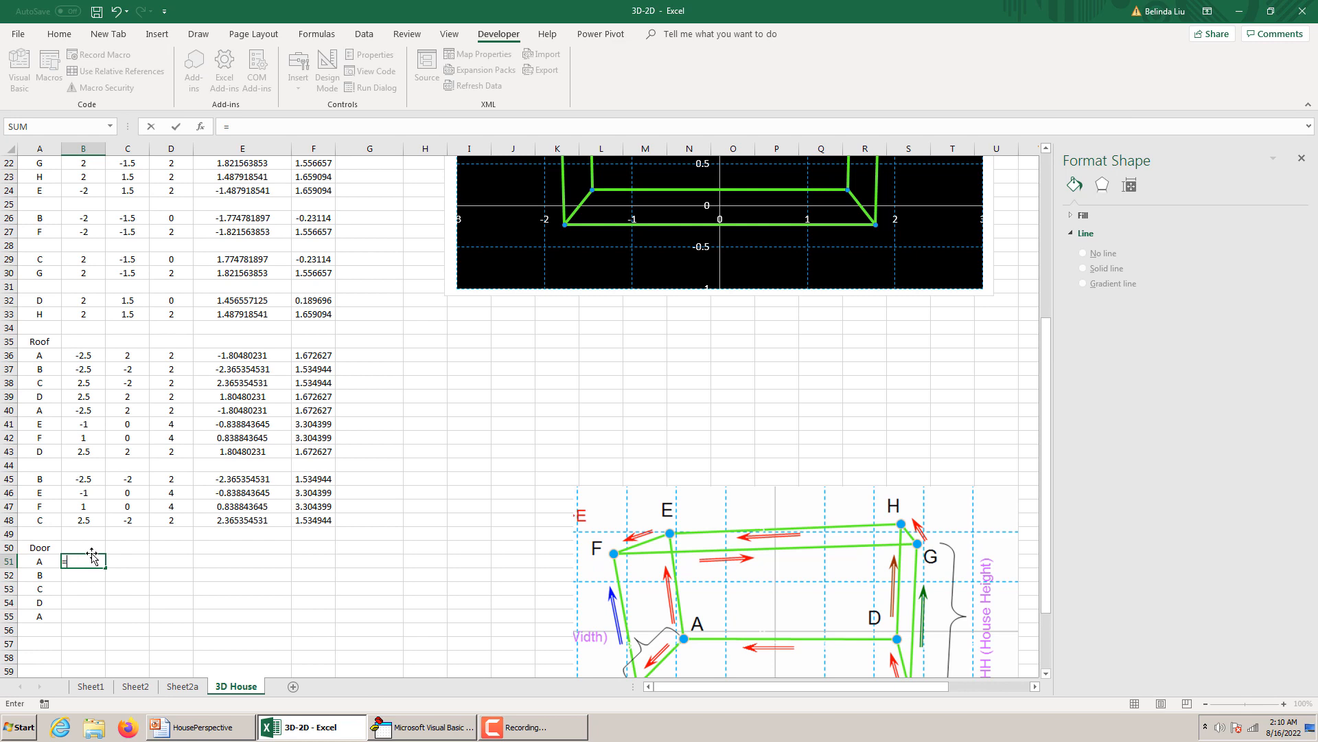
scroll(145, 549, "up", 6)
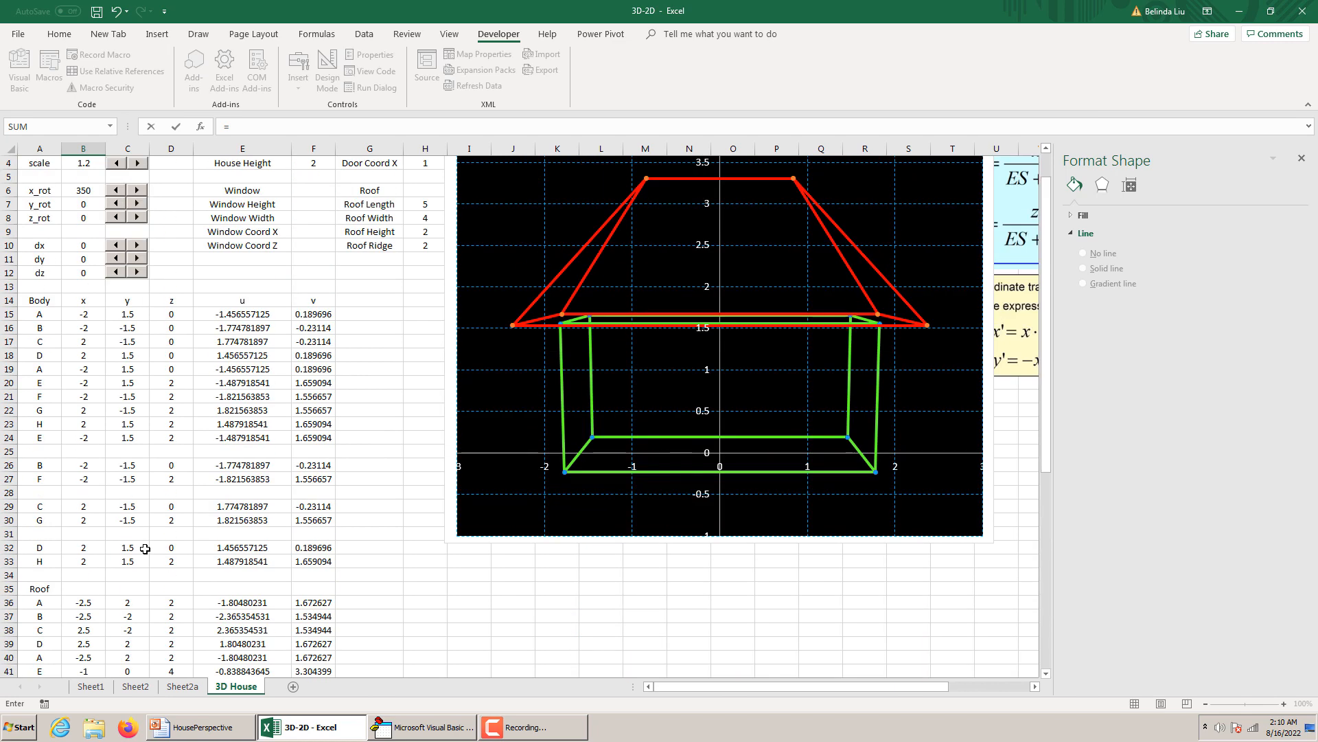
scroll(312, 450, "down", 6)
scroll(183, 350, "up", 7)
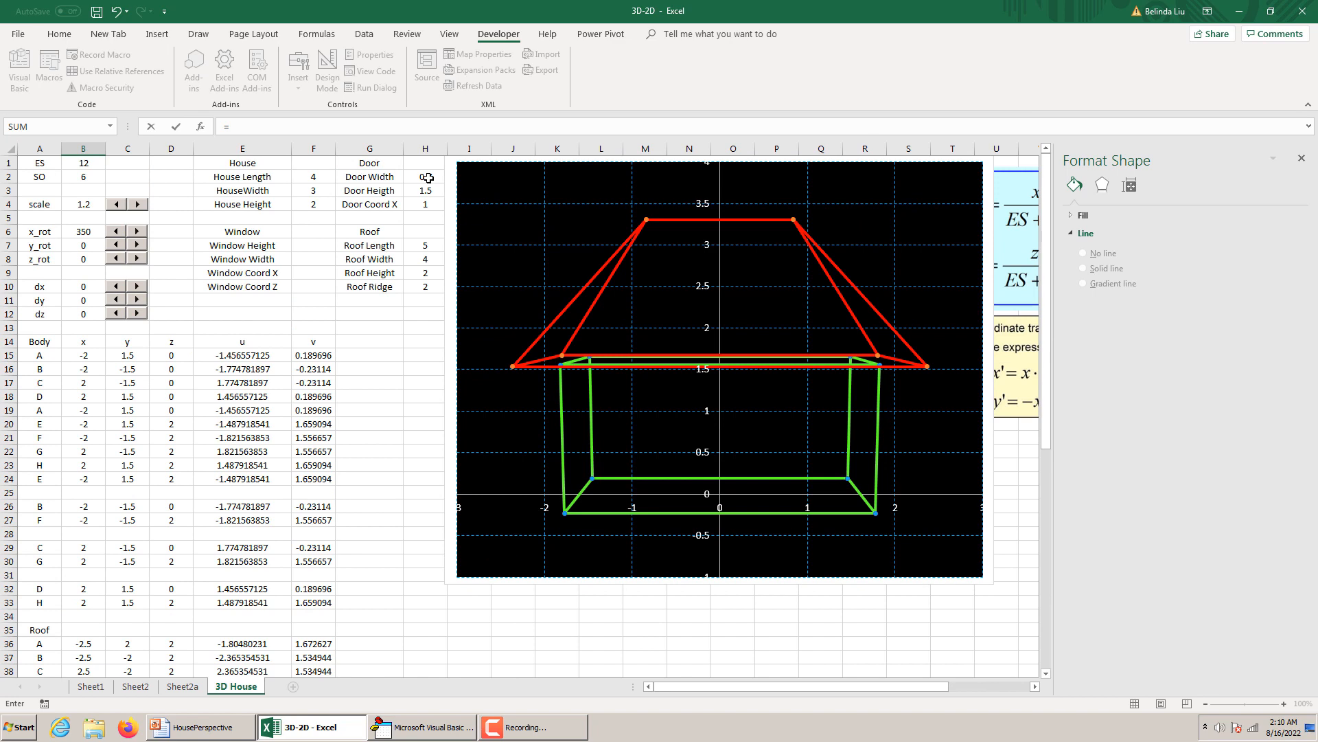
left_click(427, 177)
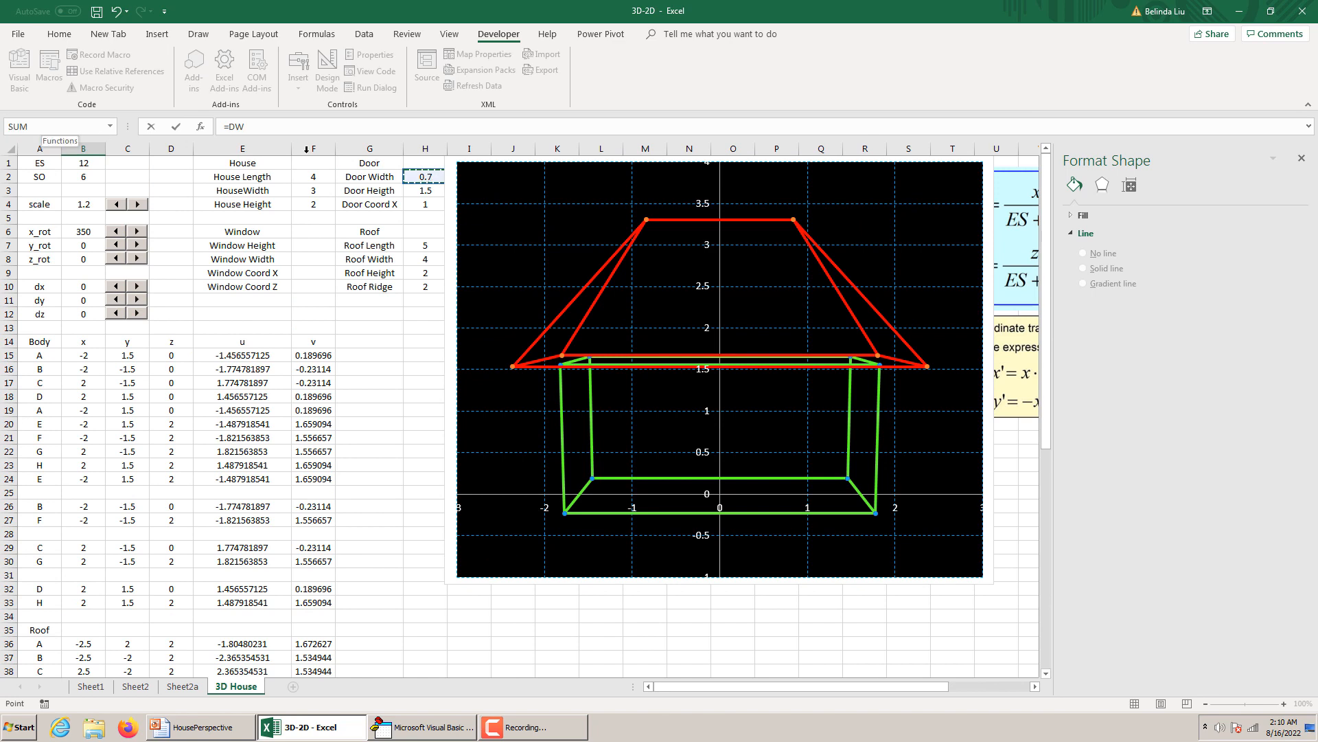
left_click(416, 176)
key("Escape")
scroll(442, 330, "up", 5)
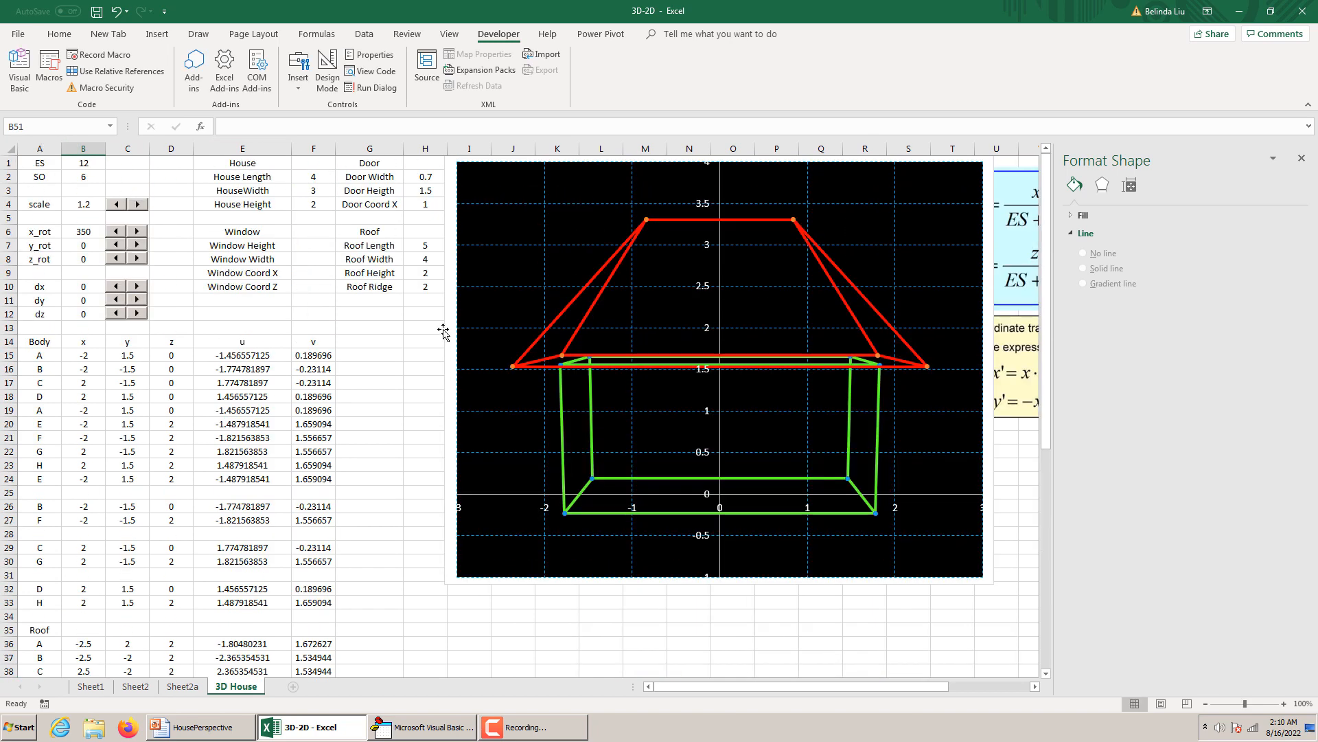
Check the names of the door parameter cells H2:H4 and enter =DCX-DW/2 as door point A's x coordinate in B51.
left_click(430, 180)
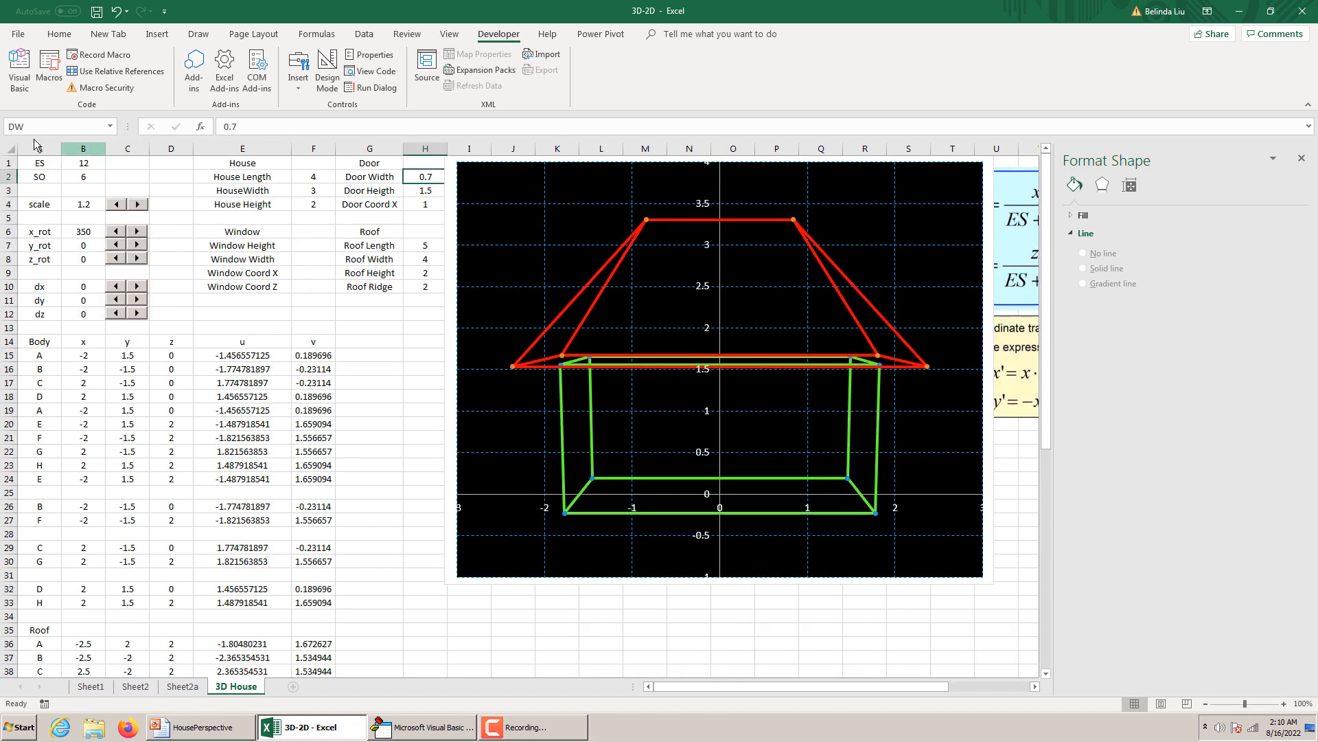
left_click(423, 192)
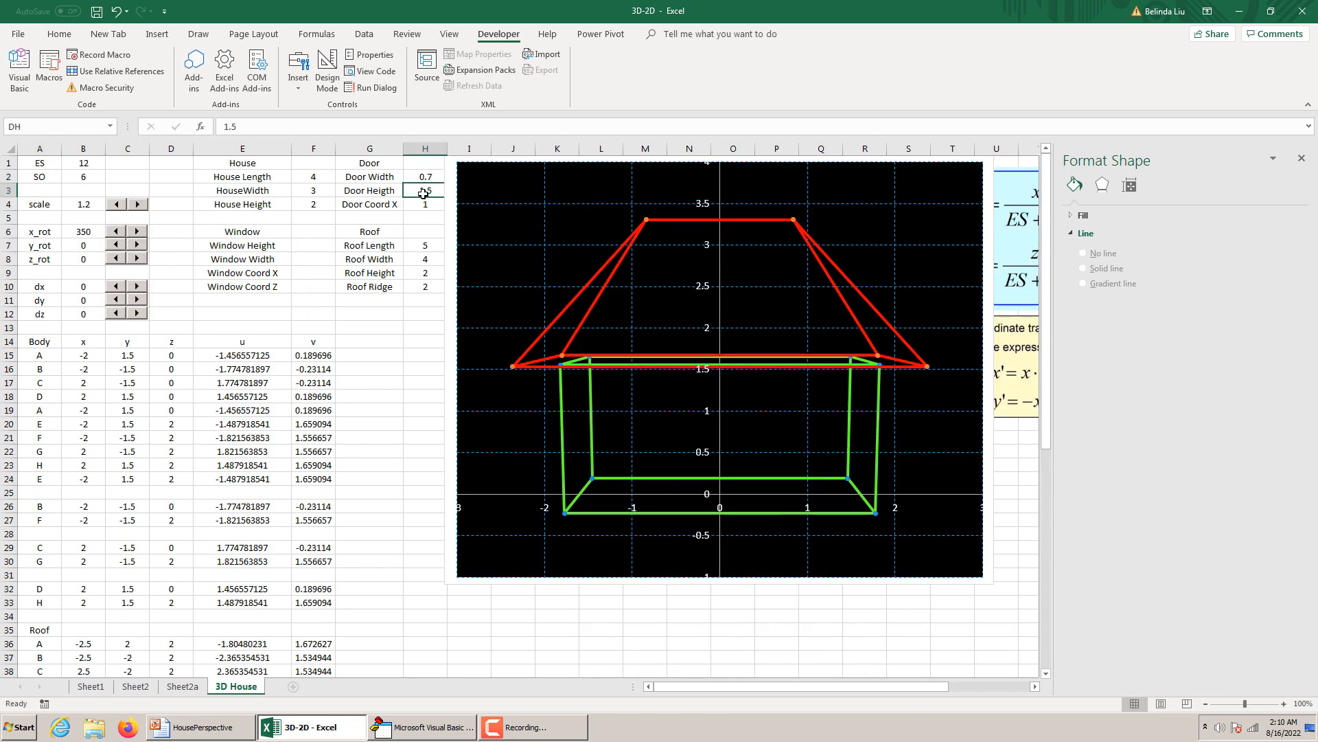
left_click(428, 206)
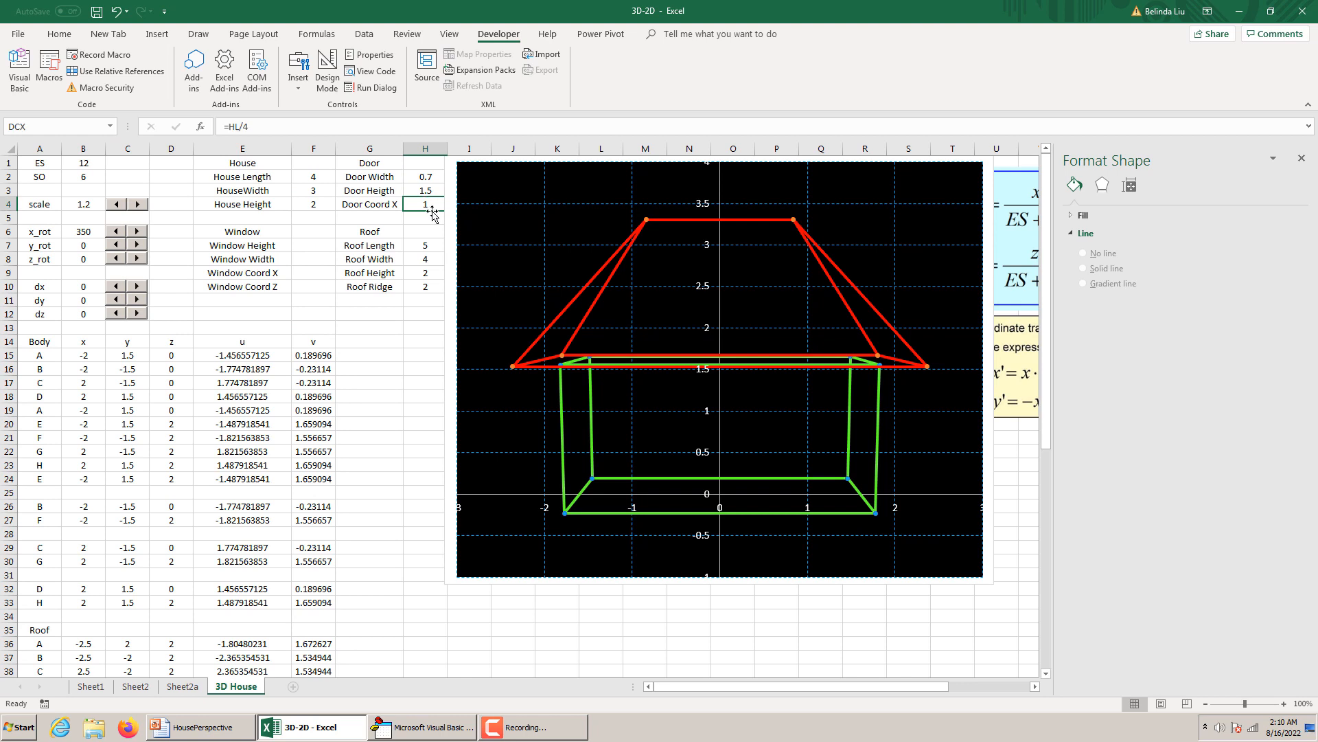
scroll(303, 332, "down", 4)
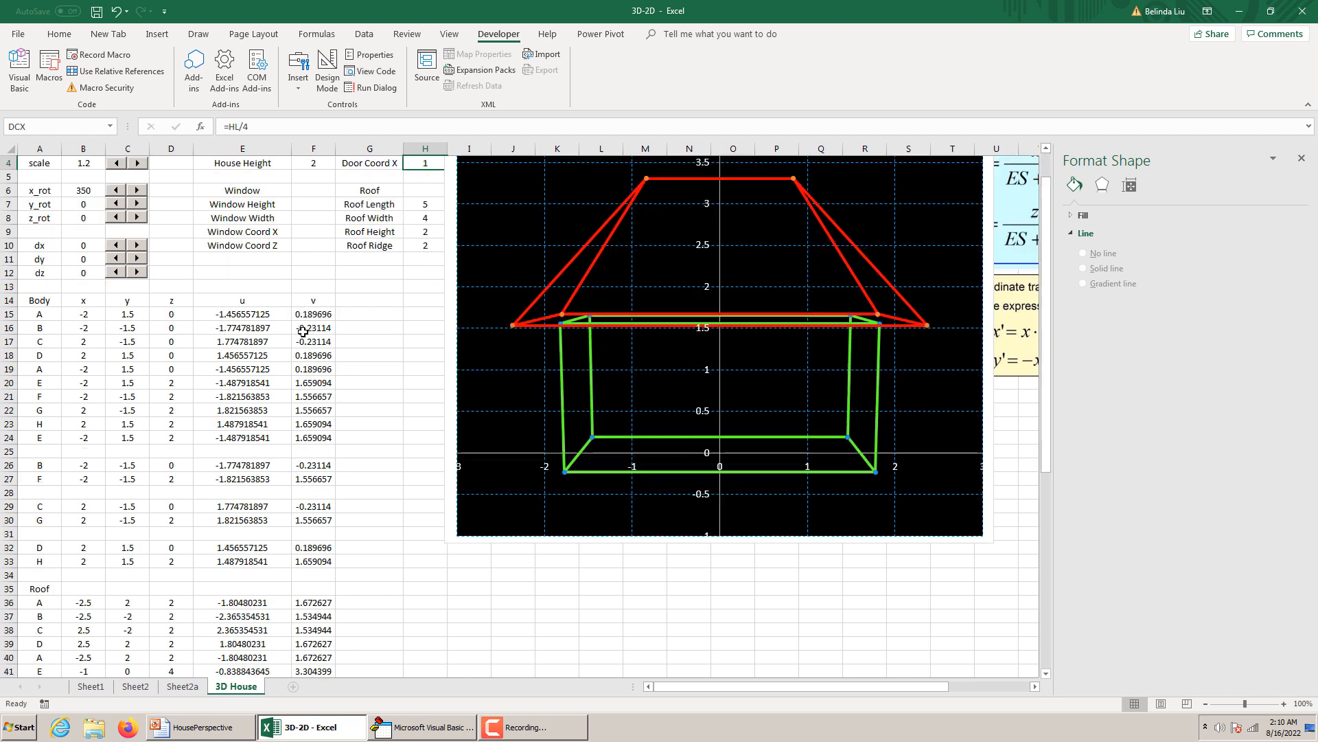
scroll(303, 332, "down", 4)
left_click(72, 520)
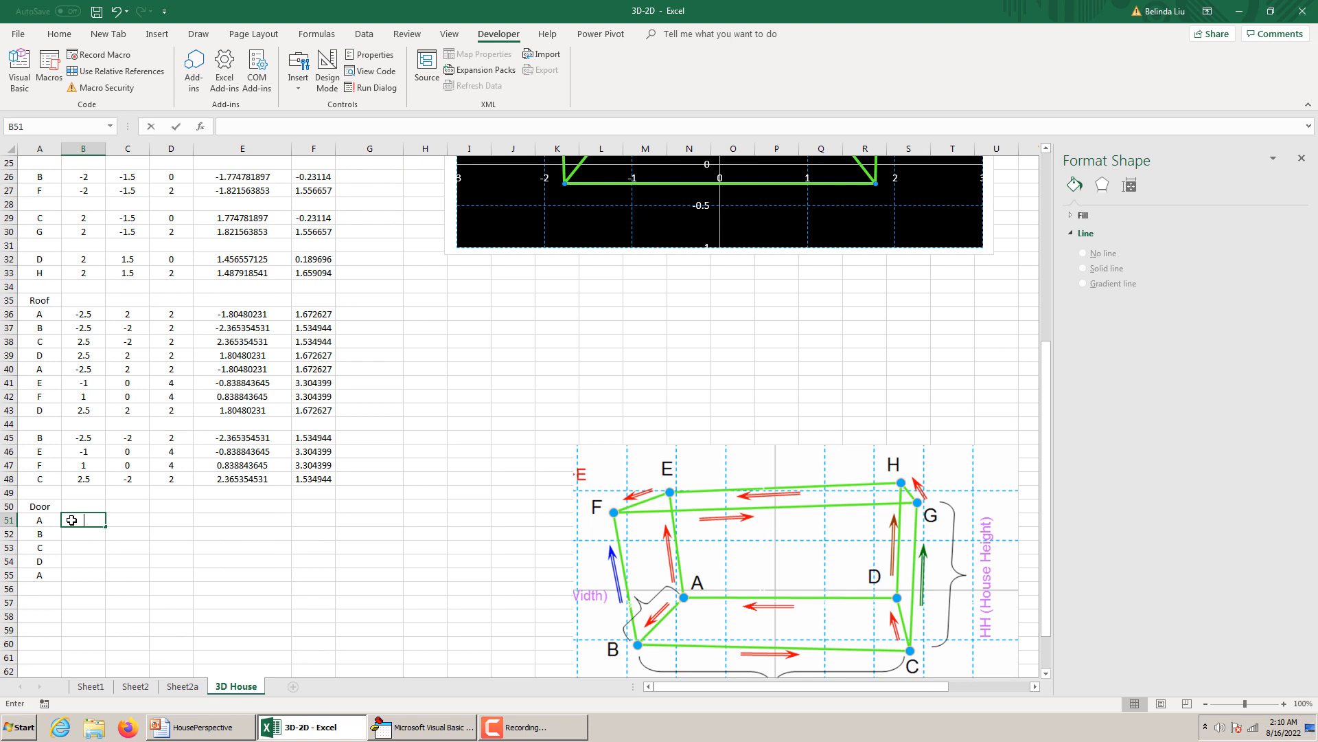
type("=DCX")
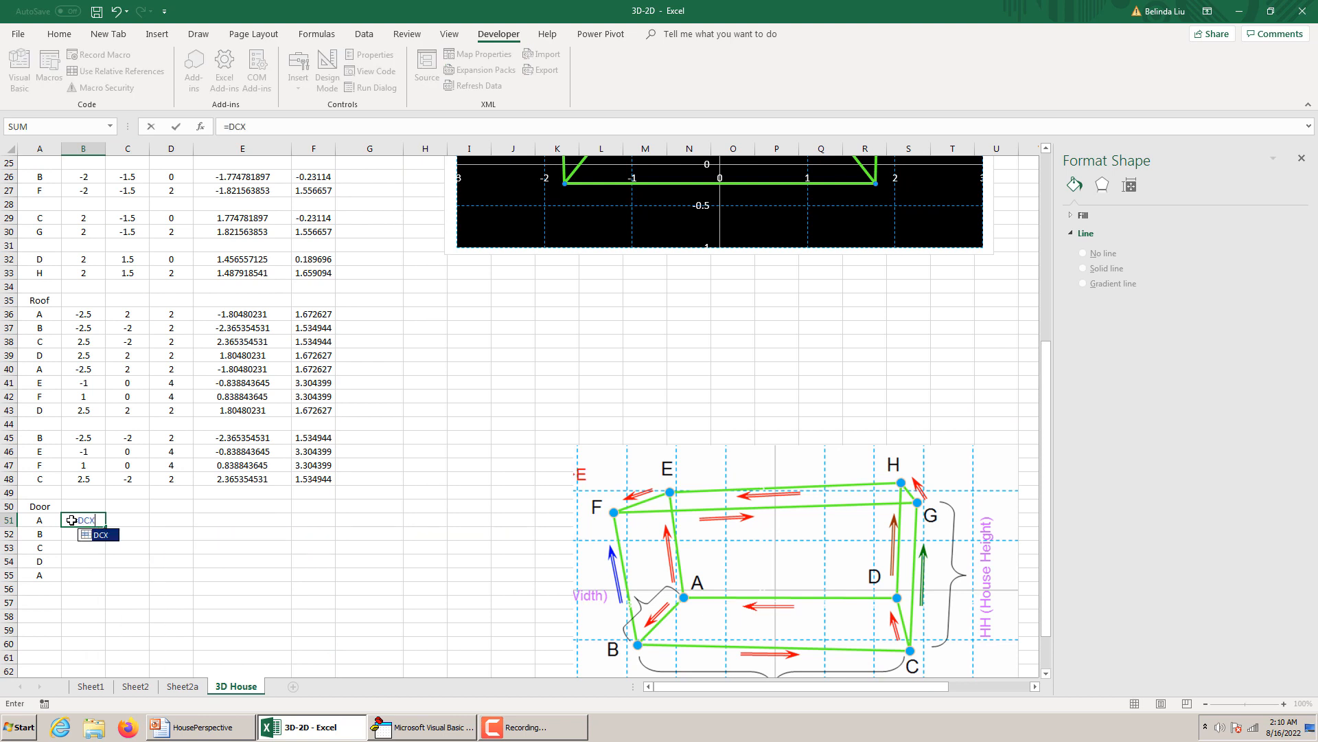
type("-DW/2")
key("Return")
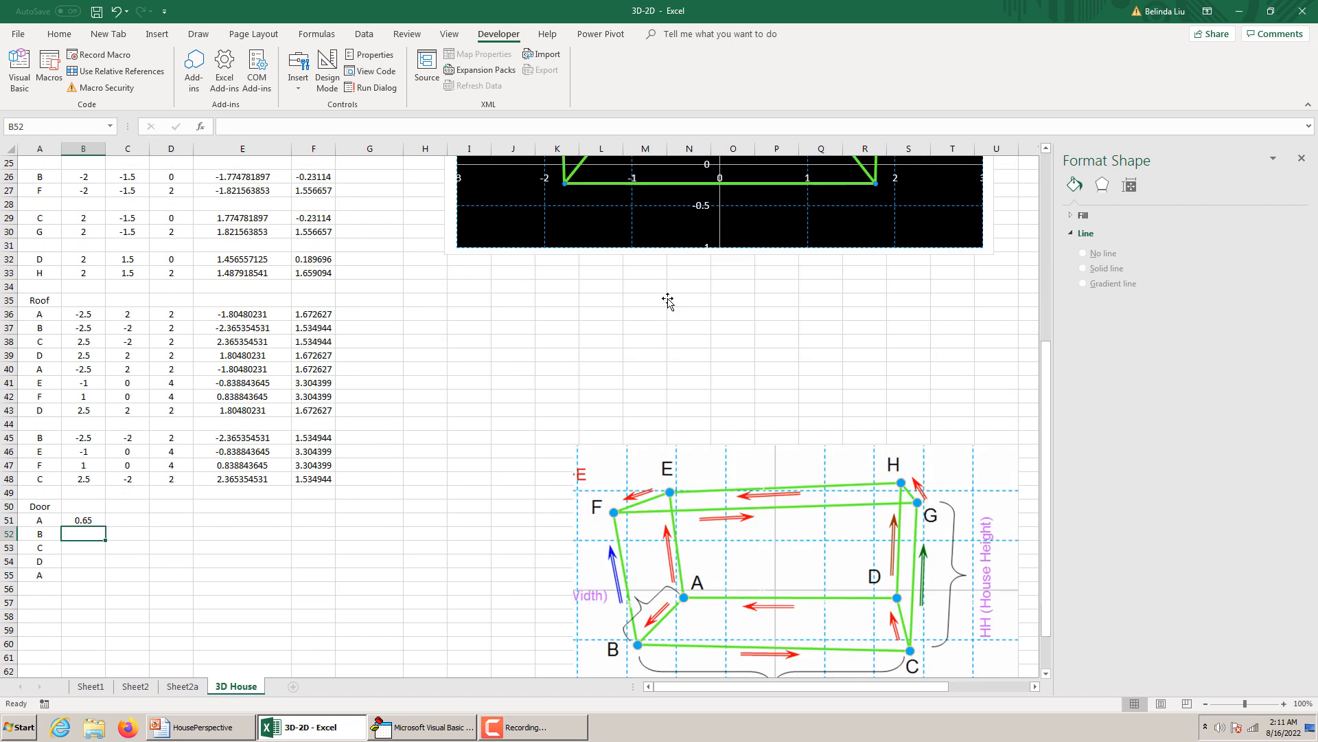
Check the door's outline and dimensions on the HousePerspective slide, and return to door point A's x formula in the 3D-2D workbook.
scroll(670, 300, "up", 5)
scroll(669, 300, "down", 9)
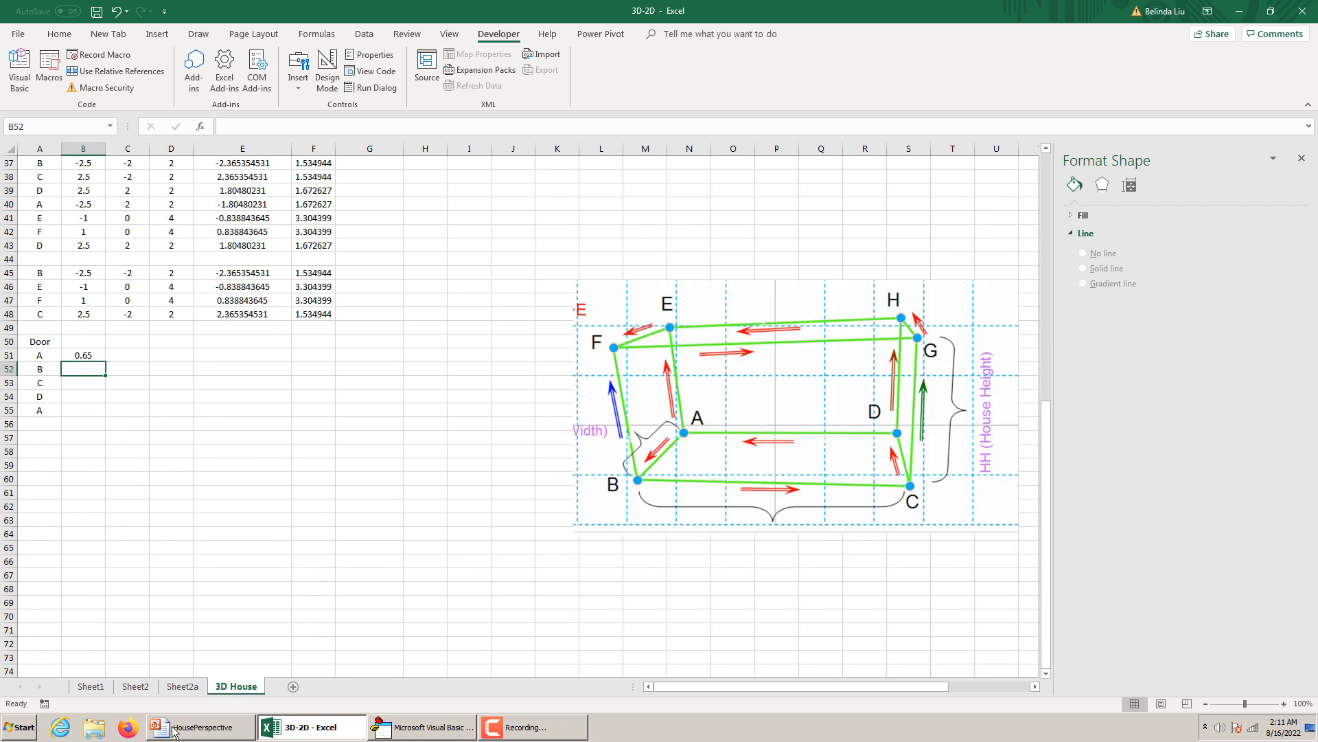
left_click(176, 729)
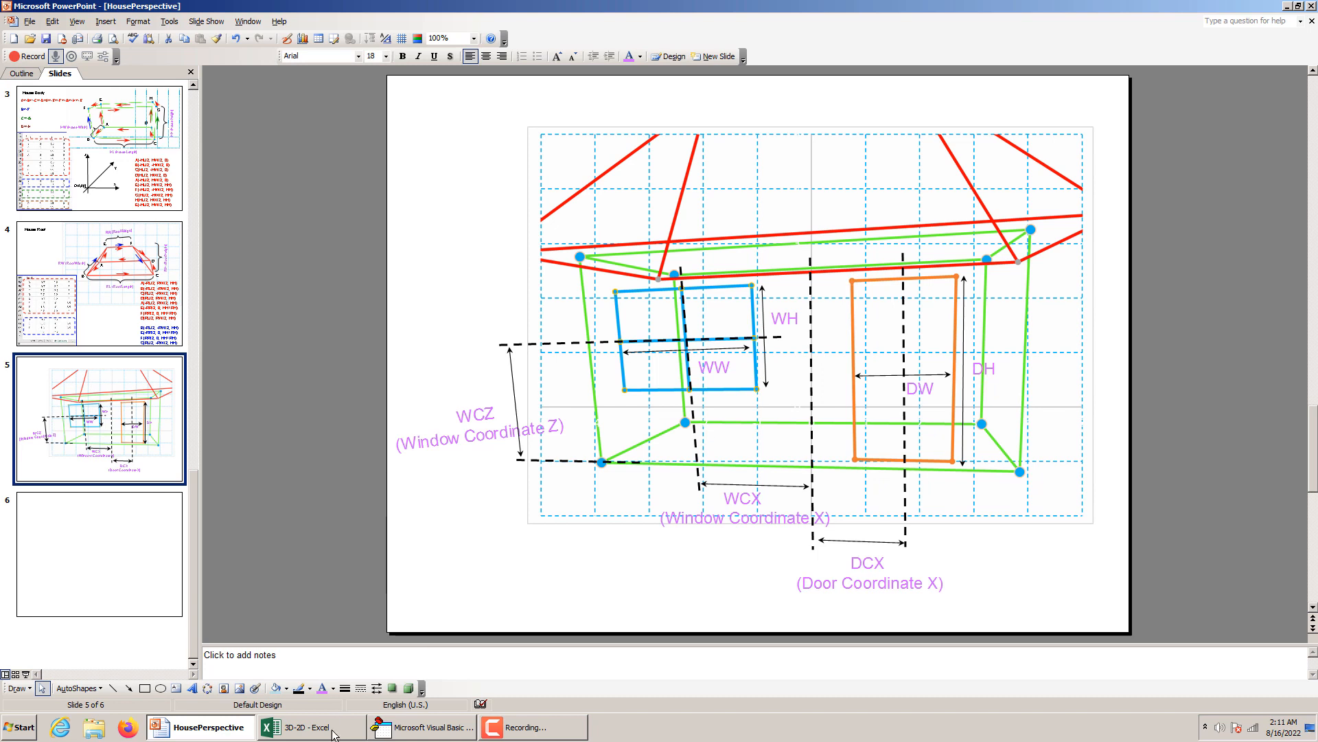
mouse_move(324, 735)
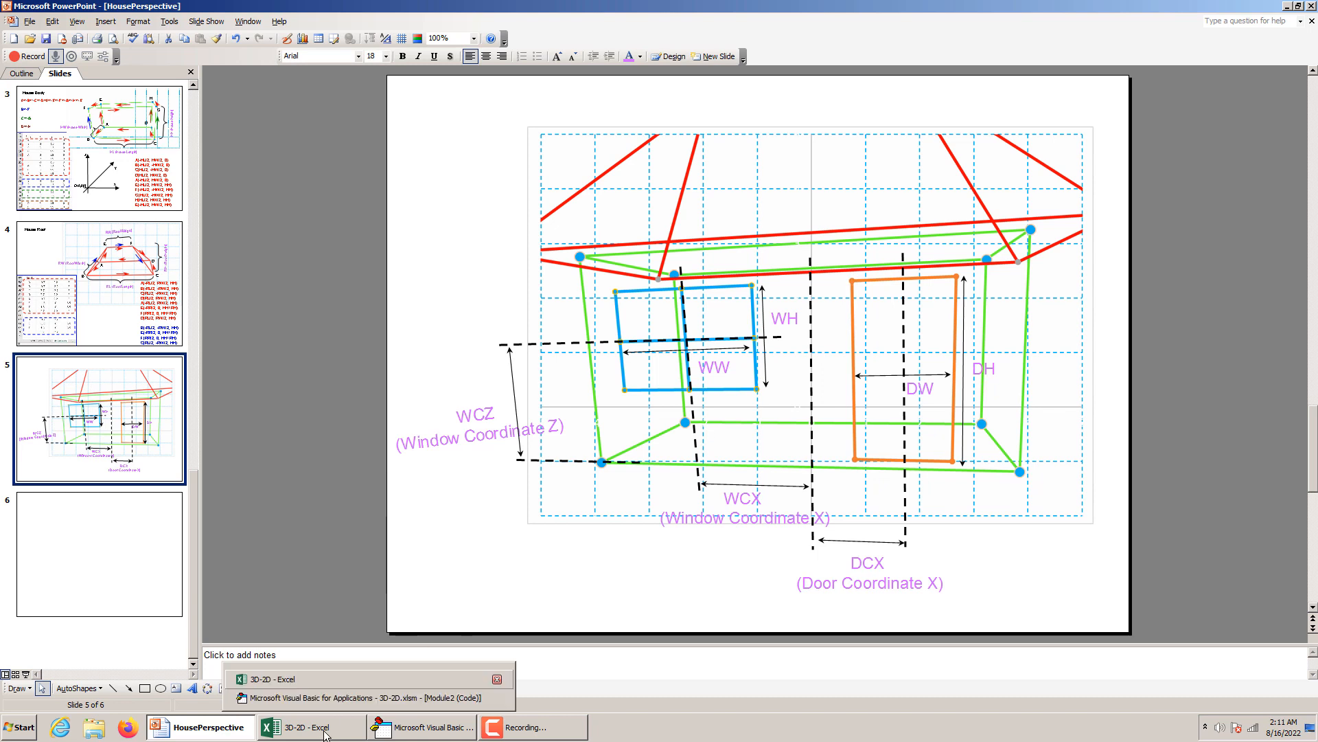
left_click(272, 678)
left_click(94, 355)
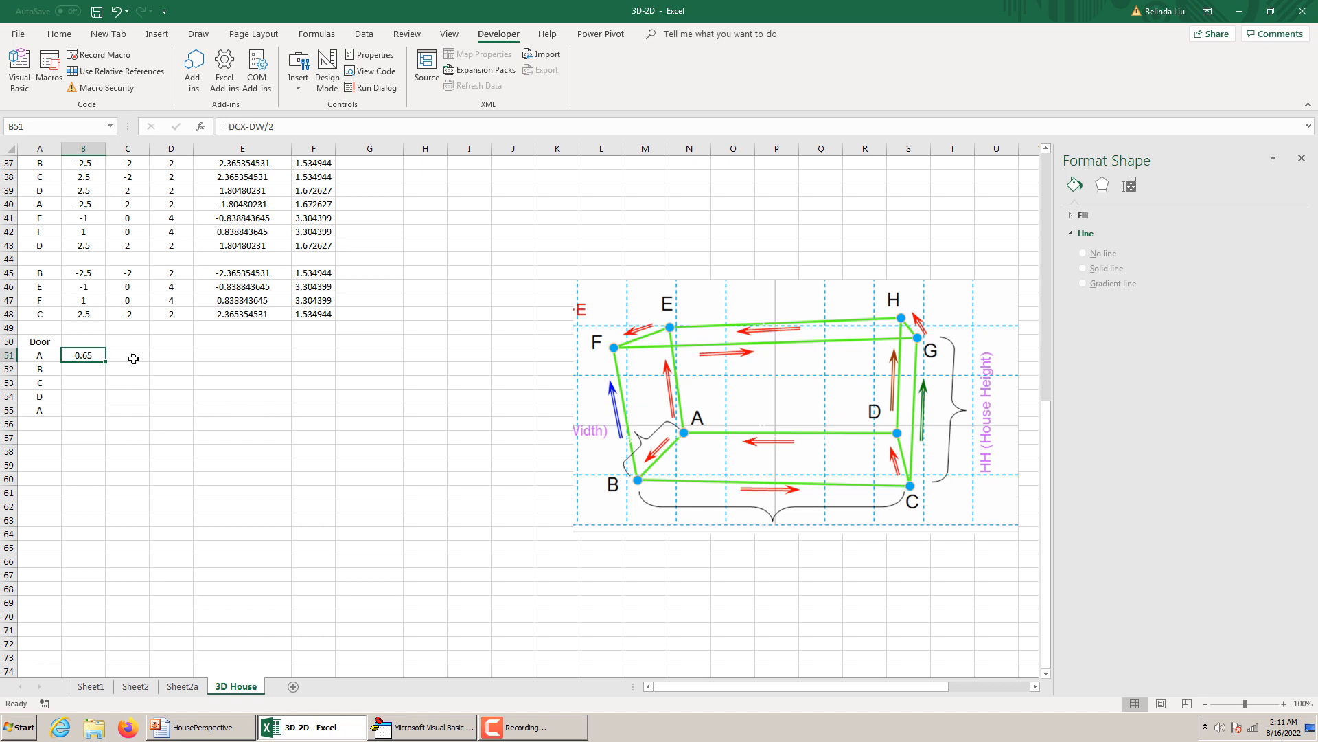
Enter =-HW/2 as door point A's y coordinate in C51 and fill it down to C55.
left_click(135, 358)
scroll(155, 412, "up", 2)
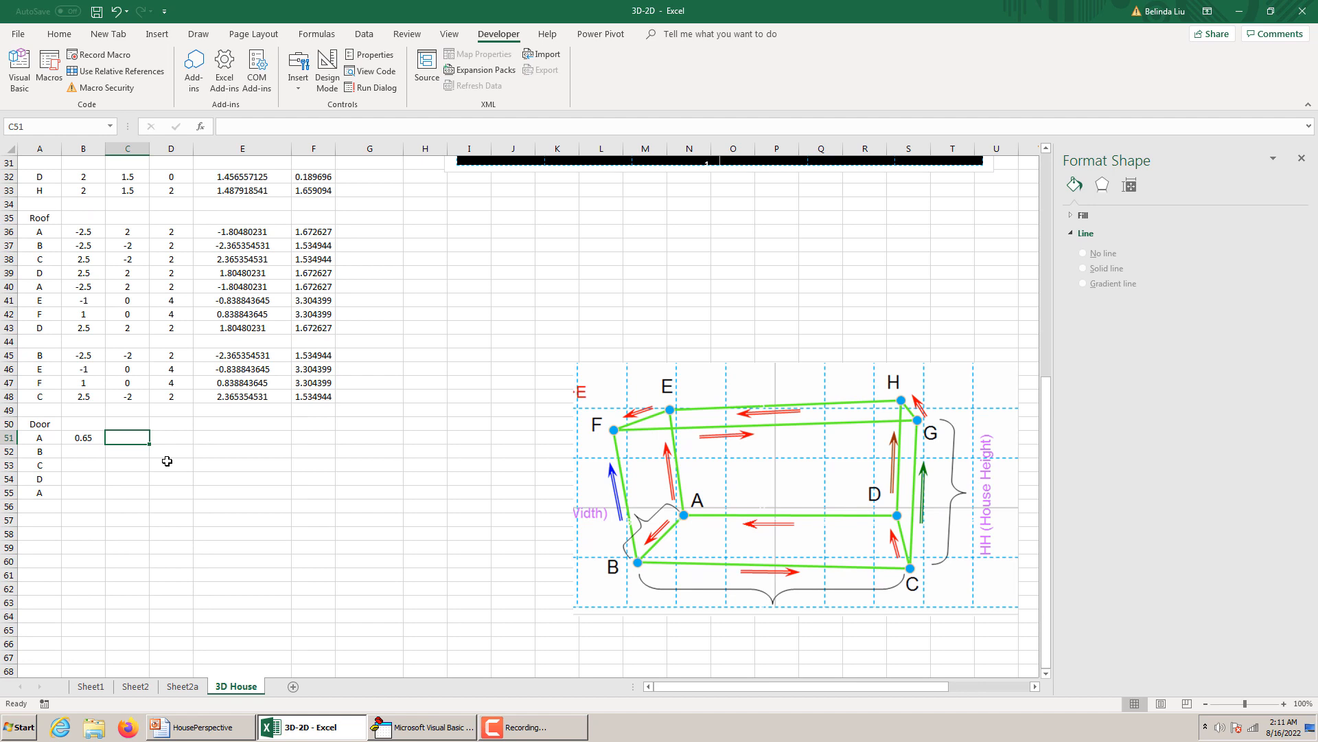
type("=")
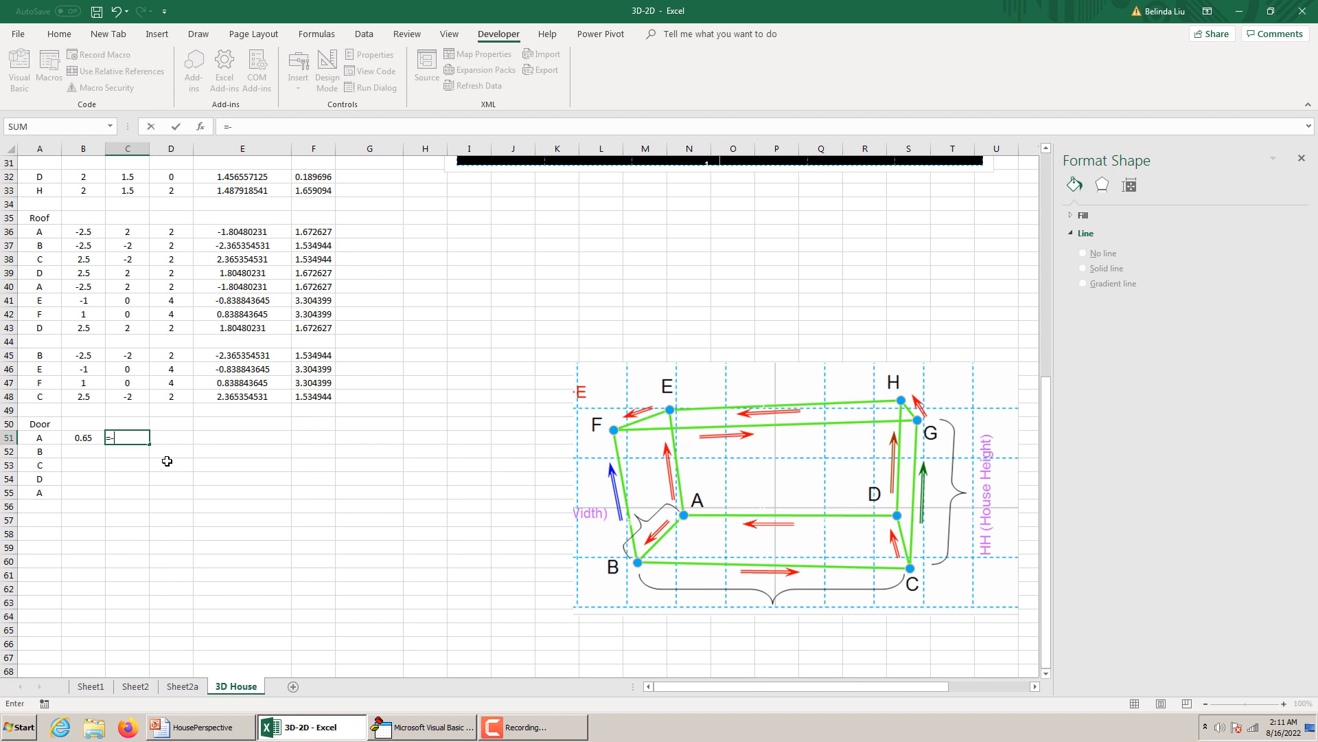
type("-H")
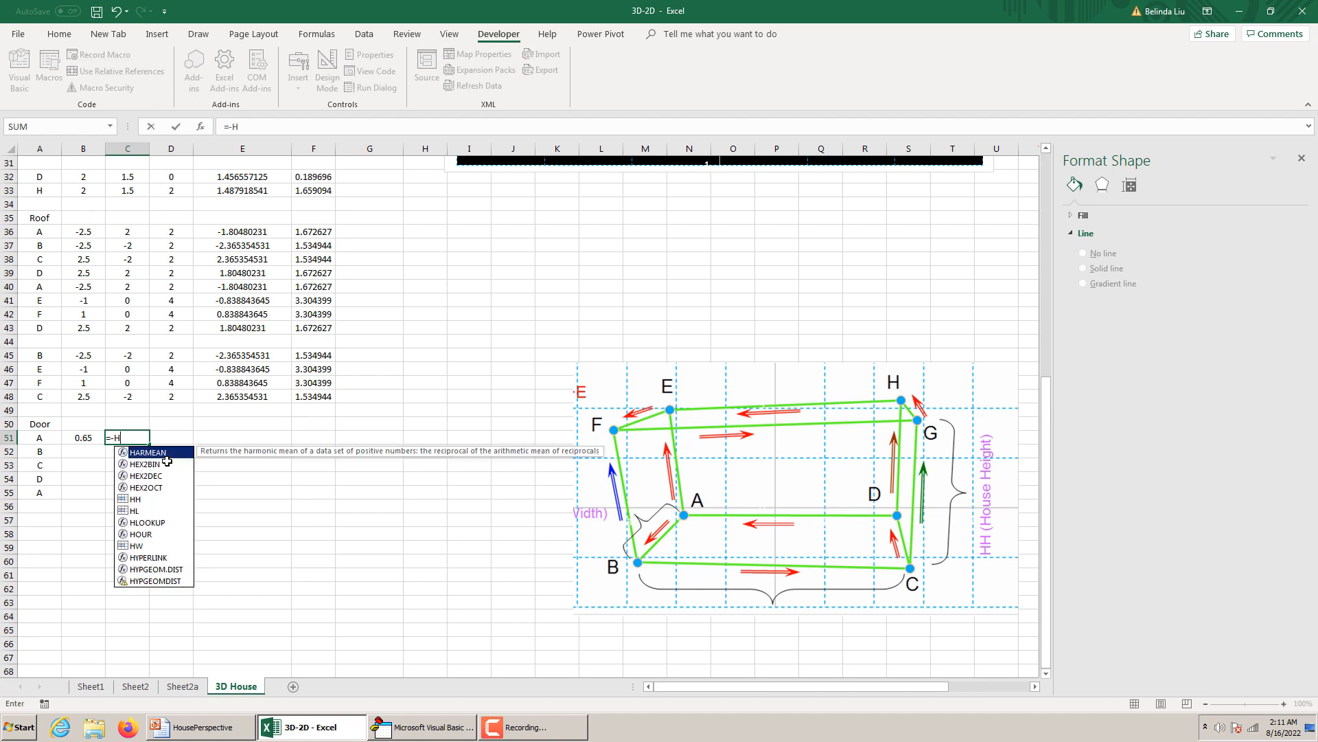
type("W/2")
key("Return")
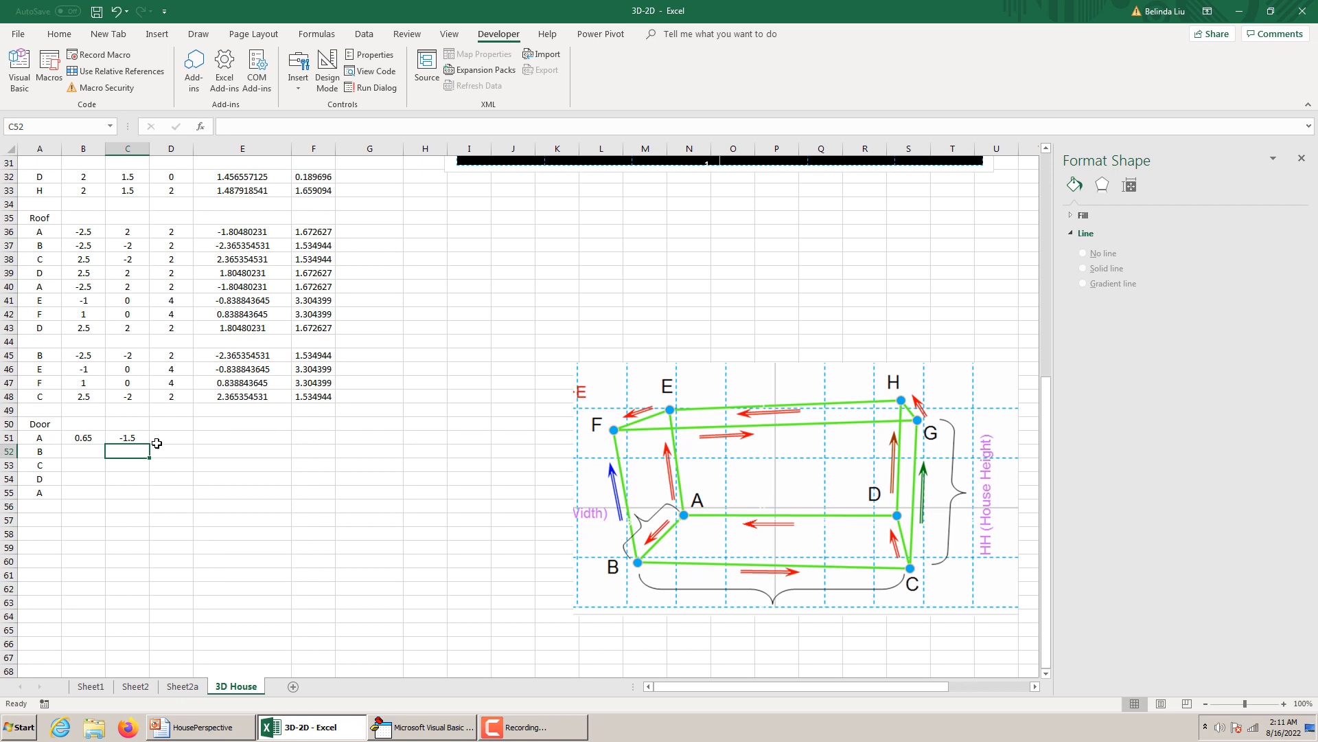
left_click(135, 437)
left_click_drag(149, 444, 152, 498)
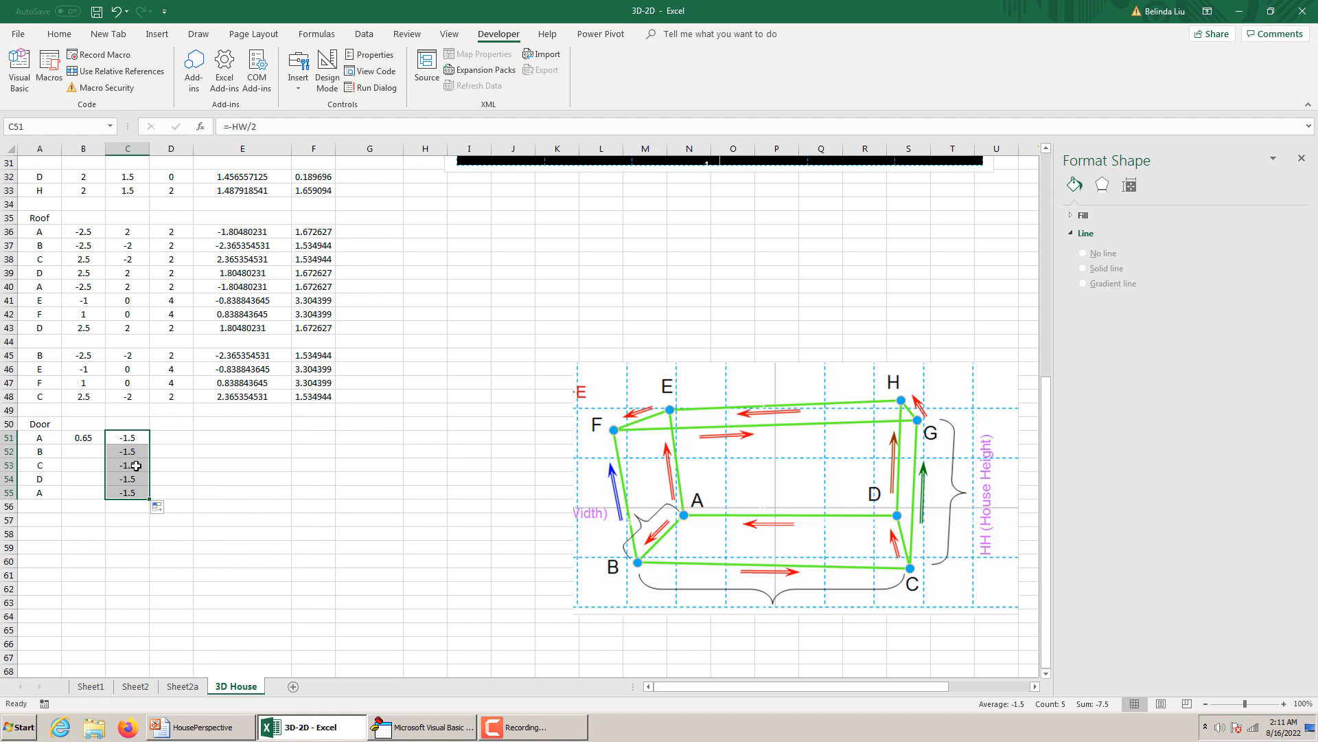
Enter the door's z coordinates =0.05*DH for point A in D51 and =DH for point B in D52.
left_click(167, 437)
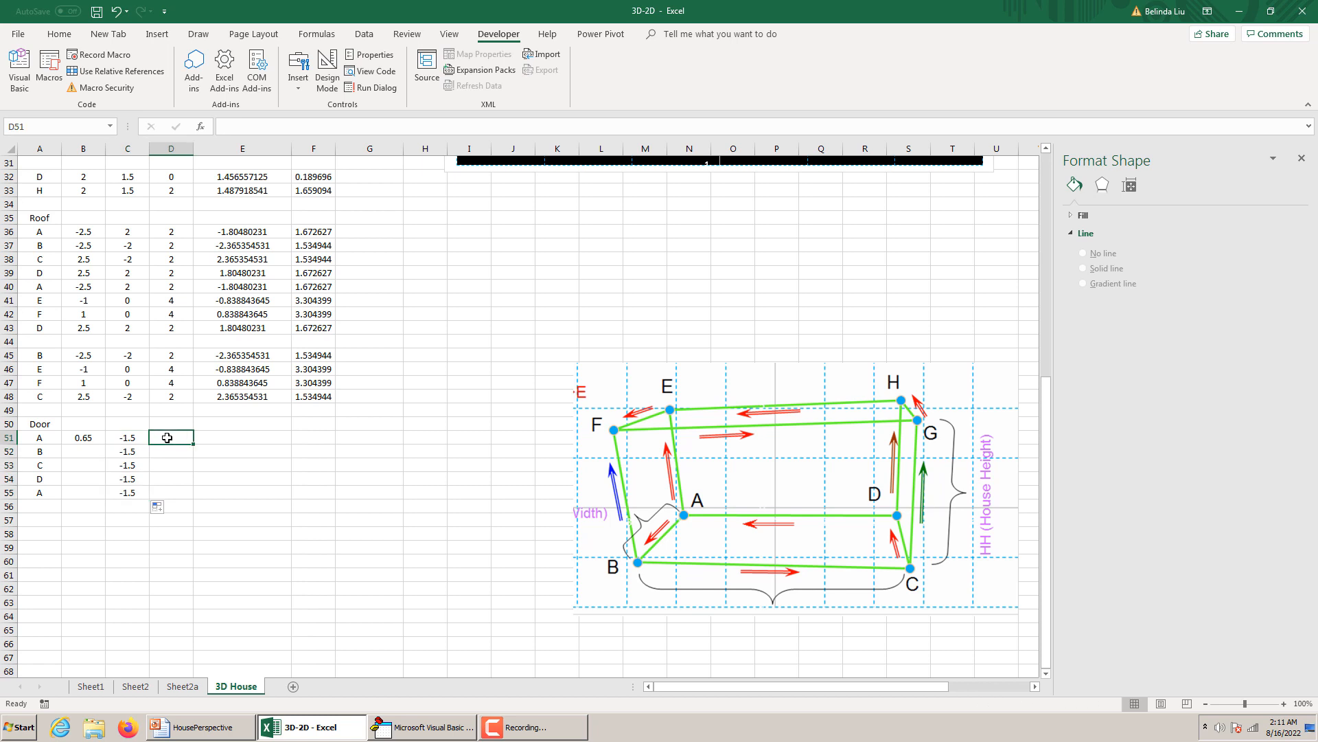
type("=0.05*")
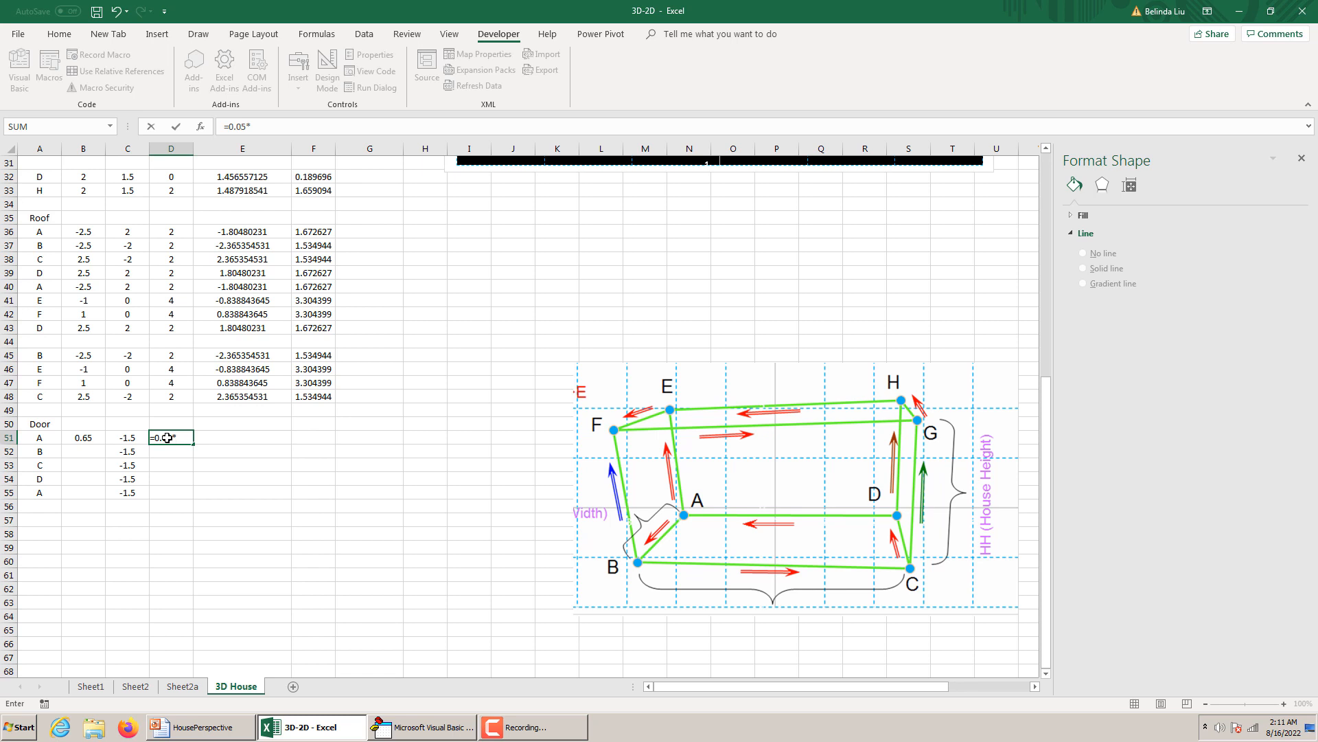
type("C51")
key("Return")
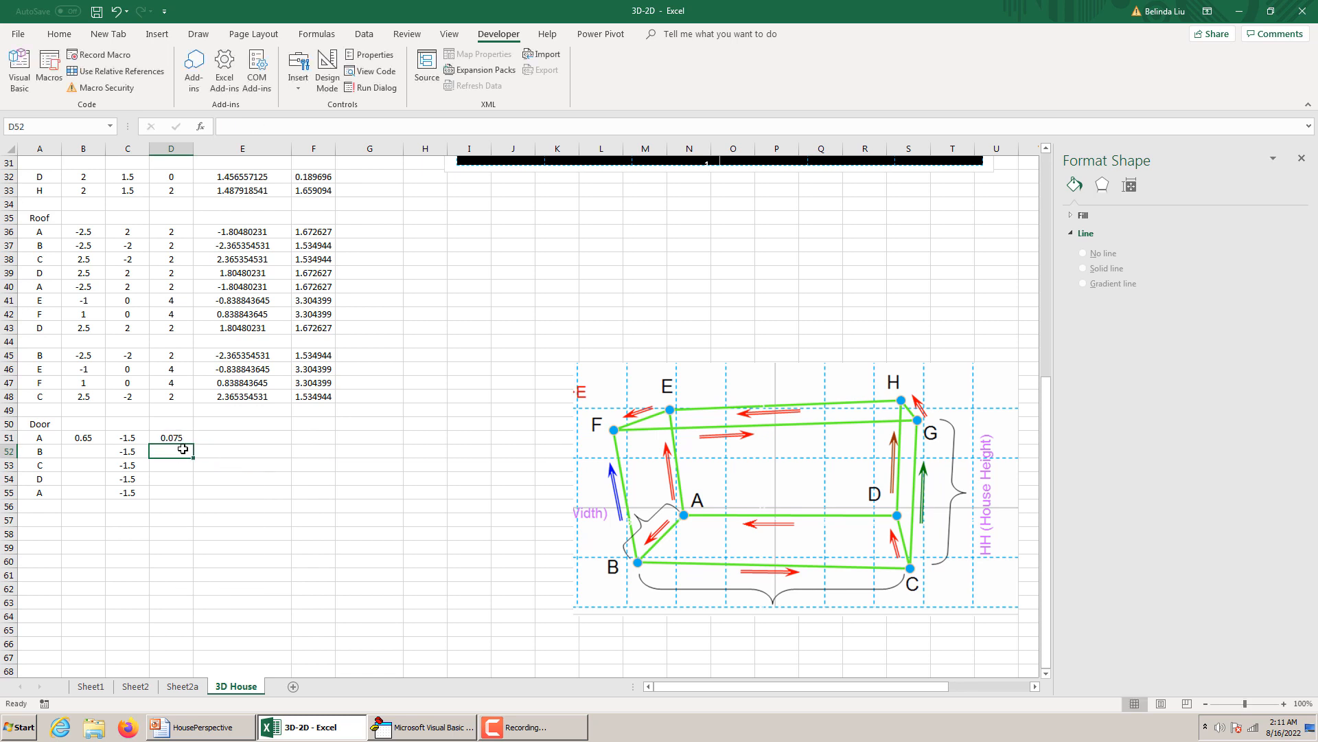
type("=")
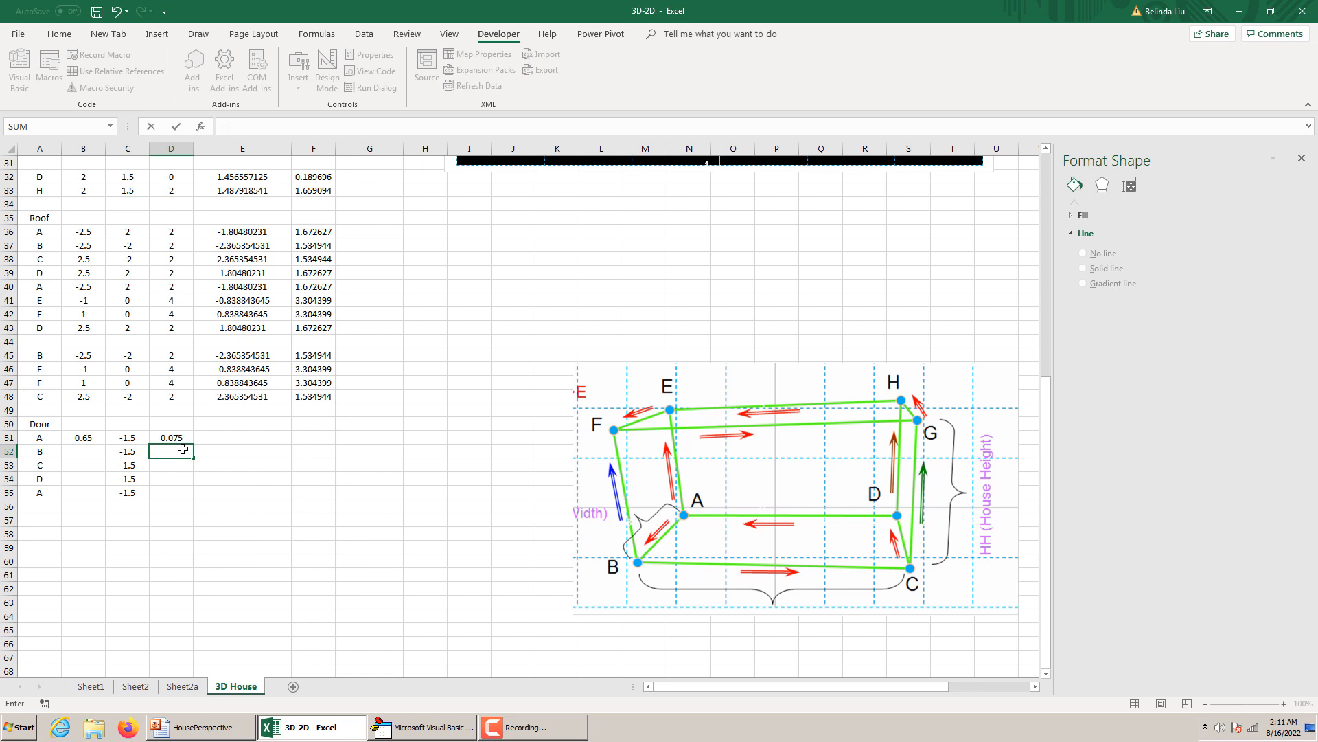
type("-C52")
key("Return")
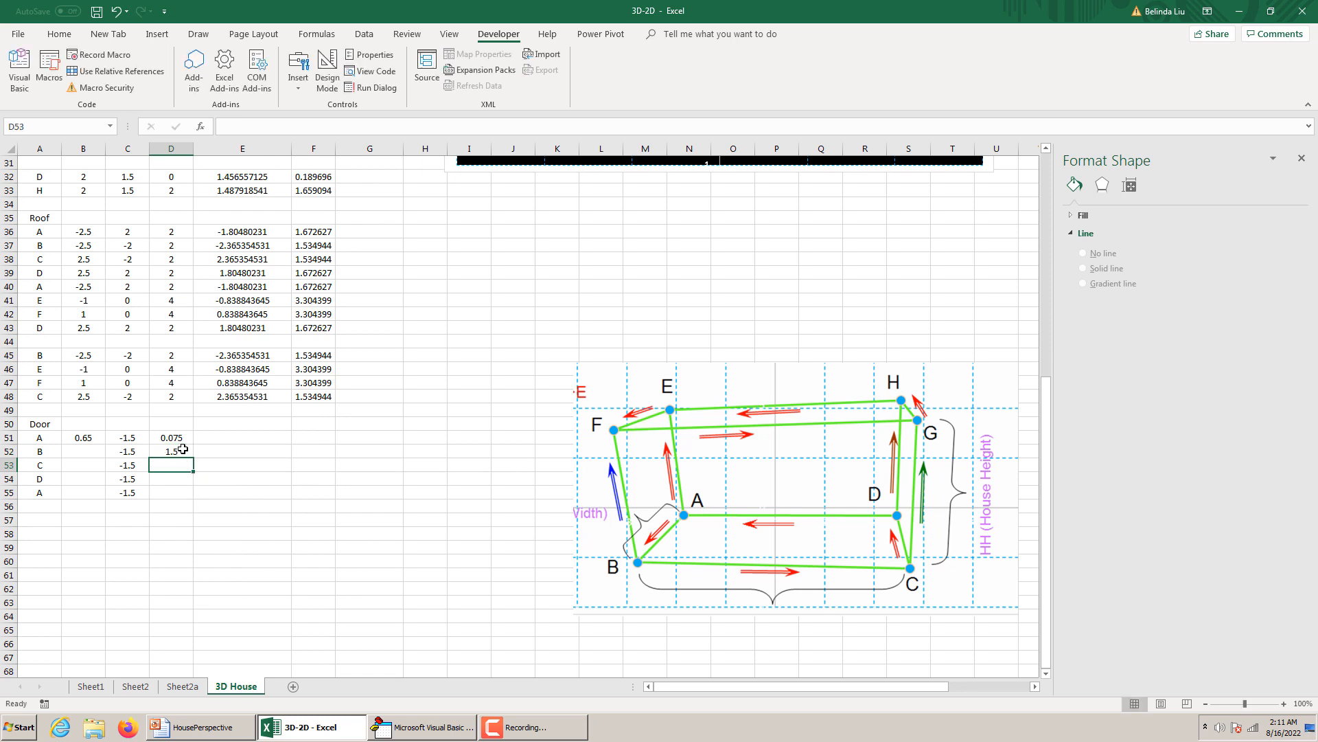
Fill door point A's x formula from B51 down to points B and C in B52:B53.
left_click(79, 447)
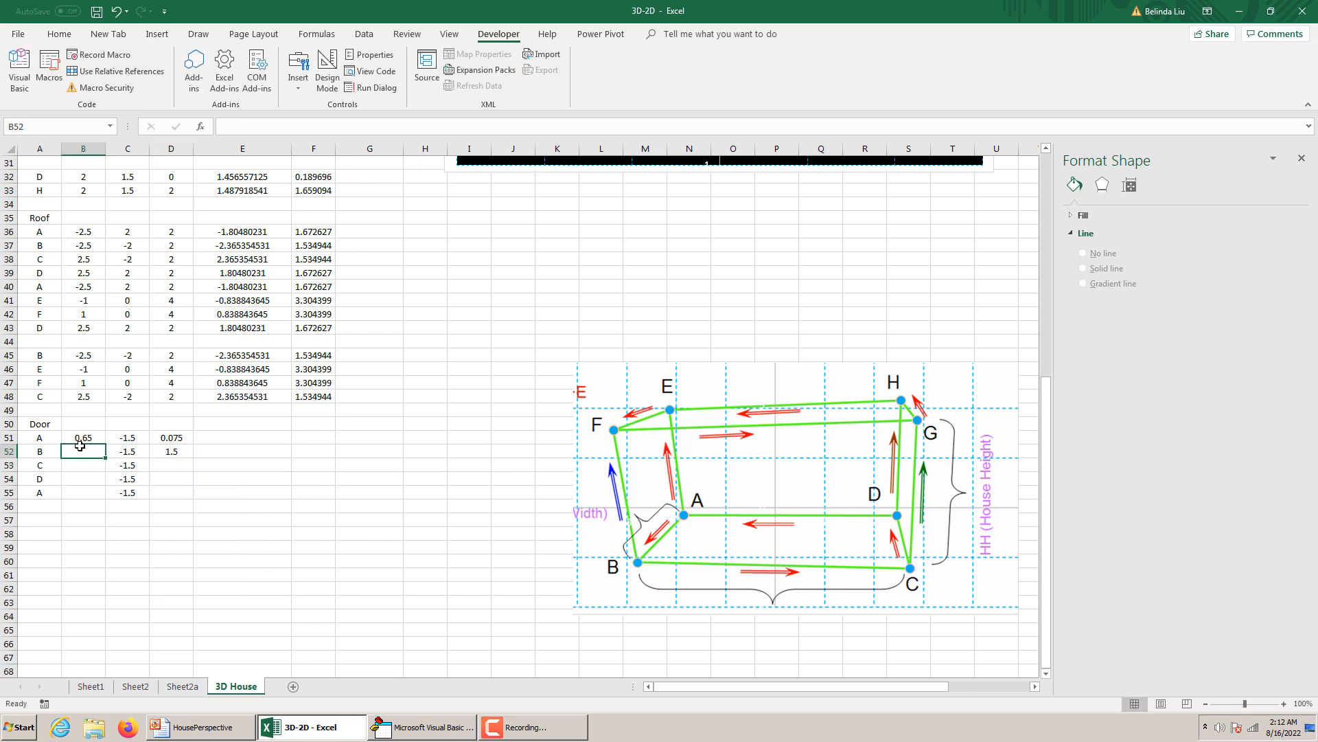
left_click(100, 441)
left_click_drag(105, 444, 105, 456)
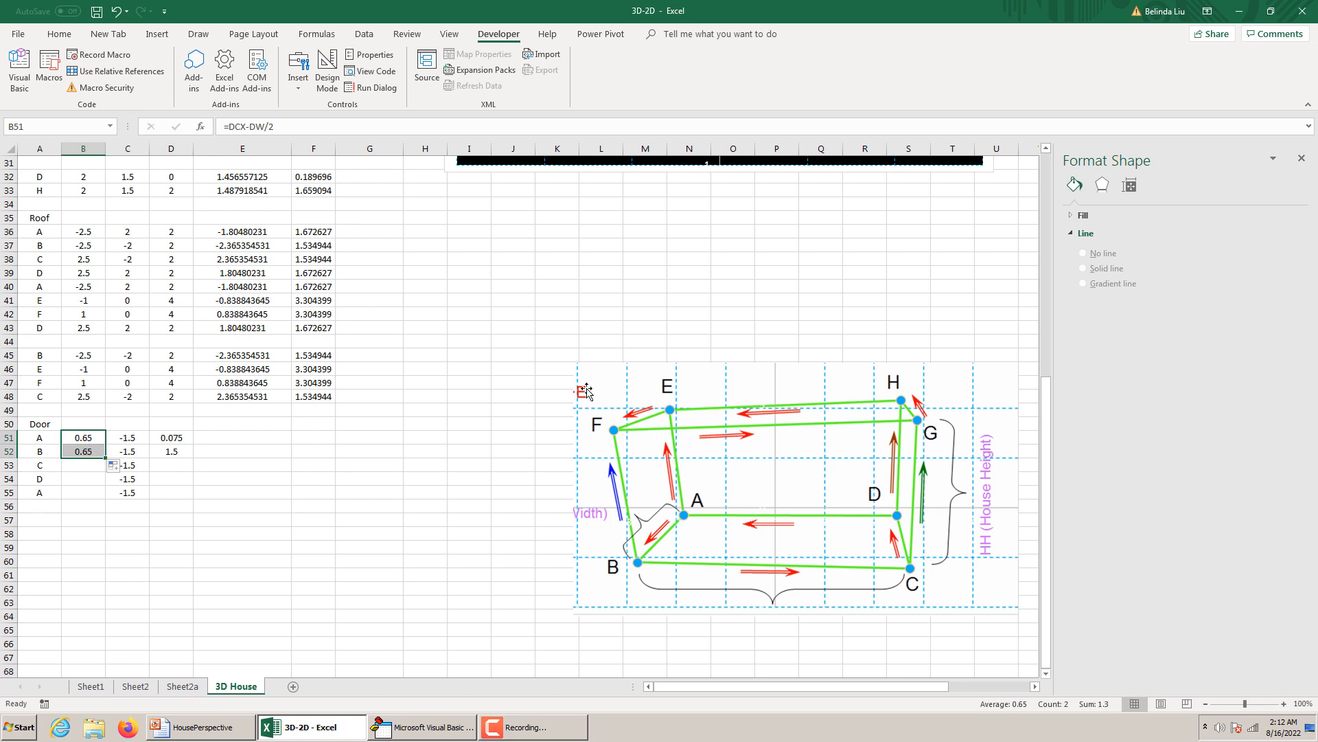
left_click(81, 466)
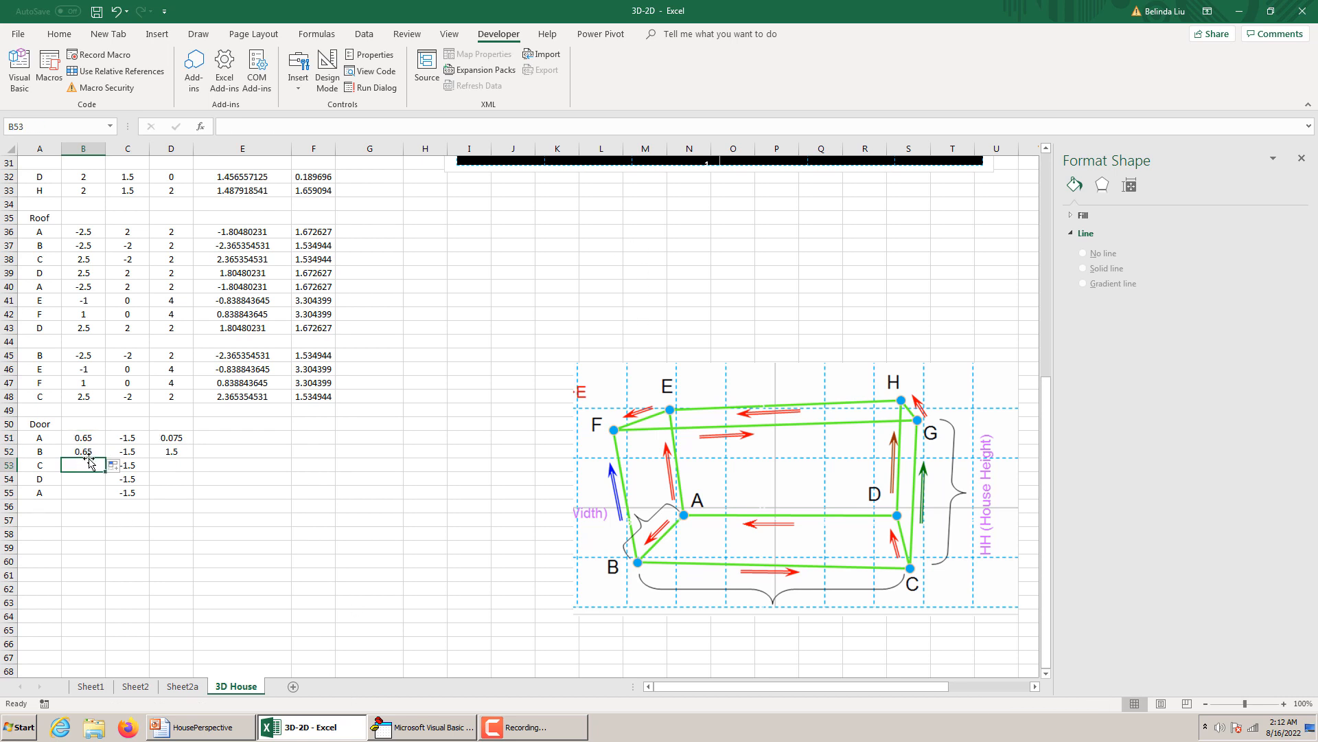
left_click(87, 453)
left_click_drag(104, 457, 104, 471)
Change door point C's x formula in B53 to =DCX+DW/2 and fill it down to B55.
left_click(85, 466)
left_click(251, 127)
key("BackSpace")
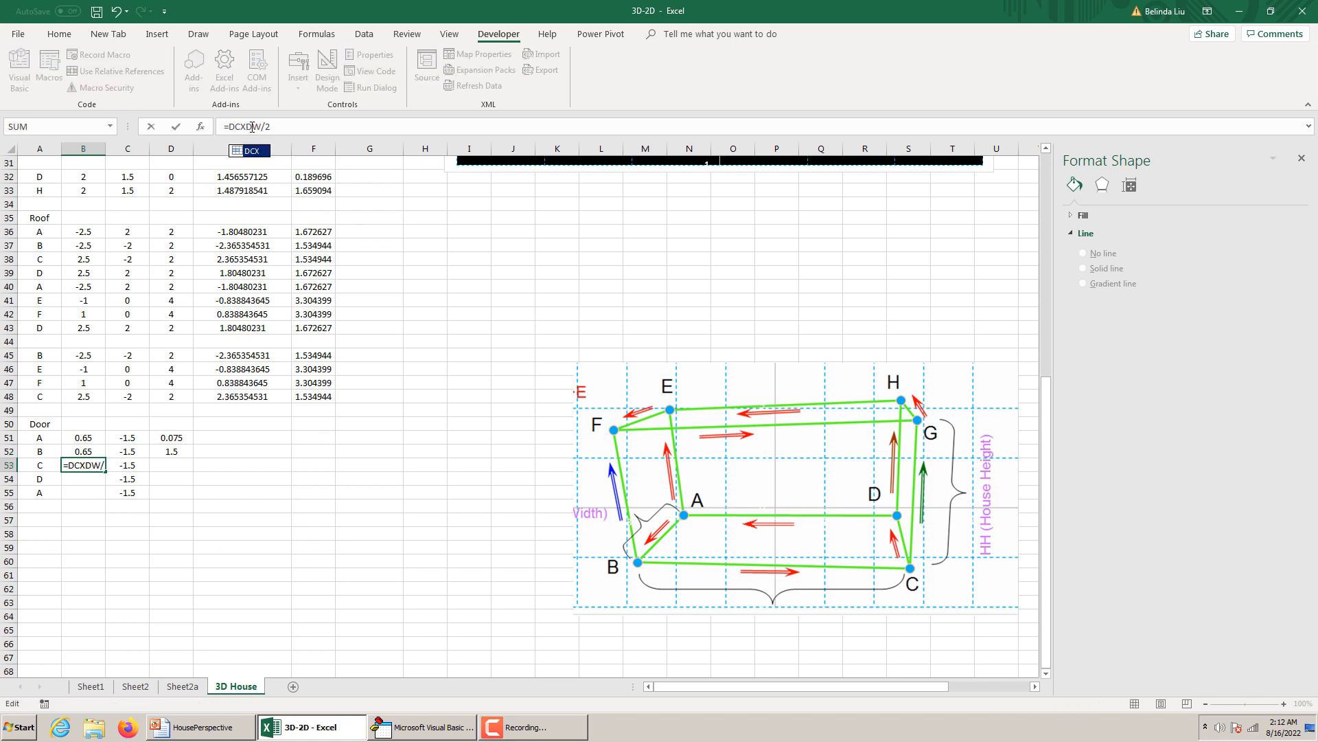
type("+")
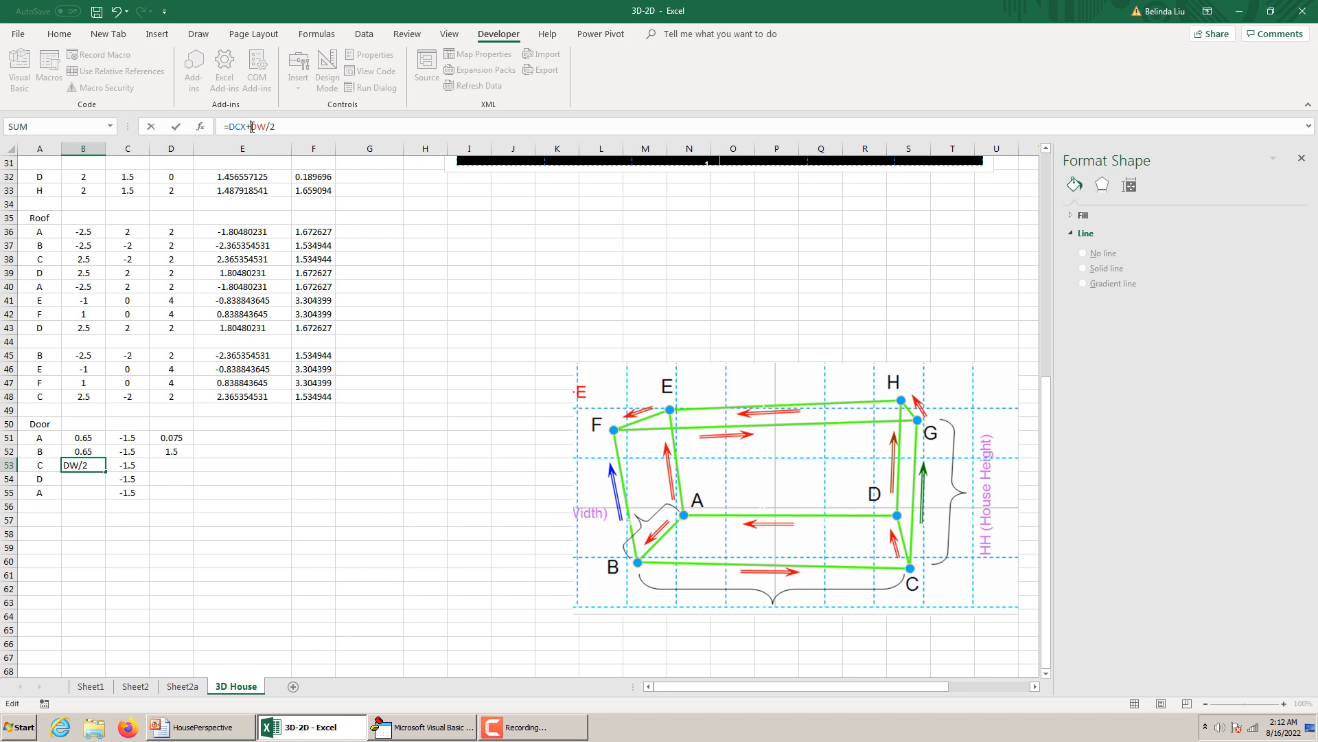
key("Return")
left_click(86, 467)
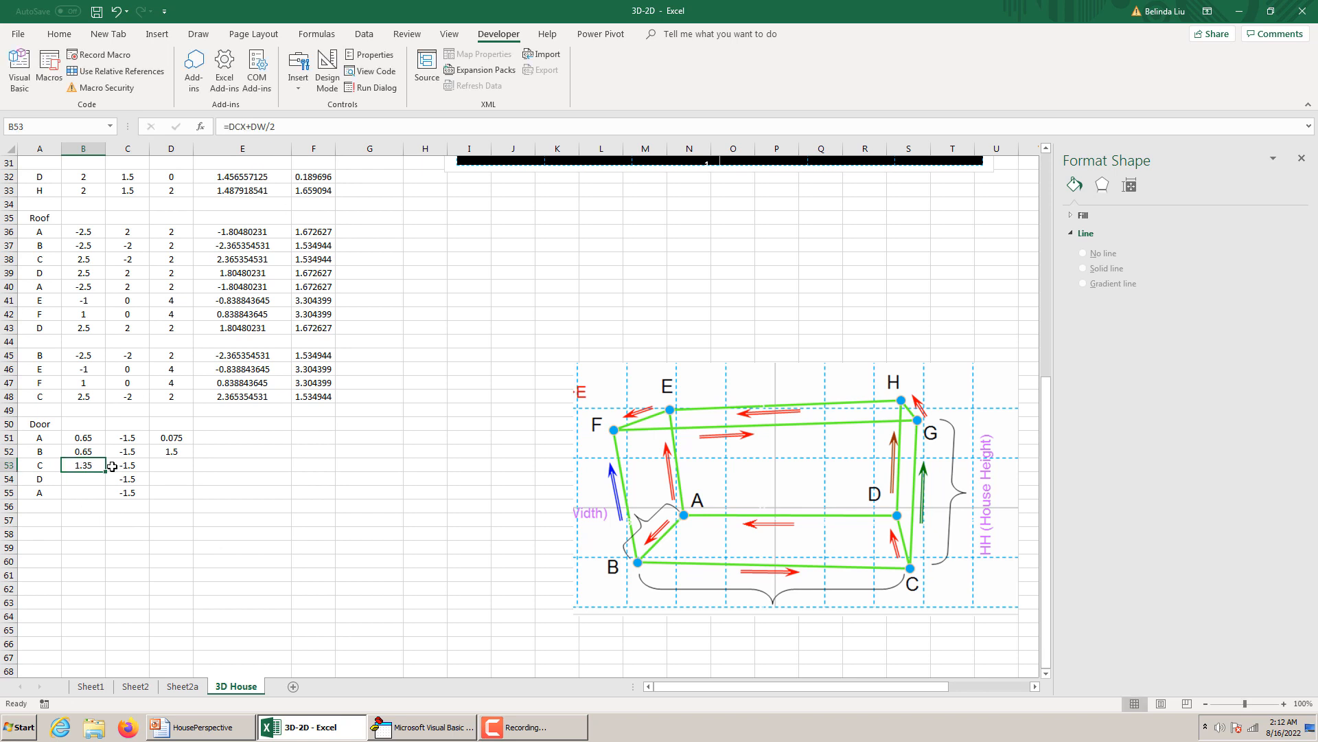
left_click_drag(106, 471, 106, 497)
Change the closing door point A's x formula in B55 to =DCX-DW/2.
left_click(83, 492)
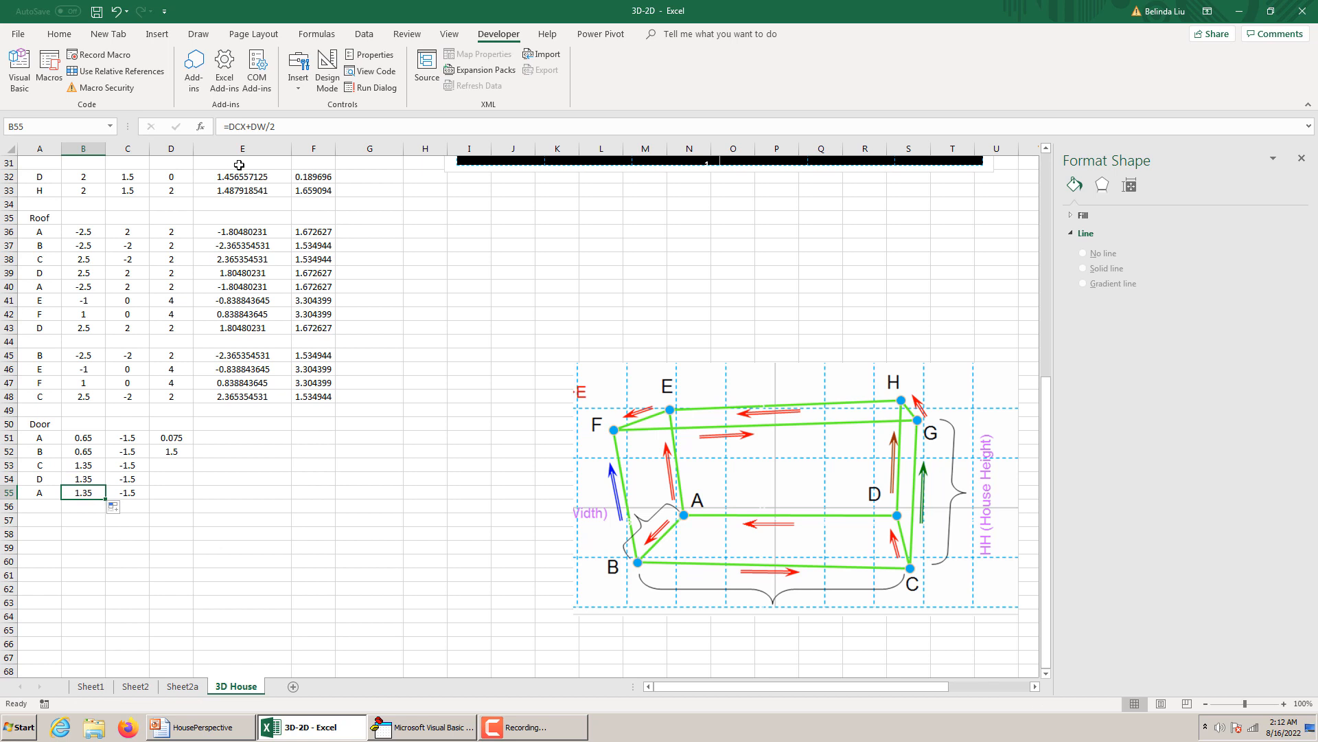
left_click(250, 132)
key("BackSpace")
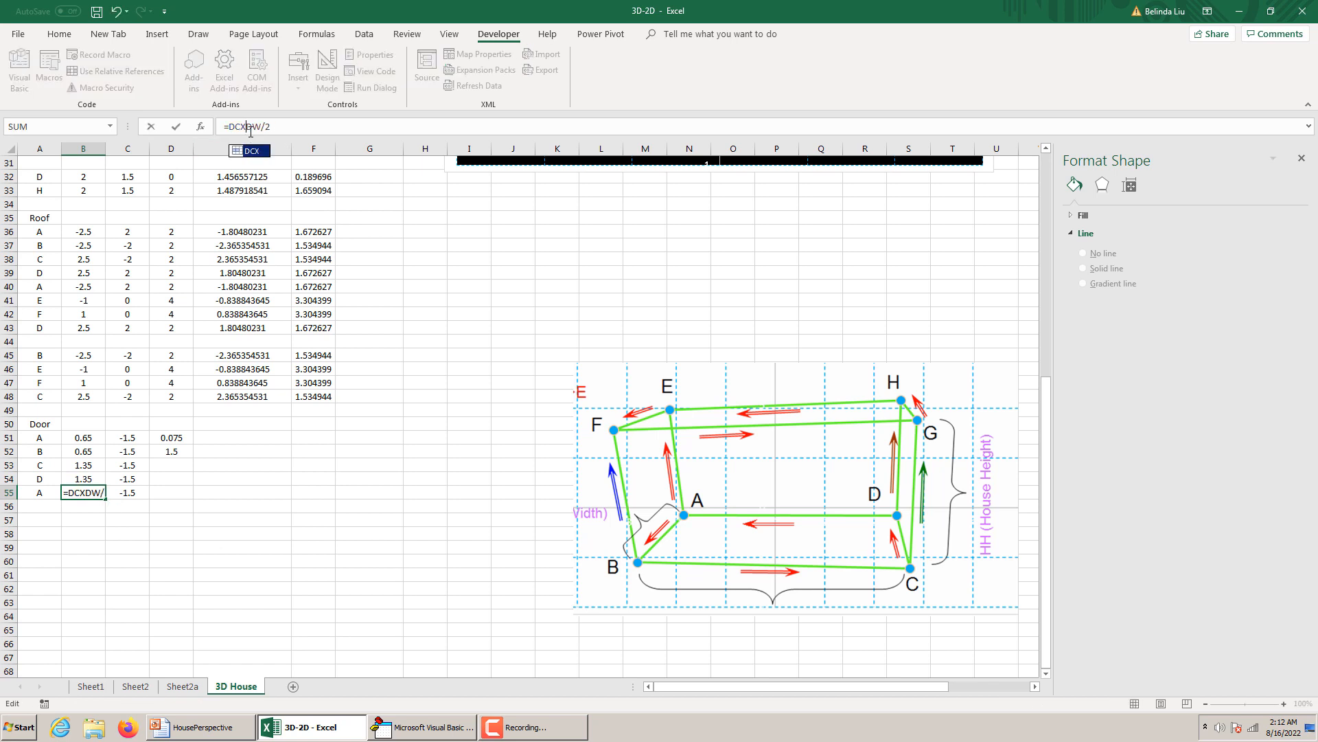
key("Return")
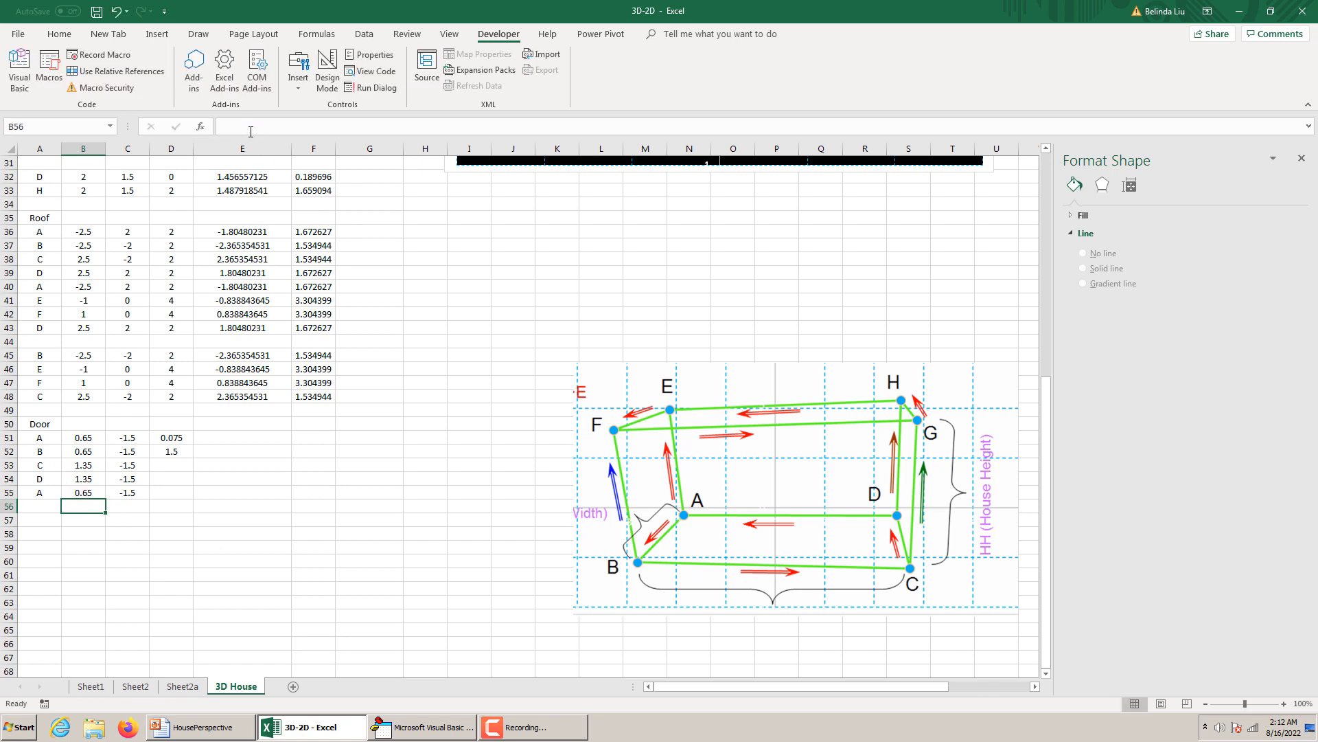
Complete the door's z coordinates by filling =DH into D53 and copying D51's =0.05*DH formula to D54:D55.
left_click(179, 441)
left_click(180, 451)
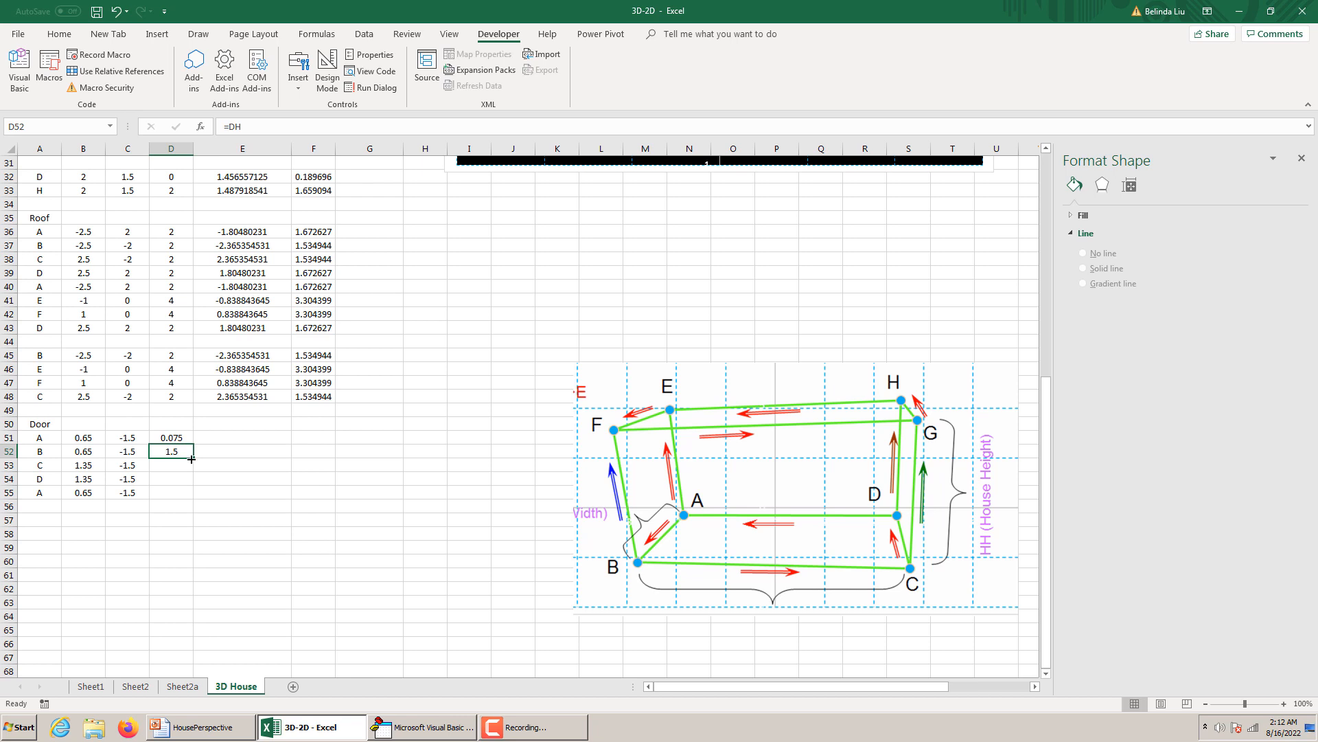
left_click_drag(191, 458, 193, 475)
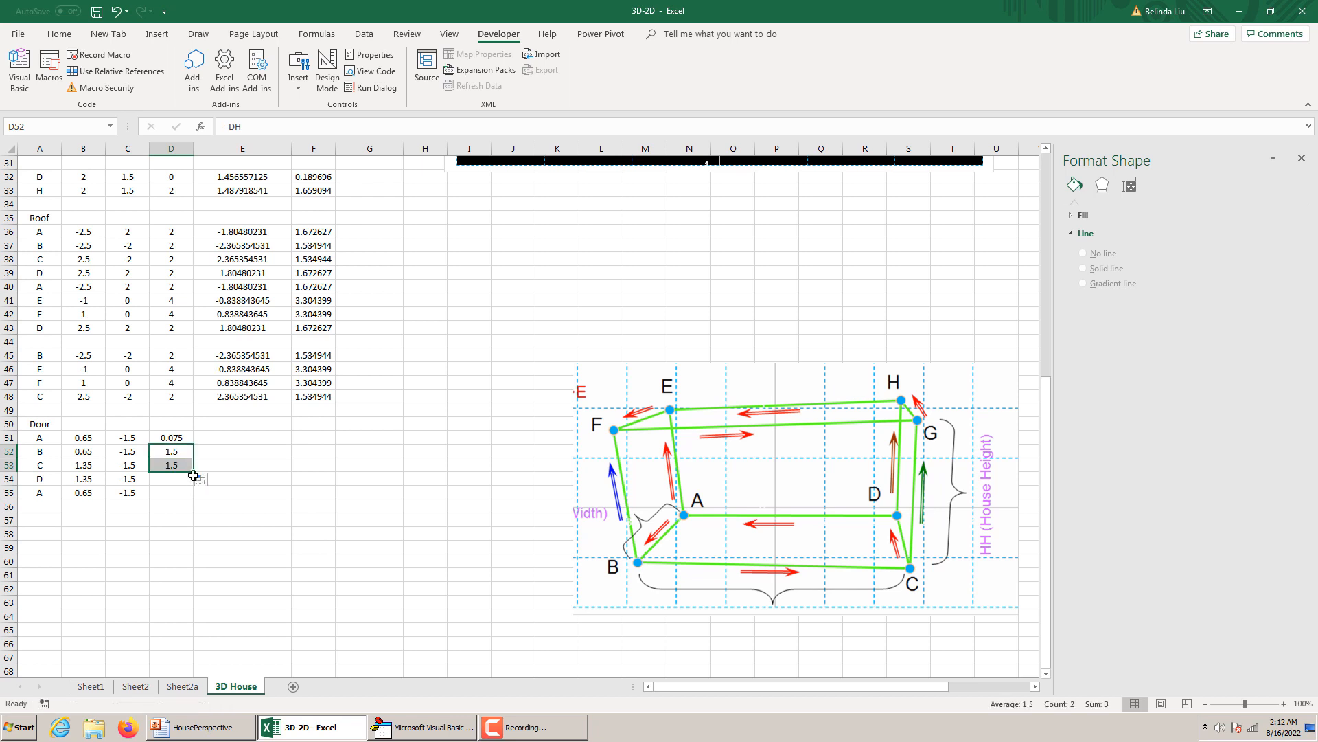
left_click(177, 478)
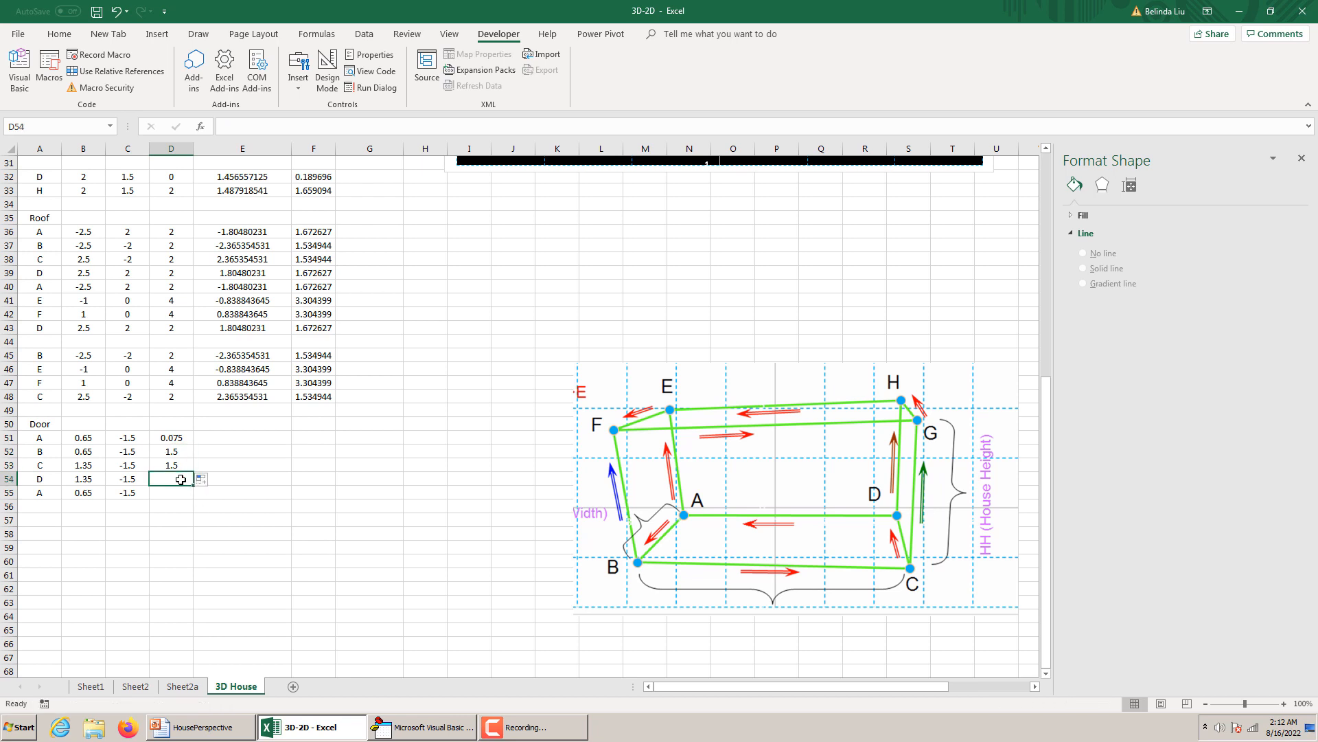
left_click(176, 436)
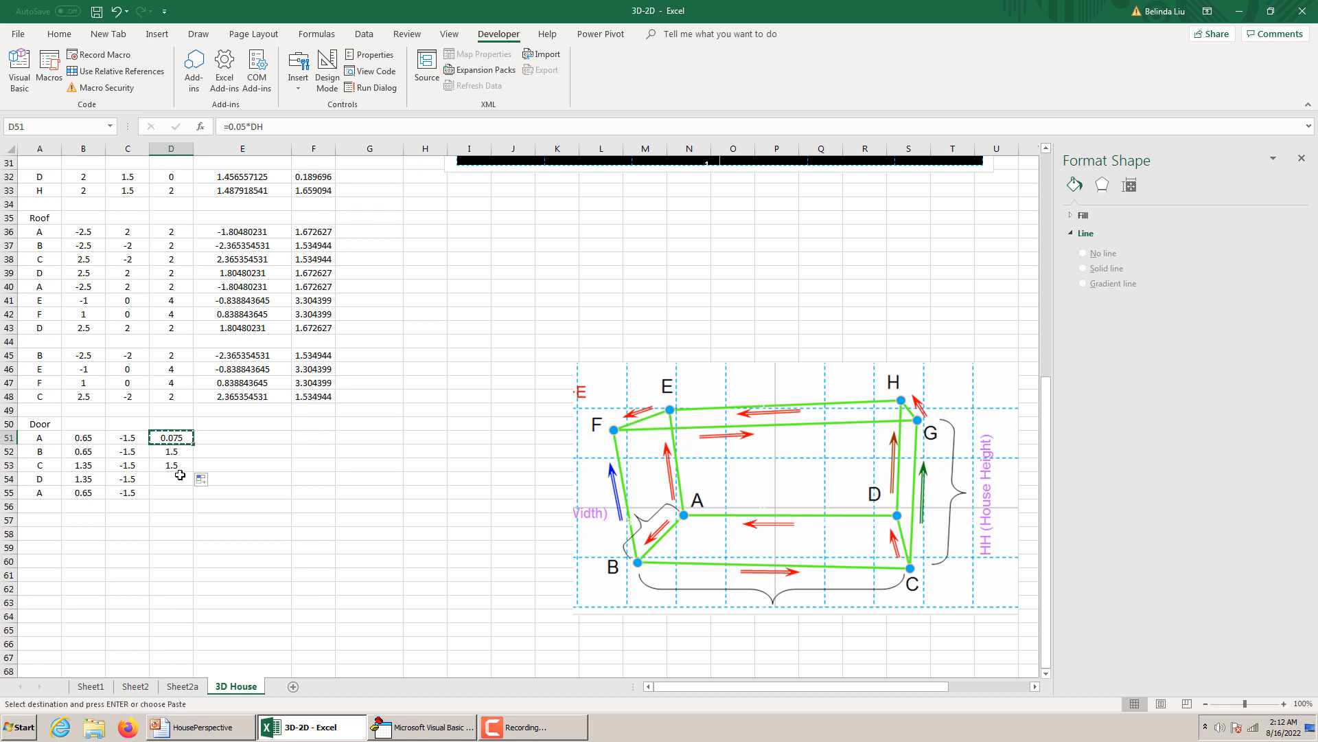
left_click_drag(180, 477, 177, 493)
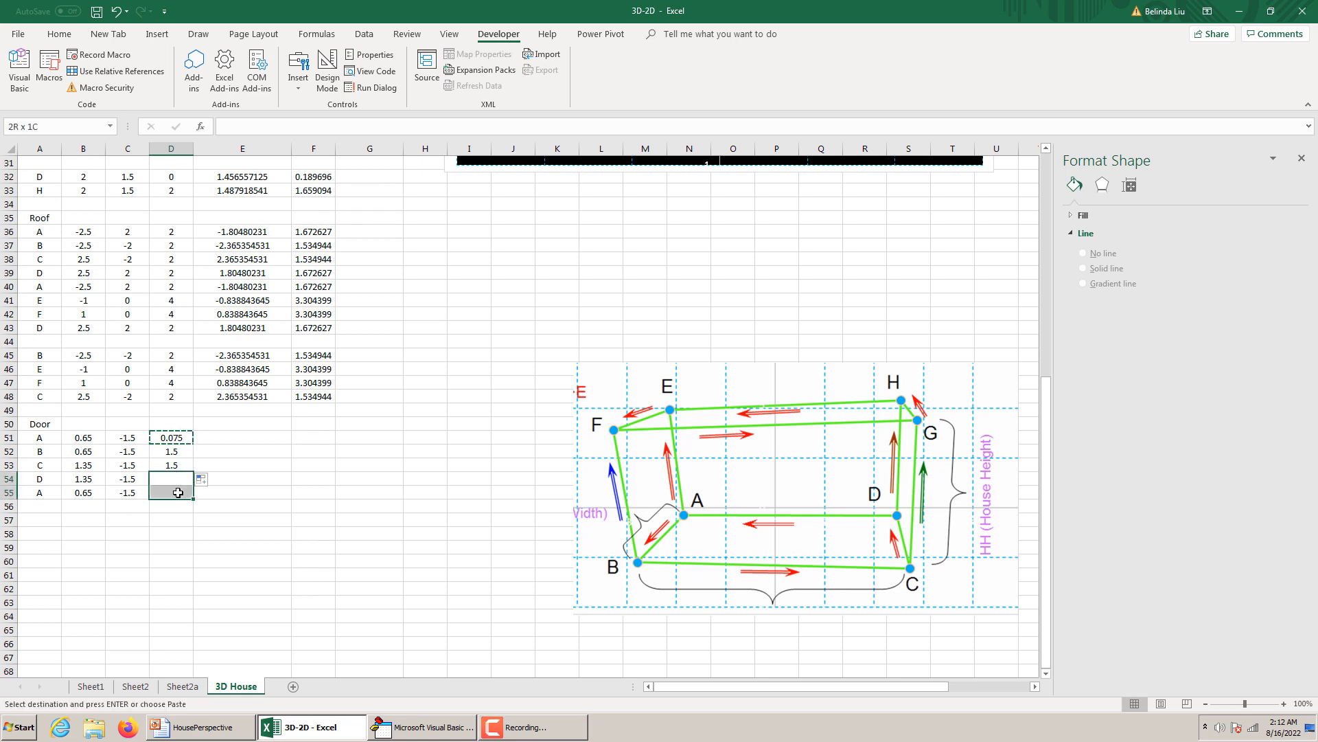
key("ctrl+v")
left_click(280, 492)
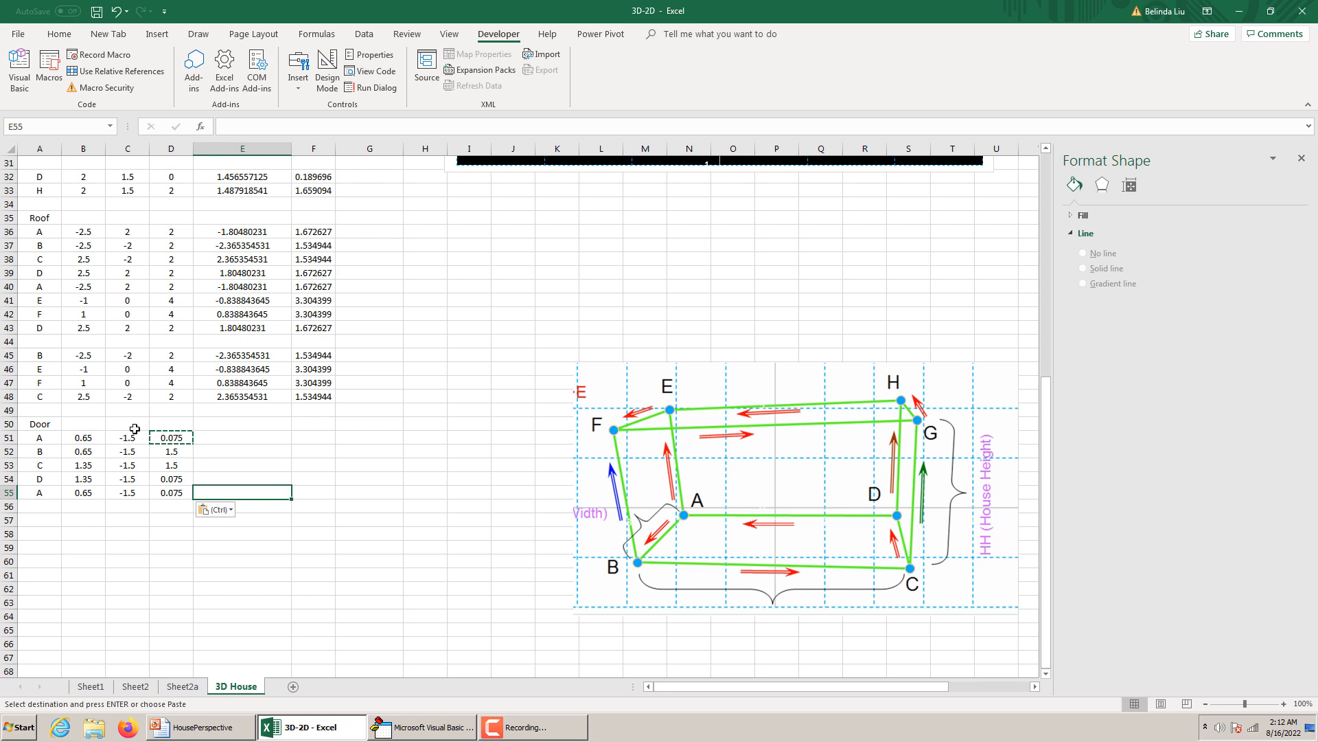
Copy the u and v projection formulas from E48:F48 to the door points in E51:F55.
left_click_drag(226, 393, 312, 404)
key("ctrl+c")
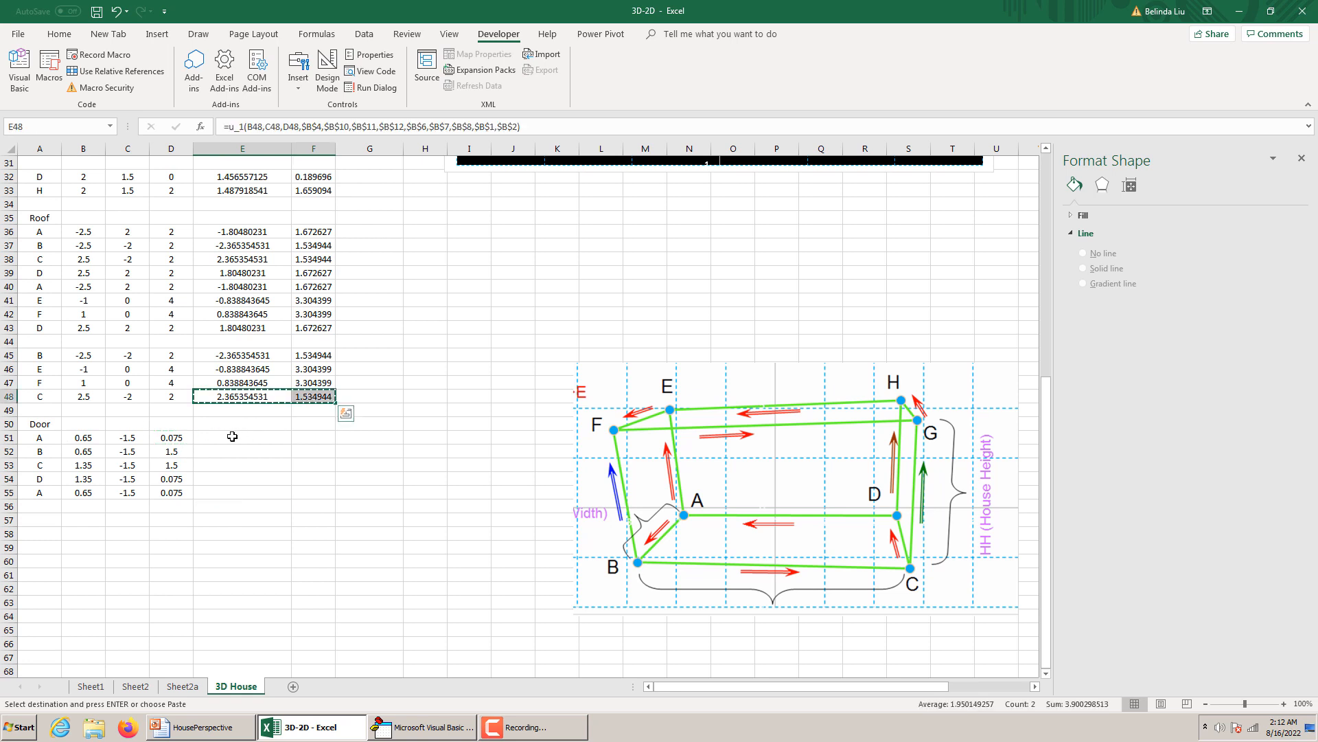
left_click_drag(230, 437, 307, 495)
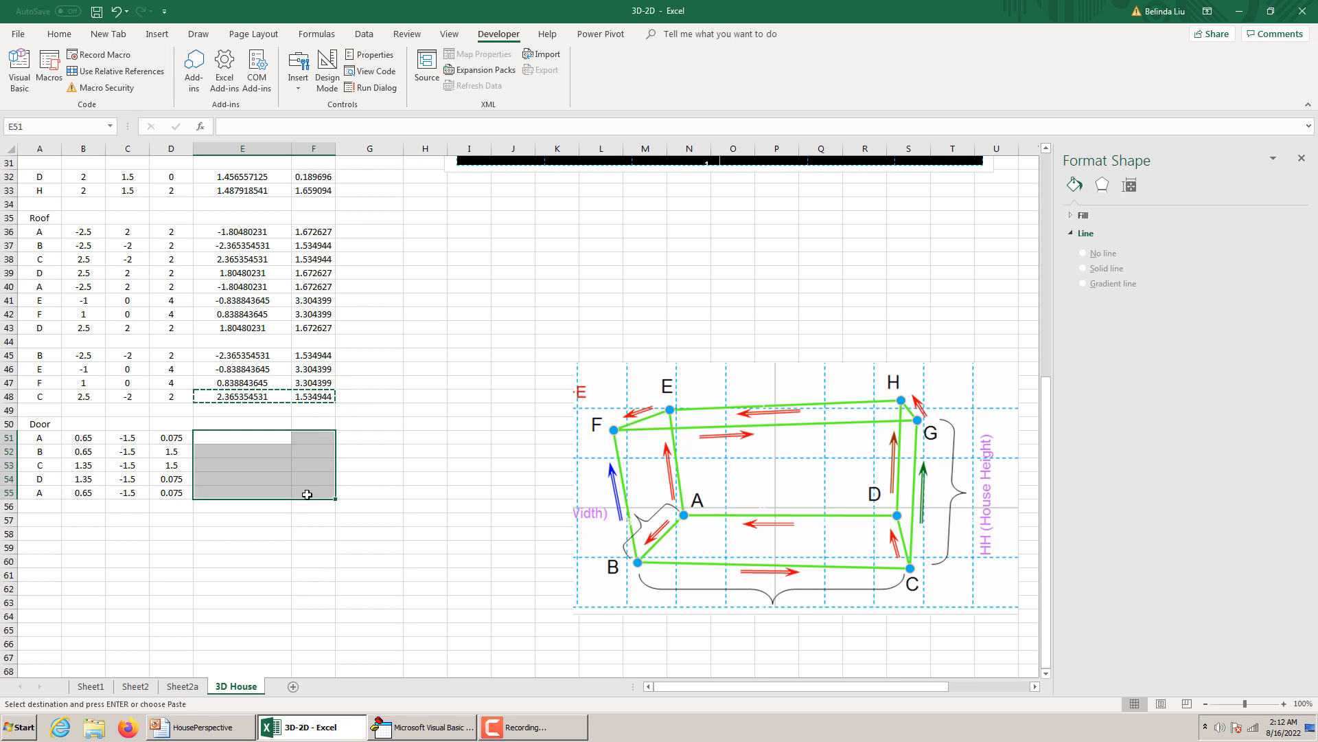
key("ctrl+v")
Start a new data series named Door in the house chart.
scroll(436, 439, "up", 5)
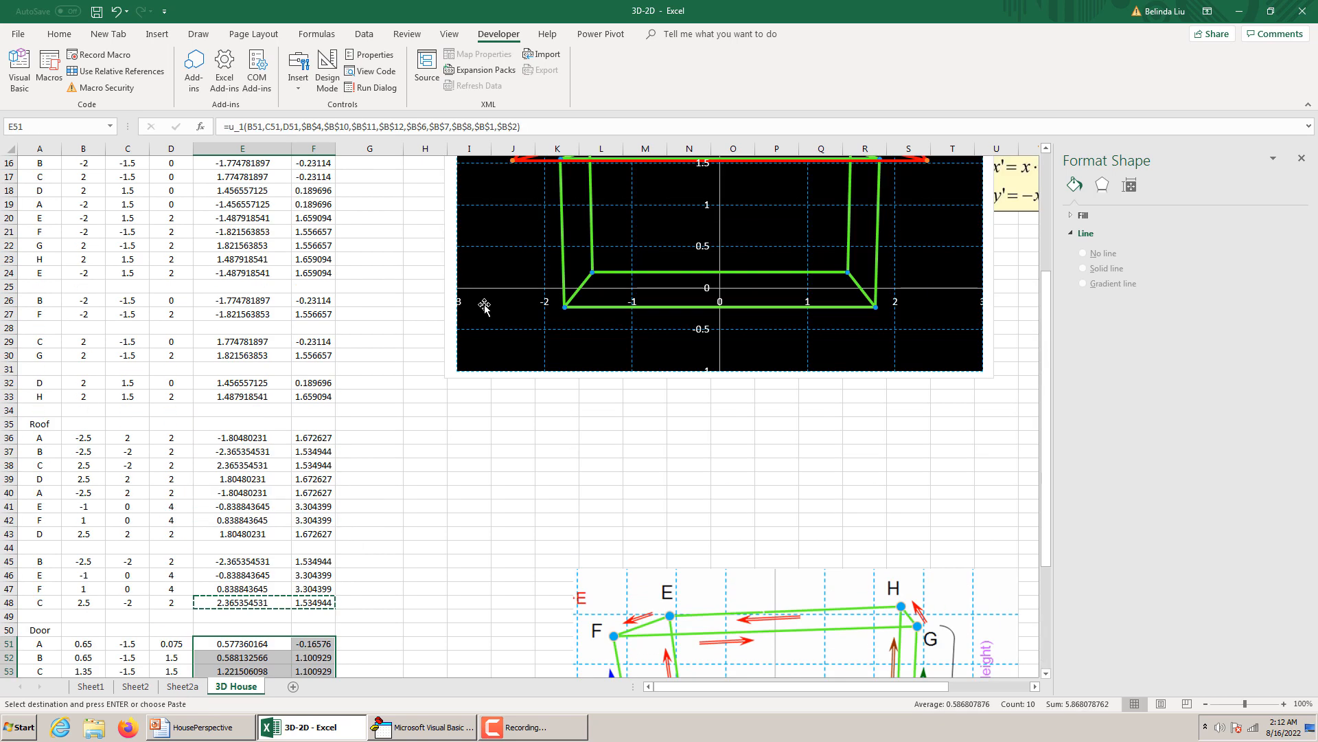
scroll(457, 292, "up", 4)
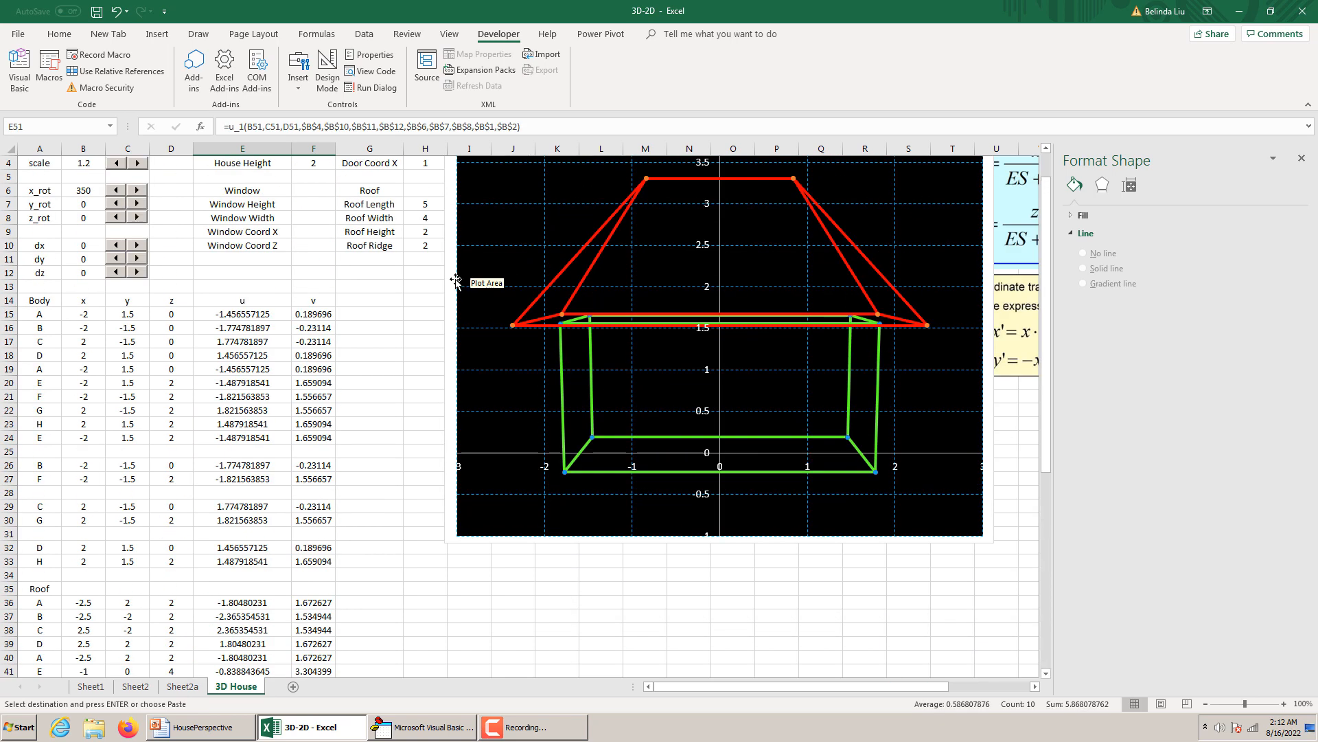
right_click(451, 283)
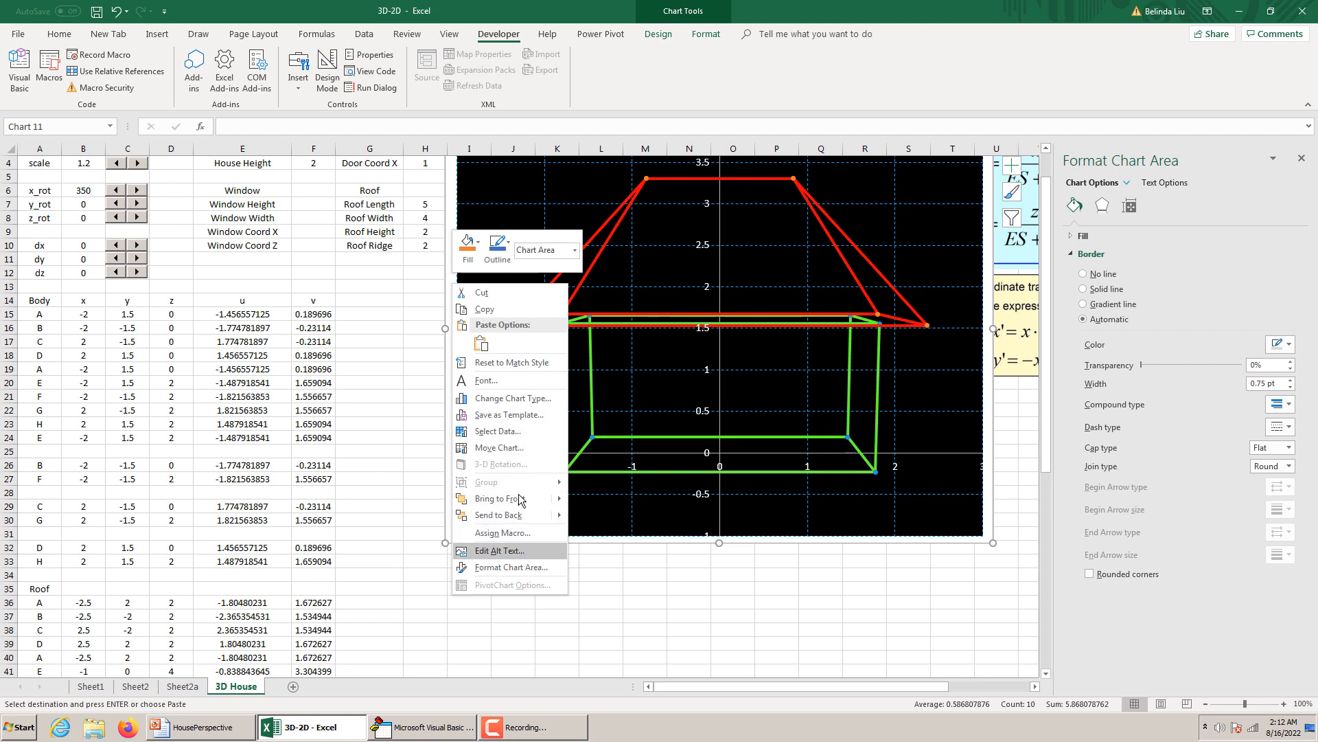
left_click(519, 431)
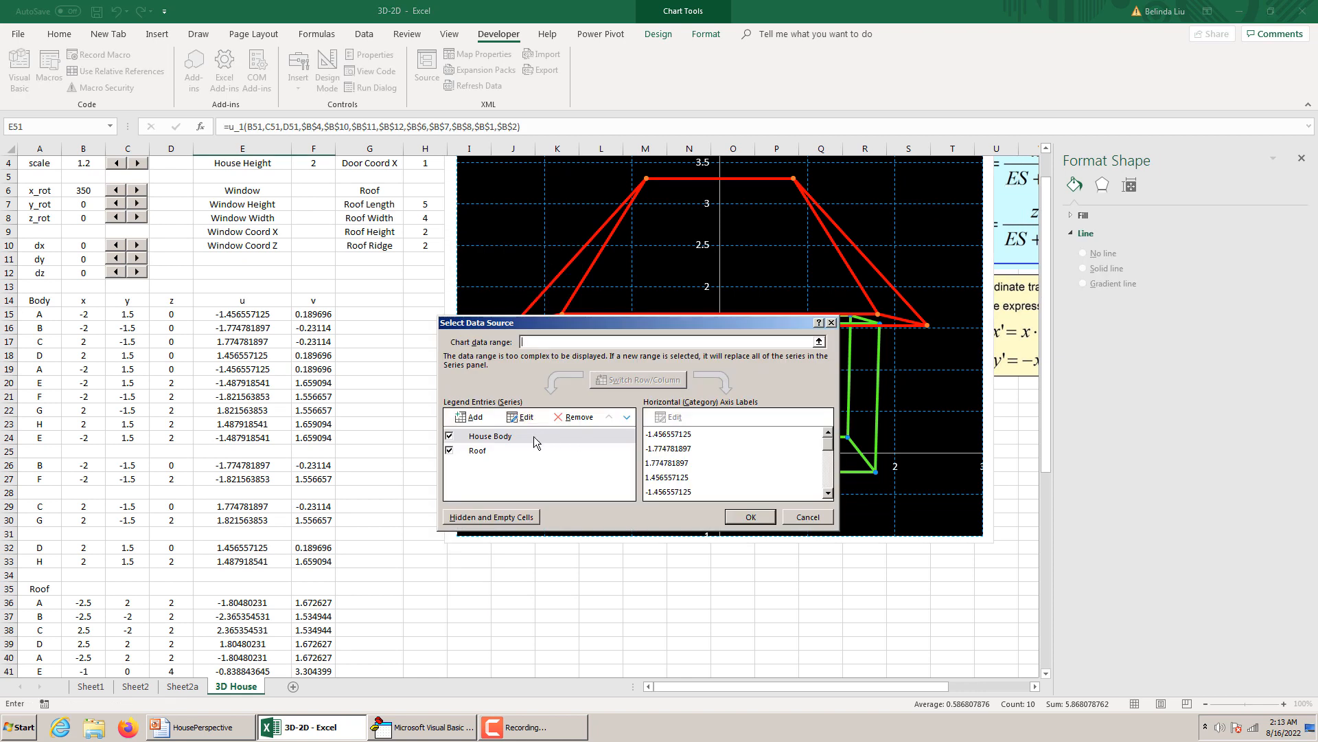
left_click(471, 417)
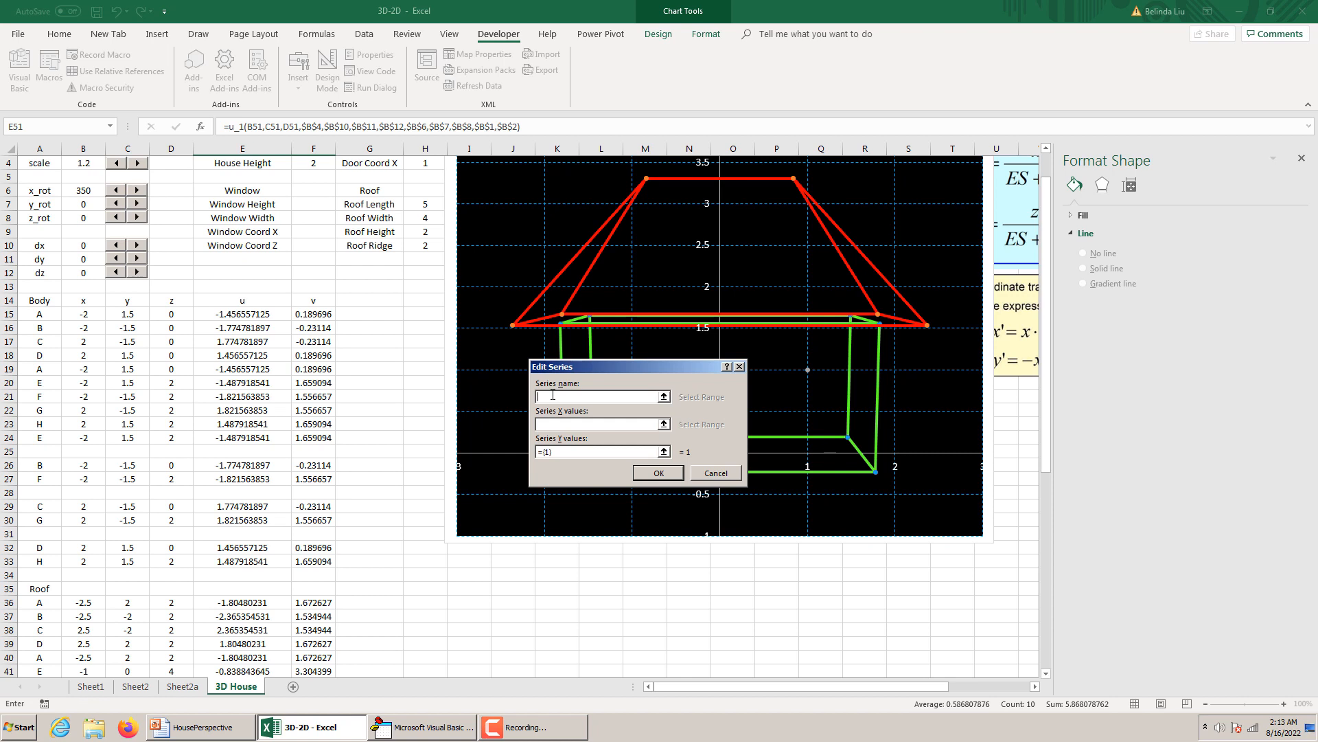
type("Do")
Set the Door series' Y values to F51:F55 and X values to E51:E55, and apply it to the chart.
left_click(556, 451)
key("BackSpace")
key("BackSpace")
key("BackSpace")
scroll(316, 536, "down", 7)
left_click_drag(313, 519, 320, 574)
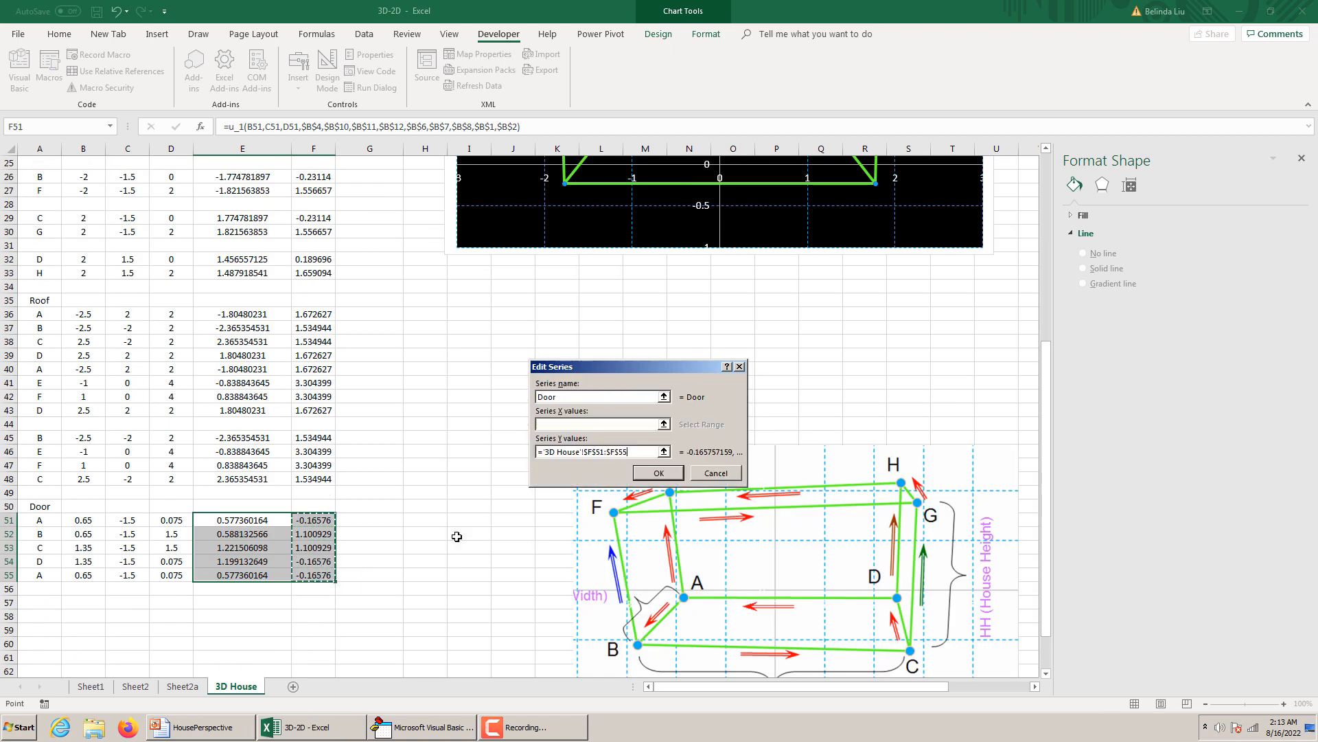
left_click(568, 424)
left_click_drag(242, 519, 247, 577)
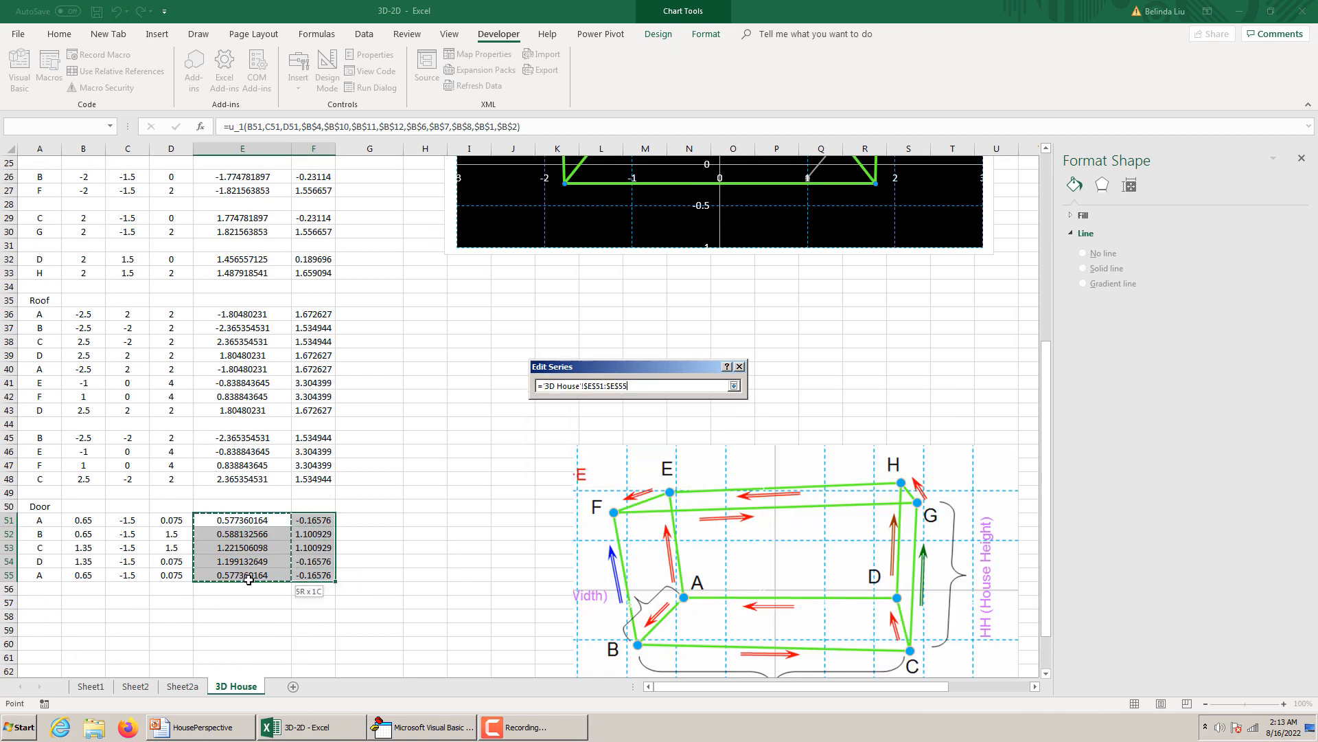
left_click(679, 474)
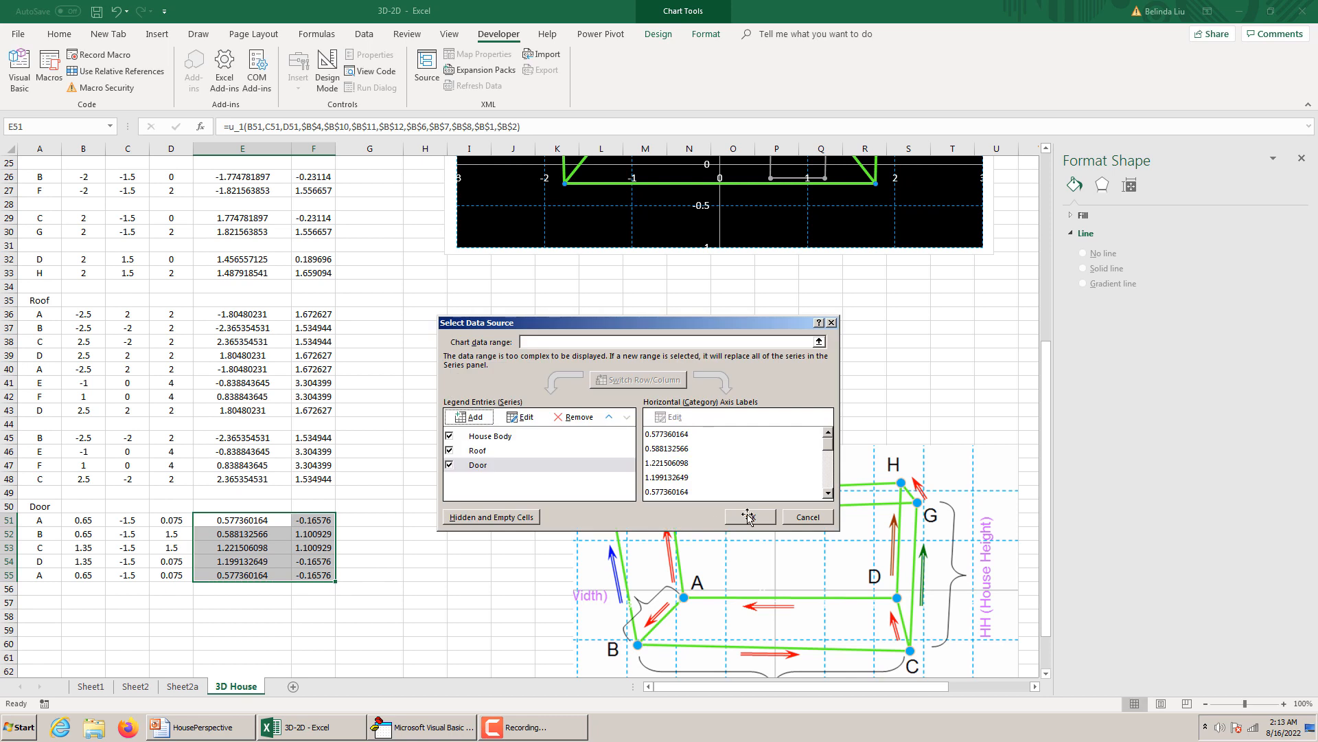
left_click(750, 516)
scroll(789, 381, "up", 6)
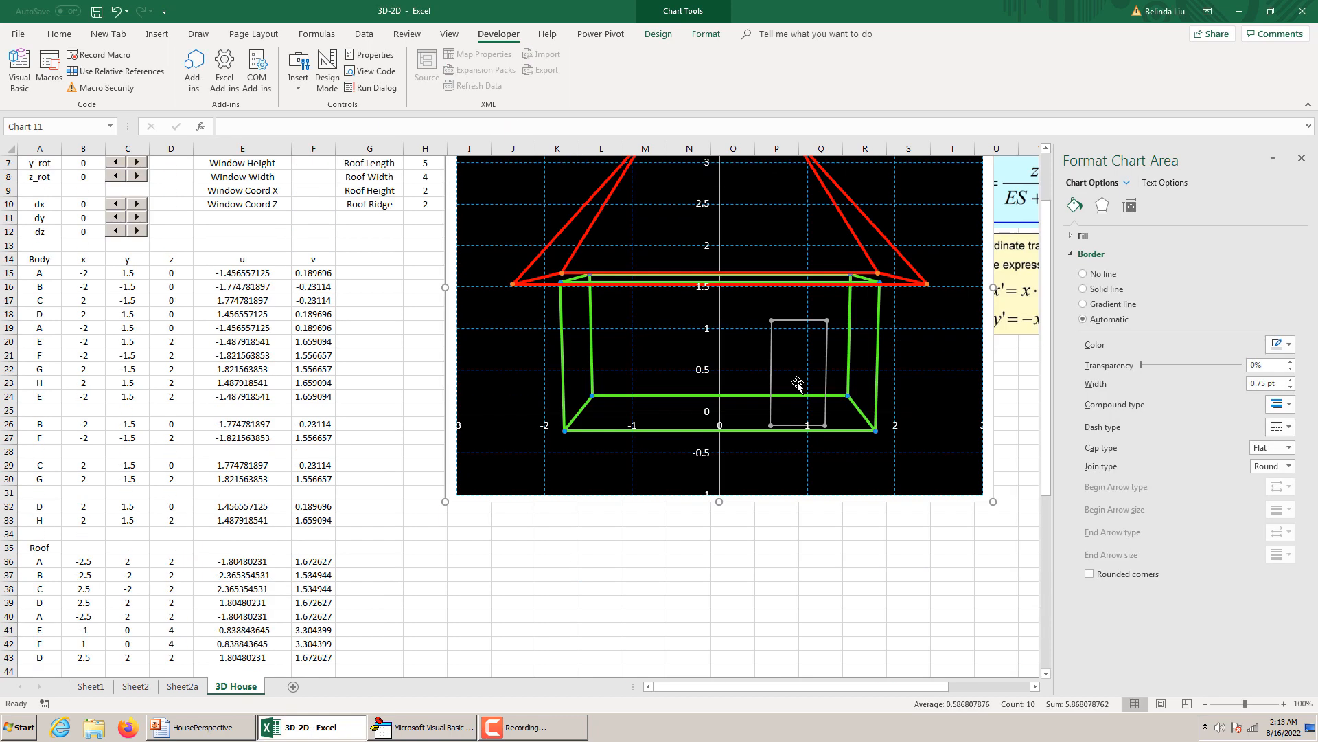
Replace the door height in H3 with the formula =0.8*HH.
left_click(828, 363)
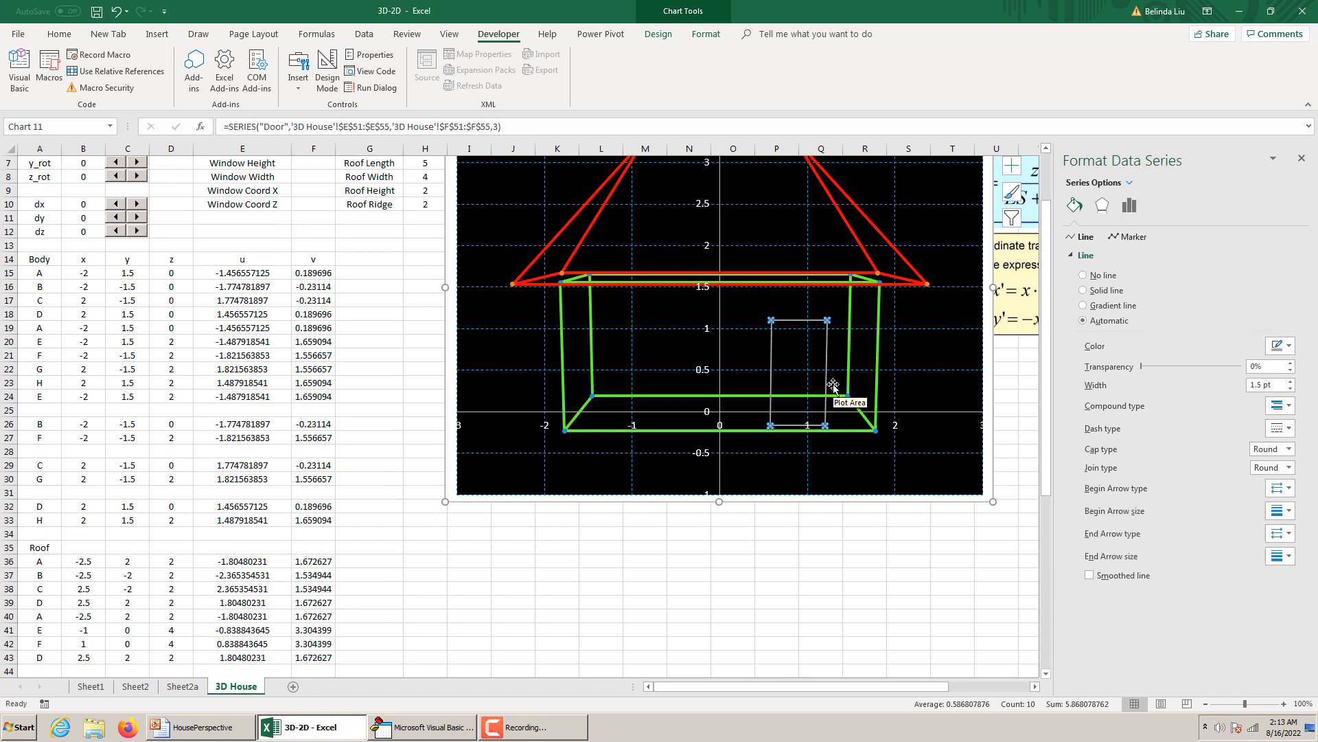
scroll(647, 345, "up", 2)
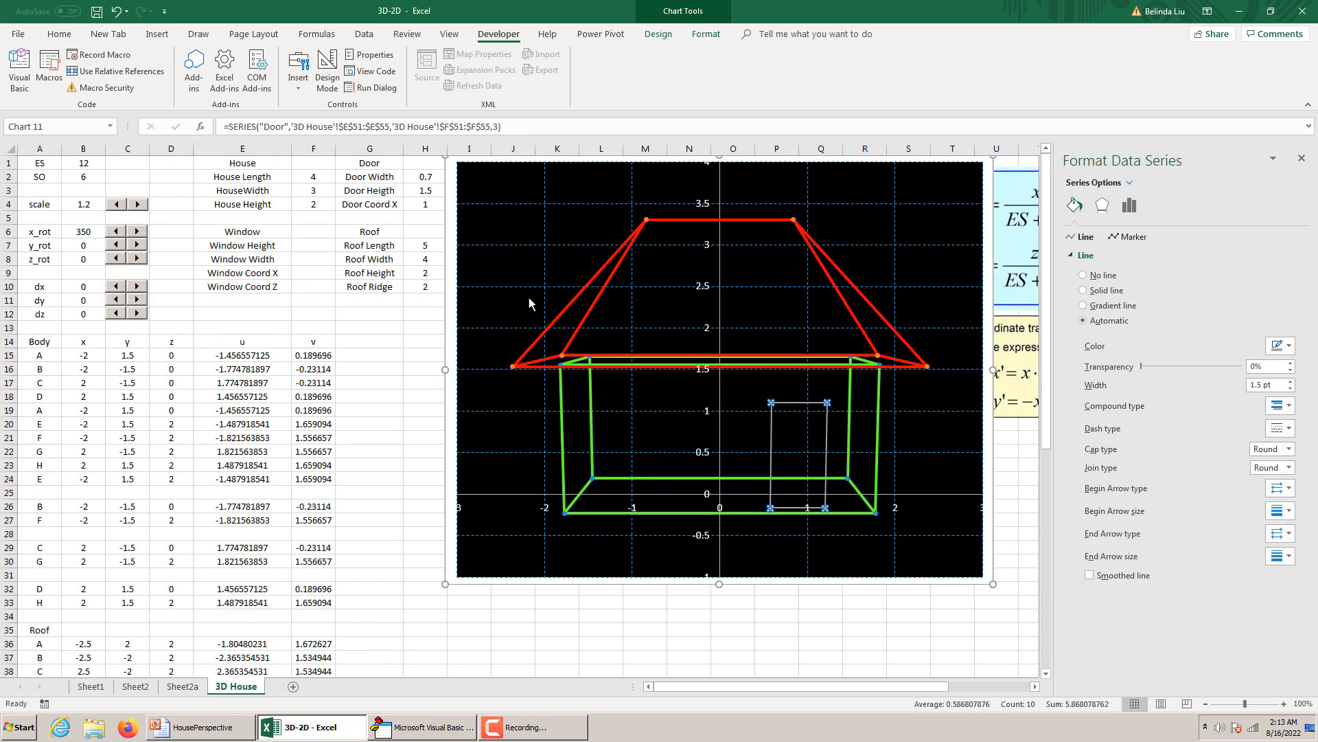
left_click(421, 192)
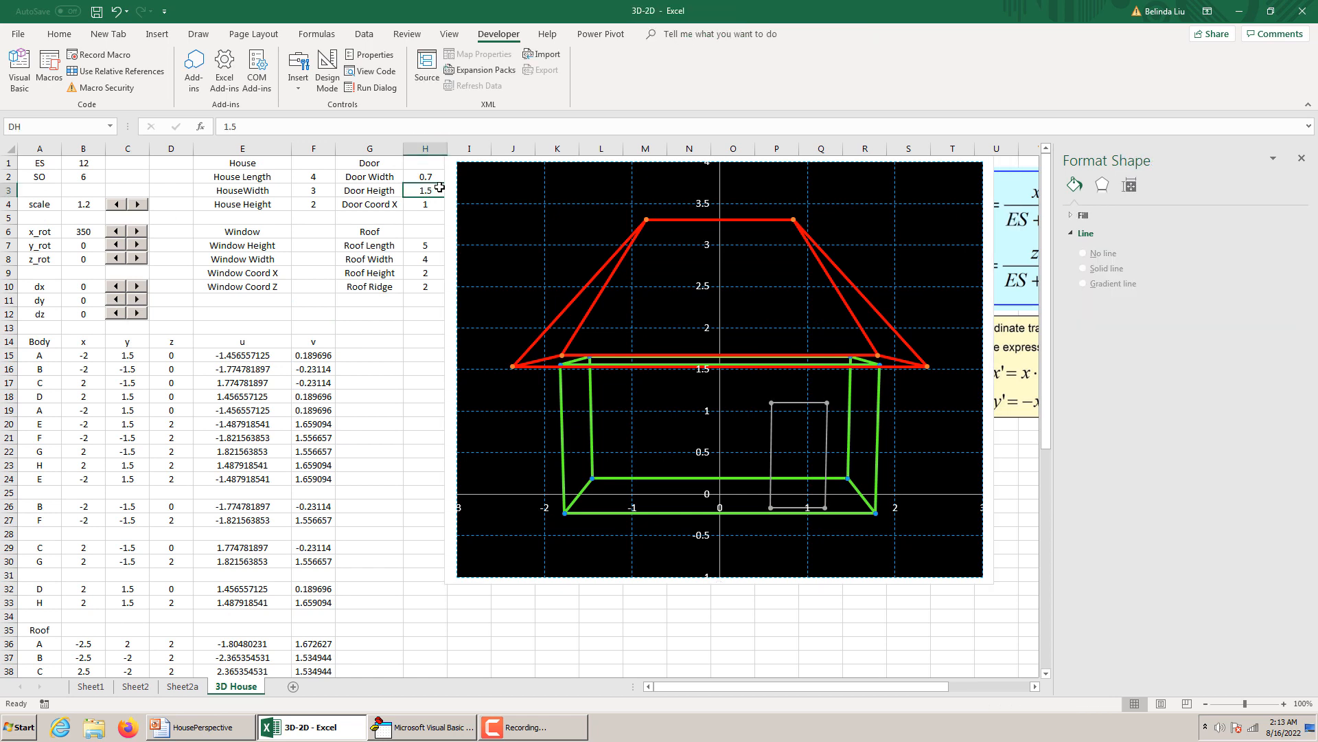
type("=")
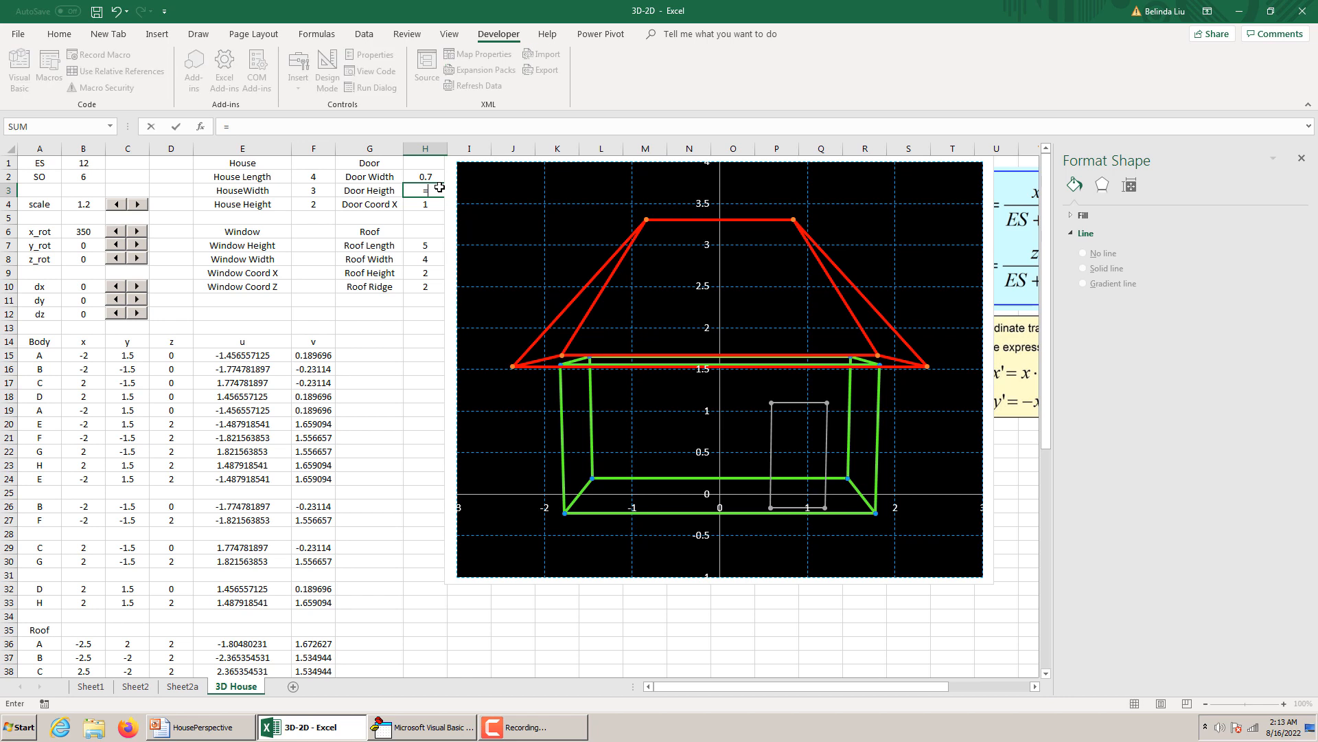
type("0.8*HH")
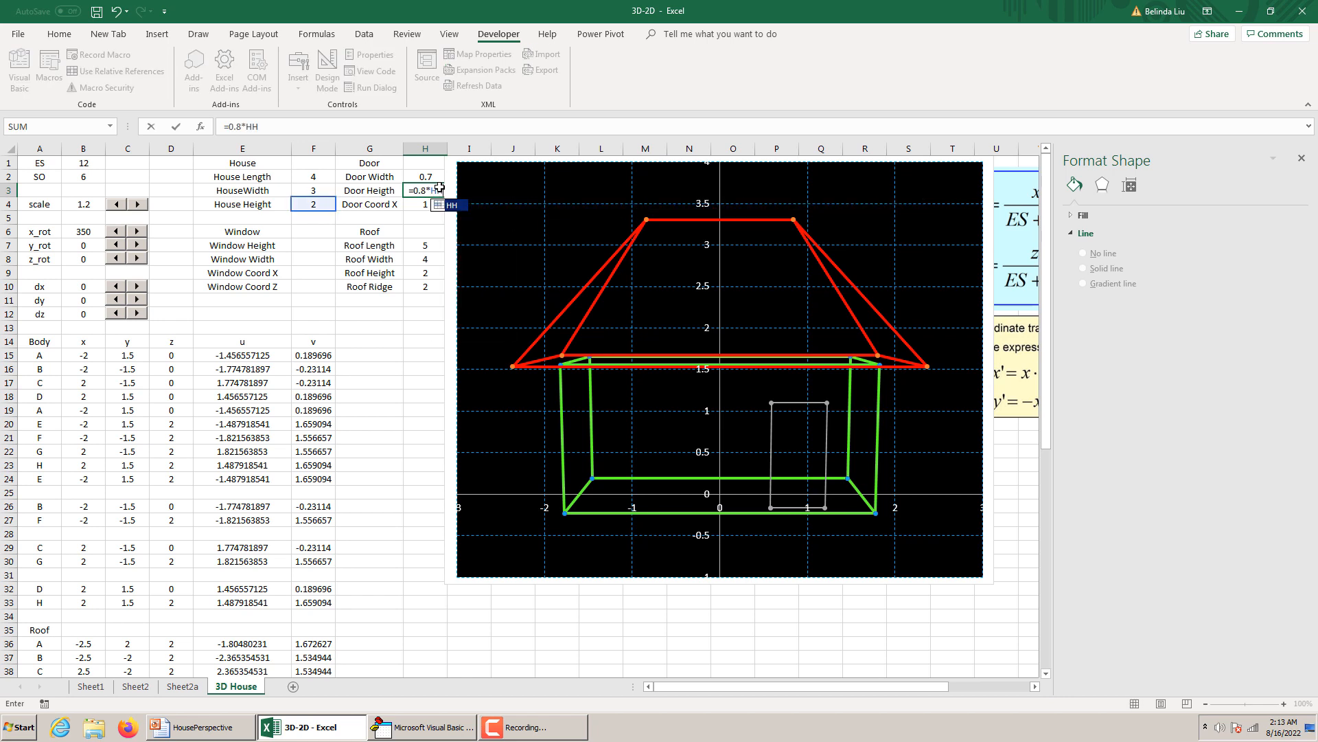
key("Return")
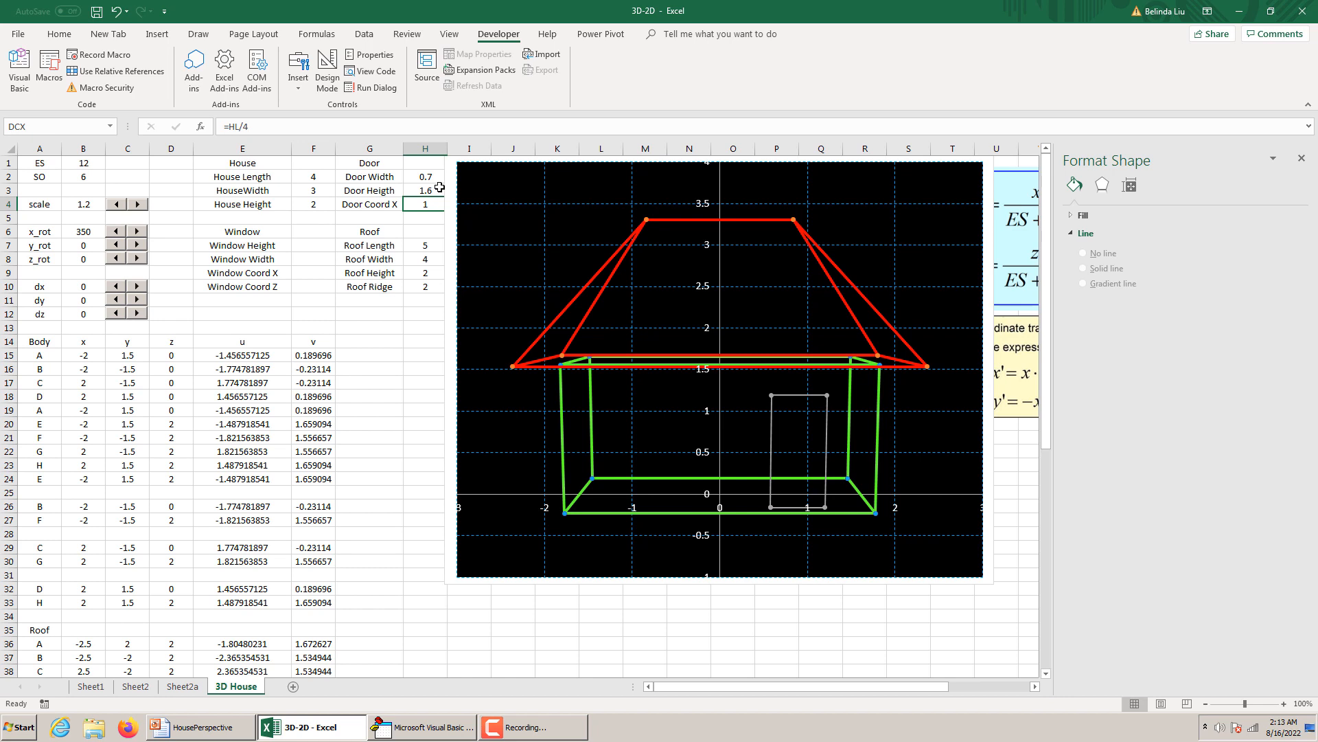
Raise the door height factor in H3 so the formula reads =0.85*HH.
left_click(826, 430)
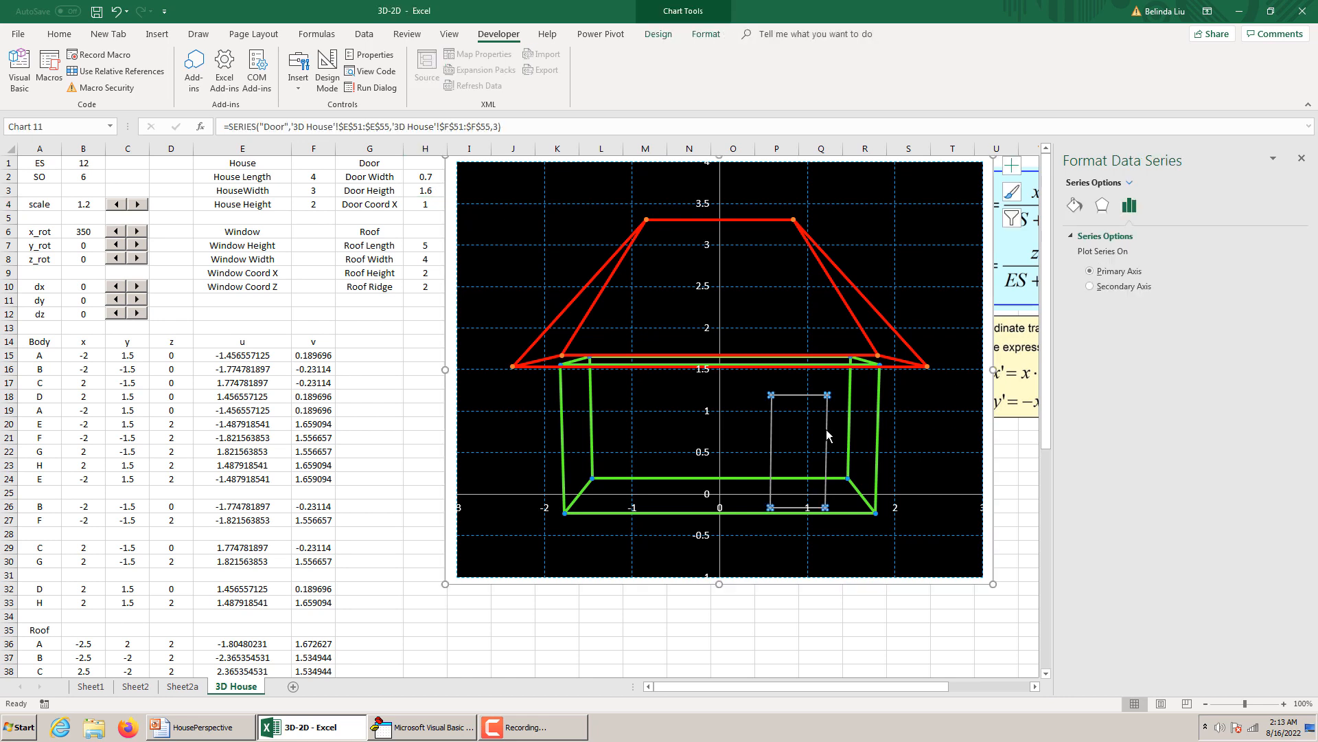
left_click(424, 191)
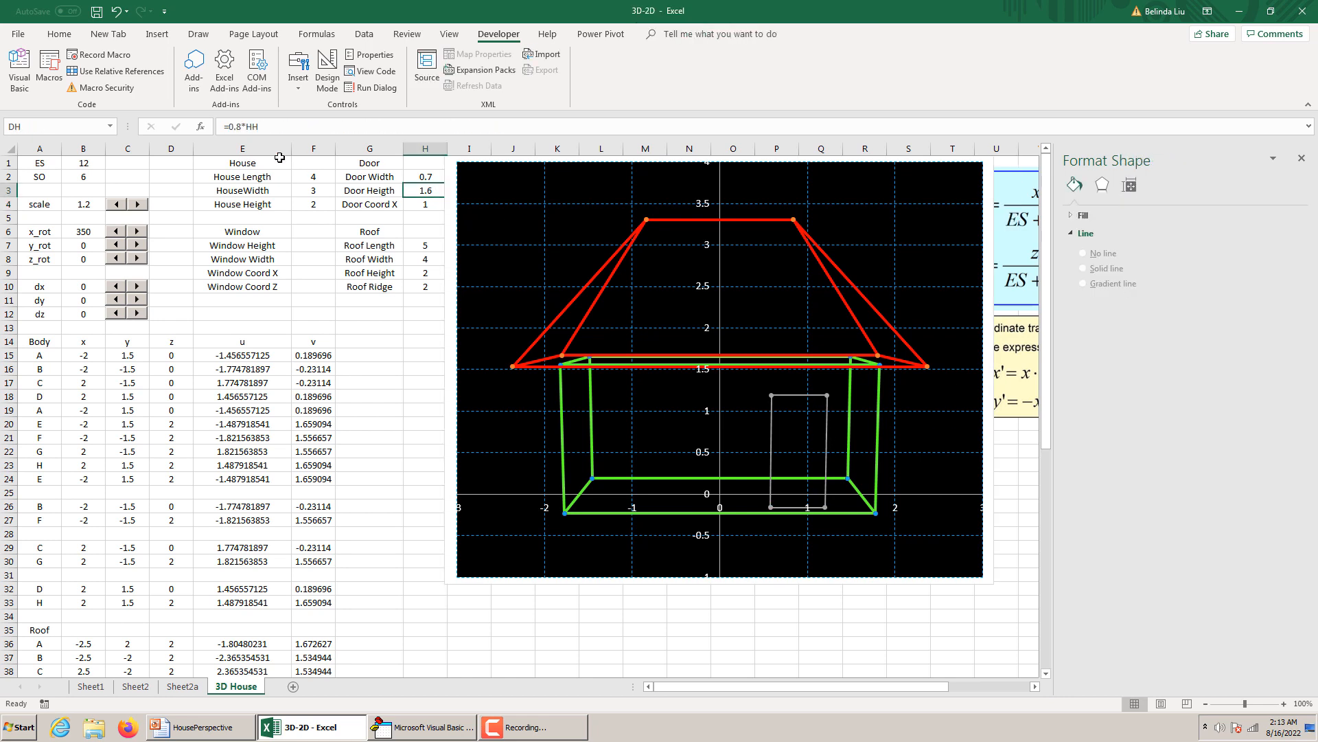
left_click(241, 127)
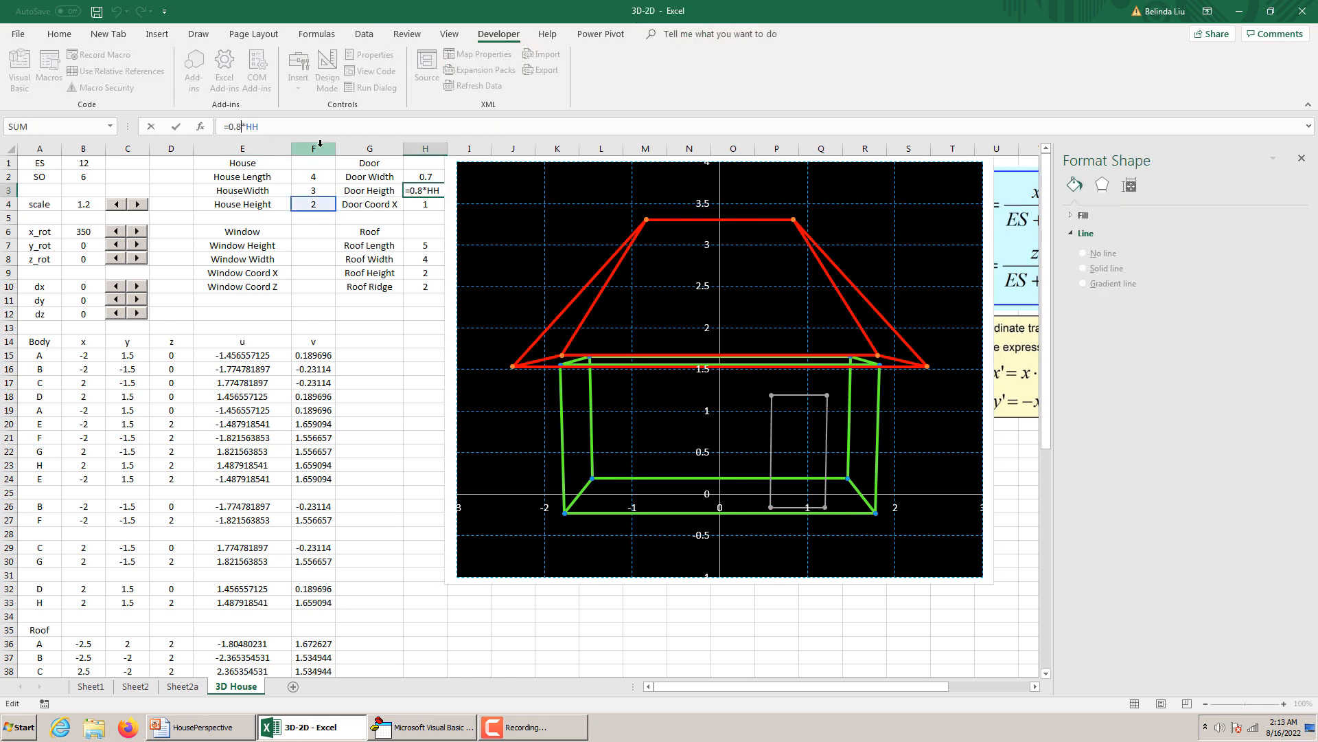
type("5")
key("Return")
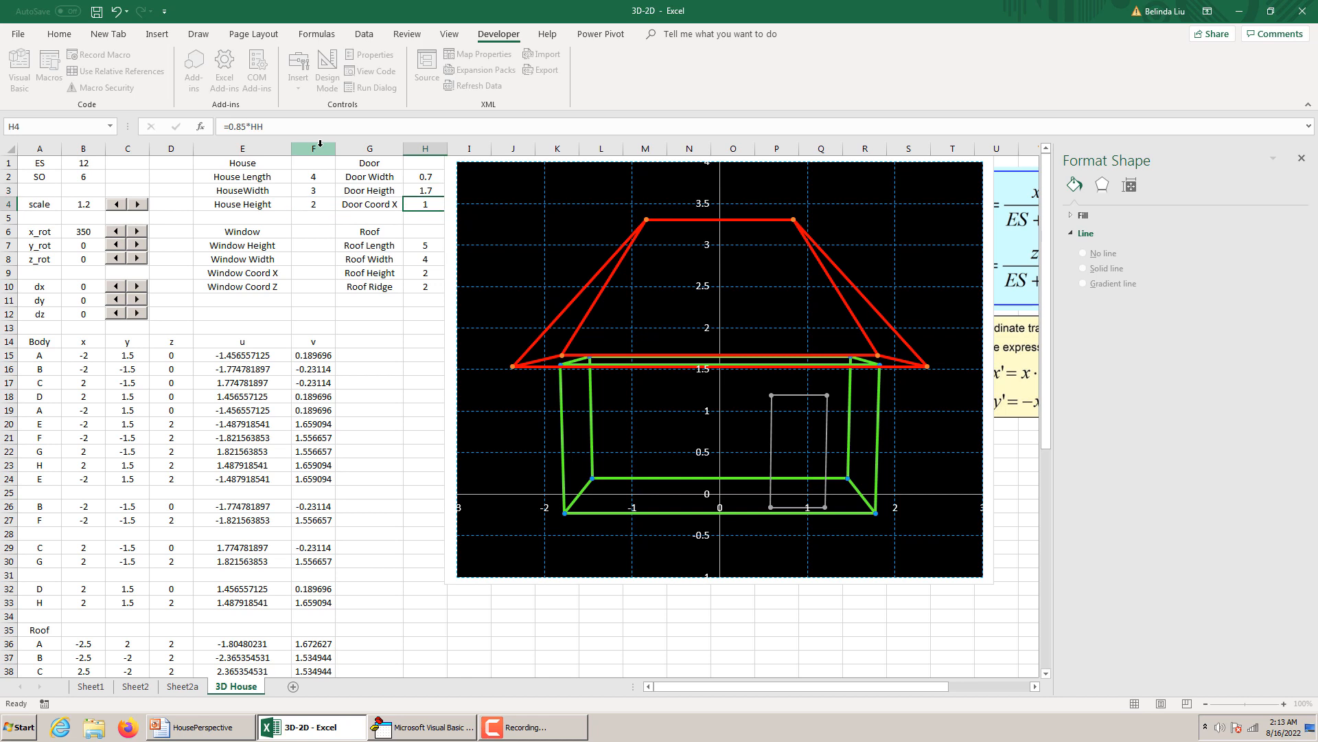
Change the Door series' line color in the chart to an orange from the standard color palette.
left_click(770, 416)
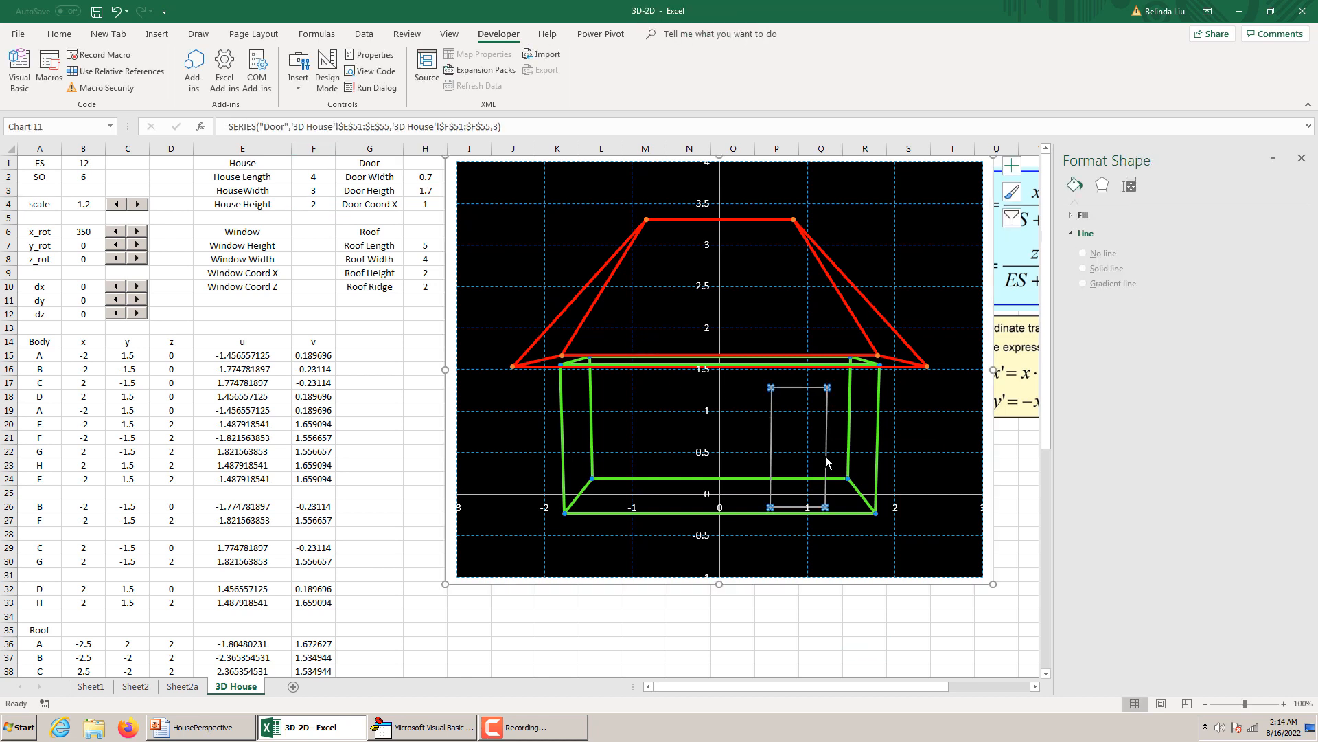
left_click(1075, 205)
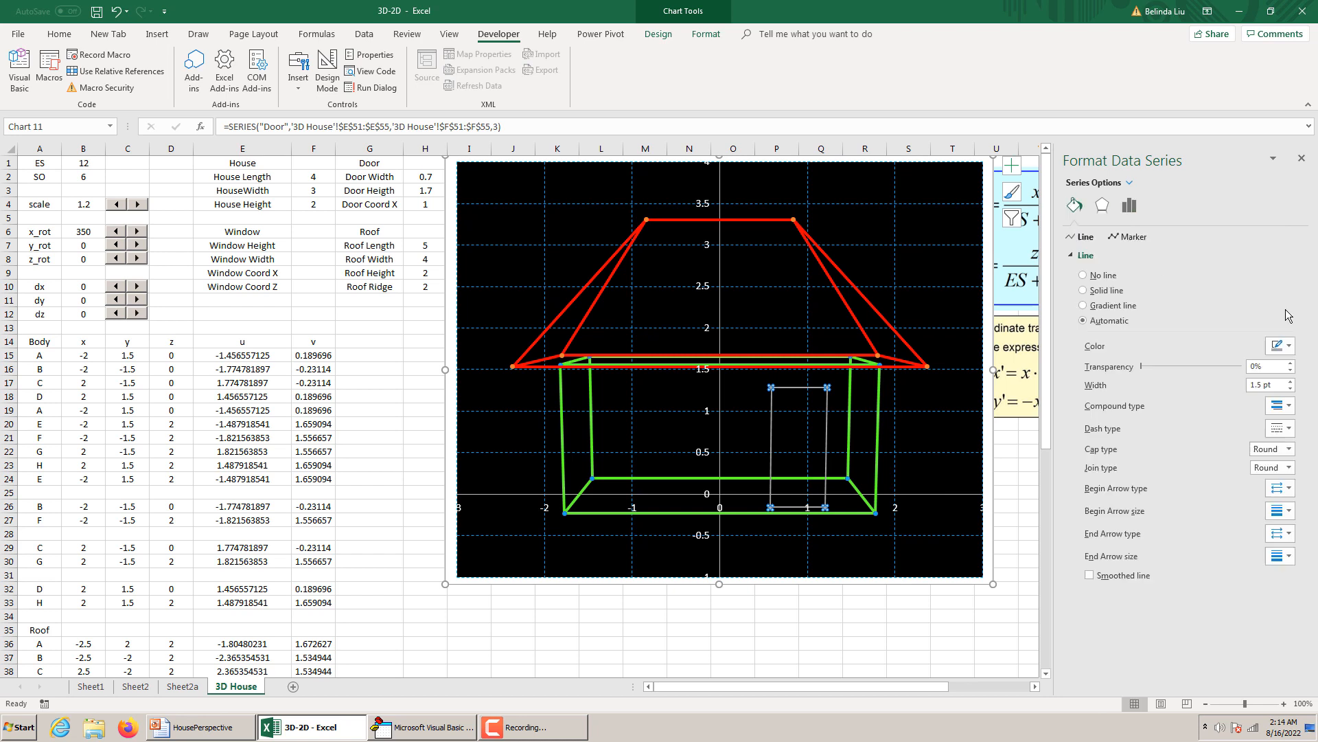
left_click(1288, 346)
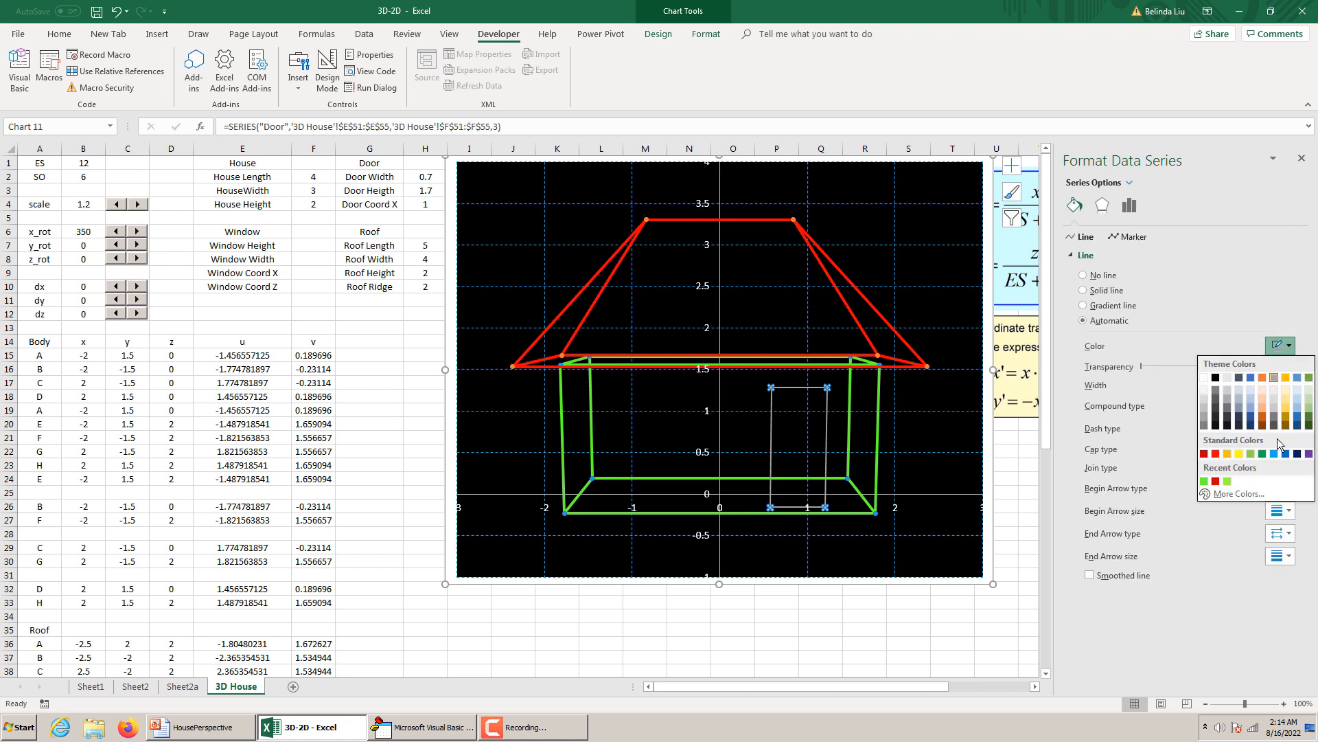
left_click(1230, 495)
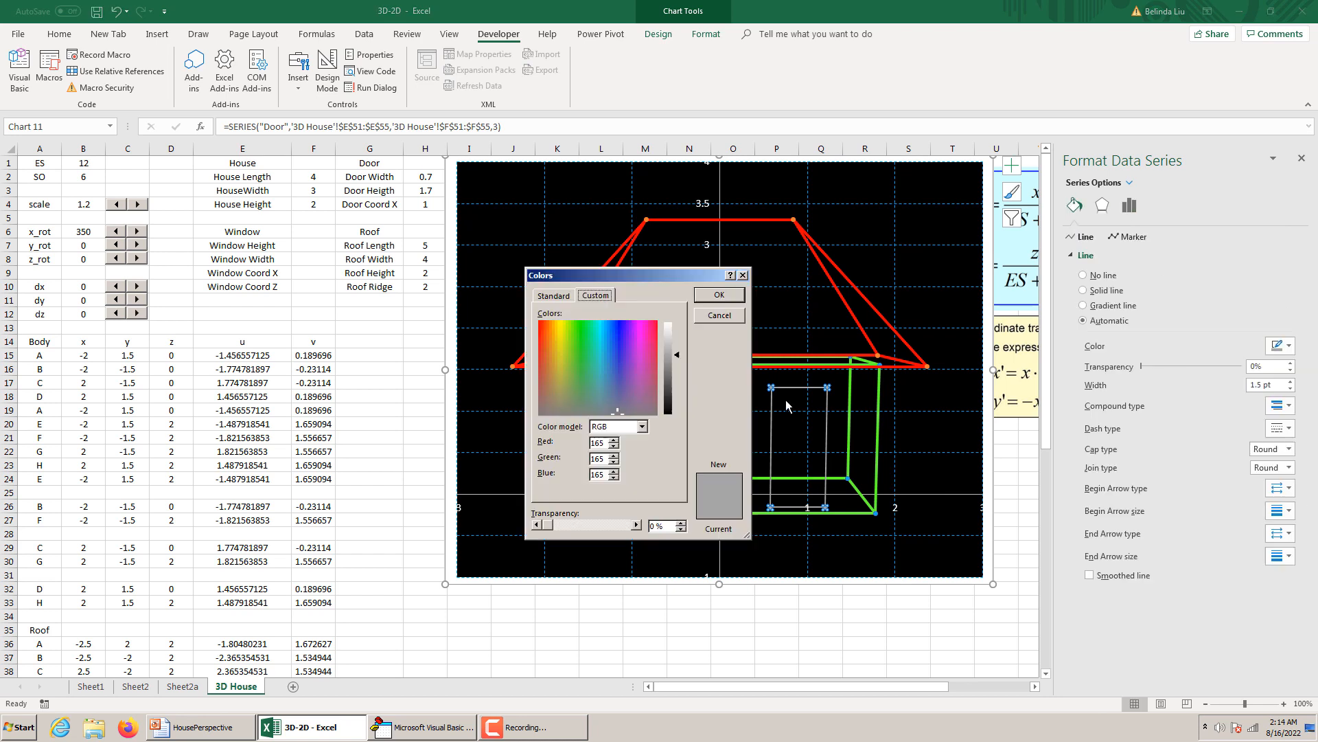
left_click(554, 295)
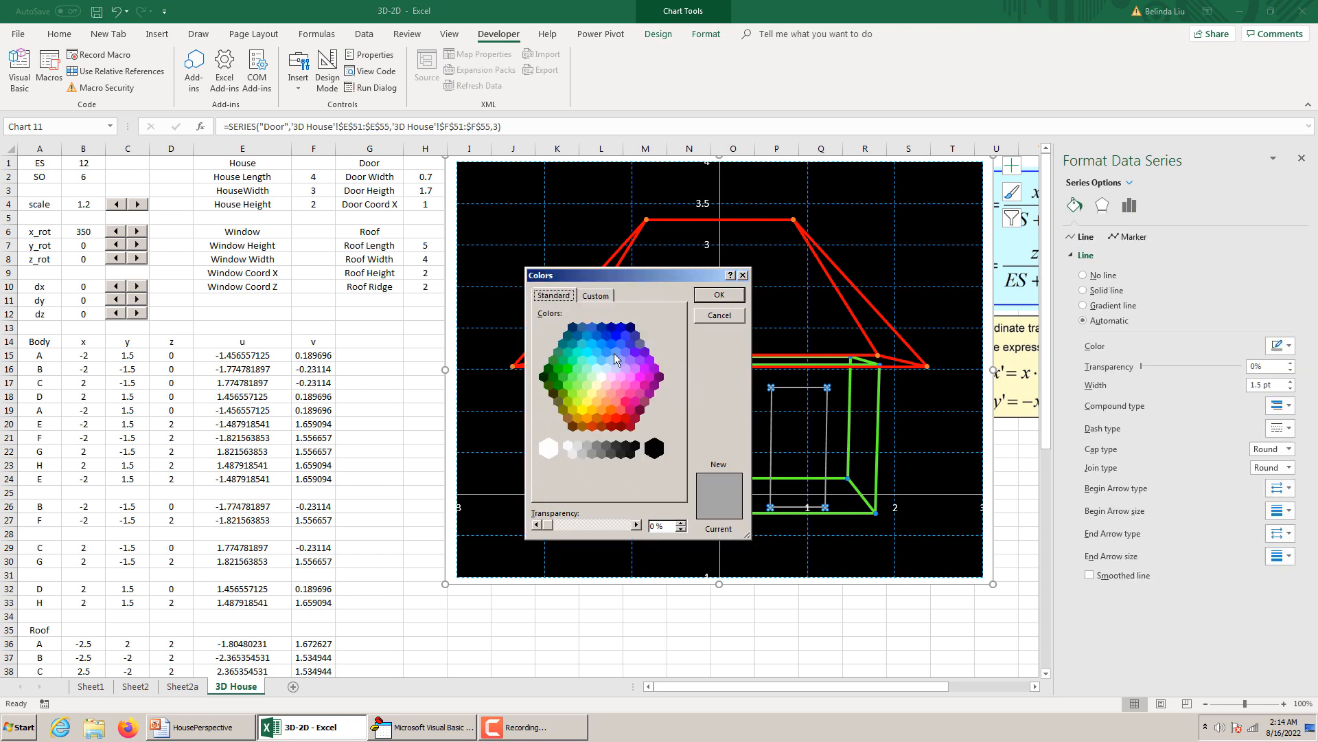
left_click(596, 417)
left_click(719, 295)
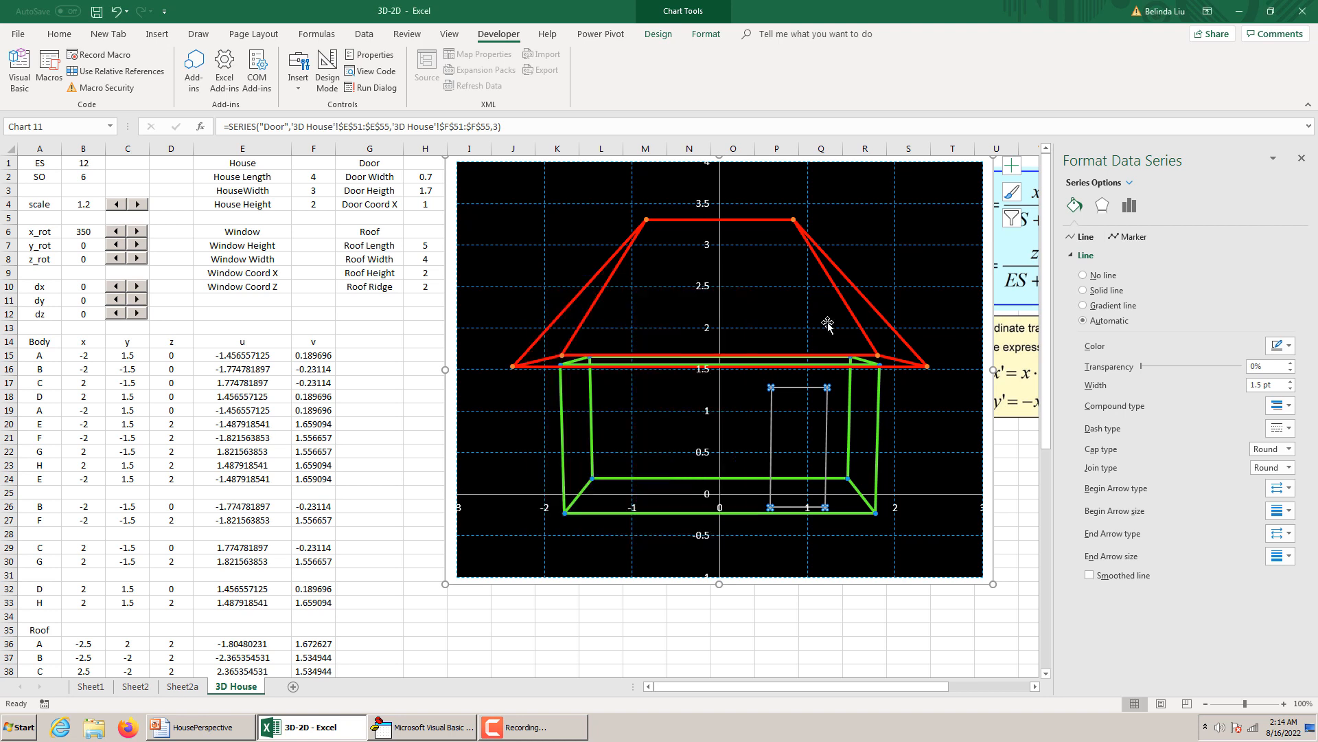
Thicken the Door series' line to 2.75 pt and deselect the chart.
left_click(1290, 381)
left_click(1290, 382)
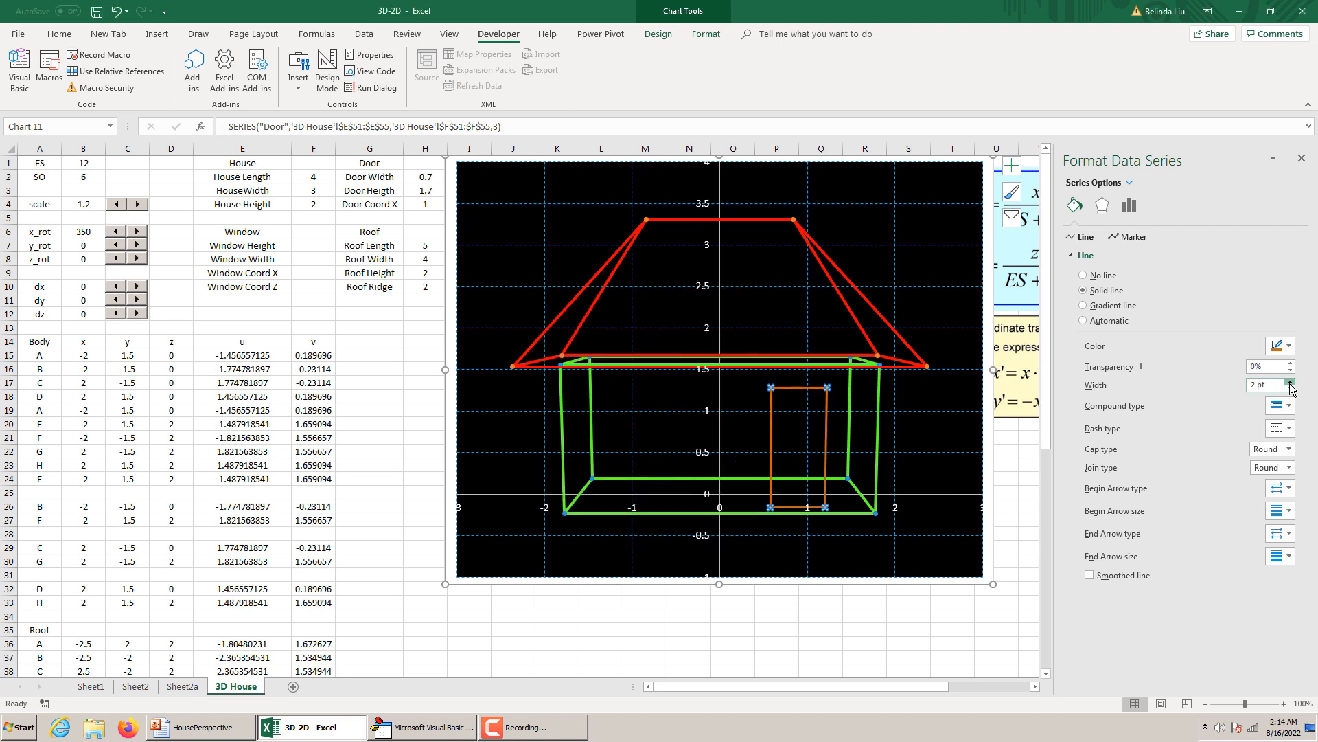
left_click(1290, 381)
left_click(1290, 382)
left_click(1290, 382)
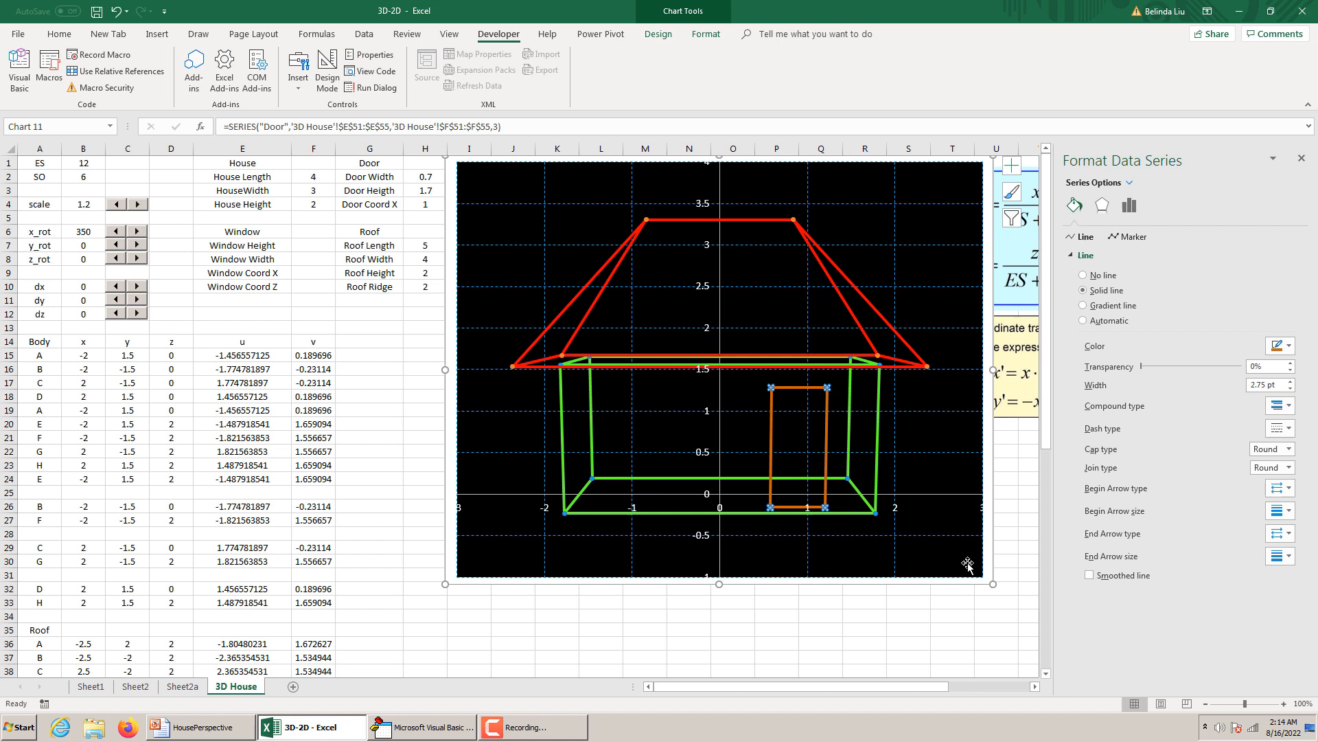
left_click(918, 613)
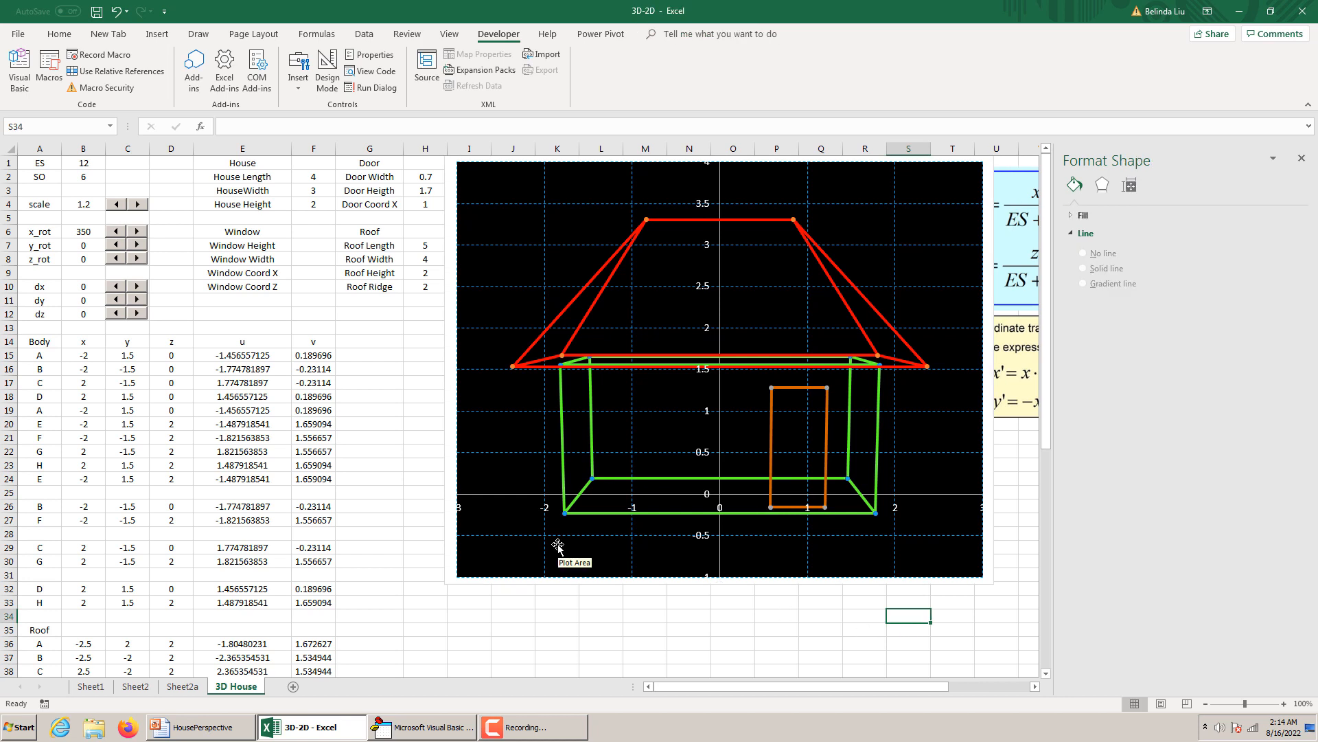
Enter the heading Window in A57 beneath the door coordinates.
scroll(558, 546, "down", 11)
left_click(39, 478)
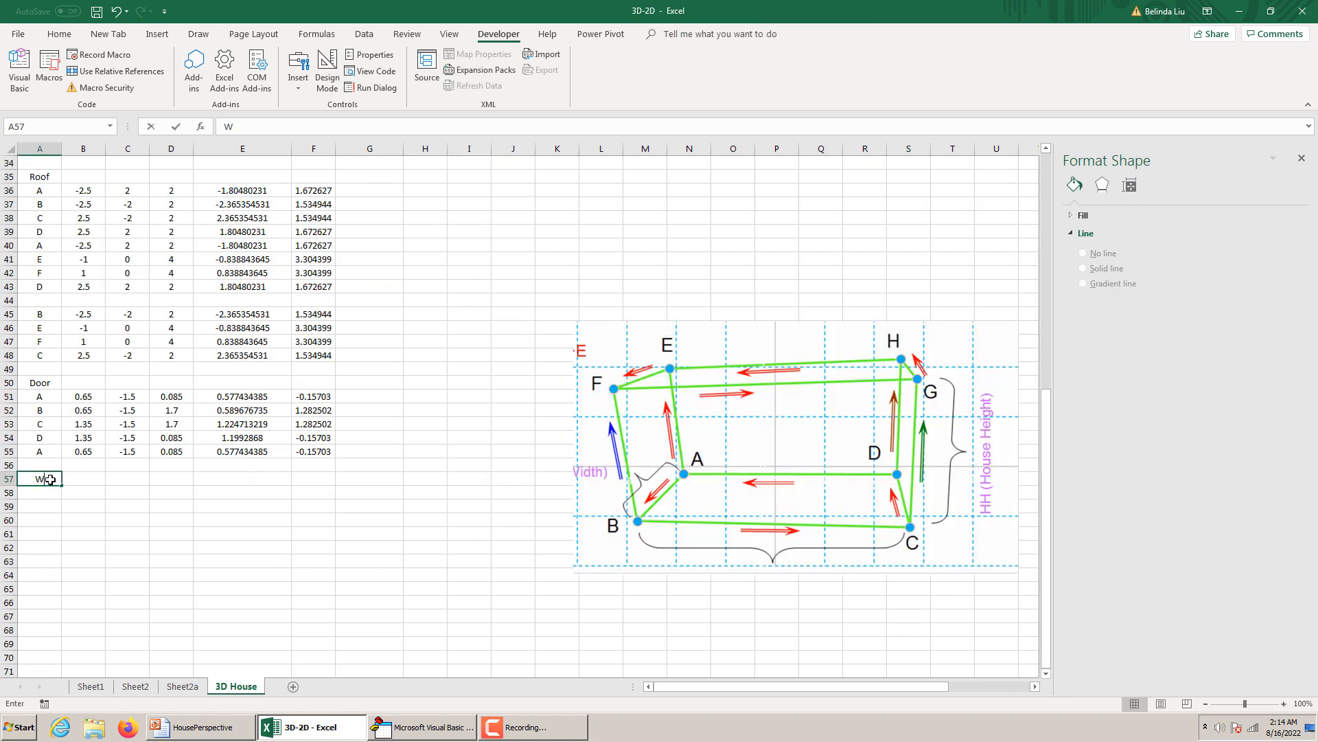
type("Window")
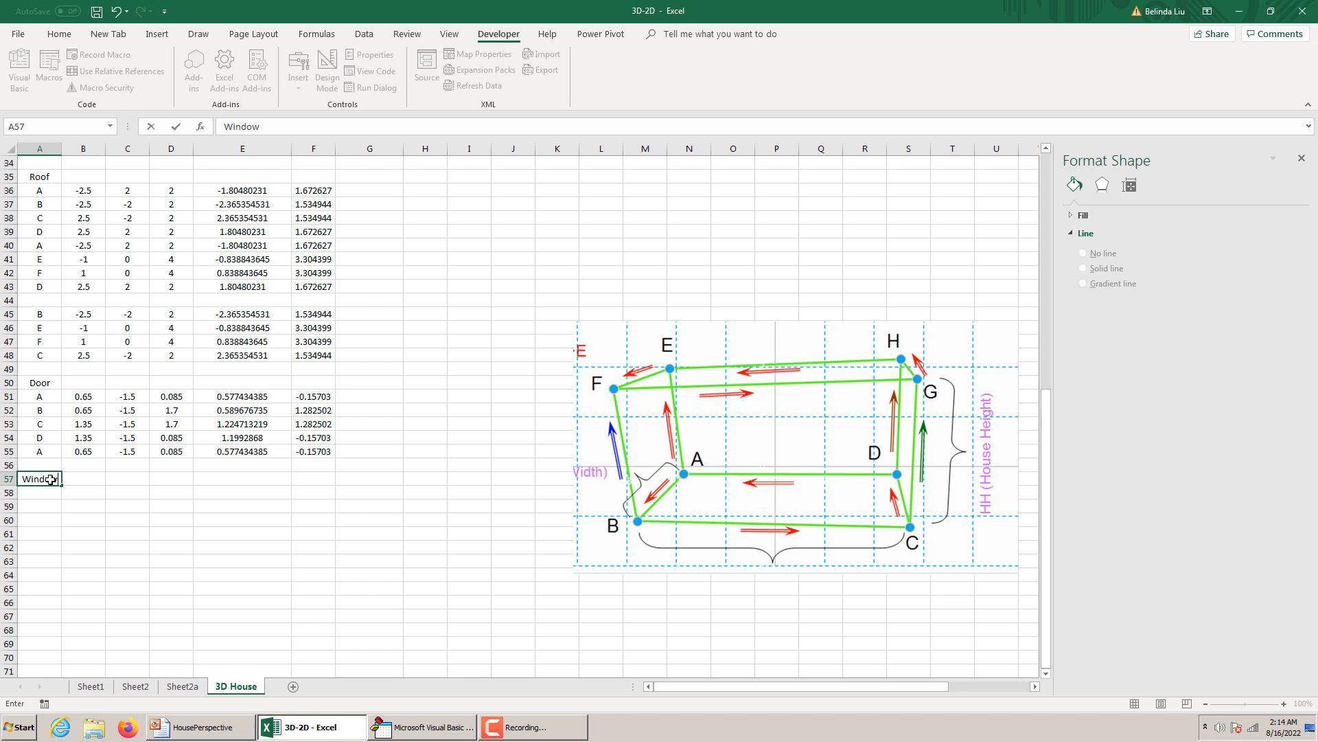
key("Return")
Copy the door's coordinate and projection formulas from B51:F55 to the window block starting at B58.
left_click_drag(84, 396, 296, 448)
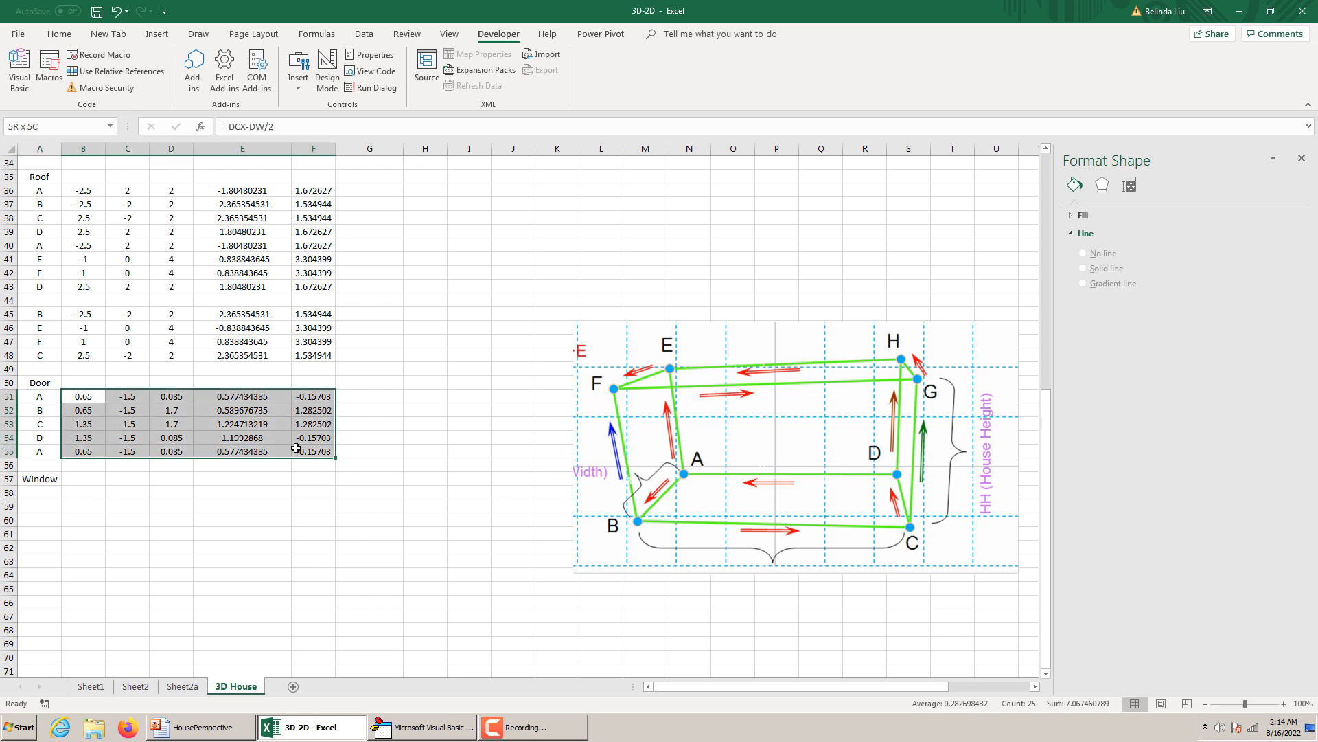
key("ctrl+c")
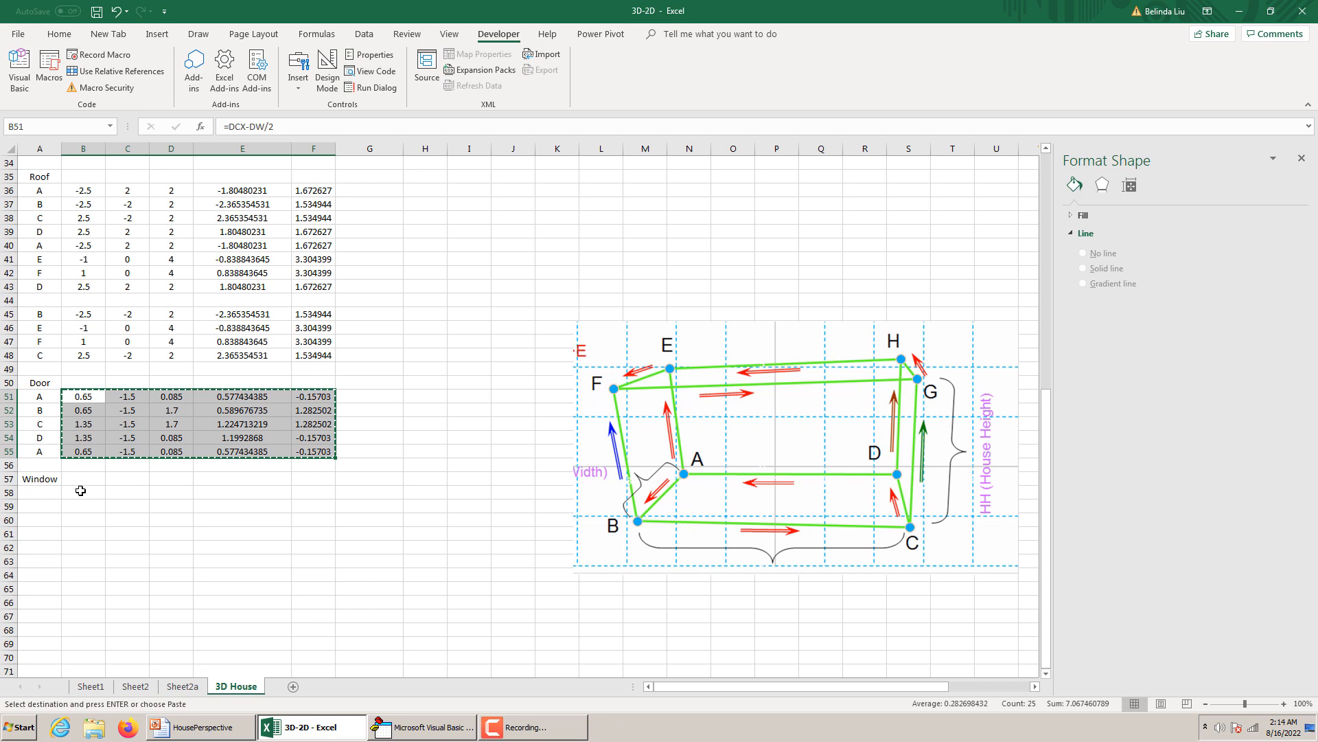
left_click(80, 490)
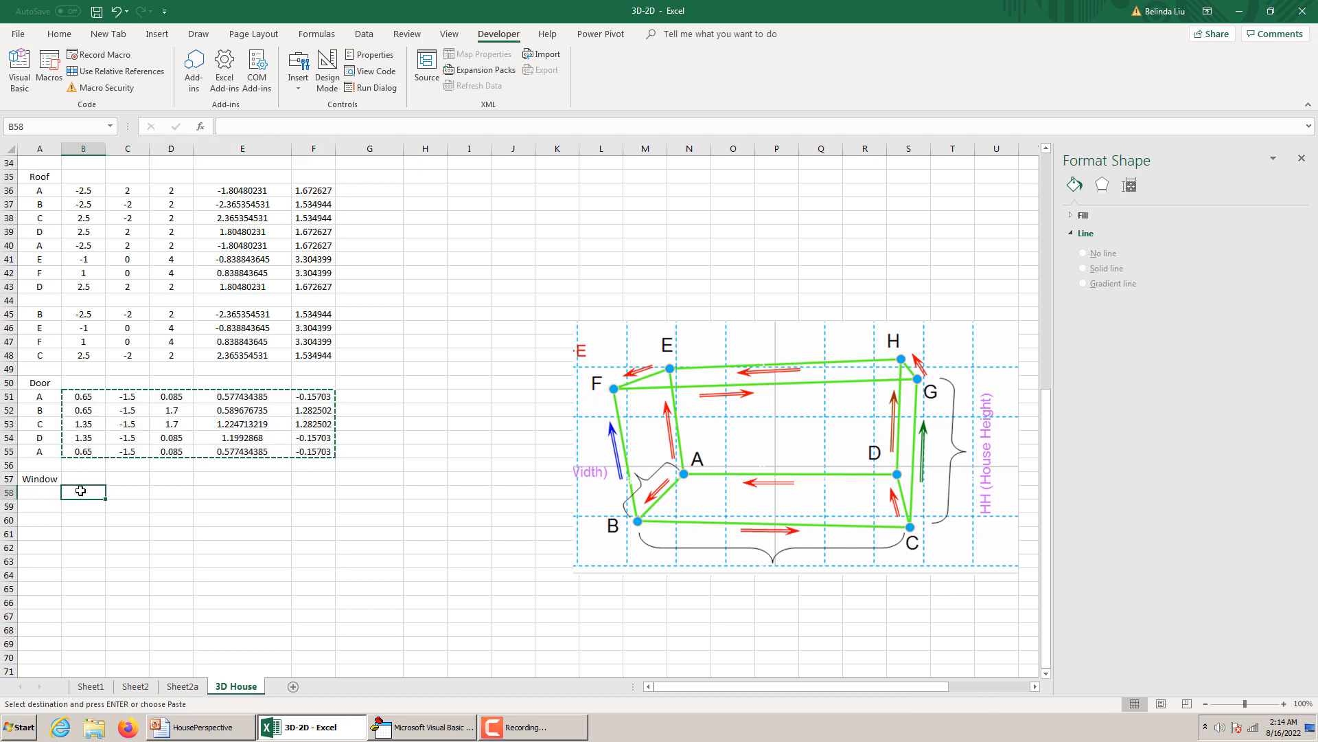
key("ctrl+v")
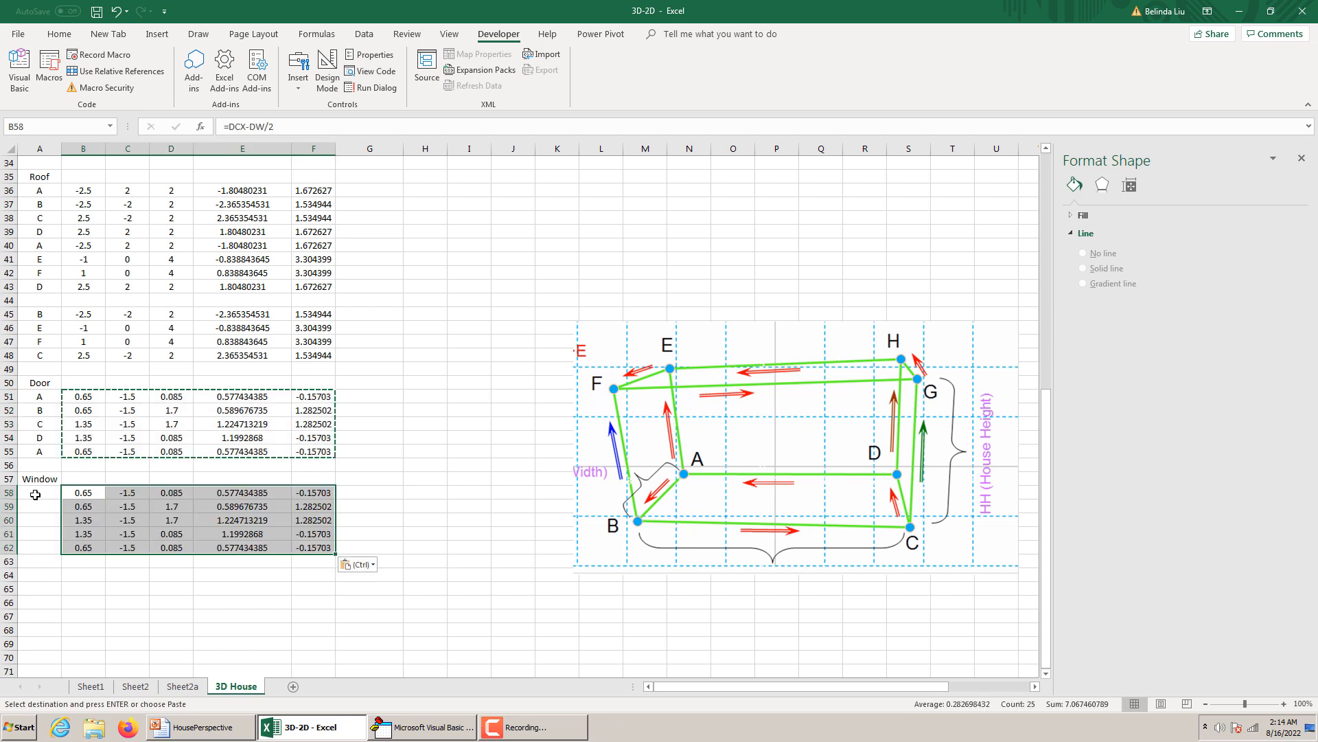
Label the window's five points A, B, C, D and A in cells A58:A62.
left_click(35, 494)
type("A")
key("Return")
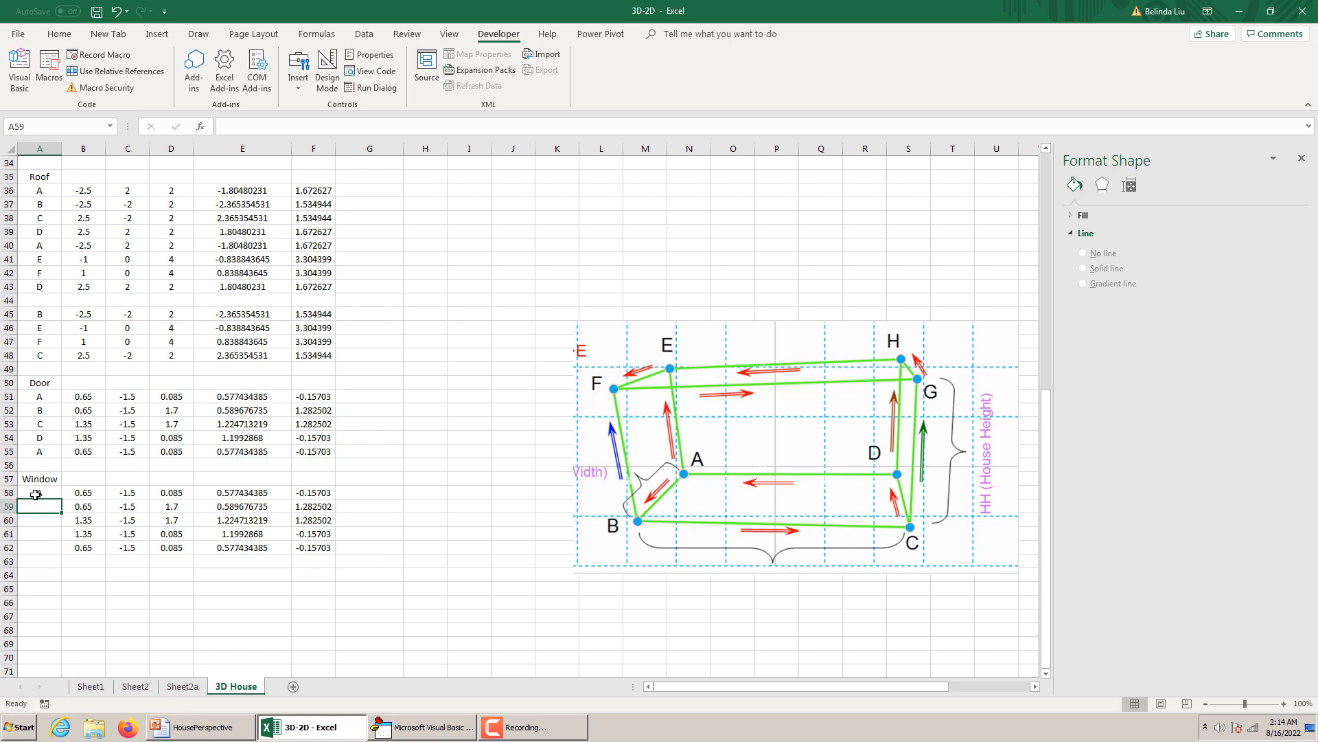
type("B")
key("Return")
type("C")
key("Return")
type("D")
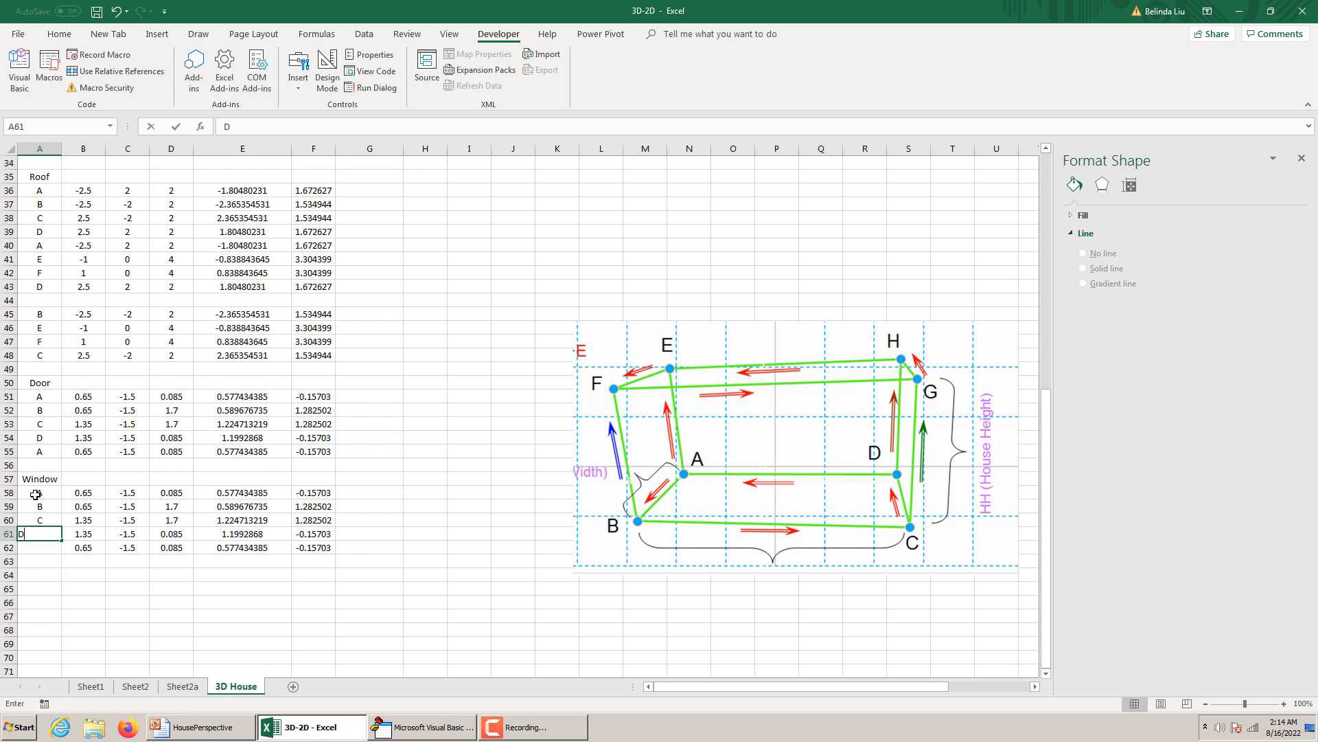
key("Return")
type("A")
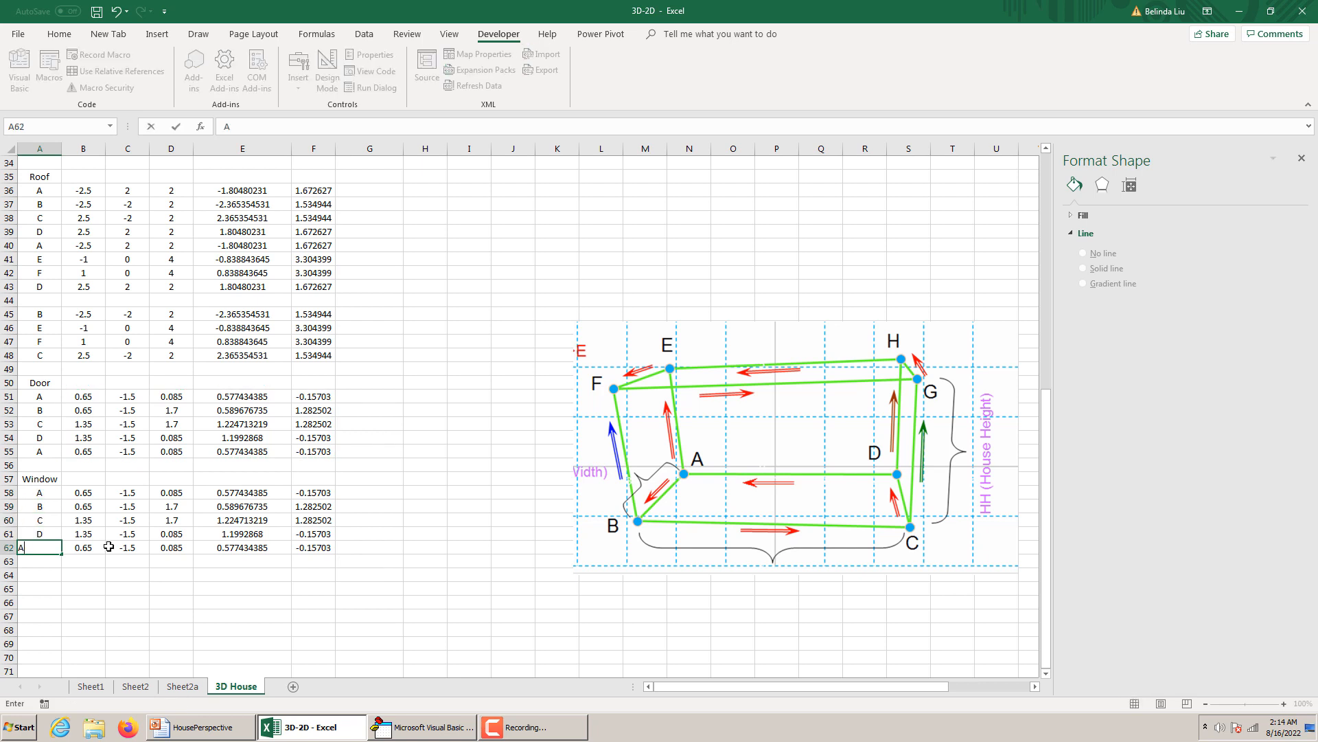
key("Return")
Change the window's first x-coordinate formula in B58 to =WCX-WW/2.
left_click(88, 493)
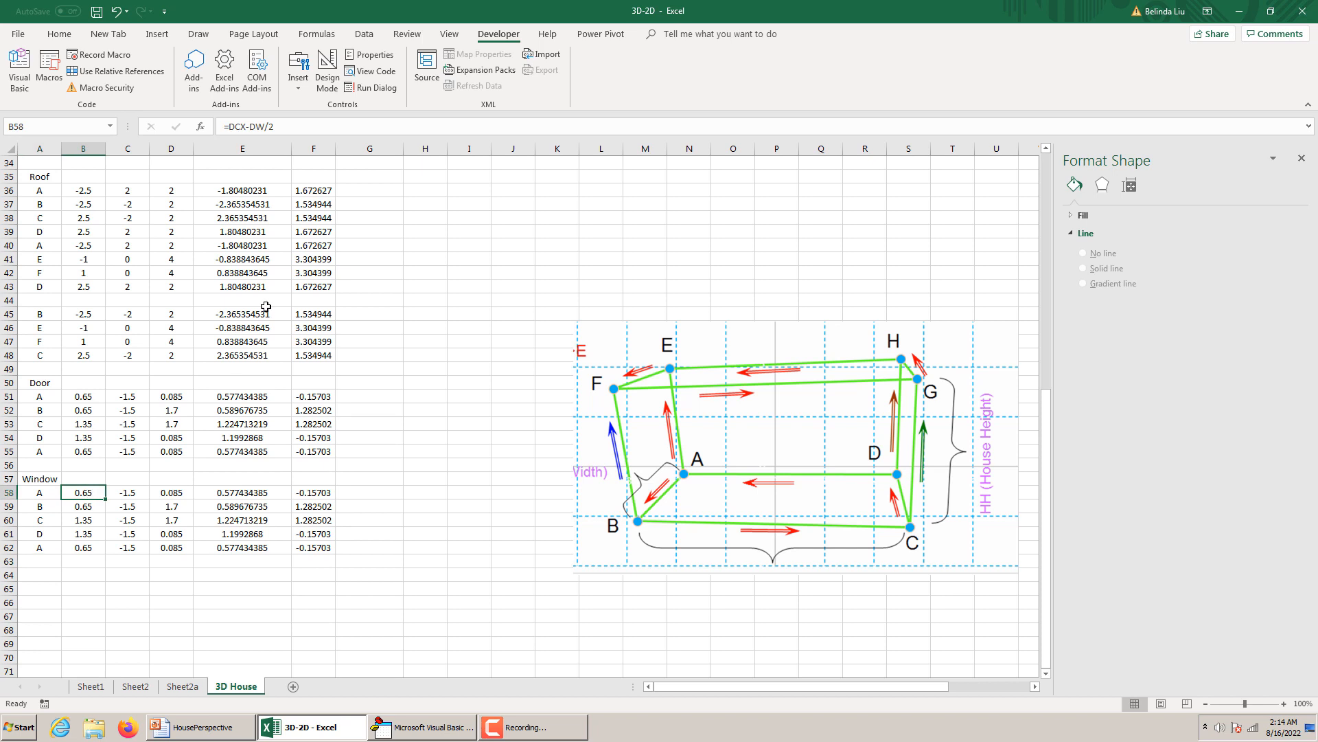
left_click(231, 126)
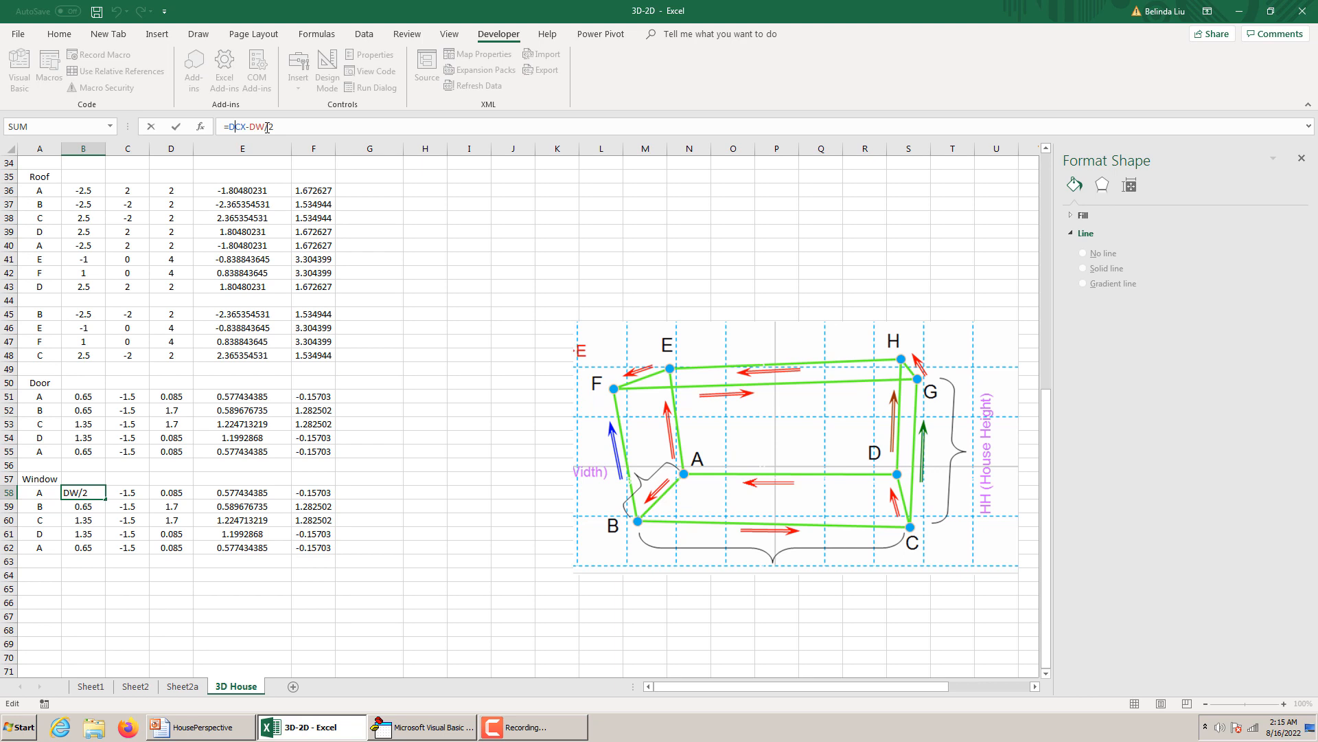
key("BackSpace")
type("W")
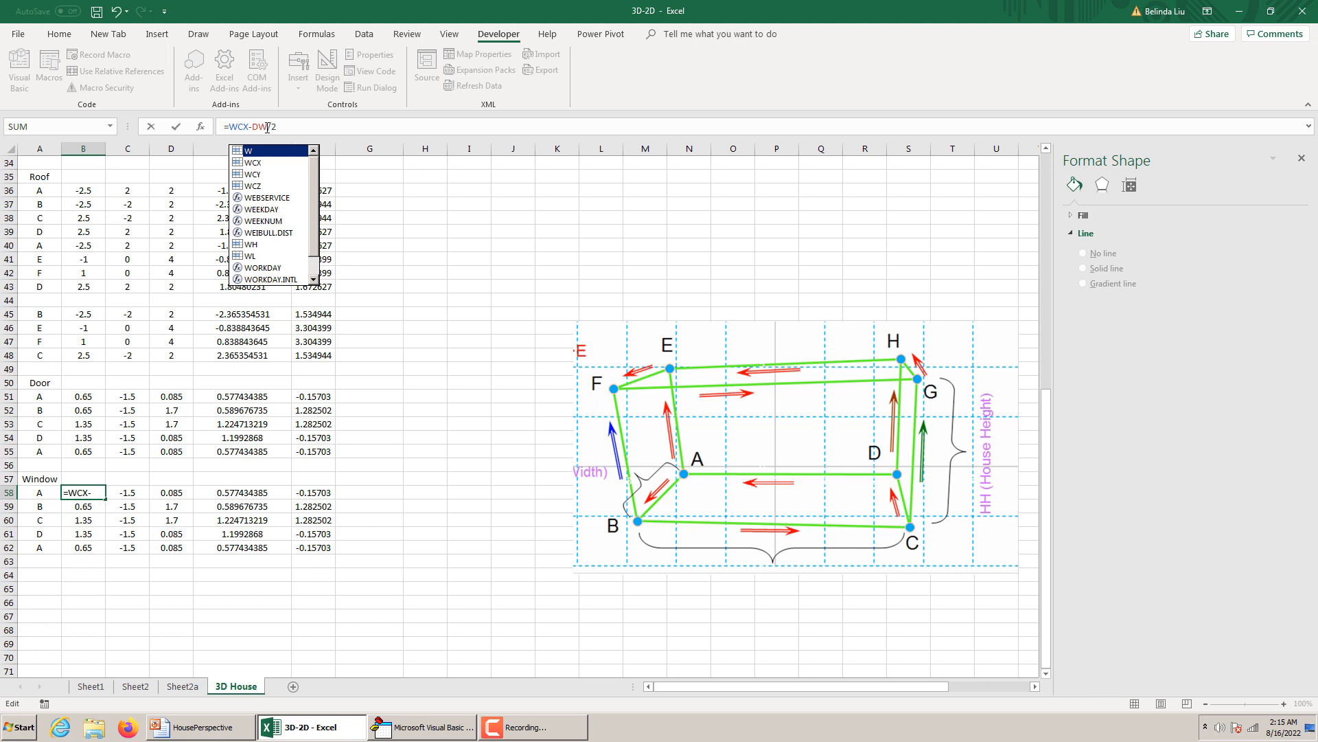
left_click(268, 126)
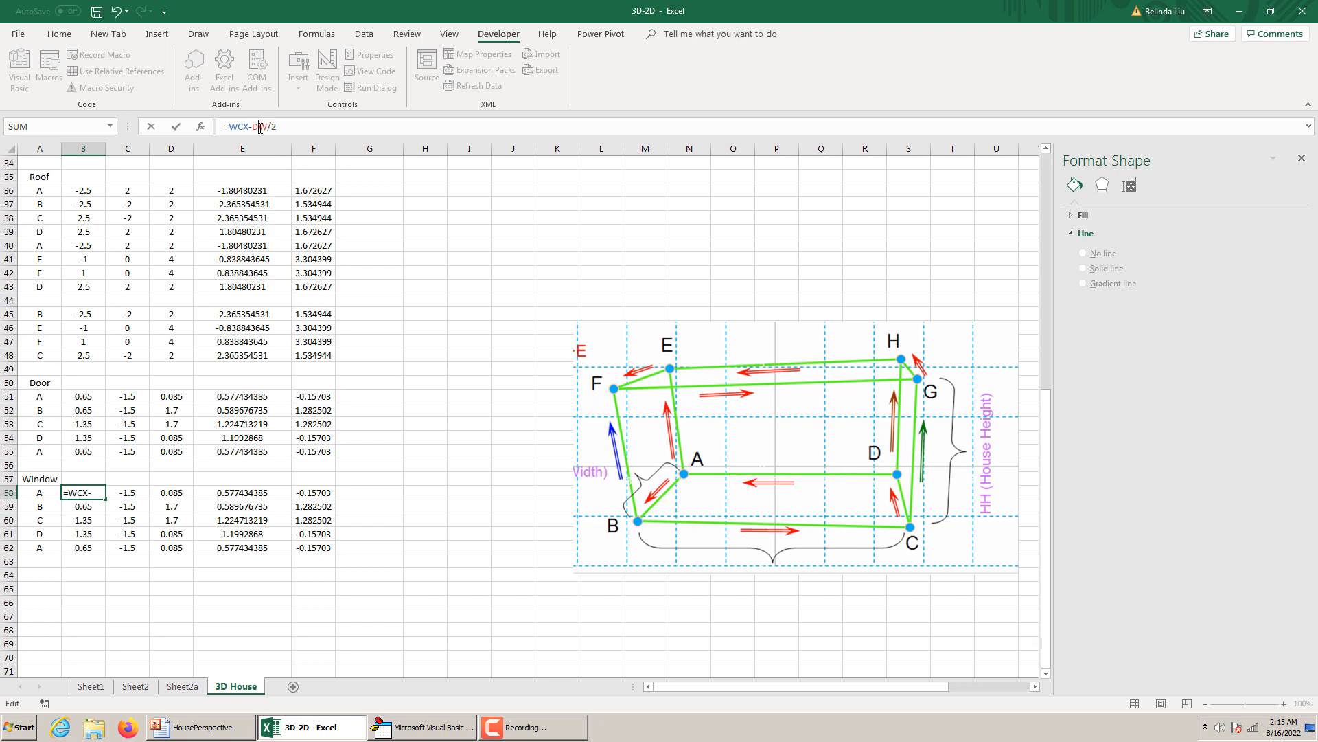
key("BackSpace")
type("W")
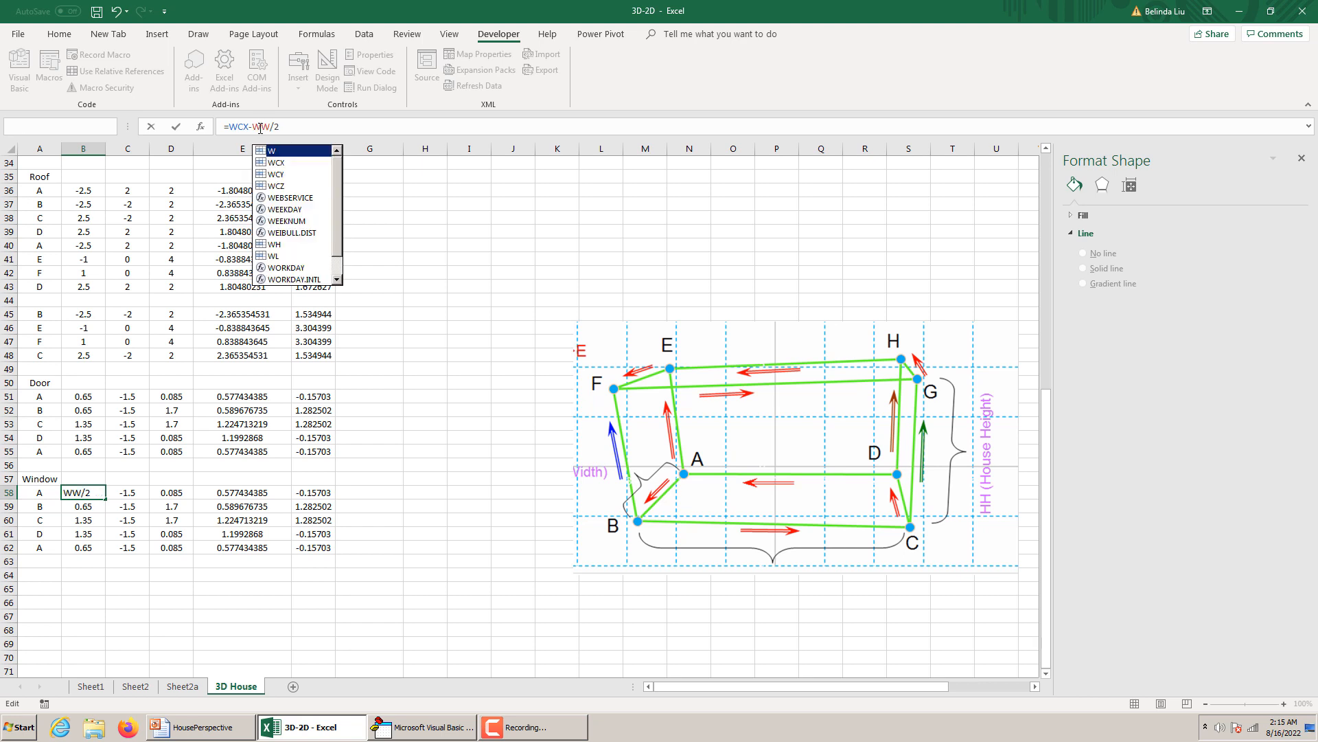
key("Return")
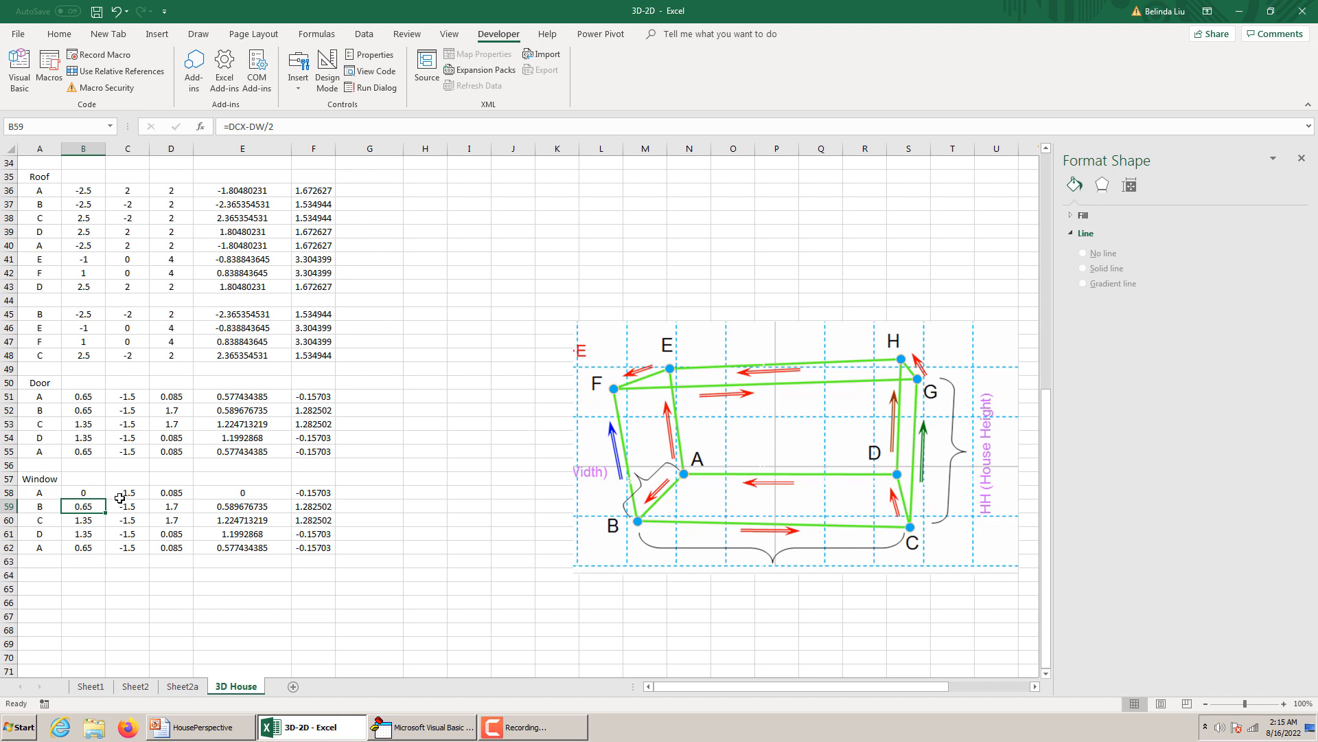
left_click(96, 492)
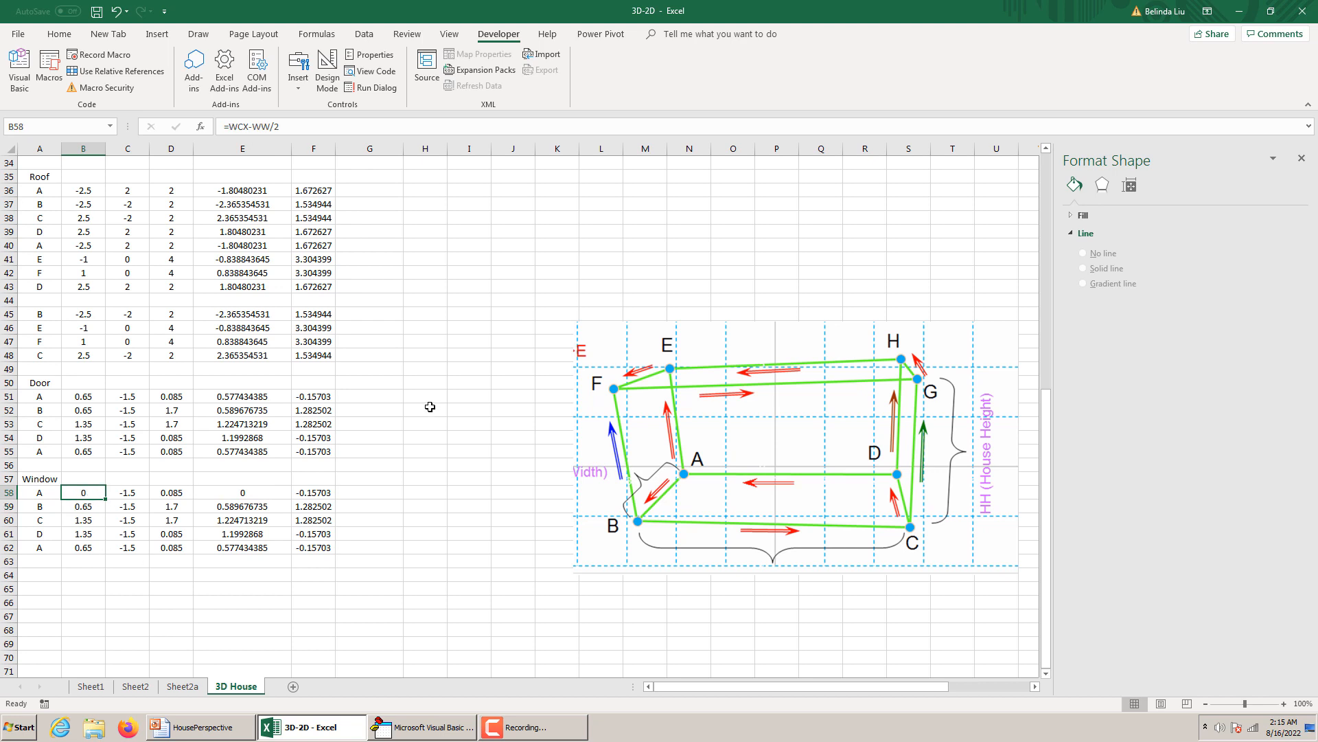
Set the Window Height in F7 to 0.4 times the door height (DH) with a formula.
scroll(431, 406, "up", 11)
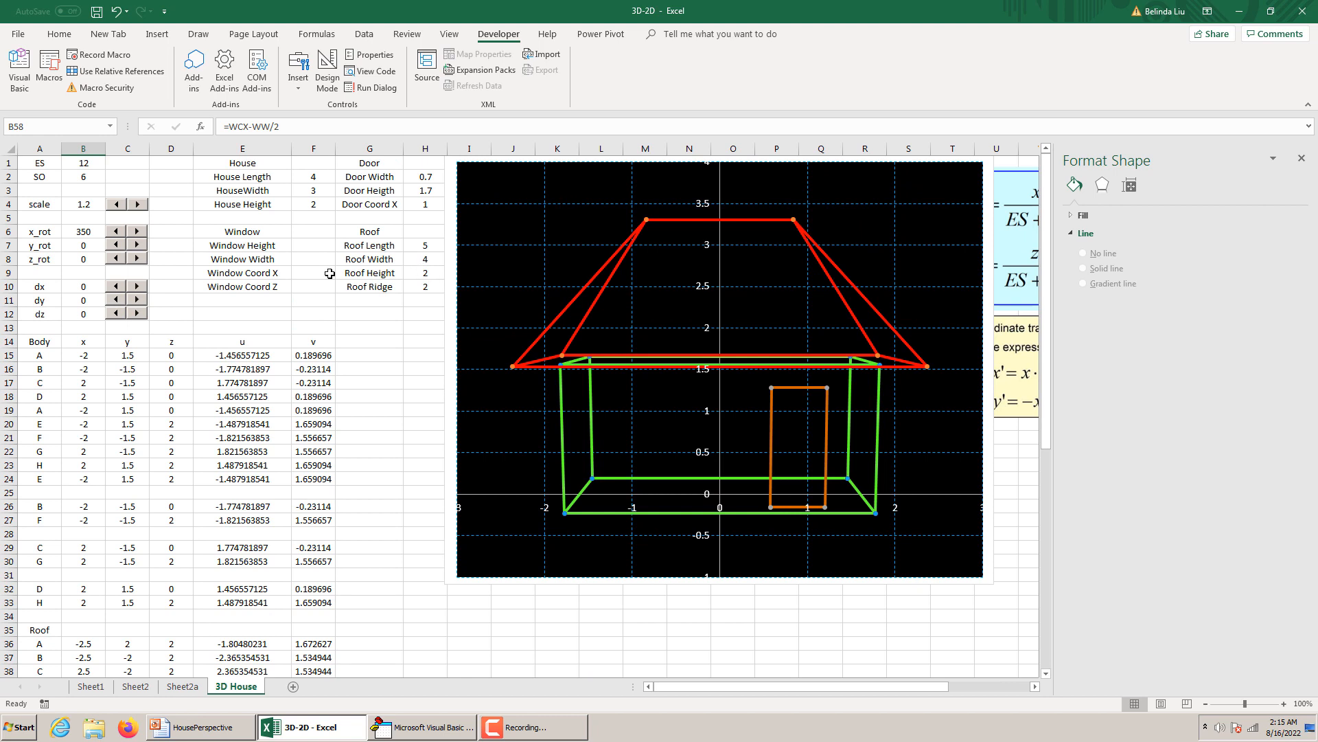
left_click(323, 247)
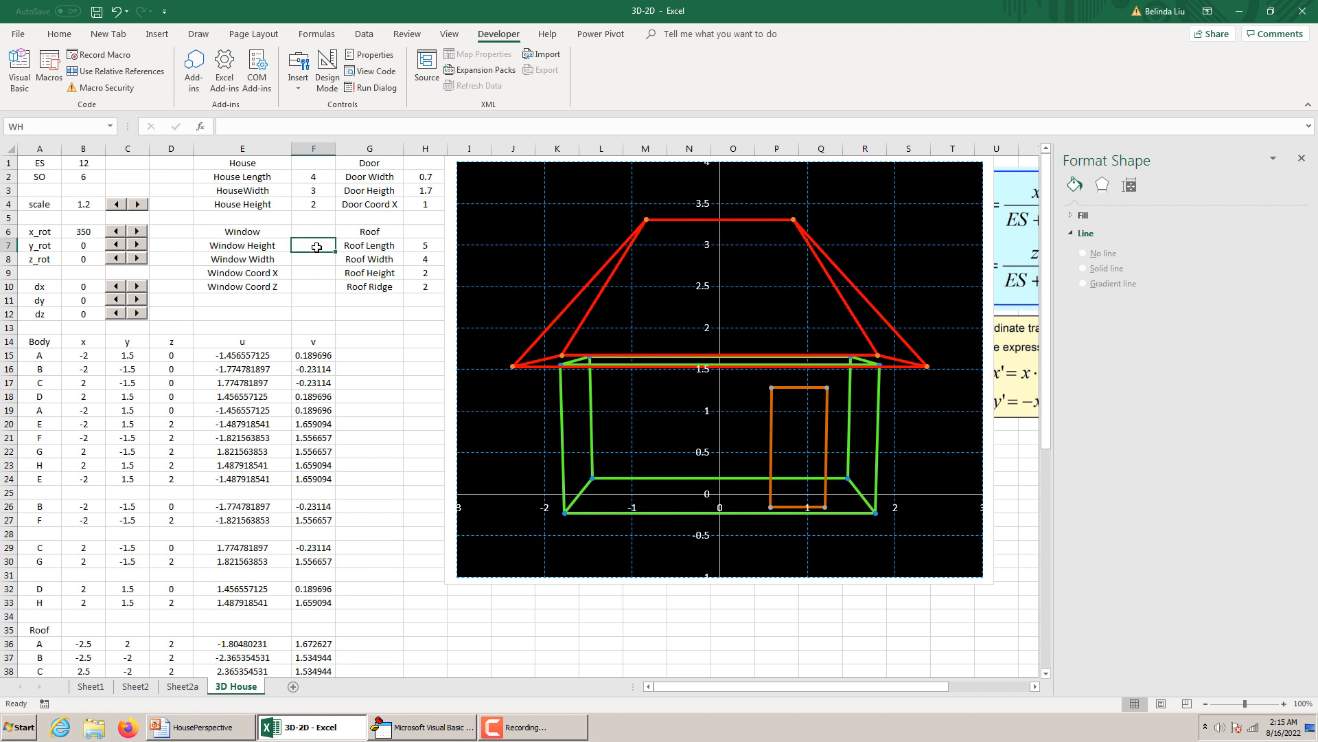
type("=")
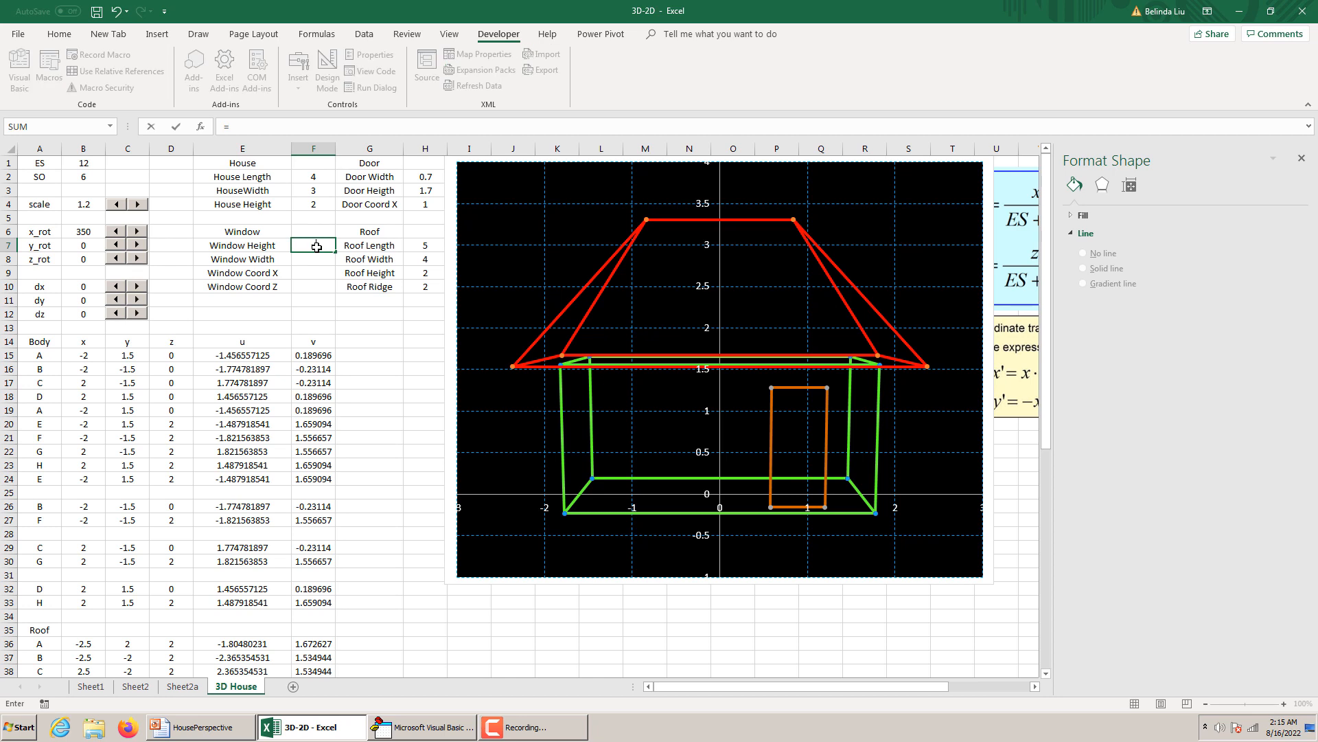
left_click(432, 192)
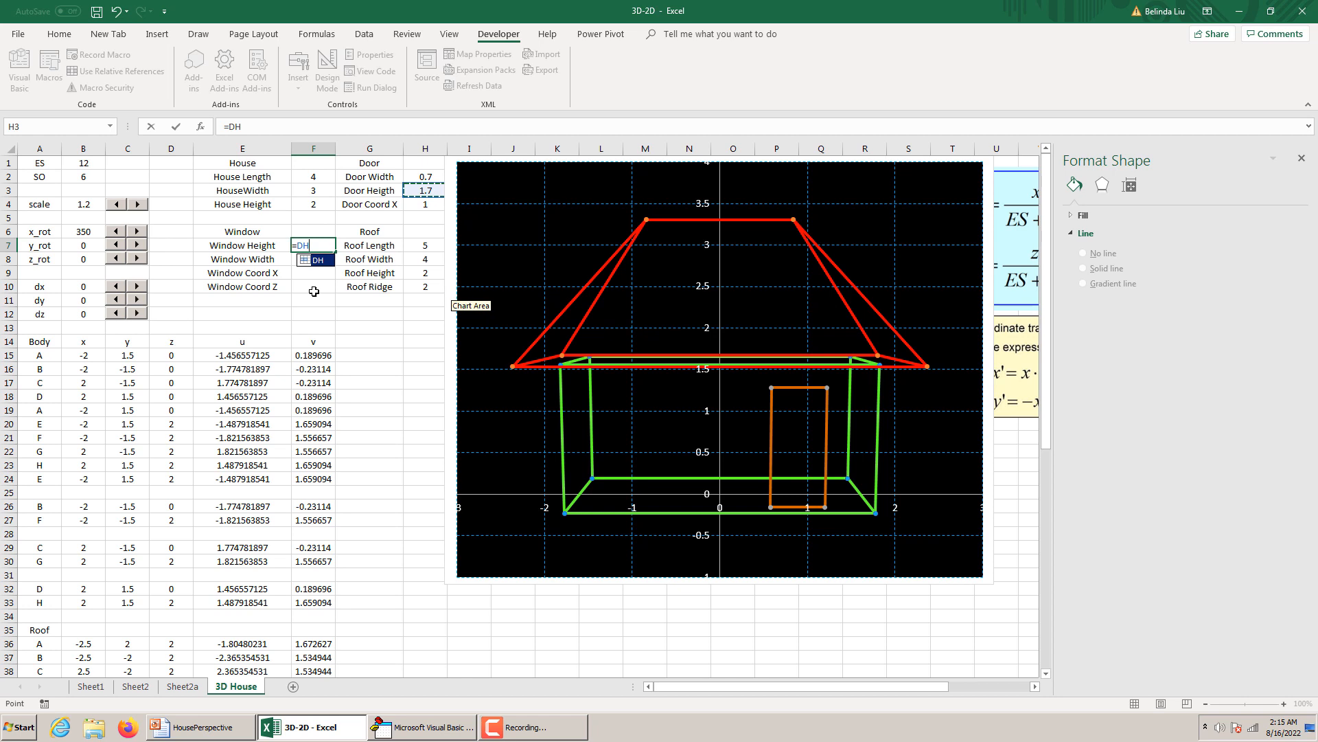
left_click(298, 247)
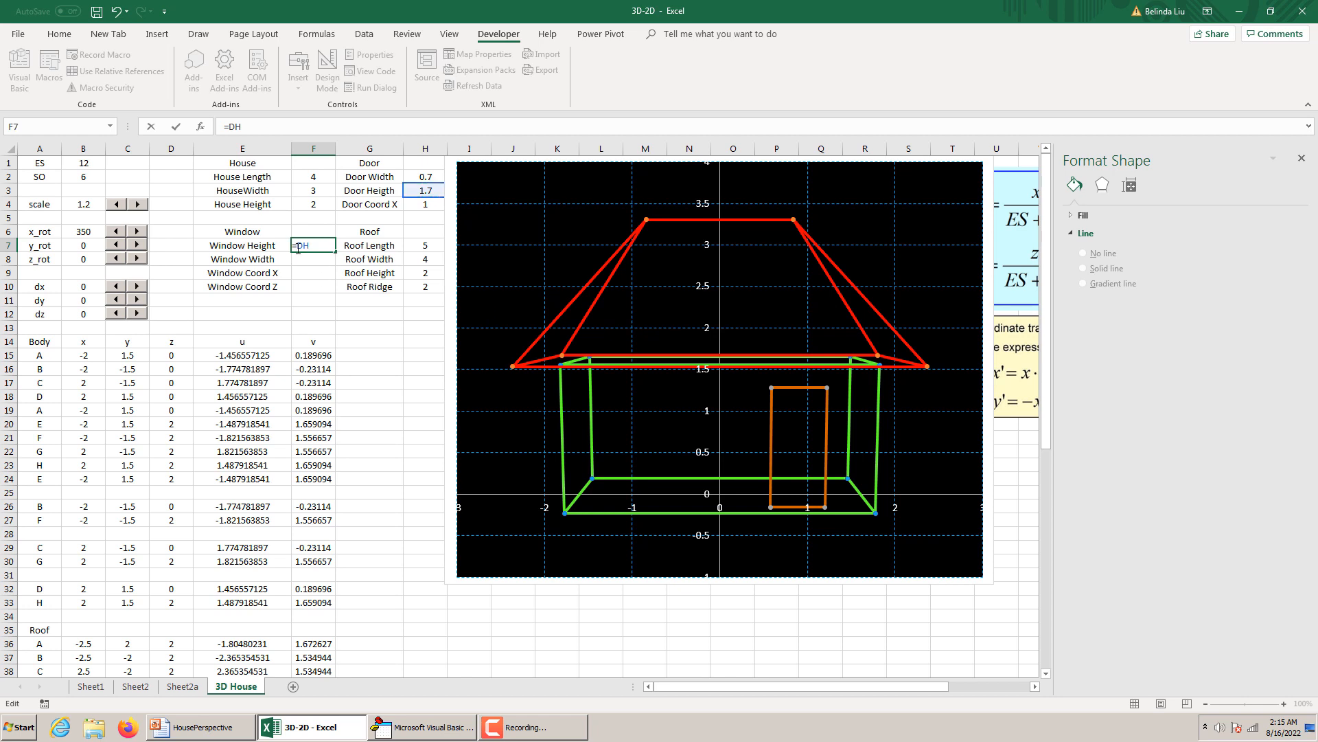
type("0.4*")
key("Return")
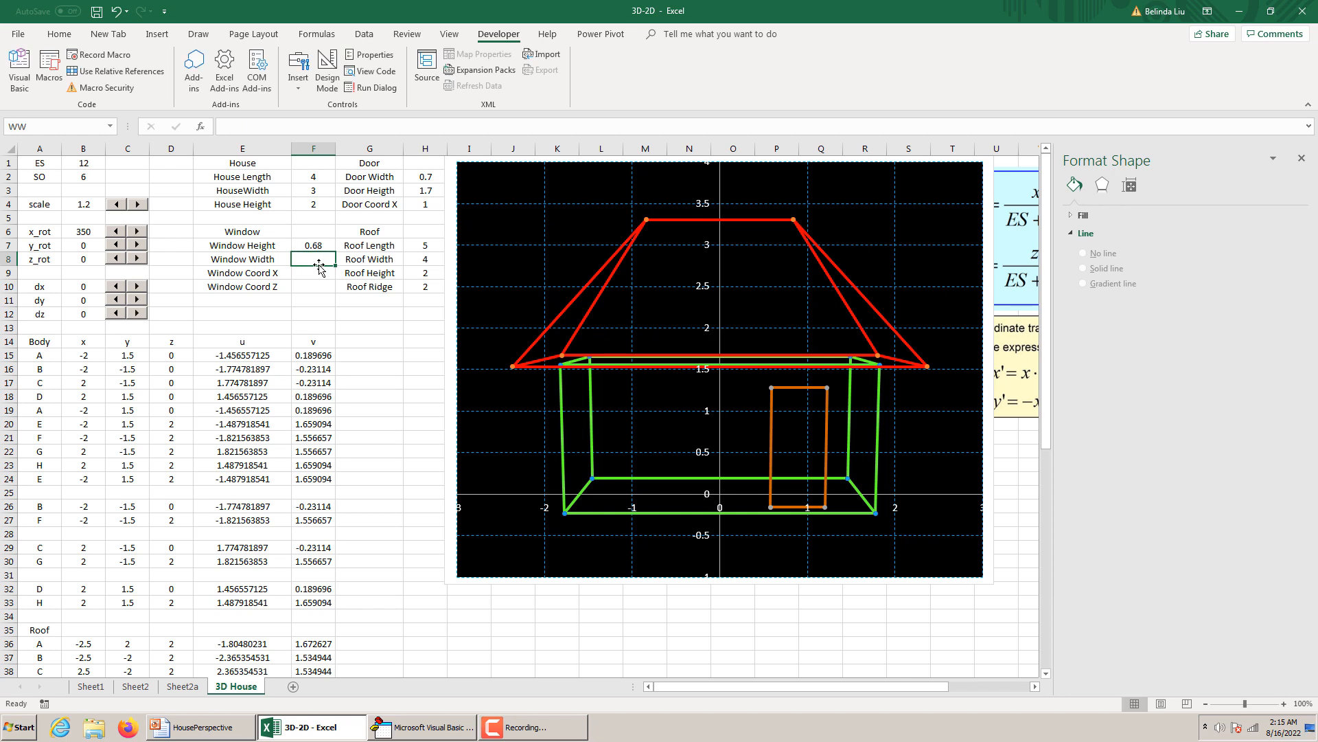
Set the Window Width in F8 with the formula =0.2*HL.
type("=")
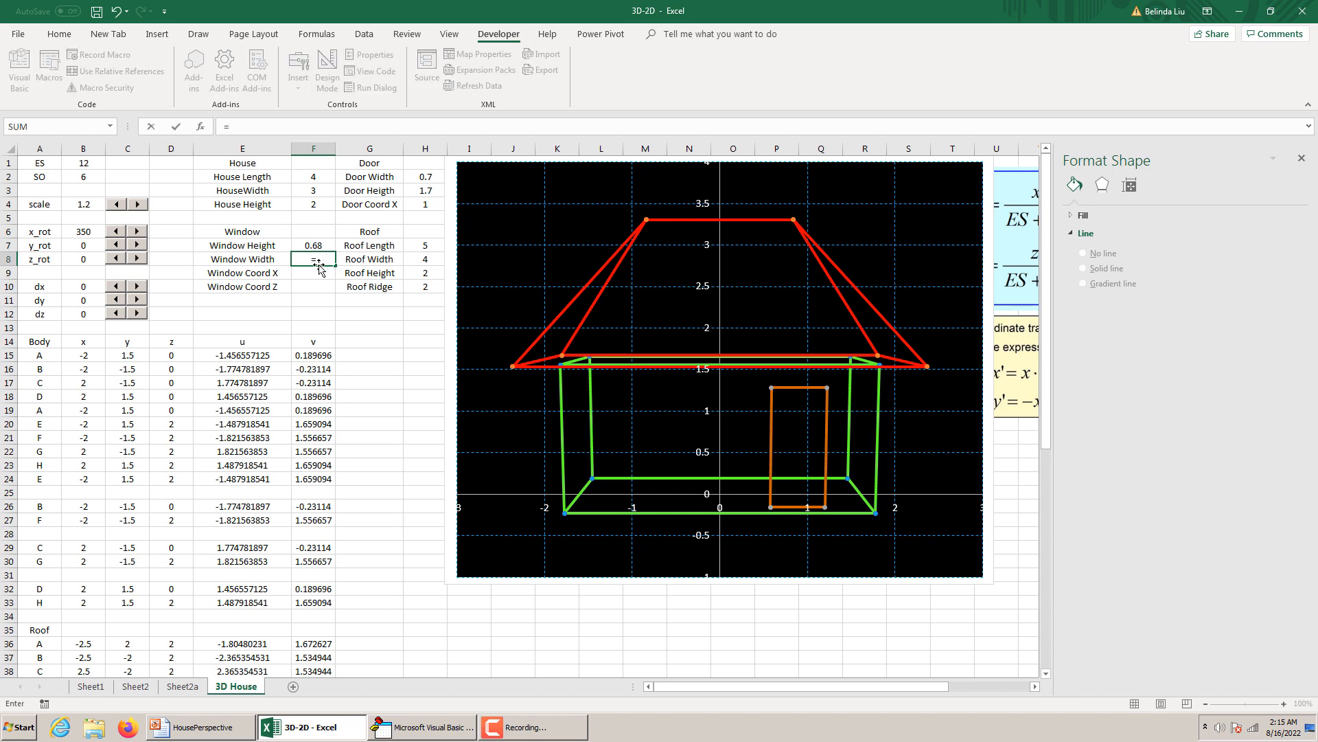
type("0.2*HL")
key("Return")
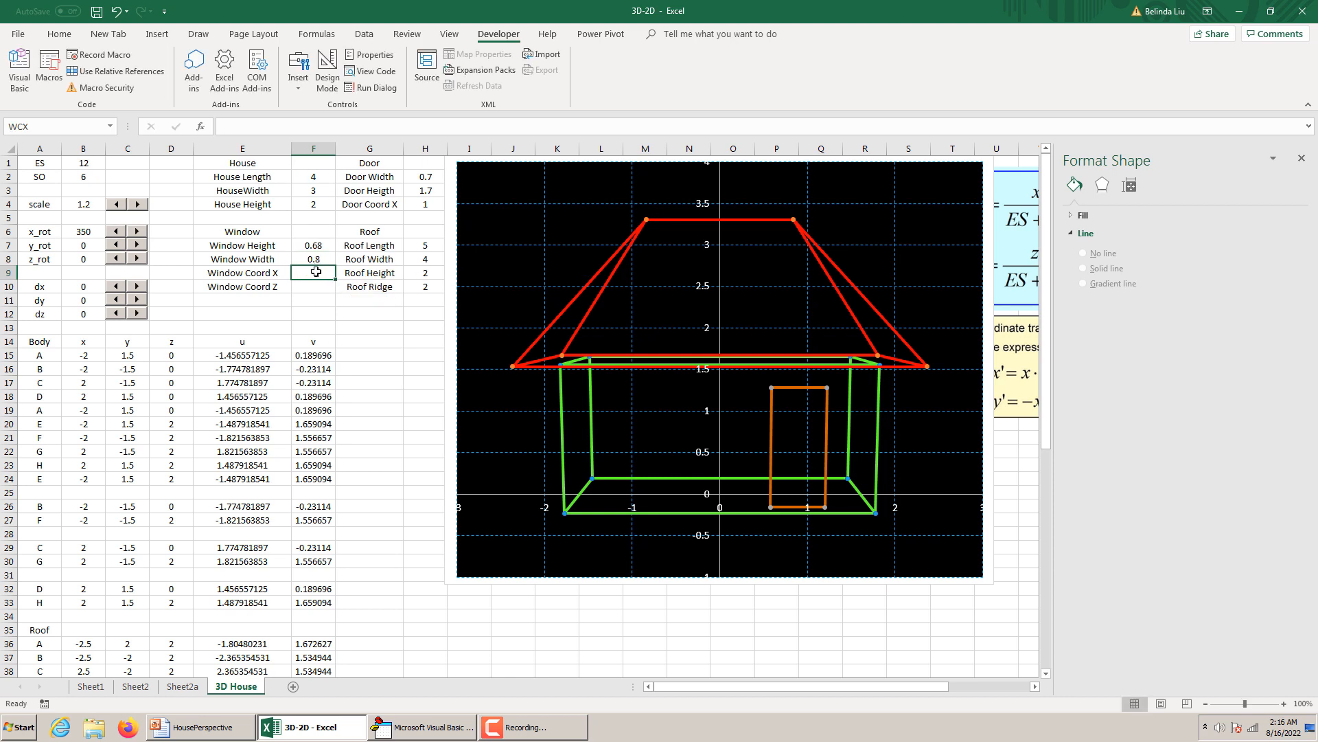
Set the Window Coord X in F9 with the formula =-HL/4.
type("-")
key("BackSpace")
type("=")
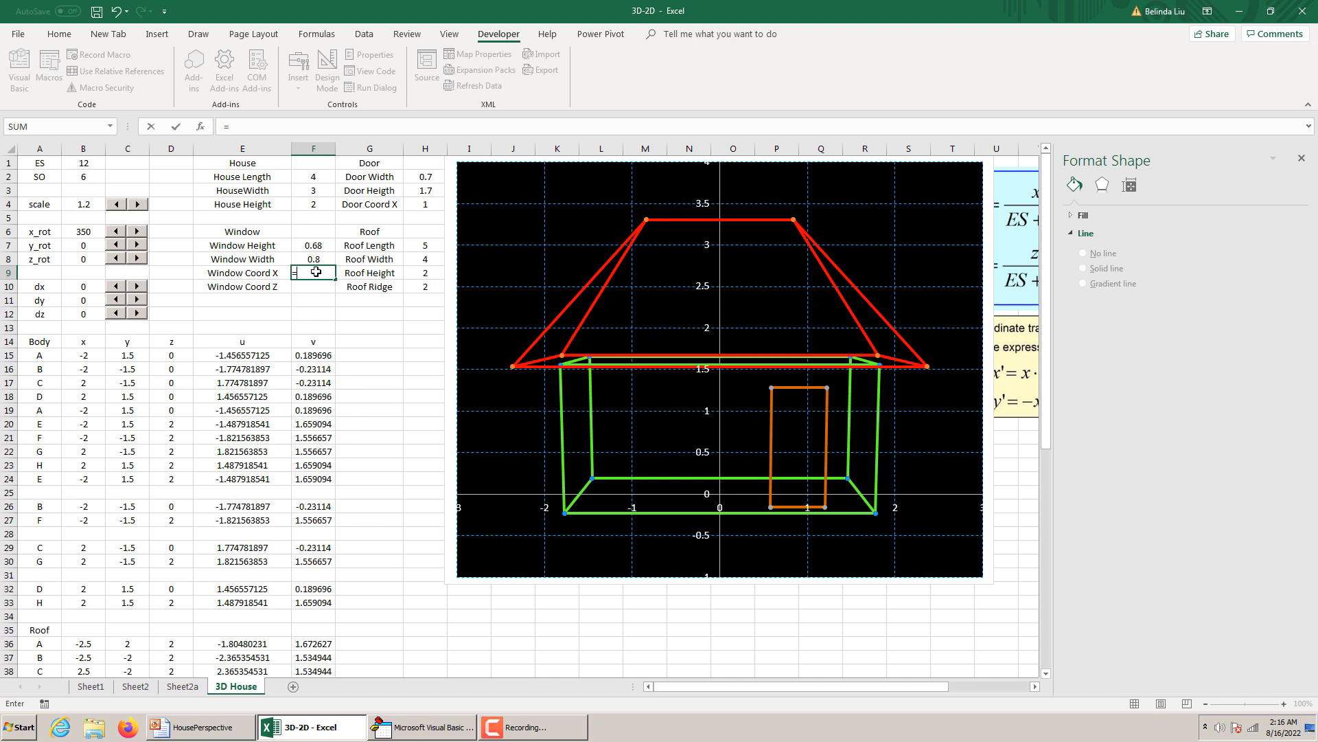
type("-HL/4")
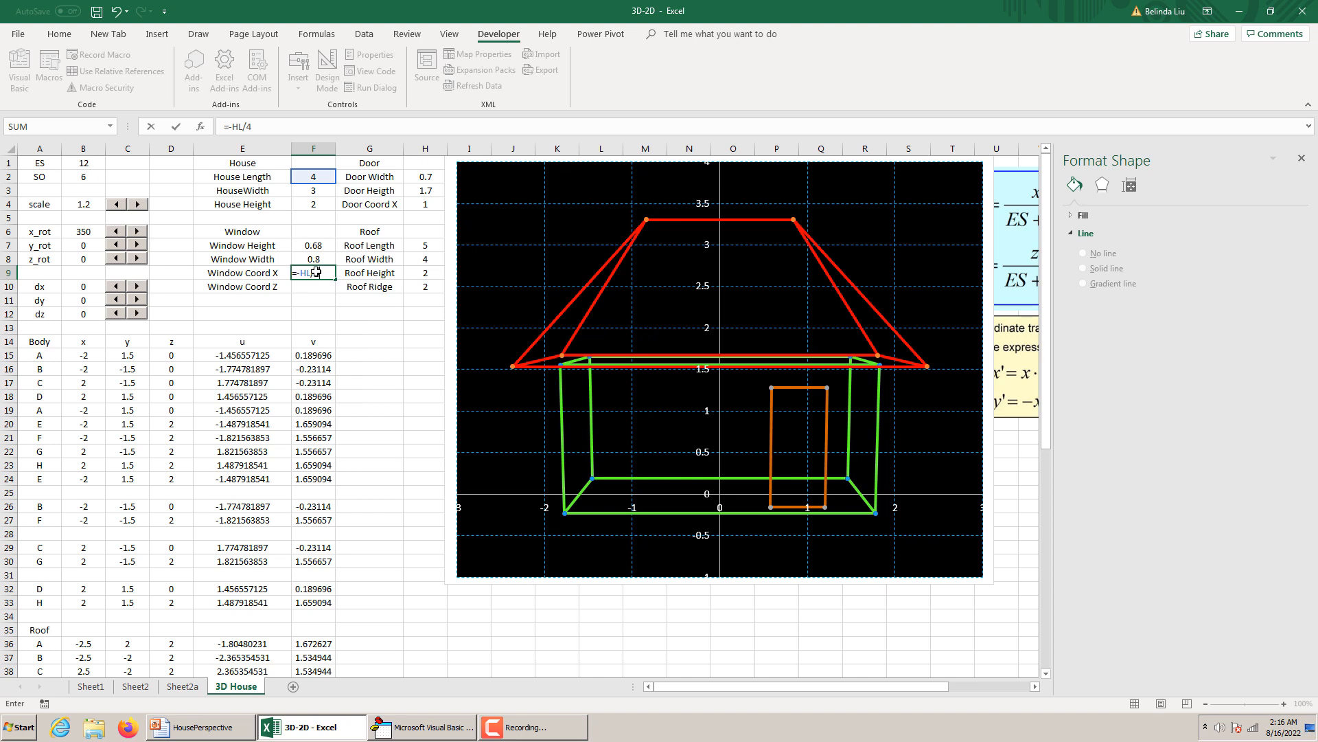
key("Return")
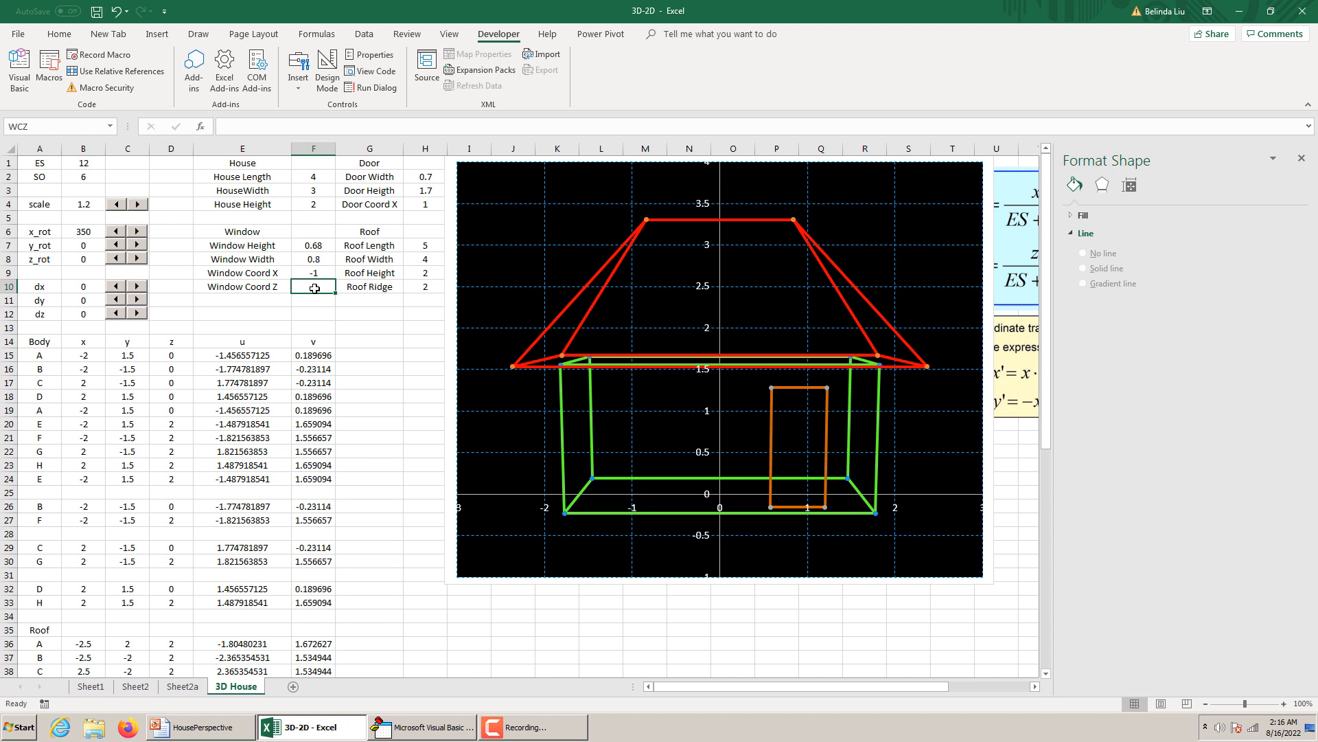
Enter a formula for the Window Coord Z in F10.
type("=DH=")
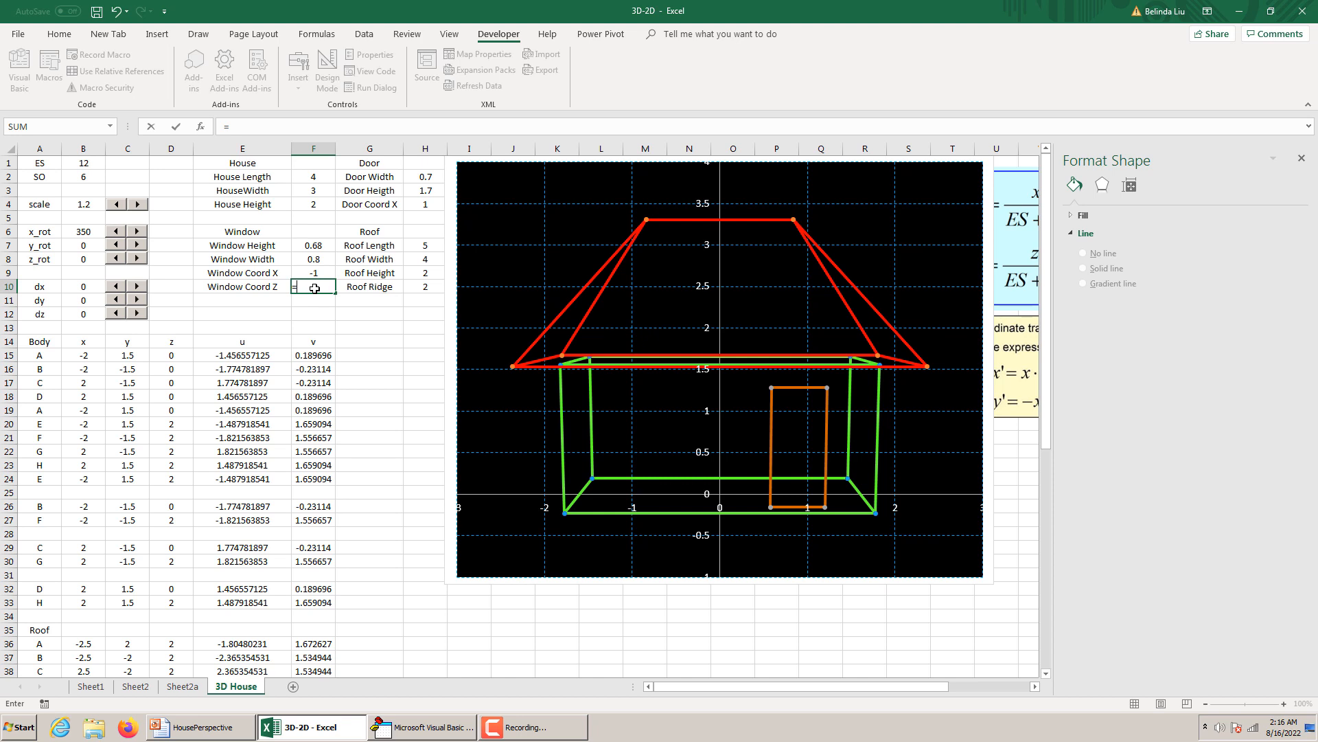
Set the Window Coord Z in F10 with the formula =DH-WH/2.
type("D")
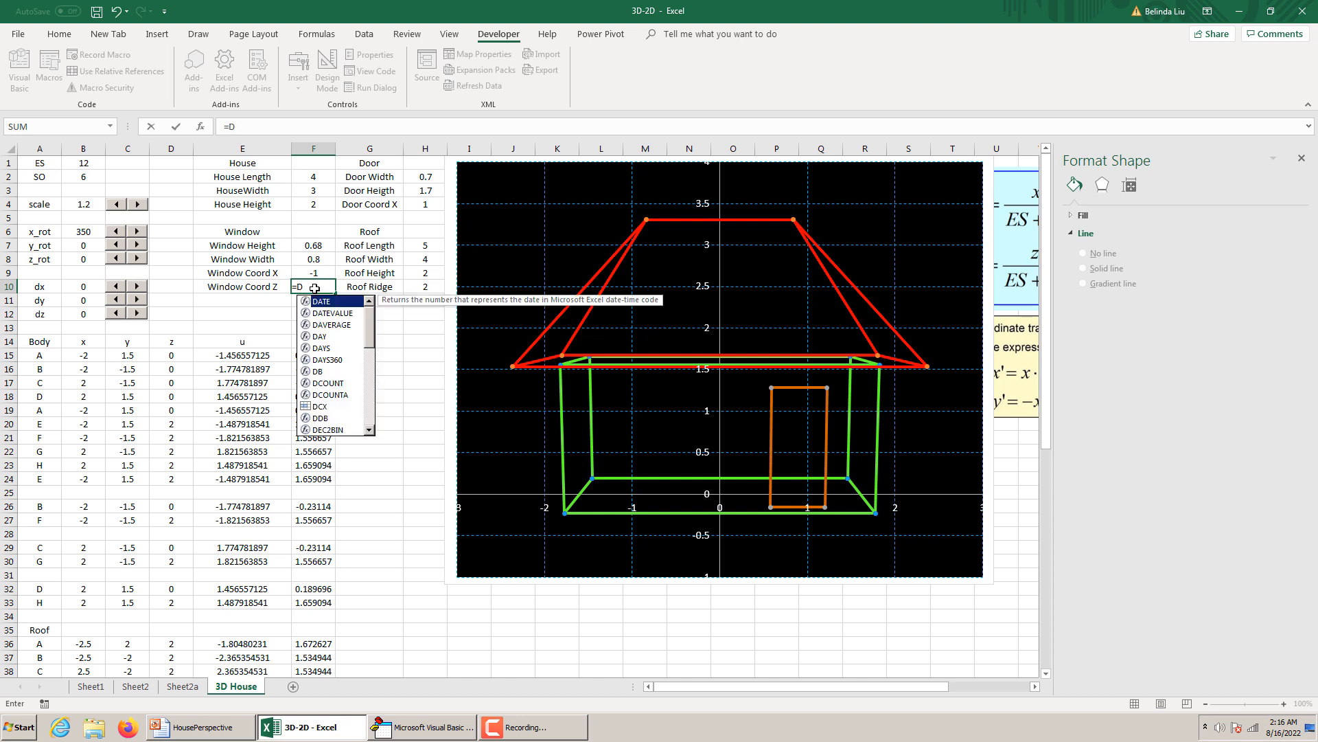
type("H=")
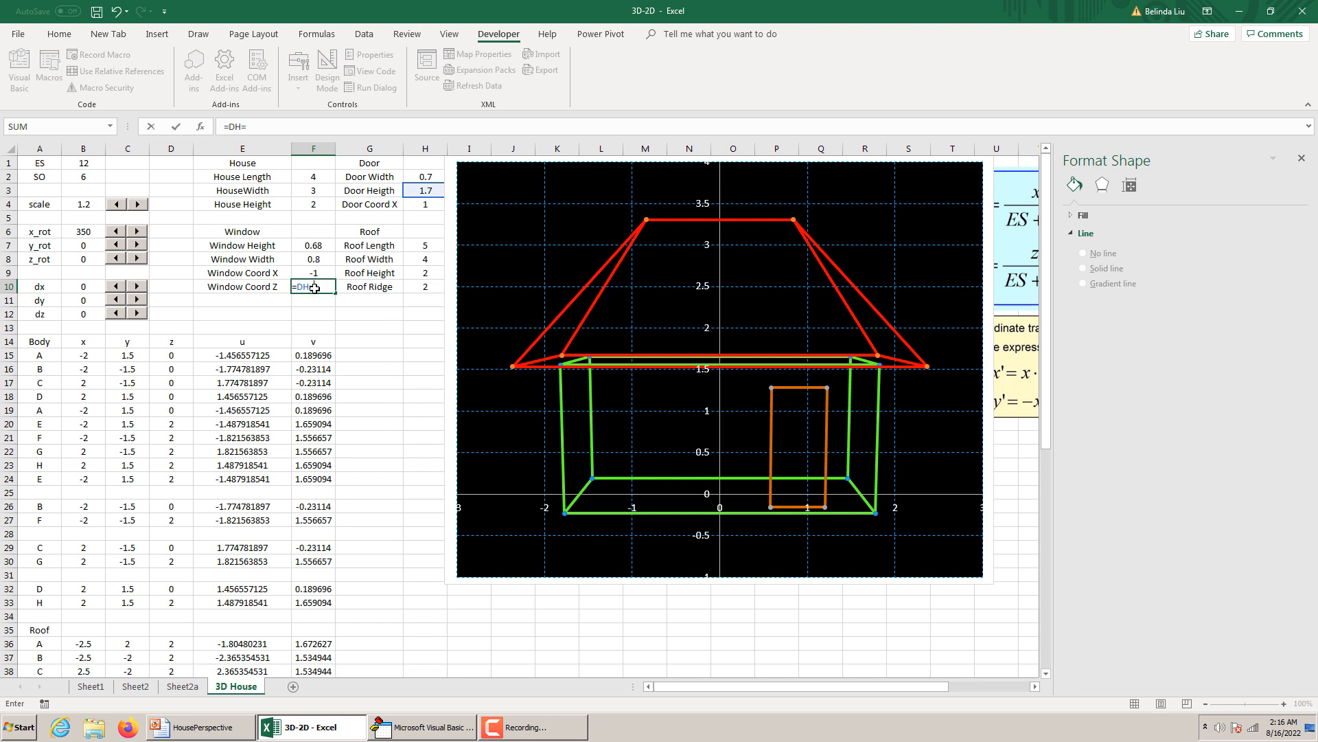
key("BackSpace")
type("-WH/2")
key("Return")
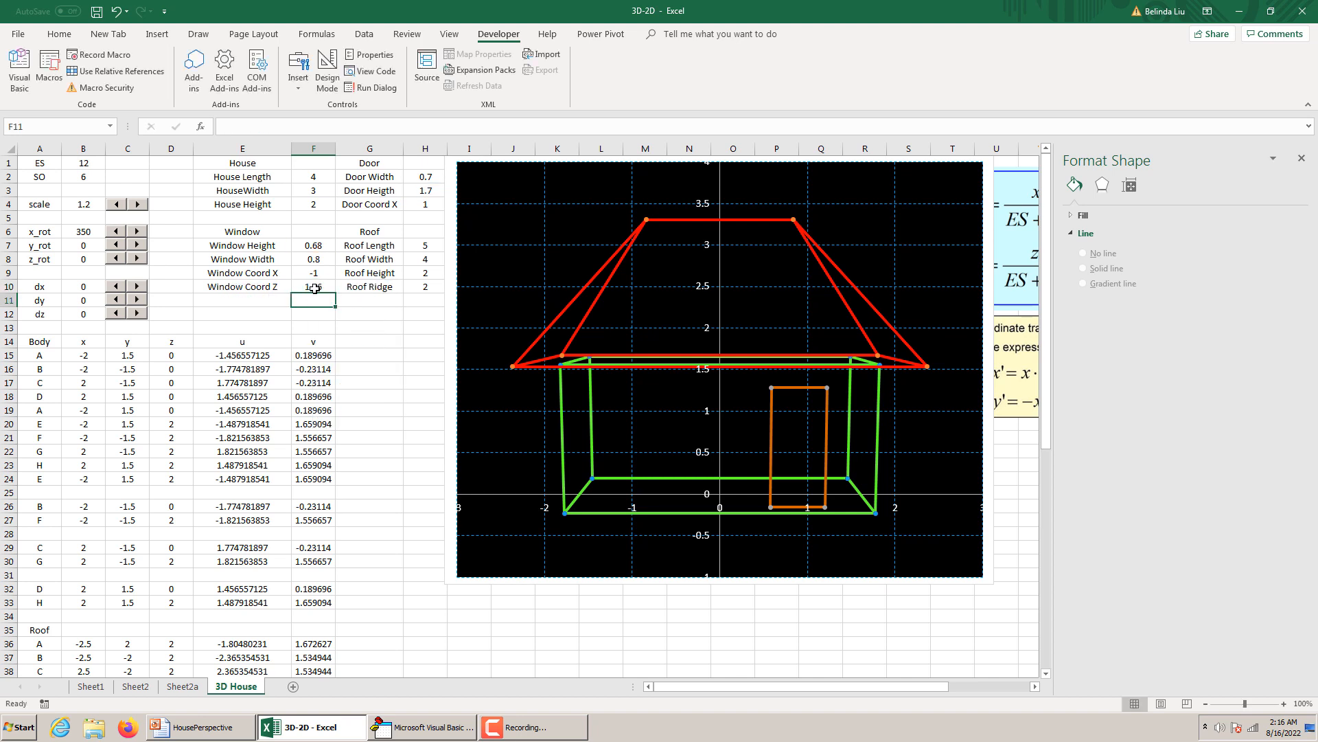
Review the Window Coord Z formula and the x and y formulas of the first window points in B58, C58 and B59.
left_click(316, 288)
scroll(359, 298, "down", 12)
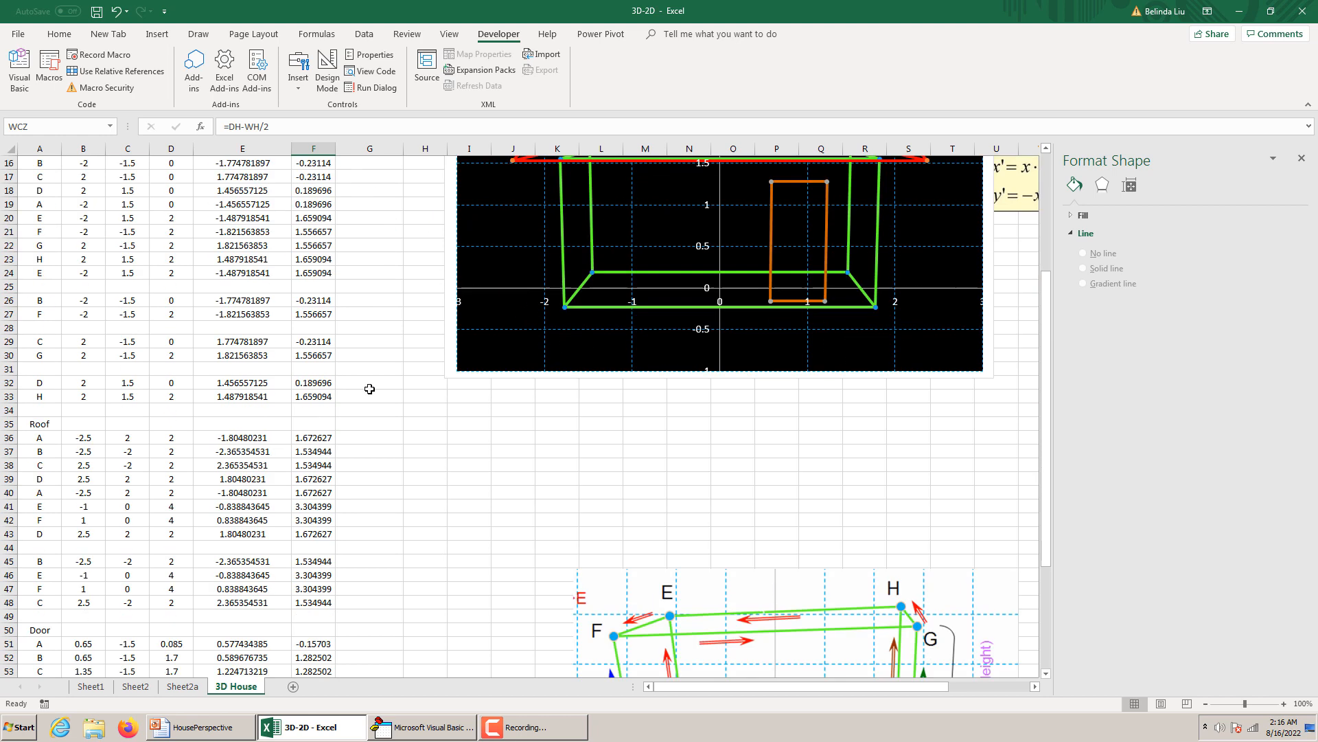
left_click(87, 453)
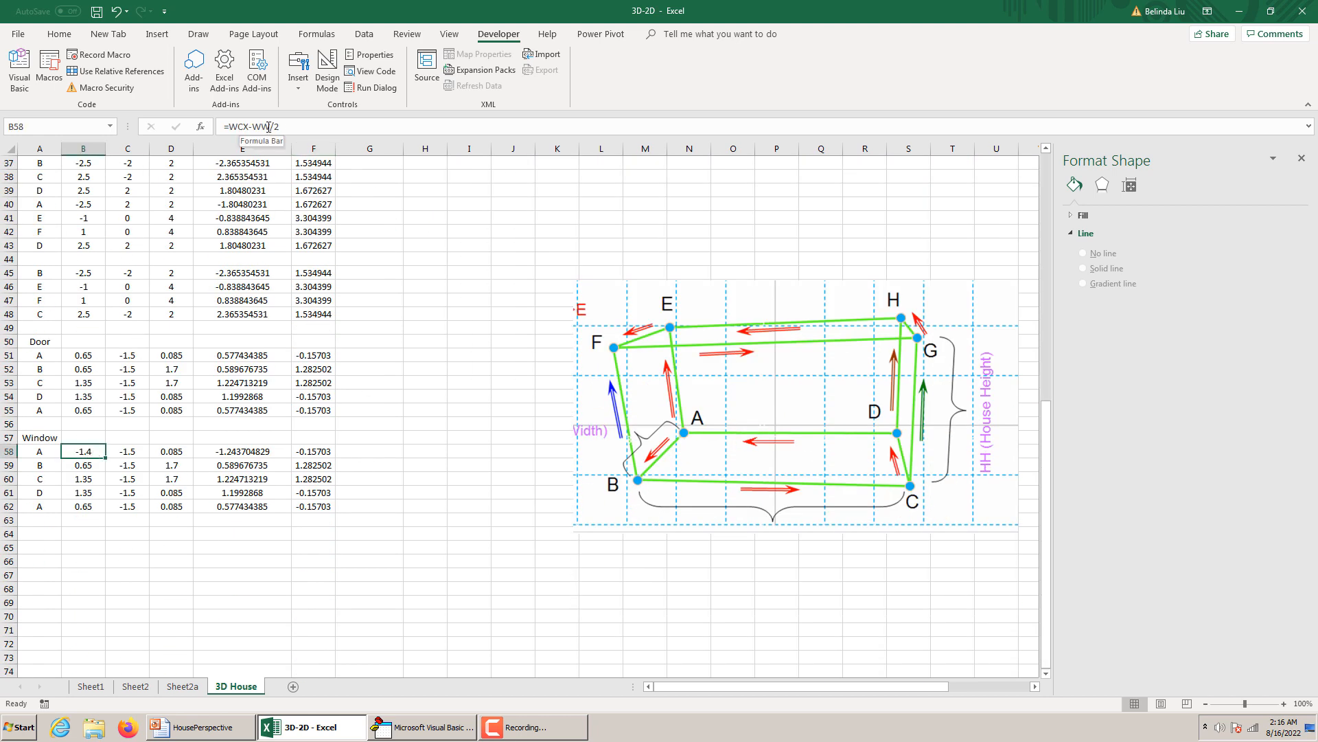
left_click(130, 453)
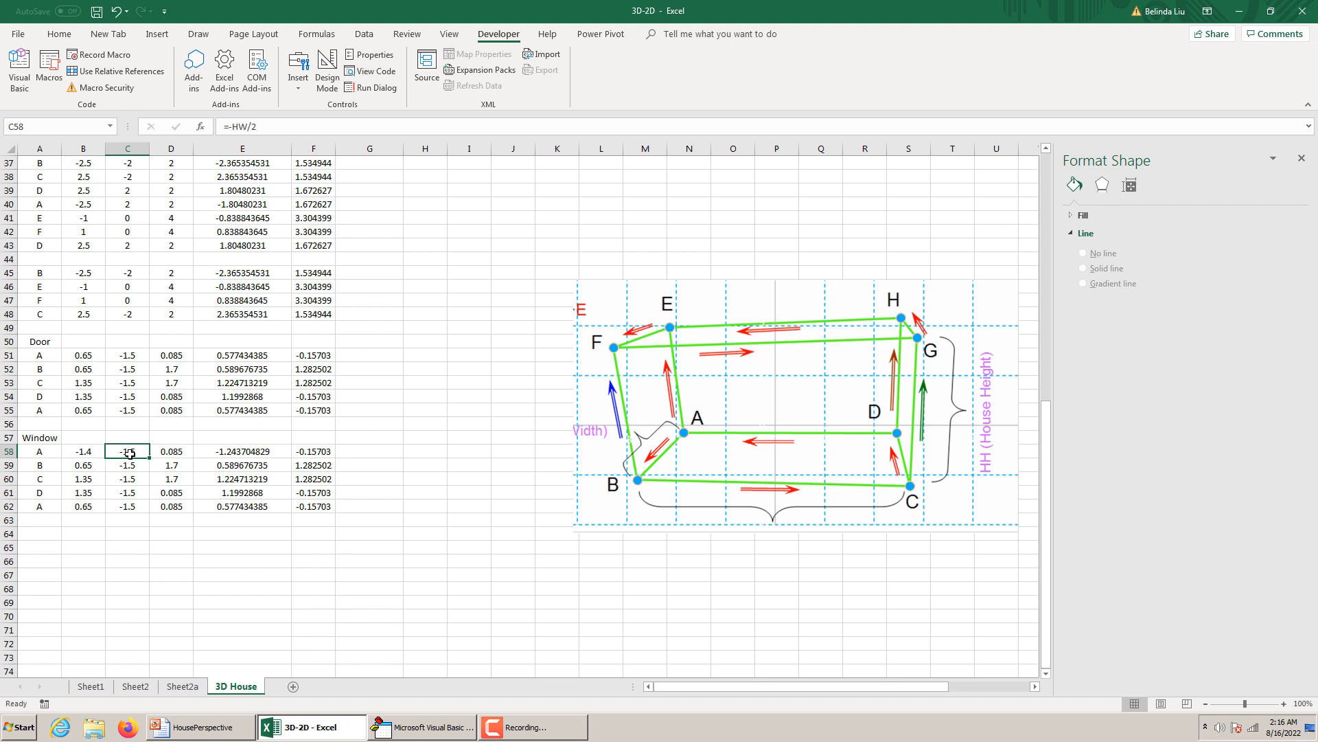
left_click(264, 129)
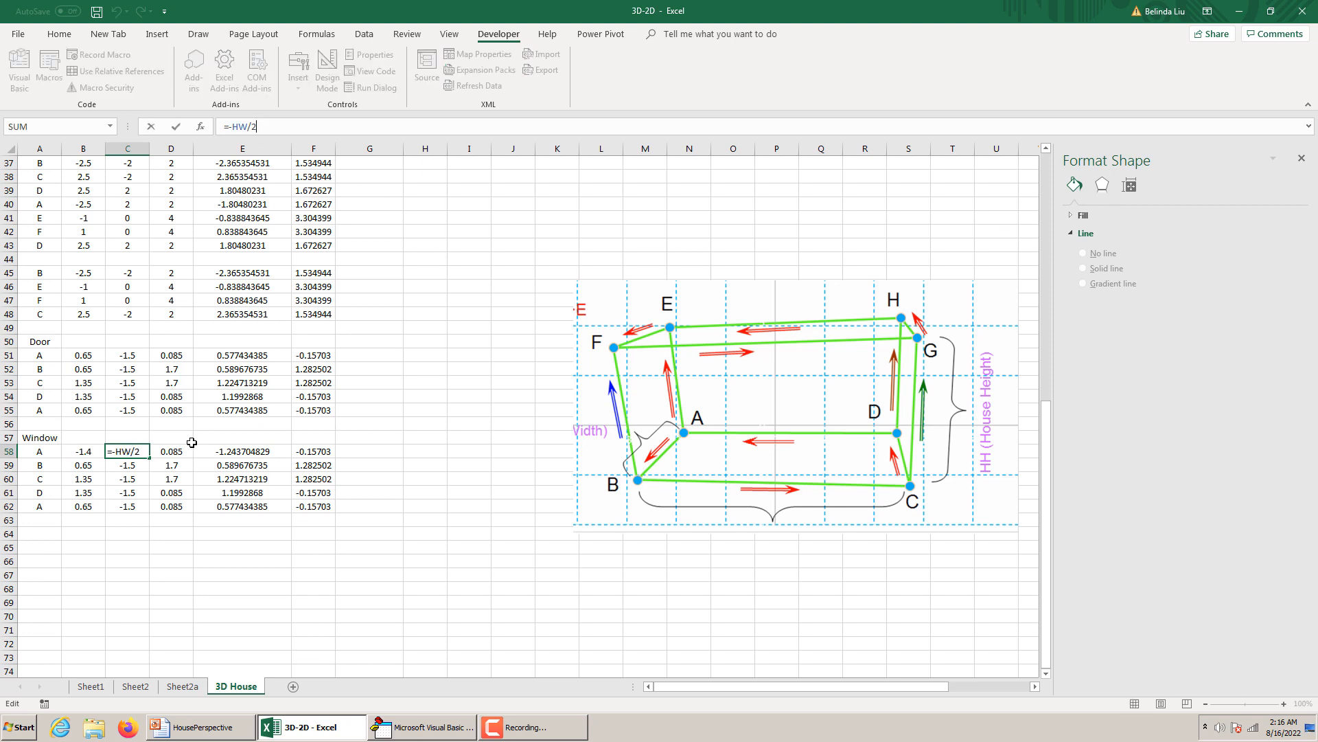
key("Escape")
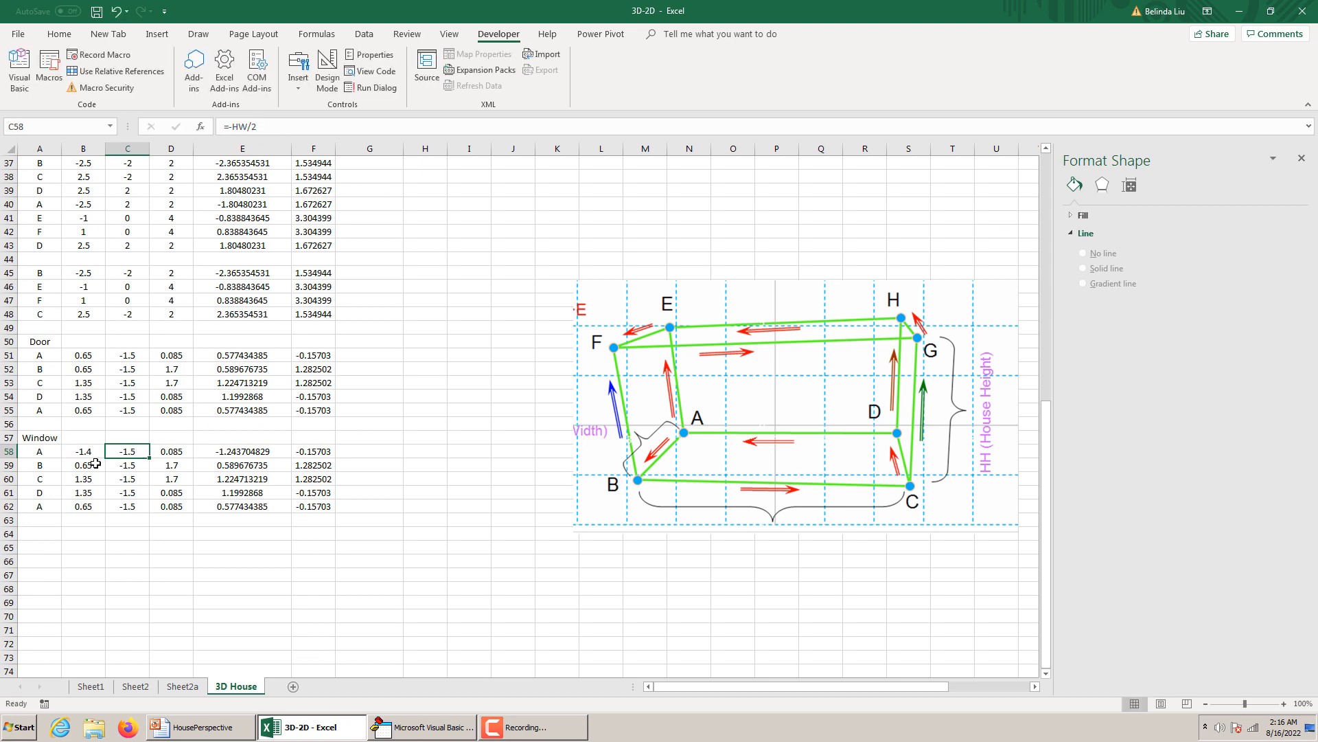
left_click(96, 465)
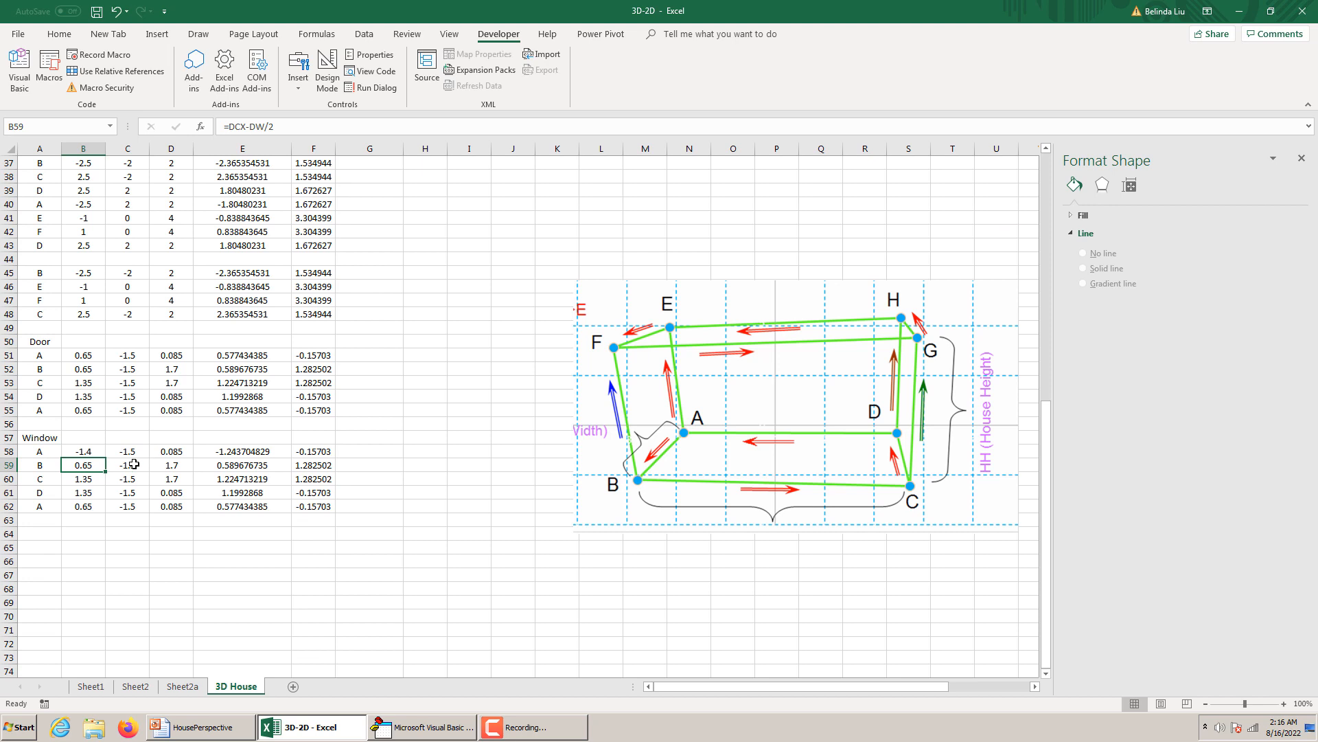
left_click(95, 454)
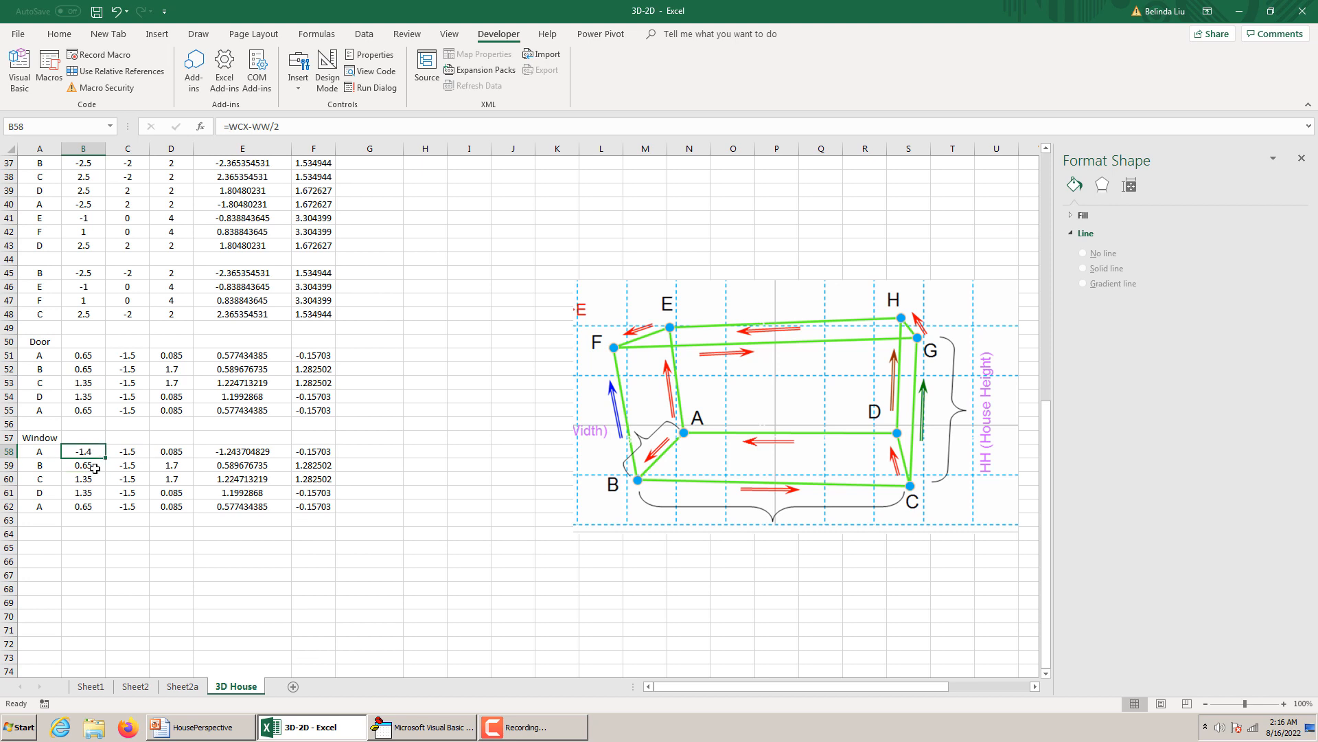
Change the x formula of window point B in B59 to =WCX-WW/2.
left_click(95, 465)
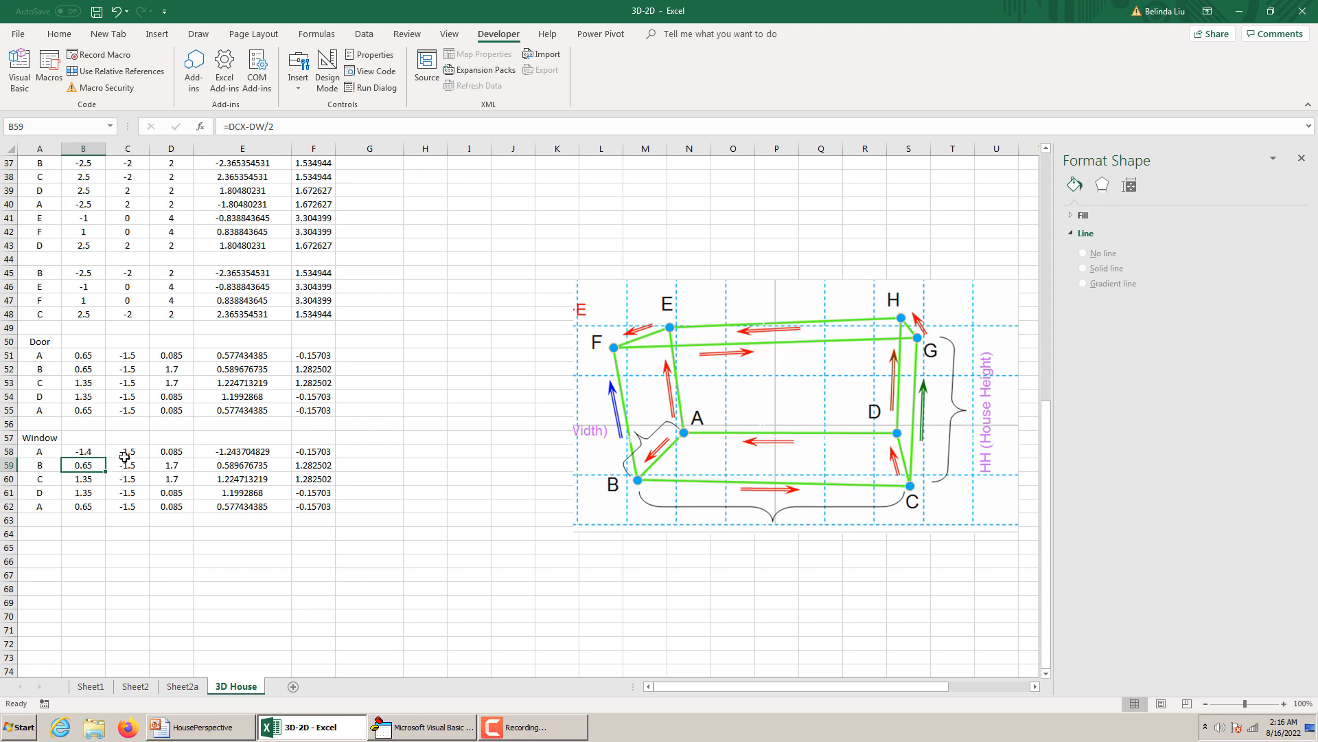
left_click(234, 127)
key("BackSpace")
type("W")
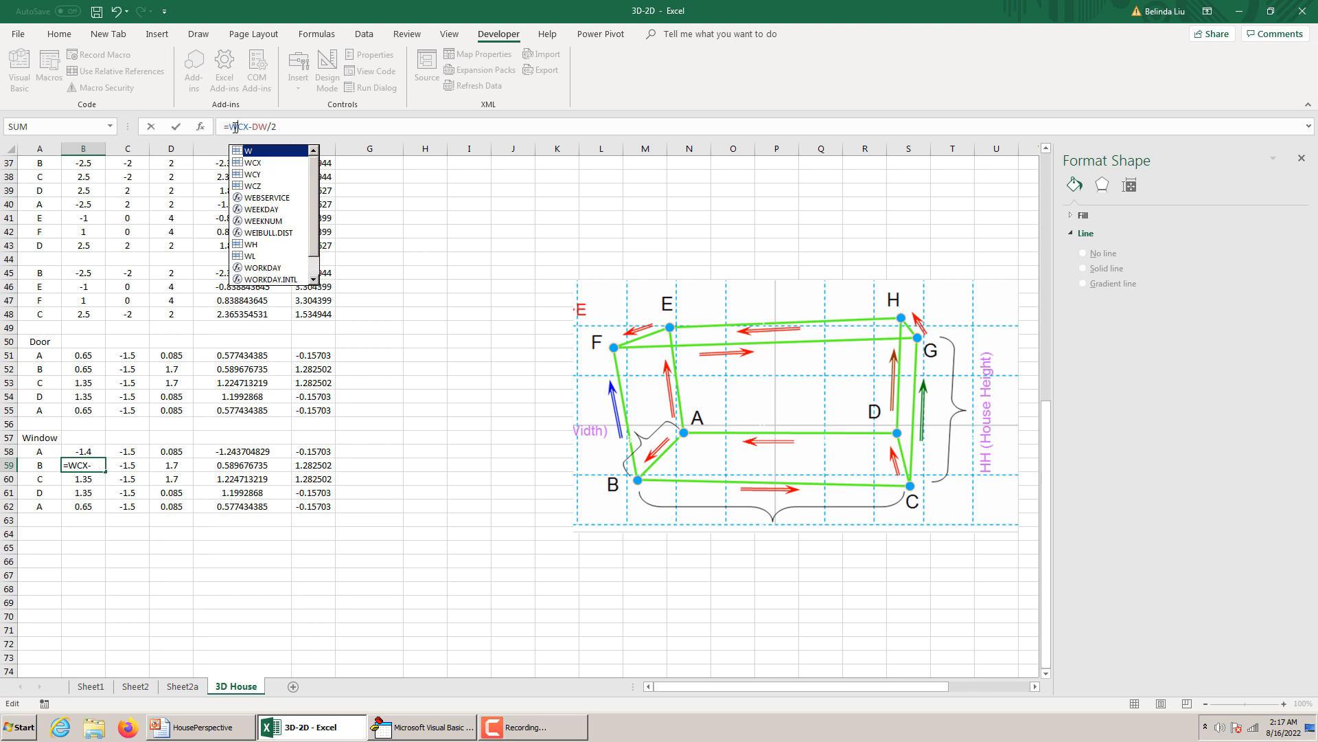
left_click(255, 127)
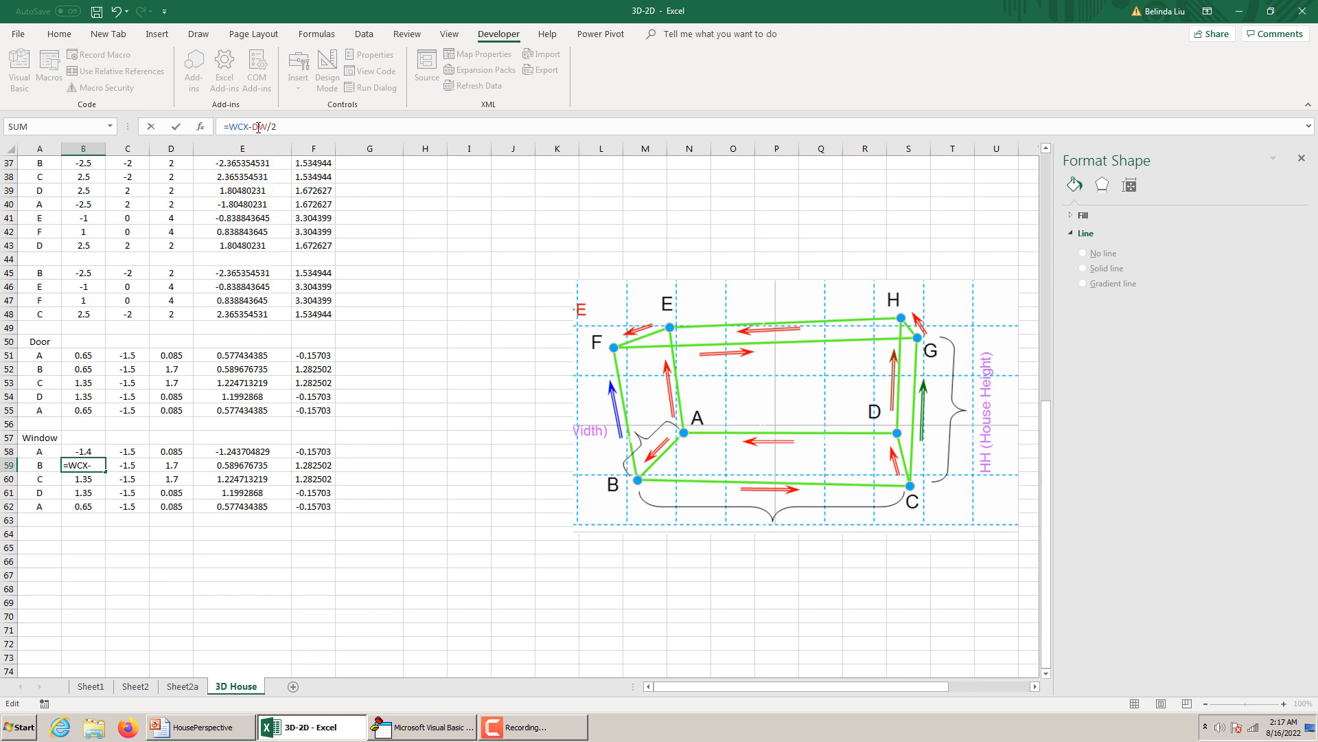
key("Delete")
type("W")
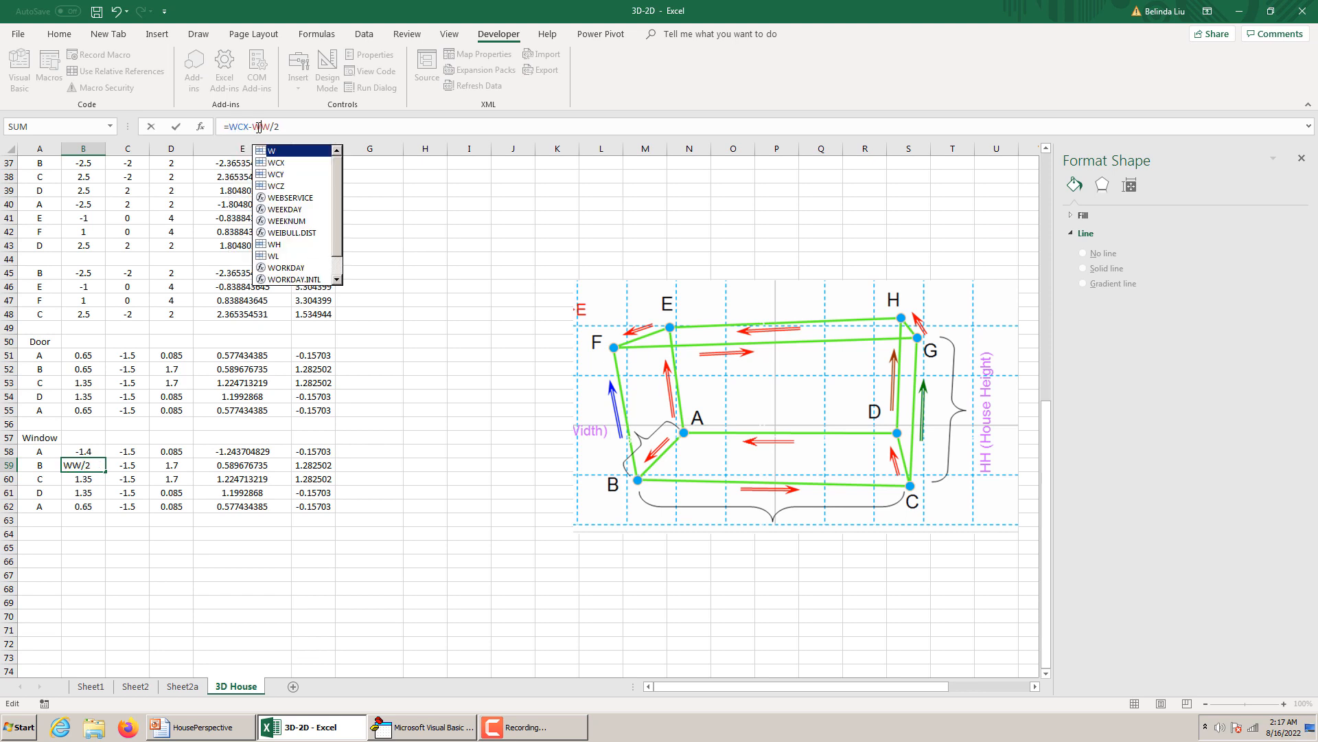
key("Return")
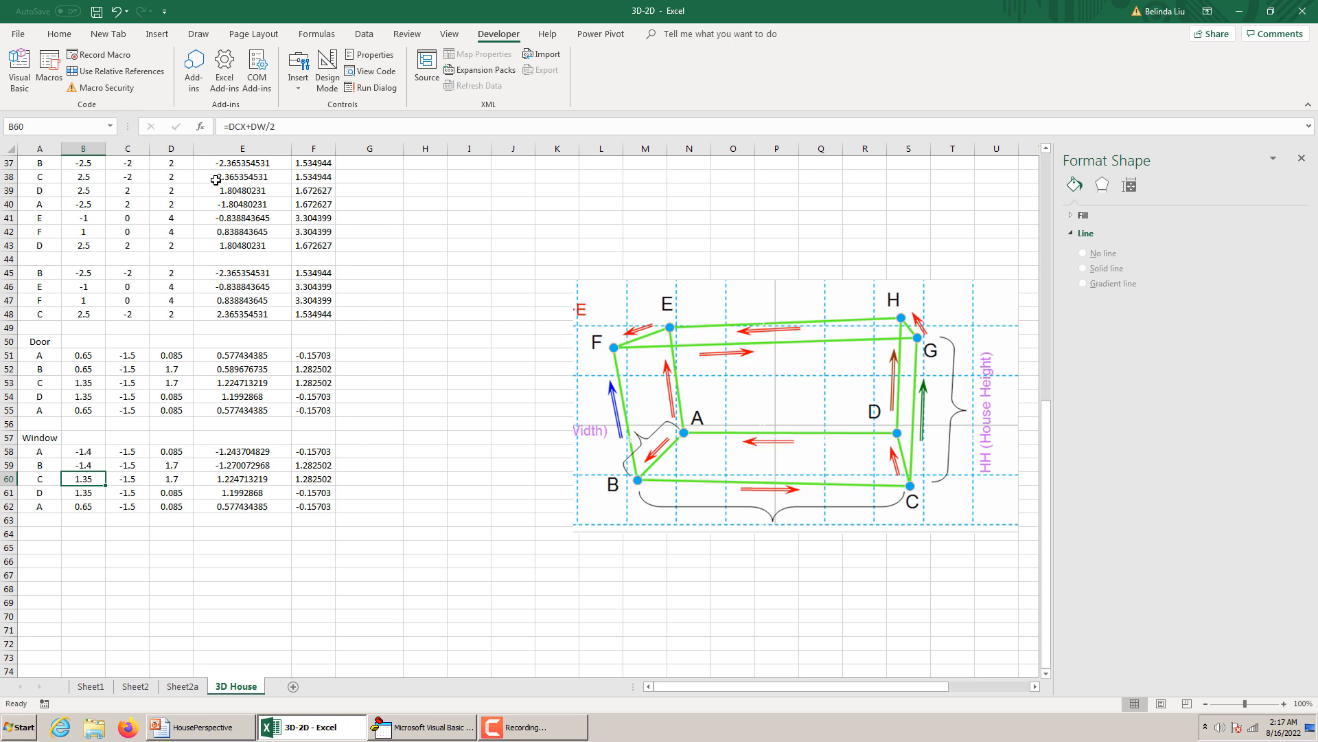
Change the x formula of window point C in B60 to =WCX+WW/2.
left_click(236, 128)
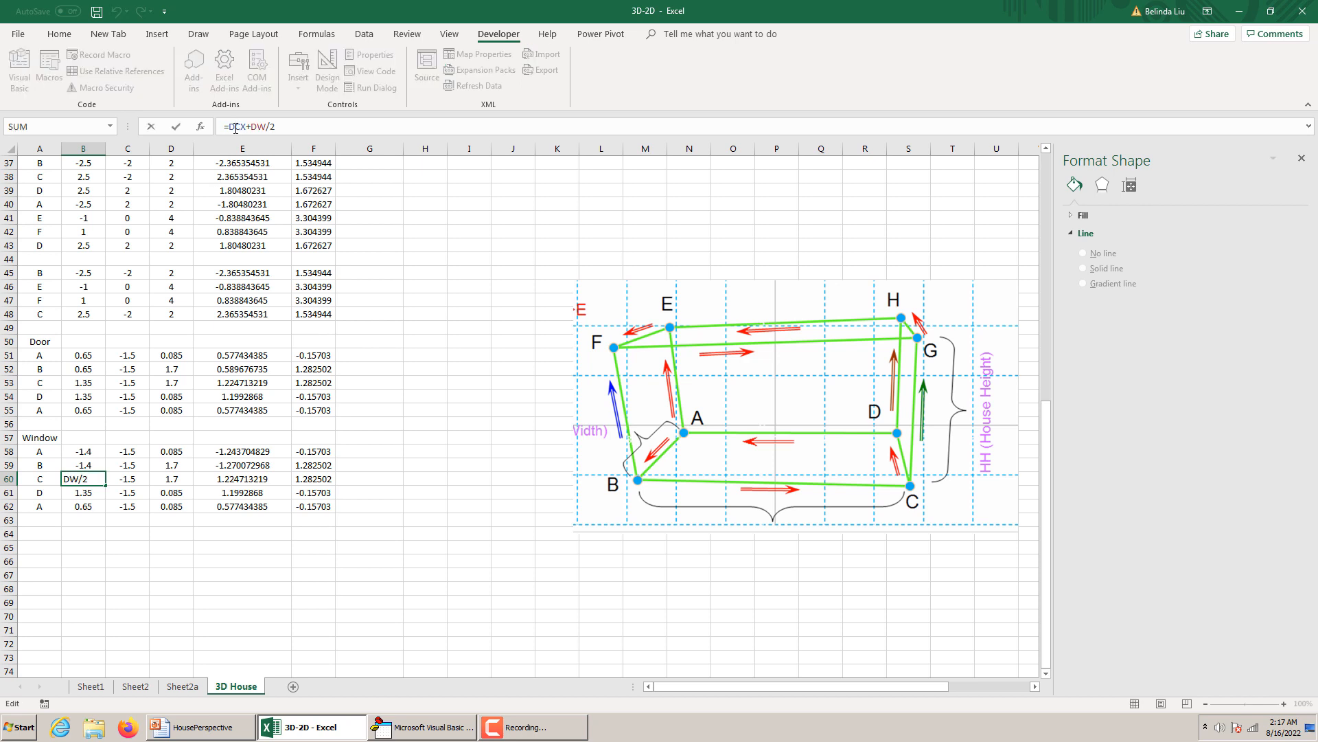
key("BackSpace")
type("W")
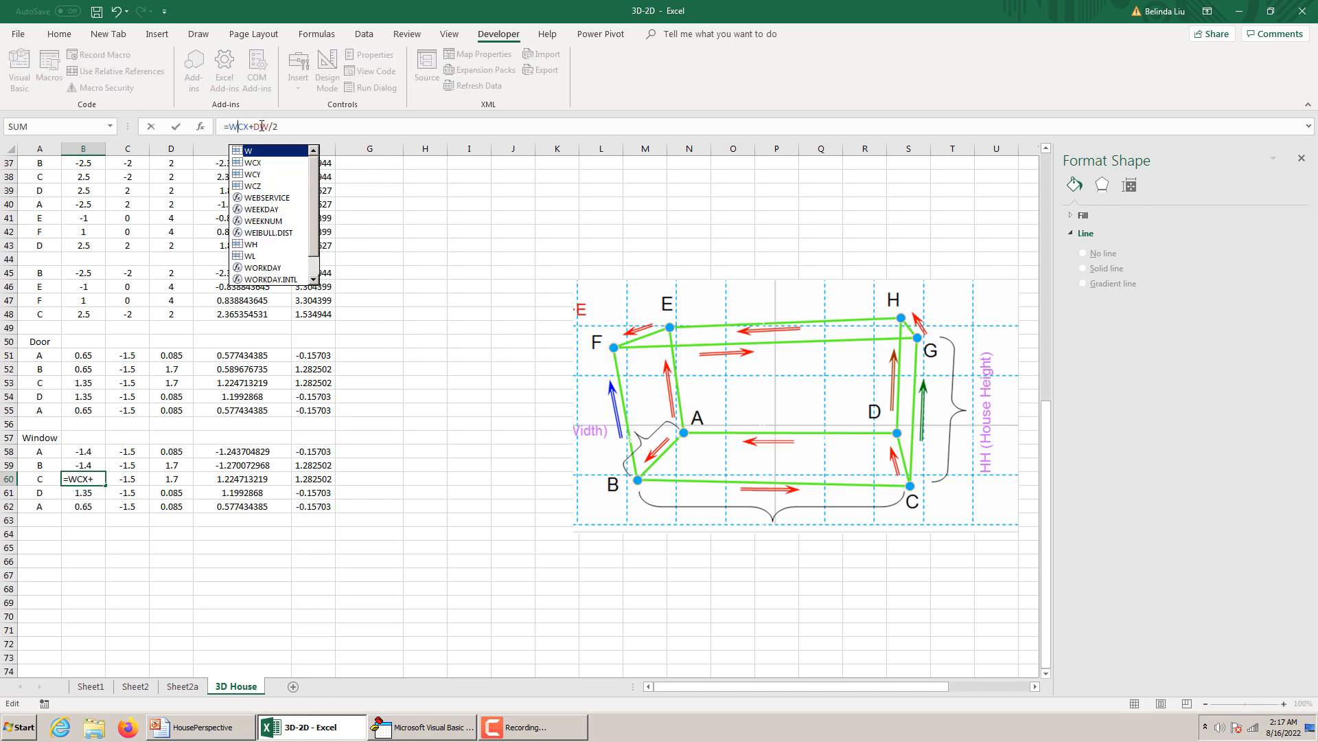
left_click(261, 126)
key("BackSpace")
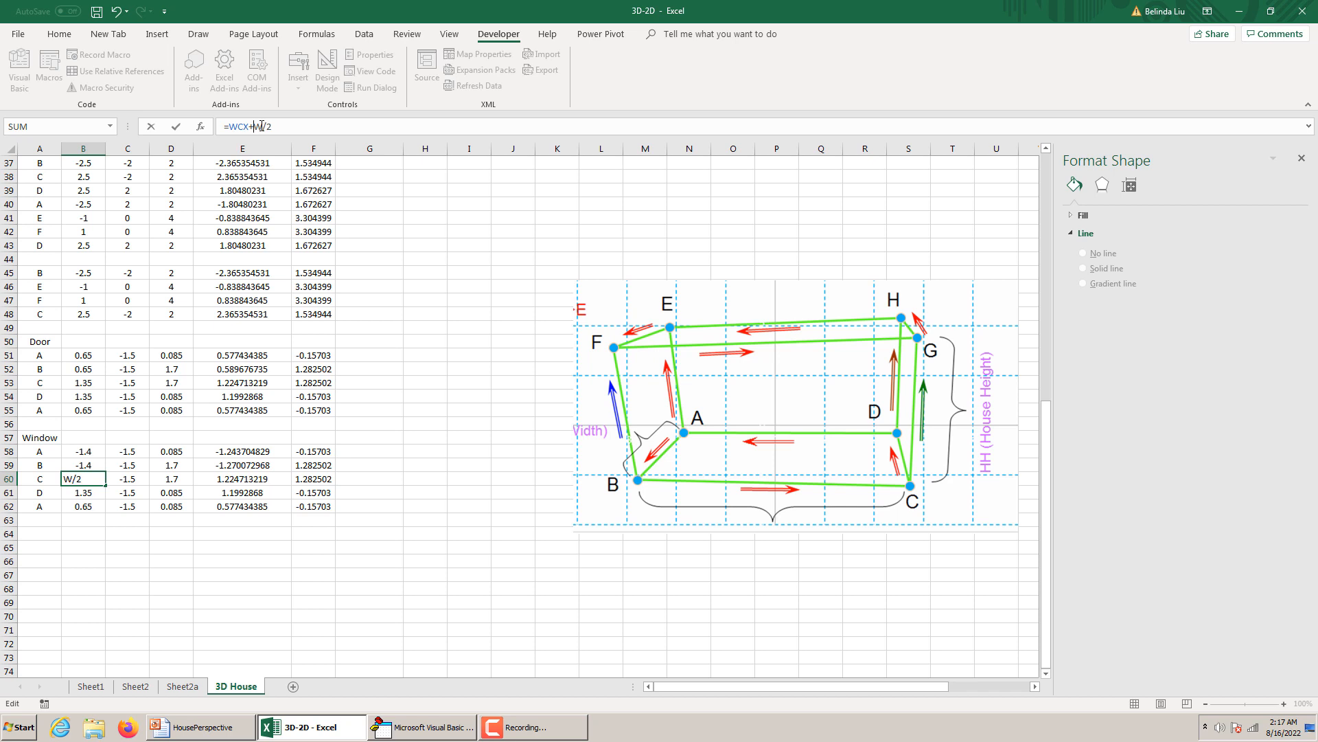
type("W")
key("Return")
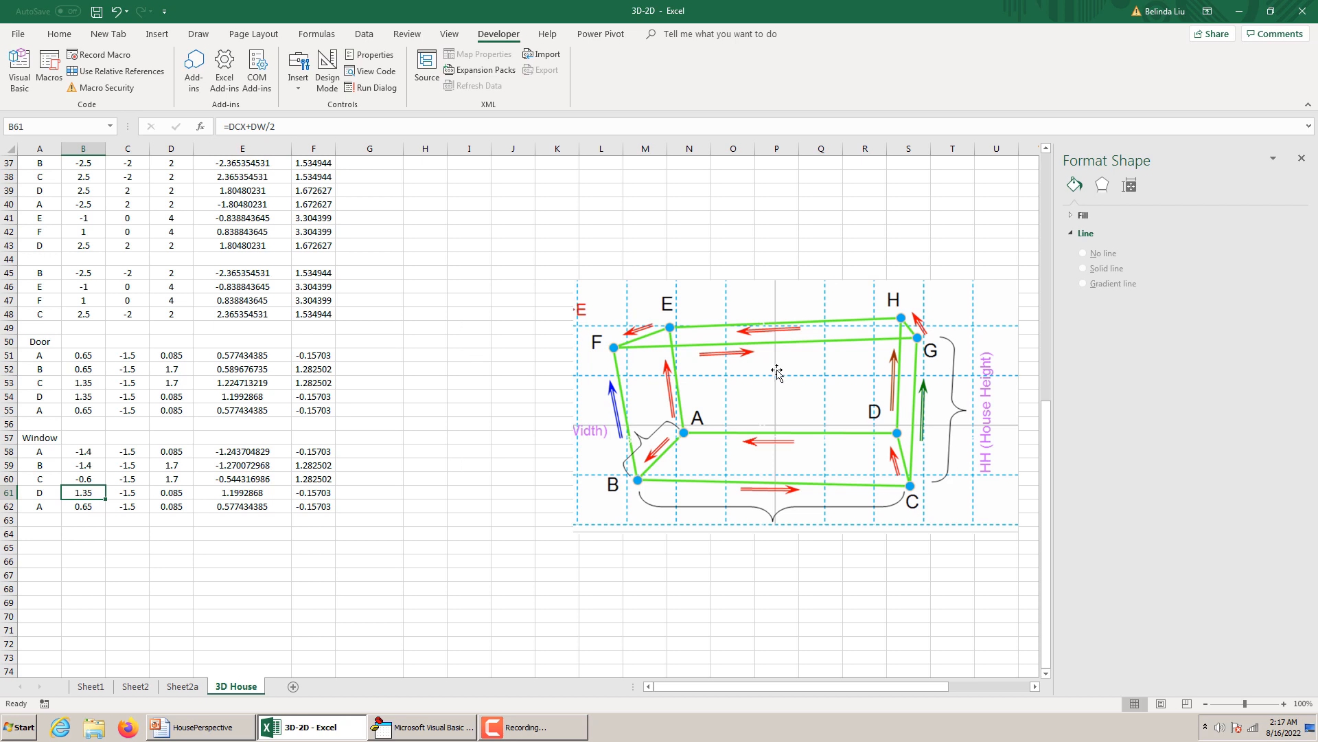
Change the x formula of window point D in B61 to =WCX+WW/2.
left_click(89, 481)
left_click(90, 492)
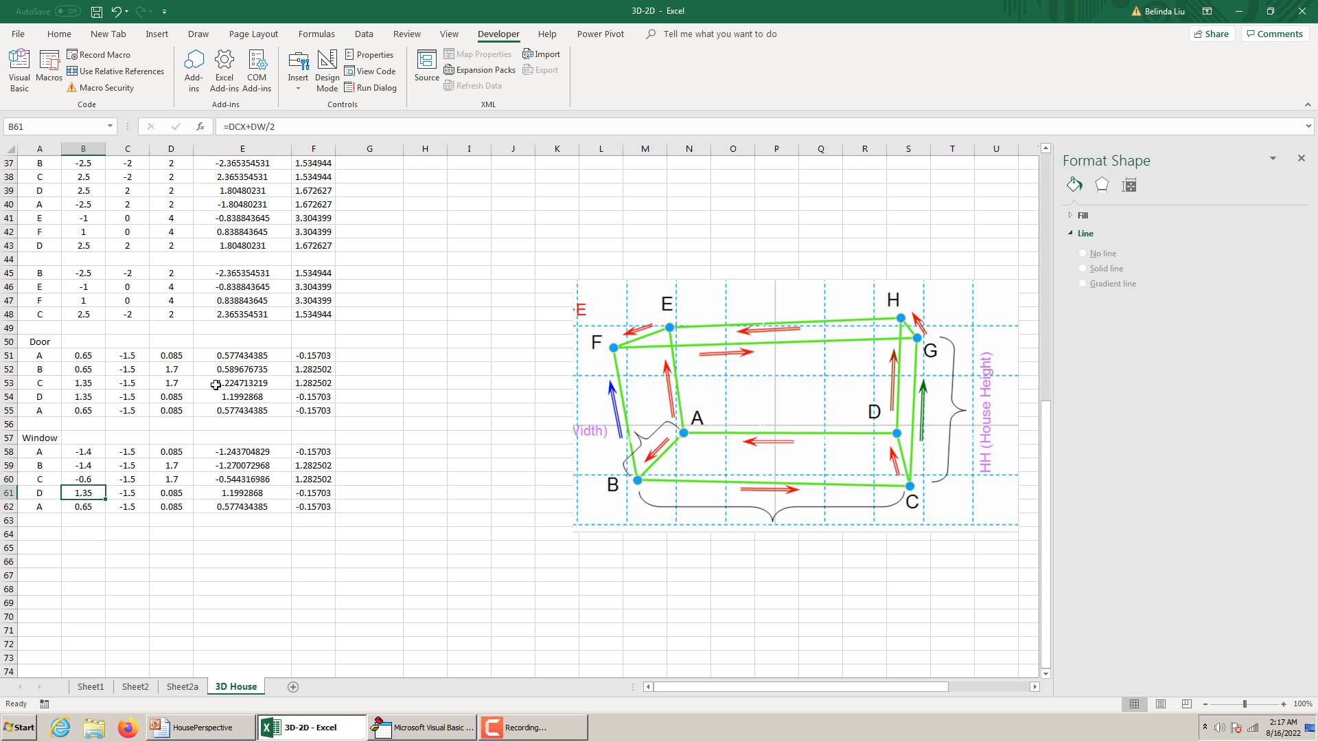
left_click(234, 129)
key("BackSpace")
type("W")
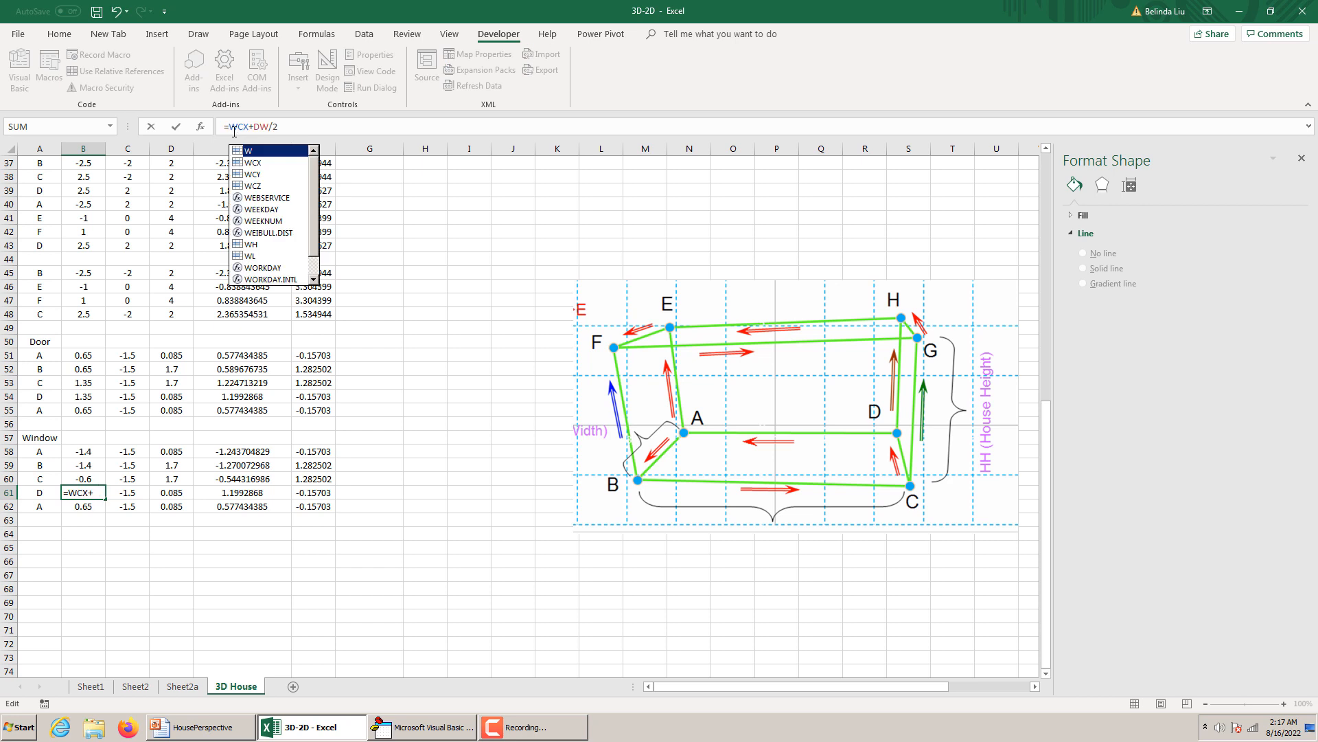
left_click(260, 127)
key("BackSpace")
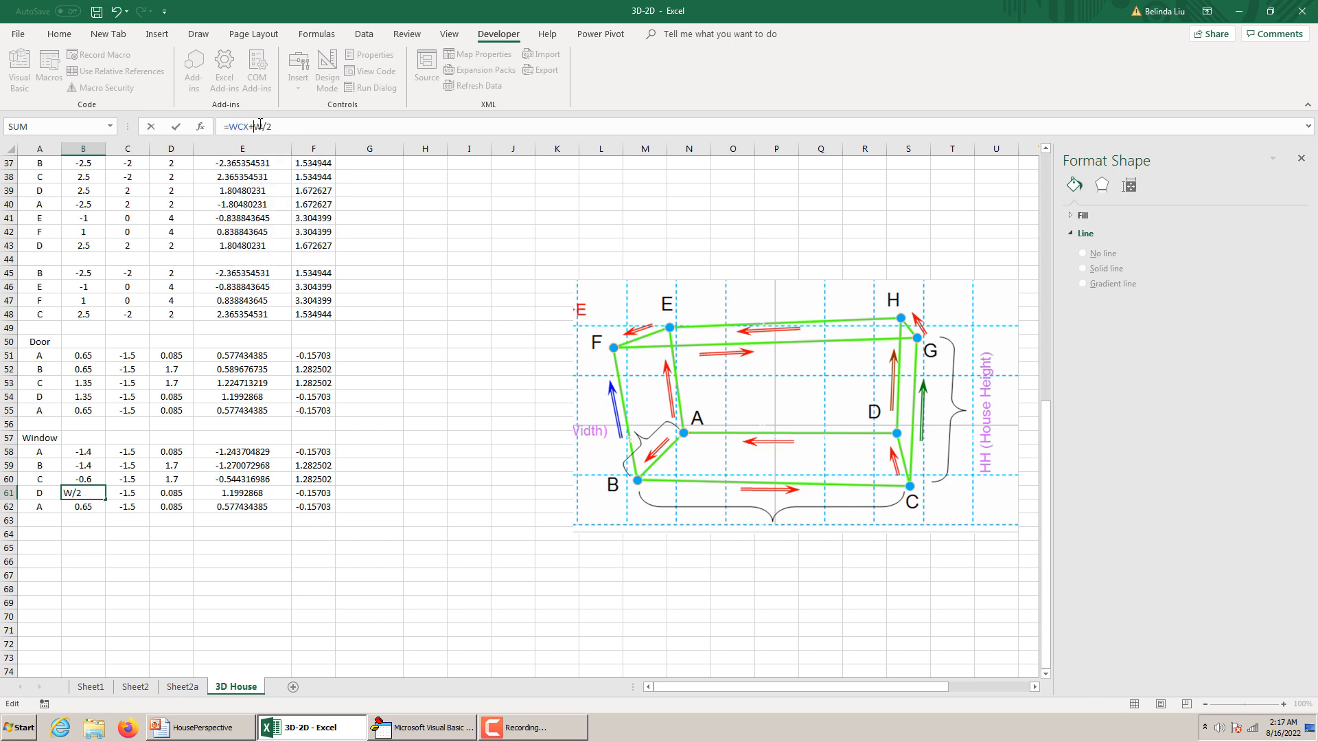
type("W")
key("Return")
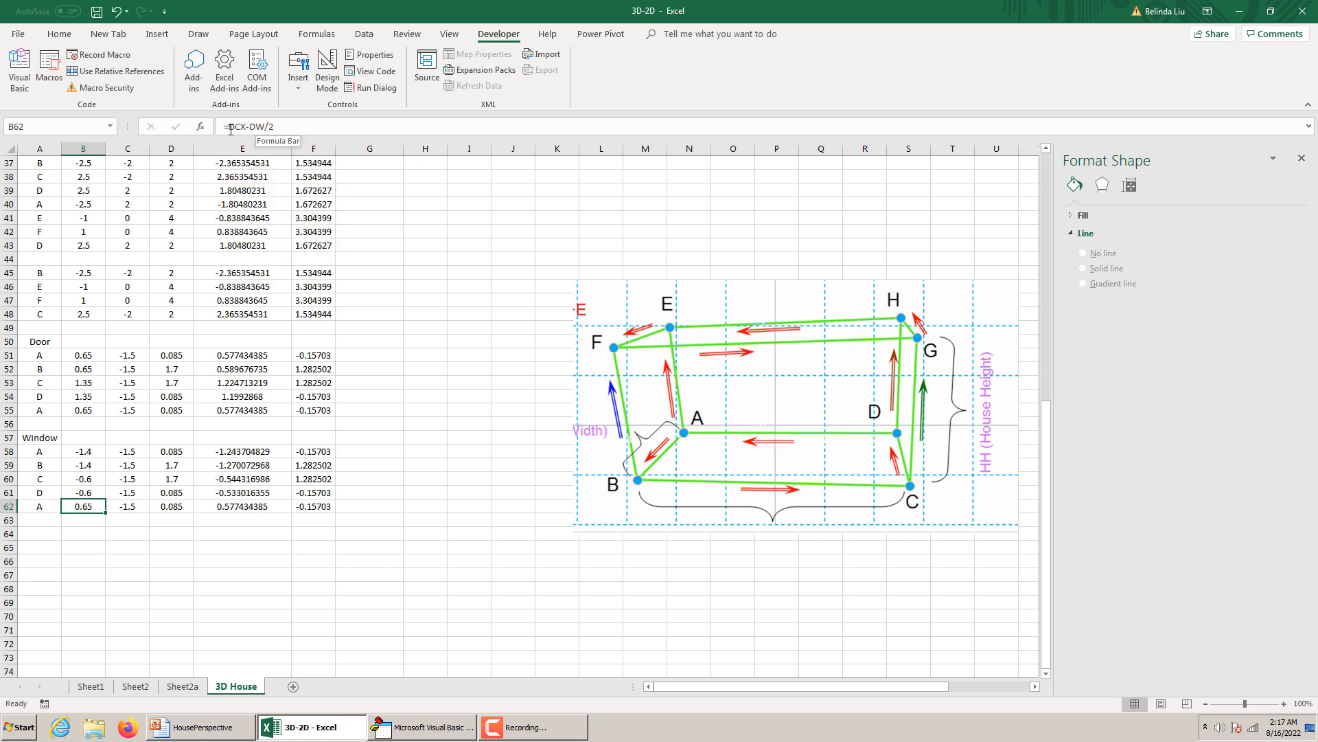
Change the x formula of the closing window point A in B62 to =WCX-WW/2.
left_click(236, 128)
key("BackSpace")
type("W")
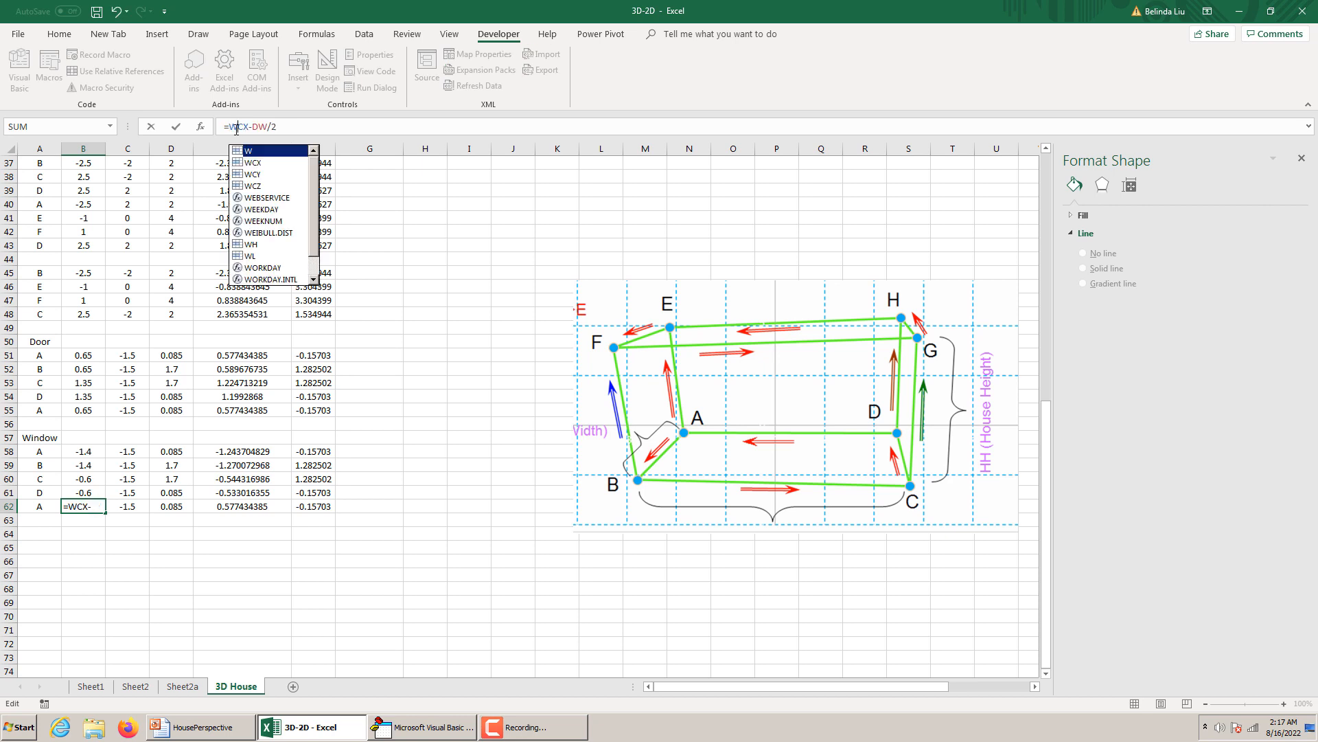
left_click(259, 127)
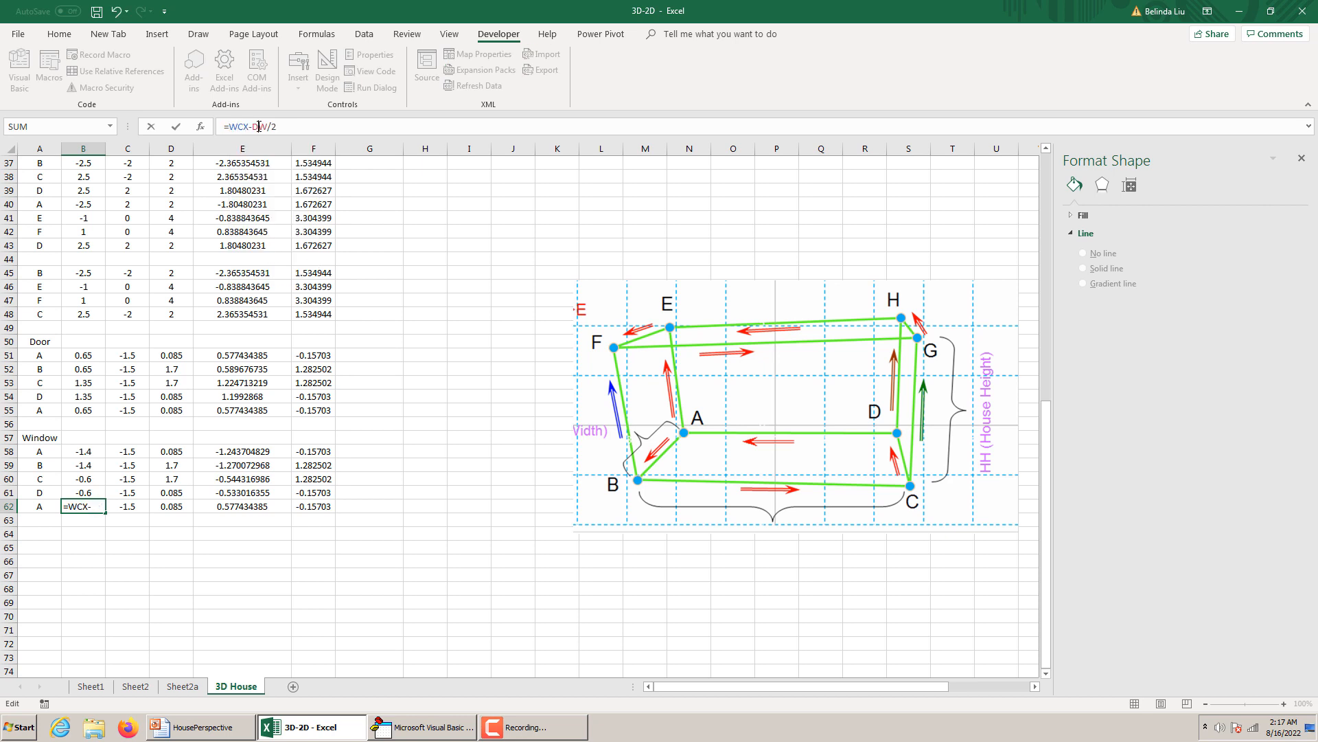
key("BackSpace")
type("W")
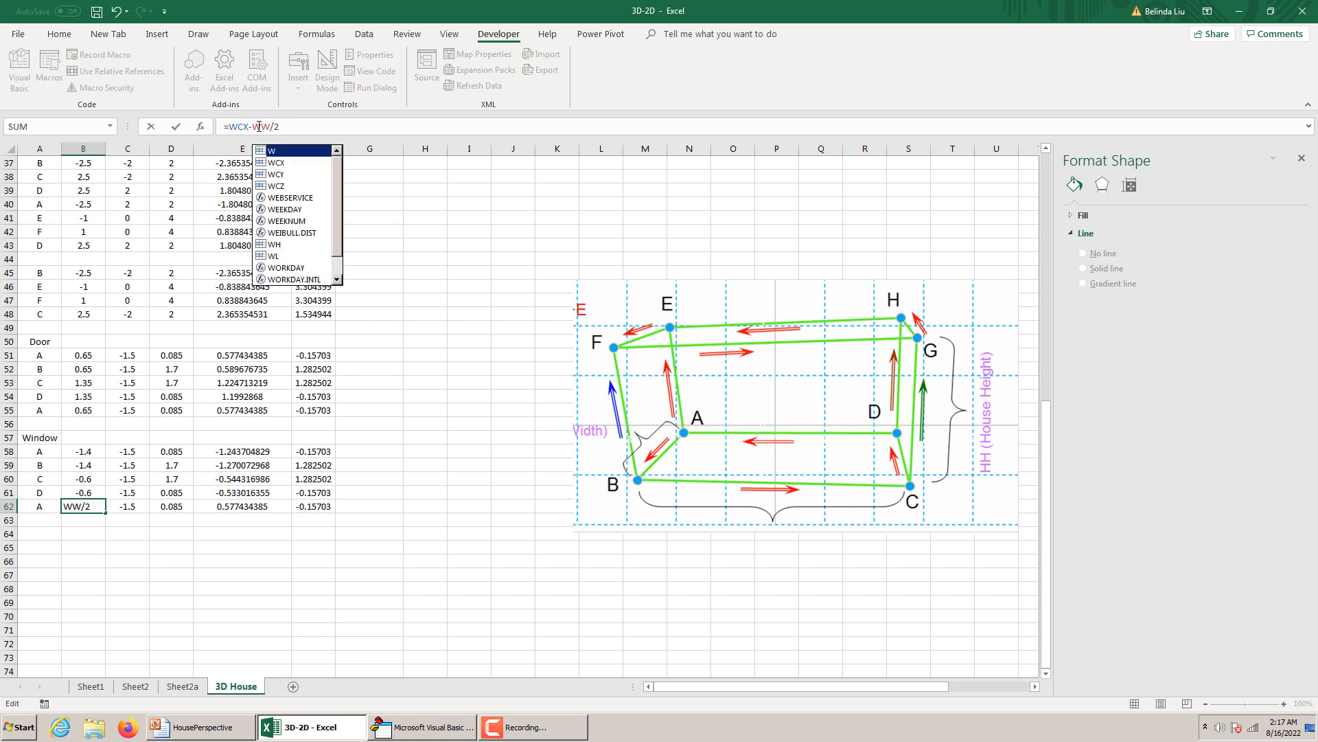
key("Return")
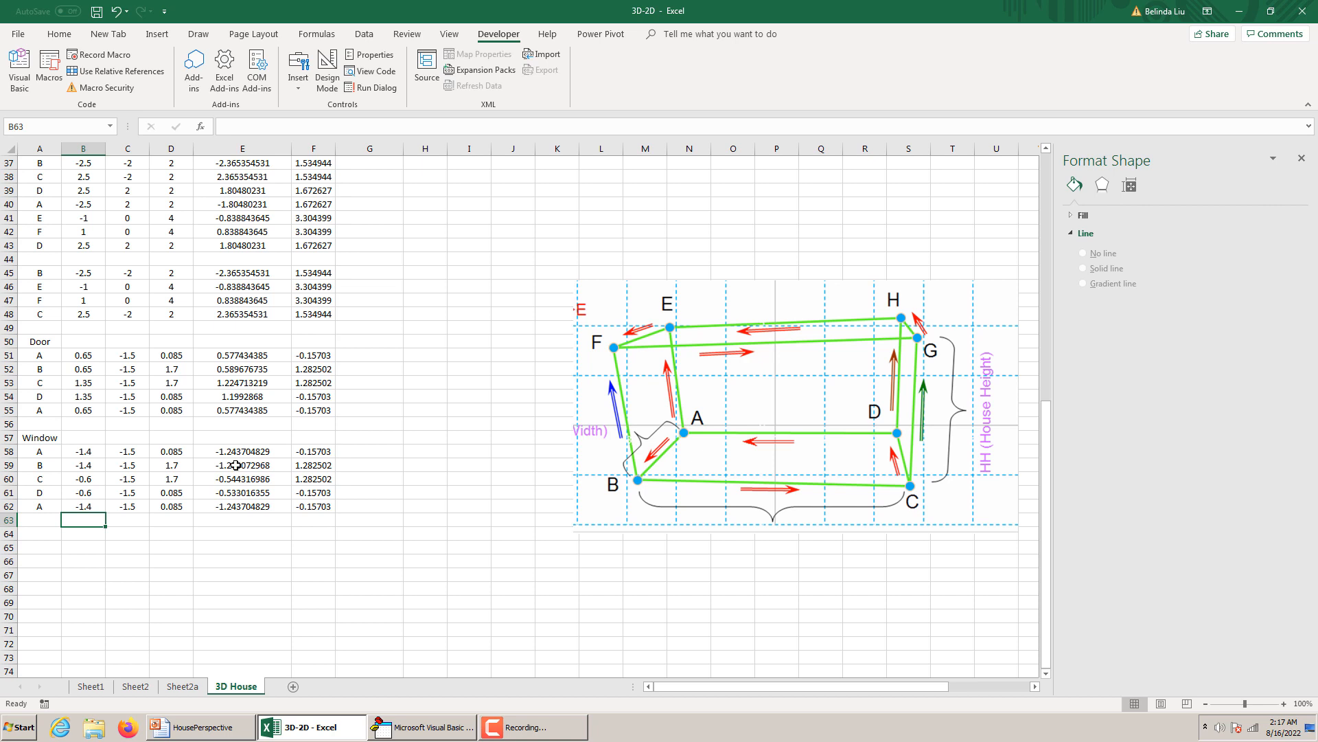
Replace the z formula of window point A in D58 with =WCY-WH/2.
scroll(275, 439, "up", 7)
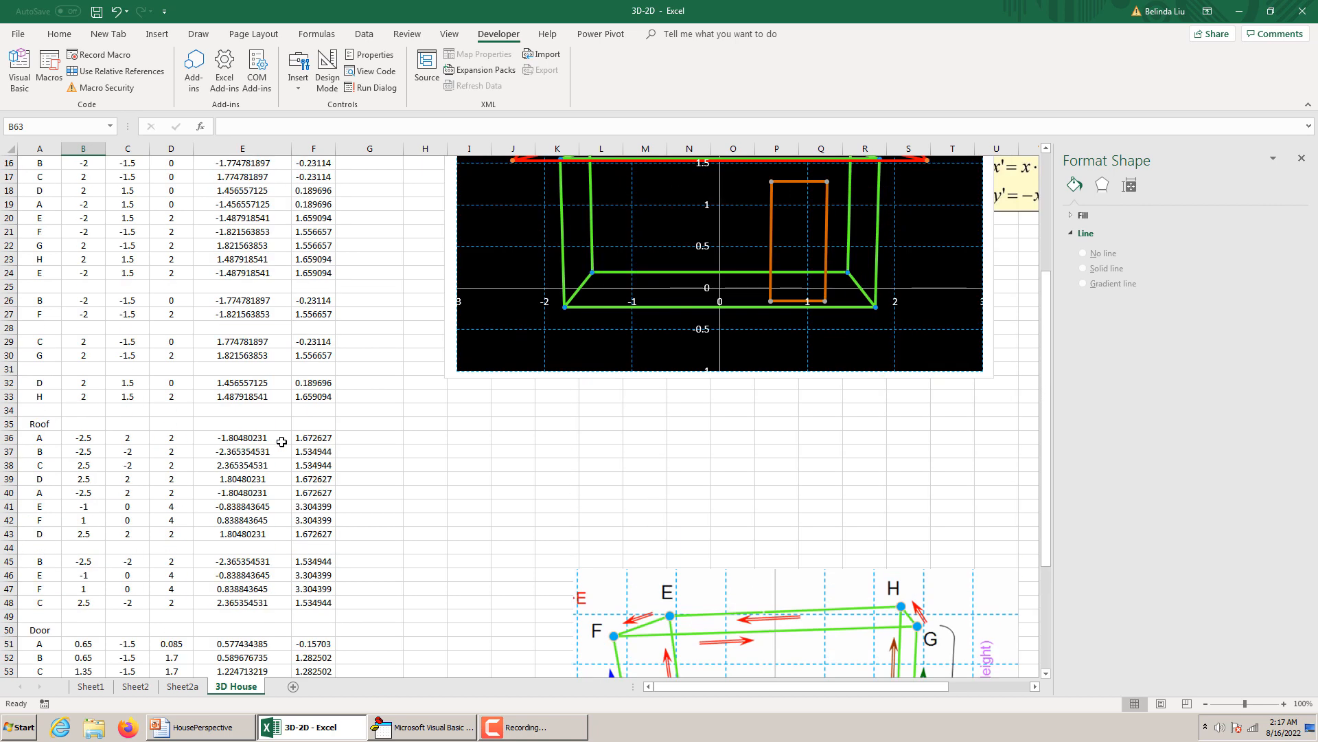
scroll(281, 432, "up", 1)
scroll(281, 441, "down", 1)
scroll(282, 441, "down", 6)
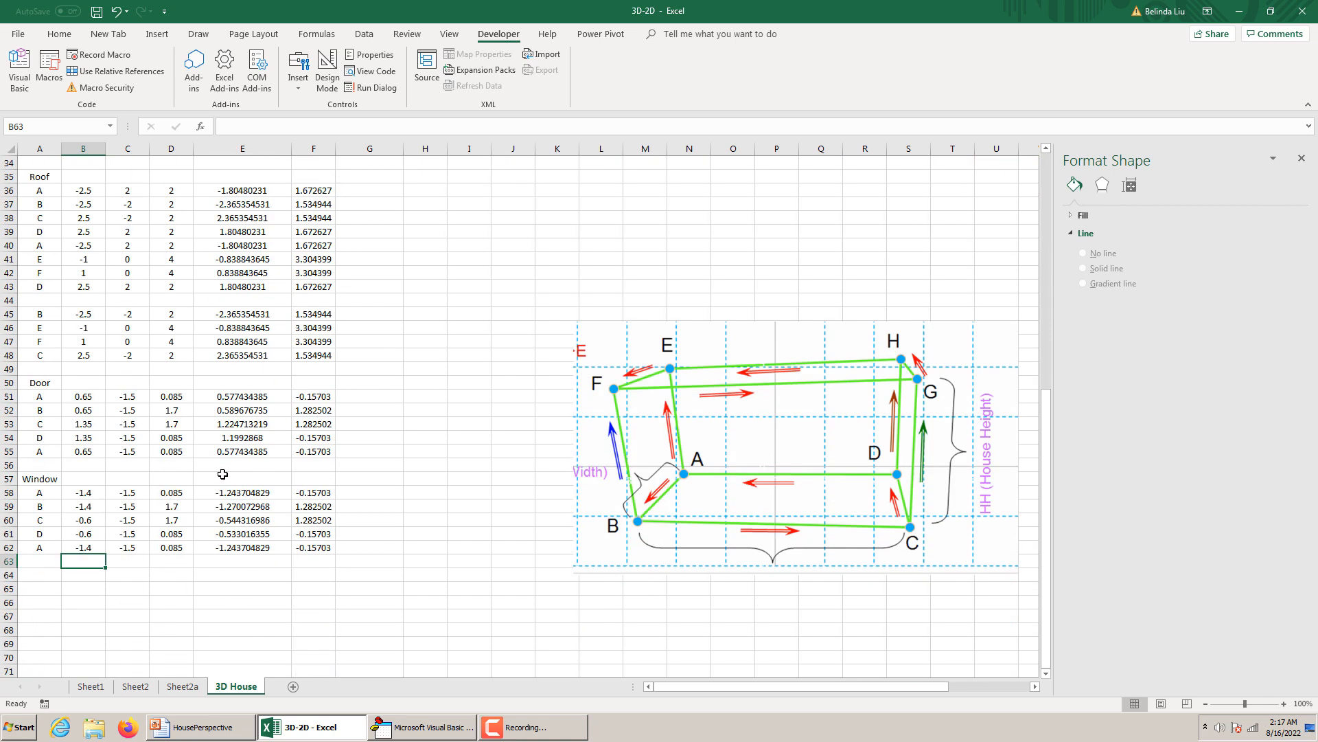
left_click(181, 493)
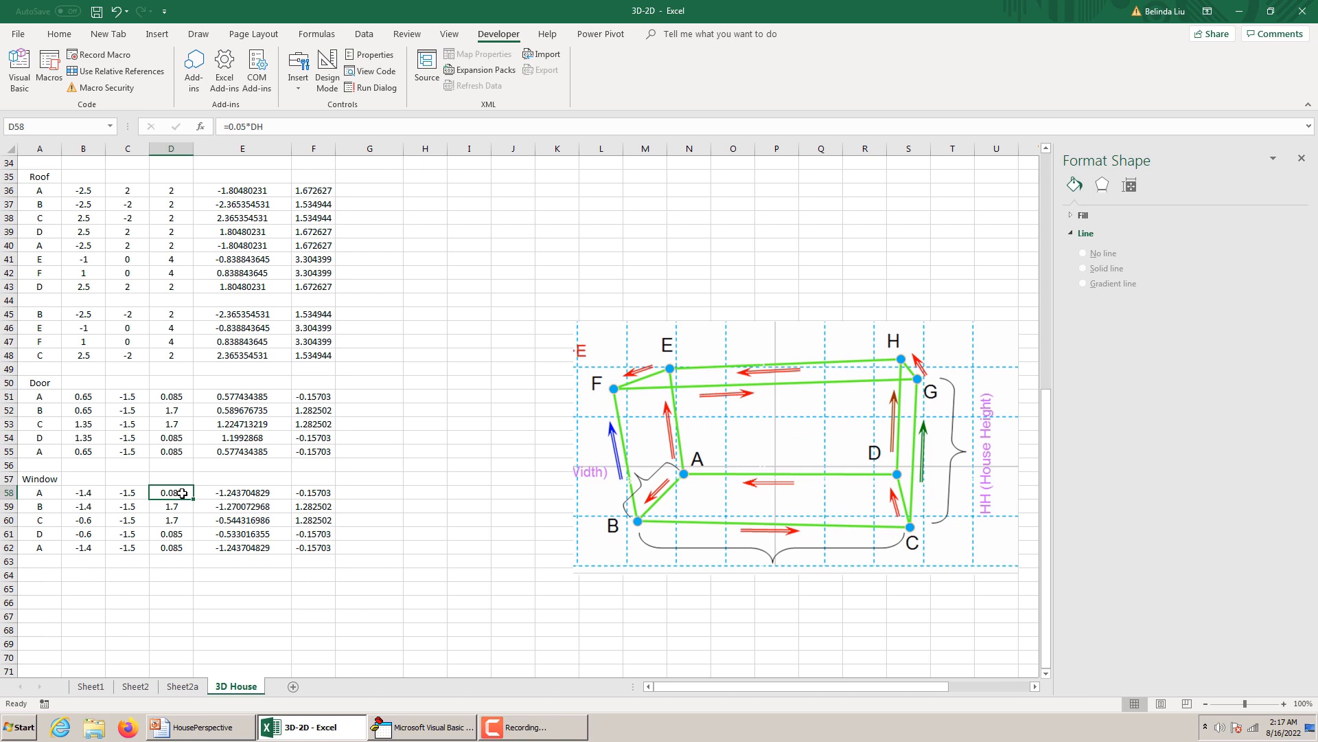
left_click(259, 127)
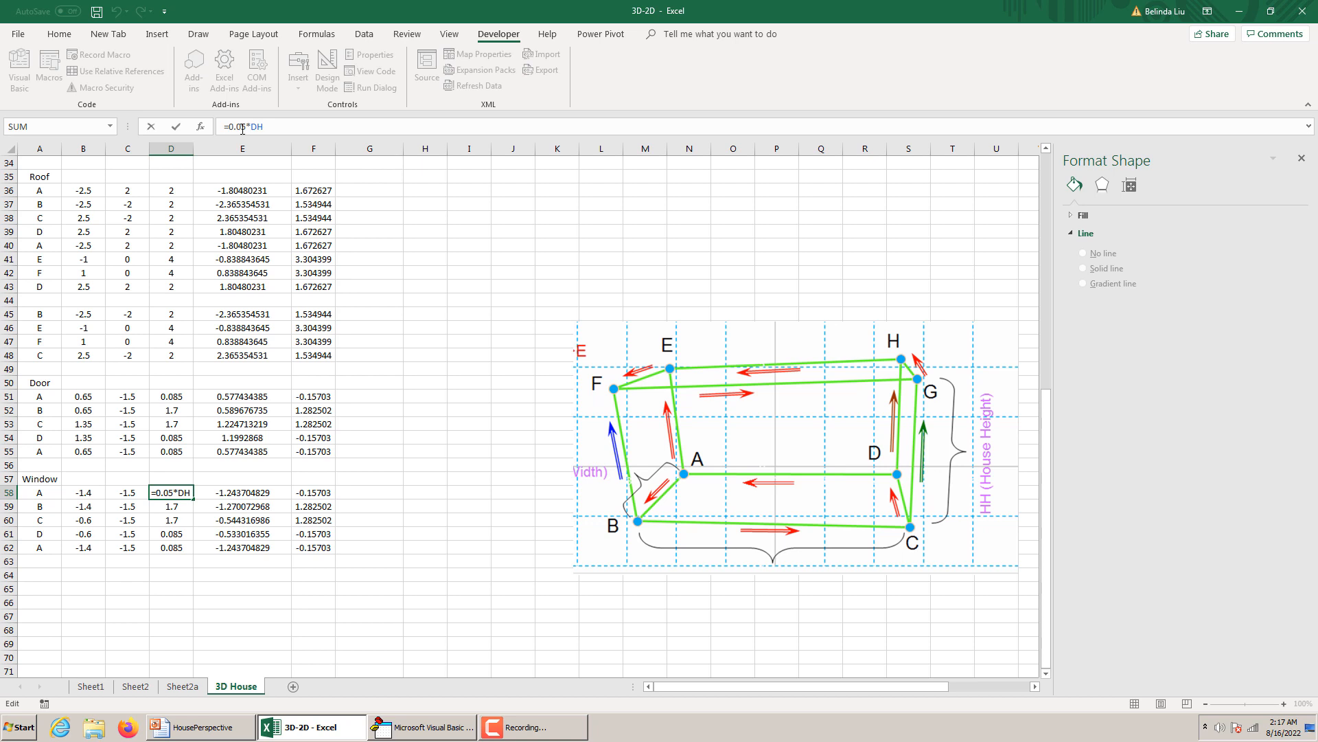
left_click_drag(263, 129, 228, 130)
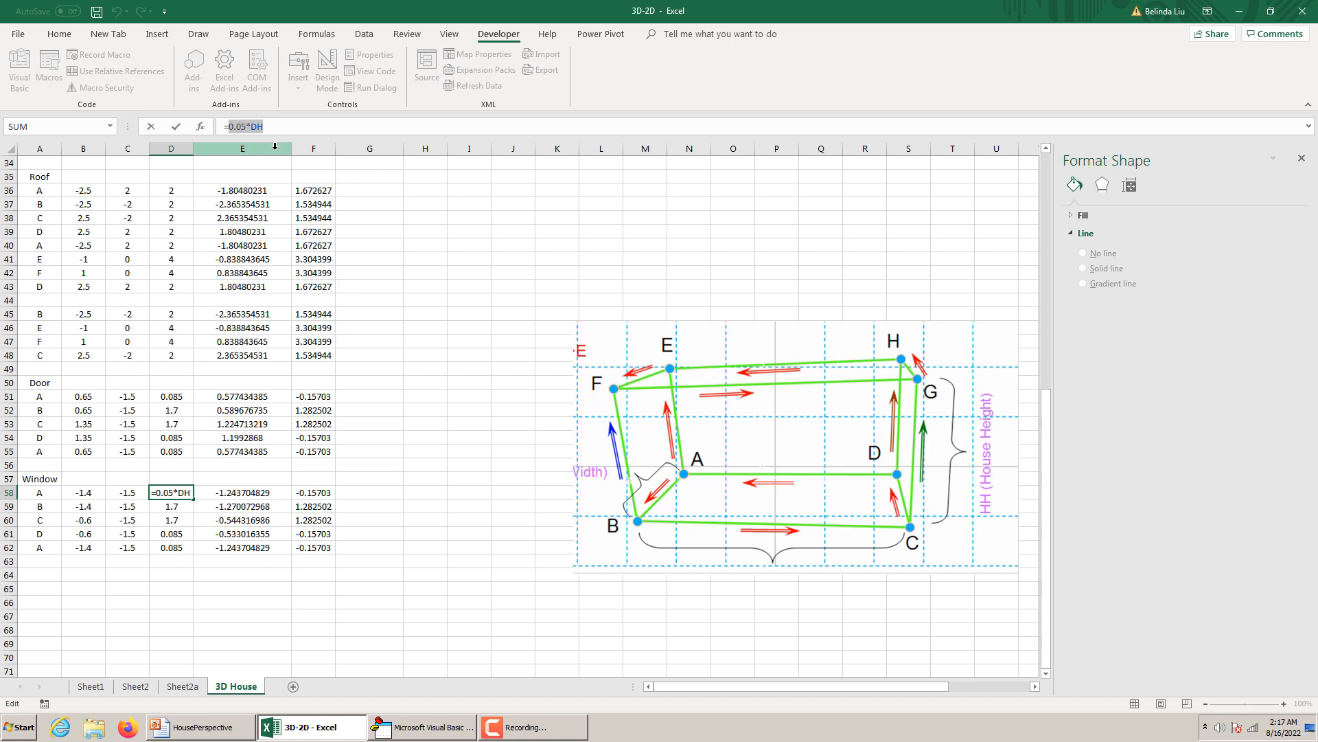
type("=WC")
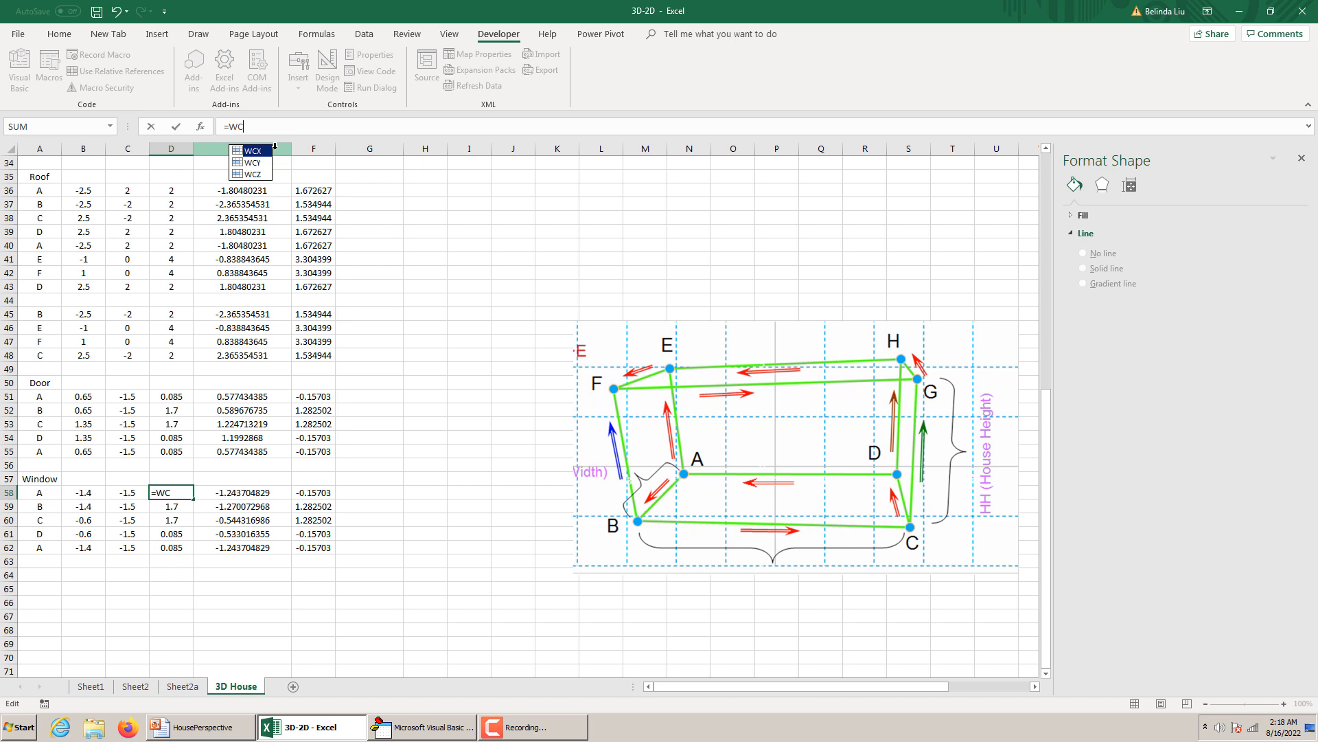
type("Y-")
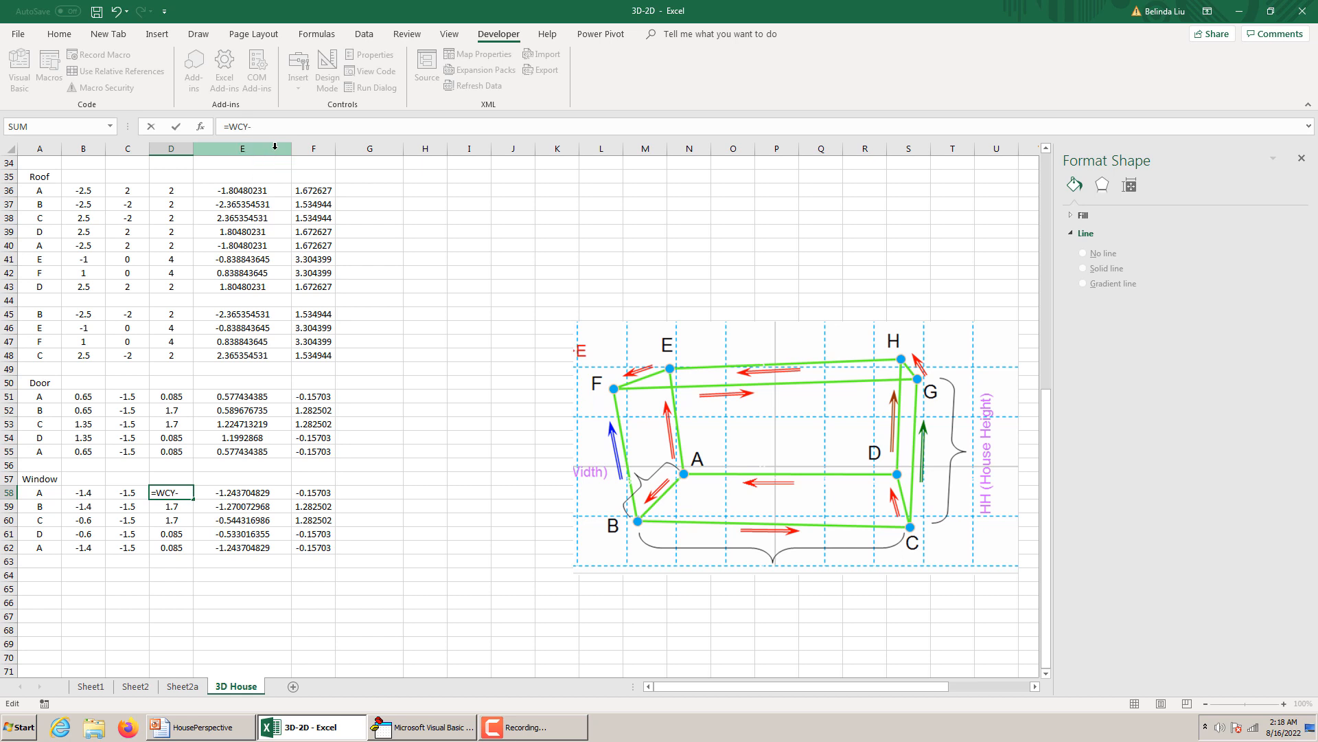
type("W")
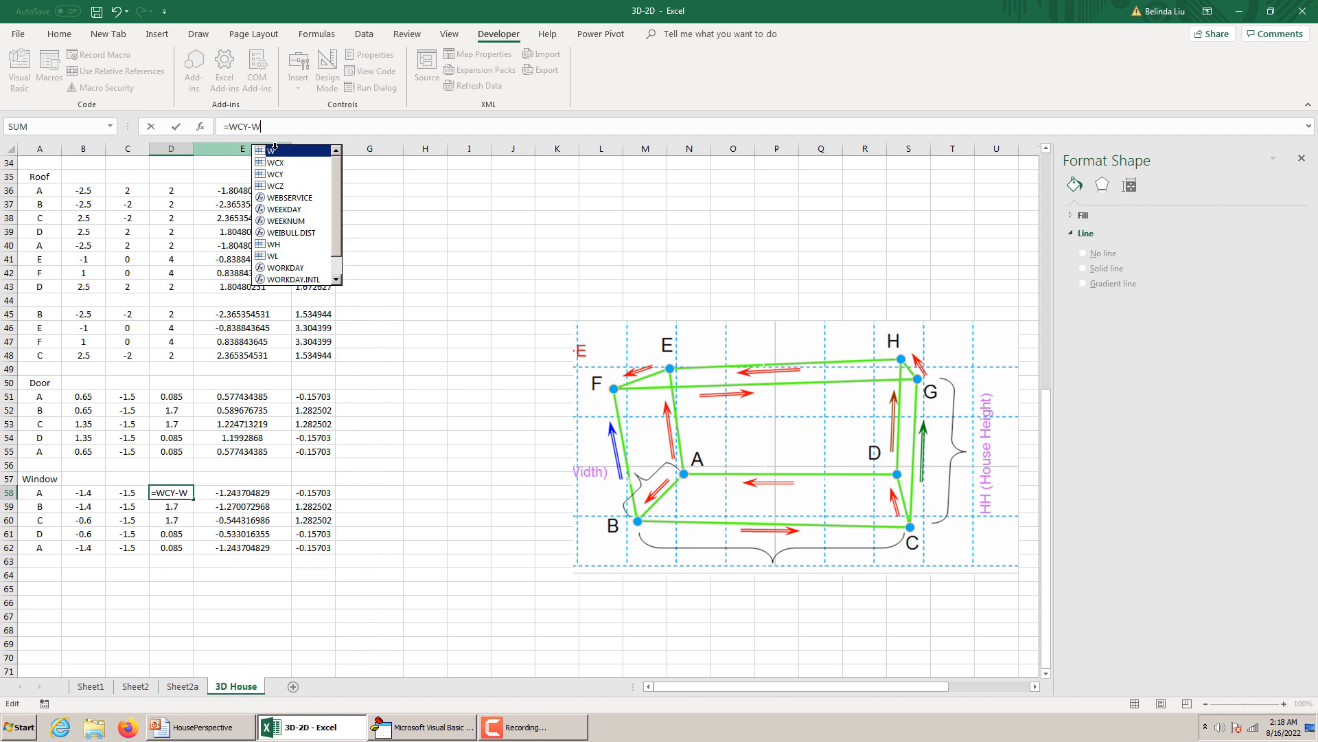
type("H/2")
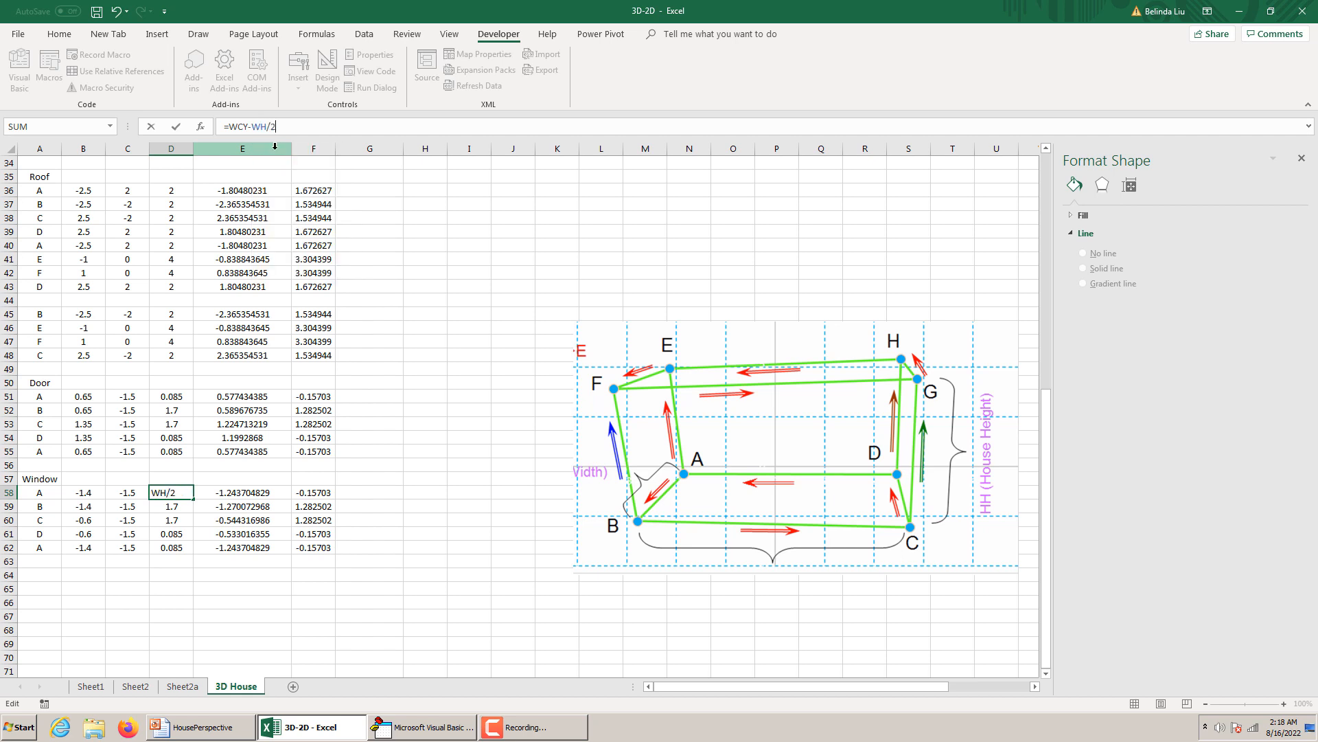
key("Return")
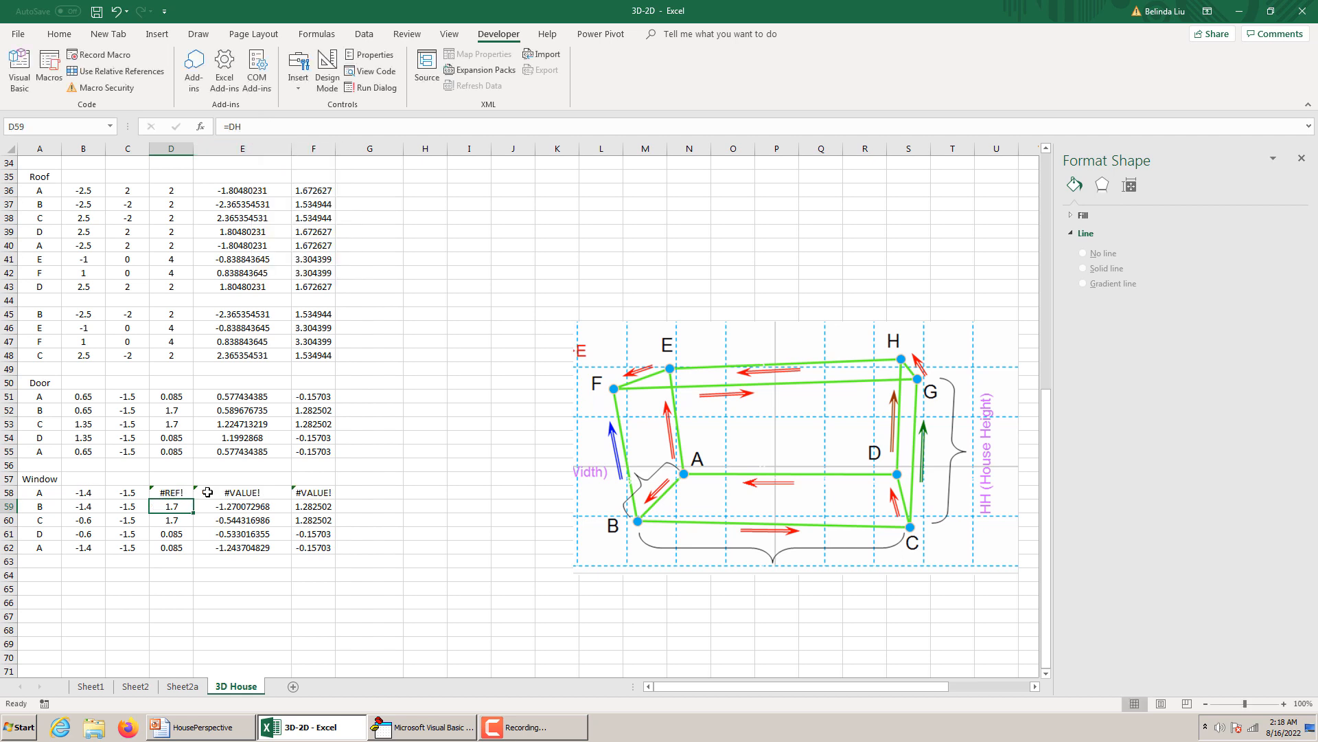
Correct the z formula of window point A in D58 to =WCZ-WH/2 and close the Format Shape pane.
left_click(174, 489)
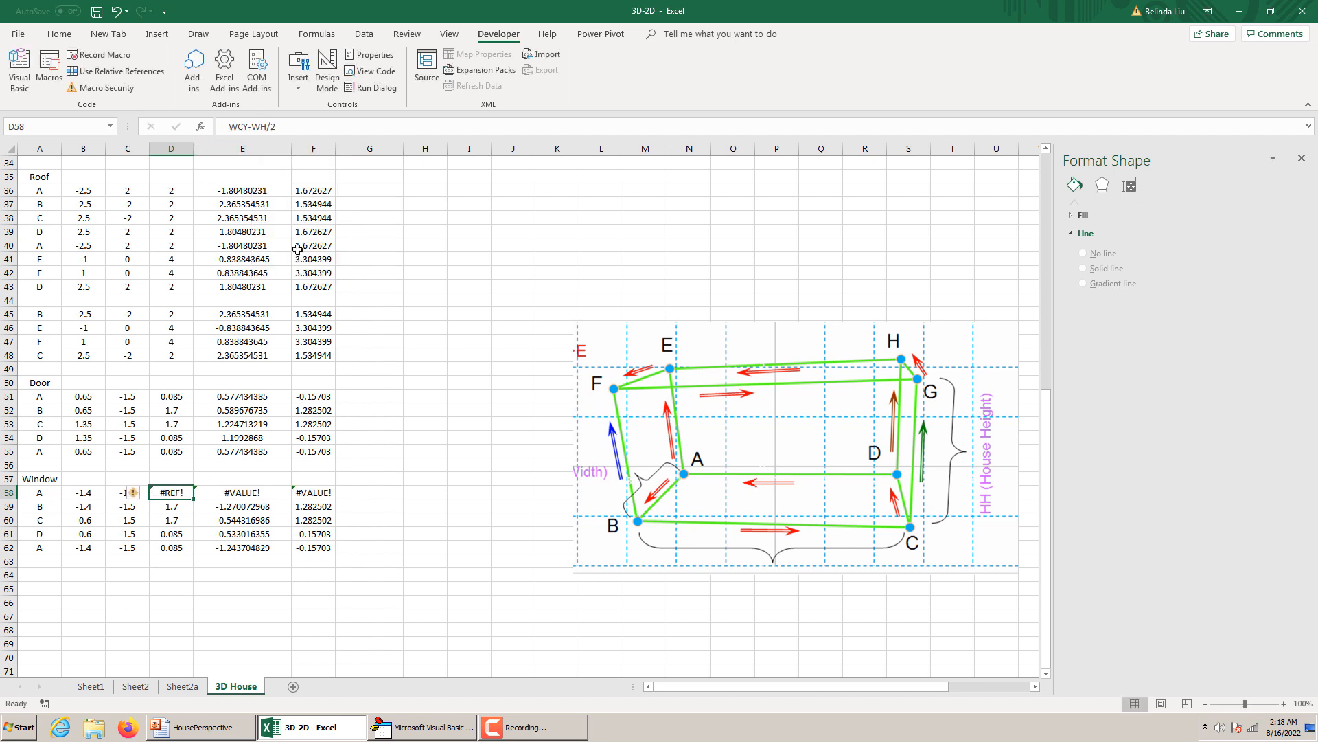
left_click(278, 128)
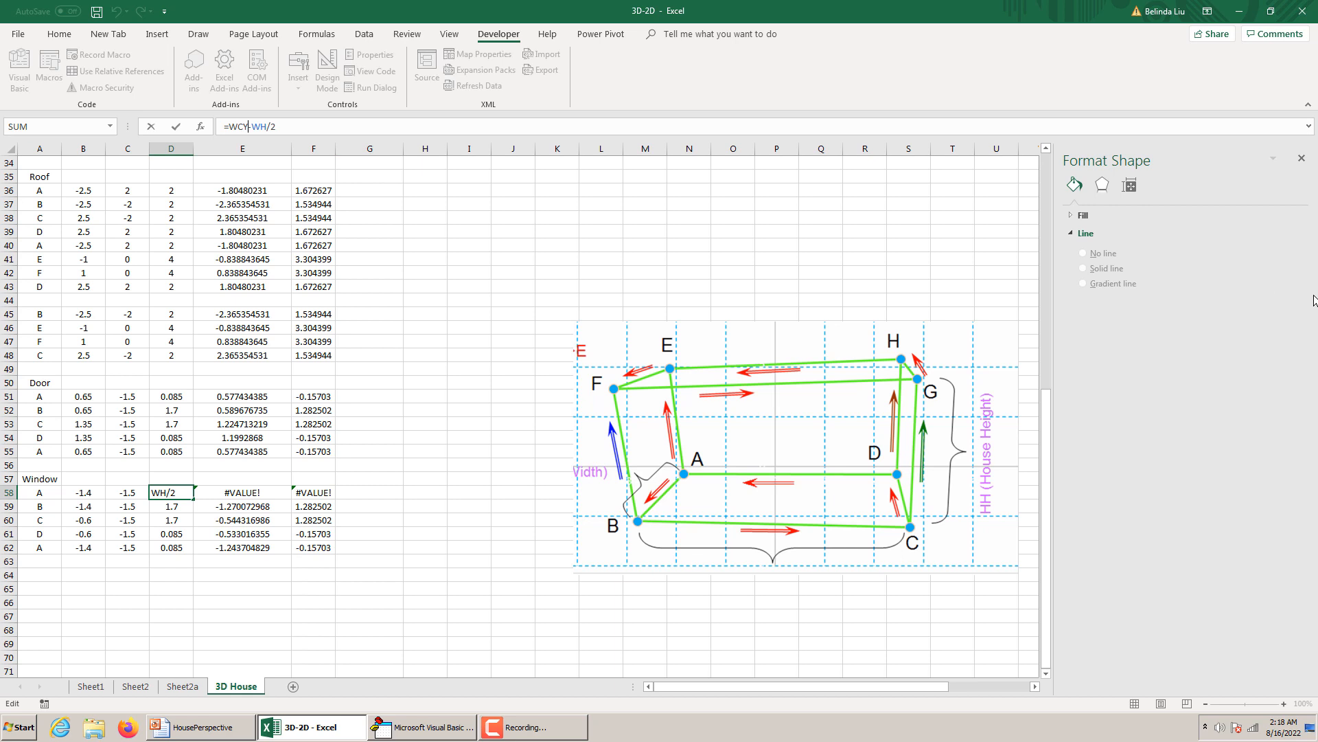
left_click_drag(1044, 361, 1052, 94)
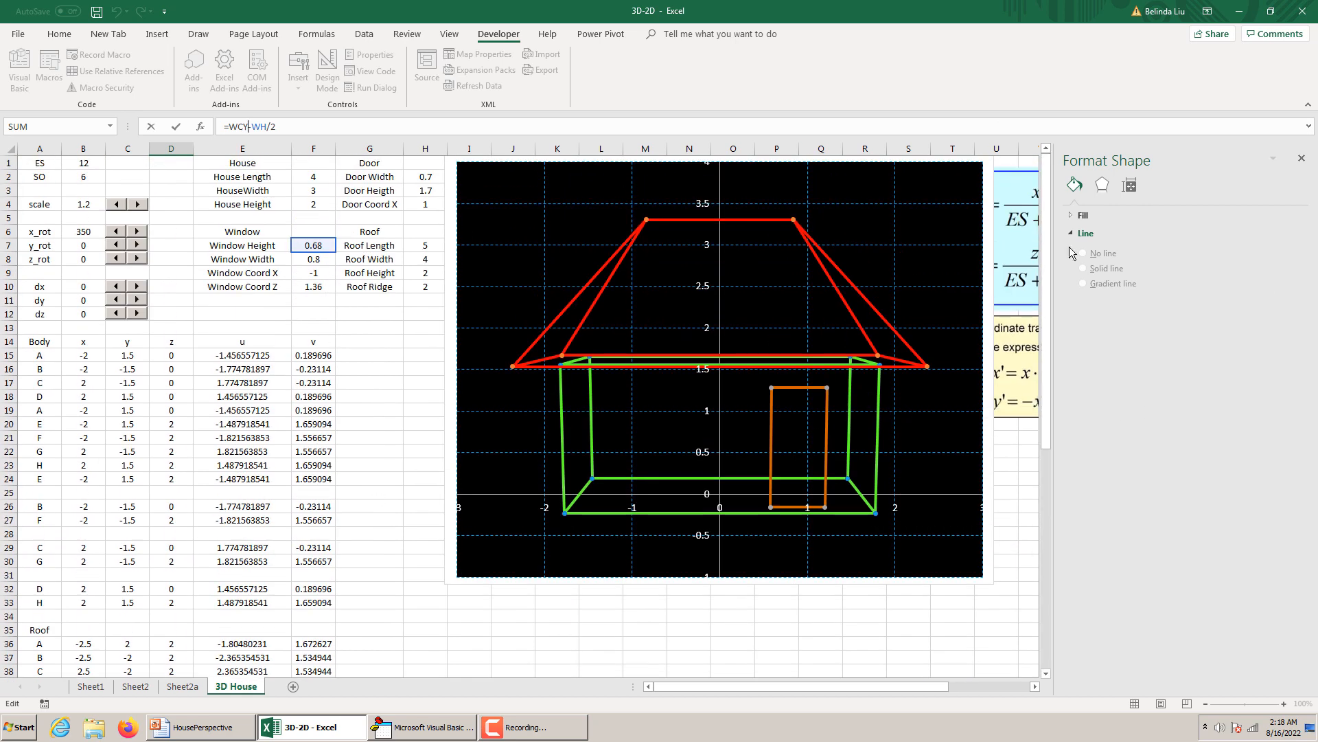
left_click_drag(1045, 248, 1071, 420)
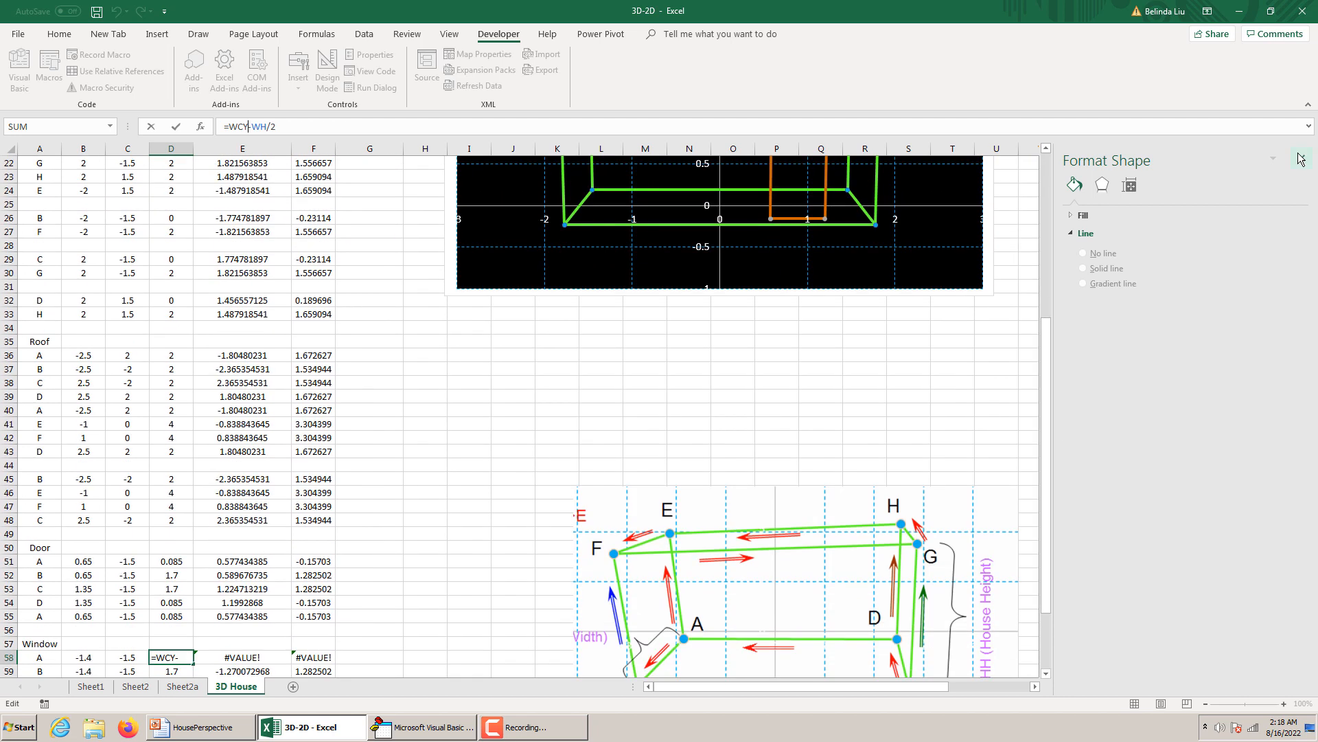
left_click(1301, 158)
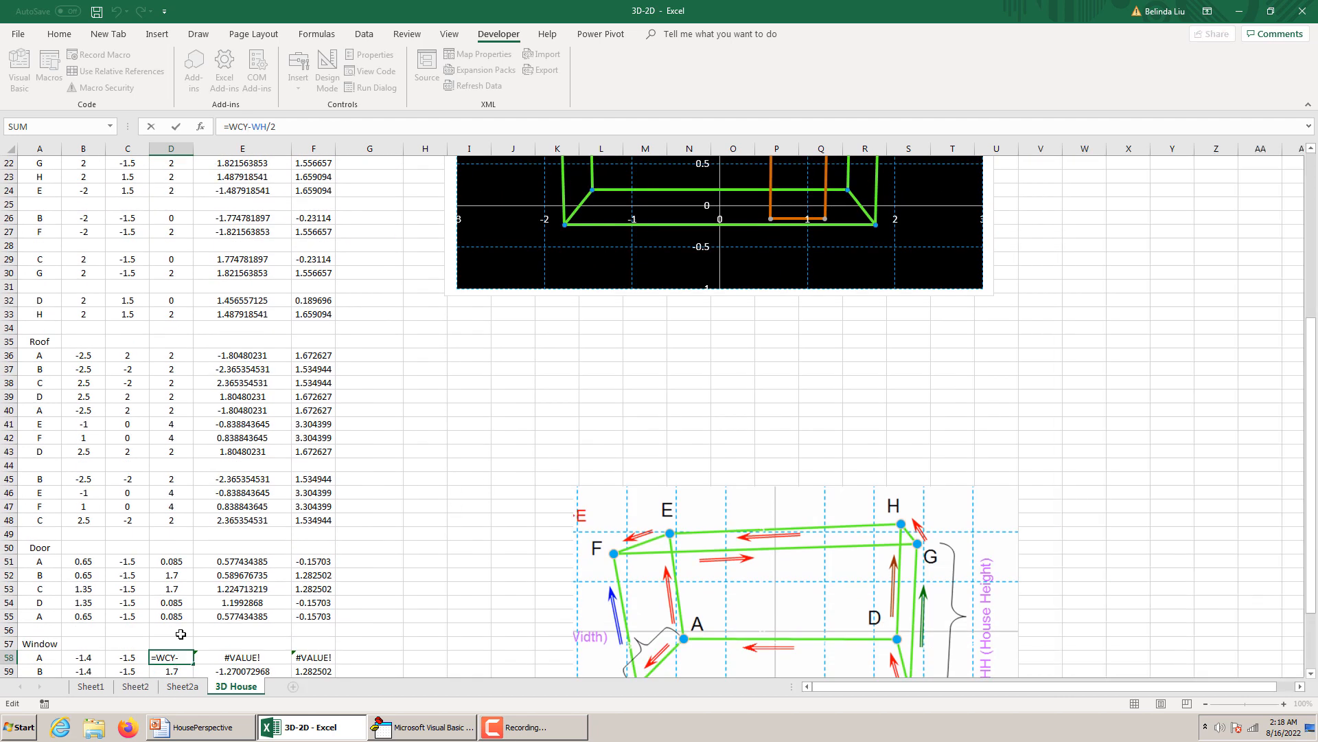
key("BackSpace")
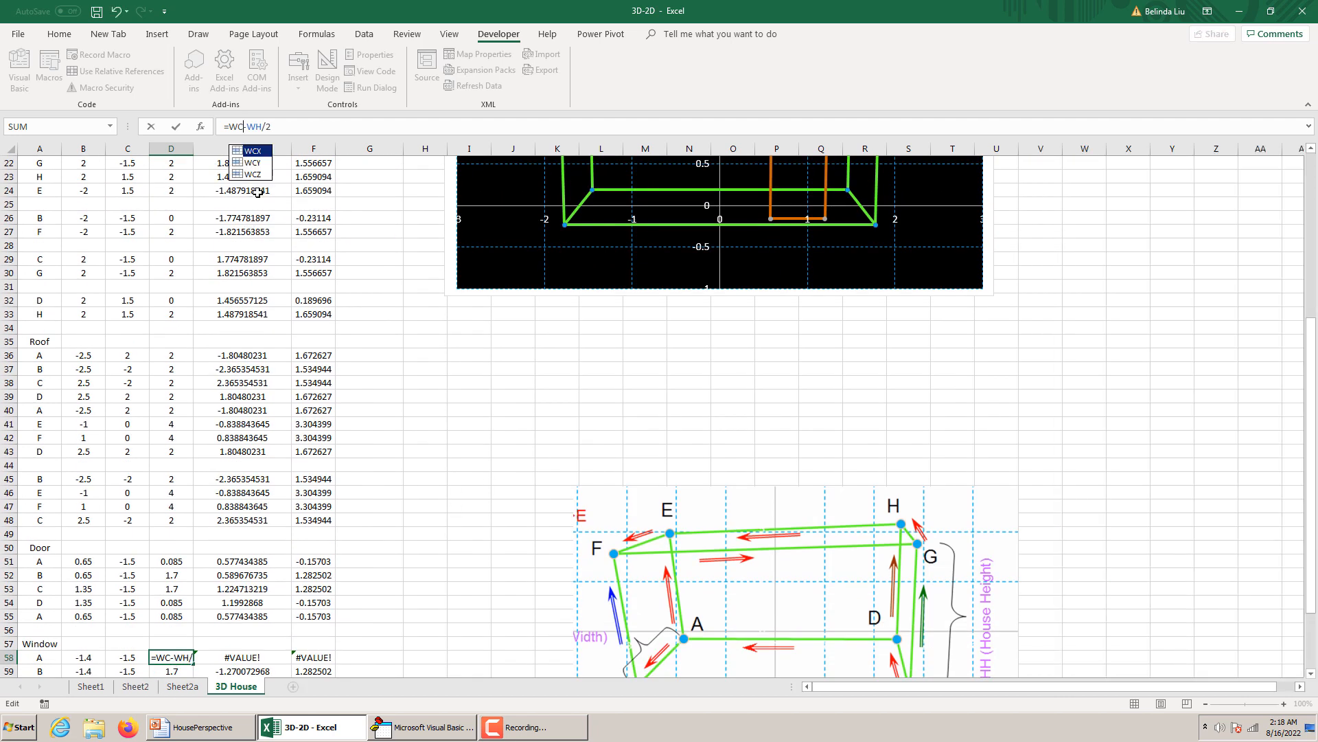
type("Z")
key("Return")
Copy the z formula from D58 to window point B in D59 and change it to =WCZ+WH/2.
scroll(167, 536, "down", 3)
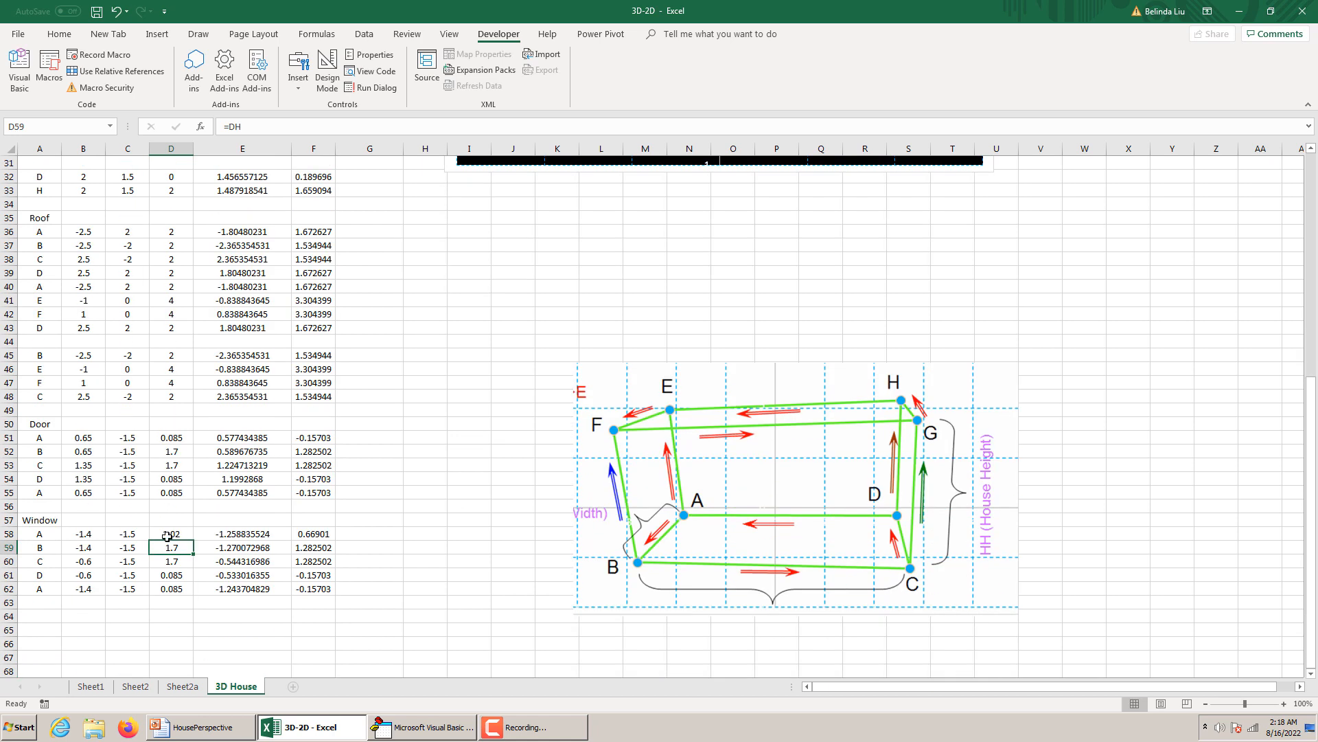
left_click(167, 536)
left_click_drag(193, 541, 194, 549)
left_click(184, 548)
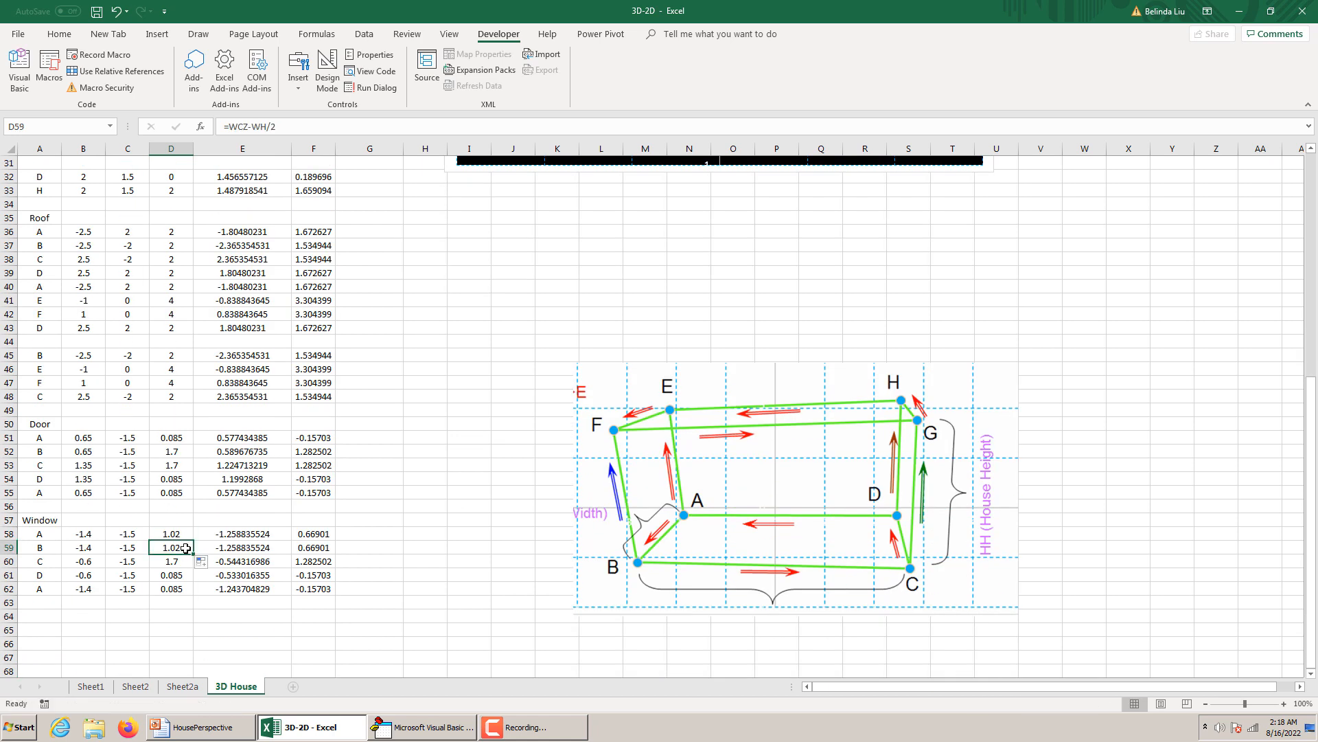
left_click(264, 132)
key("BackSpace")
type("+")
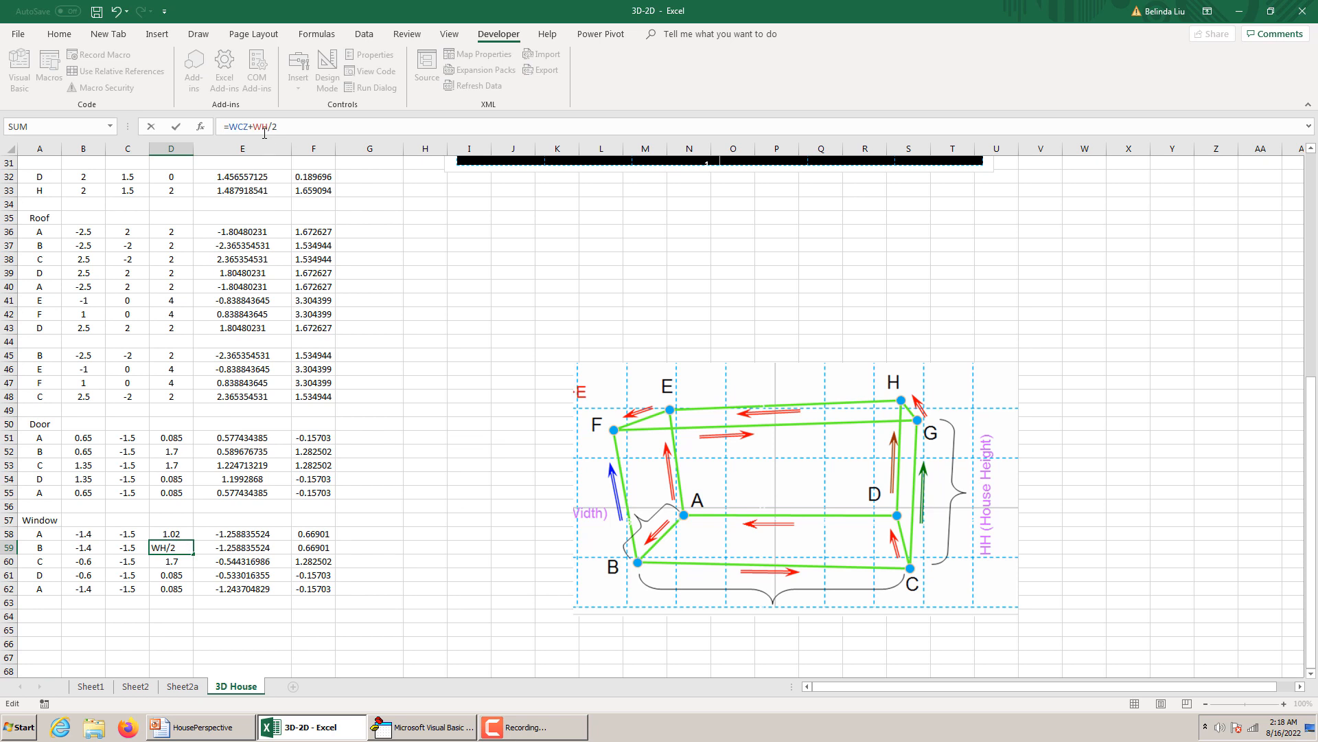
key("Return")
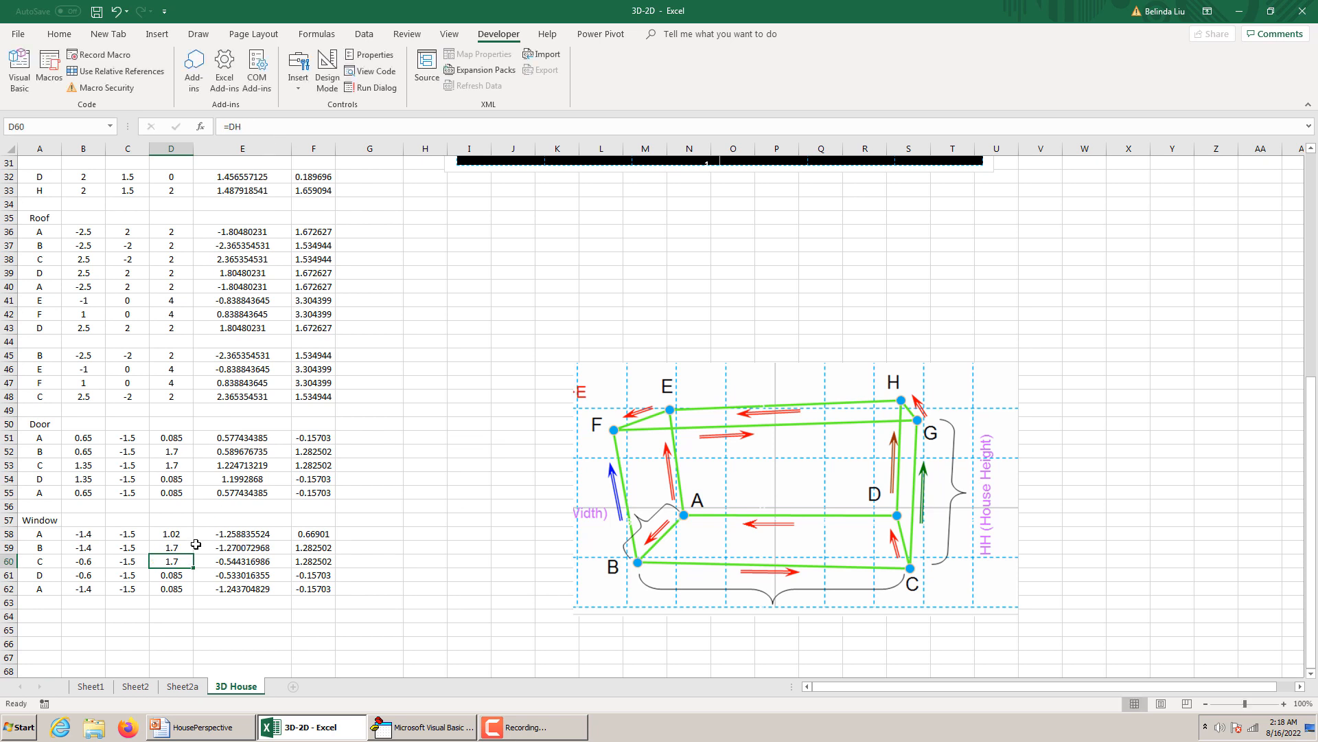
Fill window point B's z formula down to D61 and change the one in D61 to =WCZ-WH/2.
left_click_drag(184, 546, 195, 577)
left_click(188, 576)
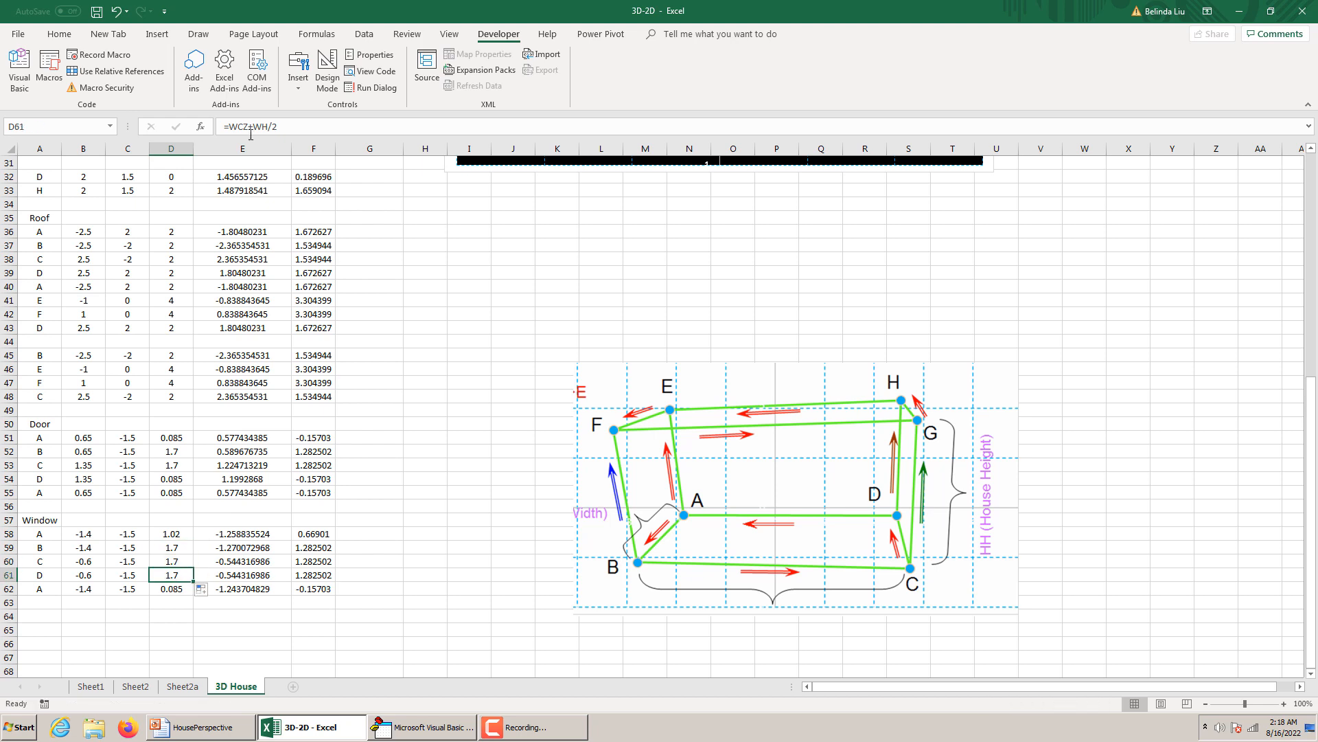
left_click(253, 128)
key("BackSpace")
type("-")
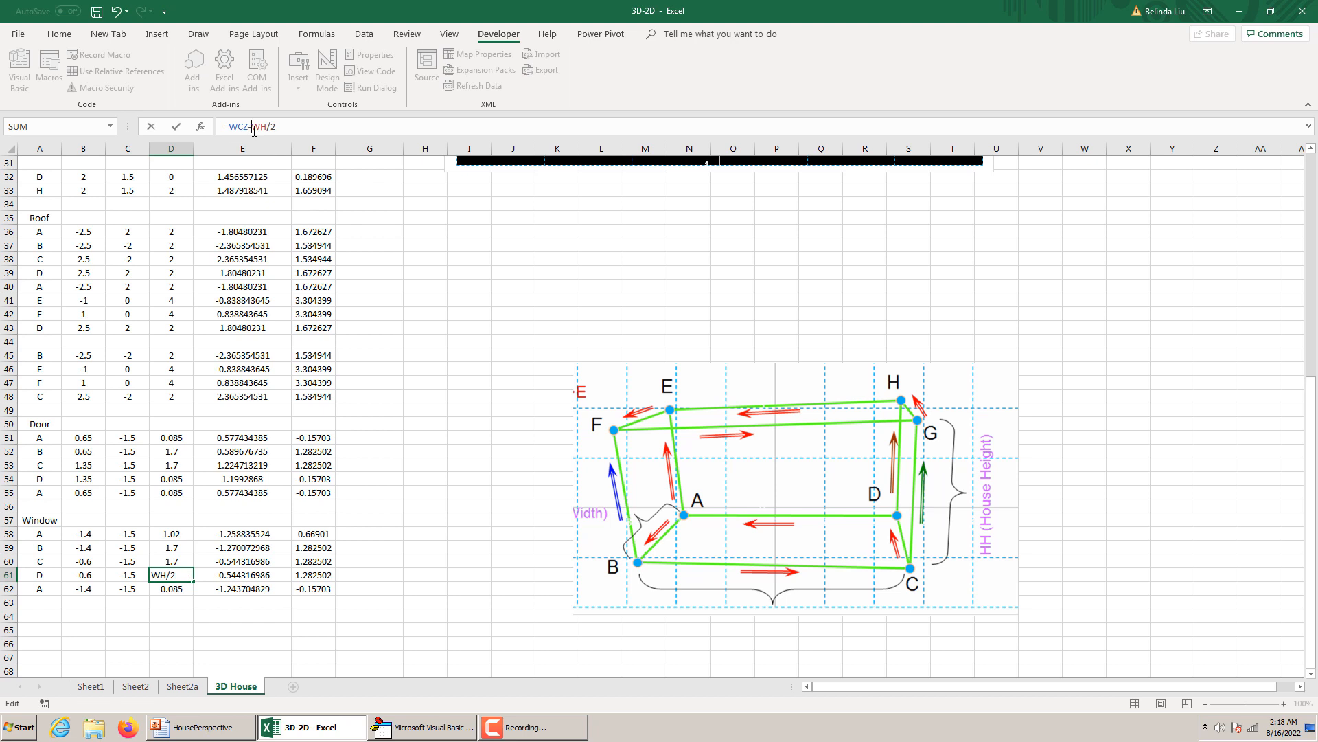
key("Return")
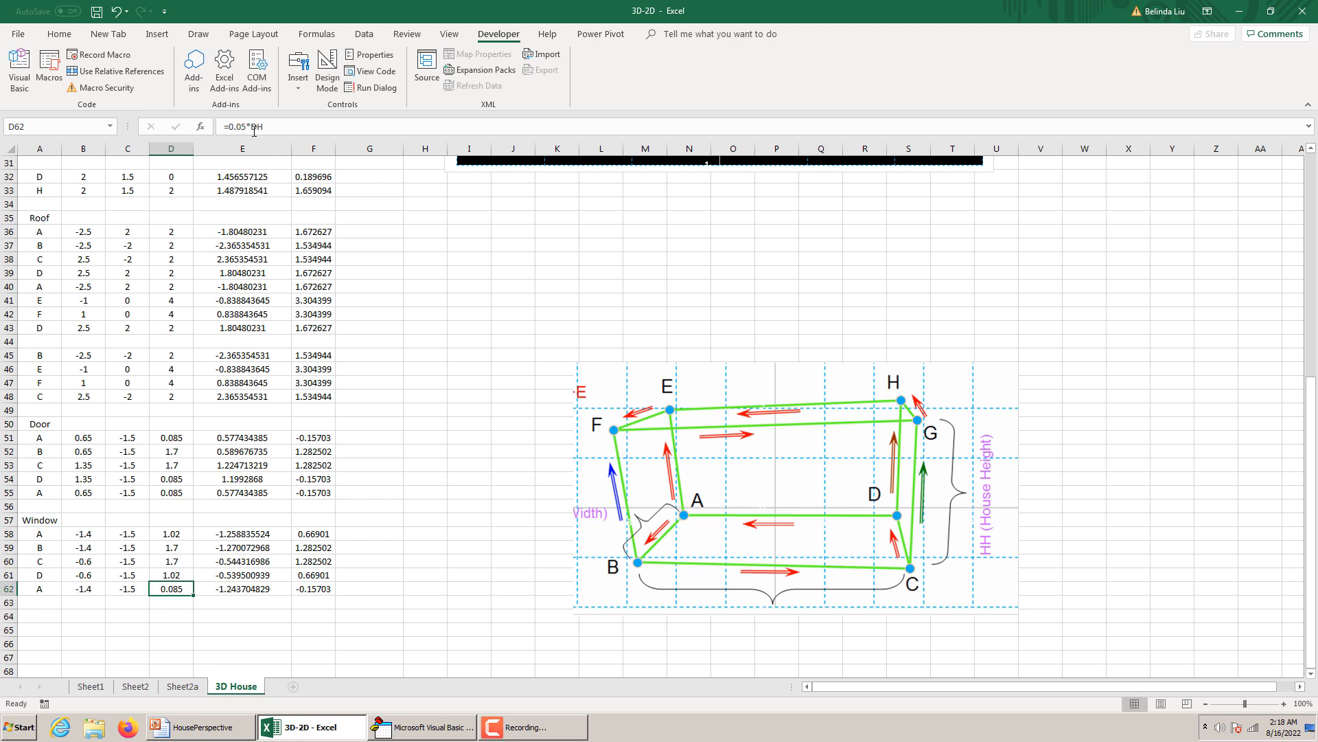
Copy the z formula of D61 into D62 for the closing point A and change D61 to =WCZ+WH/2.
left_click(190, 577)
left_click_drag(189, 577, 191, 590)
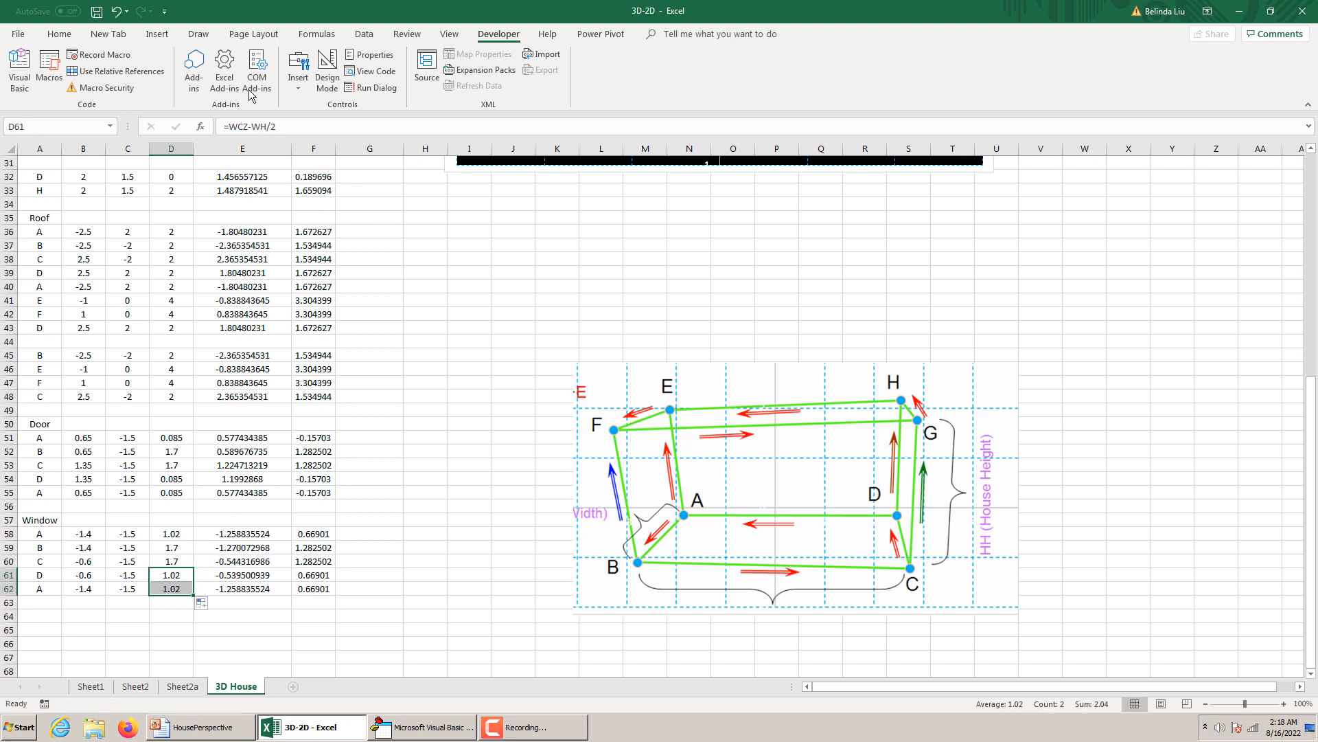
left_click(251, 128)
key("BackSpace")
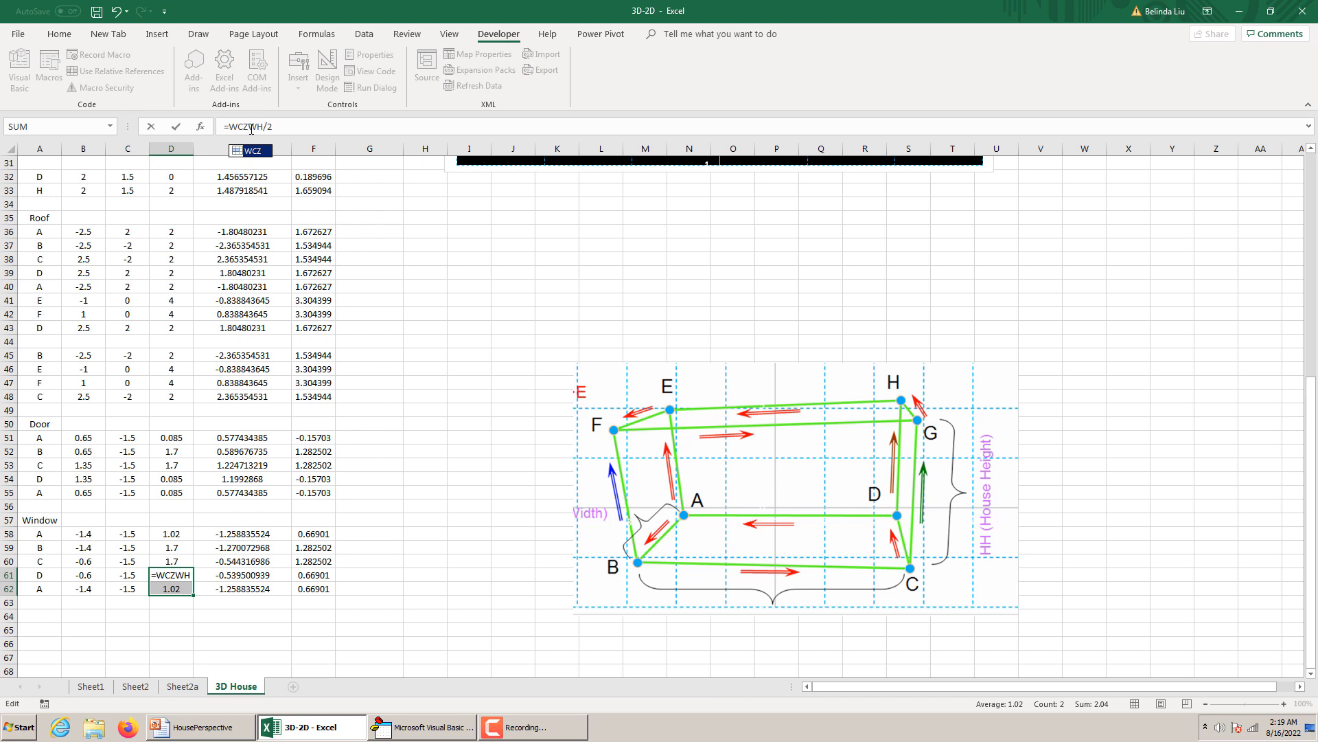
type("_")
key("BackSpace")
type("+")
key("Return")
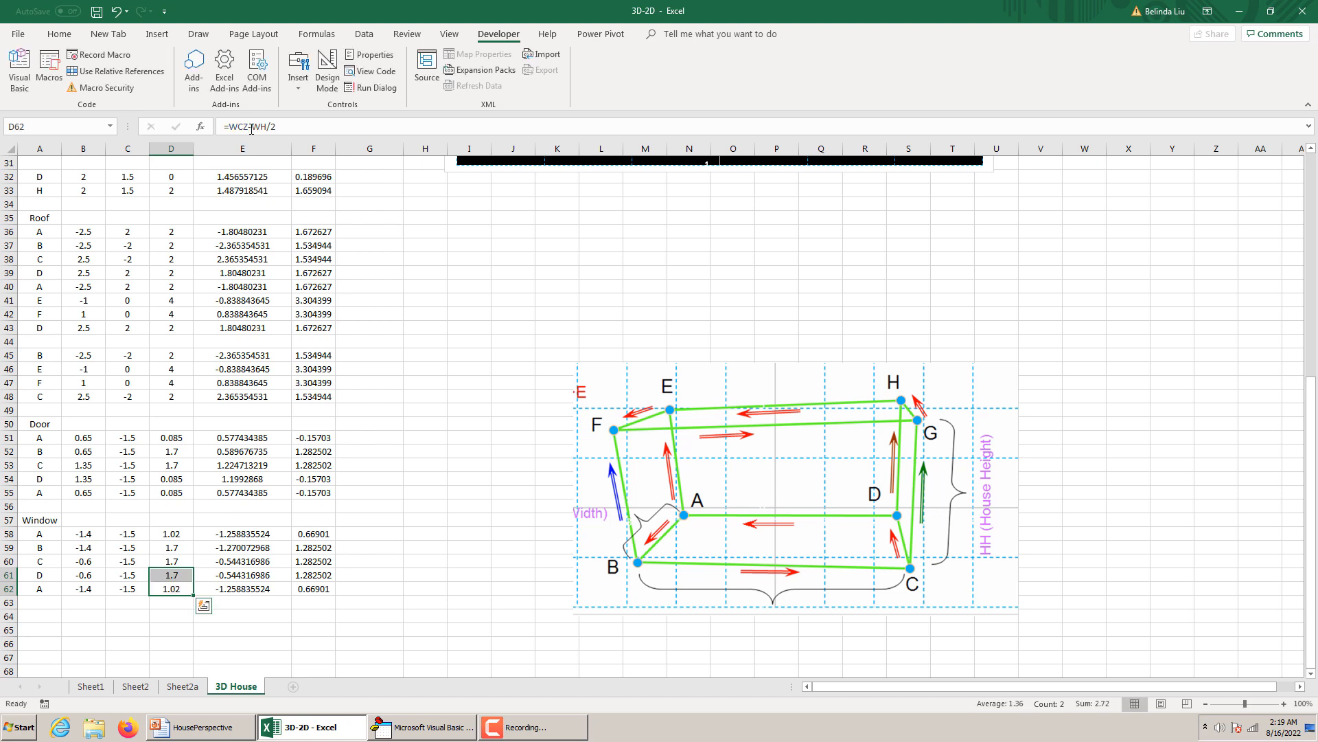
Add a new data series named Window to the house chart.
left_click(264, 557)
scroll(378, 488, "up", 9)
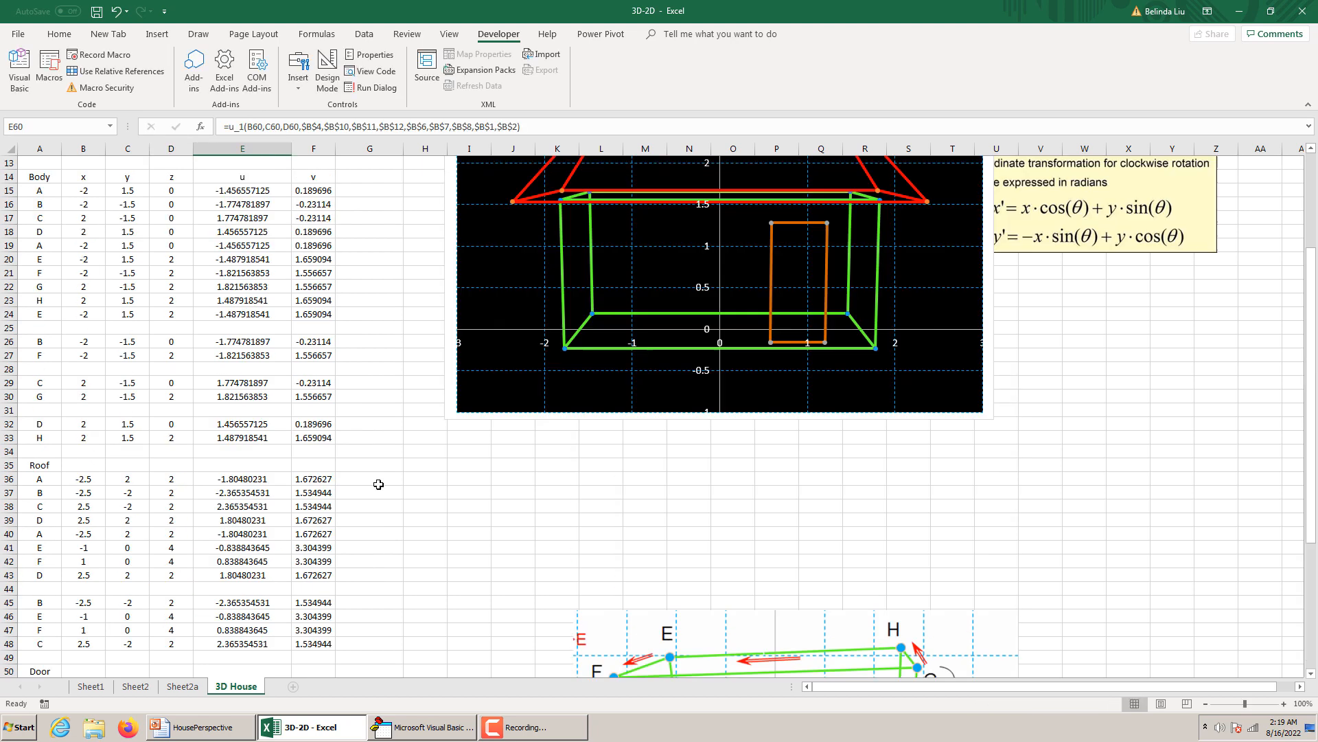
right_click(452, 292)
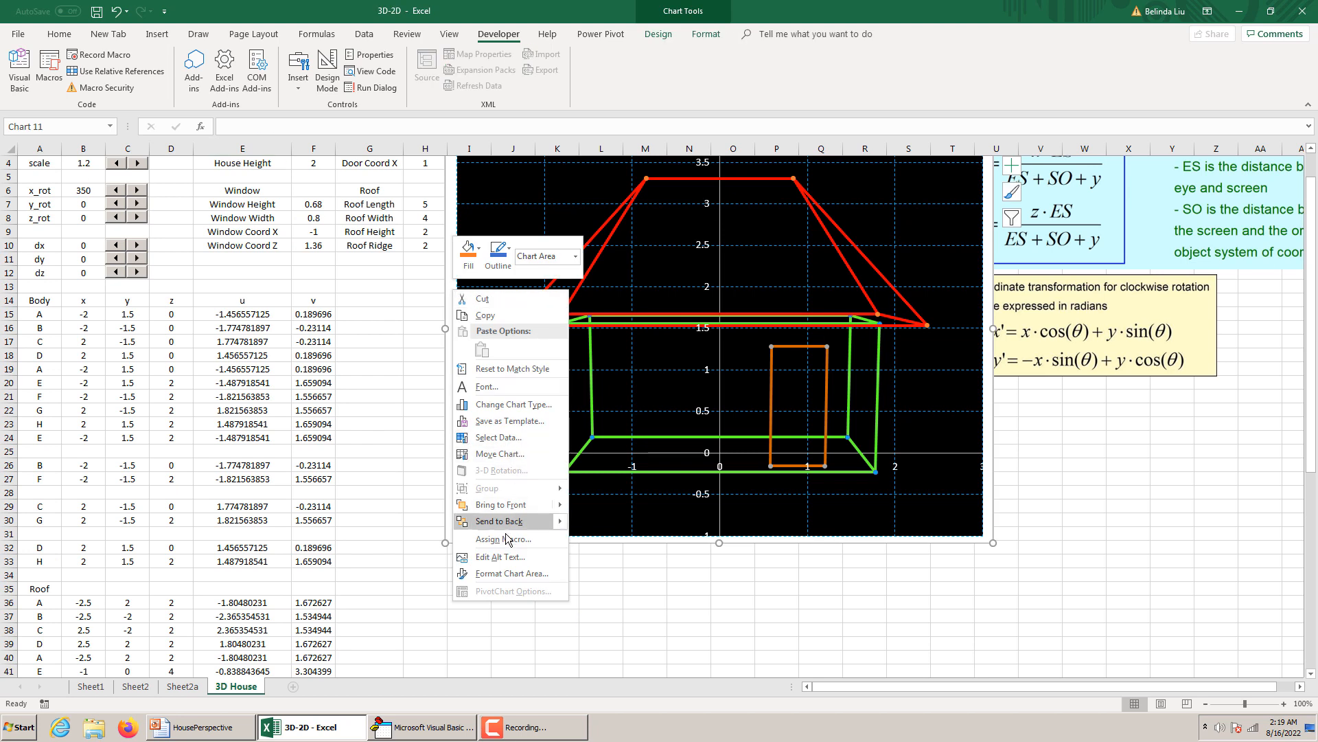
left_click(512, 437)
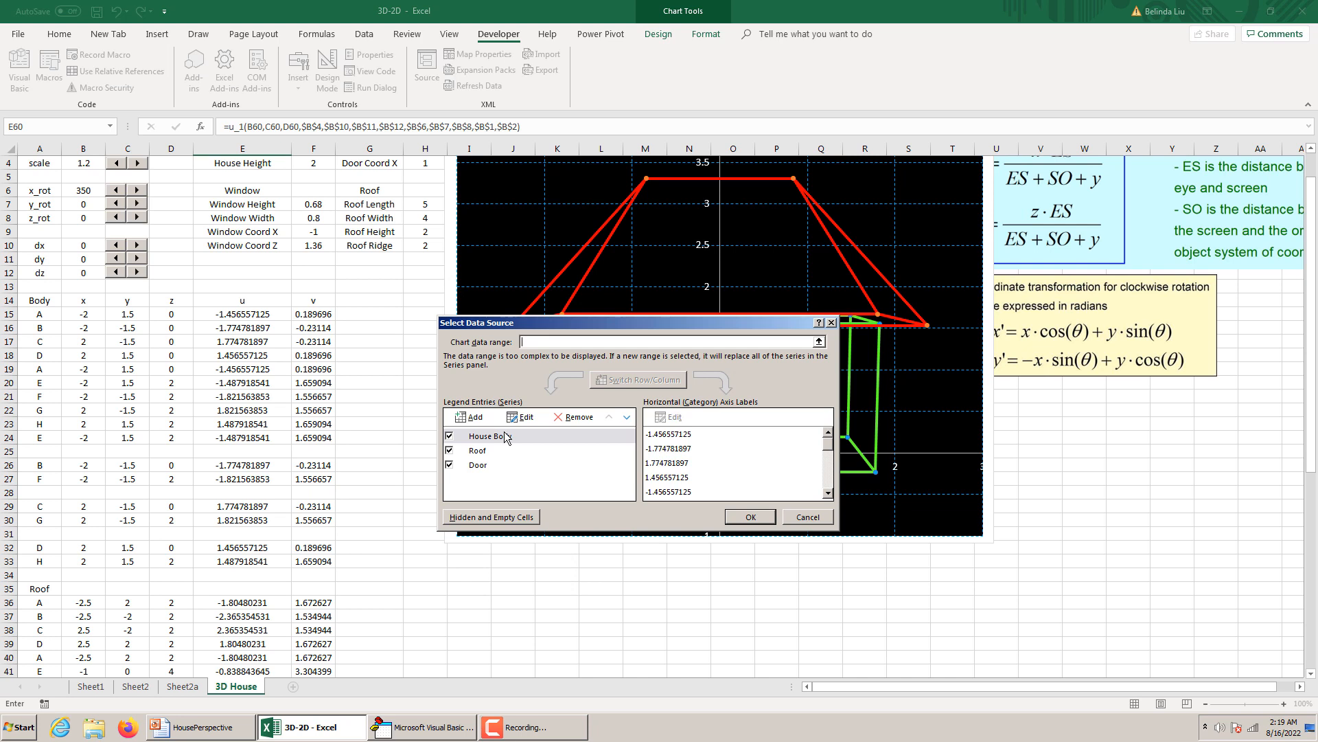
left_click(470, 417)
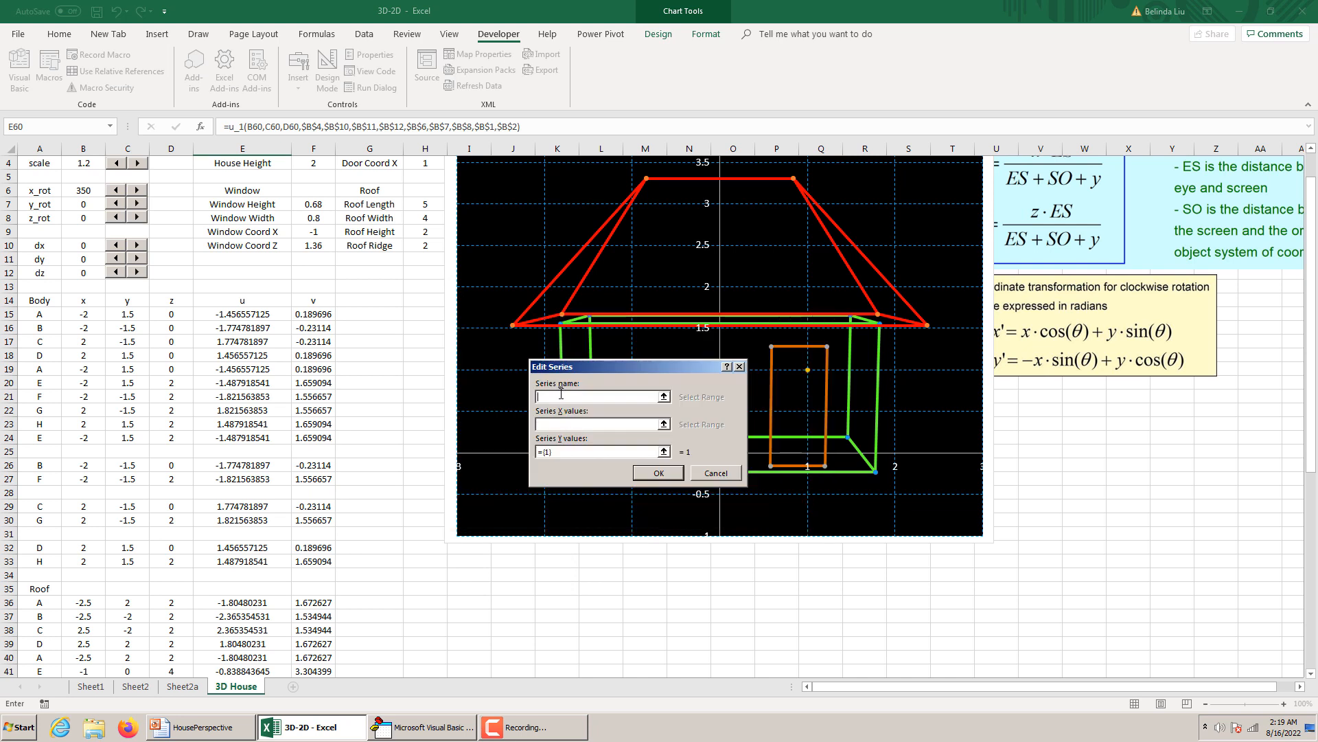
type("Window")
Assign E58:E62 as the Window series' X values and F58:F62 as its Y values, and apply the chart data changes.
left_click(583, 426)
scroll(239, 494, "down", 10)
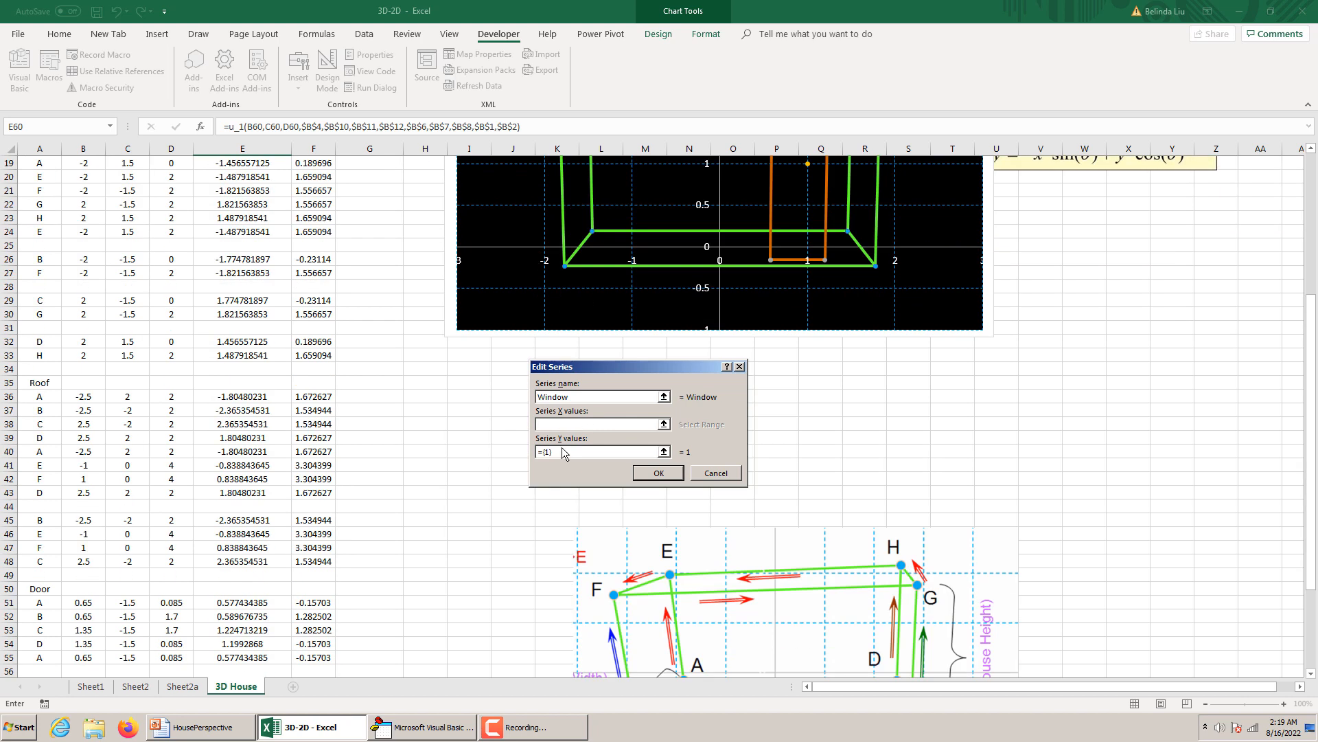
left_click_drag(239, 494, 248, 546)
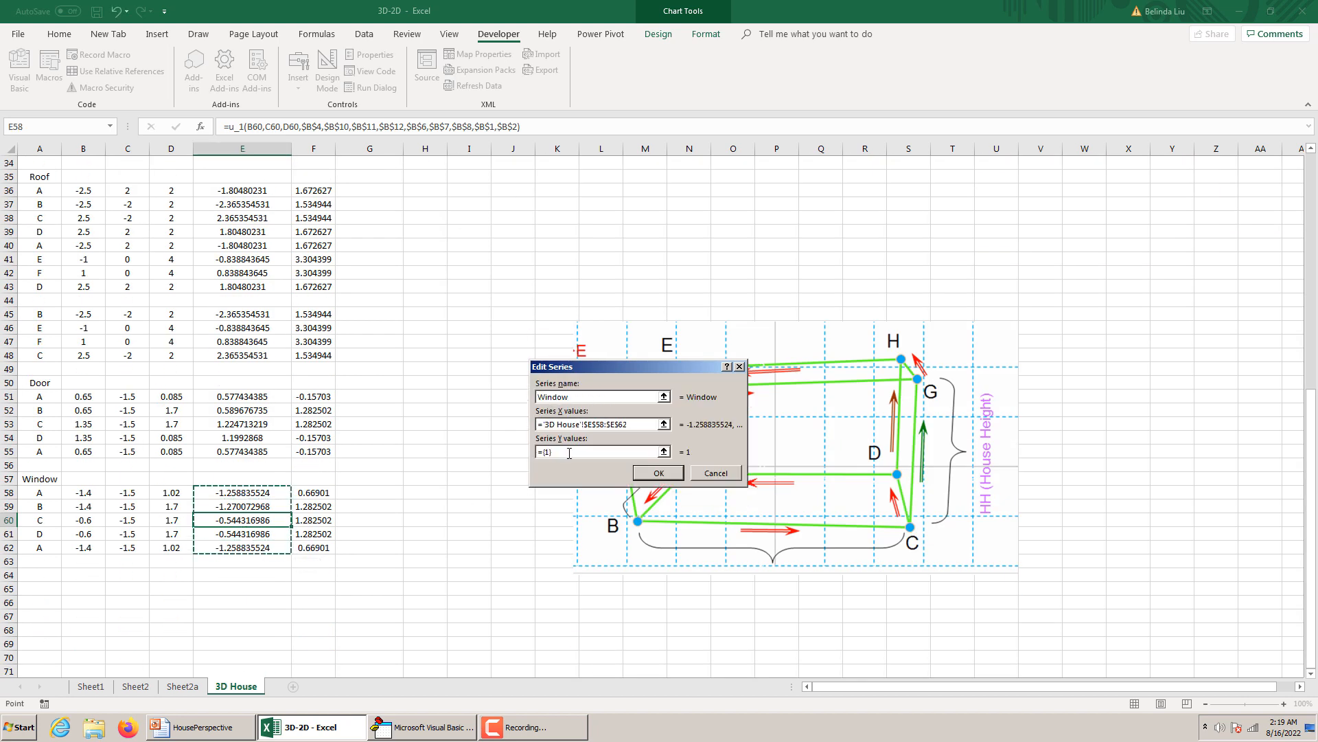
left_click(537, 453)
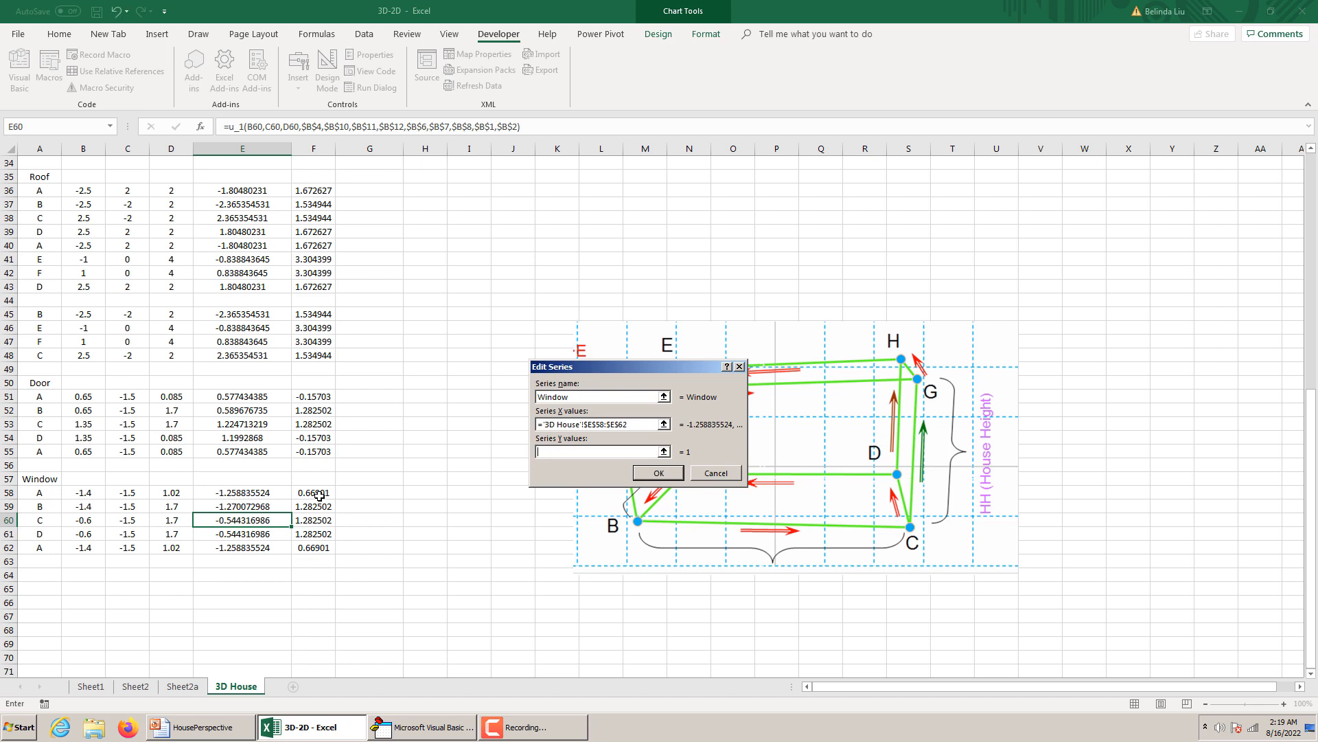
left_click_drag(321, 494, 323, 548)
left_click(658, 472)
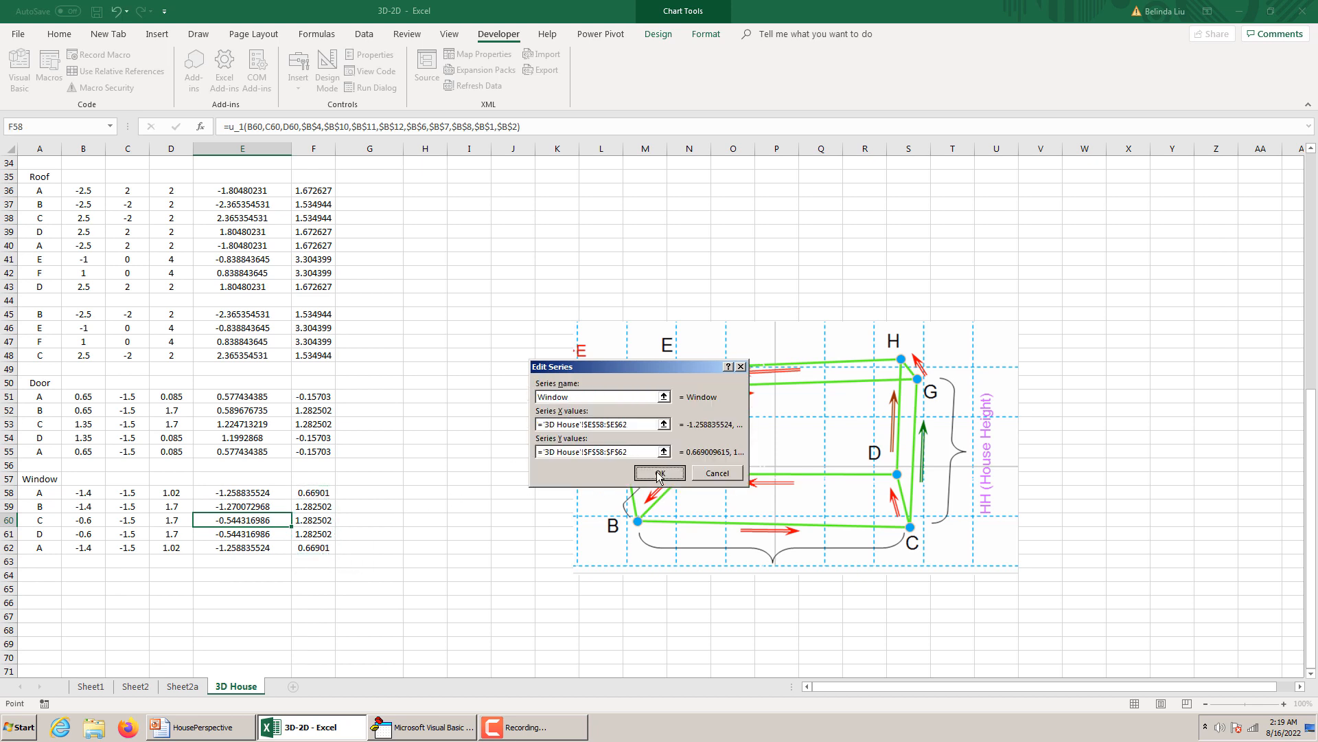
left_click(750, 517)
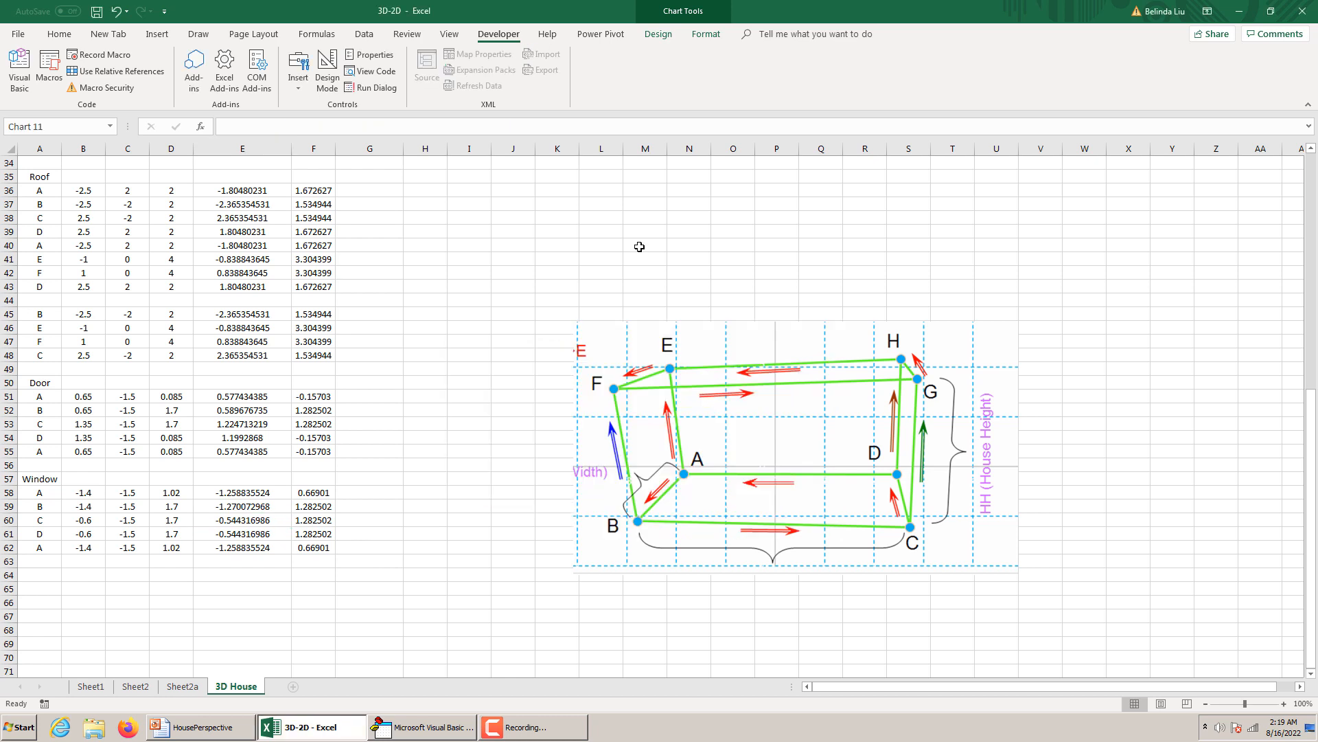
Correct the z formula of window point D in D61 to =WCZ-WH/2.
scroll(637, 258, "up", 8)
scroll(632, 347, "up", 2)
scroll(632, 351, "down", 9)
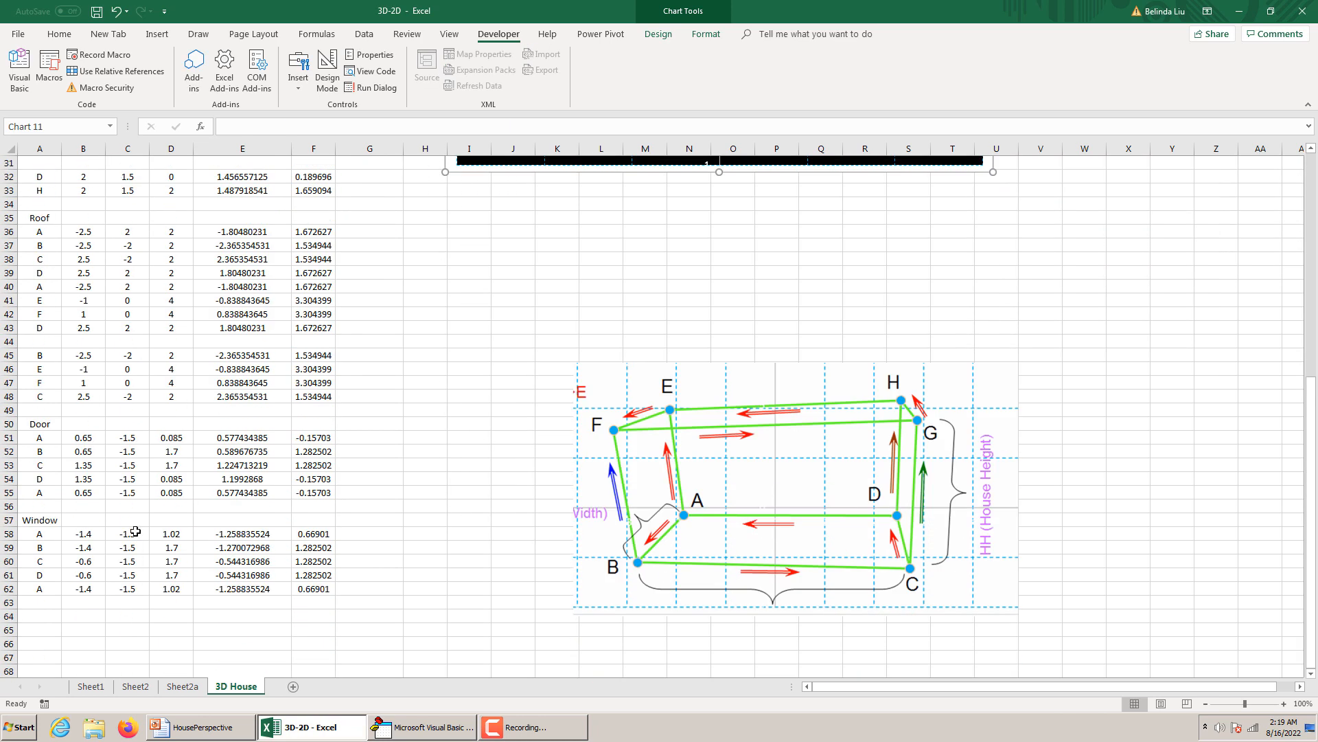
scroll(687, 412, "up", 9)
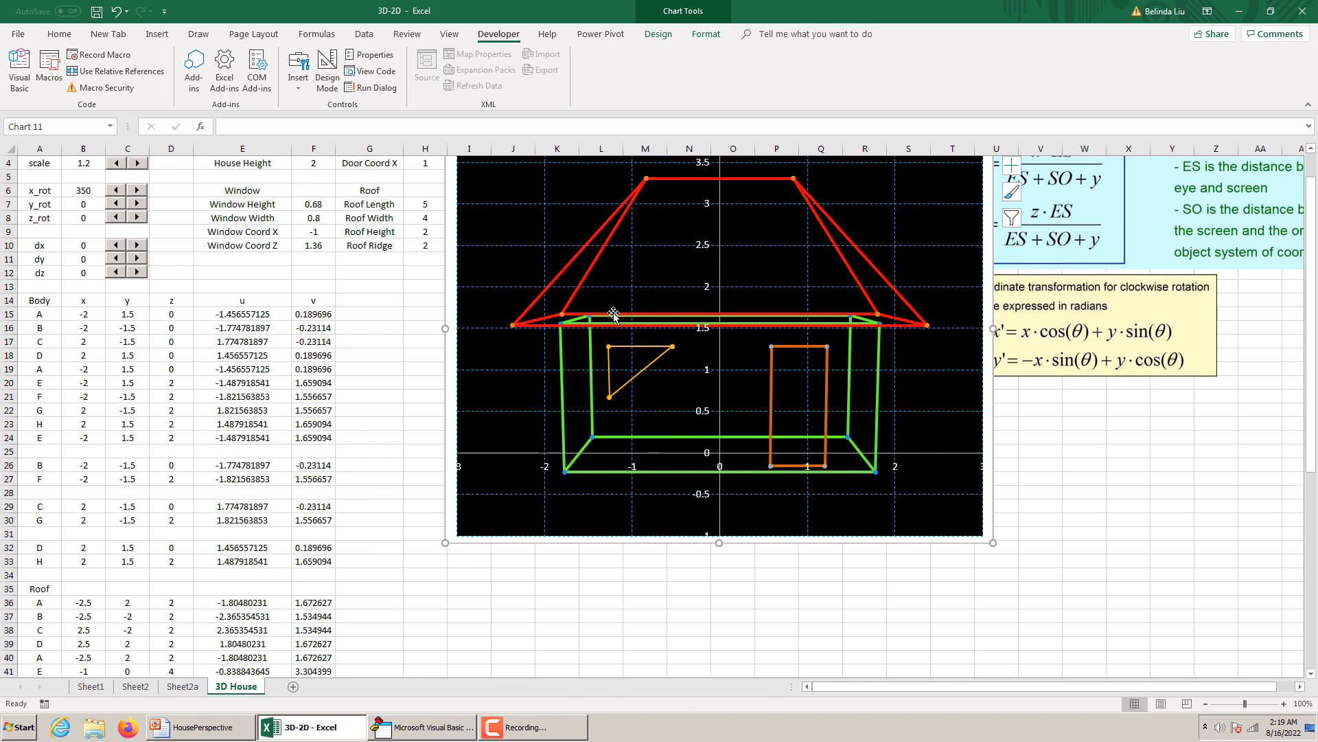
scroll(695, 424, "down", 9)
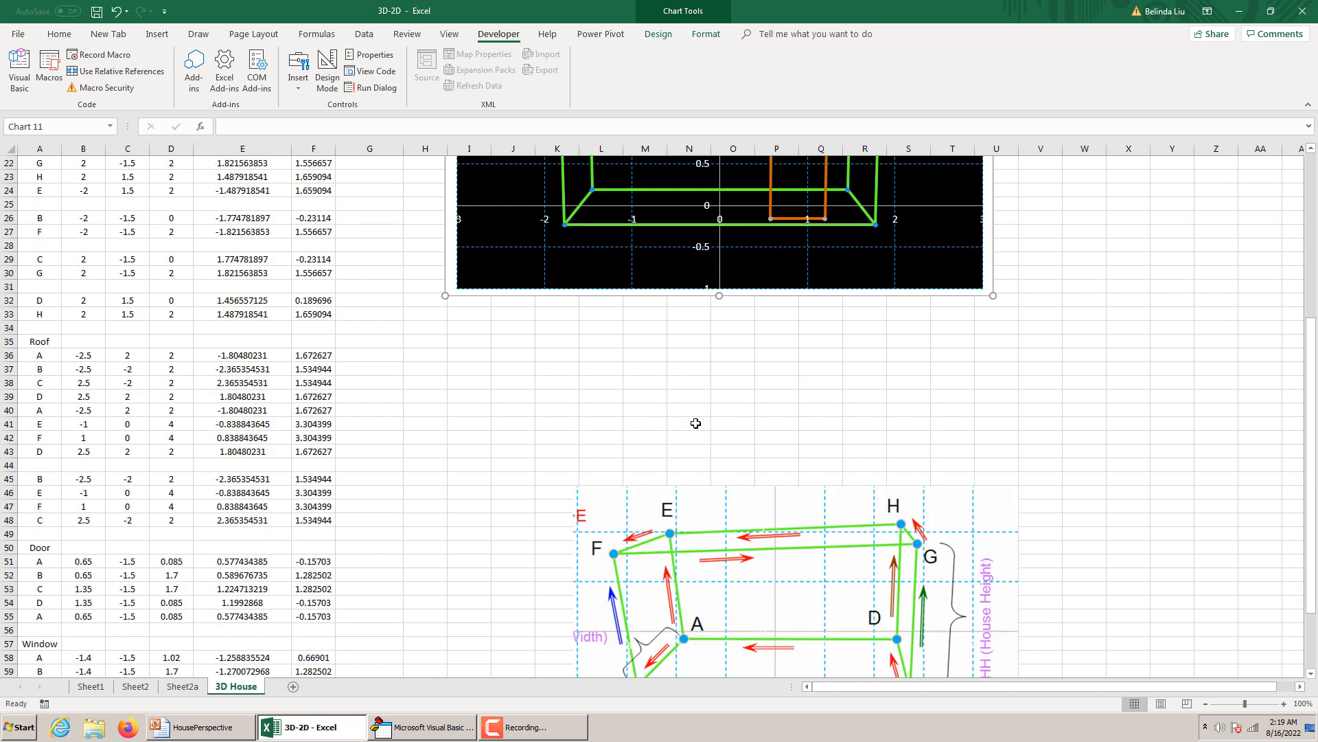
left_click(82, 572)
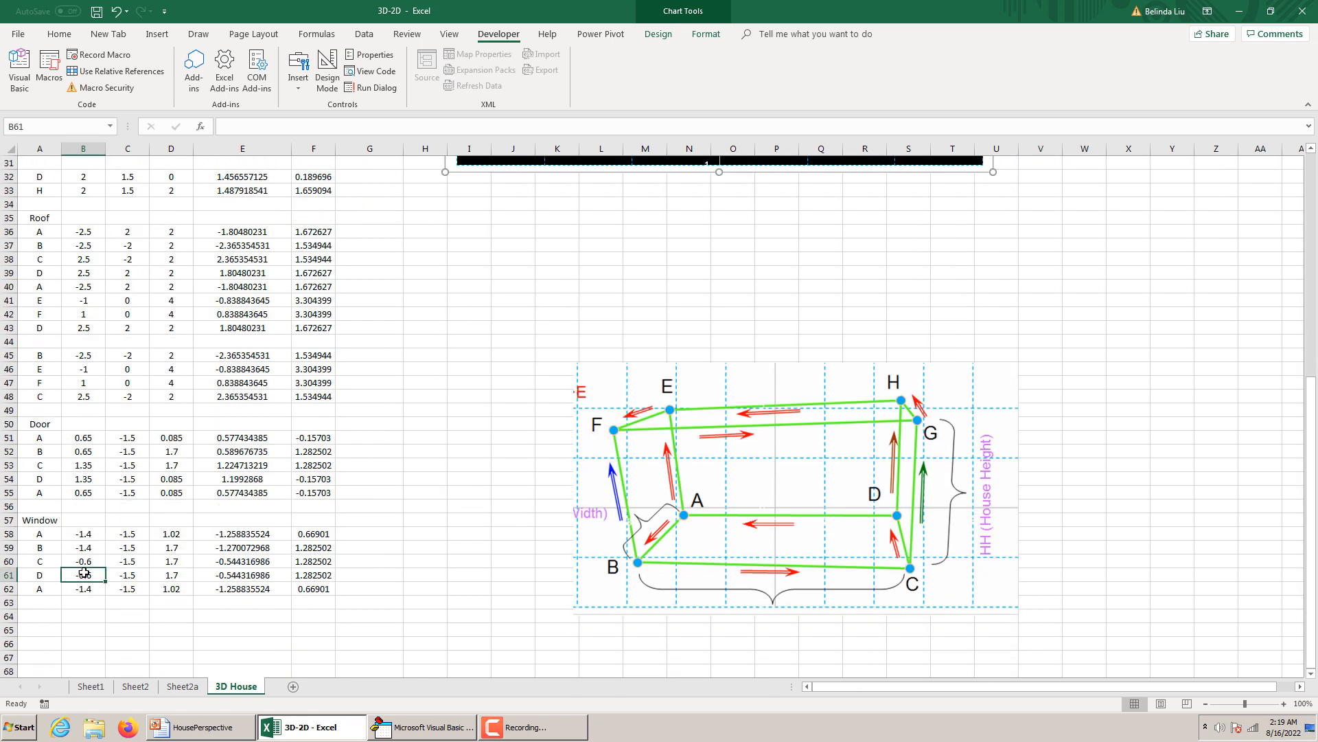
left_click(171, 572)
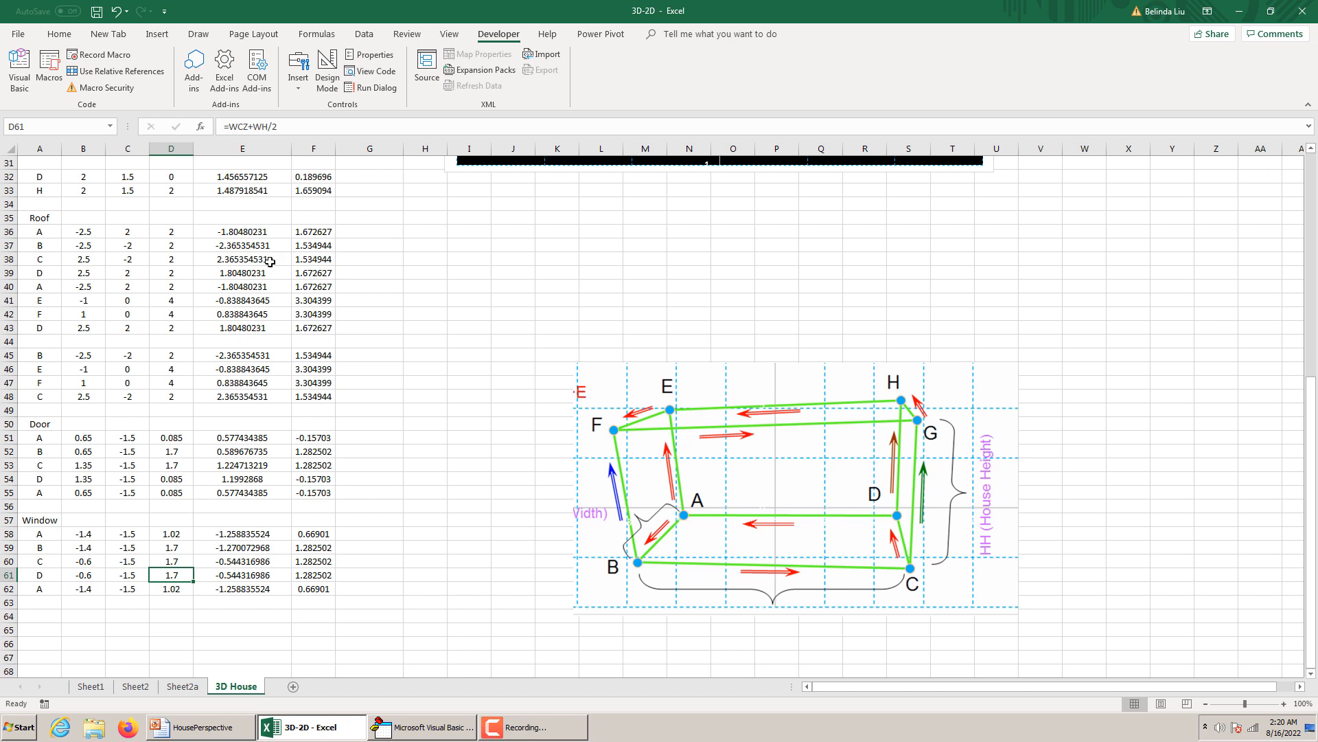
left_click(255, 125)
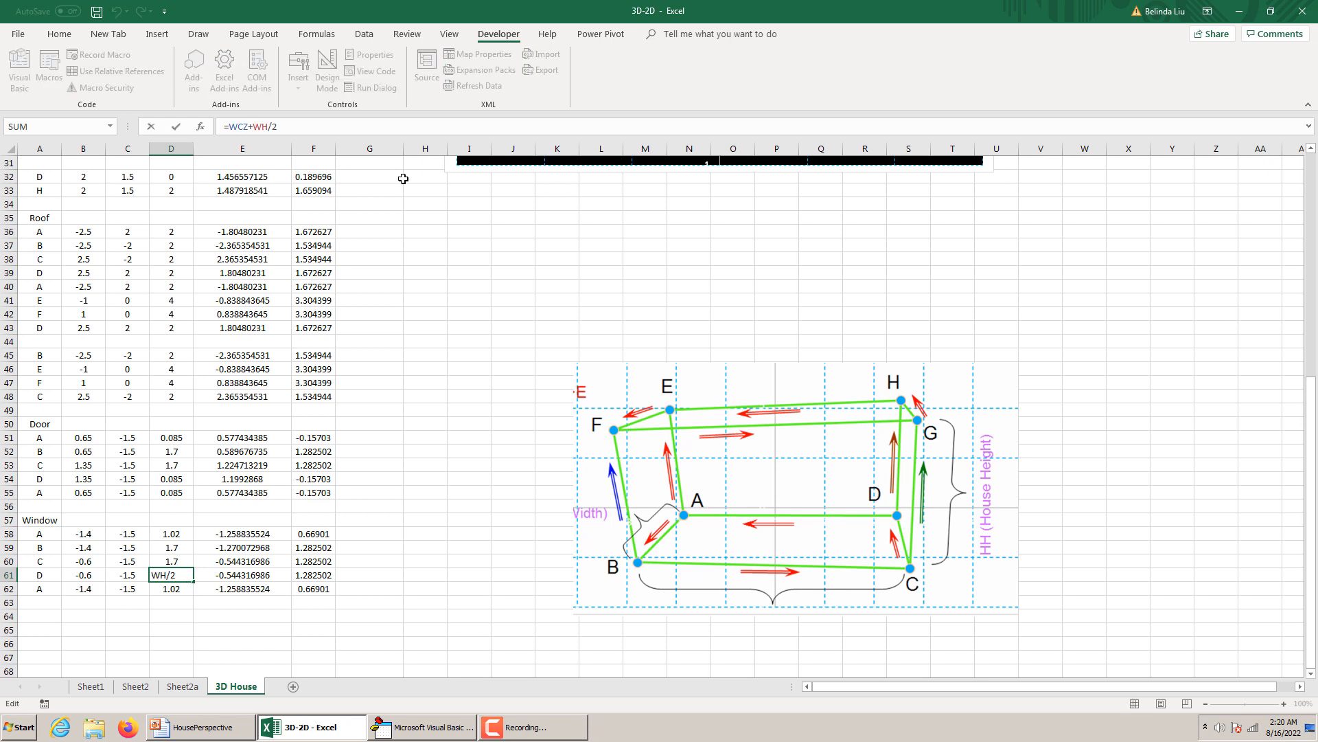
key("BackSpace")
type("-")
key("Return")
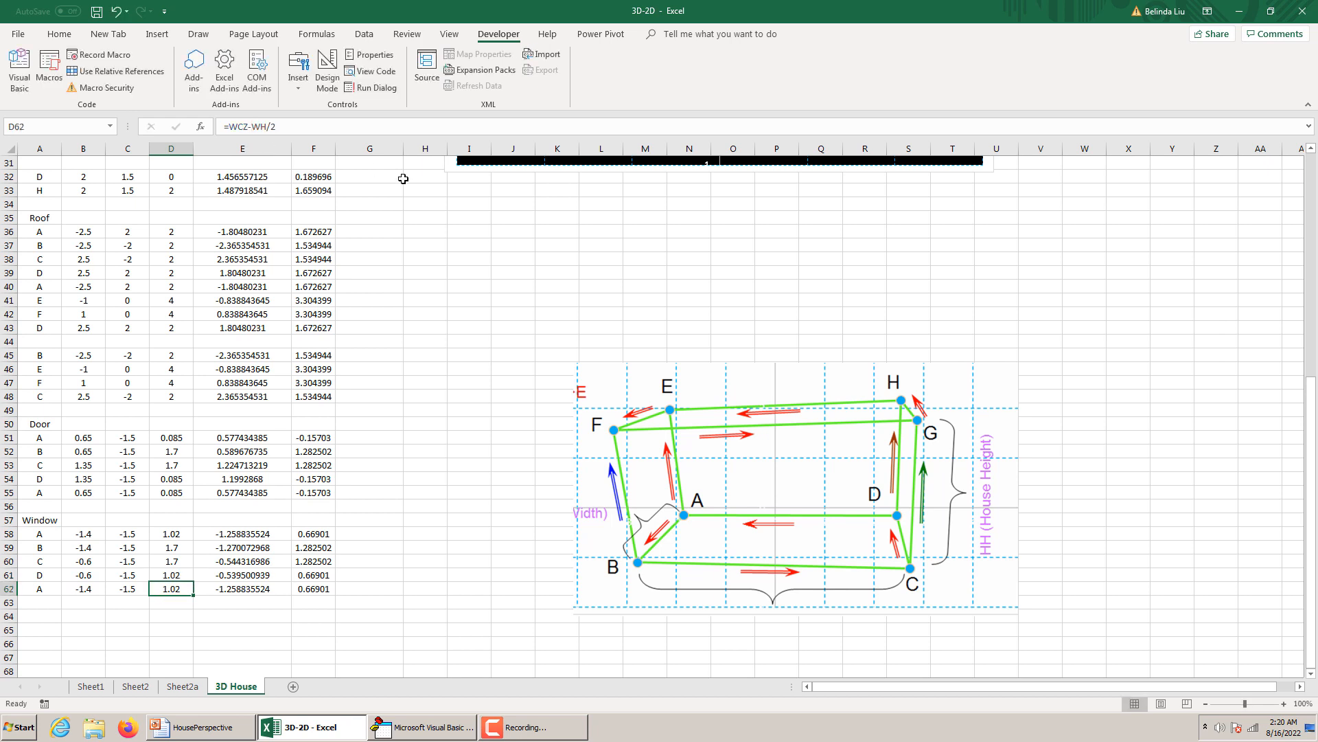
Change the line colour of the Window series in the house chart to the standard light blue.
scroll(814, 187, "up", 9)
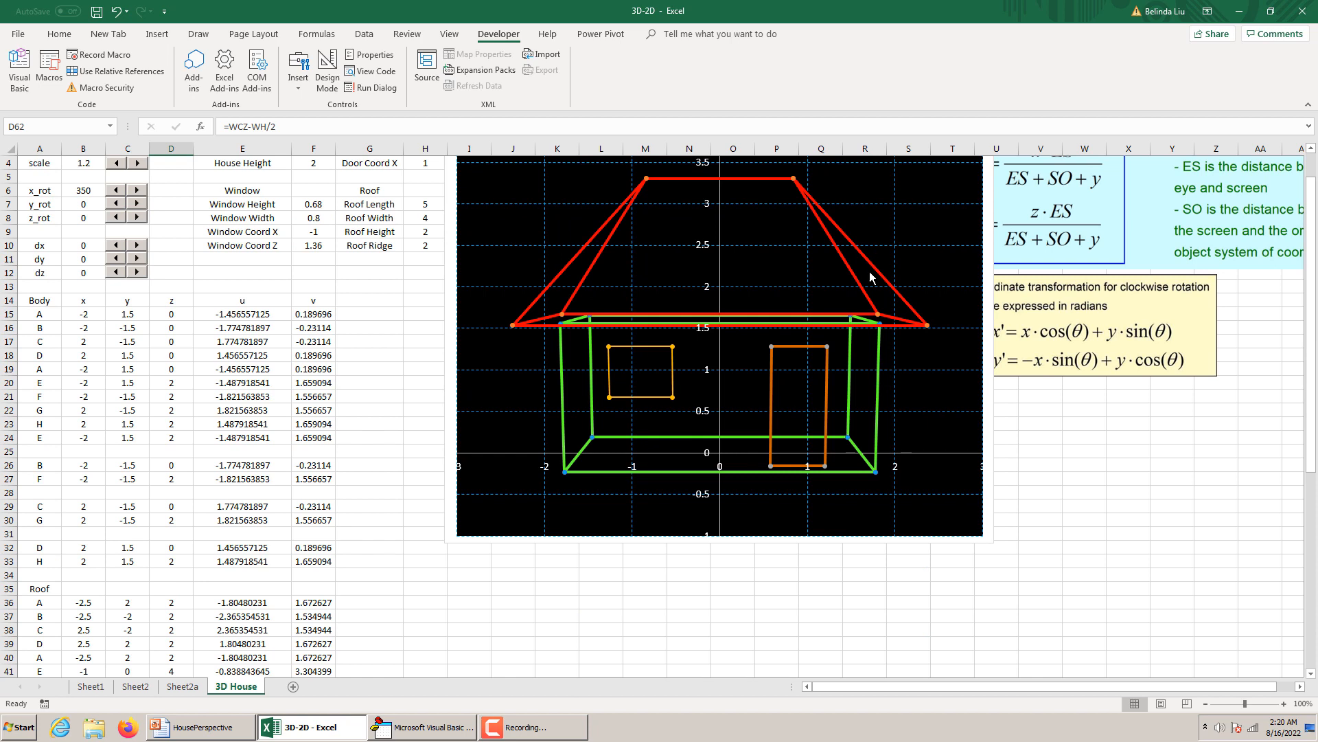
left_click(672, 379)
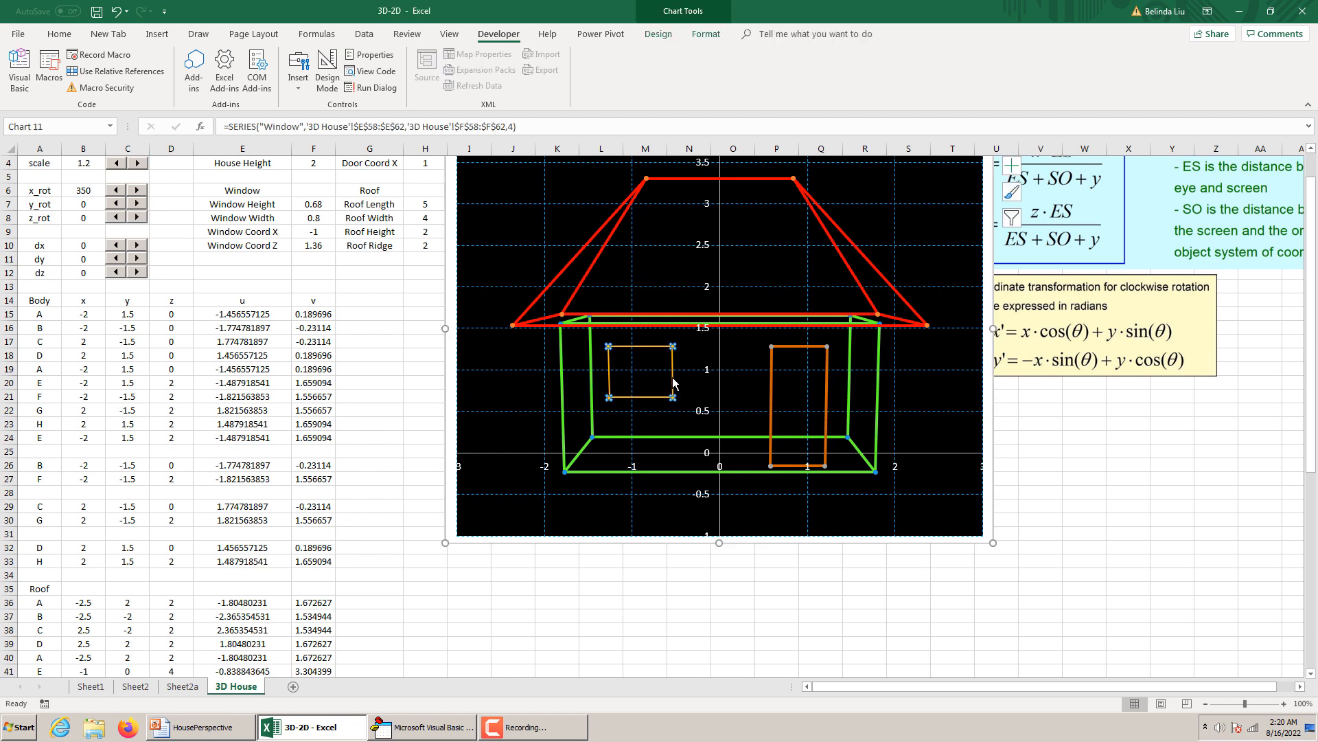
right_click(673, 377)
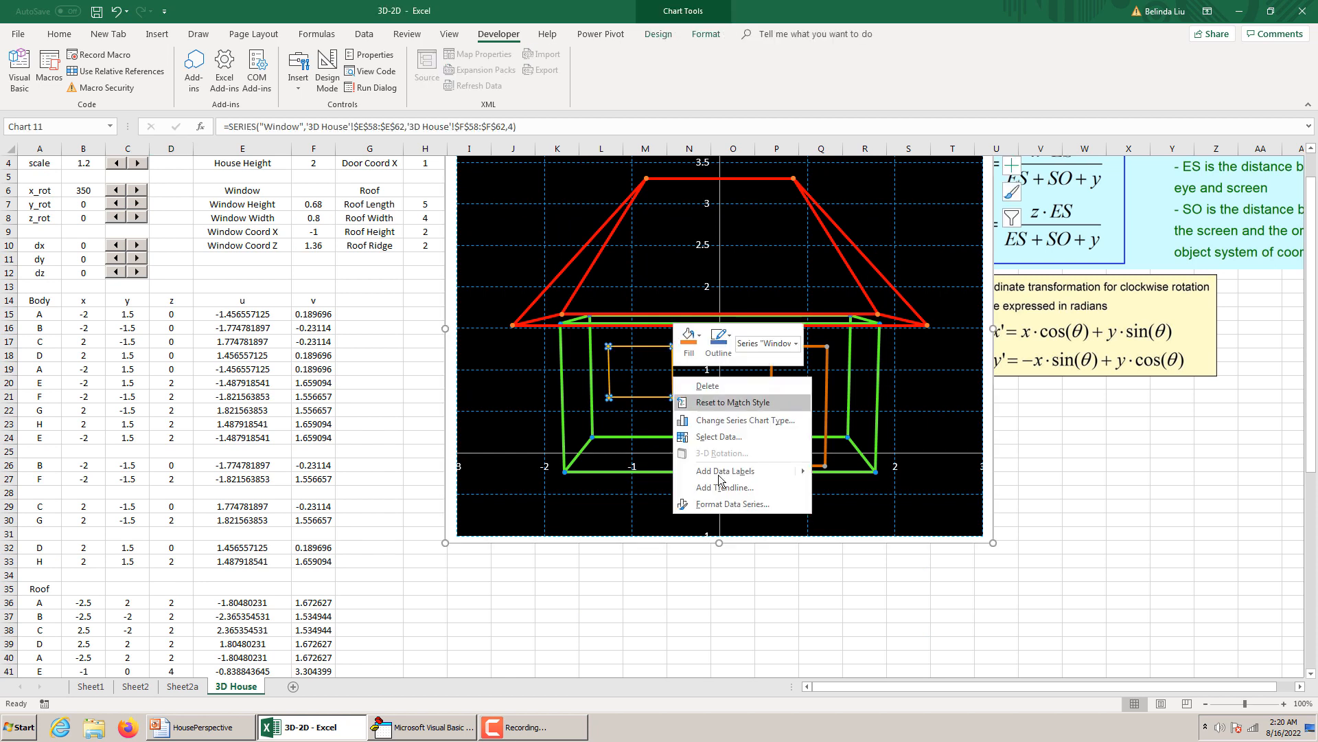
left_click(653, 404)
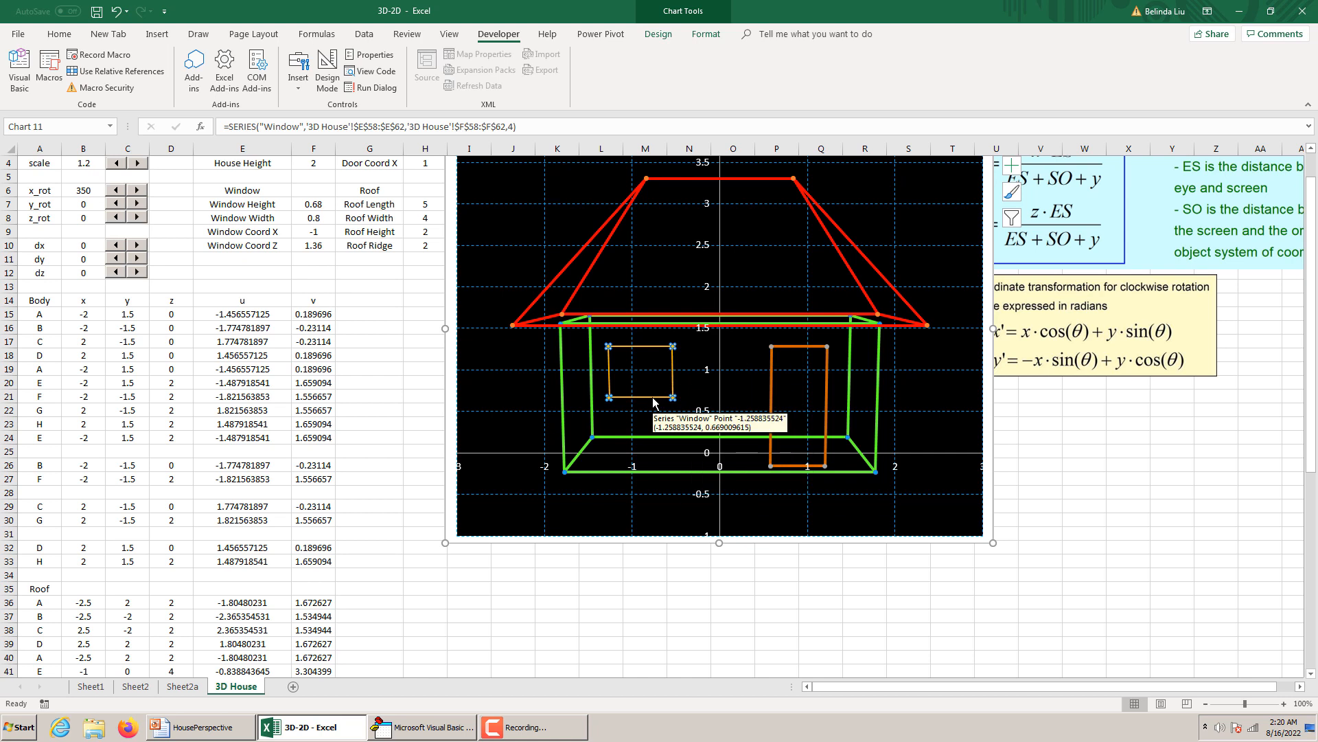
double_click(653, 405)
left_click(1280, 346)
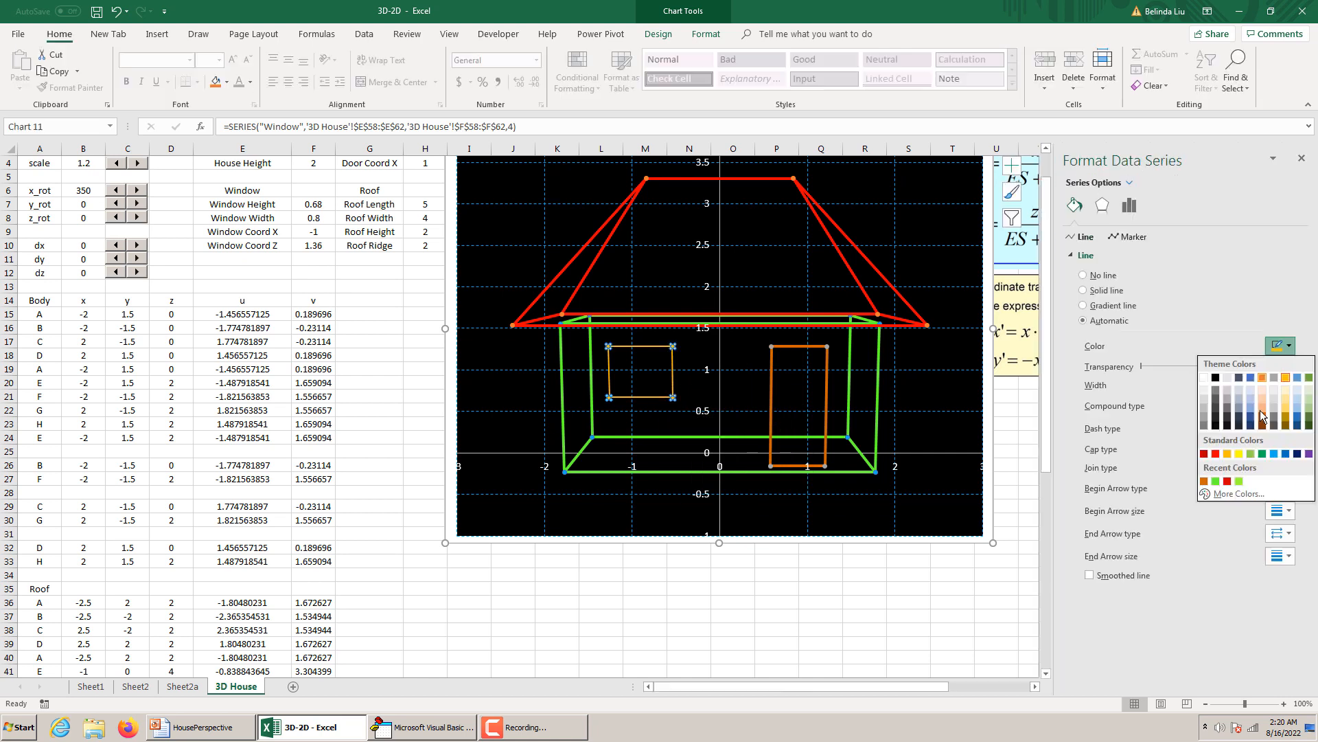
left_click(1274, 454)
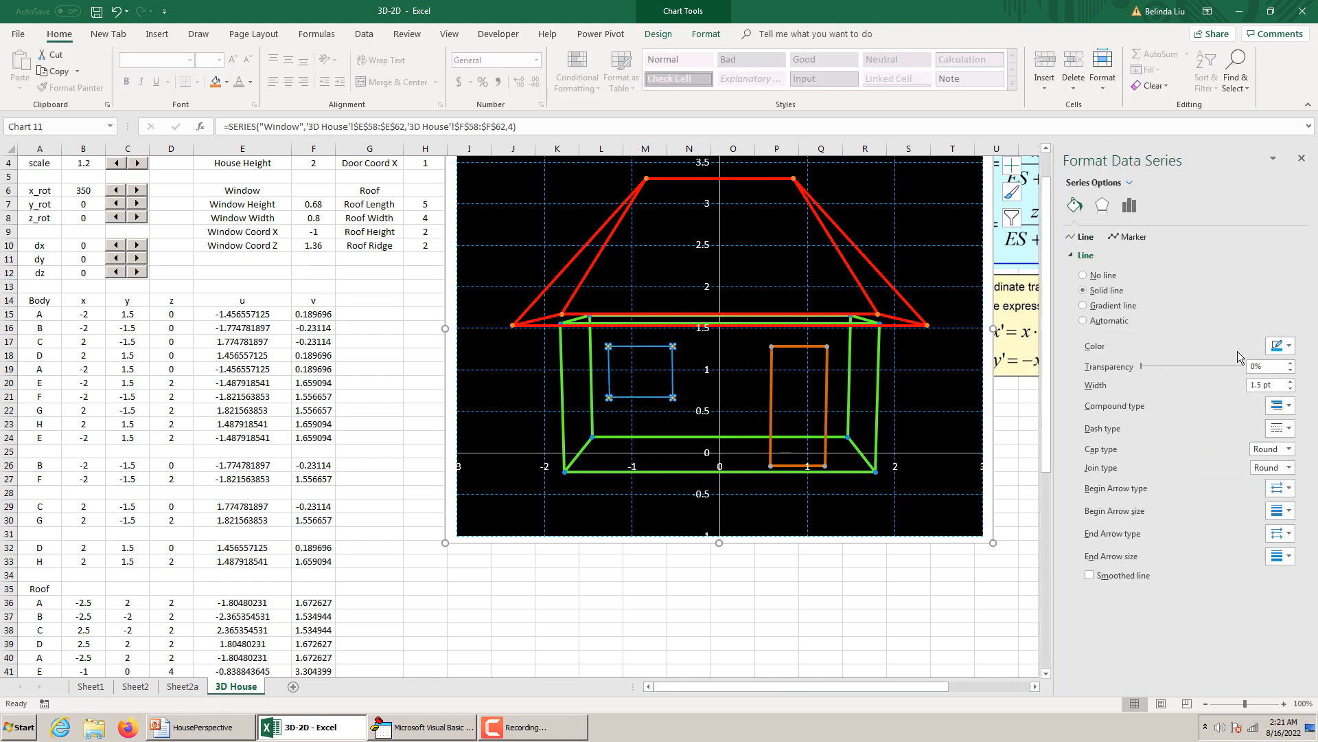
Set the Window series' line width to 3 pt and deselect the chart.
left_click(1290, 382)
left_click(1291, 382)
left_click(1291, 381)
left_click(1291, 382)
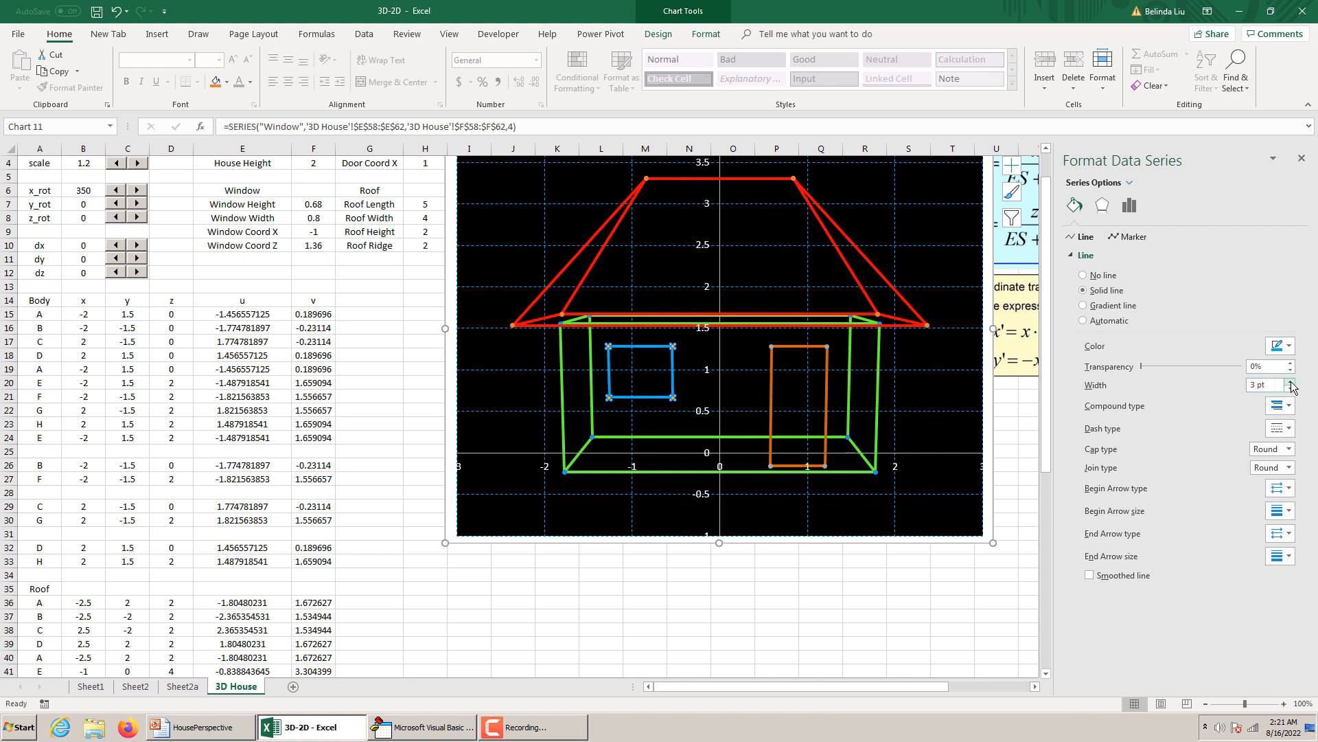
left_click(673, 397)
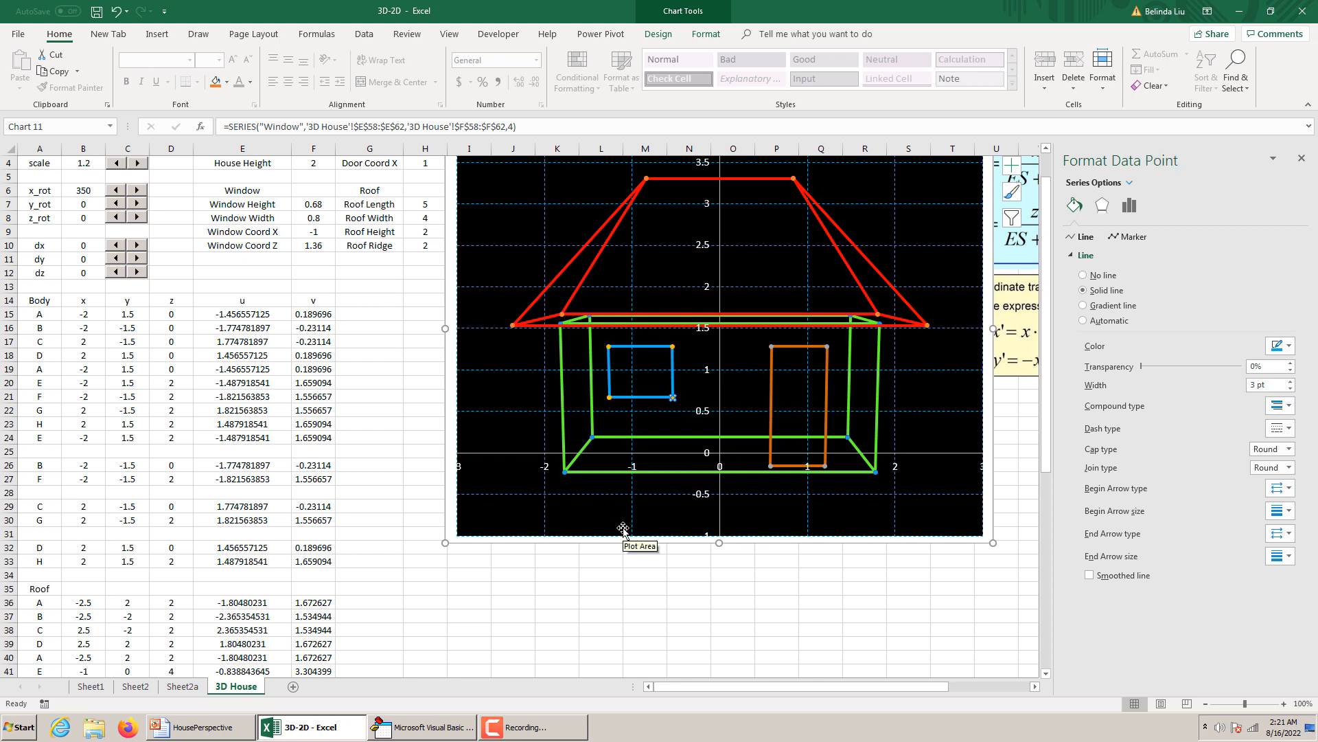
left_click(405, 533)
Label two new window points below the Window table, E in A64 and F in A65.
scroll(400, 534, "down", 2)
scroll(401, 535, "down", 9)
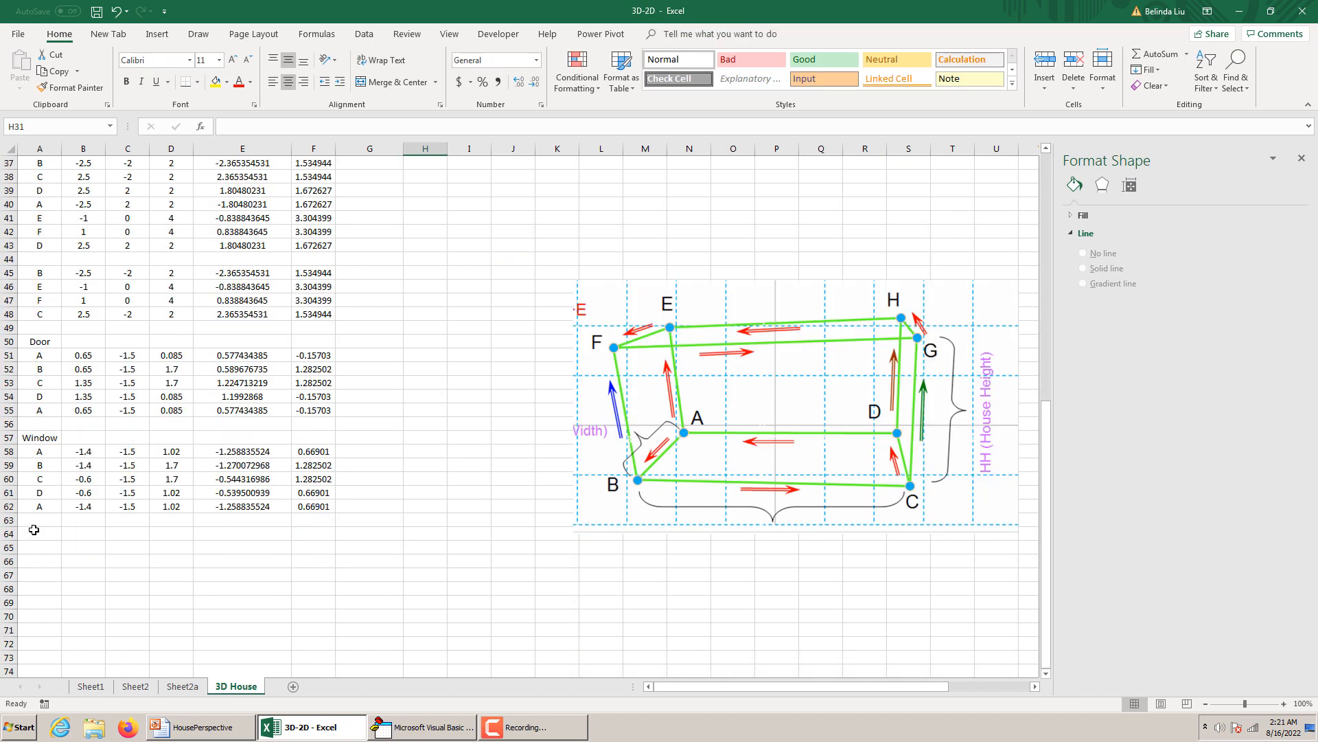
left_click(36, 531)
type("E")
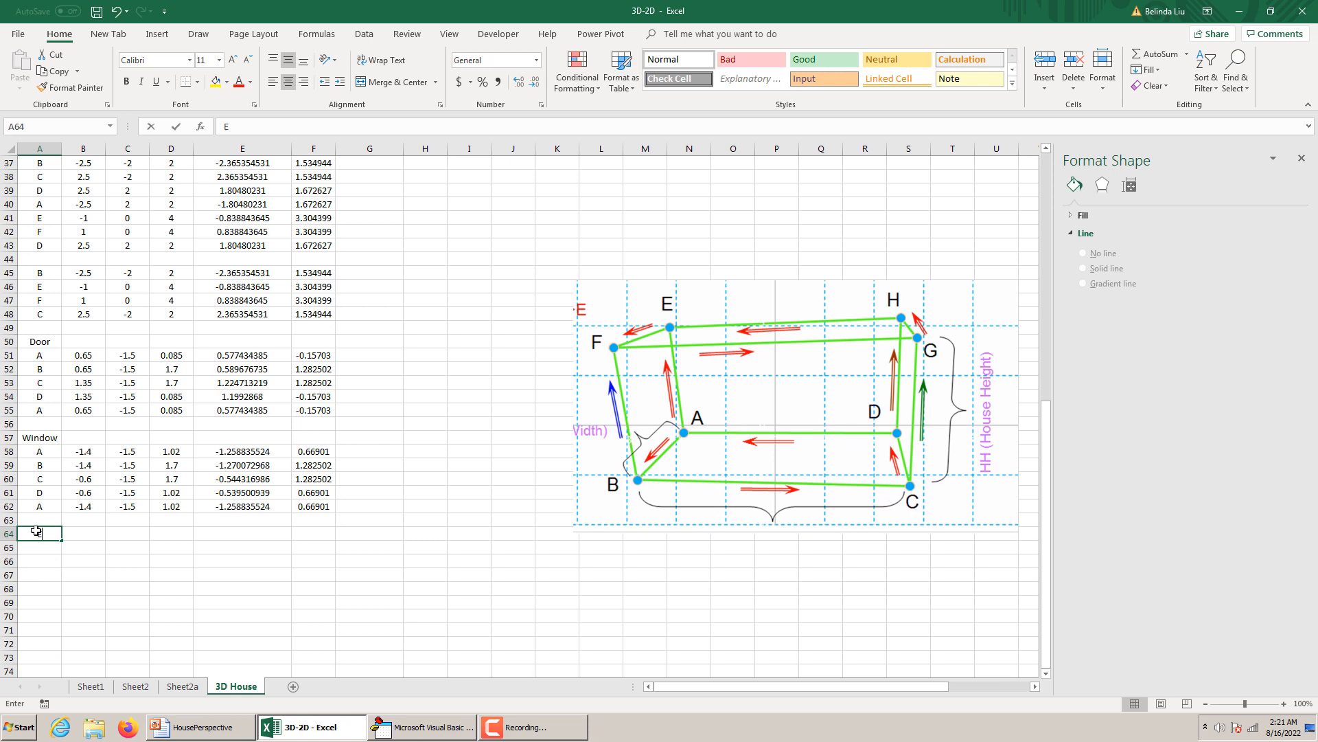
key("Return")
type("F")
left_click(69, 534)
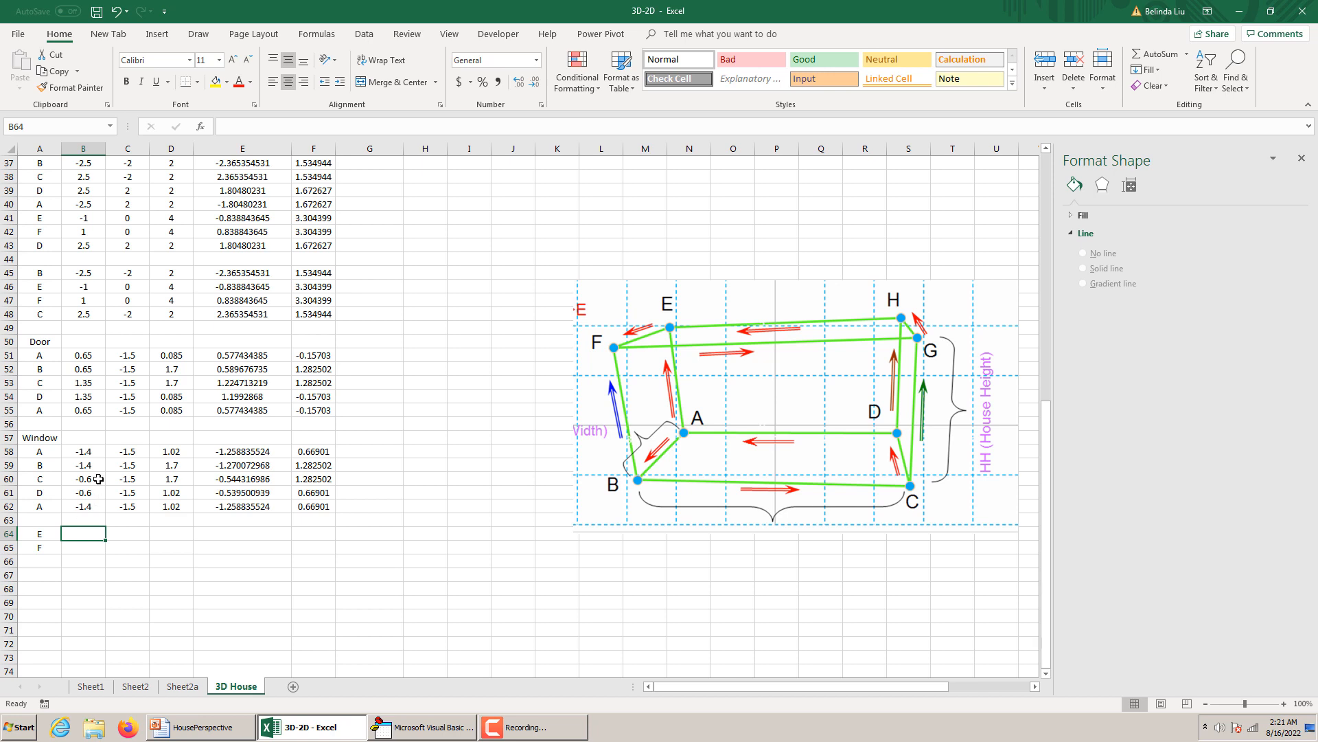
Copy the x formula =WCX-WW/2 from B58 into B64 and =WCX+WW/2 from B60 into B65.
left_click(84, 451)
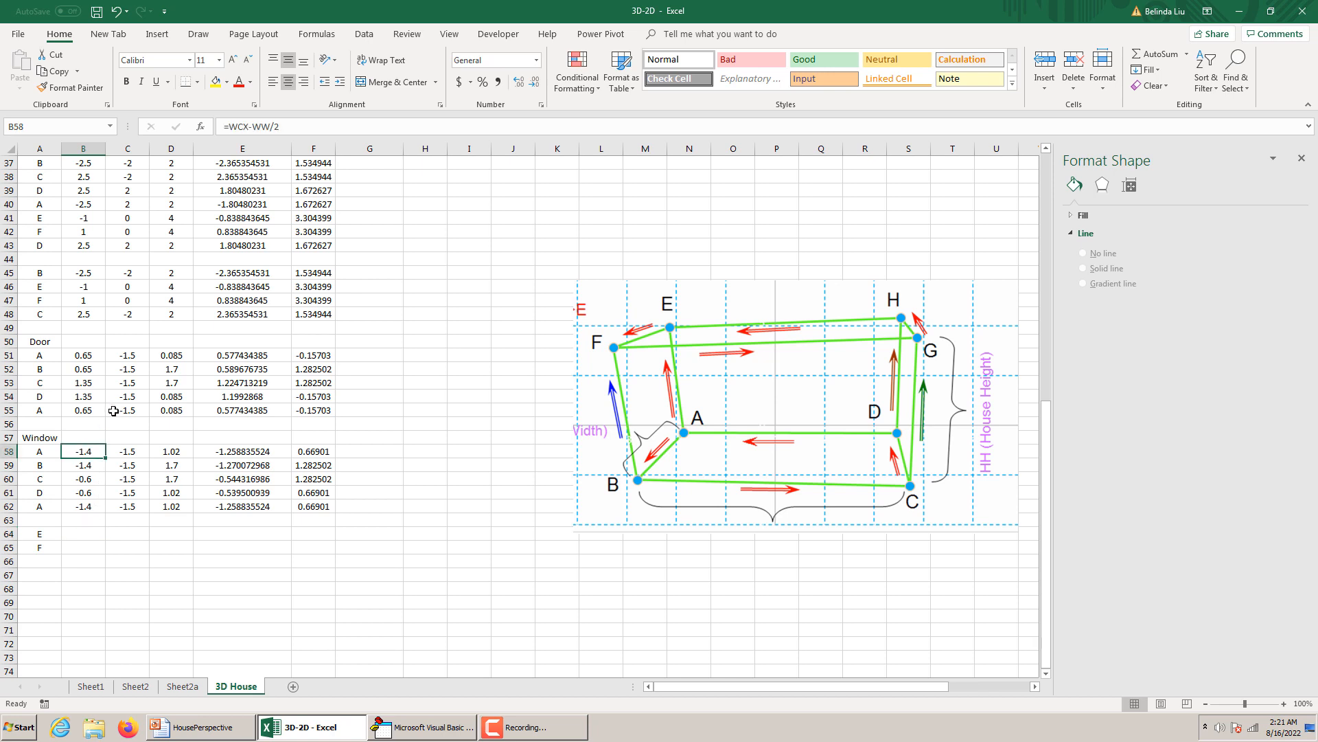
key("ctrl+c")
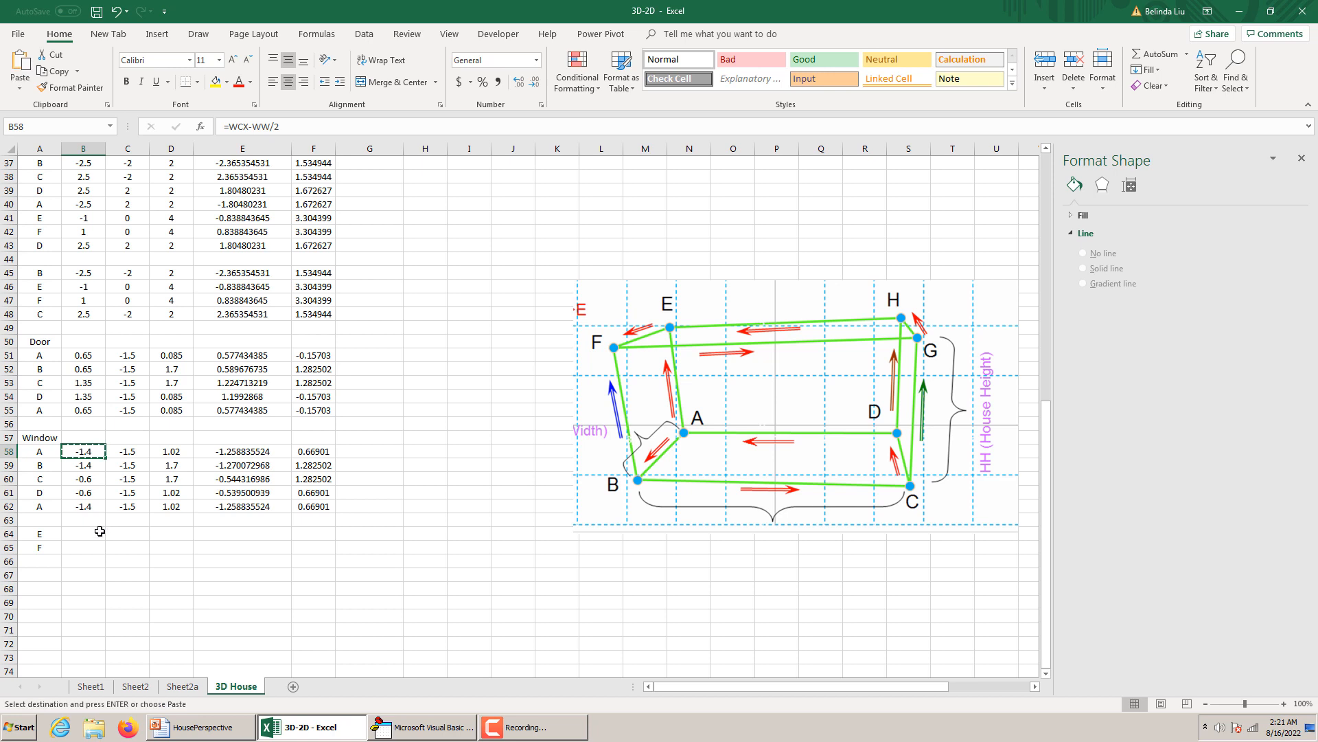
left_click(97, 531)
key("ctrl+v")
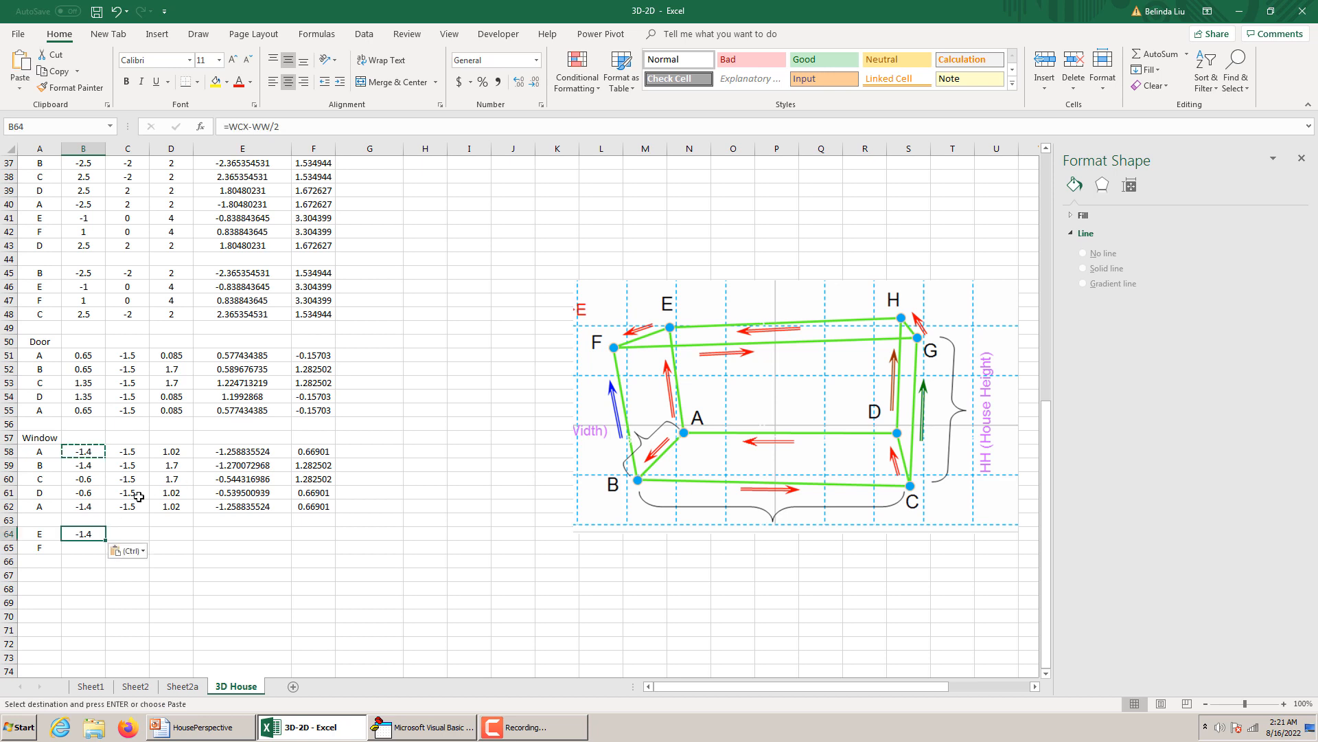
left_click(88, 482)
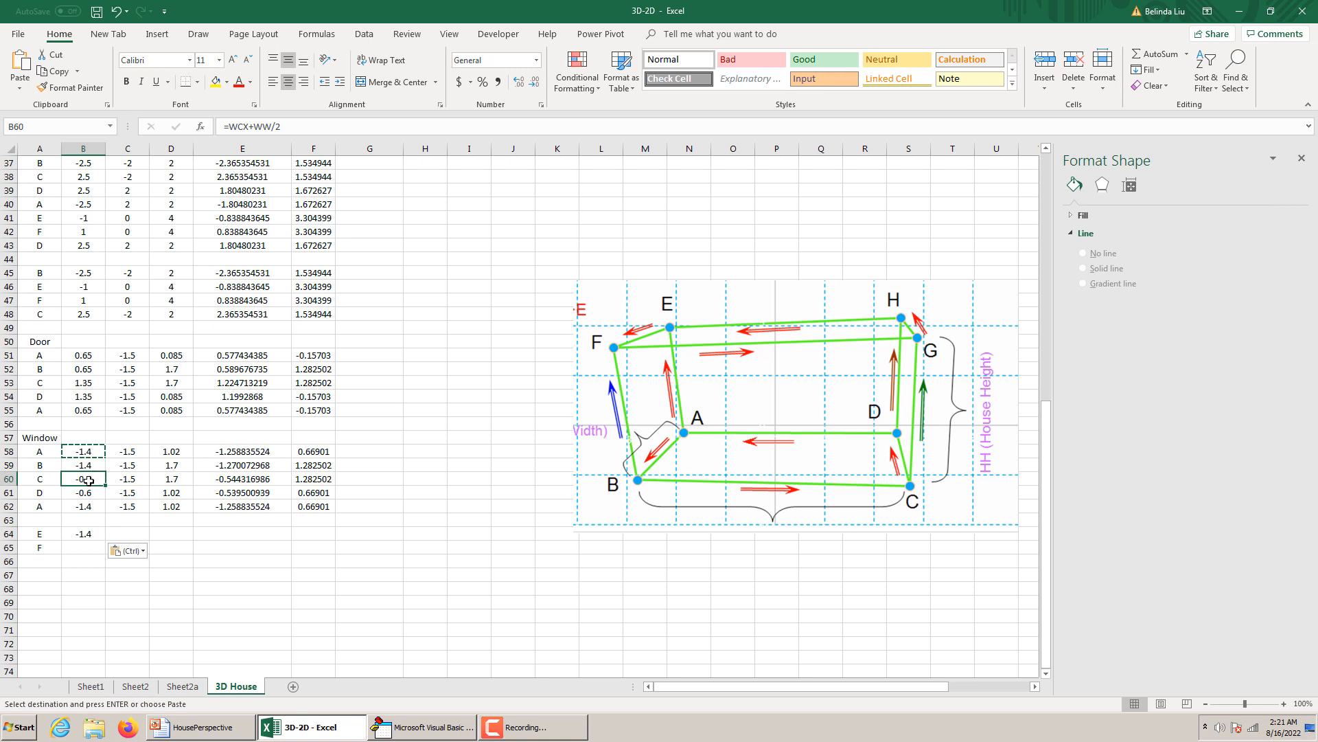
key("ctrl+c")
left_click(89, 551)
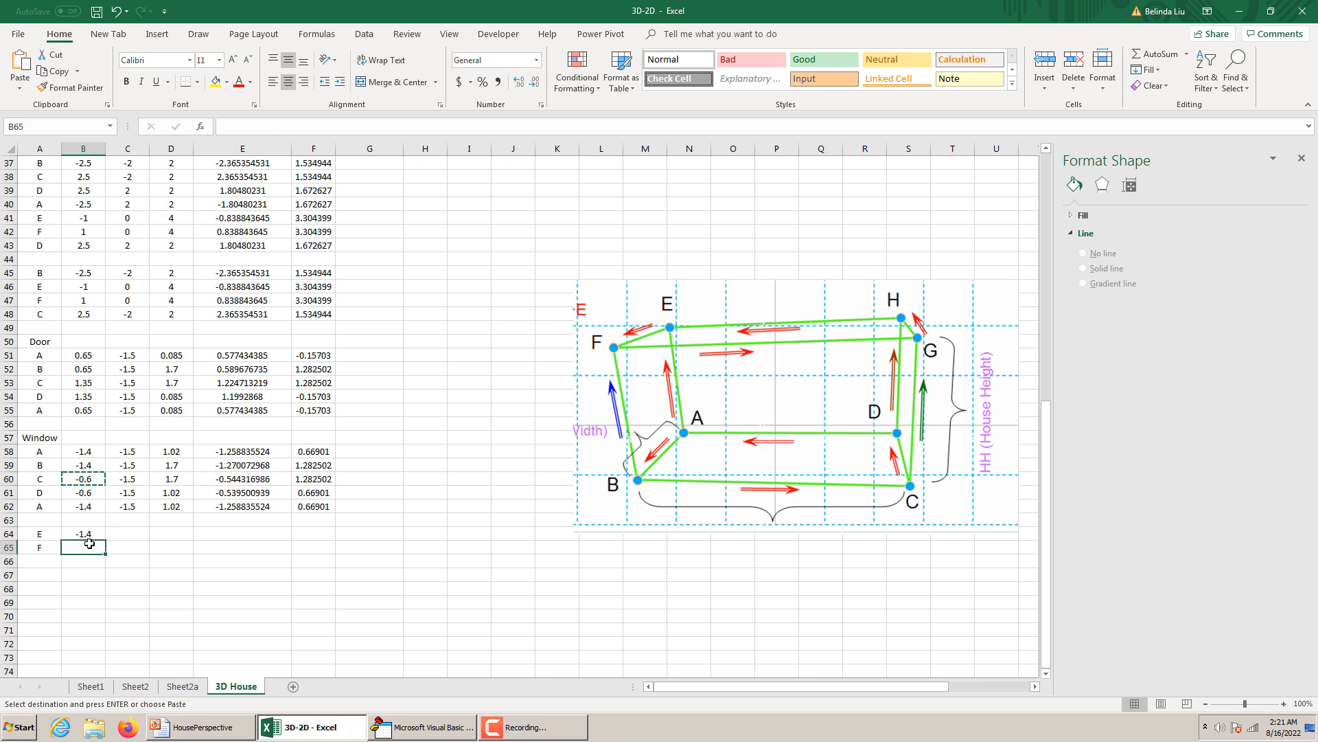
key("ctrl+v")
Clear the copy selection and enter the formula =WCZ in C64 for point E.
left_click(136, 534)
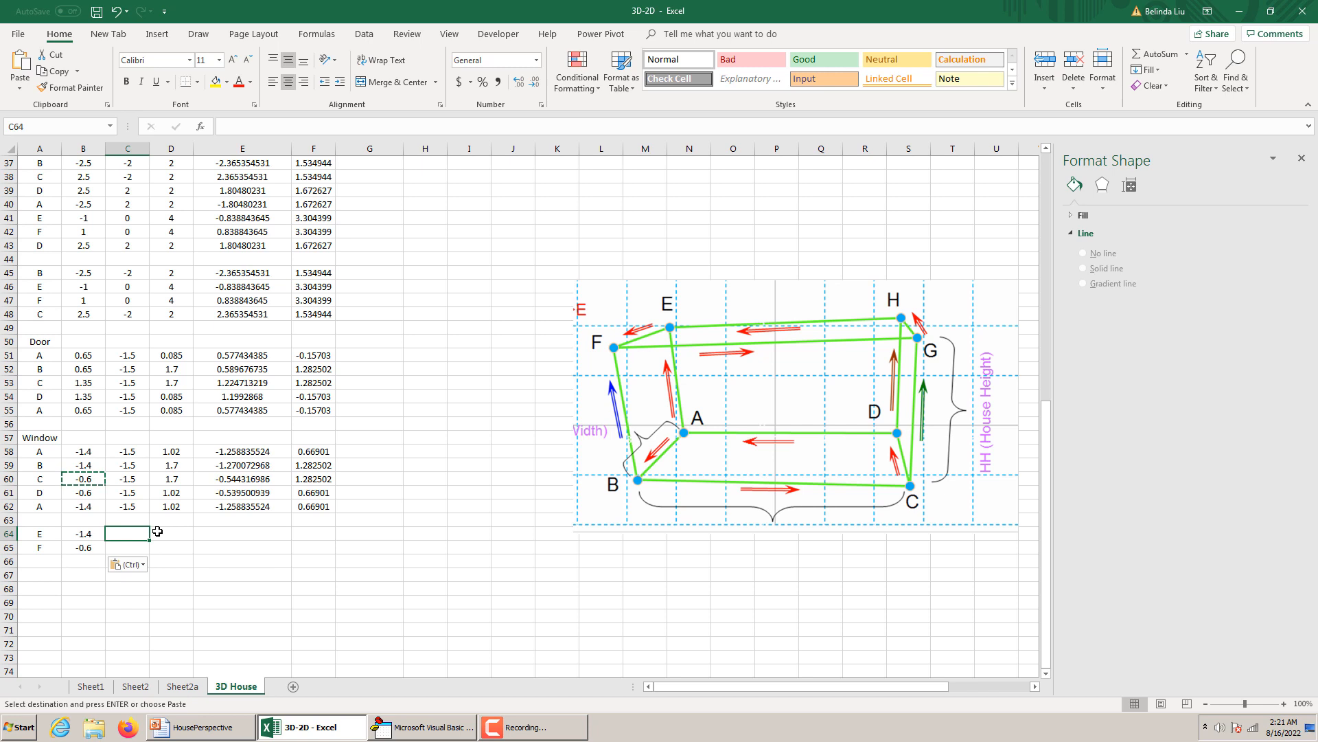
key("Escape")
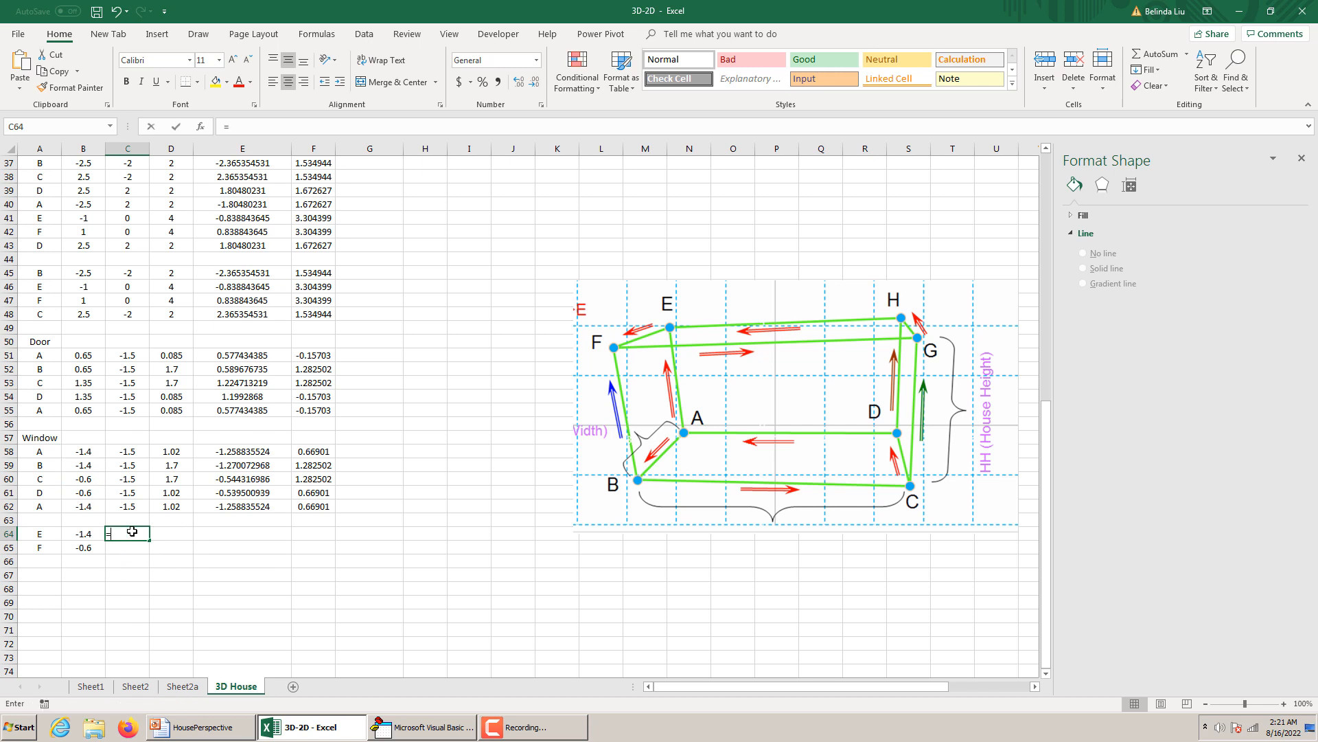
type("=")
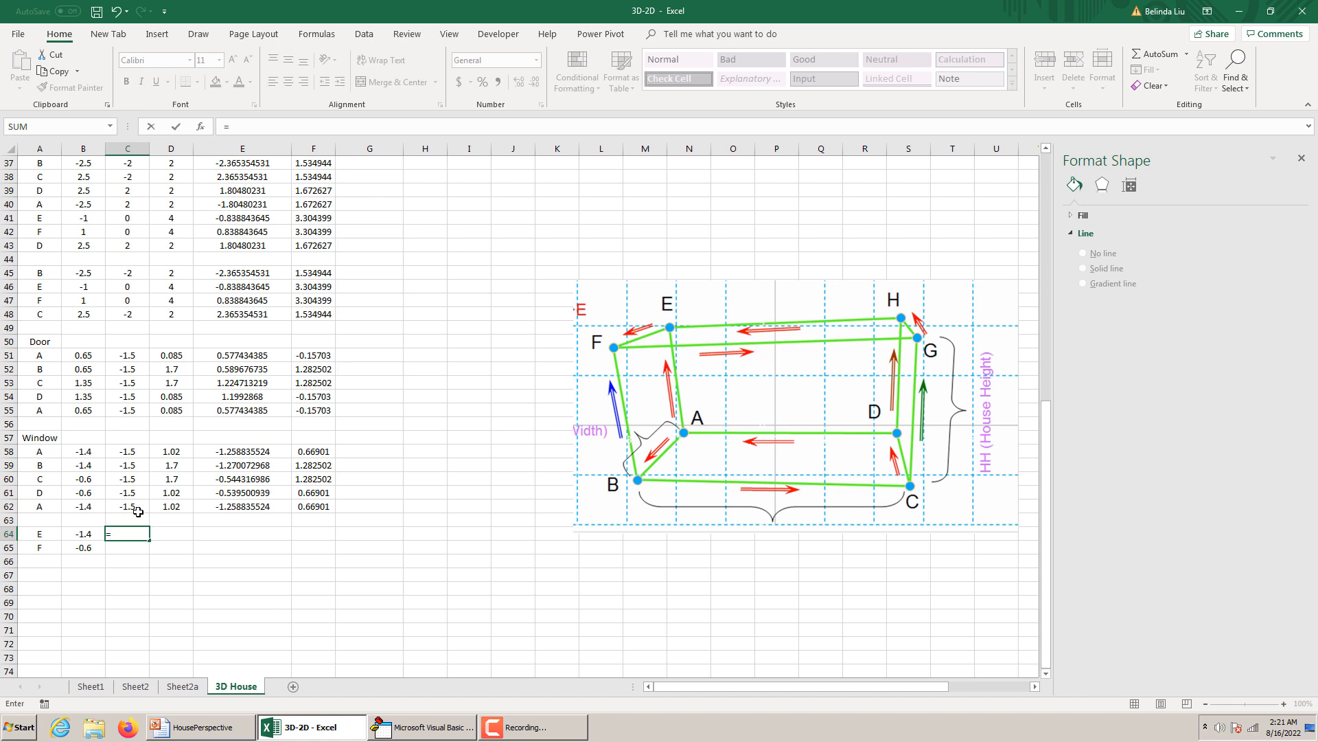
type("WC")
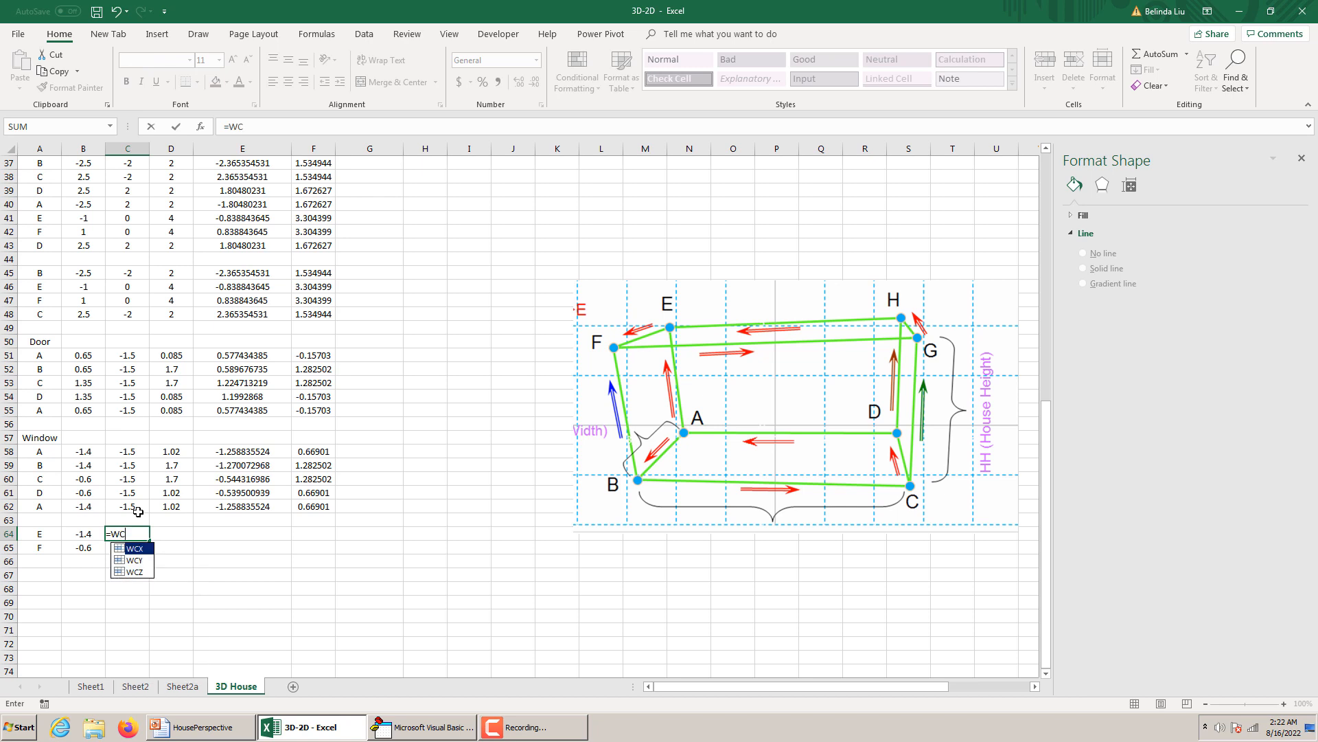
type("Z")
key("Return")
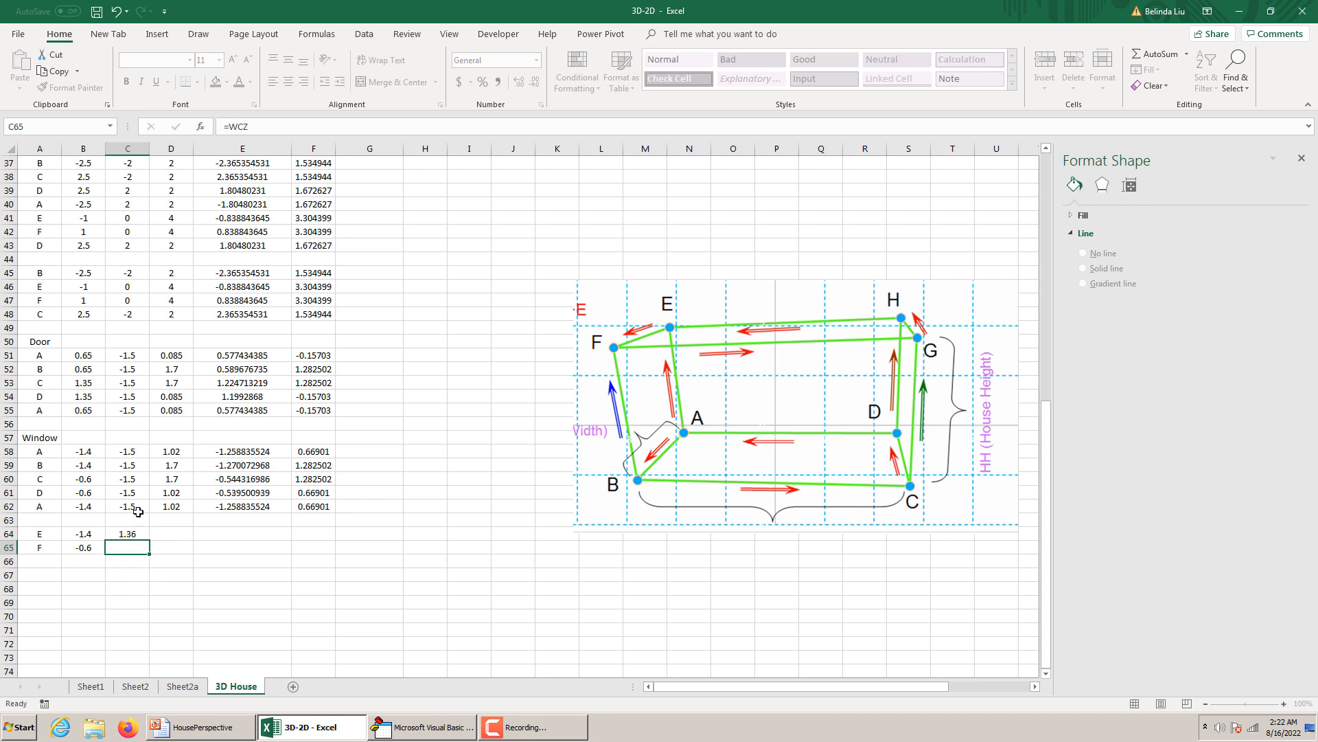
Fill the =WCZ formula down to C65 and move both cells into the z column at D64:D65.
left_click(137, 534)
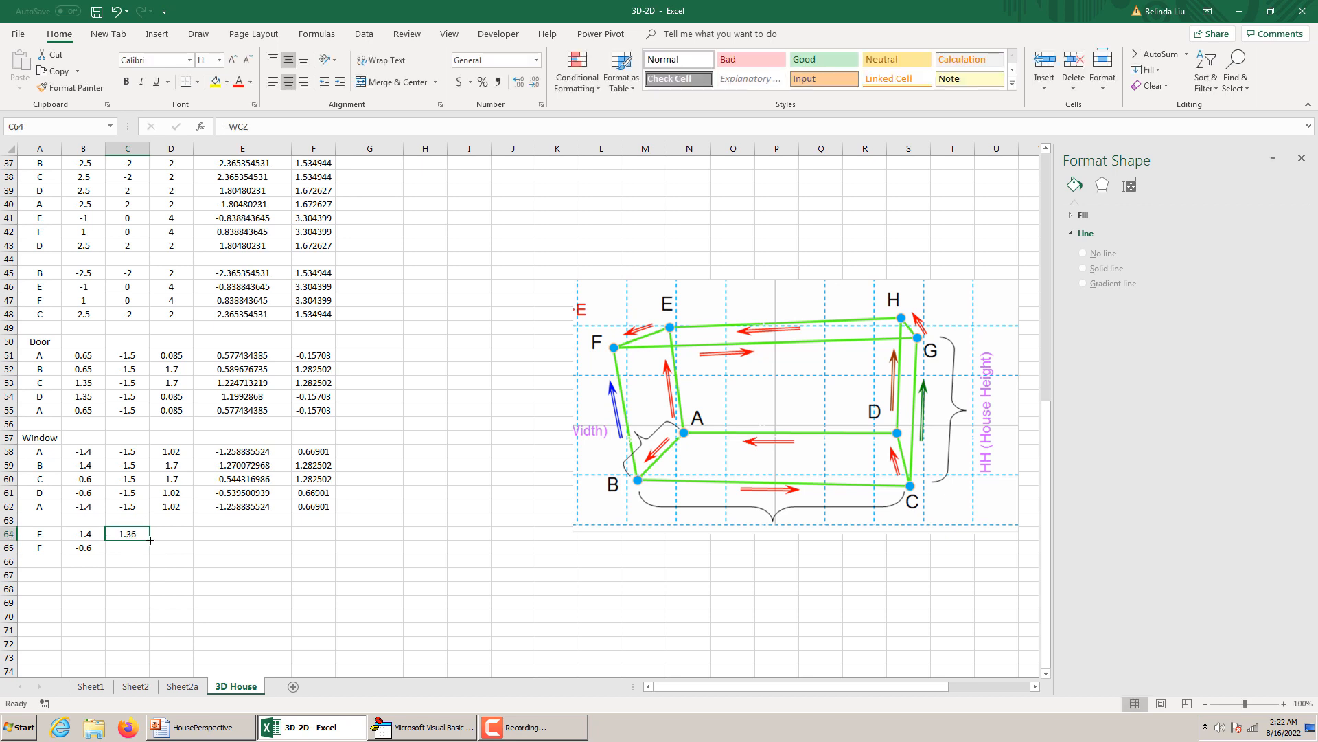
left_click_drag(149, 540, 149, 555)
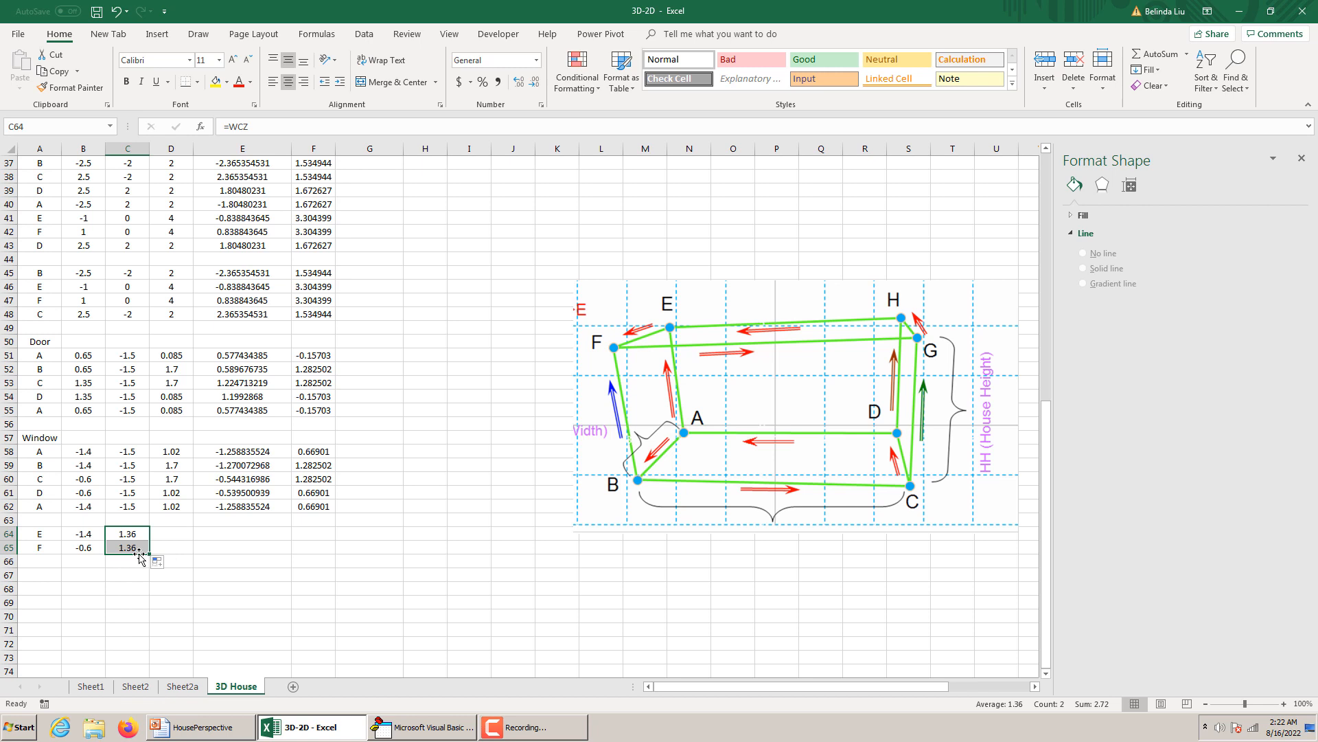
left_click_drag(139, 558, 183, 558)
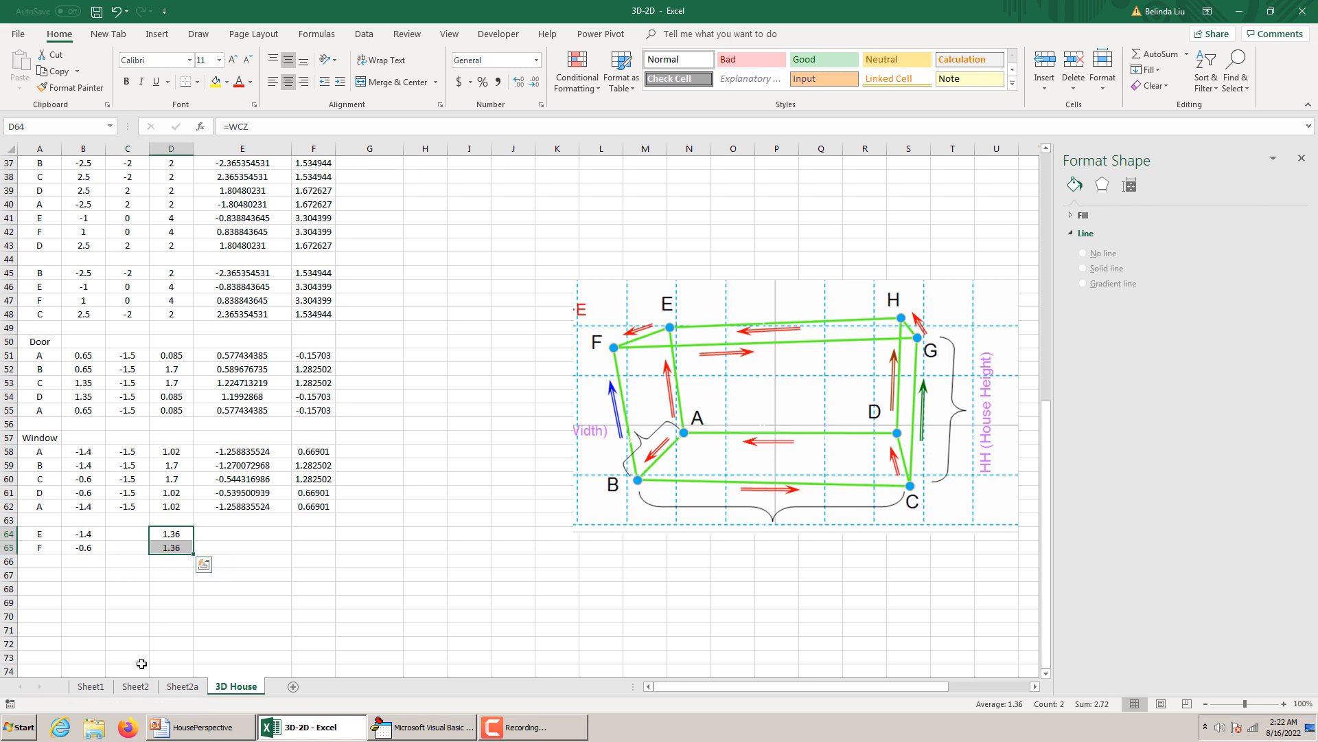
Copy the y formula =-HW/2 from C62 into C64 and fill it down to C65.
left_click(127, 505)
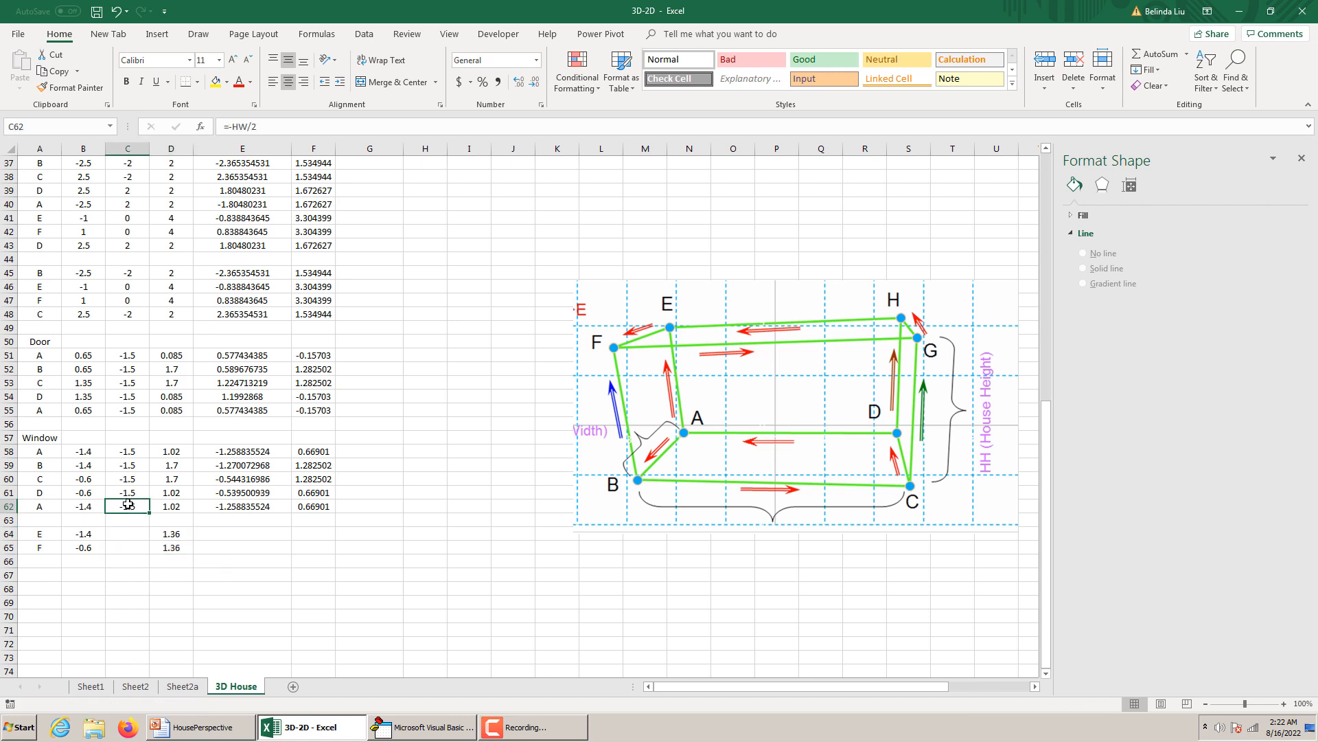
key("ctrl+c")
left_click(130, 531)
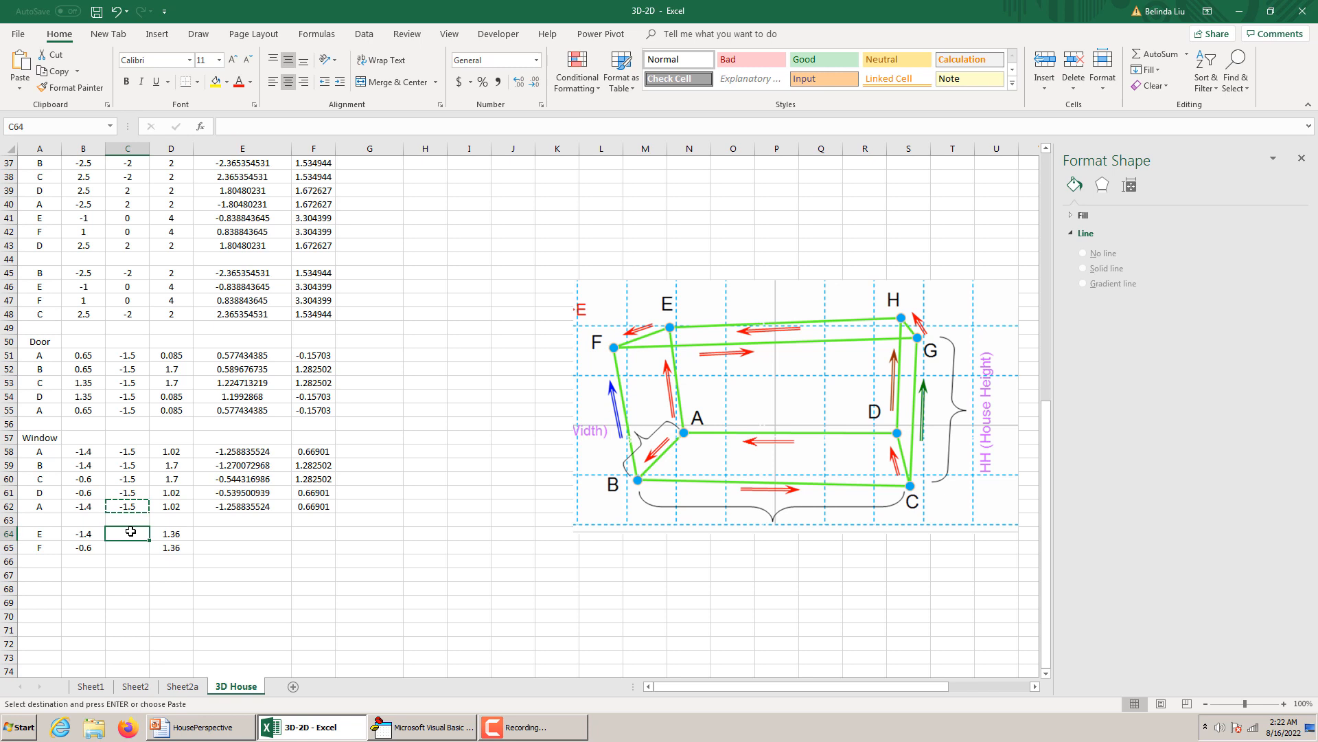
key("ctrl+v")
left_click_drag(149, 540, 149, 553)
Copy the u and v formulas from E62:F62 into E64:F65 for points E and F.
left_click_drag(246, 507, 314, 507)
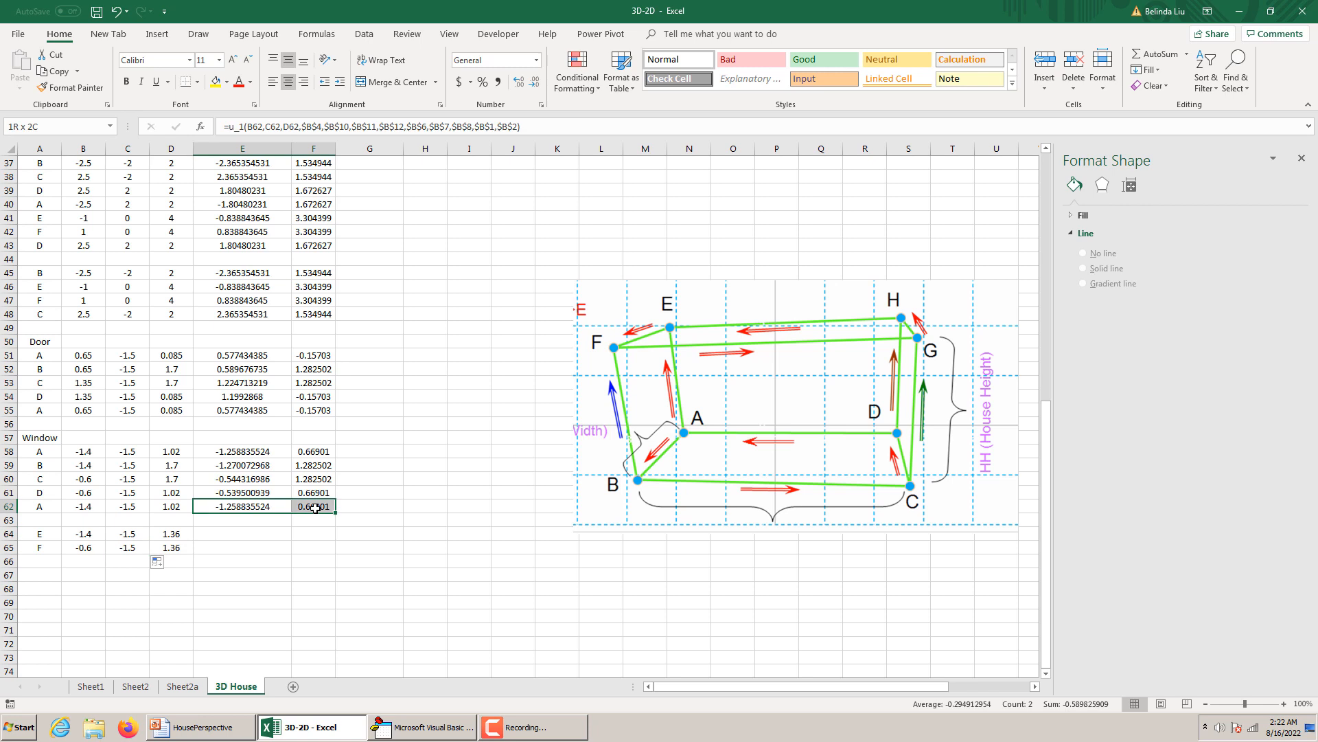
key("ctrl+c")
left_click_drag(246, 534, 314, 550)
key("ctrl+v")
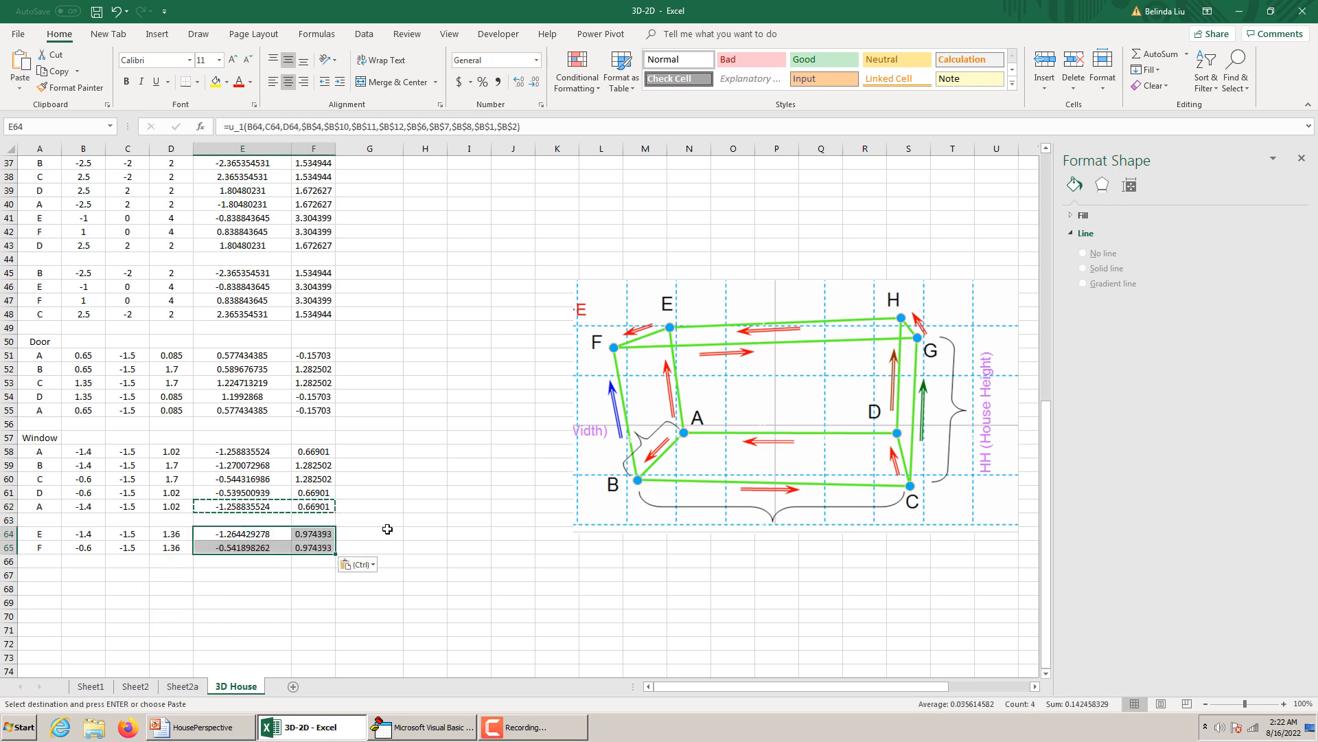
scroll(486, 433, "up", 8)
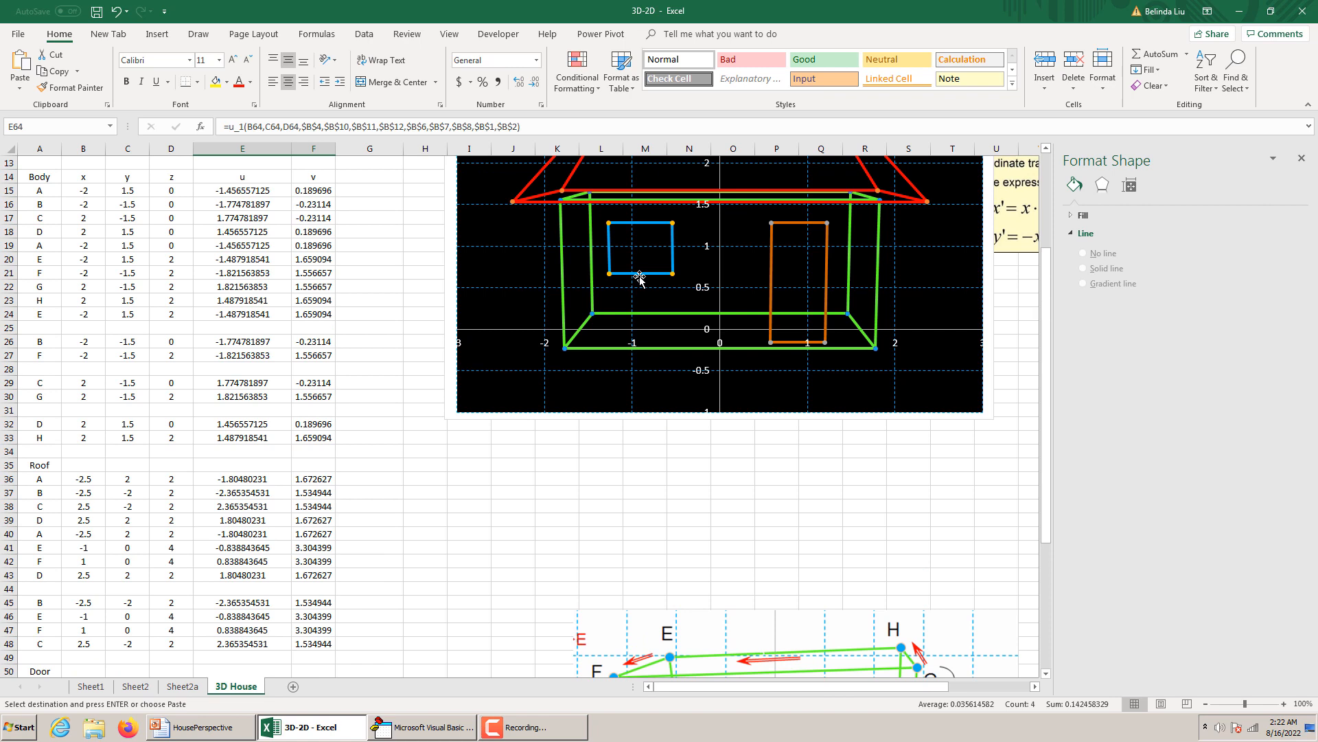
Extend the chart's Window series to E58:E65 and F58:F65 so it includes the E-F dividing line.
left_click(642, 275)
scroll(415, 487, "down", 2)
scroll(416, 487, "down", 6)
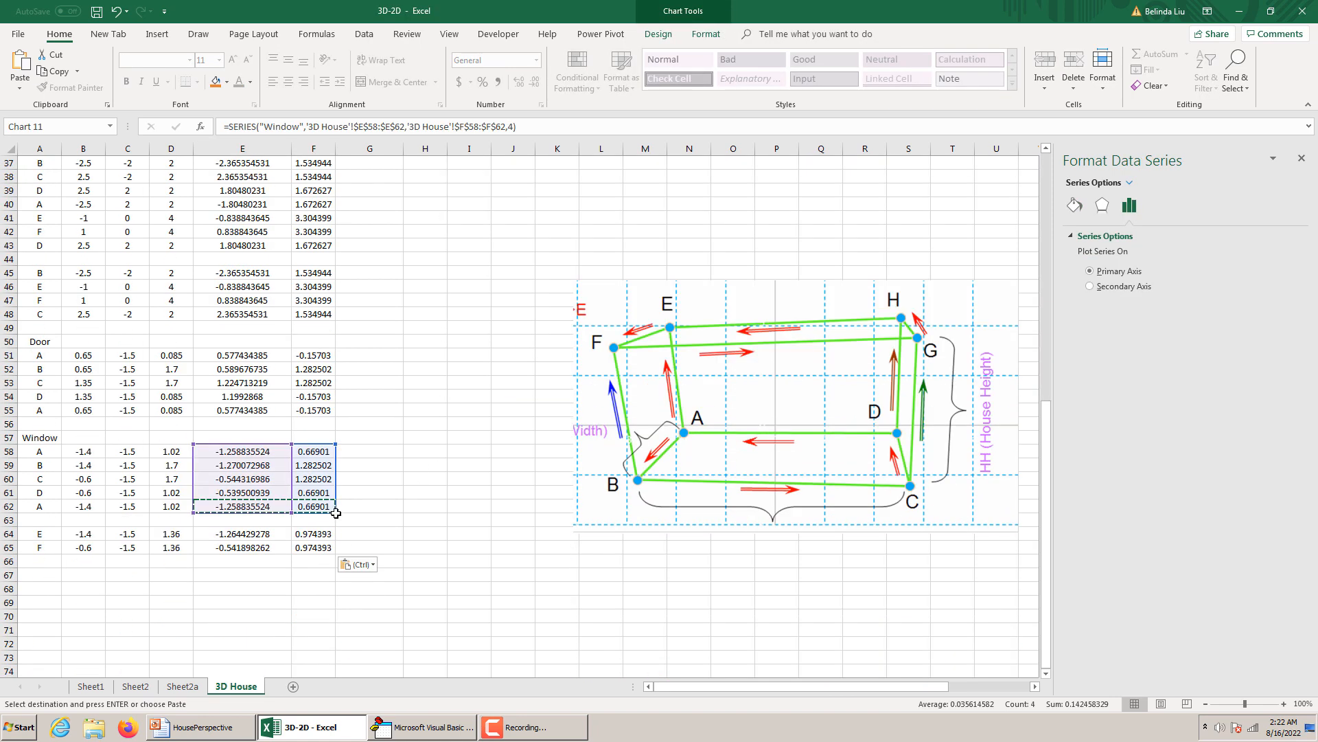
left_click_drag(336, 513, 292, 552)
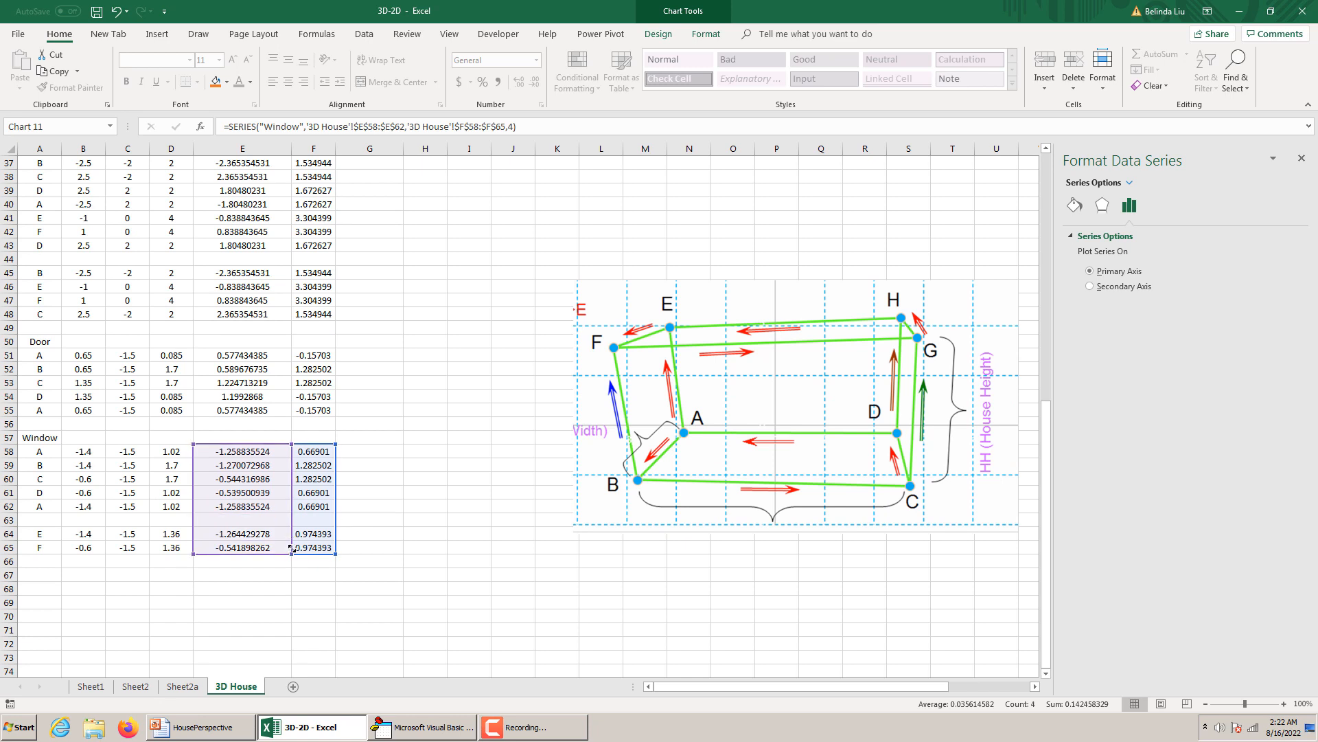
scroll(517, 285, "up", 4)
scroll(516, 286, "up", 5)
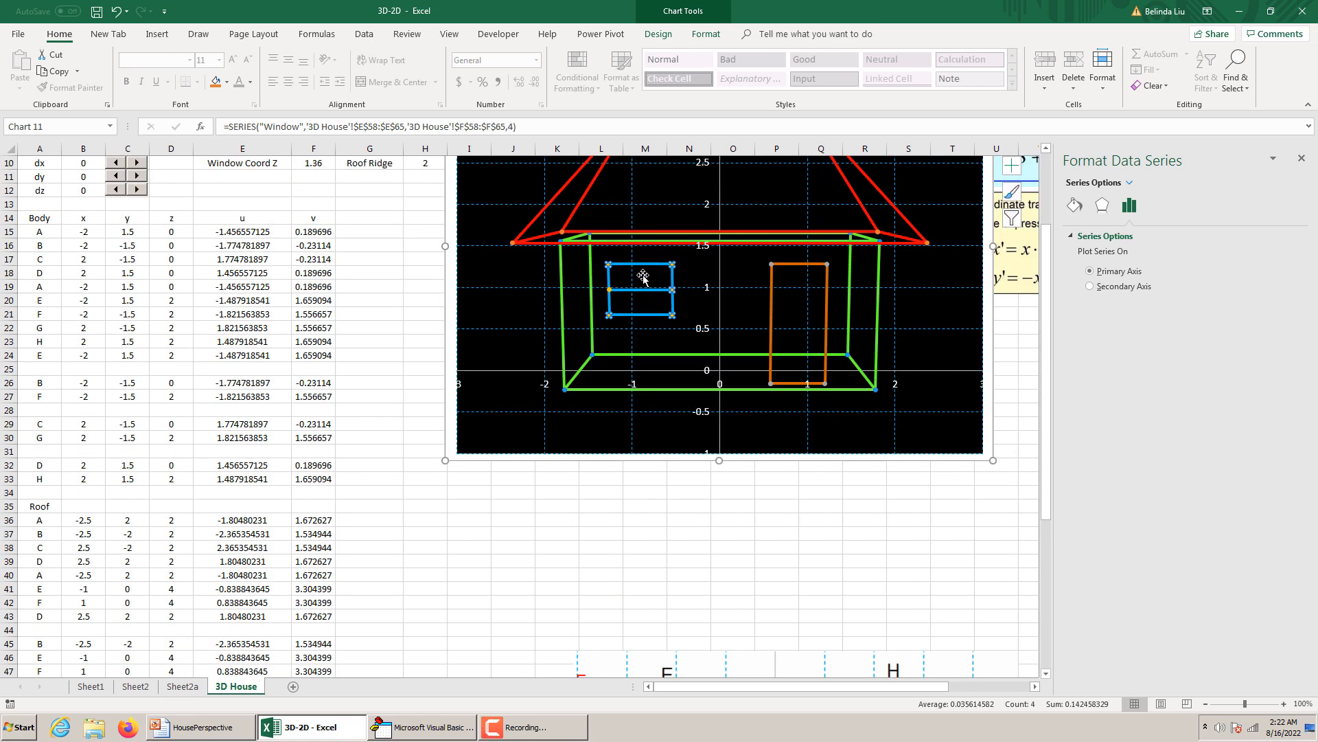
Label two new window points G and H in A67 and A68.
scroll(643, 282, "down", 3)
scroll(643, 277, "down", 7)
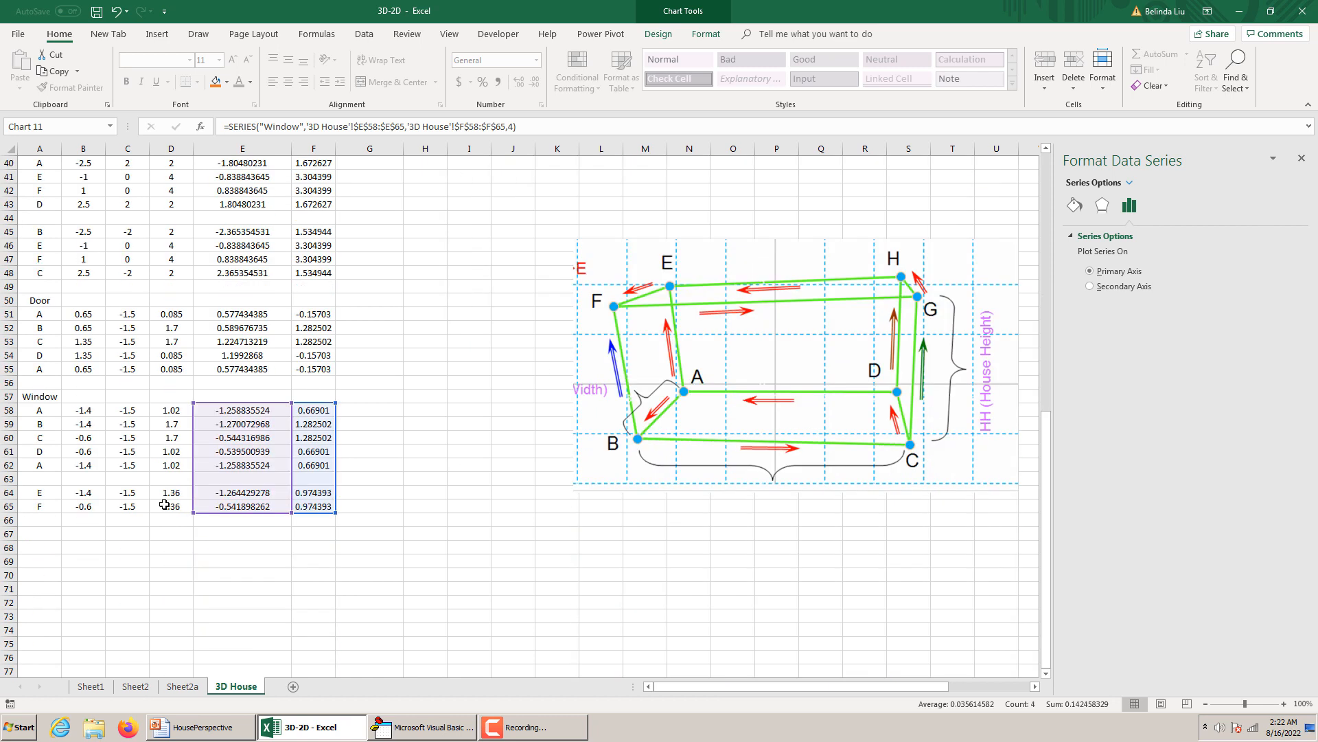
left_click(48, 529)
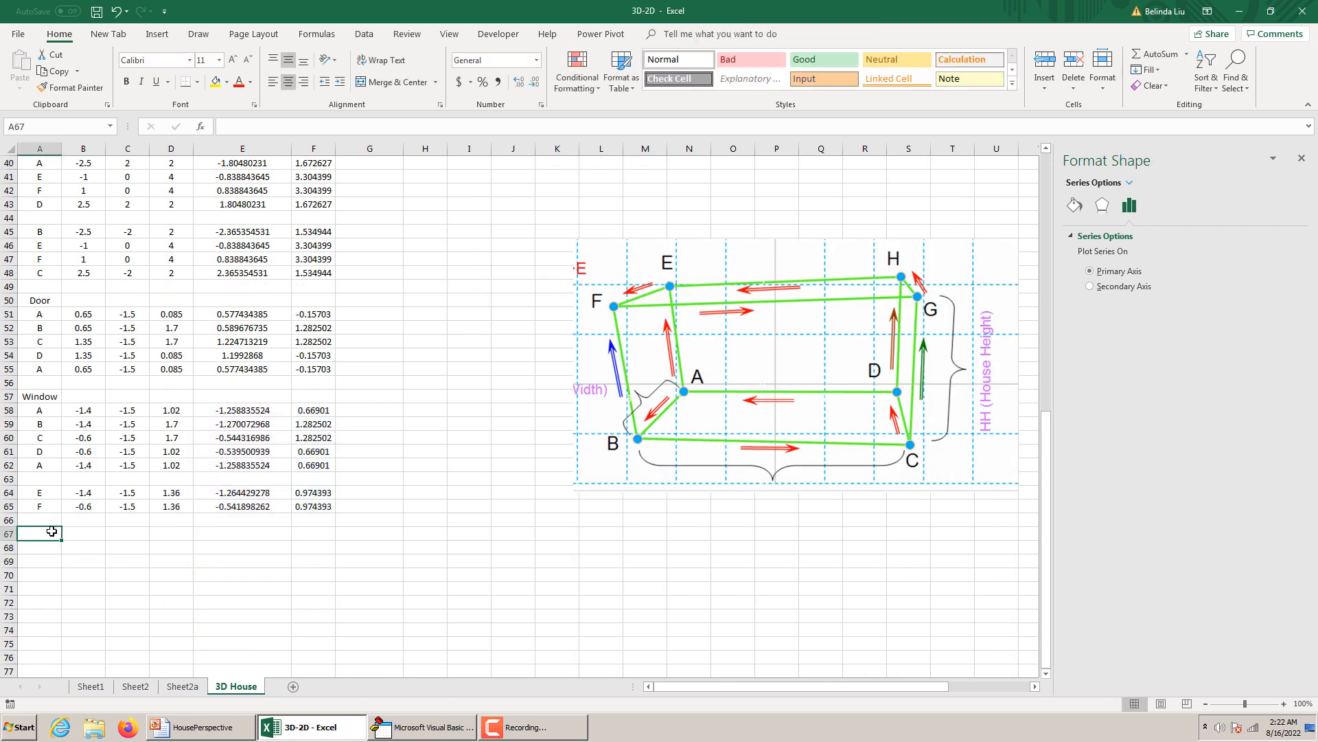
type("G")
key("Return")
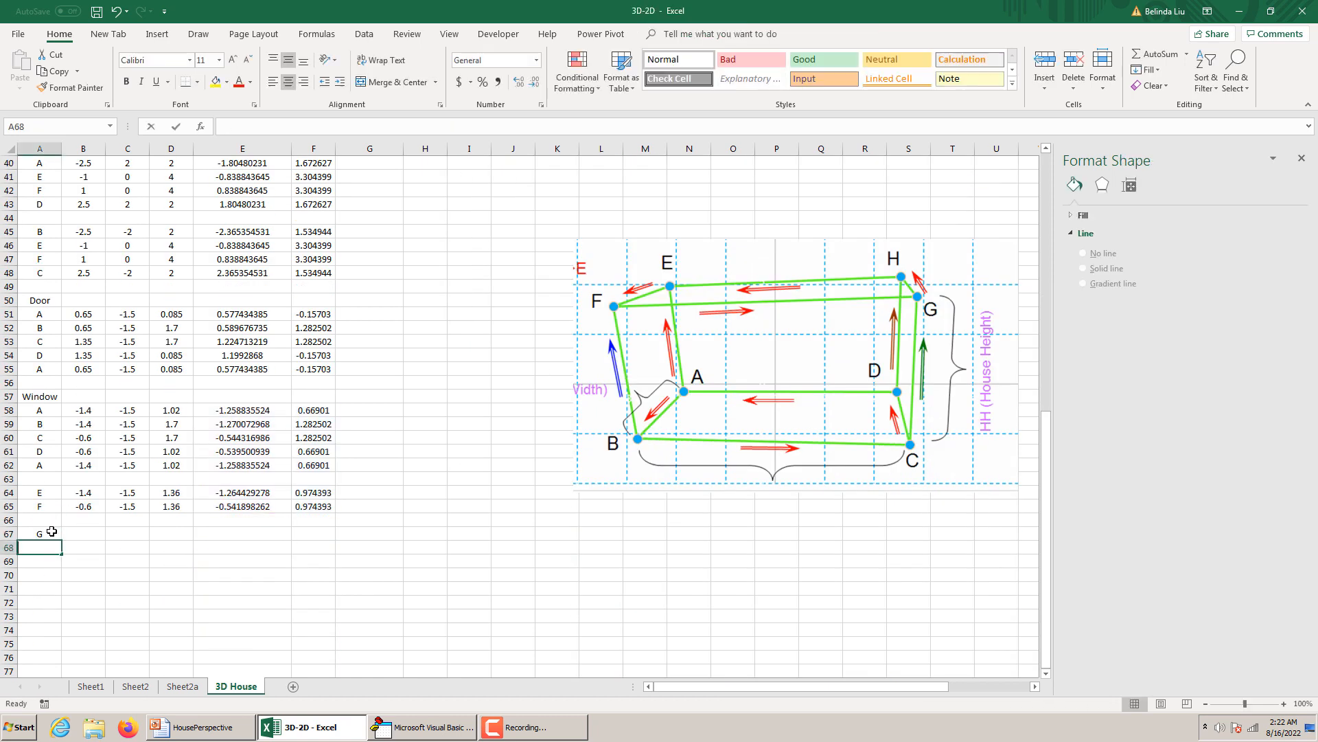
type("H")
Enter the x formula =WCX in B67 for point G and fill it down to B68.
left_click(74, 535)
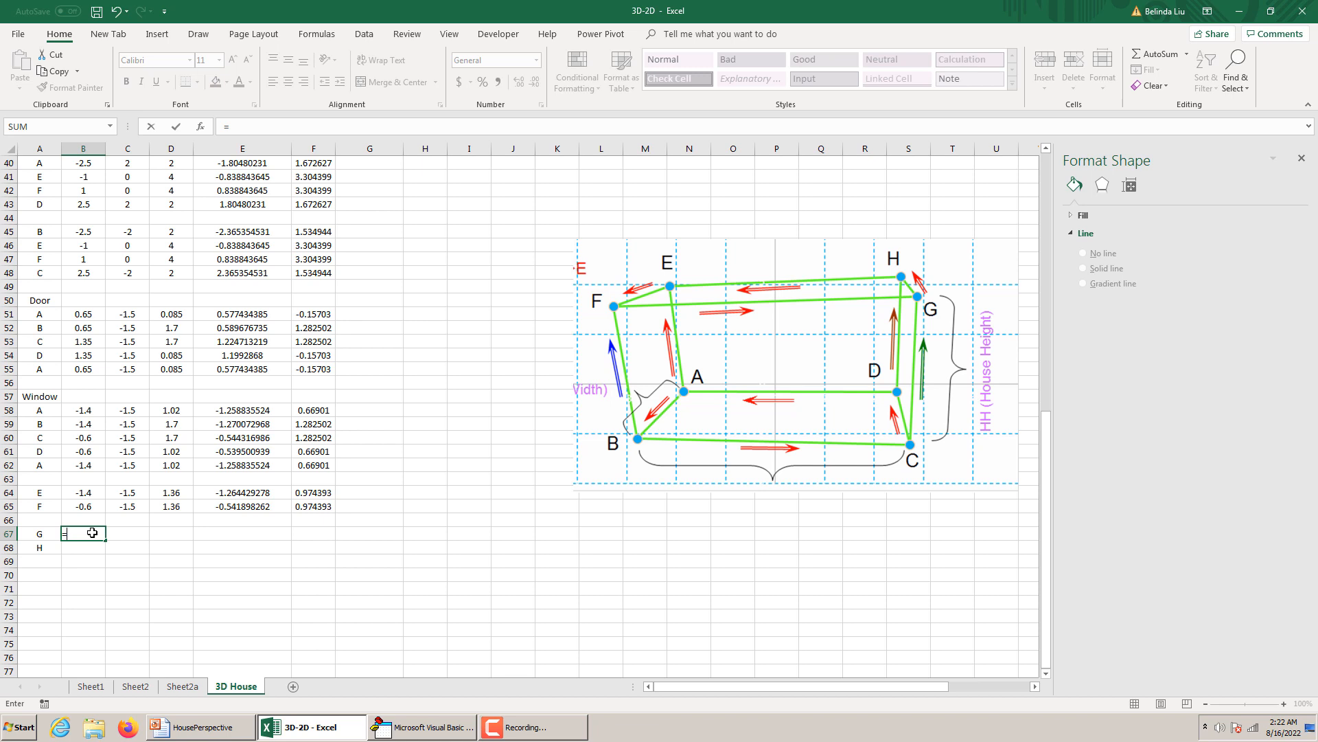
type("WC")
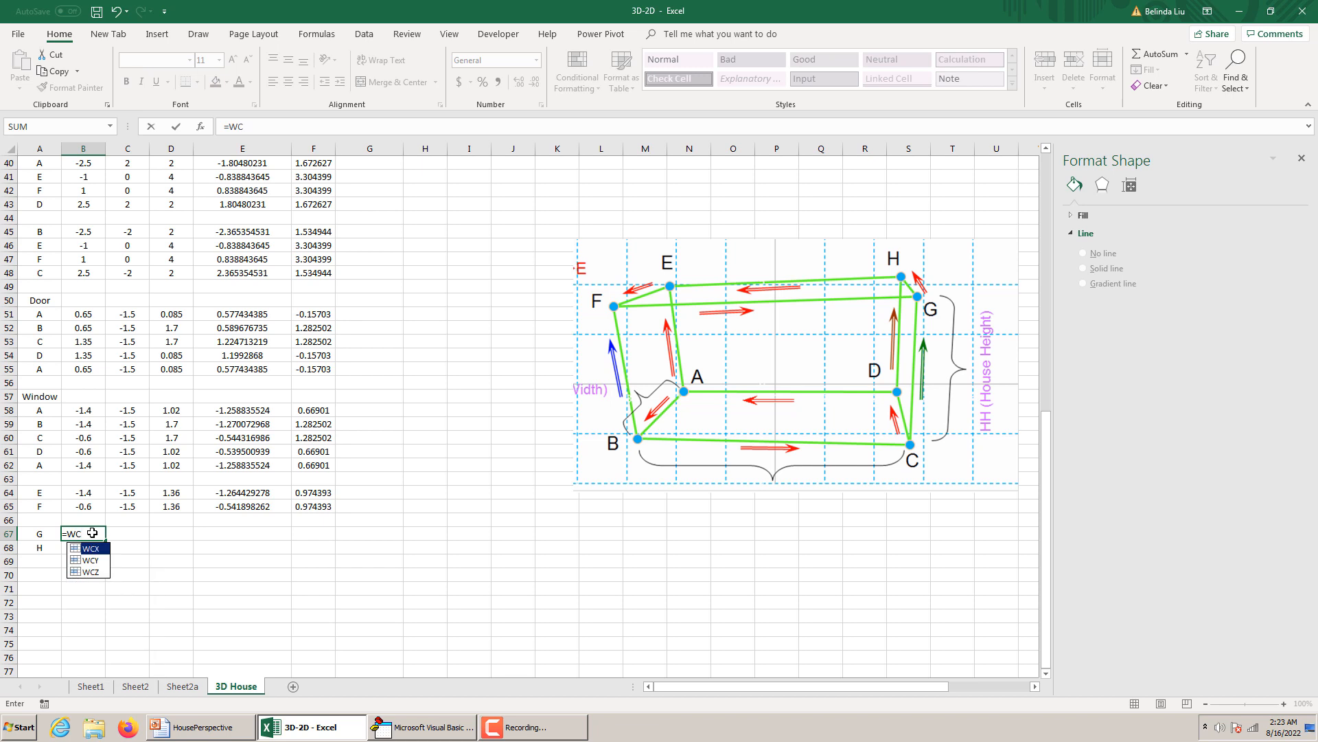
type("X")
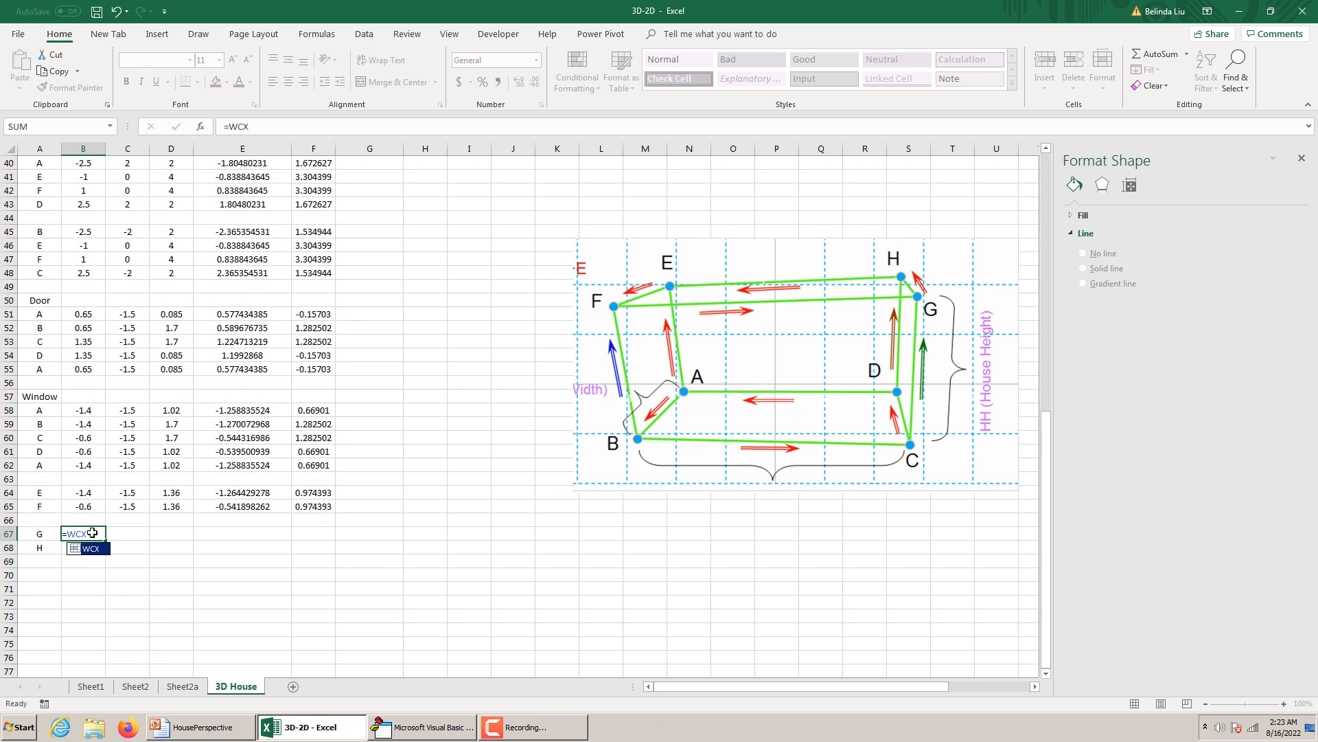
key("Return")
left_click(95, 535)
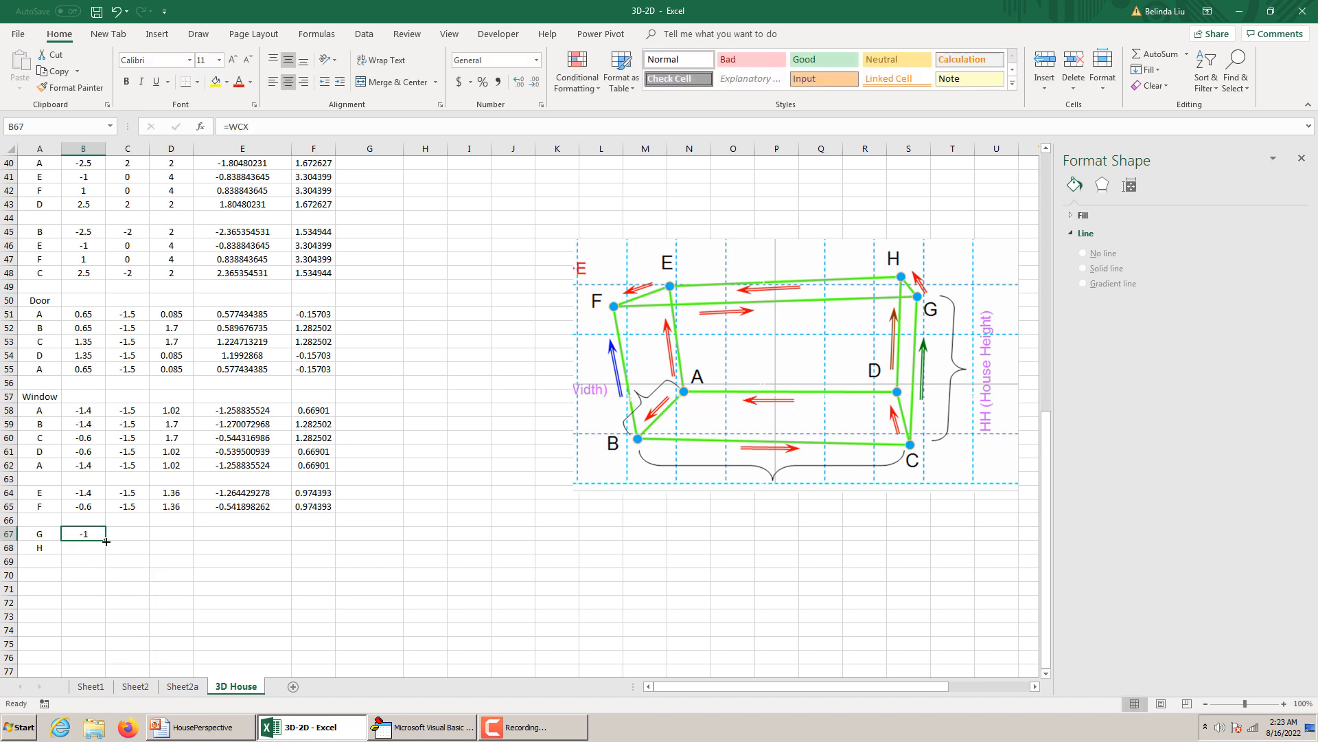
left_click_drag(106, 541, 104, 554)
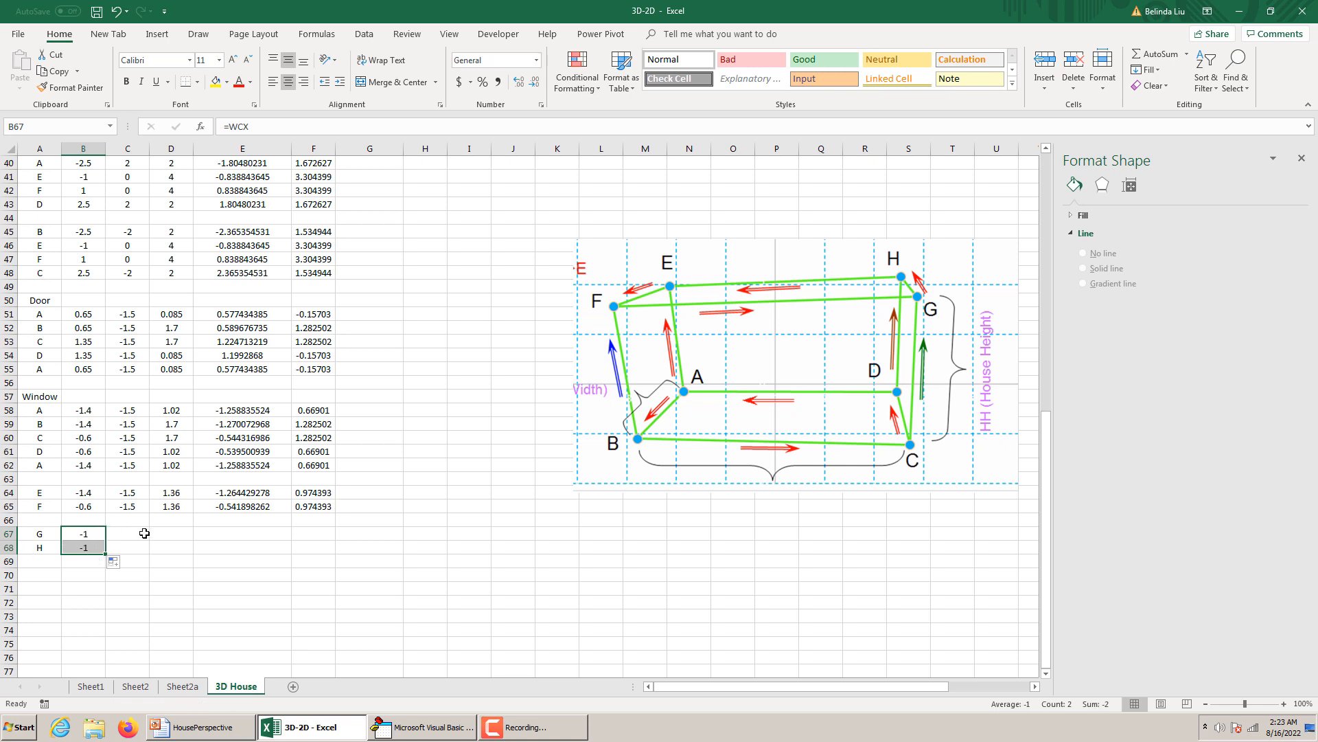
Copy the y formulas =-HW/2 from C64:C65 into C67:C68 for points G and H.
left_click(132, 509)
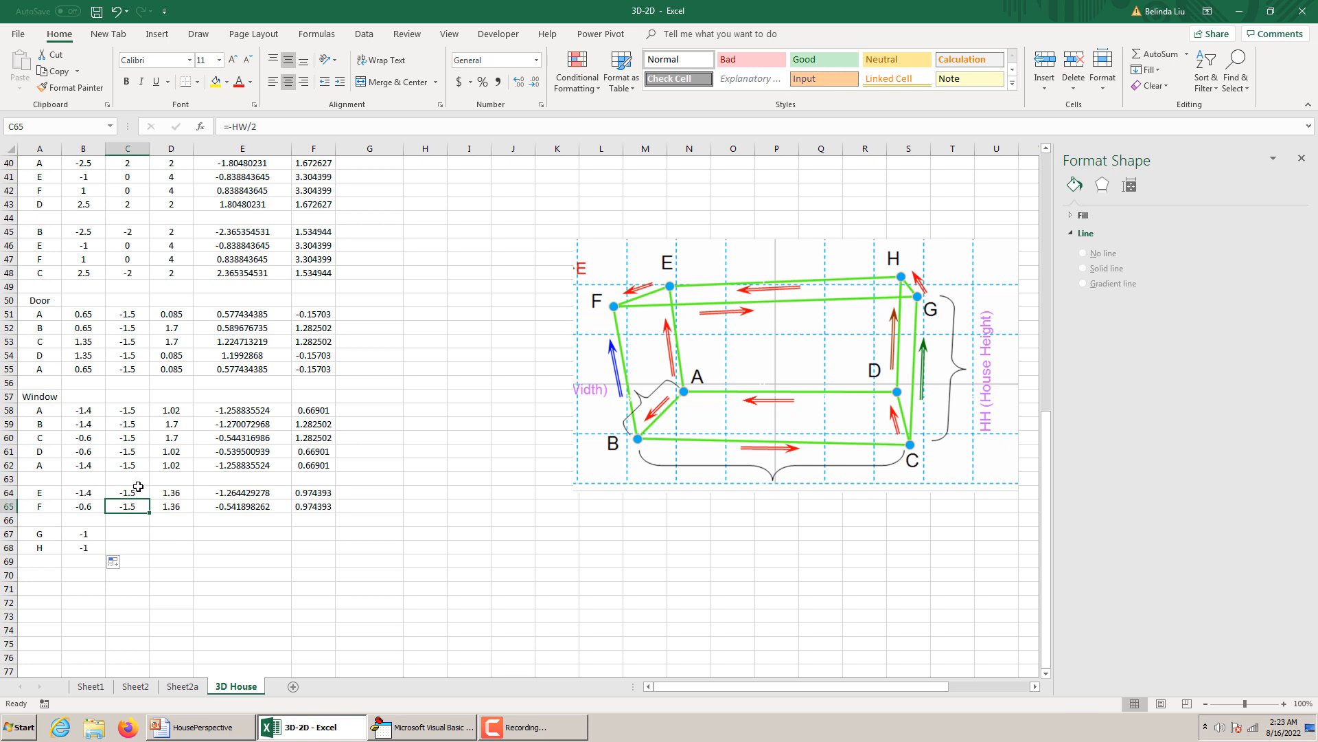
left_click_drag(138, 487, 138, 508)
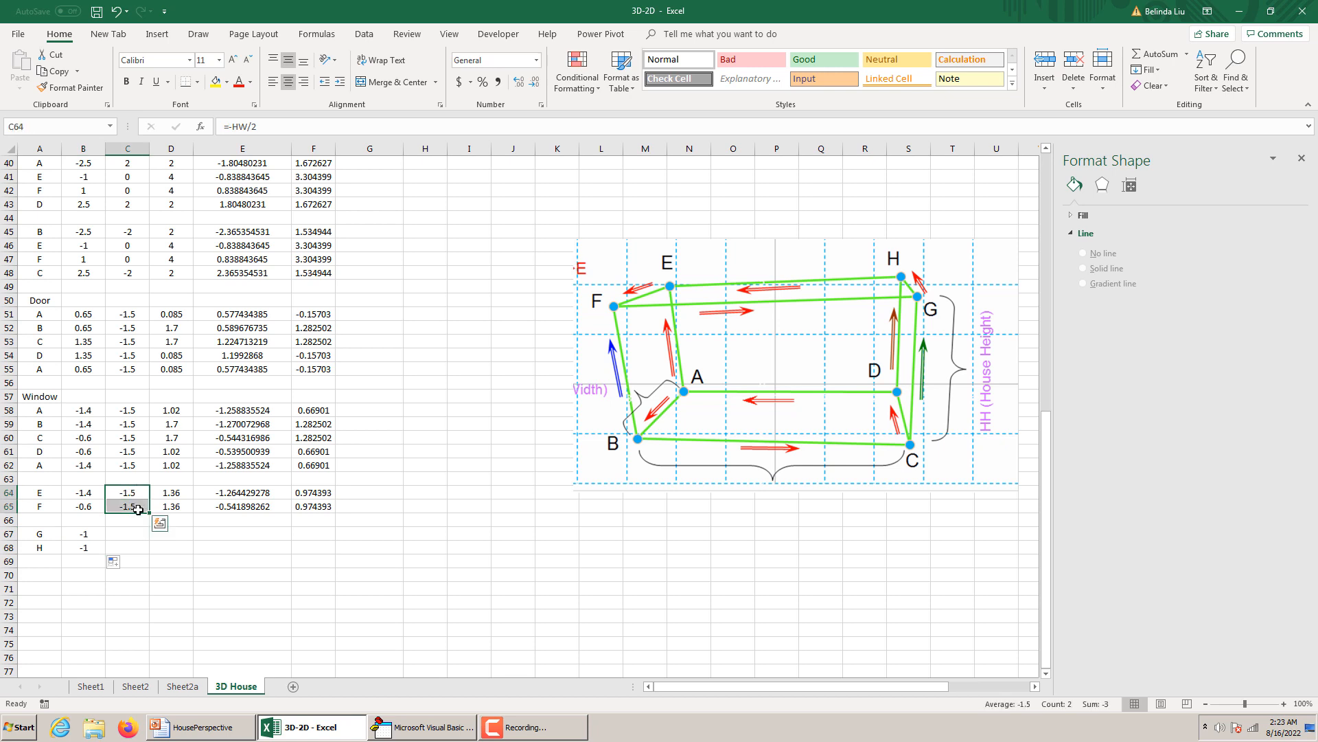
key("ctrl+c")
left_click_drag(127, 534, 127, 548)
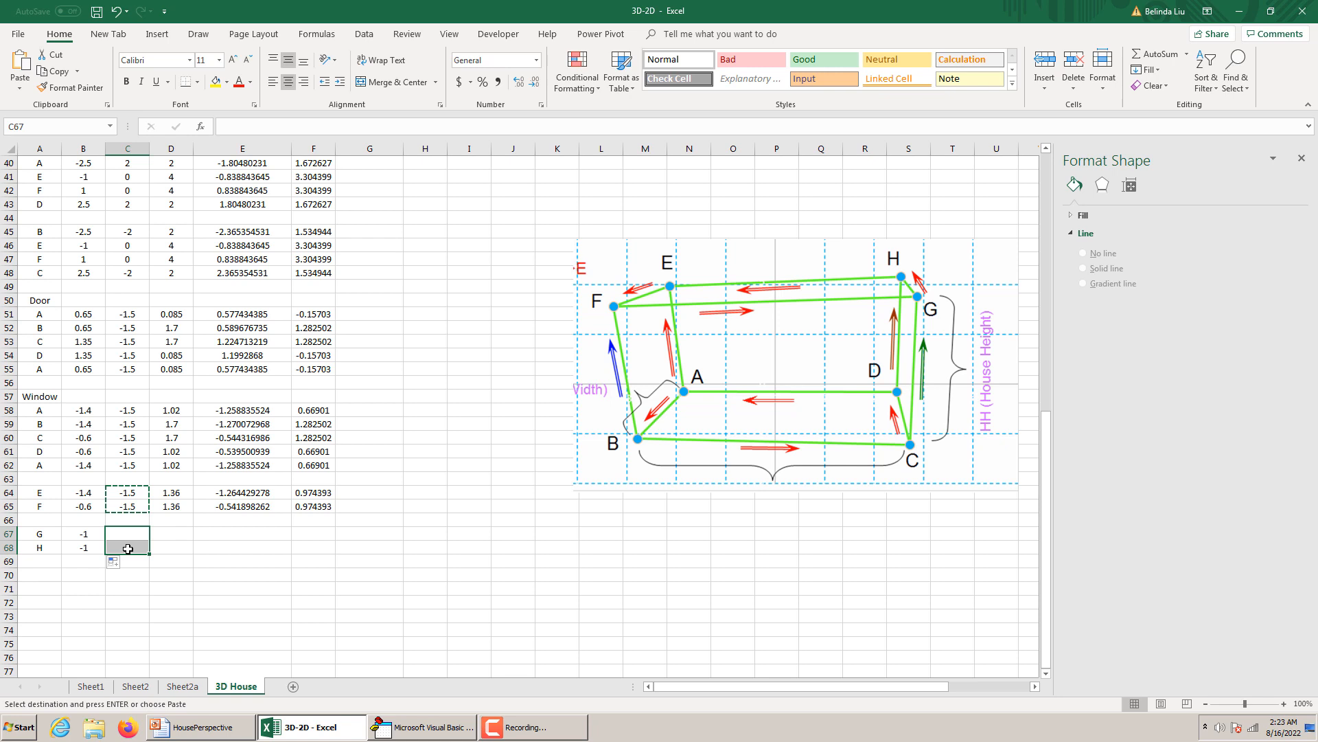
key("ctrl+v")
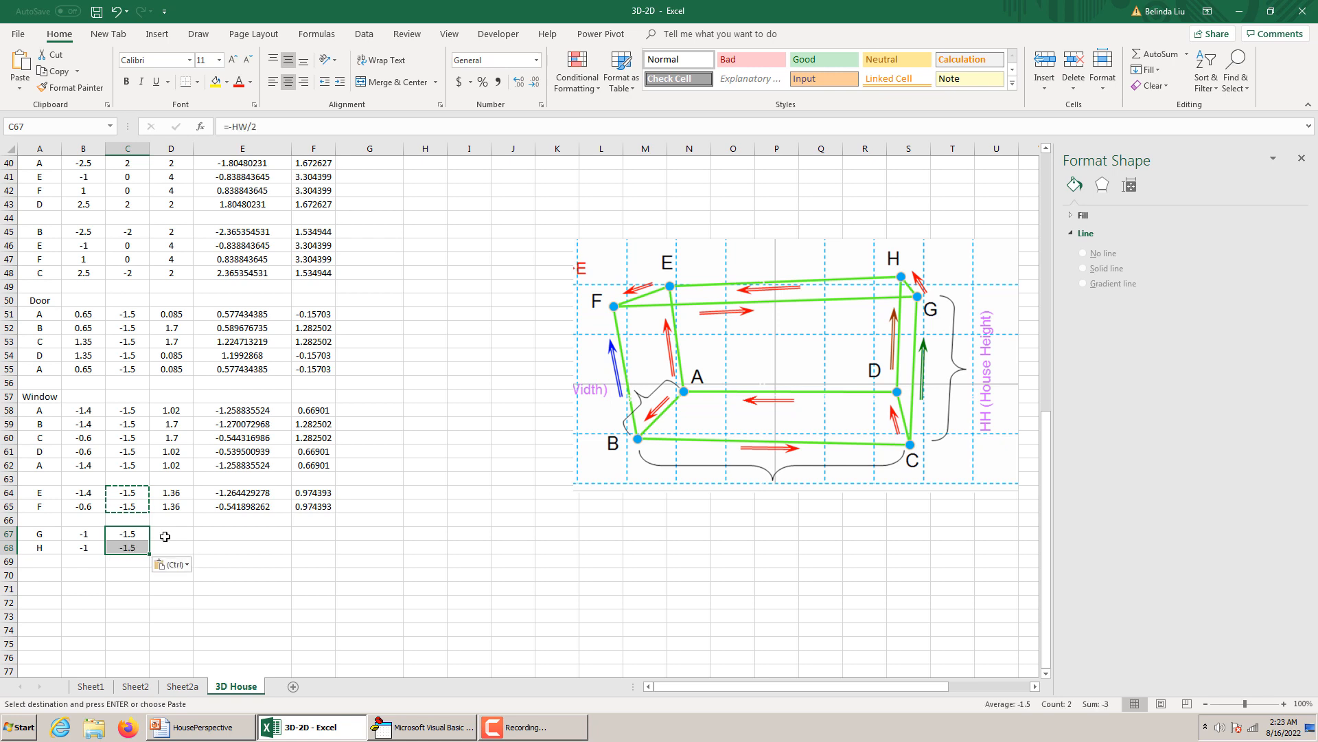
left_click(166, 529)
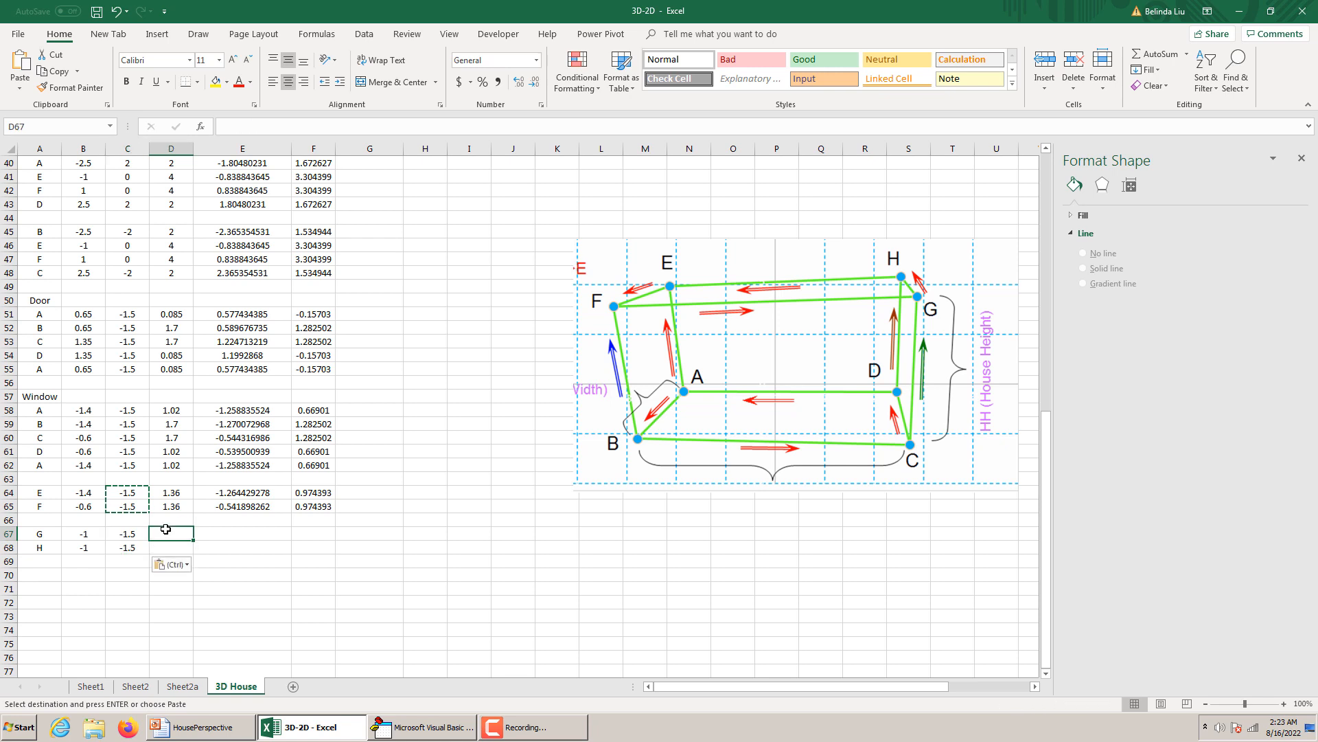
type("=")
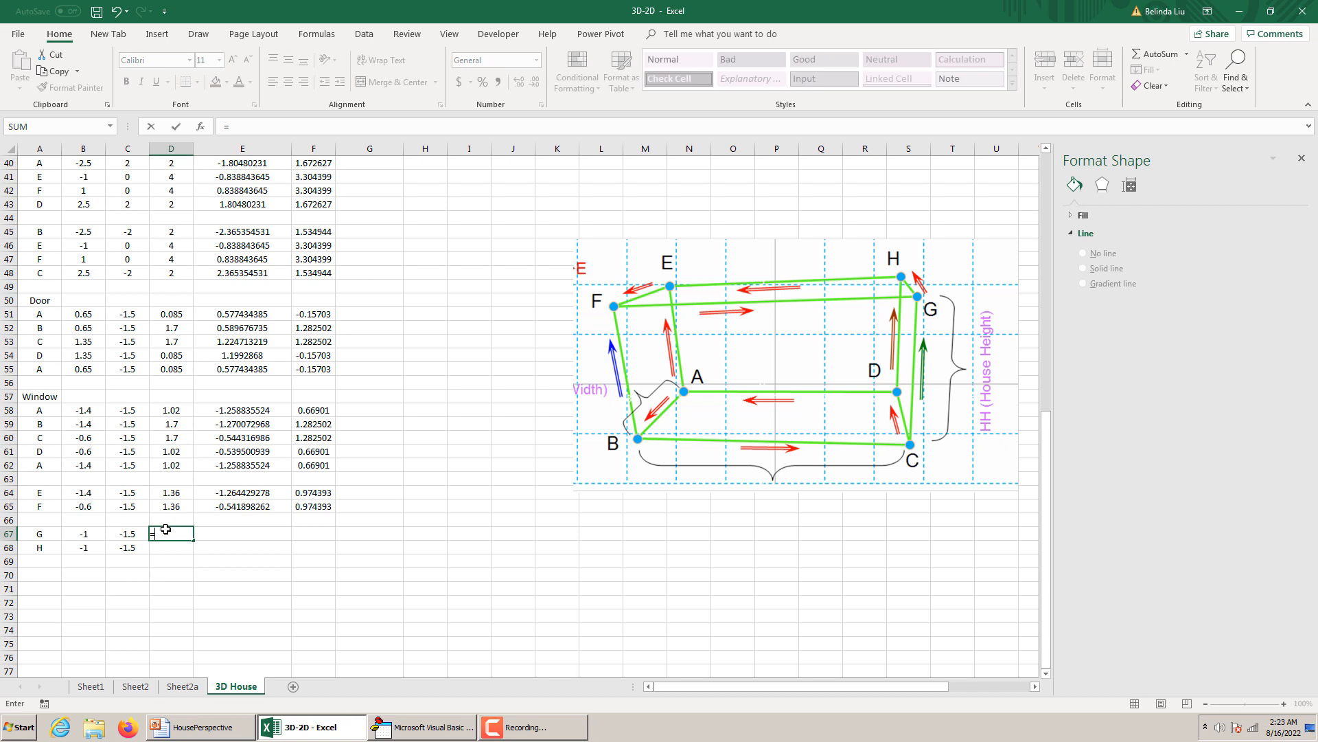
key("Escape")
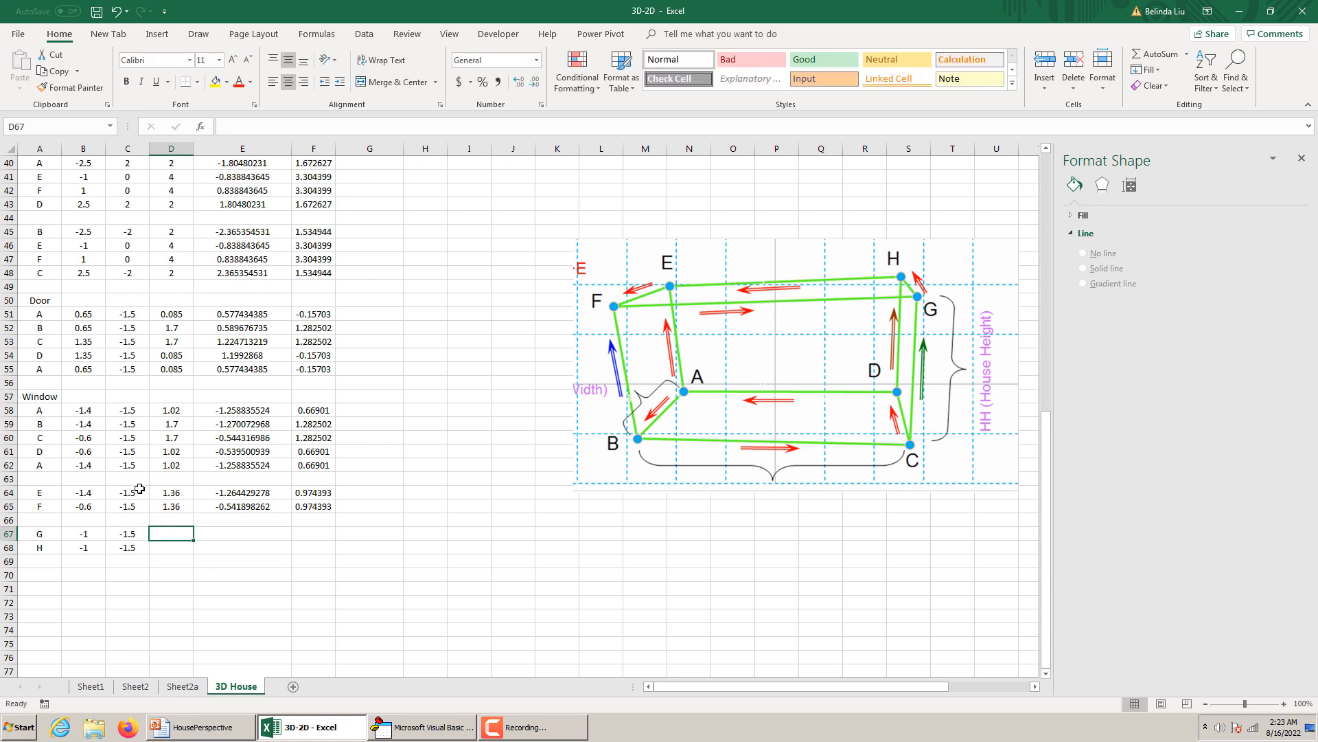
left_click(172, 424)
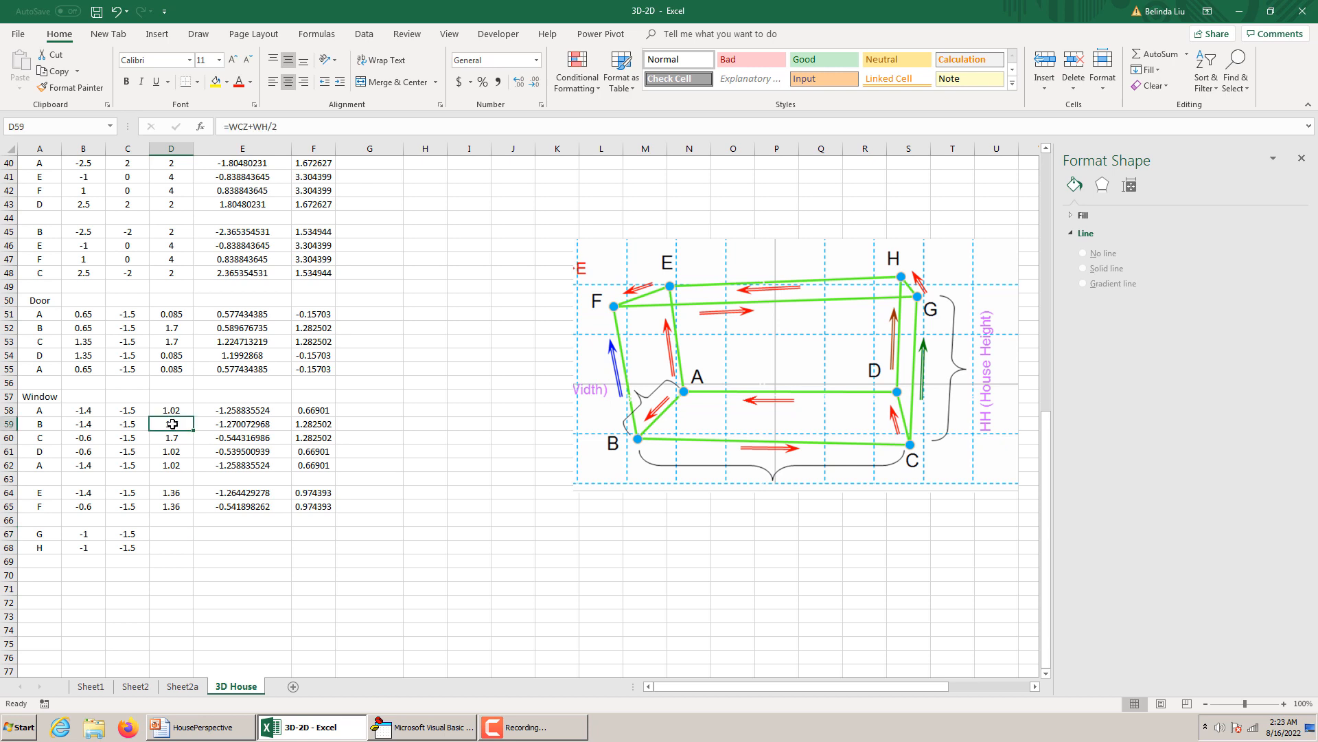
key("ctrl+c")
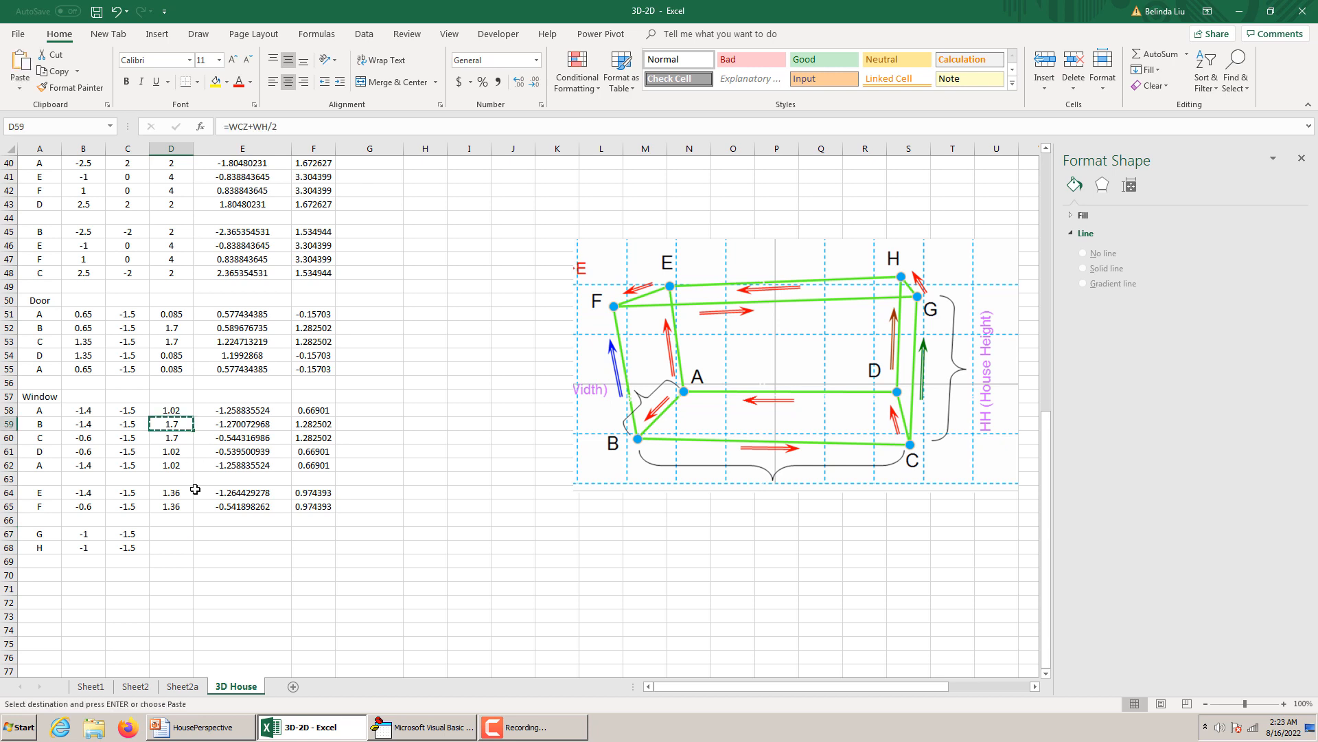
left_click(173, 533)
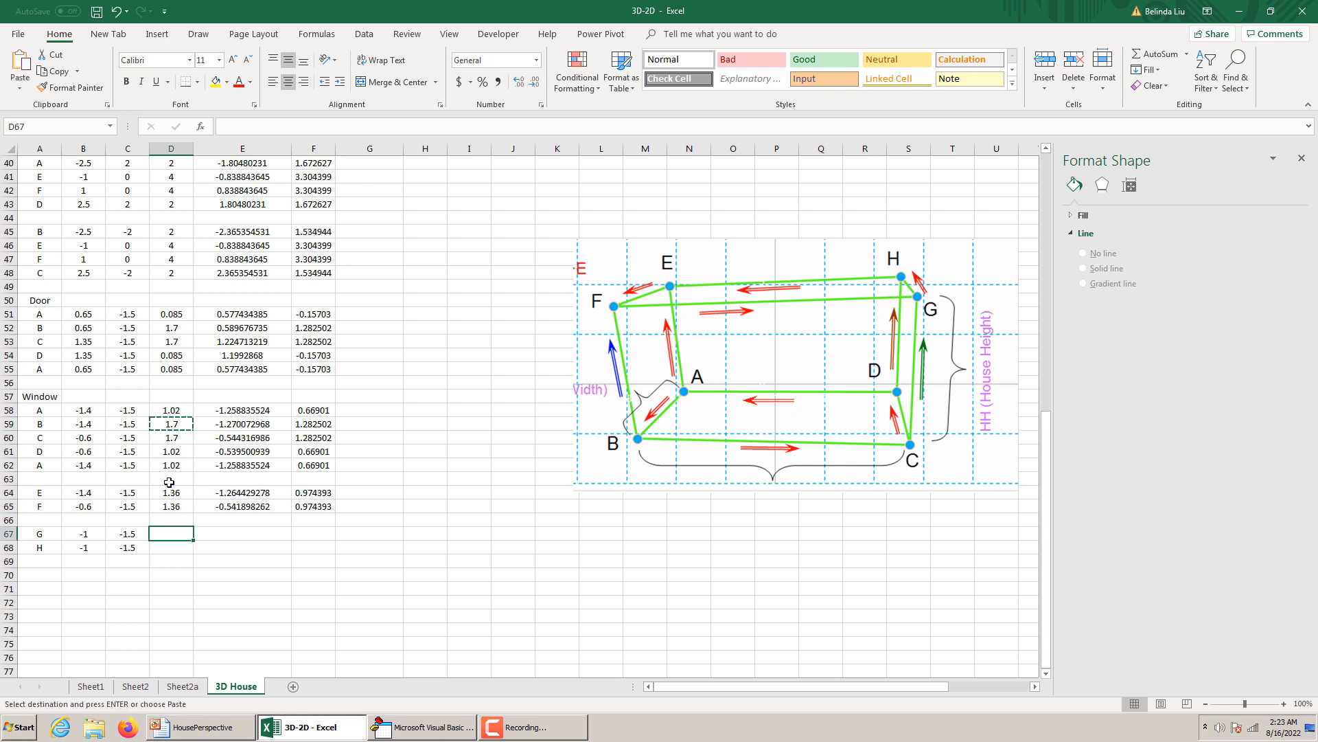
key("Escape")
Copy the z formulas =WCZ-WH/2 from D58 into D67 and =WCZ+WH/2 from D59 into D68.
left_click(176, 410)
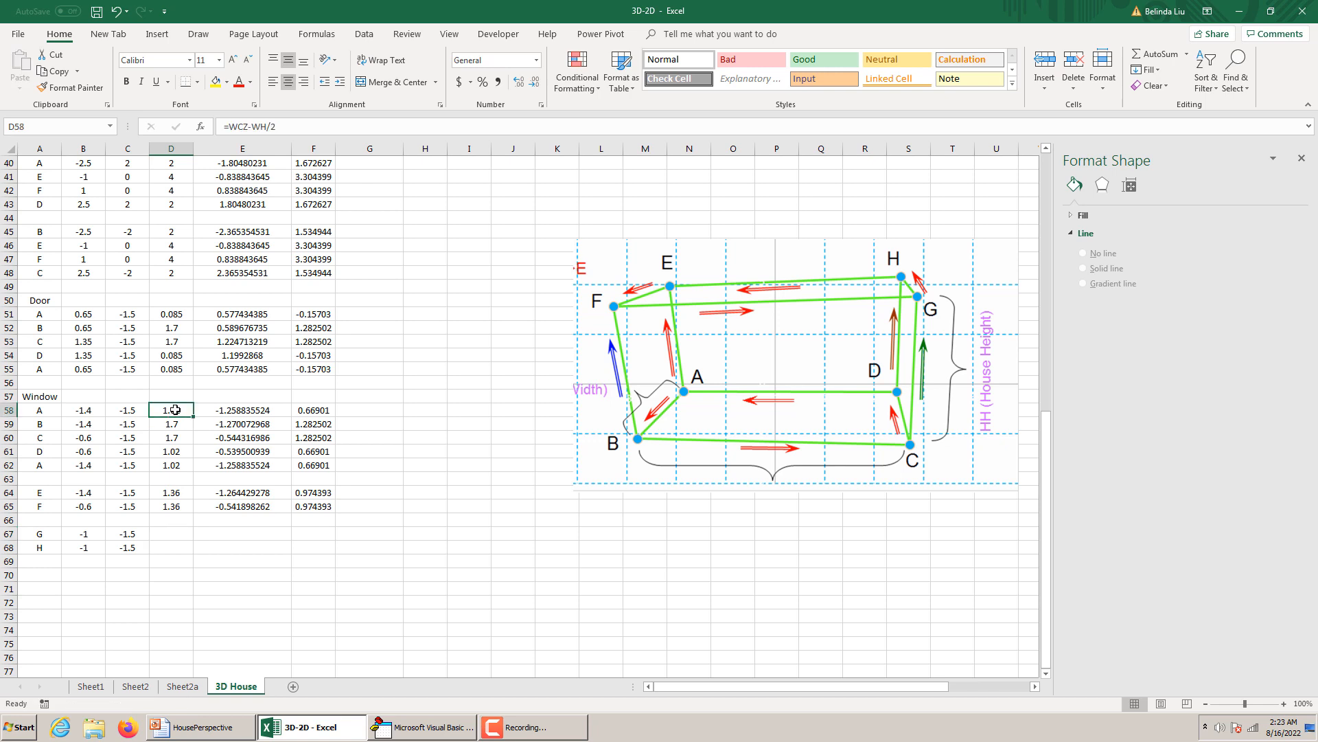
key("ctrl+c")
left_click(170, 532)
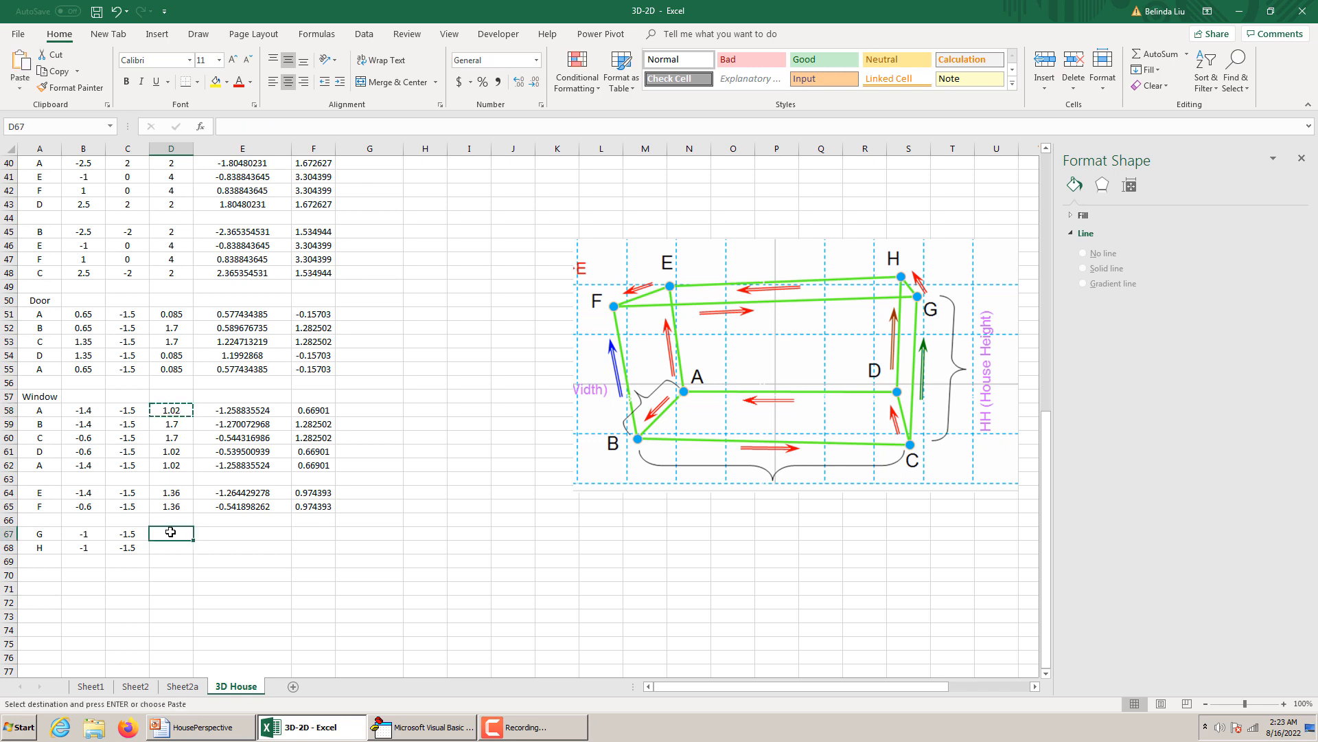
key("ctrl+v")
left_click(178, 426)
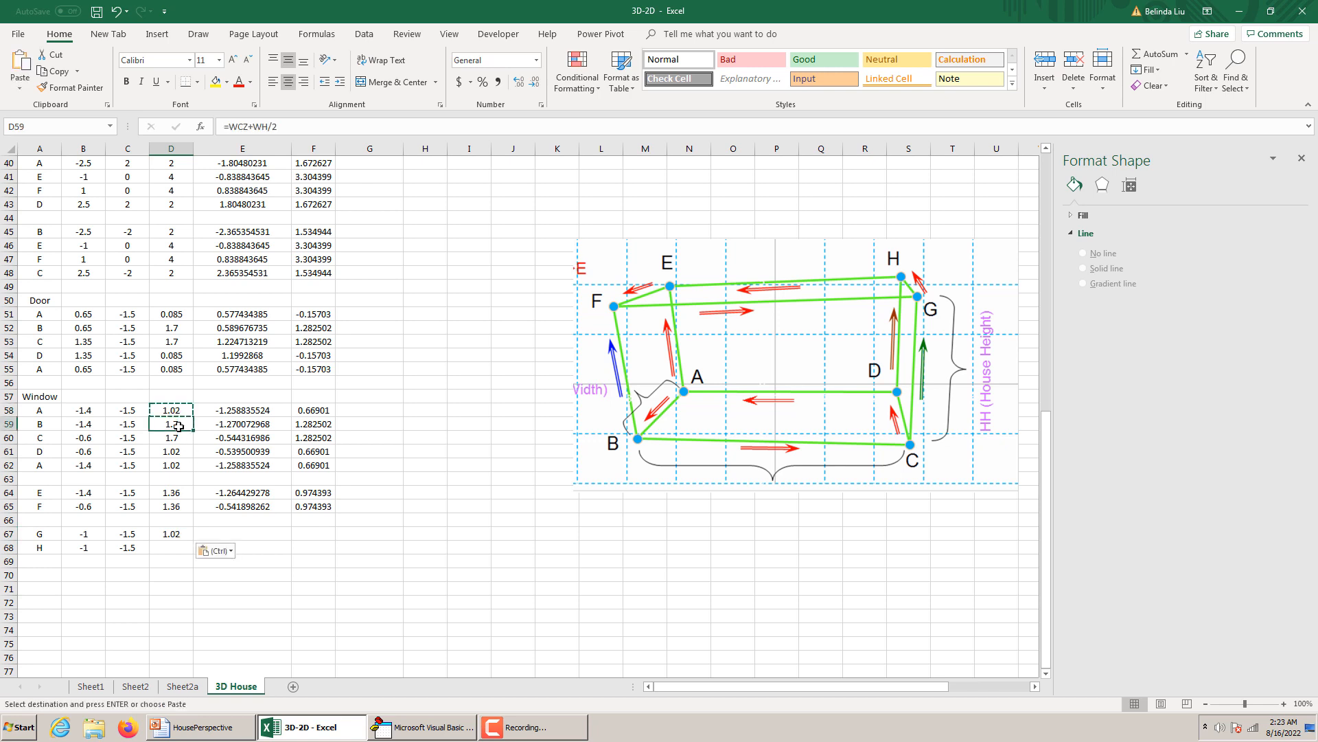
key("ctrl+c")
left_click(183, 547)
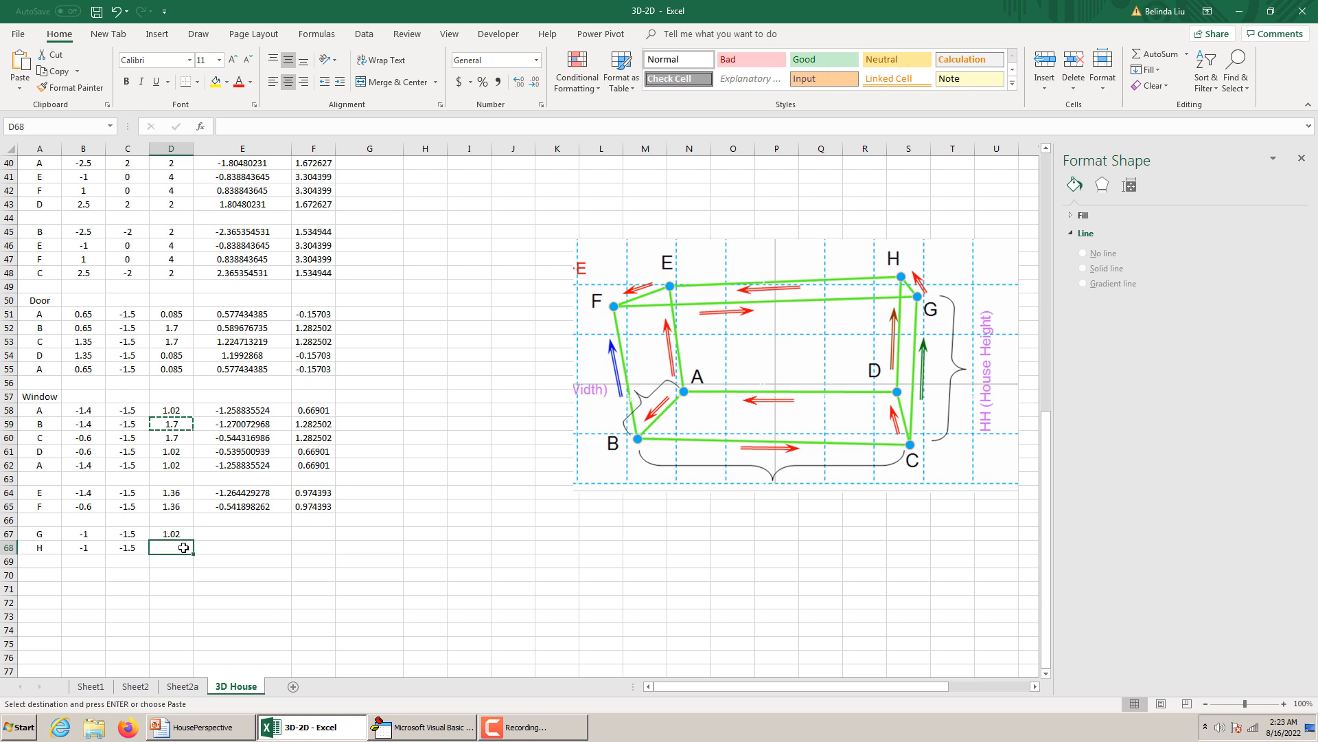
key("ctrl+v")
Copy the u and v formulas from E64:F65 into E67:F68 for points G and H.
left_click_drag(247, 493, 305, 540)
key("ctrl+c")
key("ctrl+v")
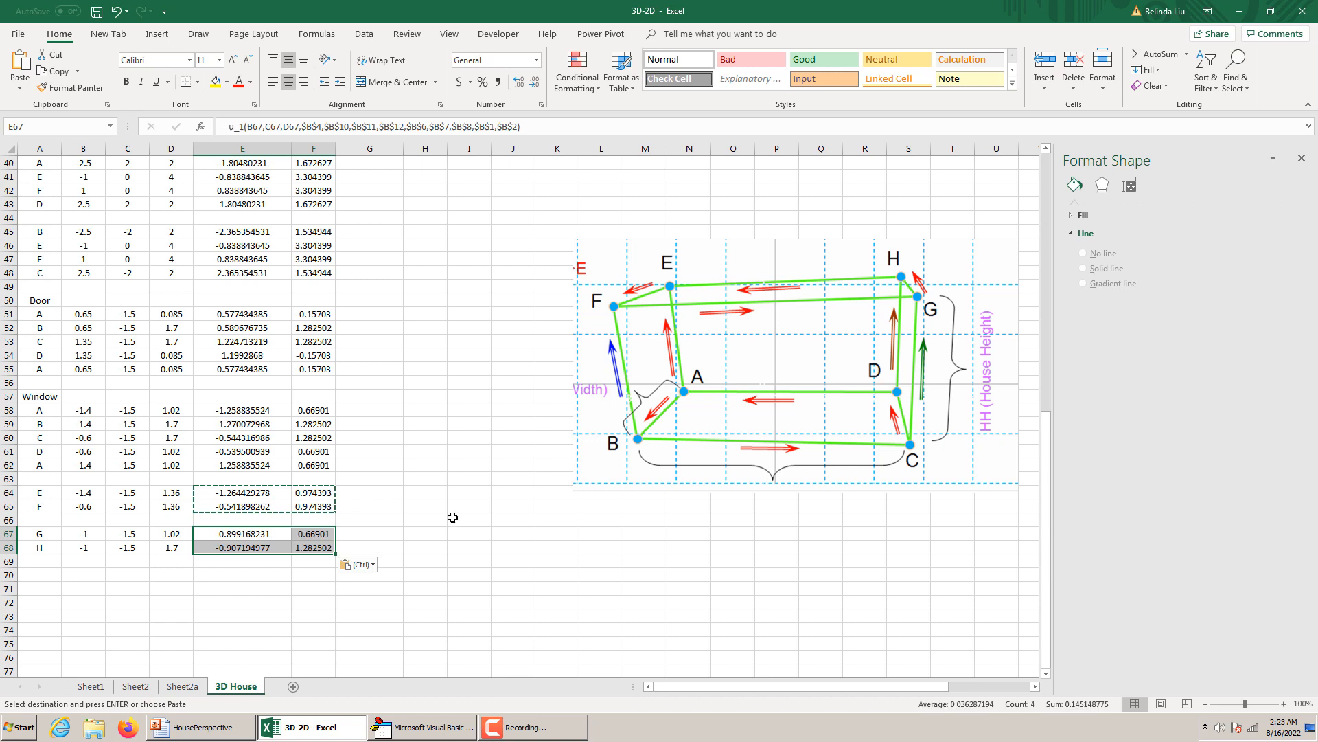
left_click(452, 517)
Extend the chart's Window series to E58:E68 and F58:F68 to add the vertical dividing line, and deselect the chart.
scroll(453, 517, "up", 13)
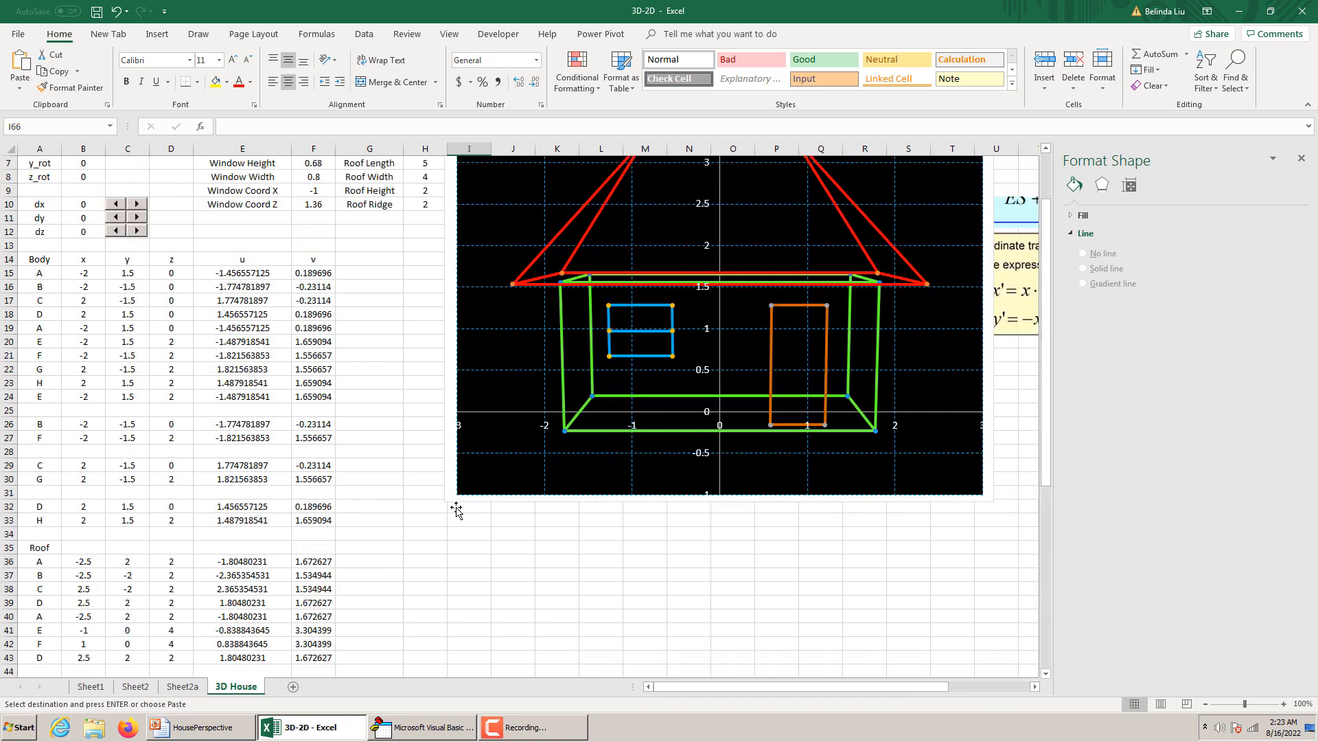
scroll(646, 357, "down", 2)
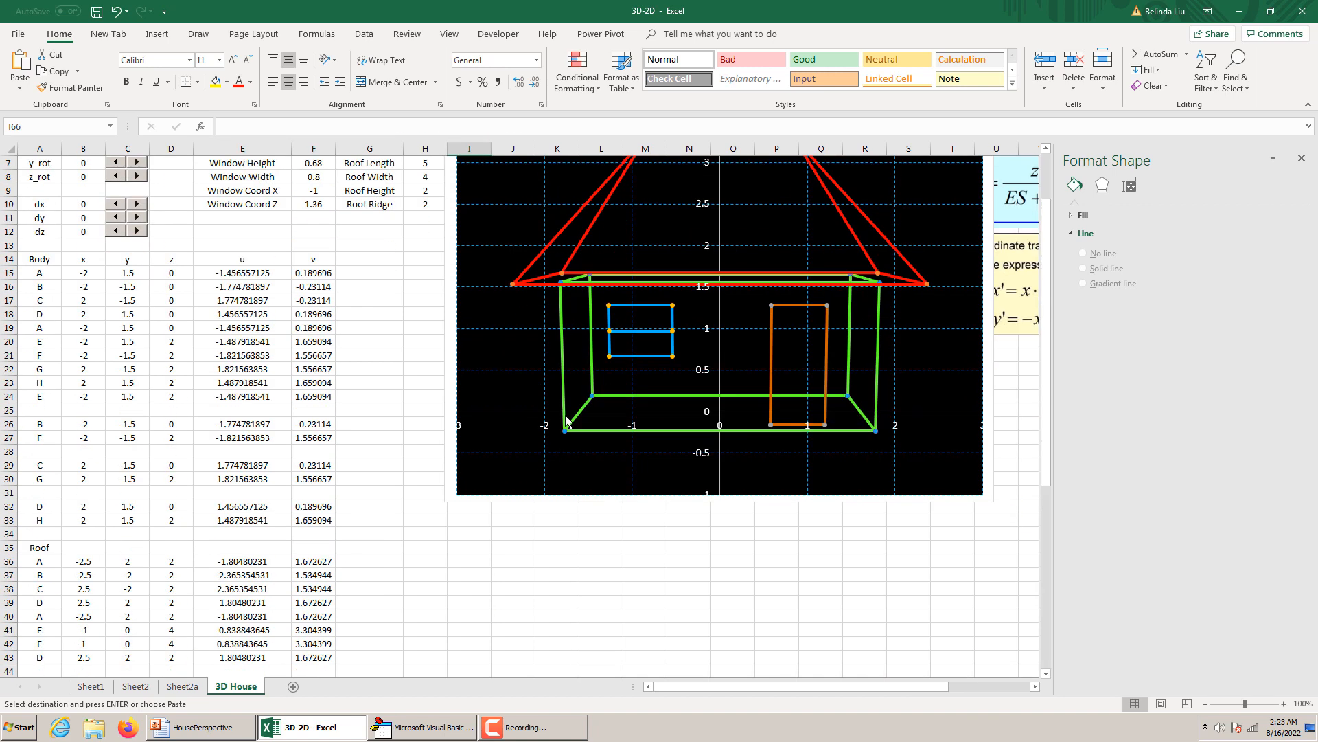
left_click(650, 357)
scroll(651, 359, "down", 13)
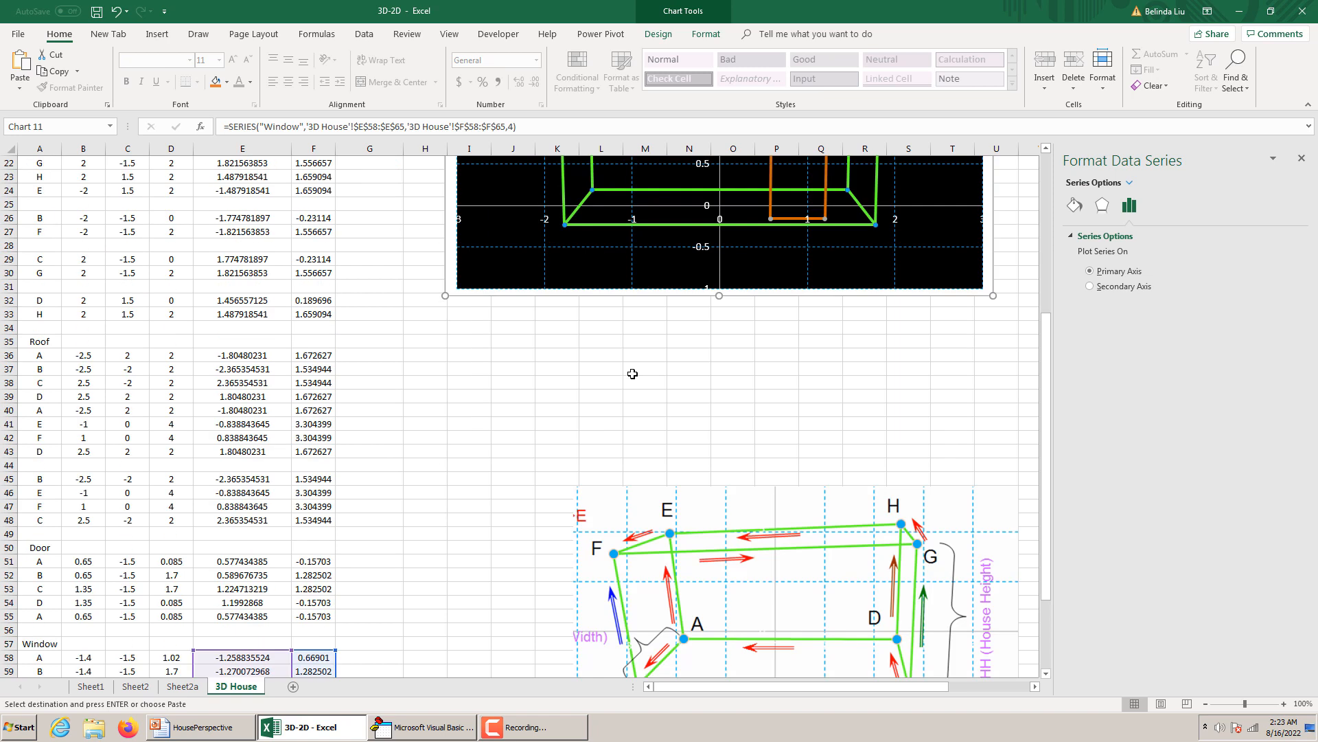
left_click_drag(339, 428, 335, 470)
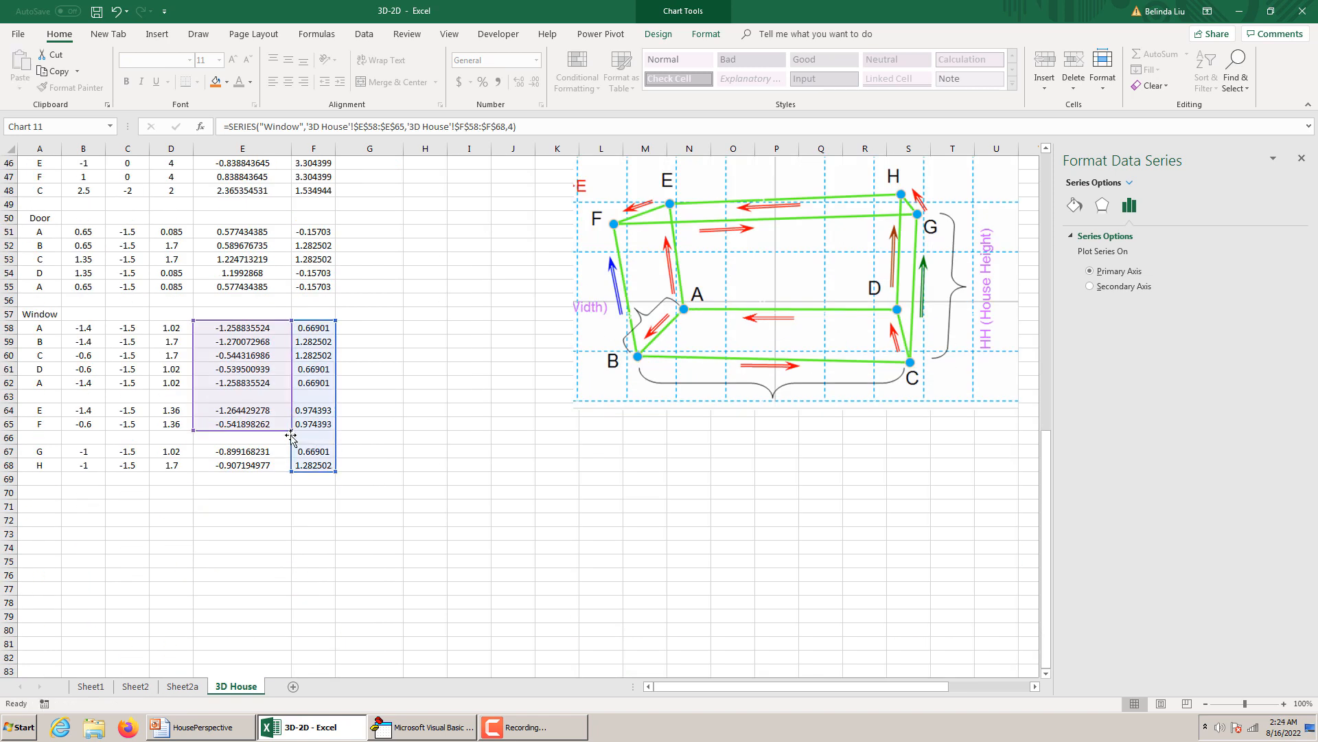
left_click_drag(292, 432, 295, 472)
scroll(492, 359, "up", 15)
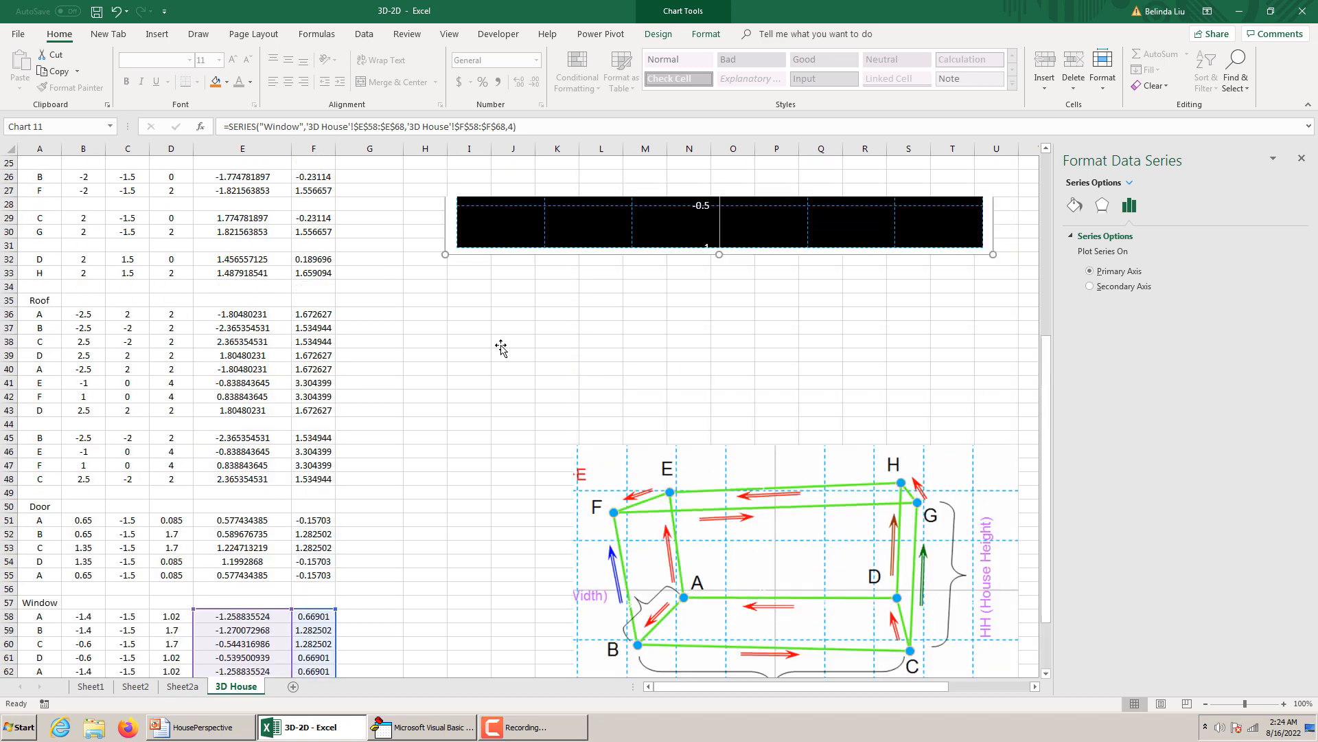
left_click(571, 616)
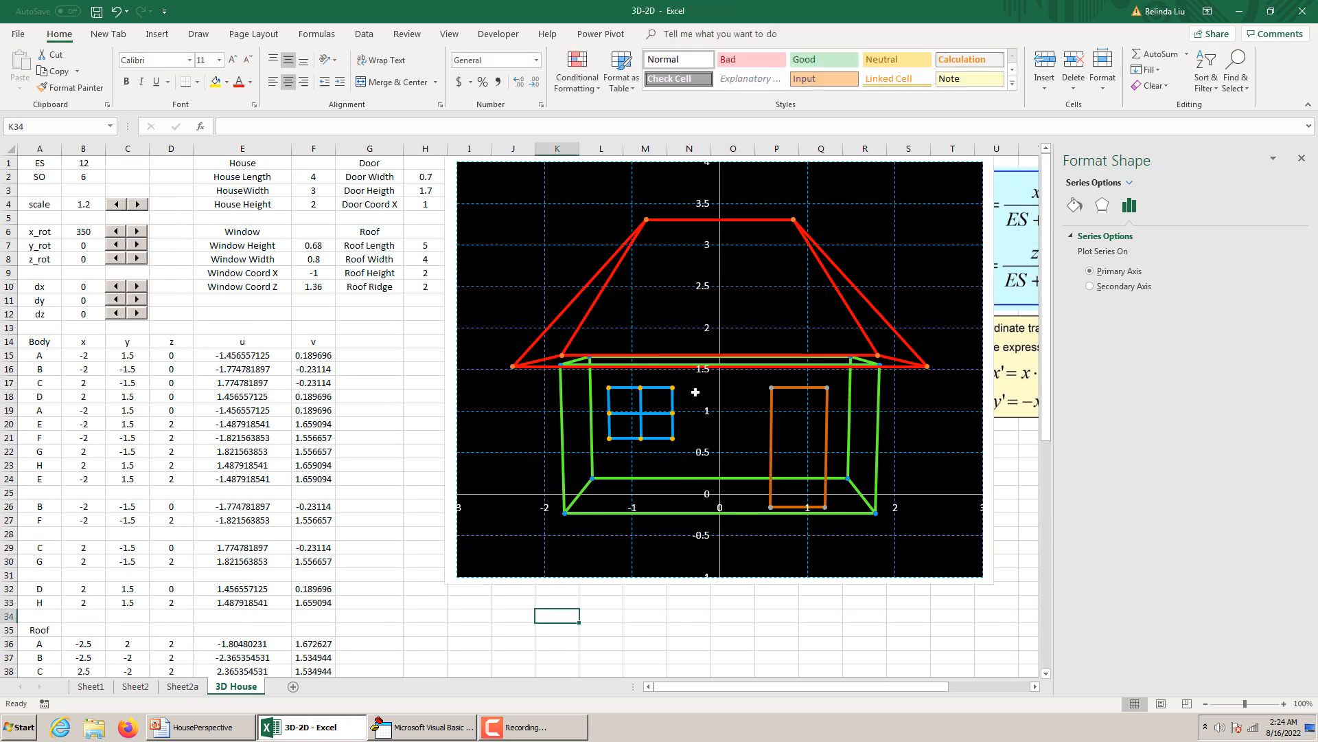
mouse_move(657, 416)
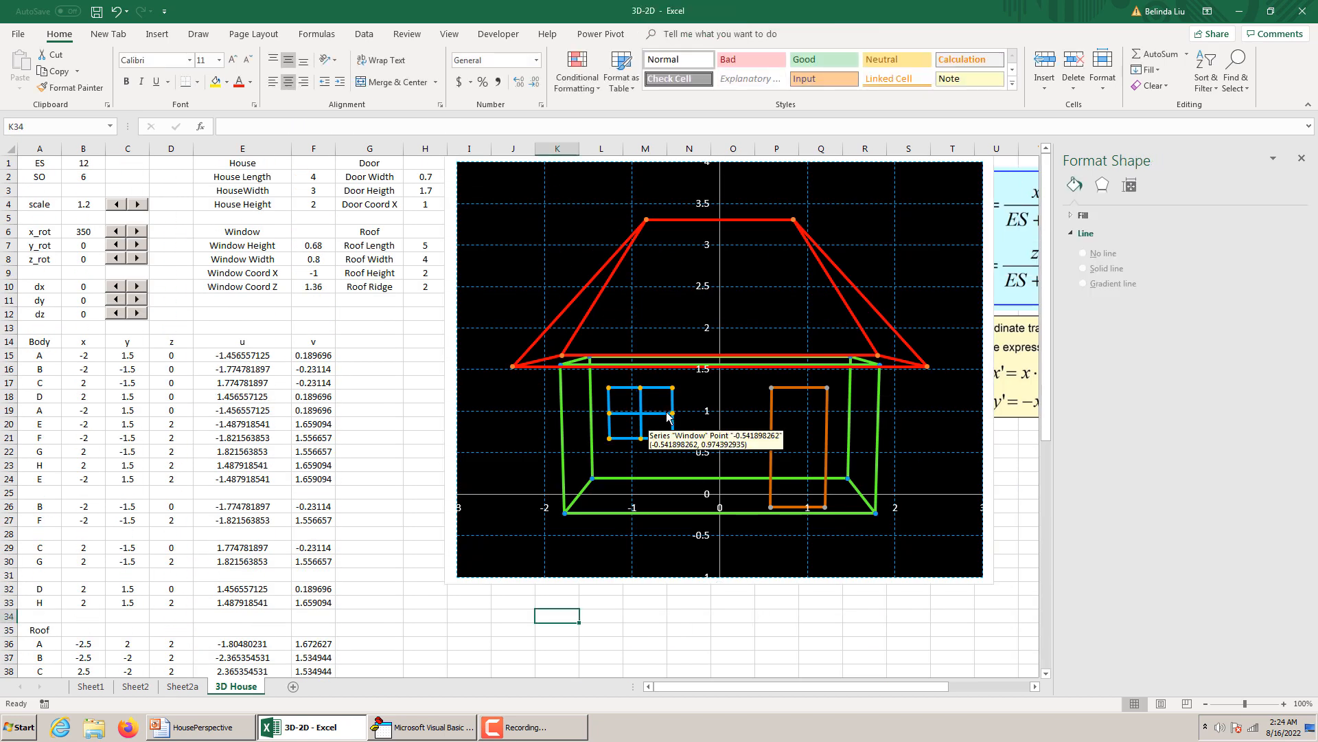
mouse_move(876, 450)
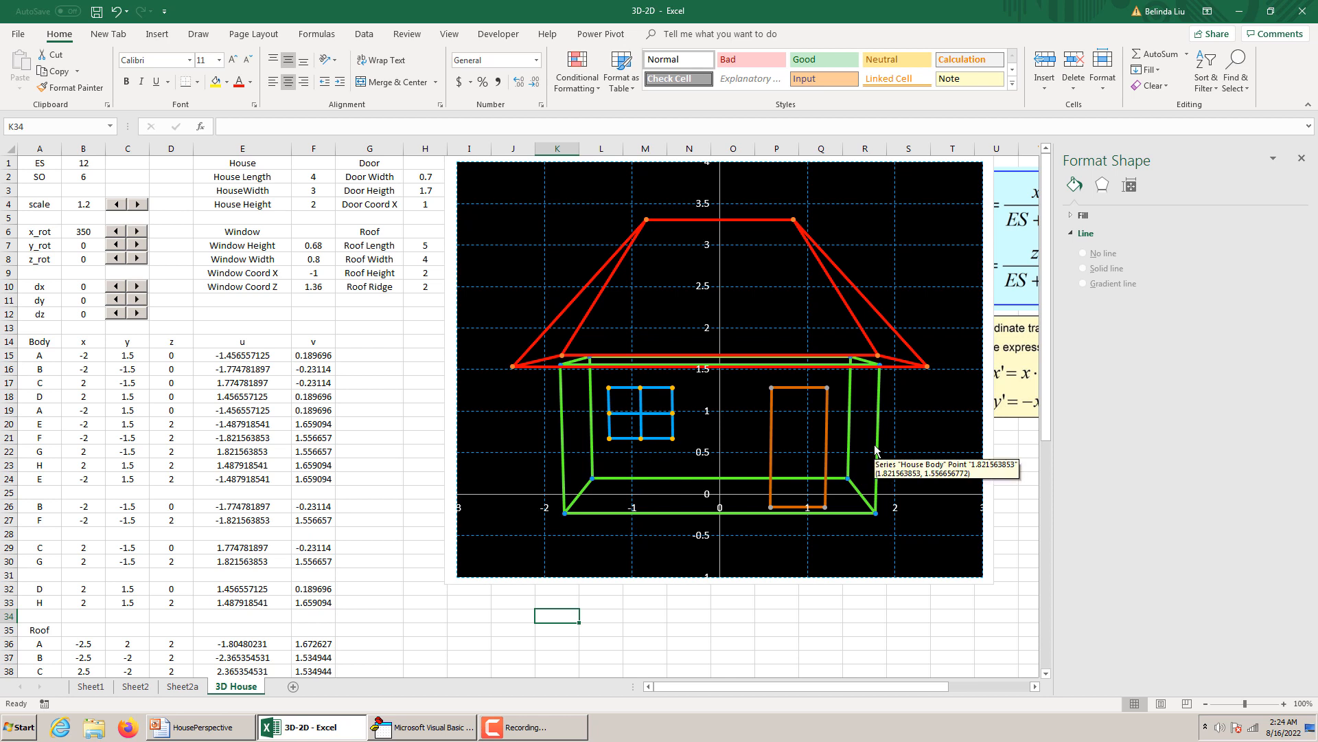
scroll(917, 419, "down", 5)
scroll(893, 417, "up", 5)
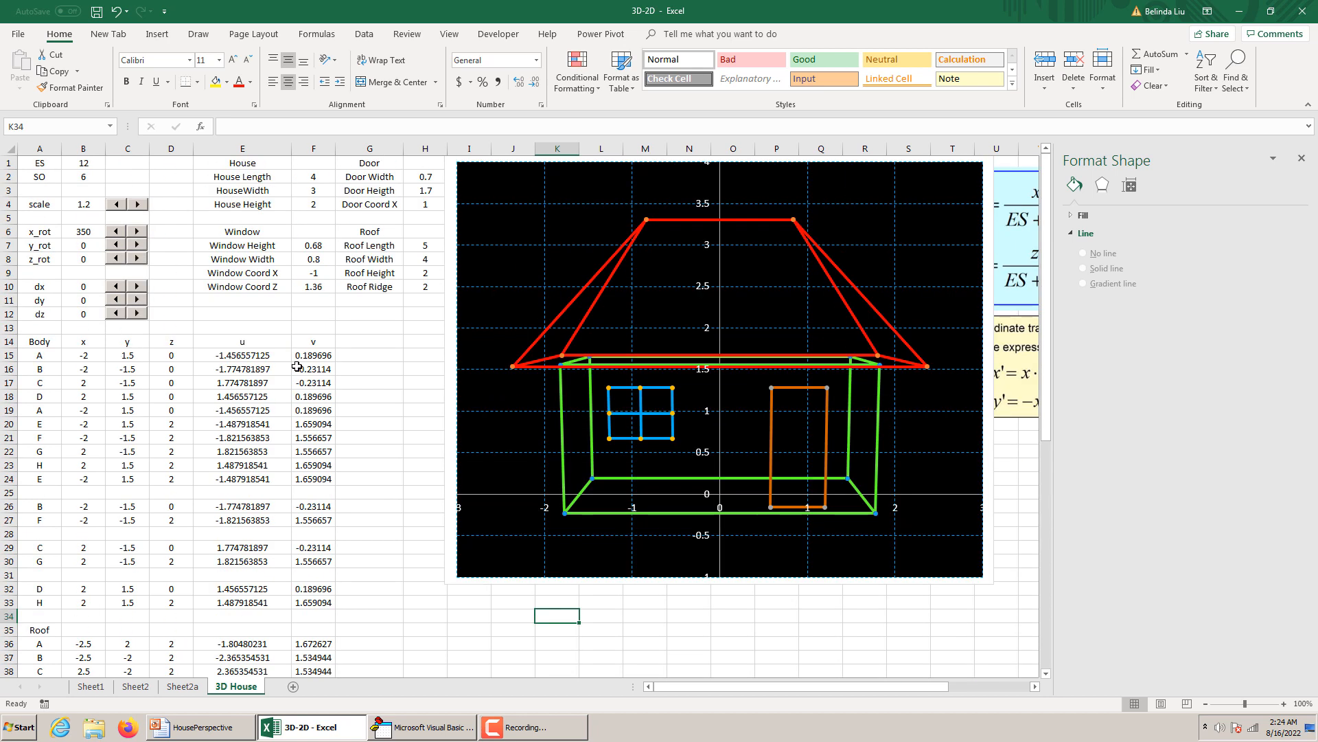
Test the house's scaling by raising scale to 1.7, lowering it to 0.3, and raising it back to 1.3.
left_click(138, 206)
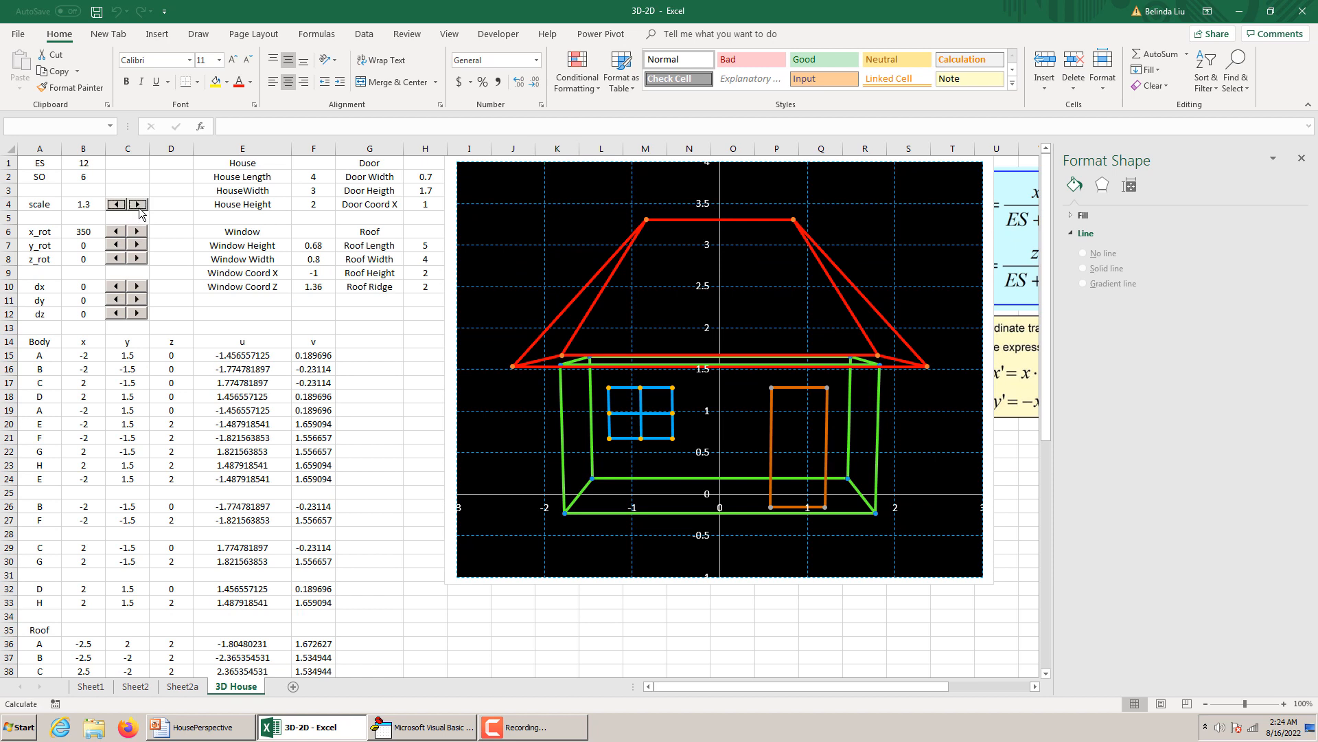
left_click(139, 205)
left_click(139, 205)
left_click(139, 205)
left_click(139, 204)
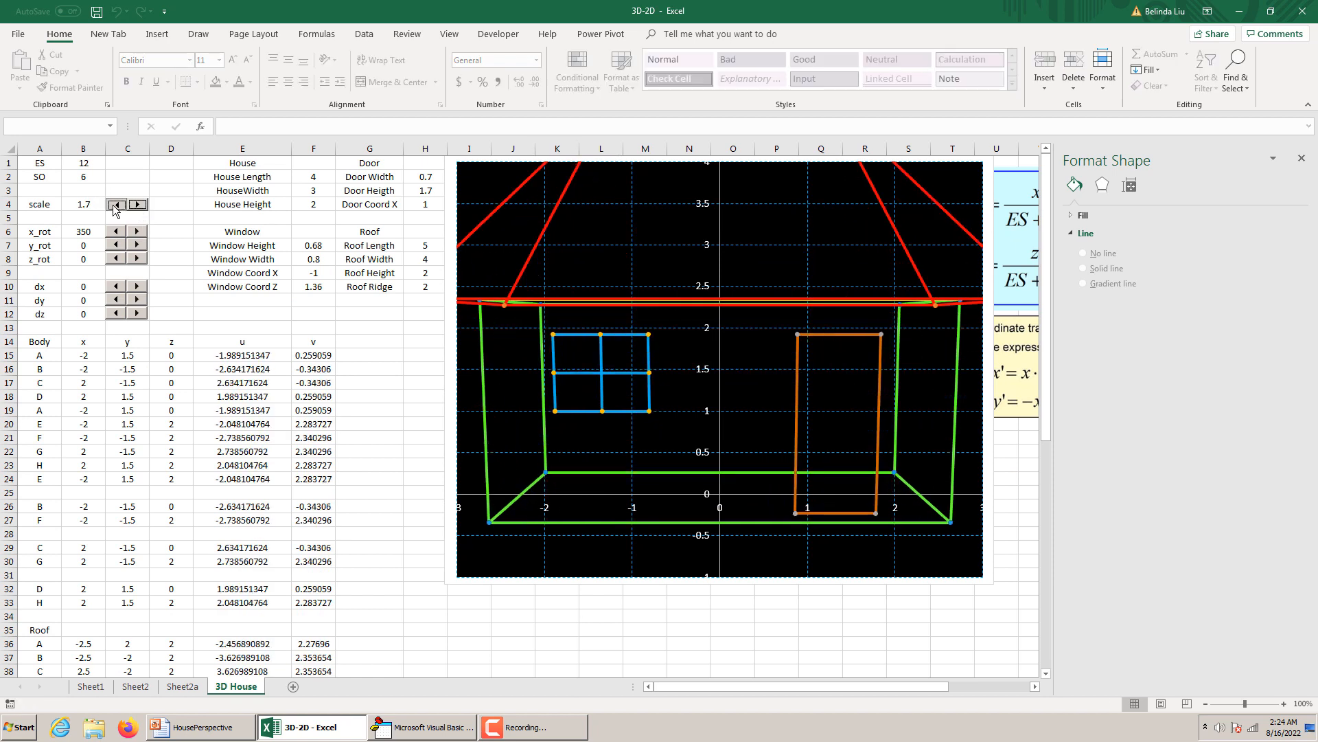
left_click(115, 204)
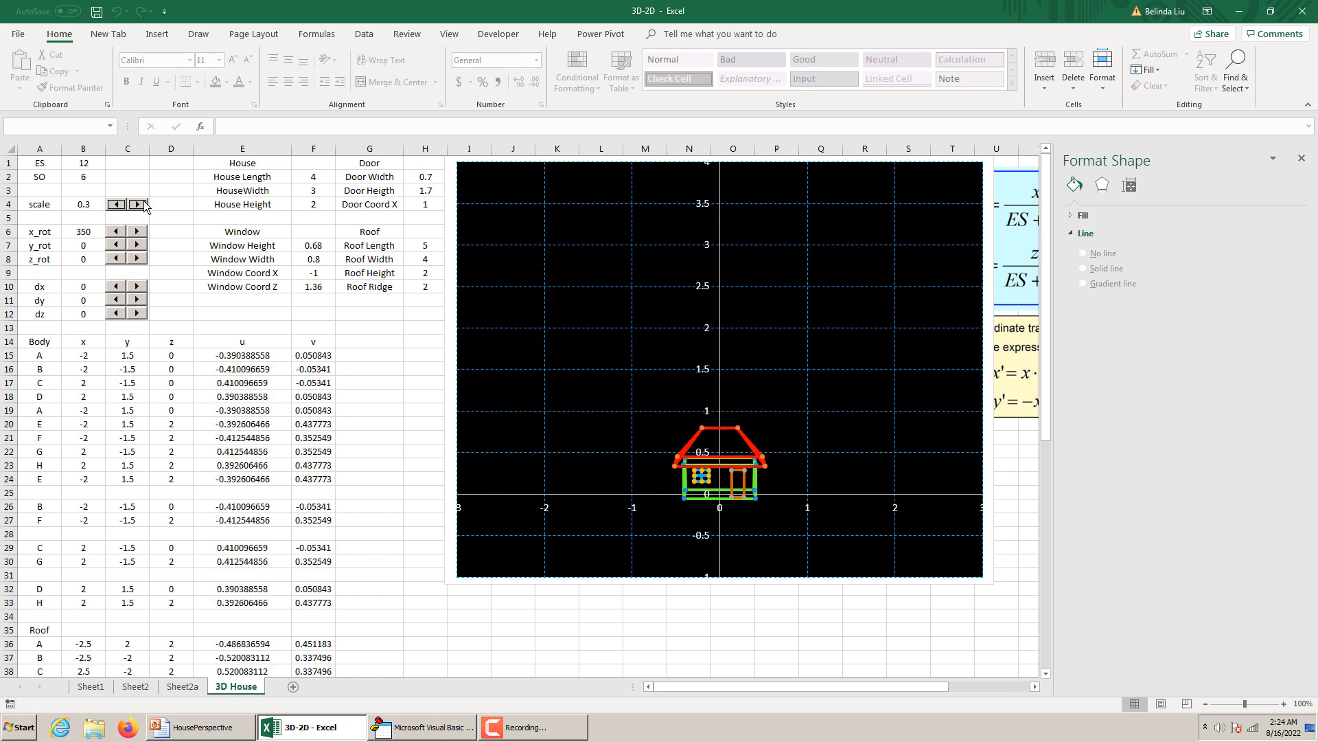
left_click(142, 203)
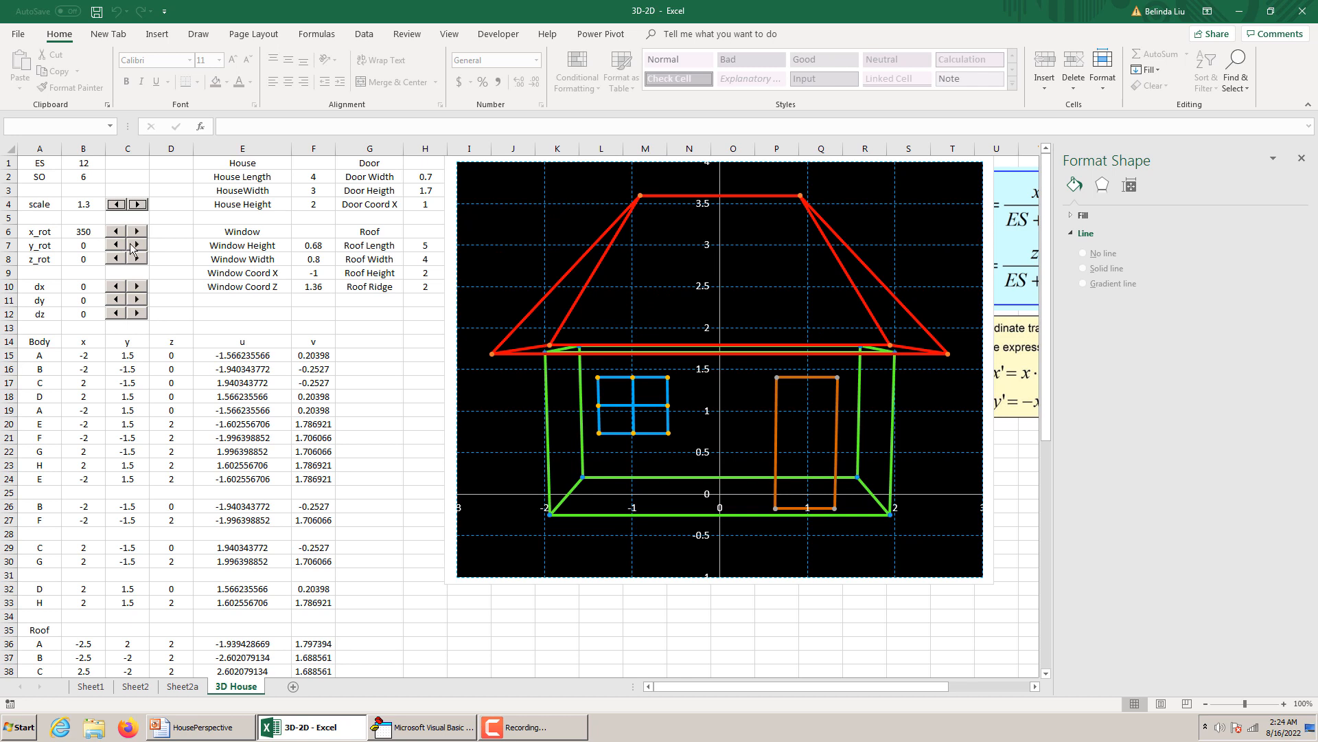
Test the house's rotation about the x axis by cycling x_rot through 140 and 0 and returning it to 350.
left_click(140, 233)
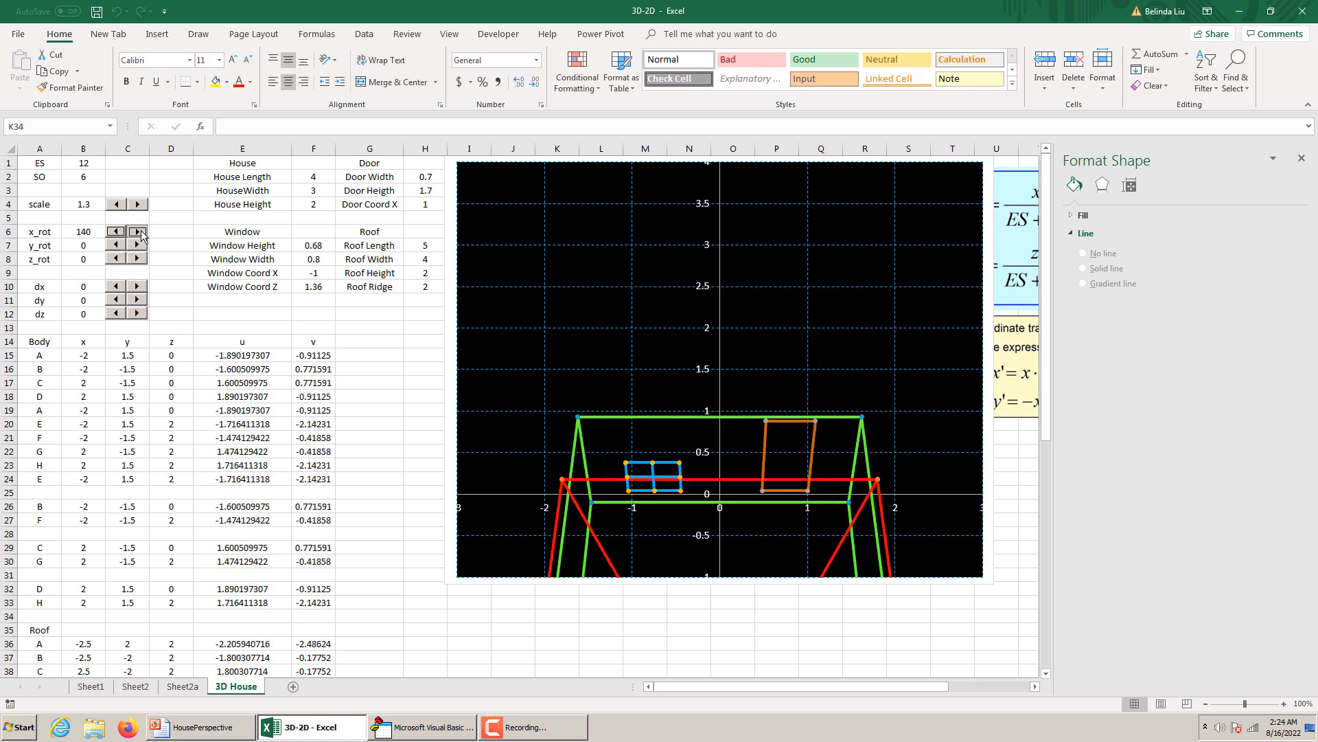
left_click(140, 233)
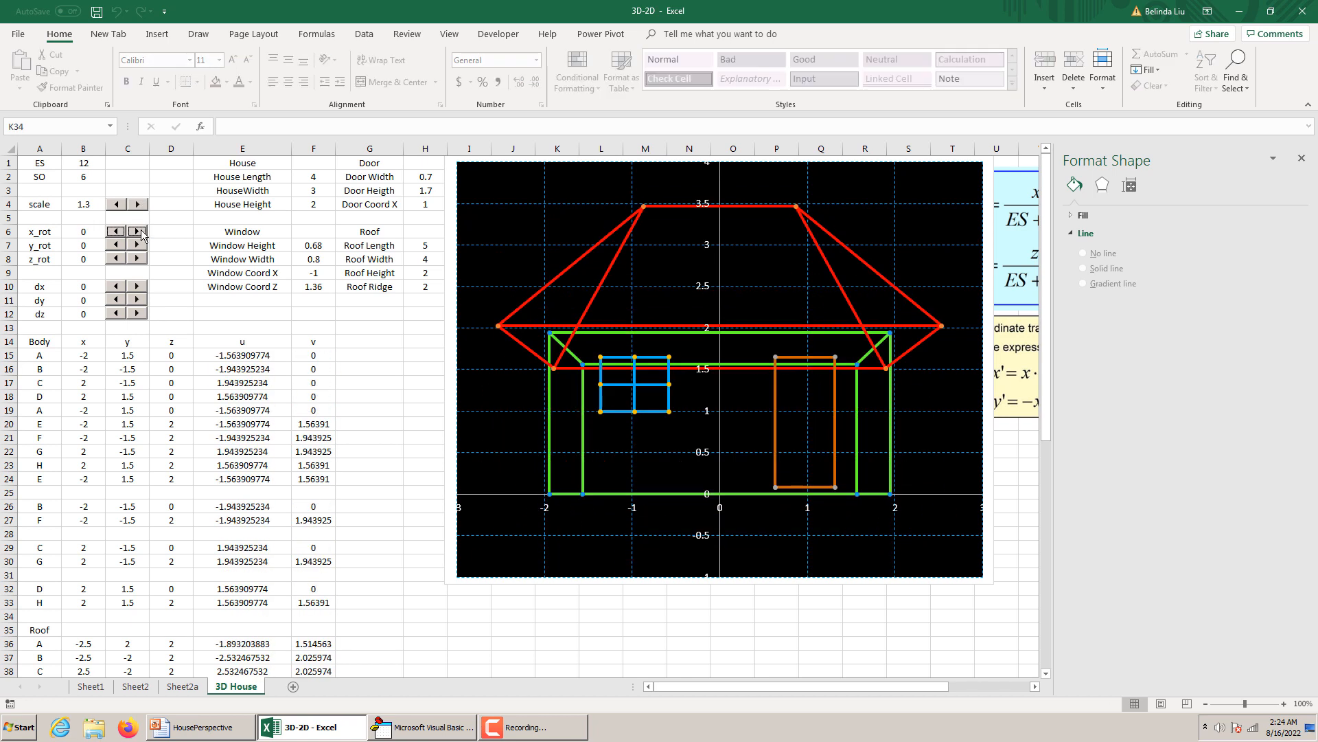
left_click(116, 231)
Reduce the house's scale to 1.
left_click(116, 204)
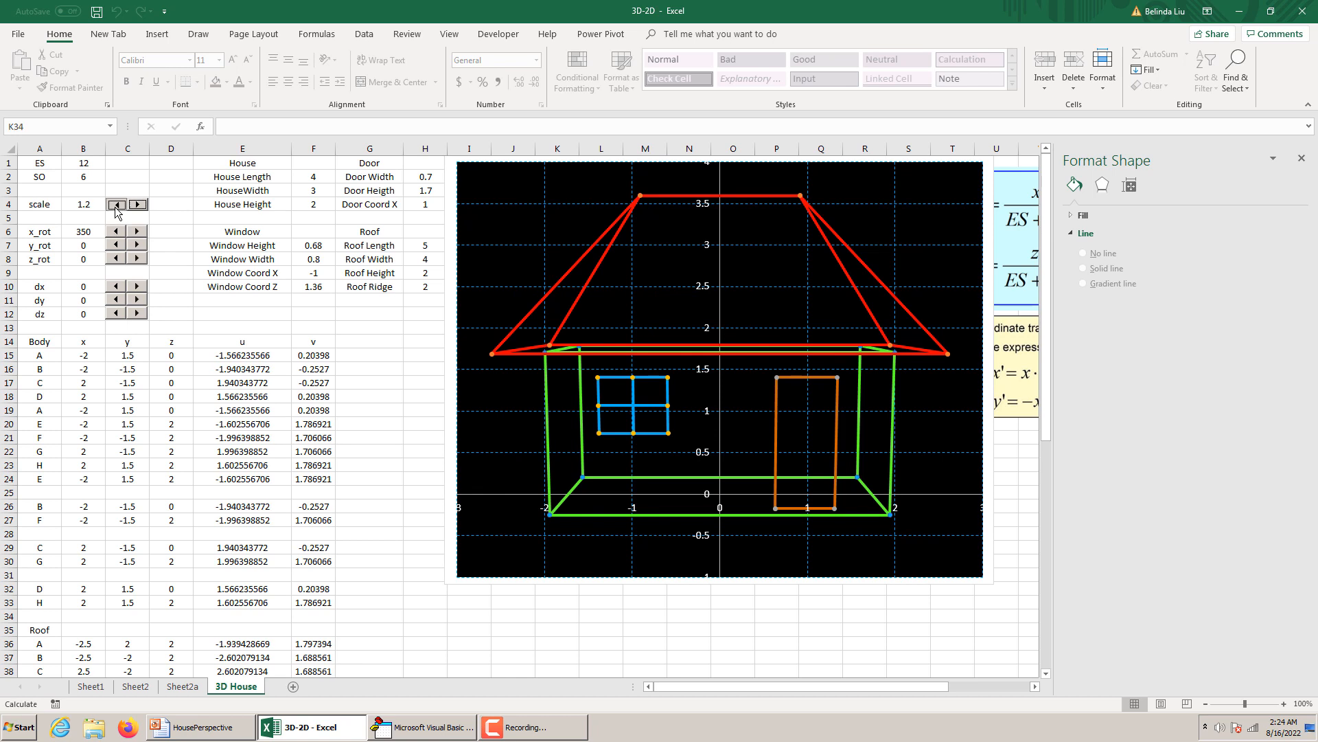
left_click(116, 205)
left_click(116, 205)
Test shifting the house along x with dx and rotating it with y_rot, returning each parameter to 0.
left_click(139, 286)
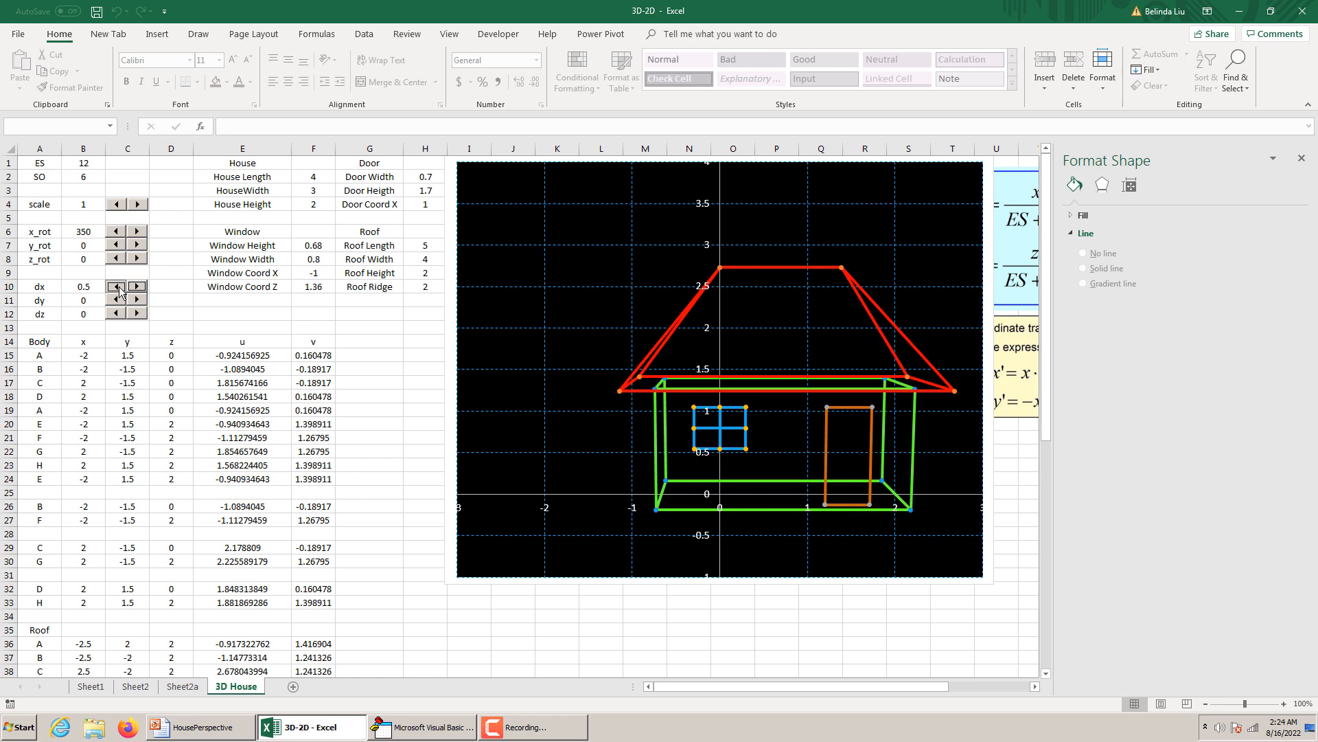
left_click(118, 287)
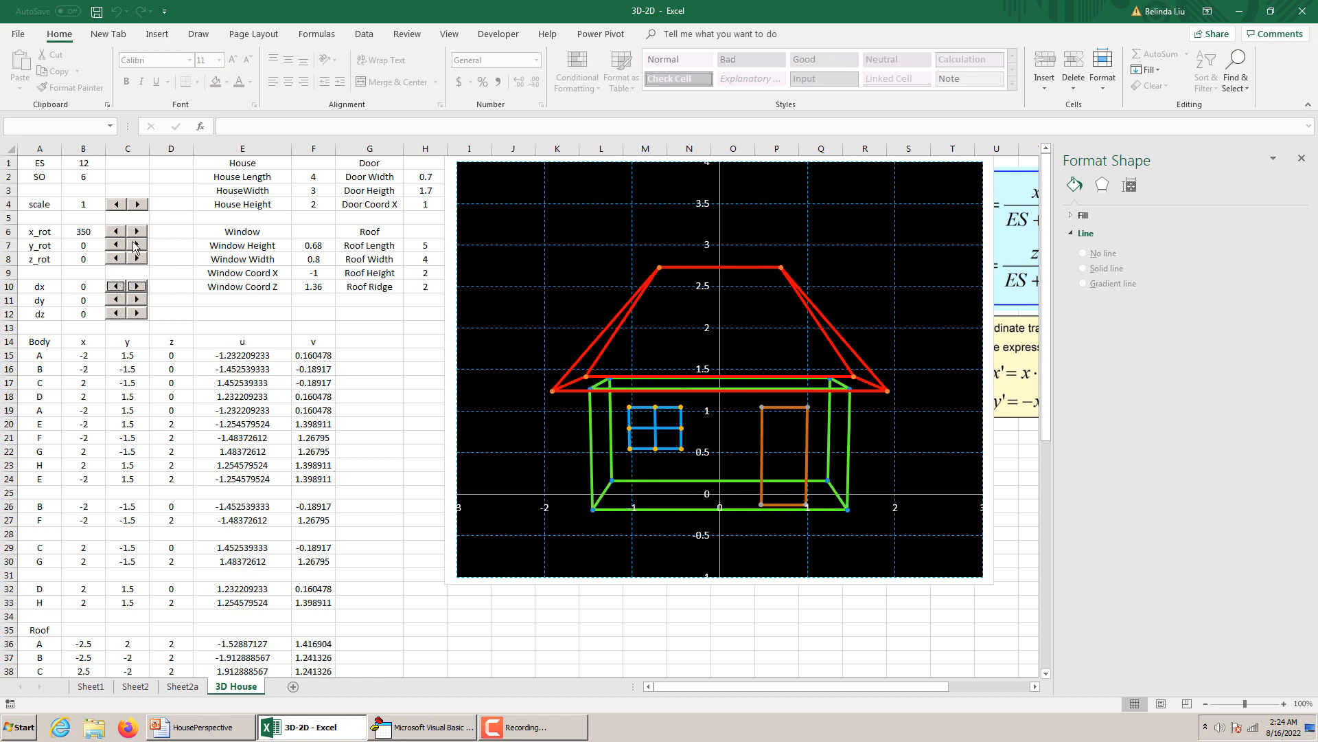
left_click(136, 245)
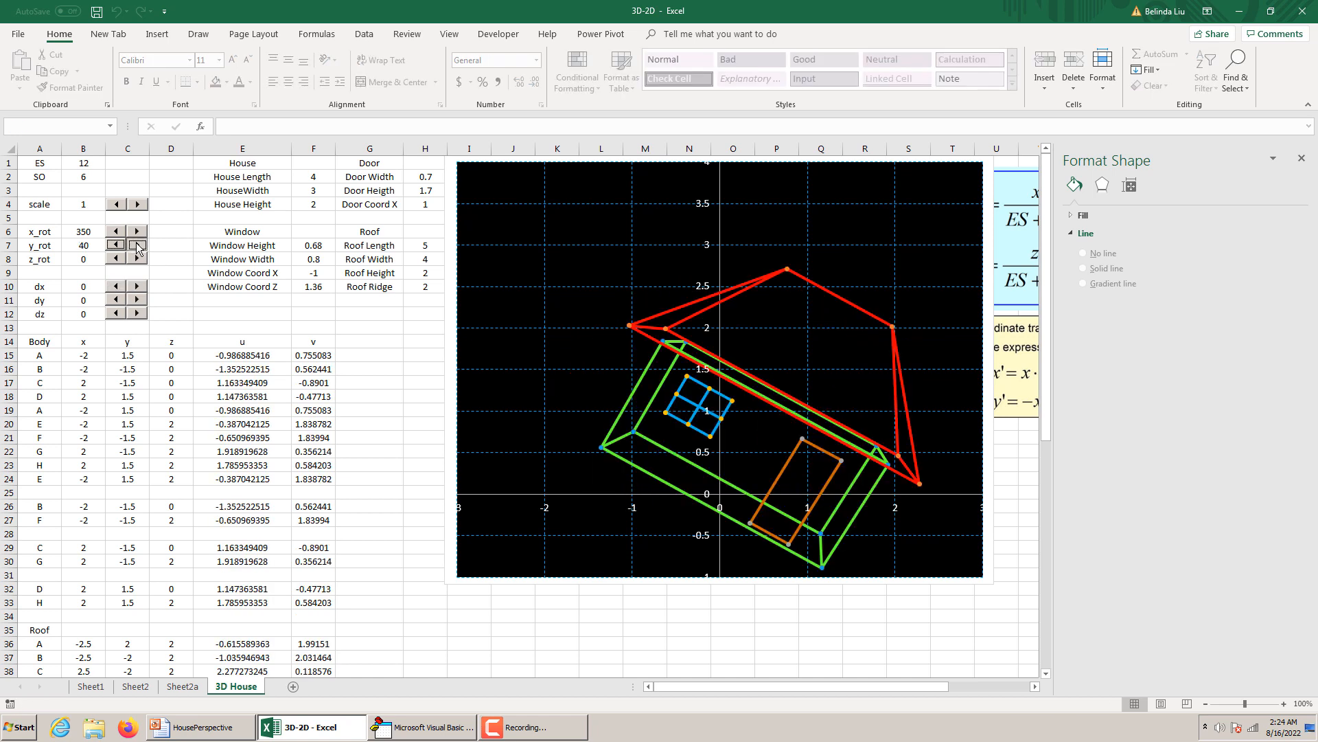
left_click_drag(137, 245, 132, 247)
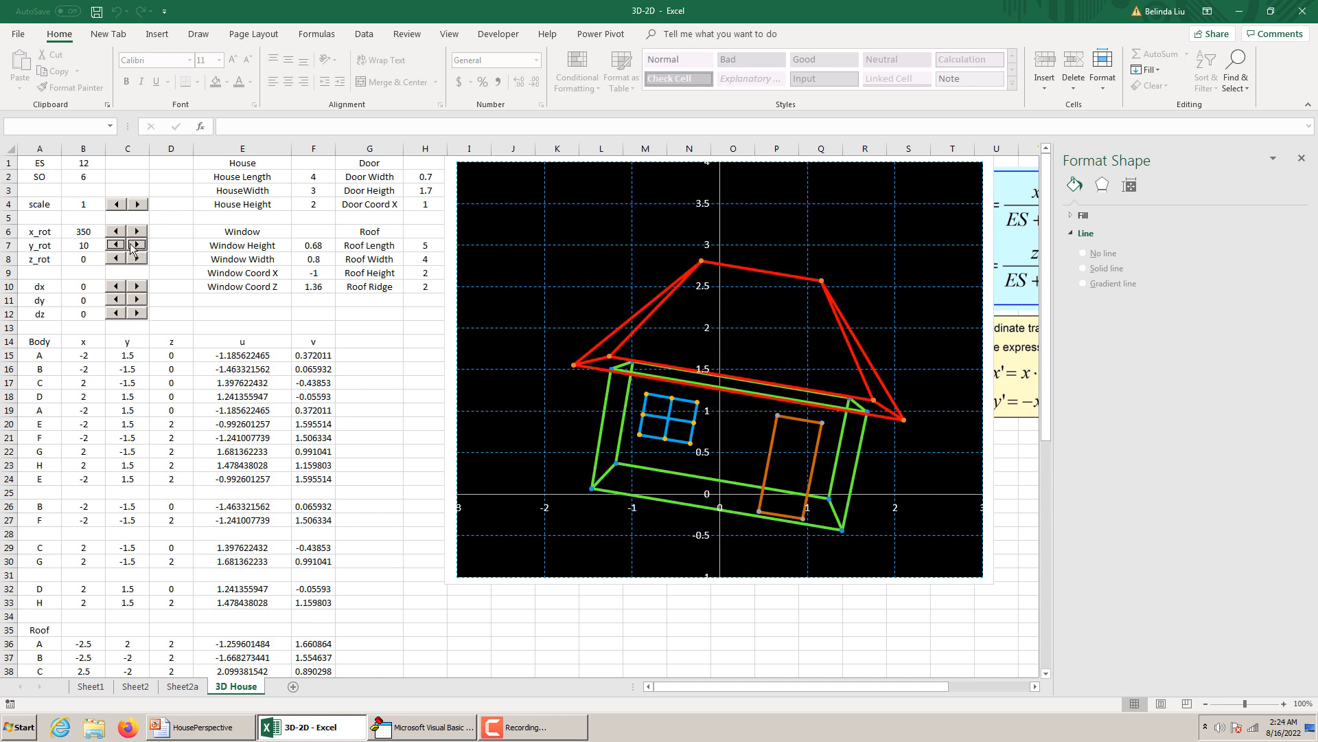
left_click(122, 246)
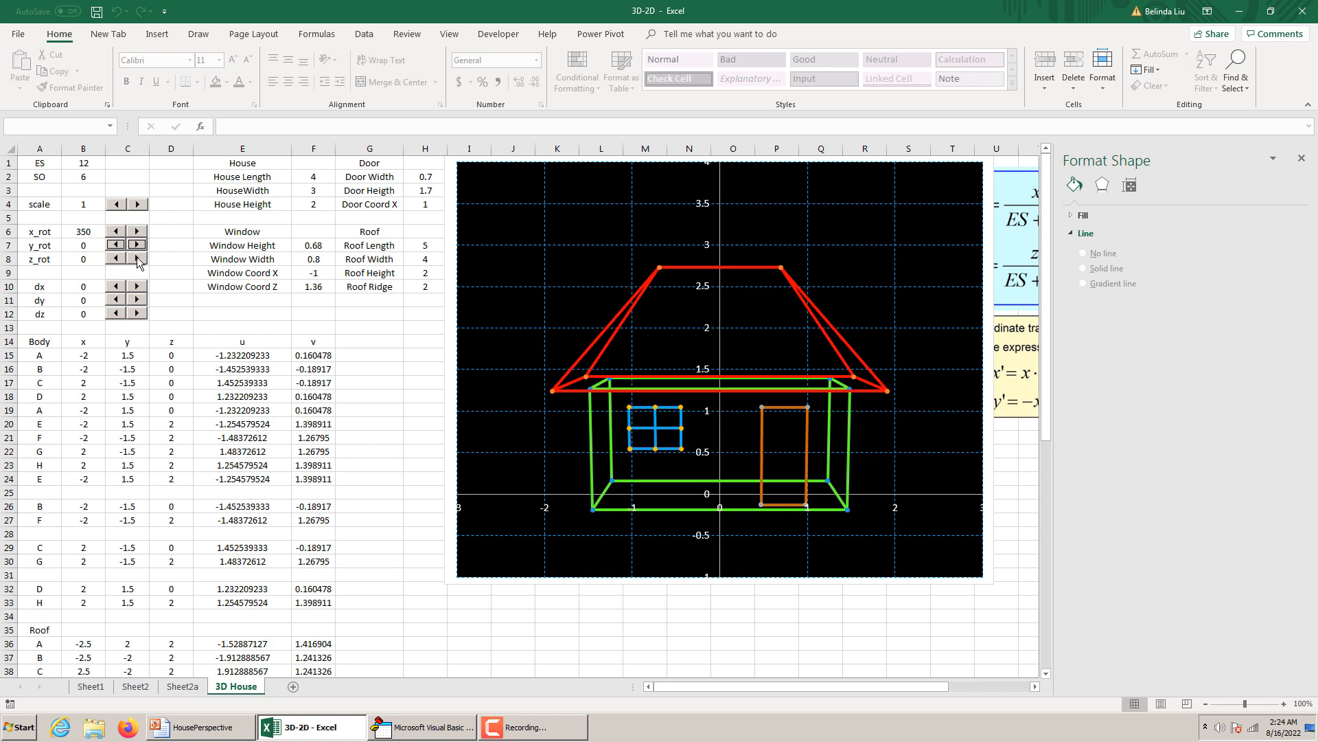
Test rotating the house about the z axis with z_rot and return the angle to 0.
left_click_drag(137, 257, 134, 257)
left_click(120, 257)
left_click(119, 258)
left_click(399, 480)
scroll(404, 485, "down", 12)
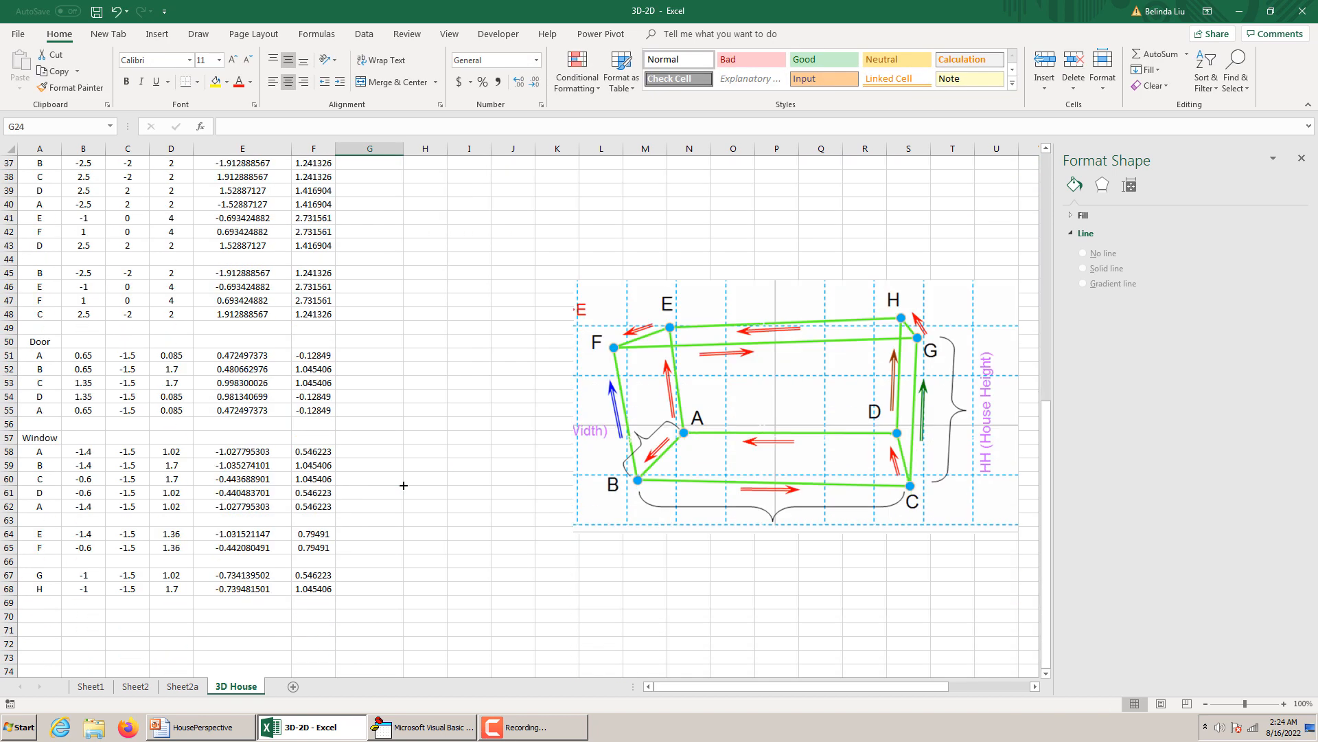
scroll(403, 485, "up", 12)
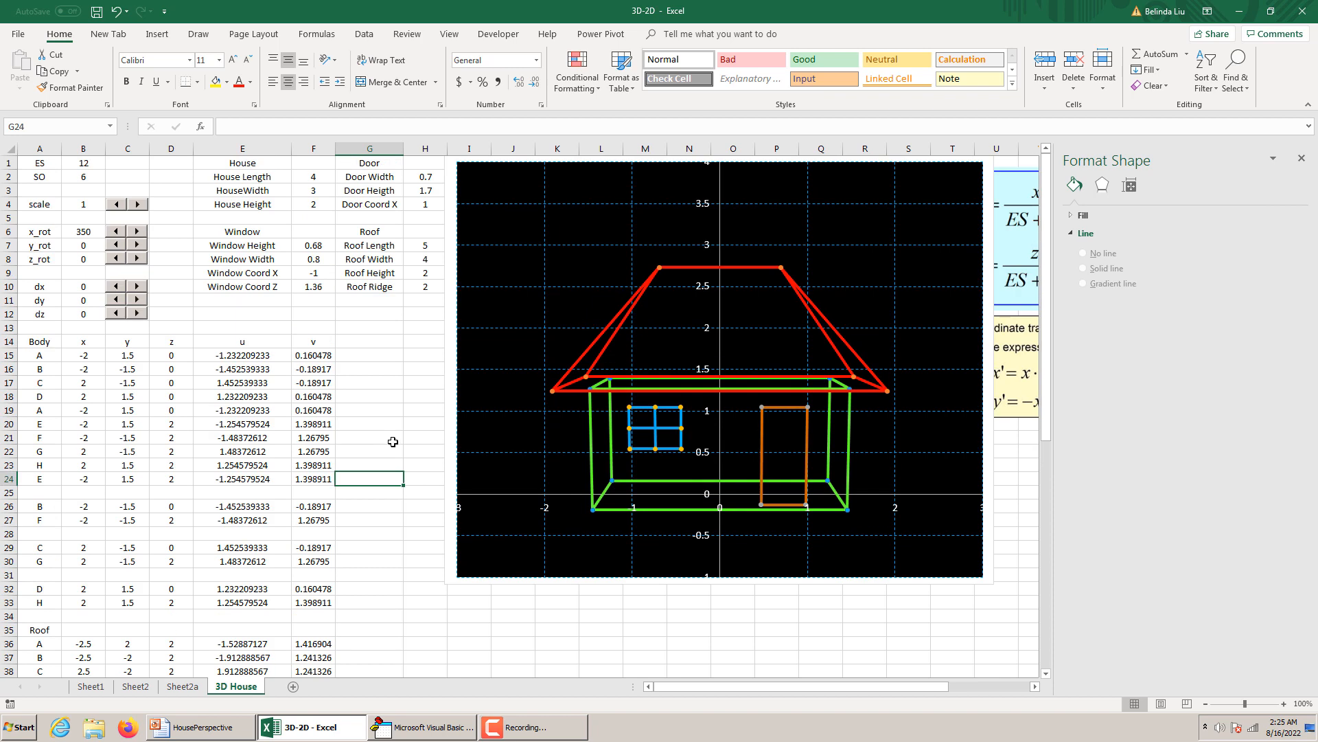
left_click(389, 437)
left_click(386, 351)
left_click(382, 316)
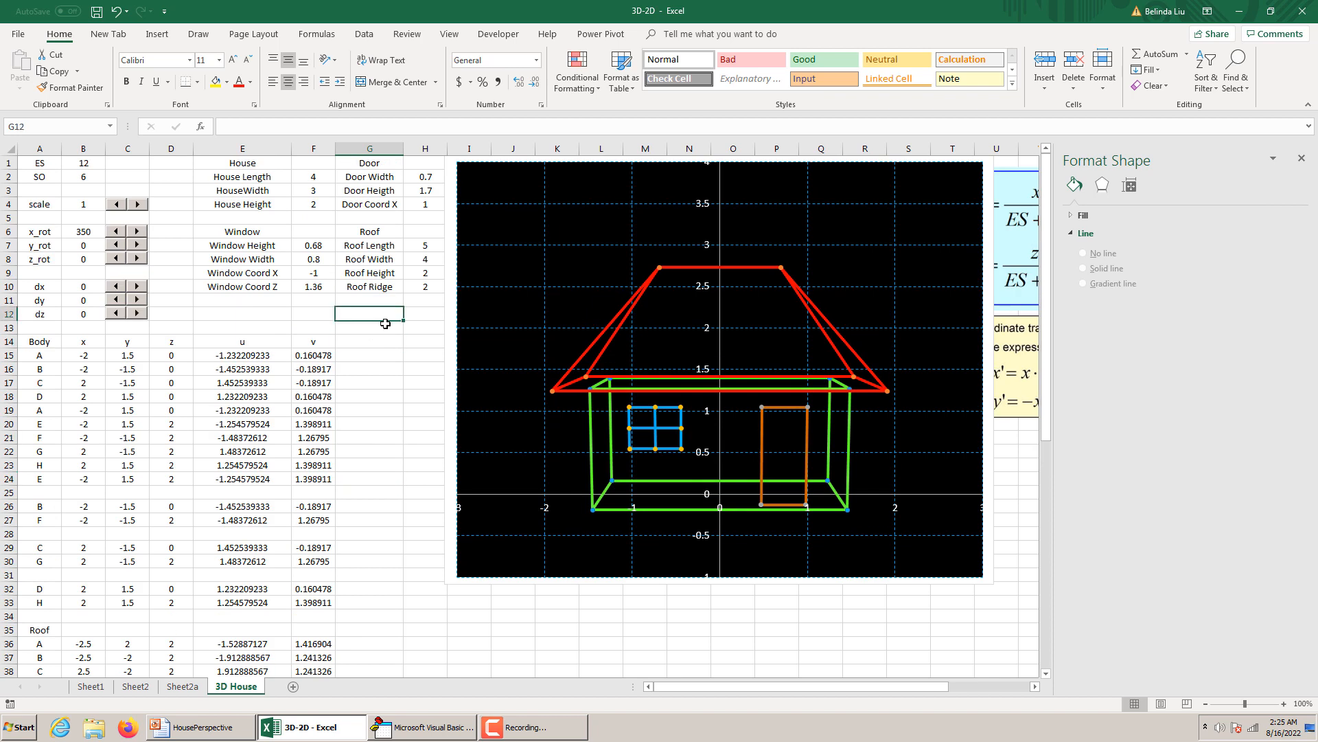
left_click(380, 328)
Close the Format Shape pane and select an empty cell below the notes beside the chart.
left_click(1301, 158)
left_click(1035, 620)
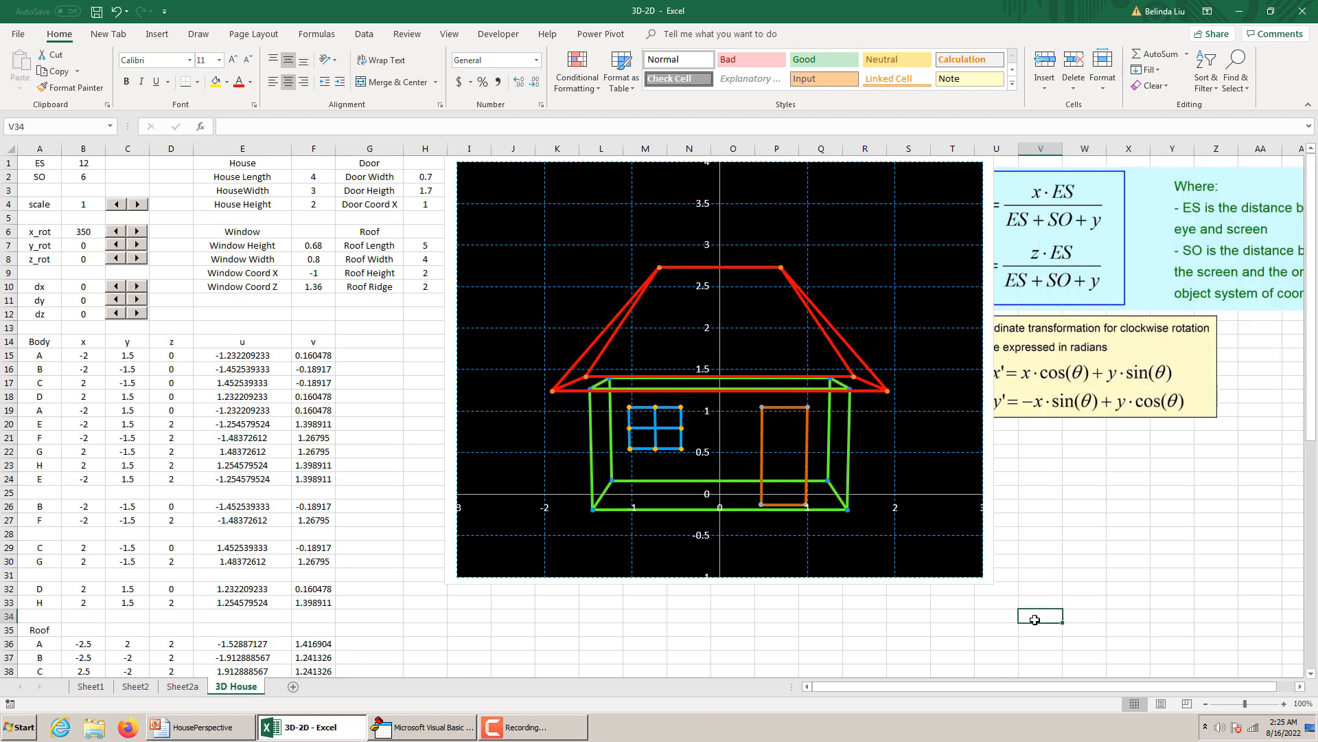